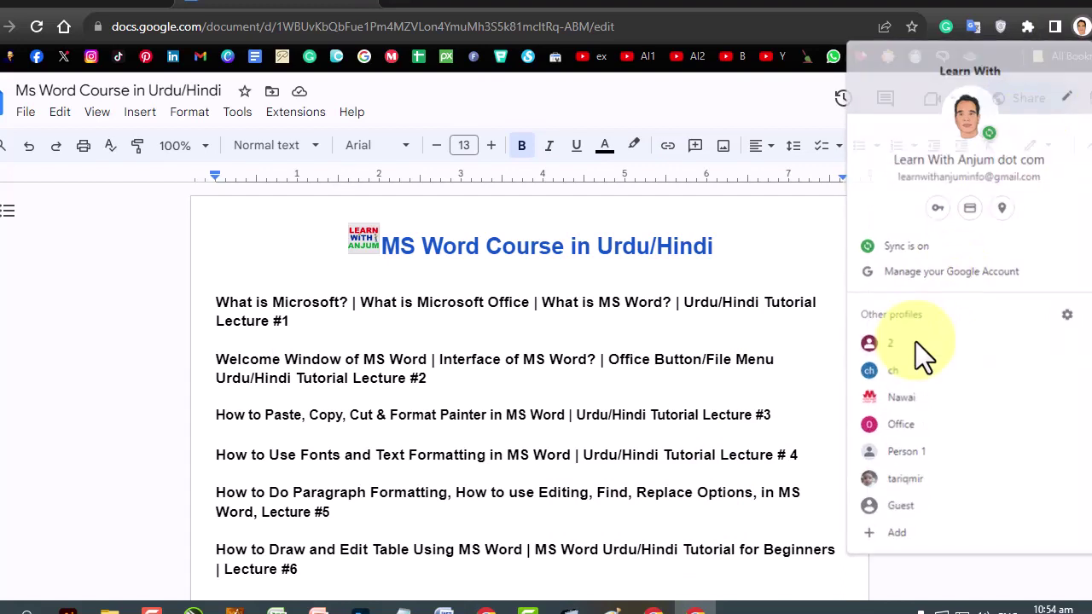
Search Google for 'learn with shakeel anjum' and open the learnwithanjum.com result.
left_click(1001, 28)
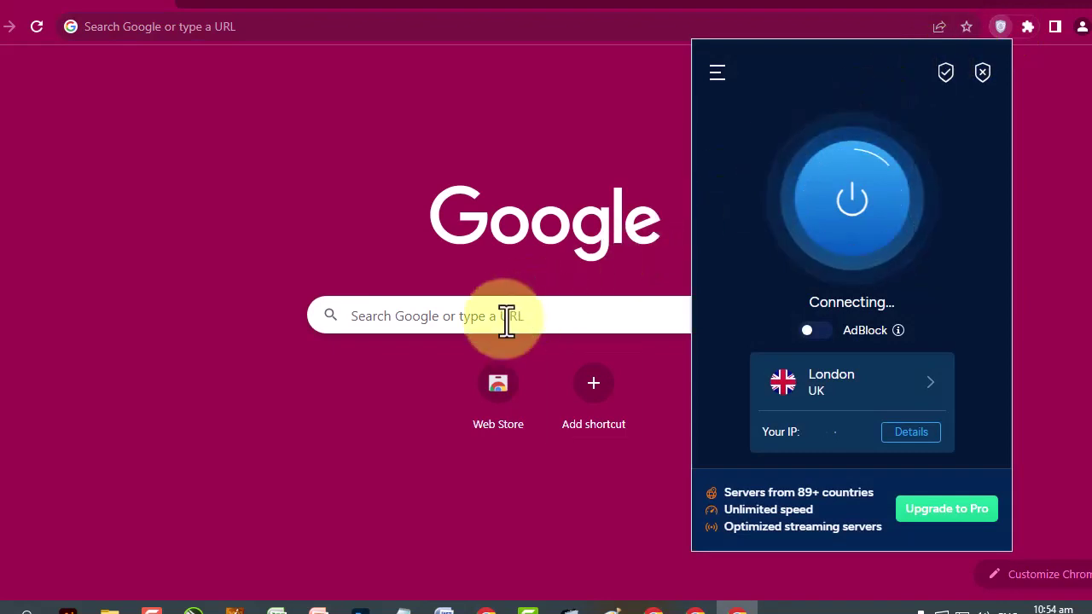
left_click(556, 318)
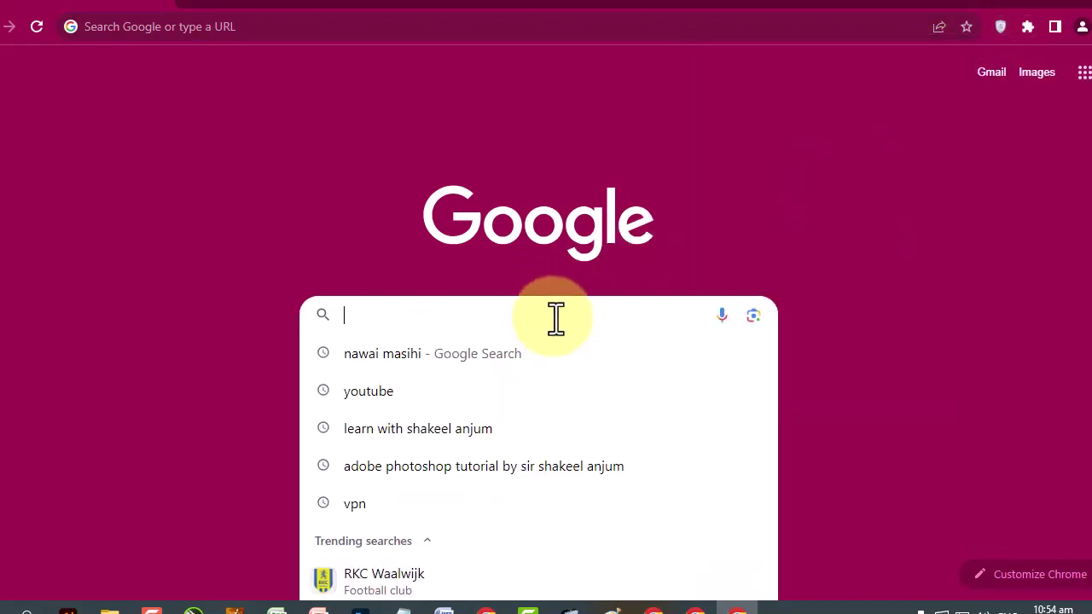
left_click(411, 431)
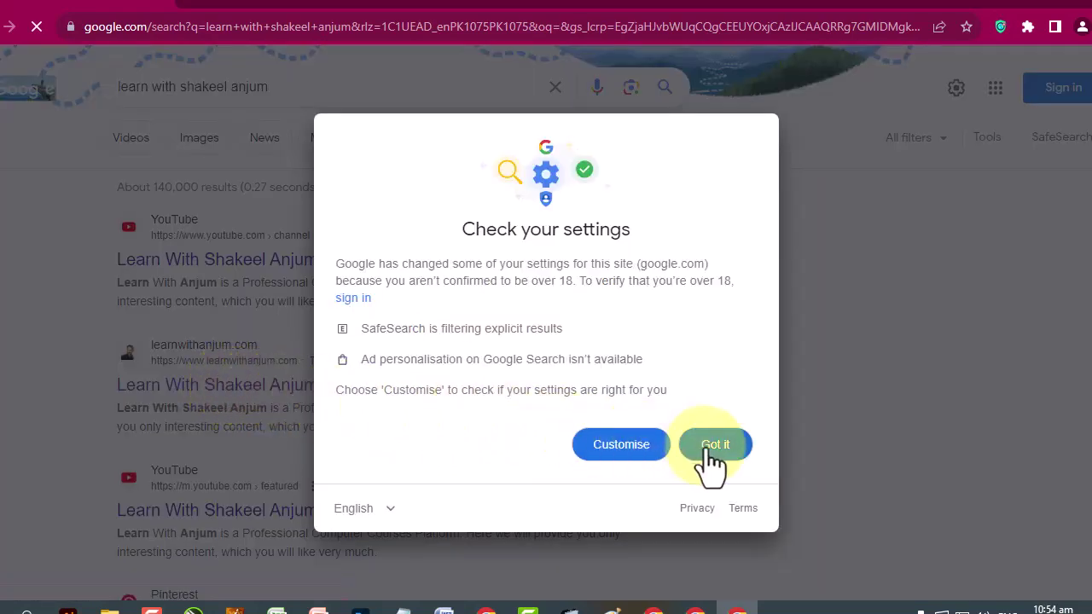
left_click(714, 447)
left_click(270, 388)
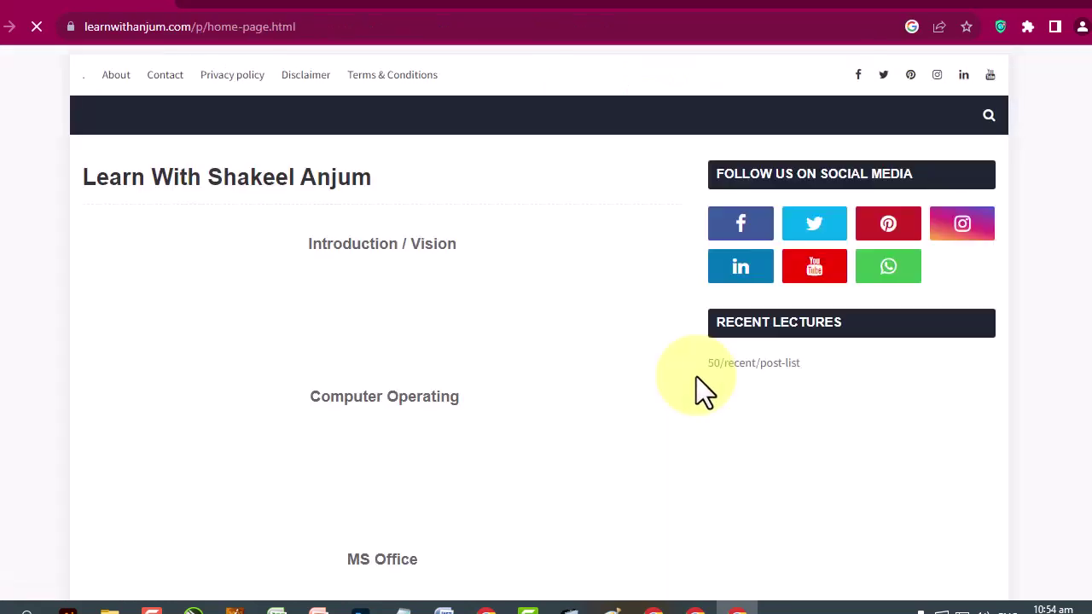
Open the MS Word thumbnail's post listing and scroll through the MS-WORD labelled posts.
scroll(674, 384, "down", 3)
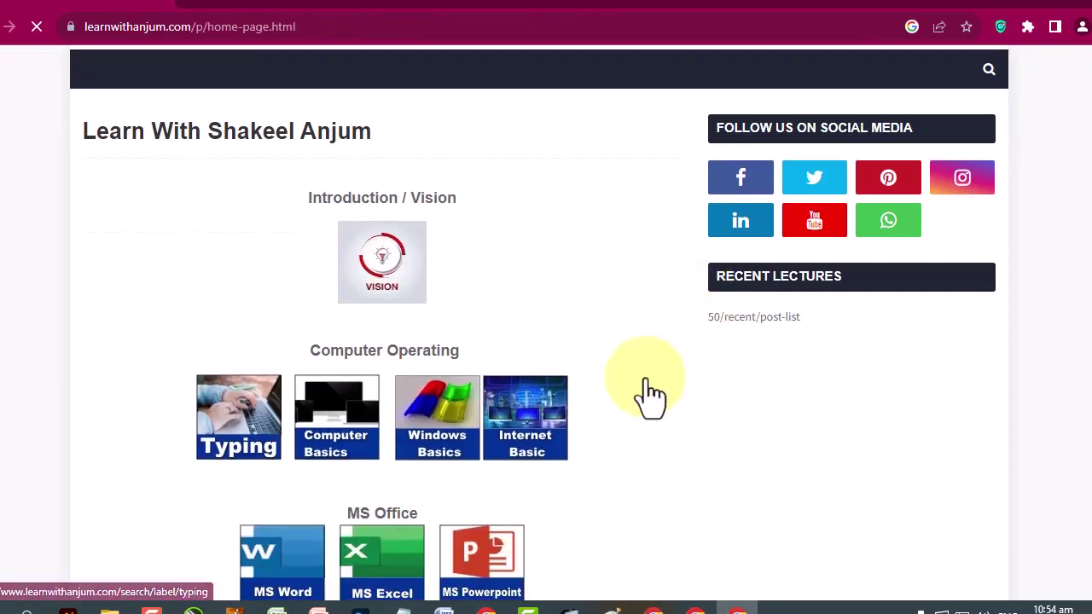
left_click(268, 394)
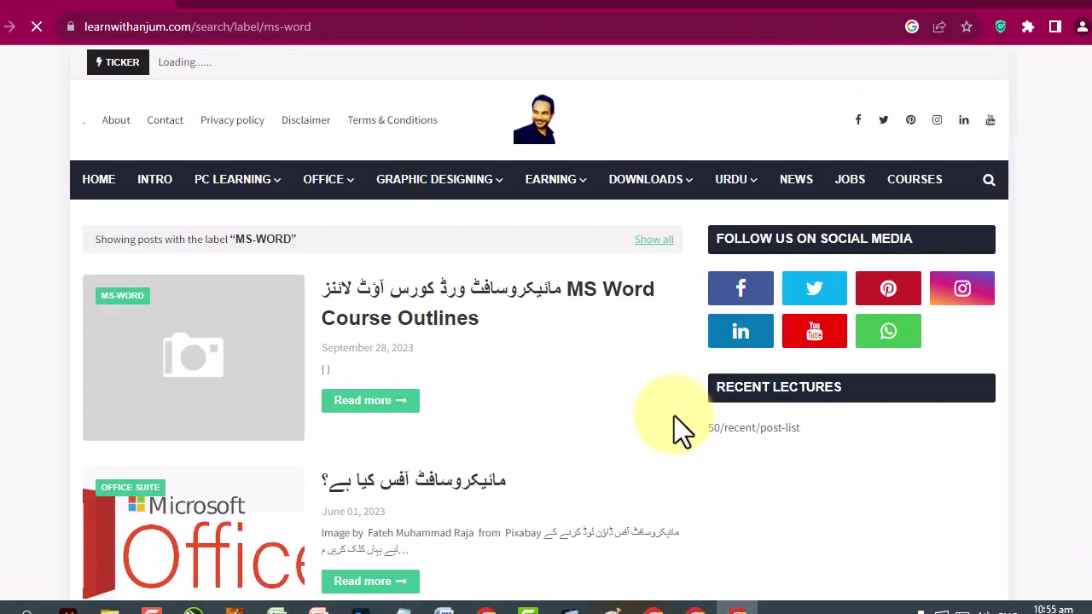
scroll(486, 439, "down", 1)
scroll(476, 439, "down", 2)
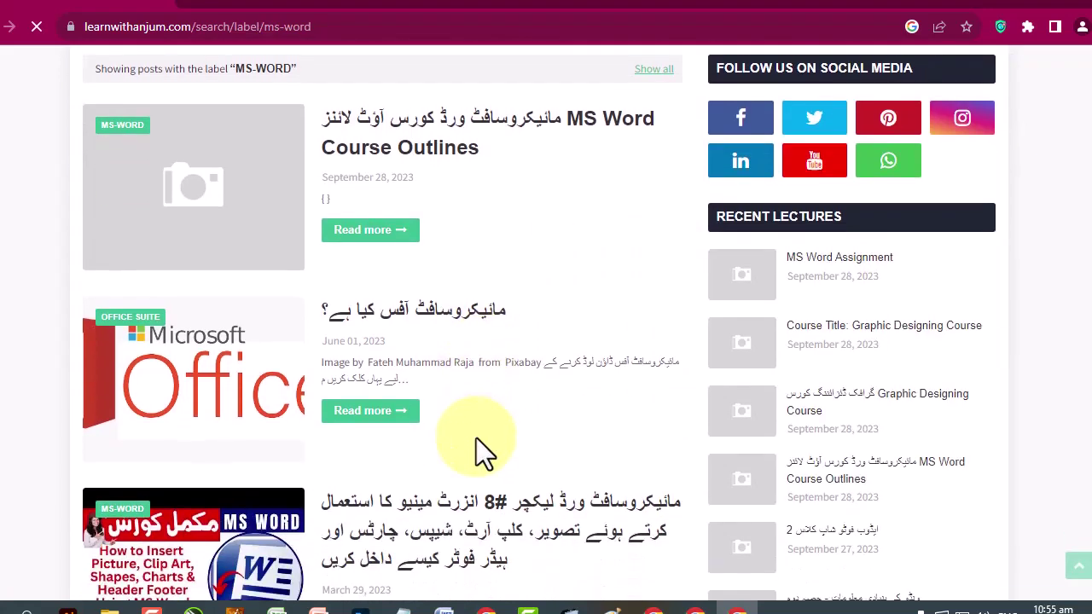
scroll(480, 450, "down", 6)
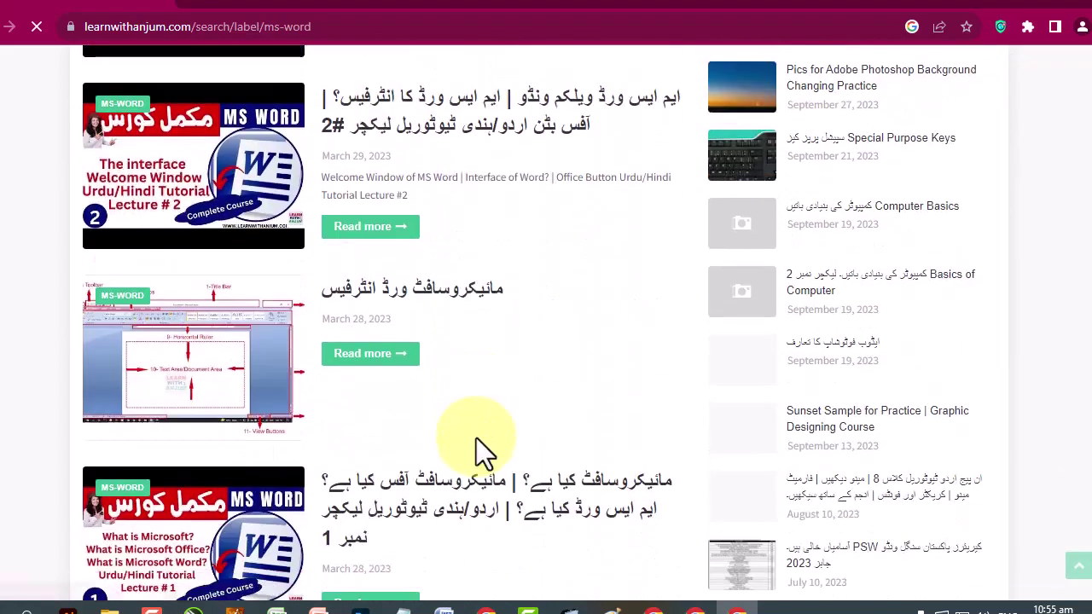
scroll(480, 448, "down", 2)
scroll(478, 442, "down", 6)
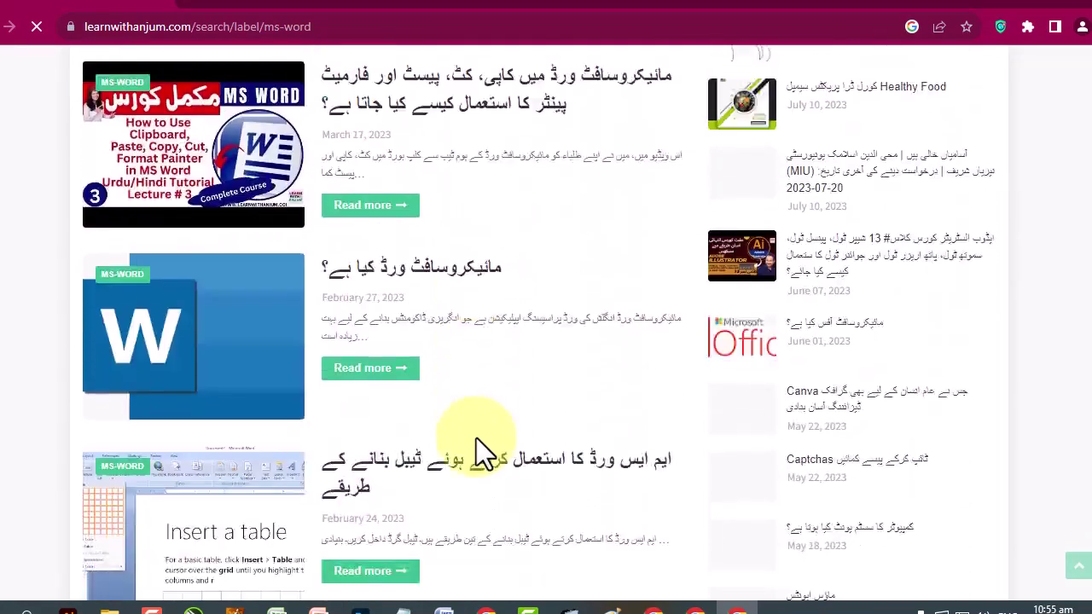
scroll(476, 437, "up", 15)
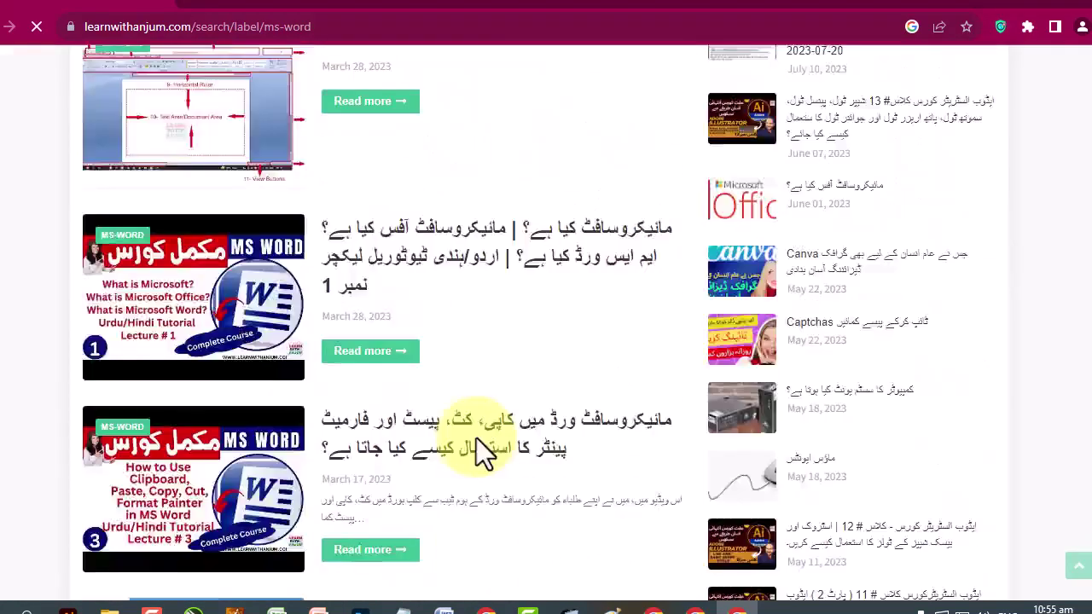
scroll(476, 438, "up", 1)
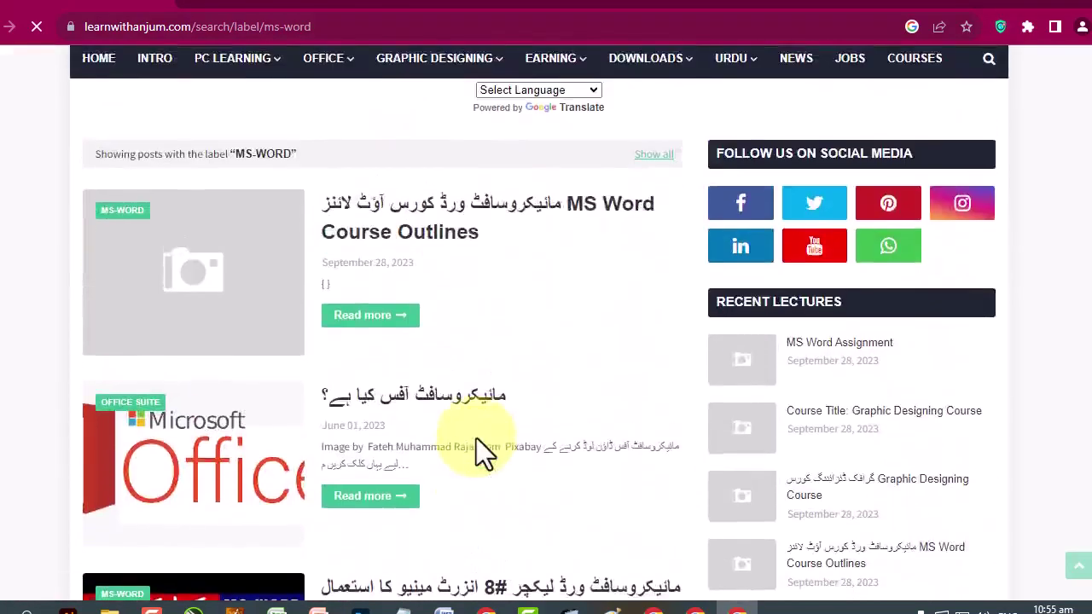
scroll(476, 438, "up", 2)
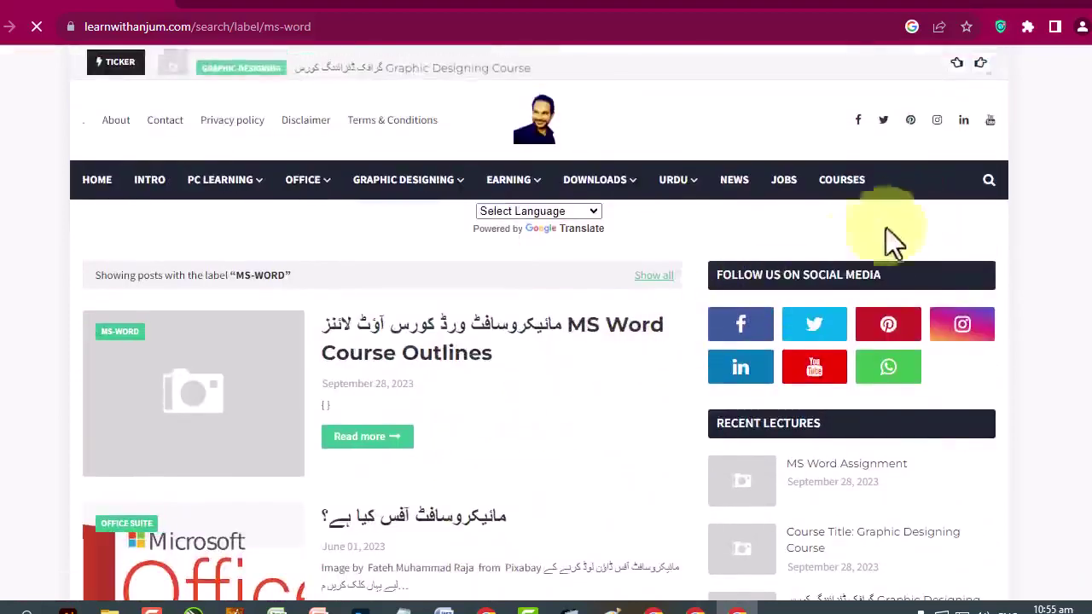
Search the blog for 'مائیکروسافٹ' and scroll down through the matching posts.
left_click(987, 181)
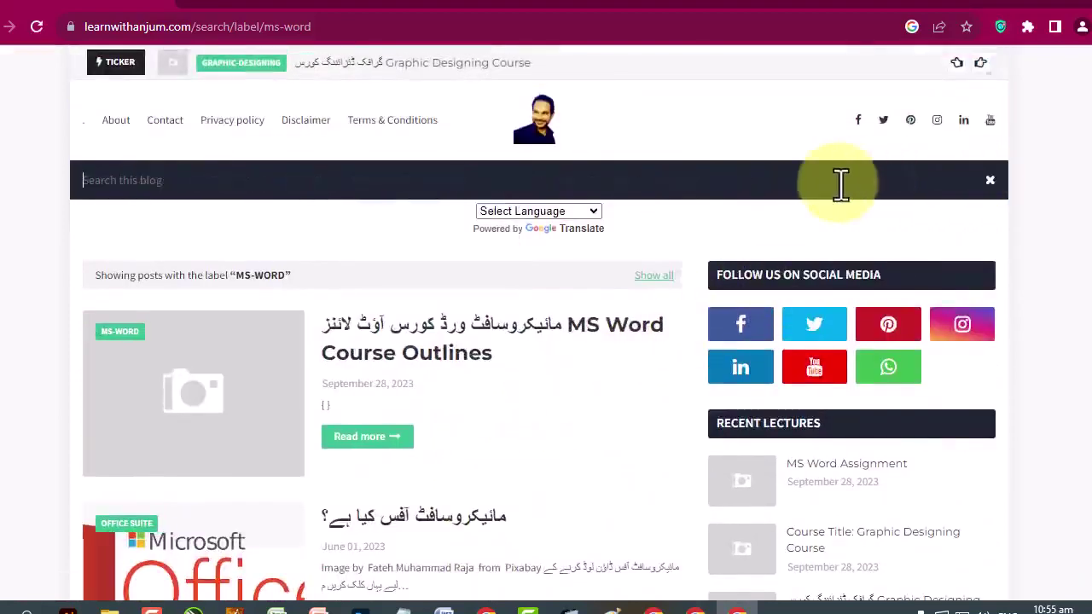
type("ماییکروسافٹ")
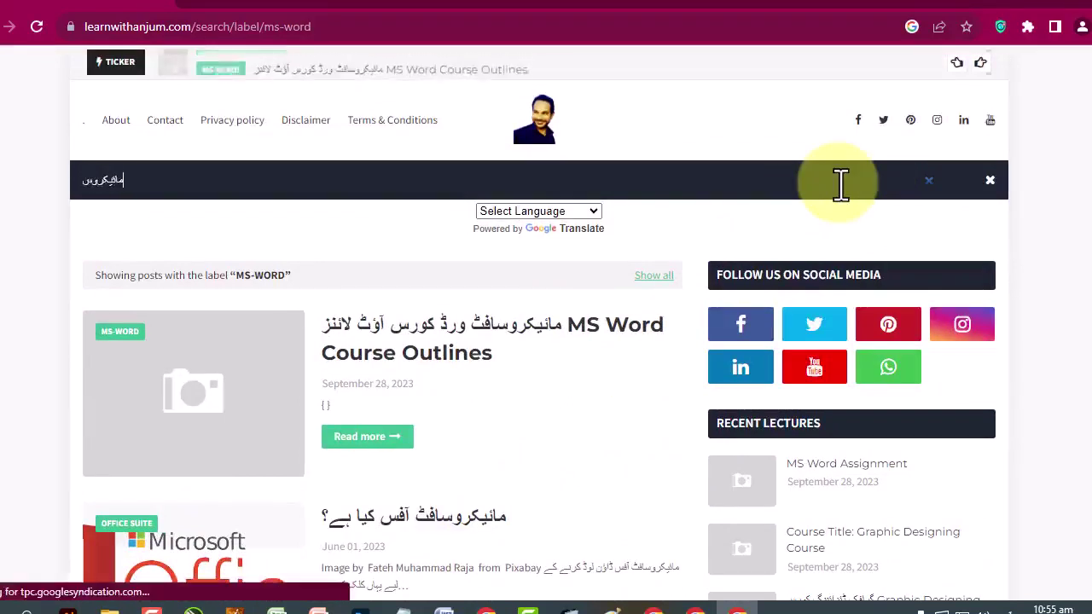
key("Return")
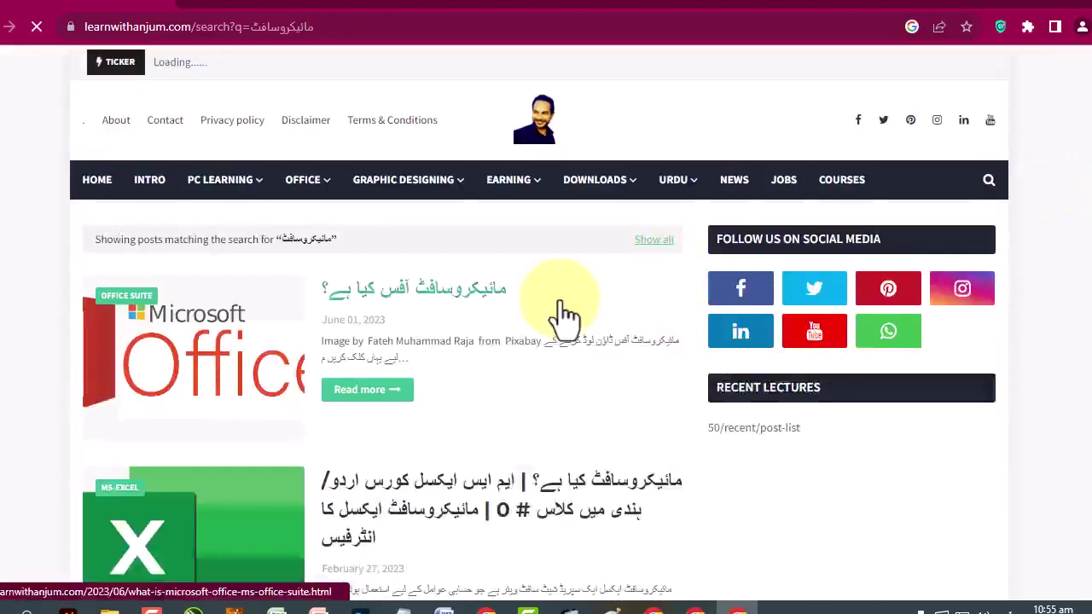
scroll(561, 300, "down", 9)
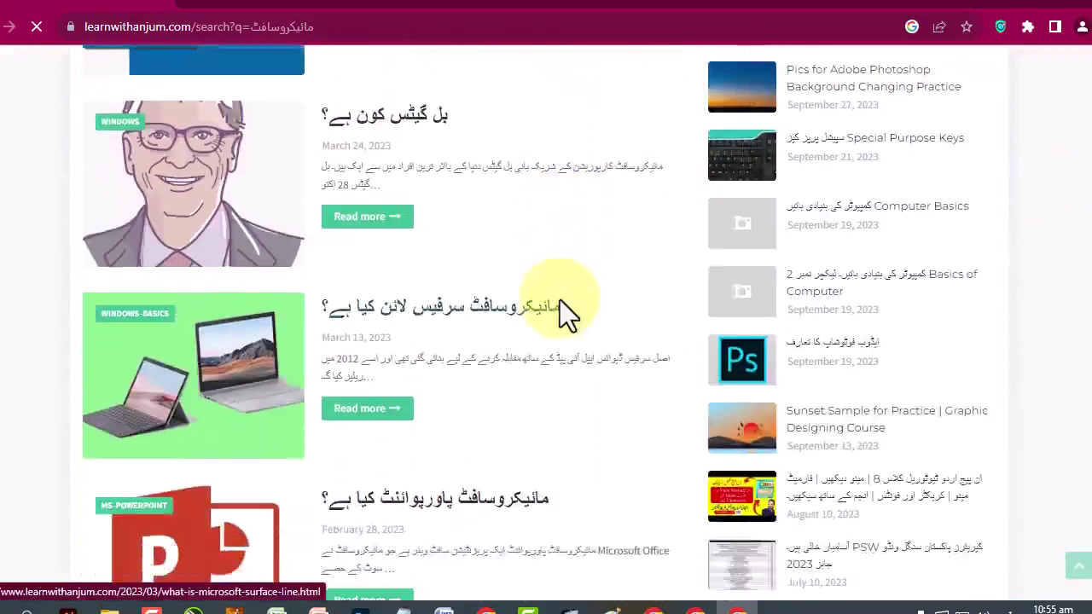
scroll(560, 299, "down", 3)
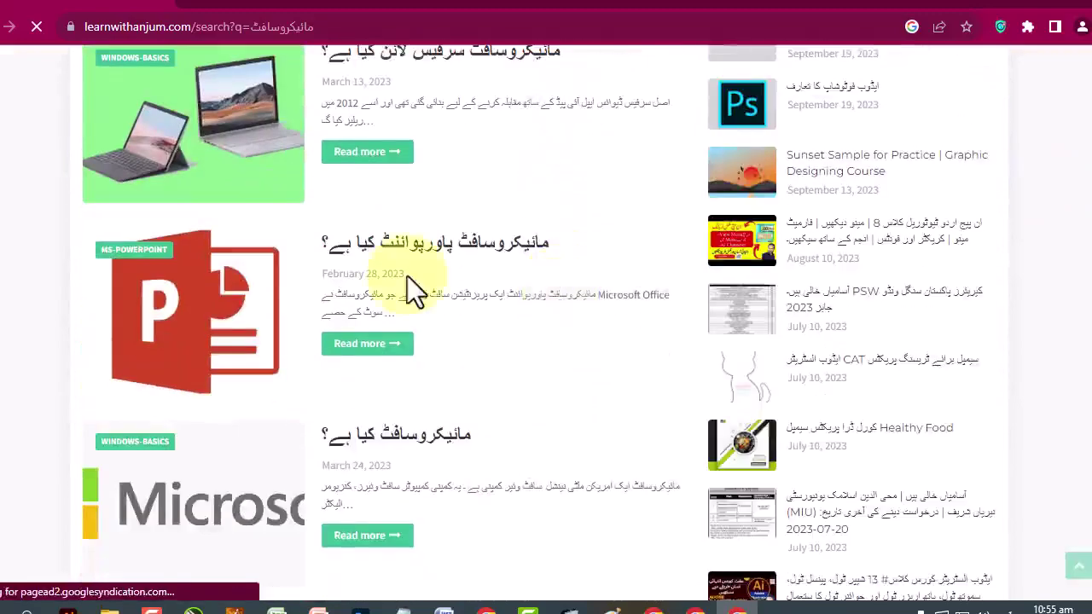
scroll(413, 288, "down", 3)
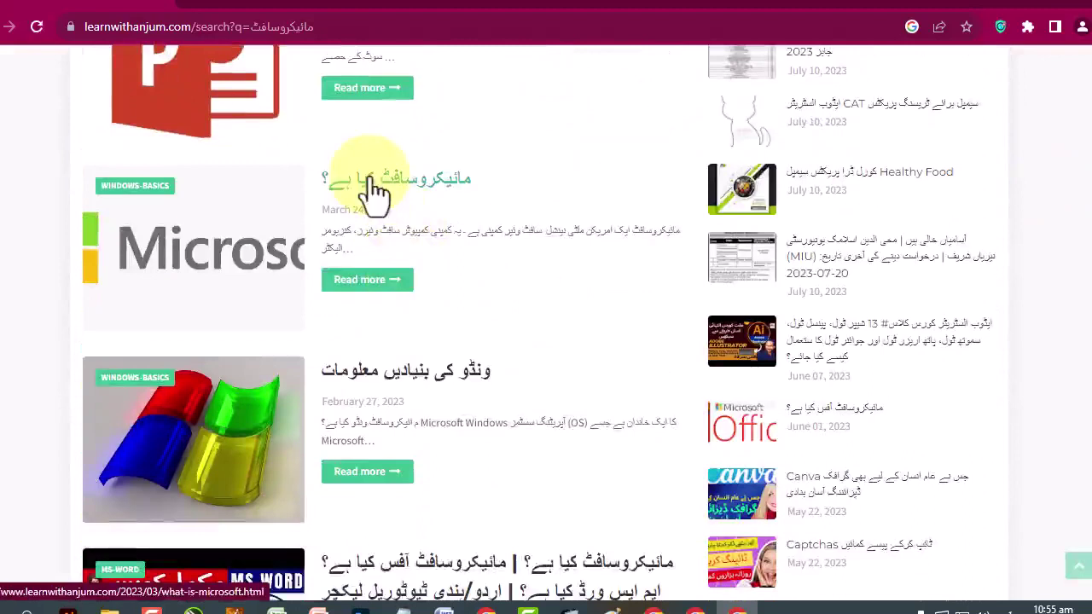
Open the post 'مائیکروسافٹ کیا ہے؟' and highlight a few words of its Urdu text.
left_click(373, 186)
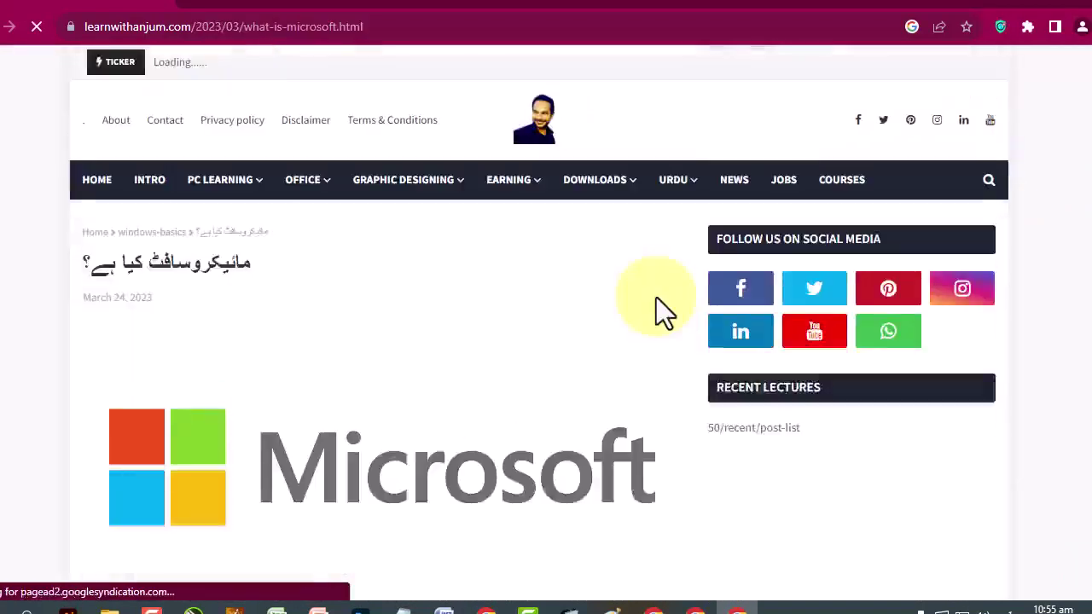
scroll(656, 297, "down", 2)
scroll(662, 314, "down", 3)
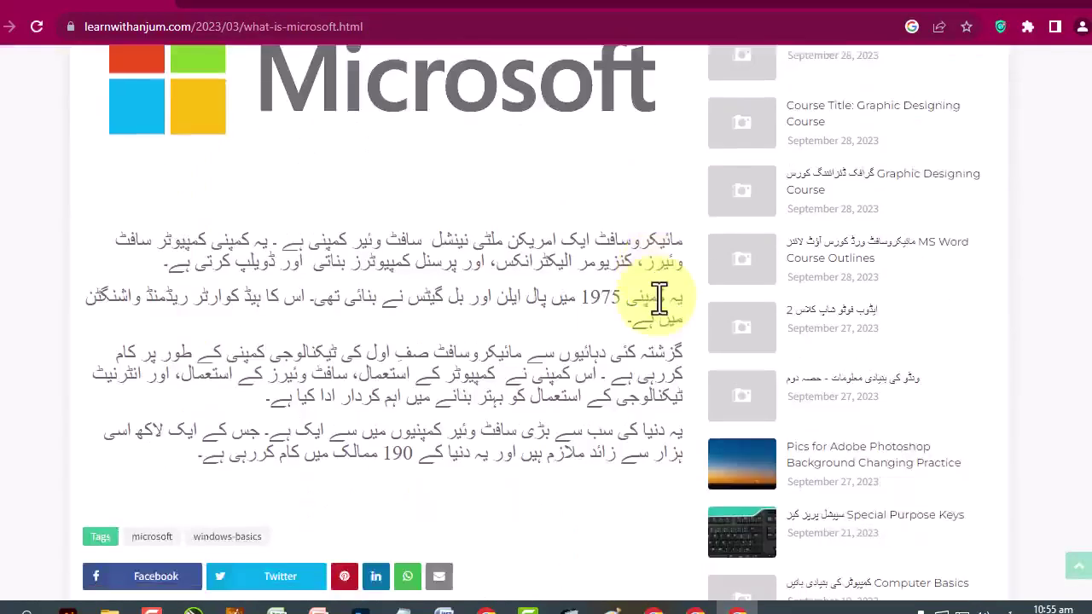
left_click_drag(267, 240, 118, 248)
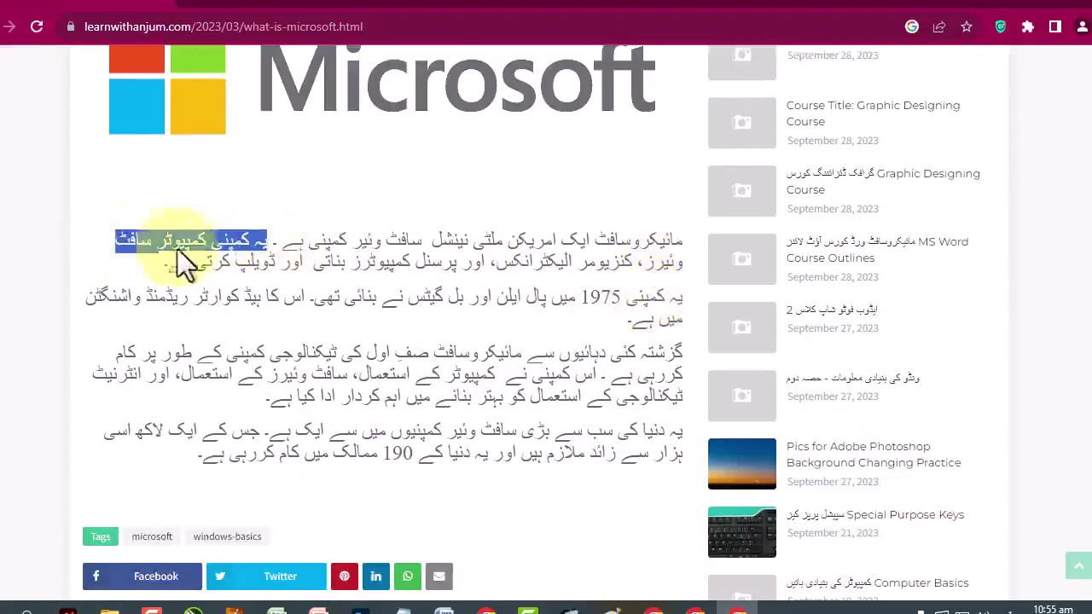
left_click_drag(559, 267, 523, 267)
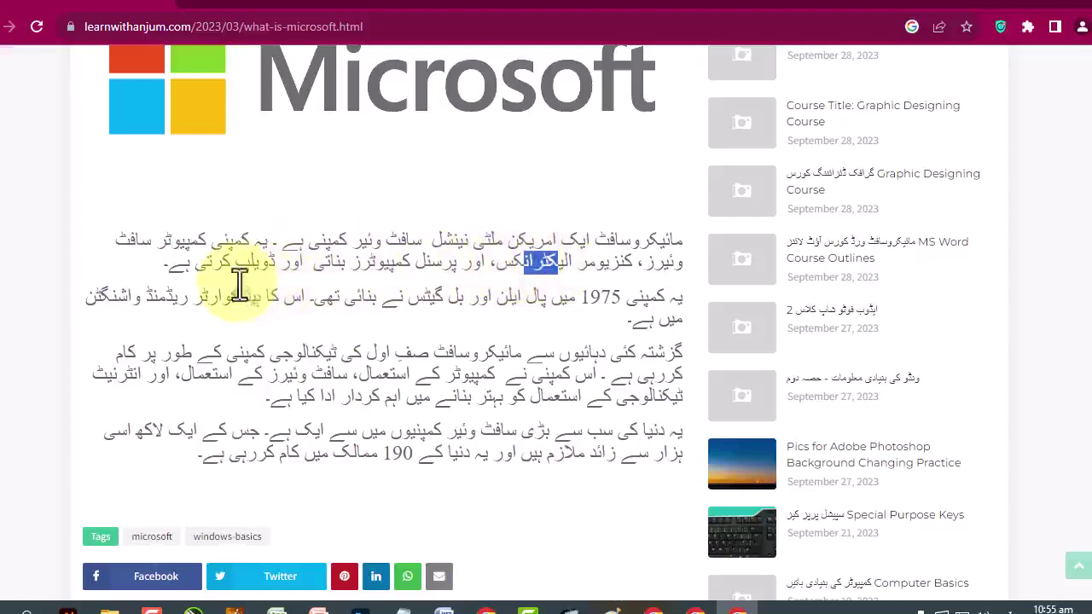
left_click(344, 300)
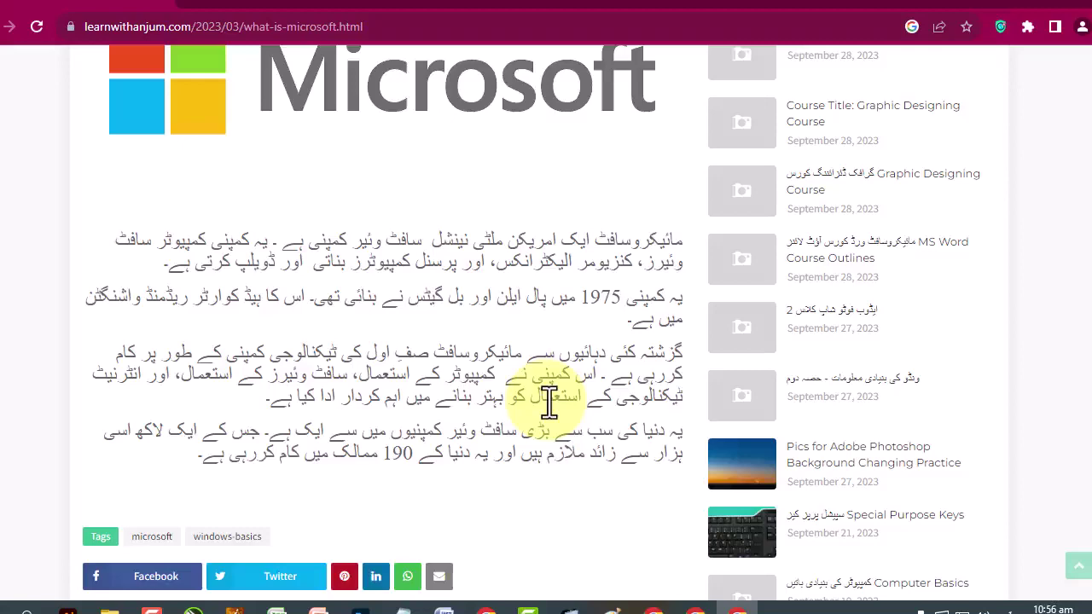
Scroll the sidebar's Recent Lectures list and open the Microsoft Office post.
scroll(434, 383, "down", 1)
scroll(435, 383, "up", 4)
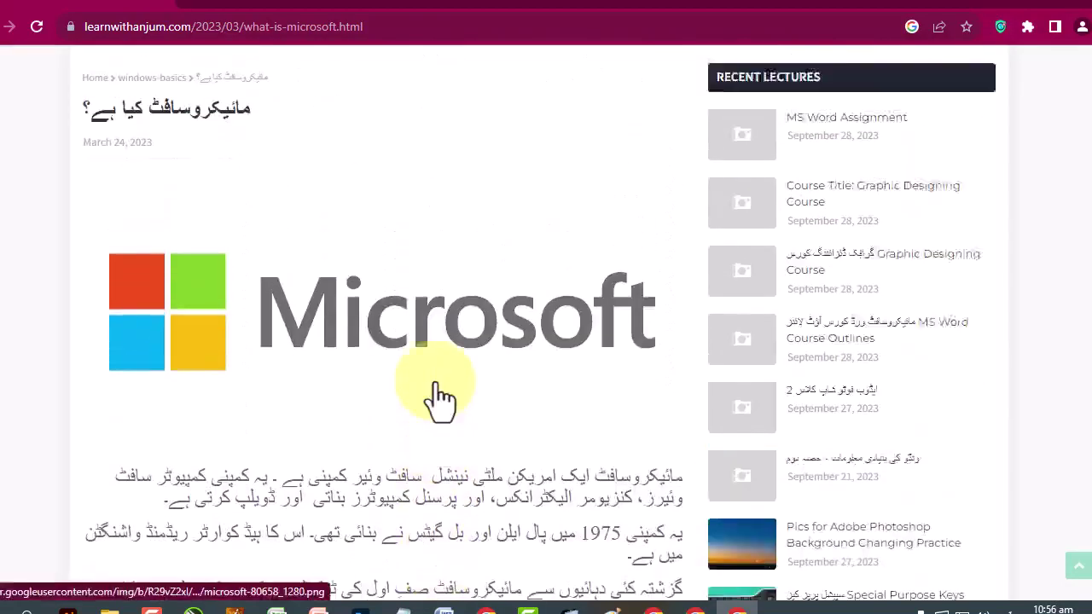
scroll(439, 397, "up", 3)
scroll(440, 397, "down", 3)
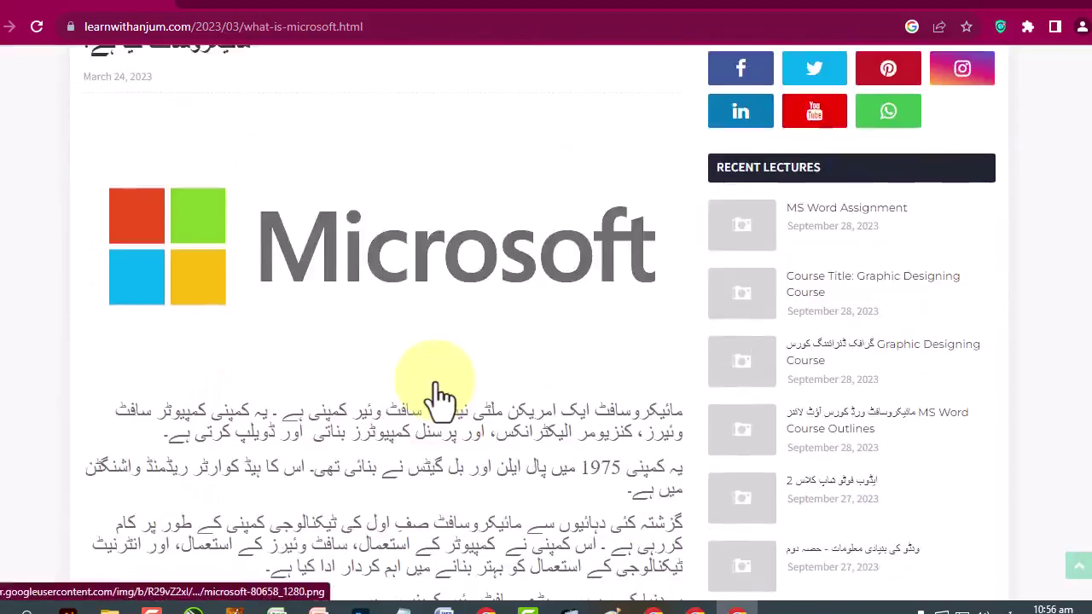
scroll(439, 397, "up", 1)
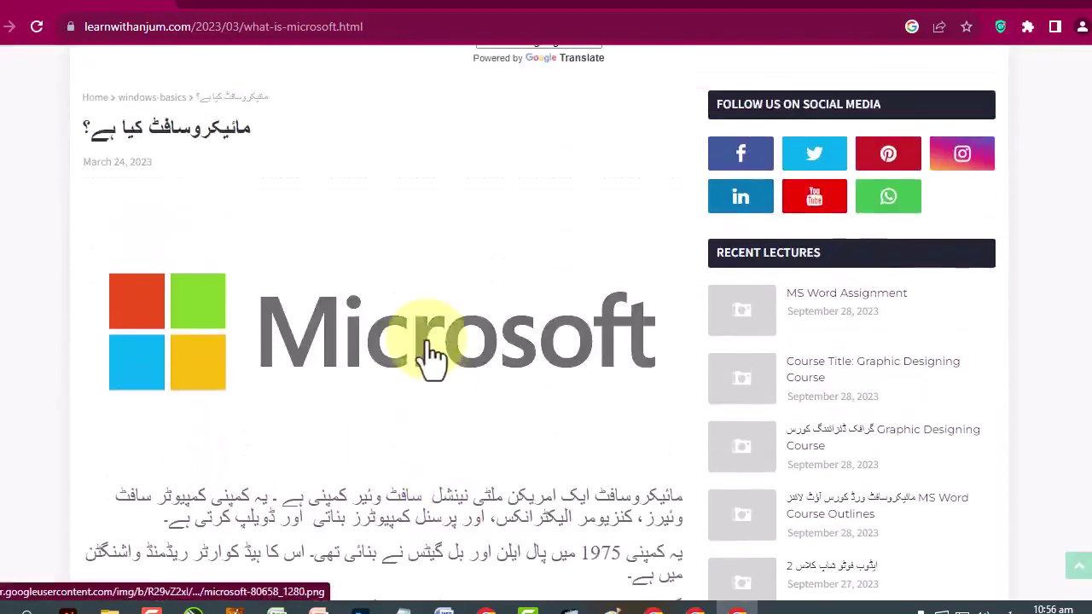
scroll(431, 358, "down", 1)
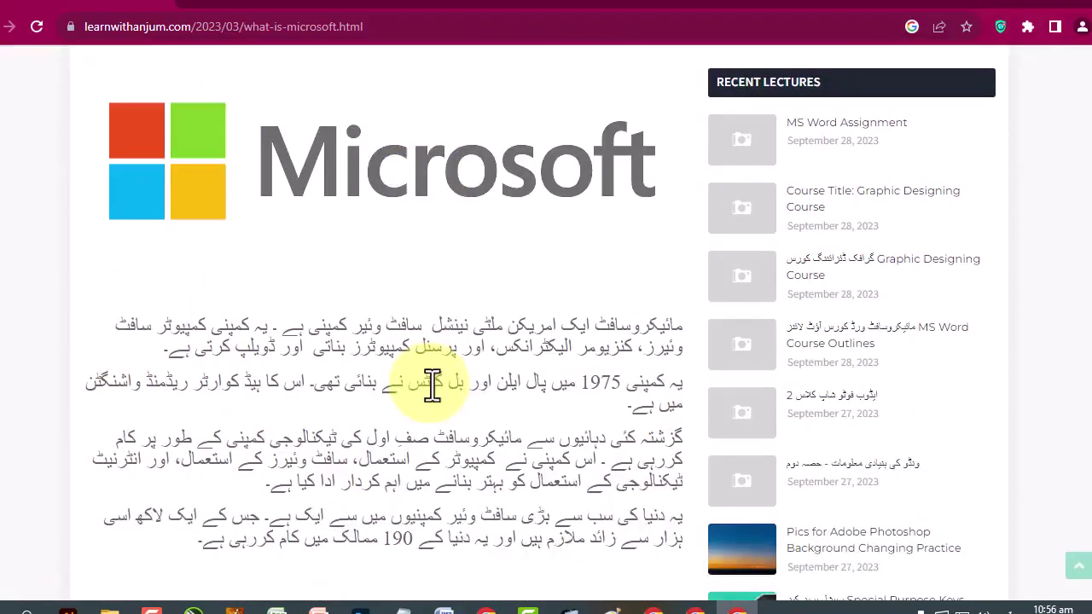
scroll(433, 386, "up", 1)
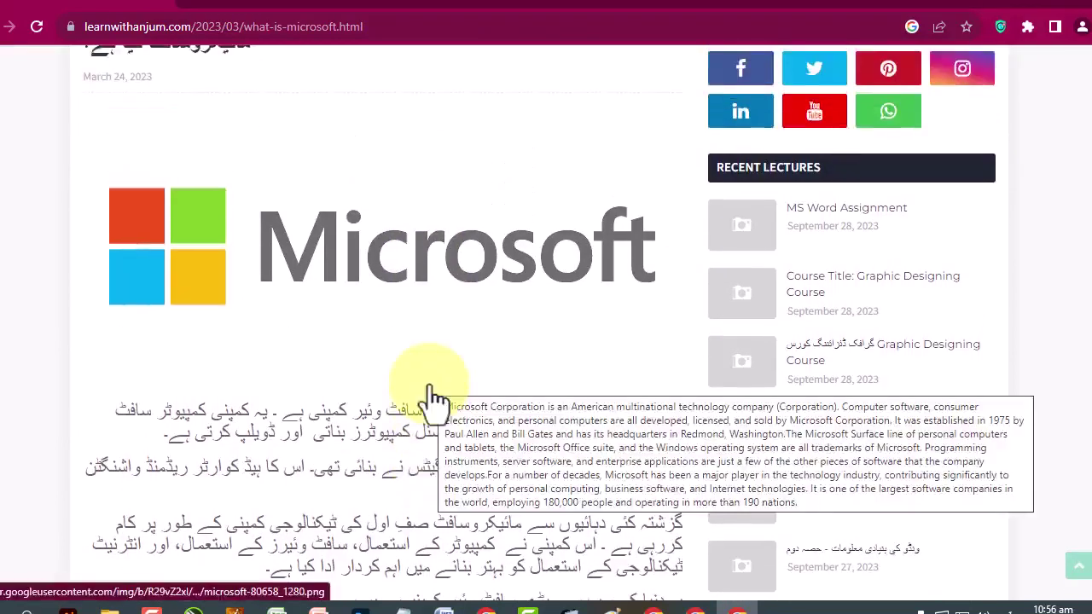
scroll(429, 395, "down", 3)
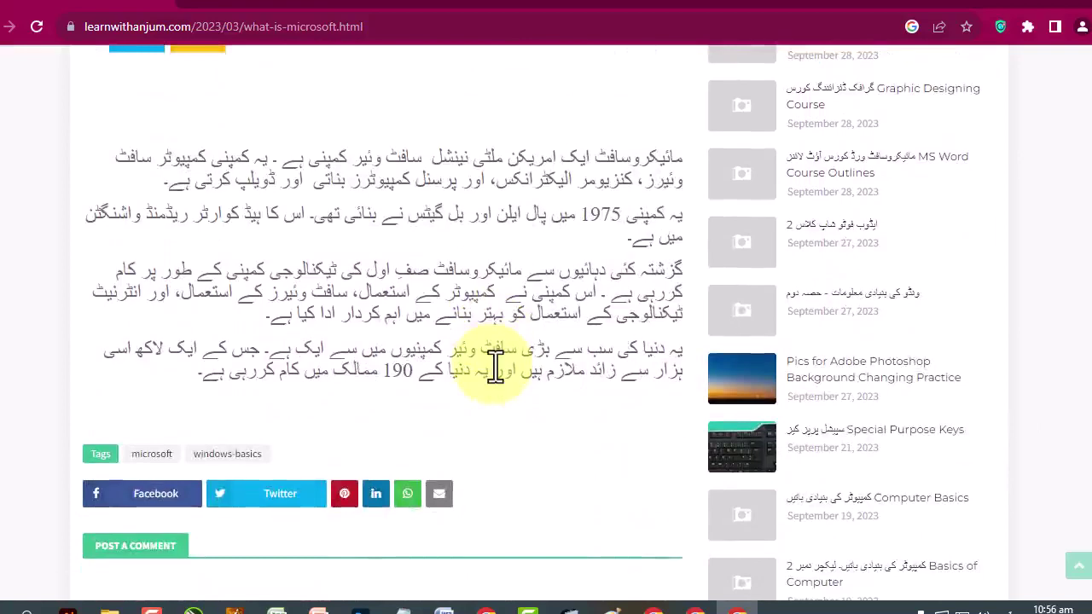
scroll(710, 419, "down", 5)
scroll(709, 403, "down", 6)
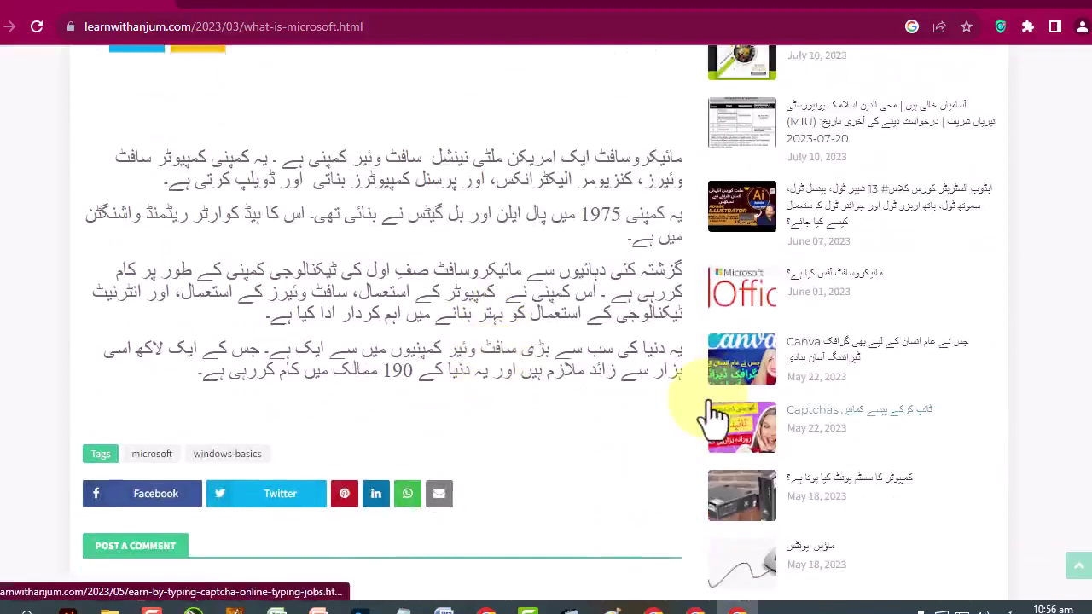
scroll(712, 418, "down", 7)
scroll(708, 400, "down", 8)
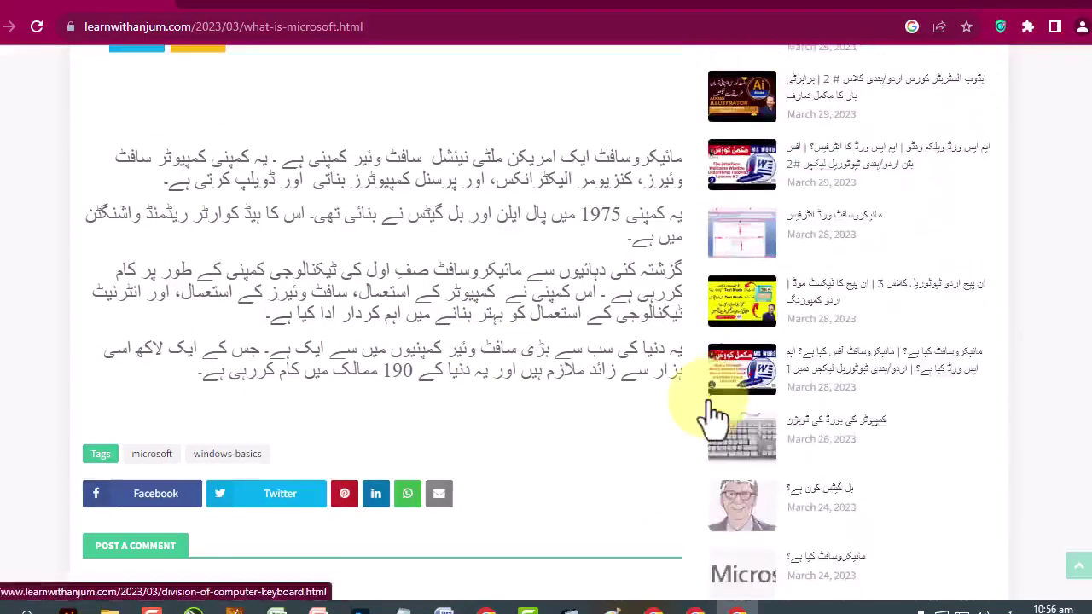
scroll(716, 418, "down", 5)
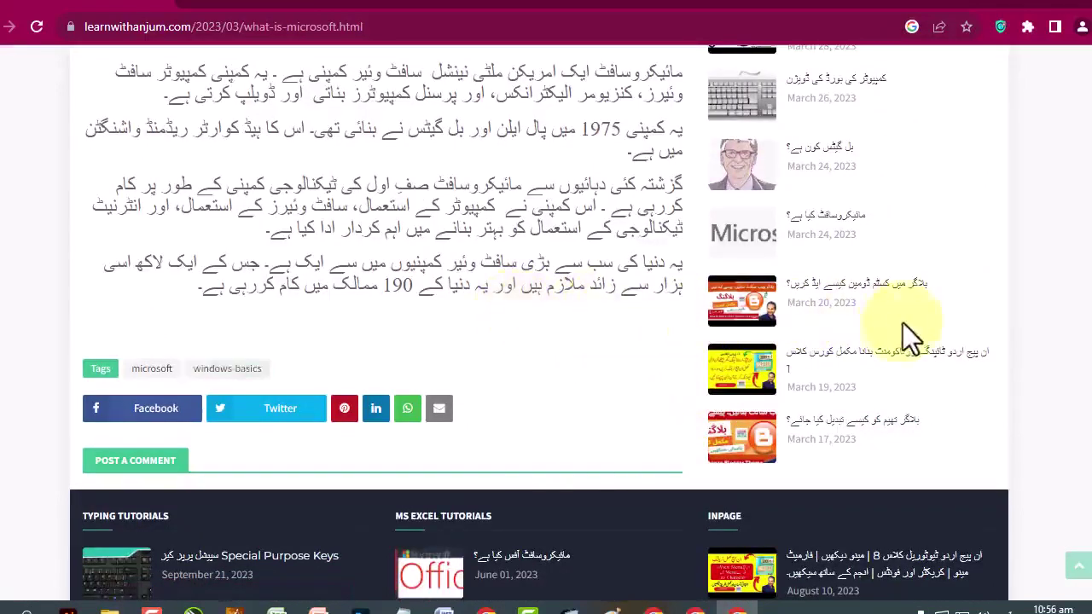
scroll(908, 337, "up", 5)
scroll(907, 337, "up", 5)
scroll(907, 337, "up", 5)
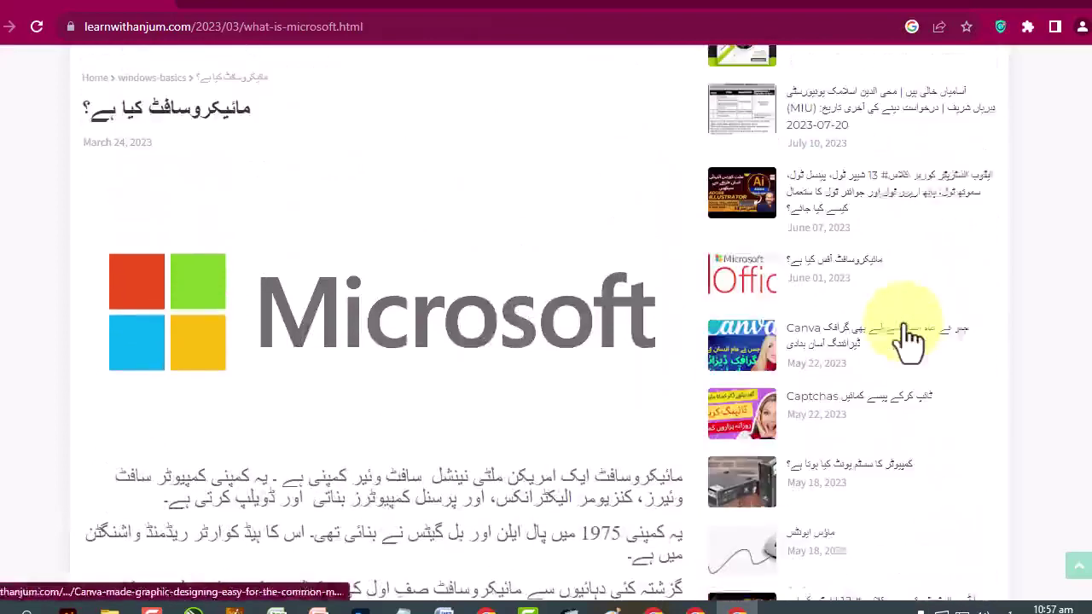
left_click(807, 272)
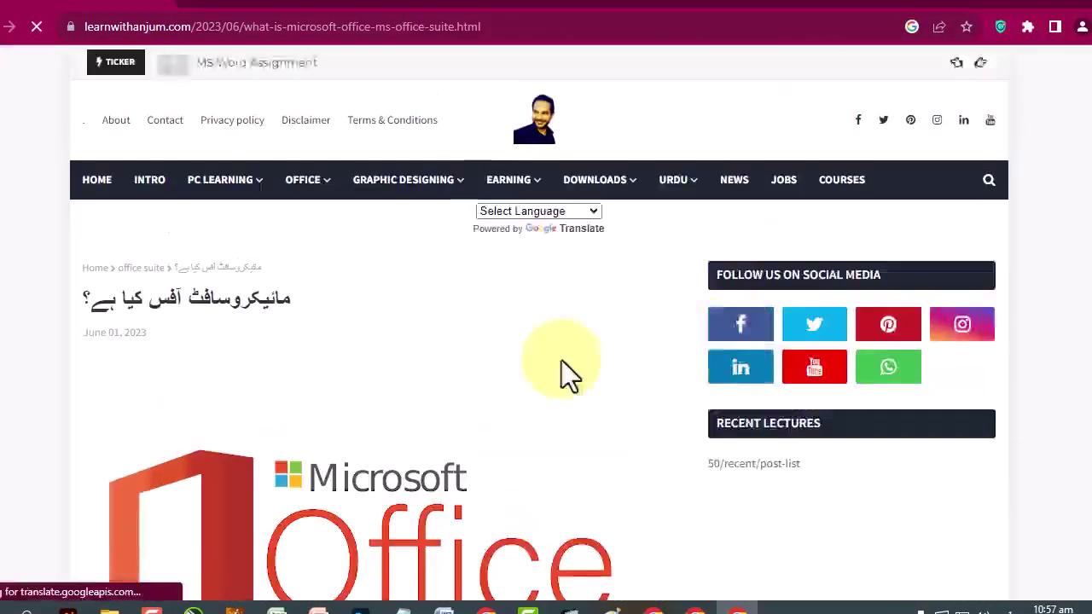
Highlight words in the first paragraph and the Word, PowerPoint and Outlook lines.
scroll(562, 360, "down", 7)
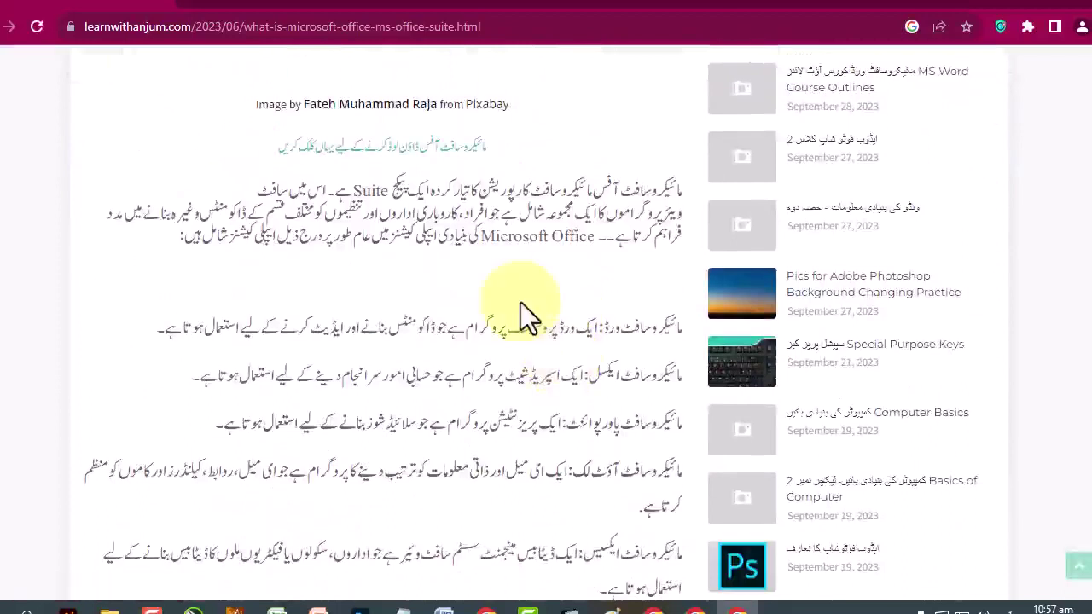
left_click_drag(543, 189, 409, 217)
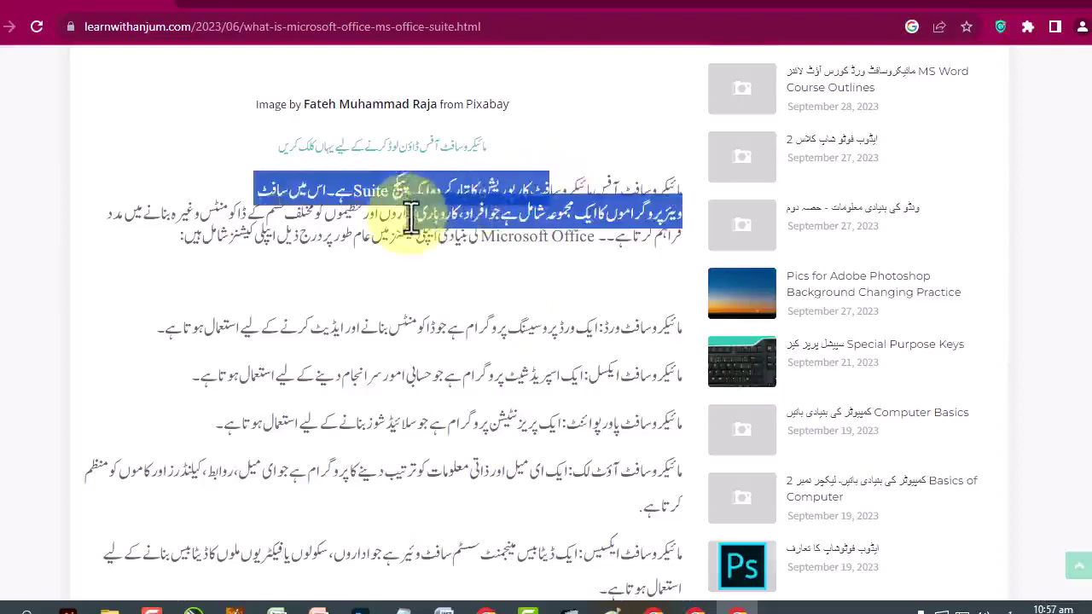
left_click_drag(667, 327, 622, 329)
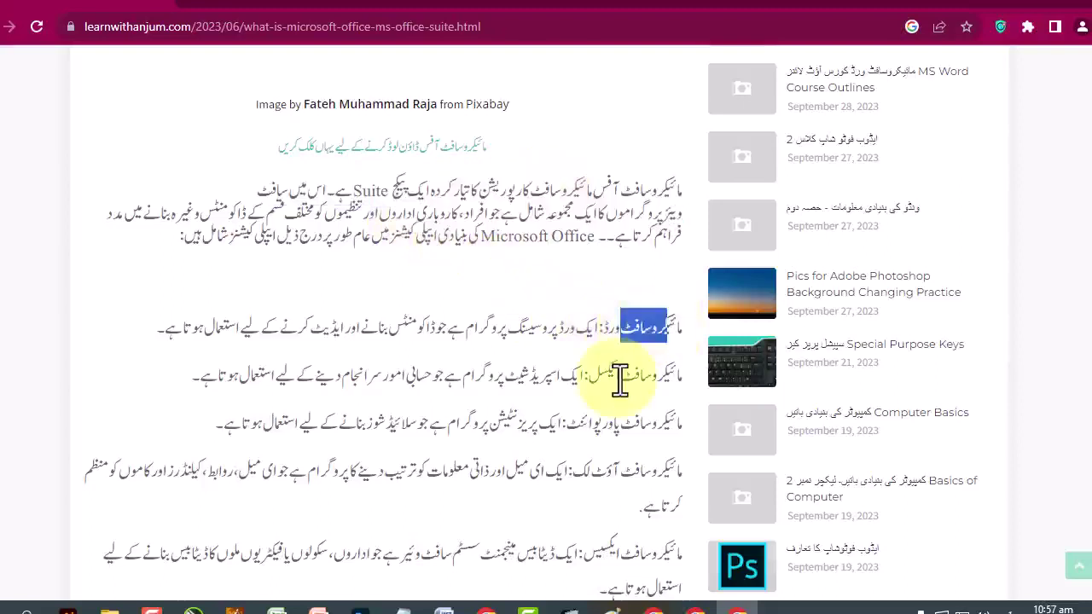
left_click_drag(620, 382, 597, 376)
left_click_drag(622, 427, 577, 428)
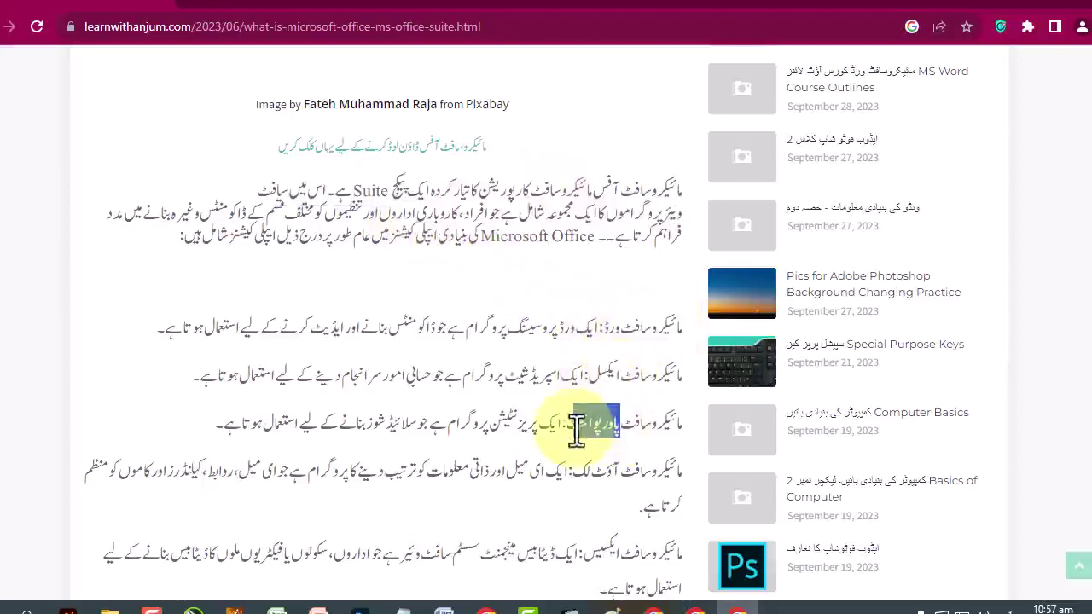
left_click_drag(622, 471, 574, 474)
left_click_drag(613, 553, 583, 555)
Scroll through the rest of the Office article and back up to its header.
scroll(614, 554, "down", 3)
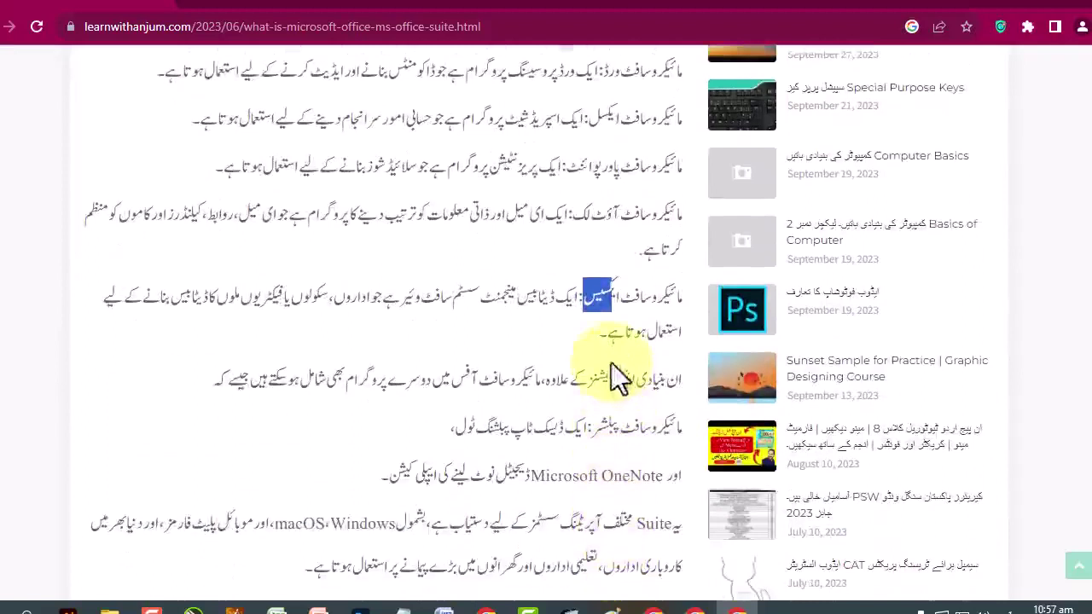
scroll(621, 382, "down", 1)
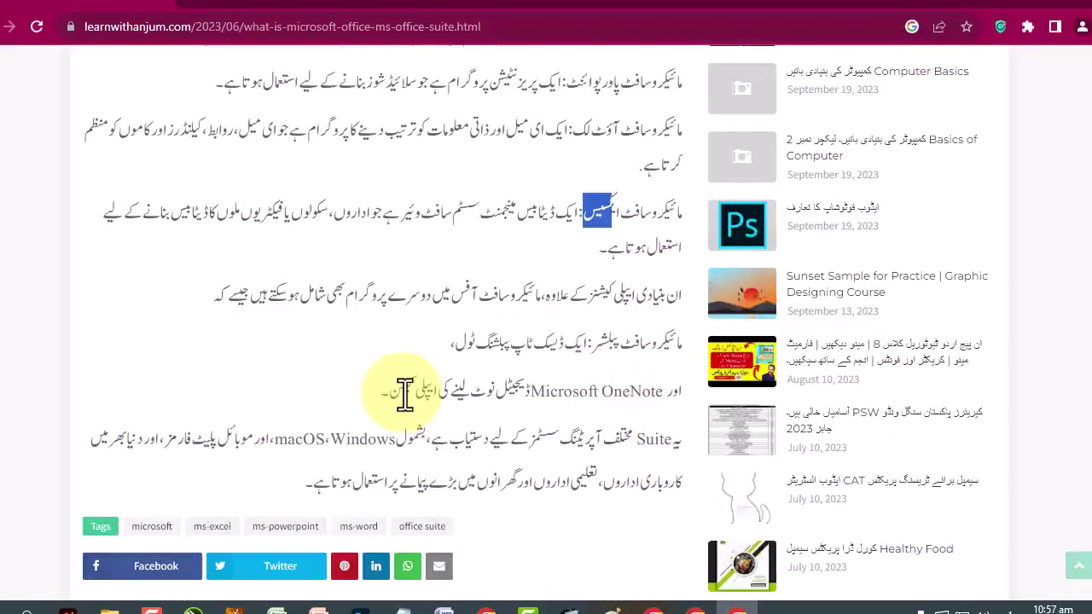
scroll(477, 394, "up", 4)
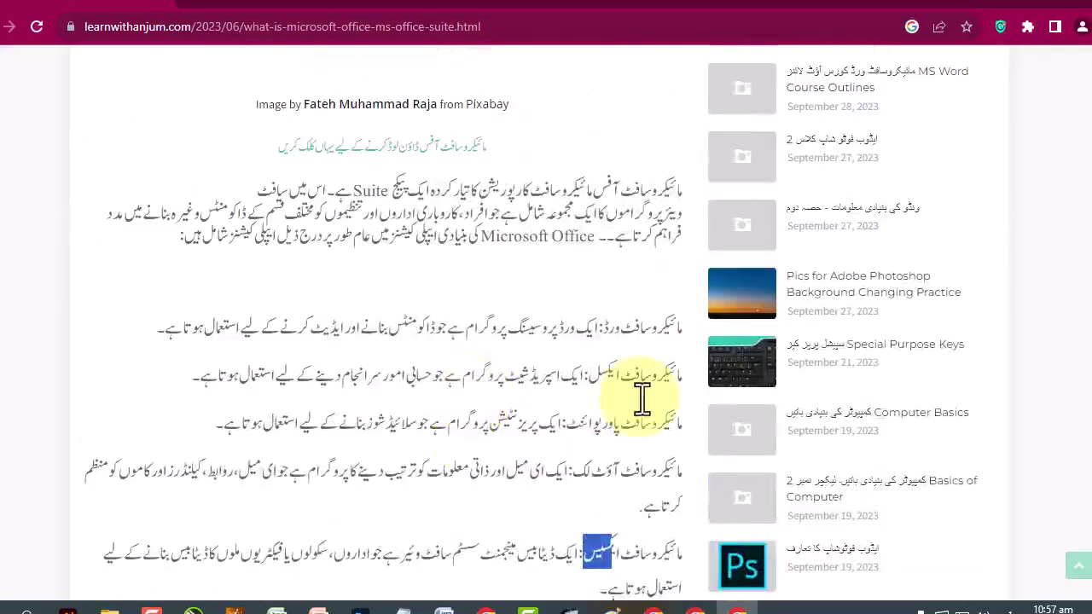
scroll(641, 397, "down", 5)
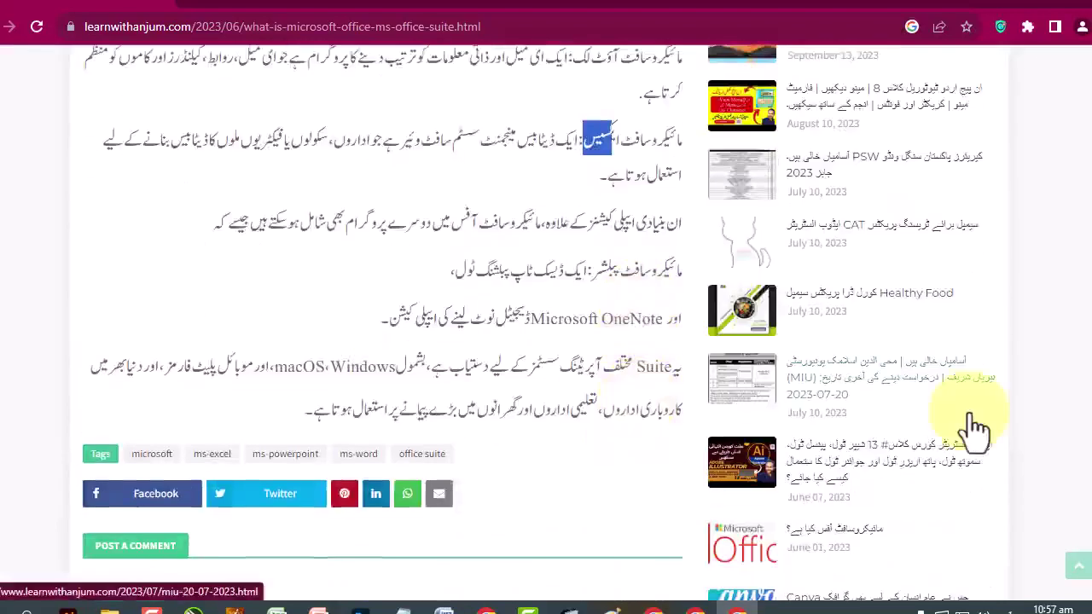
scroll(976, 427, "down", 8)
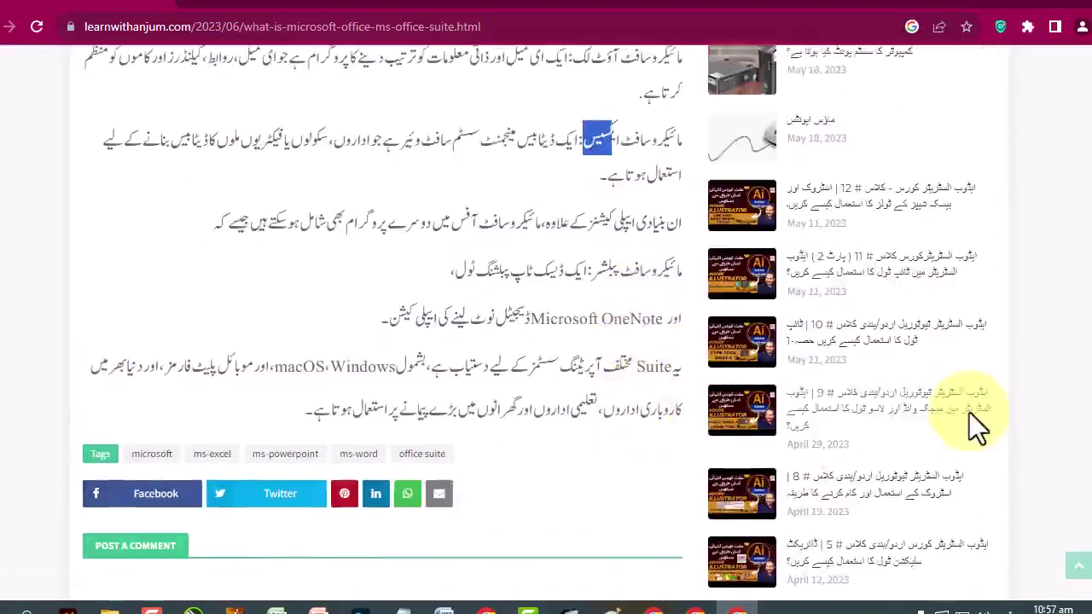
scroll(969, 413, "down", 6)
scroll(970, 412, "down", 8)
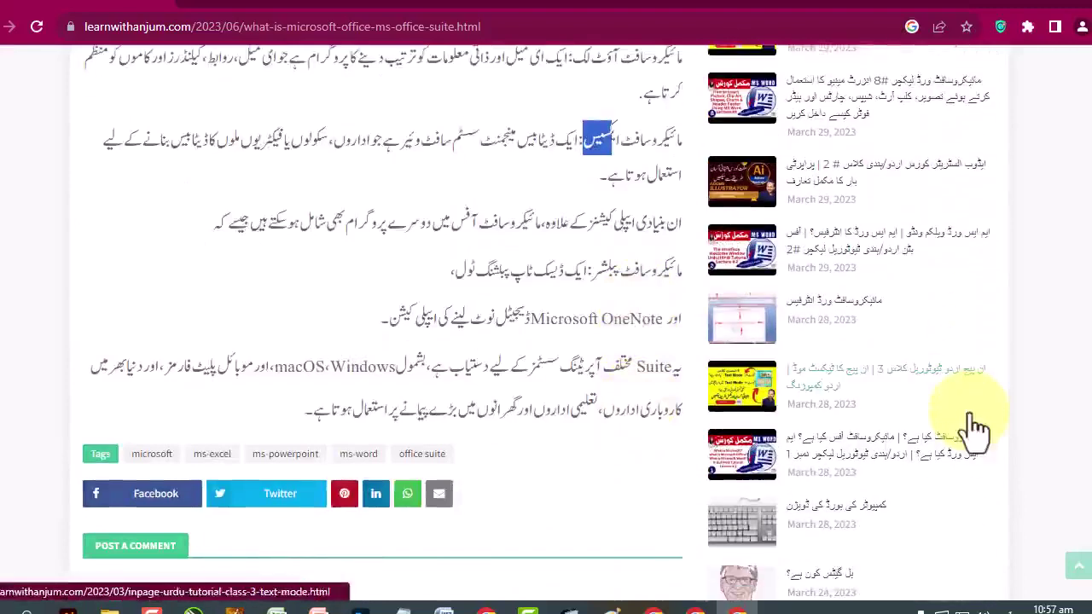
scroll(969, 412, "down", 4)
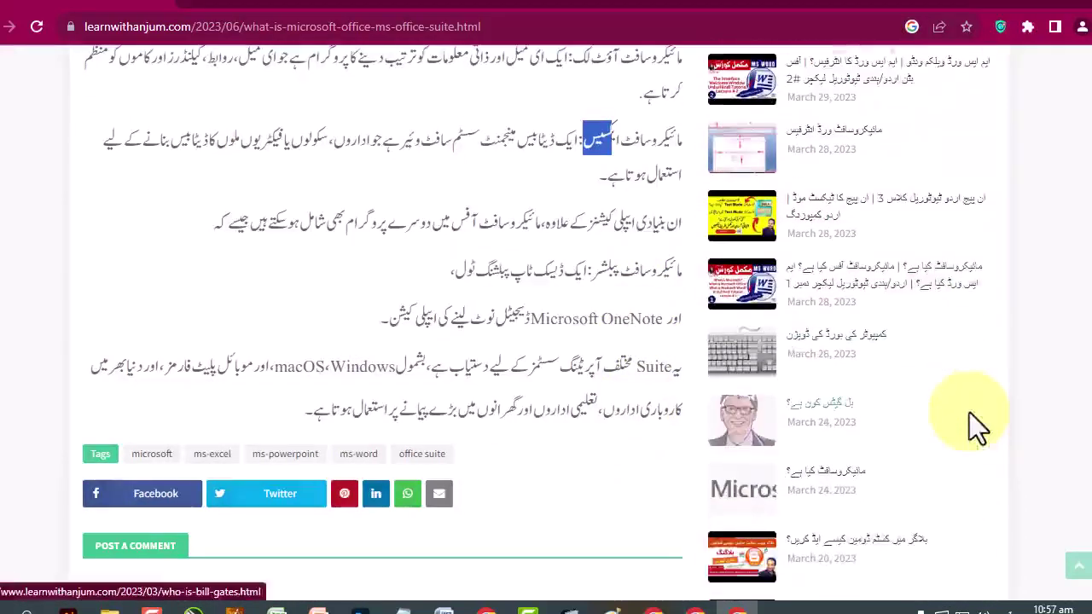
scroll(970, 412, "down", 2)
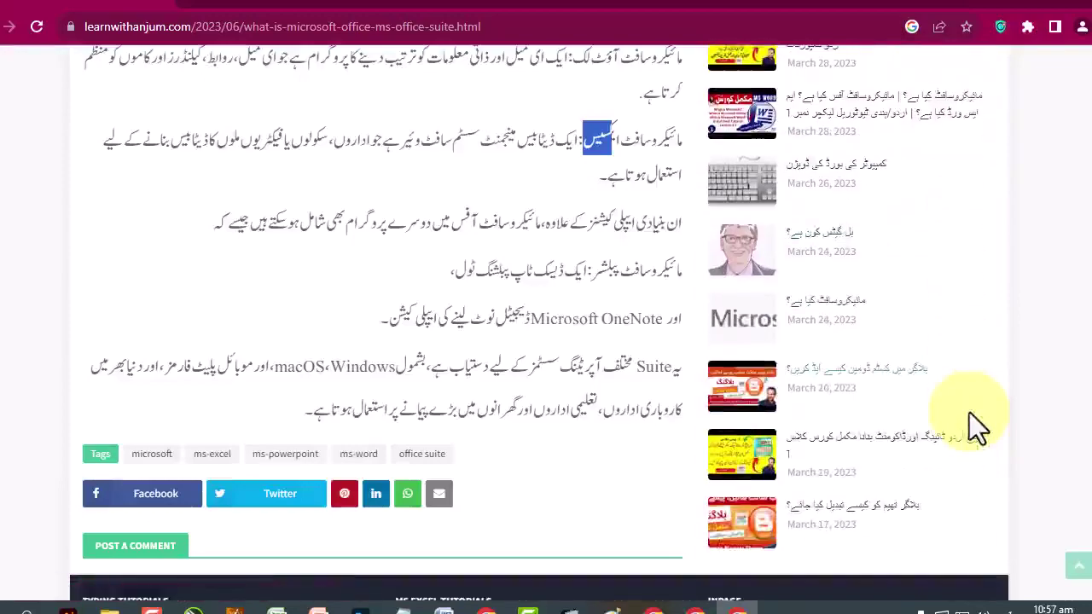
scroll(970, 413, "up", 2)
scroll(971, 414, "up", 4)
scroll(937, 394, "up", 5)
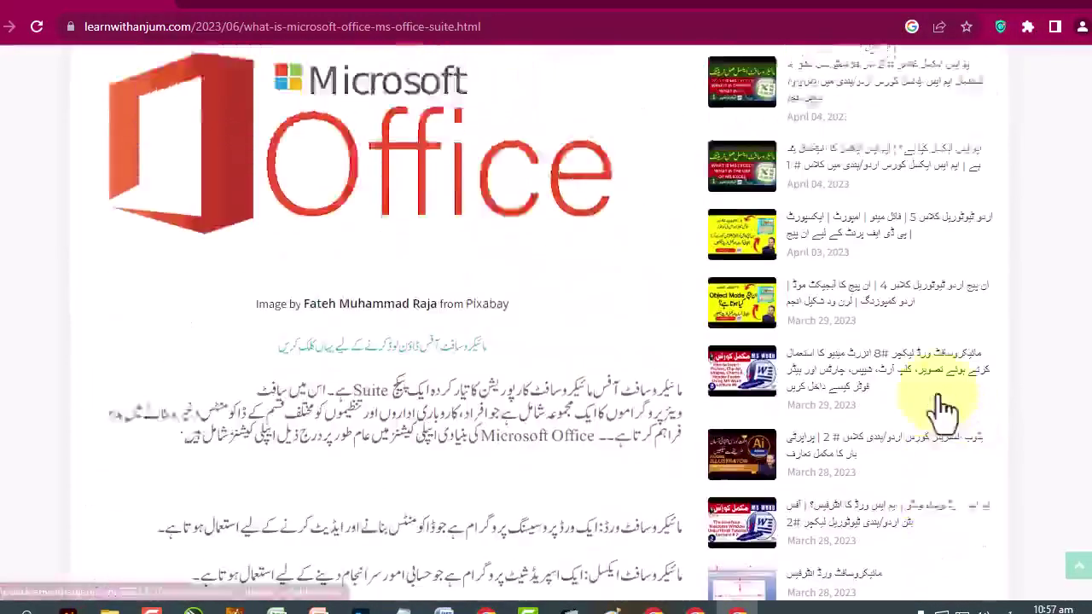
scroll(943, 408, "up", 10)
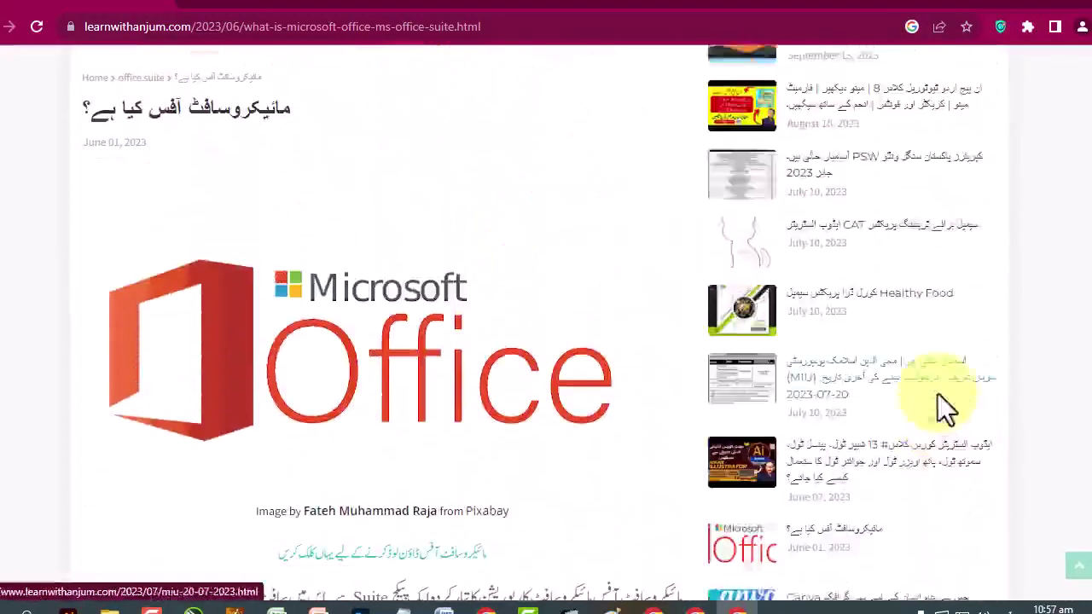
scroll(938, 401, "up", 2)
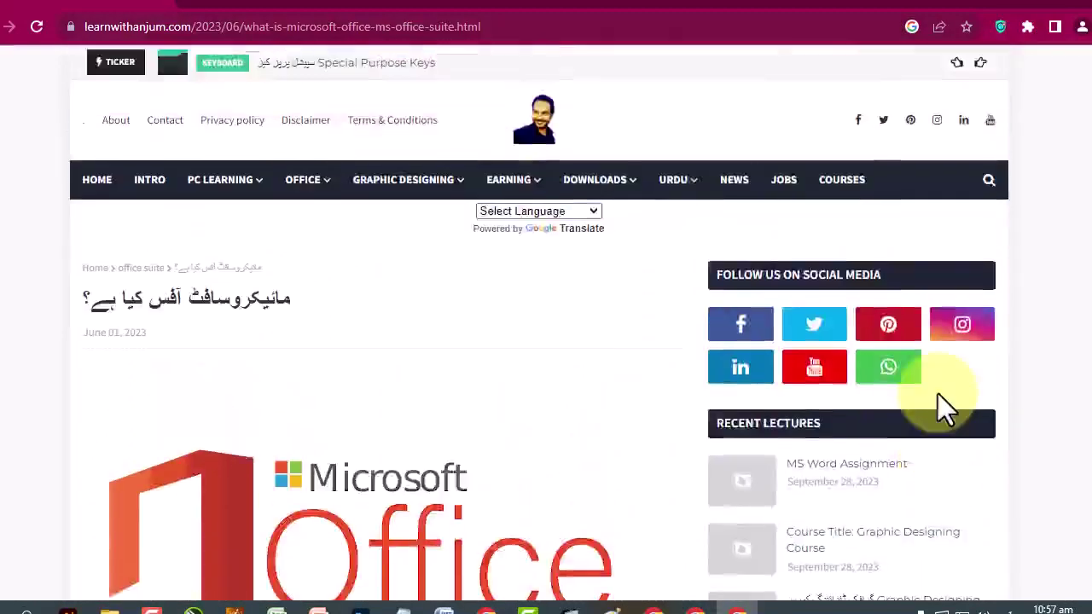
scroll(939, 401, "down", 4)
scroll(950, 386, "up", 4)
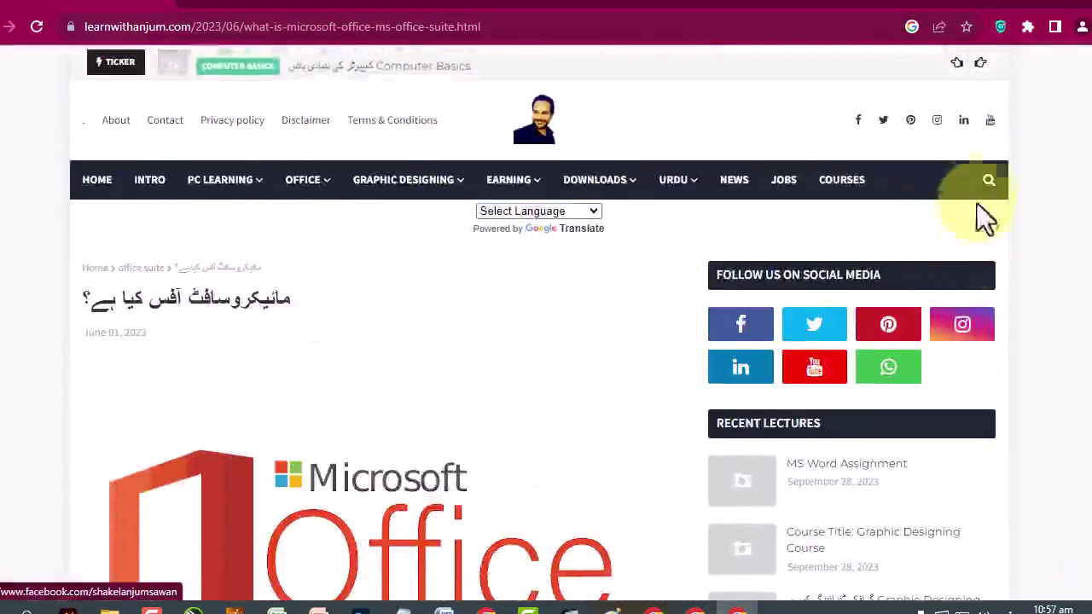
Run a blog search for 'مائیکروسافٹ ورڈ'.
left_click(985, 181)
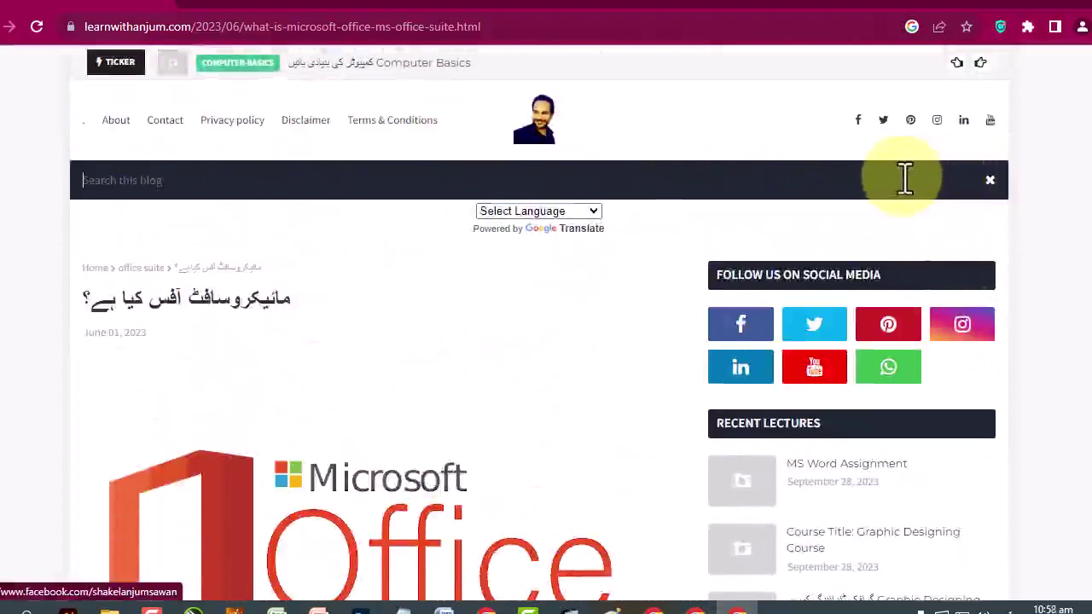
type("مائیکرو")
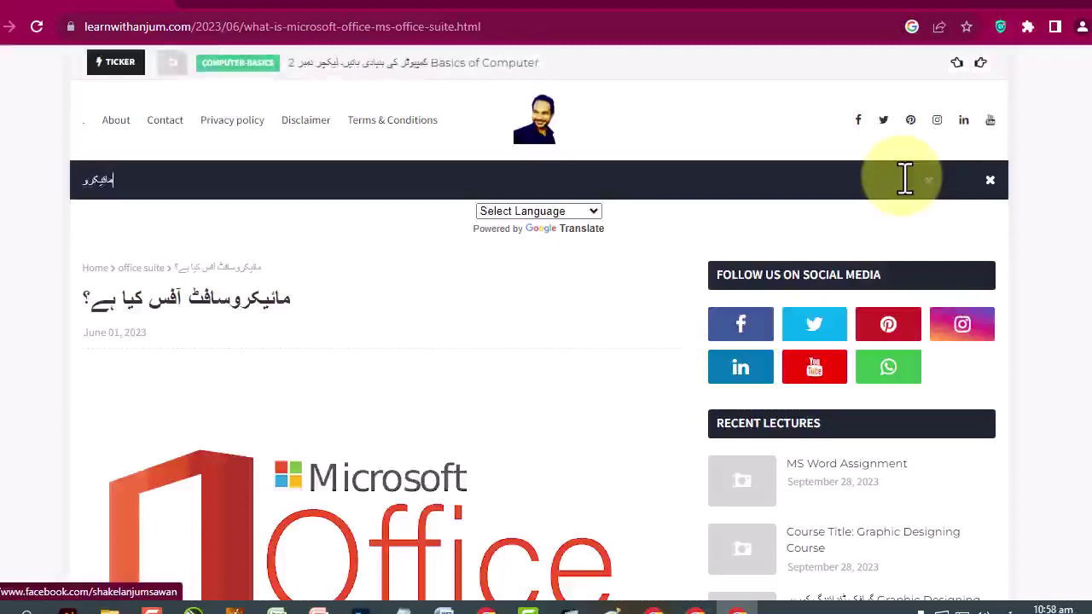
type("سافٹ ورڈ")
key("Return")
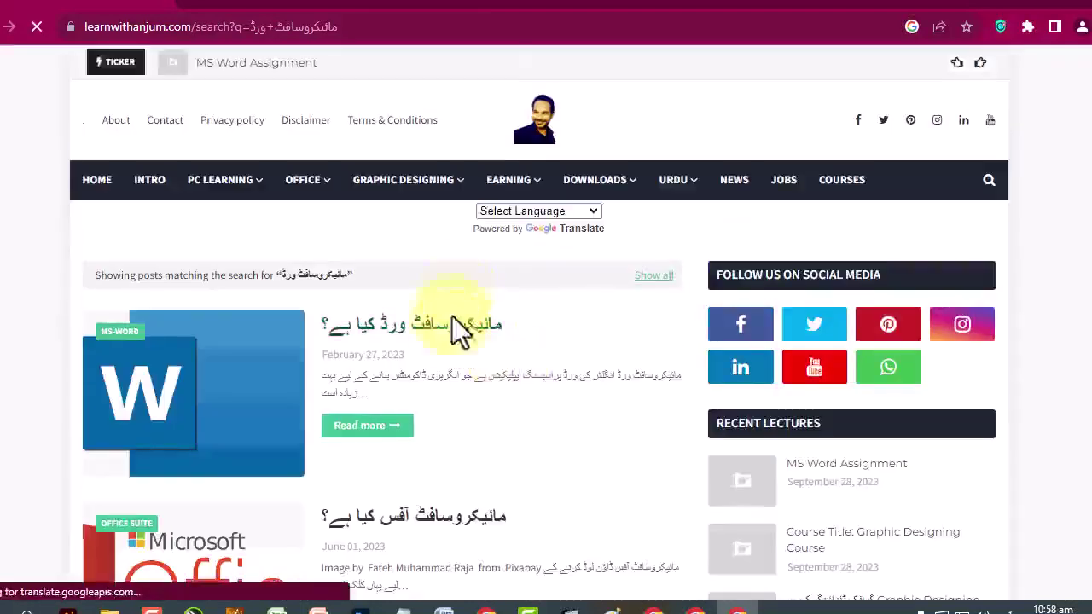
Open the Microsoft Word article, highlight a few words, and enlarge its Word interface diagram.
left_click(452, 337)
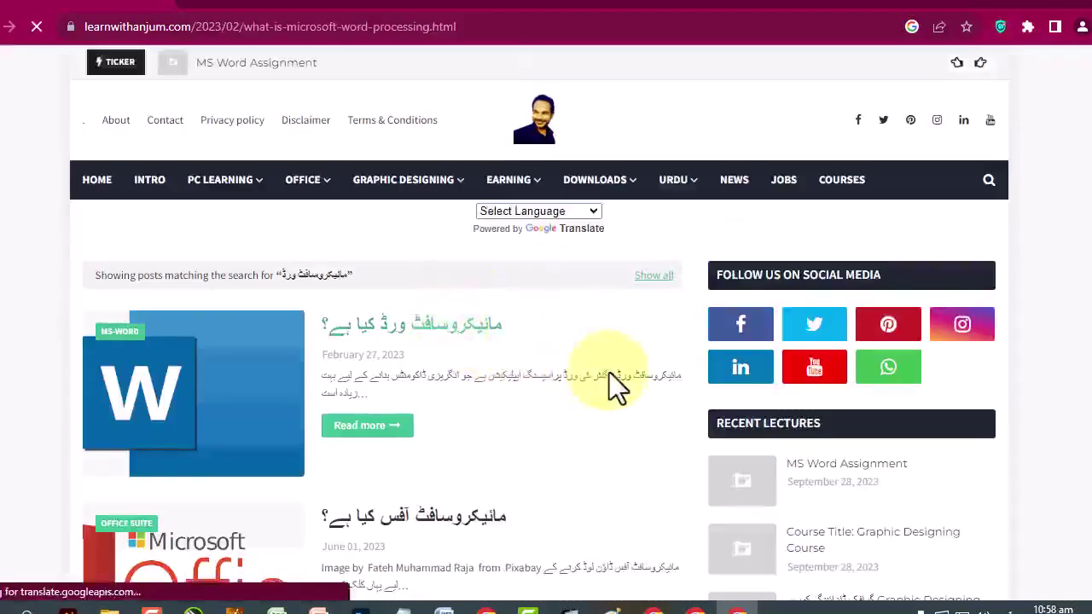
scroll(463, 394, "down", 3)
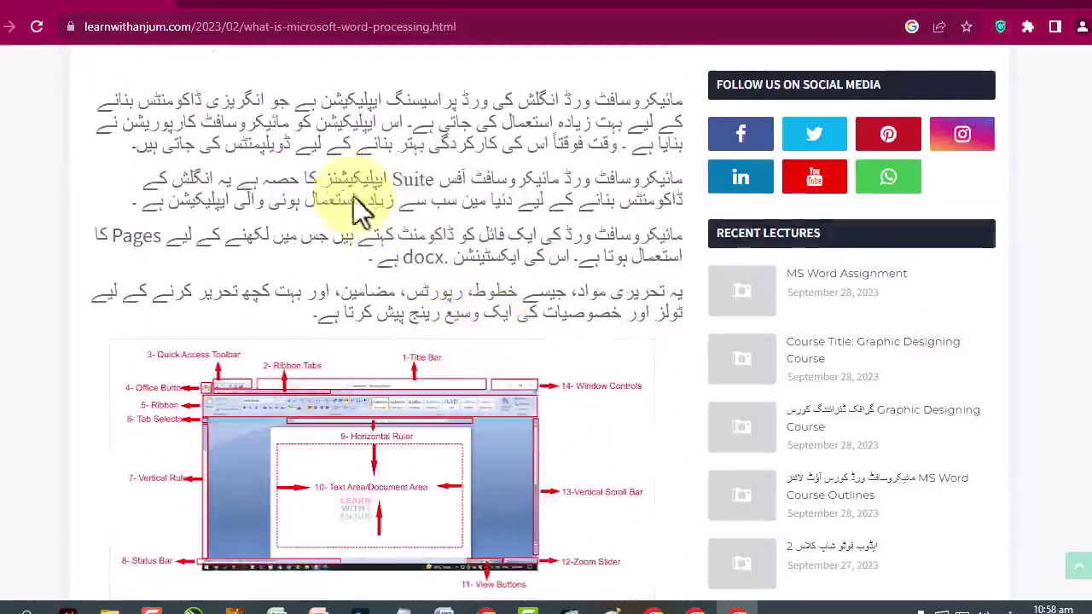
left_click_drag(282, 124, 167, 130)
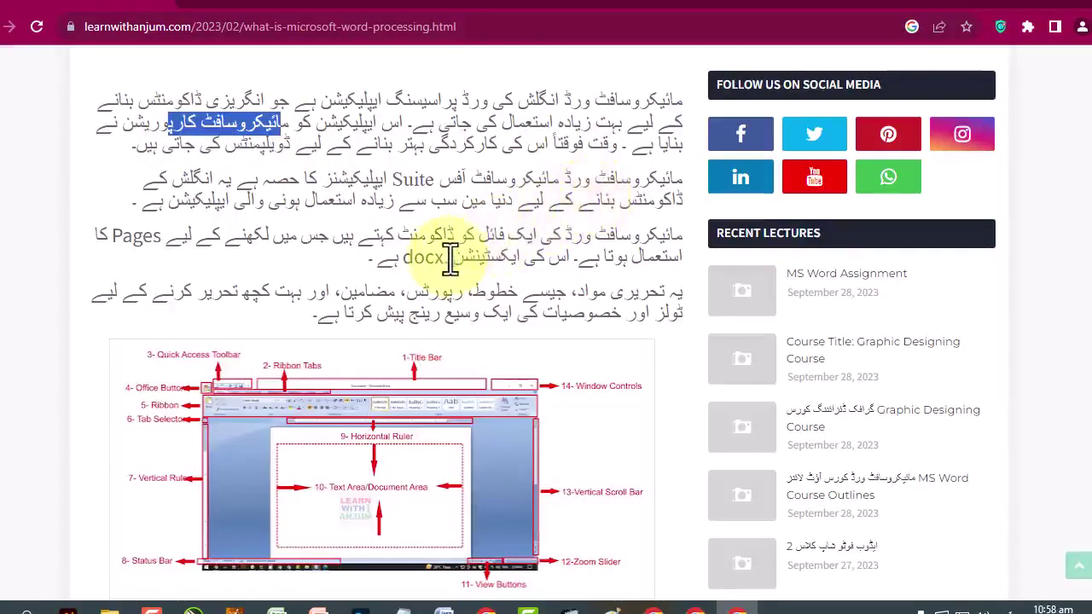
left_click_drag(450, 259, 397, 263)
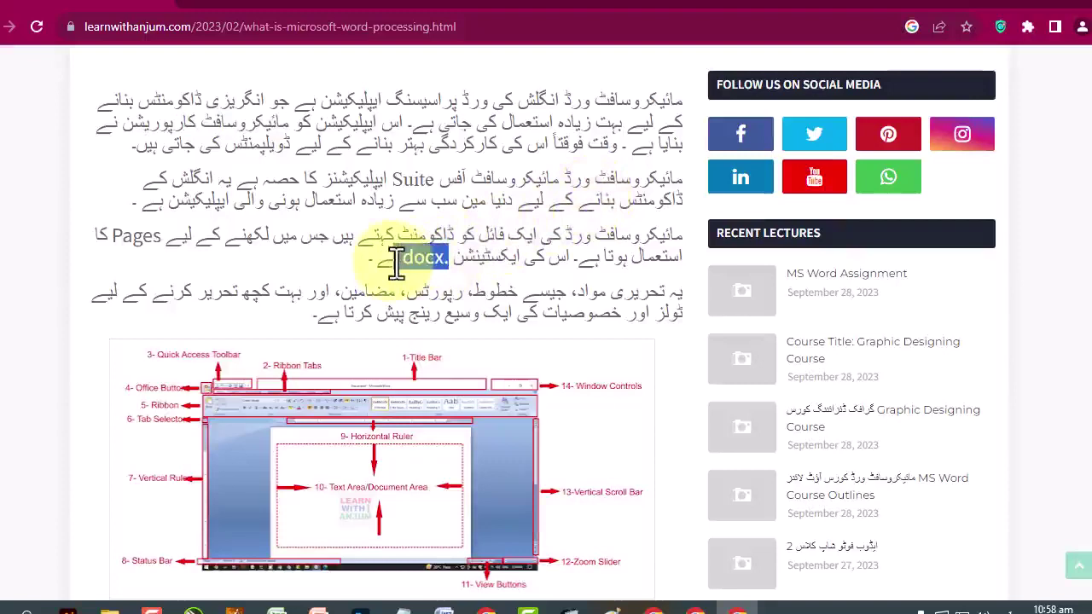
left_click_drag(397, 263, 506, 260)
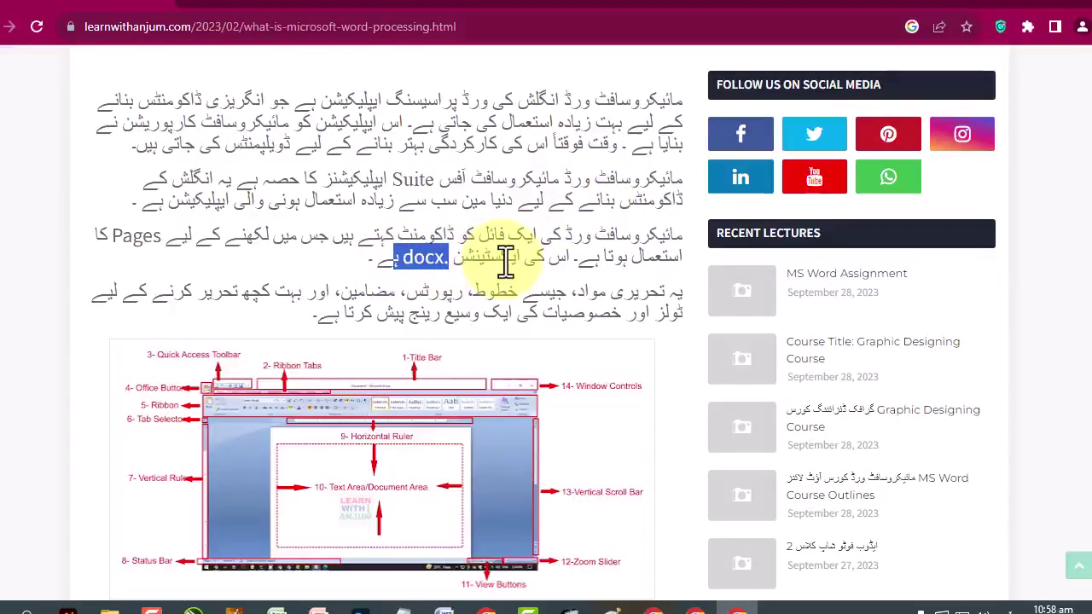
left_click_drag(162, 243, 122, 244)
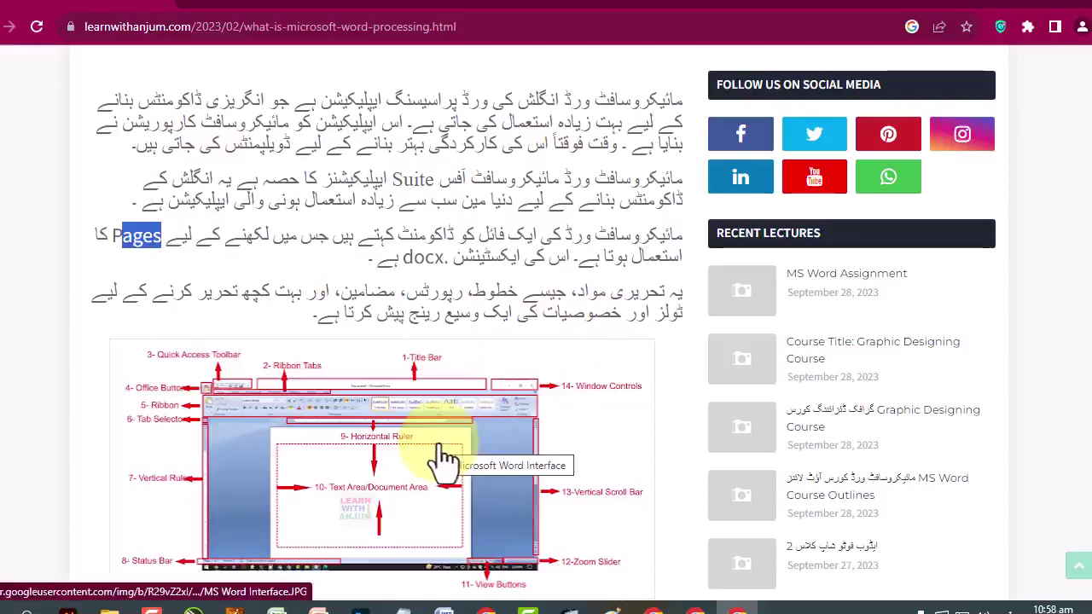
scroll(551, 293, "down", 3)
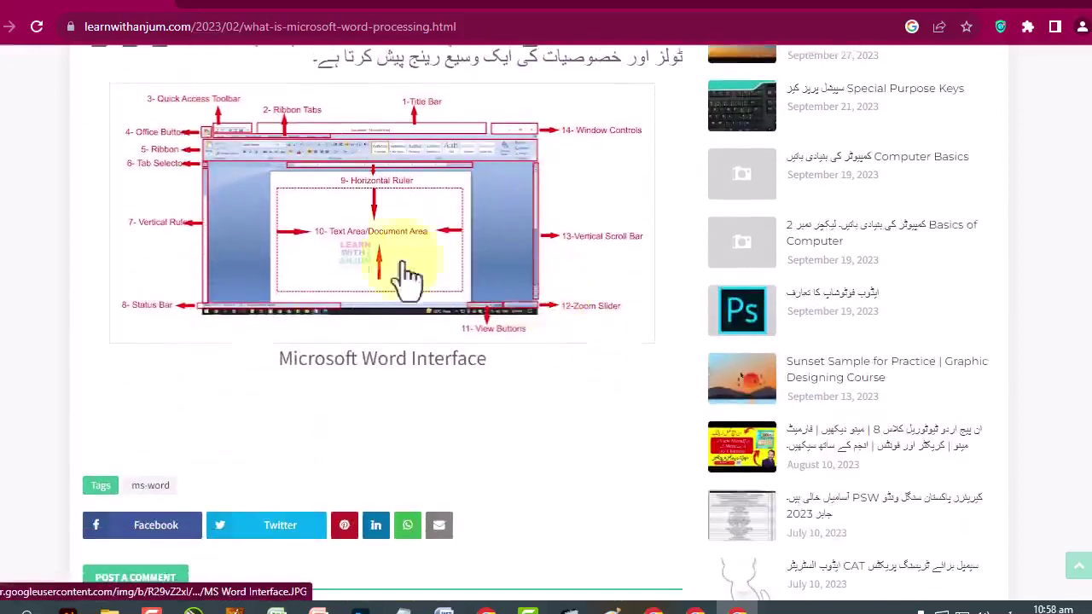
left_click(320, 254)
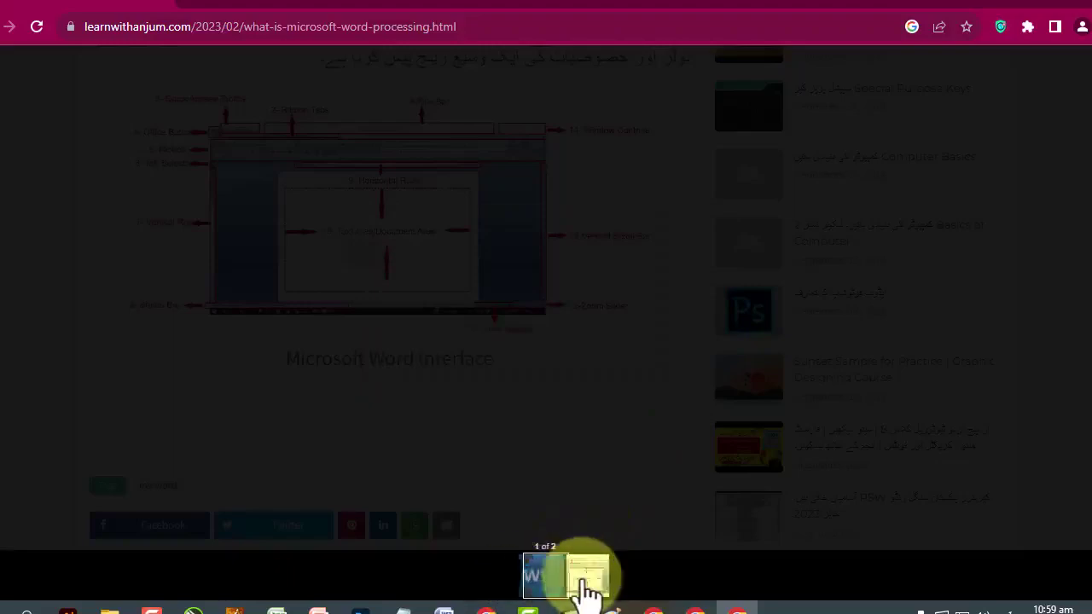
Reopen the enlarged diagram, flip to image 1 and back to 2, then bring up Word.
left_click(559, 369)
scroll(512, 350, "up", 2)
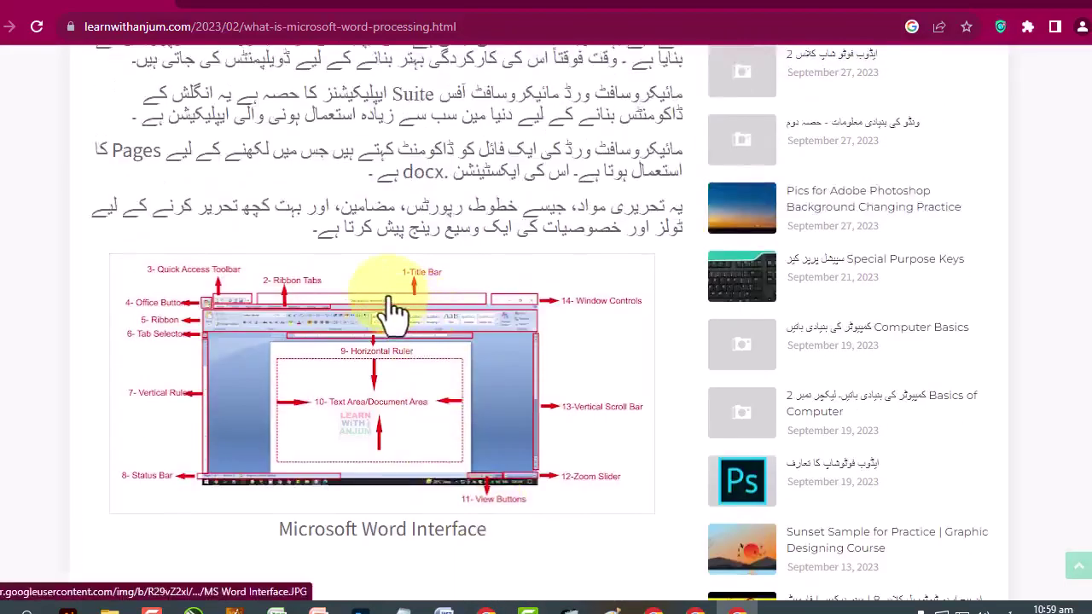
left_click(390, 312)
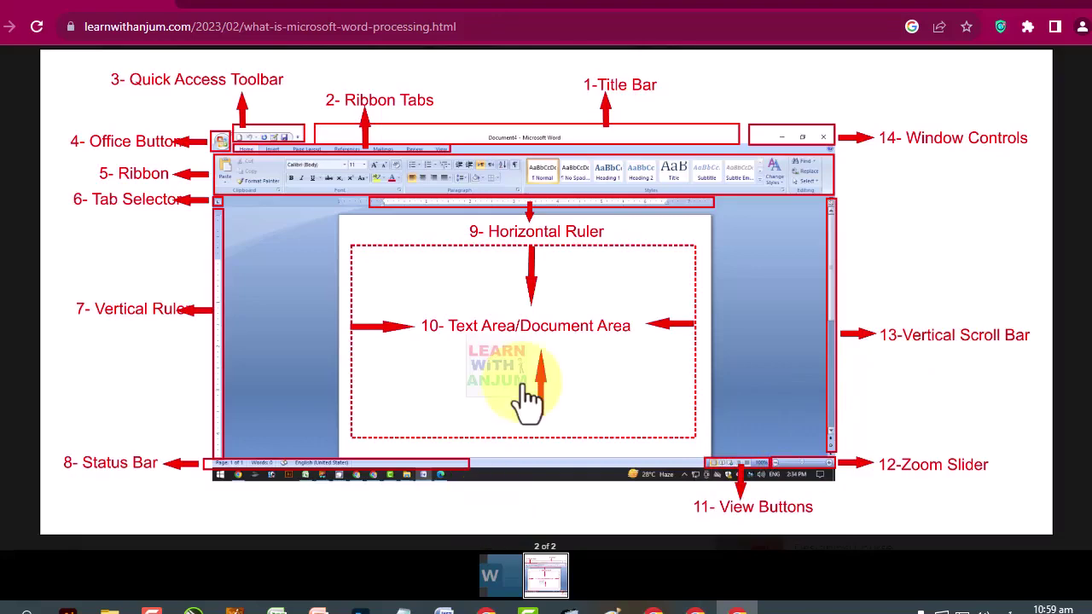
left_click(498, 418)
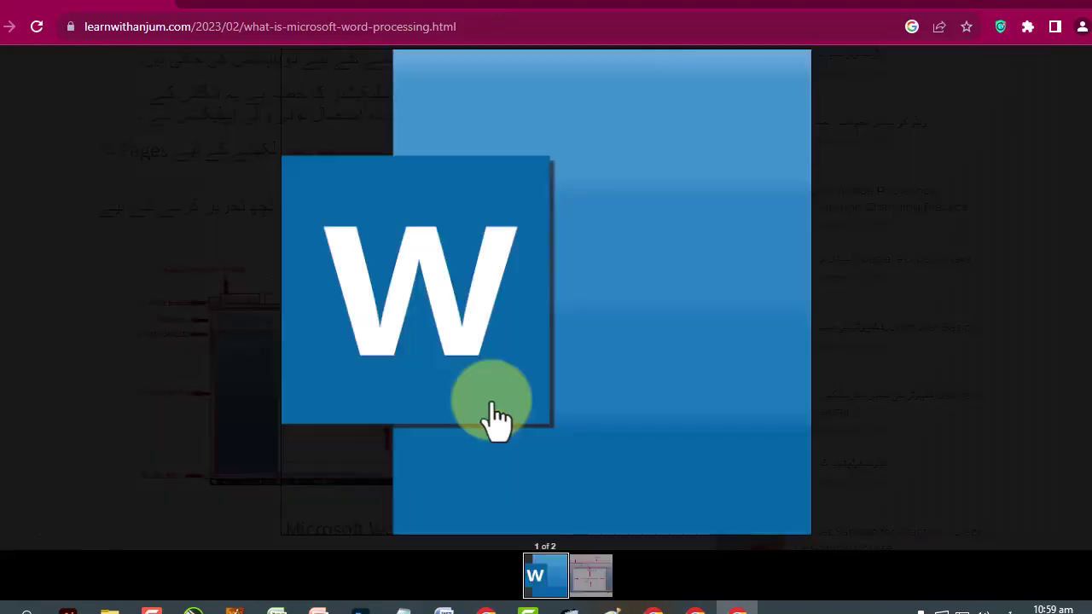
left_click(498, 418)
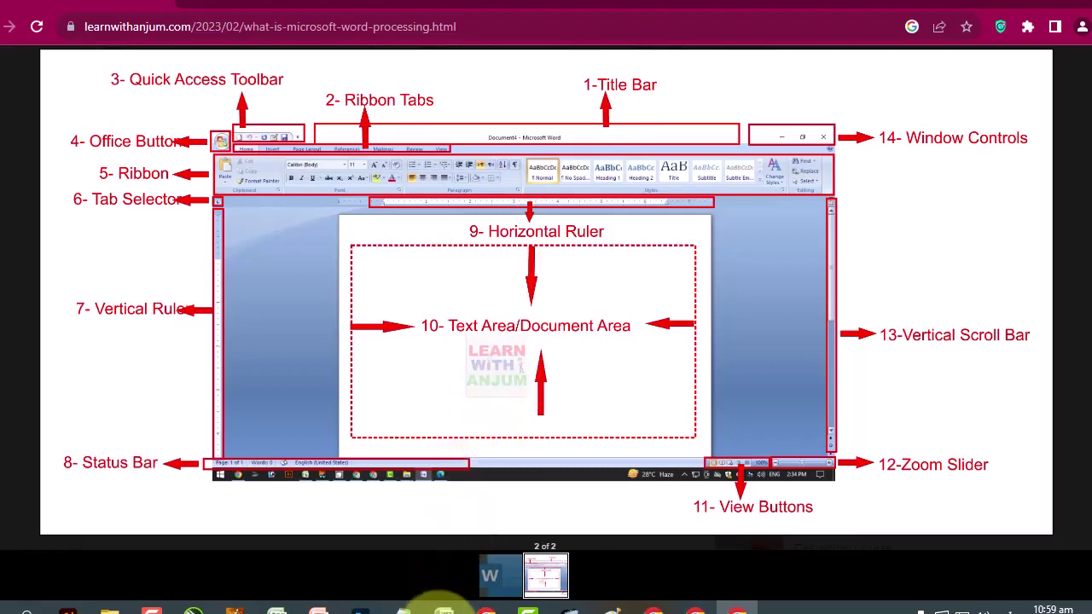
left_click(442, 607)
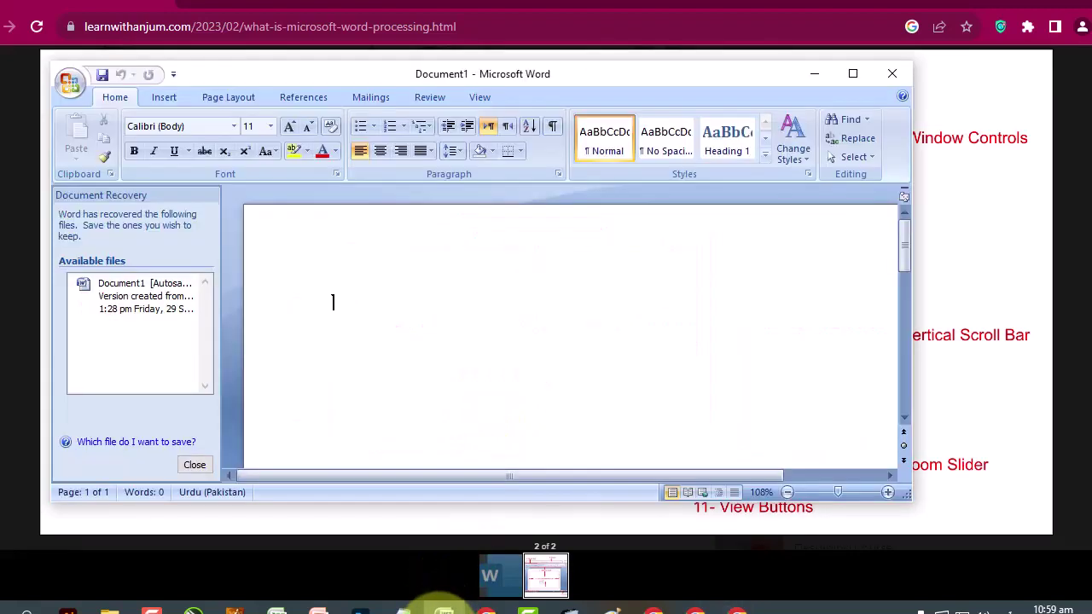
Maximize, restore, move, minimize and re-maximize the Word window.
left_click(854, 77)
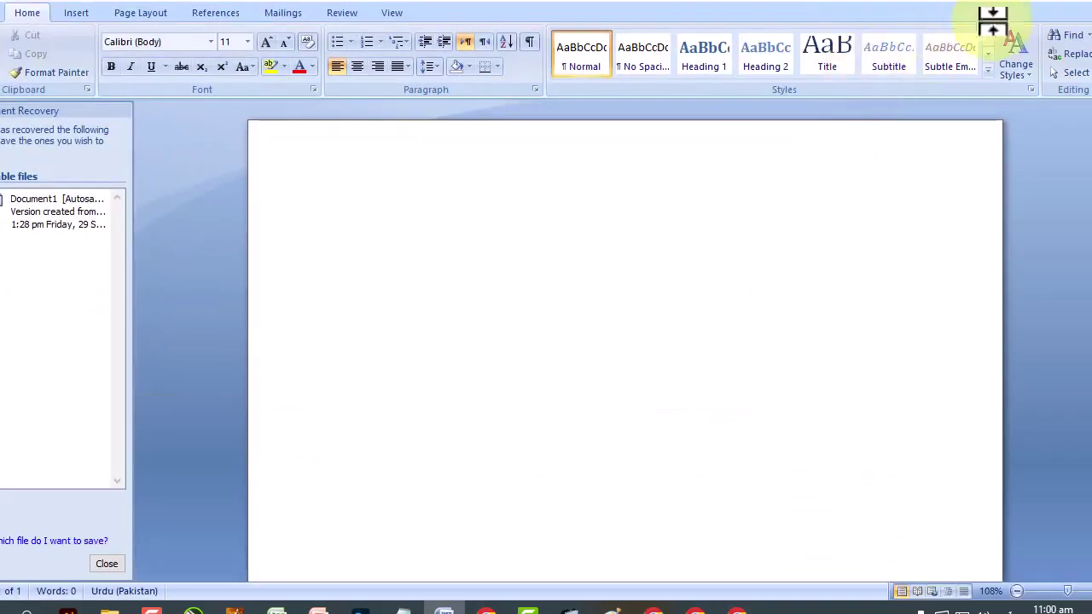
left_click(1067, 5)
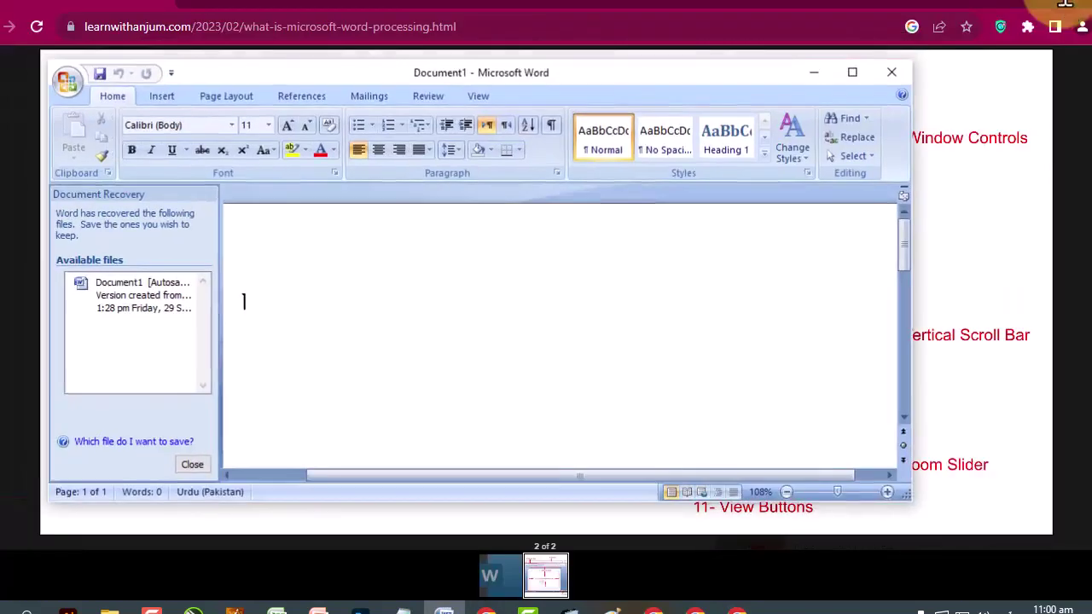
left_click_drag(305, 65, 372, 74)
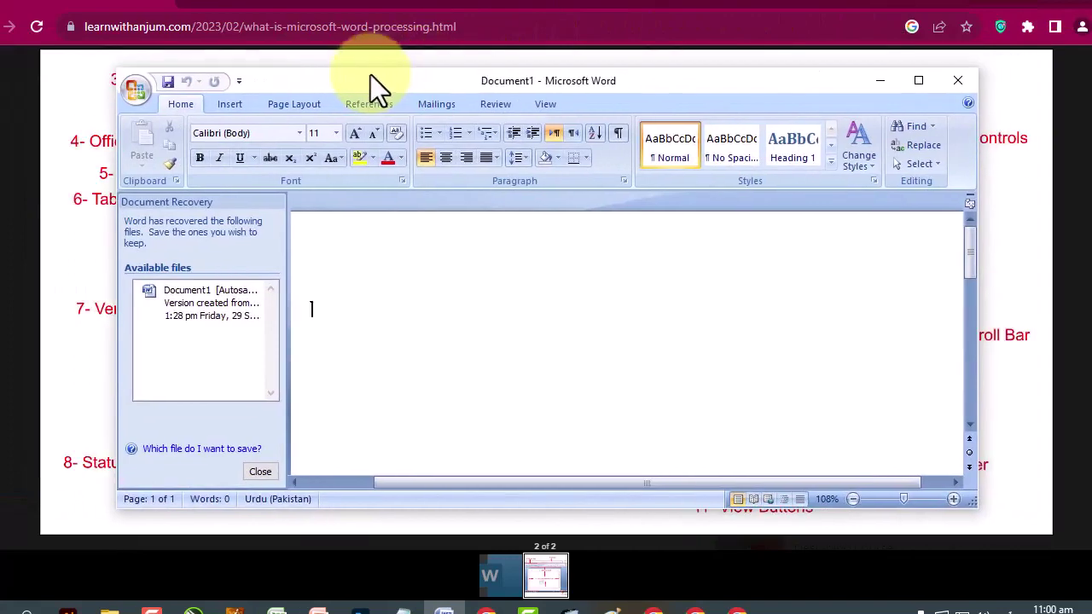
left_click(883, 80)
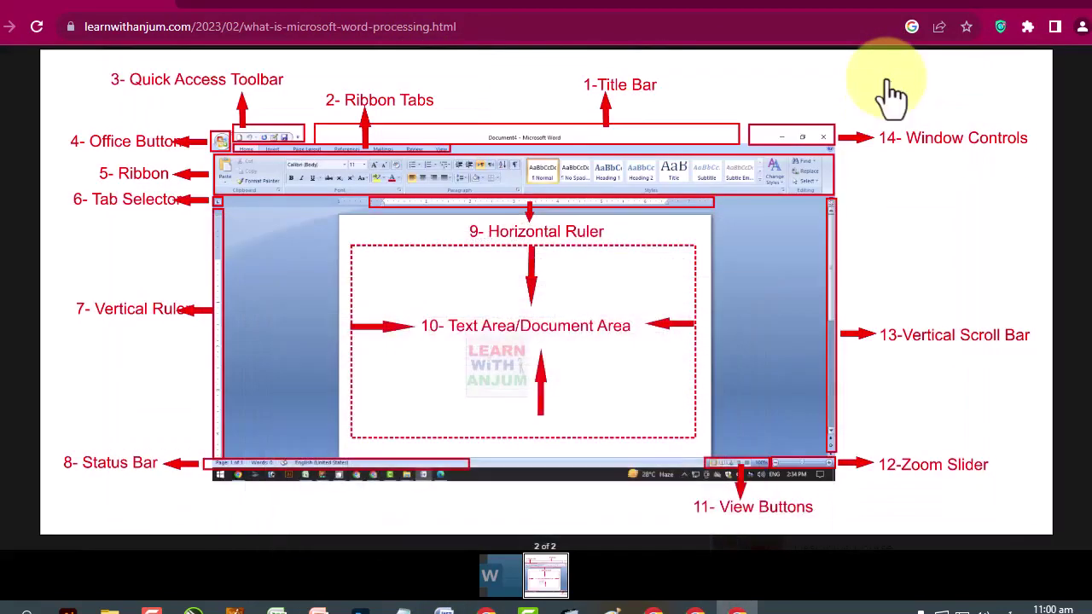
left_click(442, 608)
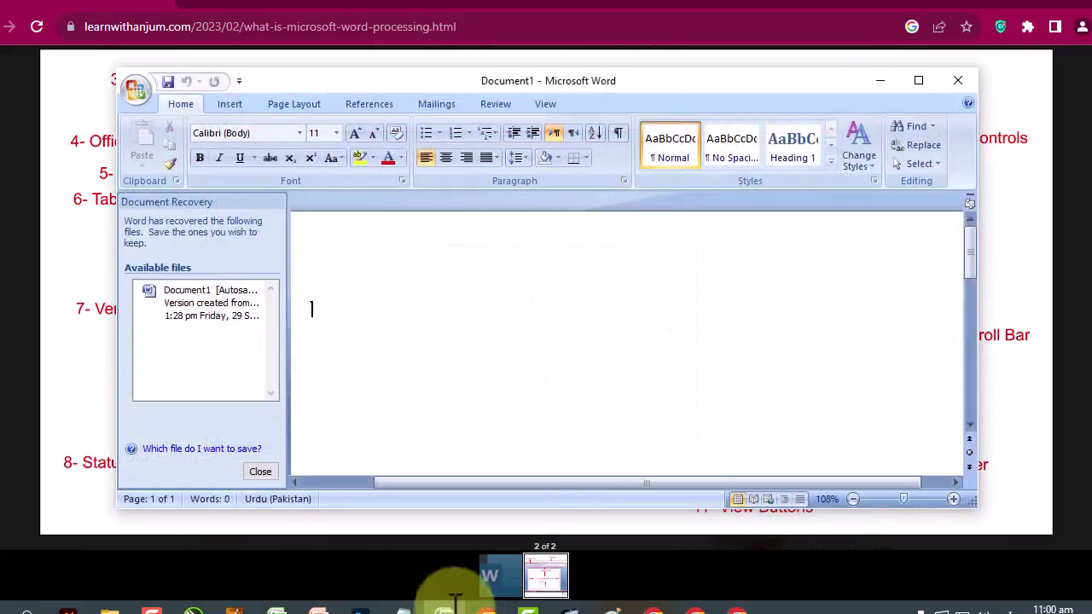
left_click(930, 86)
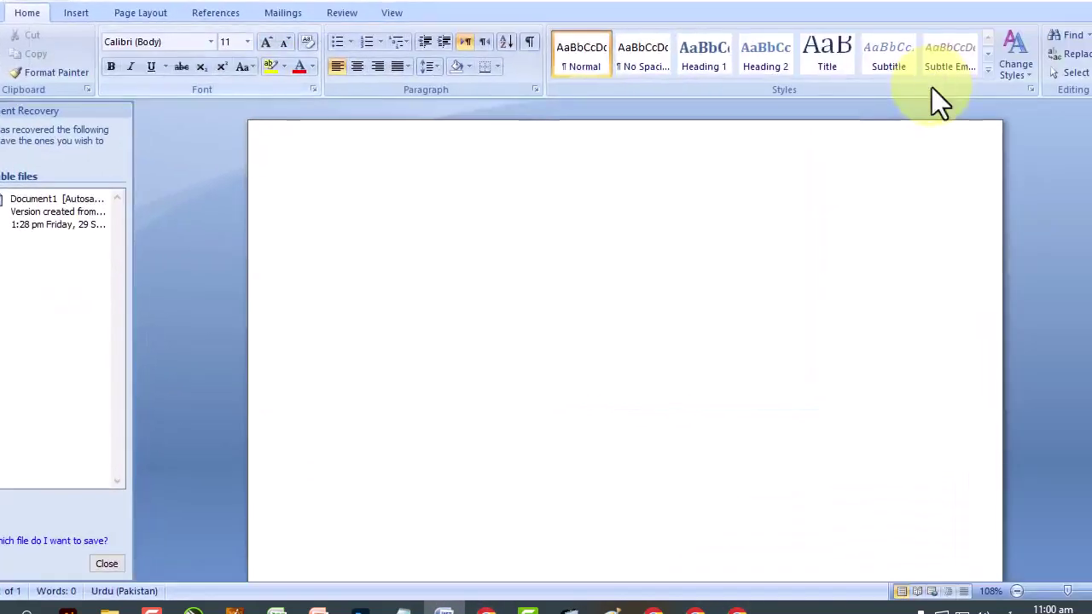
Close Word, confirm the recovered-files prompt, and relaunch Word from the taskbar.
left_click(1076, 2)
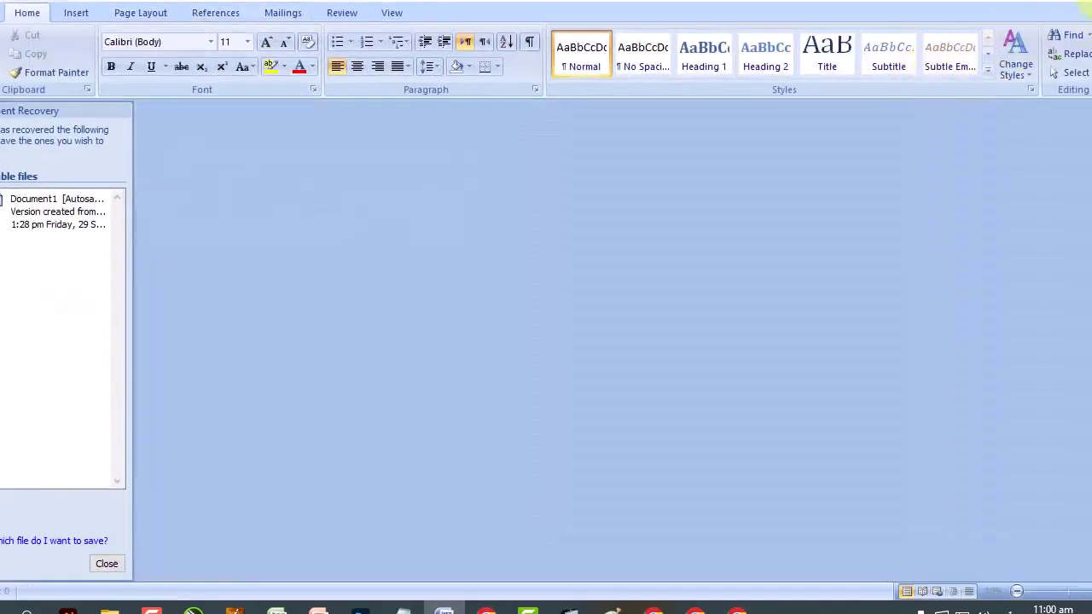
left_click(382, 238)
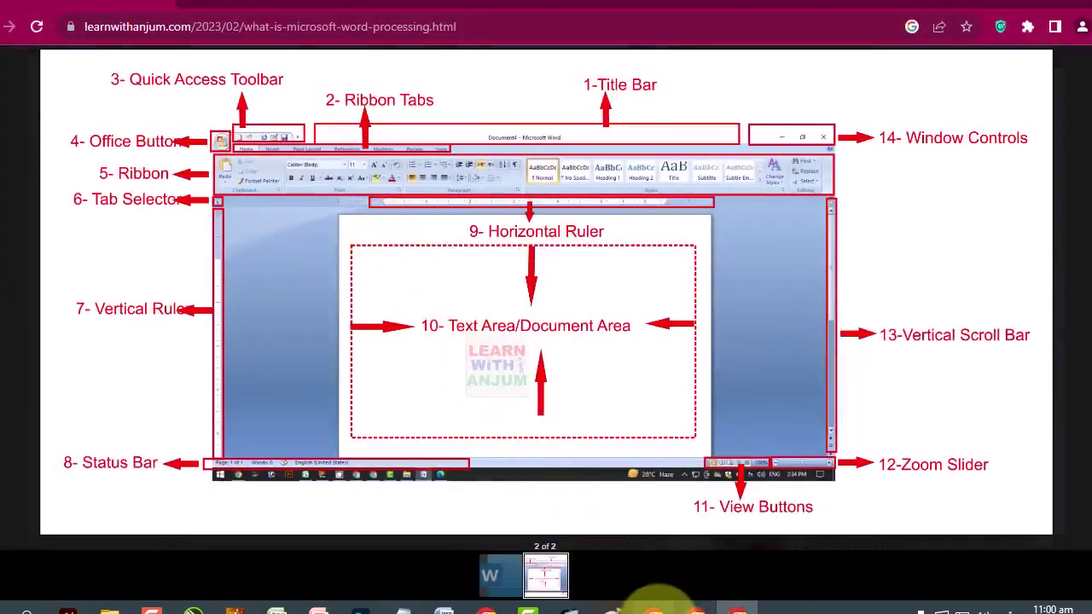
left_click(654, 604)
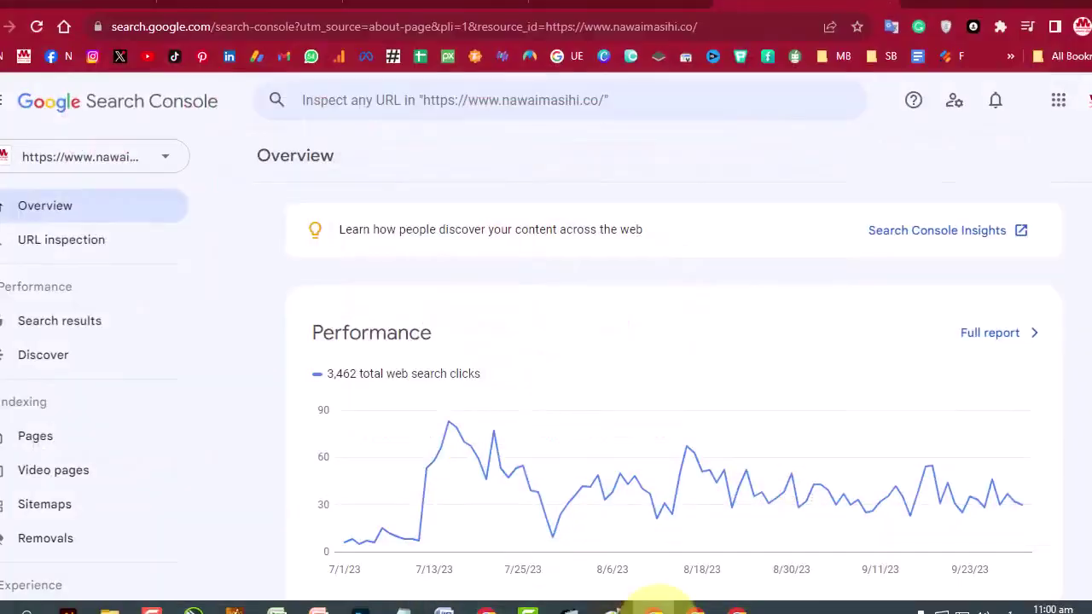
left_click(653, 604)
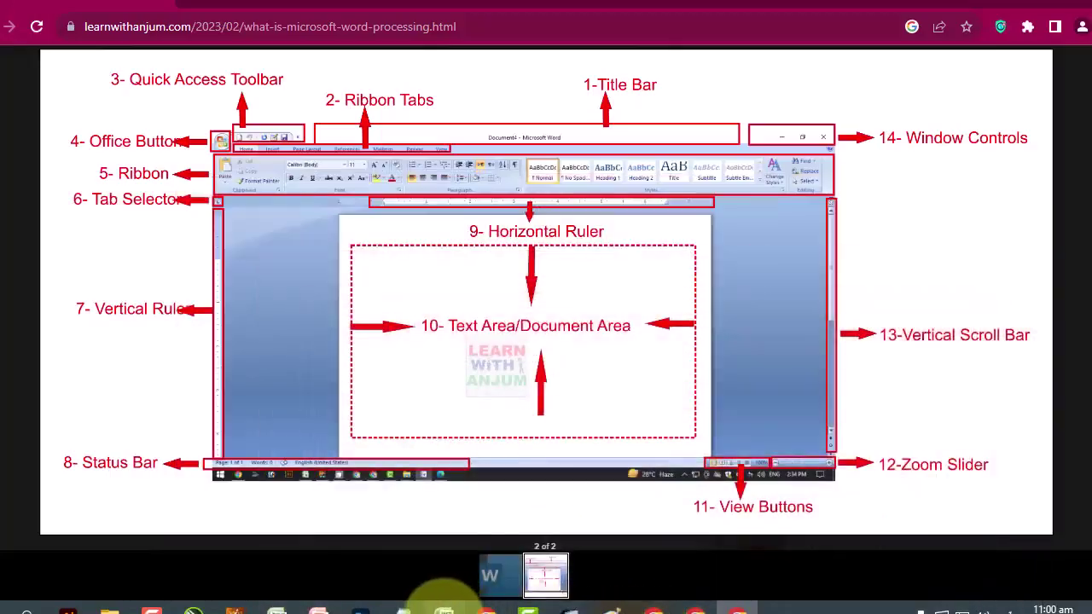
left_click(444, 602)
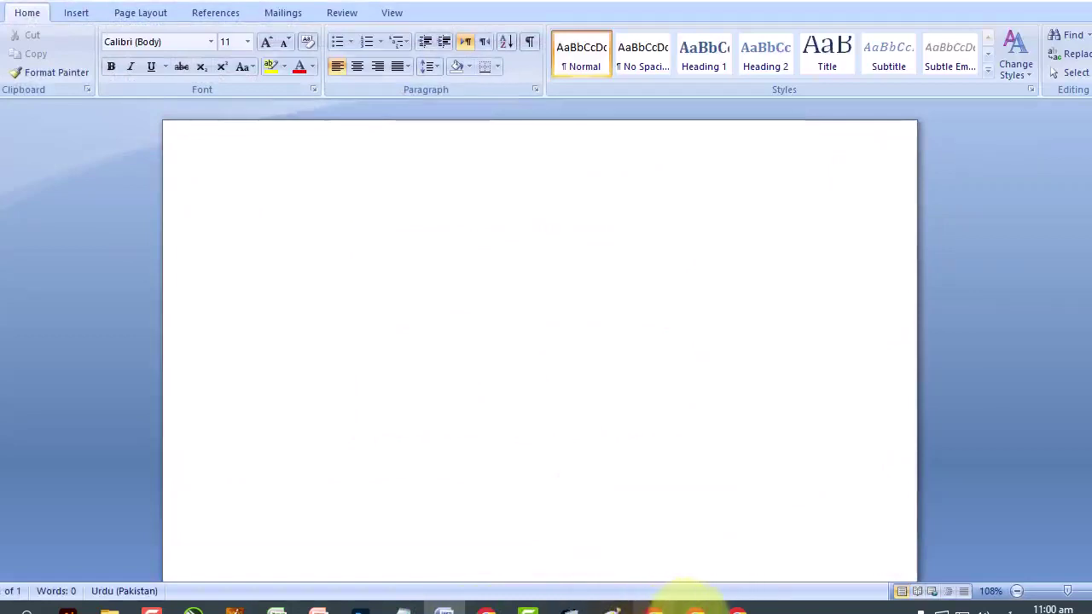
In the Google Docs course outline, select and then deselect text in the first lecture title.
left_click(696, 604)
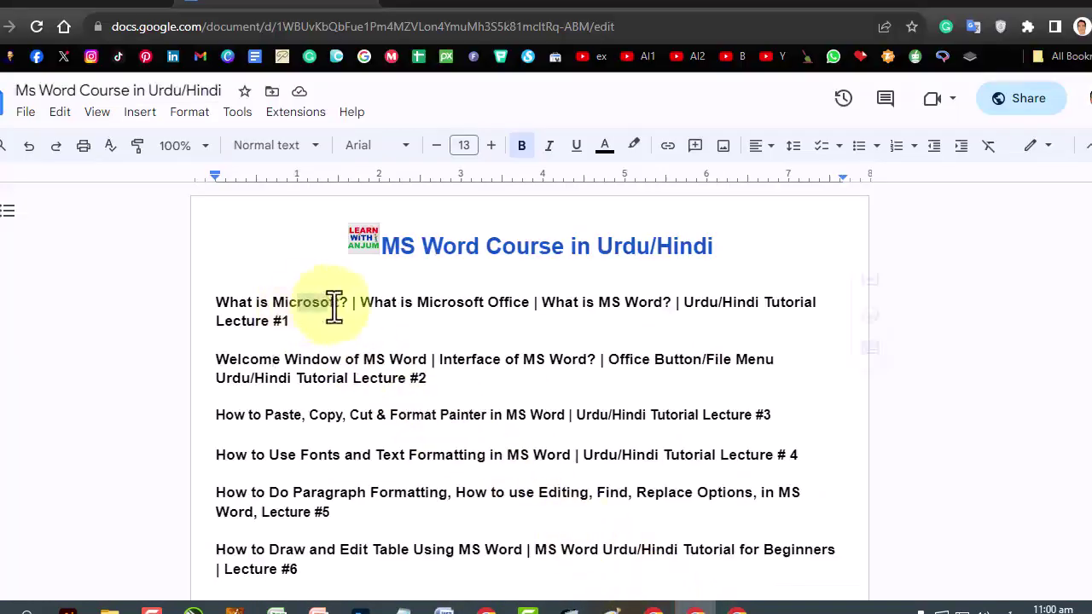
left_click_drag(405, 302, 674, 303)
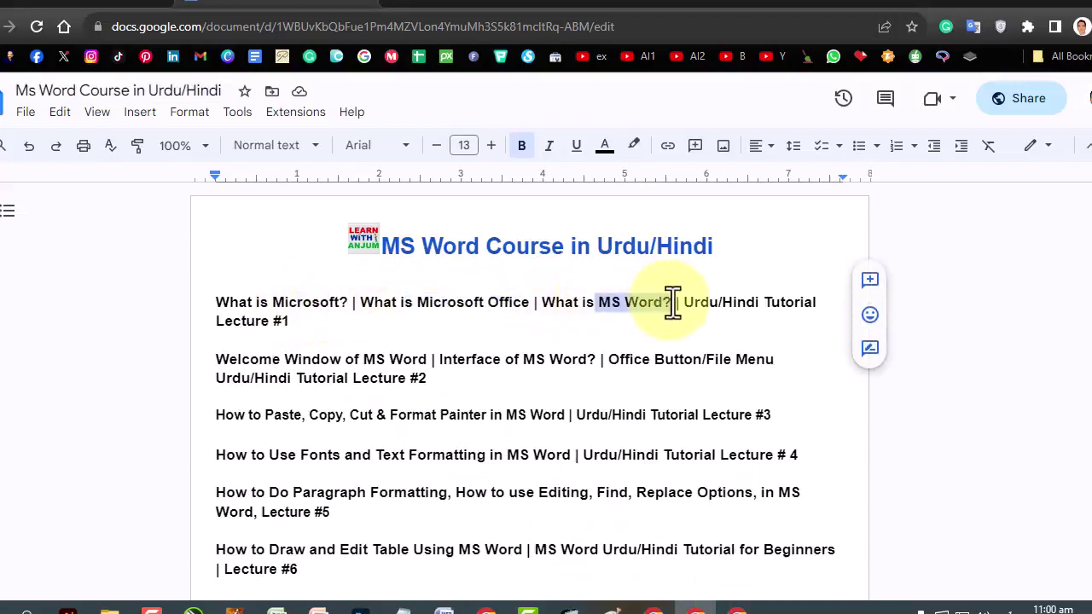
left_click(309, 322)
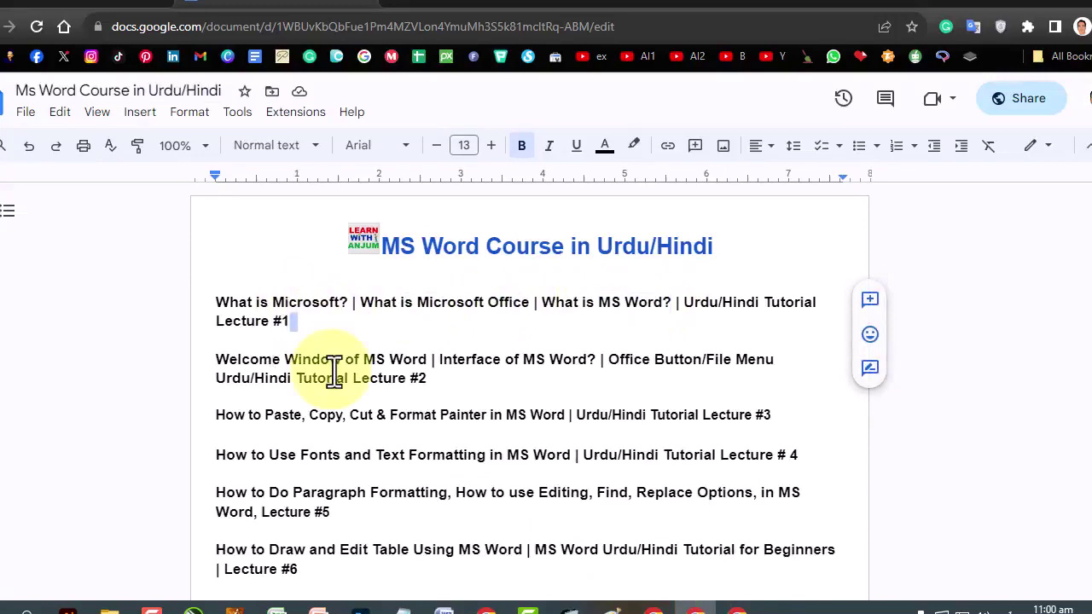
Back in the blank Word document, open and dismiss the Office Button menu.
left_click(445, 610)
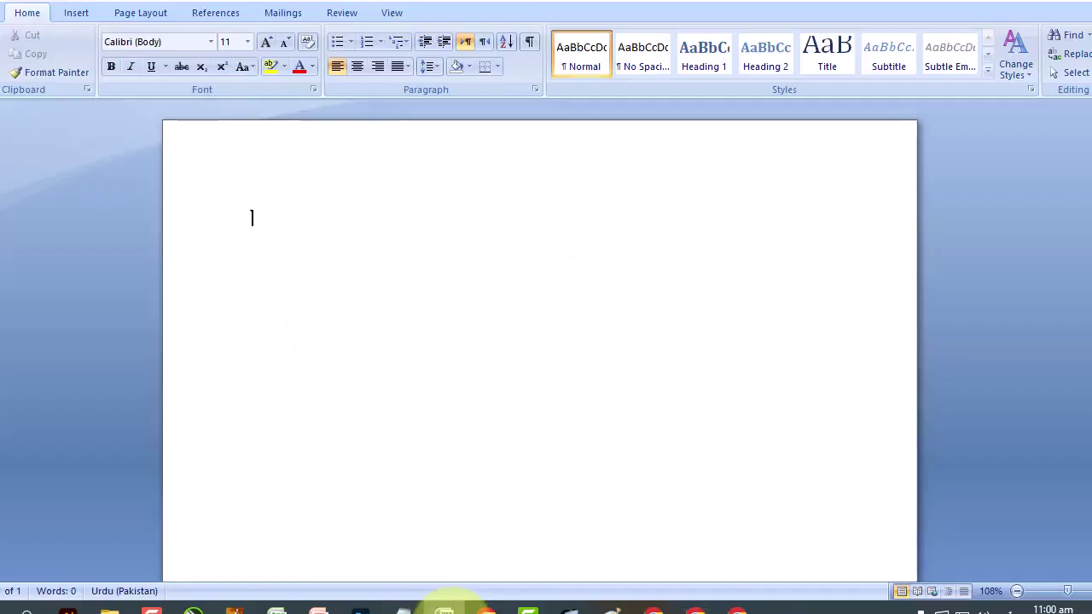
left_click(9, 4)
left_click(429, 166)
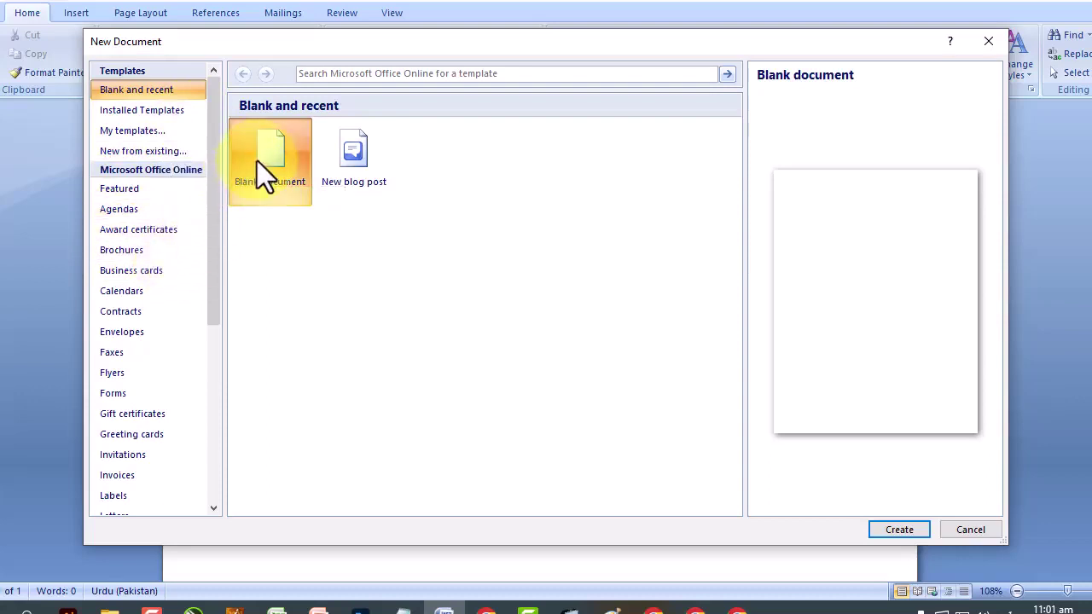
Cancel the New Document dialog, select part of the second lecture title in Google Docs, then return to Word.
left_click(961, 531)
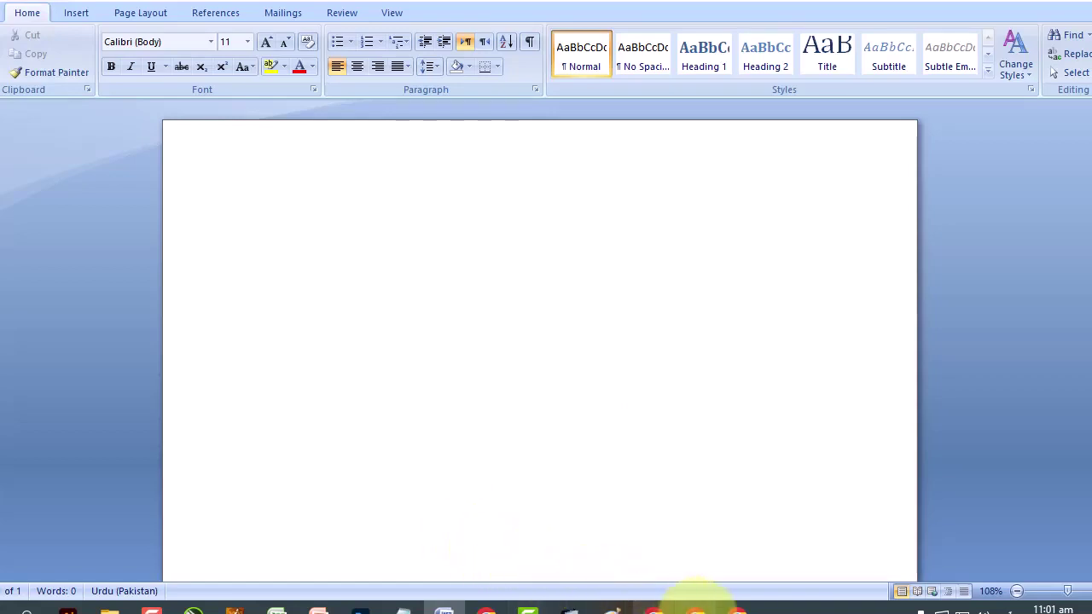
left_click(696, 608)
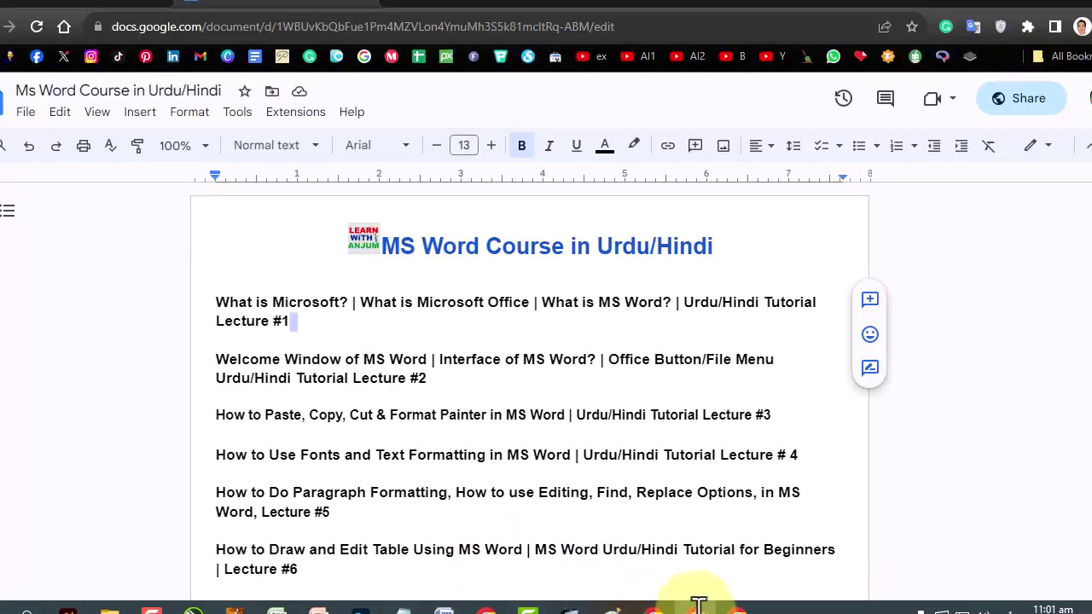
left_click_drag(611, 359, 727, 359)
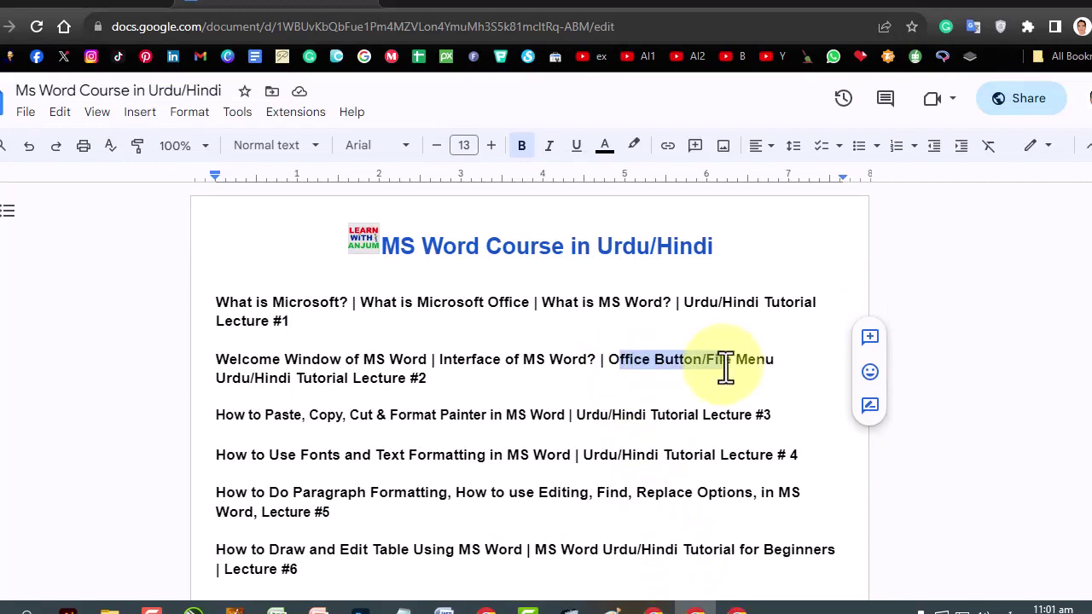
left_click(444, 607)
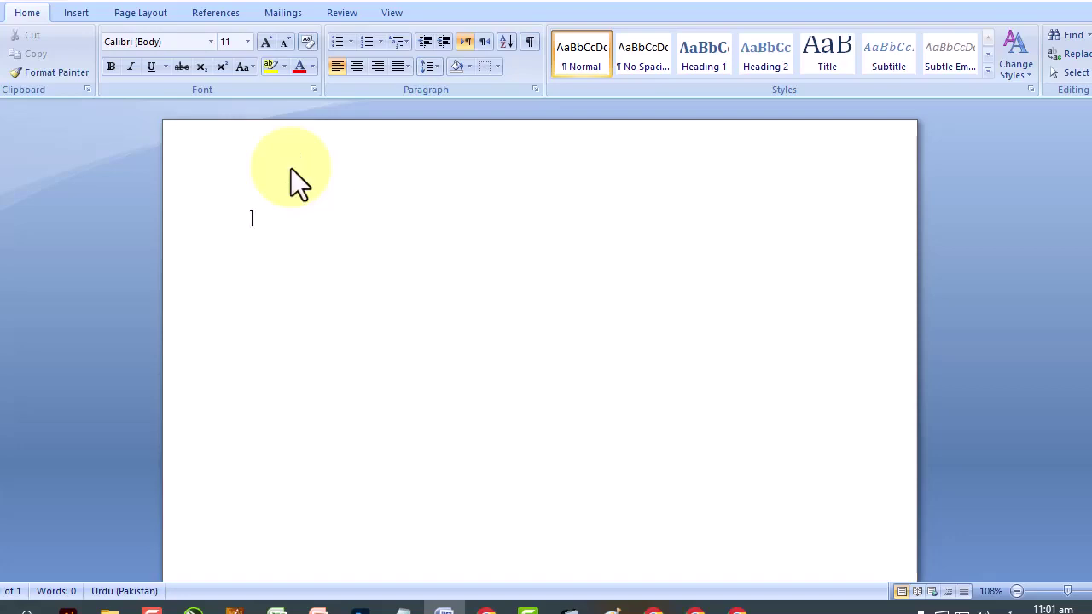
Bring up the Open dialog with Ctrl+O and browse CLC (E:) > 4 Computer Courses > Files > MS Word Files.
left_click(10, 16)
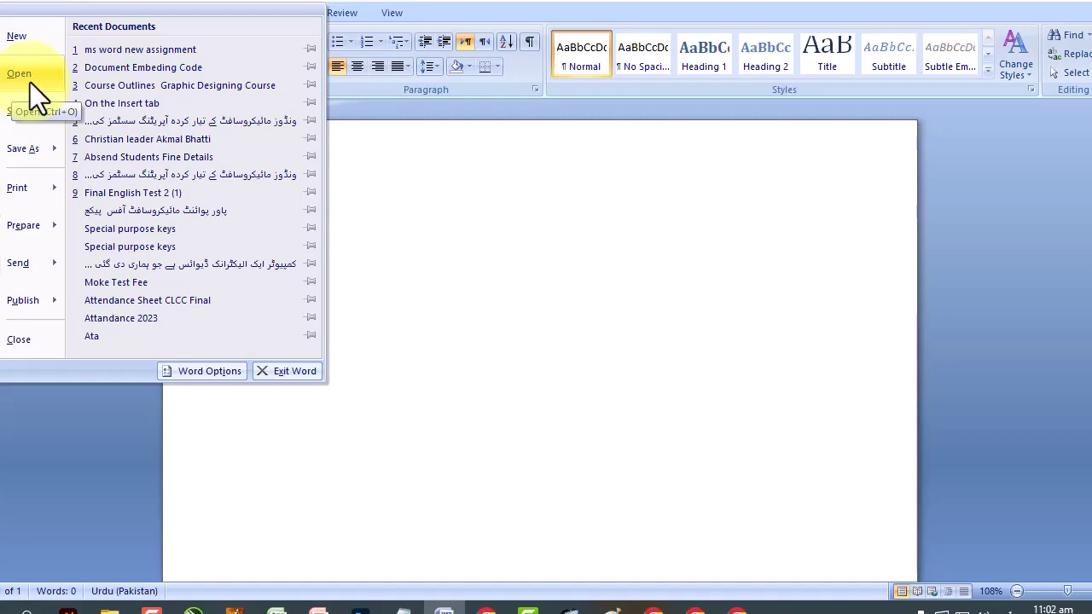
key("Escape")
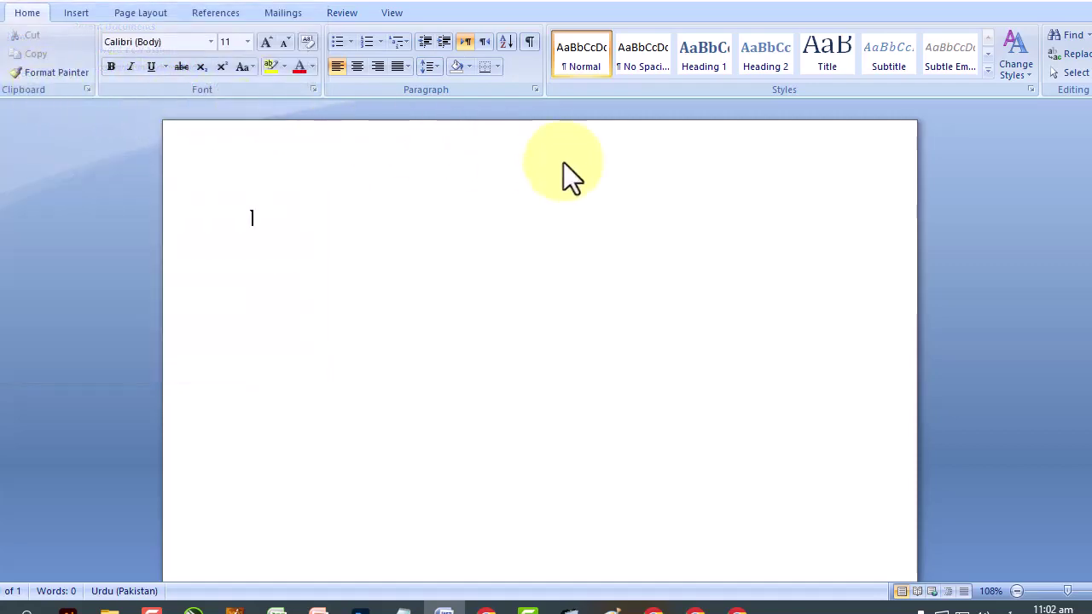
key("ctrl+o")
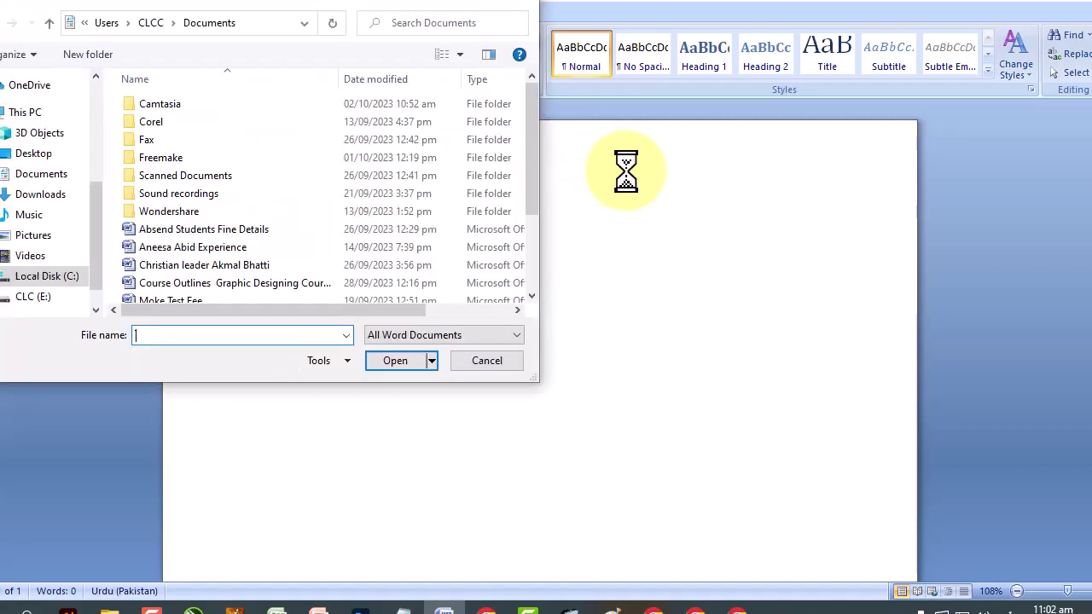
scroll(410, 188, "down", 2)
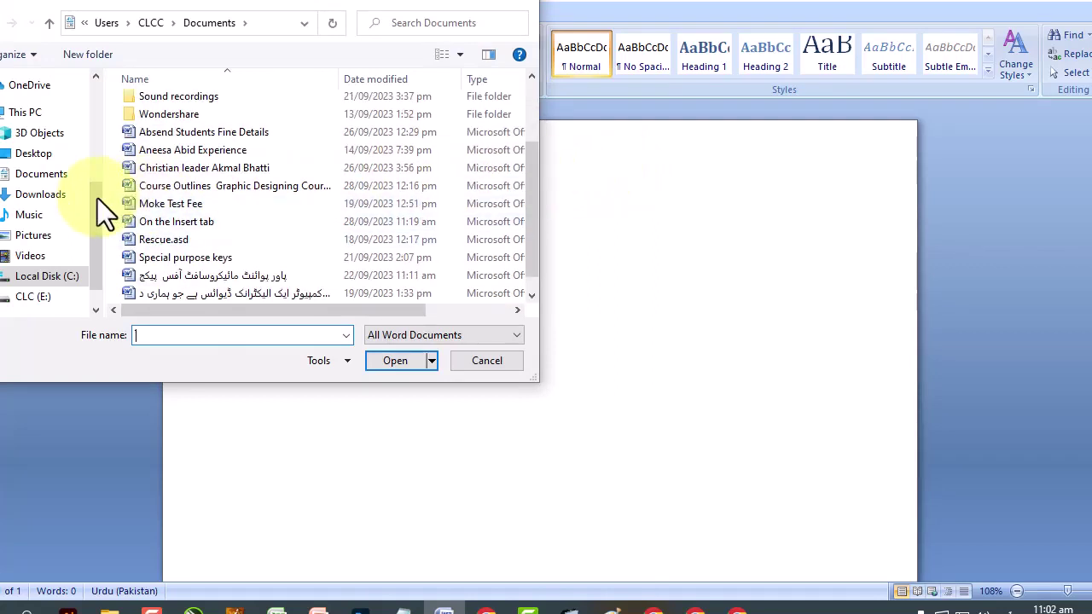
scroll(97, 198, "down", 1)
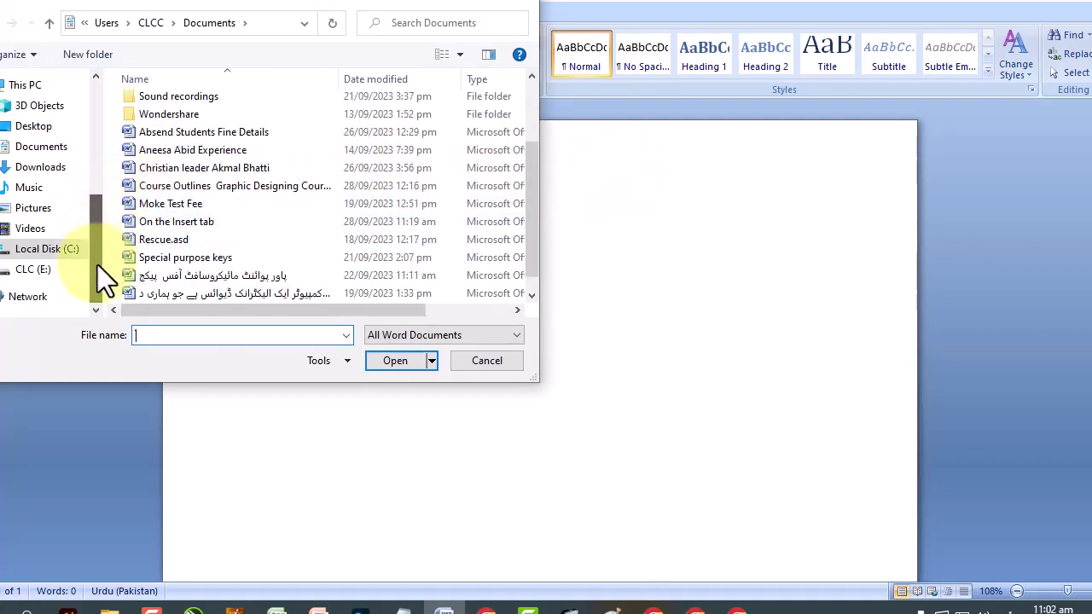
left_click(5, 268)
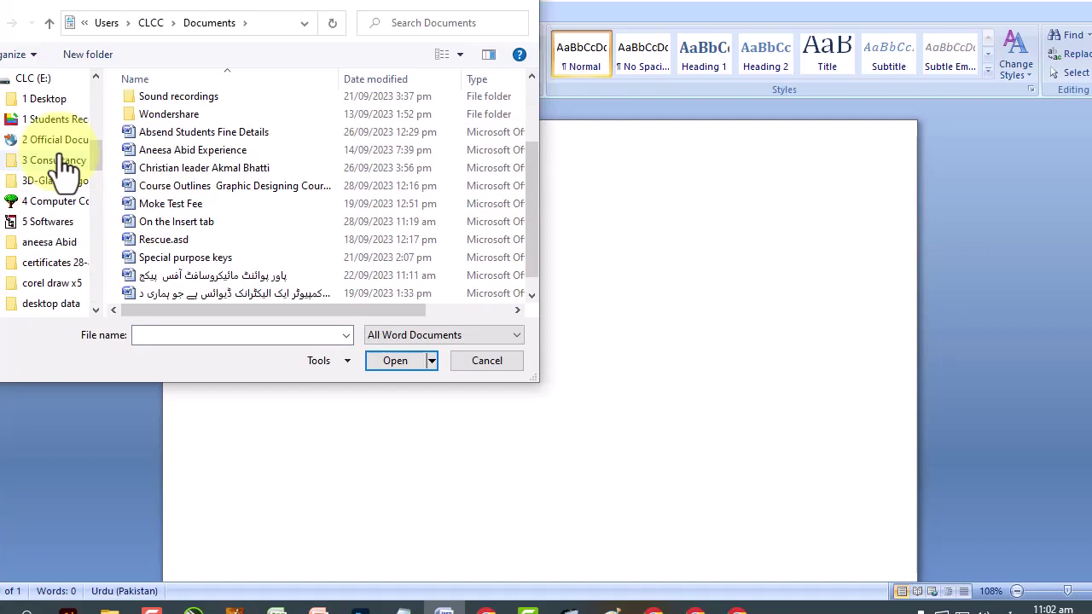
left_click(54, 201)
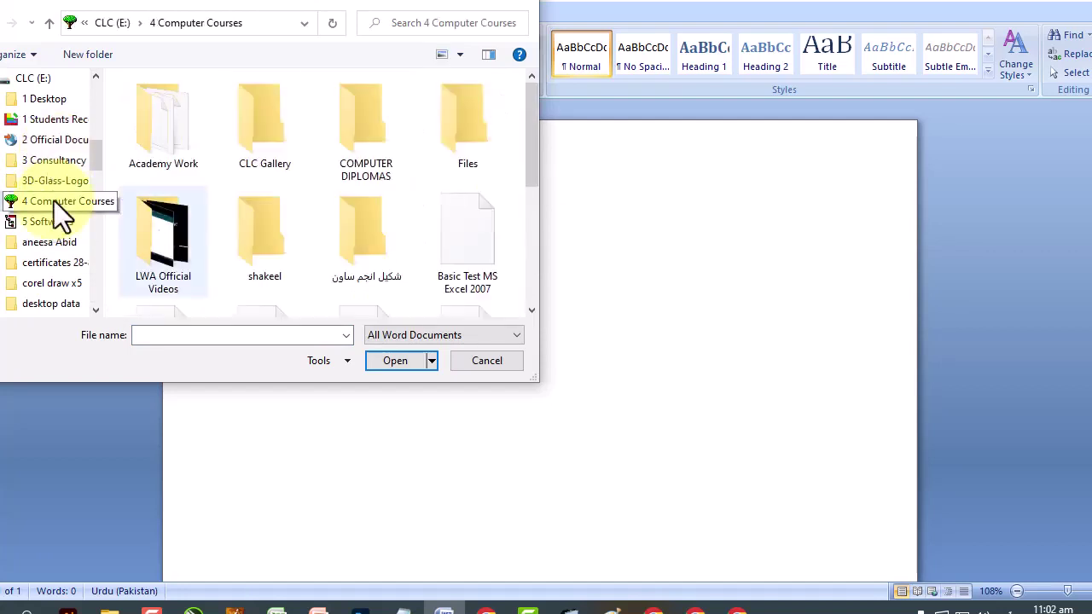
double_click(463, 121)
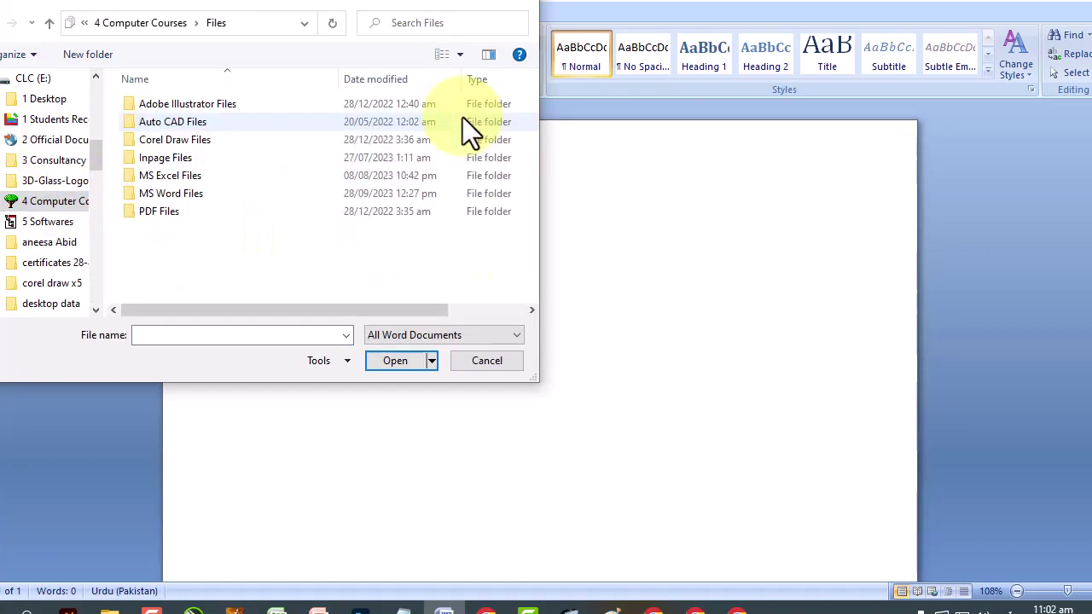
double_click(159, 192)
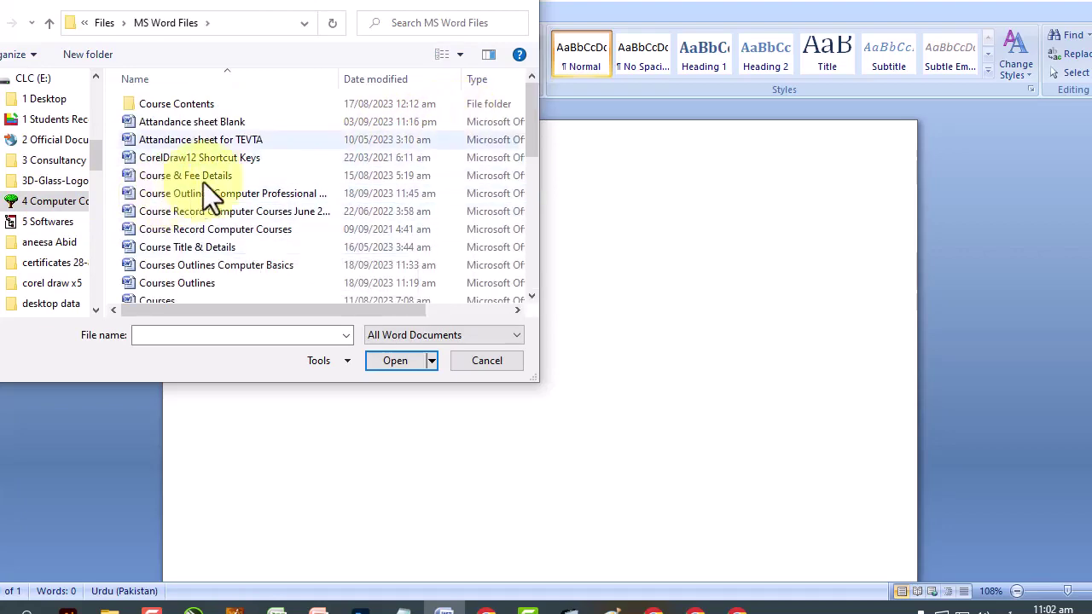
mouse_move(529, 102)
left_mouse_down()
mouse_move(543, 242)
mouse_move(538, 92)
left_mouse_up()
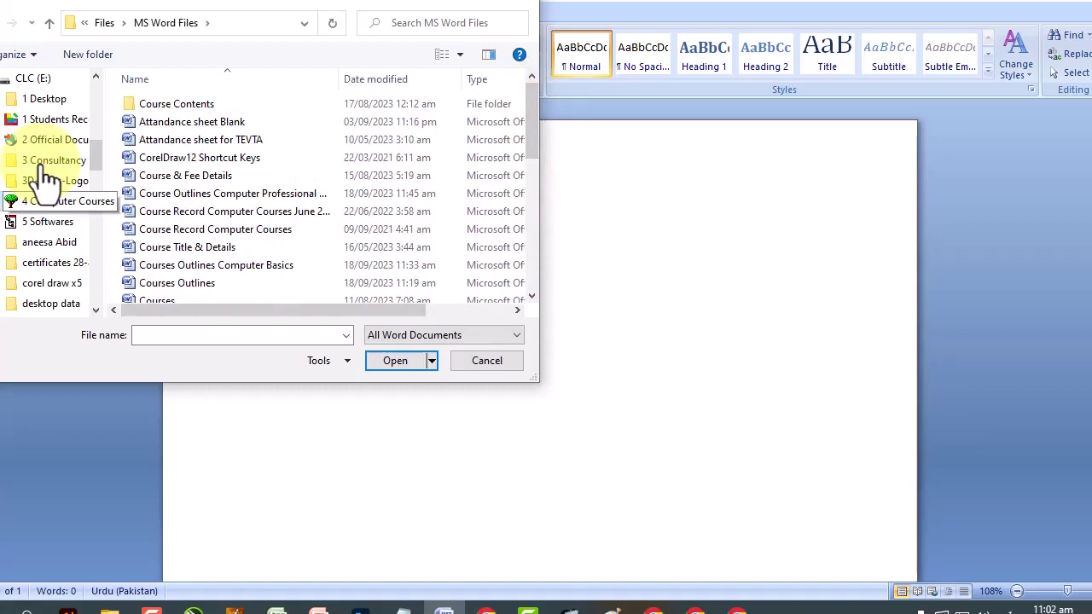
scroll(43, 171, "up", 3)
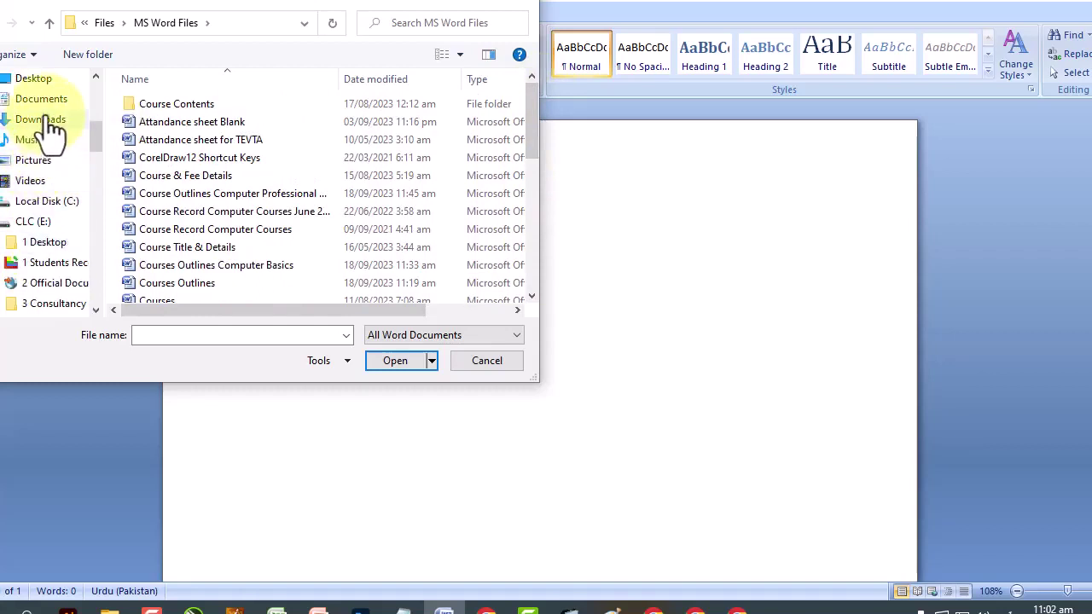
Browse again through 4 Computer Courses > Files to MS Word Files and open 'Attandance sheet Blank'.
left_click(52, 121)
left_click(19, 107)
mouse_move(103, 127)
left_mouse_down()
mouse_move(108, 278)
mouse_move(104, 140)
left_mouse_up()
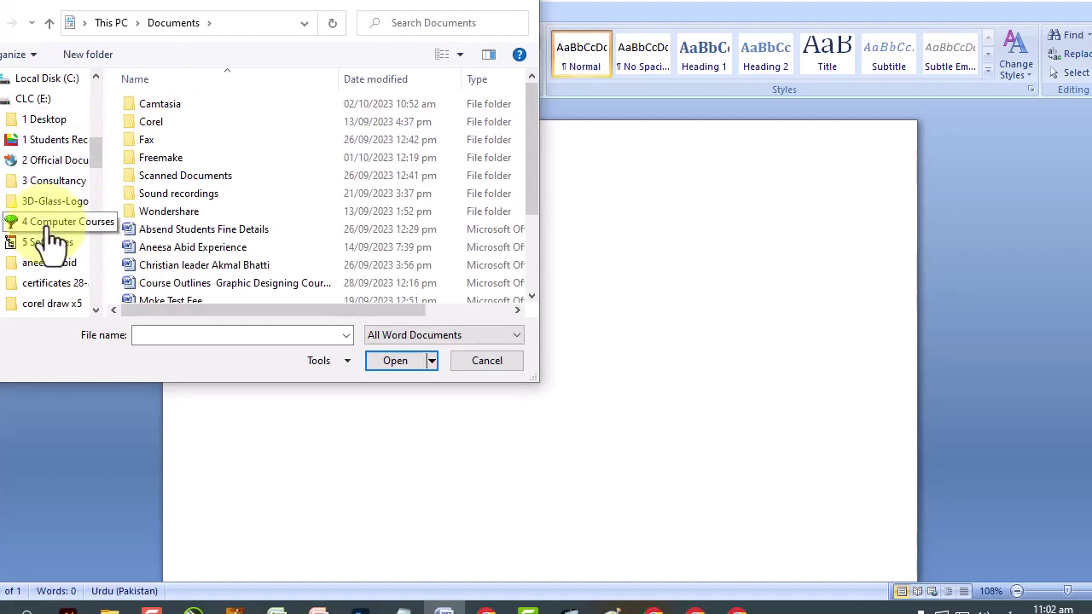
left_click(5, 221)
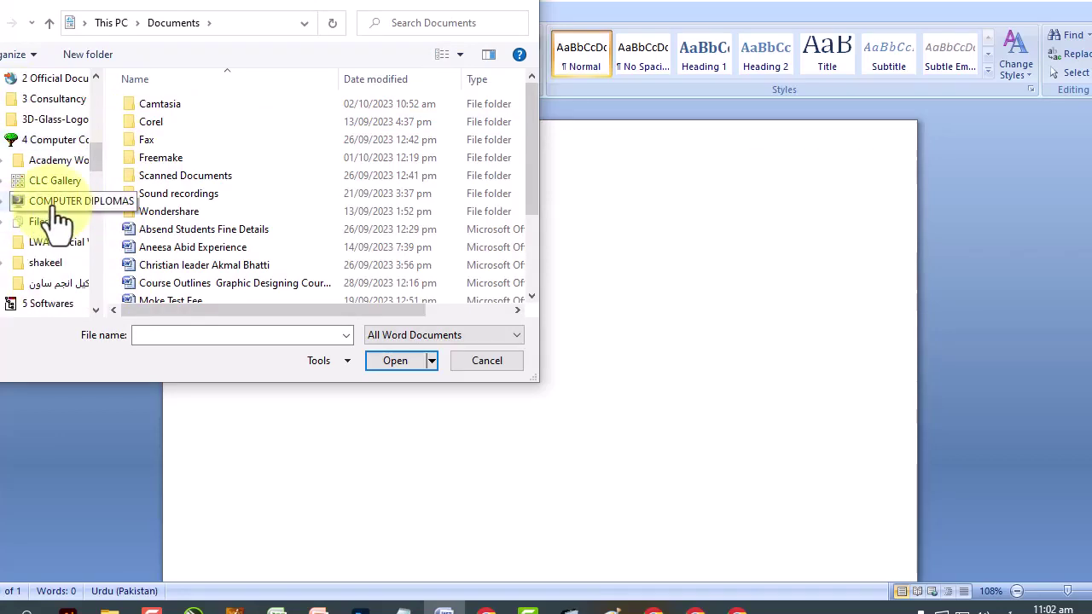
left_click(5, 202)
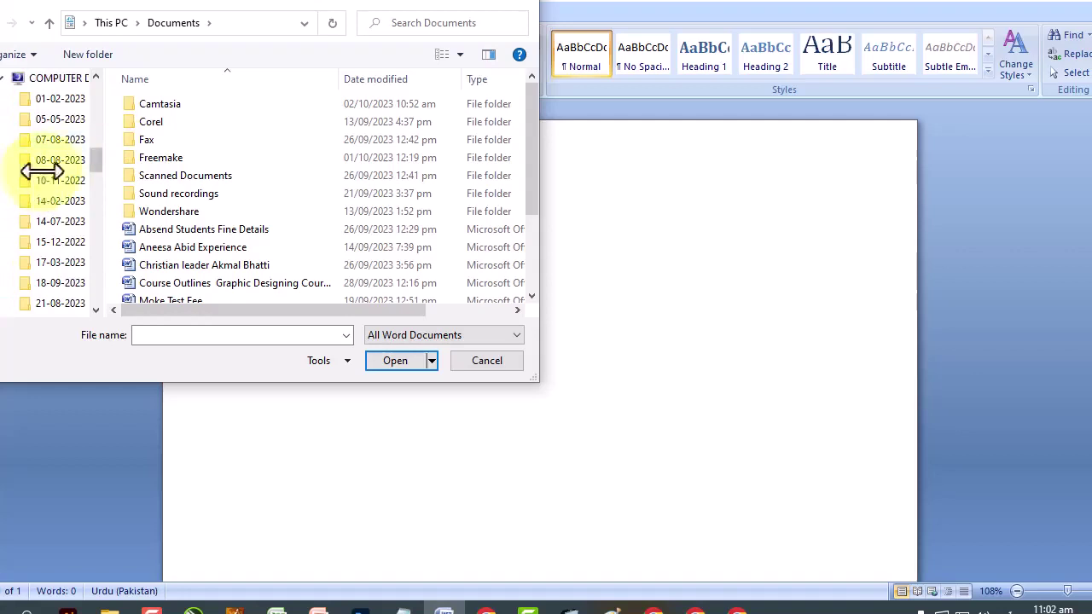
scroll(47, 178, "down", 3)
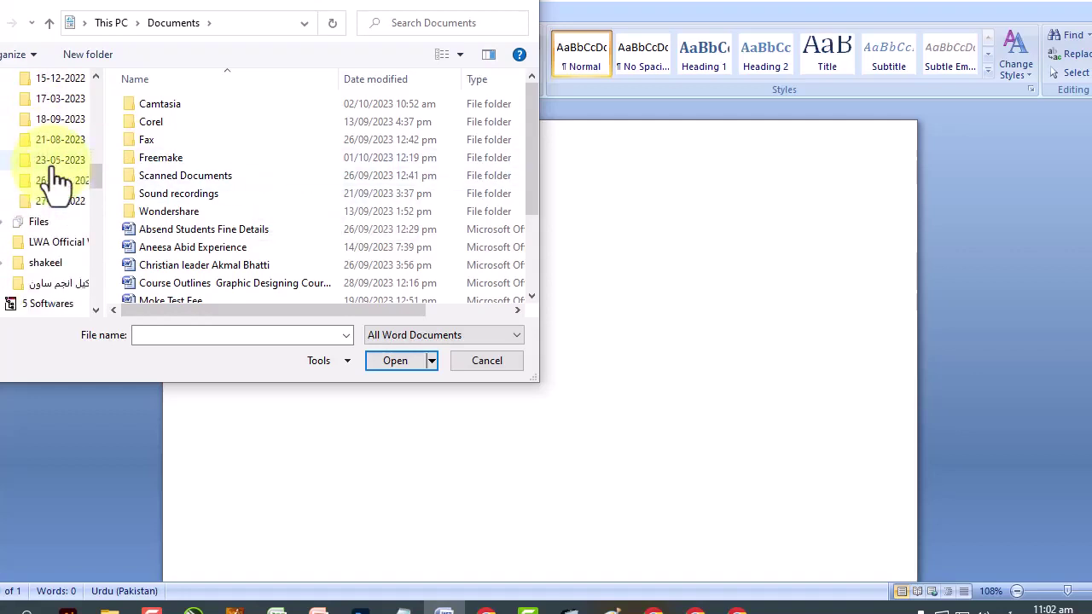
scroll(48, 183, "down", 1)
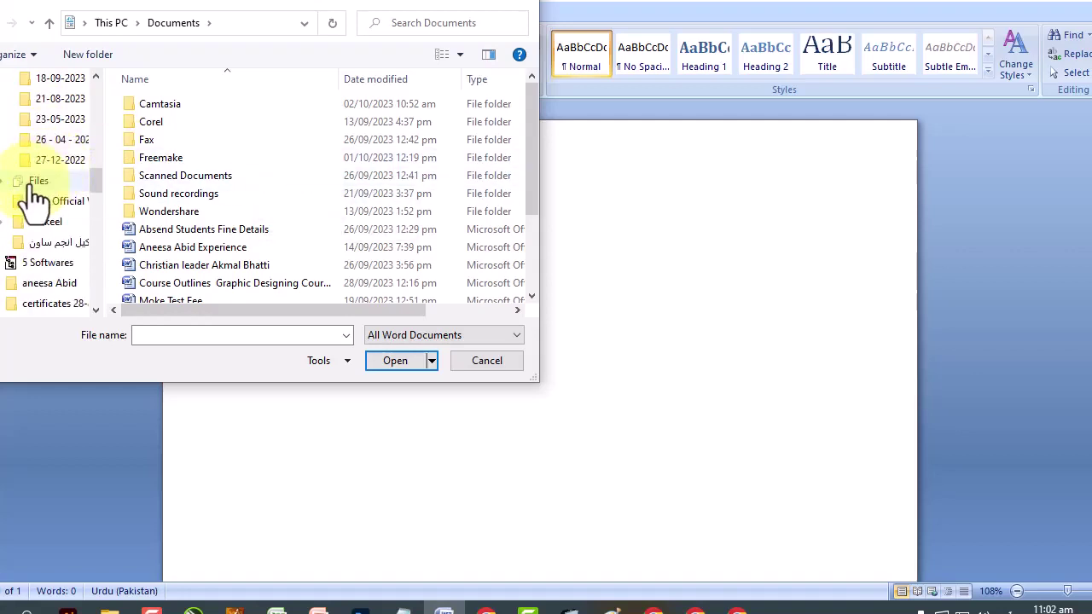
left_click(32, 183)
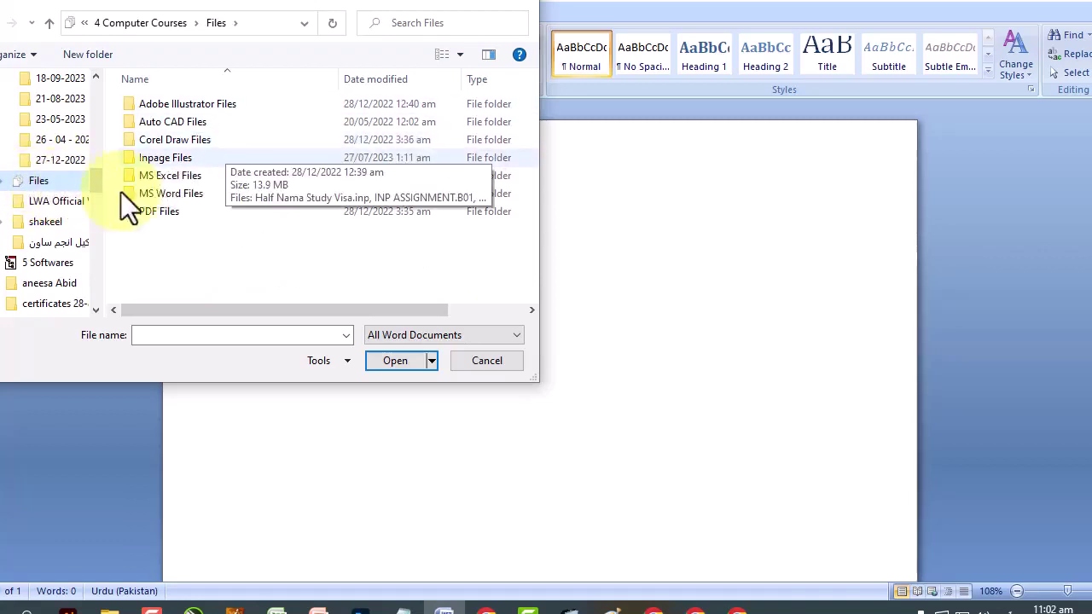
left_click(170, 197)
double_click(170, 197)
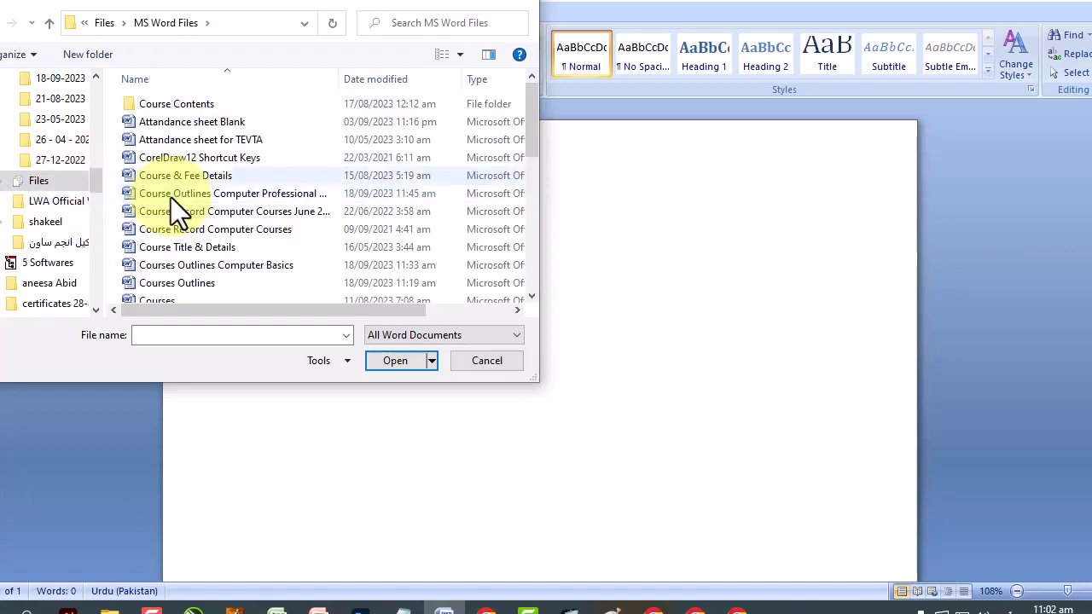
left_click(233, 125)
left_click(406, 360)
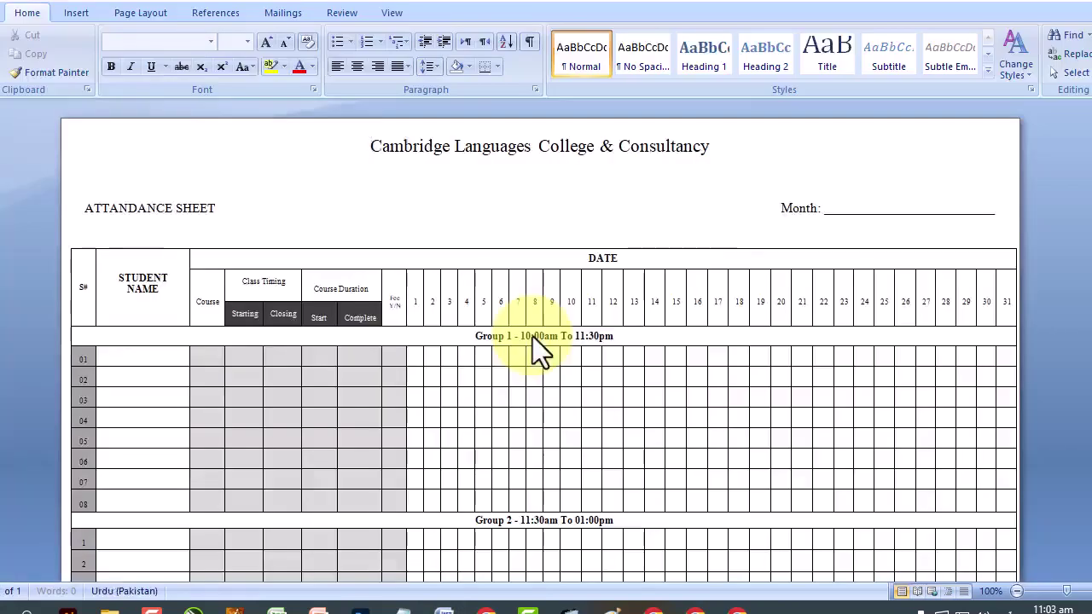
Close the attendance sheet document.
scroll(533, 336, "down", 5)
scroll(533, 336, "up", 5)
left_click(4, 21)
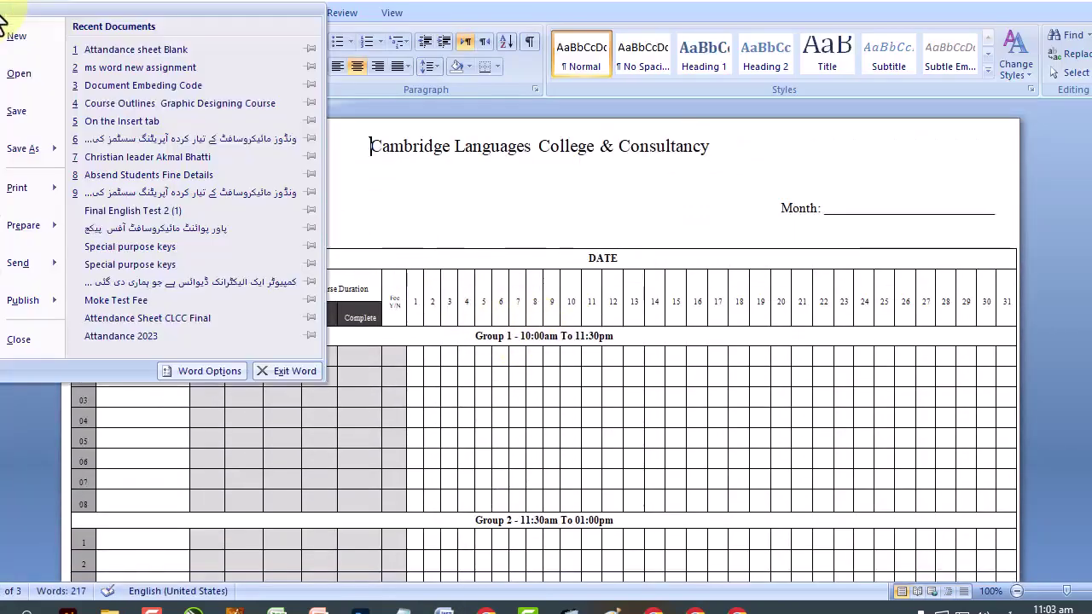
left_click(17, 340)
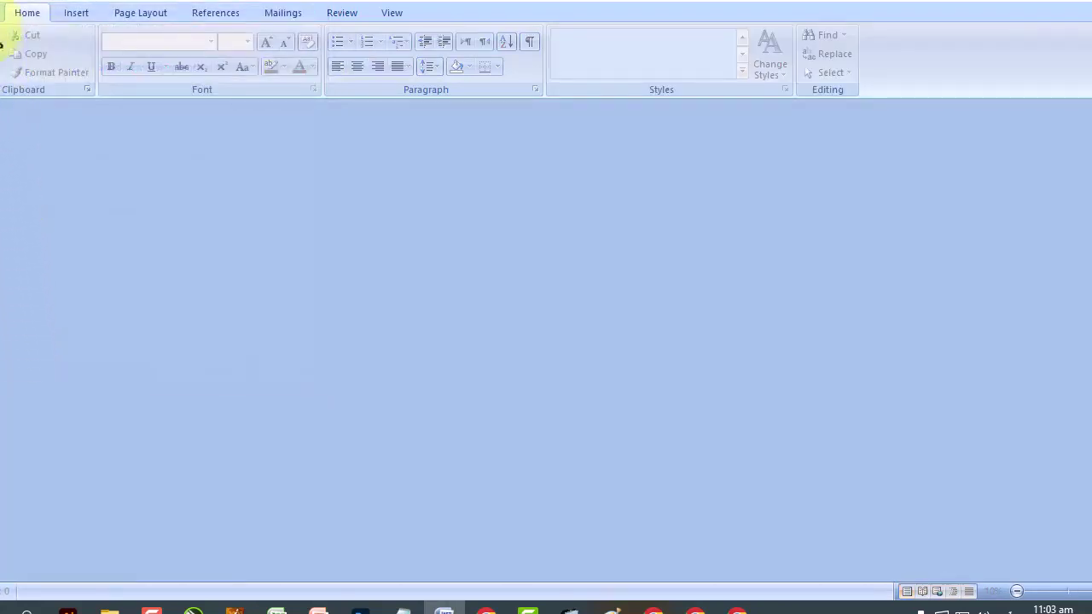
Create a new blank document from the Office Button's New command.
left_click(4, 26)
left_click(10, 41)
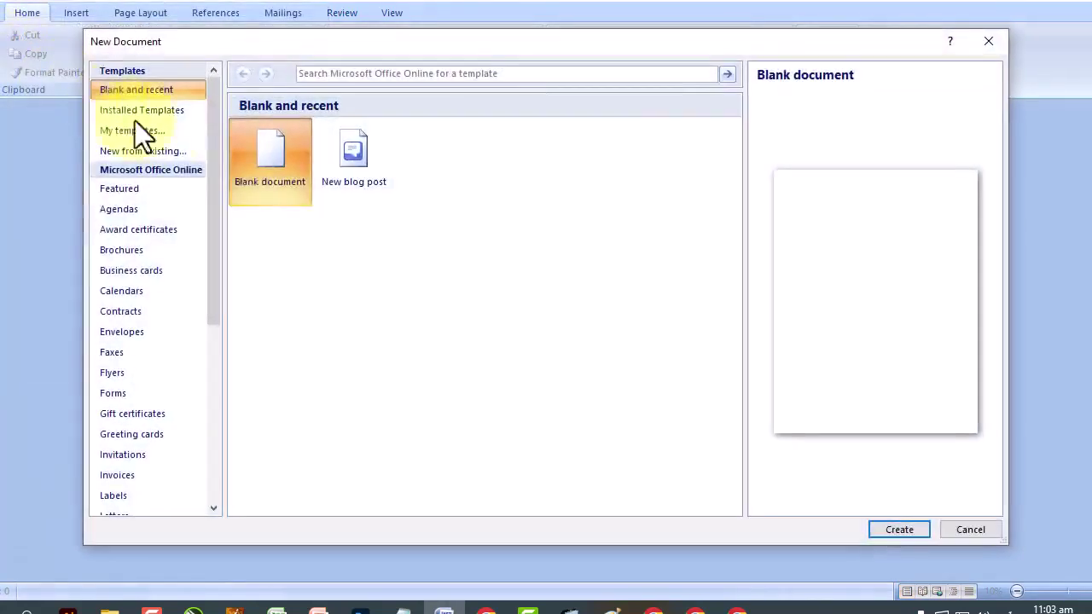
double_click(262, 187)
left_click(5, 21)
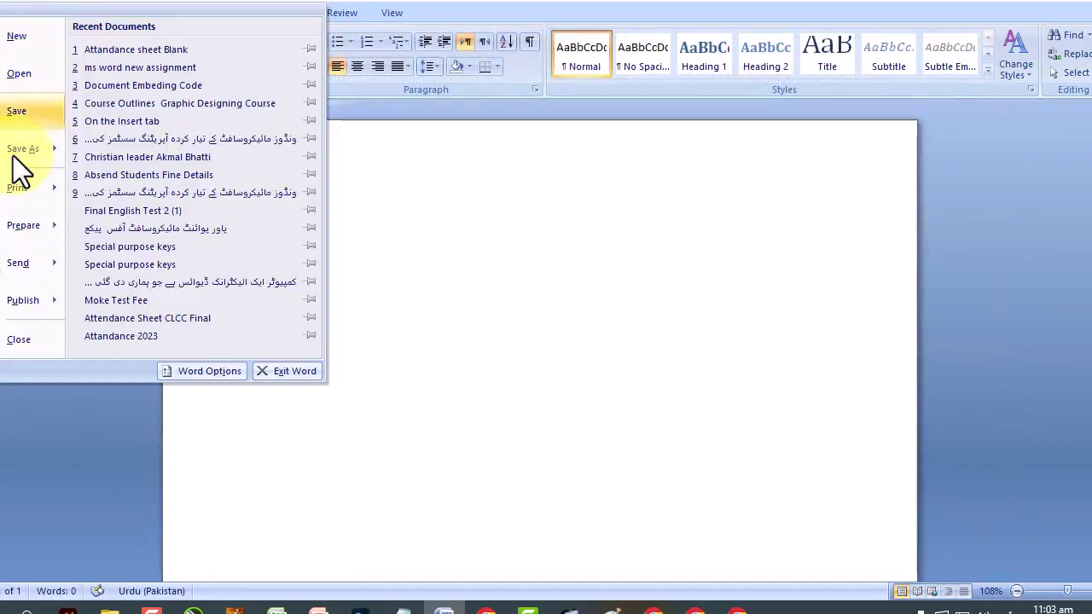
mouse_move(13, 156)
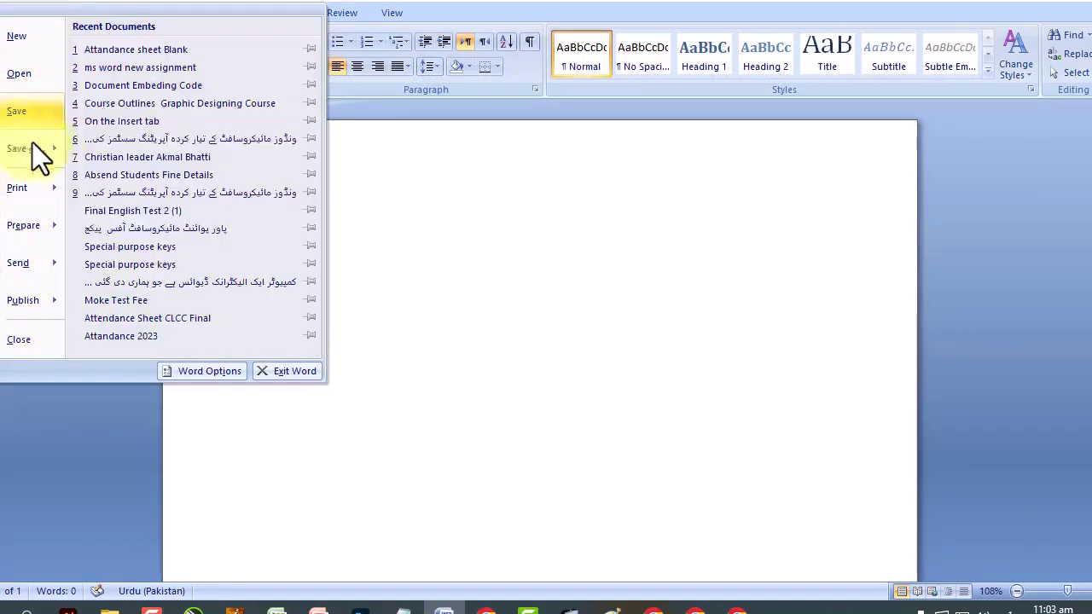
left_click(437, 211)
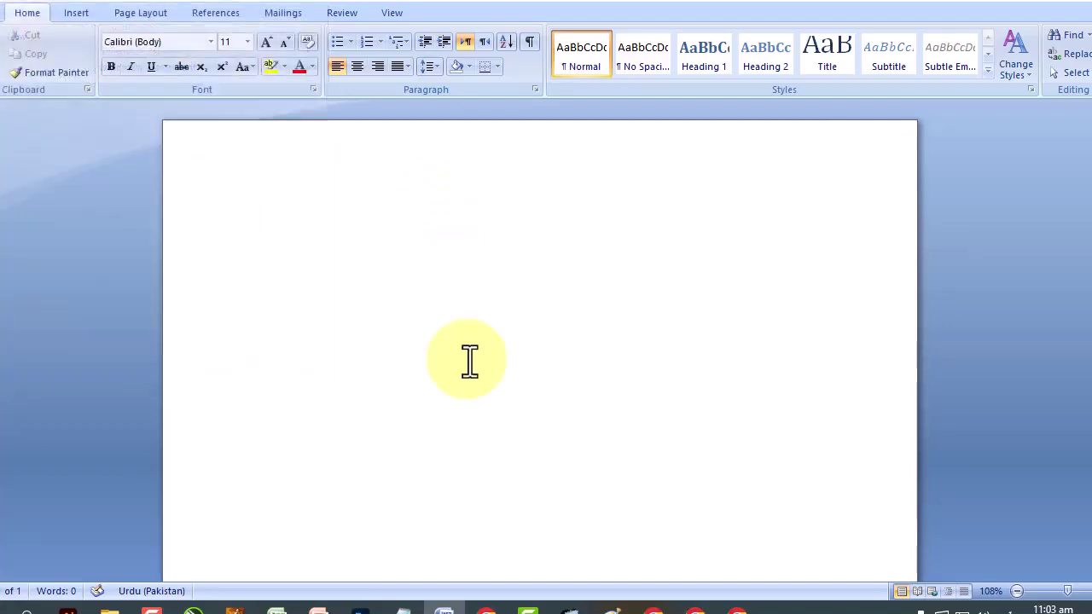
Switch the input language back to English and type 'A quick brown fox jumps over the lazy dog.'.
key("alt+shift")
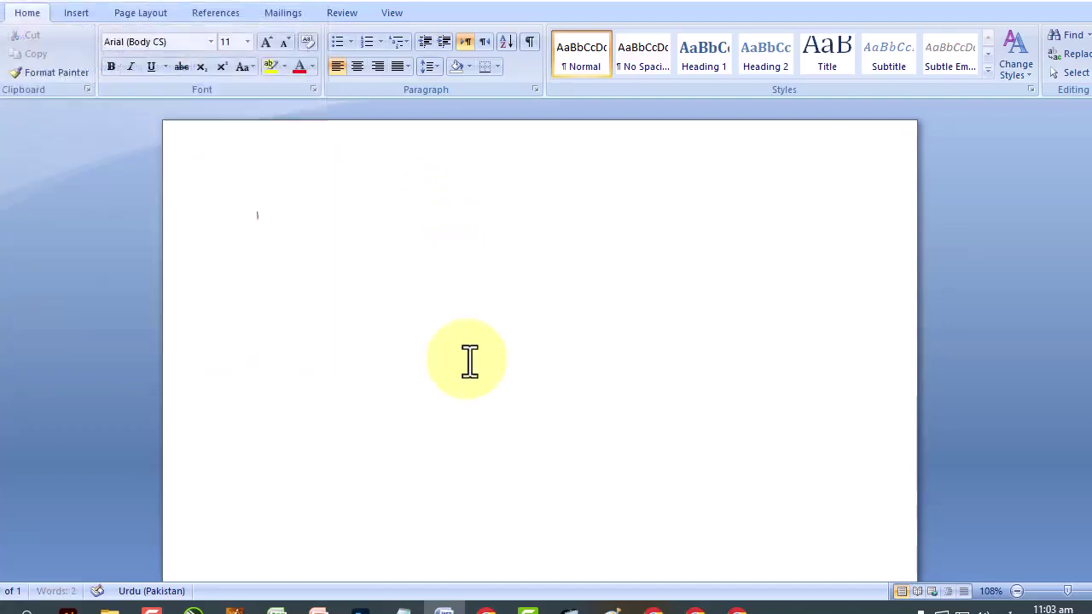
key("alt+shift")
type("A quick brown fox ju")
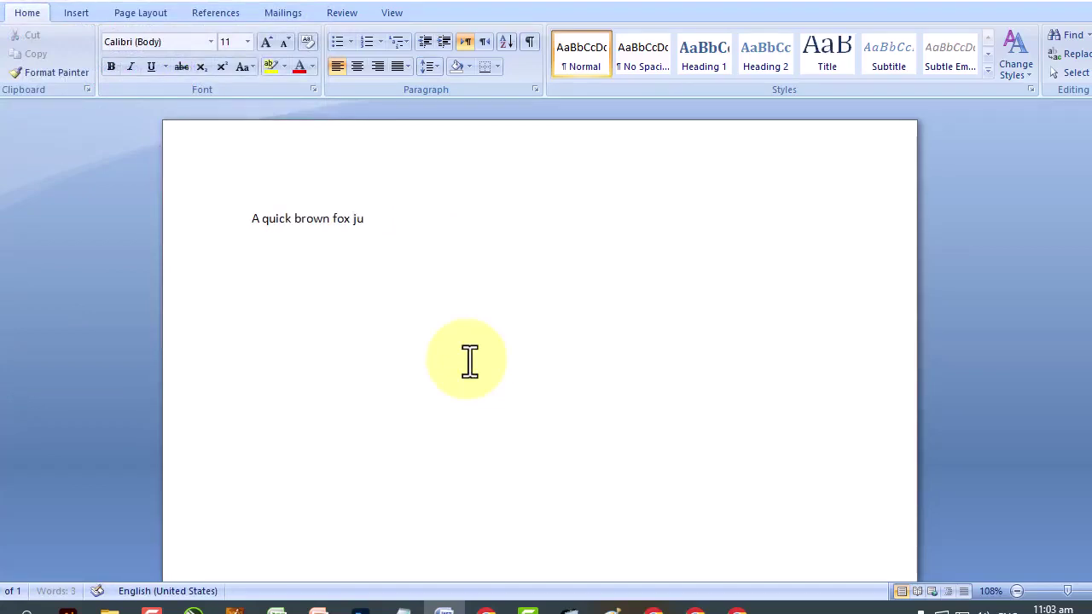
type("azy dog.")
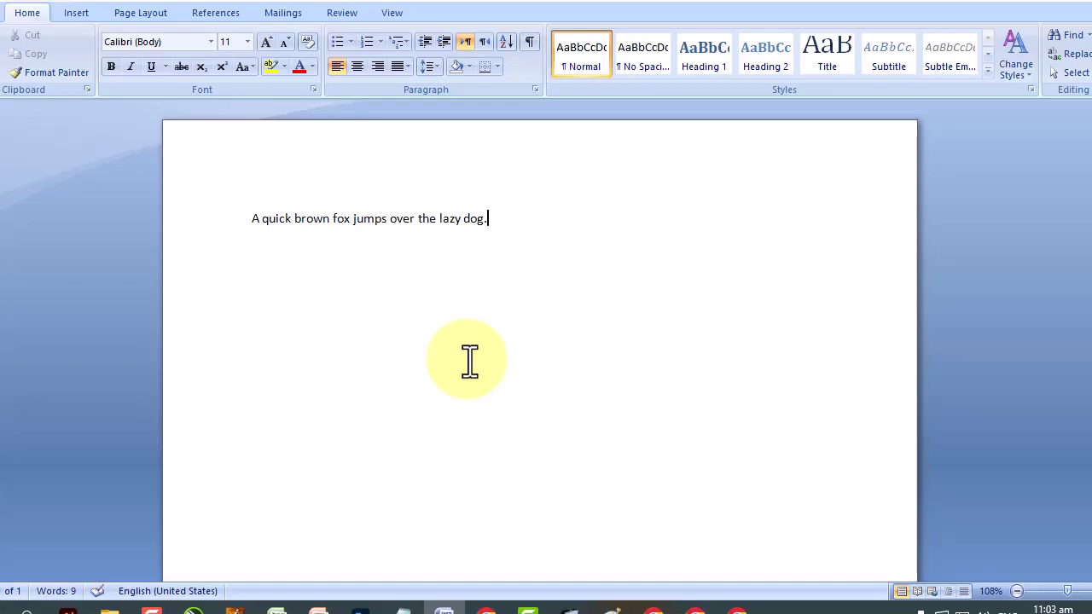
Save the document in MS Word Files as 'A quick brown fox jumps over the lazy dog'.
left_click(4, 19)
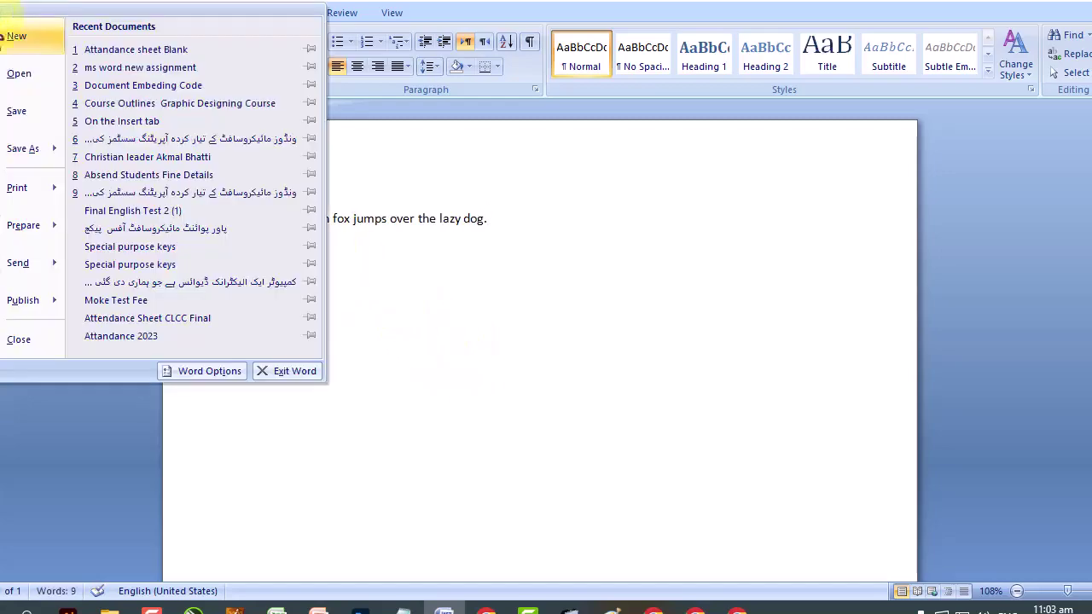
left_click(12, 112)
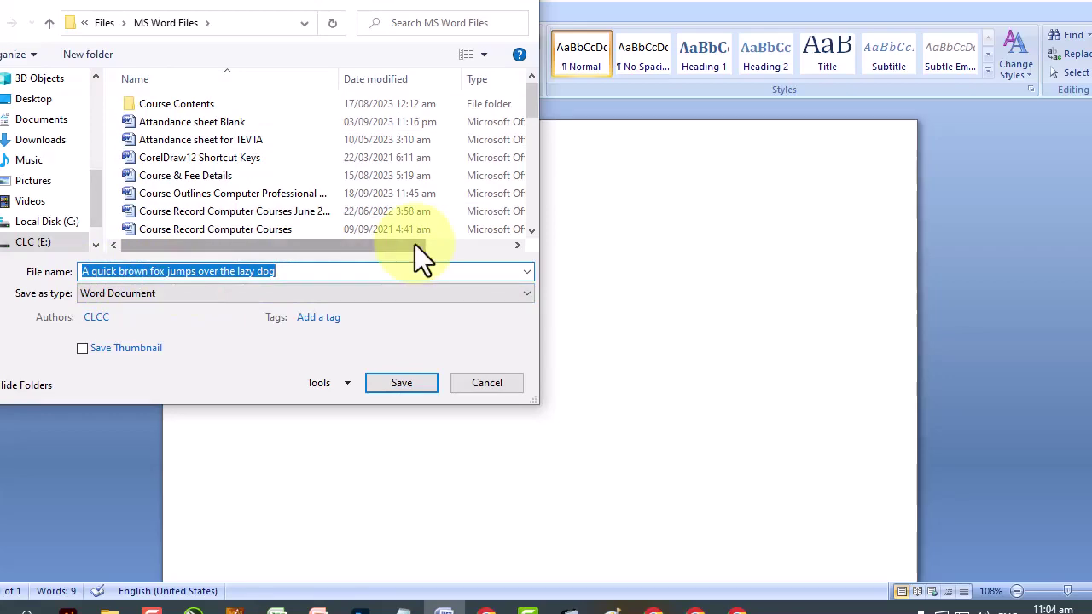
left_click(393, 383)
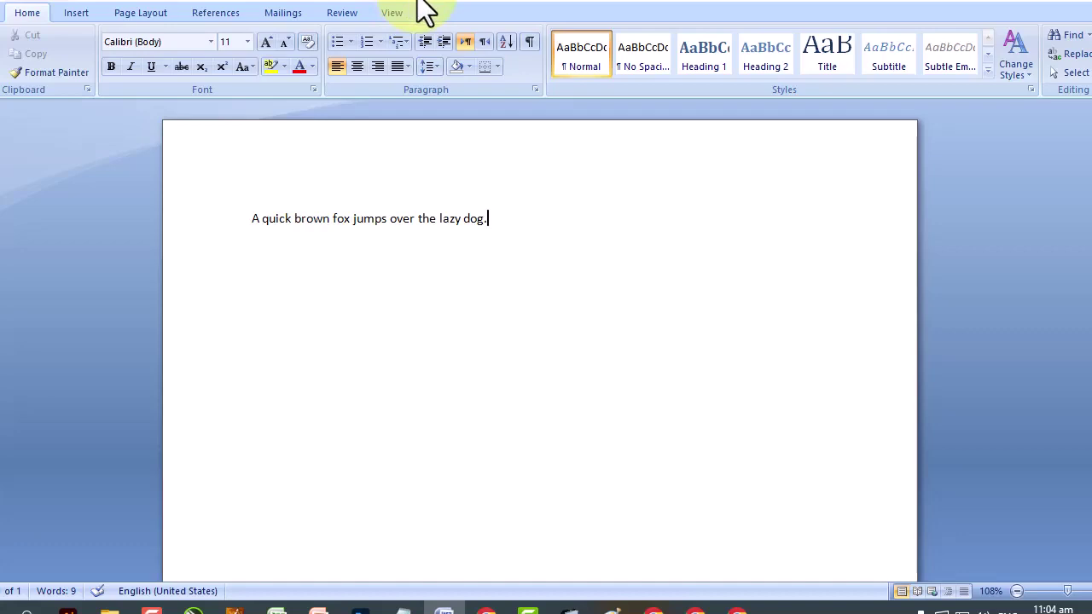
left_click_drag(488, 219, 217, 230)
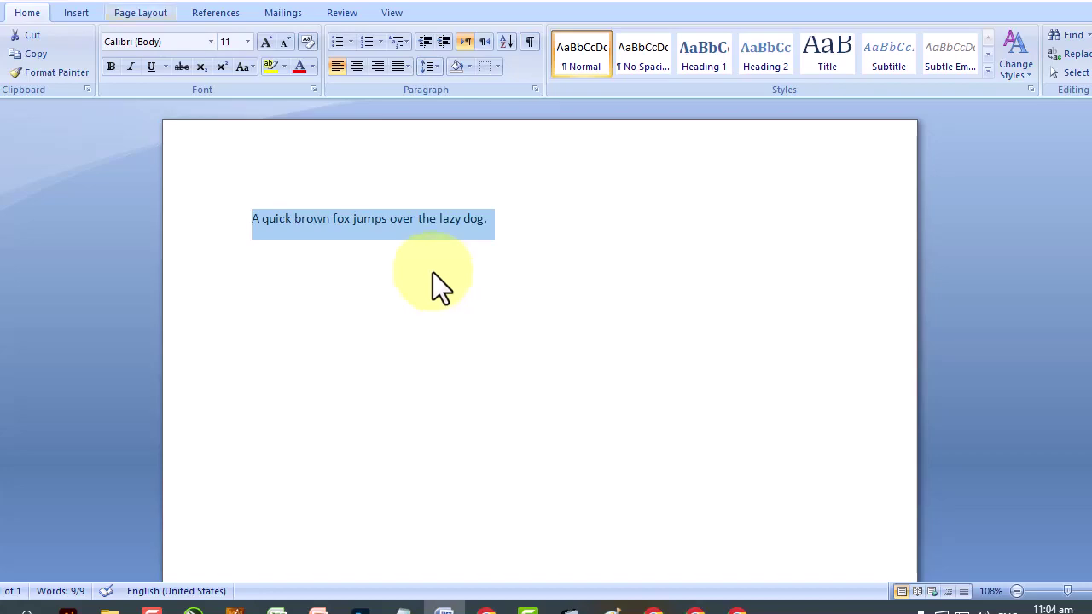
left_click(11, 9)
mouse_move(5, 189)
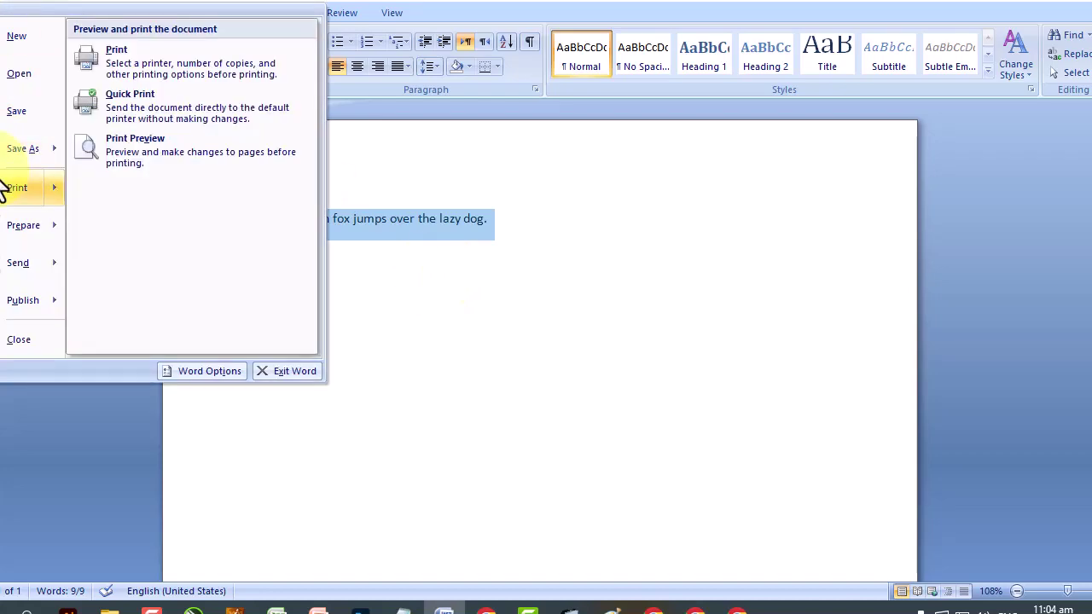
left_click(12, 113)
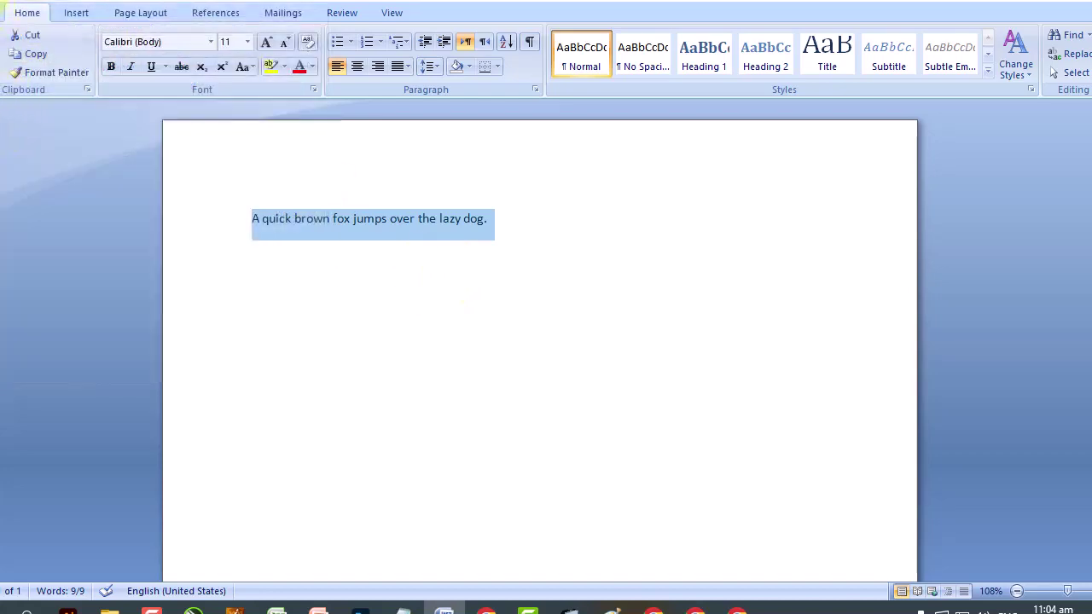
left_click(11, 8)
left_click(518, 229)
left_click(521, 229)
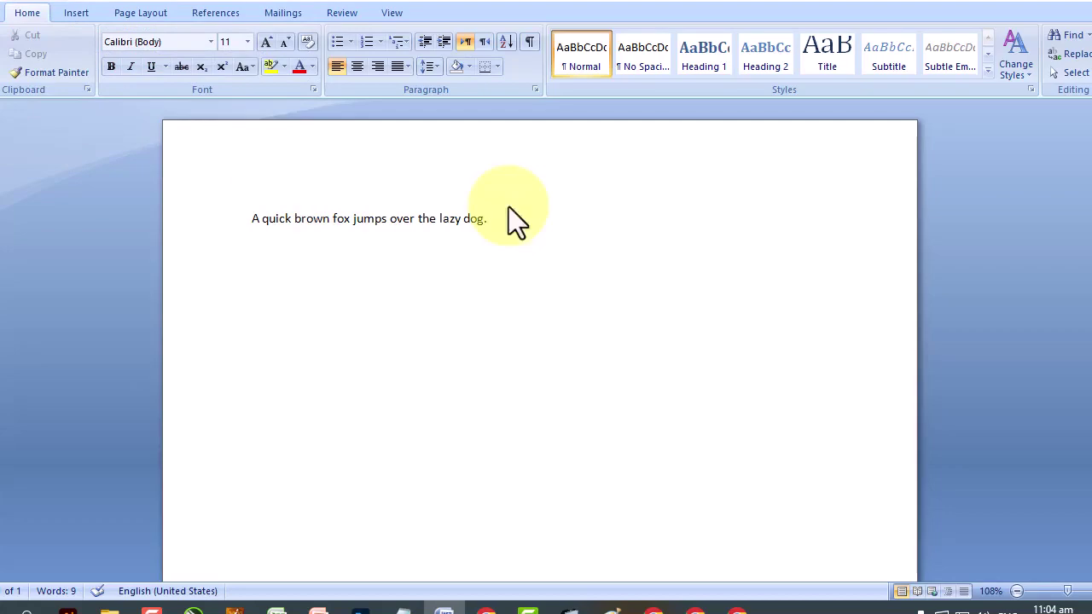
left_click(10, 9)
left_click(408, 210)
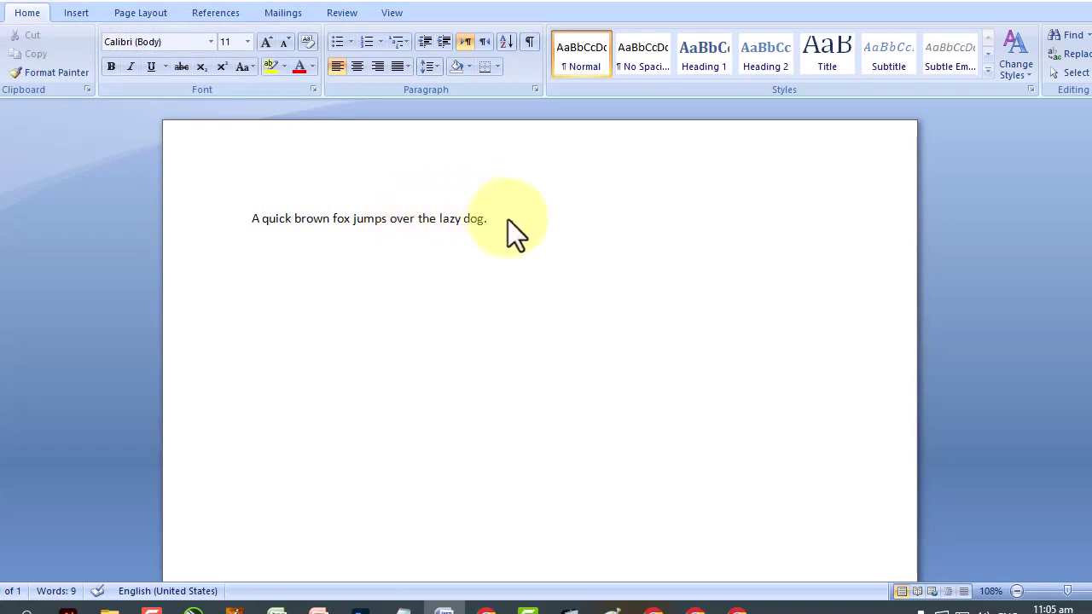
left_click_drag(521, 220, 222, 225)
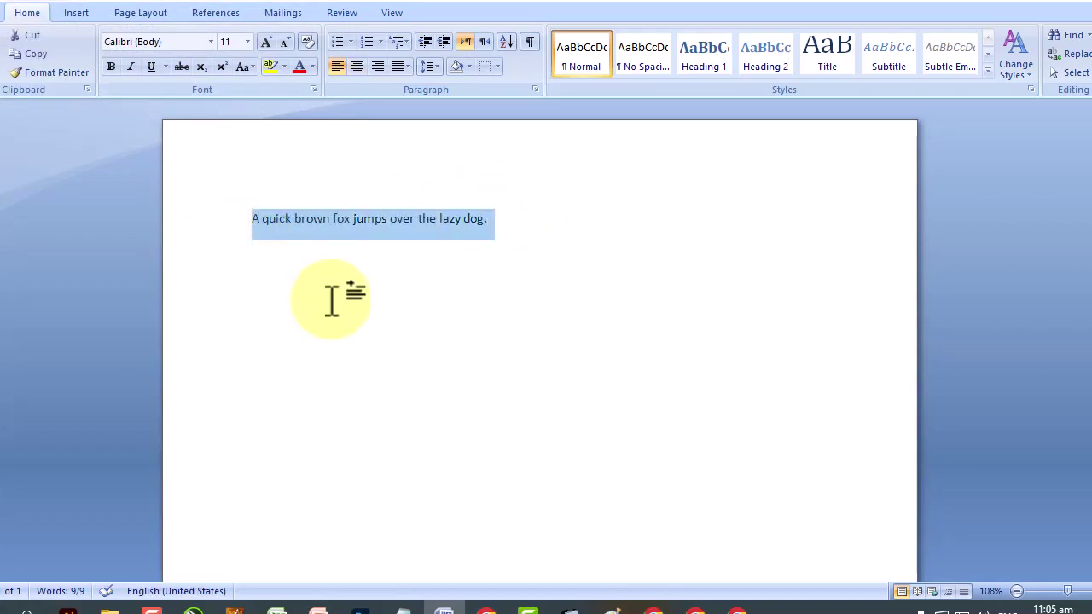
Colour the words 'jumps over the lazy dog.' red, leaving 'A quick brown fox' black.
left_click_drag(546, 232, 355, 231)
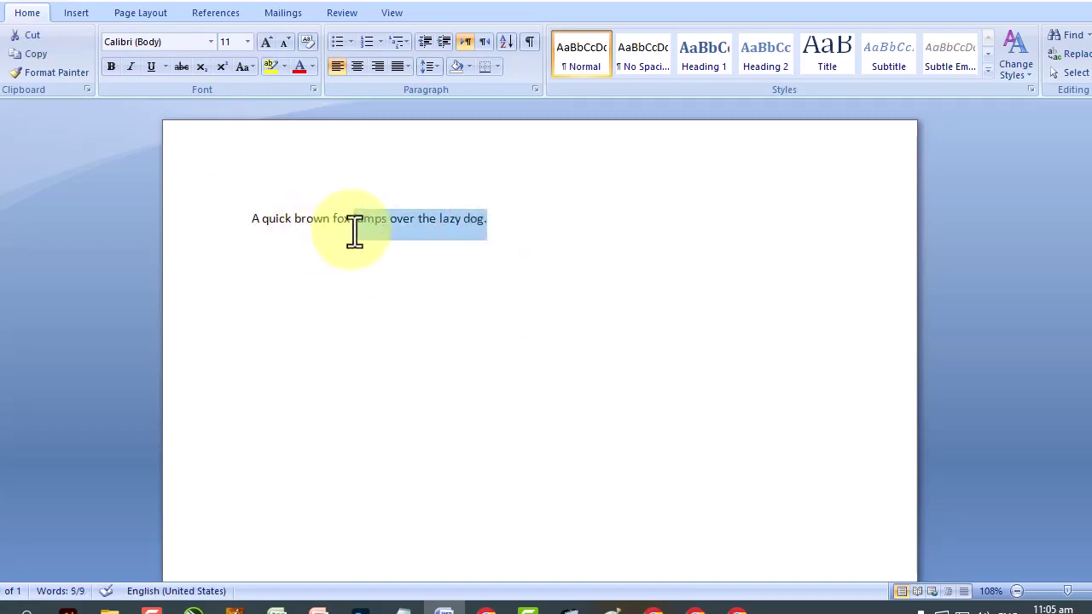
left_click(302, 71)
left_click(439, 399)
left_click(16, 11)
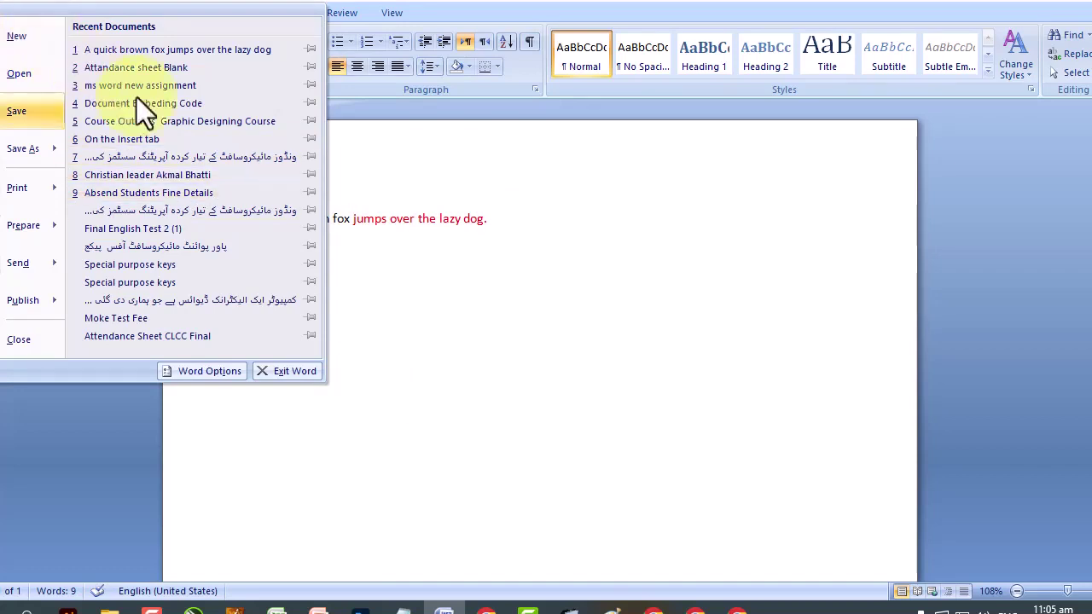
left_click(447, 286)
Save the document with the red words.
left_click_drag(482, 222, 519, 277)
left_click(417, 262)
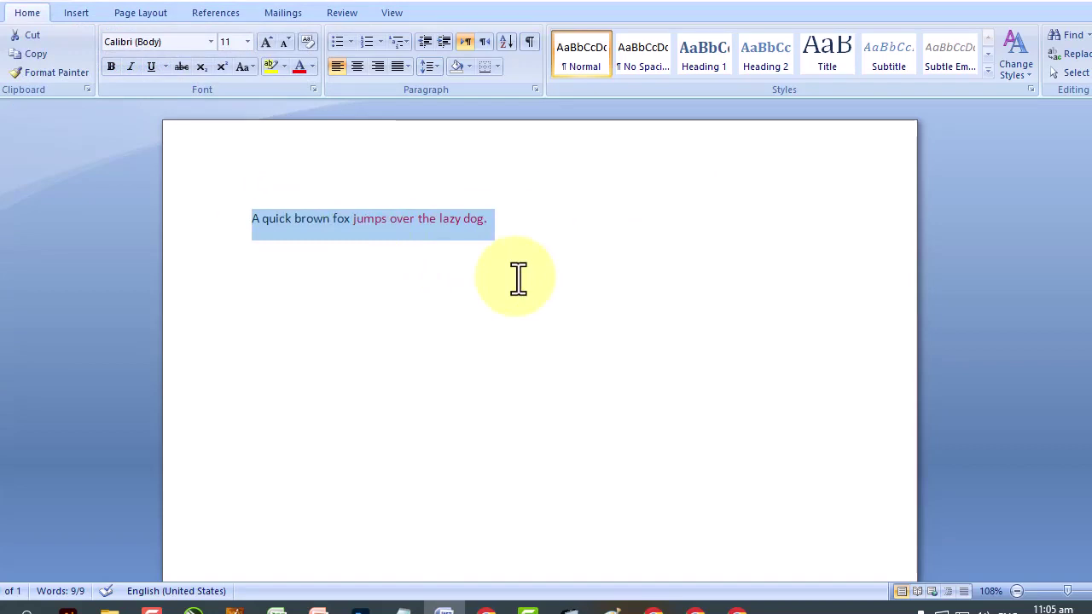
left_click(411, 252)
left_click(3, 3)
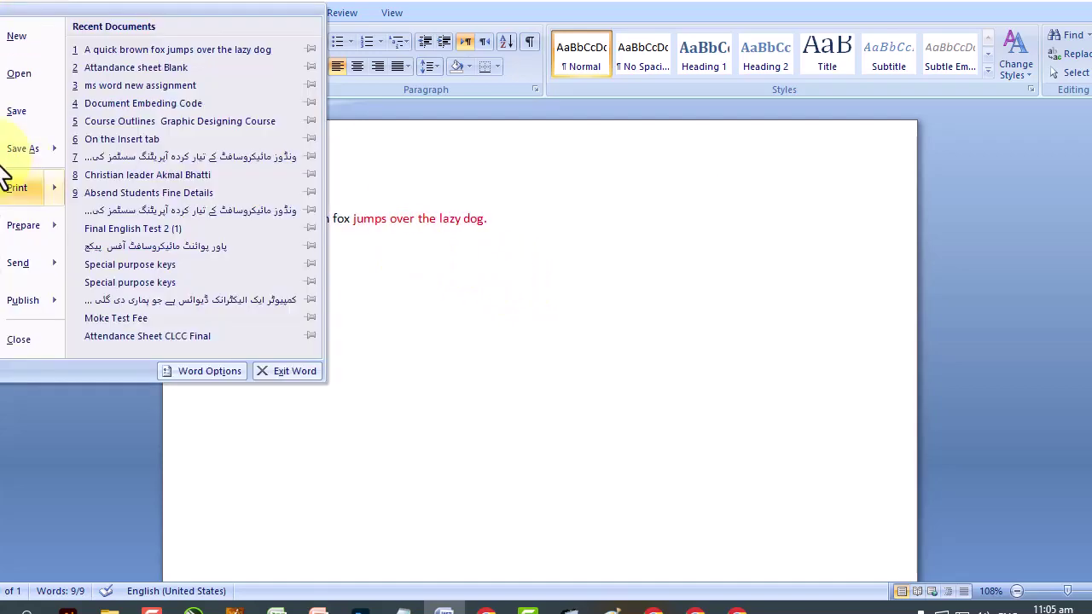
mouse_move(9, 151)
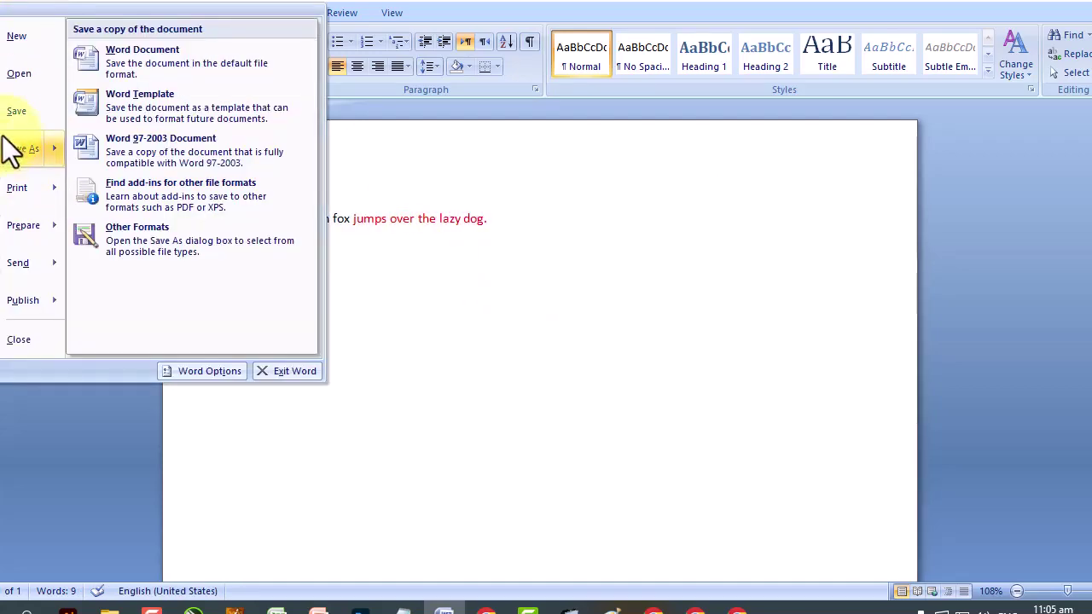
left_click(11, 128)
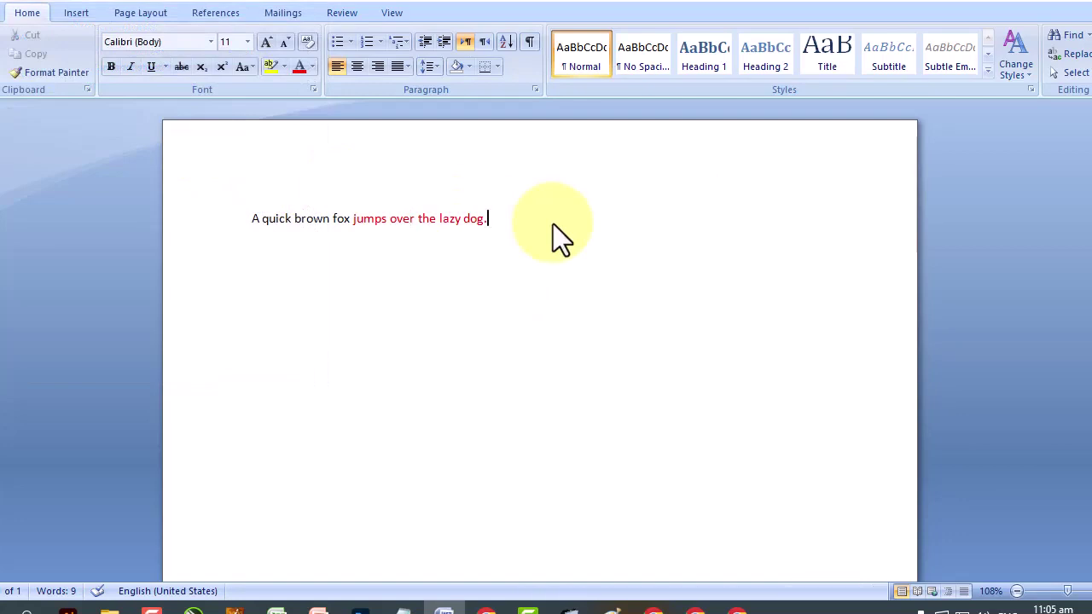
Add filler lines 'slkfjsdklfj s' and 'fjsfskldj' below the sentence and save.
key("End")
key("Return")
type("slkfjsdklfj s")
key("Return")
type("fjsfskldj")
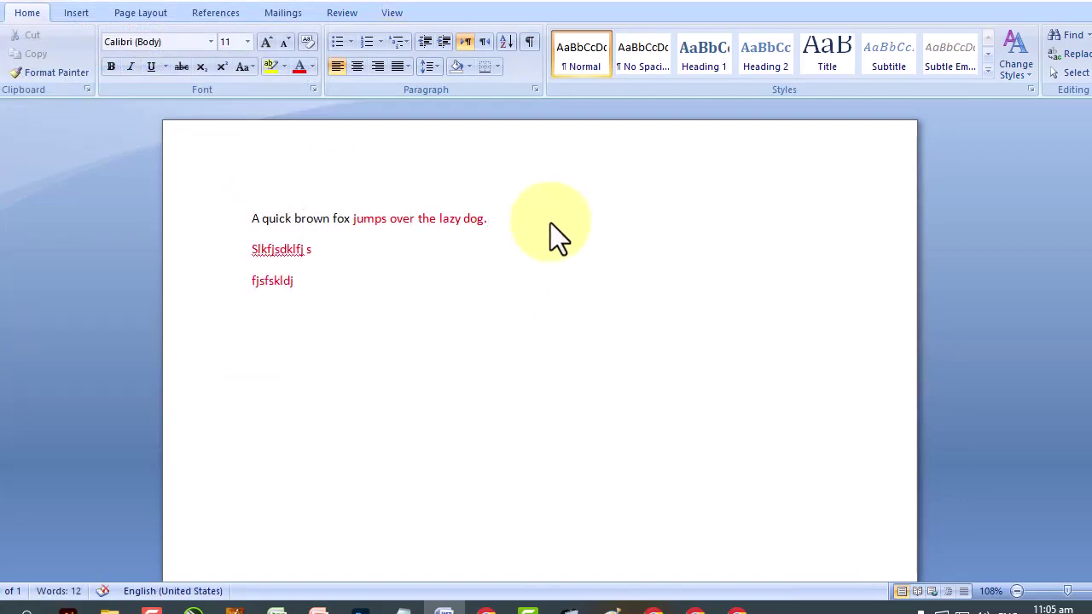
left_click(12, 9)
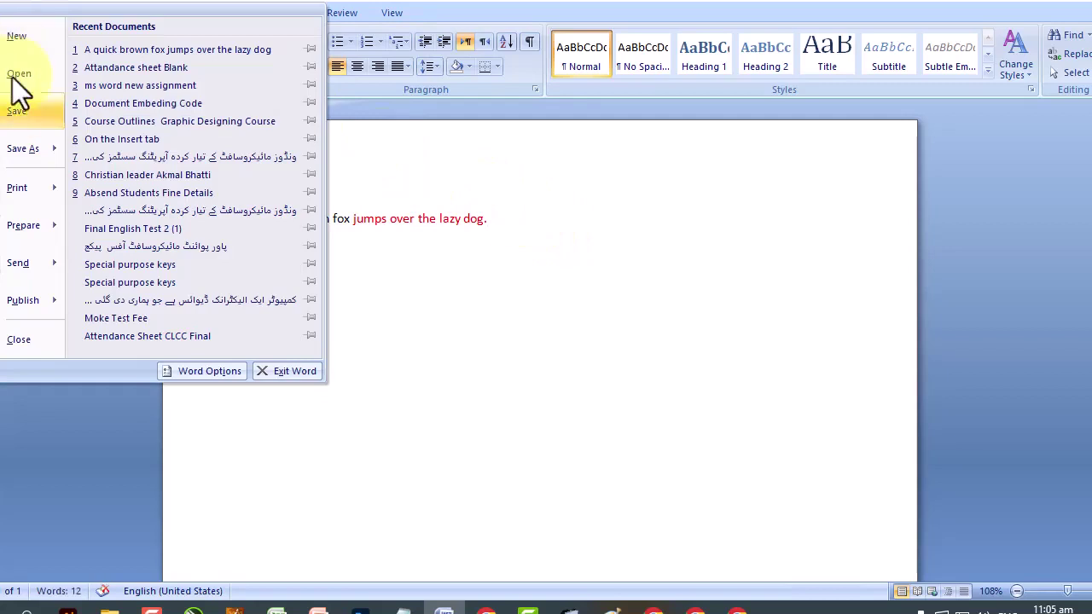
left_click(21, 112)
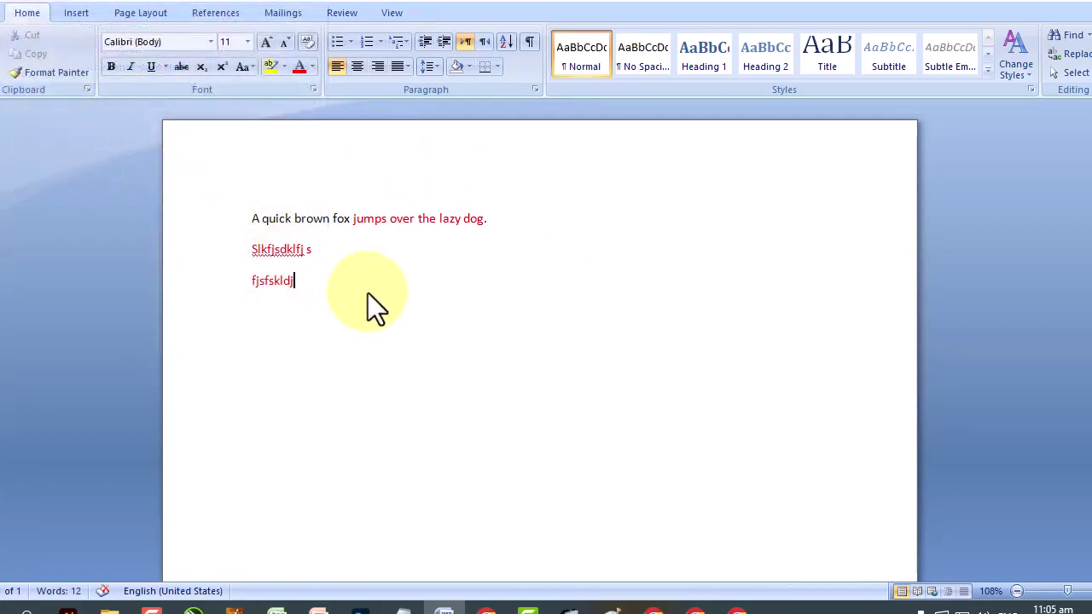
Add a third filler line 'fjsdklfjsk' beneath them.
key("Return")
type("fjsdklfjsk")
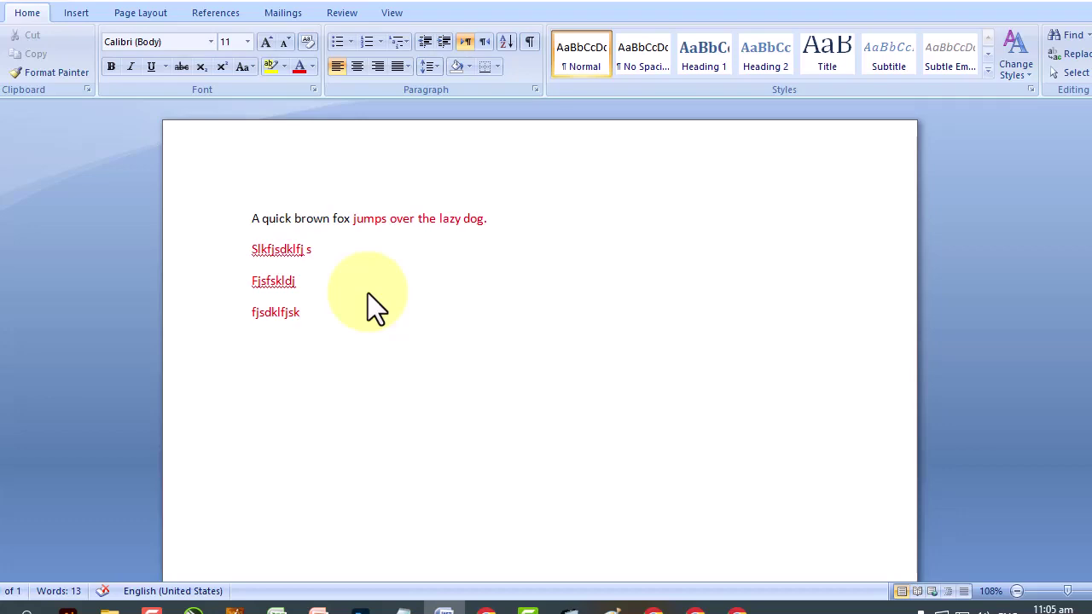
left_click(7, 12)
left_click(548, 257)
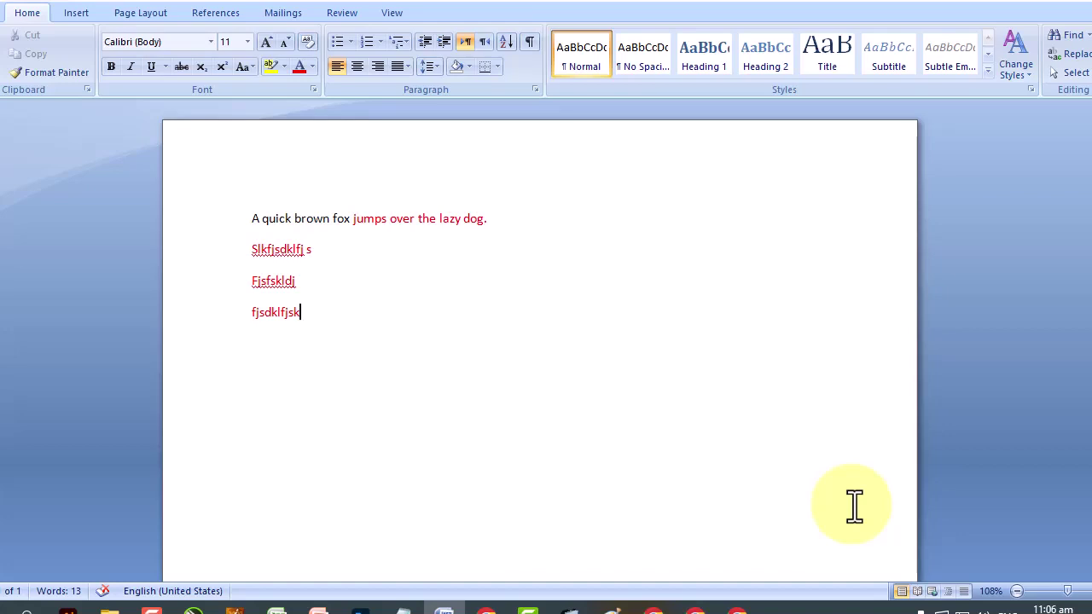
Save the latest changes to the document.
left_click(7, 12)
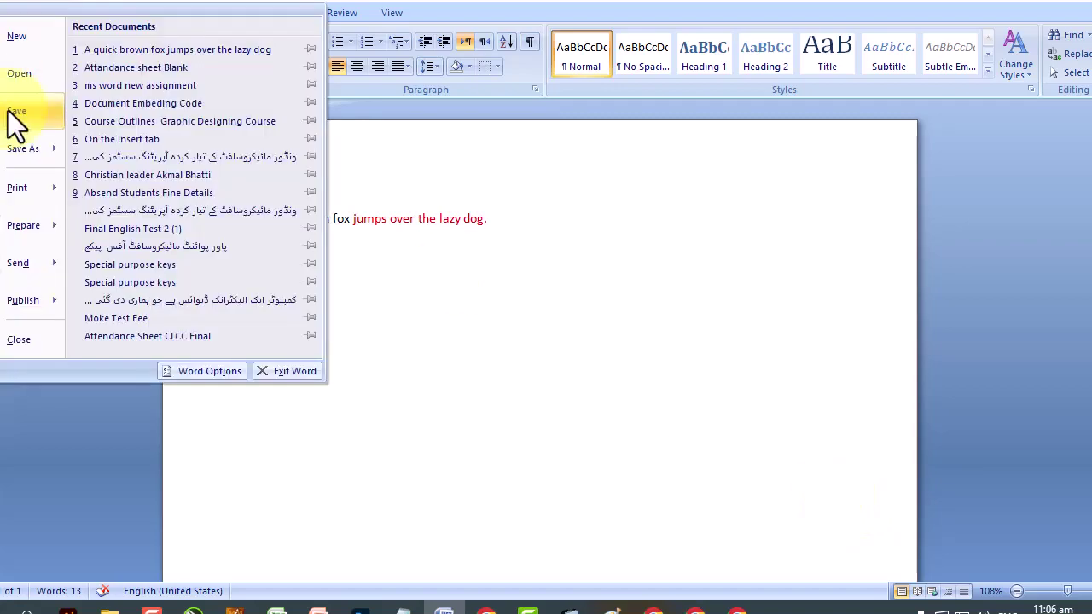
left_click(12, 117)
left_click(4, 16)
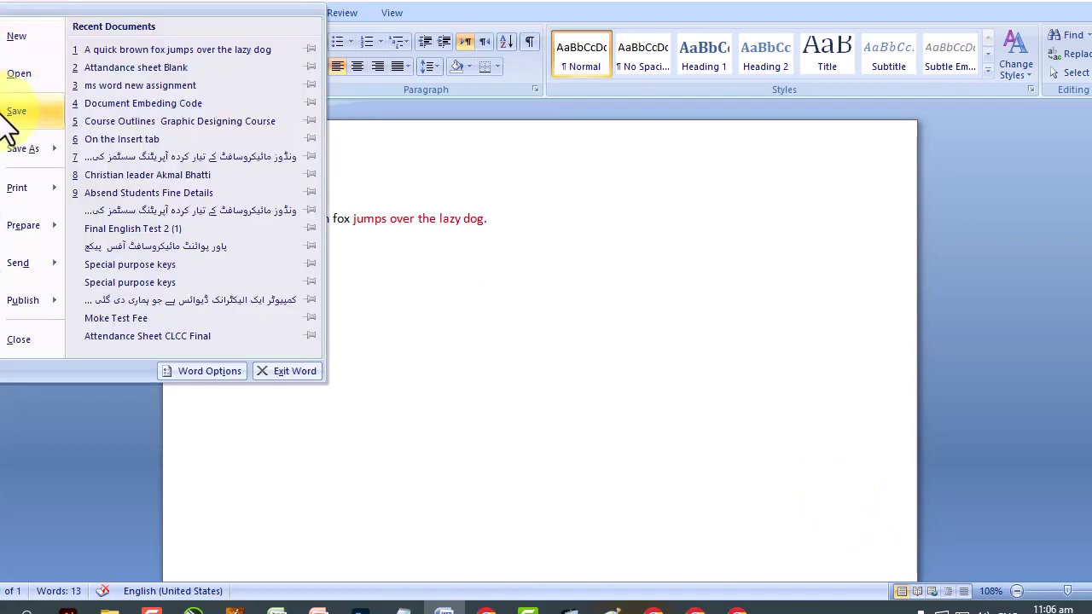
left_click(398, 385)
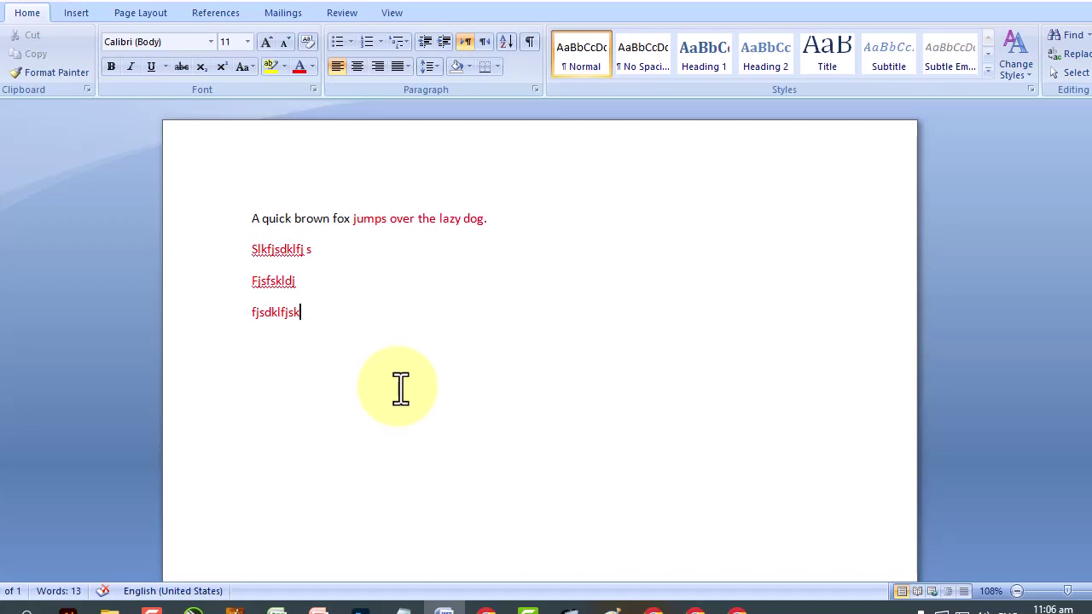
Save a copy in CLC (E:) > 1 Desktop under a new file name (a person's name).
key("alt+f")
left_click(13, 145)
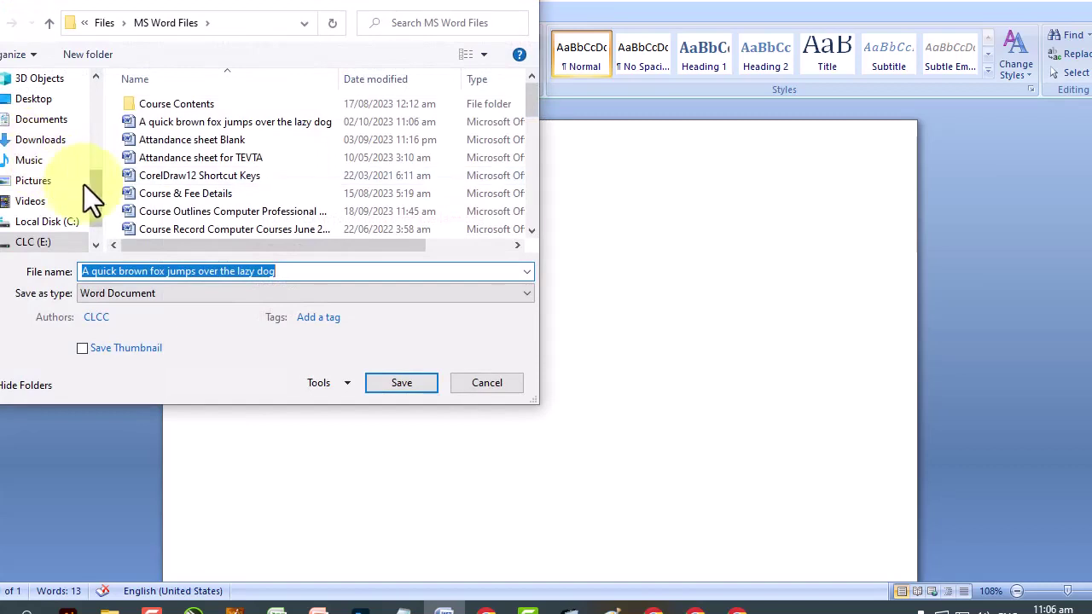
left_click_drag(101, 204, 97, 222)
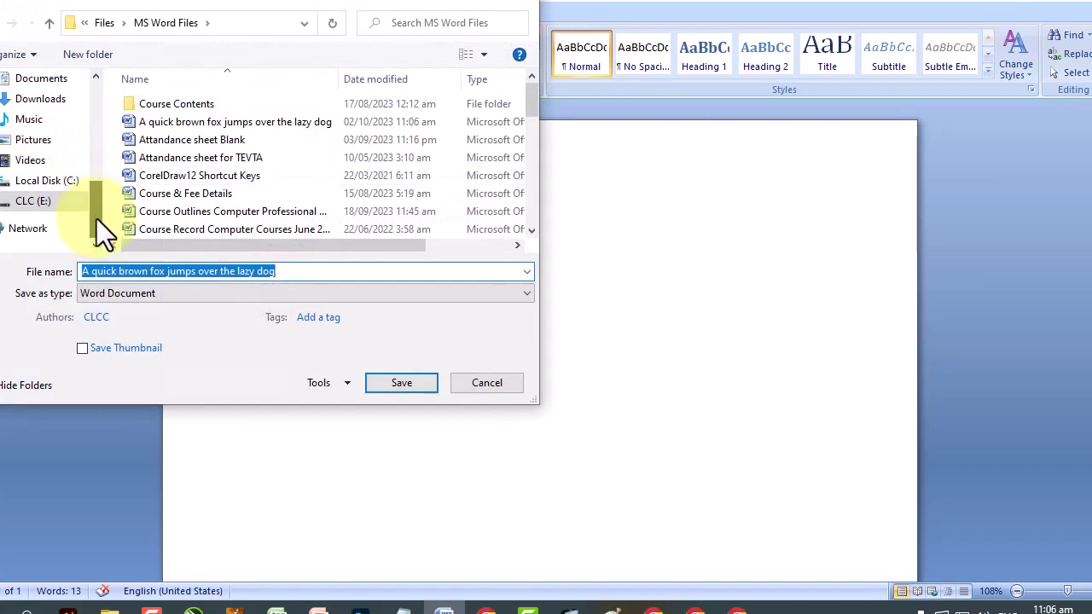
left_click(5, 202)
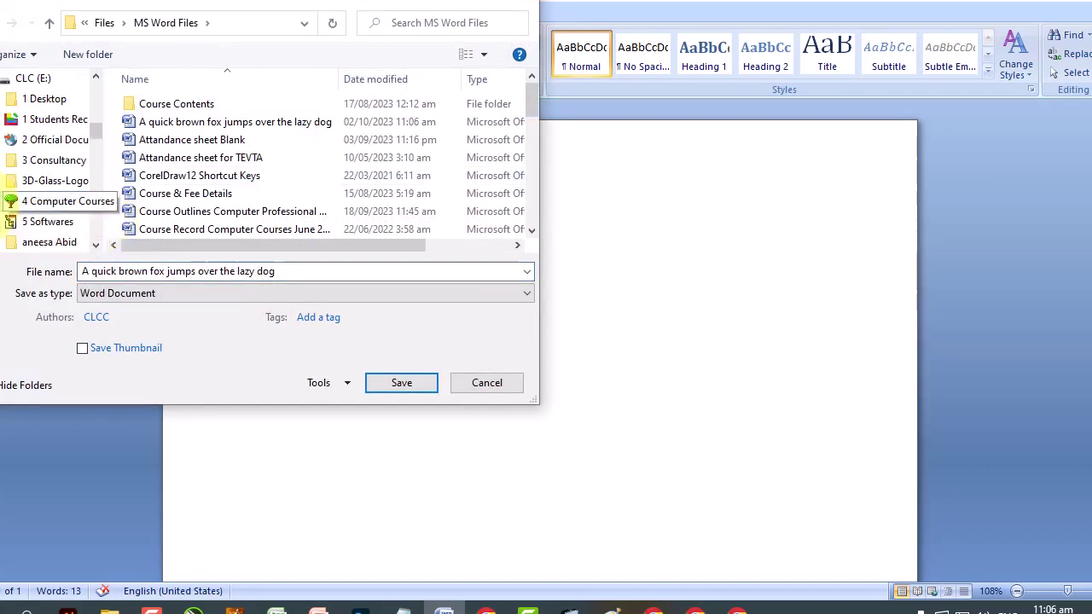
scroll(60, 154, "up", 2)
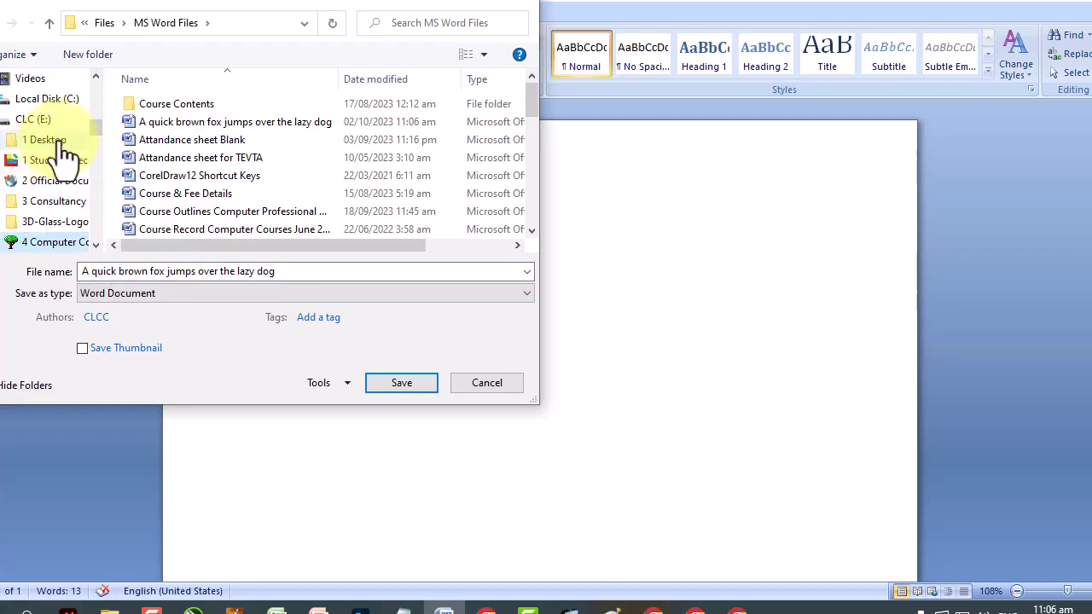
left_click(64, 143)
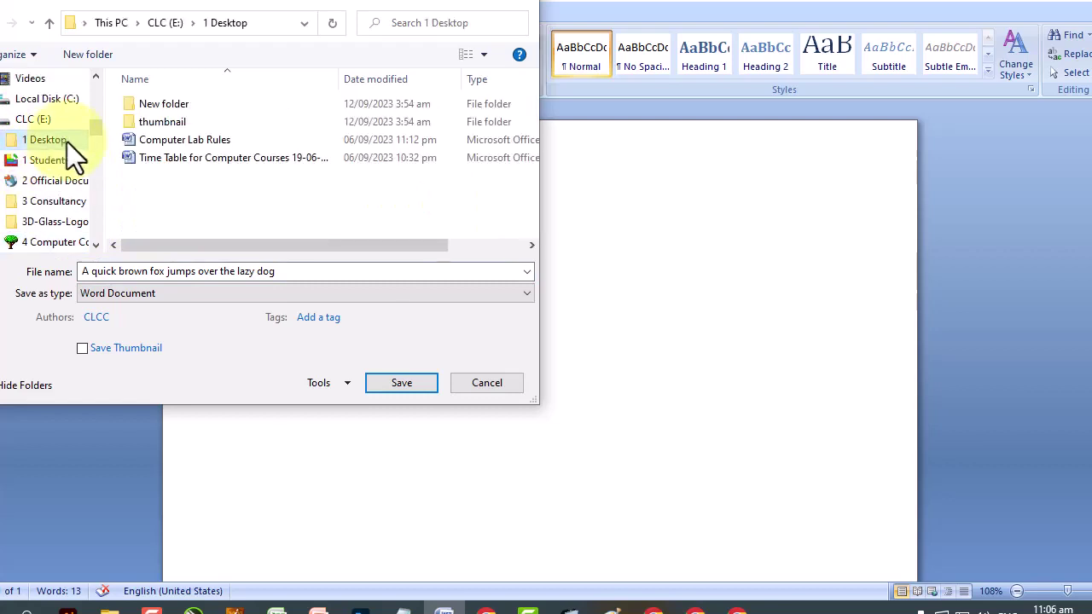
left_click(305, 271)
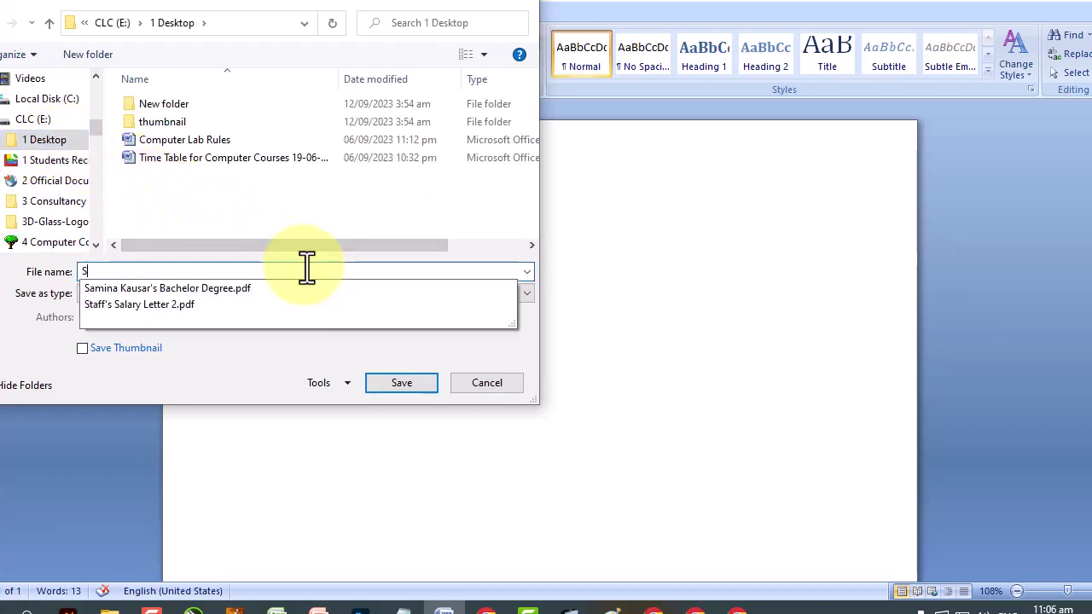
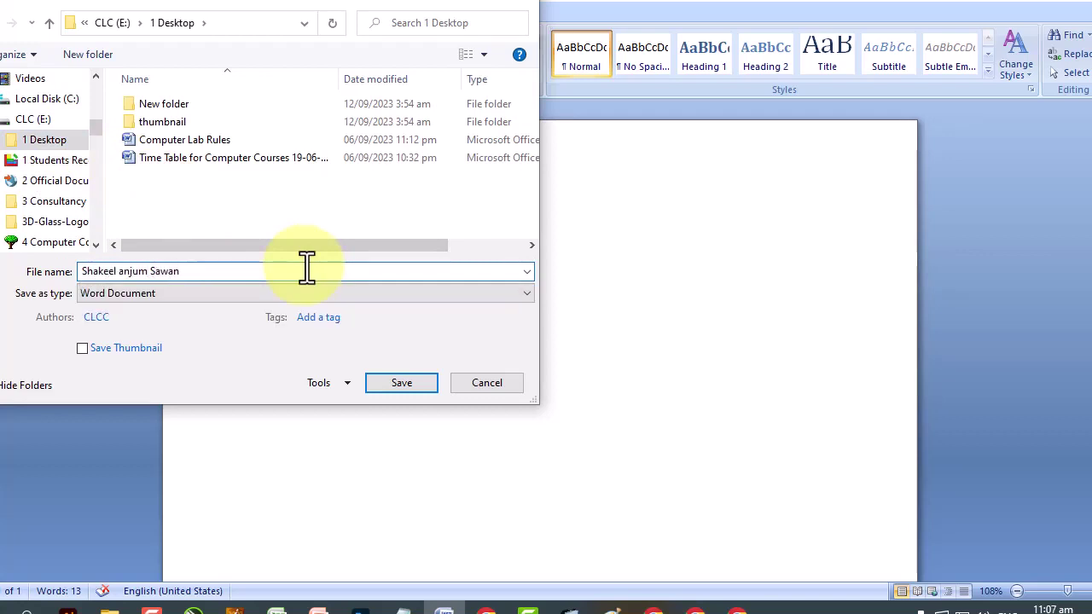
key("Return")
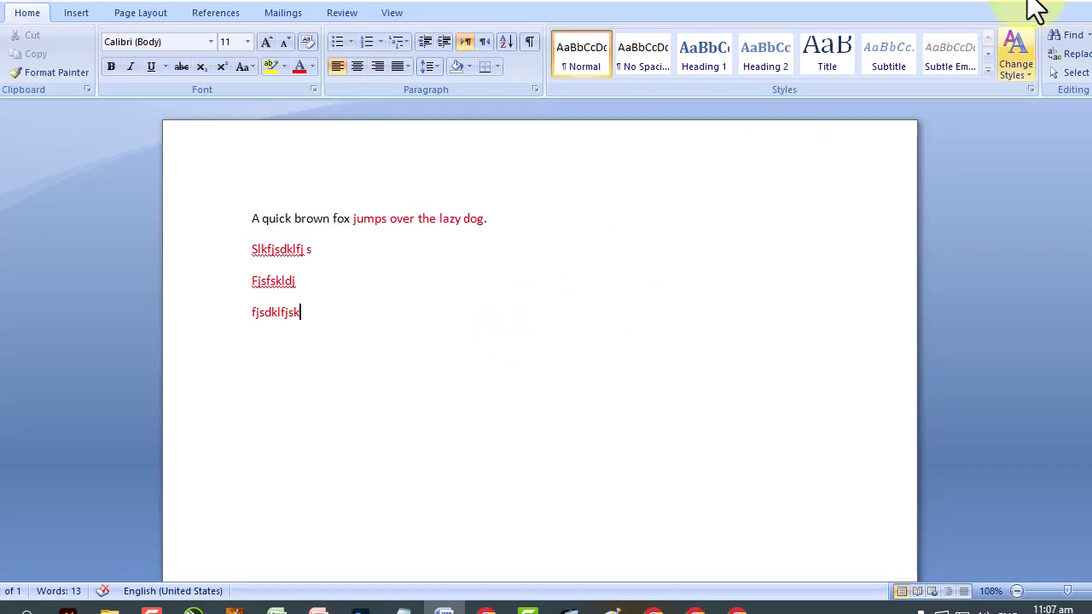
Minimise the browser windows to reveal the Windows desktop icons.
left_click(1048, 4)
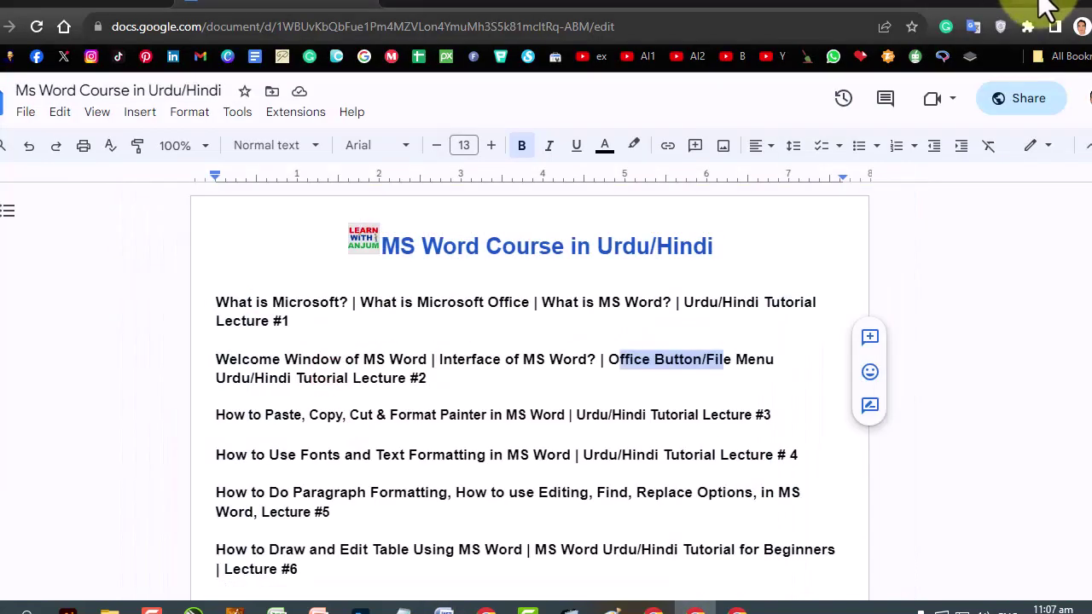
left_click(1046, 5)
left_click(1034, 10)
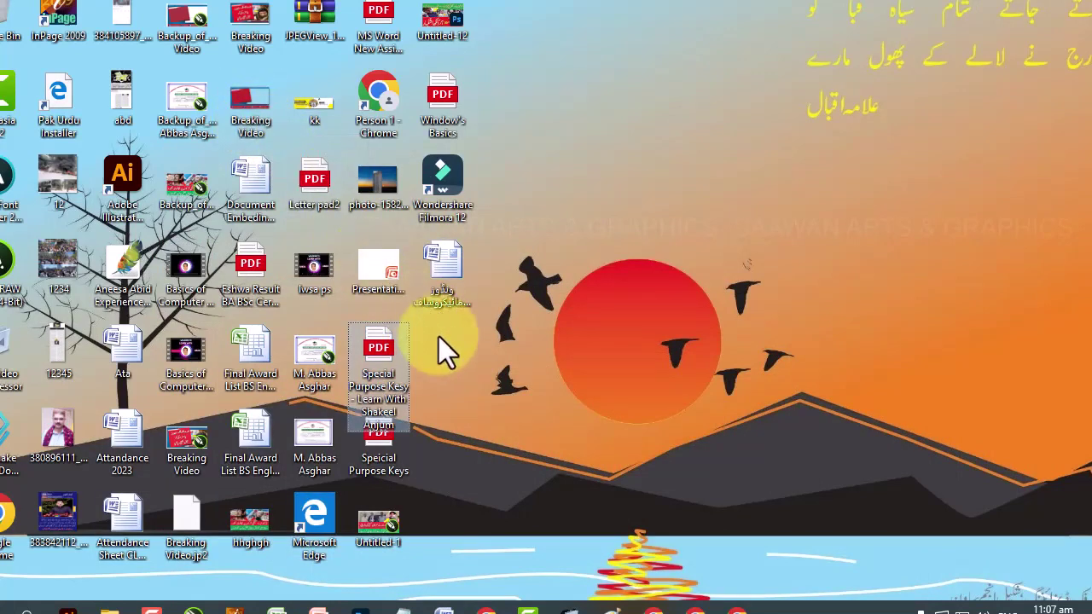
Refresh the desktop and bring the Word fox-sentence document back to the front.
right_click(594, 242)
left_click(669, 297)
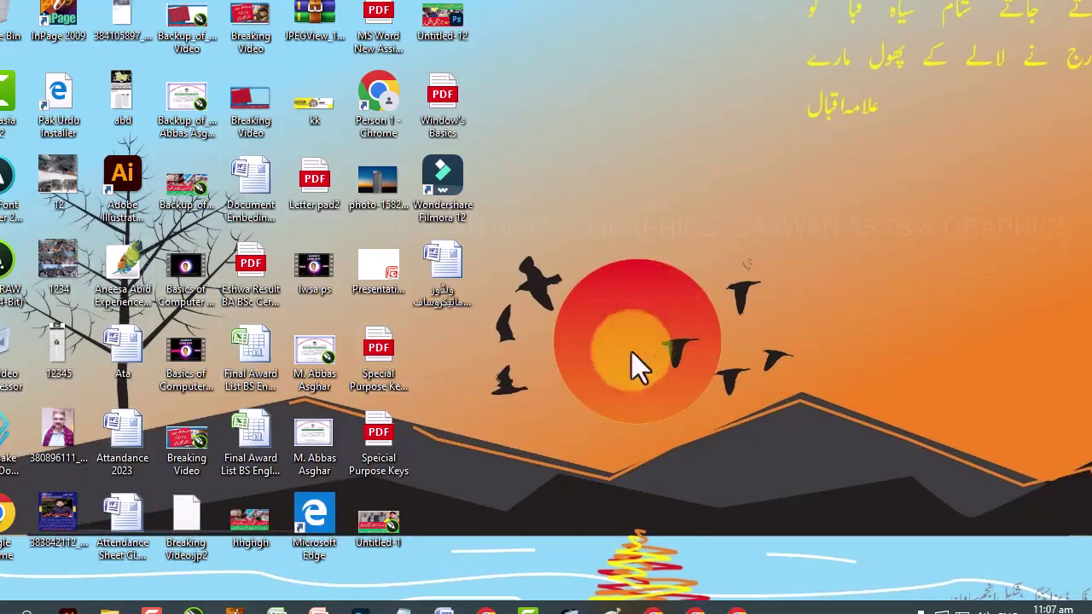
left_click(444, 608)
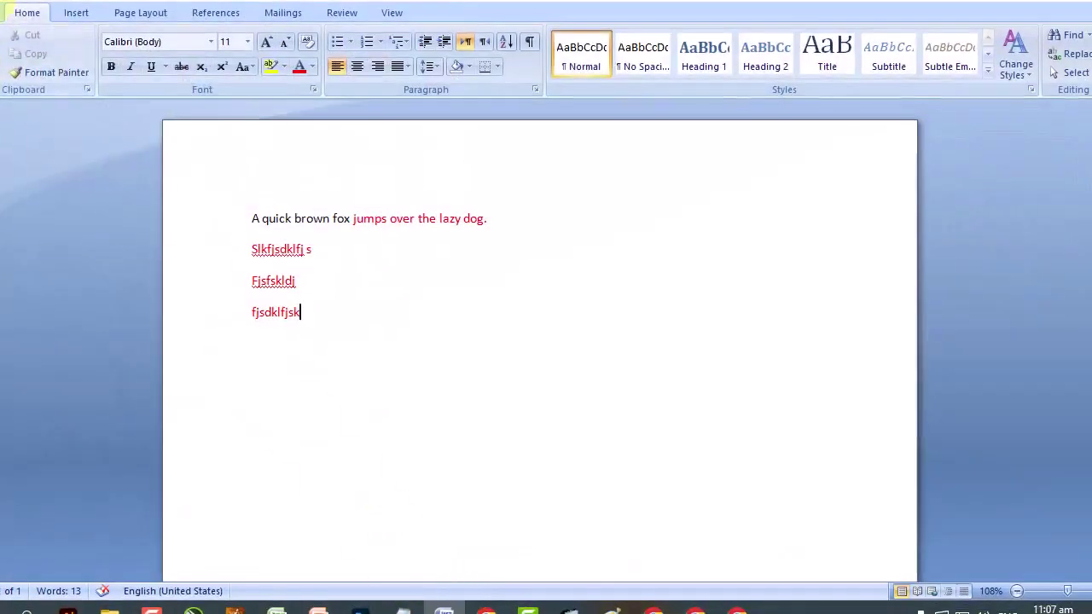
Save the document as a Word file on the Desktop with Save As, then minimise Word.
left_click(19, 19)
left_click(13, 154)
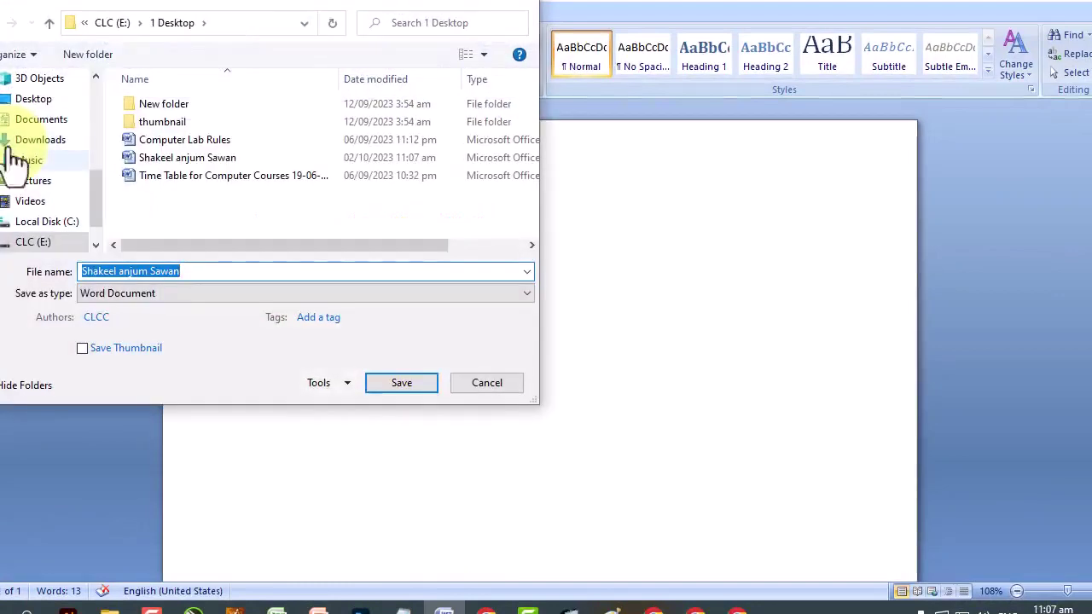
left_click(34, 110)
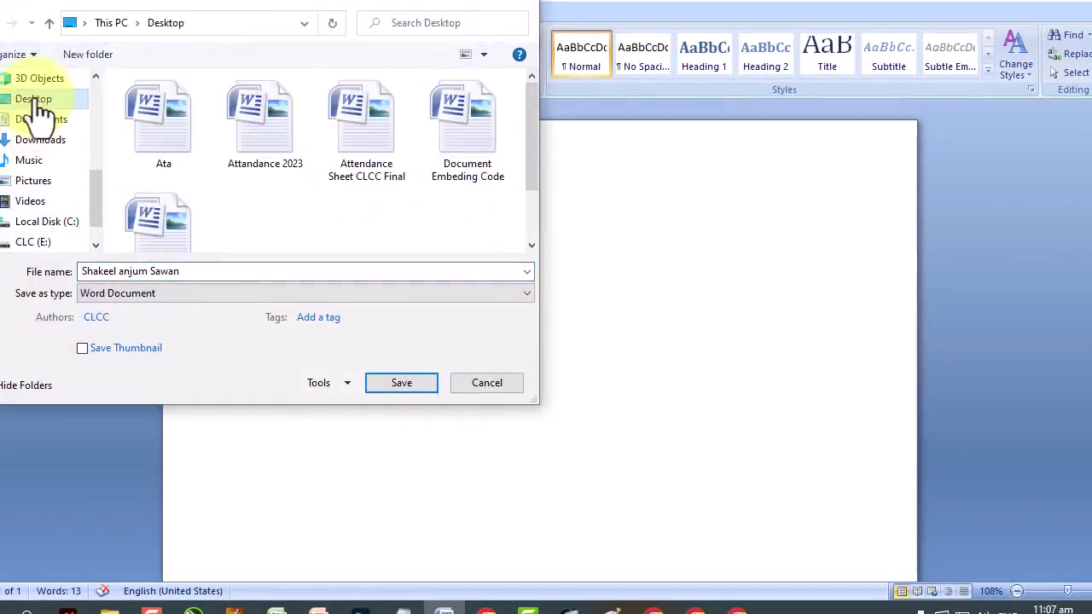
left_click(401, 383)
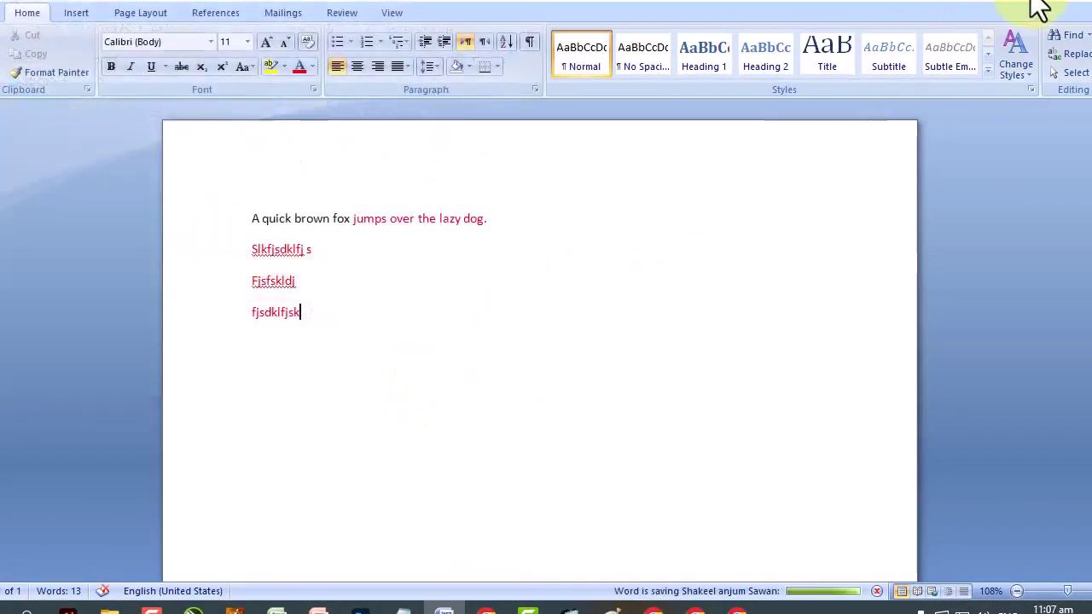
left_click(1034, 6)
Select the new file's desktop icon and refresh the desktop, then glance at Google Docs and return to Word.
left_click(448, 346)
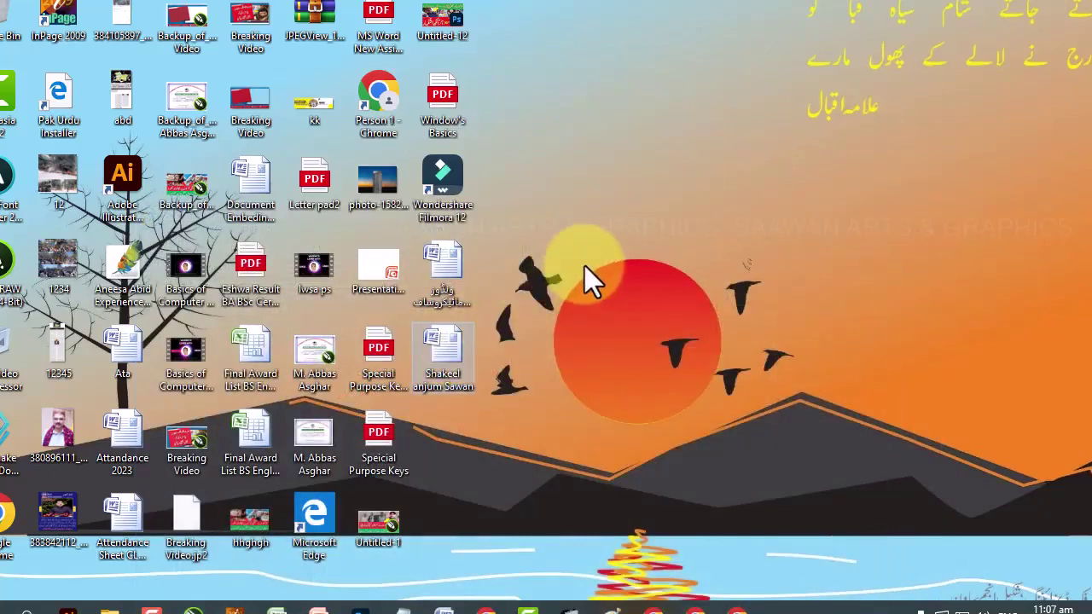
right_click(584, 268)
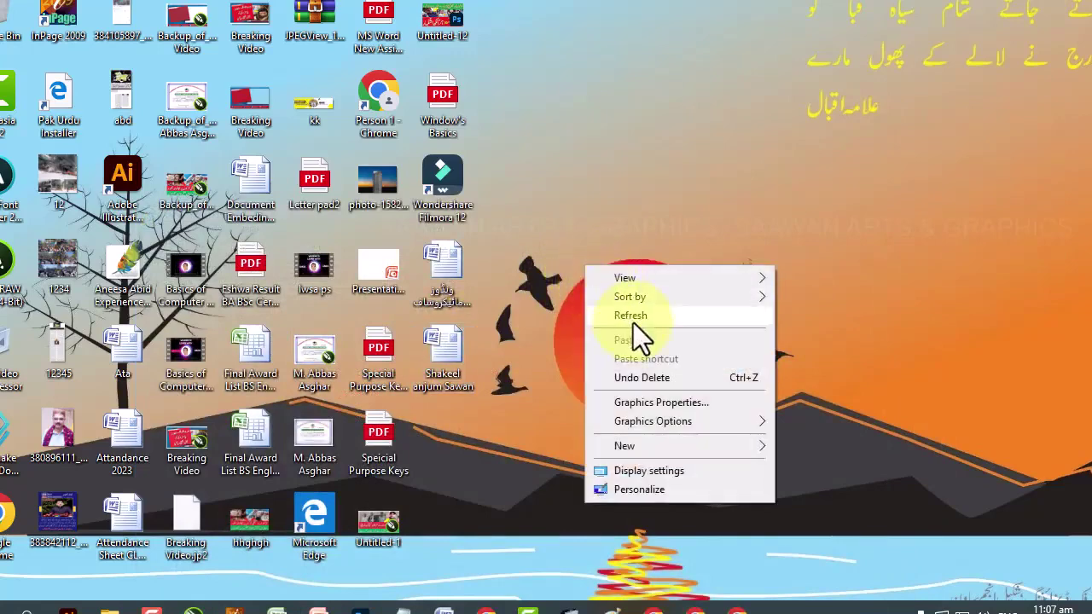
left_click(633, 322)
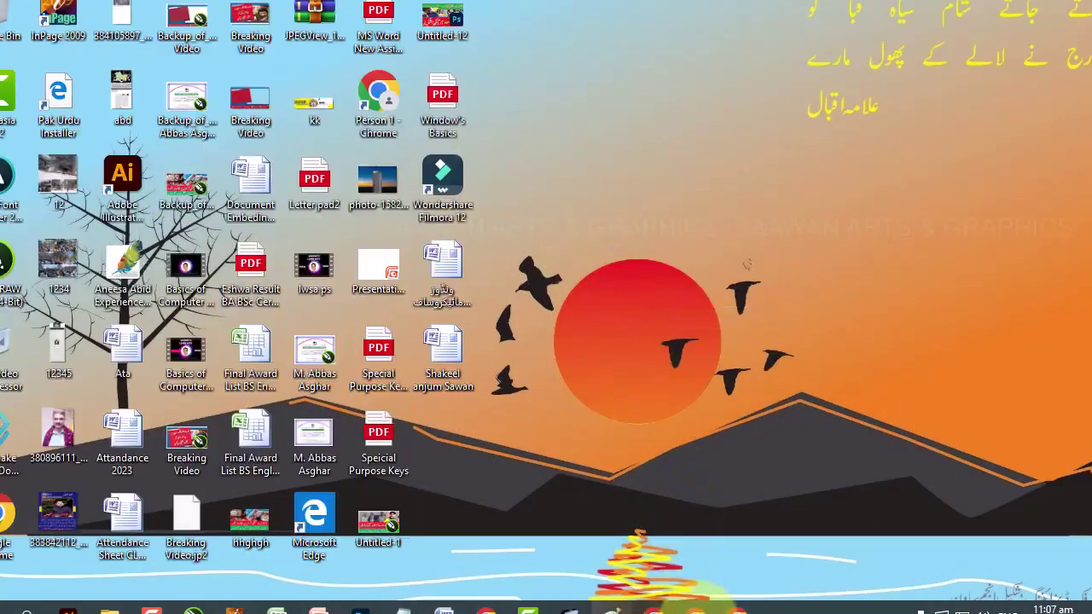
left_click(696, 608)
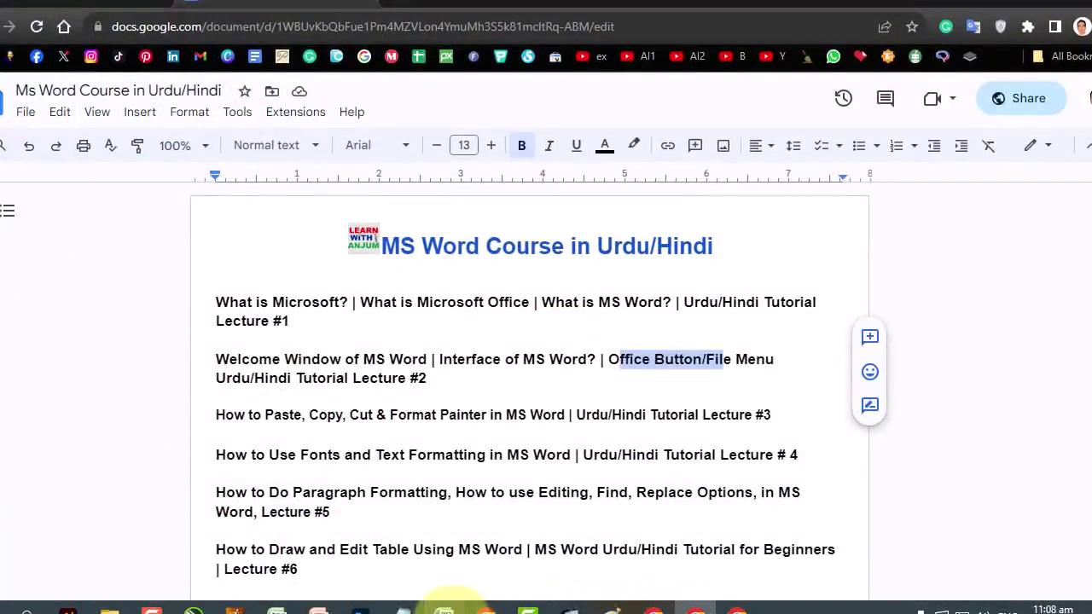
left_click(444, 608)
left_click(9, 10)
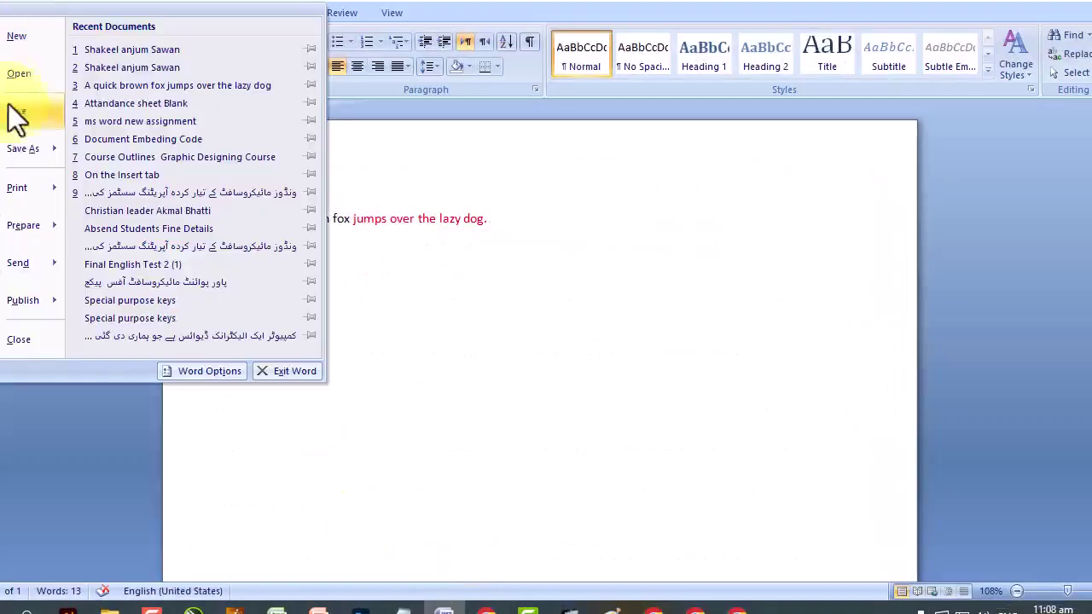
mouse_move(29, 163)
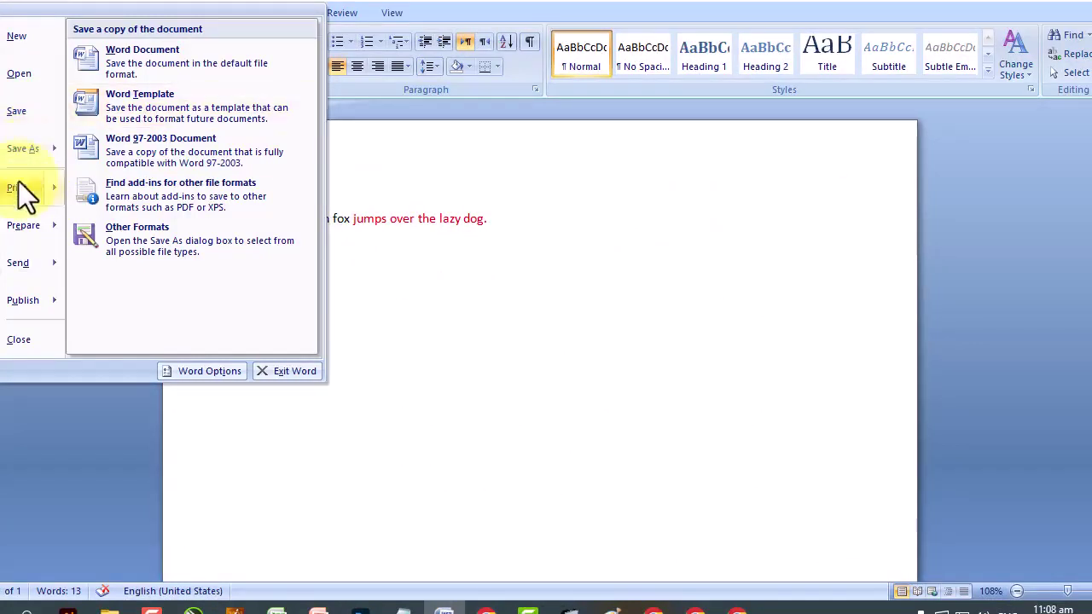
mouse_move(17, 192)
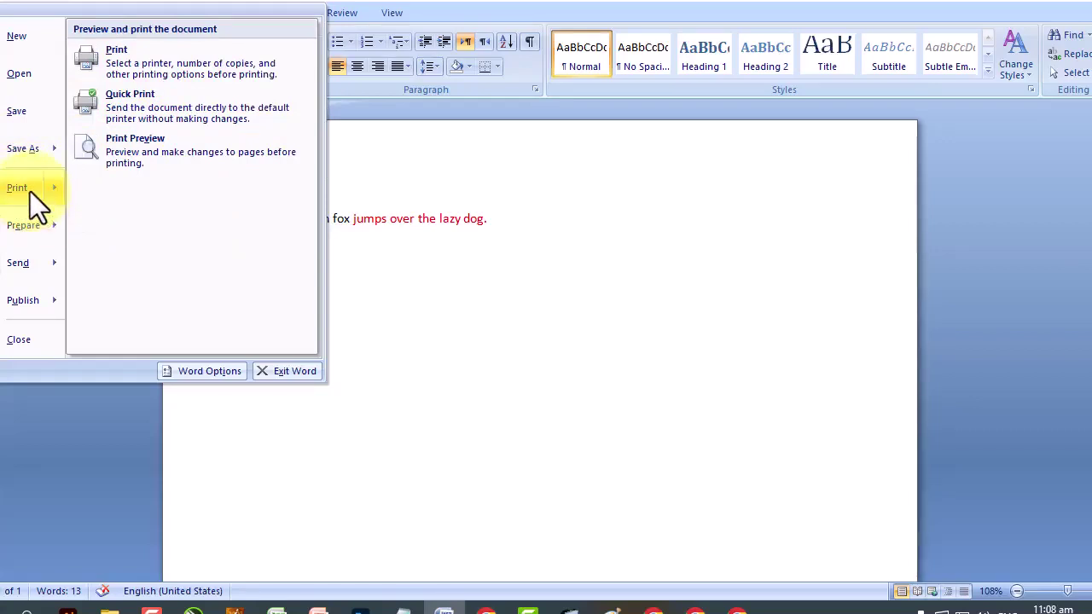
key("Down")
key("Down")
key("Down")
key("Down")
key("Up")
key("Up")
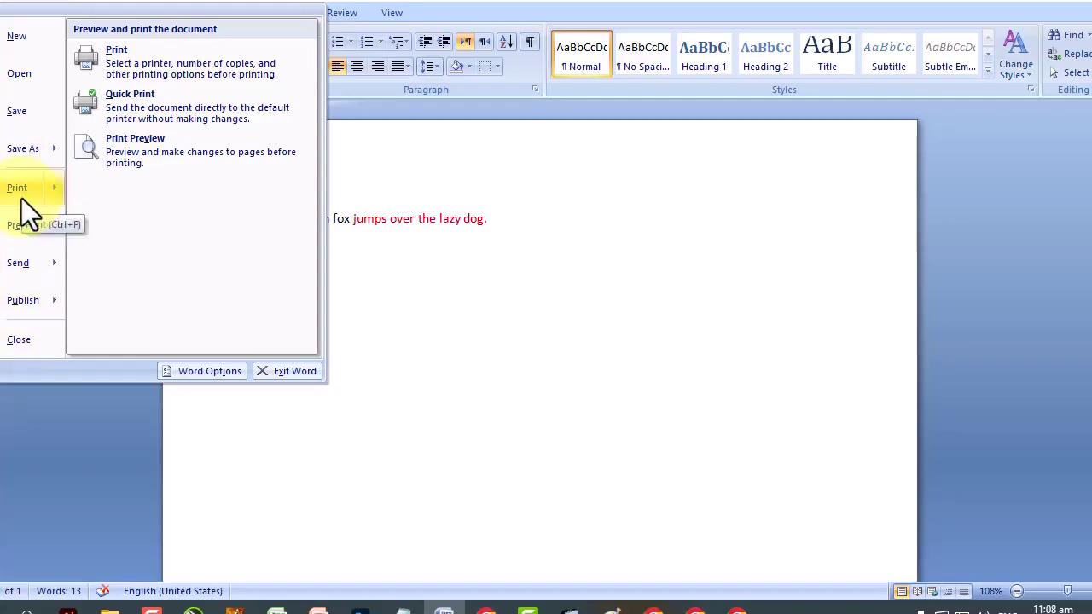
key("Down")
key("Down")
key("Down")
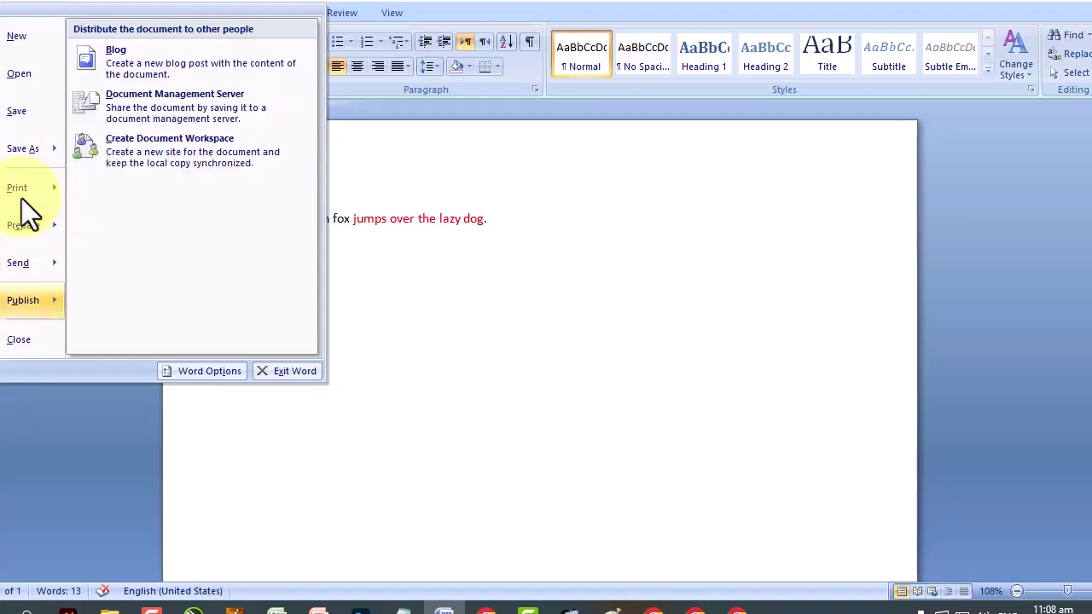
mouse_move(5, 315)
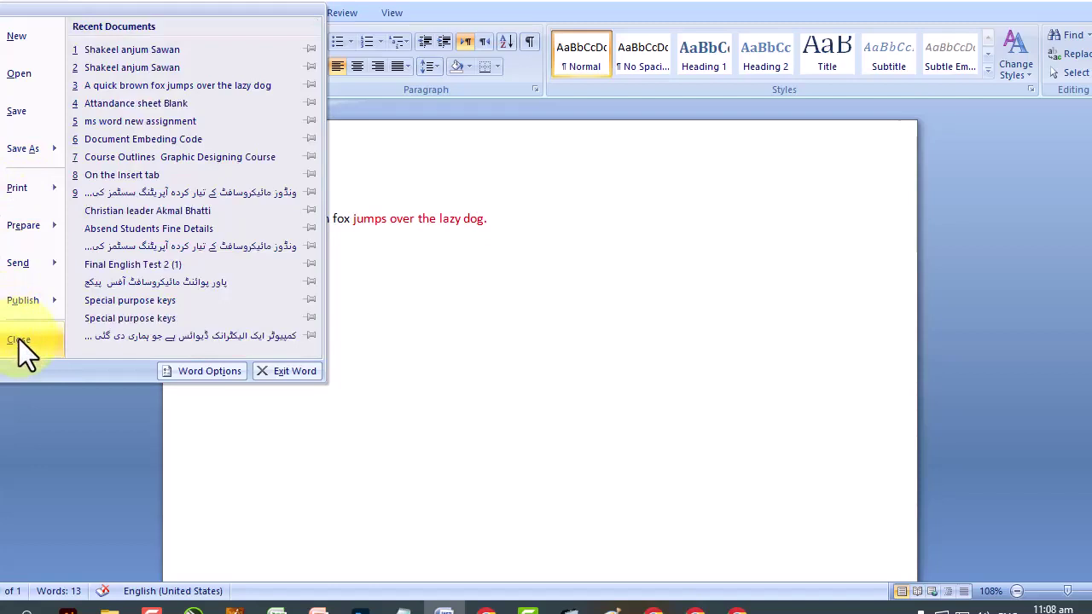
left_click(548, 330)
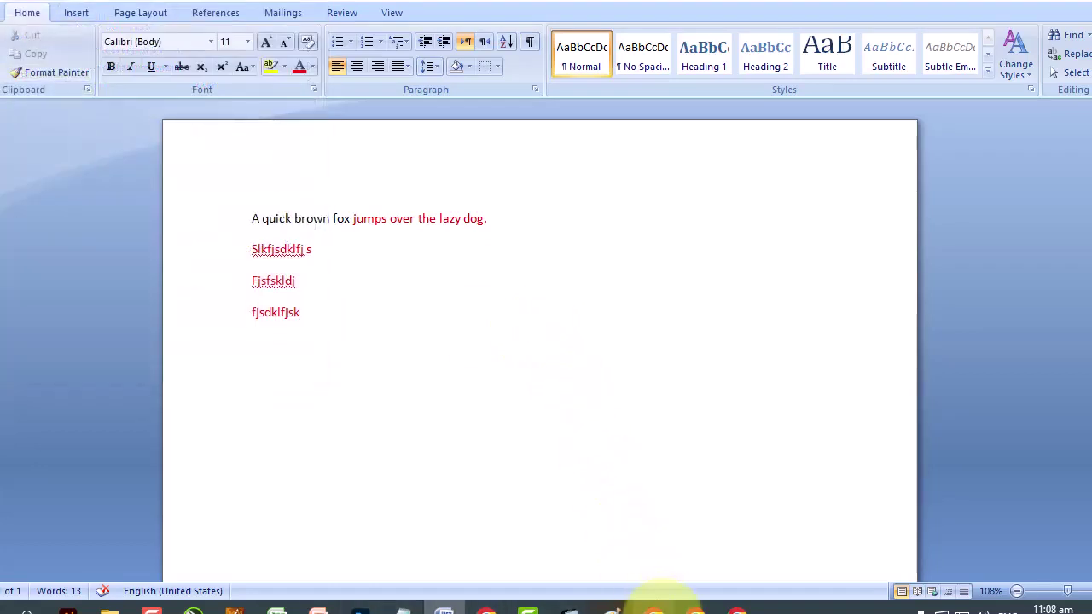
Review the Lecture #2 entry in Google Docs, then return to Word and select the three test lines.
left_click(693, 609)
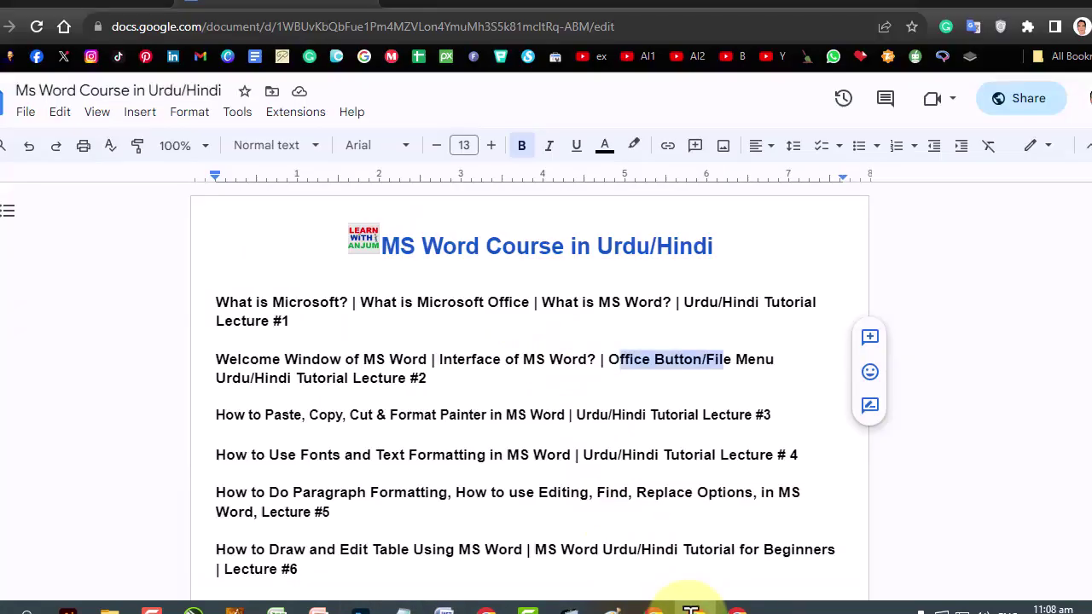
left_click_drag(431, 378, 260, 368)
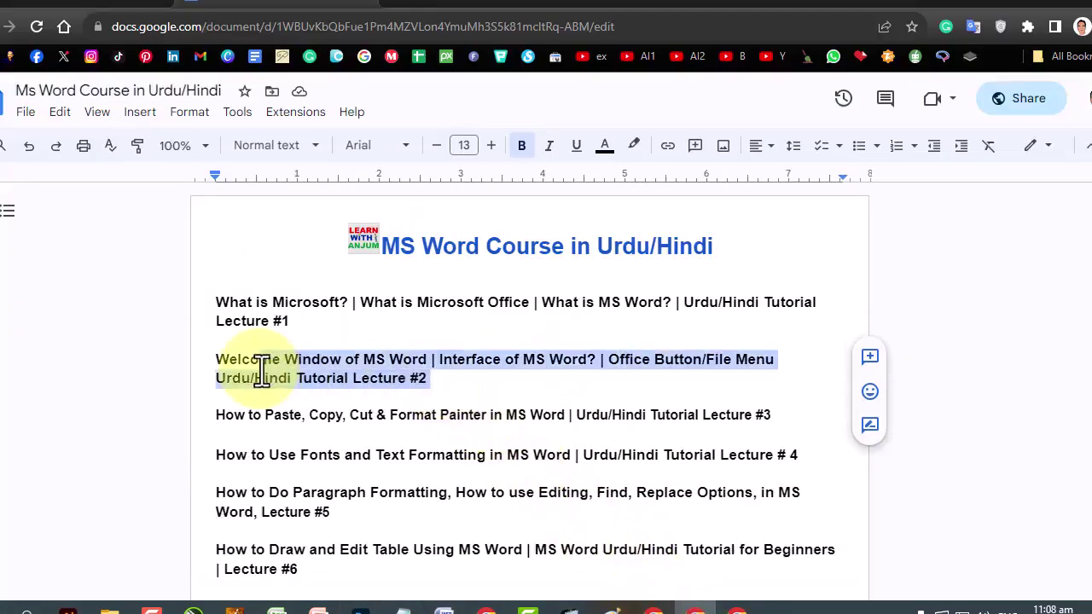
scroll(260, 368, "down", 2)
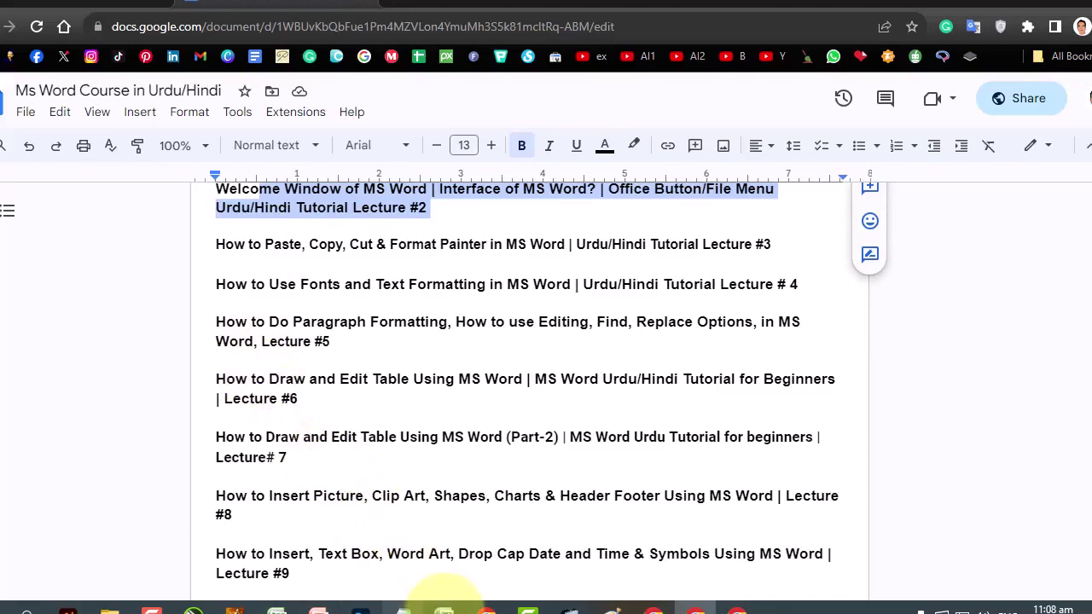
left_click(444, 610)
left_click_drag(351, 329, 261, 260)
Delete the three test lines and reset the fox sentence's font colour to Automatic black.
key("BackSpace")
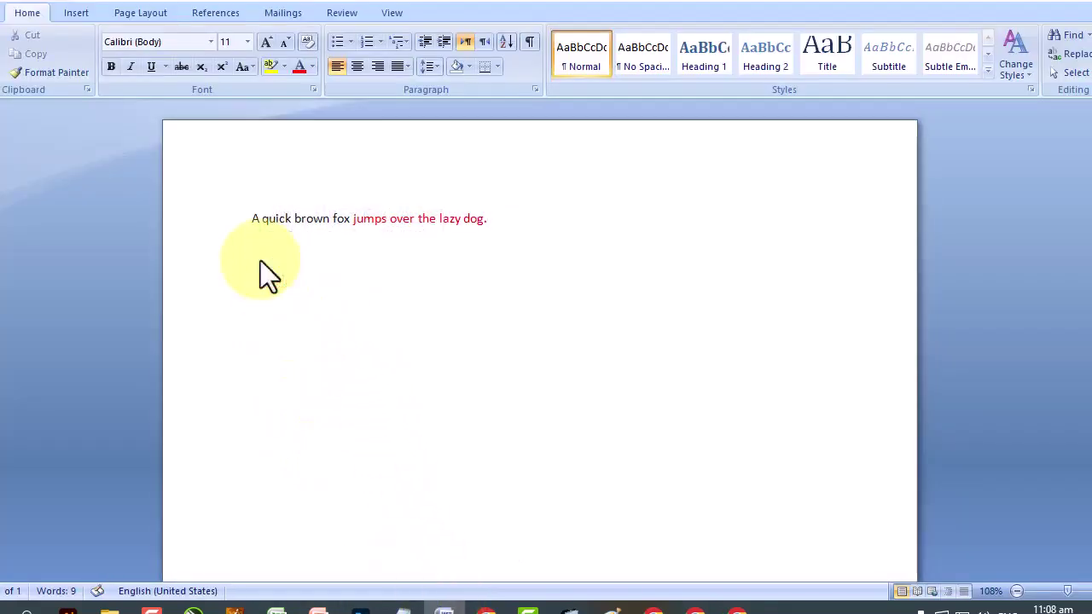
left_click_drag(512, 220, 251, 220)
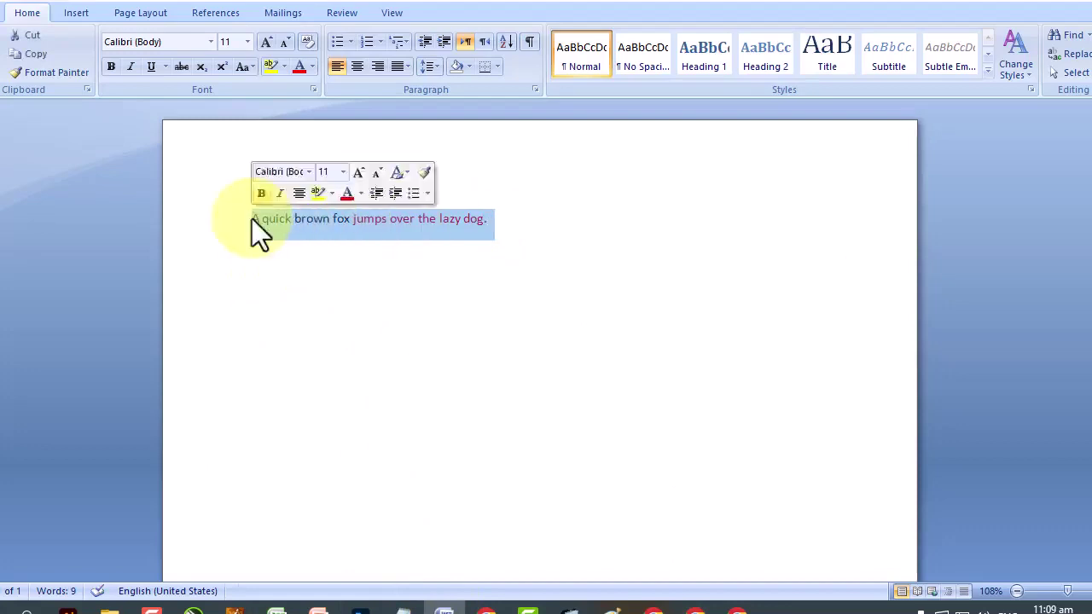
left_click(312, 61)
left_click(340, 87)
left_click(341, 280)
Start a new line after the fox sentence and type =rand().
left_click(529, 229)
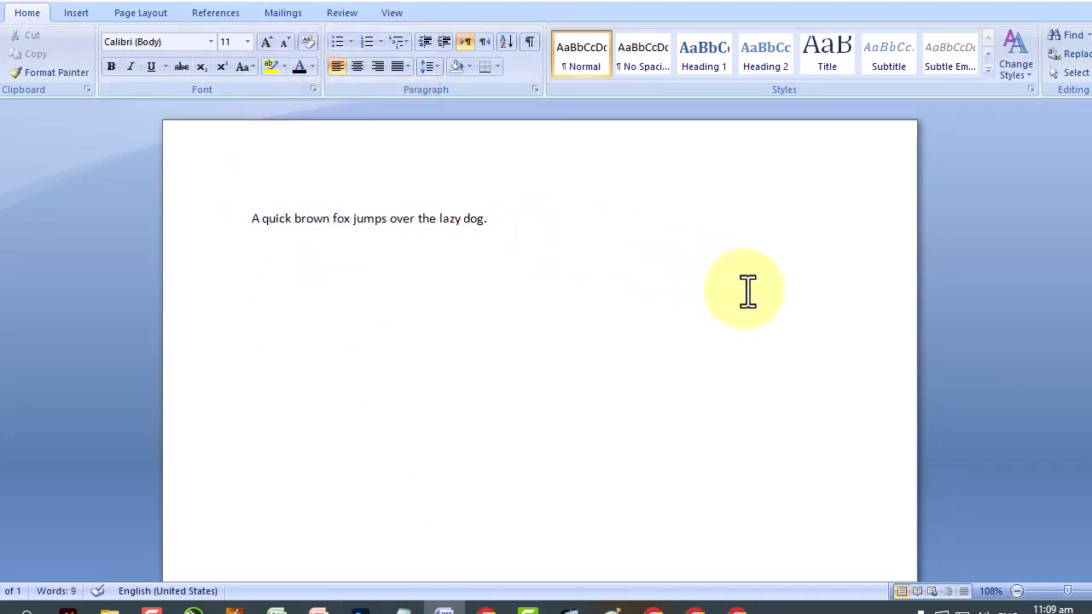
key("Return")
type("=rand()")
Generate three =rand() sample paragraphs, then select the fox sentence on the first line.
key("Return")
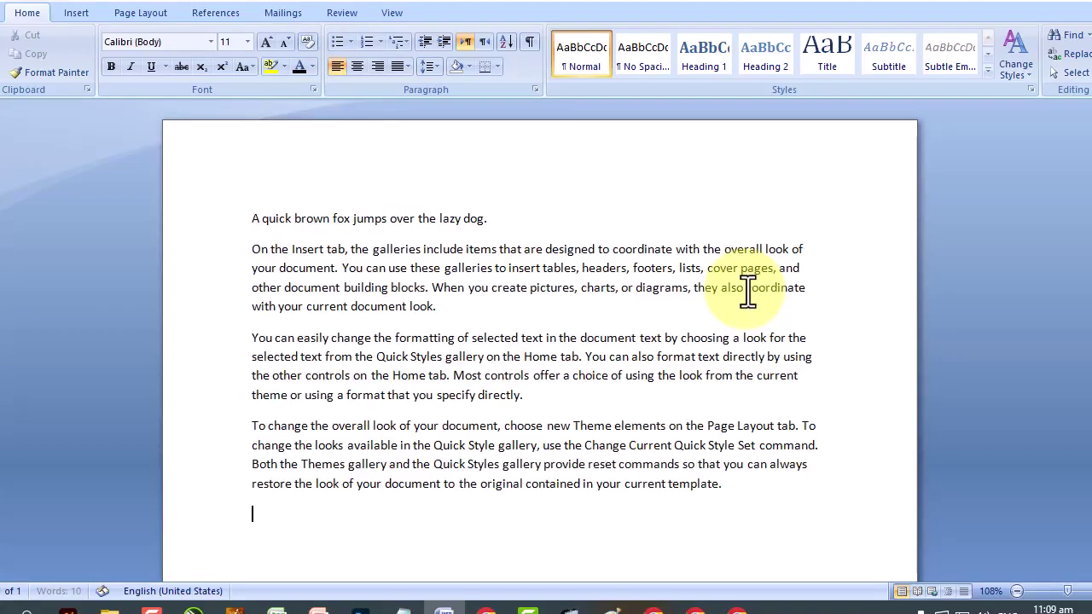
left_click_drag(251, 250, 754, 512)
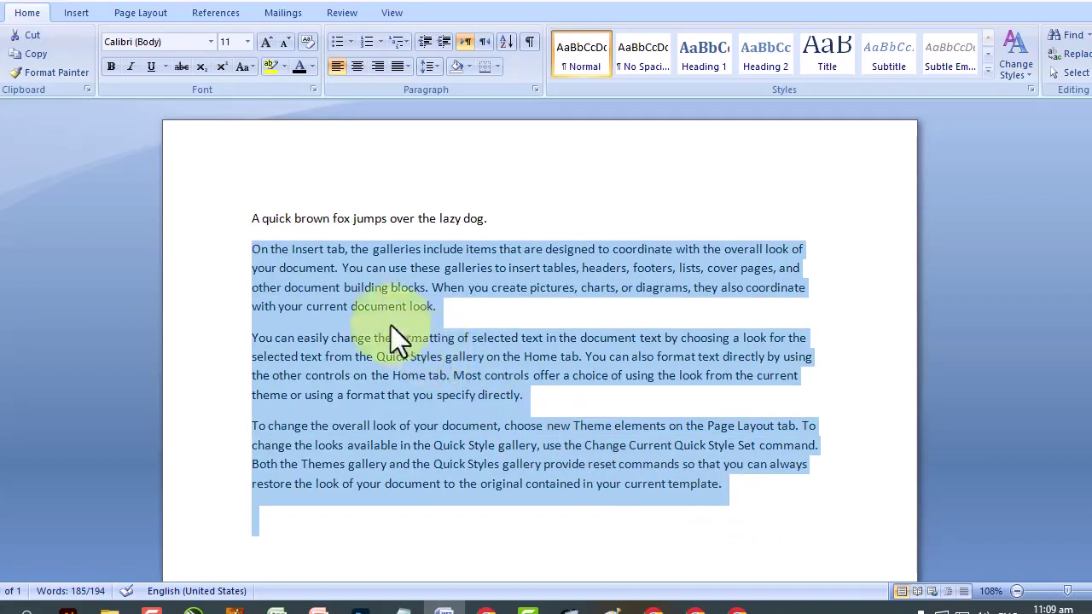
left_click_drag(254, 220, 492, 215)
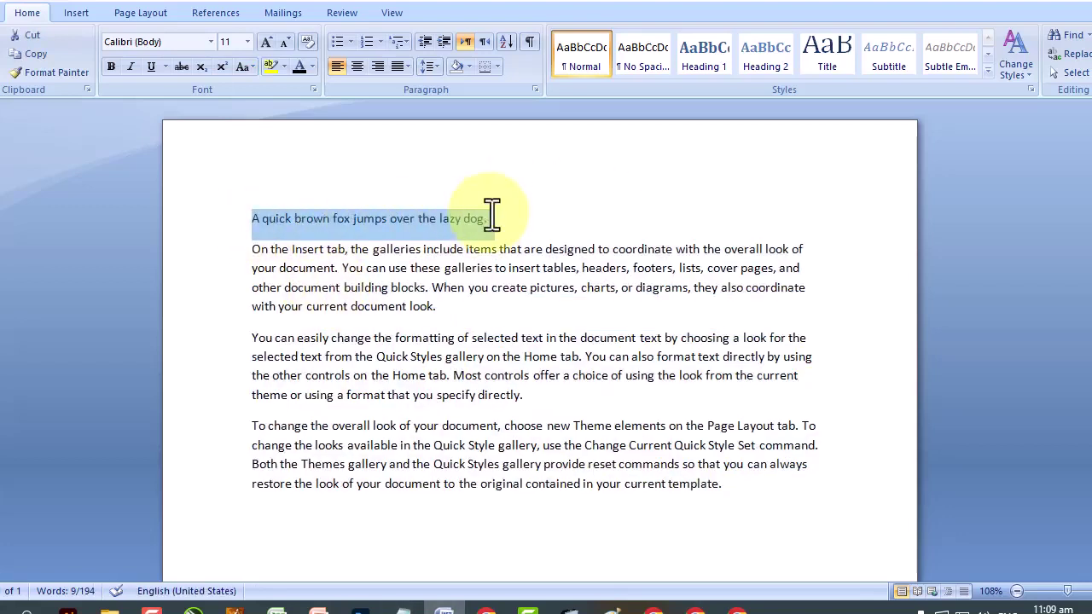
Copy the fox sentence and paste it after 'look.', 'directly.' and 'template.' at each paragraph's end.
right_click(334, 221)
left_click(396, 253)
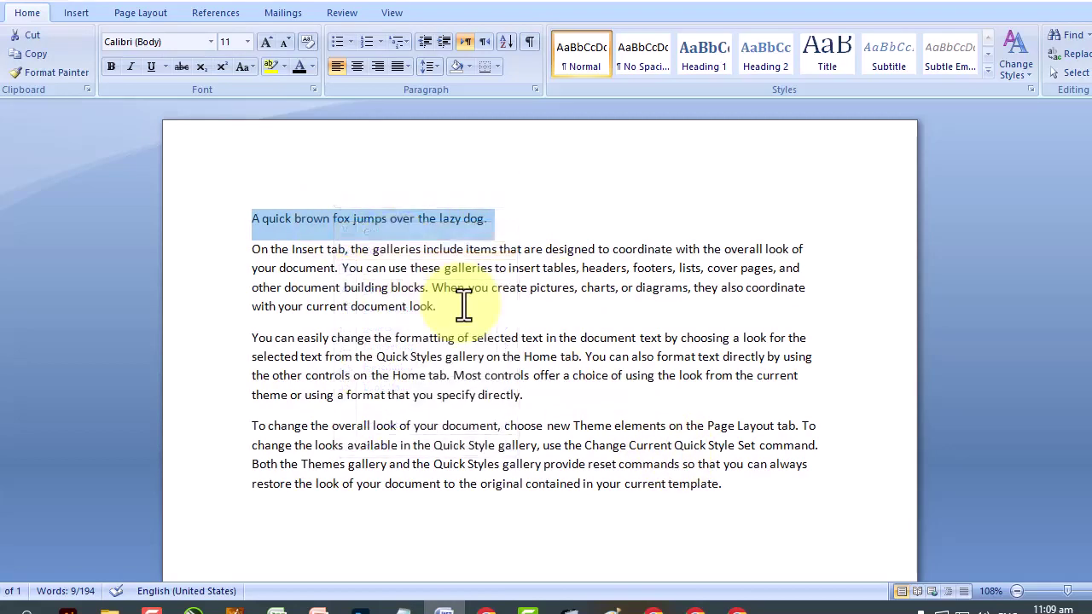
left_click(461, 310)
right_click(461, 310)
left_click(523, 358)
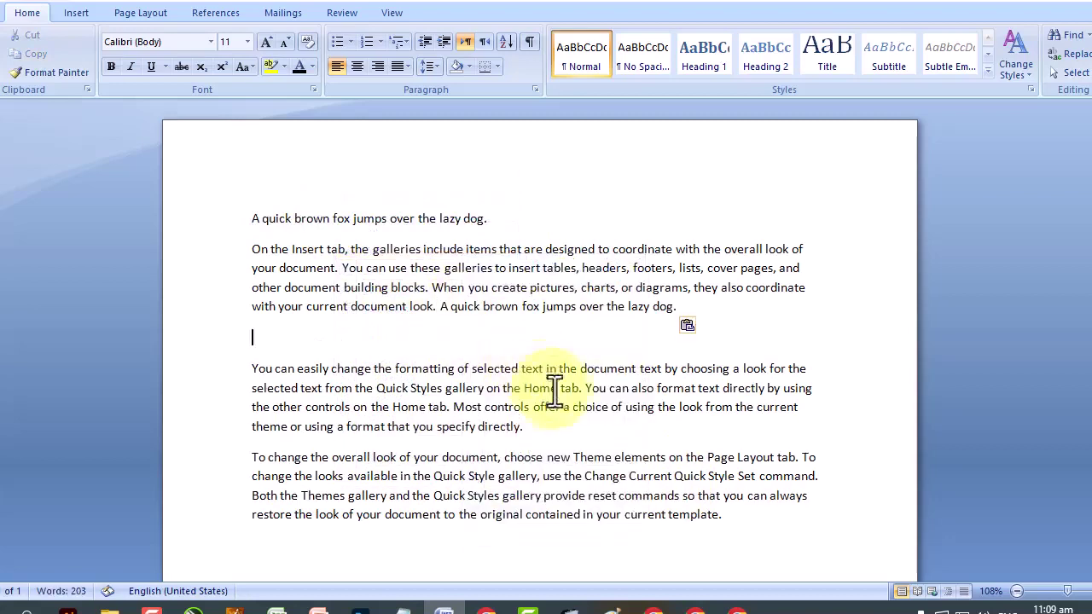
left_click(524, 427)
right_click(583, 425)
left_click(632, 243)
left_click(739, 546)
right_click(743, 550)
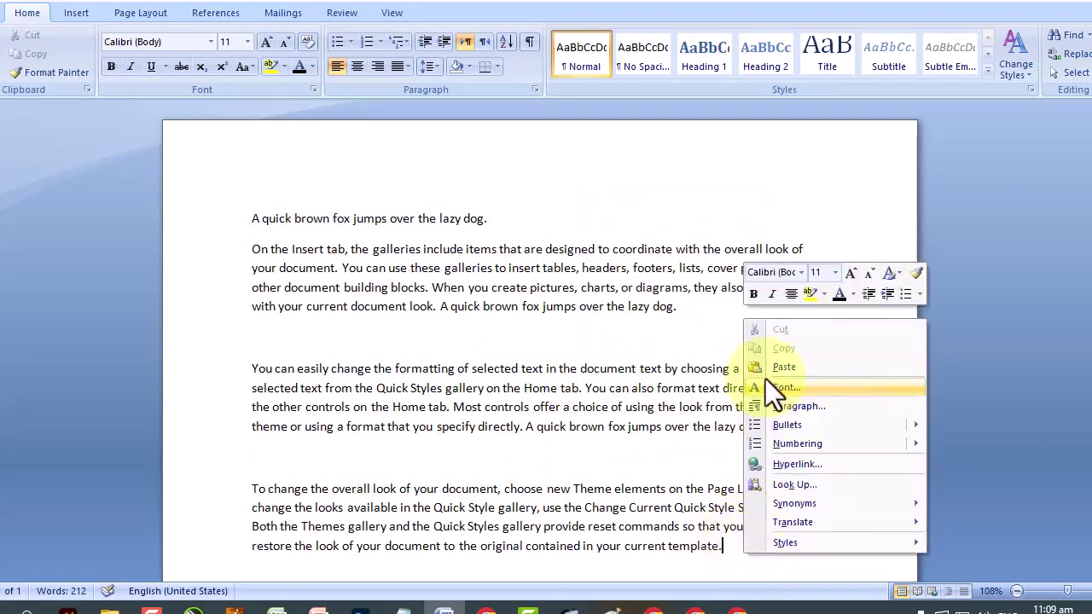
left_click(776, 367)
scroll(769, 376, "up", 1)
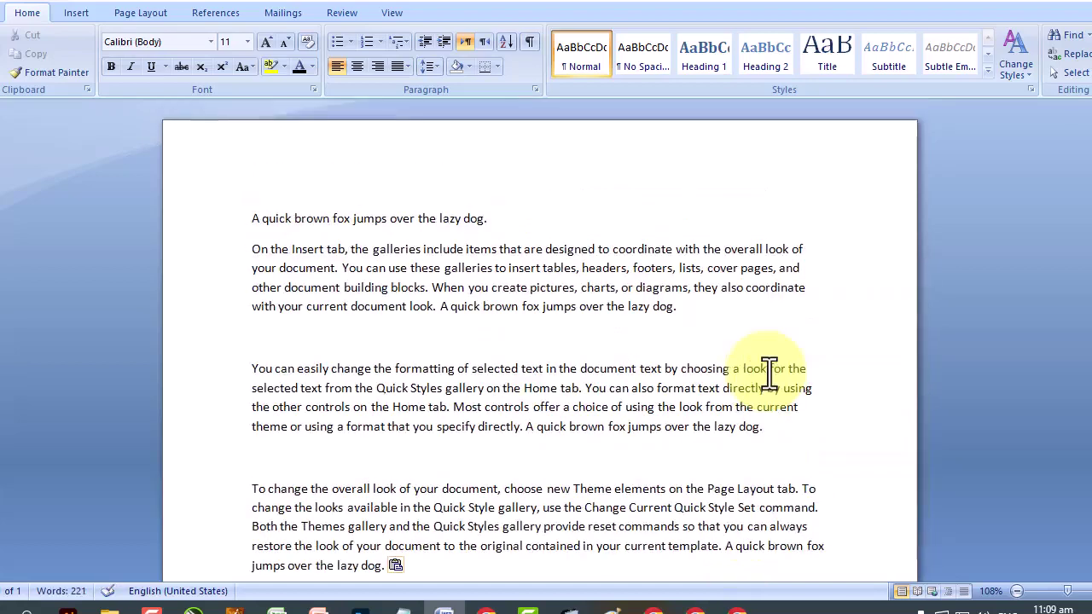
Try selecting parts of the first fox line and dismiss the AutoCorrect capitalization options.
left_click(249, 220)
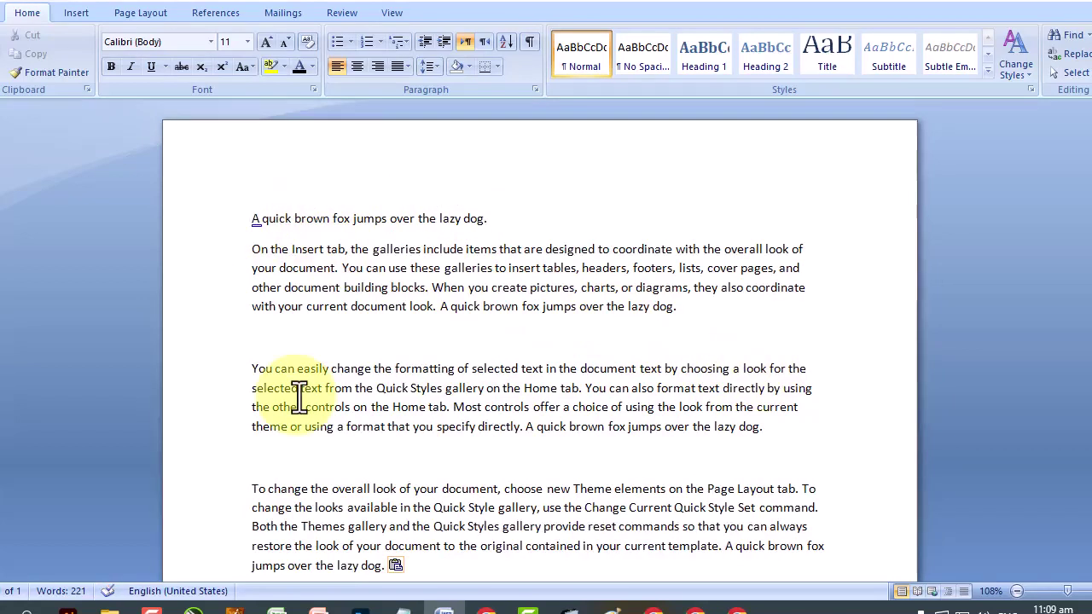
triple_click(248, 222)
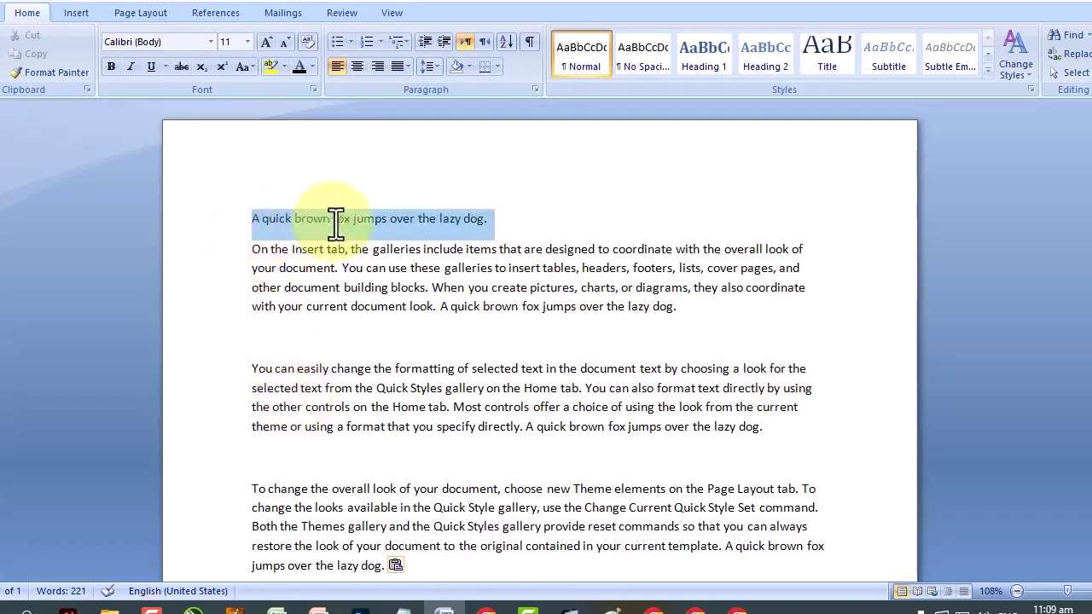
left_click(355, 339)
left_click_drag(251, 224, 491, 224)
left_click(419, 327)
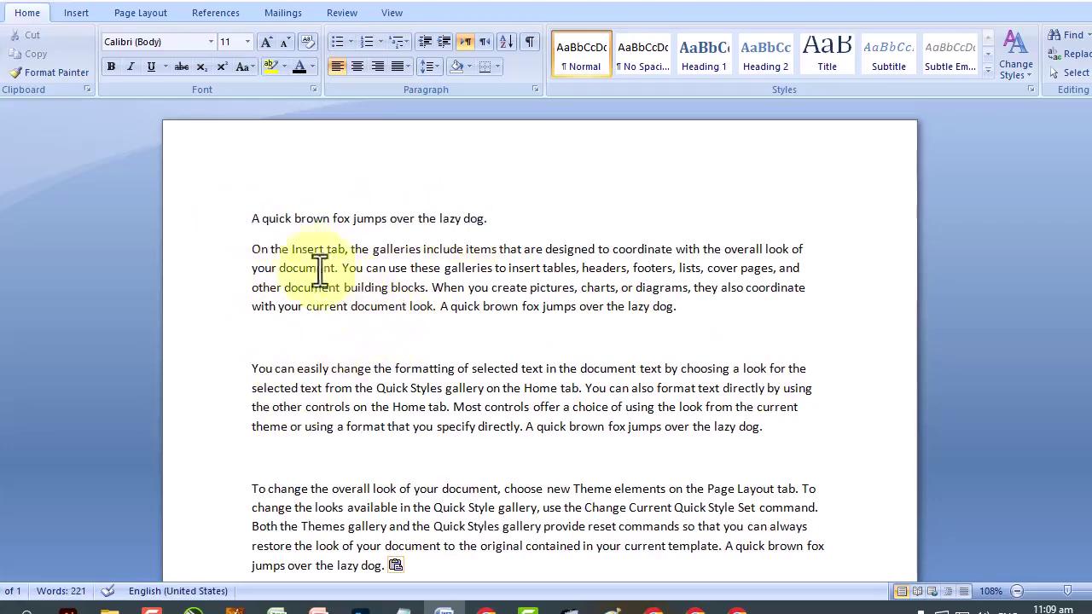
left_click_drag(251, 219, 259, 220)
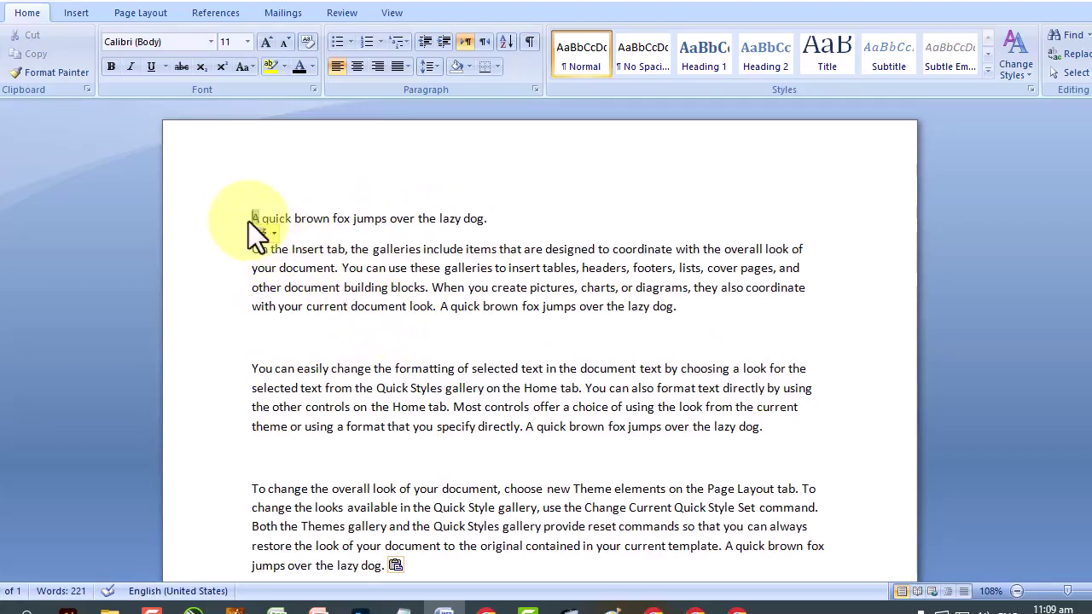
left_click(250, 221)
left_click(249, 220)
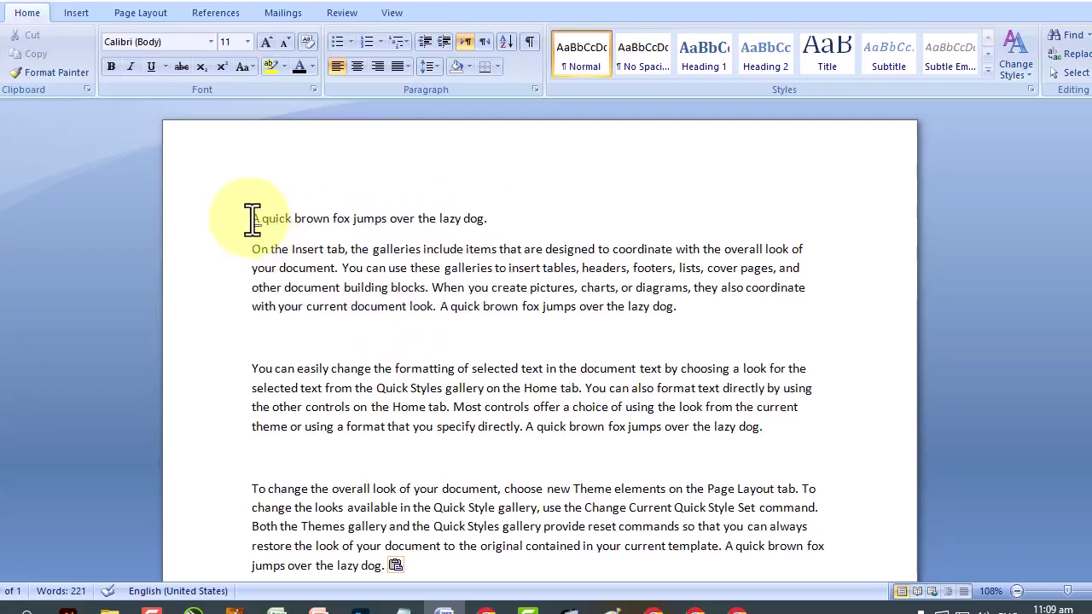
triple_click(317, 220)
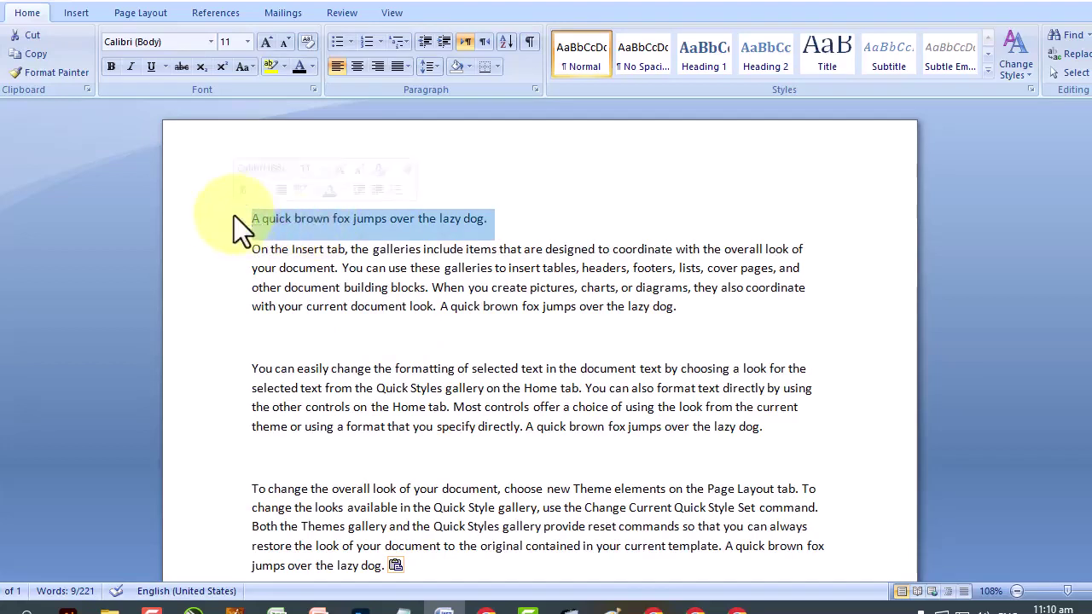
Select several lines from the left margin, finally selecting the whole first fox sentence.
left_click(235, 255)
left_click(235, 269)
left_click(235, 280)
left_click(235, 309)
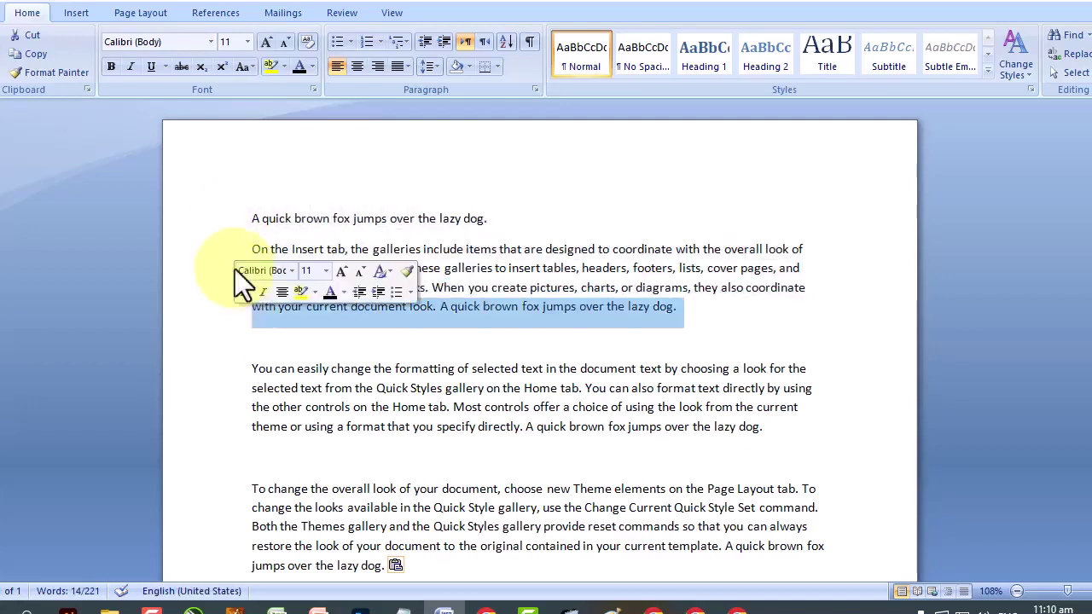
left_click(203, 250)
left_click(187, 218)
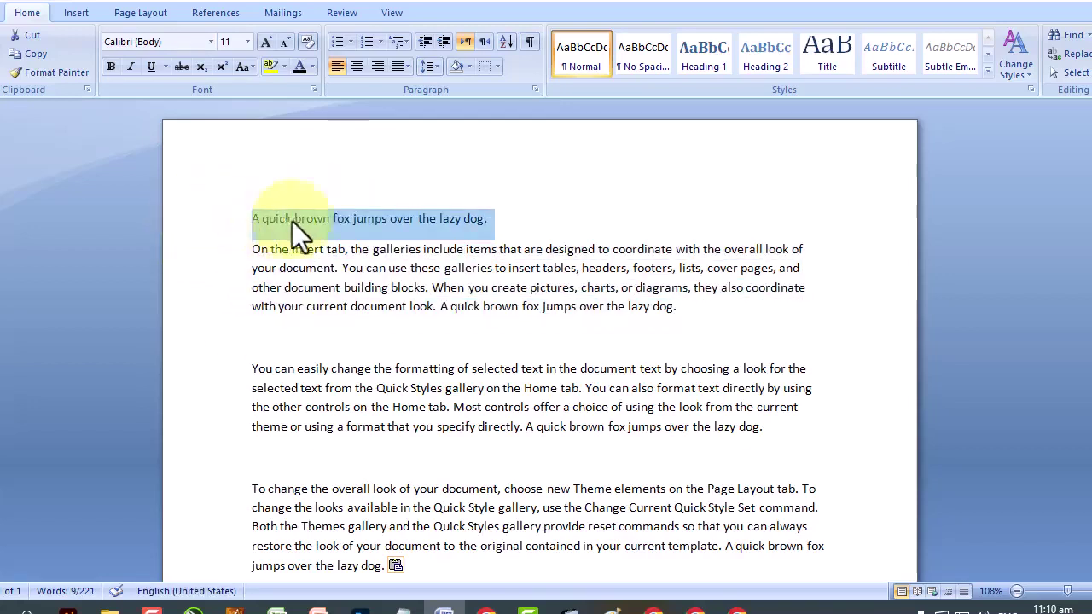
left_click(304, 218)
left_click(220, 219)
left_click(248, 218)
left_click_drag(248, 218, 494, 223)
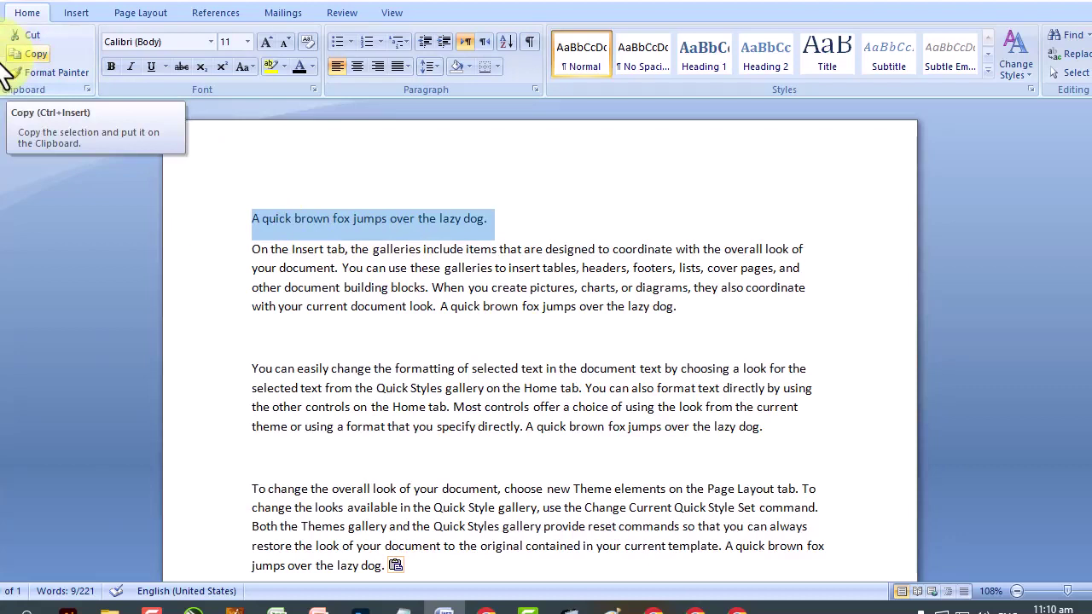
Copy the selected fox sentence and reselect it on the first line.
right_click(352, 219)
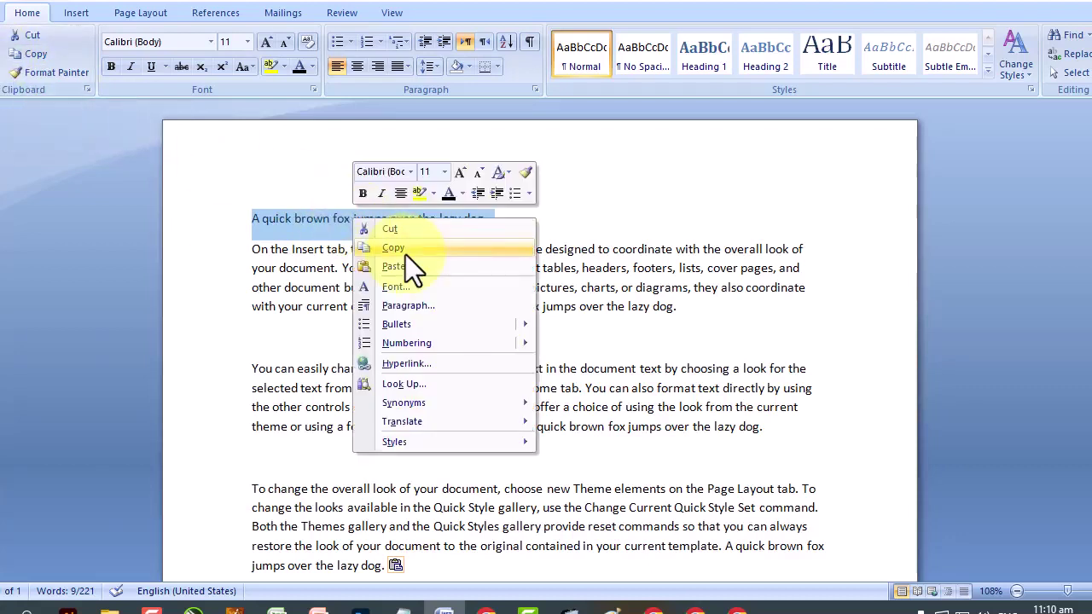
left_click(7, 5)
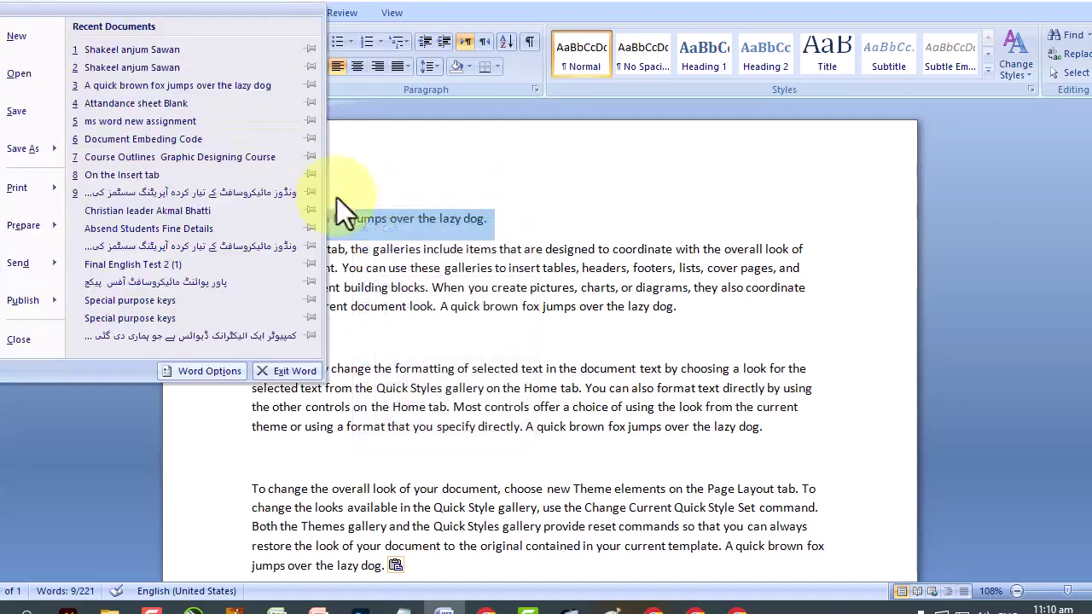
left_click(374, 216)
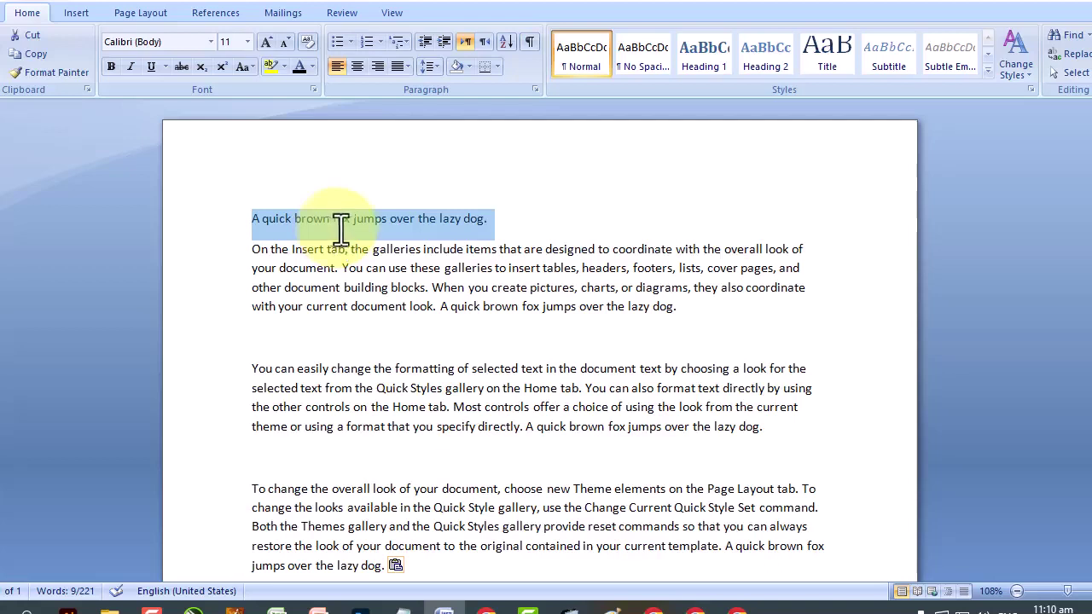
scroll(342, 226, "down", 2)
left_click(438, 221)
left_click_drag(437, 222, 695, 219)
Paste another fox sentence at the ends of paragraph two, paragraph three and the last paragraph.
left_click(711, 221)
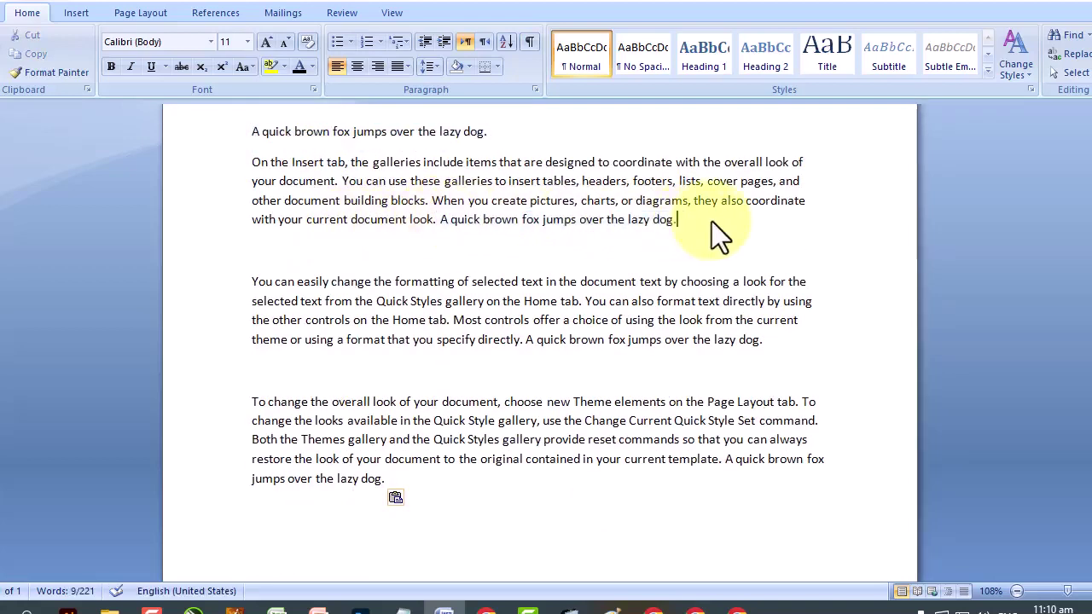
right_click(699, 220)
left_click(748, 268)
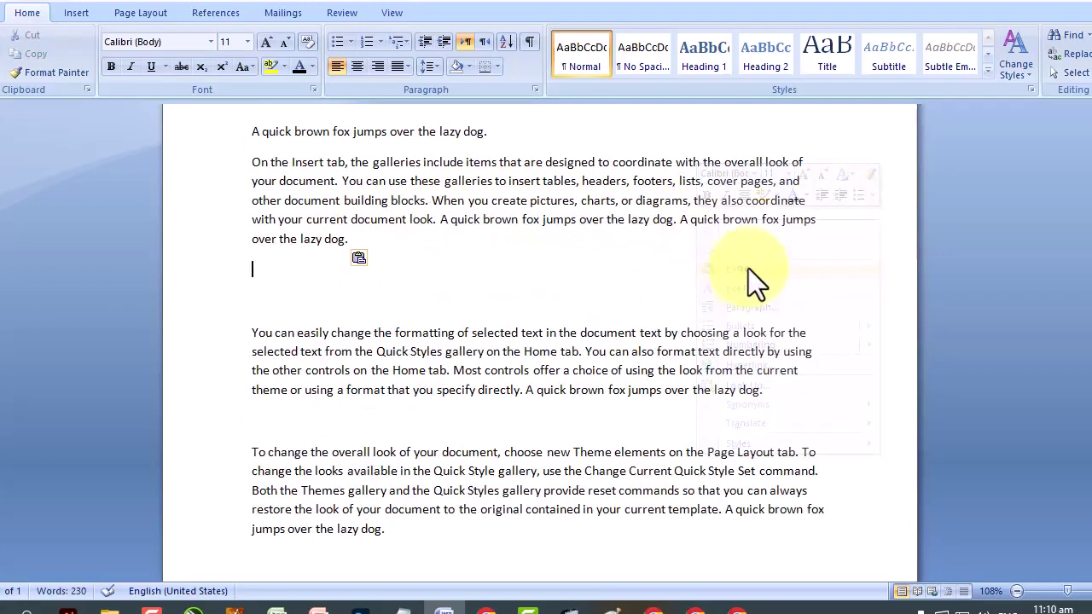
left_click(778, 390)
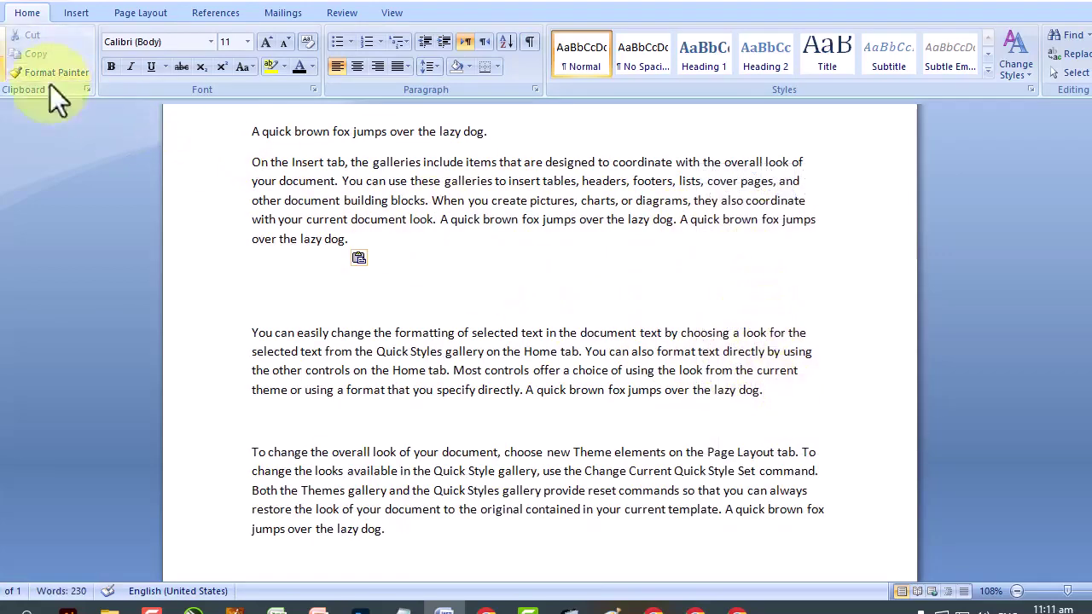
left_click(10, 59)
scroll(351, 392, "down", 2)
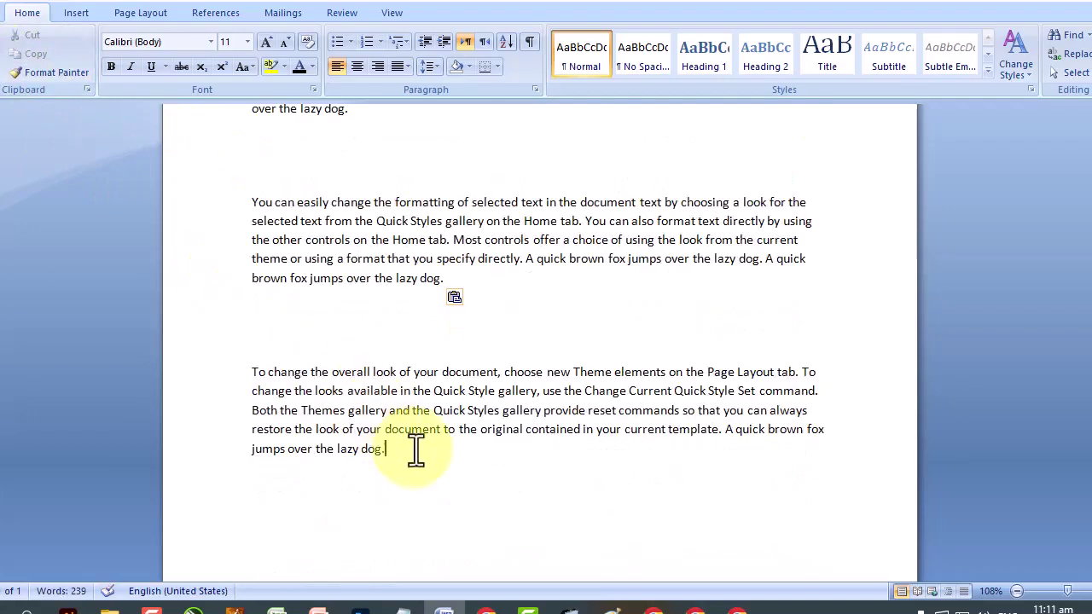
left_click(549, 466)
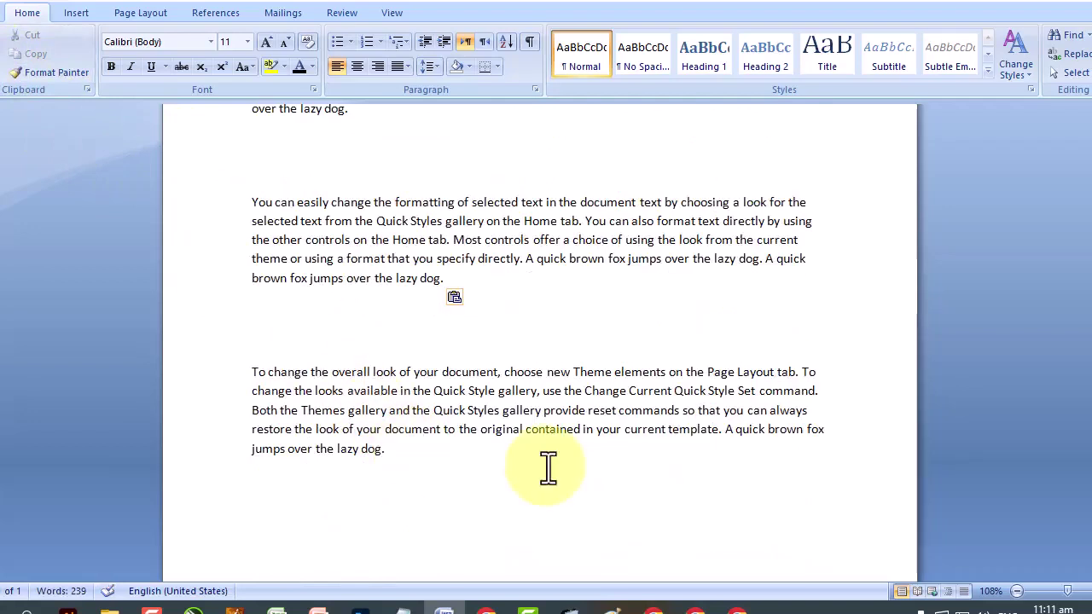
right_click(436, 451)
left_click(473, 263)
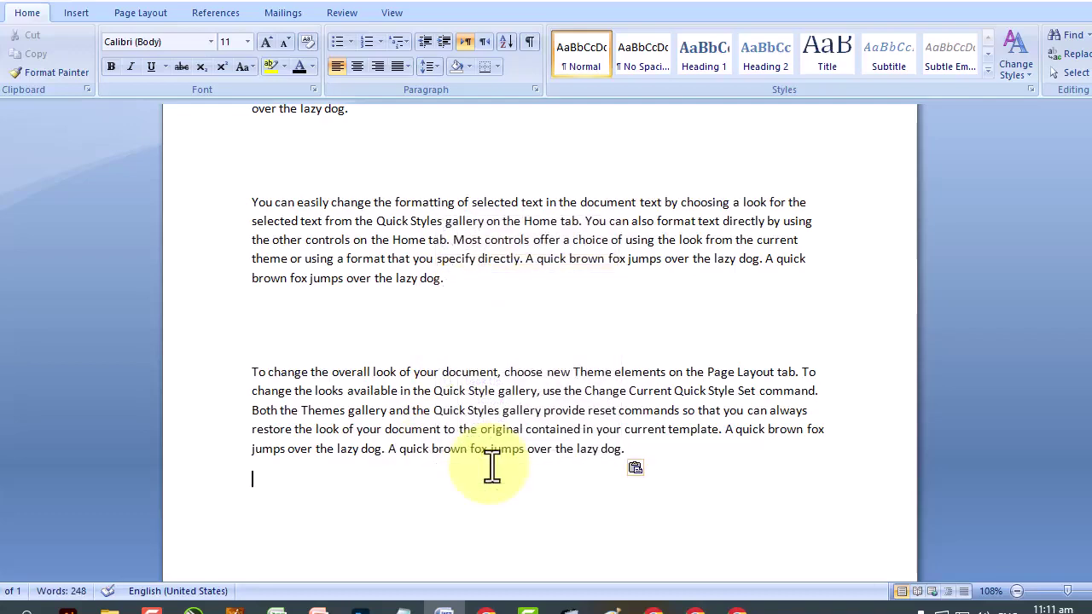
Scroll back to the top and select the first fox line.
scroll(493, 466, "up", 3)
scroll(493, 465, "up", 2)
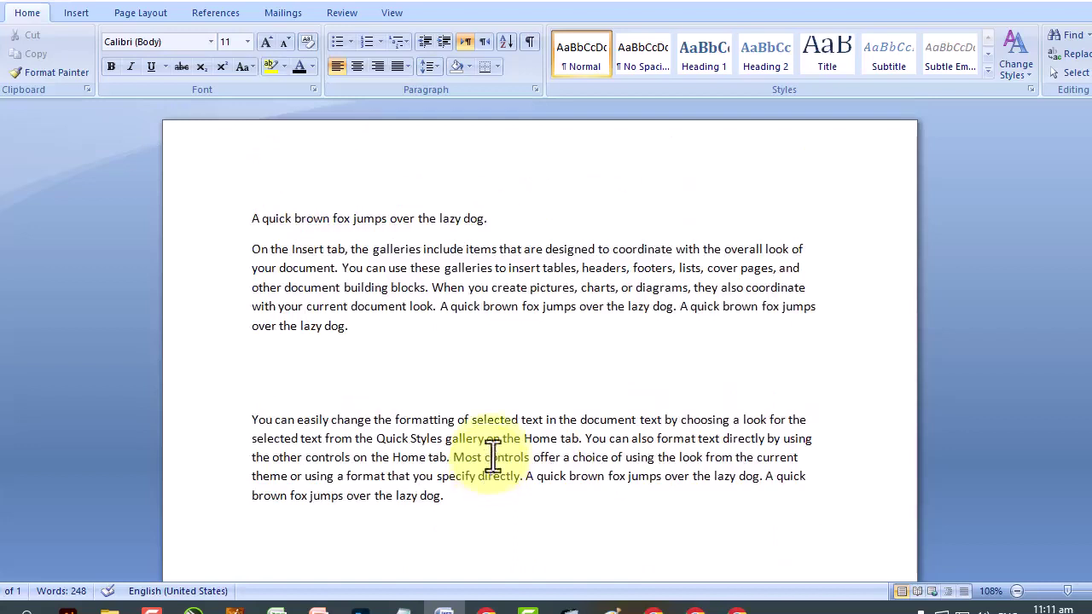
left_click_drag(515, 220, 236, 228)
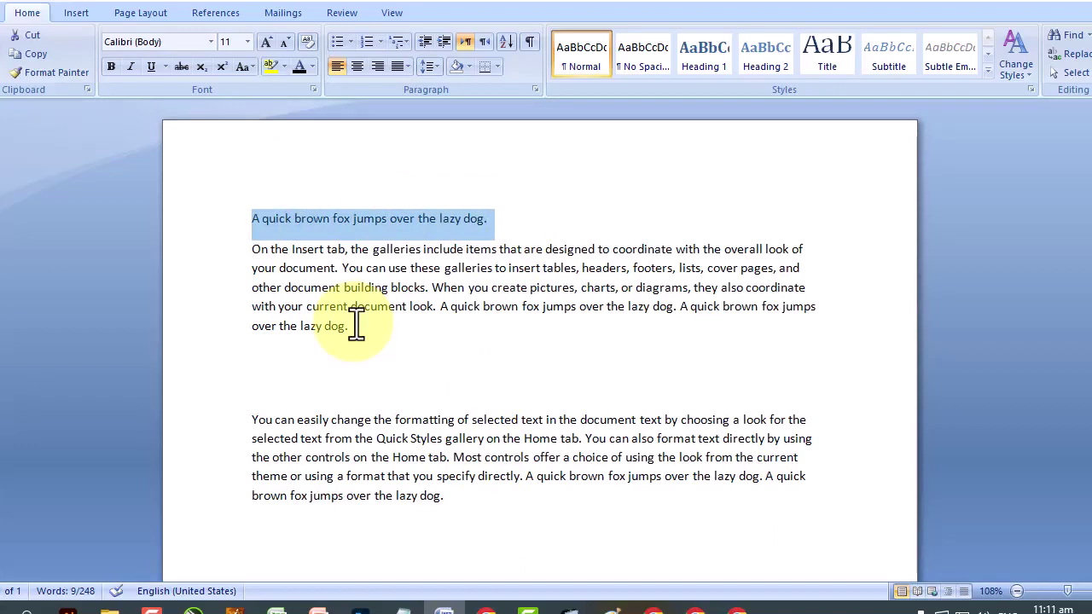
Cut the standalone top fox line and paste it at the end of all three paragraphs.
right_click(335, 227)
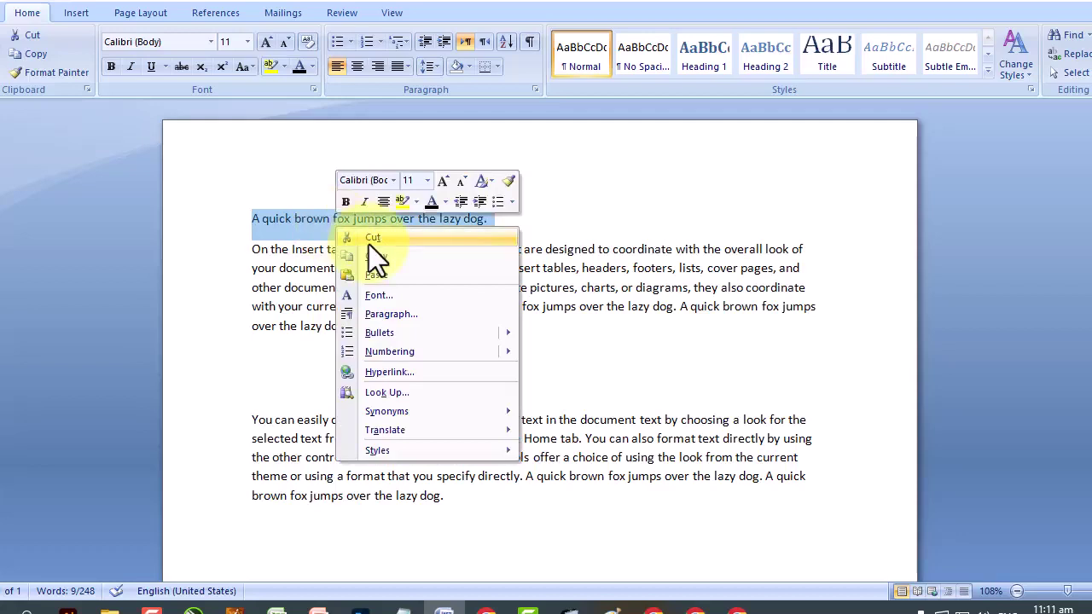
left_click(428, 237)
right_click(415, 306)
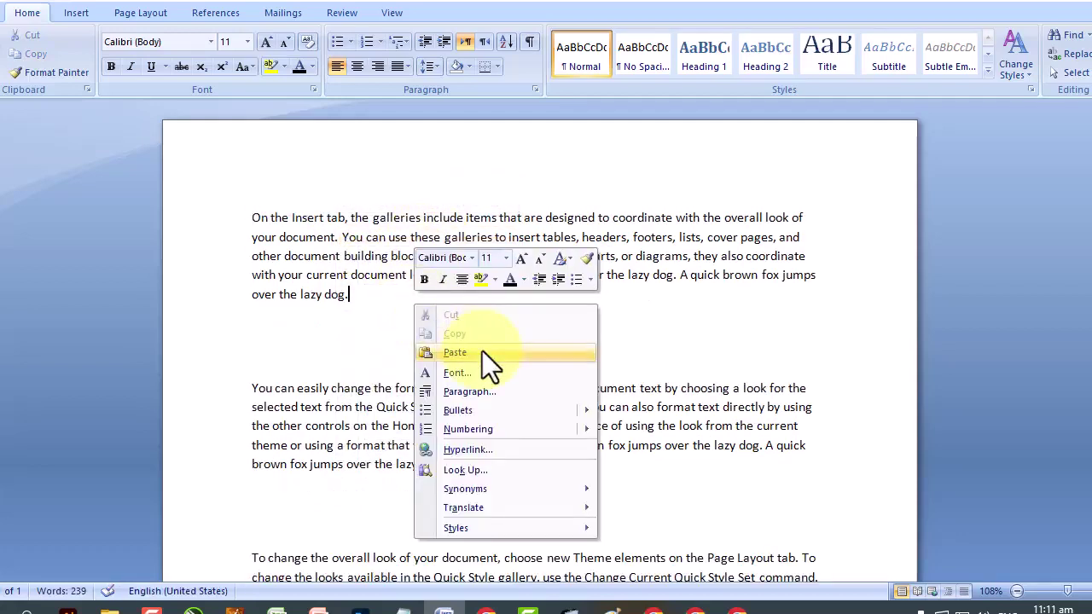
left_click(484, 356)
right_click(538, 504)
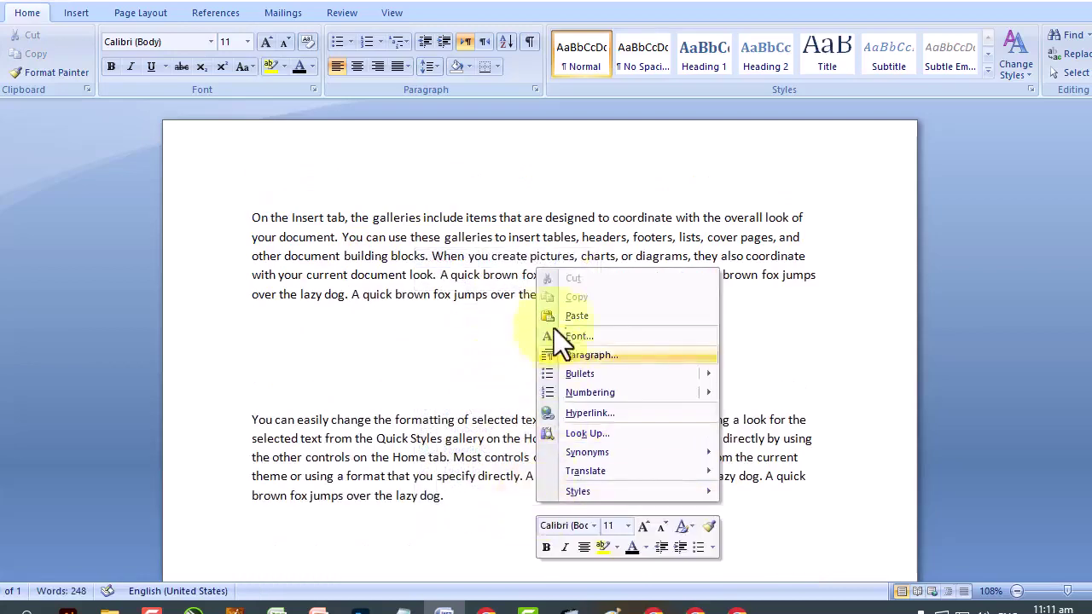
left_click(555, 320)
scroll(590, 383, "down", 3)
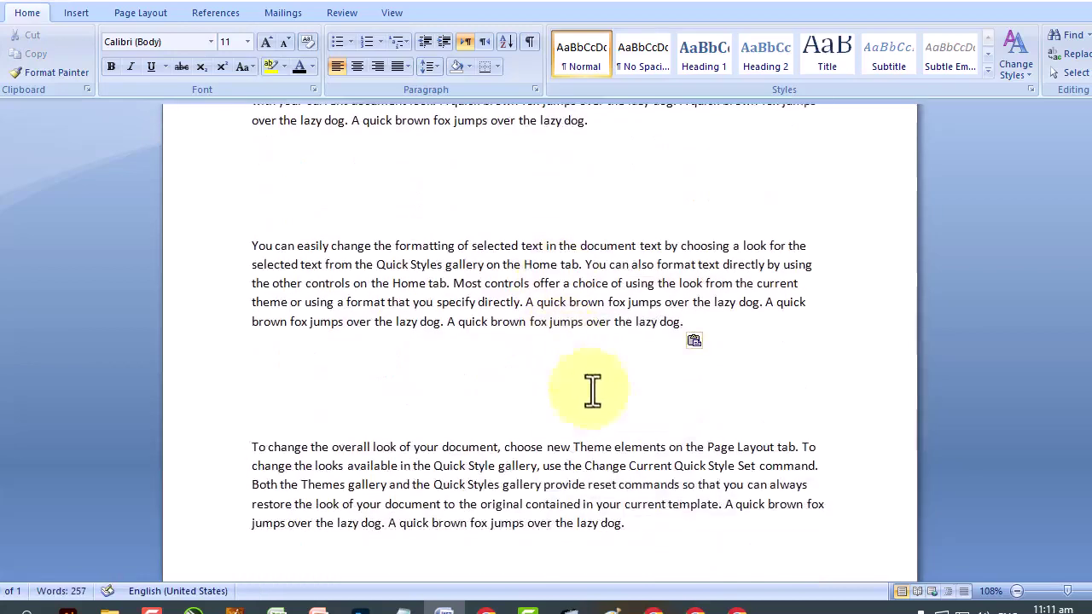
right_click(667, 527)
left_click(709, 349)
scroll(374, 363, "up", 3)
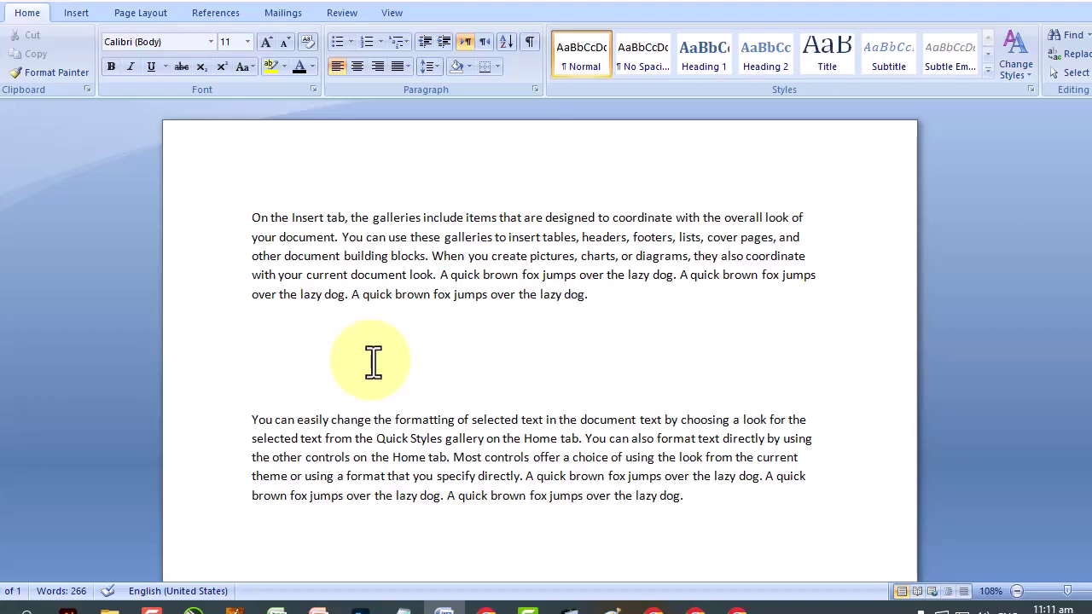
Colour the opening paragraph's first line a darker magenta from the full colour picker.
left_click_drag(252, 217, 803, 217)
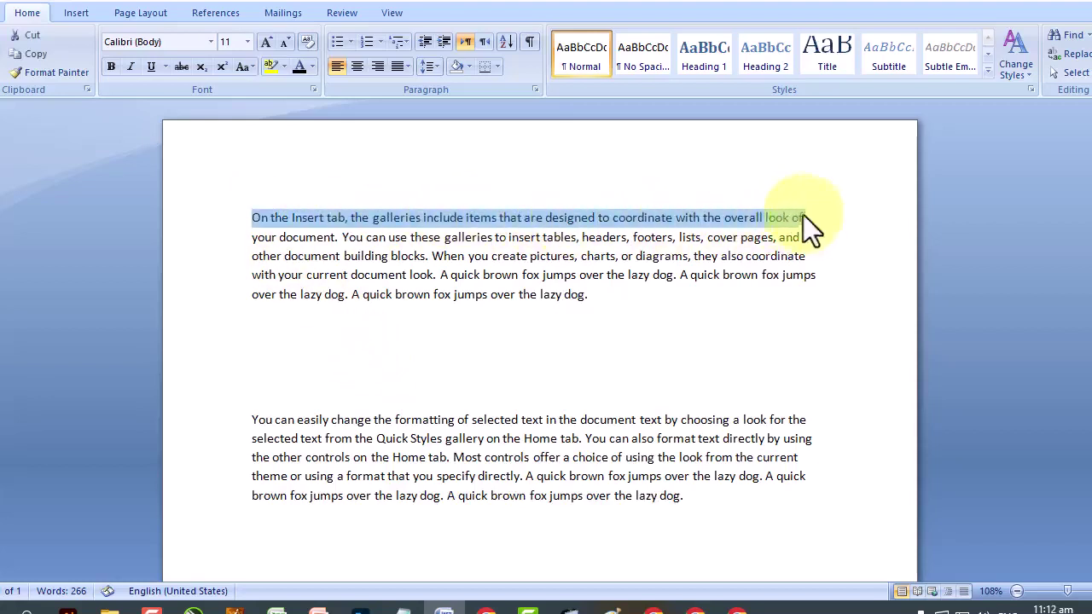
left_click(314, 68)
left_click(320, 232)
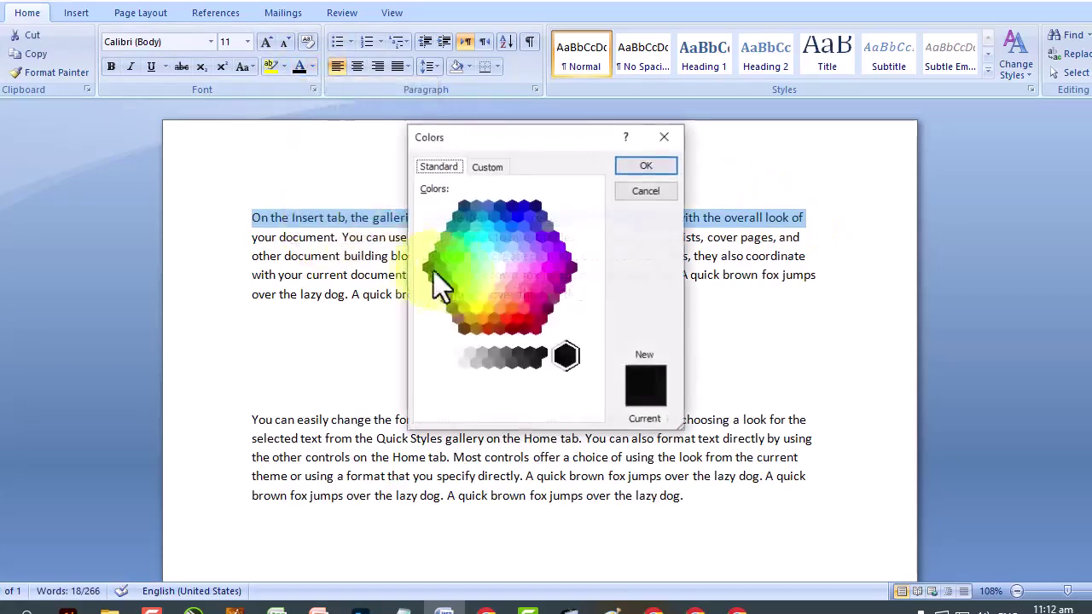
left_click(530, 277)
left_click(539, 256)
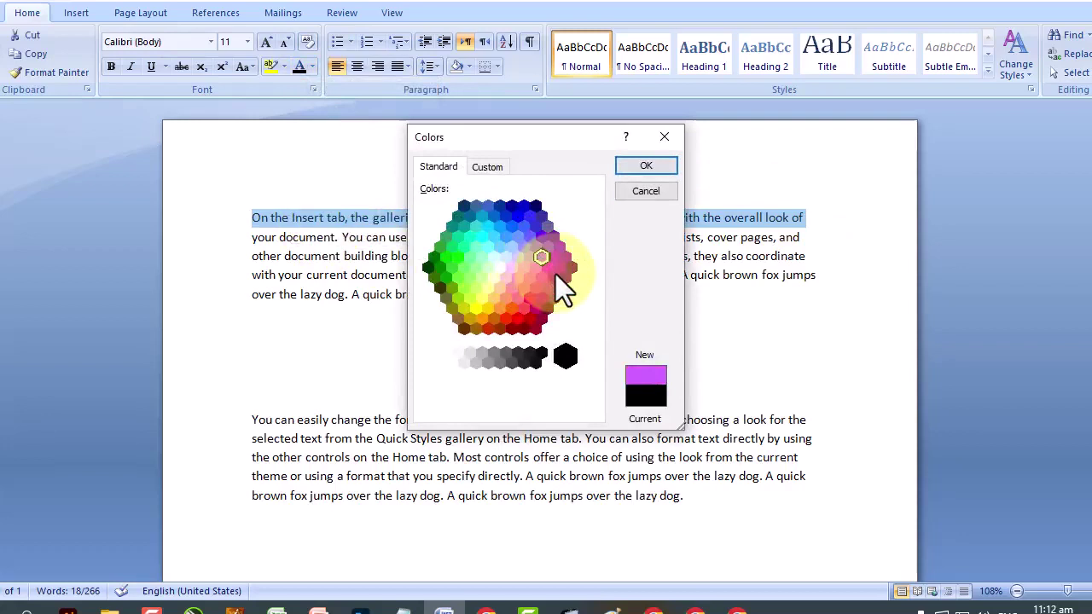
left_click(556, 274)
left_click(632, 164)
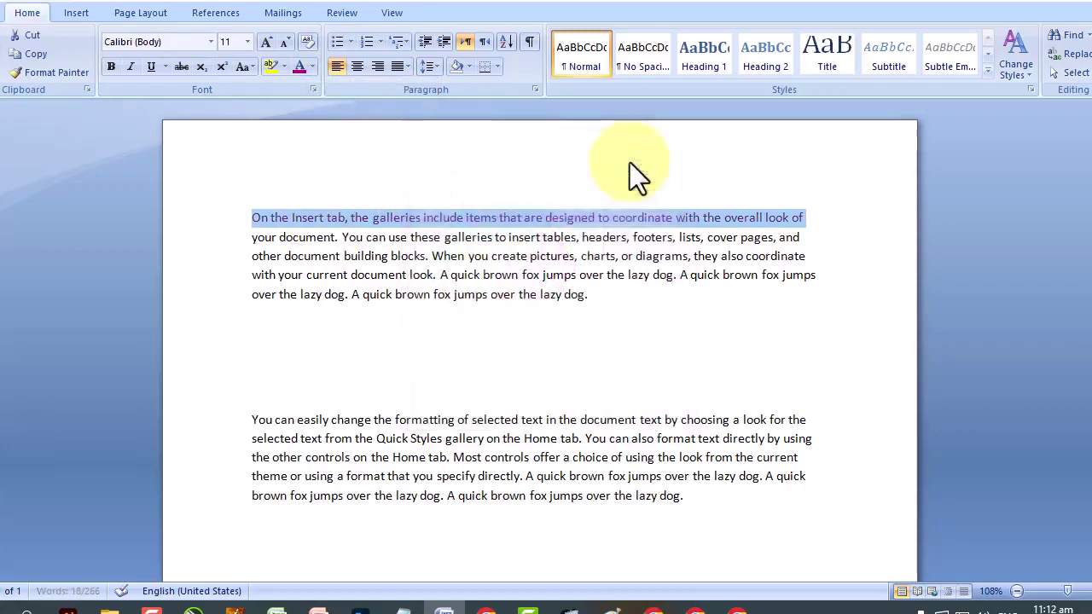
left_click(585, 238)
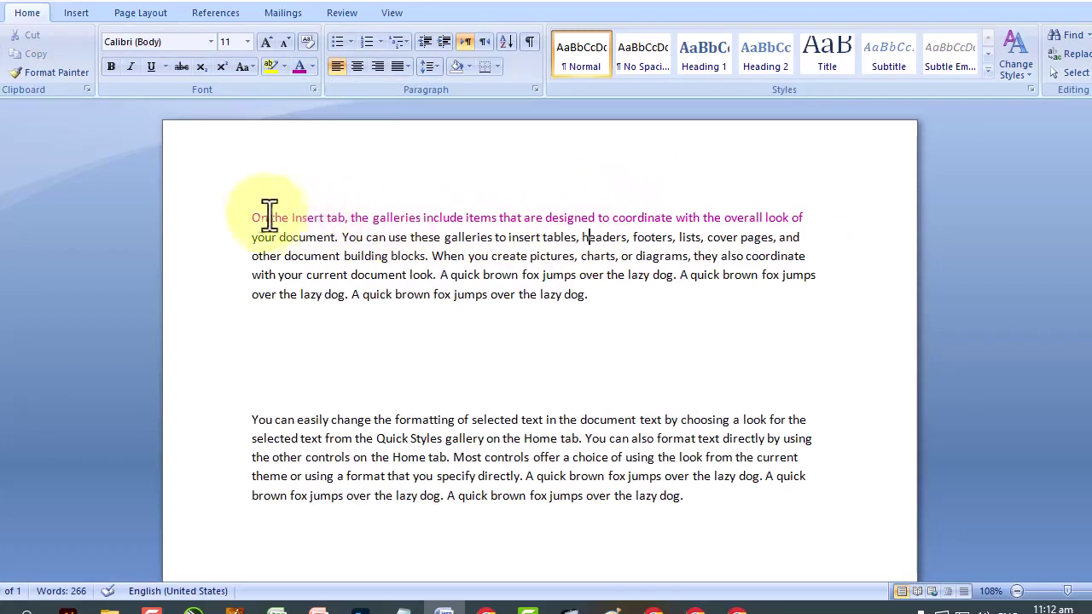
Make that first line Algerian font, italic and bold.
left_click_drag(256, 217, 797, 214)
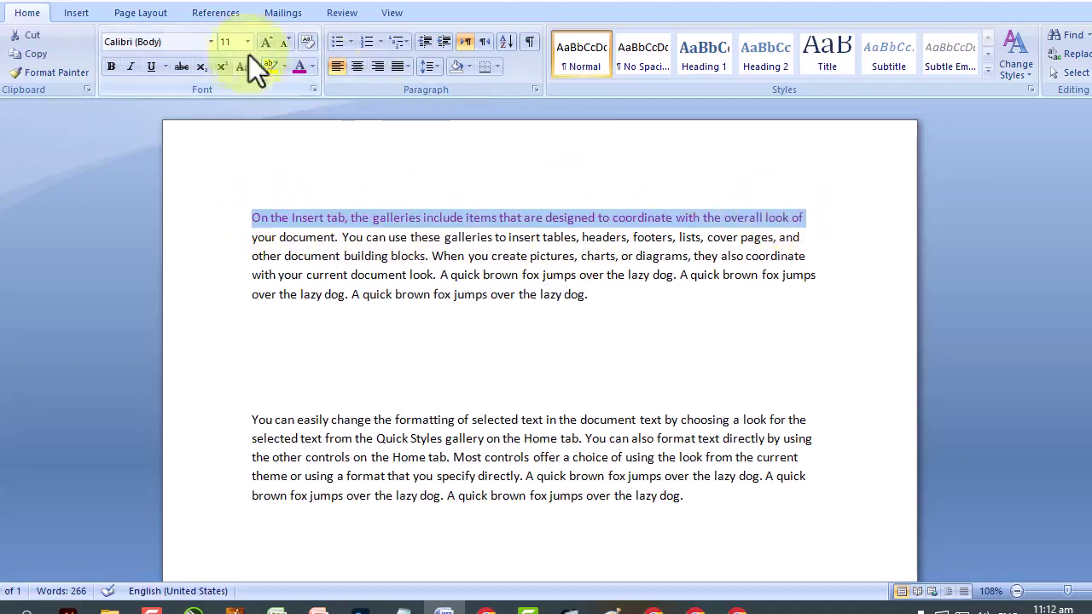
left_click(211, 43)
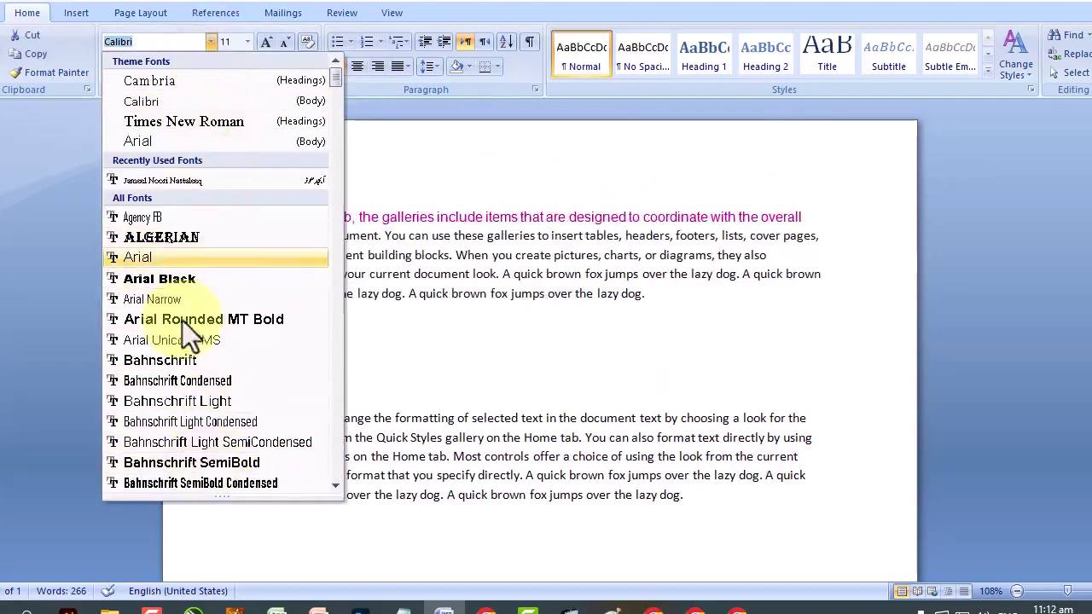
left_click(169, 239)
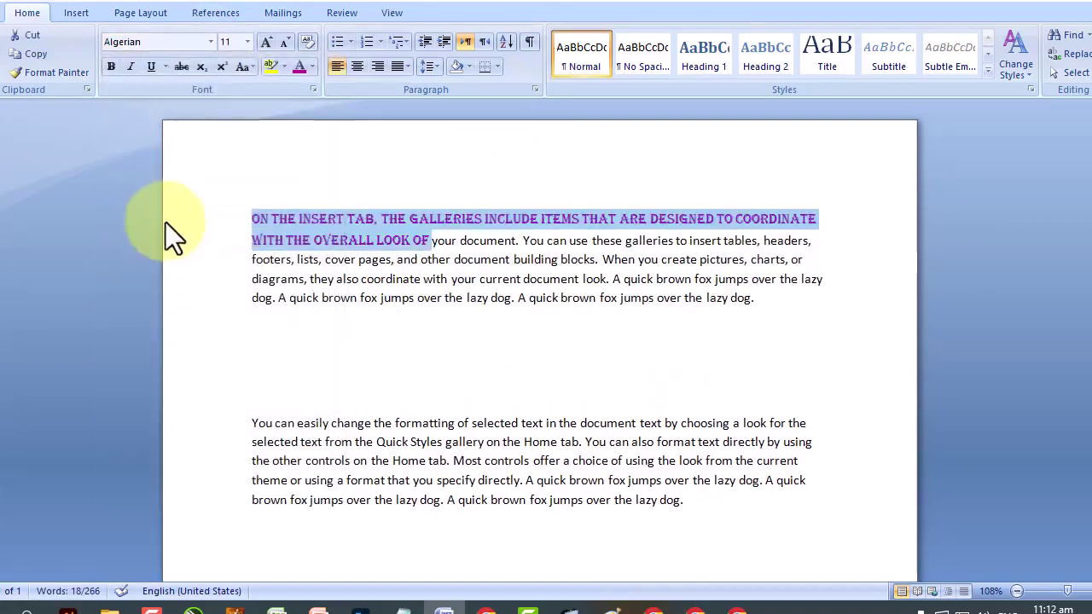
left_click(133, 67)
left_click(112, 69)
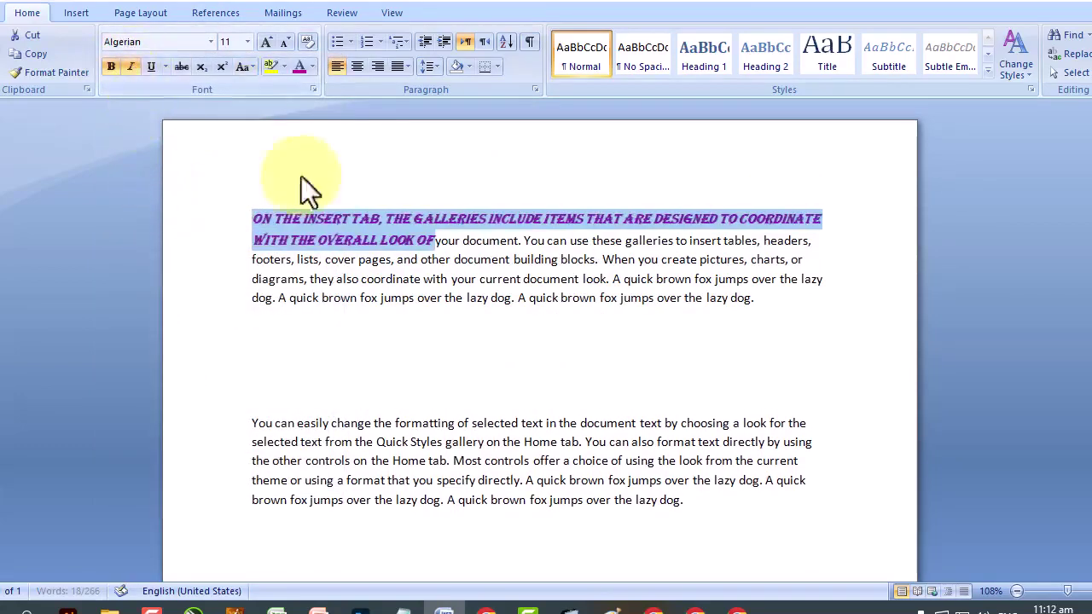
left_click(478, 279)
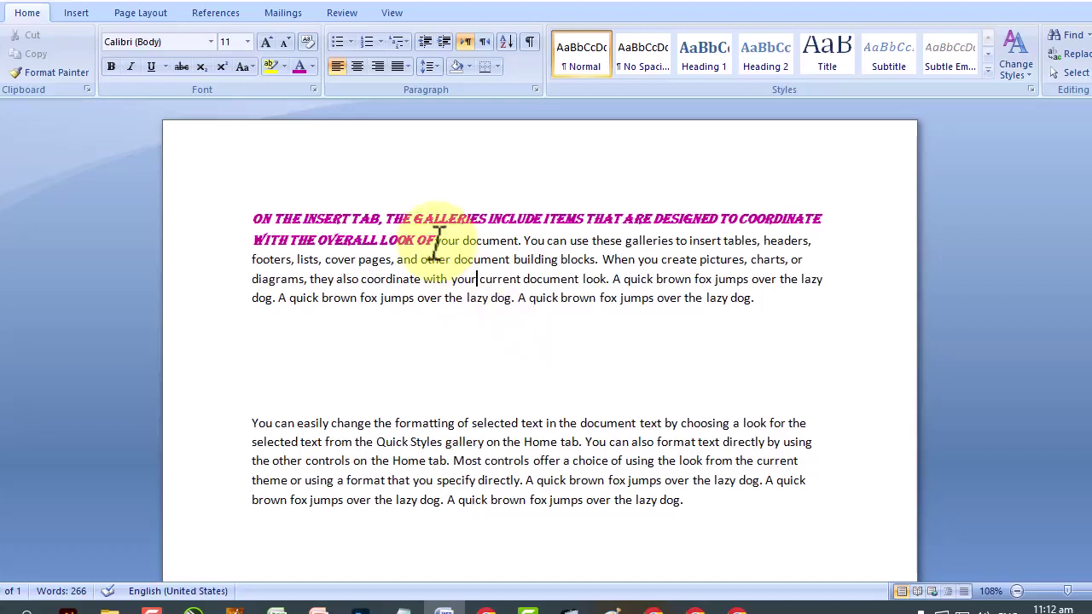
Select the Algerian line, undo an accidental move, and pick up its formatting with Format Painter.
left_click_drag(433, 240, 252, 217)
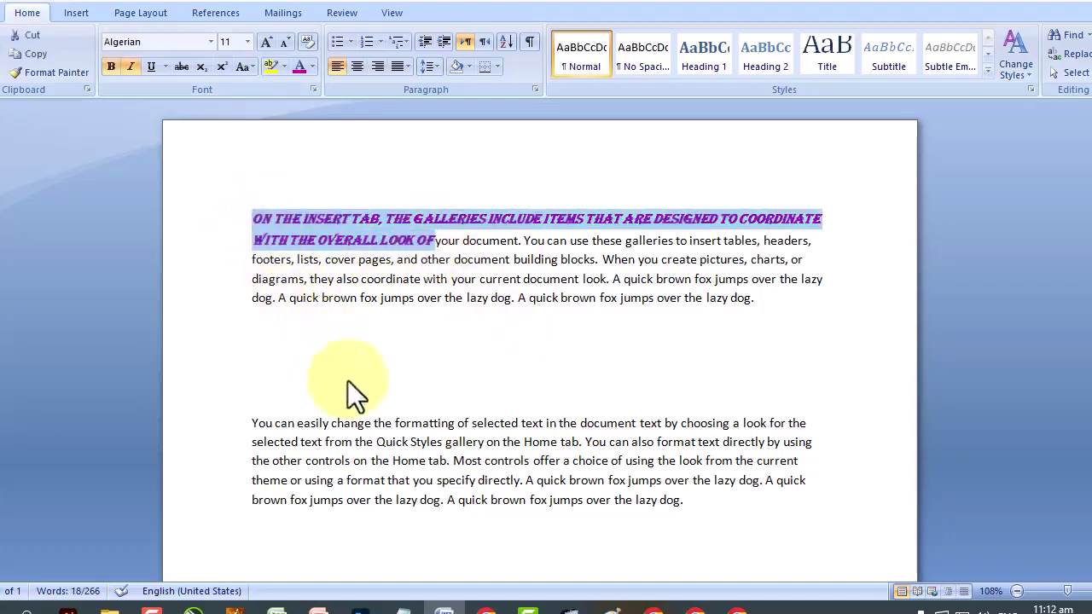
left_click(375, 423)
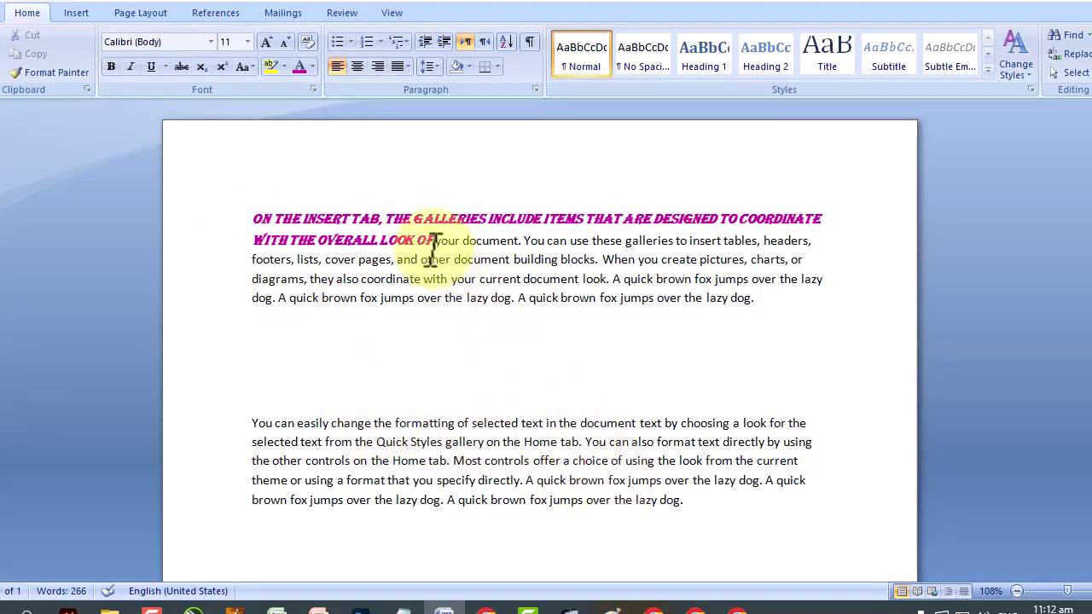
left_click_drag(435, 241, 260, 217)
left_click(73, 72)
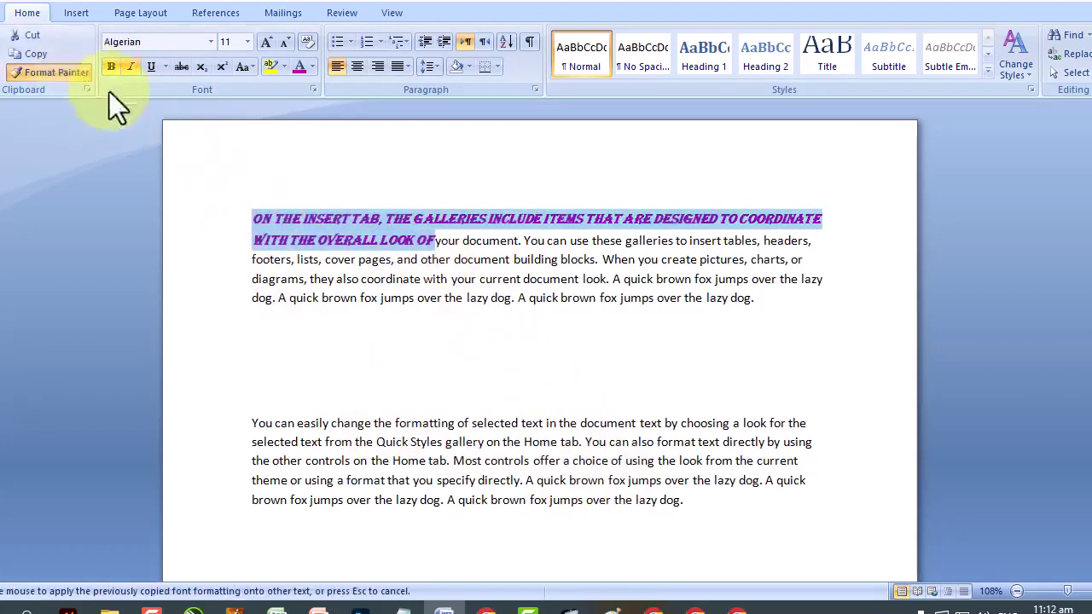
left_click(286, 213)
mouse_move(249, 219)
left_mouse_down()
mouse_move(446, 241)
mouse_move(458, 280)
left_mouse_up()
left_click(39, 71)
left_click(458, 281)
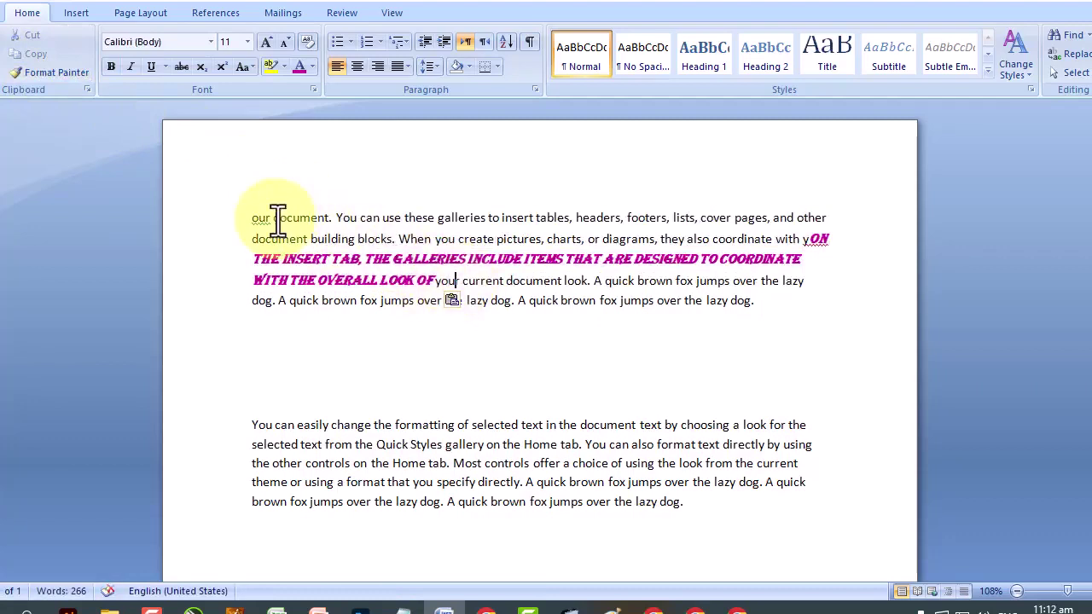
key("ctrl+z")
left_click(294, 286)
left_click_drag(254, 209, 436, 238)
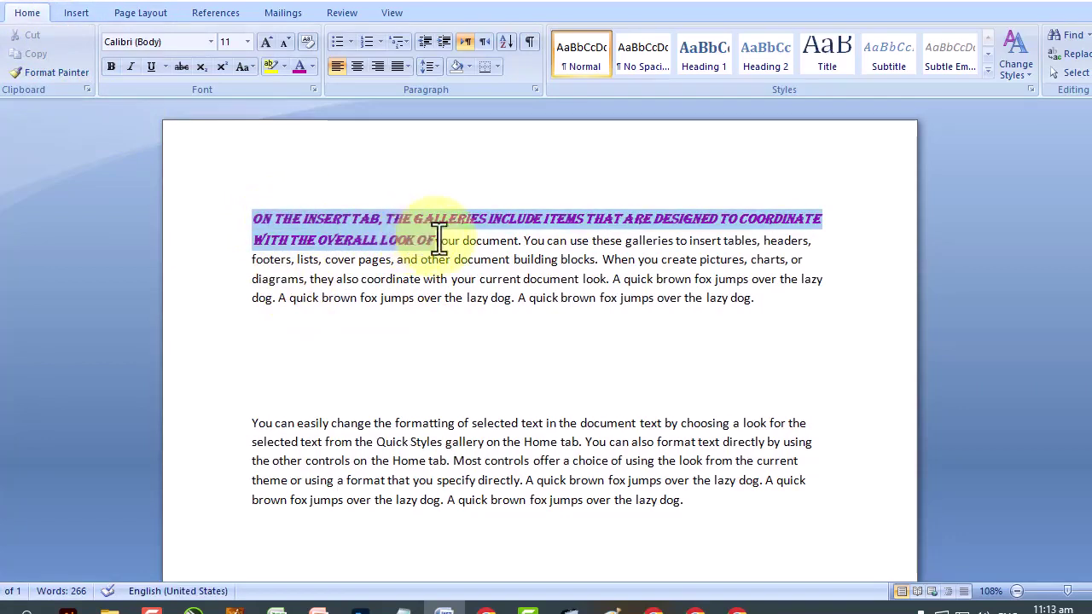
left_click(57, 75)
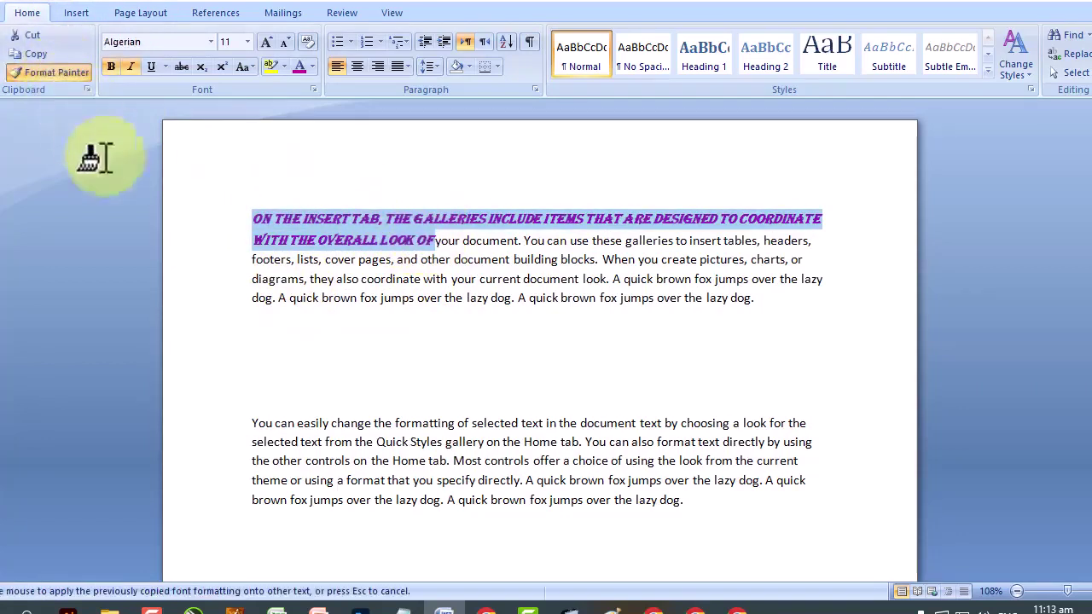
Paint the pink Algerian style onto the second paragraph.
mouse_move(259, 423)
left_mouse_down()
mouse_move(424, 458)
mouse_move(447, 508)
left_mouse_up()
scroll(475, 426, "down", 3)
scroll(475, 427, "up", 1)
scroll(476, 426, "up", 2)
left_click(363, 224)
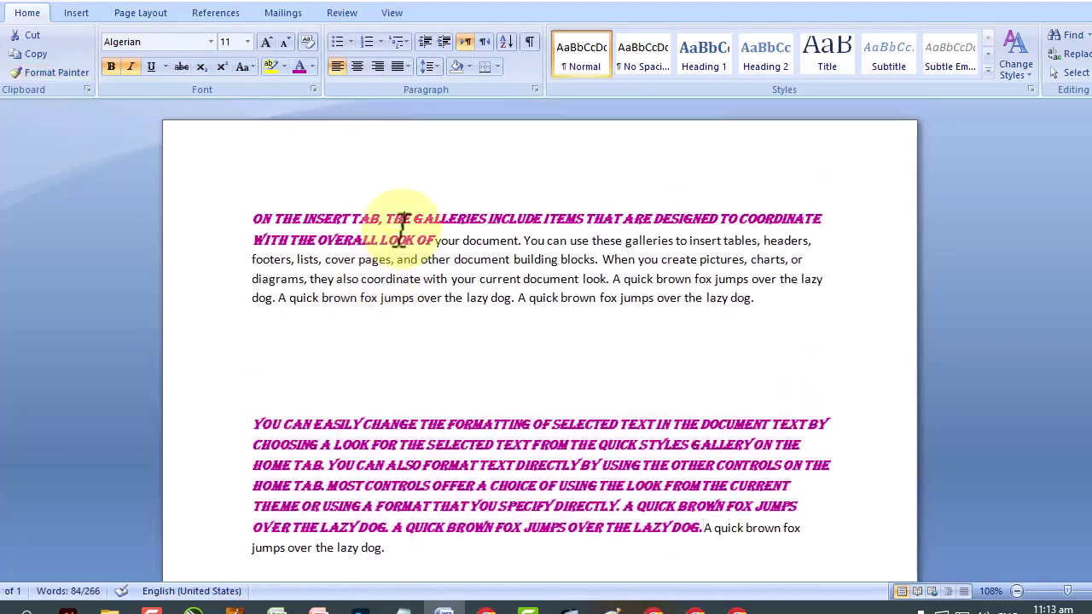
Copy the style again onto the third paragraph's middle sentences, then stop Format Painter.
mouse_move(256, 219)
left_mouse_down()
mouse_move(401, 238)
mouse_move(412, 248)
left_mouse_up()
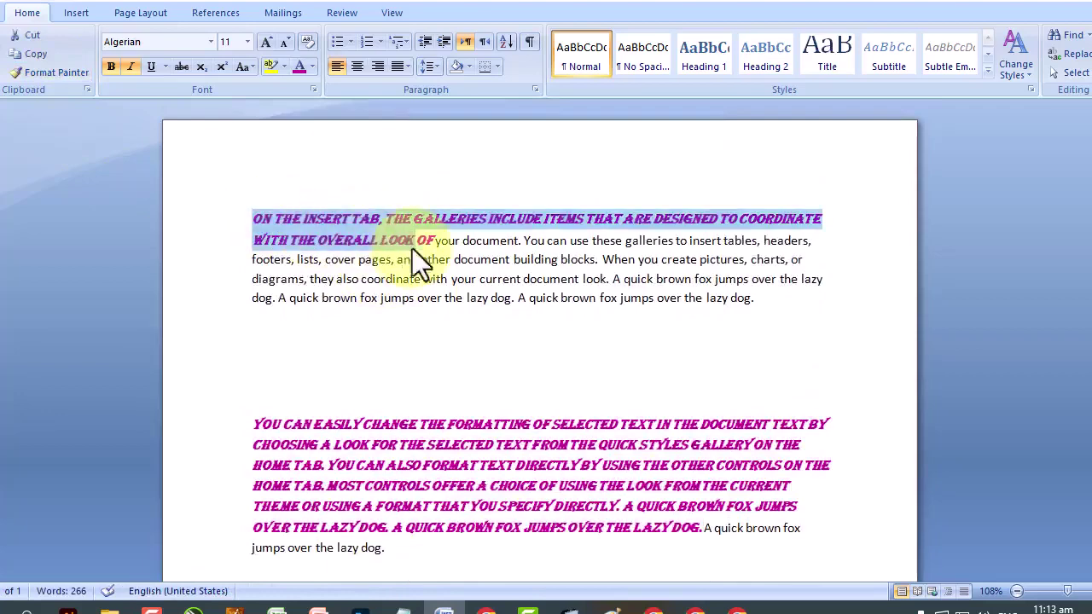
left_click(53, 76)
scroll(508, 306, "down", 6)
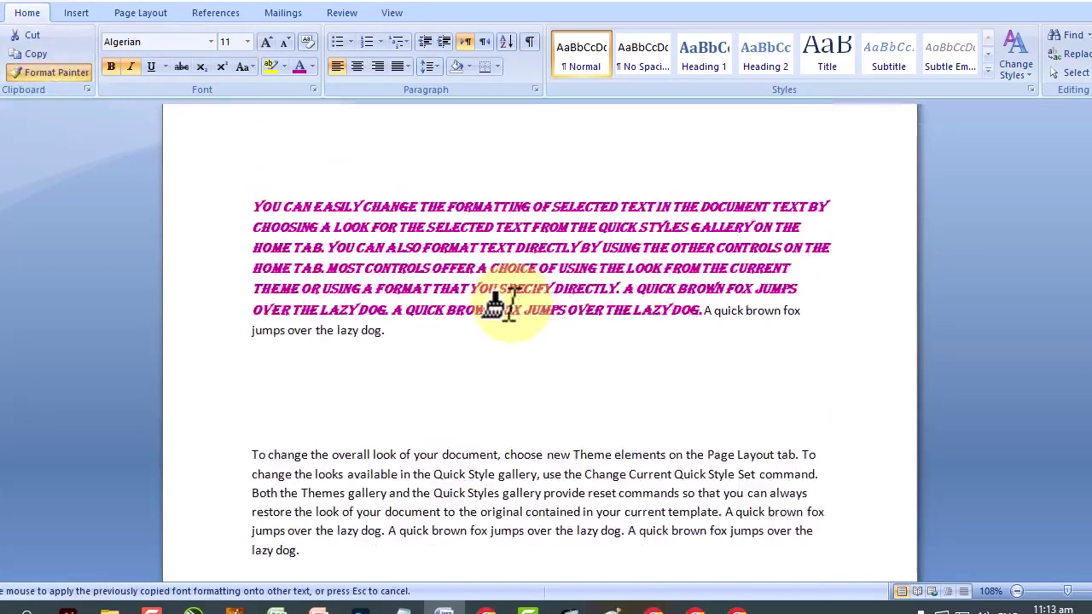
left_click_drag(254, 387, 573, 420)
scroll(581, 419, "up", 4)
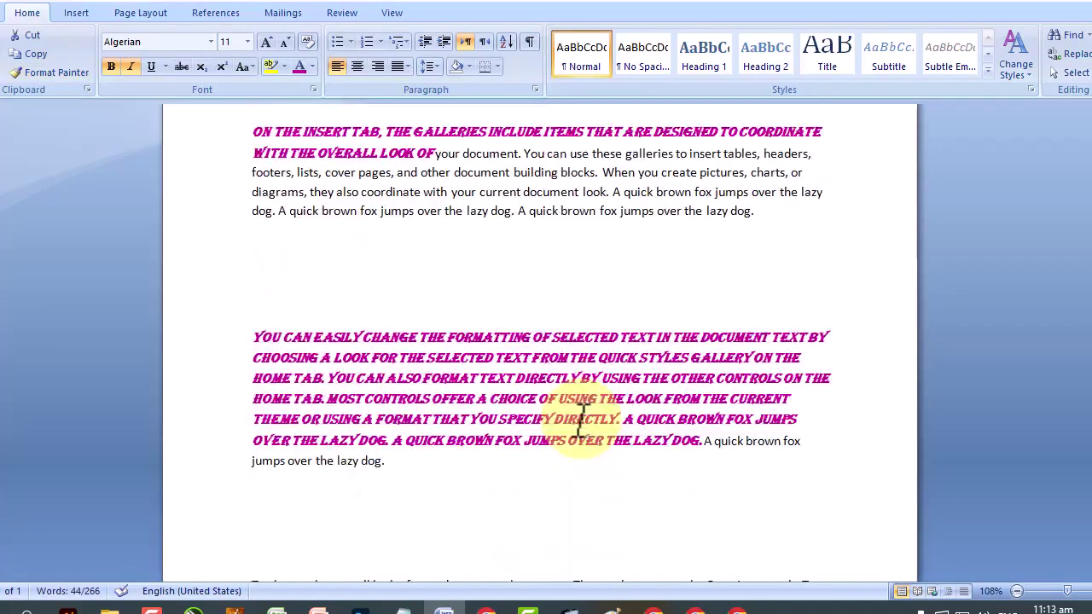
key("Escape")
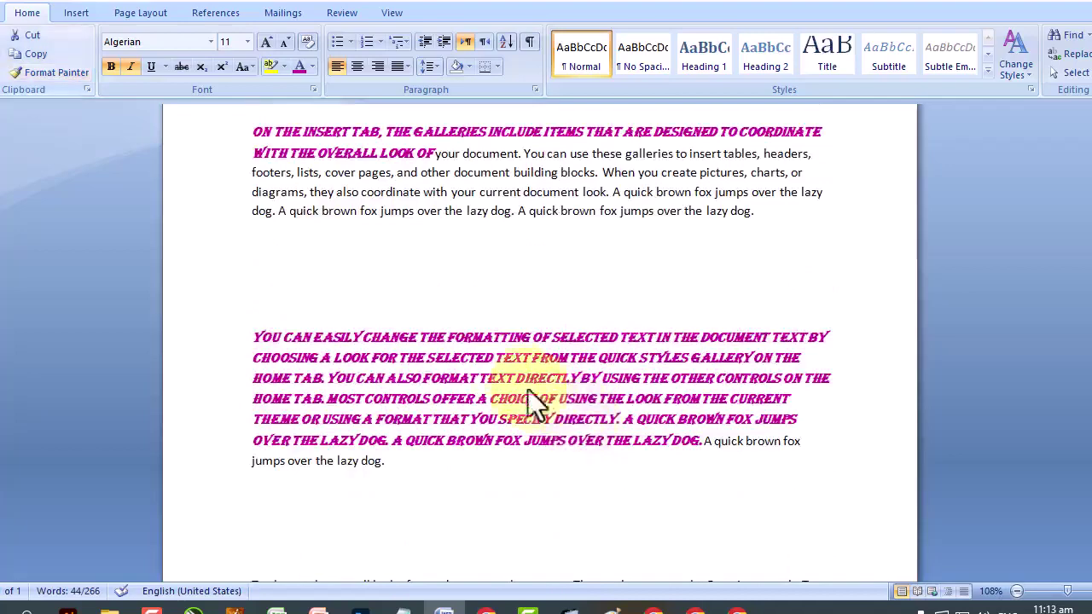
Select all the sample paragraphs and clear their formatting back to plain Calibri.
scroll(315, 256, "up", 2)
scroll(320, 267, "down", 1)
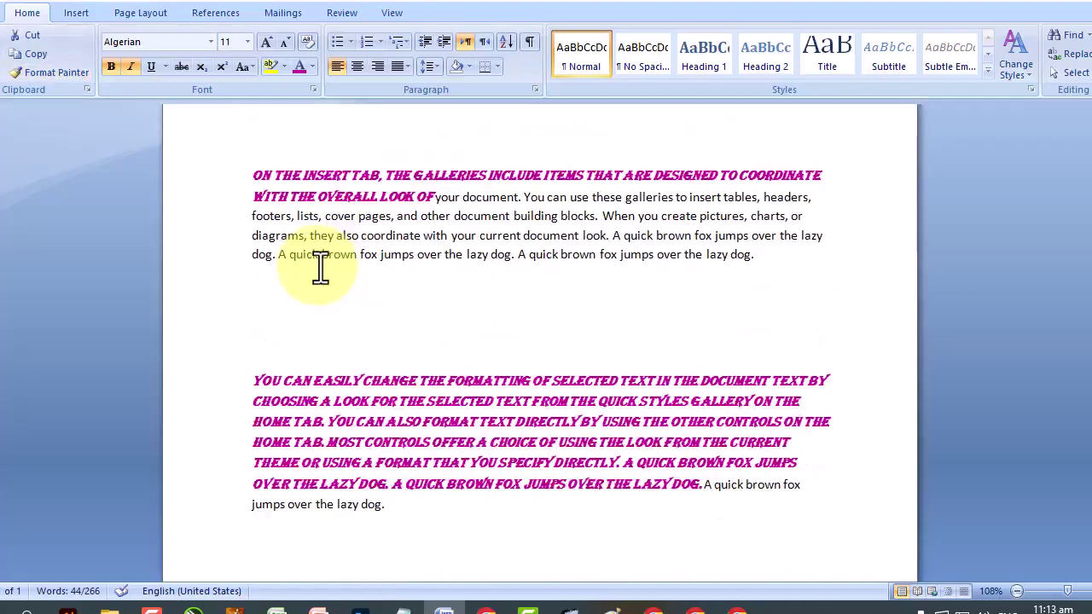
left_click_drag(256, 180, 461, 602)
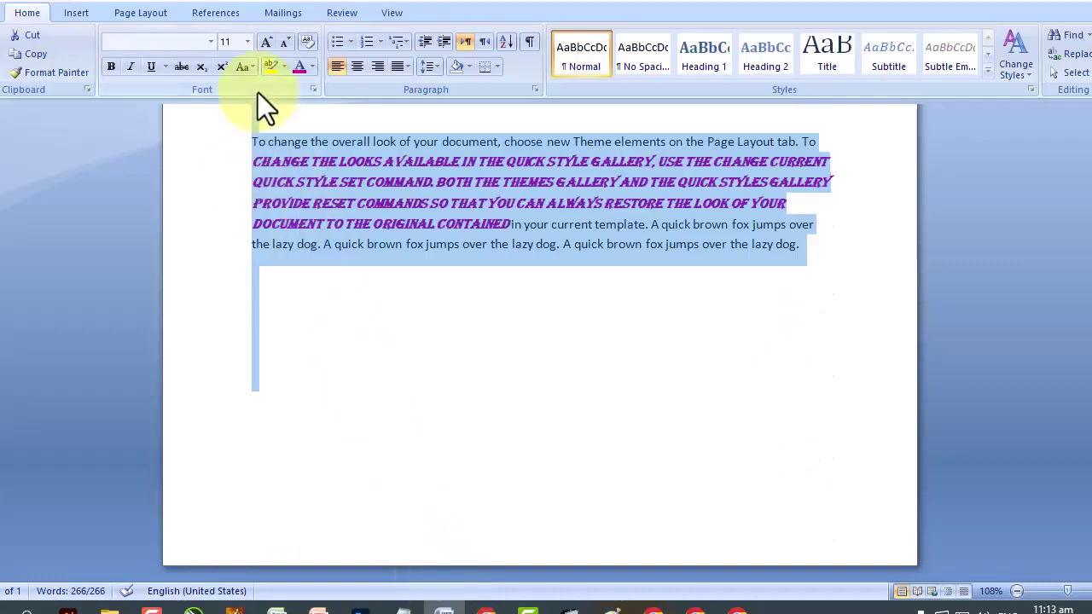
left_click(304, 44)
scroll(394, 244, "up", 15)
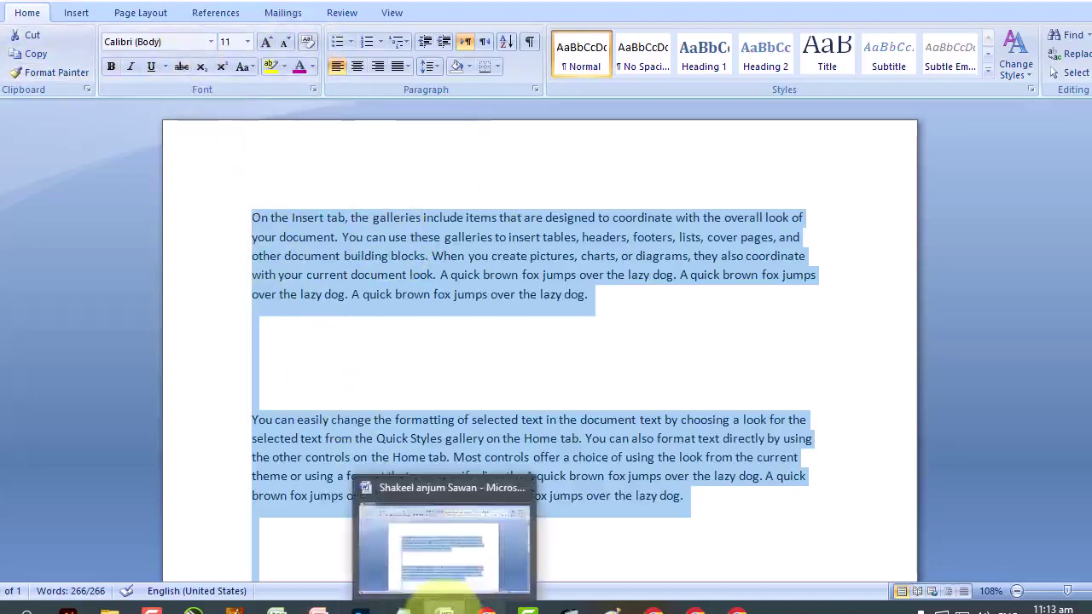
Look over the Lecture #3 and Lecture # 4 titles in Google Docs, then return to Word.
left_click(692, 604)
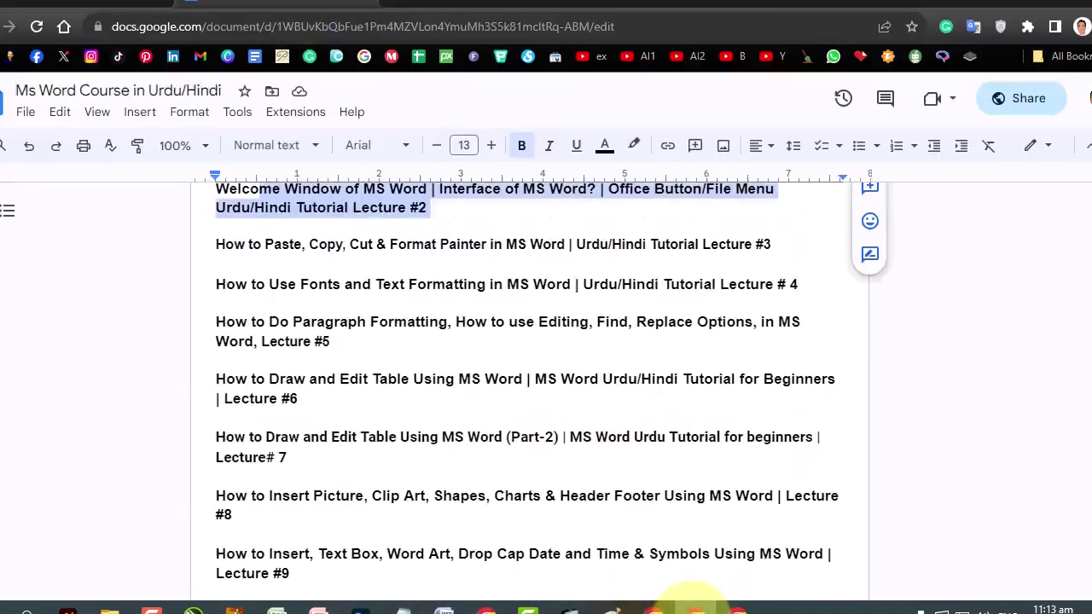
left_click_drag(414, 247, 578, 253)
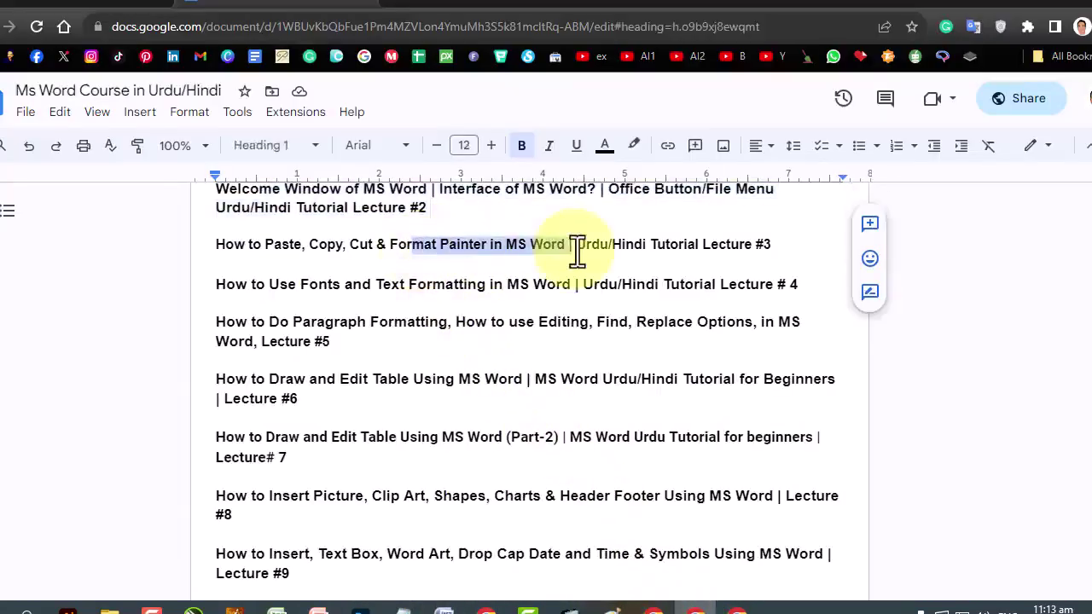
left_click(482, 287)
left_click_drag(327, 286, 623, 287)
left_click(444, 608)
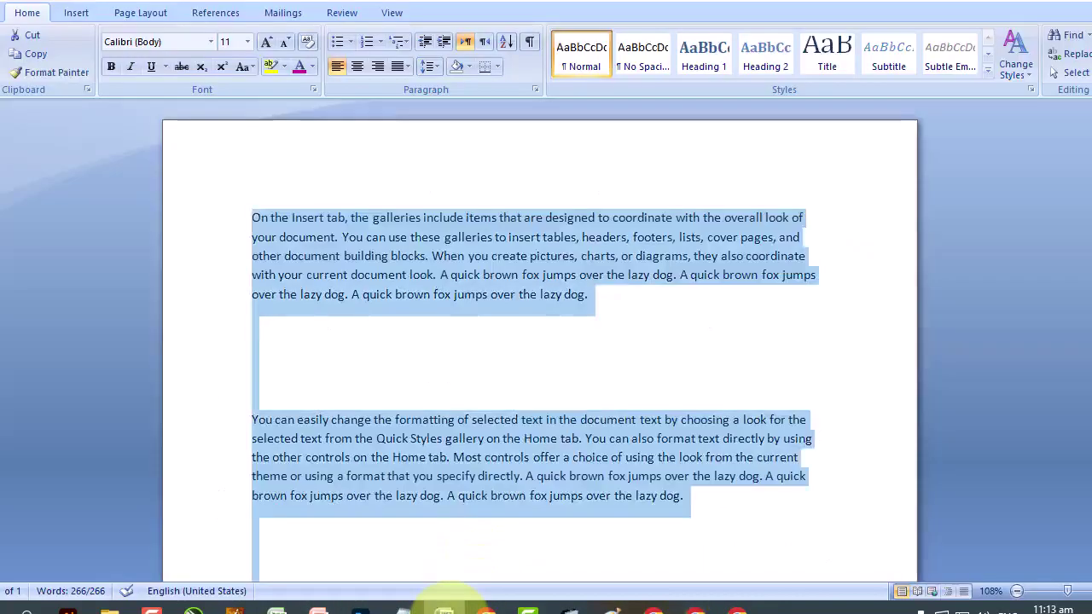
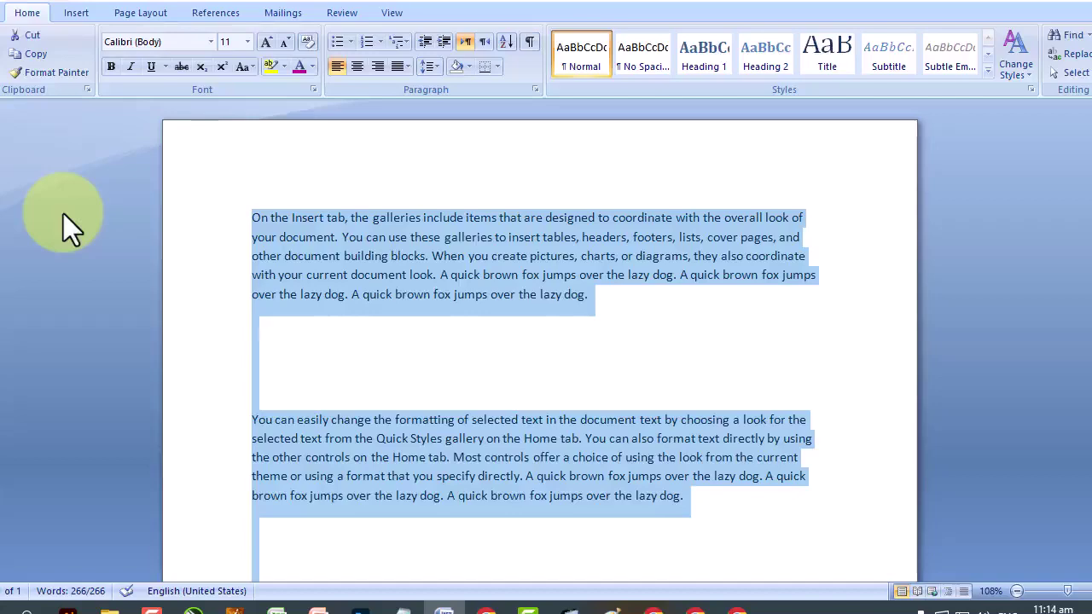
Browse the Font name list without changing any font.
left_click(210, 42)
left_click_drag(333, 80, 332, 137)
left_click_drag(330, 275, 351, 40)
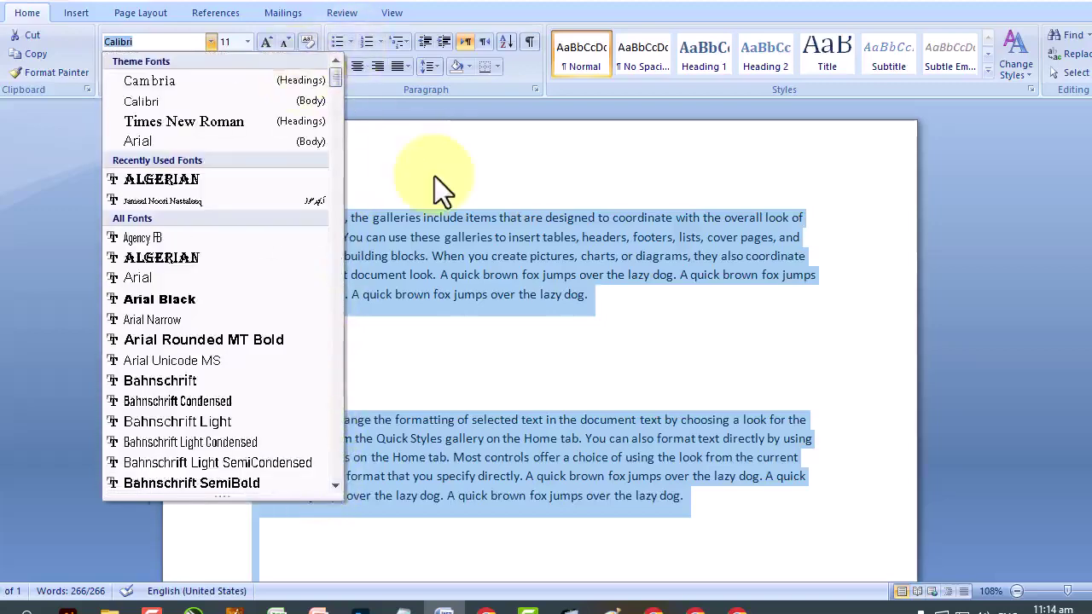
left_click(435, 176)
left_click(467, 278)
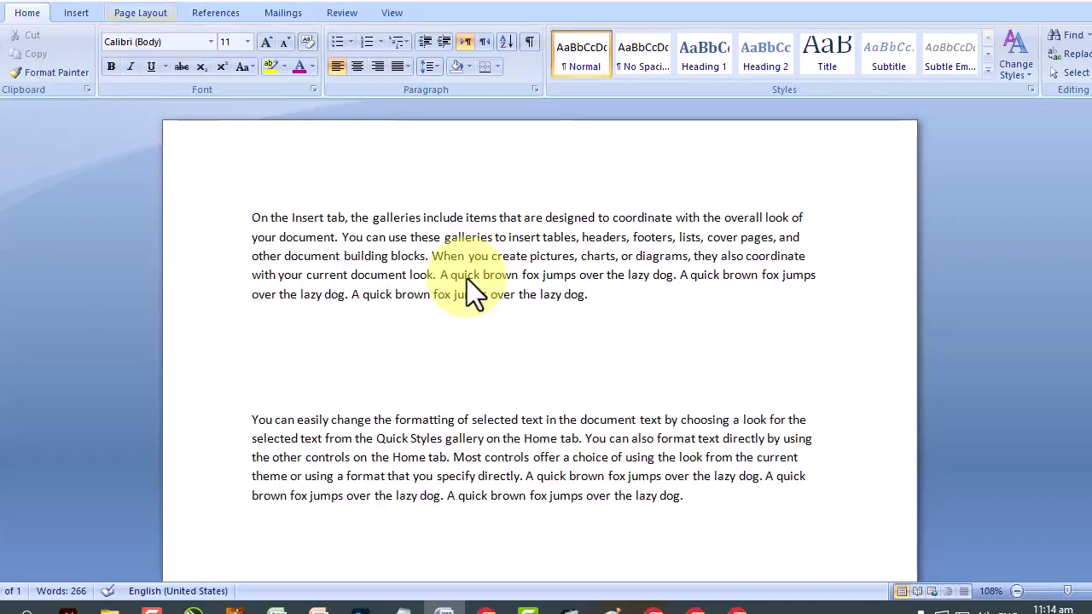
double_click(130, 41)
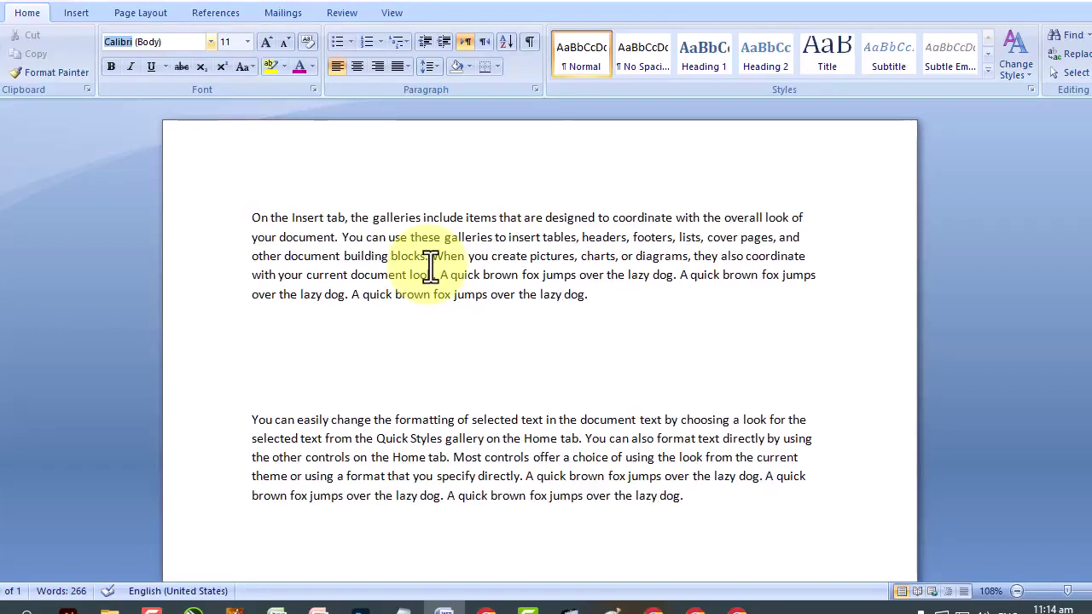
Set the first paragraph's opening line in Times New Roman.
left_click_drag(254, 218, 808, 223)
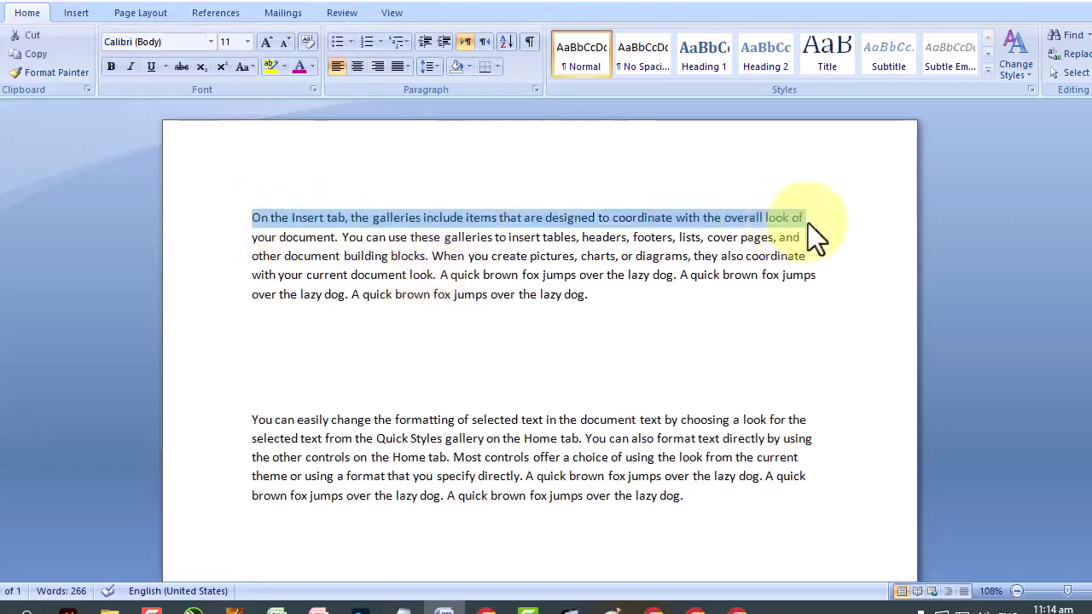
left_click(210, 42)
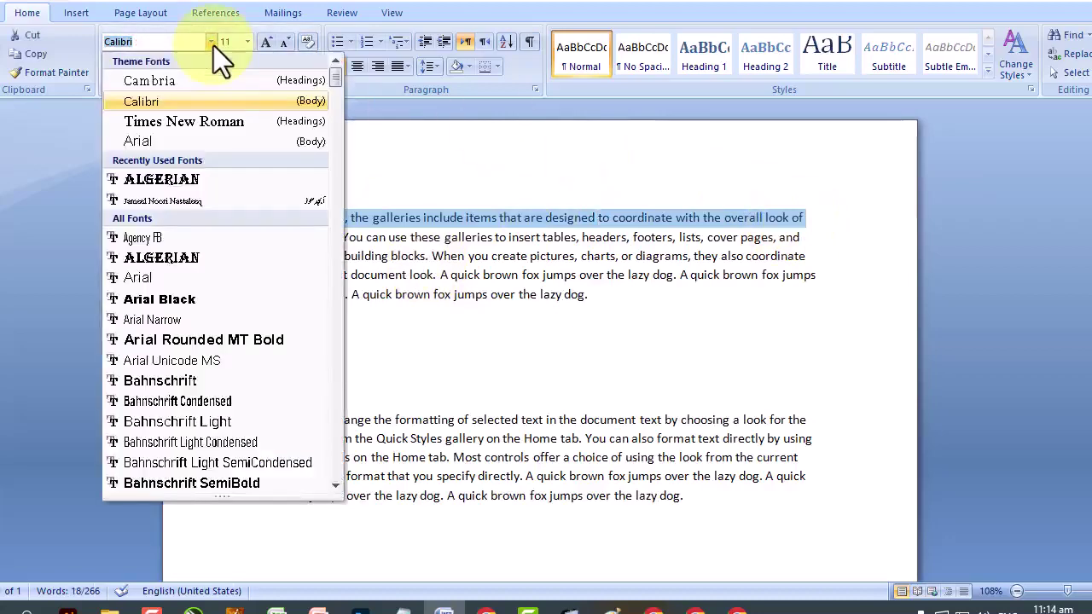
key("Down")
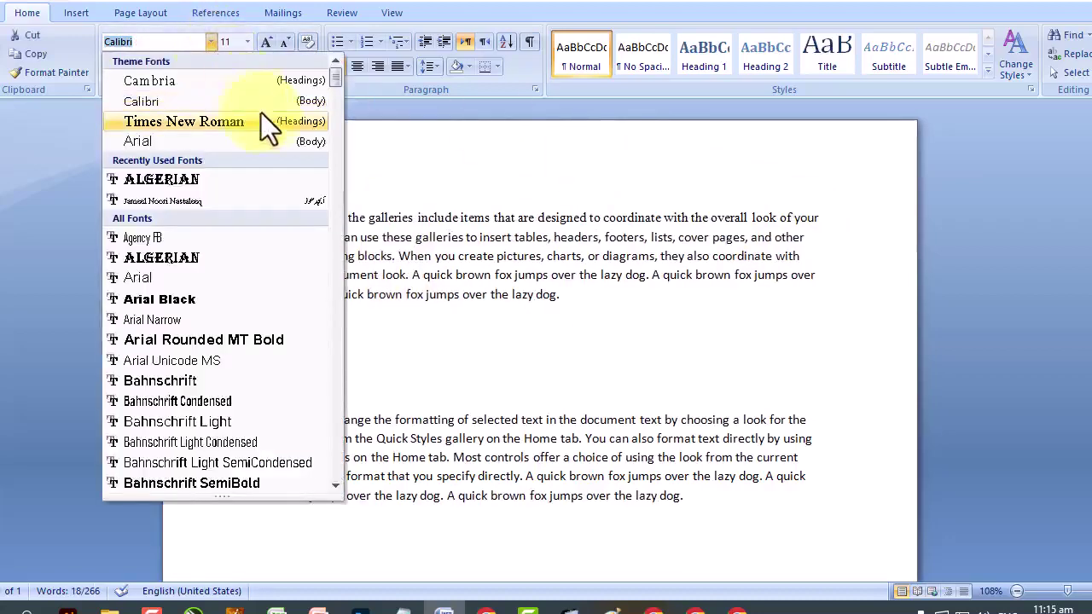
left_click(274, 128)
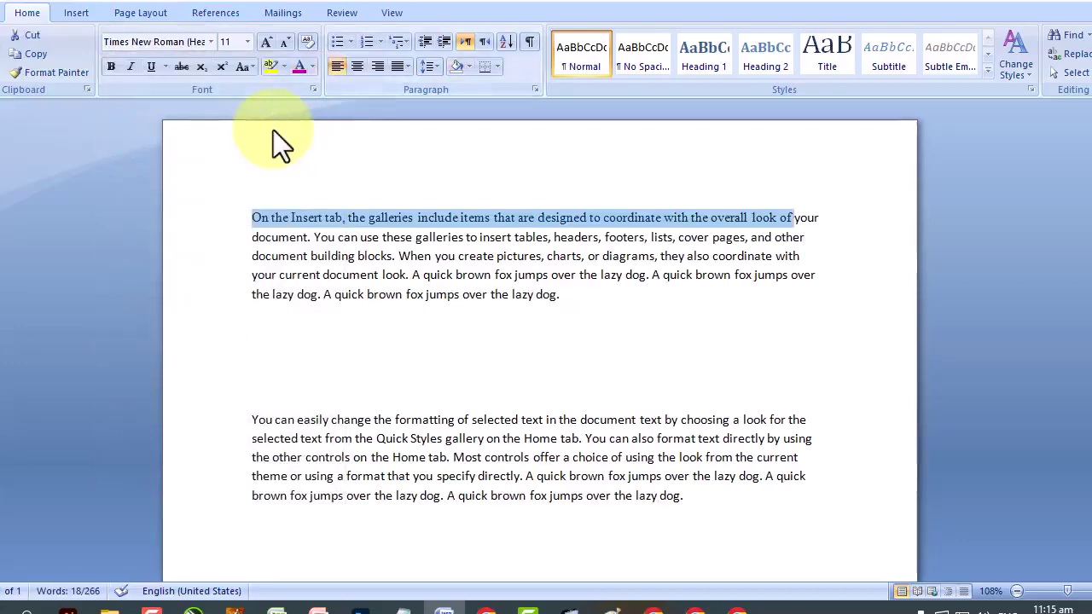
scroll(649, 384, "up", 3)
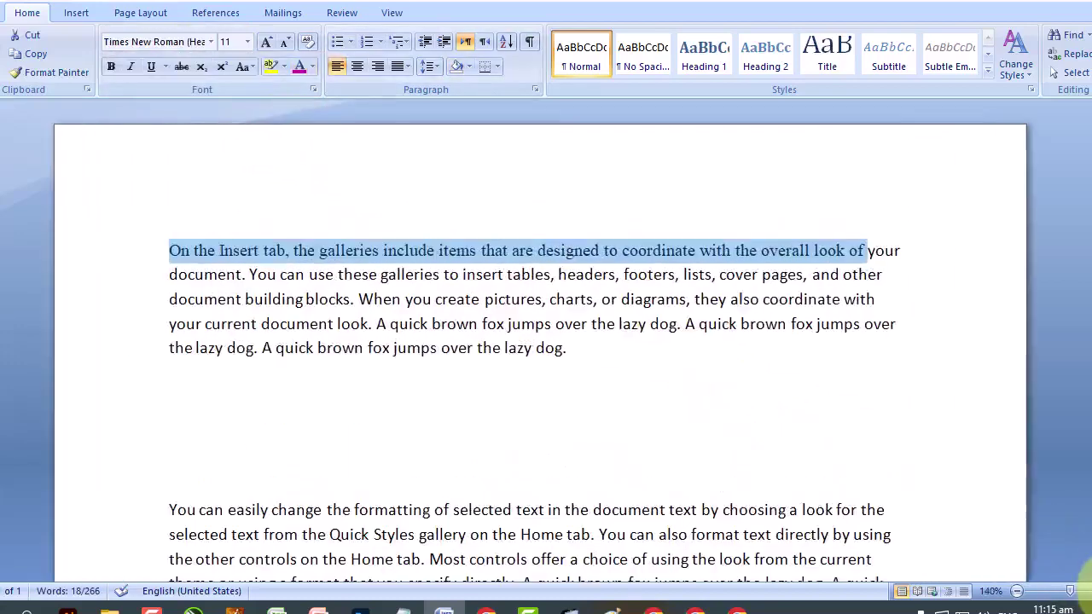
left_click(693, 450)
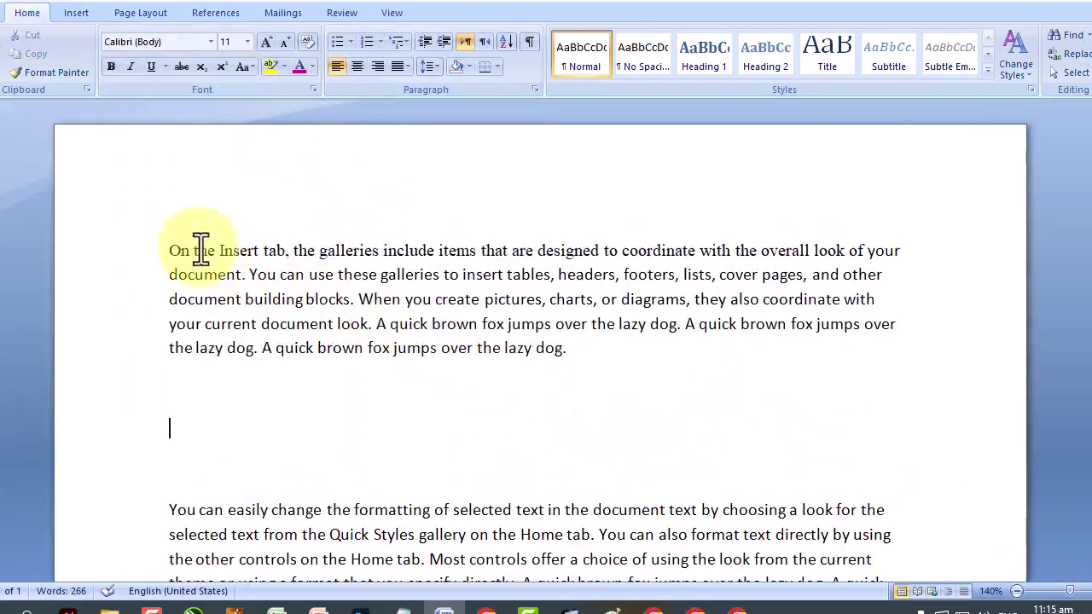
Change the first paragraph's last line to Verdana.
left_click_drag(202, 249, 369, 250)
left_click_drag(286, 274, 378, 274)
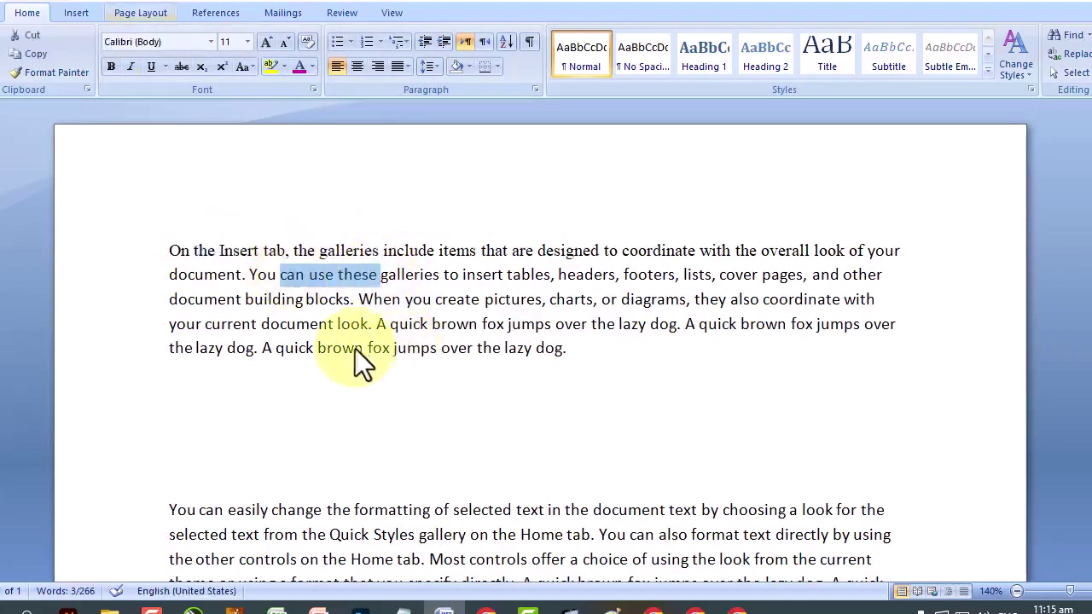
left_click_drag(171, 350, 584, 362)
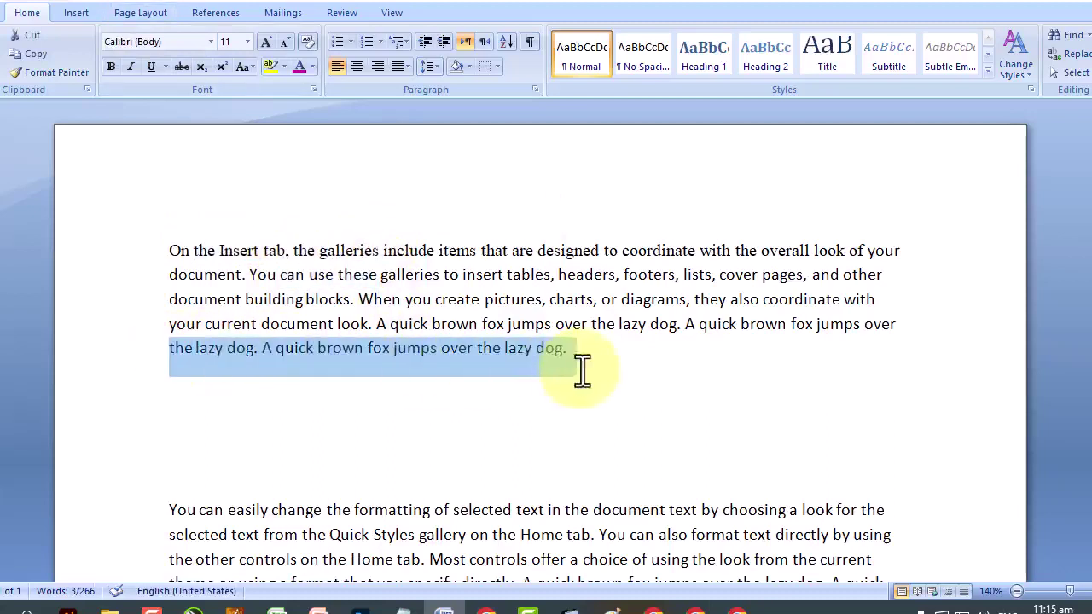
left_click(209, 46)
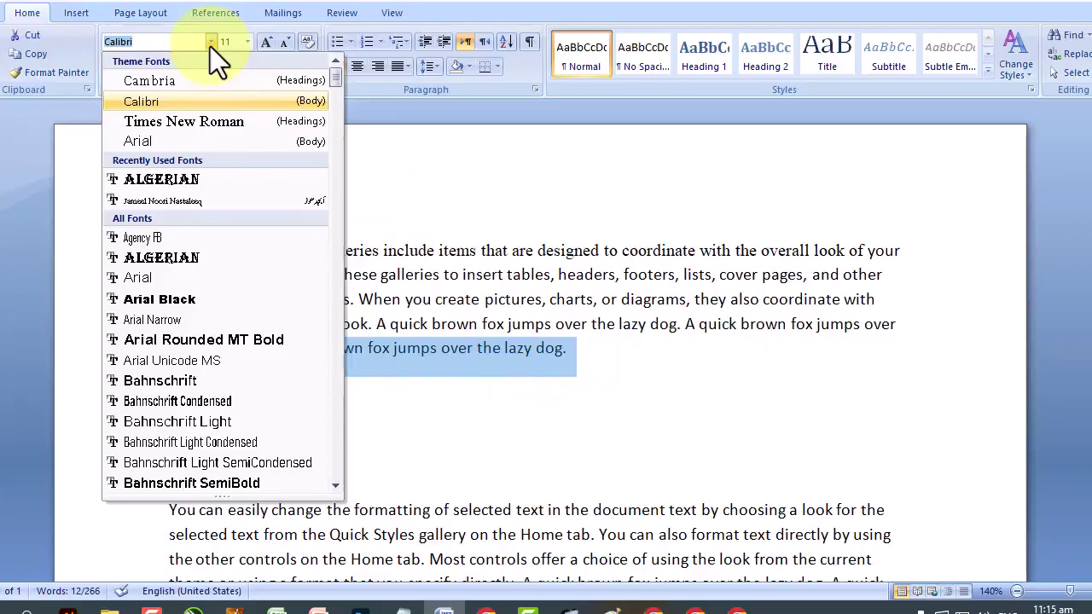
key("Down")
key("Down")
key("Down")
key("Down")
key("Down")
key("Down")
key("Down")
key("Down")
key("Down")
key("Down")
key("Down")
key("Down")
key("Down")
key("Down")
key("Down")
key("Down")
key("Down")
key("Down")
key("Down")
key("Down")
left_click_drag(340, 111, 353, 481)
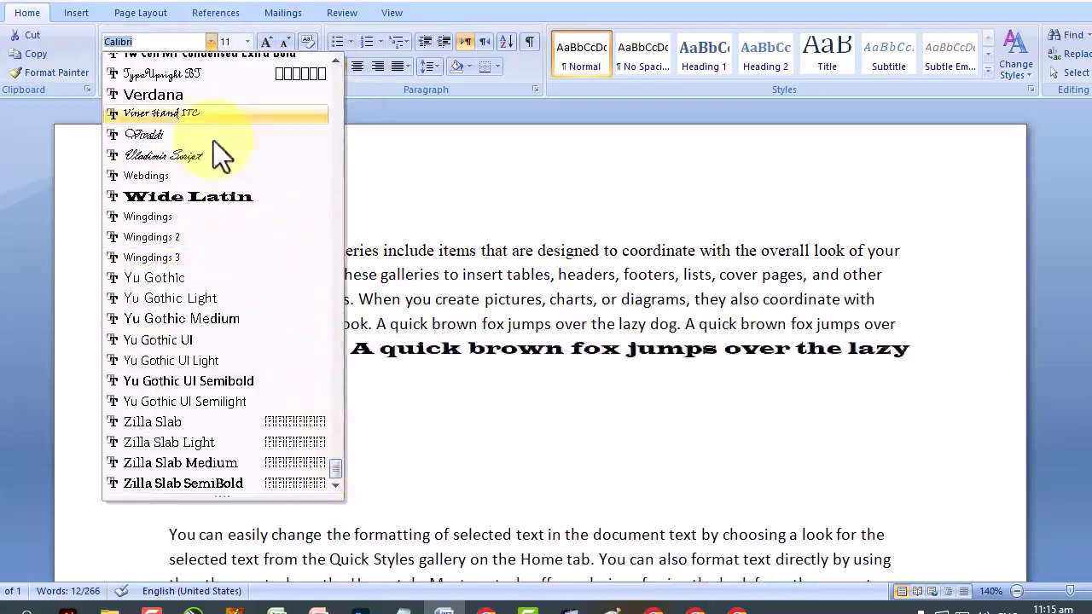
left_click(196, 95)
left_click(463, 363)
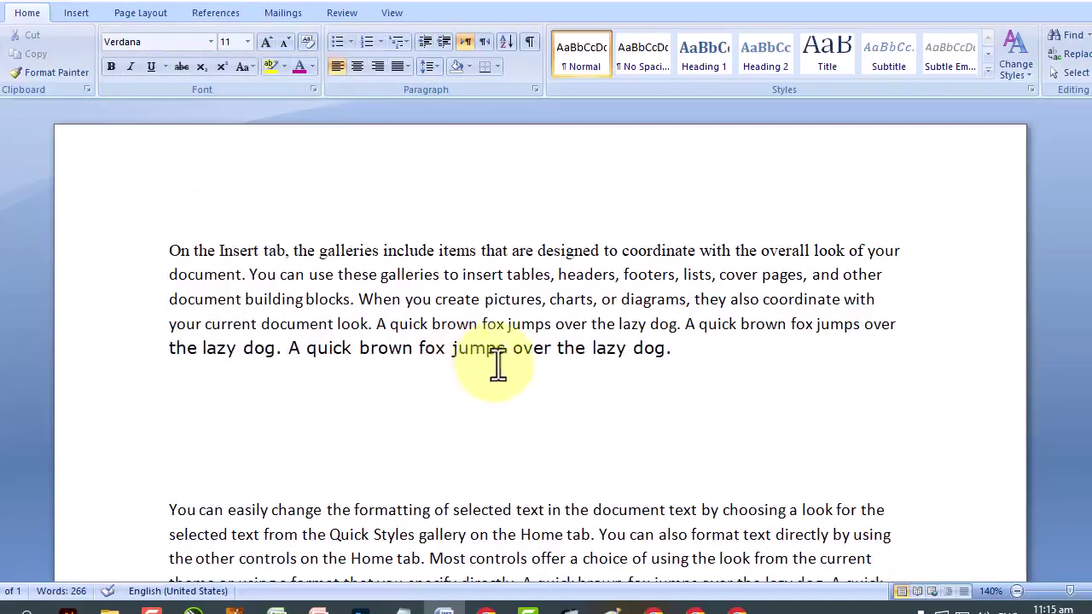
Set the text from 'your current' through 'jumps over' in Arial.
left_click_drag(654, 363, 284, 354)
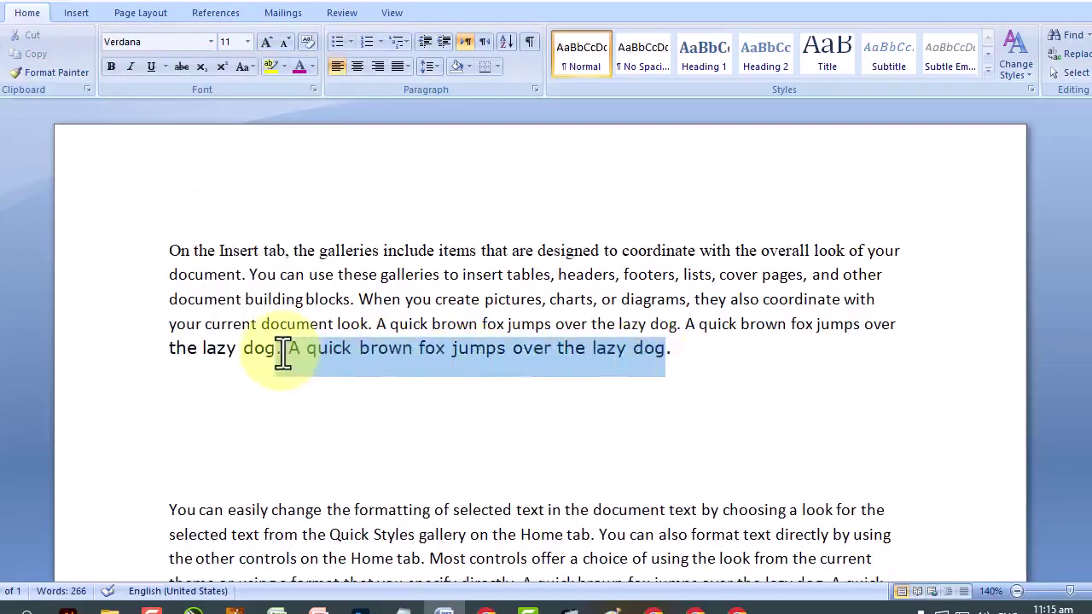
left_click(469, 368)
left_click_drag(907, 331, 199, 332)
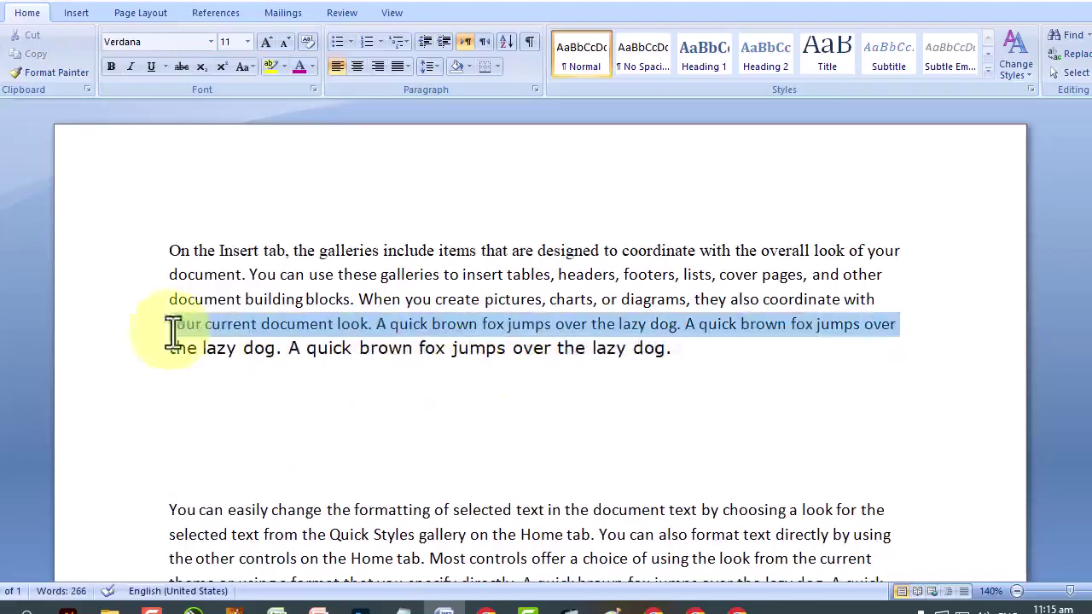
left_click(213, 44)
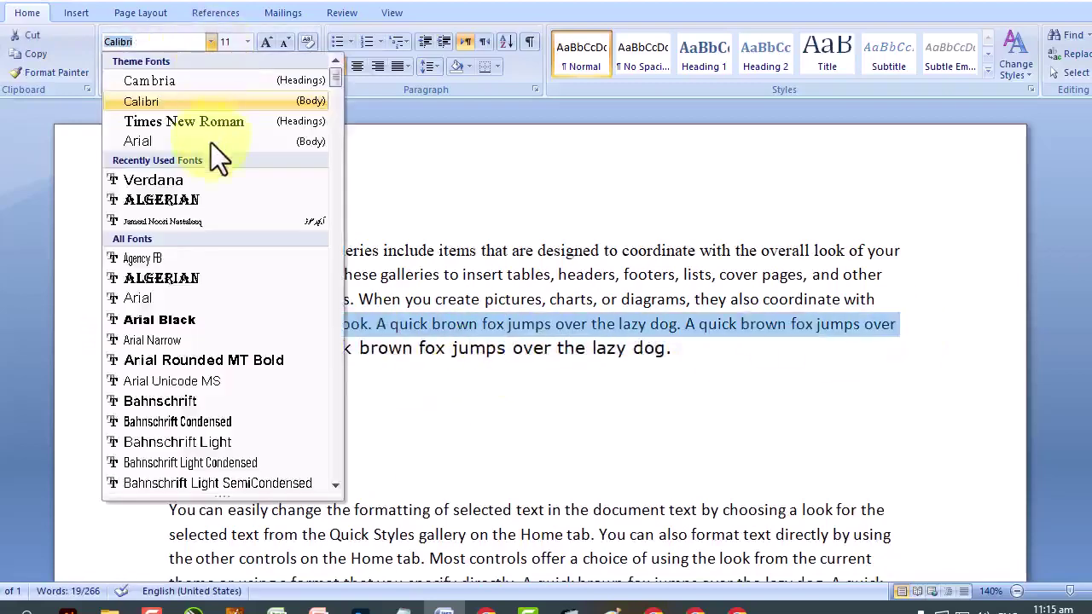
left_click(211, 143)
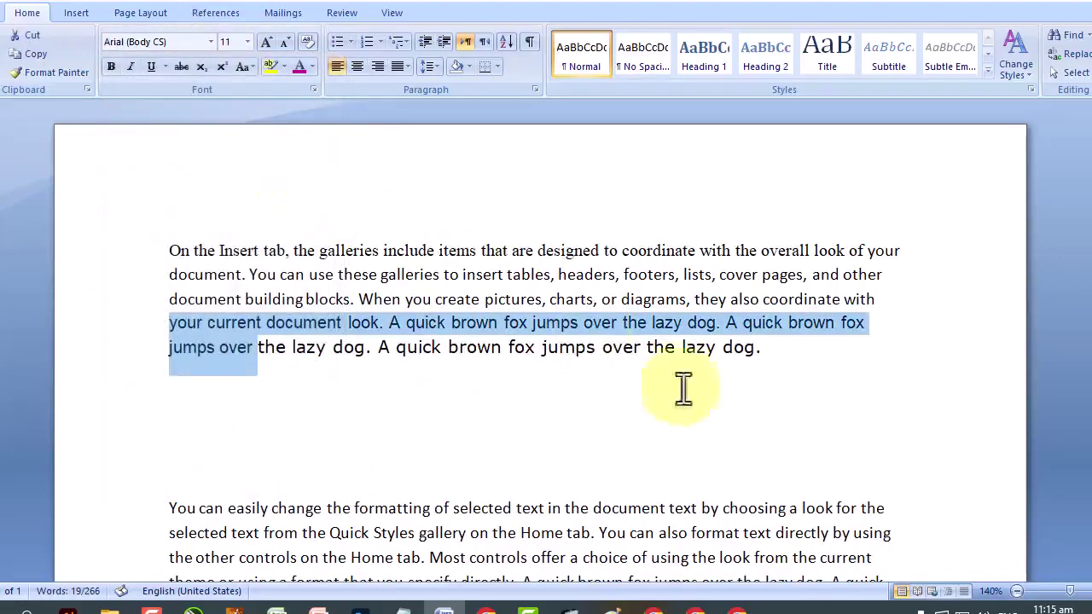
left_click(731, 413)
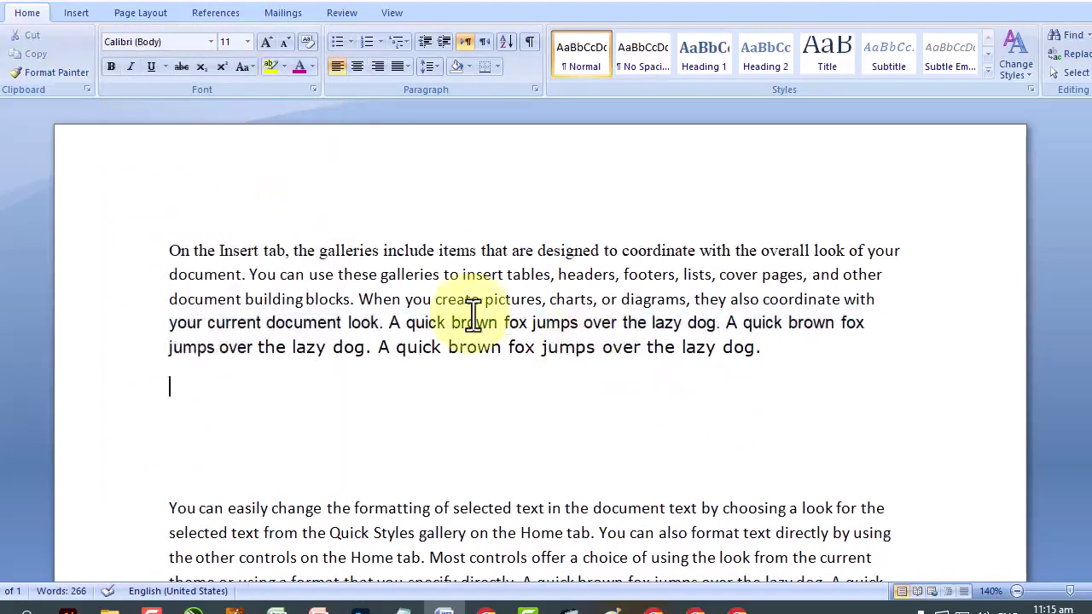
Apply Algerian to the span from 'When you create pictures' to 'A quick brown'.
left_click(211, 41)
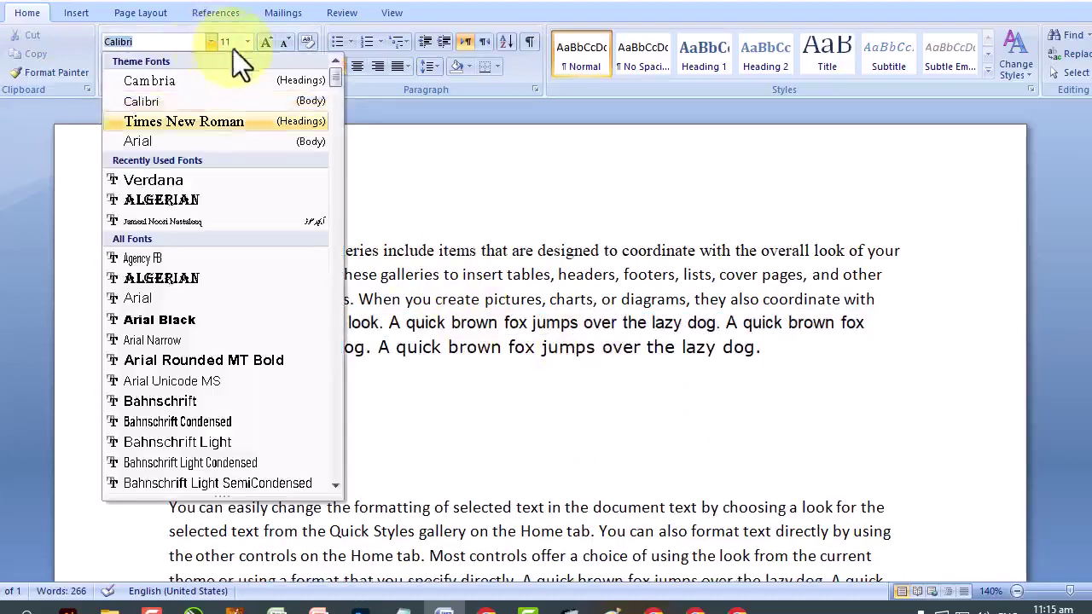
mouse_move(335, 81)
left_mouse_down()
mouse_move(344, 191)
mouse_move(341, 73)
left_mouse_up()
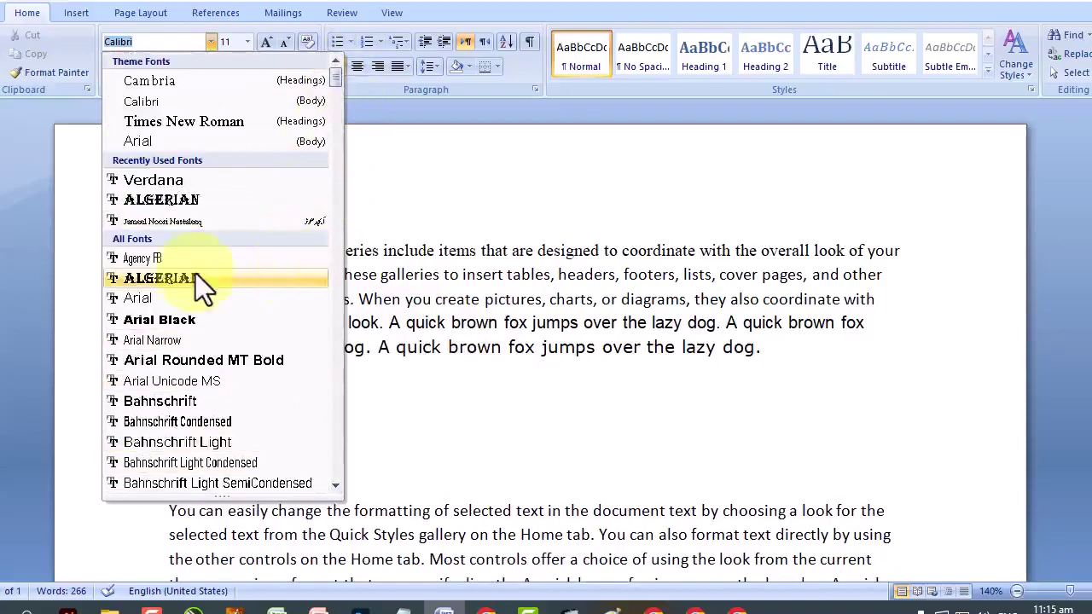
key("Escape")
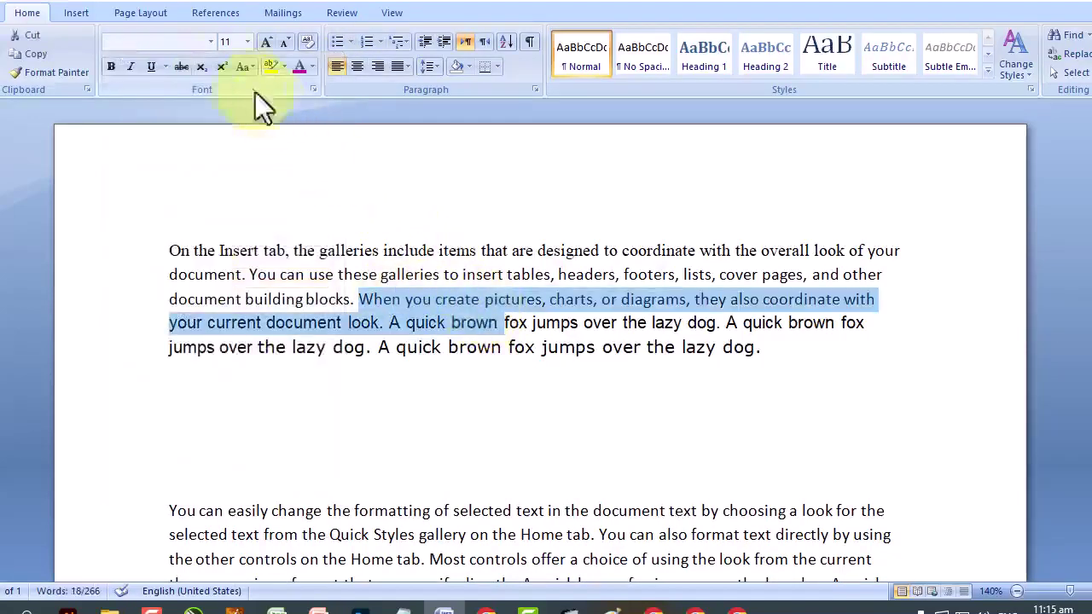
left_click(210, 43)
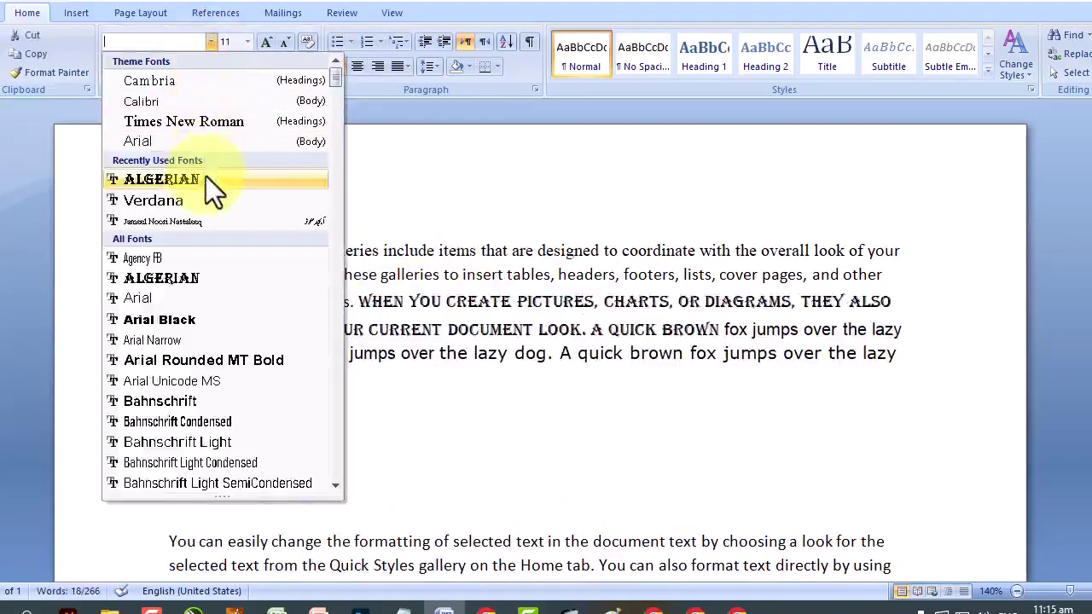
left_click(205, 179)
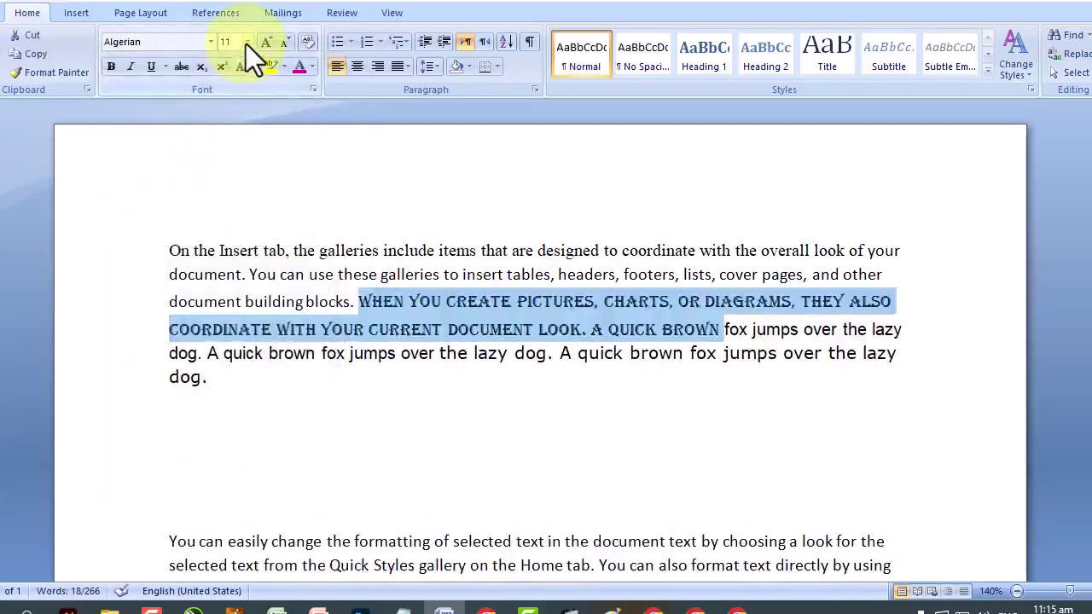
left_click(178, 271)
Resize 'document. You can' to 16 pt, then select the second paragraph's opening words.
left_click_drag(179, 273, 300, 276)
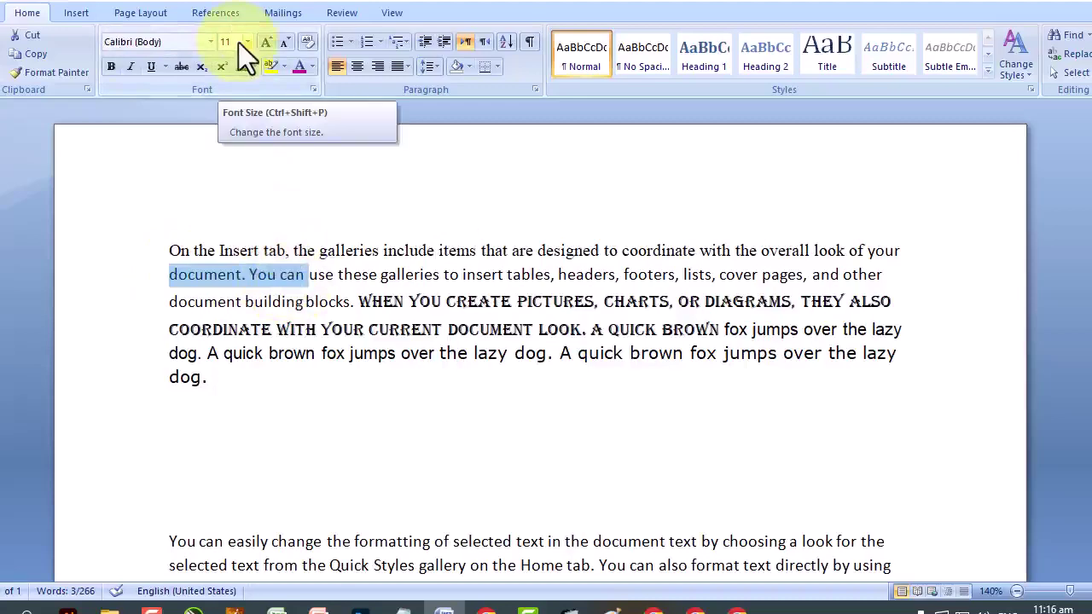
left_click(270, 48)
left_click(270, 48)
left_click(270, 48)
left_click(270, 48)
left_click(270, 47)
left_click(270, 48)
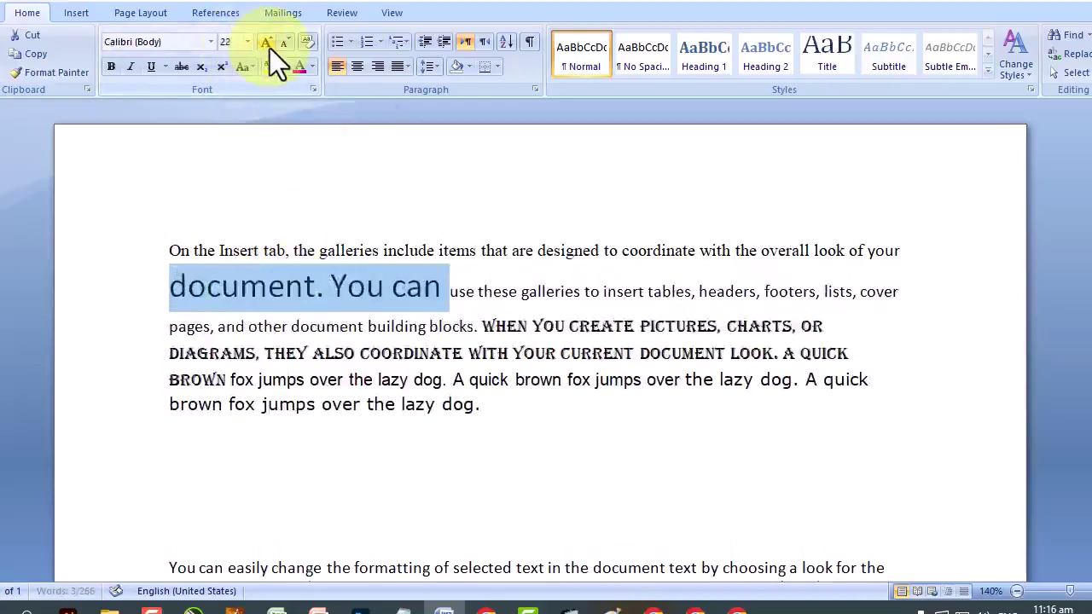
left_click(270, 48)
left_click(270, 47)
left_click(287, 46)
left_click(287, 46)
left_click(287, 46)
left_click(286, 46)
left_click(287, 46)
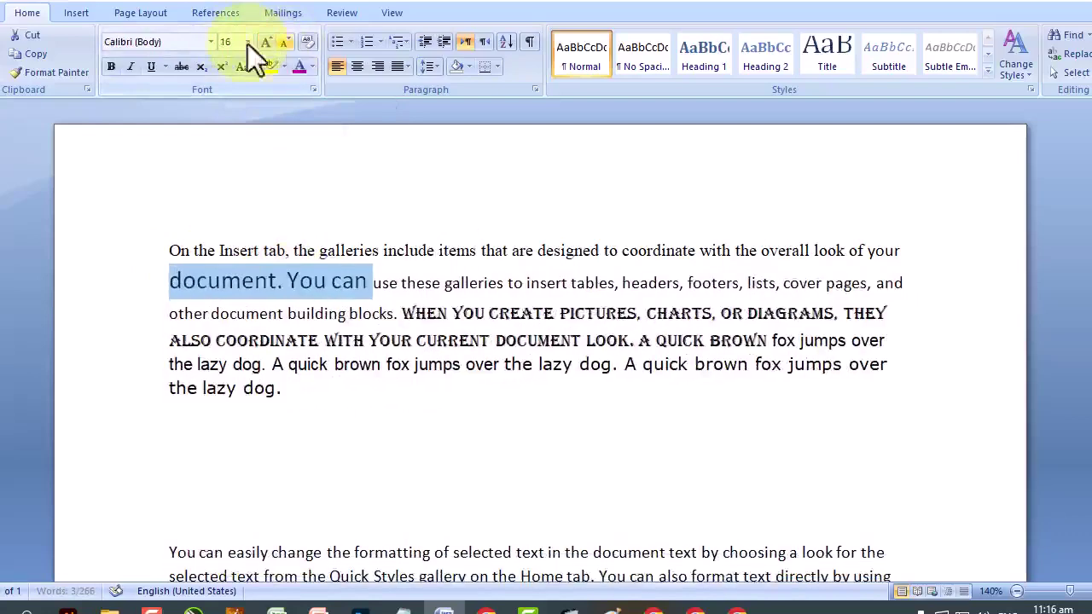
left_click(248, 44)
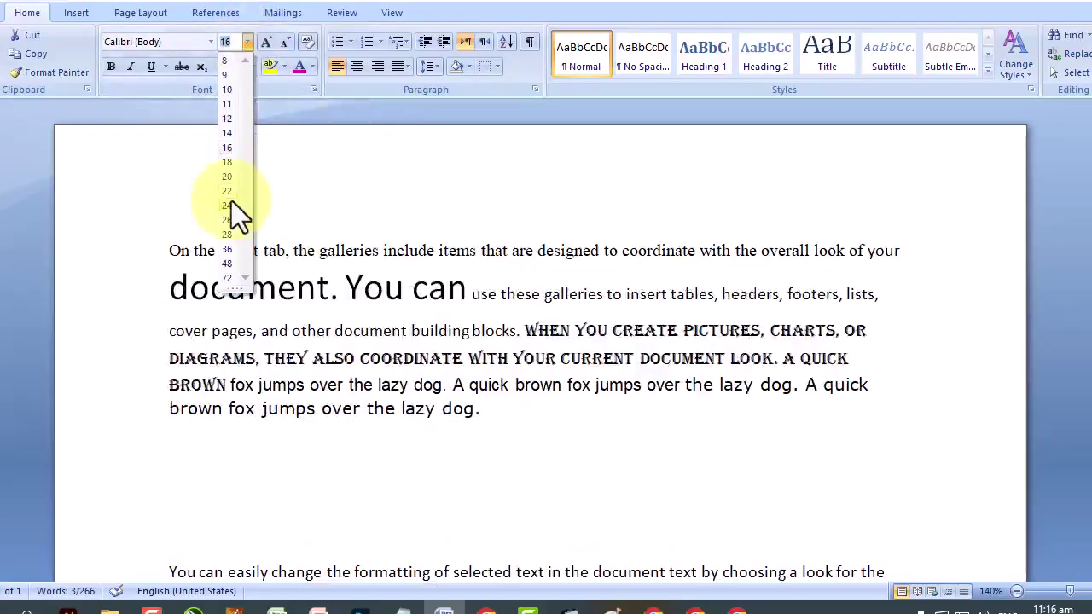
left_click(354, 205)
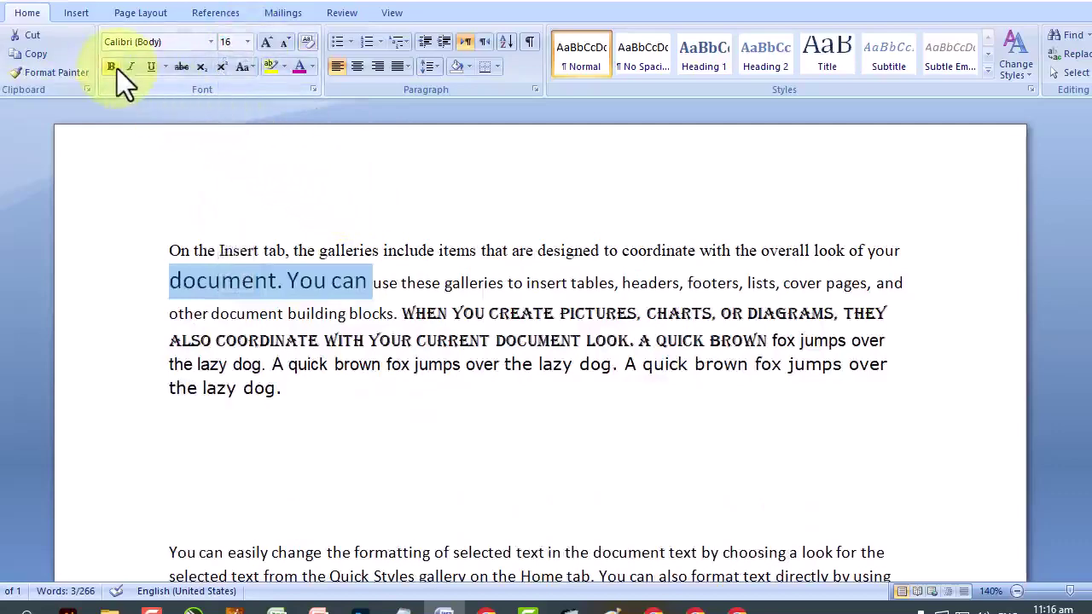
left_click(345, 365)
scroll(346, 365, "down", 4)
left_click_drag(171, 327, 474, 327)
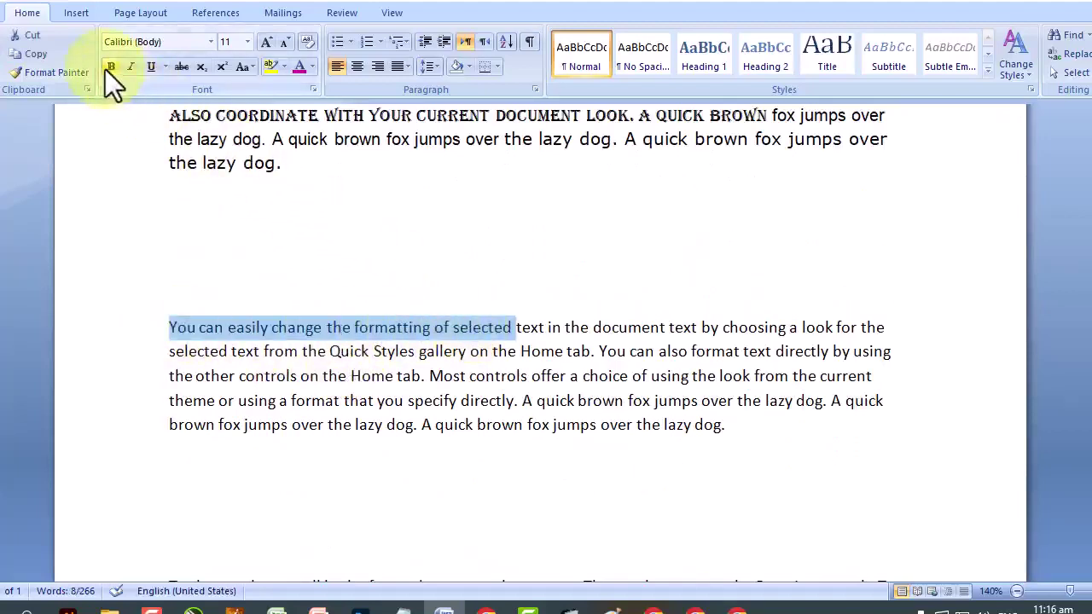
Bold the second paragraph's opening phrase and italicise a phrase on its second line.
left_click(108, 67)
left_click(434, 345)
left_click_drag(415, 326, 274, 327)
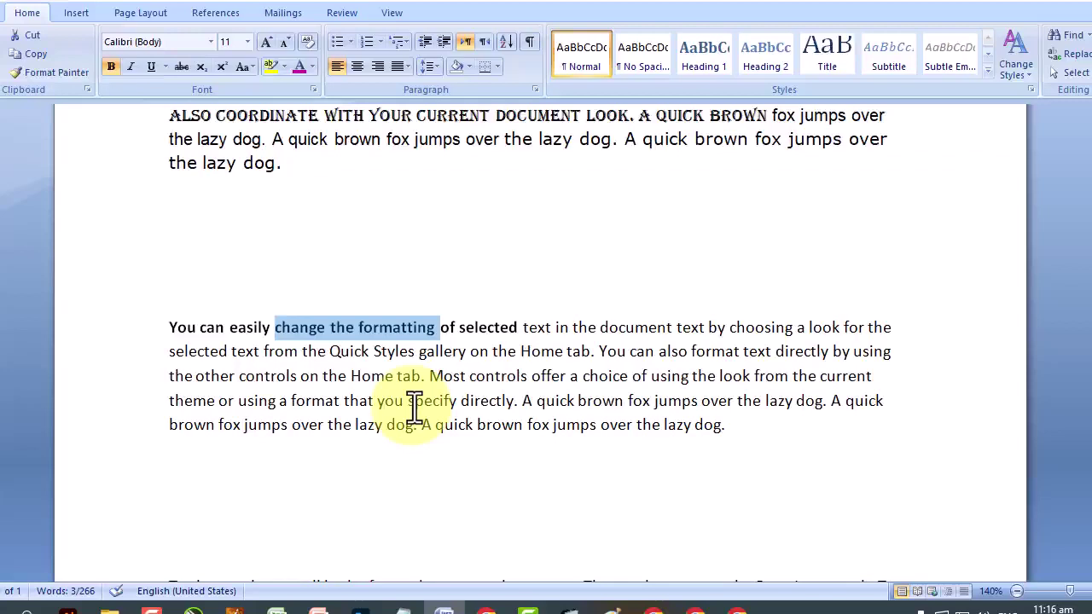
left_click(161, 357)
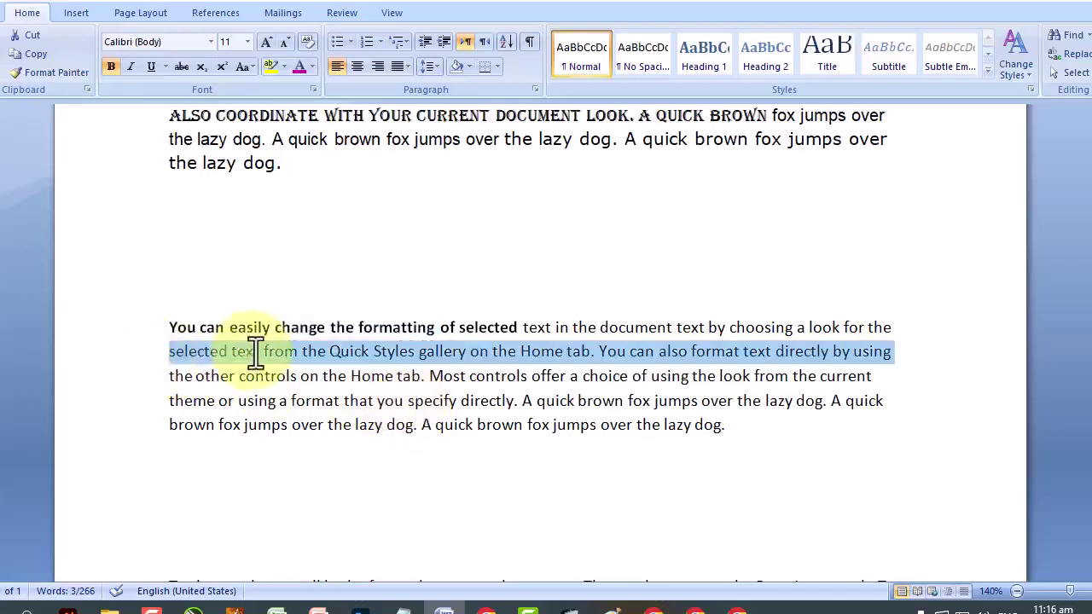
left_click_drag(416, 352, 171, 369)
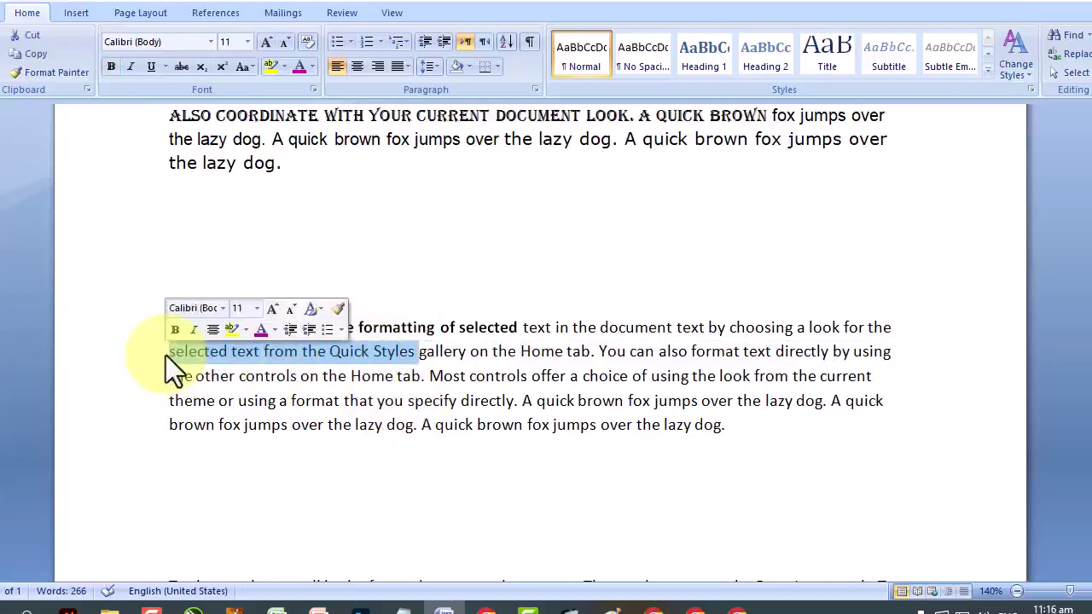
left_click(132, 67)
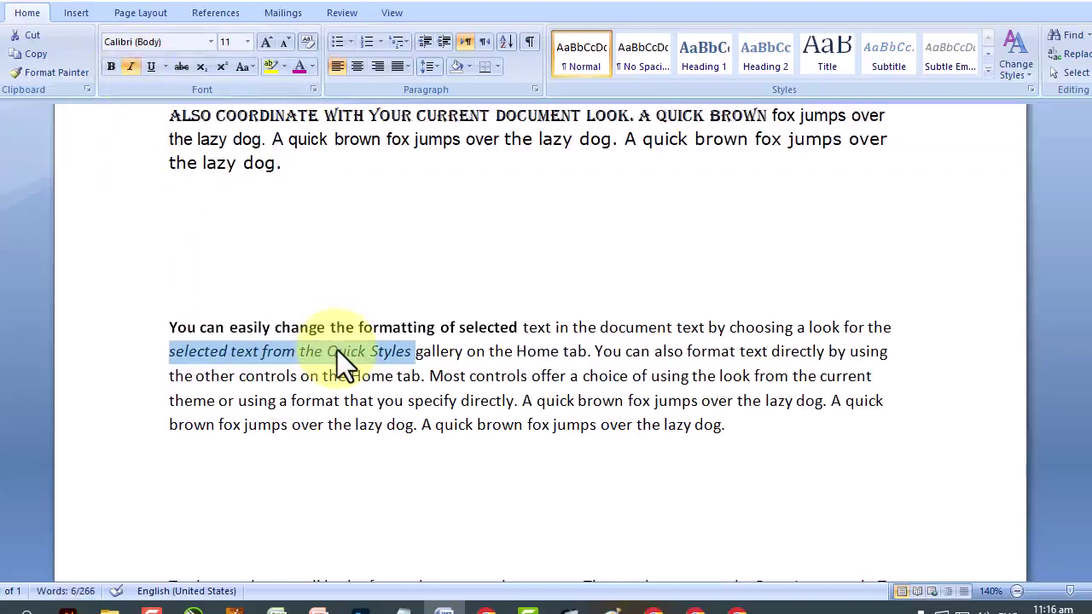
Underline 'gallery on the Home tab' and strike through 'You can also'.
left_click_drag(416, 352, 582, 352)
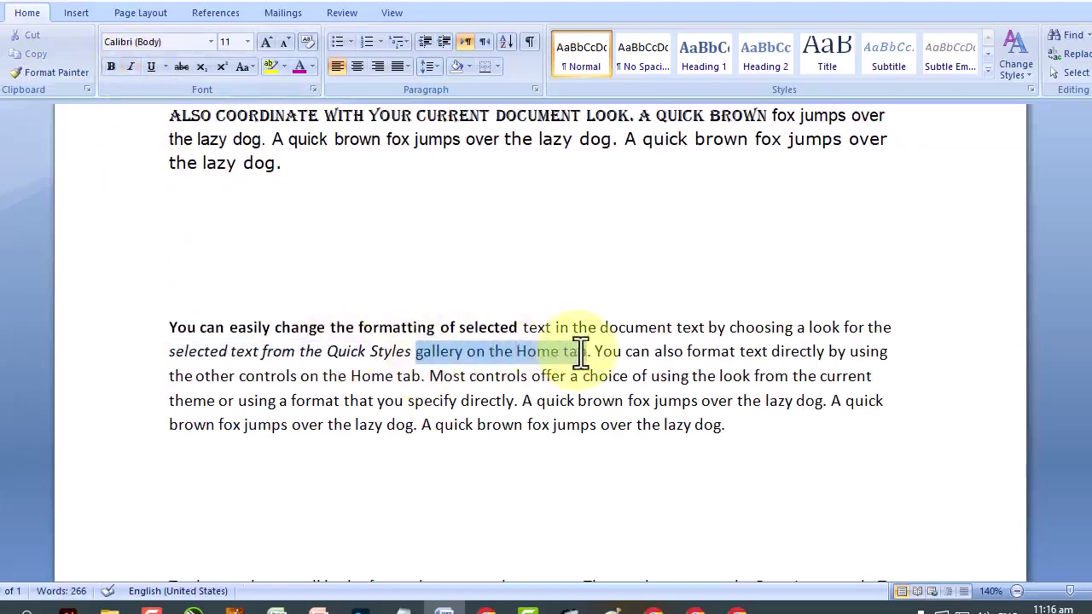
left_click(153, 68)
left_click(577, 377)
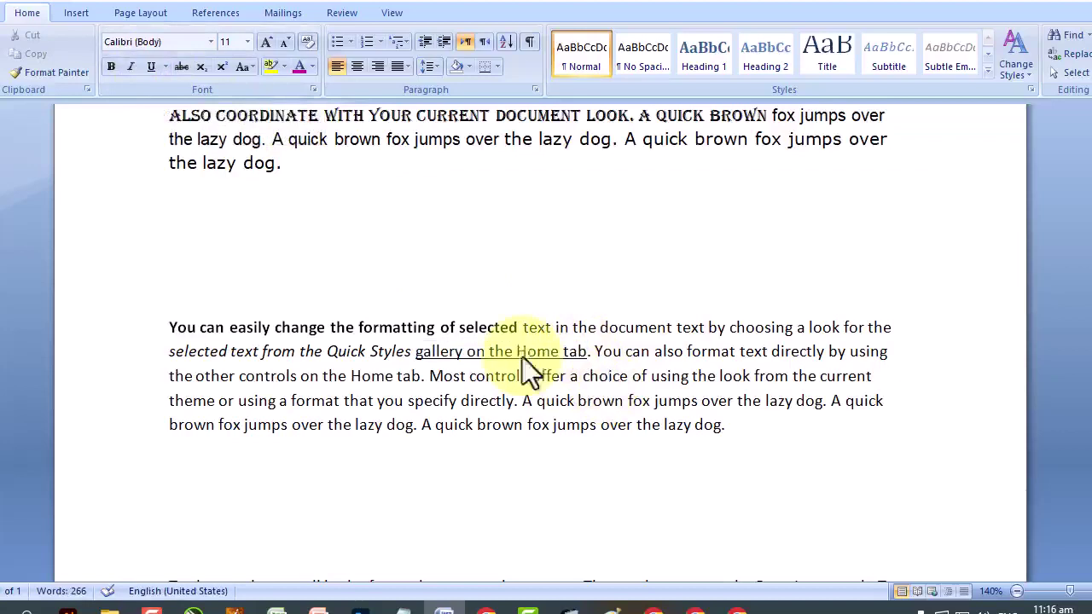
left_click_drag(595, 351, 689, 360)
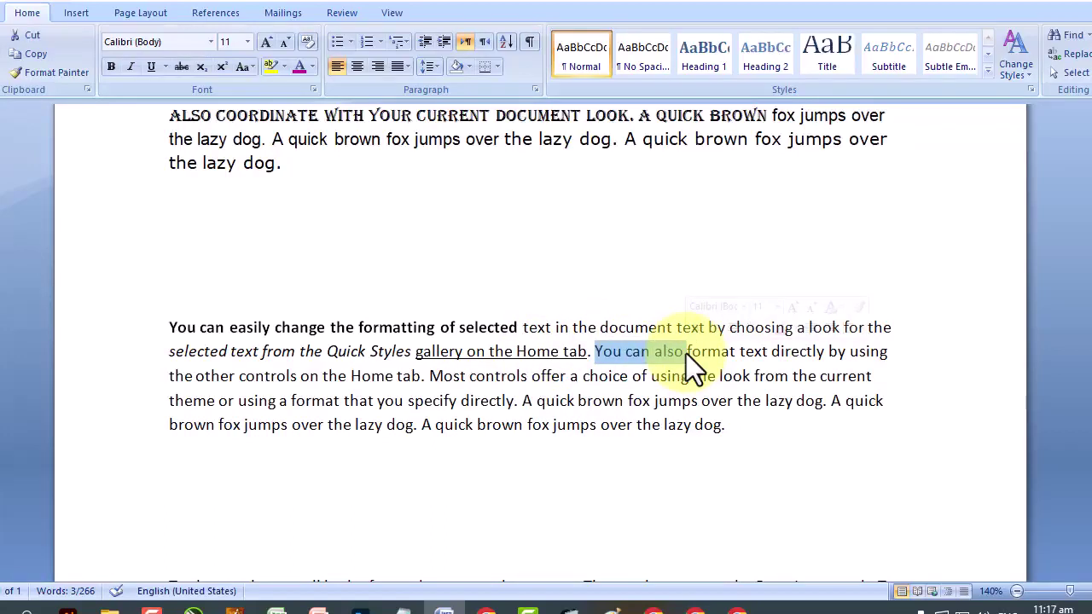
left_click(181, 67)
left_click(545, 375)
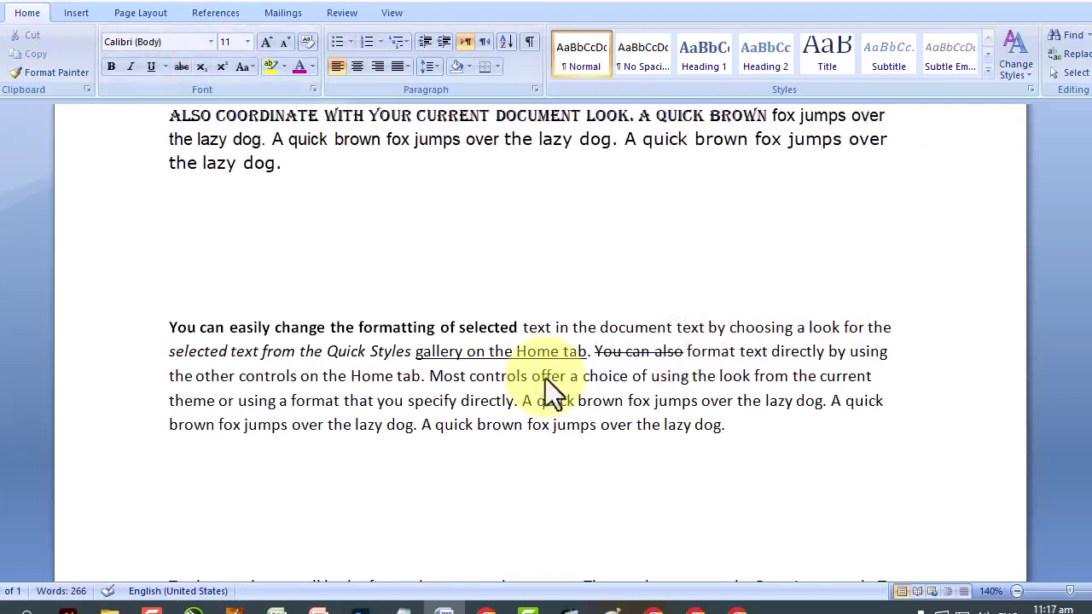
Below the paragraphs, type 'H2O' on one line and 'A2+B2+2AB' on the next, fixing typos.
scroll(251, 140, "down", 6)
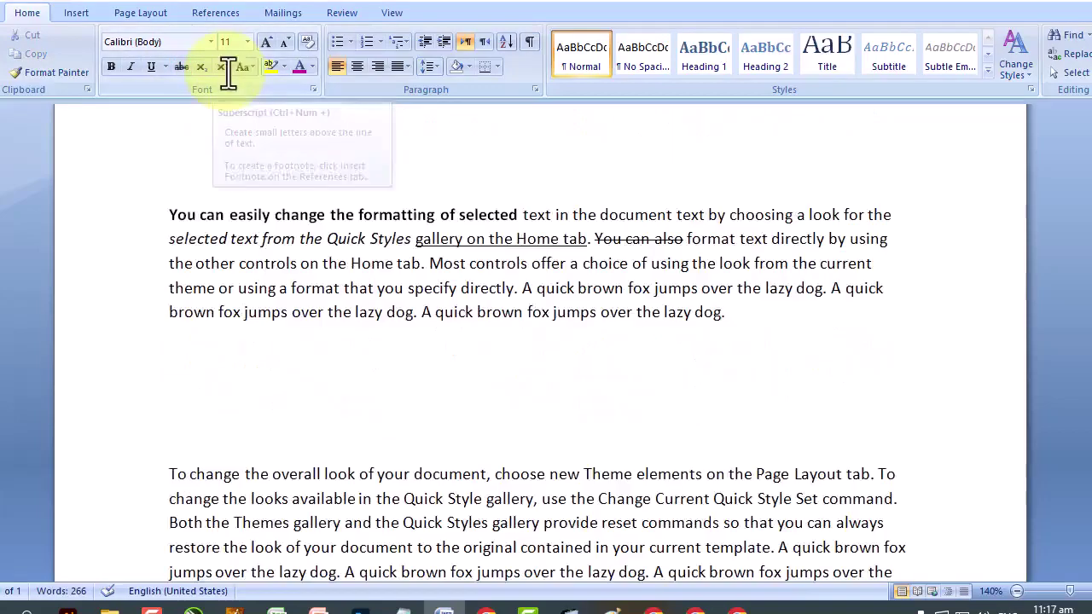
scroll(308, 287, "down", 2)
left_click(310, 293)
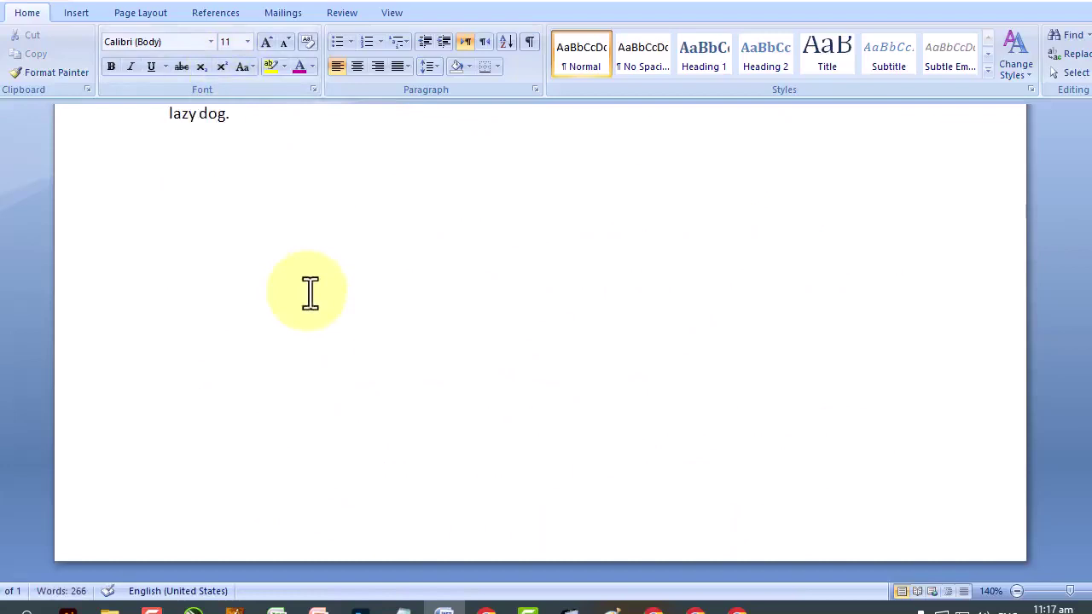
type("H2O")
key("Return")
type("A2+B@")
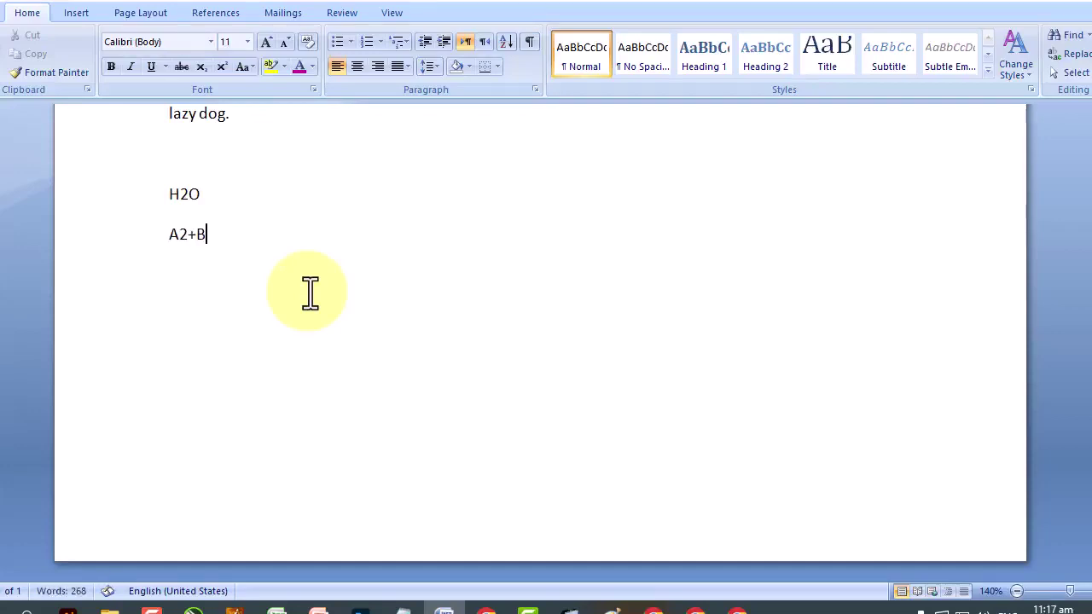
key("BackSpace")
type("2")
type("+sa")
type("b")
key("BackSpace")
key("BackSpace")
key("BackSpace")
type("2AB")
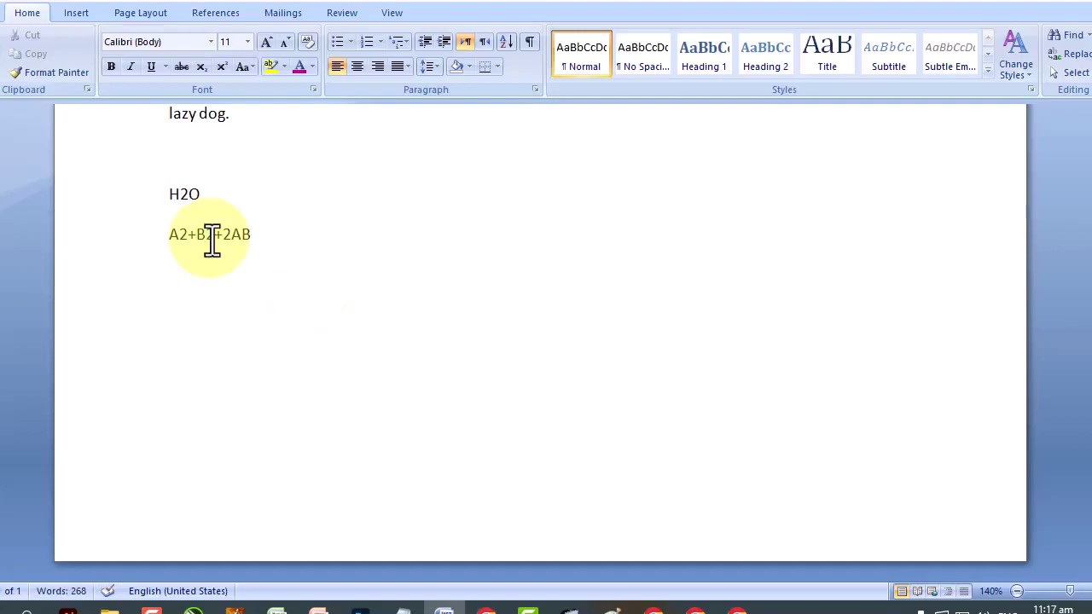
Superscript the 2 after B from the ribbon and the 2 after A via the Font dialog.
left_click_drag(206, 236, 216, 239)
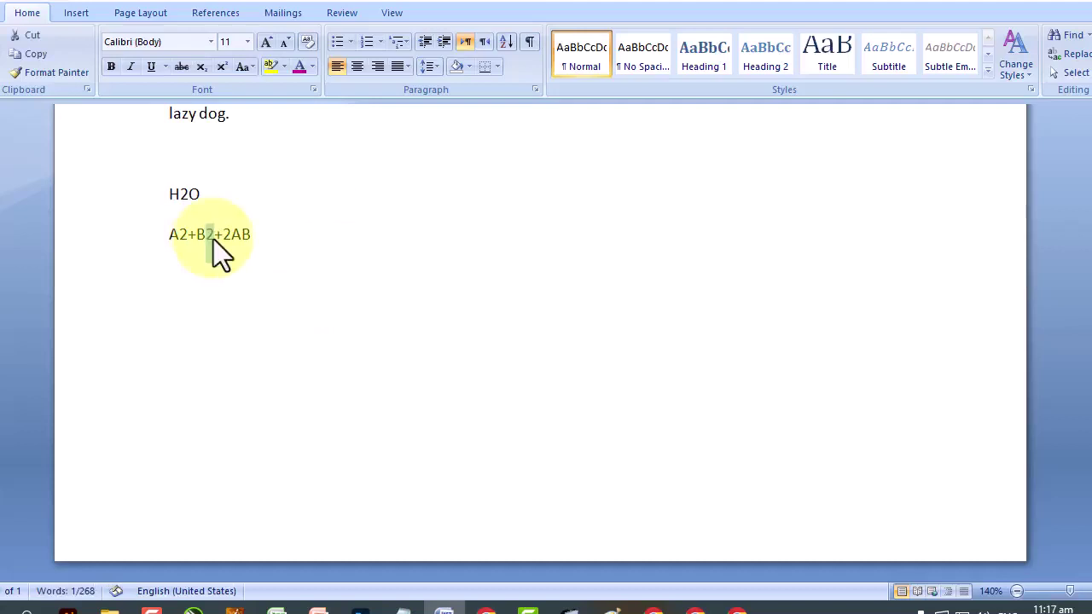
left_click(222, 71)
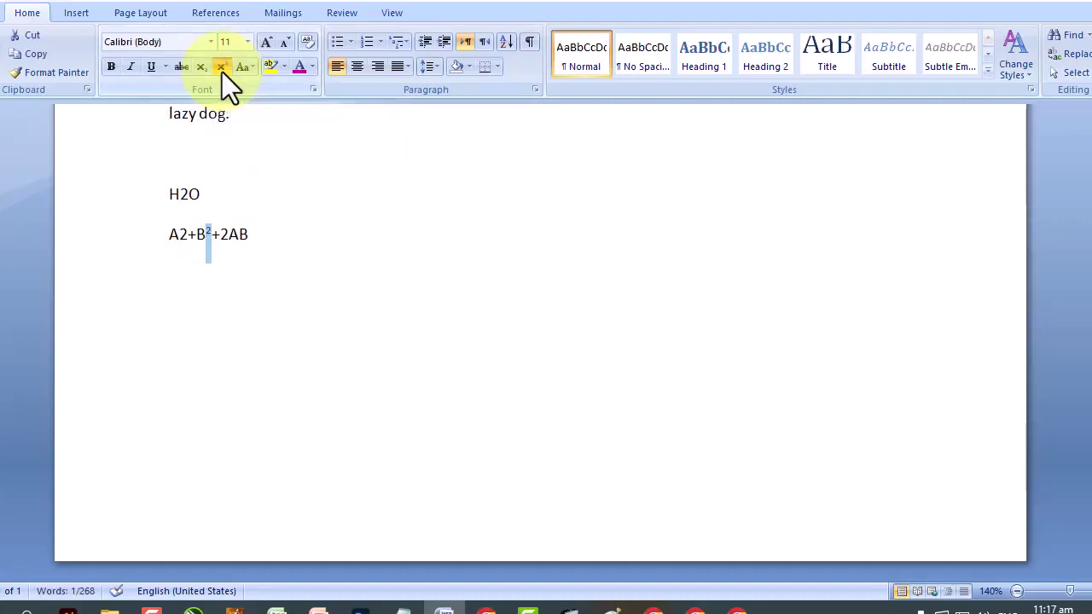
left_click_drag(187, 232, 183, 231)
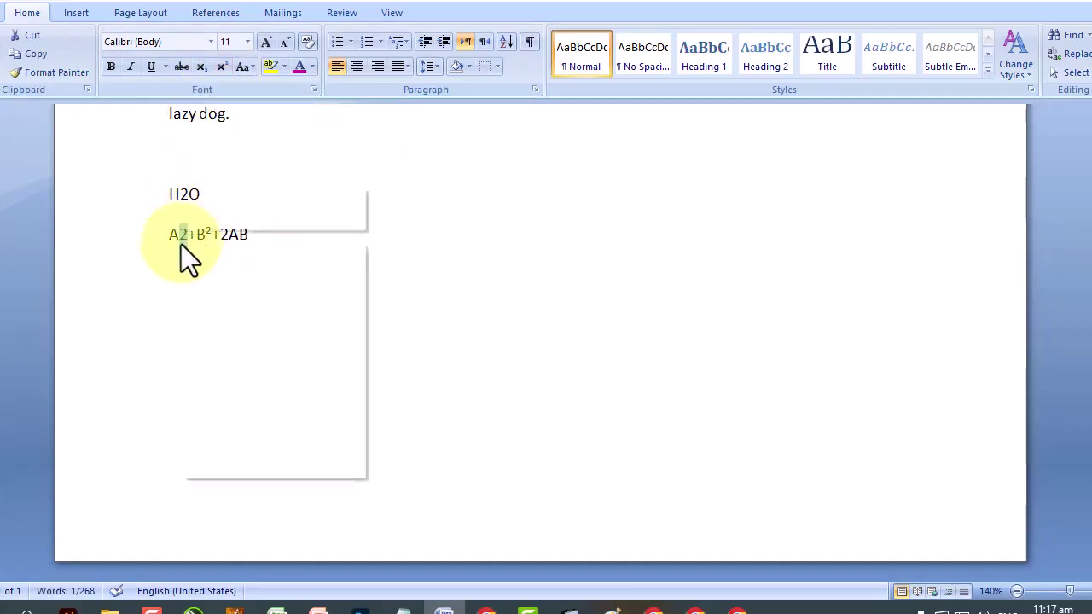
right_click(181, 244)
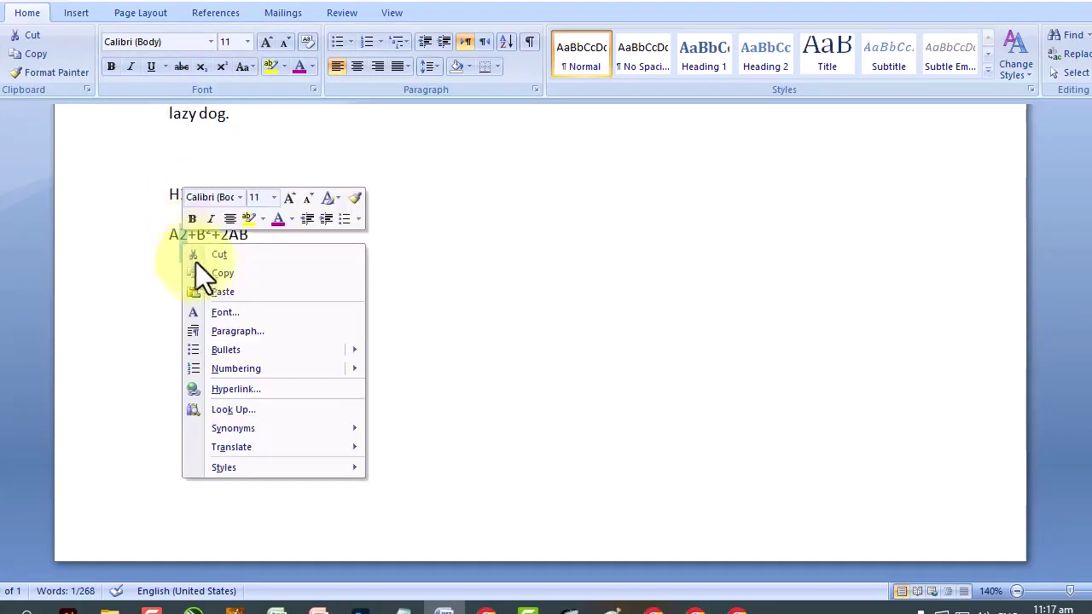
left_click(237, 313)
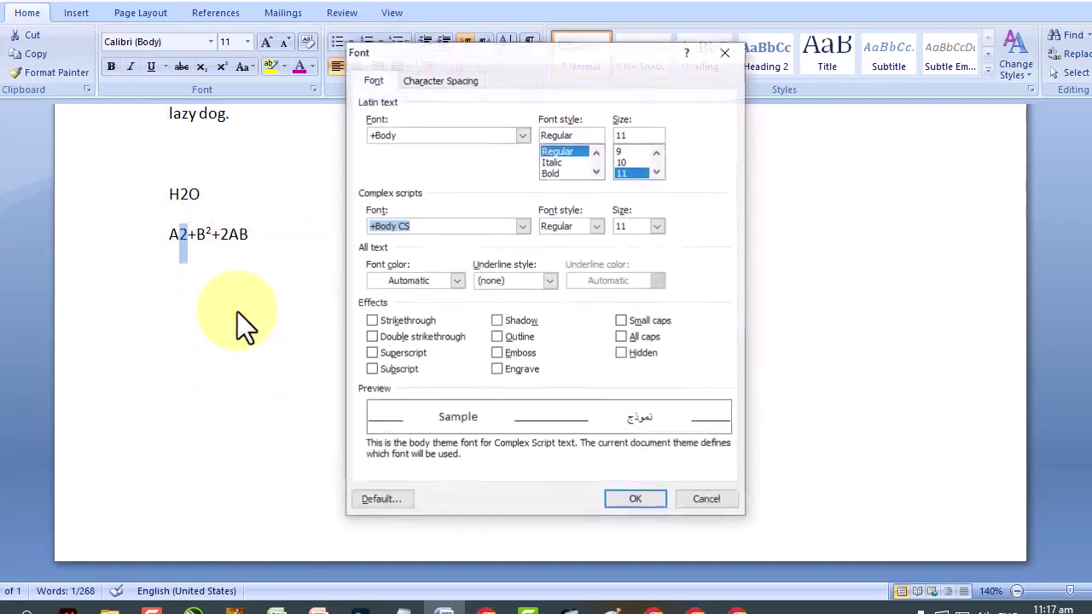
left_click(370, 353)
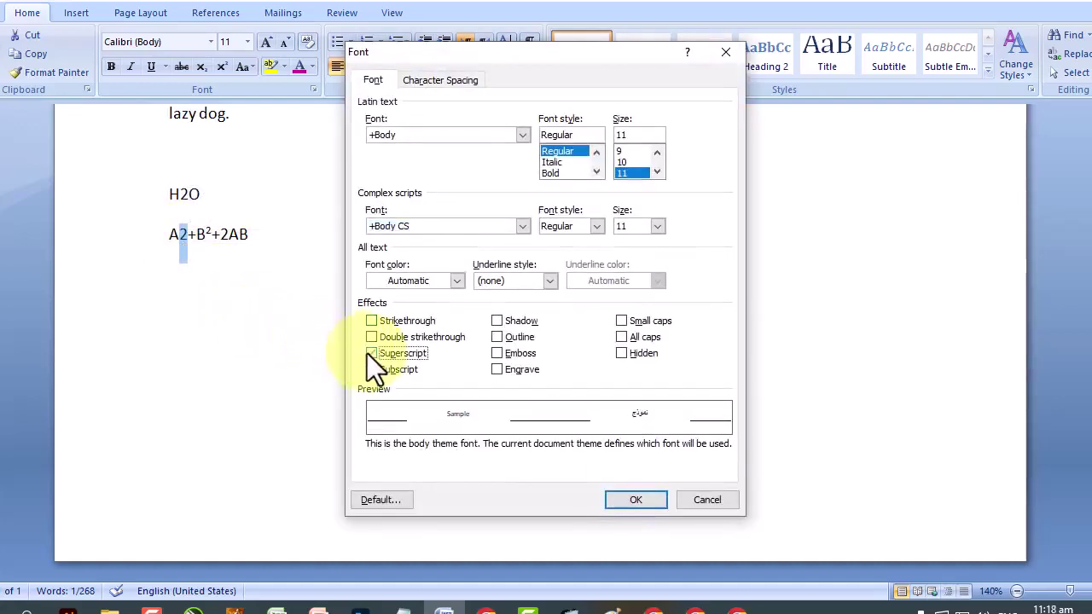
left_click(622, 501)
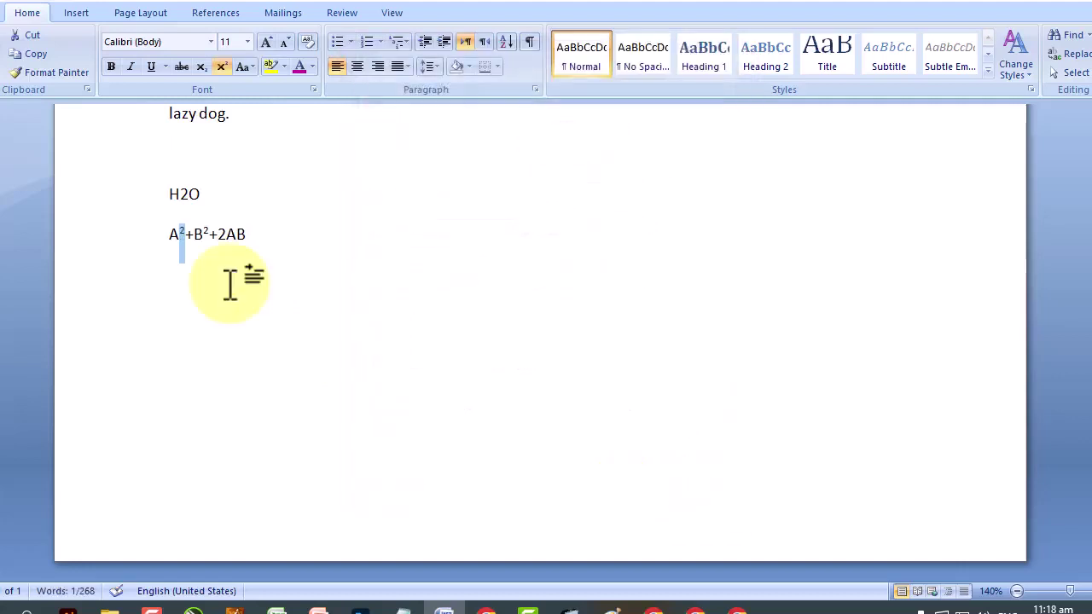
left_click_drag(189, 193, 181, 193)
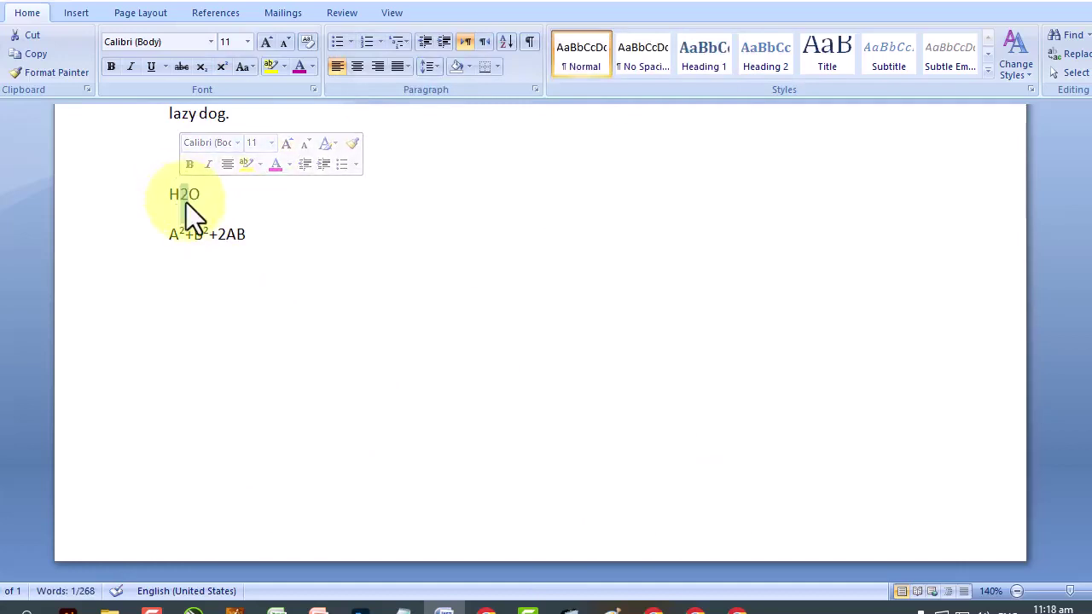
Subscript the 2 in H2O, then close the Font dialog and Change Case list unchanged.
left_click(201, 66)
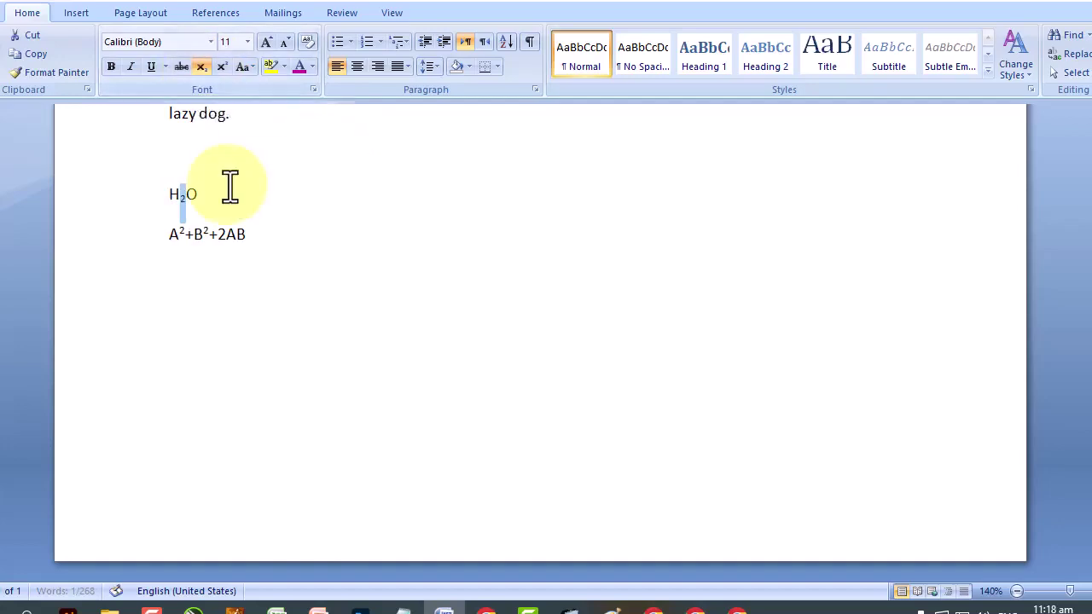
right_click(180, 195)
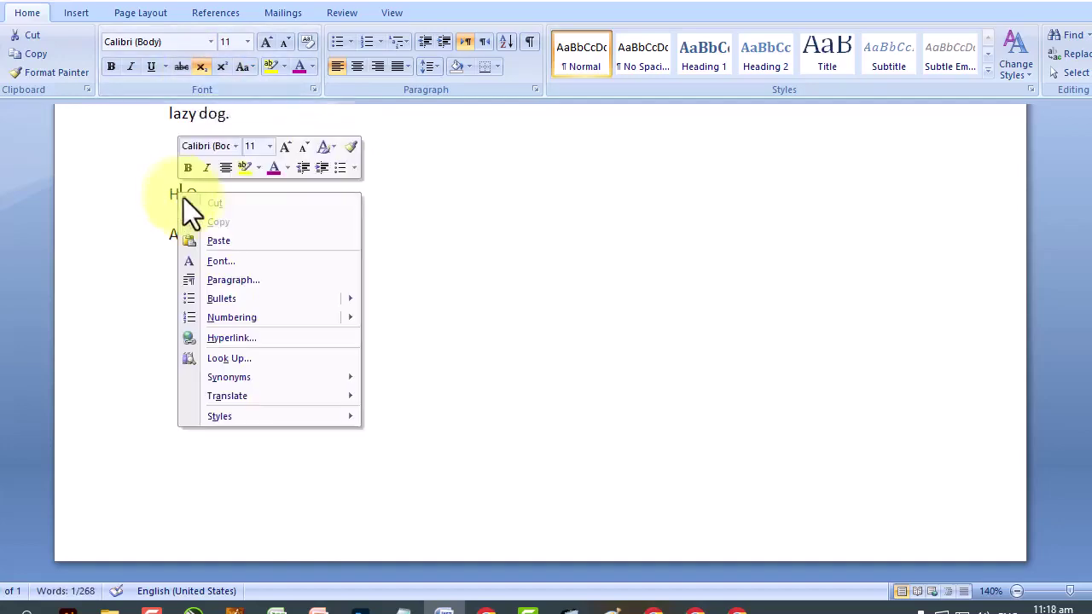
left_click(264, 257)
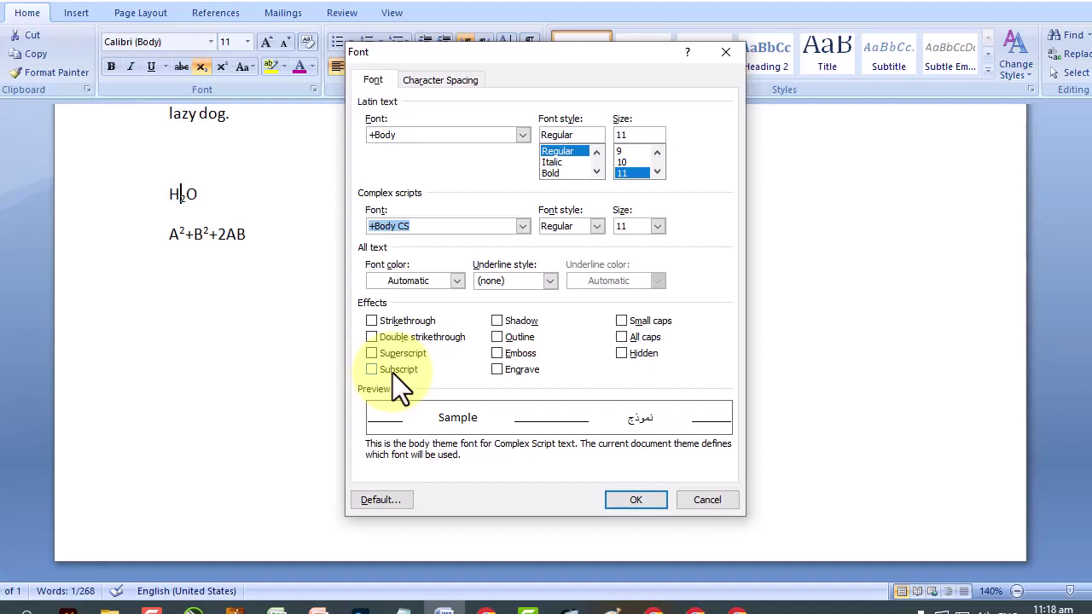
left_click(706, 501)
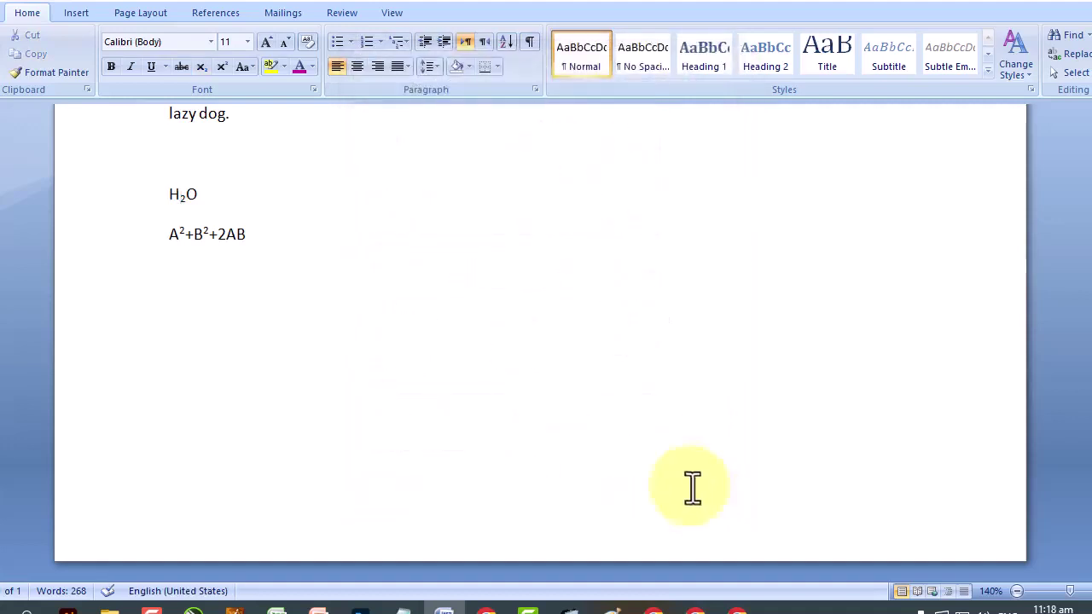
left_click(244, 67)
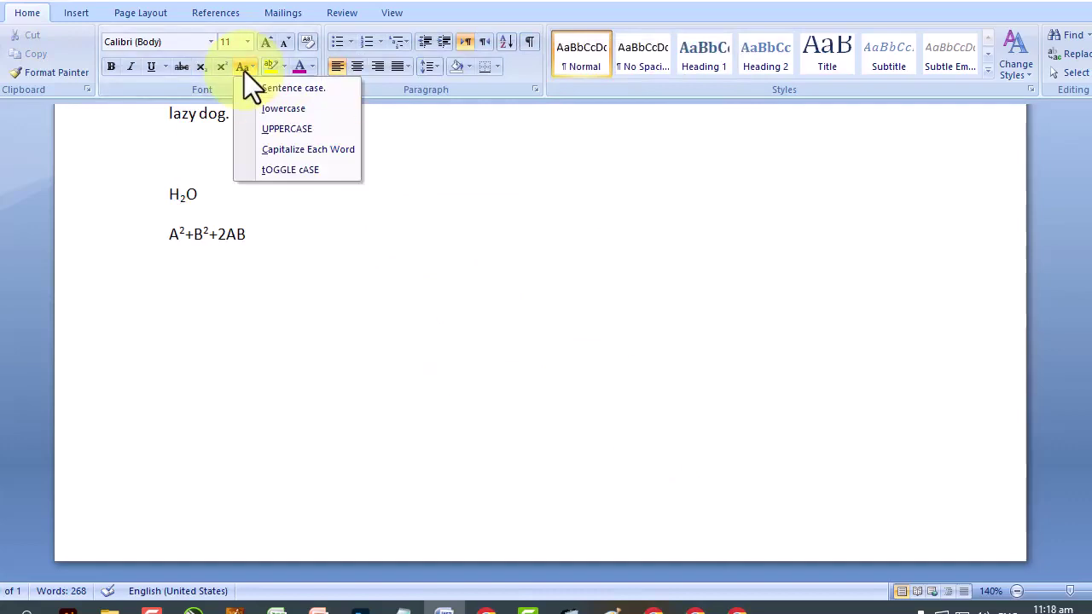
left_click(288, 248)
scroll(285, 252, "up", 10)
scroll(284, 250, "up", 4)
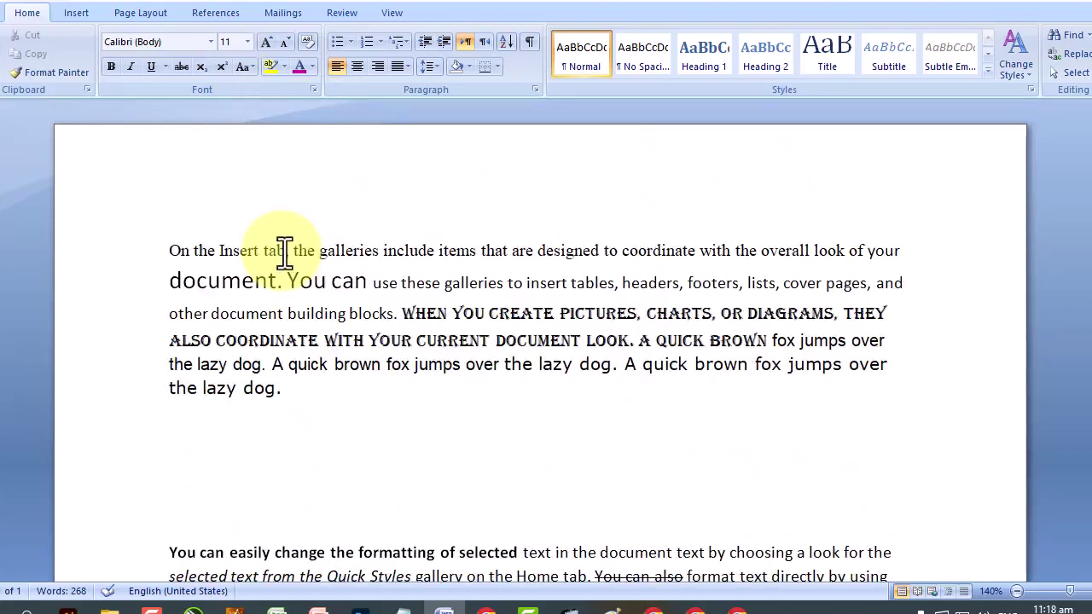
scroll(284, 250, "down", 10)
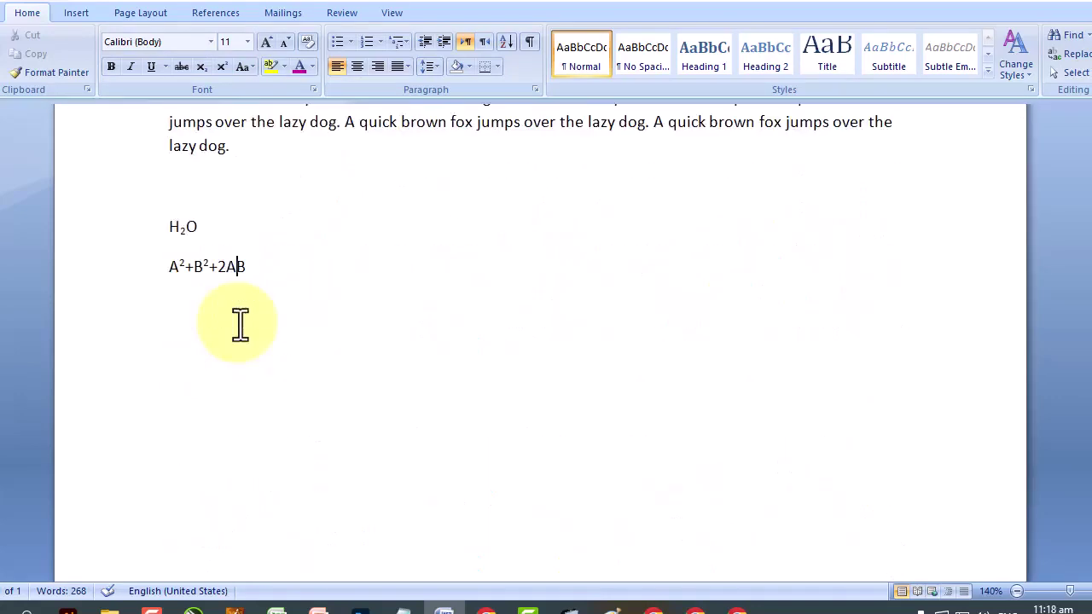
On a new line below the equation, type 'A quick brown fox jumps over the lazy dog.'.
left_click(287, 296)
key("Return")
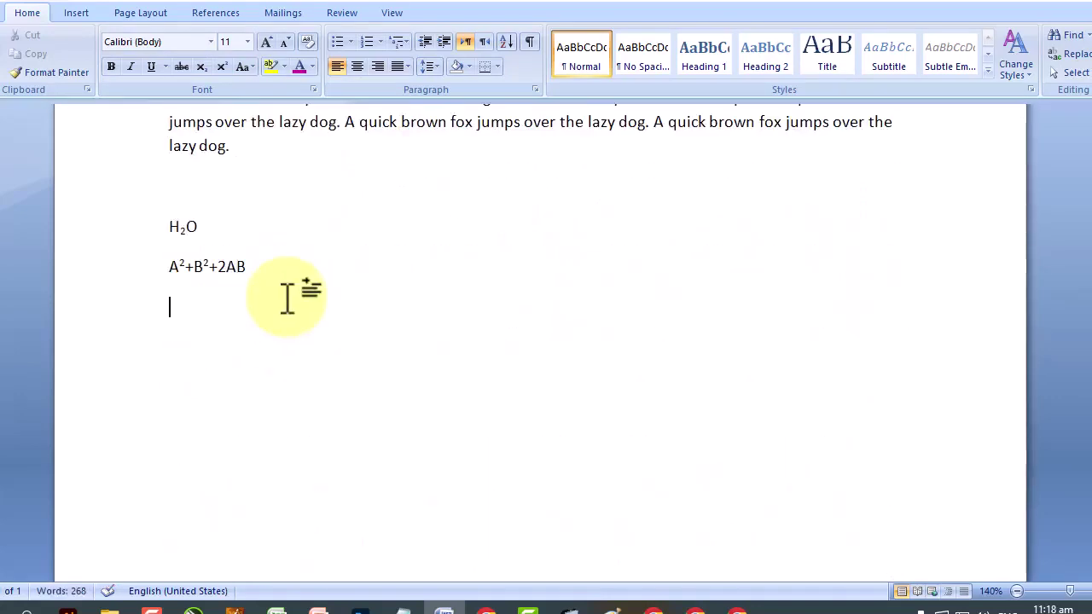
type("A quick b")
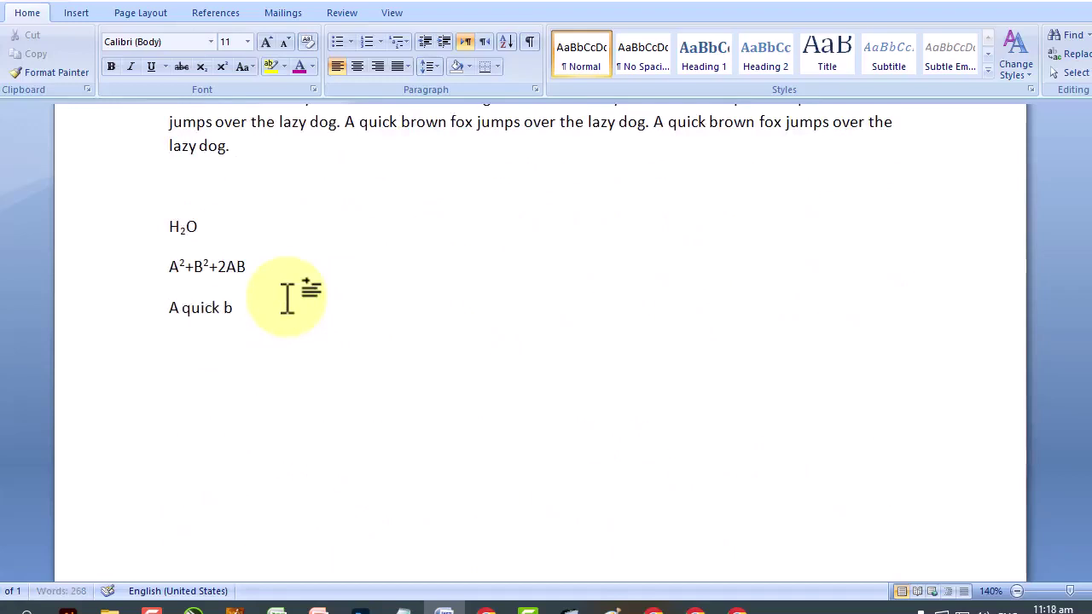
type("rown fox jumsp ove")
key("BackSpace")
key("BackSpace")
key("BackSpace")
key("BackSpace")
key("BackSpace")
key("BackSpace")
type("ps over the ")
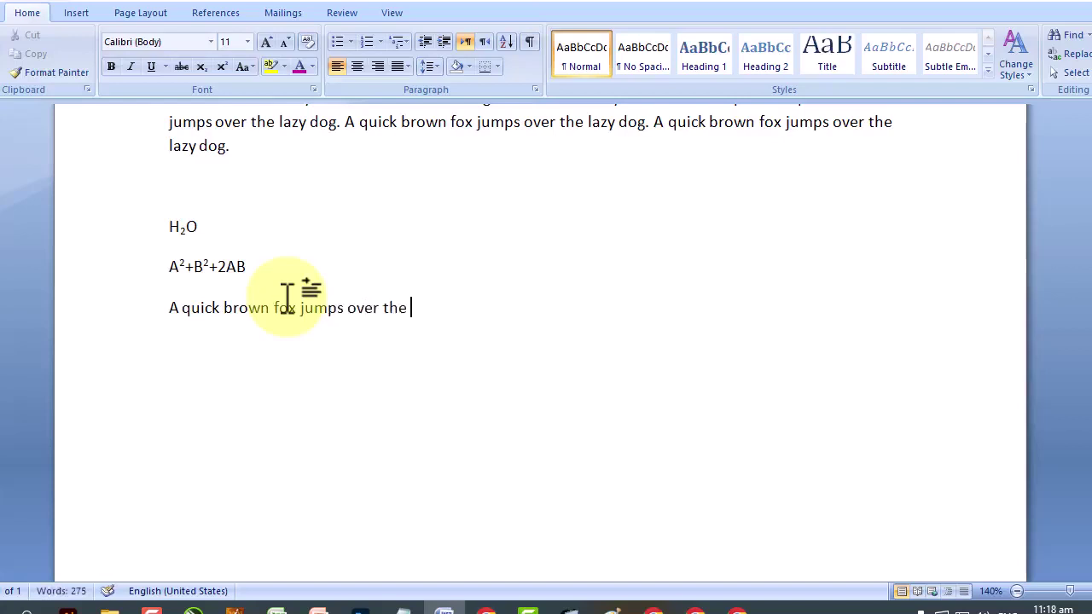
type("lazy dog.")
Copy the sentence and paste it on a new line, then undo the misplaced paste.
left_click_drag(482, 309, 170, 314)
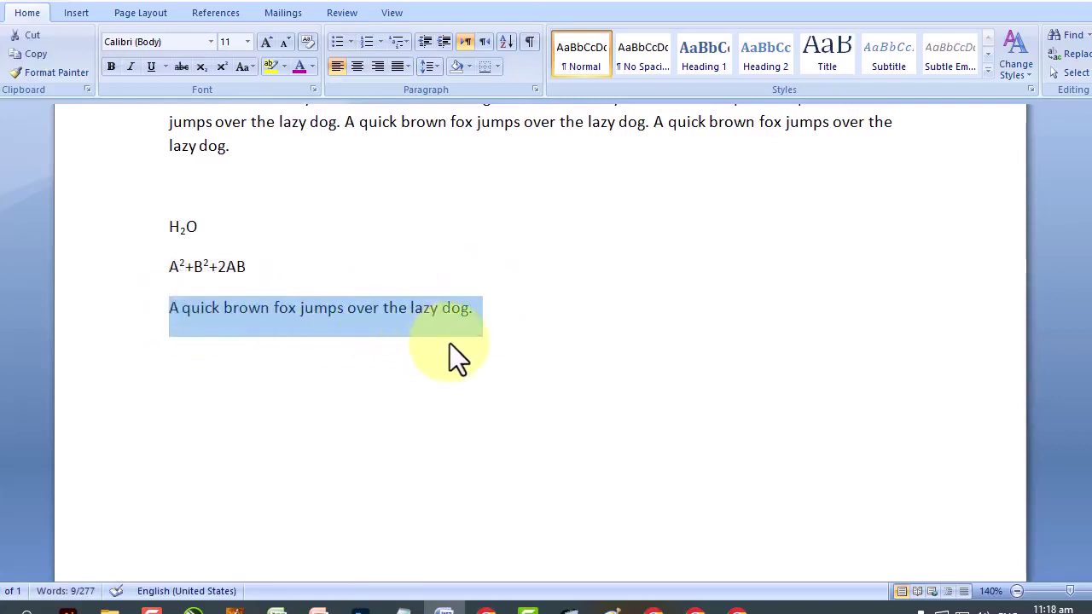
right_click(430, 307)
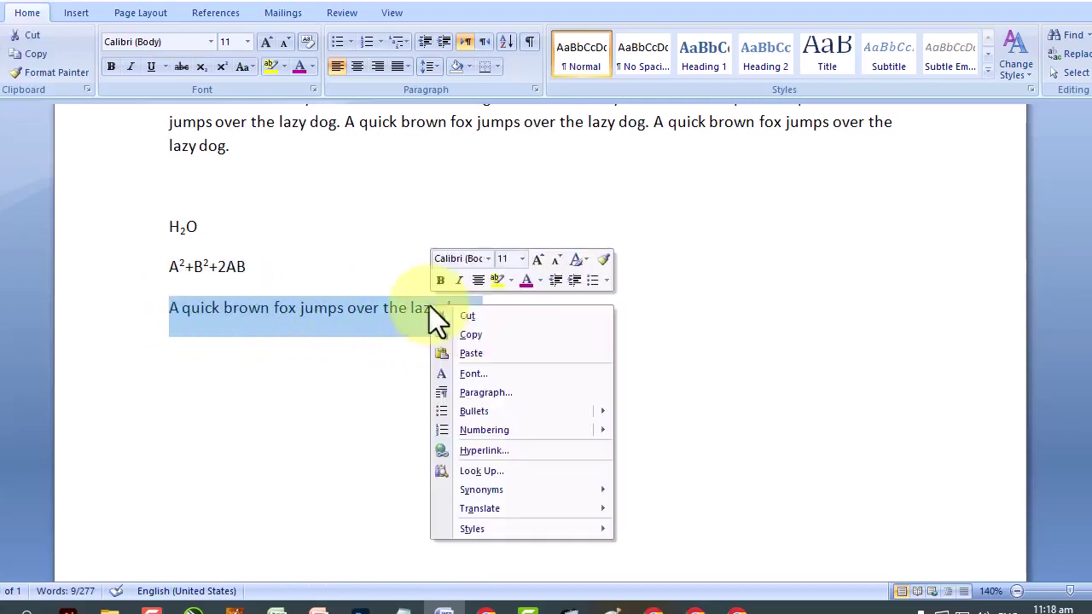
left_click(490, 335)
left_click(541, 339)
key("Return")
key("Return")
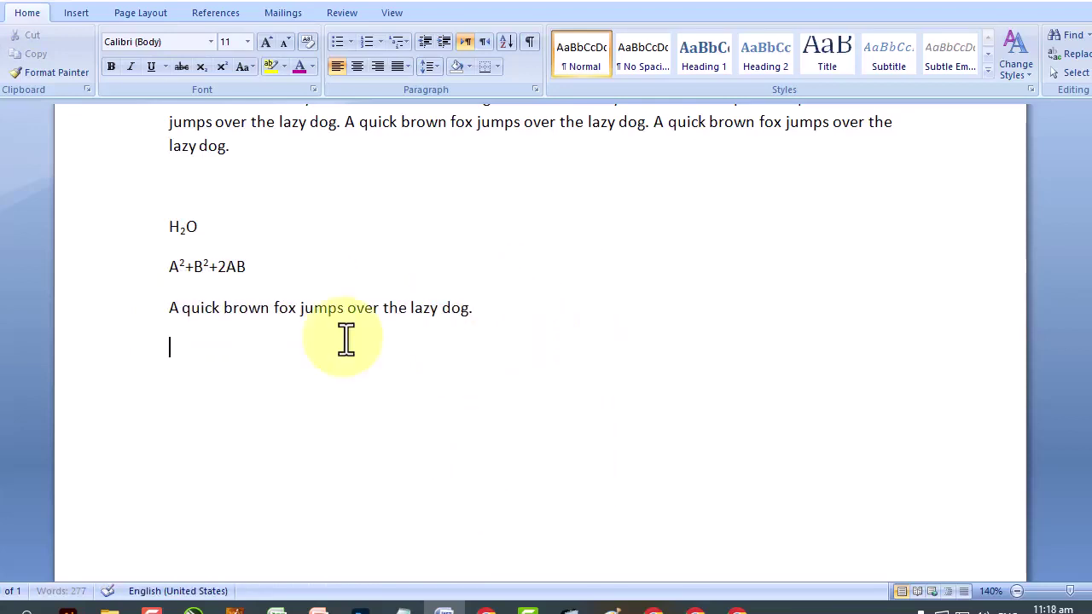
right_click(340, 335)
left_click(382, 384)
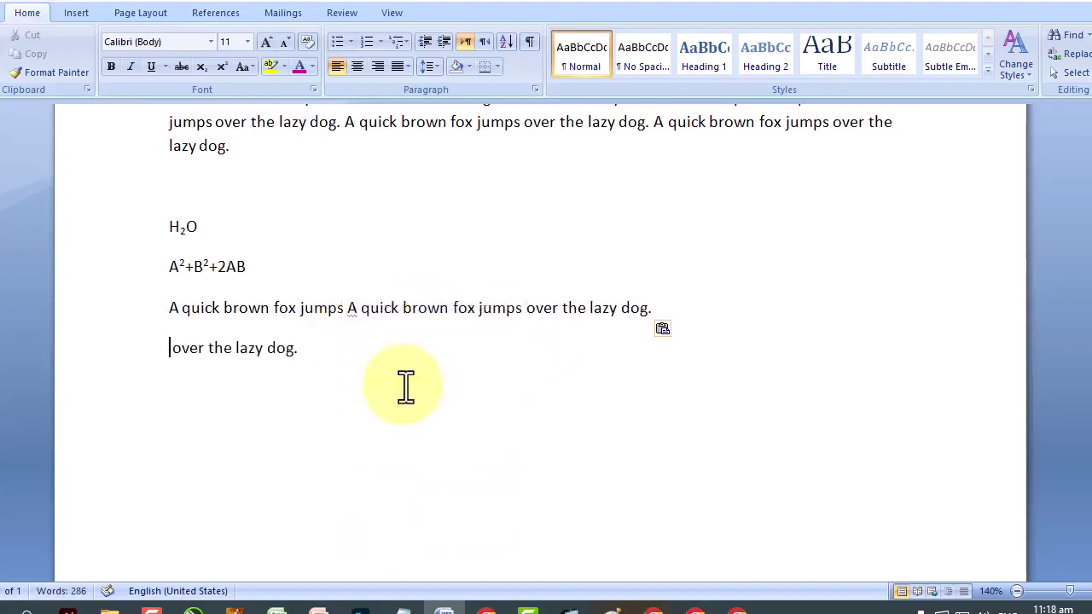
key("Left")
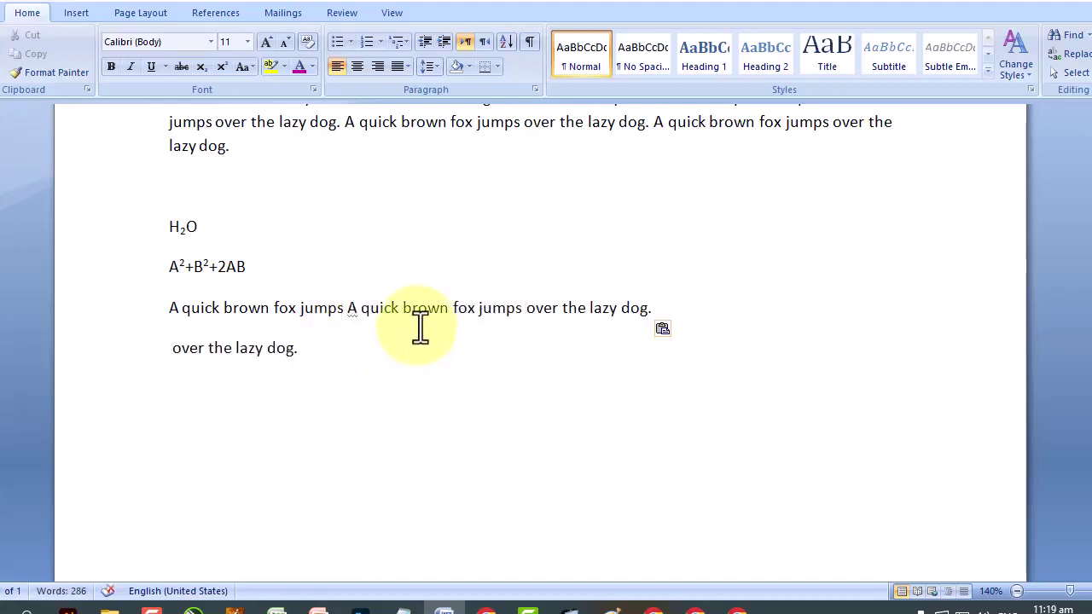
left_click(43, 3)
Paste the sentence onto three new lines below, giving four identical copies.
left_click(503, 332)
key("Return")
right_click(334, 344)
left_click(396, 391)
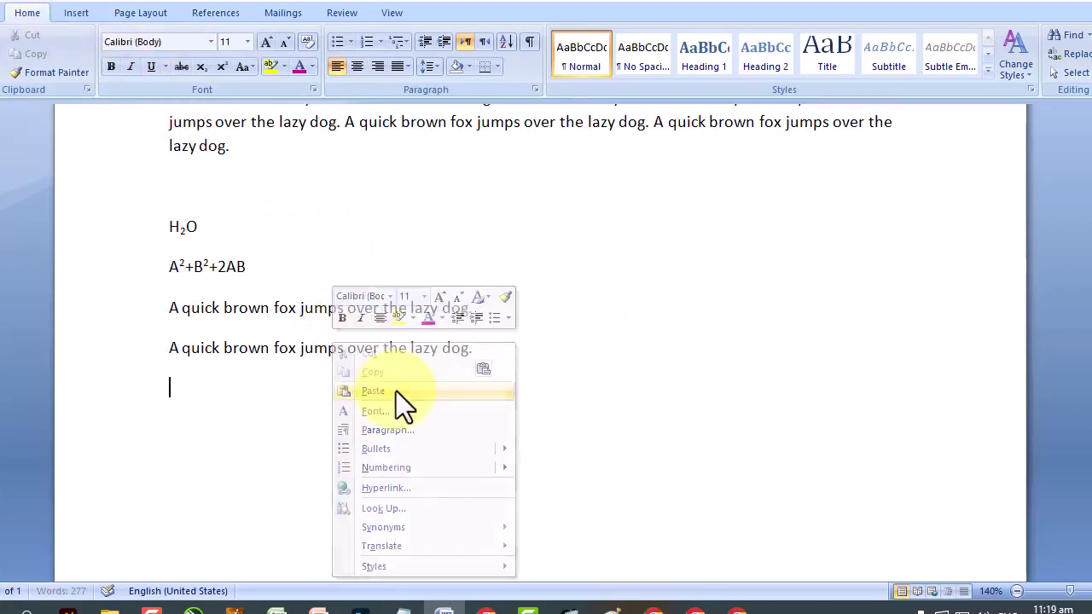
right_click(291, 378)
key("Escape")
left_click(517, 358)
key("Return")
right_click(212, 388)
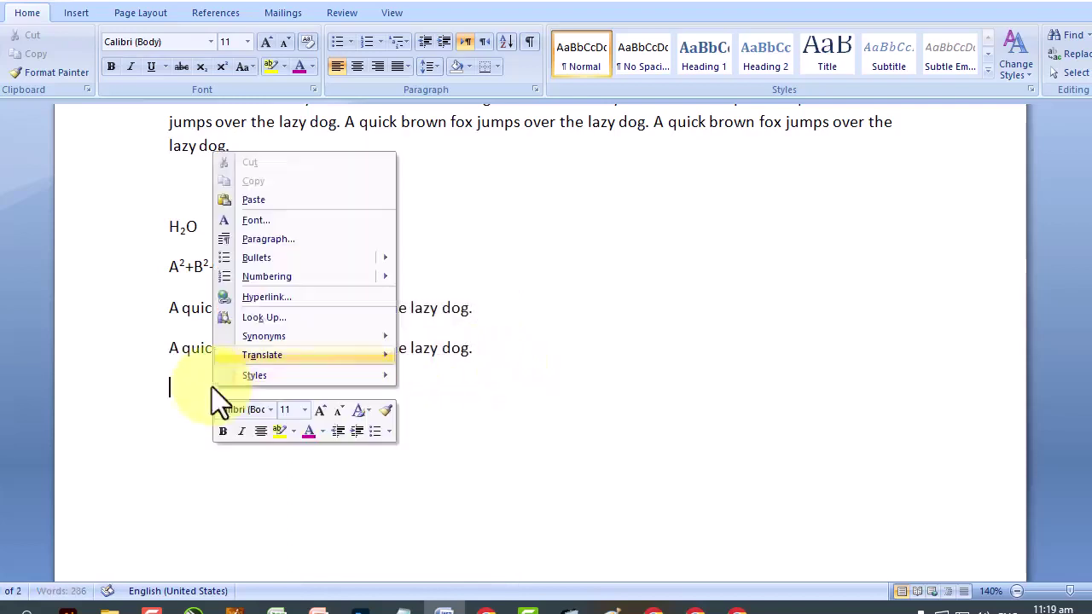
left_click(273, 203)
key("Return")
right_click(312, 439)
left_click(378, 249)
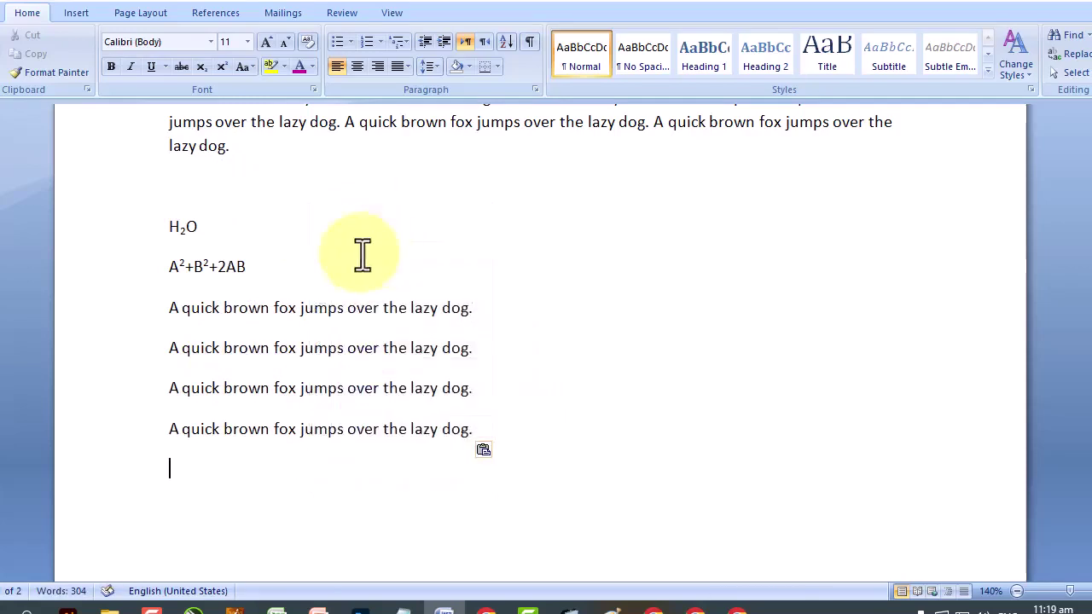
left_click_drag(167, 309, 476, 310)
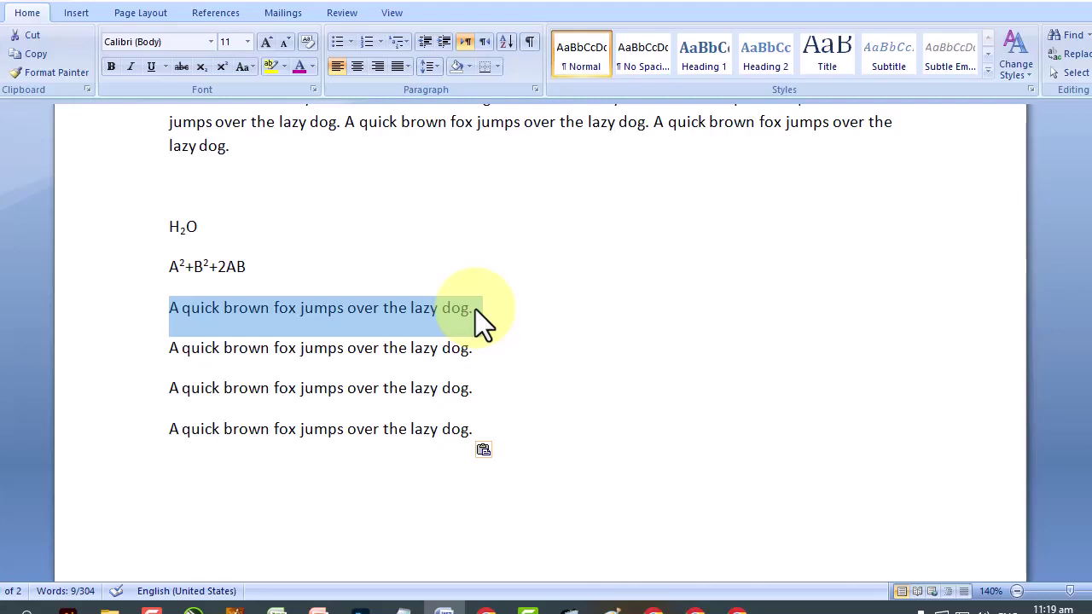
Make the first sentence copy lowercase and the second UPPERCASE.
left_click(251, 70)
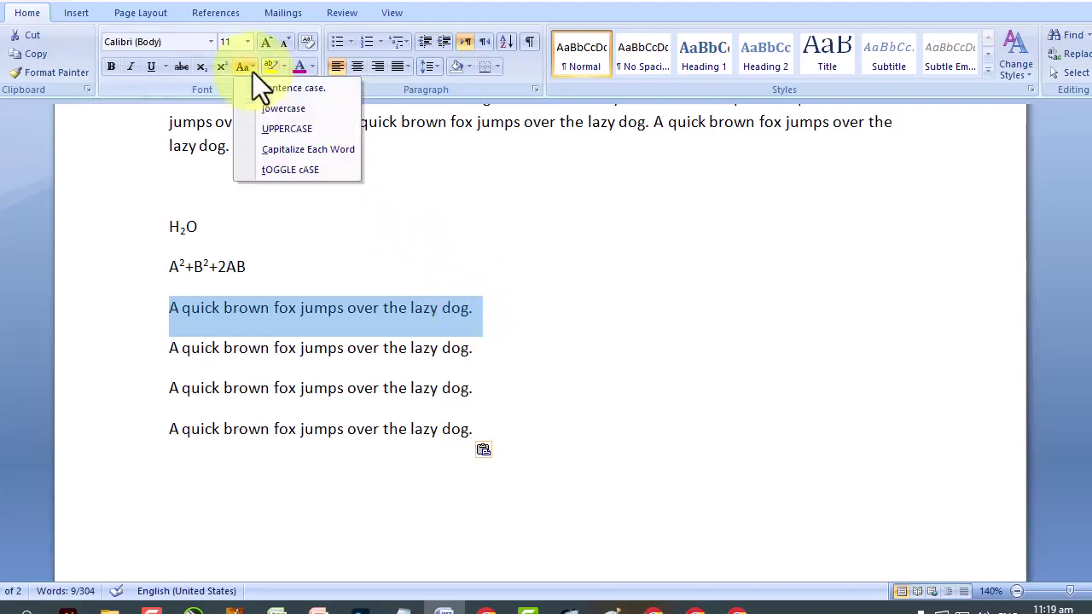
left_click(290, 112)
left_click(171, 305)
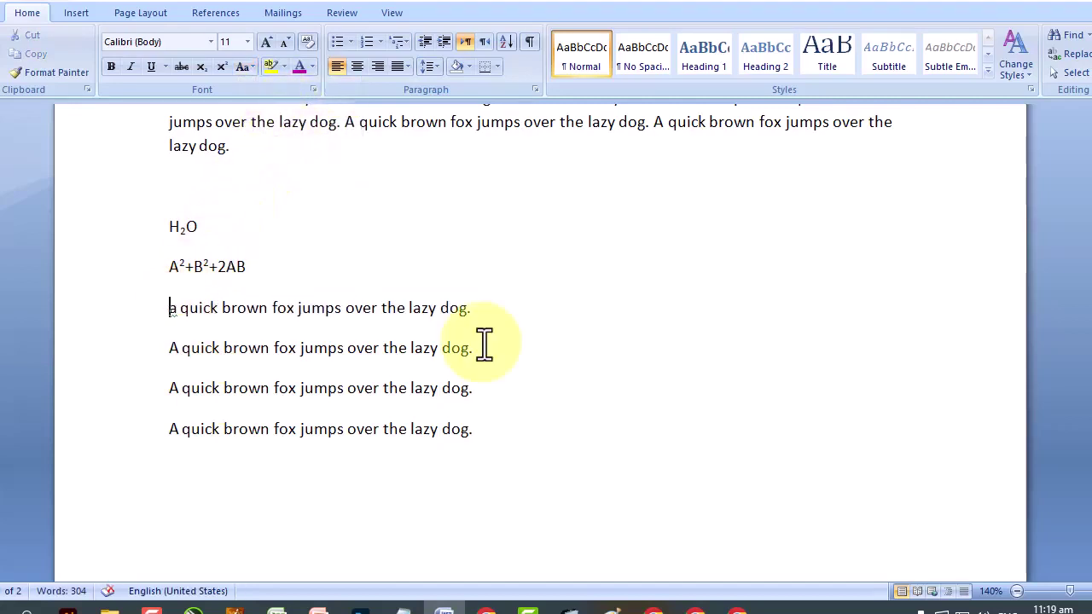
left_click_drag(484, 344, 151, 346)
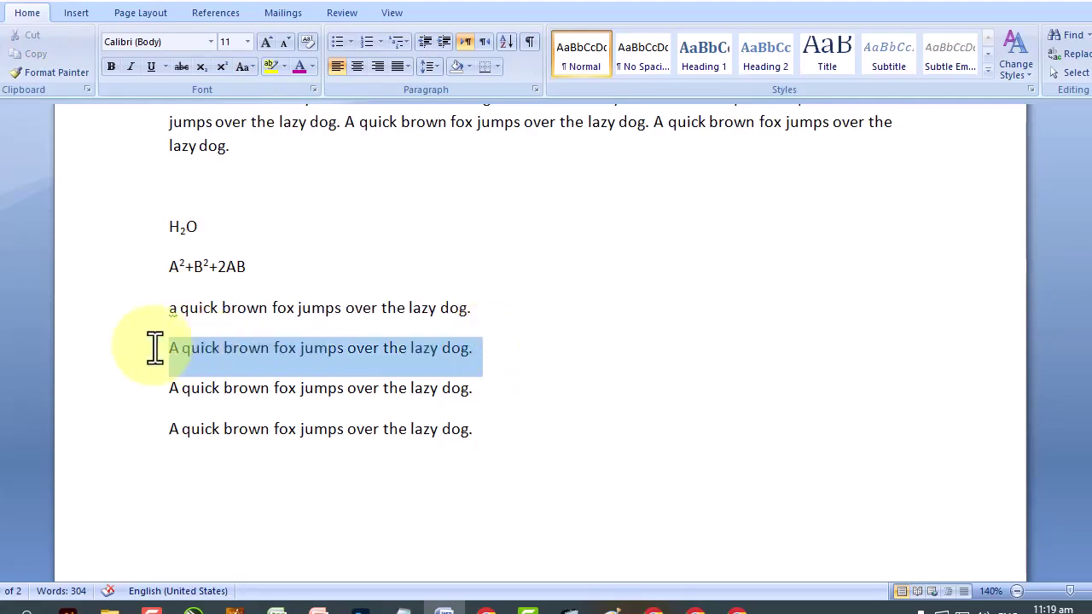
left_click(242, 68)
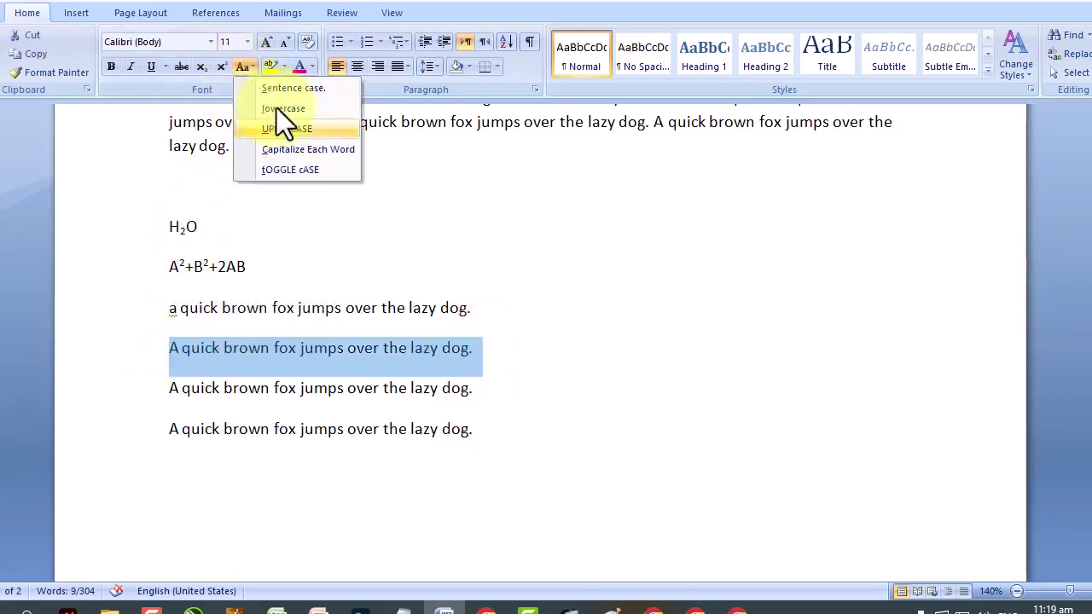
left_click(302, 128)
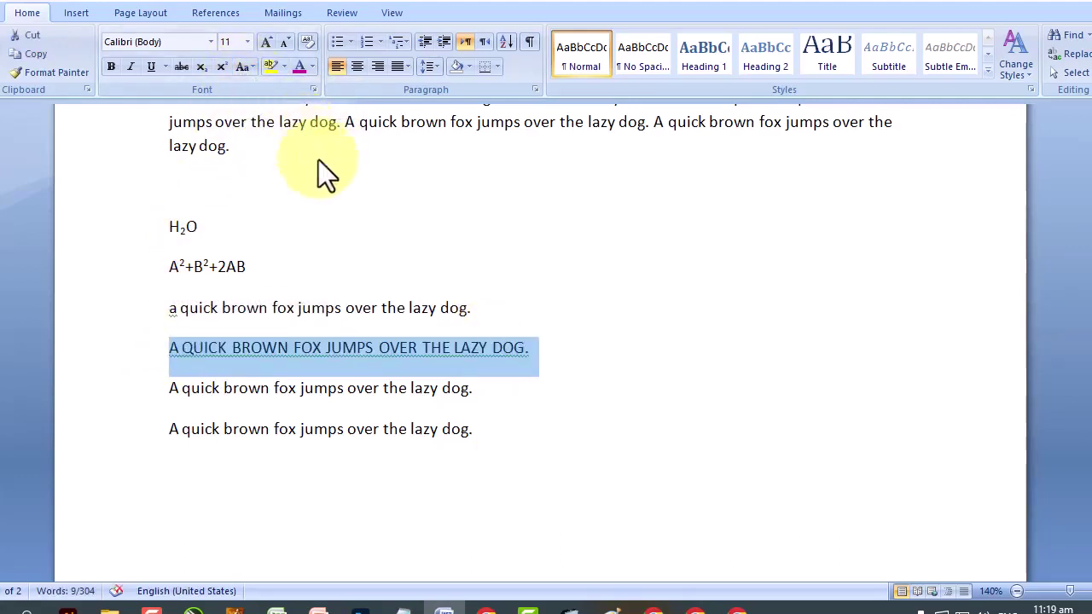
Capitalize Each Word on the third copy, then switch it to tOGGLE cASE.
left_click_drag(478, 397, 142, 390)
left_click(248, 68)
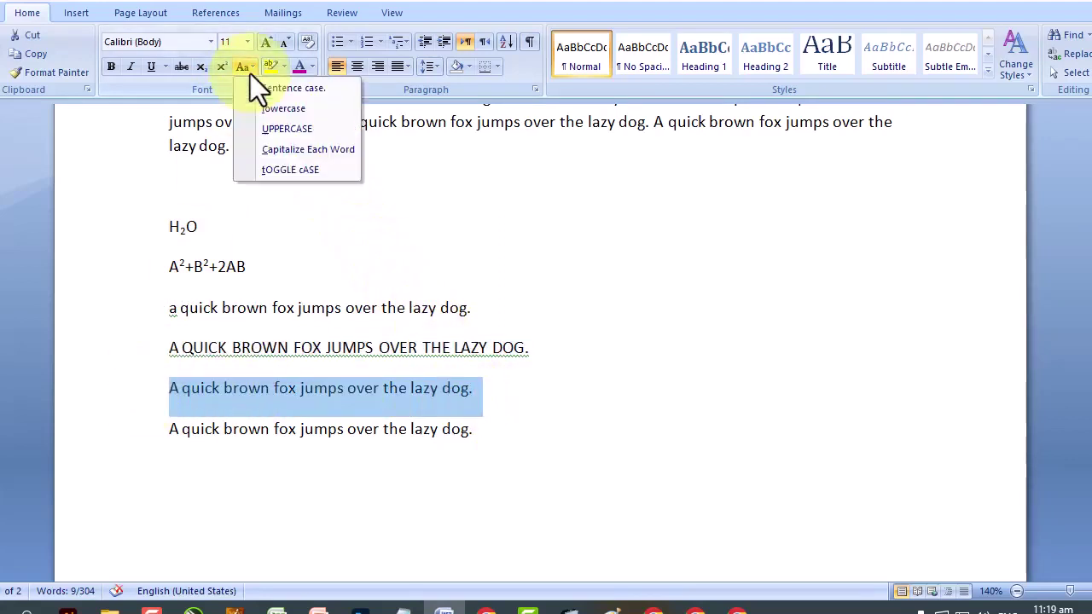
left_click(307, 151)
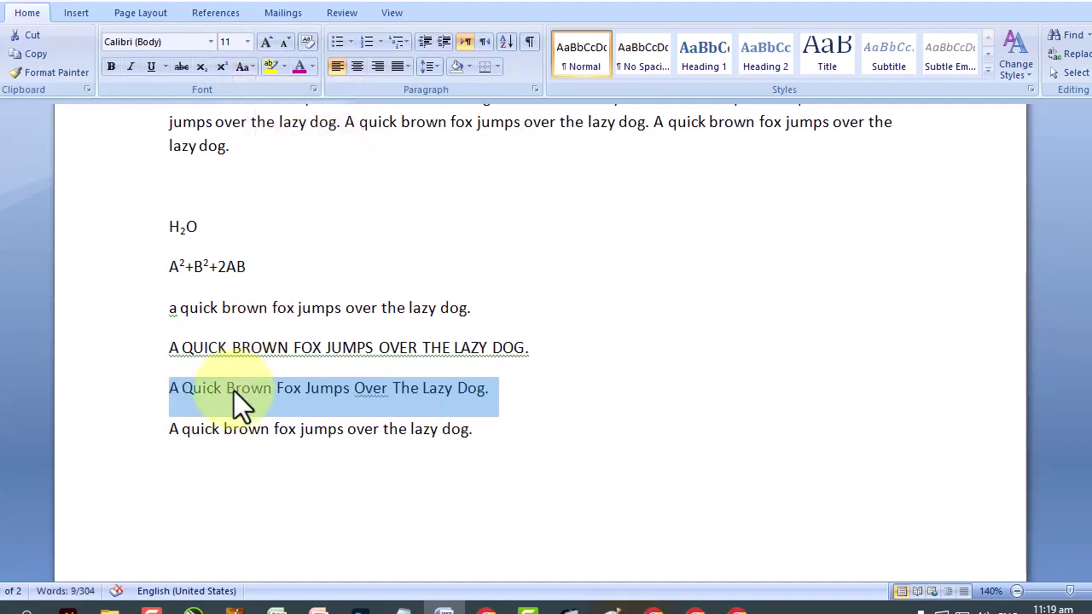
double_click(370, 389)
left_click_drag(578, 406, 151, 383)
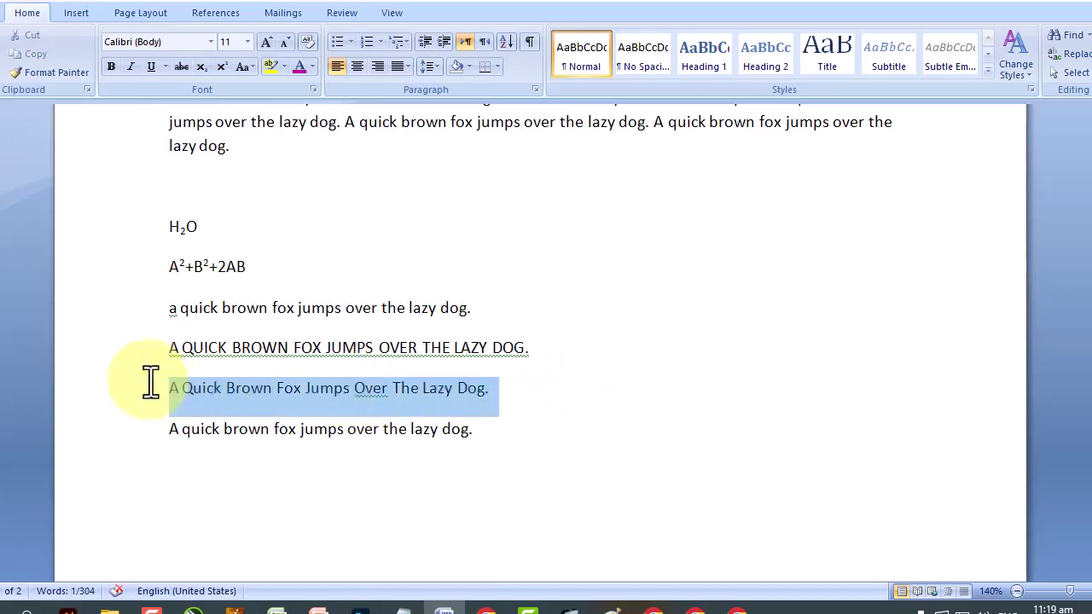
left_click(249, 70)
left_click(280, 173)
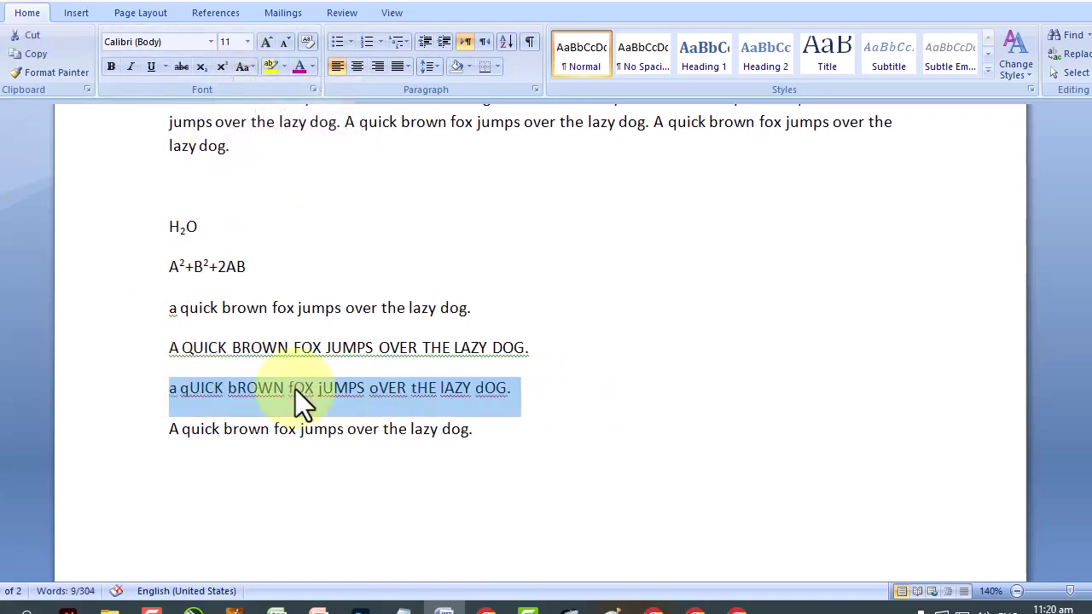
left_click(245, 67)
key("Down")
key("Down")
key("Down")
key("Down")
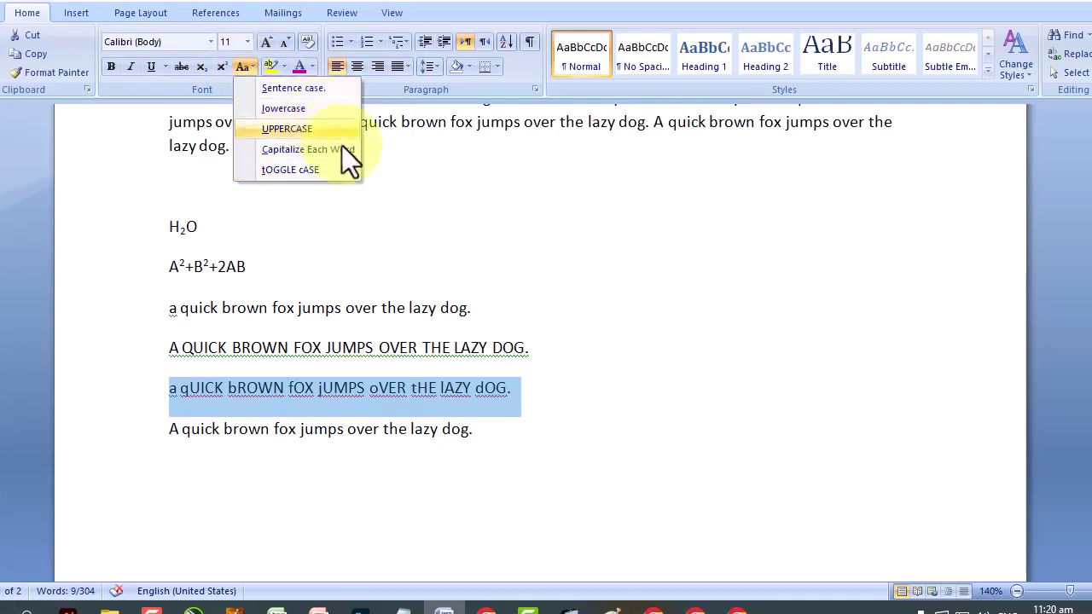
left_click(410, 227)
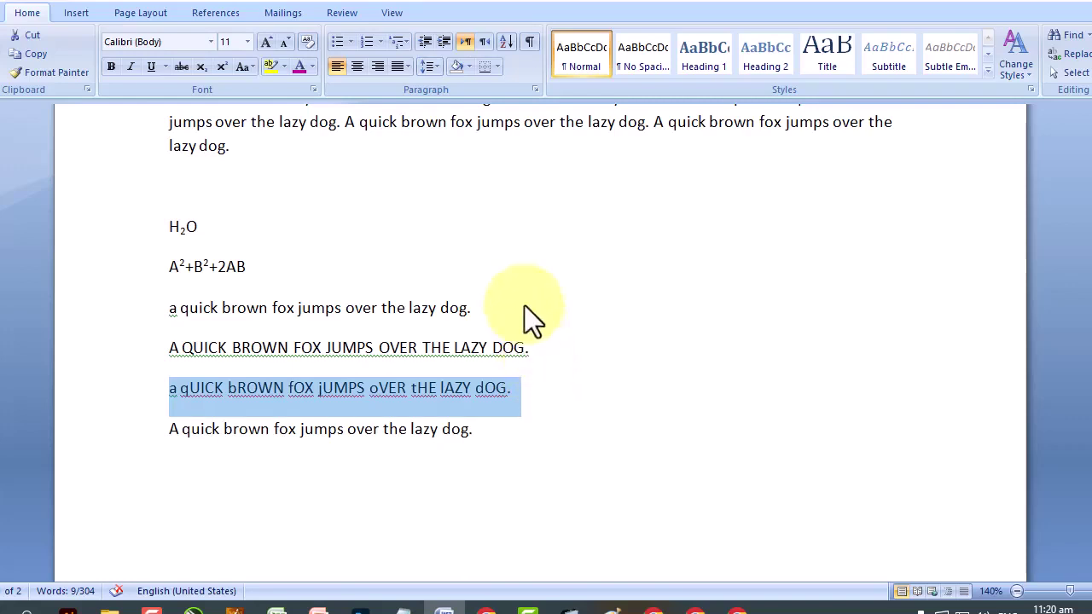
Shade the last two fox-sentence lines Yellow from the Shading dropdown.
left_click(468, 65)
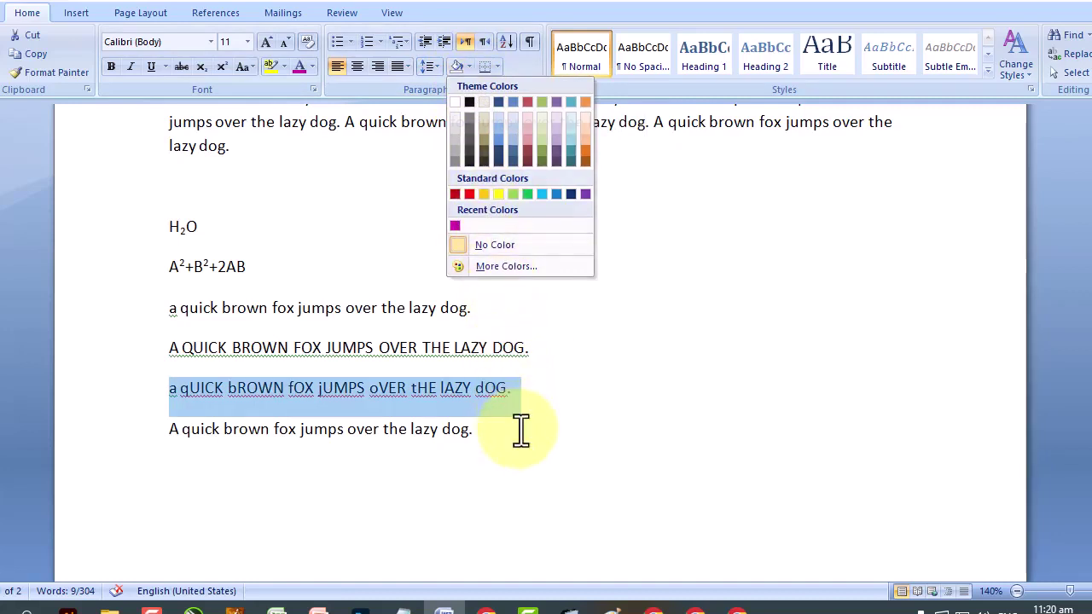
left_click(476, 435)
left_click_drag(478, 437, 151, 390)
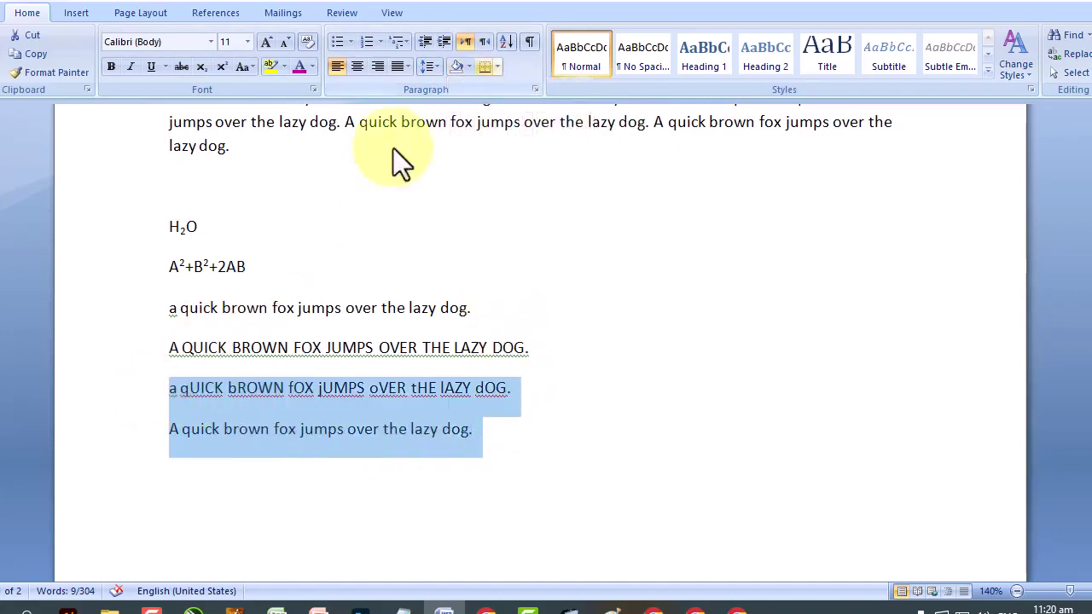
left_click(471, 68)
left_click(502, 196)
left_click(462, 534)
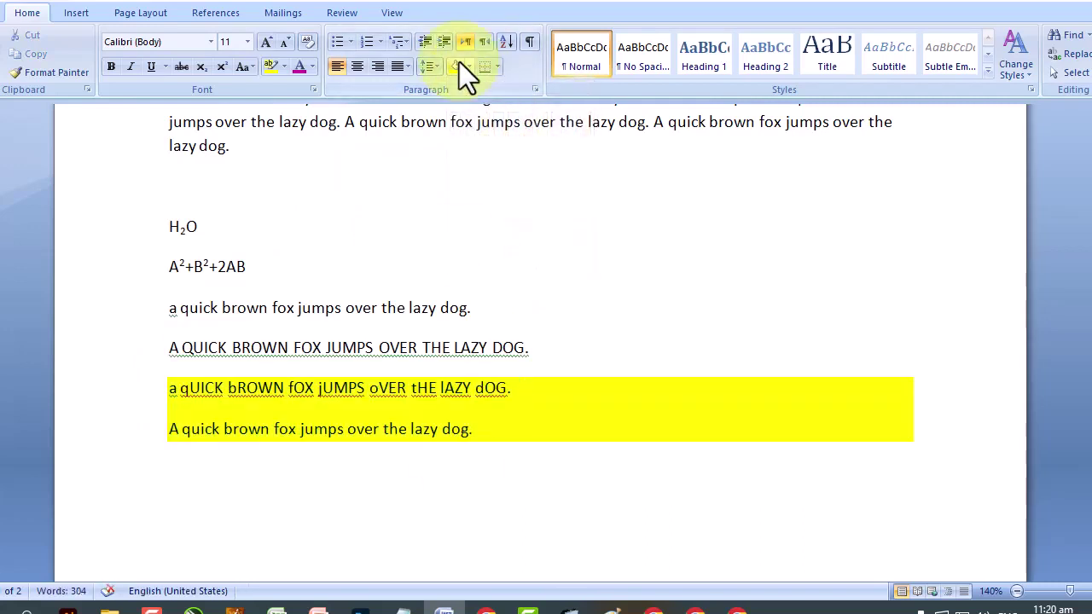
left_click_drag(565, 355, 153, 322)
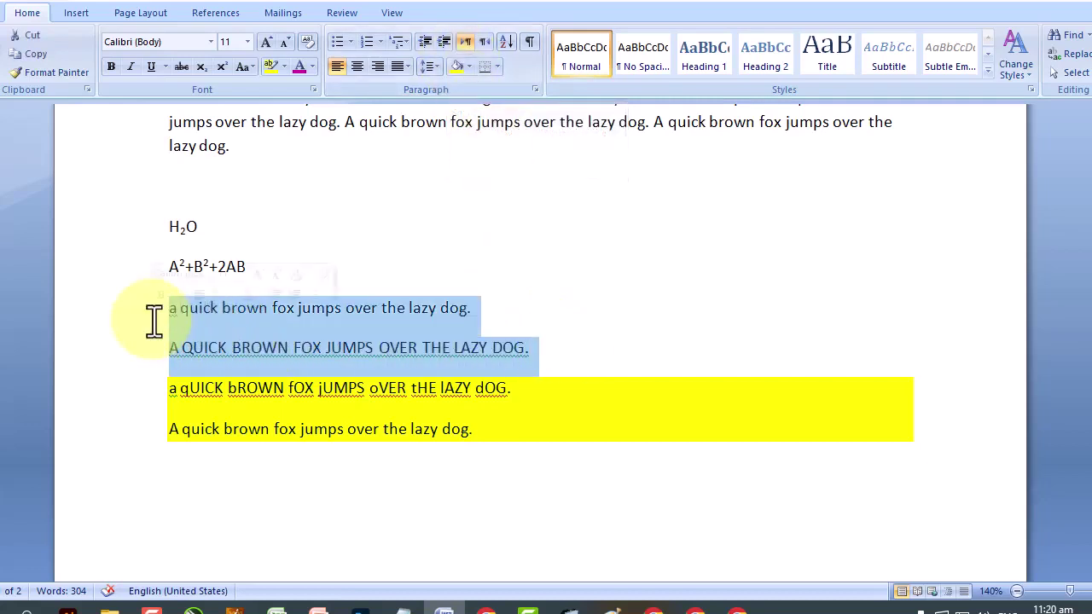
Highlight the two selected lines in yellow.
left_click(284, 69)
left_click(281, 85)
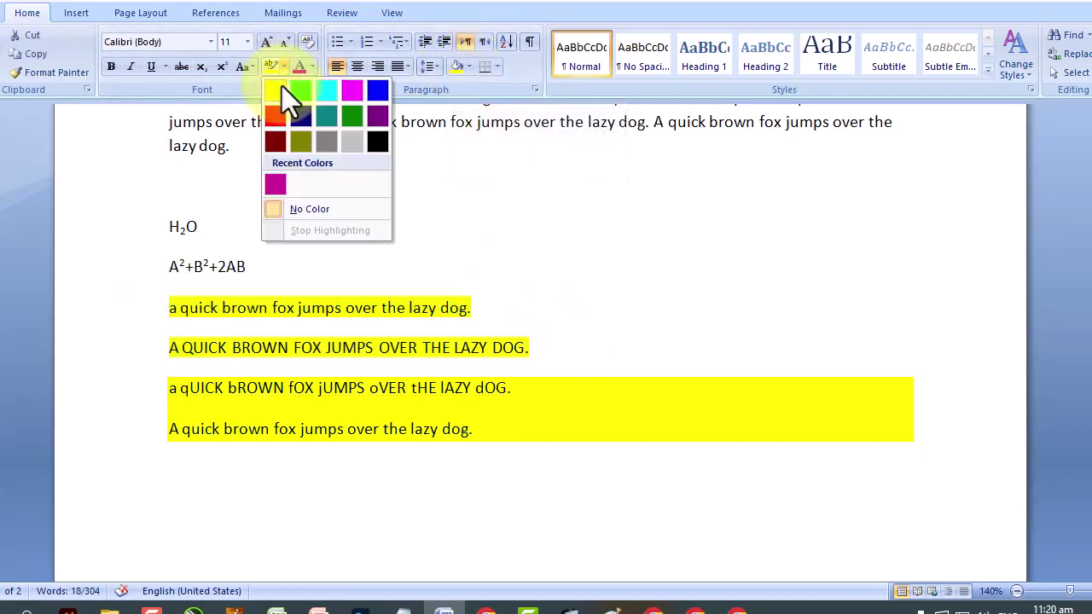
left_click(396, 488)
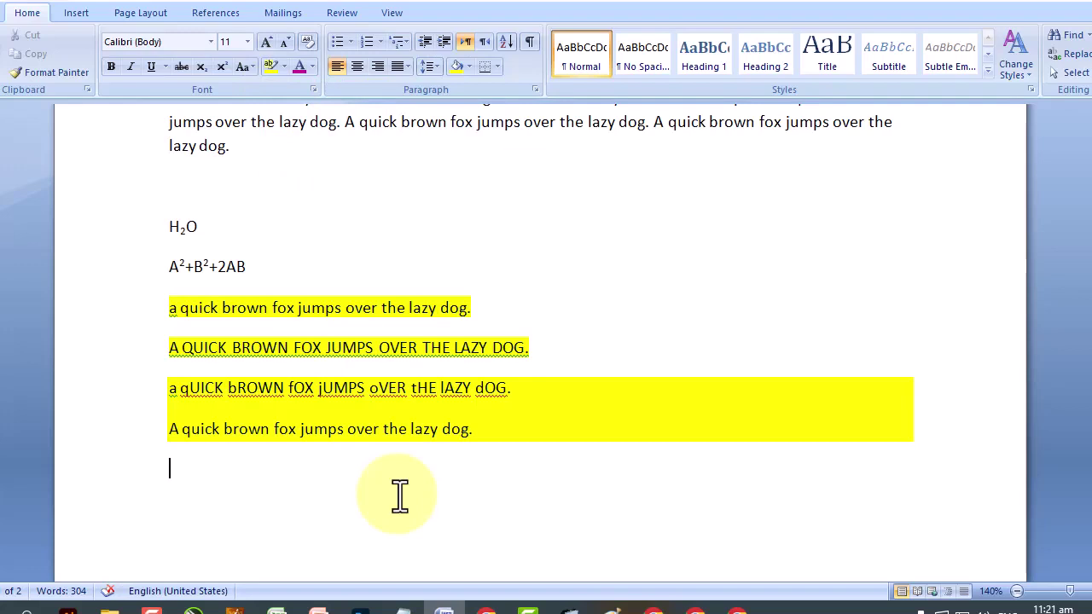
Select and deselect the fox sentences and yellow-shaded sentences to check their highlighting.
left_click_drag(534, 350, 165, 317)
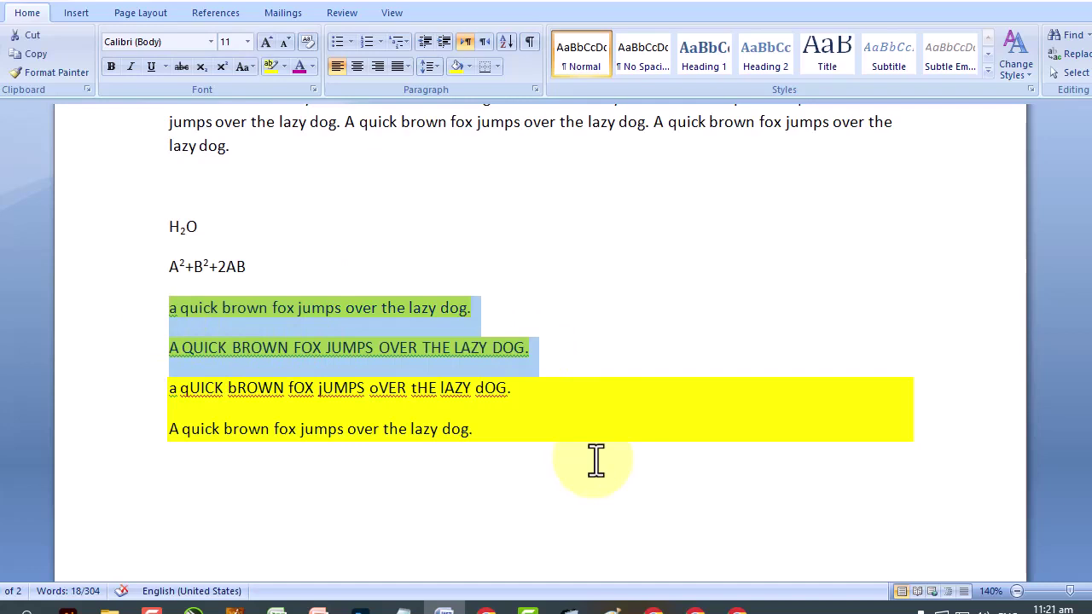
left_click(517, 347)
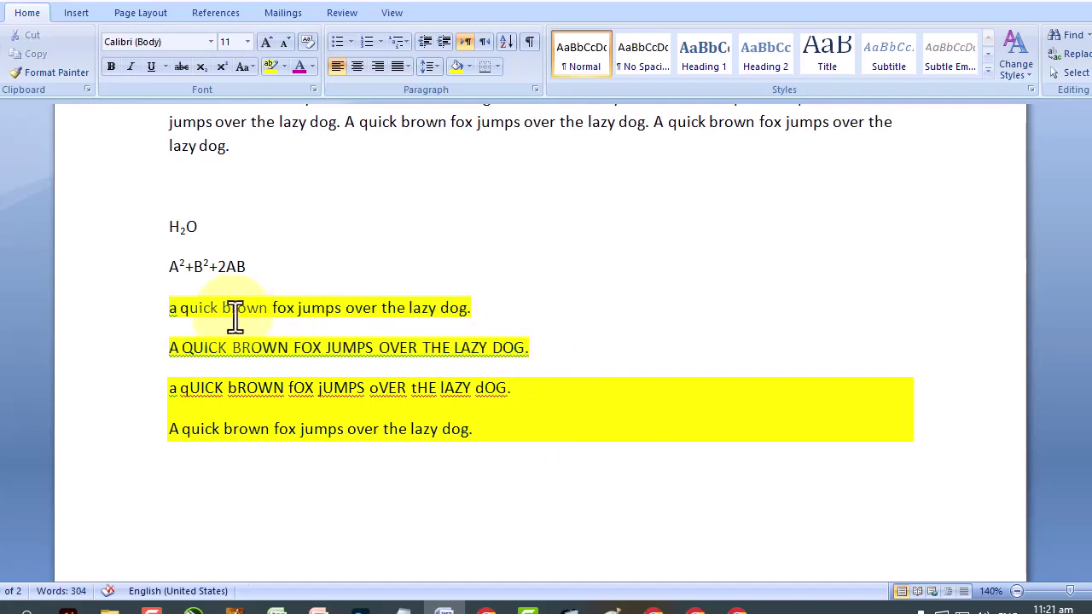
left_click_drag(169, 308, 451, 312)
triple_click(166, 349)
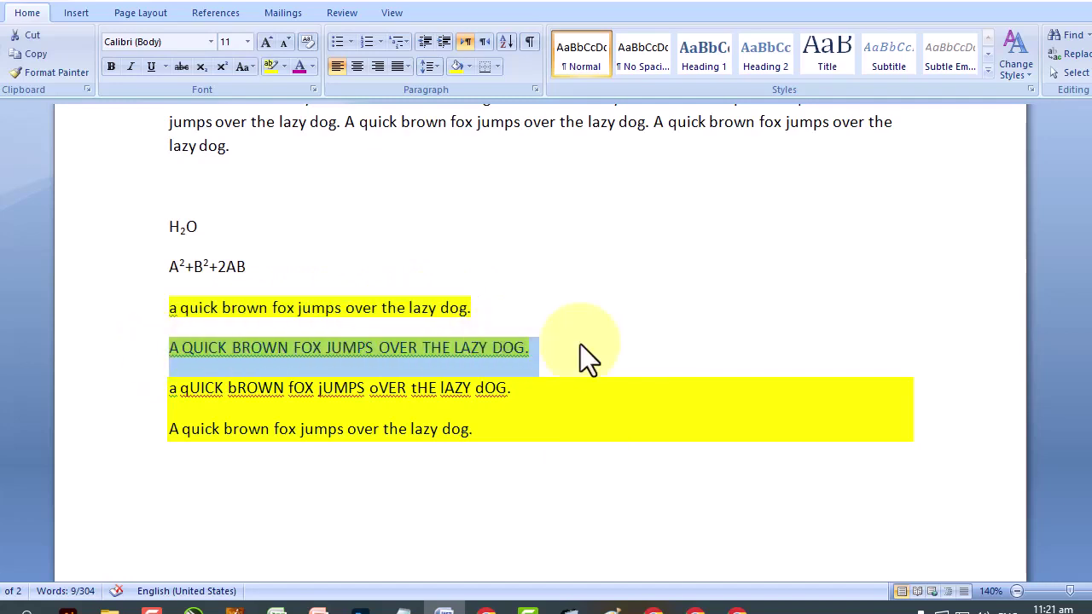
left_click(498, 495)
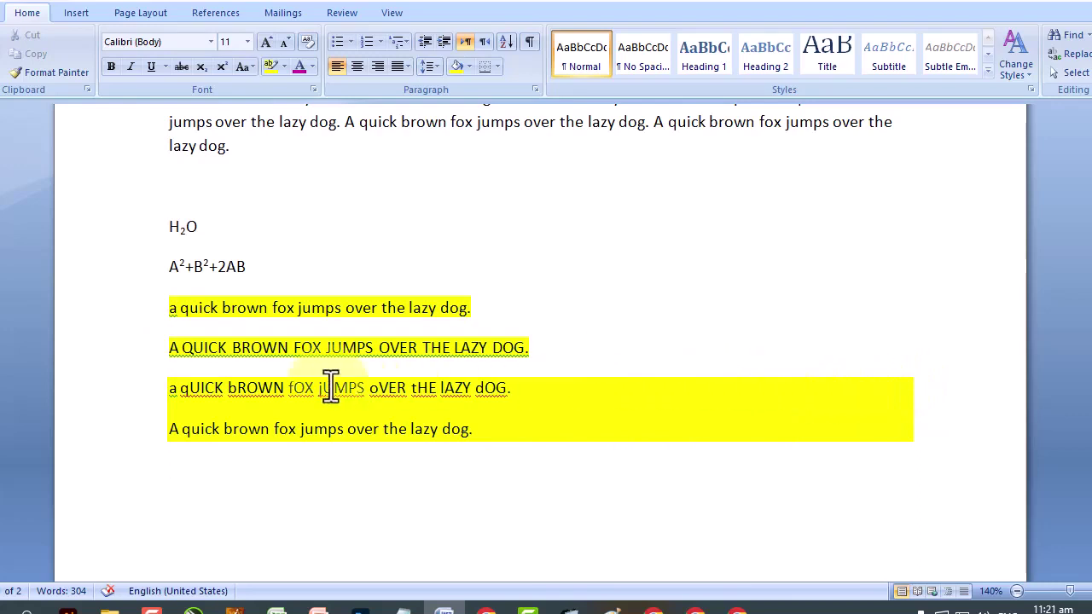
left_click_drag(170, 388, 834, 427)
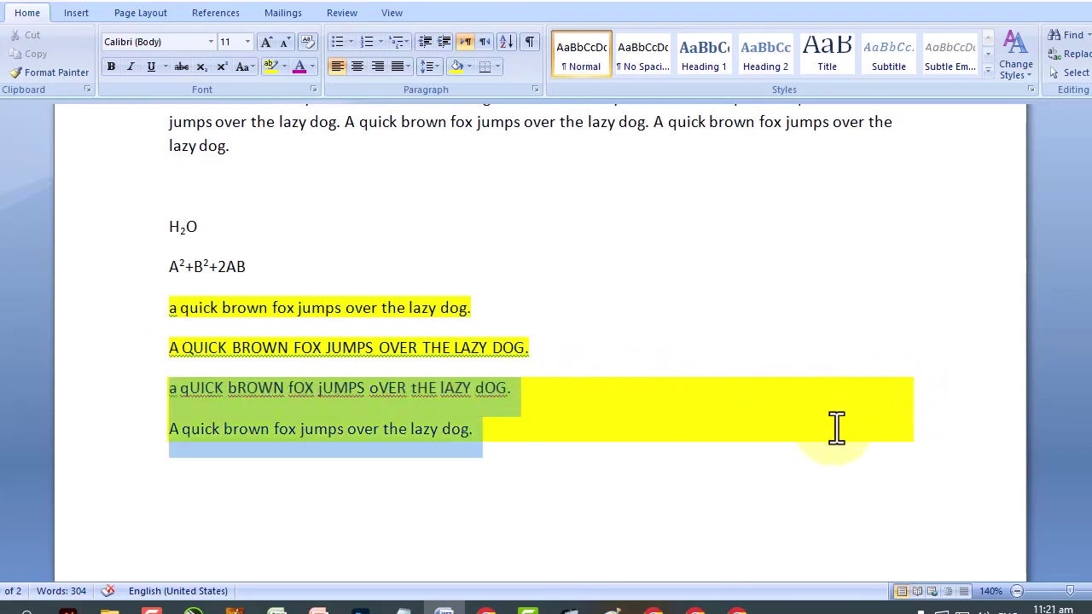
left_click(297, 422)
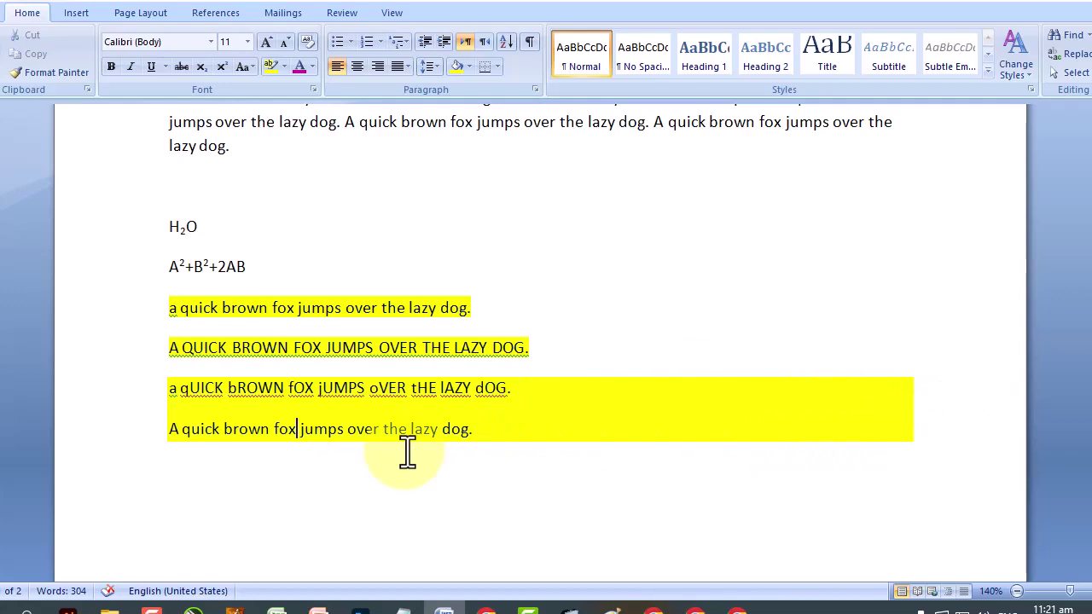
left_click_drag(180, 312, 307, 320)
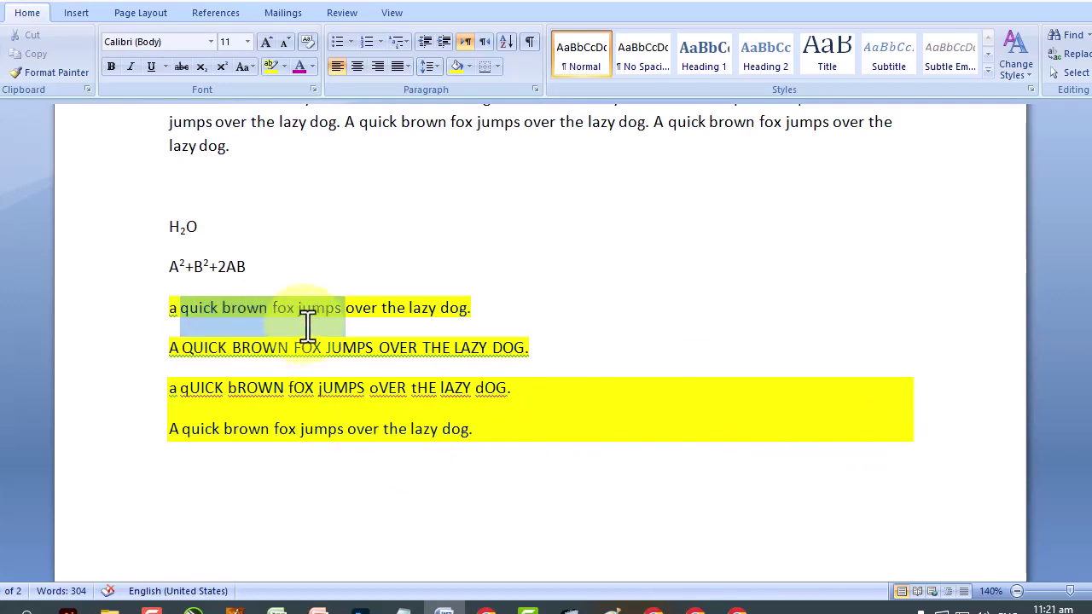
left_click(368, 438)
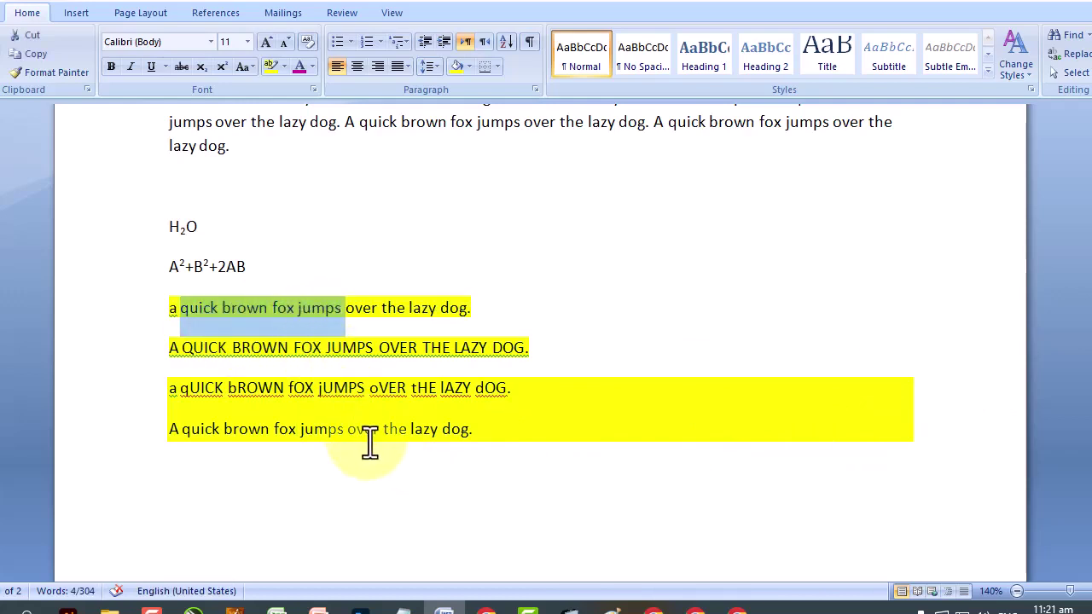
left_click_drag(536, 451, 105, 407)
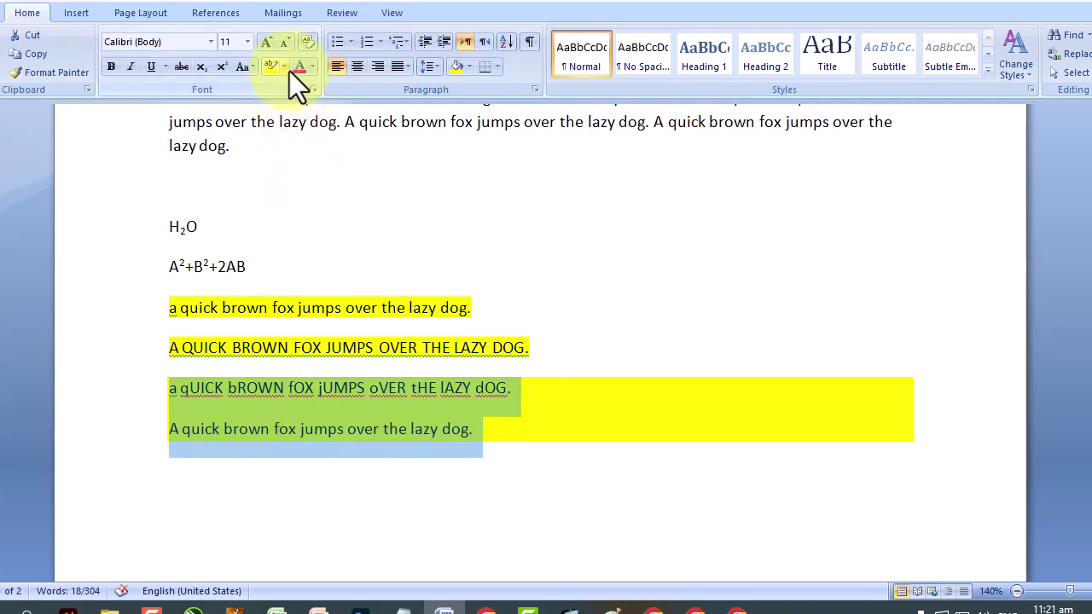
left_click(256, 275)
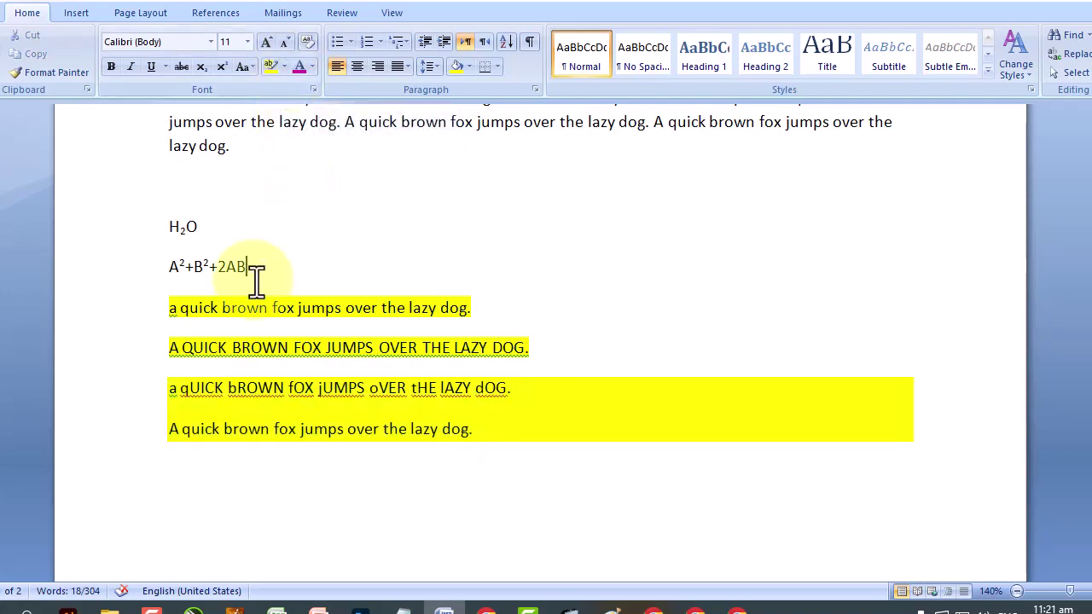
Remove the highlight from the lowercase and uppercase fox sentences with No Color.
left_click_drag(170, 307, 530, 307)
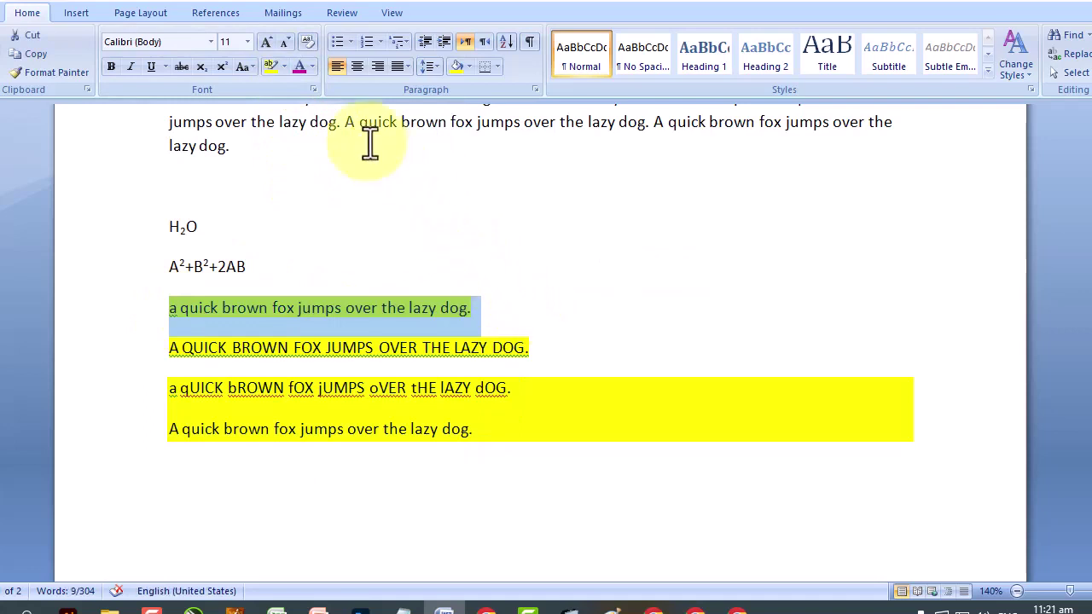
left_click(285, 67)
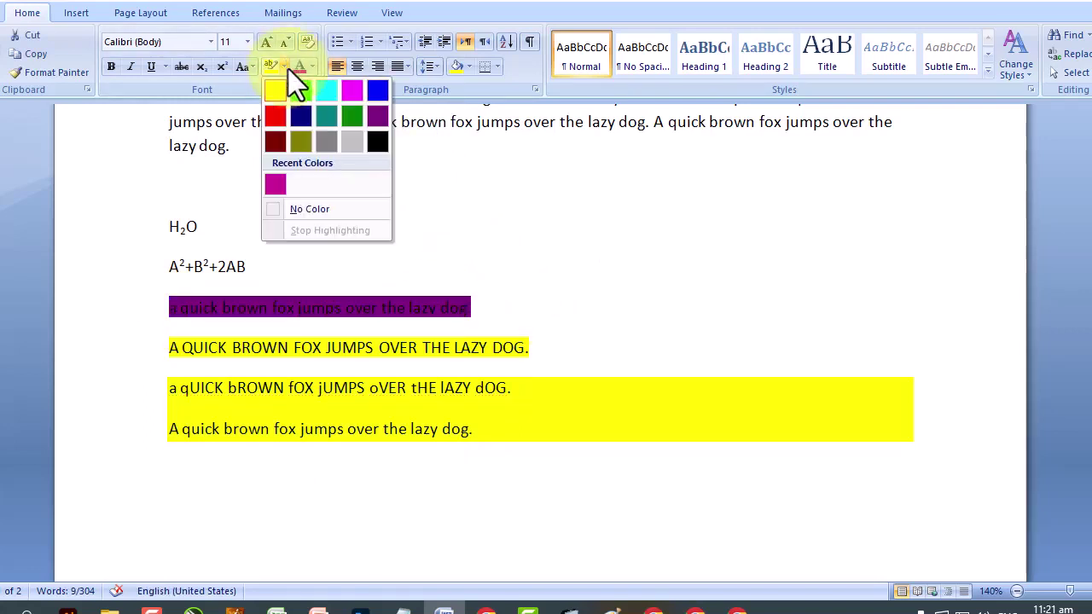
left_click(311, 213)
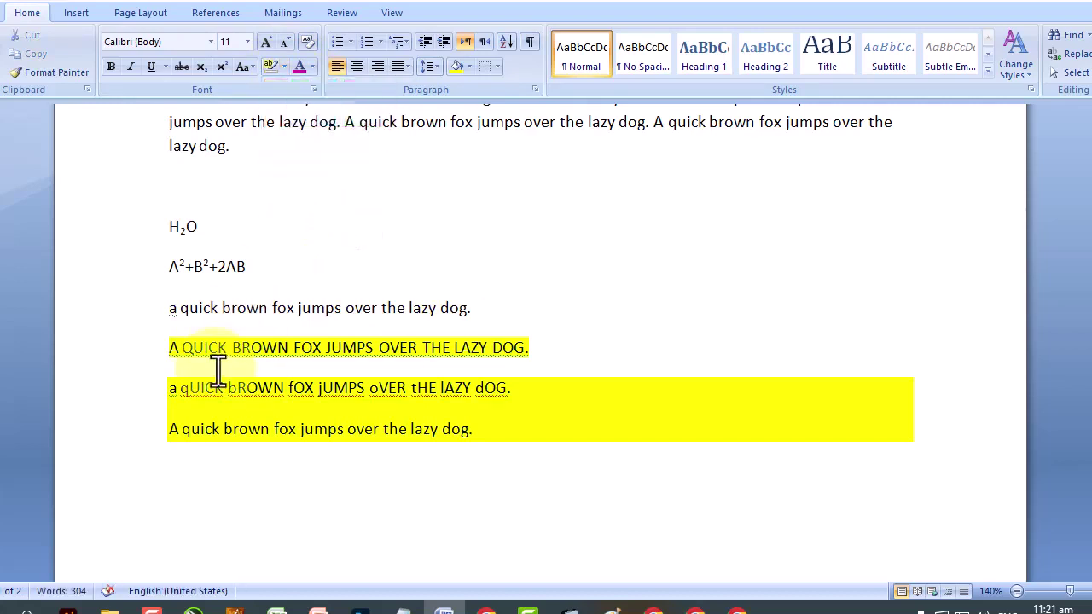
left_click_drag(182, 347, 530, 347)
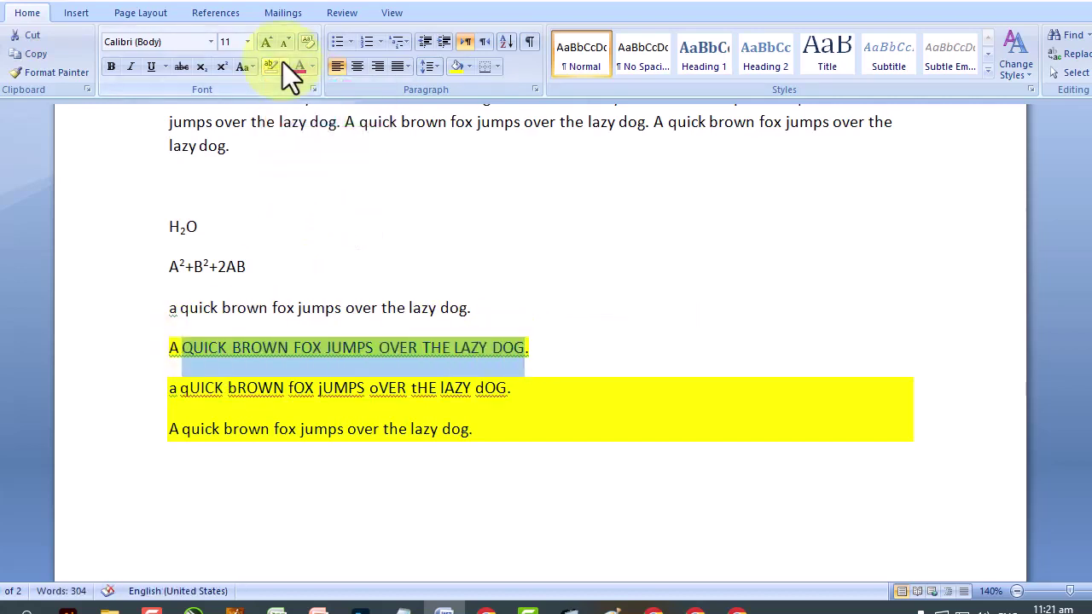
left_click(284, 65)
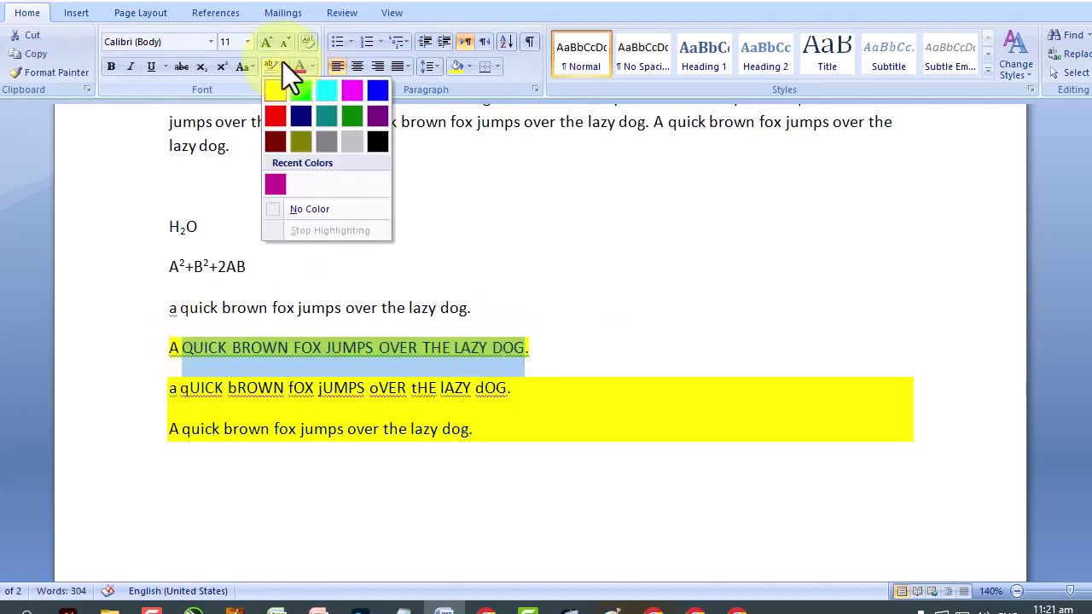
left_click(329, 208)
left_click_drag(568, 341, 154, 346)
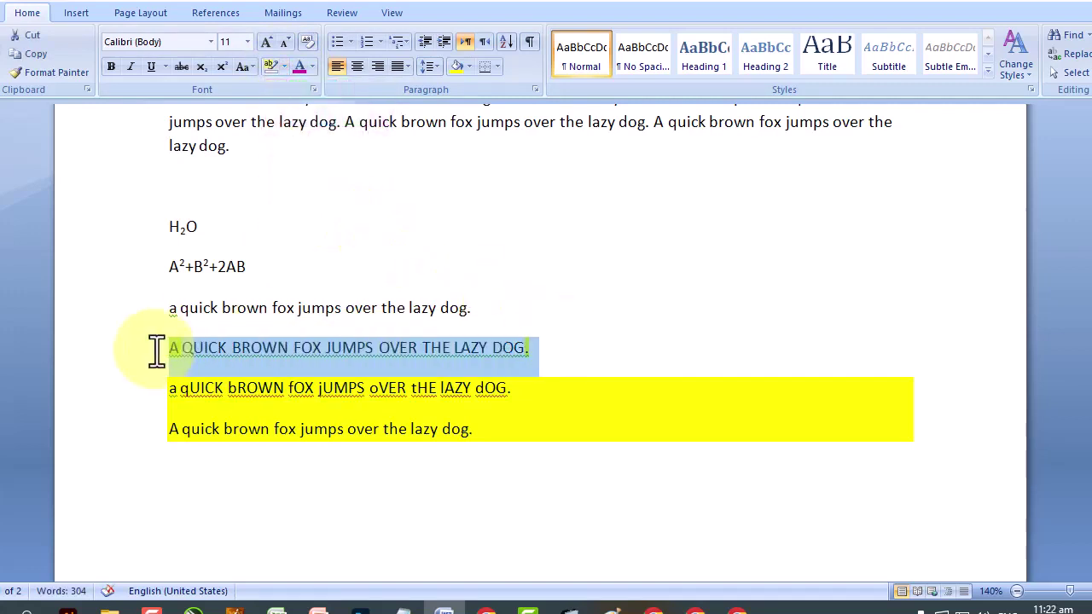
left_click(287, 65)
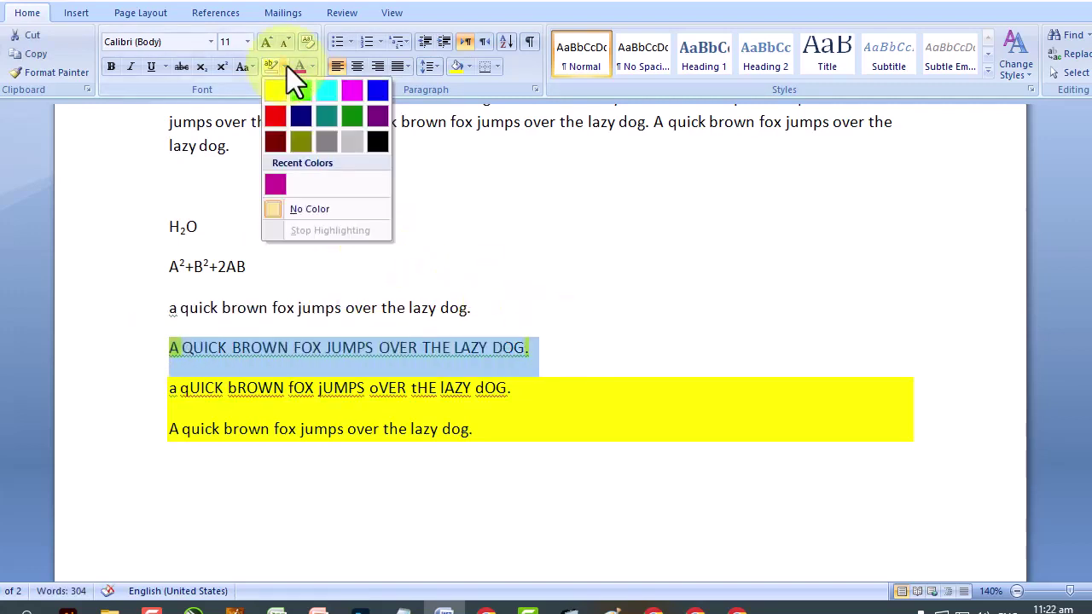
left_click(302, 208)
left_click(341, 260)
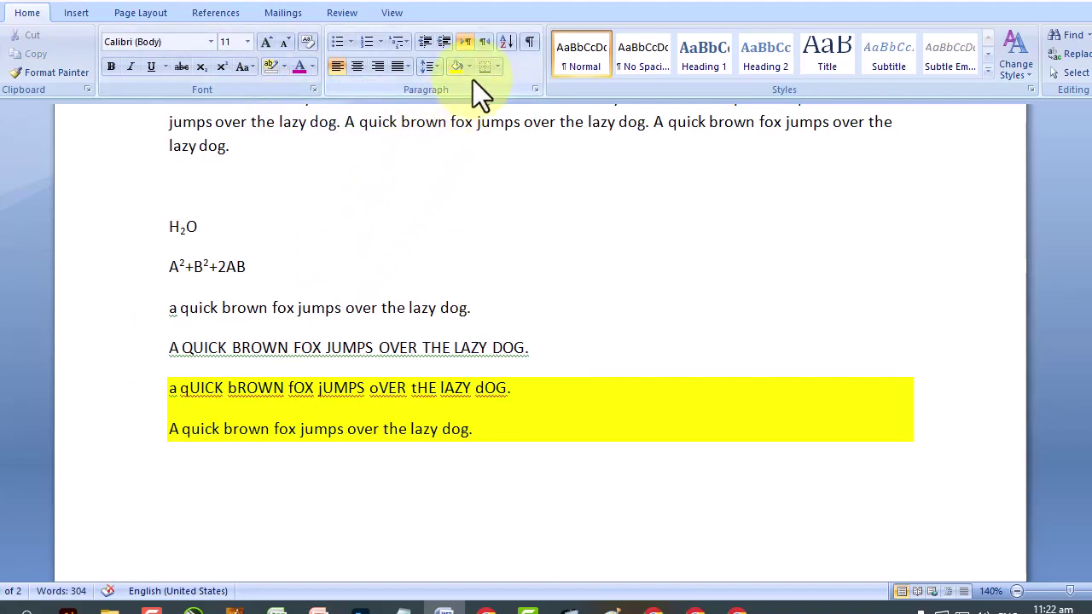
left_click_drag(167, 348, 552, 344)
key("Left")
Give the first two fox sentences magenta highlighting and yellow font, then switch to Chrome.
left_click_drag(176, 307, 595, 344)
left_click(284, 64)
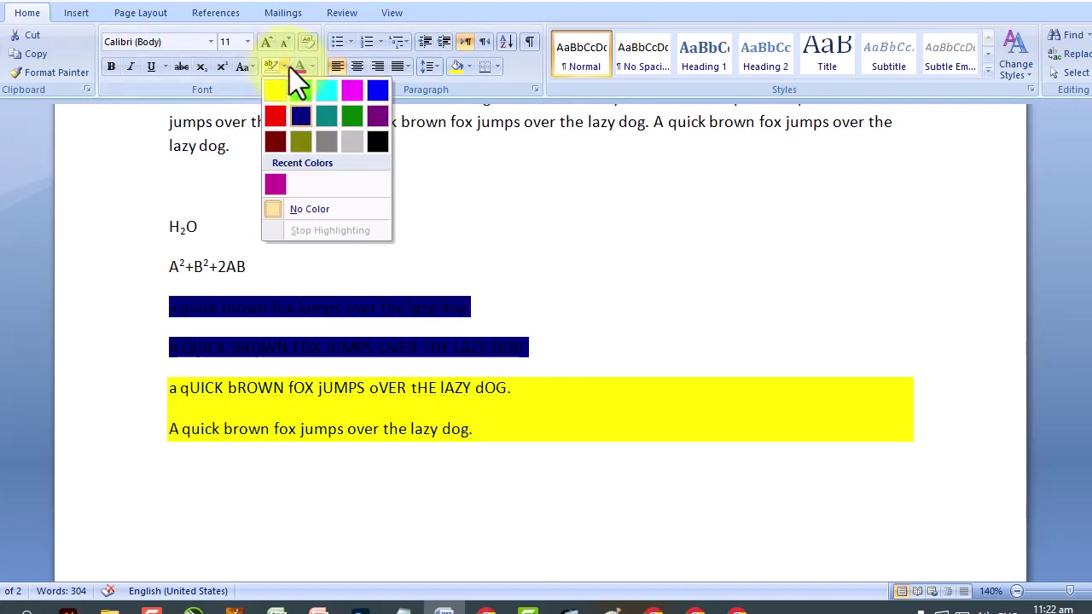
left_click(355, 91)
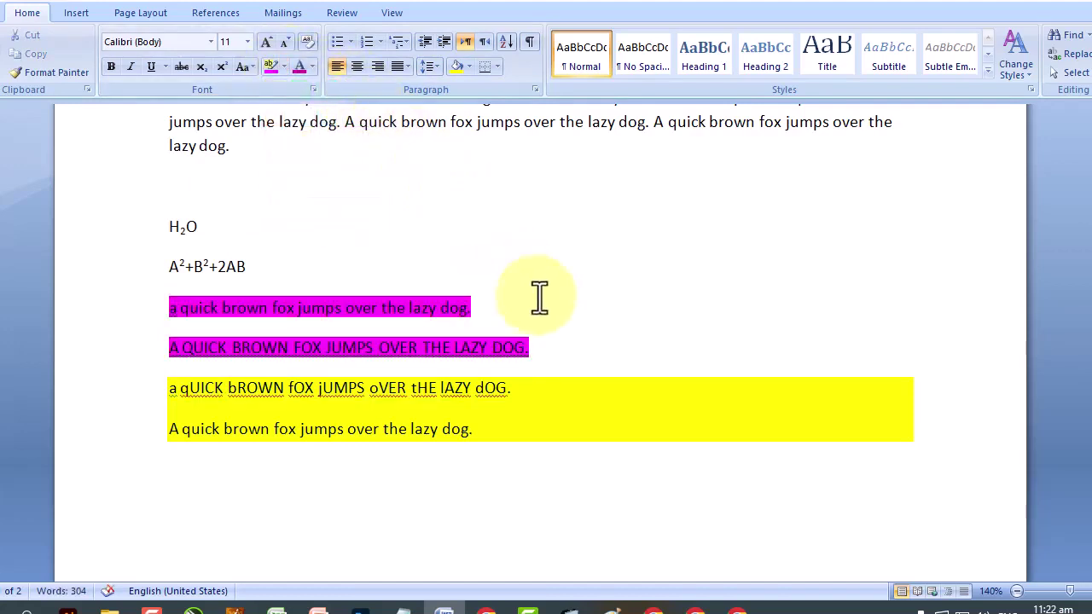
left_click_drag(585, 349, 138, 305)
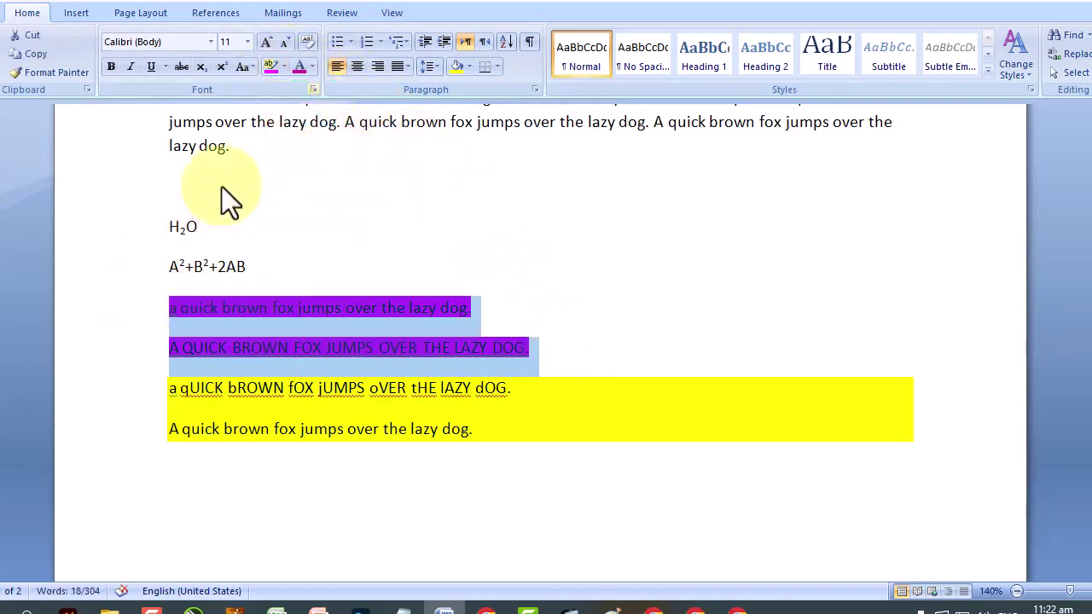
left_click(313, 65)
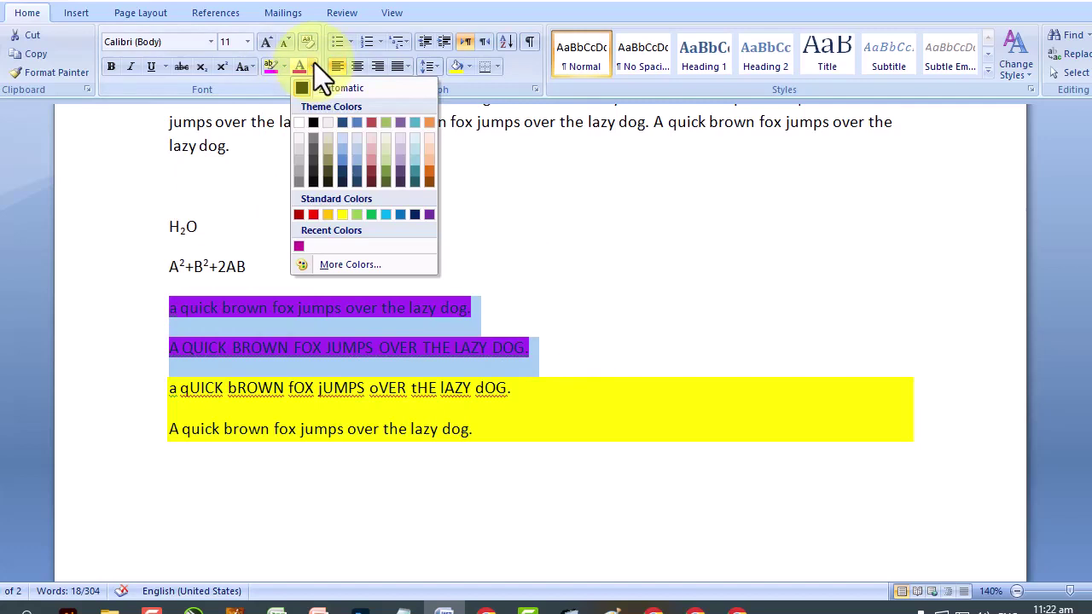
left_click(343, 214)
left_click(577, 297)
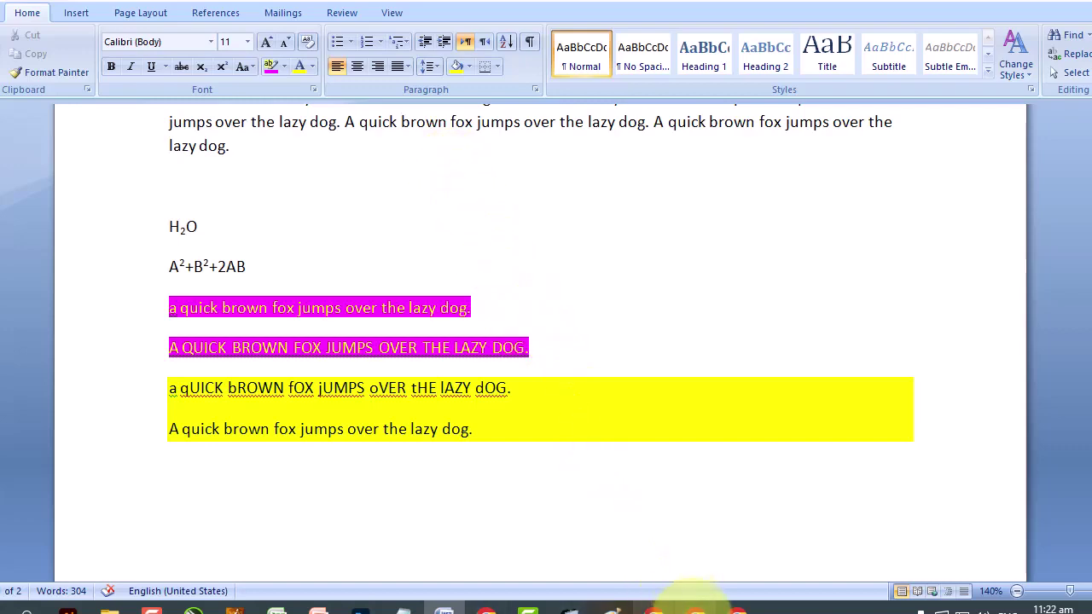
left_click(694, 608)
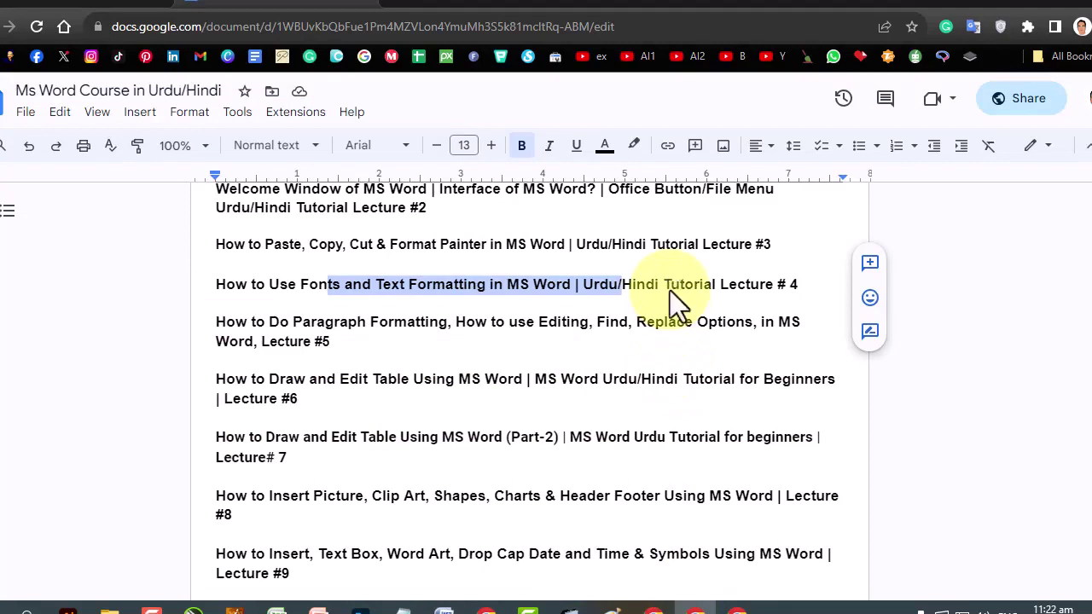
Scroll down the Google Docs lecture list, then go back to Word.
scroll(673, 291, "down", 1)
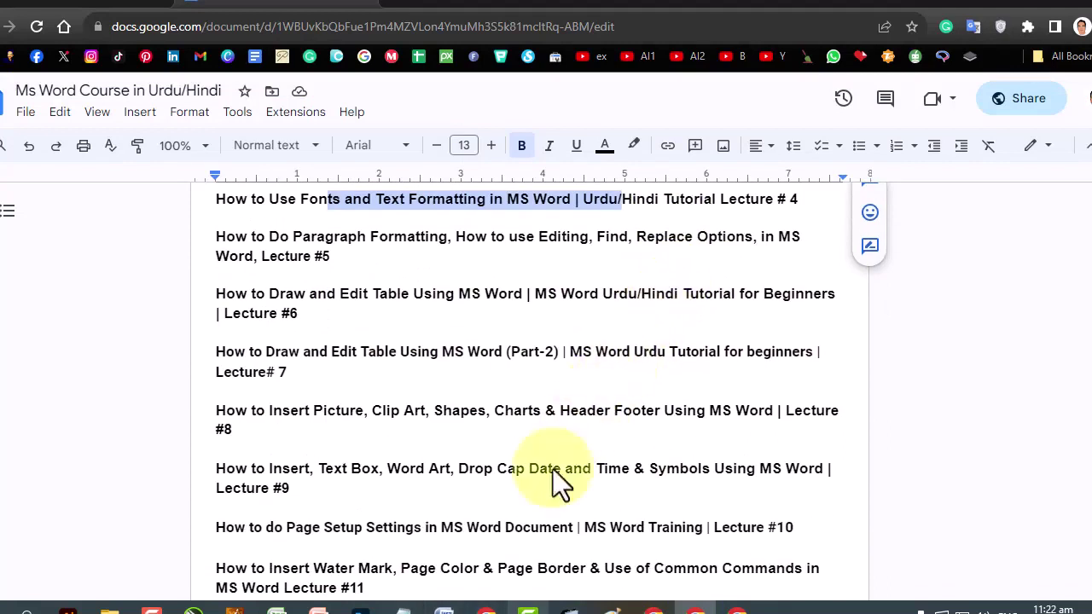
left_click(445, 608)
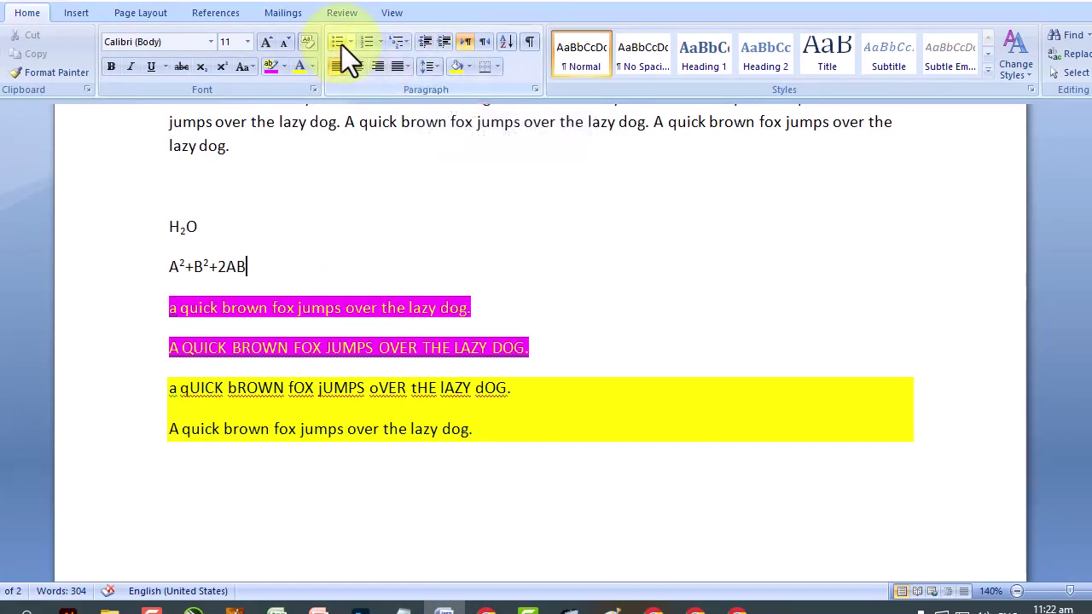
Turn the four paragraphs from H2O to the capitals sentence into a bulleted list.
scroll(341, 44, "up", 1)
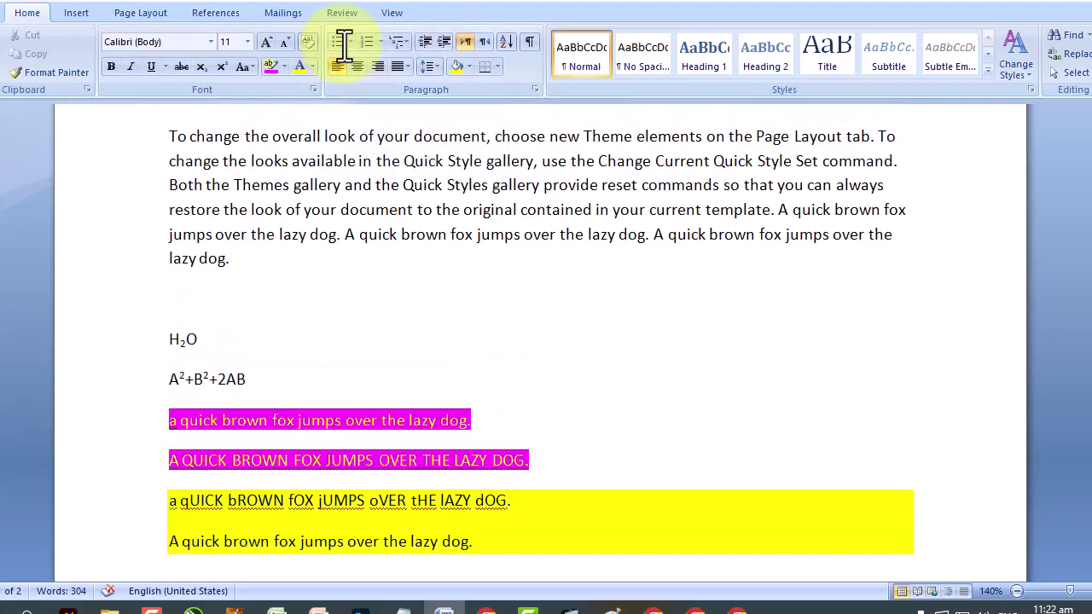
scroll(395, 103, "down", 2)
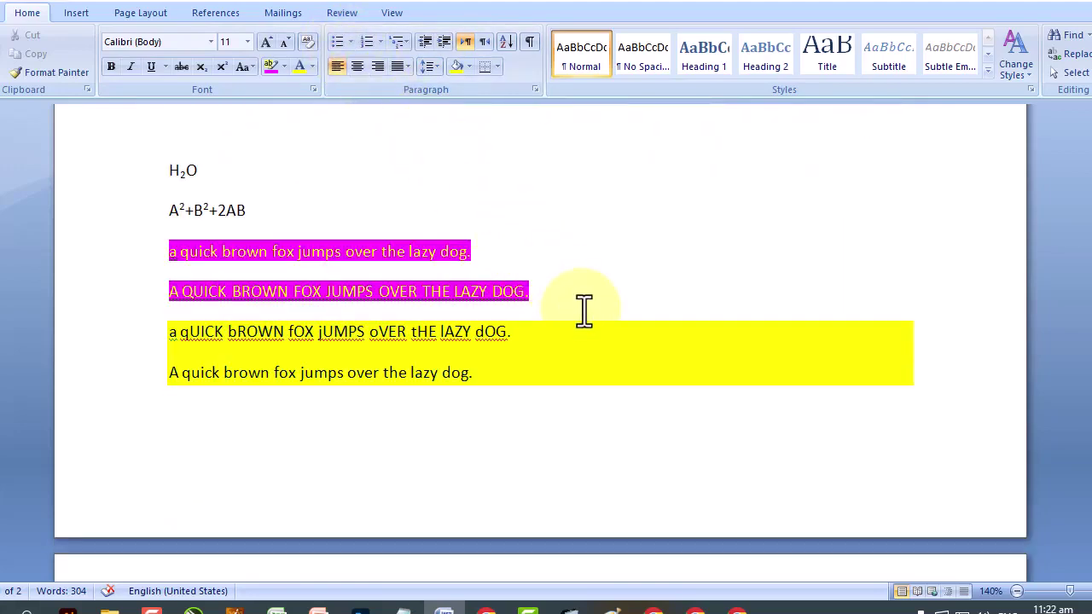
left_click_drag(583, 311, 154, 170)
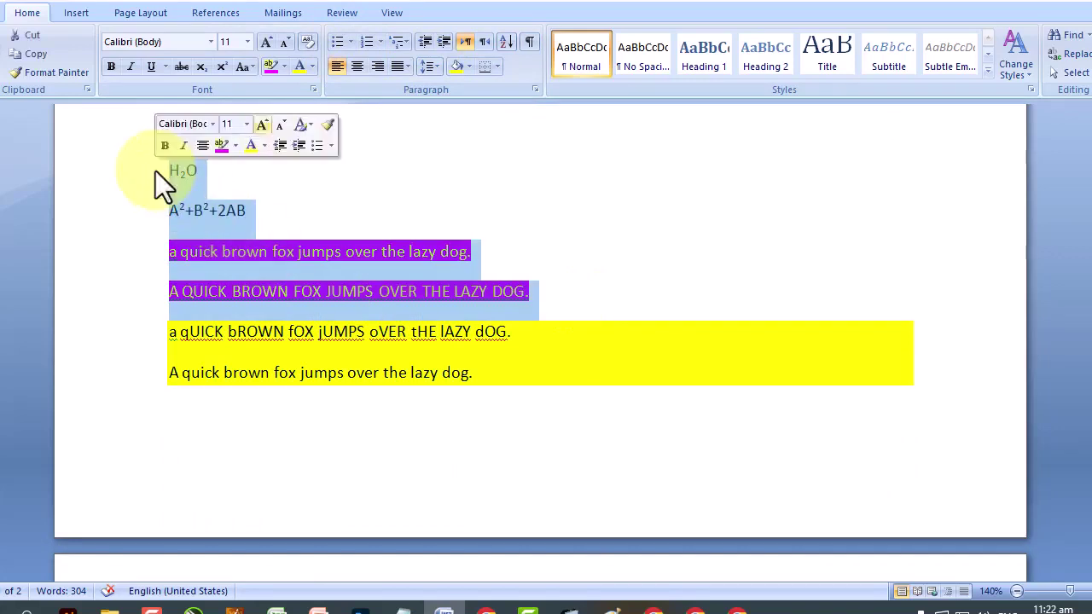
left_click(337, 41)
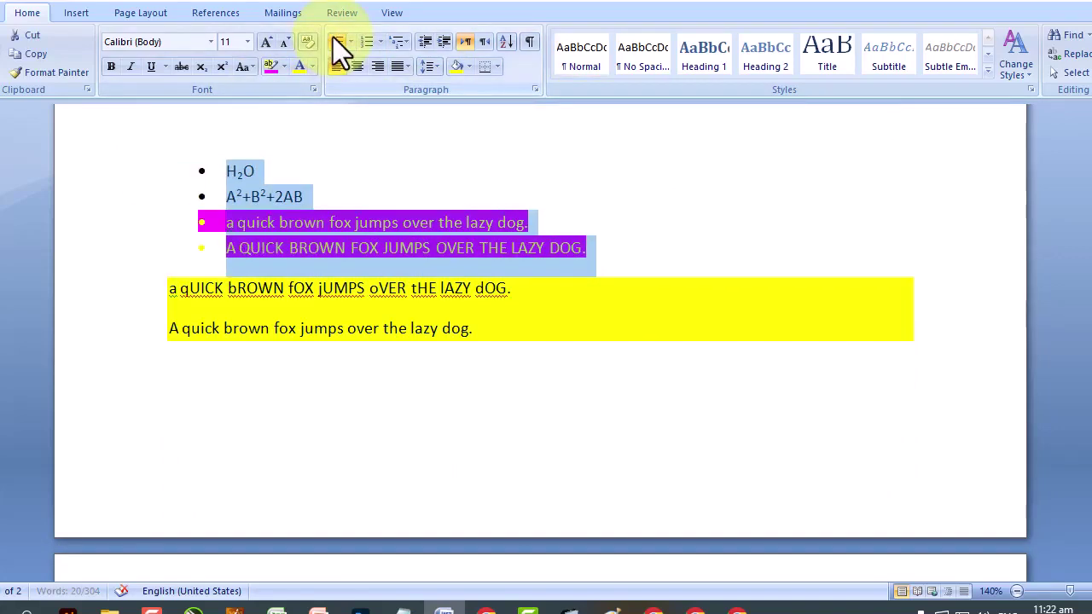
left_click(325, 223)
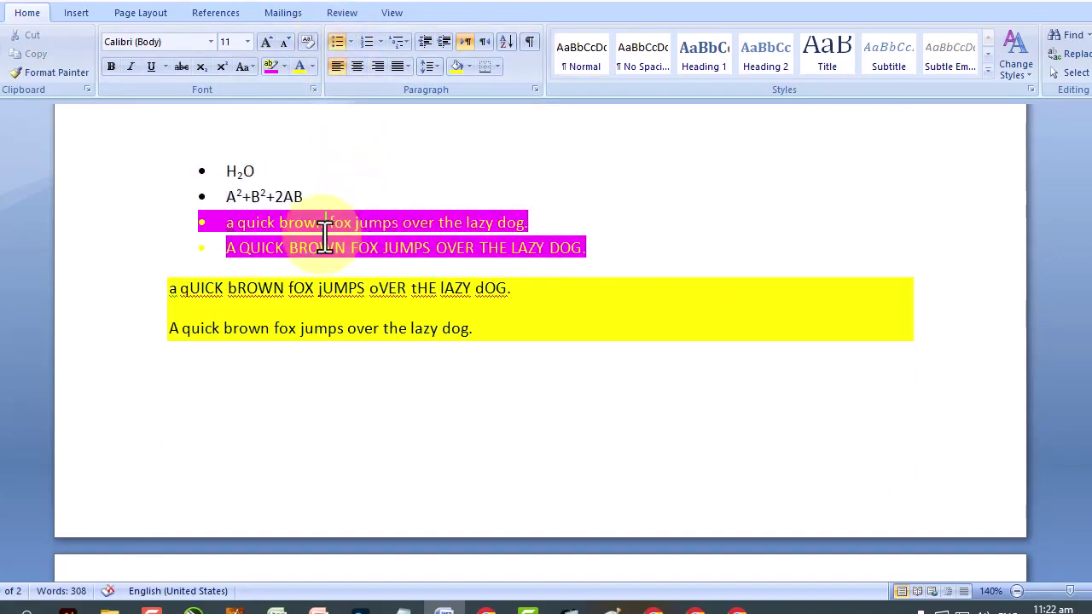
Reset the font colour of the four bullet lines to Automatic.
left_click(617, 250)
left_click_drag(617, 250, 183, 171)
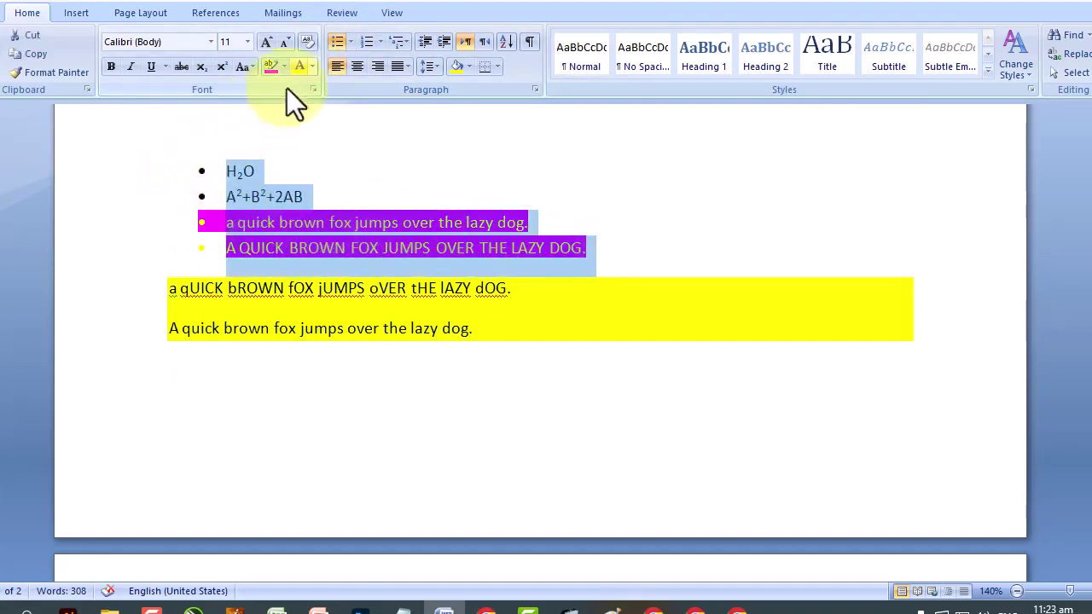
left_click(313, 68)
left_click(323, 91)
left_click(340, 248)
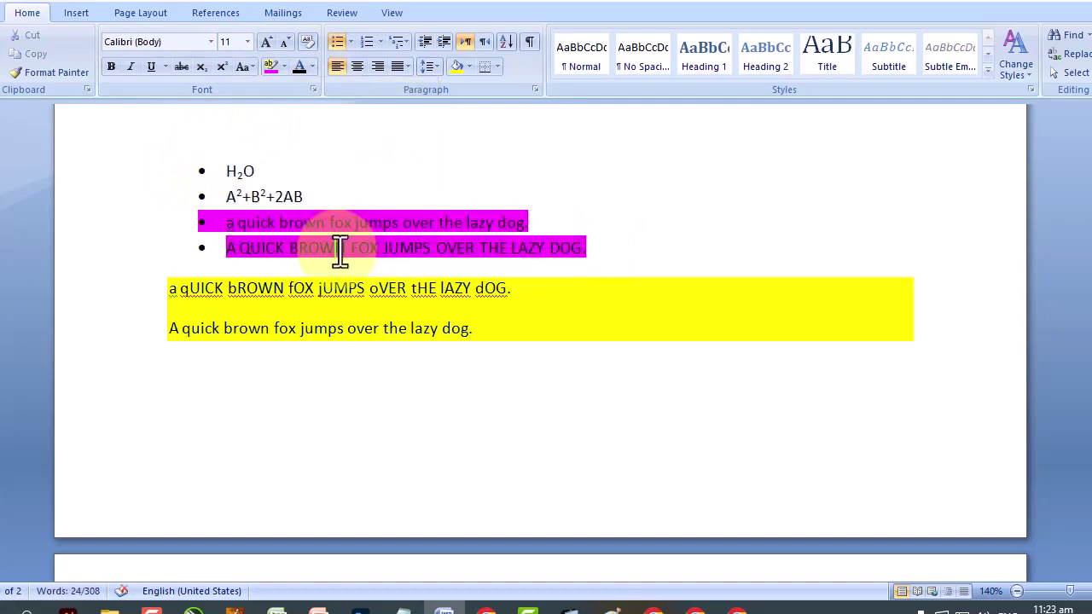
Clear the highlight from the four bullet lines with No Color.
left_click_drag(619, 251, 93, 176)
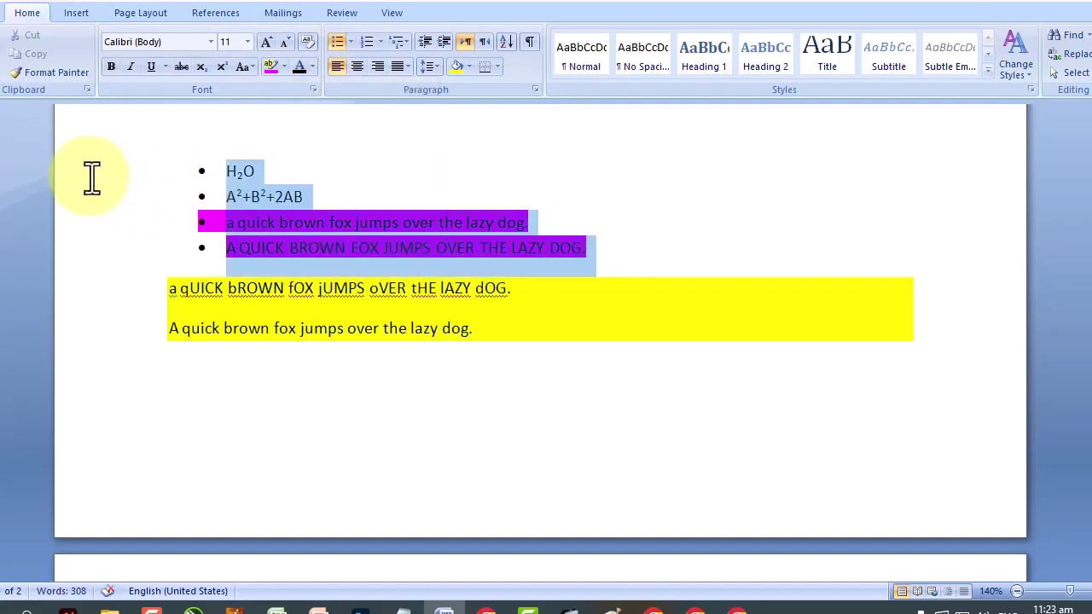
left_click(285, 66)
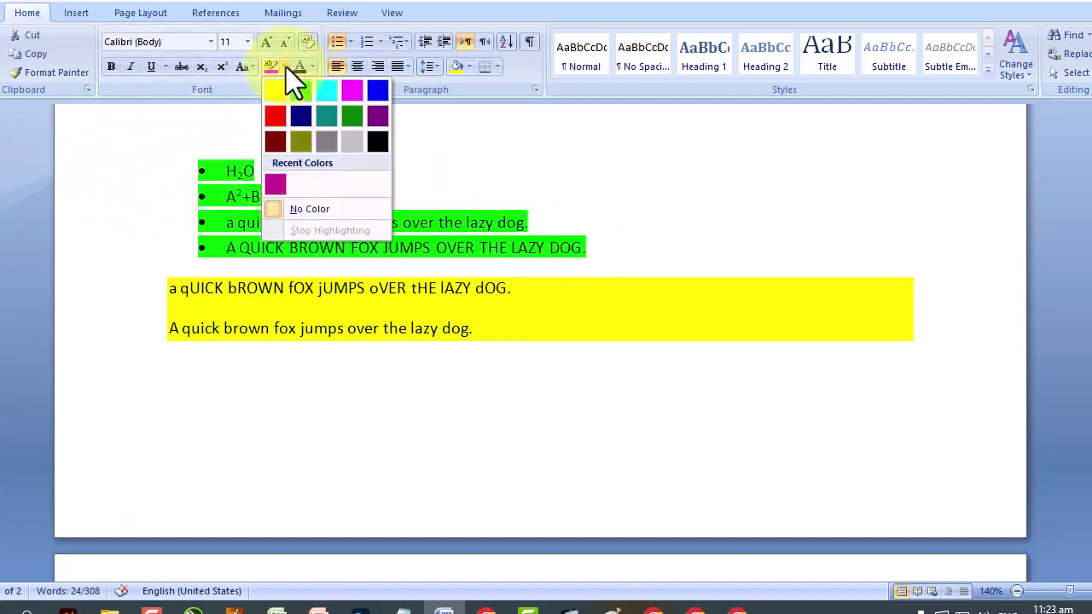
left_click(303, 206)
left_click(227, 171)
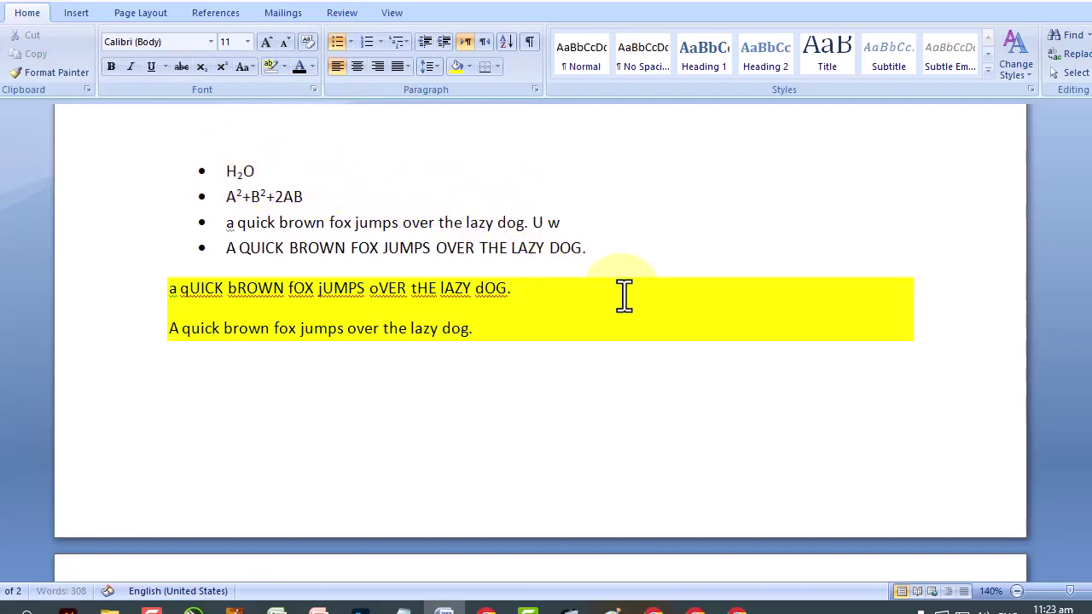
Add extra letters to the end of item 3 and number the list 1. 2. 3.
type("fj sklfj sklf lsdkfj sklfjls fsildfj asklf")
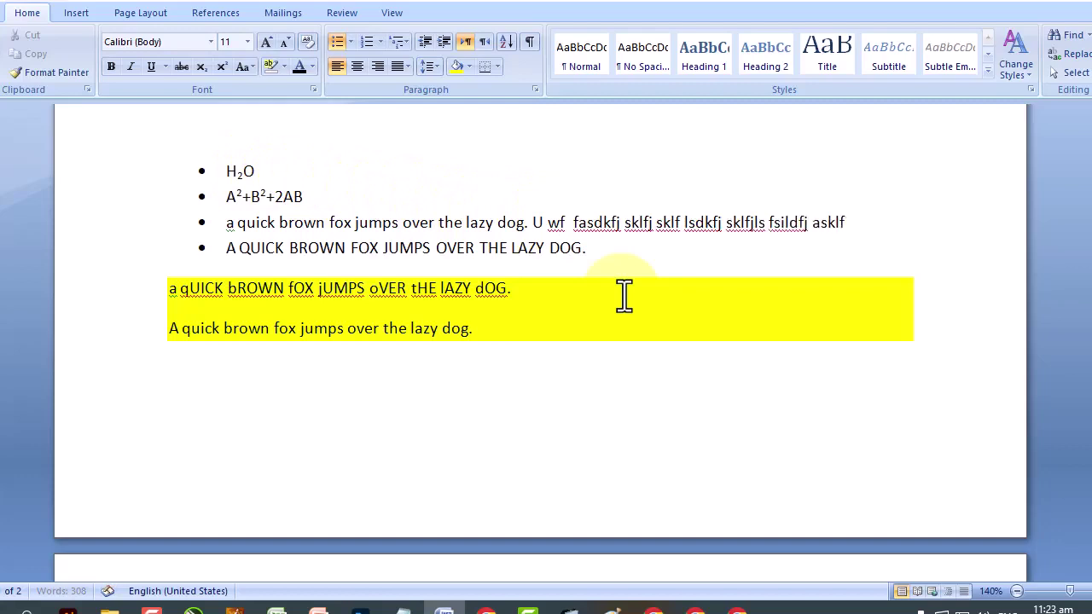
type("j asldkfjaskl fjasdlf jasdlkfj asdklfj asdklfjsdklfj lsdf j")
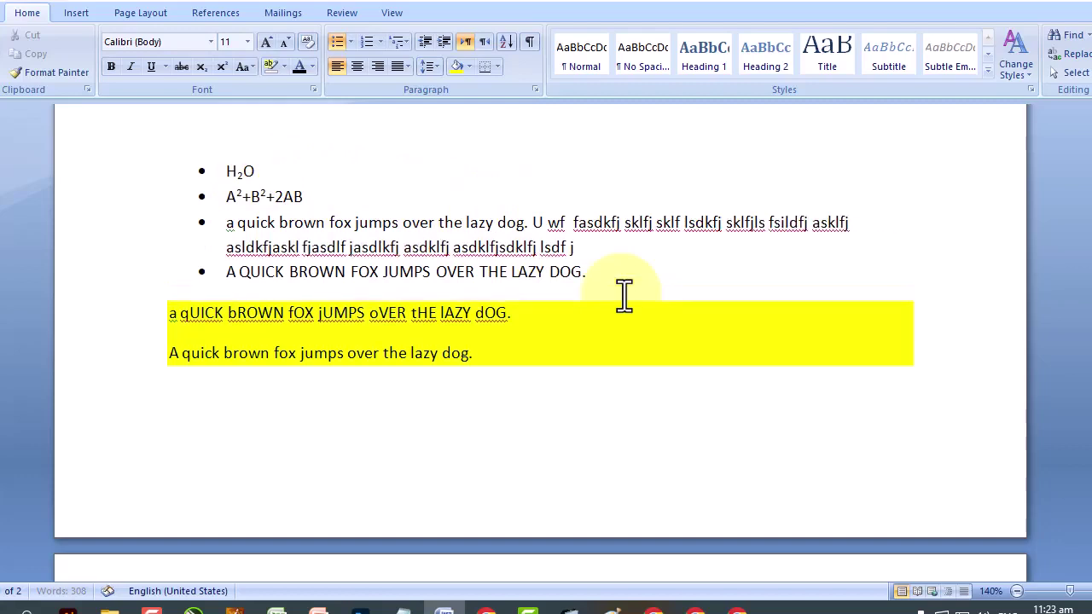
type("slkj sdlk jalkfjasdklf jaslkf daslfj sdlk skl sklj klsafj skld dklsf aklf askldfj aklsfj asdklfj asklj kl .")
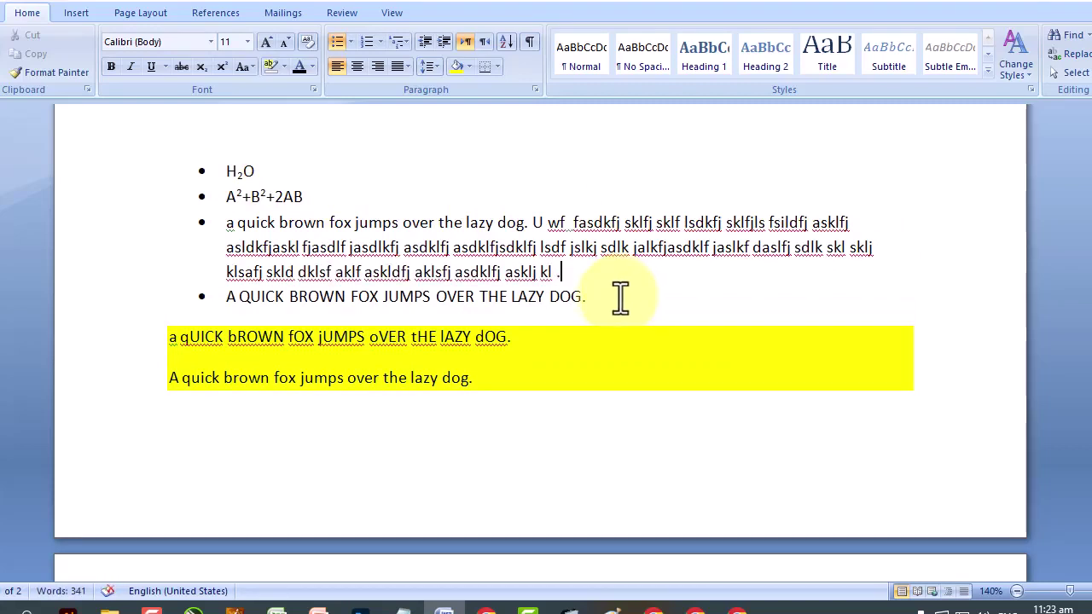
left_click_drag(602, 303, 91, 186)
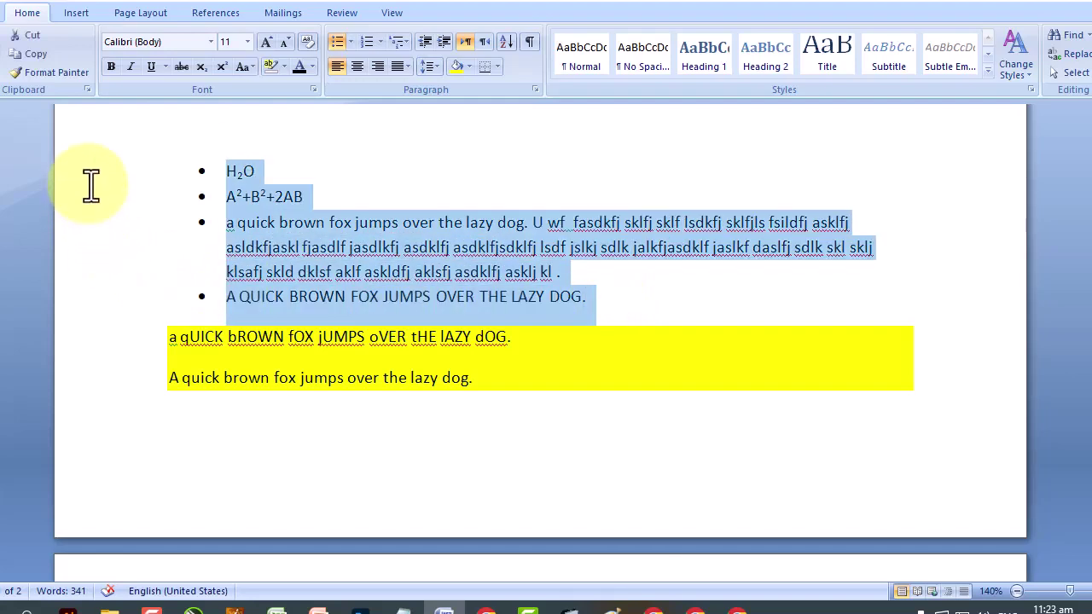
left_click(380, 41)
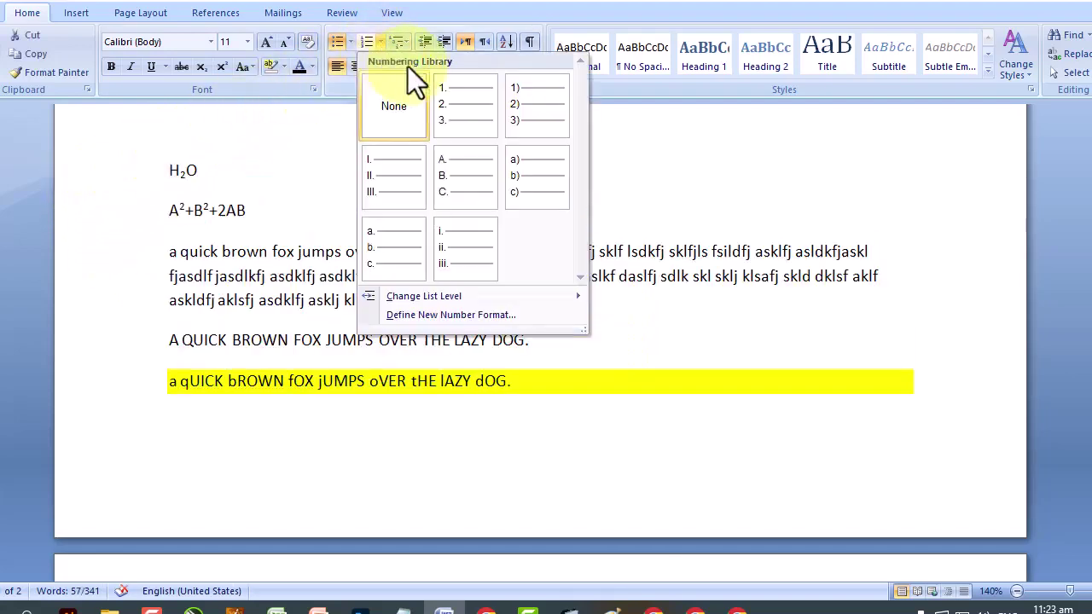
left_click(455, 102)
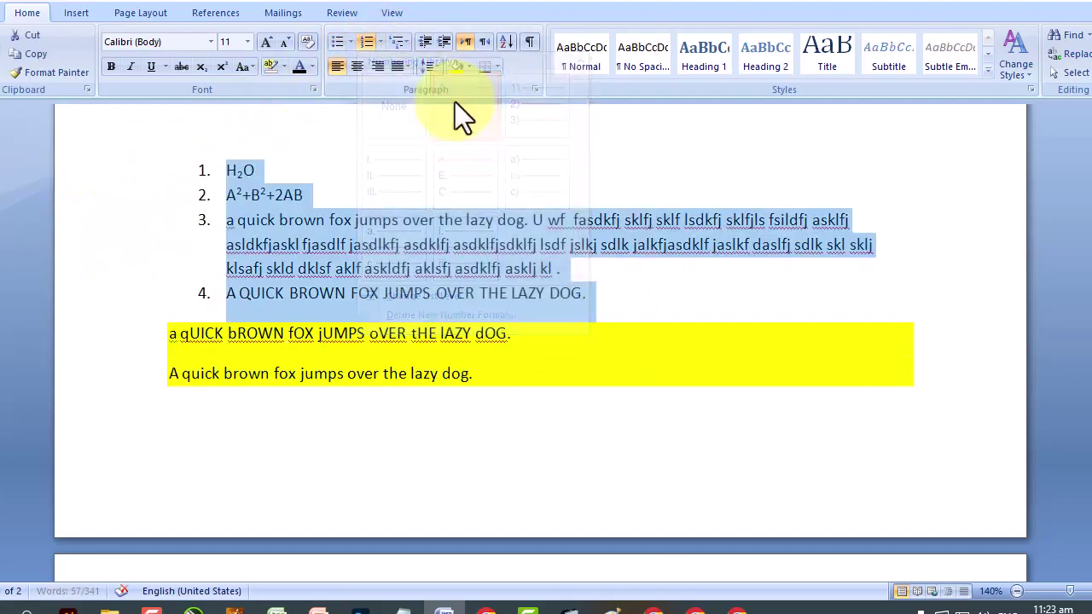
Apply the 1) a) i) multilevel list format and select items 2 through 4.
left_click(404, 39)
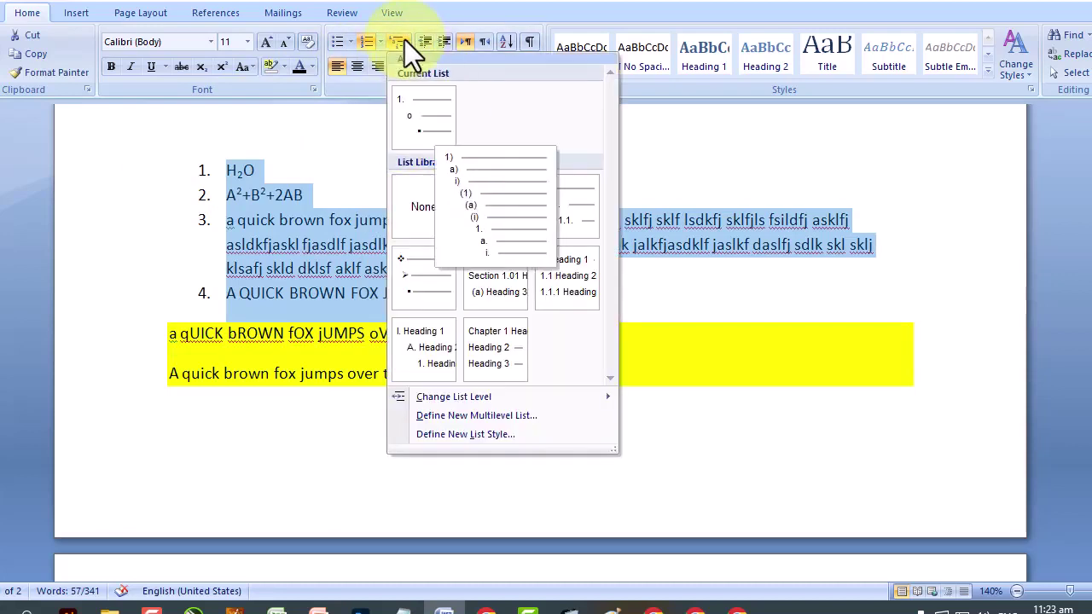
key("Right")
key("Left")
key("Right")
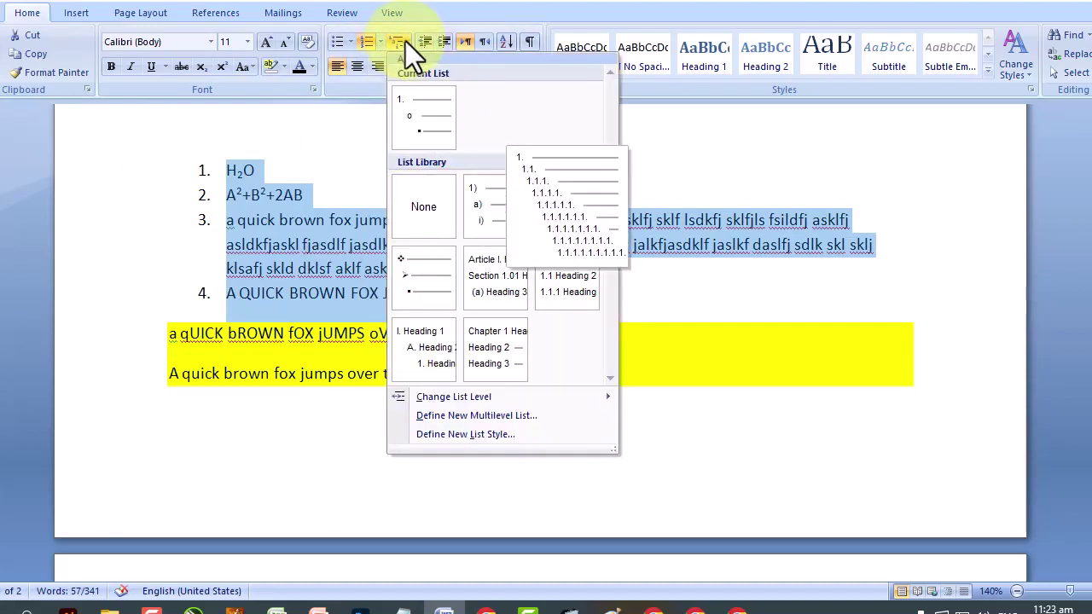
left_click(502, 218)
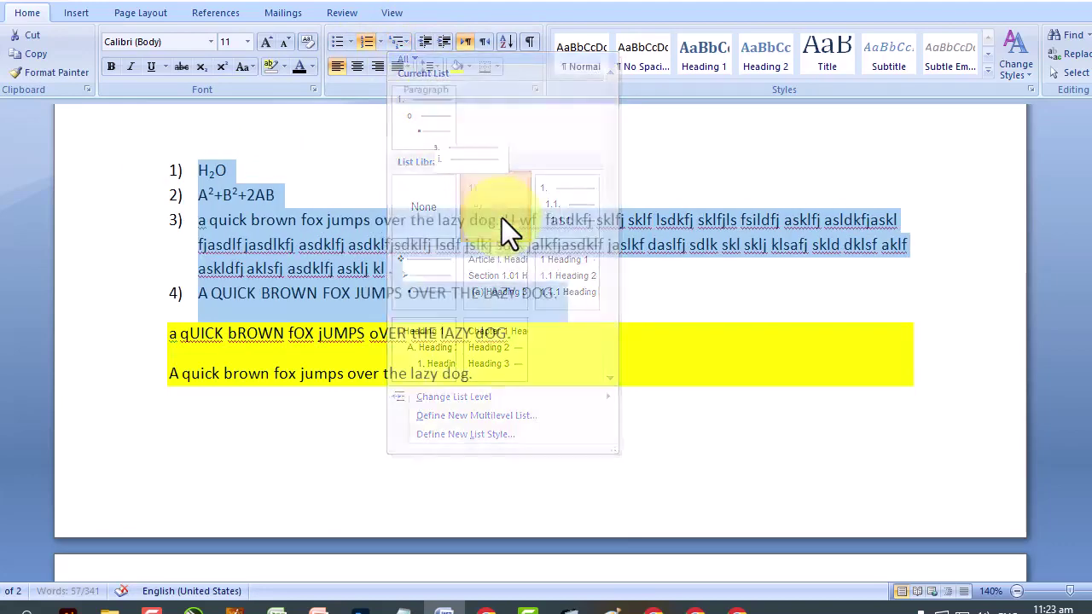
left_click(263, 236)
left_click_drag(197, 220, 299, 224)
left_click_drag(196, 194, 559, 293)
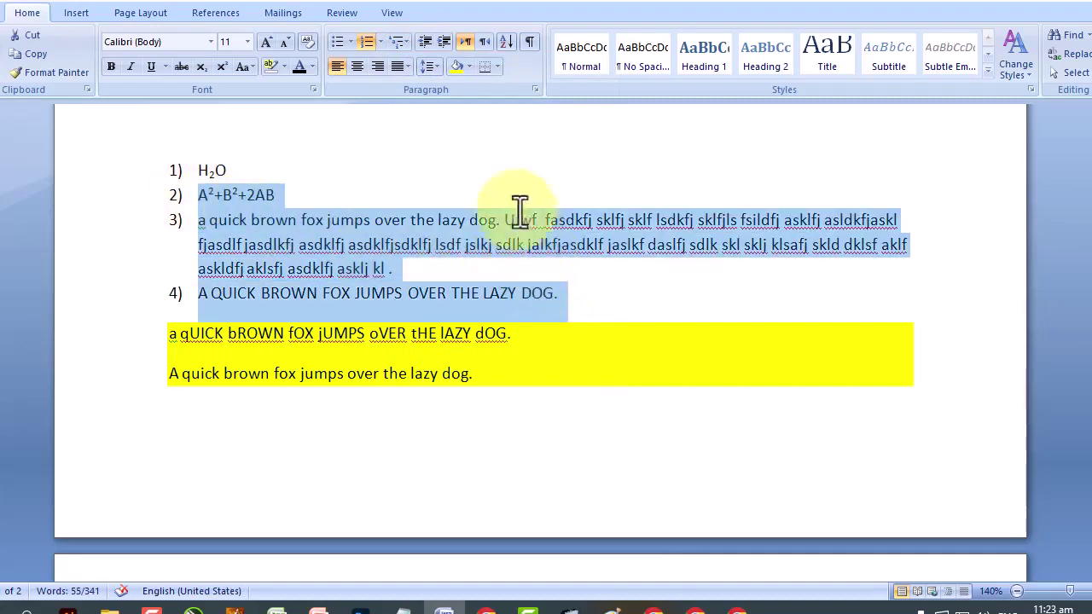
Demote items 2–4 under H2O, then demote the last two items to a third level.
left_click(439, 44)
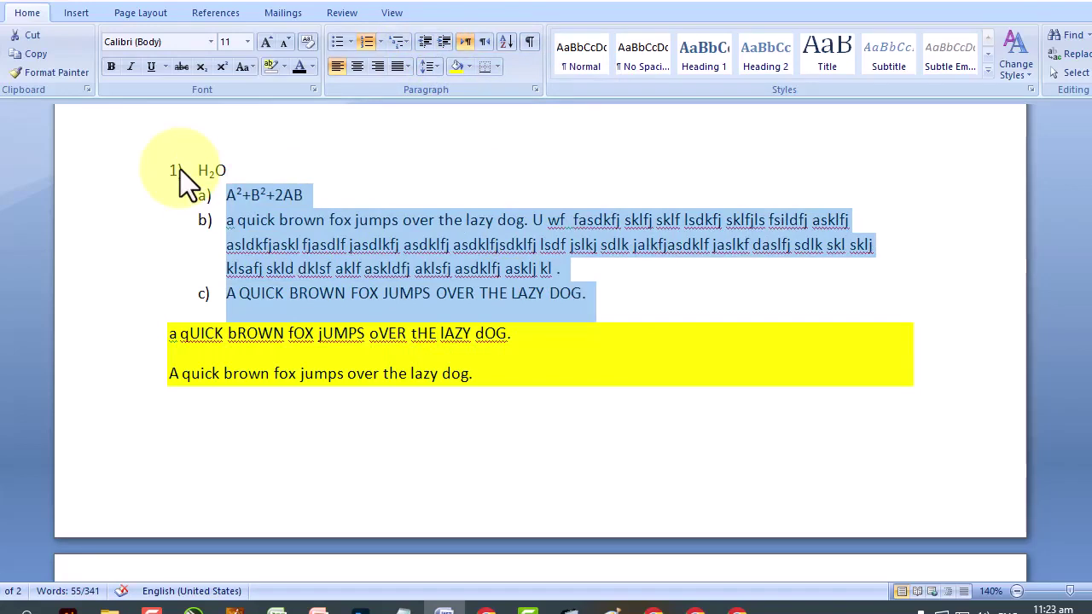
left_click(219, 237)
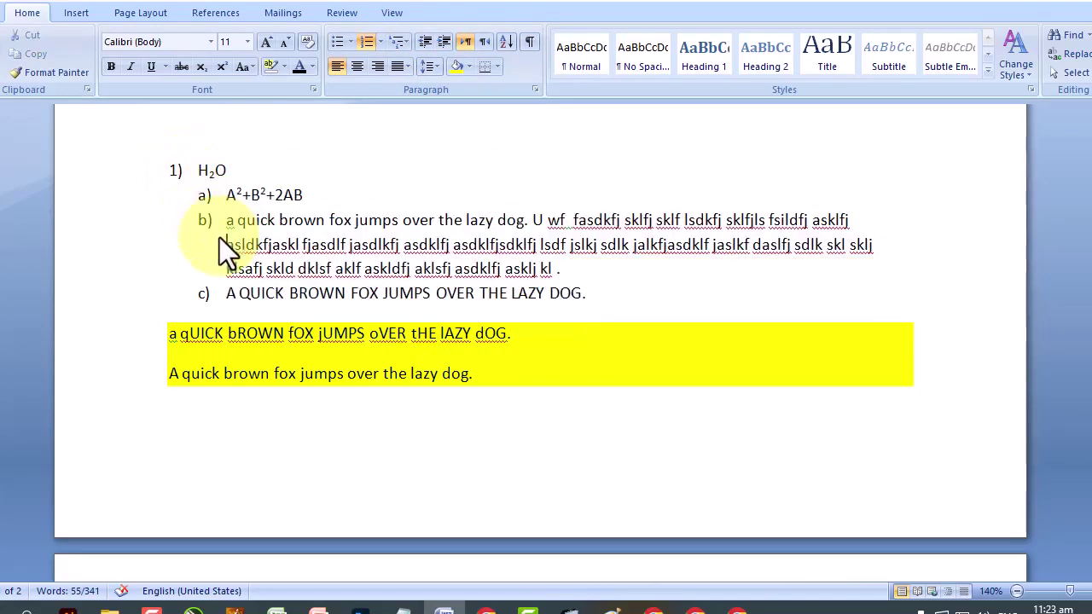
left_click_drag(196, 215, 617, 292)
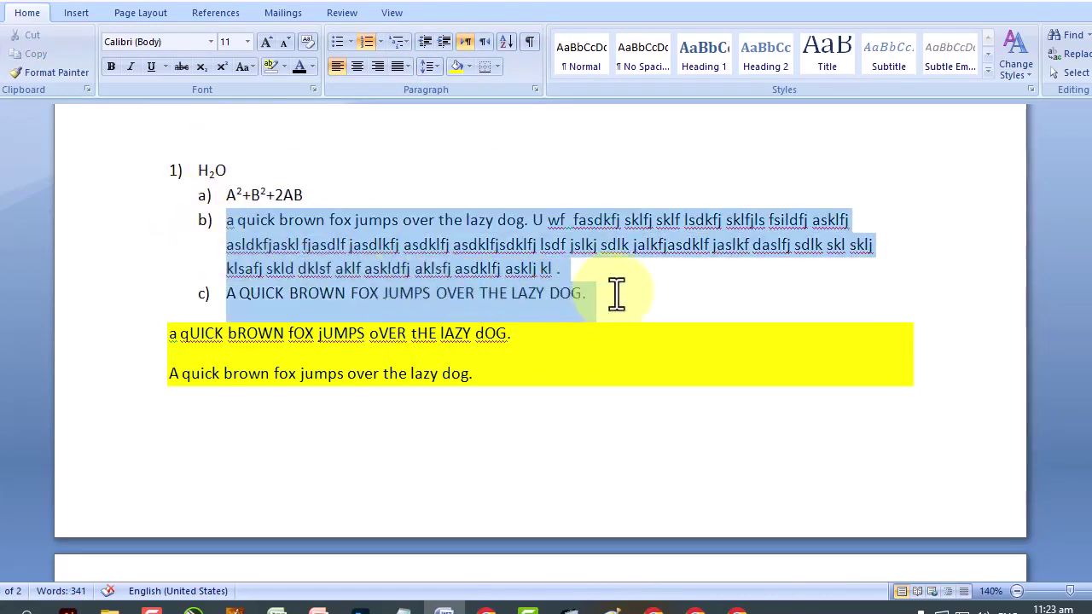
left_click(442, 46)
left_click(398, 220)
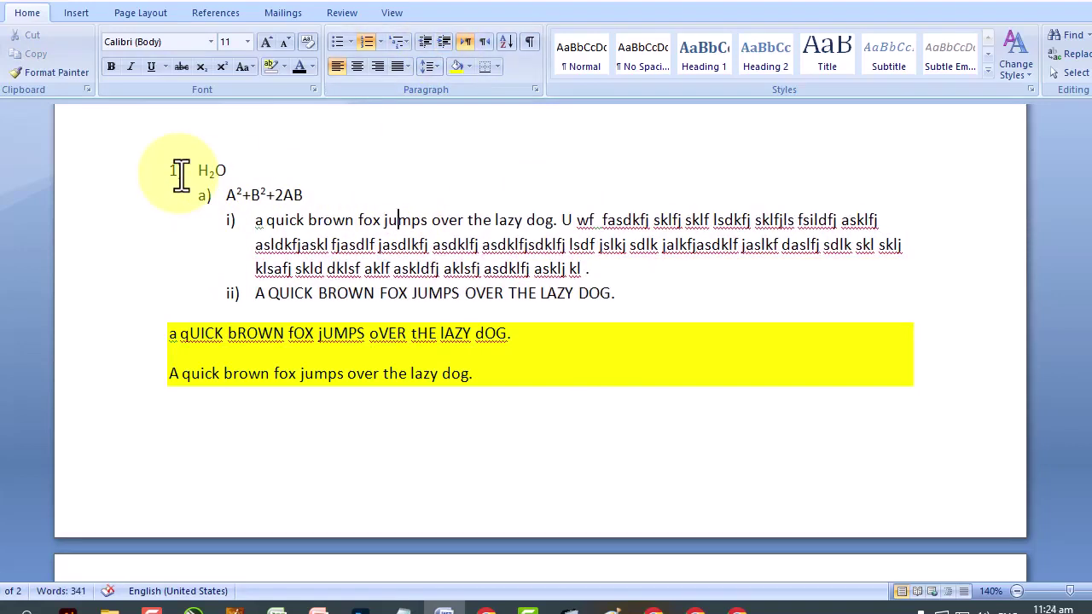
Nudge the whole list right and left, returning it to its original indent.
left_click_drag(311, 221, 319, 300)
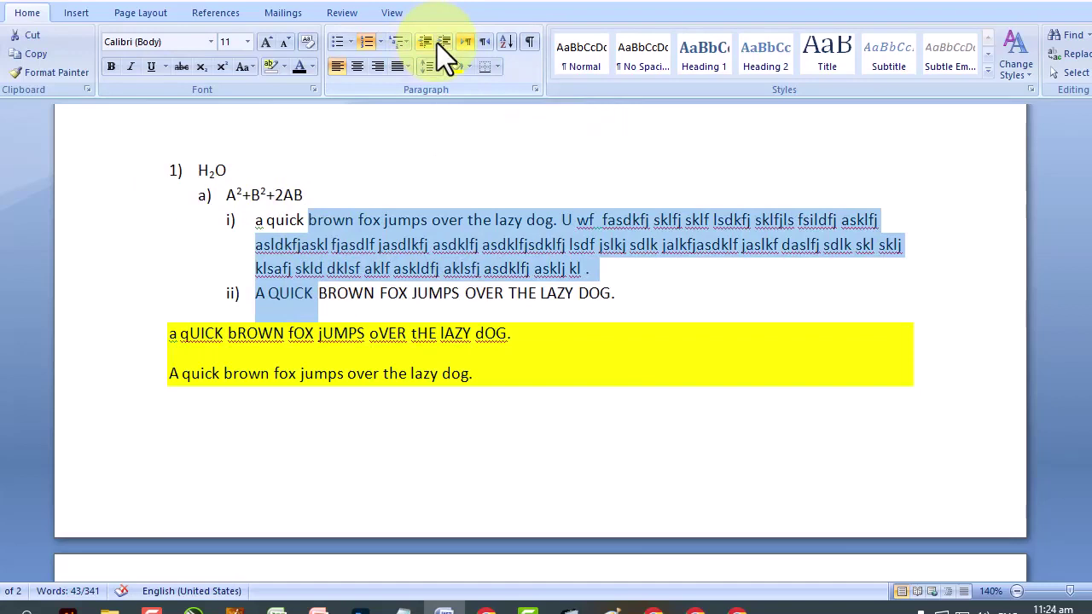
left_click_drag(630, 299, 151, 171)
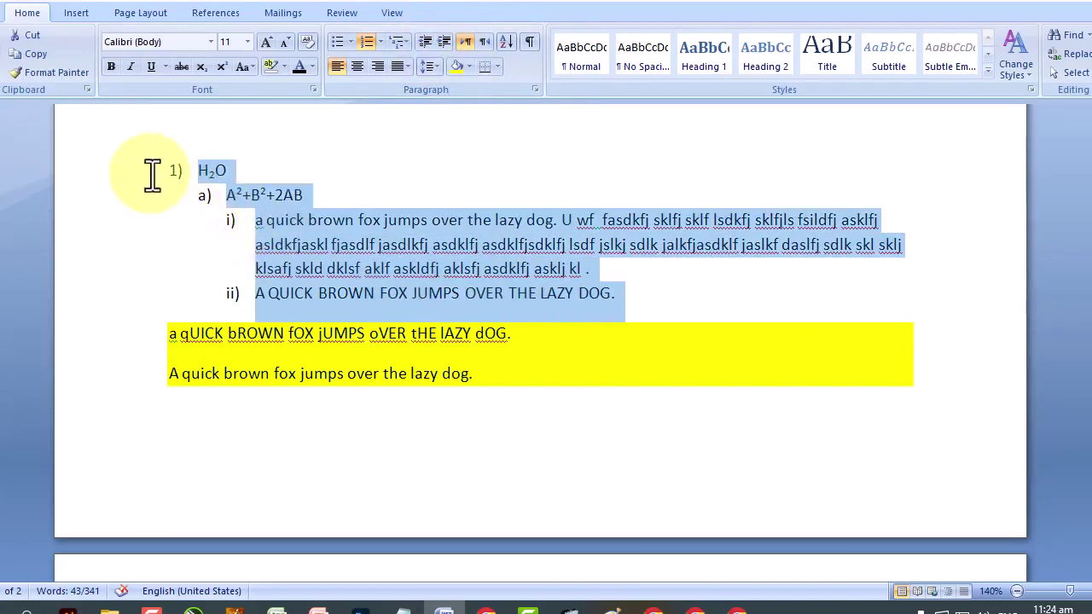
left_click(440, 42)
left_click(439, 41)
left_click(418, 40)
left_click(418, 40)
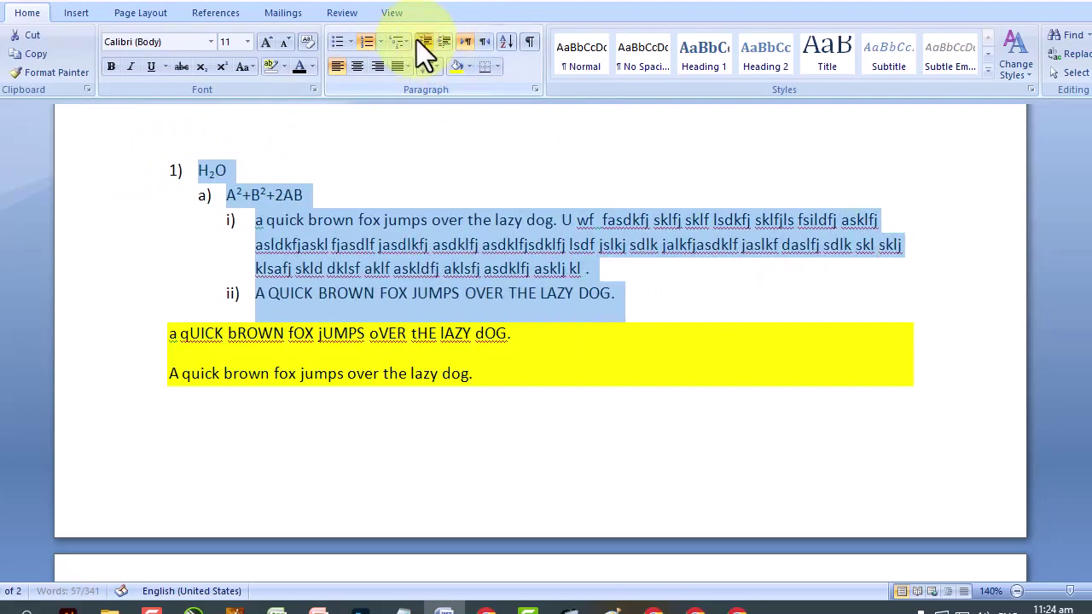
left_click(444, 41)
left_click(443, 42)
left_click(421, 41)
left_click(421, 41)
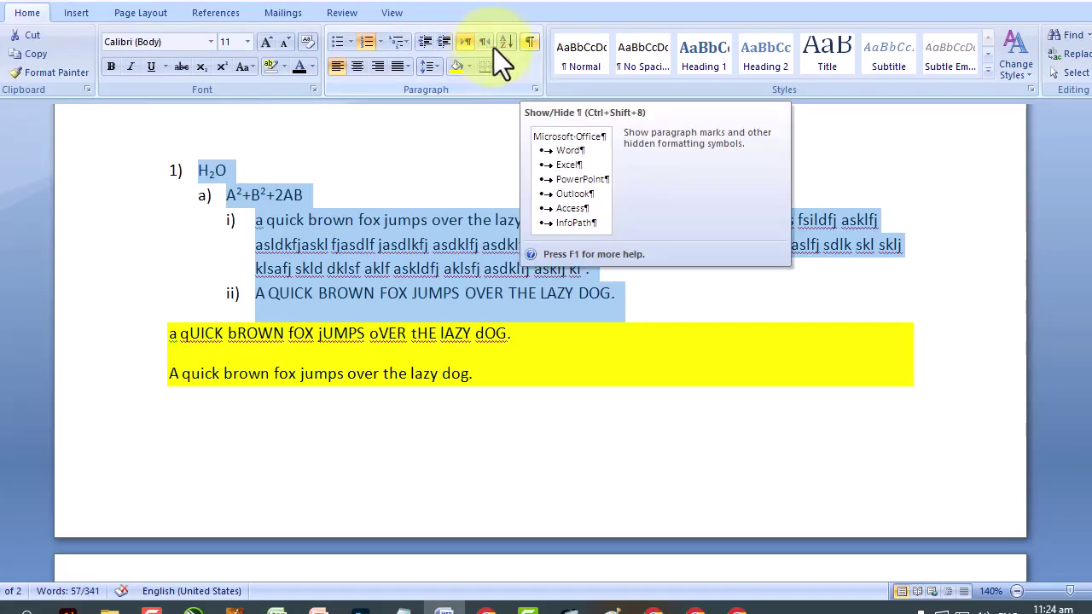
Show formatting marks and look through the document with them visible.
left_click(528, 42)
scroll(362, 249, "up", 2)
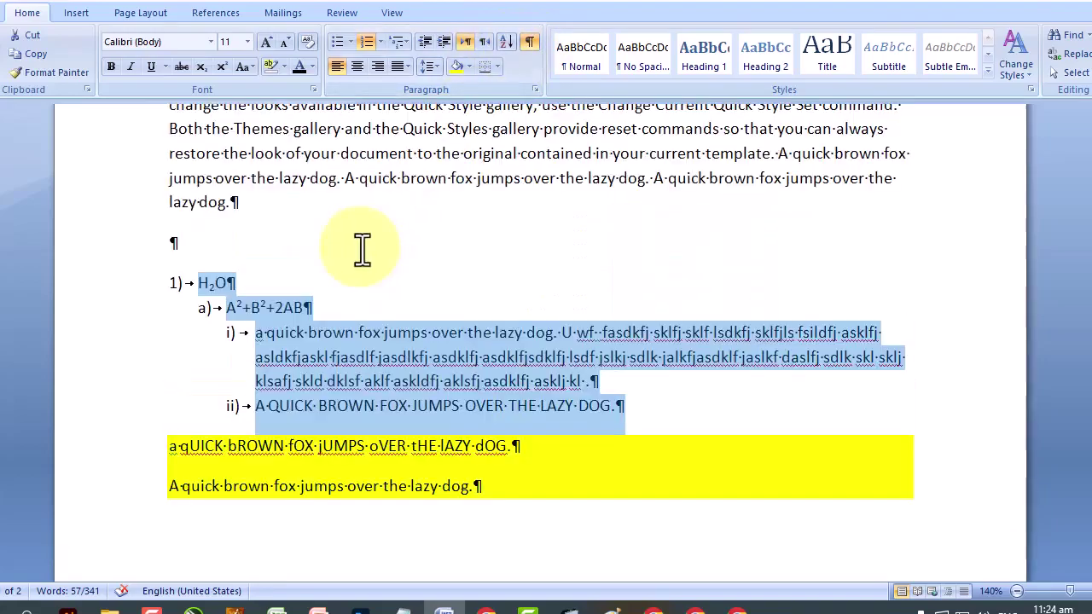
scroll(363, 249, "up", 1)
scroll(363, 249, "up", 15)
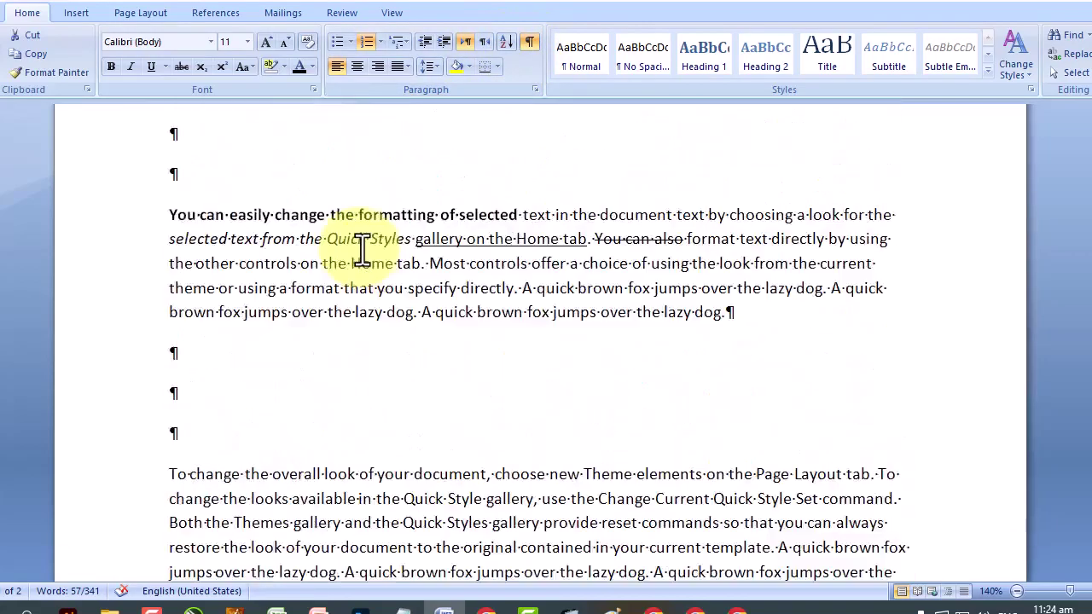
scroll(329, 324, "down", 1)
left_click(317, 337)
scroll(239, 359, "down", 3)
scroll(264, 357, "down", 15)
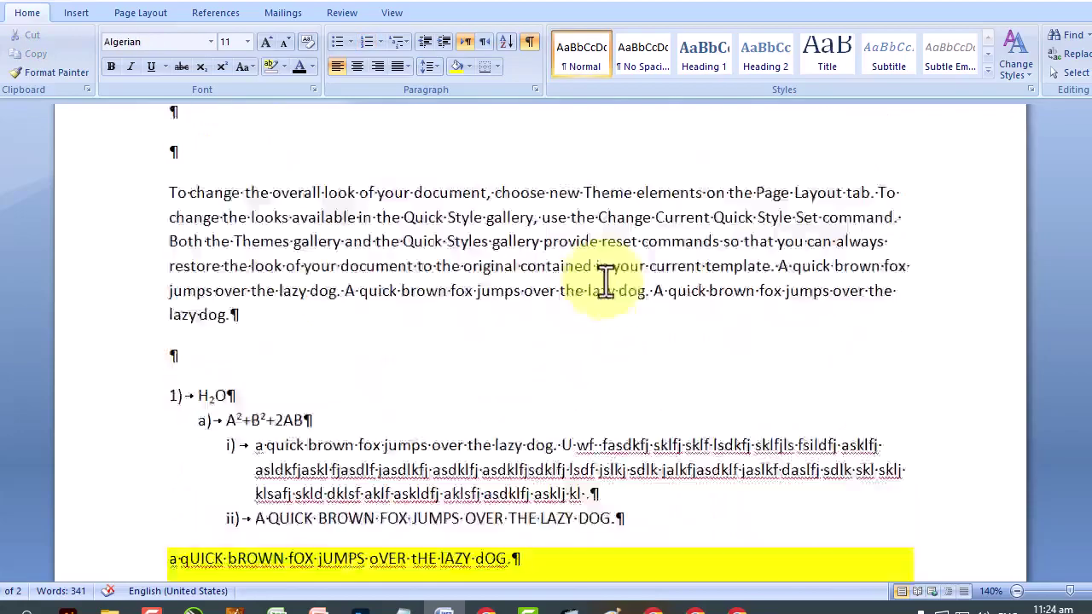
scroll(610, 280, "up", 5)
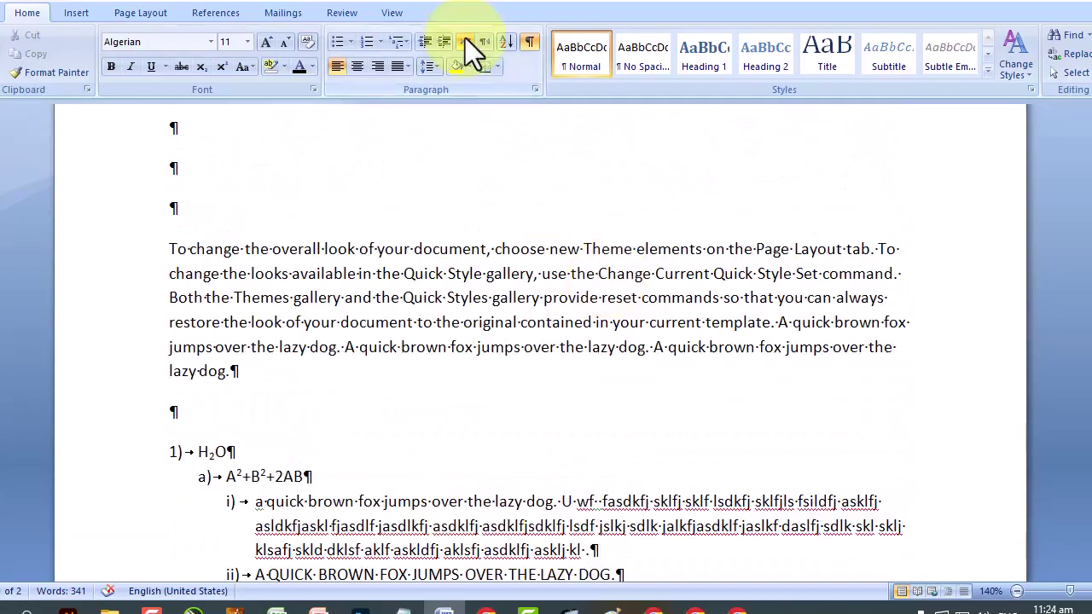
Hide the formatting marks again and scroll down to page 2.
left_click(465, 40)
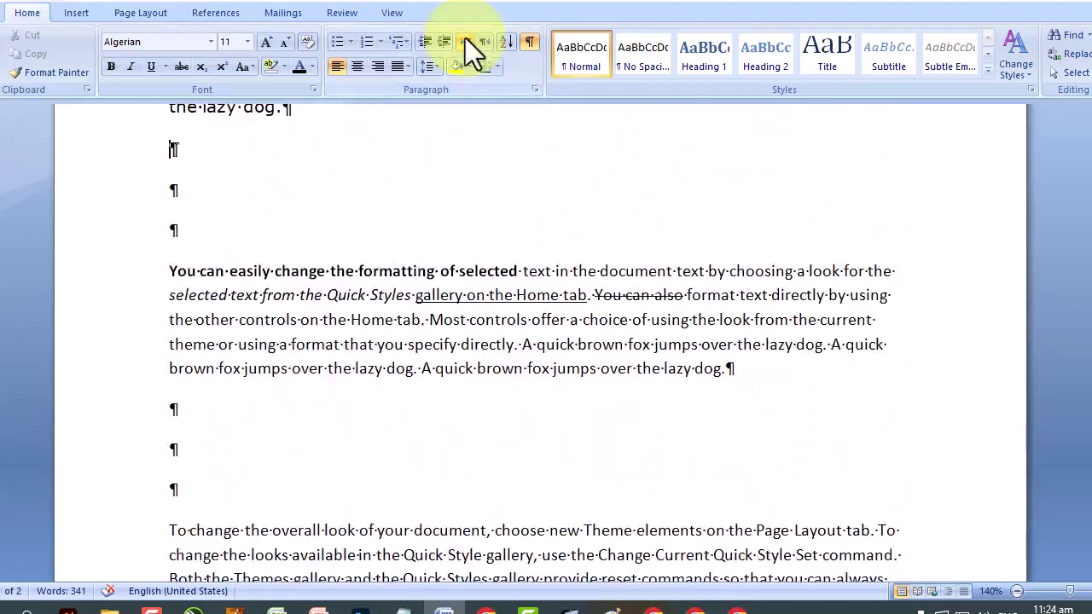
left_click(530, 41)
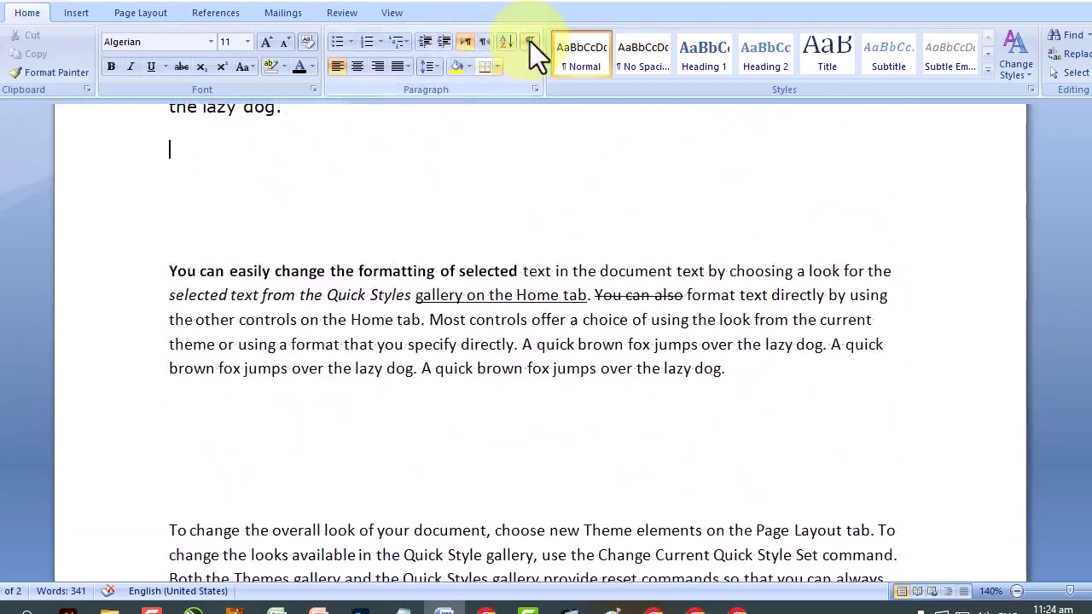
scroll(530, 41, "down", 4)
scroll(563, 132, "down", 10)
scroll(656, 398, "down", 4)
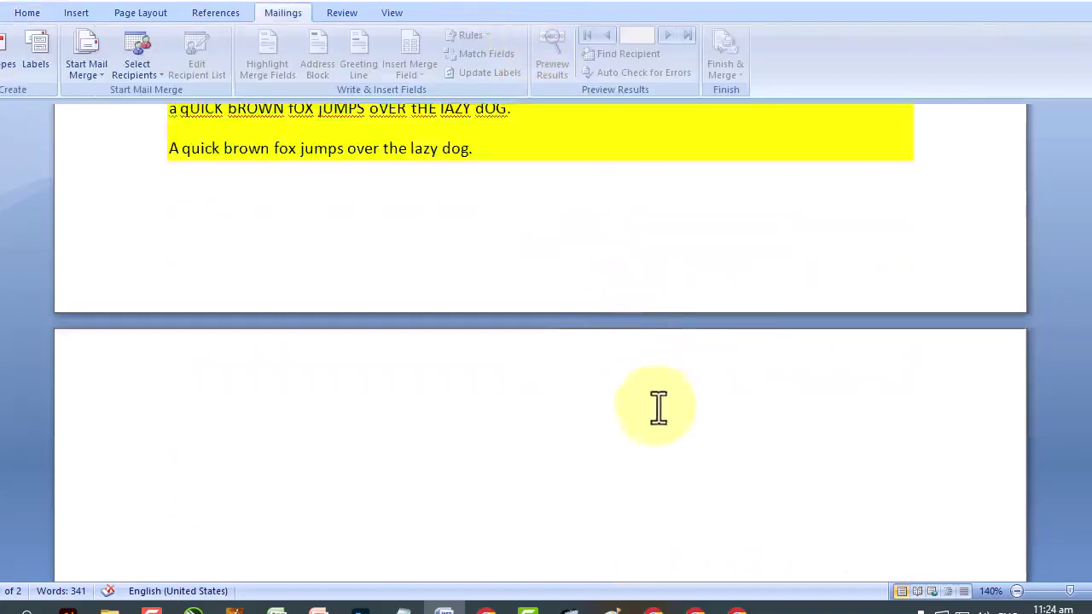
On page 2, type 'A b c d e f' and the Urdu letters ا ب پ ت, then select them.
scroll(641, 364, "up", 2)
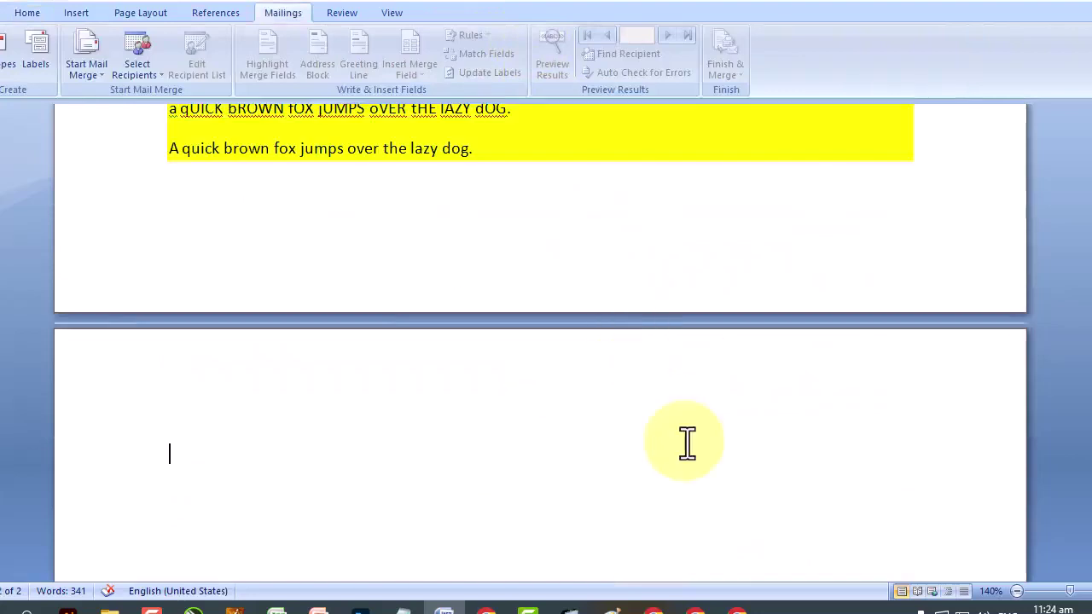
type("b c d e f")
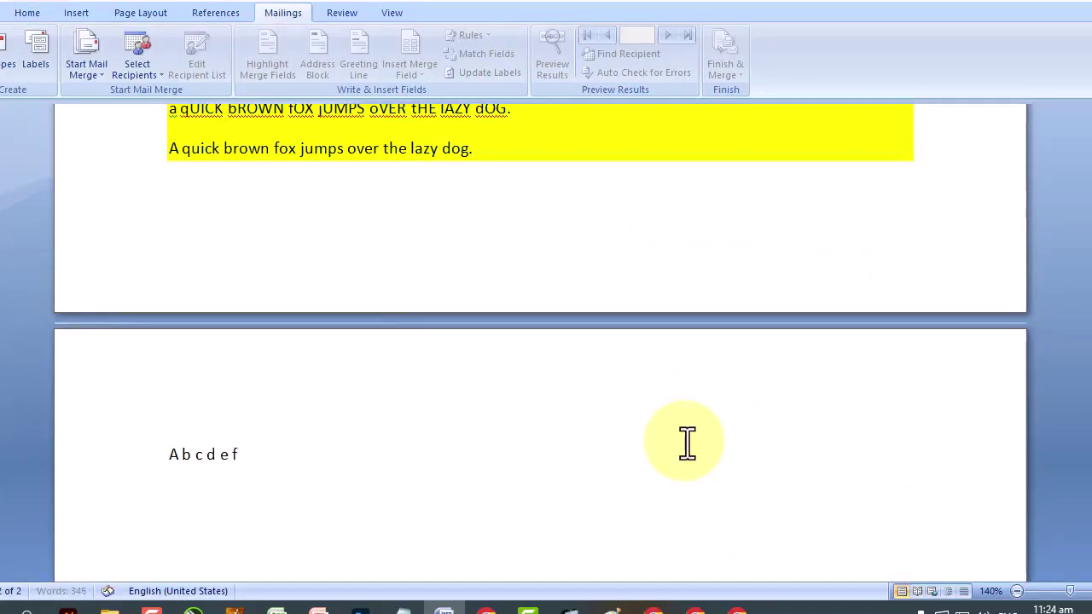
key("alt+shift")
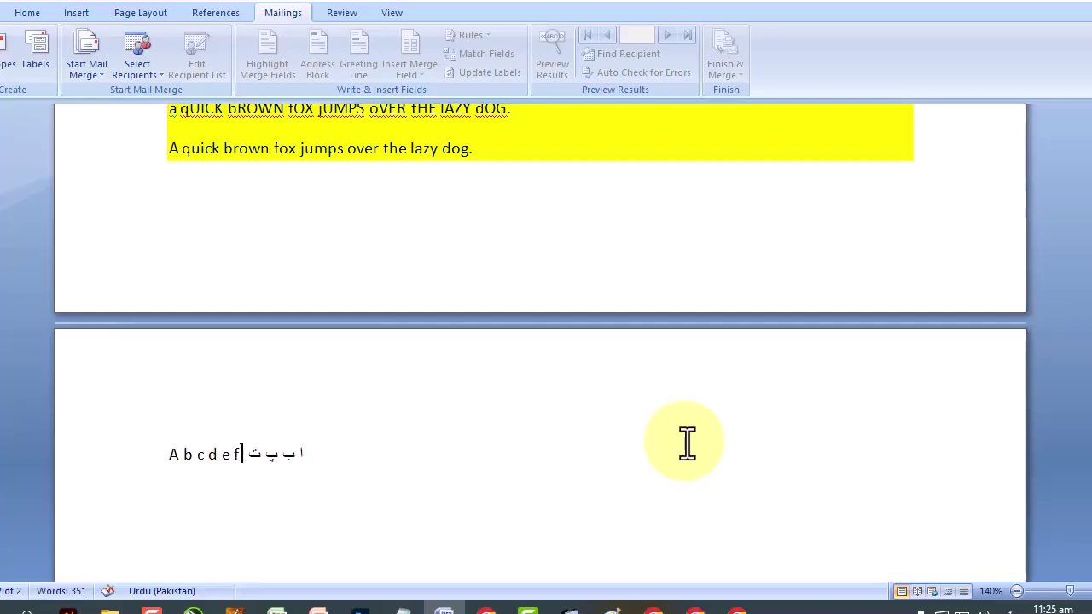
left_click(309, 457, "shift")
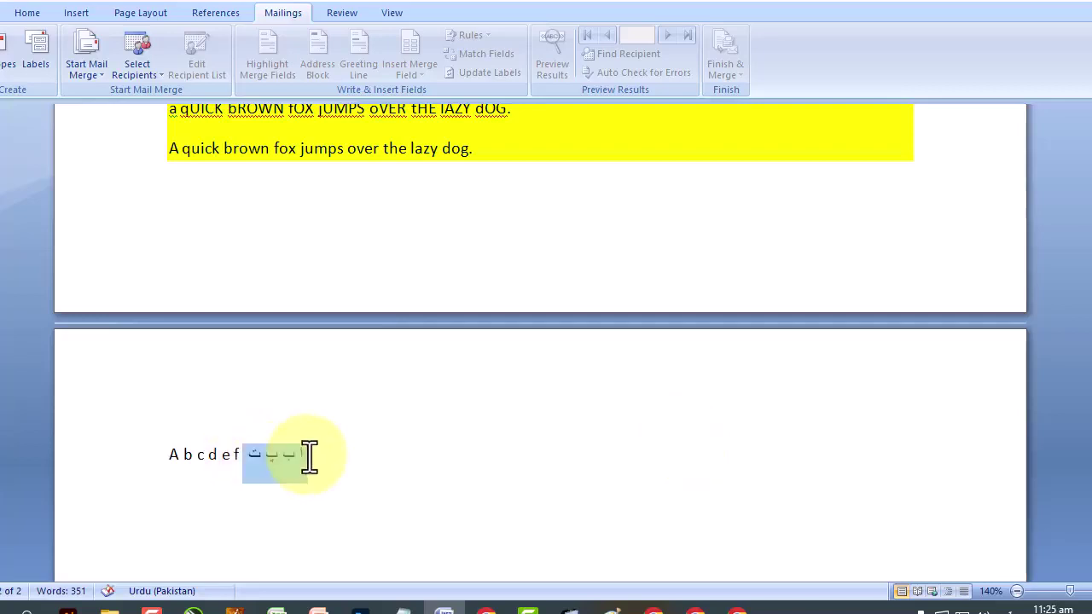
Put the Urdu letters right-to-left on their own line, keeping 'A b c d e f' left-to-right.
left_click(33, 15)
left_click(488, 42)
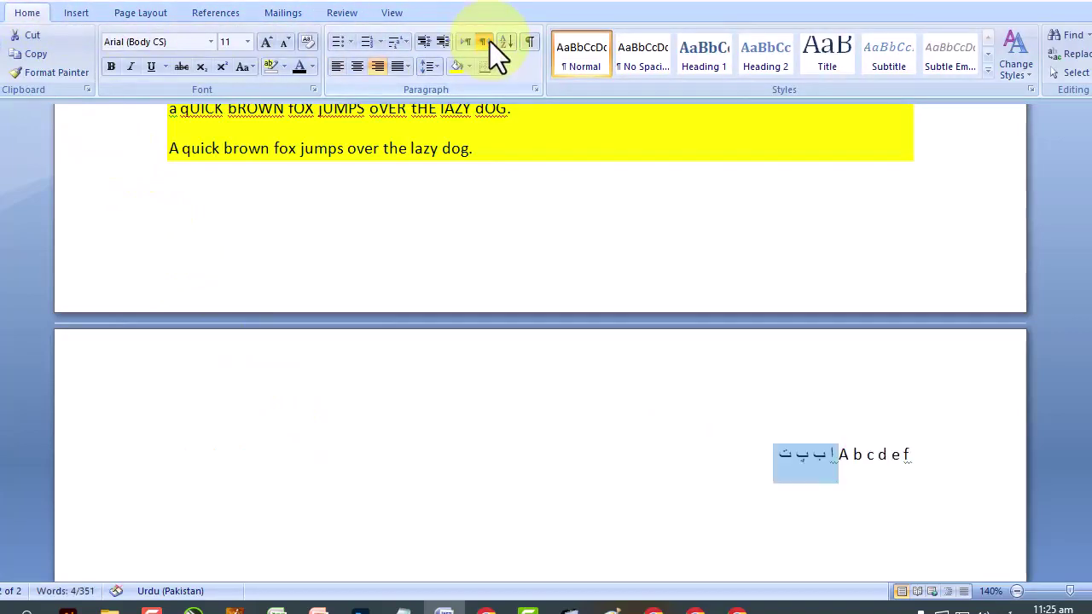
left_click(837, 456)
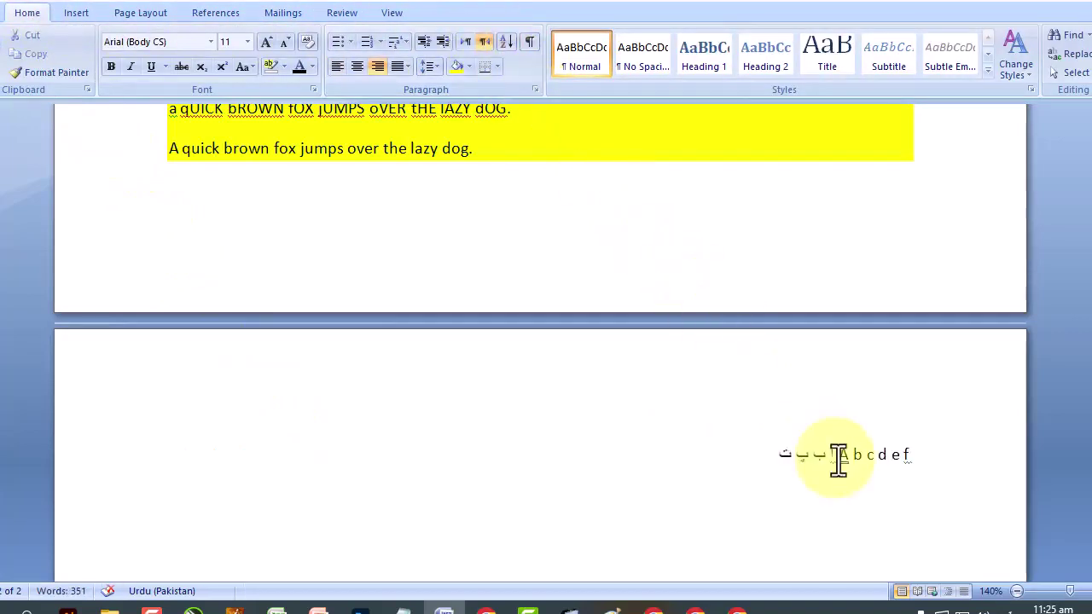
key("Return")
left_click_drag(856, 452, 853, 450)
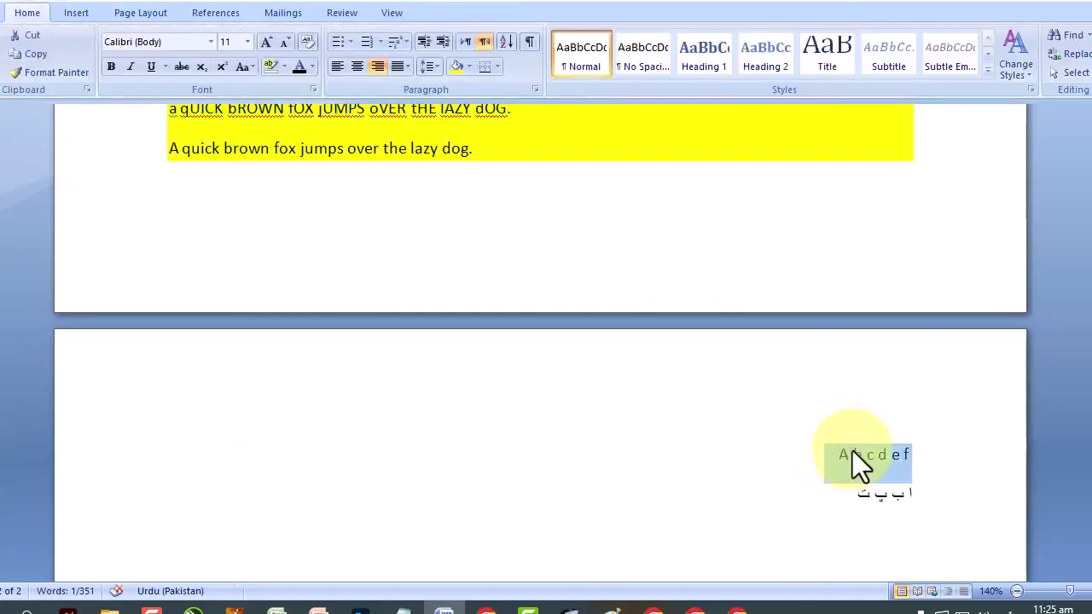
left_click(465, 43)
left_click(872, 503)
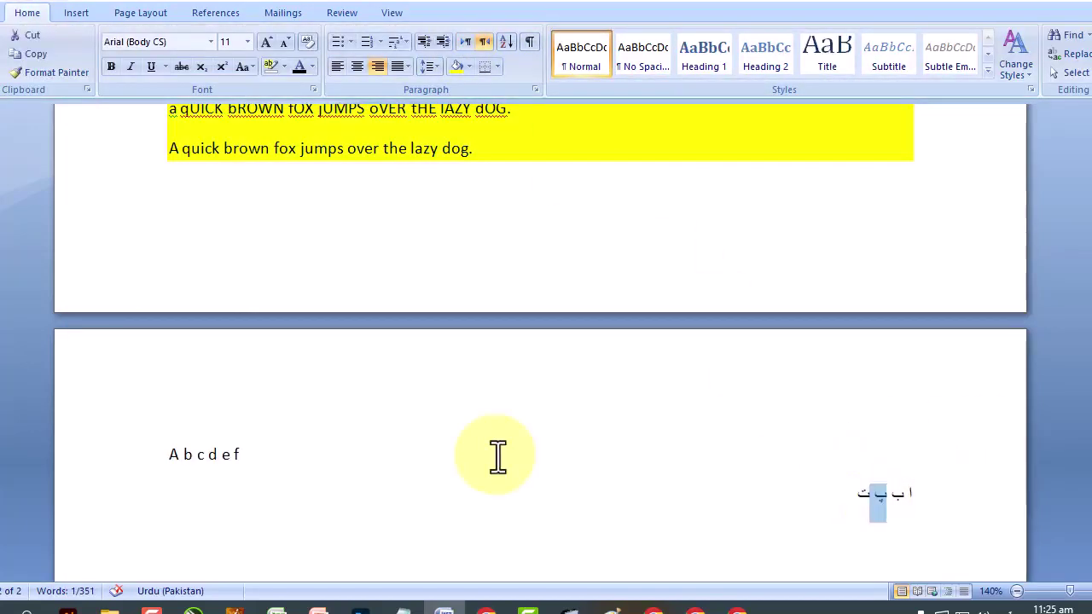
left_click(427, 465)
Extend the Urdu line with ٹ ث ج چ ح خ ڈ ذ and set it left-to-right.
key("alt+shift")
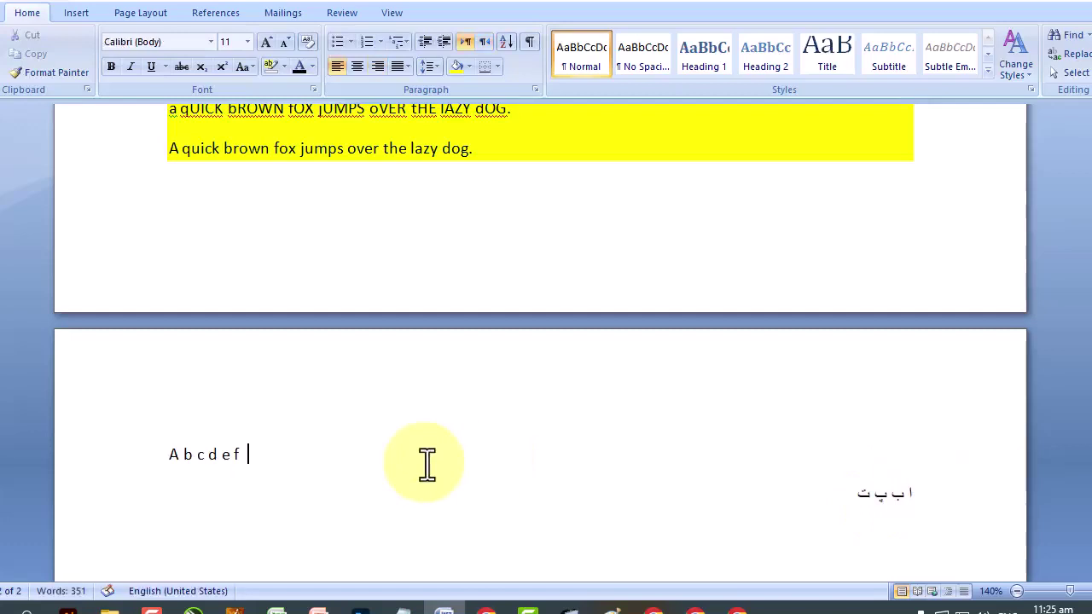
key("Down")
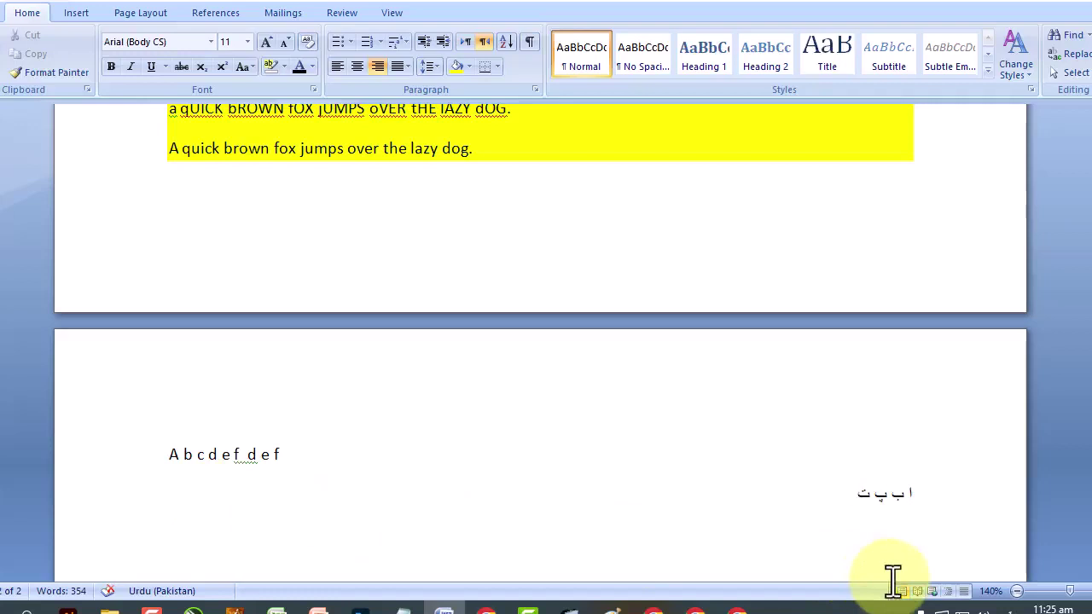
type("ٹ ث ج چ ح خ د")
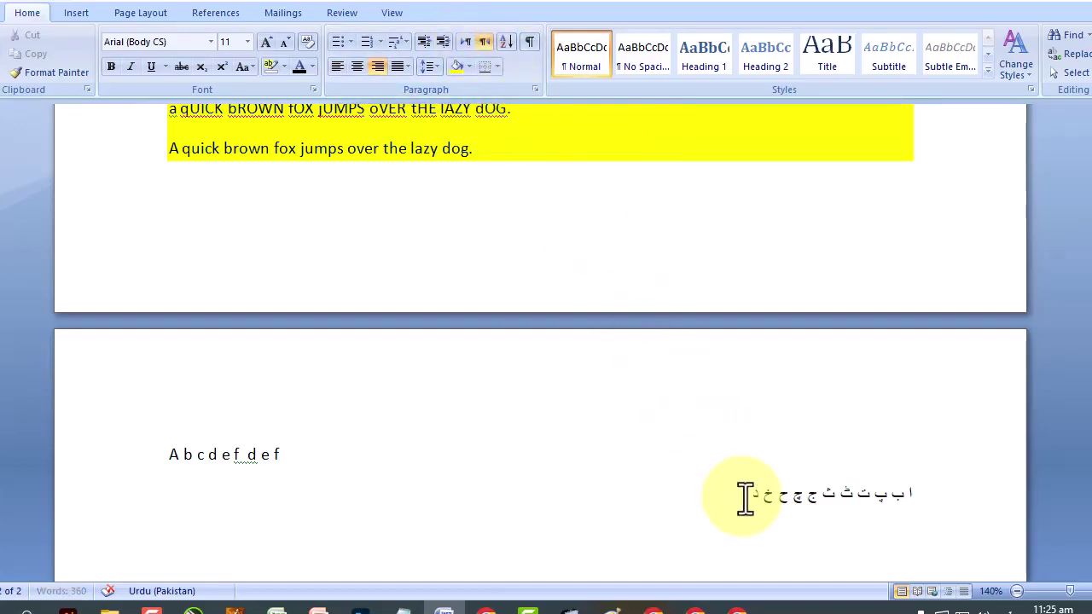
type("ڈ")
left_click(462, 43)
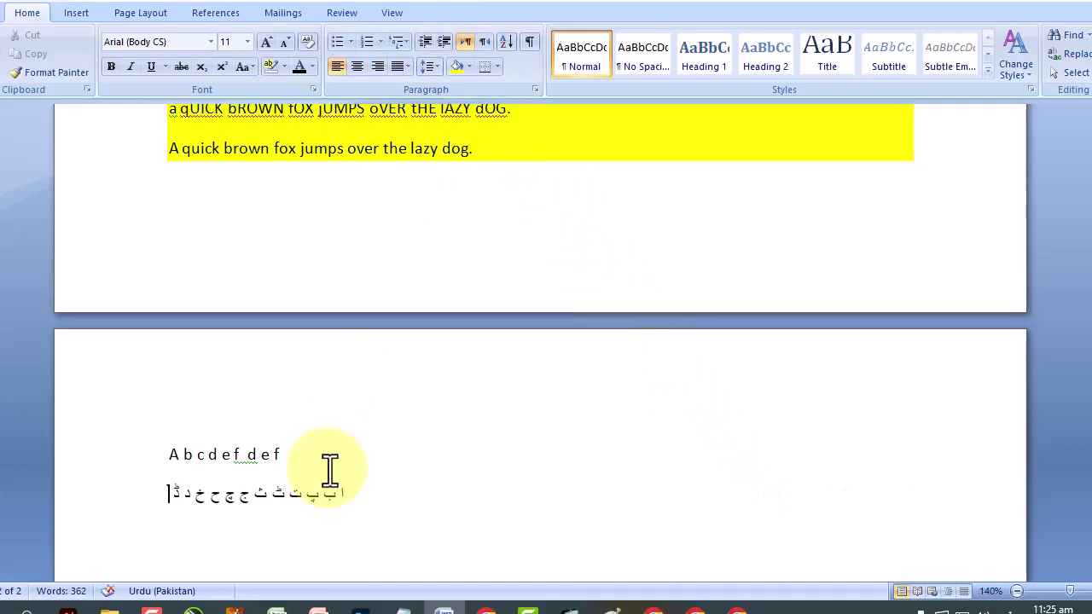
type("ذ")
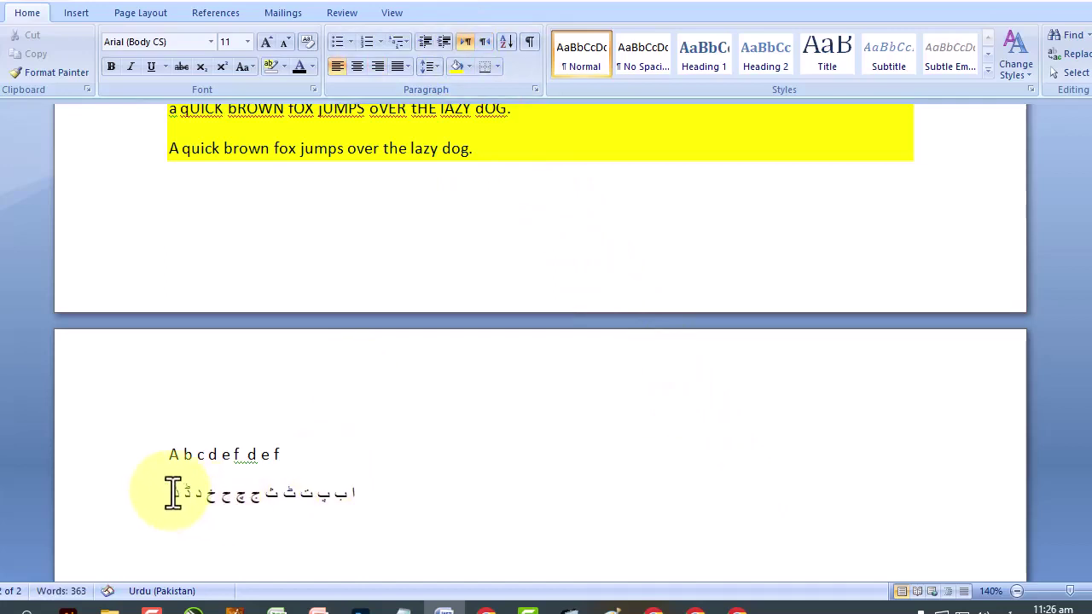
Try centred, right and Justify Low alignment on the Latin and Urdu lines, ending right-aligned.
left_click_drag(170, 491, 161, 431)
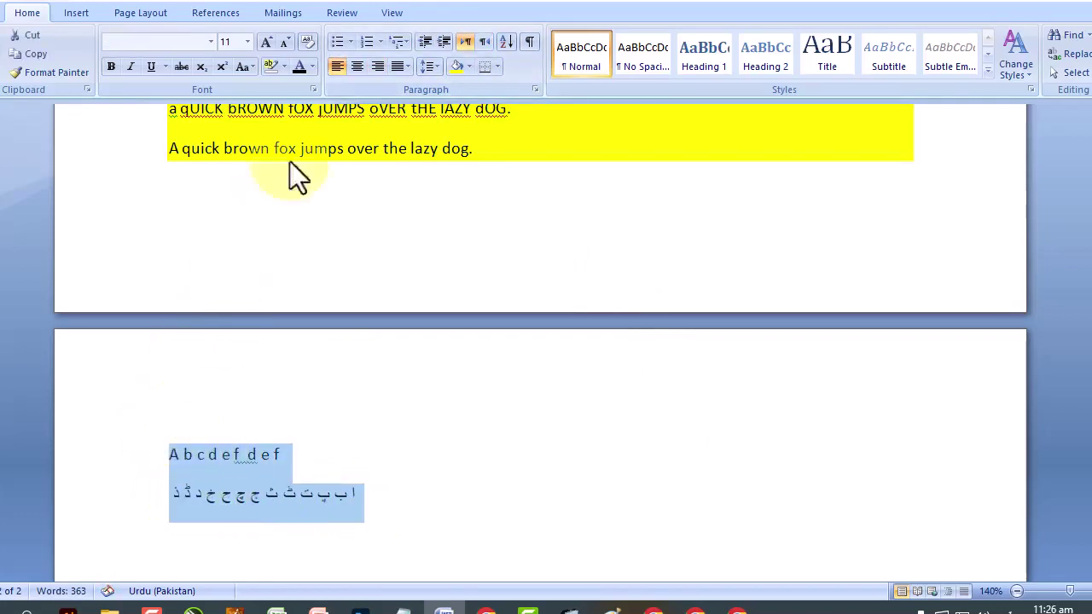
left_click(353, 67)
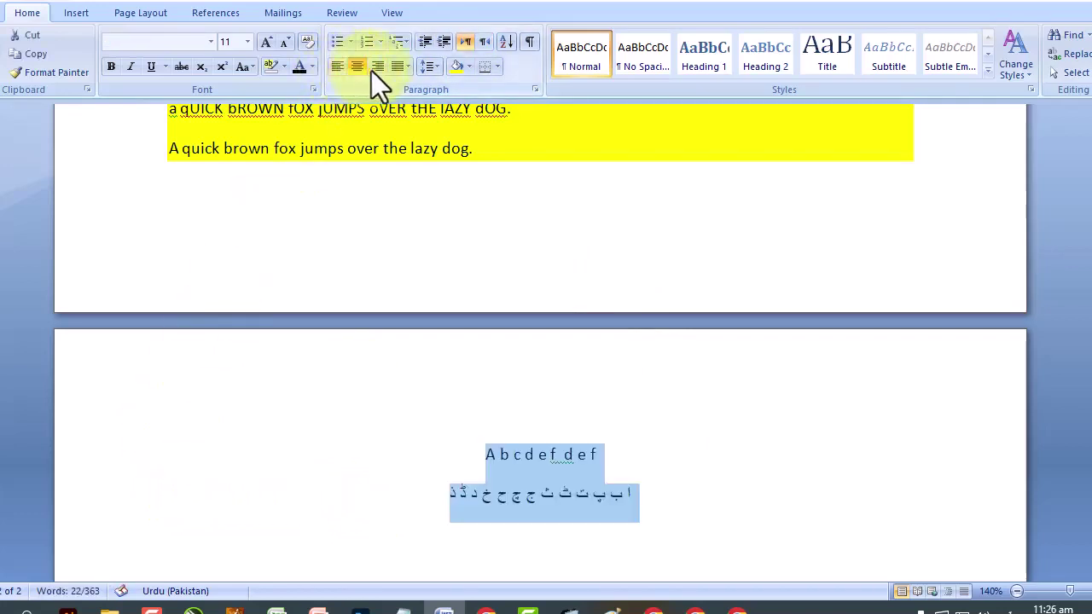
left_click(375, 68)
left_click(403, 68)
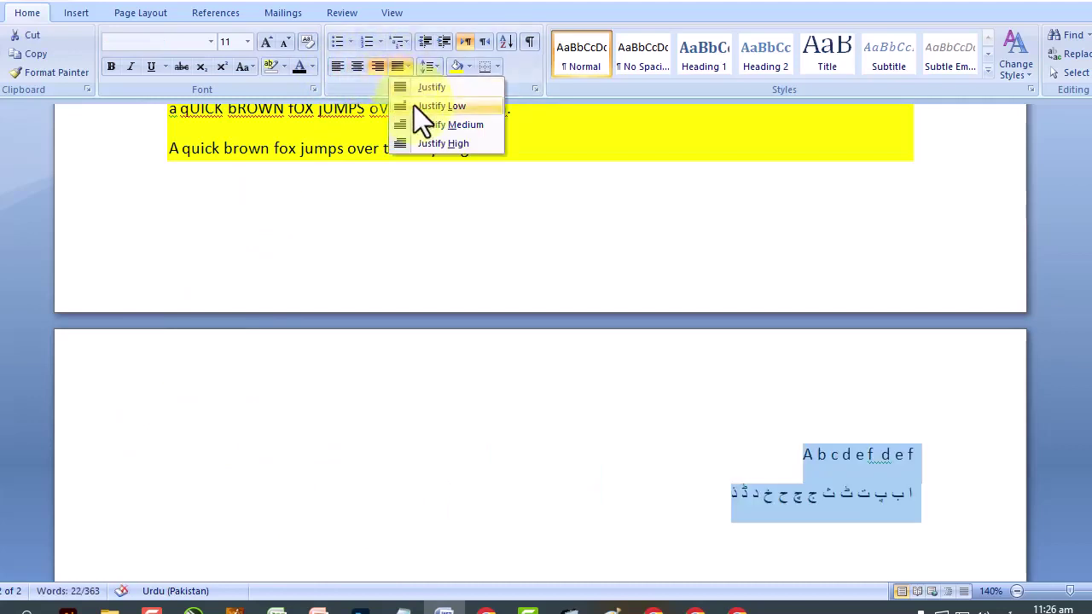
left_click(415, 106)
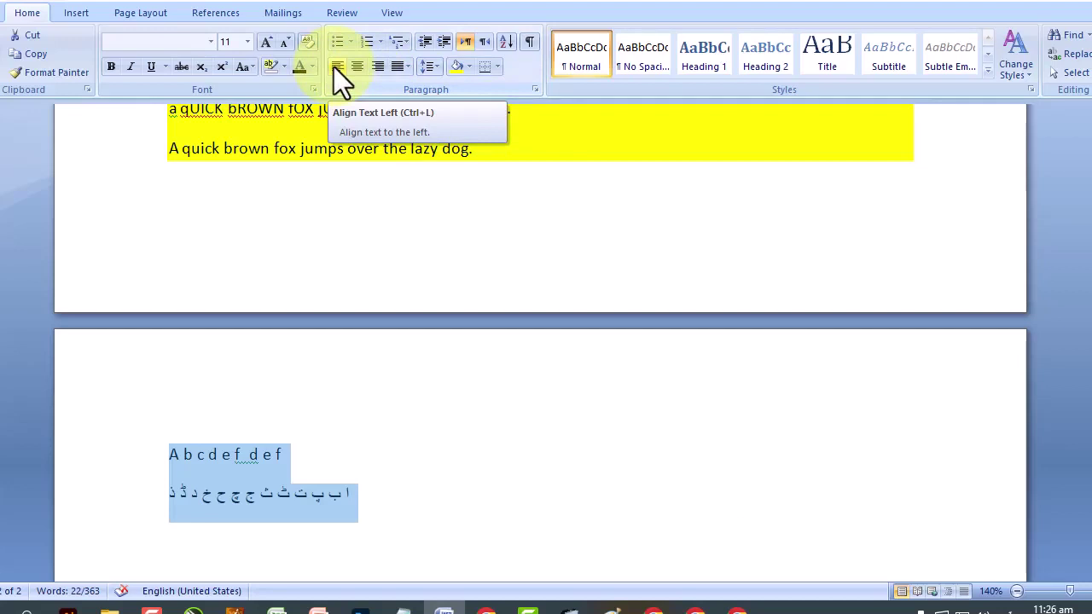
left_click(353, 68)
left_click(377, 70)
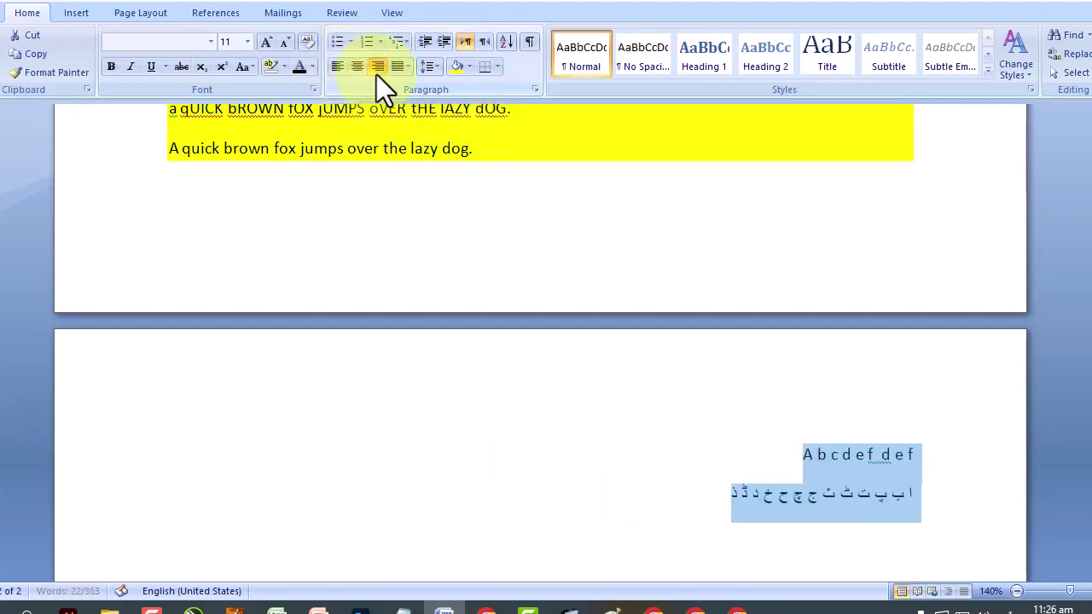
left_click(403, 73)
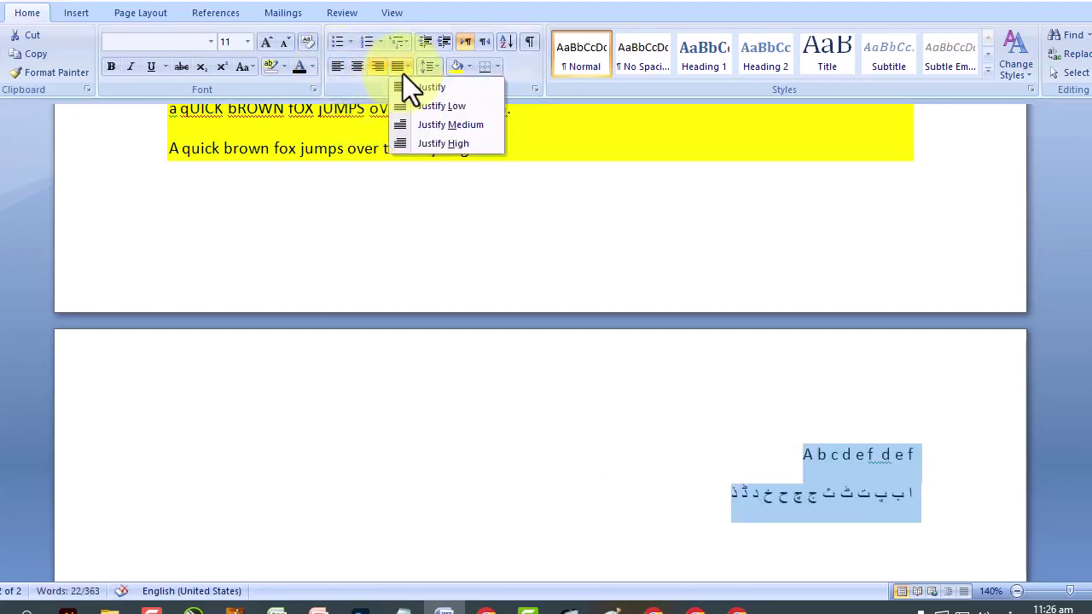
scroll(391, 279, "up", 10)
scroll(391, 278, "up", 4)
scroll(273, 267, "down", 6)
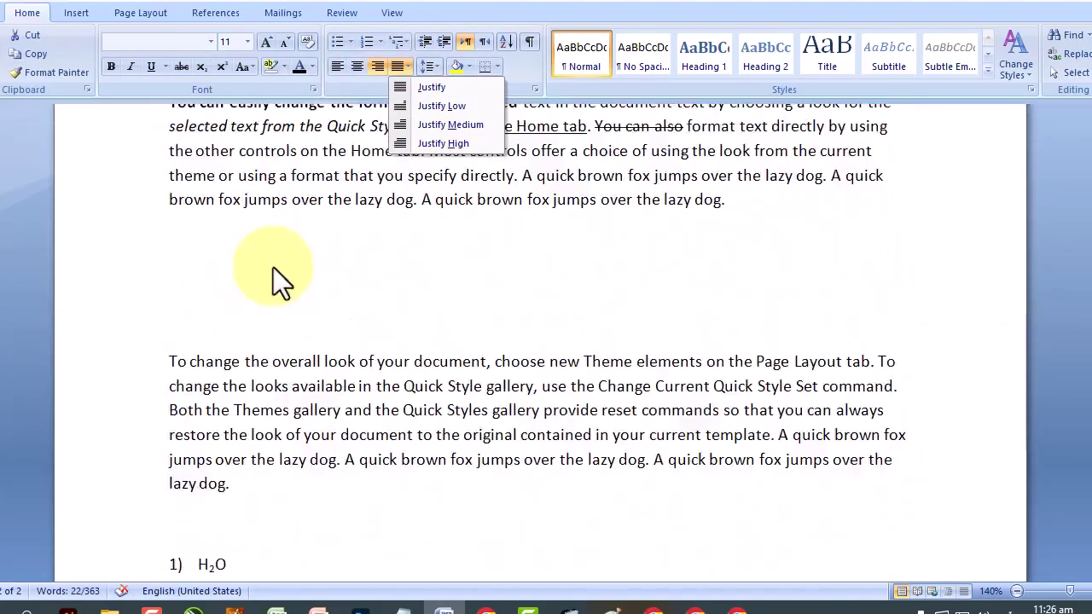
scroll(273, 267, "down", 2)
Try 2.0 line spacing on the 'To change the overall look' paragraph, then set 1.5.
left_click_drag(162, 192, 275, 319)
left_click(430, 67)
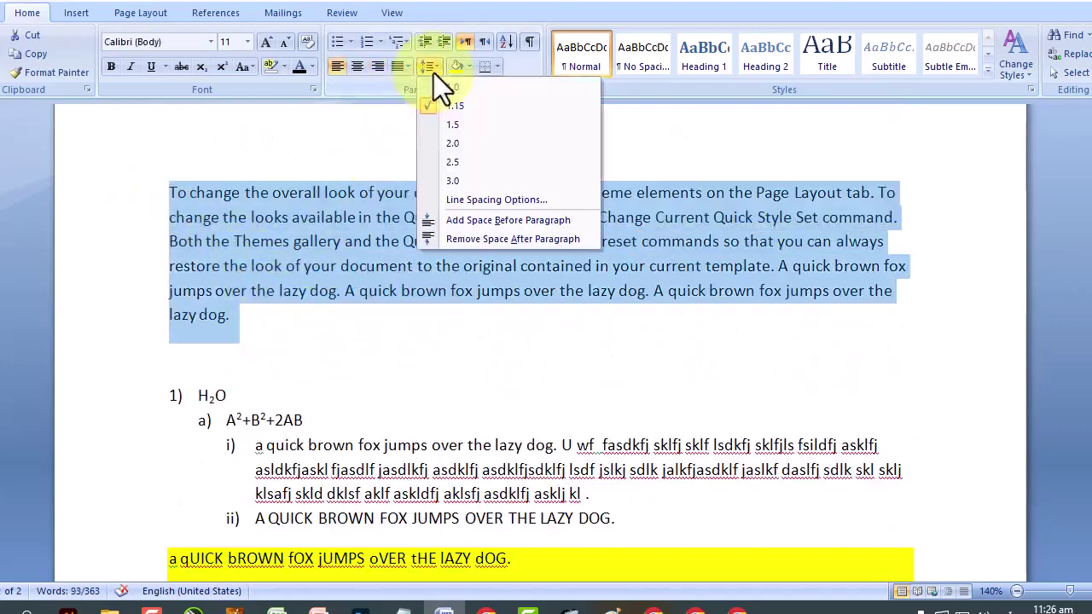
left_click(468, 144)
left_click(416, 240)
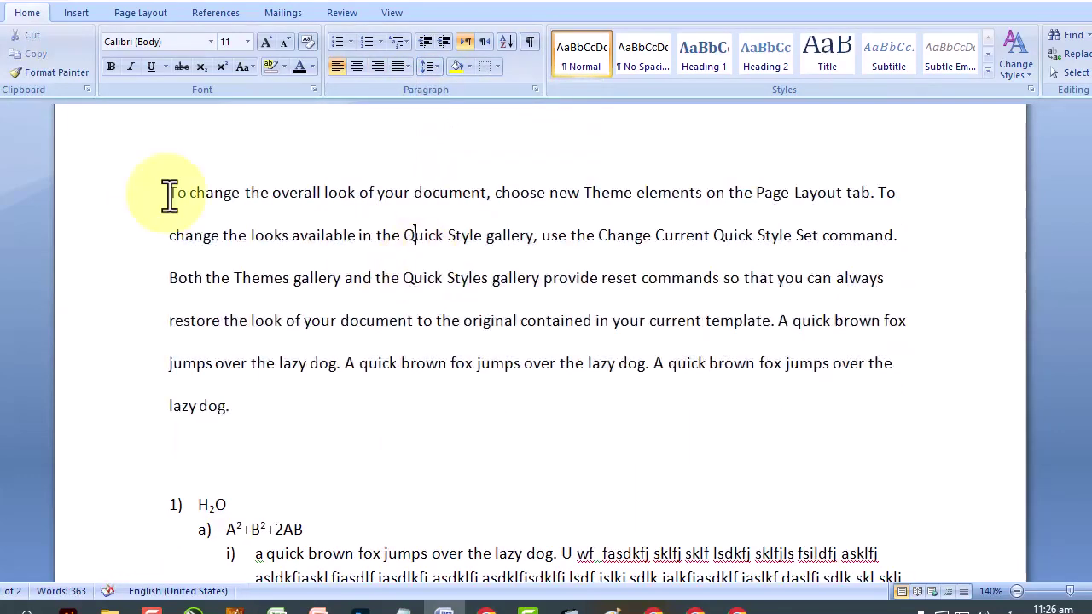
left_click_drag(170, 196, 614, 386)
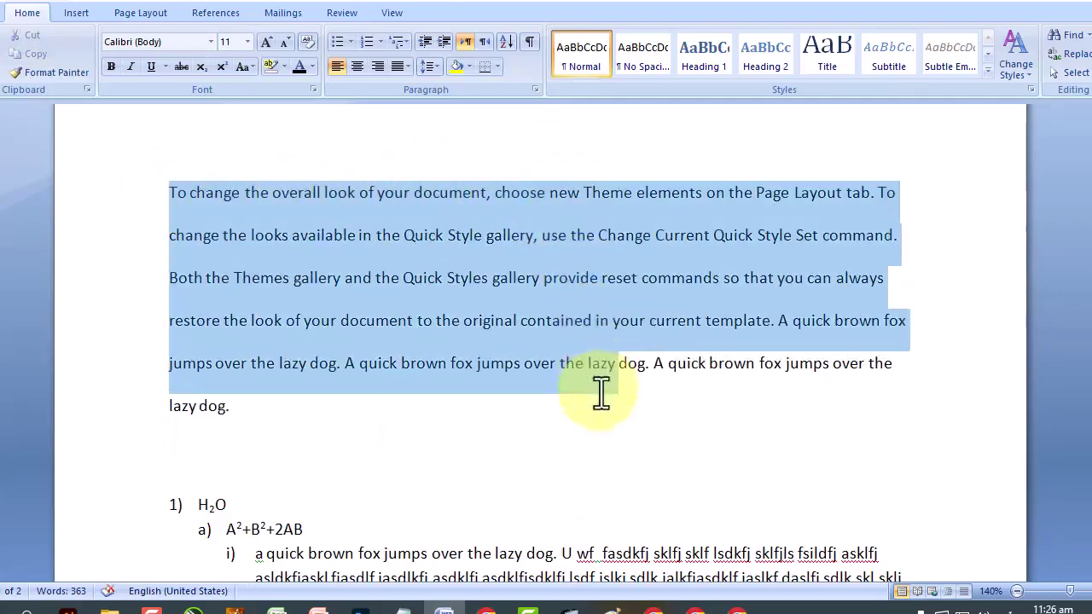
left_click(438, 69)
left_click(452, 123)
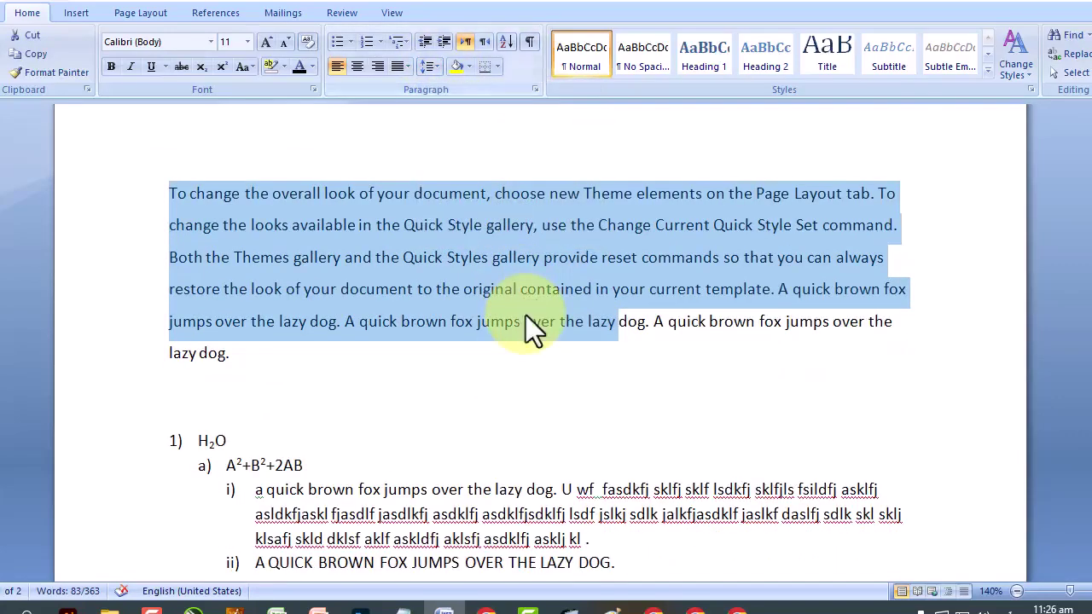
scroll(525, 281, "up", 4)
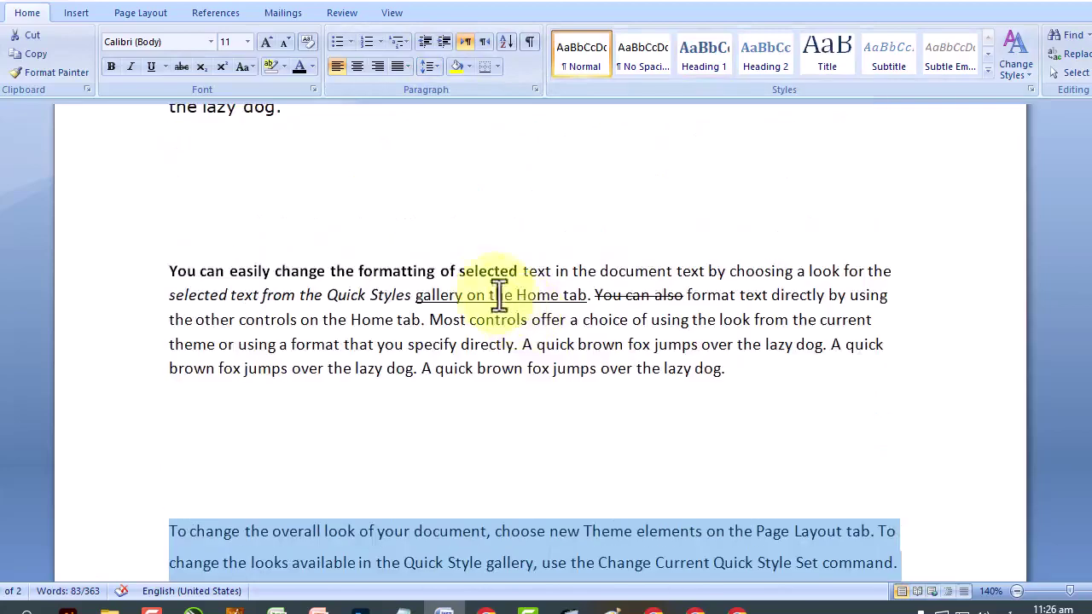
Apply a quick style to the opening words 'On the Insert tab' and browse the style-set options.
left_click(447, 250)
scroll(447, 256, "down", 1)
scroll(432, 254, "up", 4)
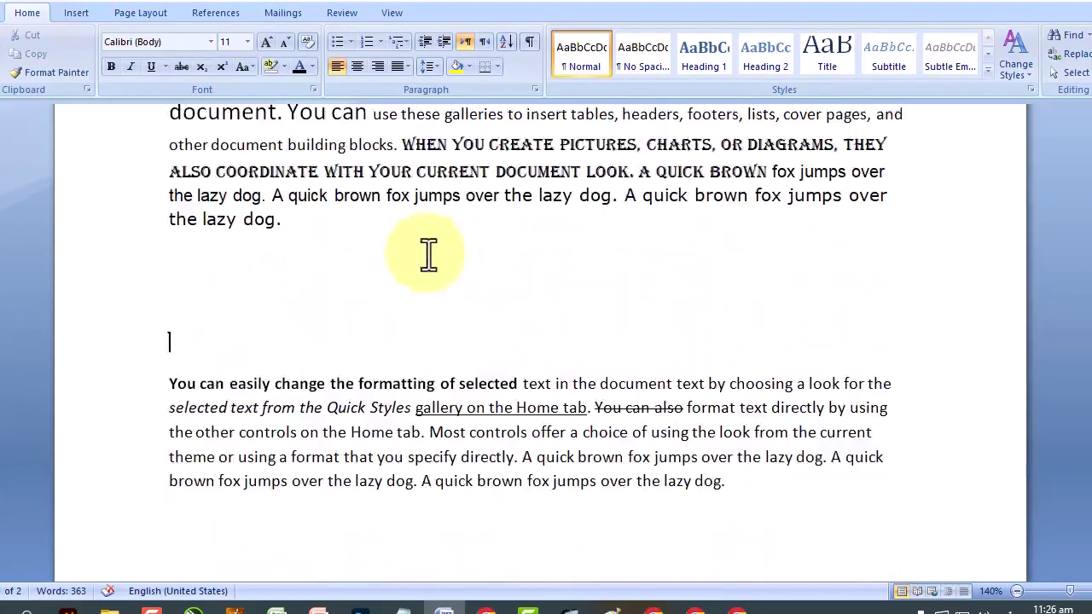
left_click_drag(169, 194, 512, 194)
left_click(817, 71)
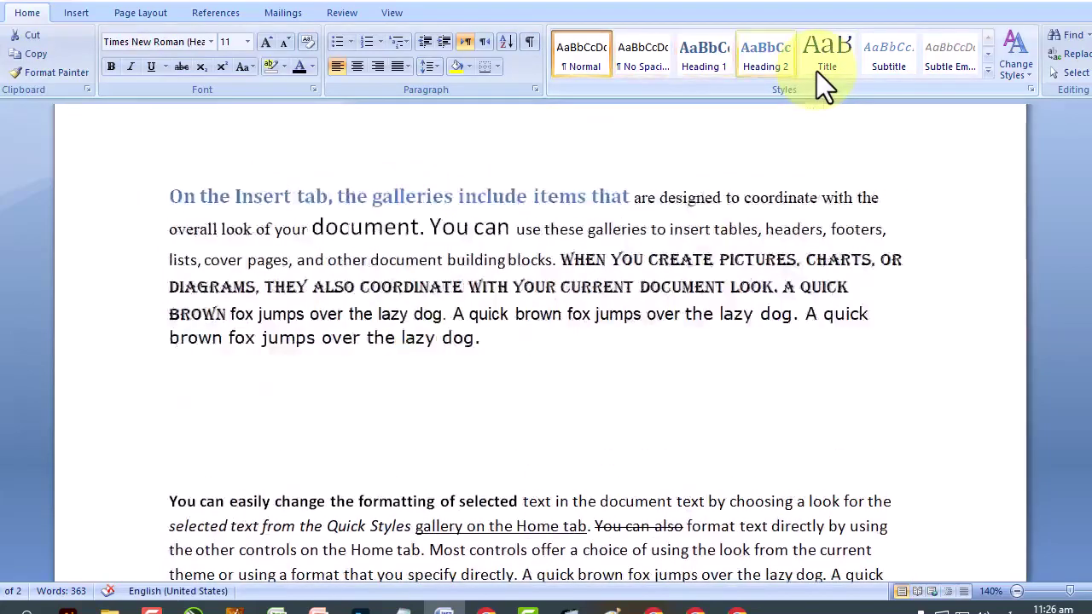
left_click(1026, 63)
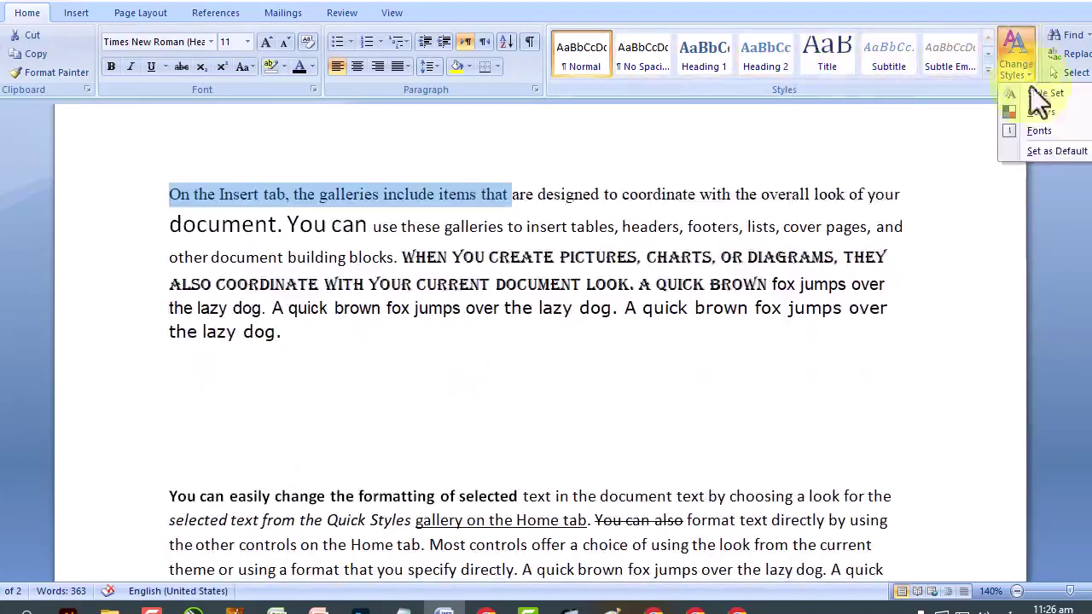
mouse_move(1038, 126)
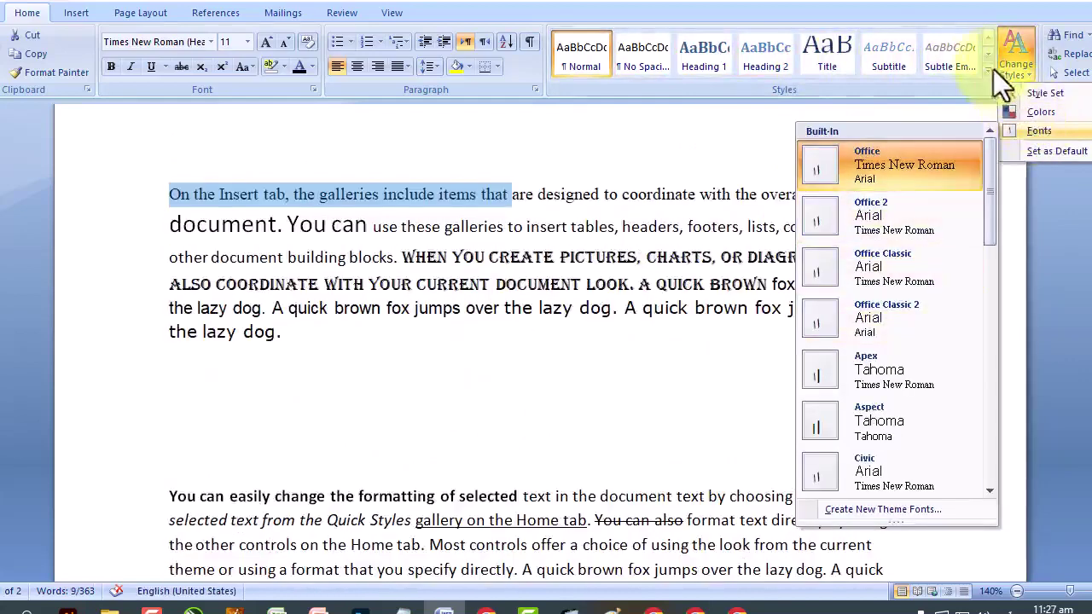
left_click(986, 55)
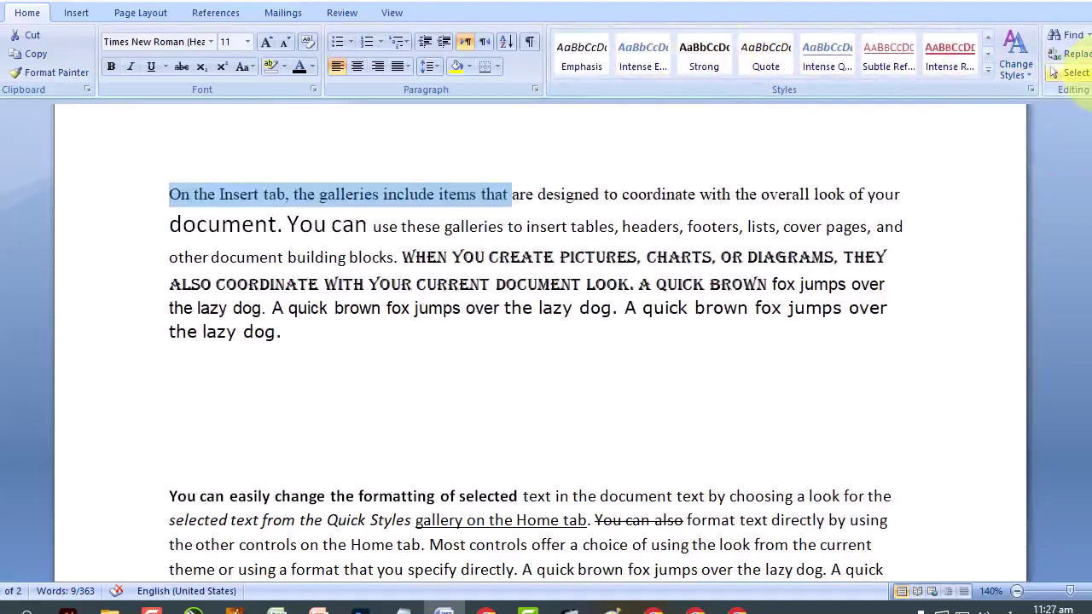
Deselect the line and return to the Ms Word Course in Urdu/Hindi outline in Chrome.
left_click(667, 283)
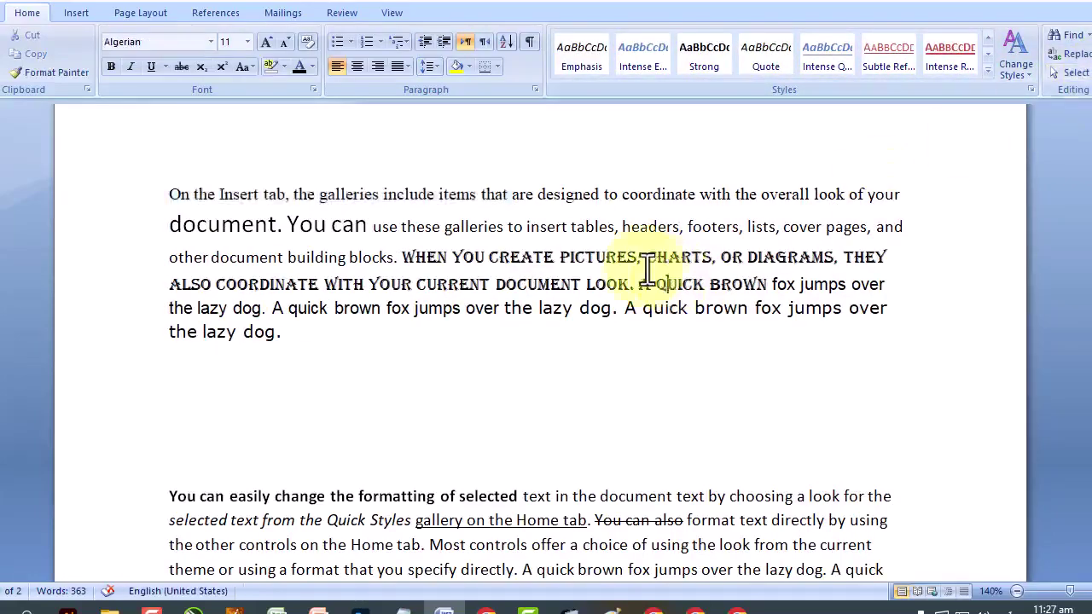
scroll(648, 270, "down", 10)
scroll(648, 269, "down", 10)
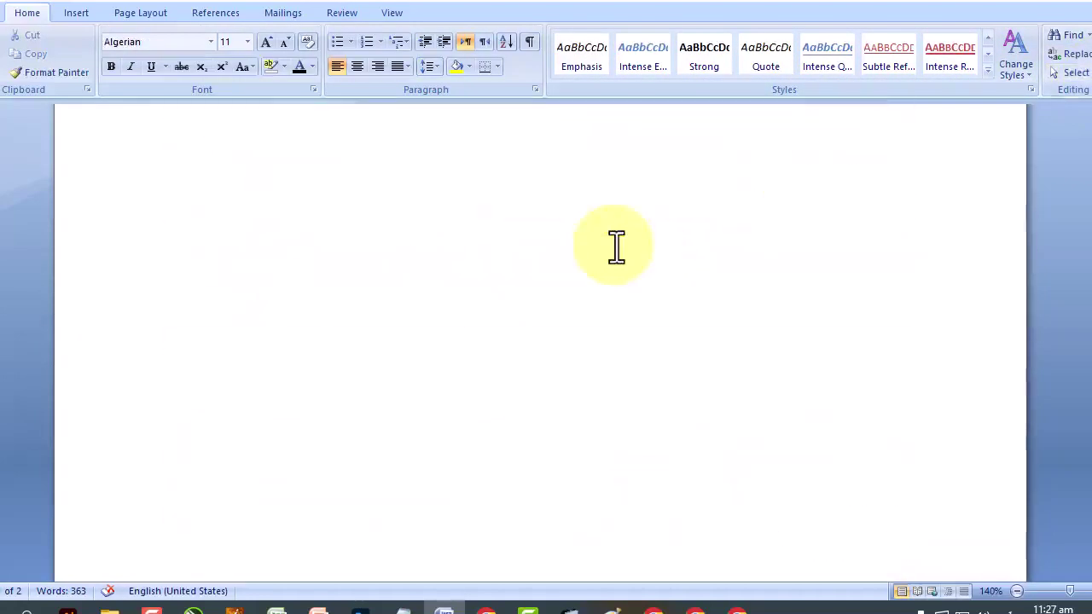
left_click(513, 275)
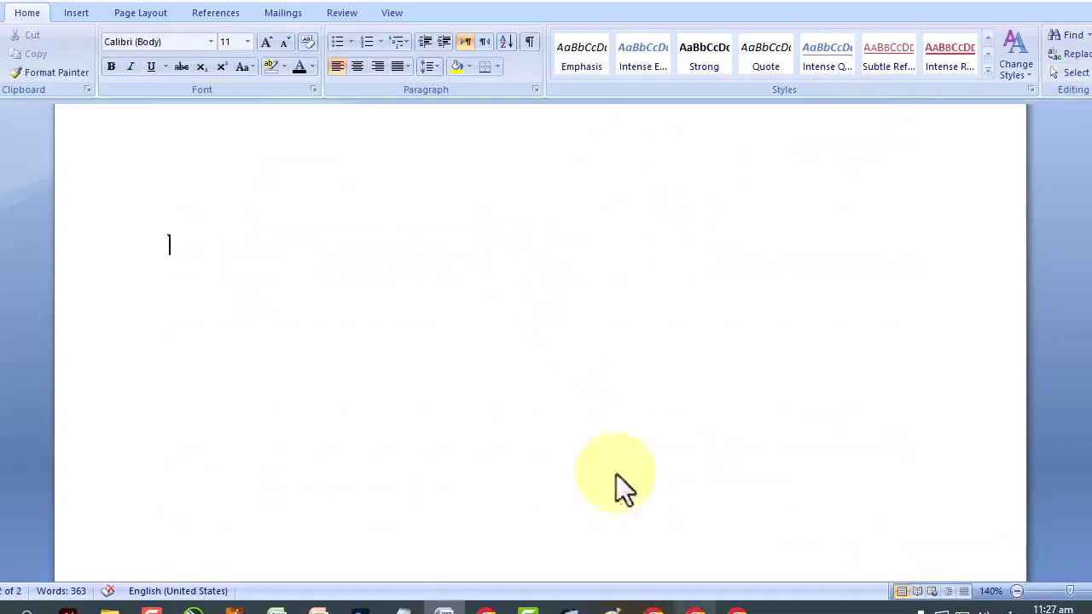
left_click(696, 609)
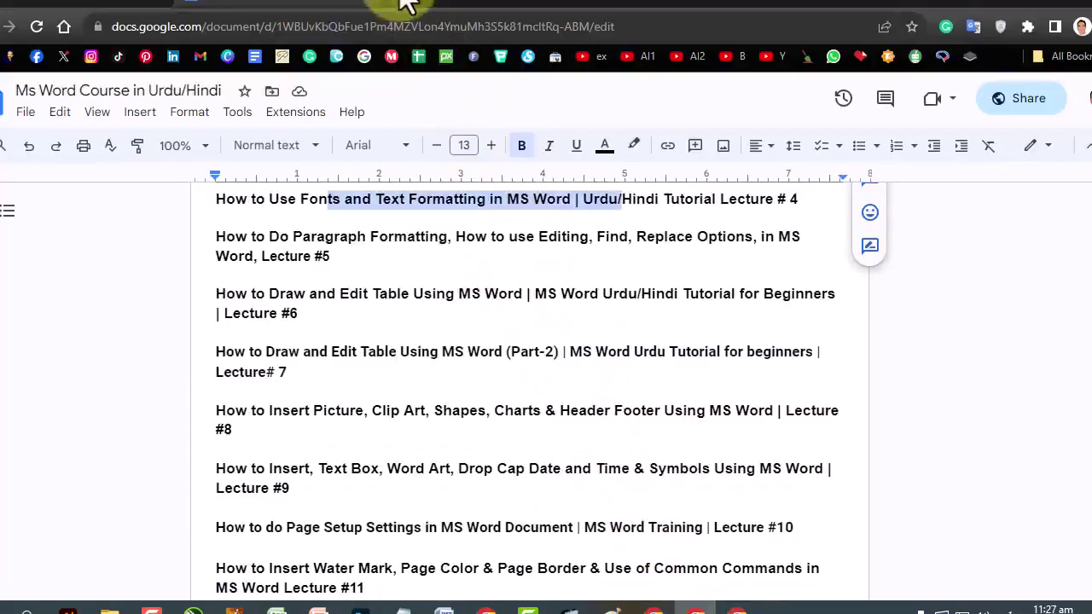
In a new tab on learnwithanjum.com, open the Photoshop class 2 lesson article.
left_click(390, 4)
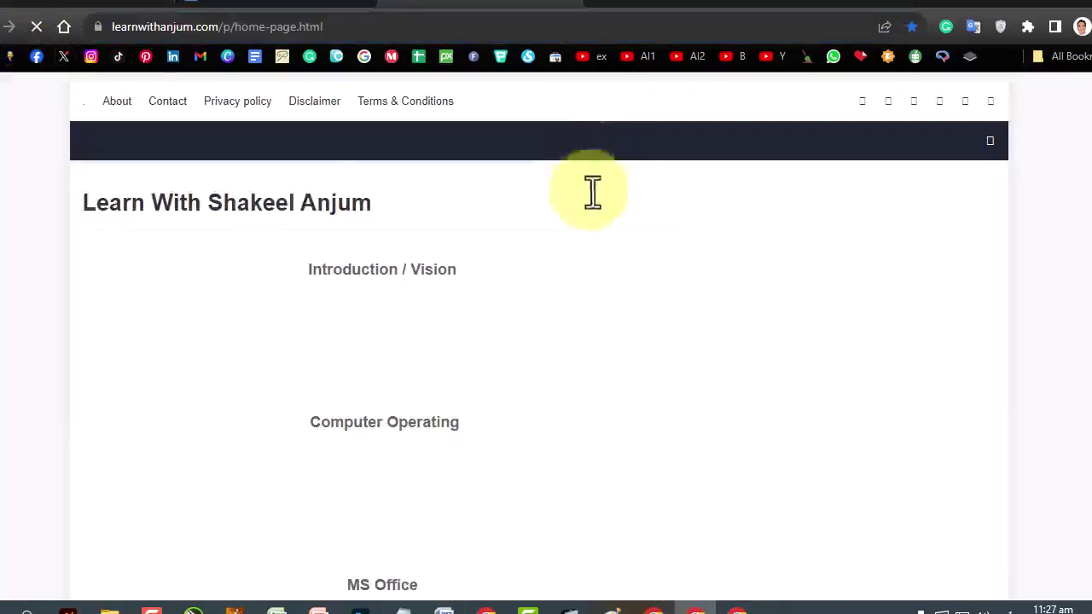
scroll(586, 271, "down", 2)
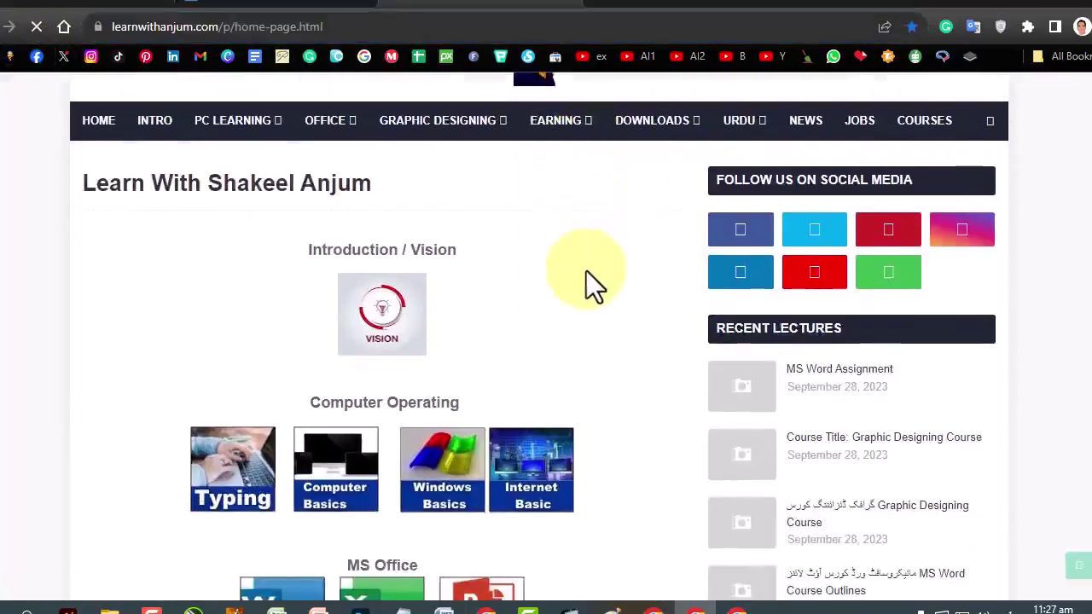
scroll(586, 271, "down", 2)
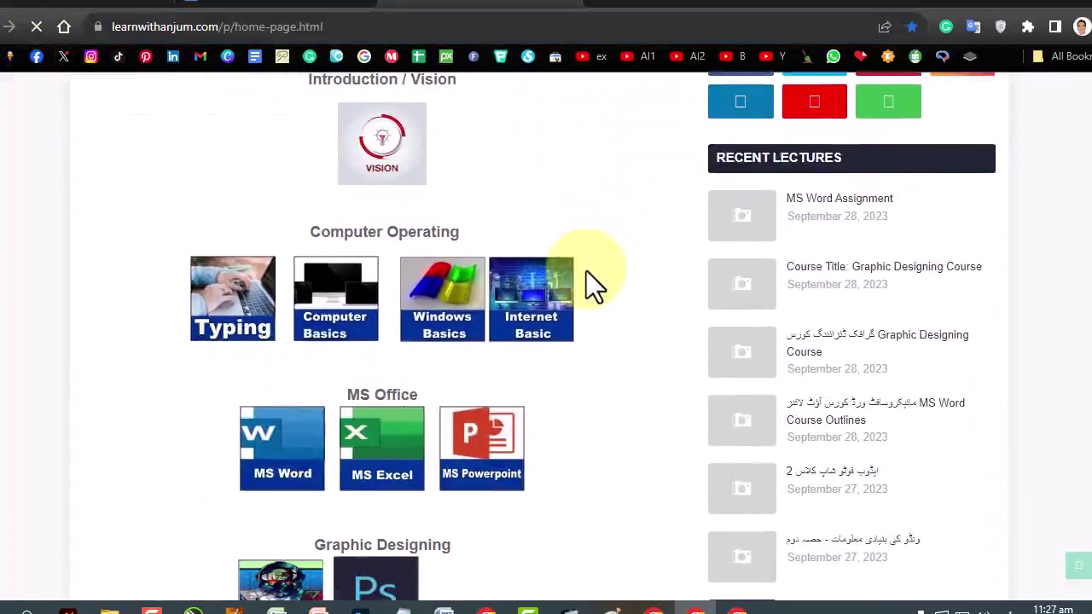
left_click(826, 210)
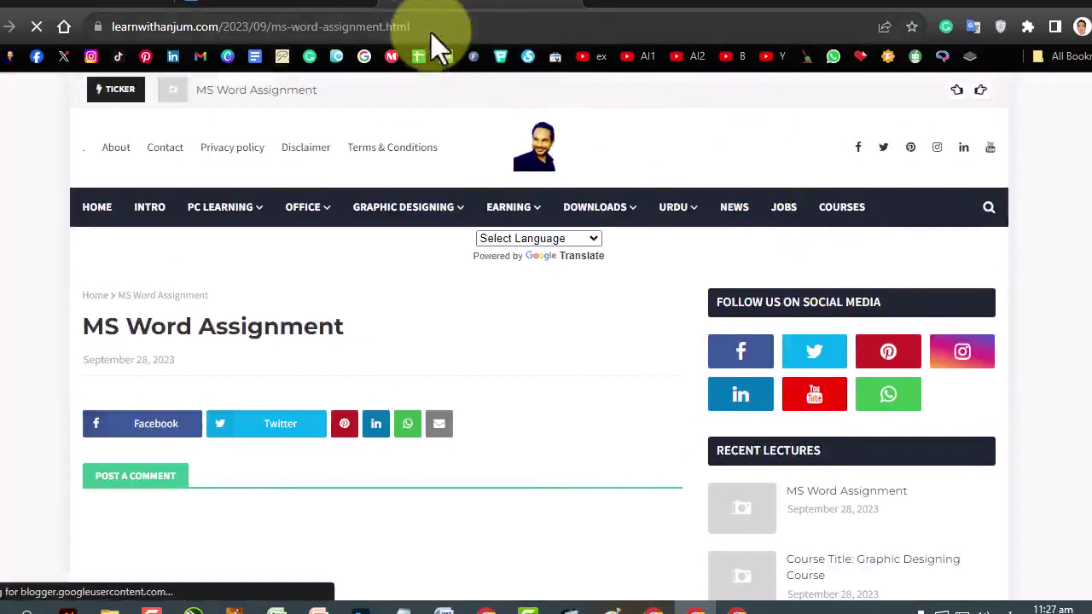
left_click(10, 28)
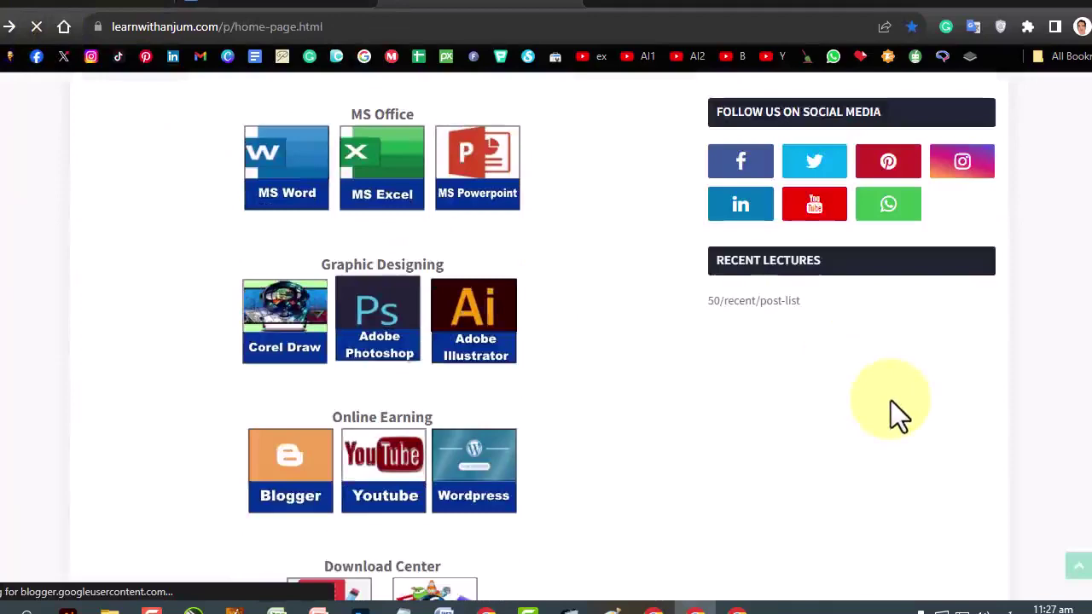
scroll(854, 411, "down", 1)
left_click(827, 412)
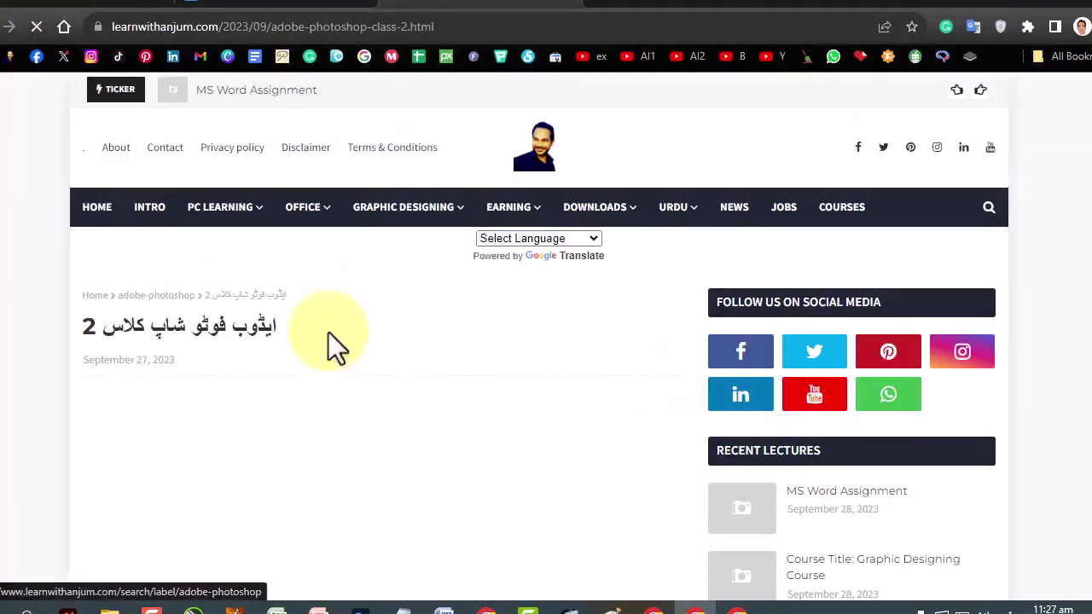
Copy the lesson's page address, highlighting its hyphenated words, then go to the Blogger tab.
left_click_drag(265, 328, 81, 353)
left_click(240, 19)
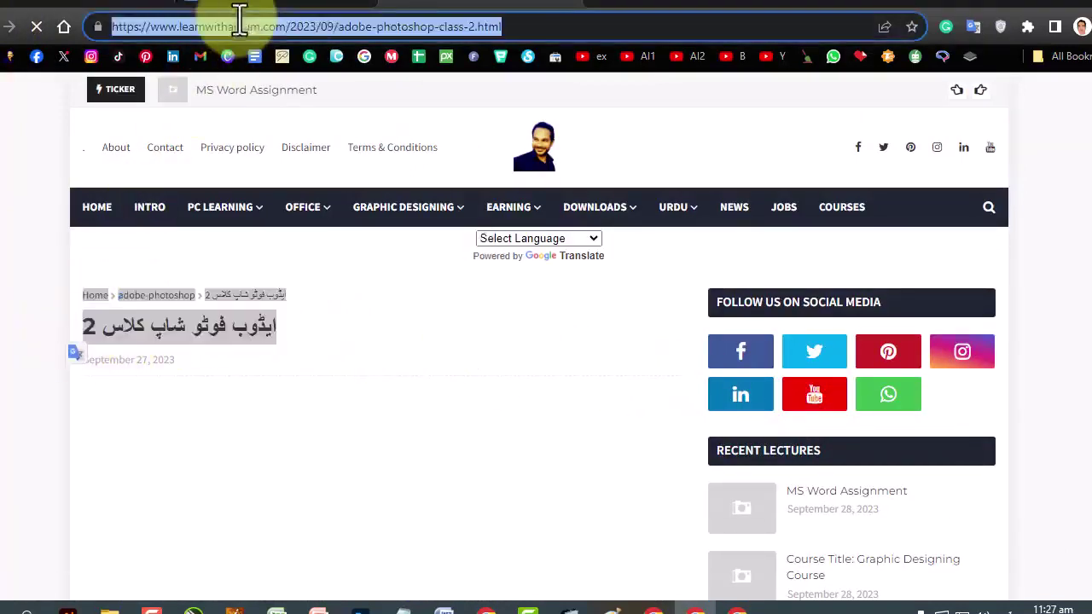
right_click(358, 24)
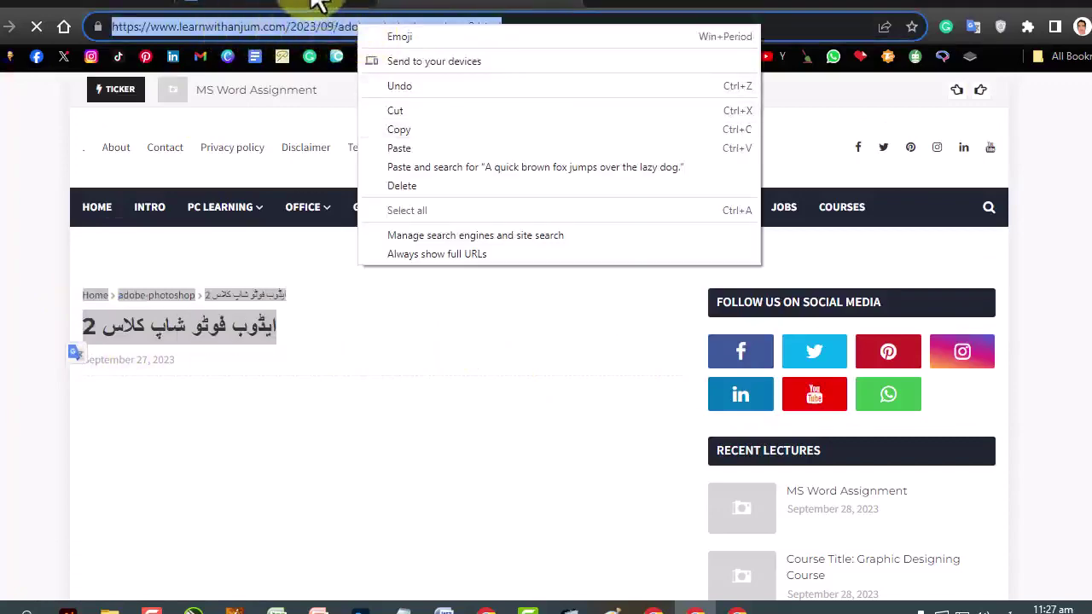
left_click(312, 5)
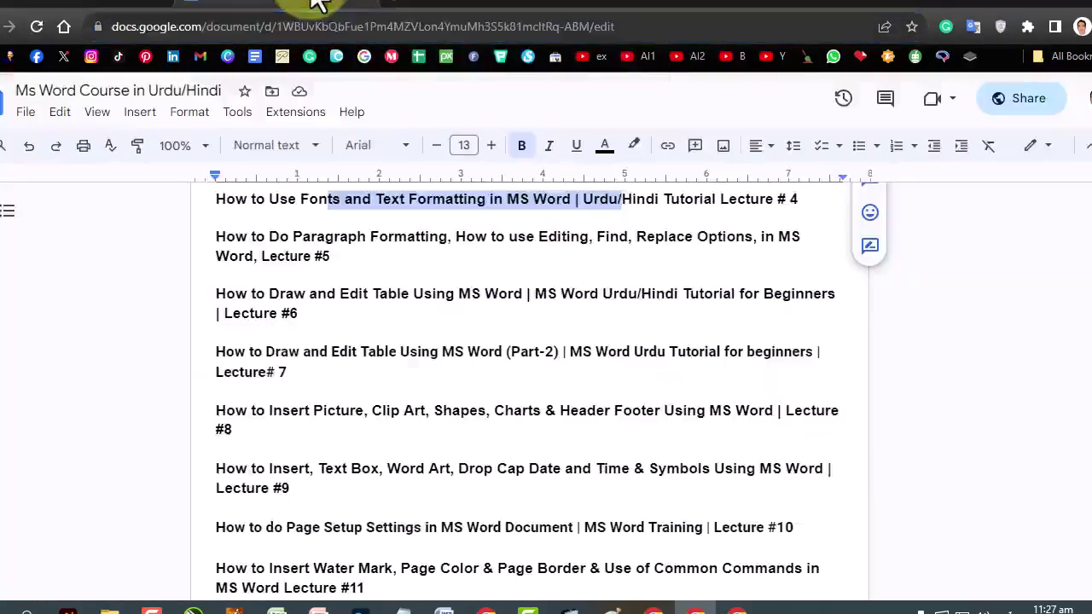
left_click(381, 26)
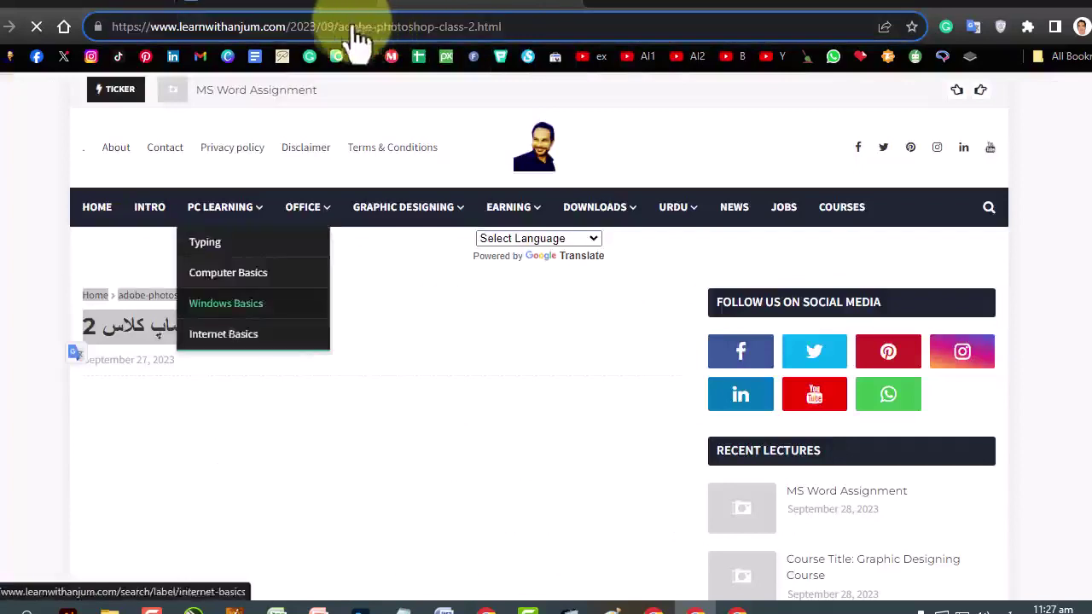
left_click_drag(338, 26, 397, 26)
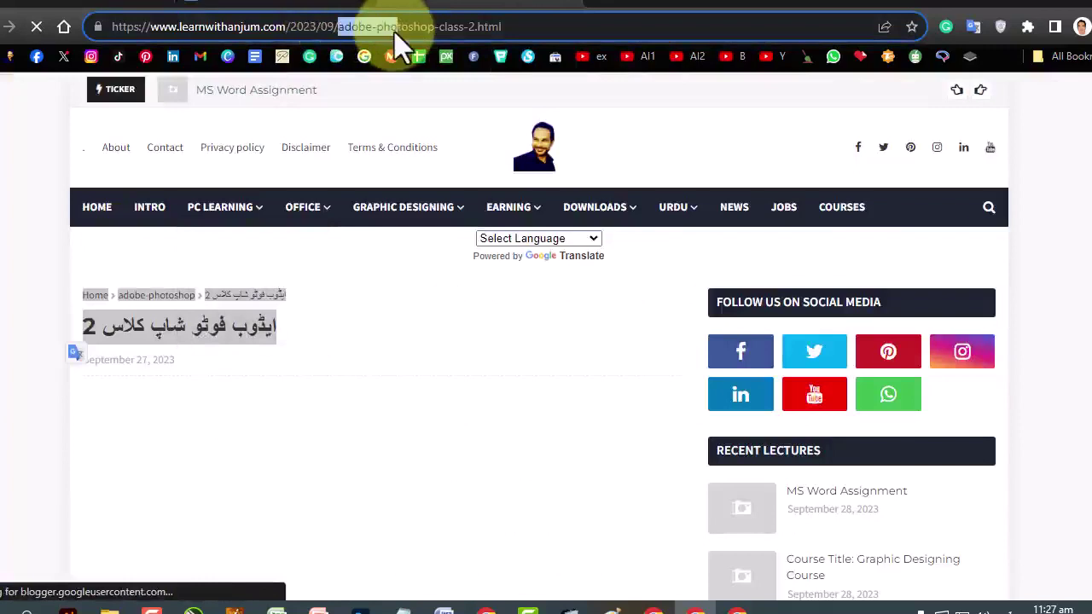
left_click(428, 26)
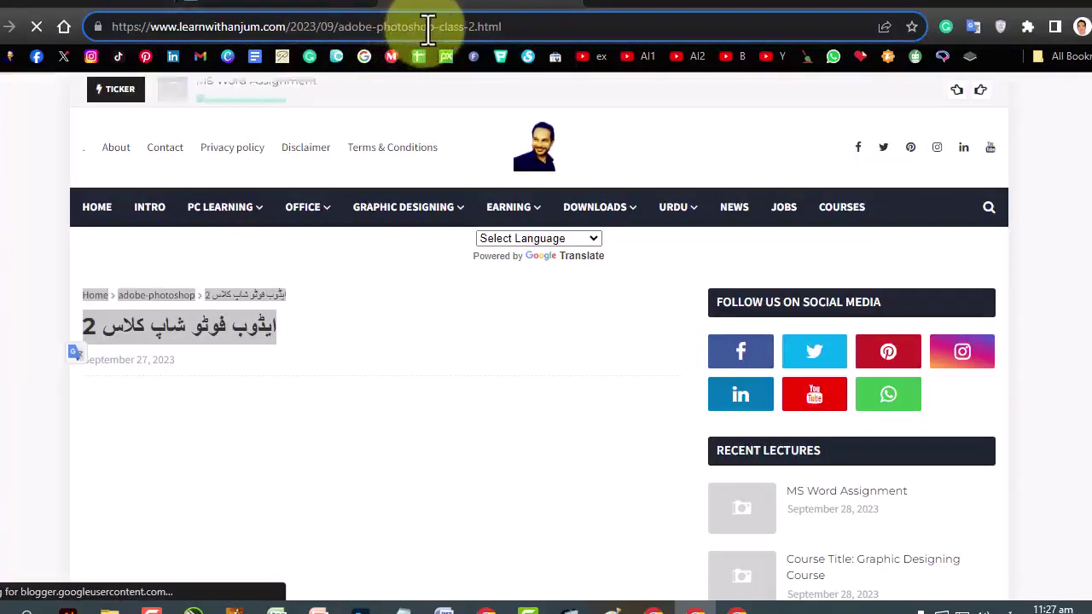
left_click_drag(542, 26, 64, 24)
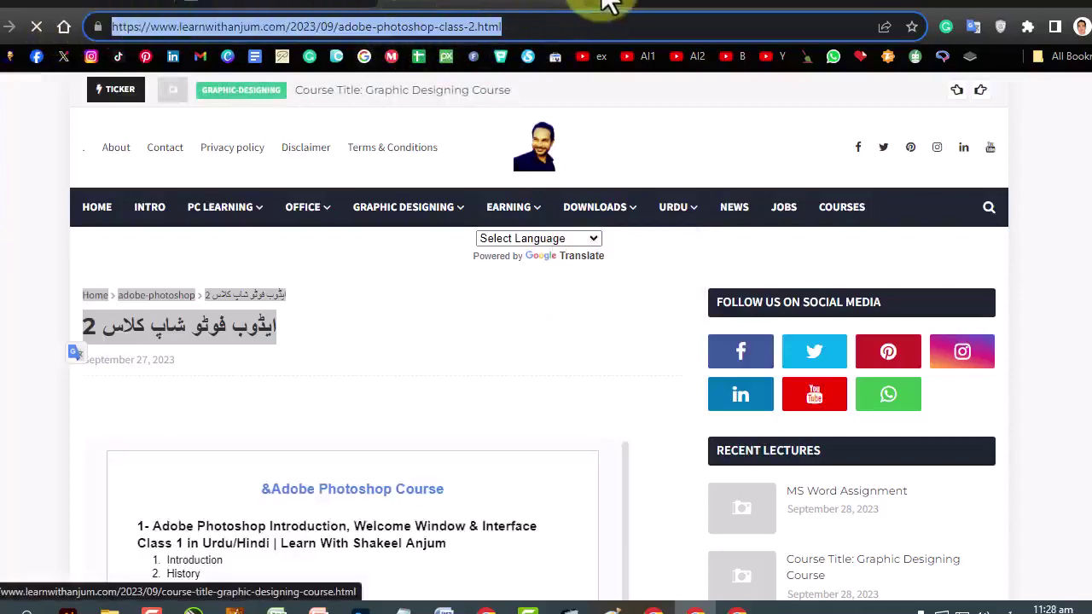
left_click(475, 7)
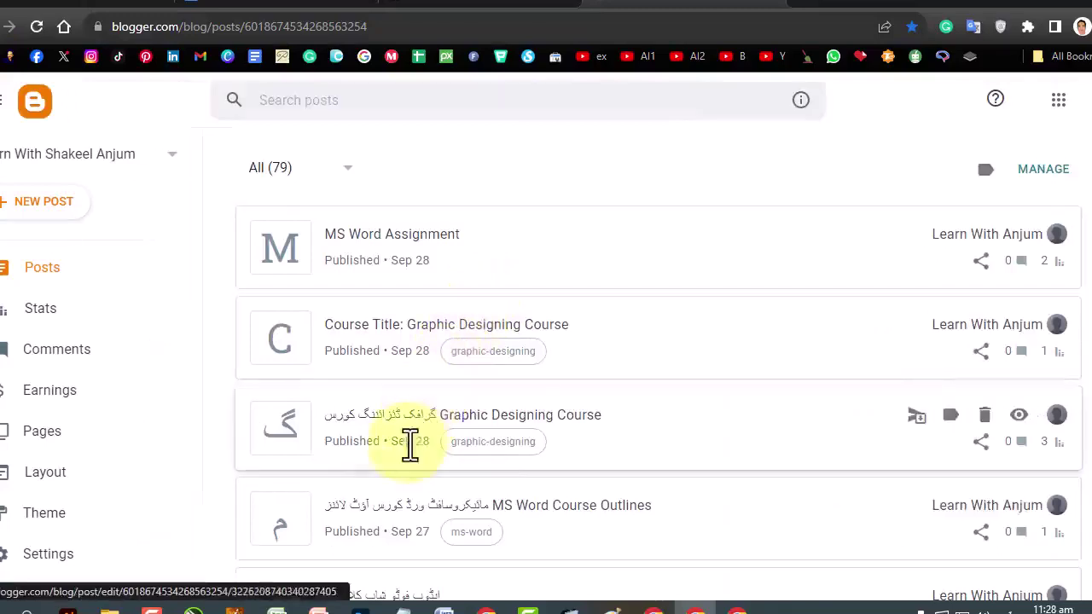
Open the Photoshop class 2 post in Blogger and select its full permalink address.
scroll(410, 444, "down", 3)
left_click(385, 342)
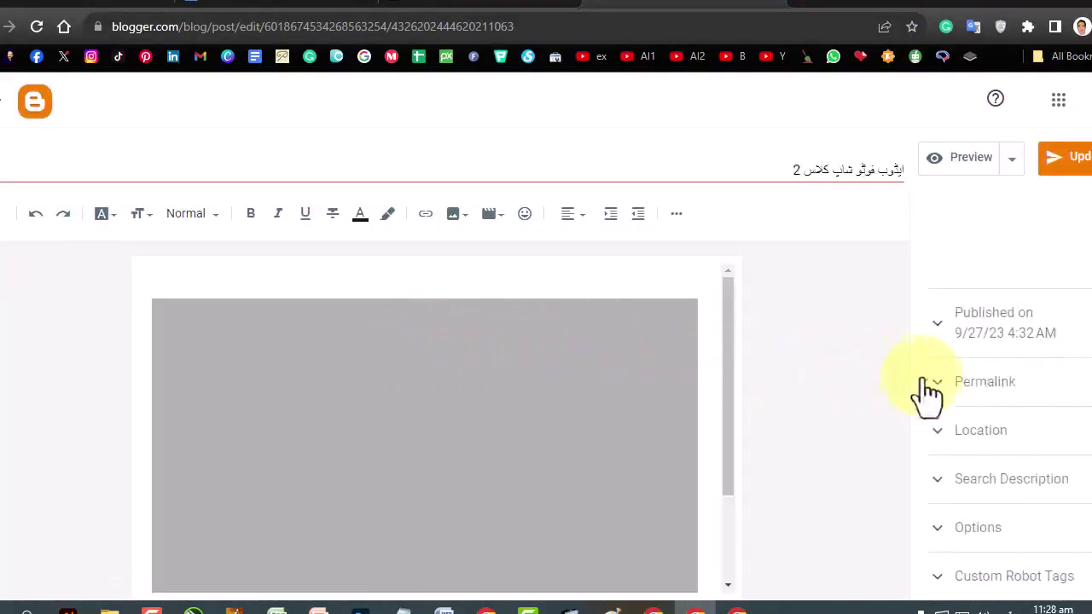
left_click(973, 394)
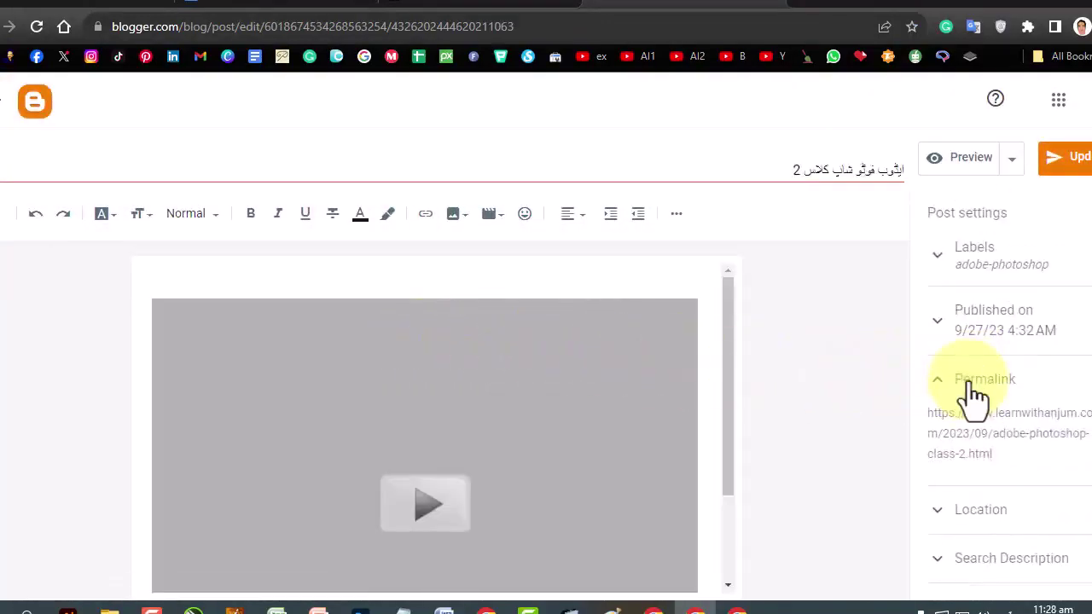
scroll(973, 388, "down", 1)
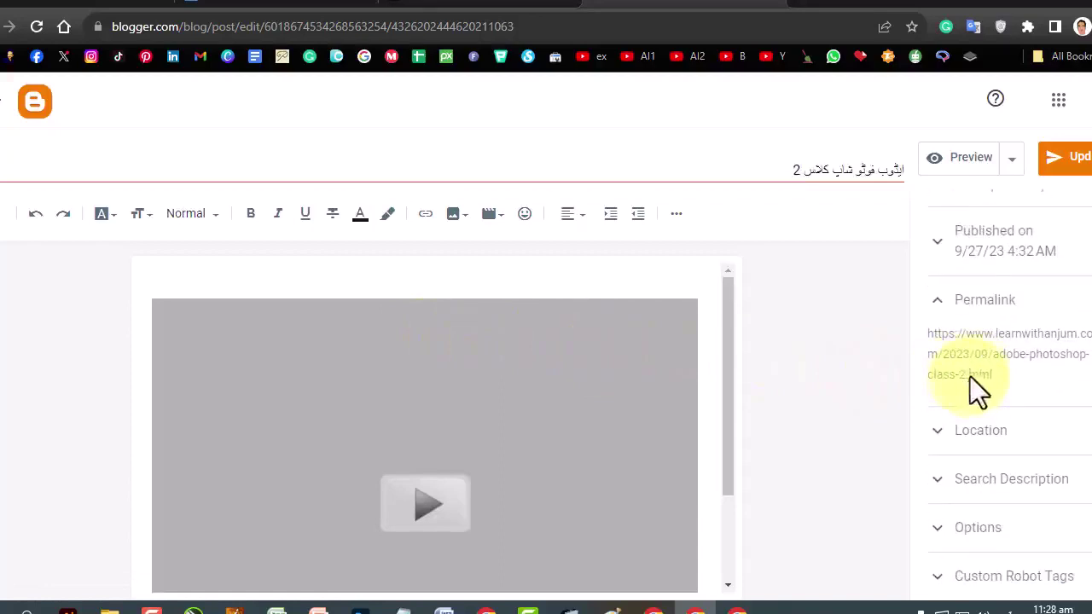
left_click_drag(981, 345, 1003, 386)
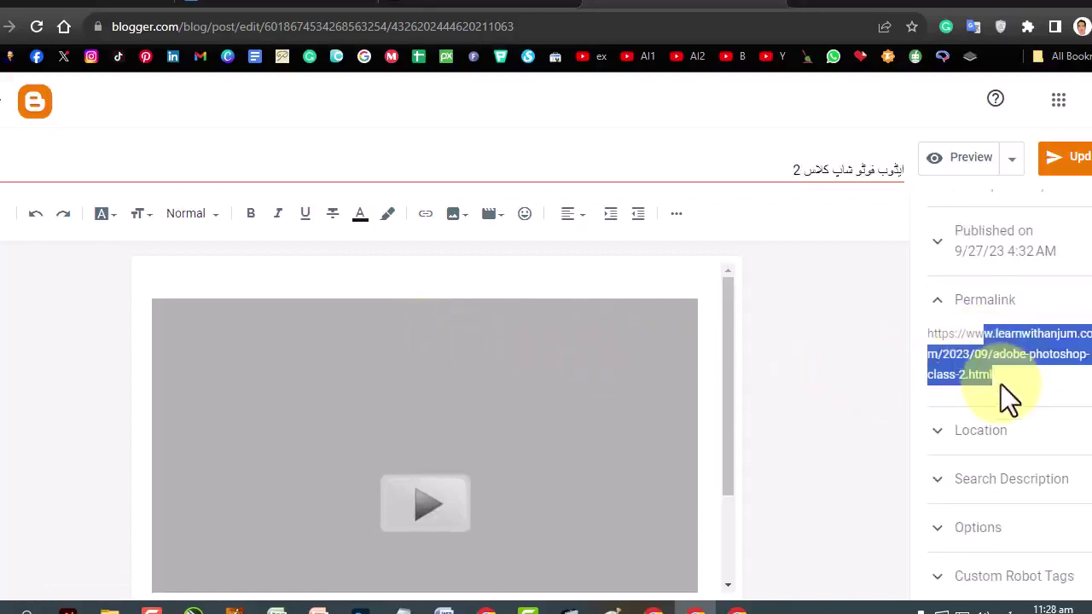
left_click(994, 352)
triple_click(995, 353)
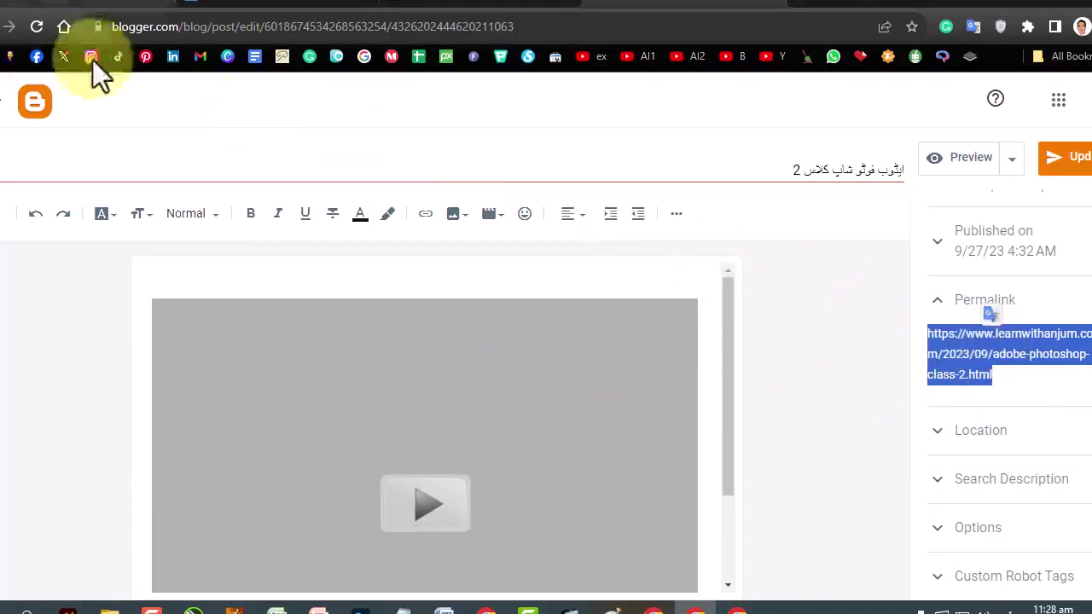
Start a new blog post, return to the Photoshop class 2 lesson, and launch Notepad.
left_click(9, 26)
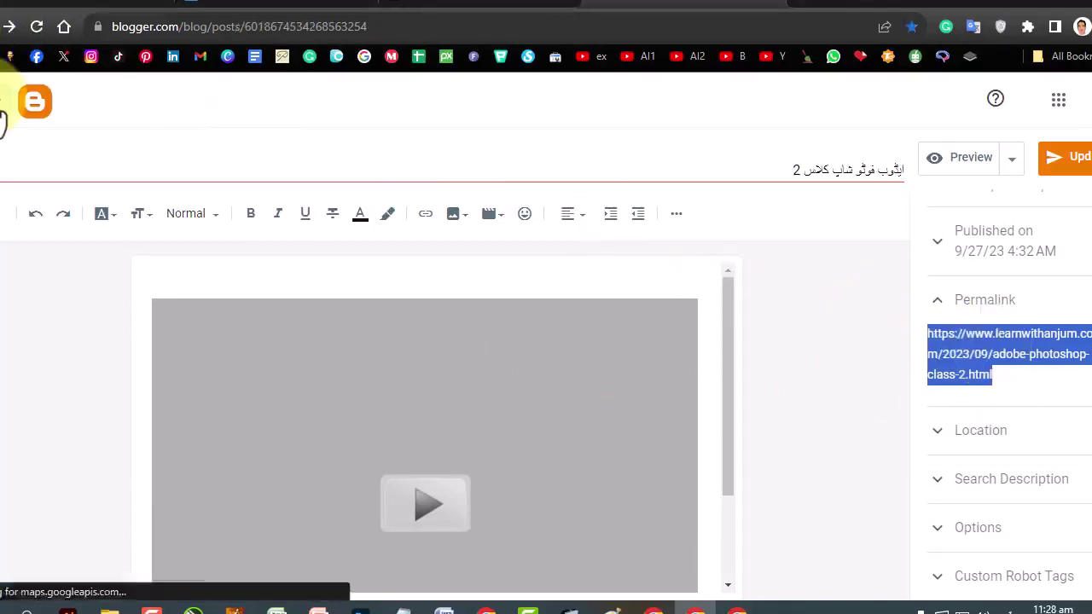
left_click(39, 204)
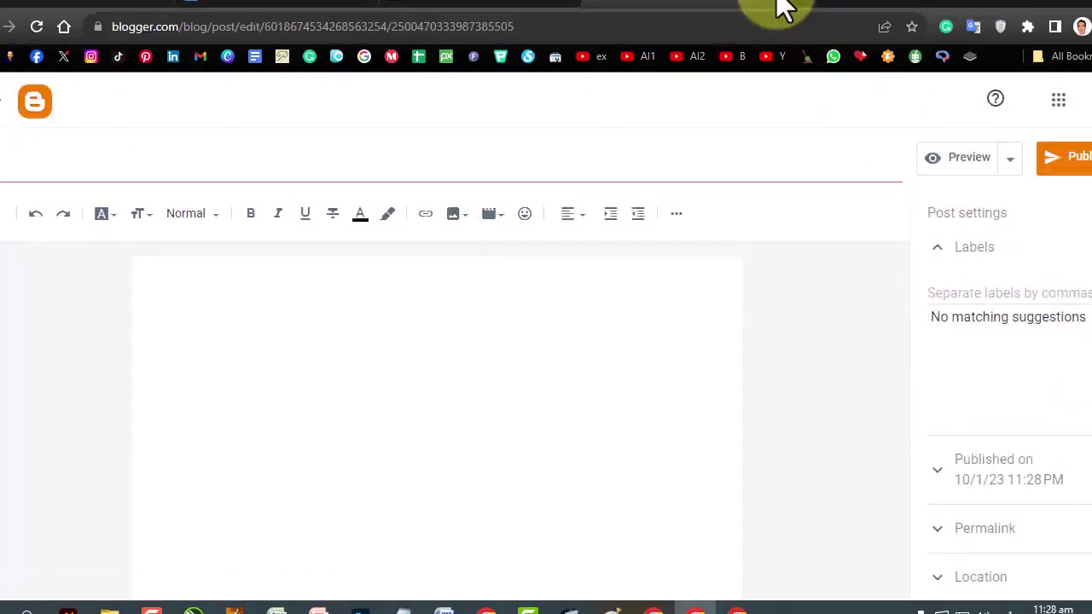
left_click(780, 5)
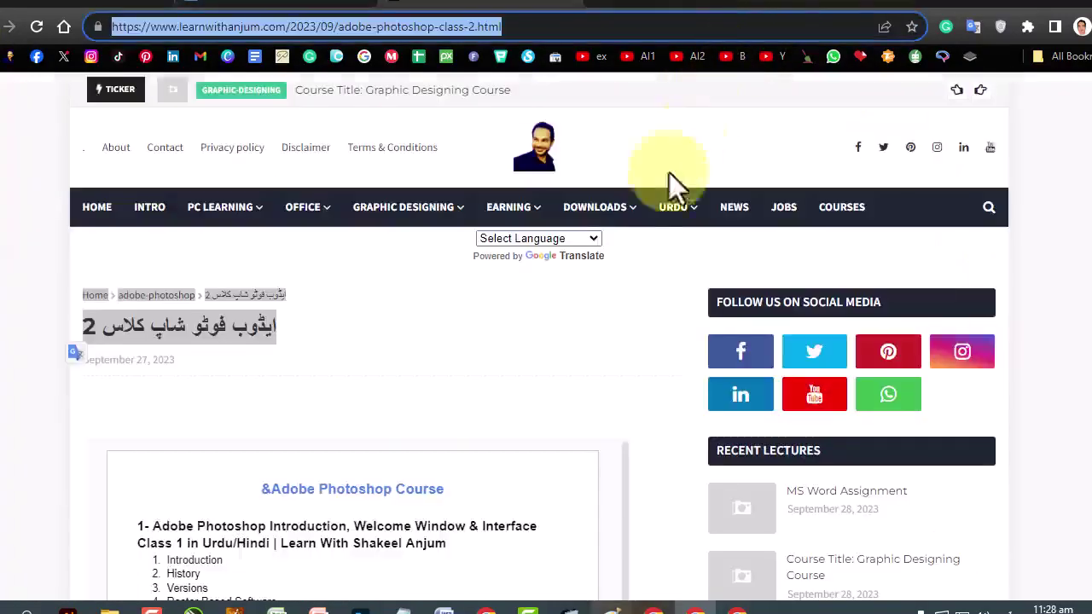
left_click(403, 609)
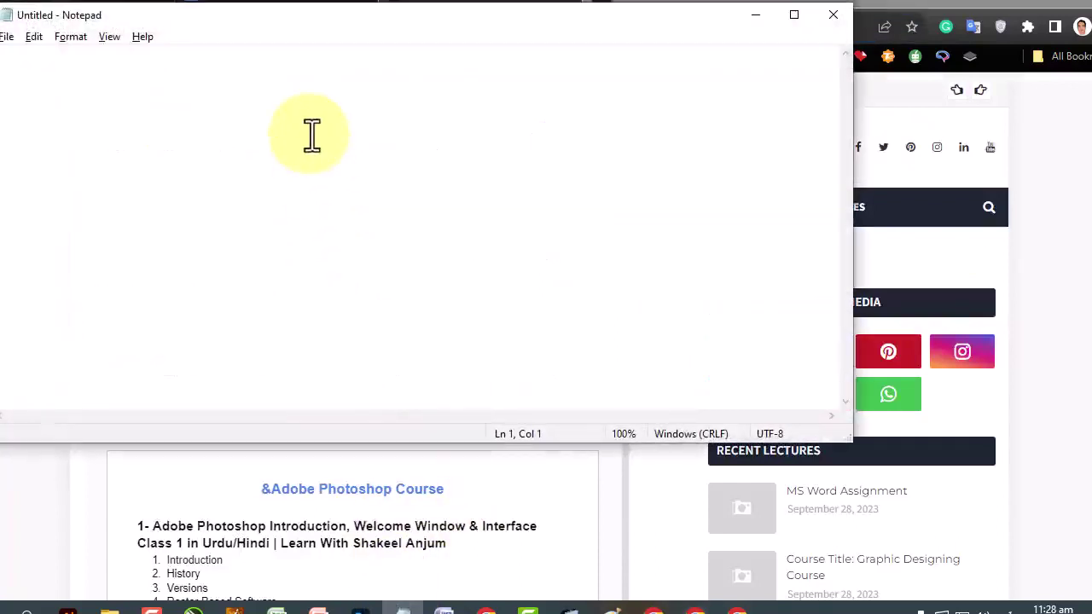
Replace the test text 'adobe-photoshop-tutoiral' with the line 'a quick brown fox jumps over the lazy dog'.
type("adob")
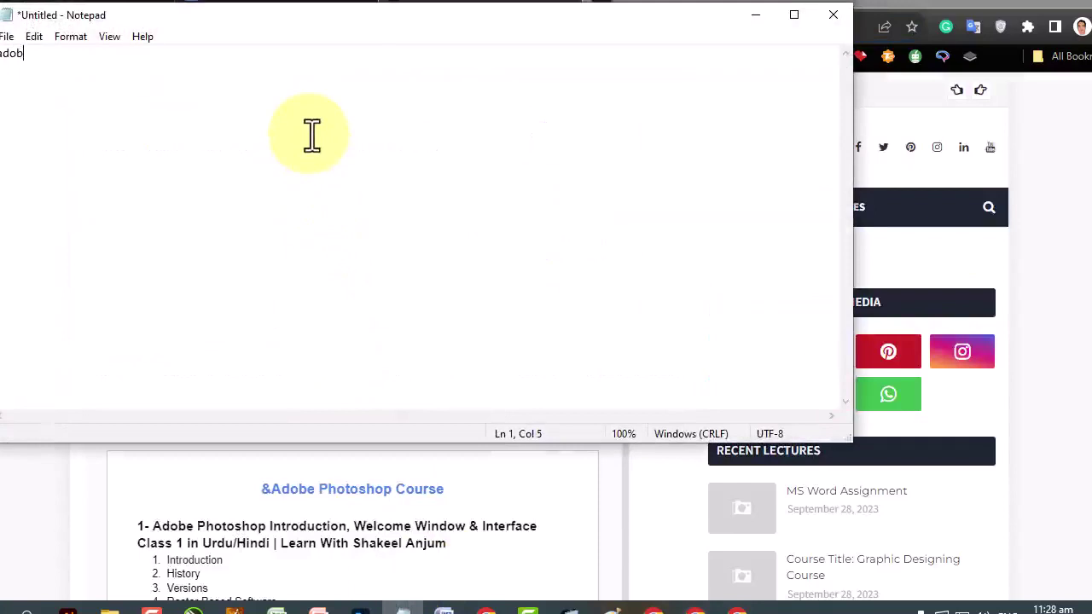
type("e-photo")
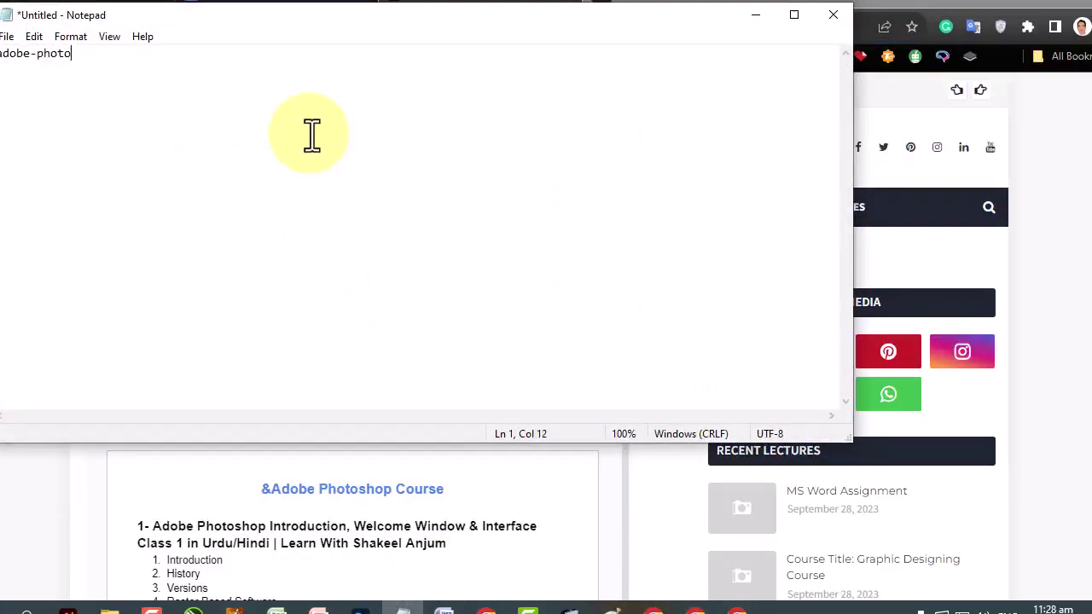
type("shop-tutoiral")
left_click(107, 60)
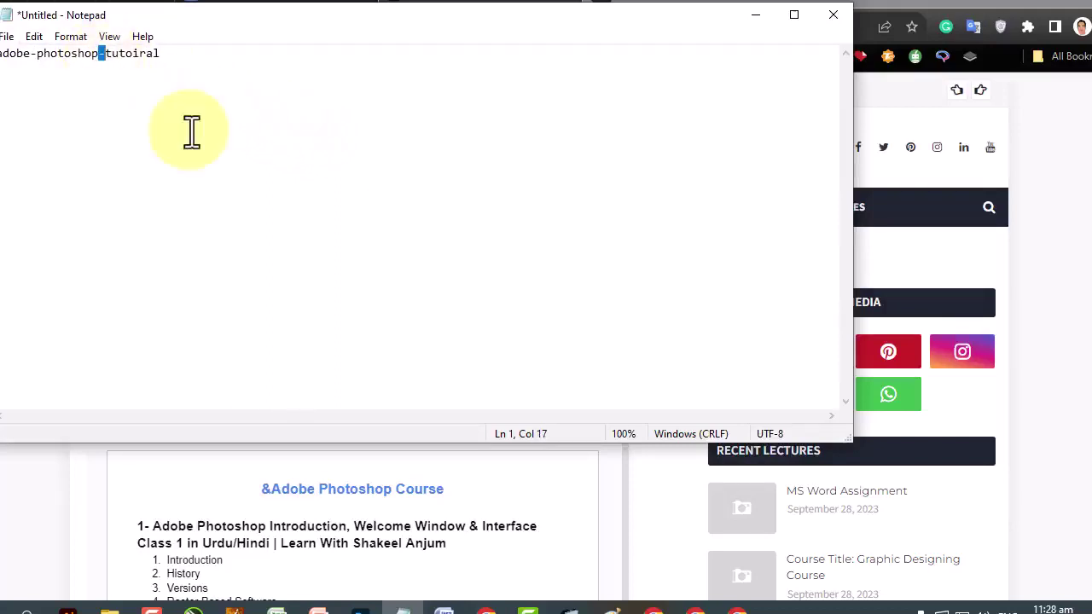
key("ctrl+a")
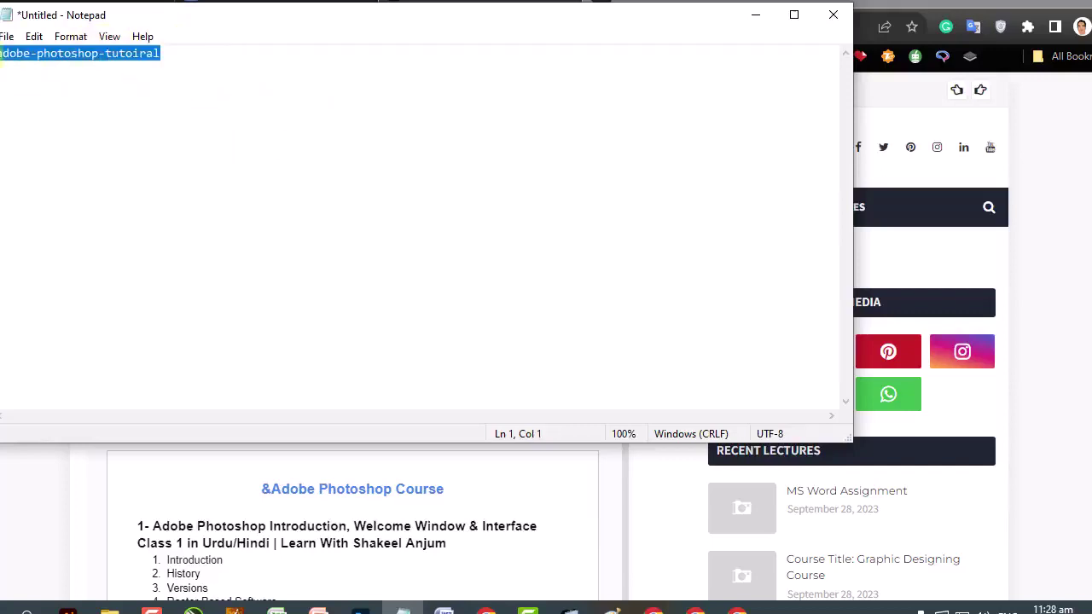
type("a quick brown fo")
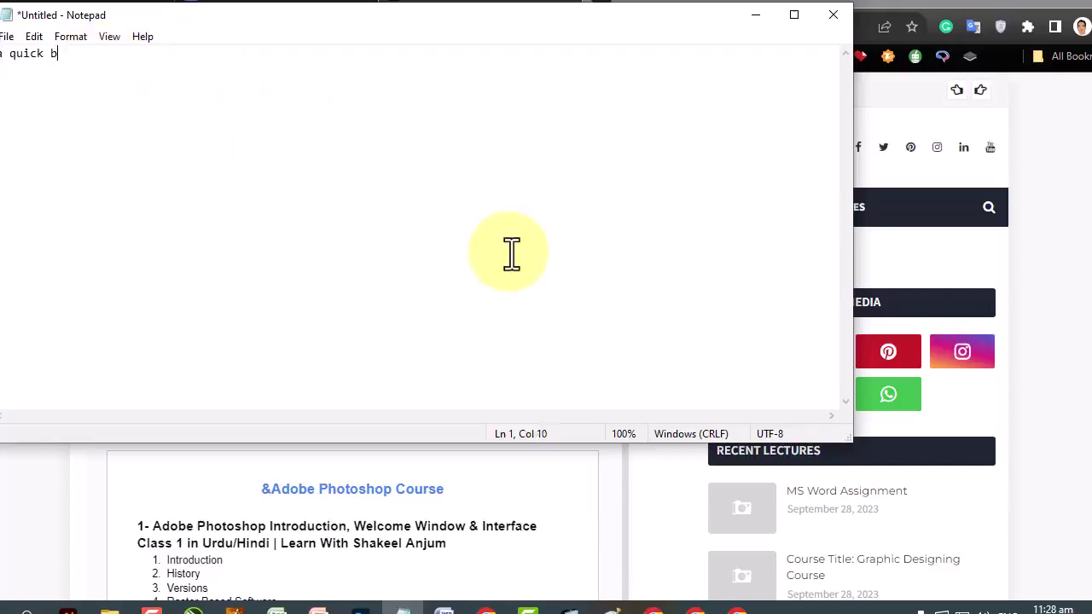
key("alt+space")
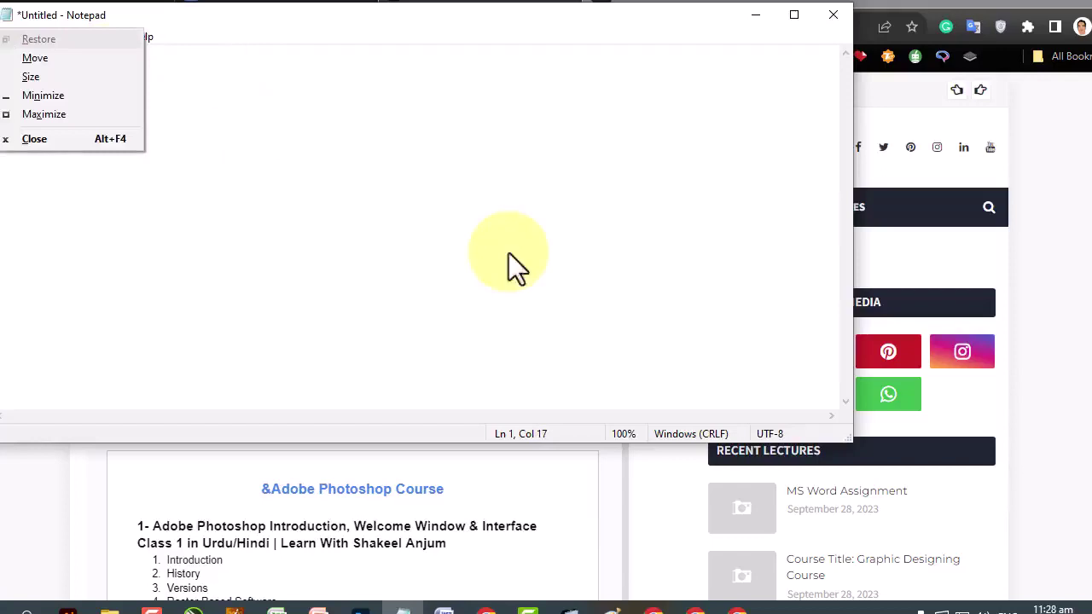
key("Escape")
type("x jumps over h")
key("BackSpace")
type("the lazy dog.")
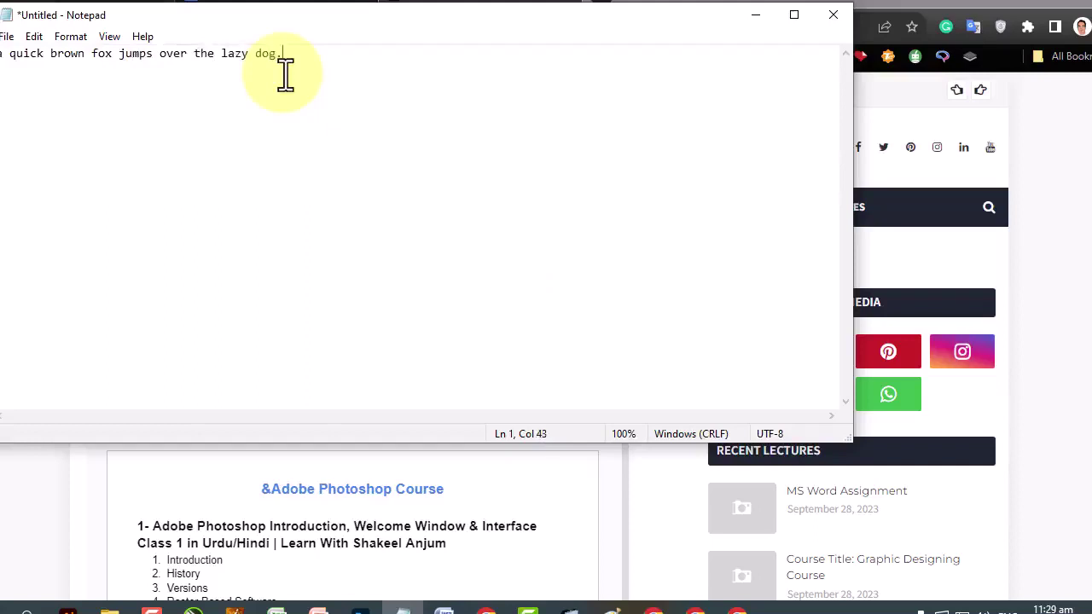
key("BackSpace")
key("Return")
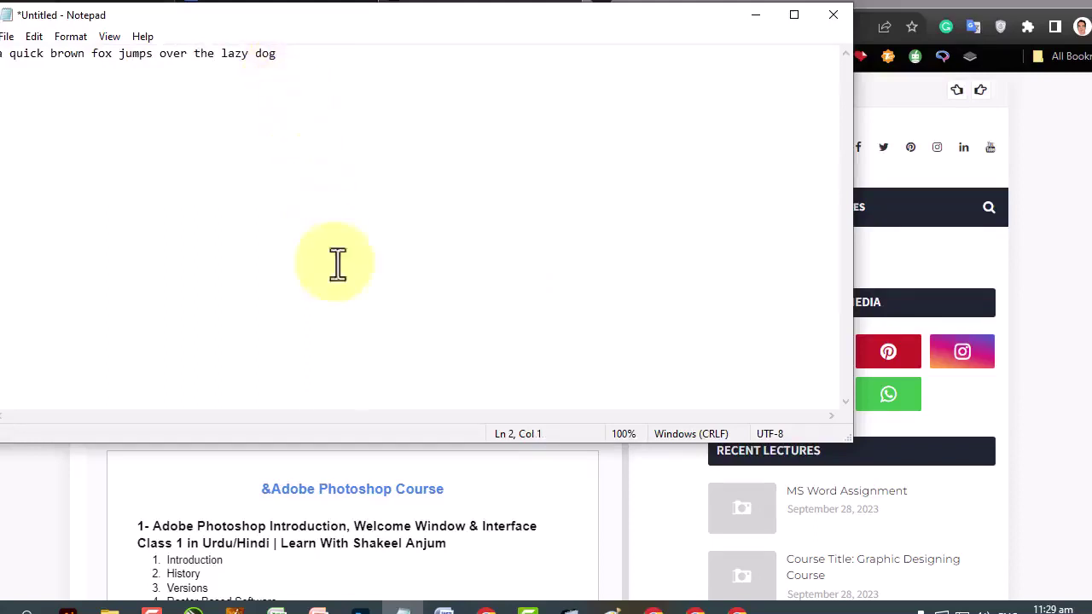
Glance at the Word document, then return to Notepad and open its Edit menu.
left_click(440, 604)
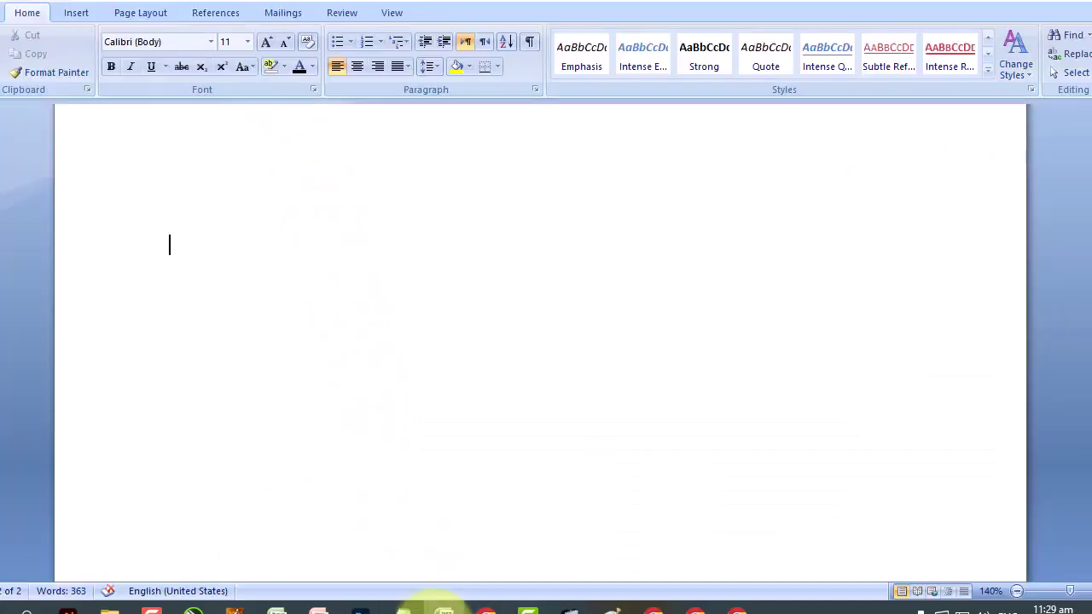
left_click(404, 606)
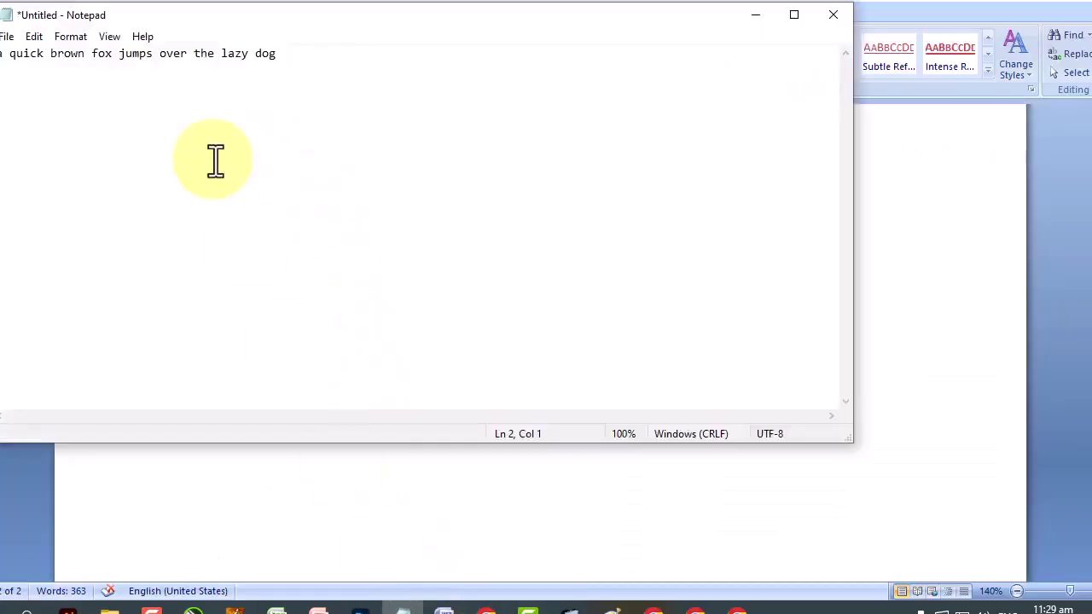
left_click(34, 37)
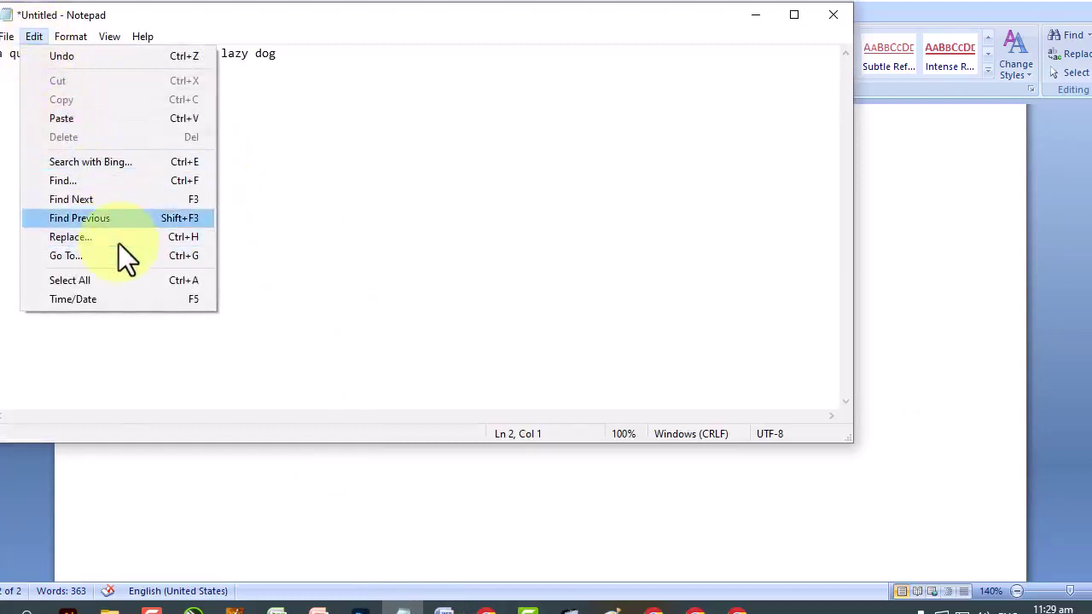
Search the note for a space with Find, dismiss the not-found message, and close Find.
left_click(95, 182)
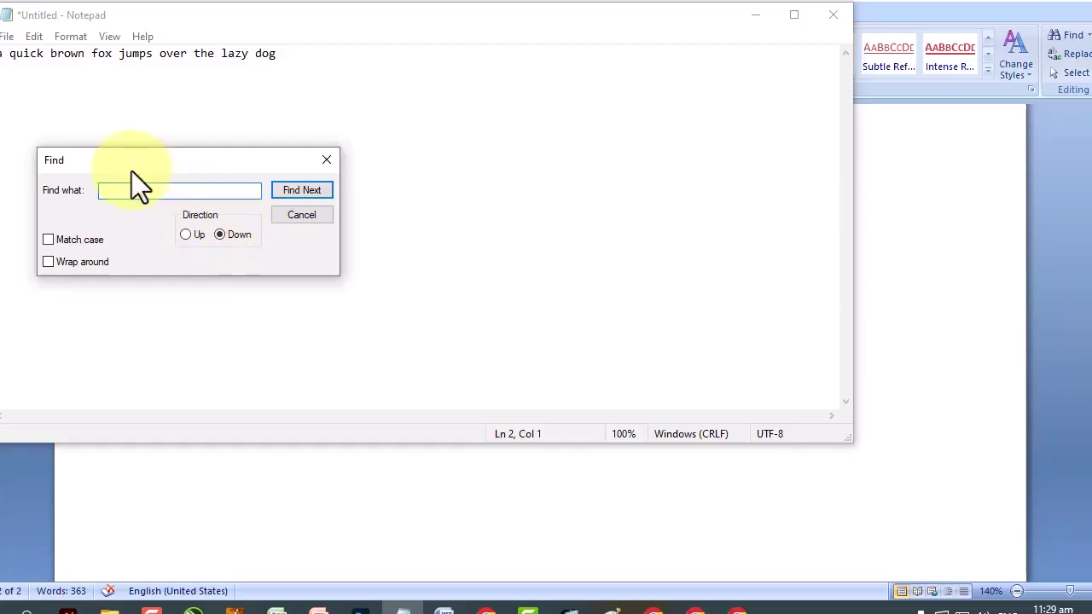
left_click(295, 192)
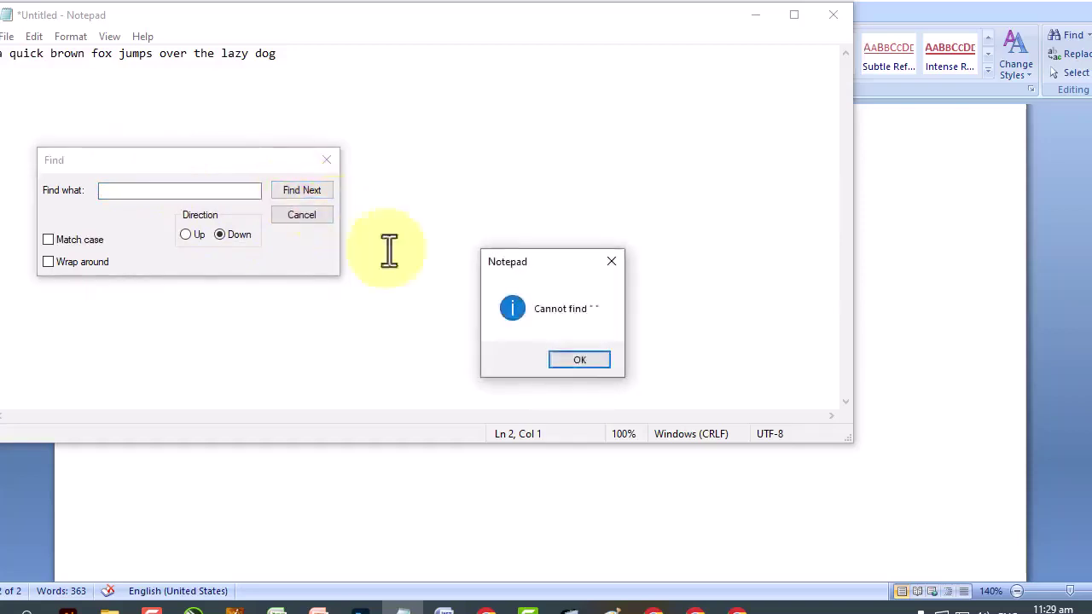
left_click(578, 361)
left_click(327, 160)
Use Replace with '-' and Replace All to turn every space into a hyphen.
left_click(34, 36)
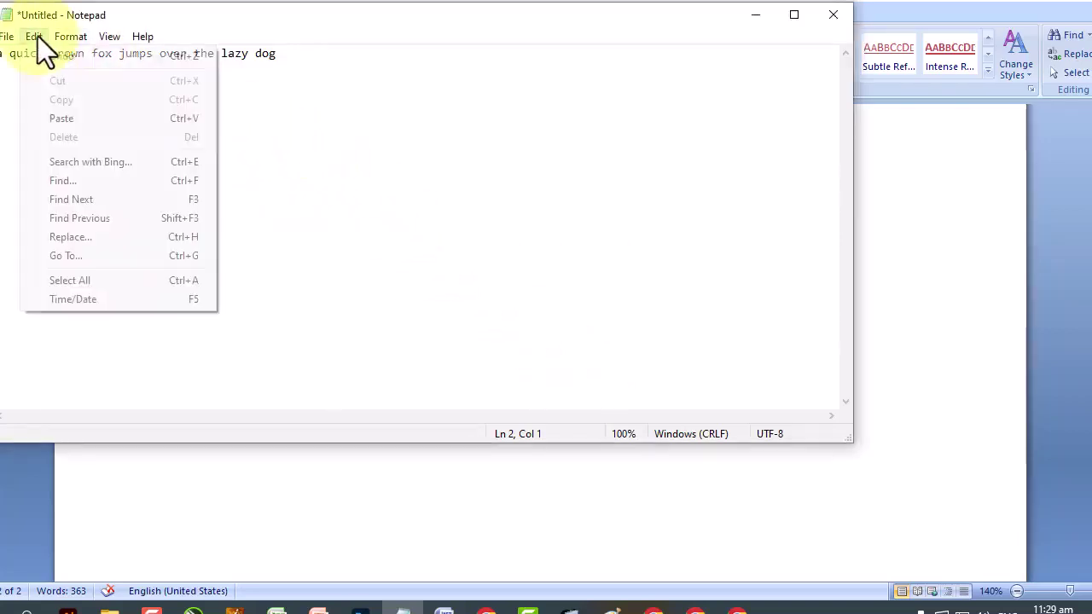
left_click(68, 237)
left_click(137, 175)
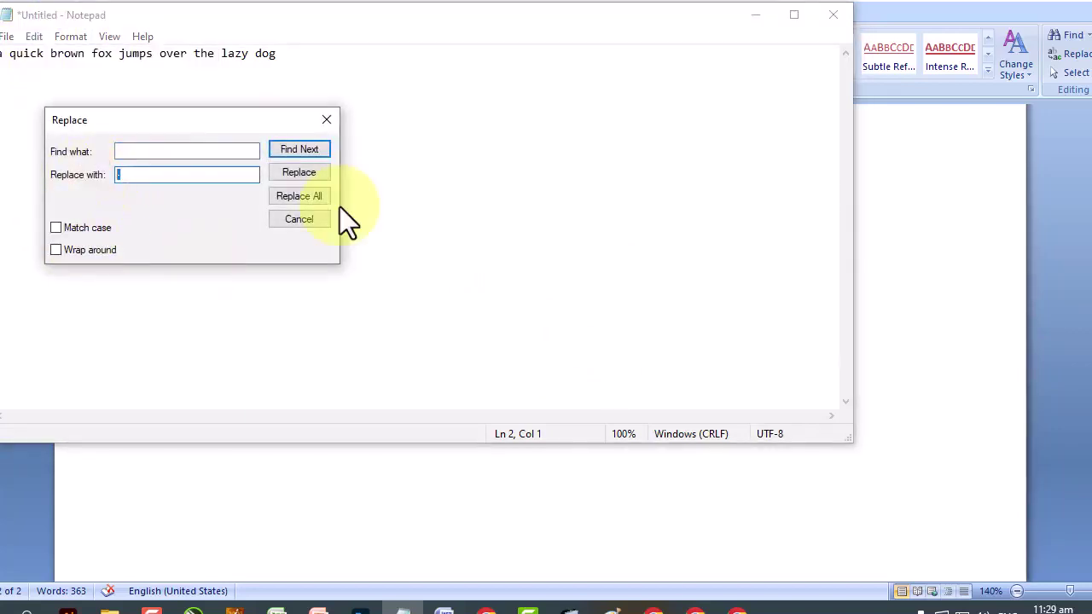
type("-")
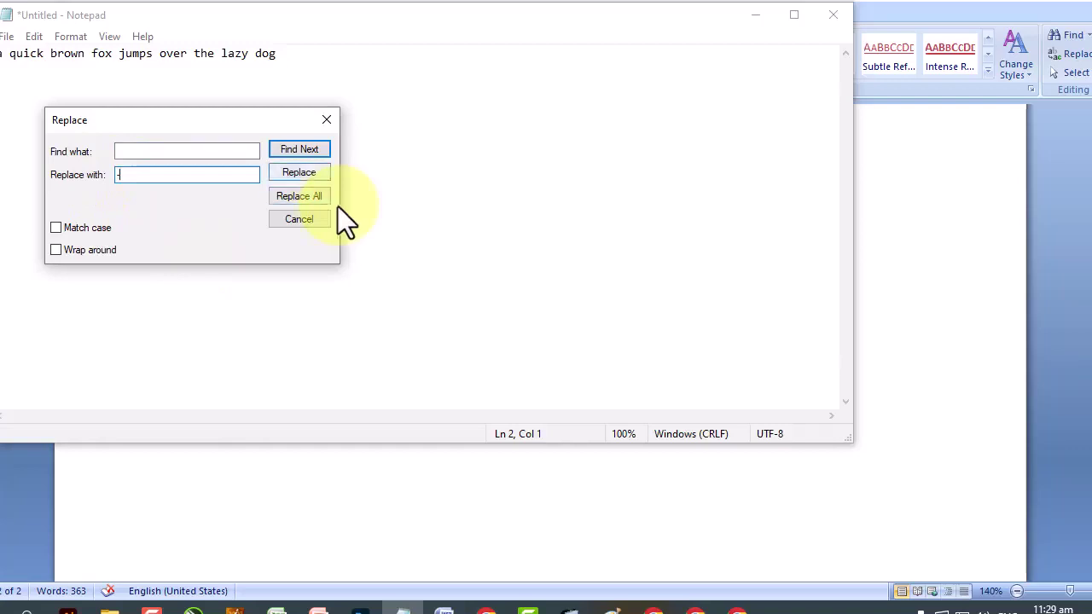
left_click(290, 196)
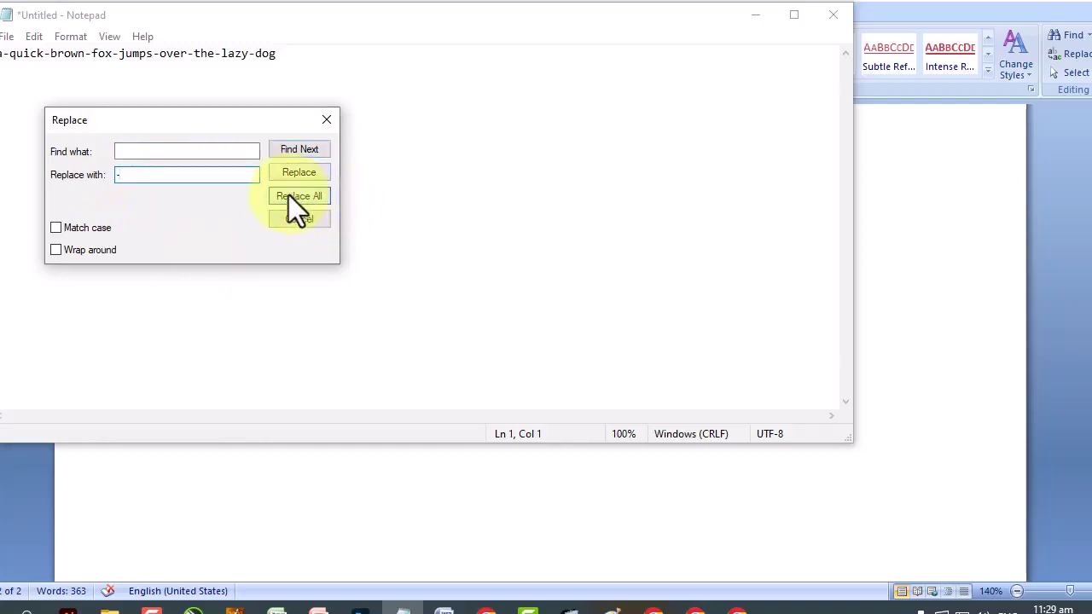
left_click(326, 119)
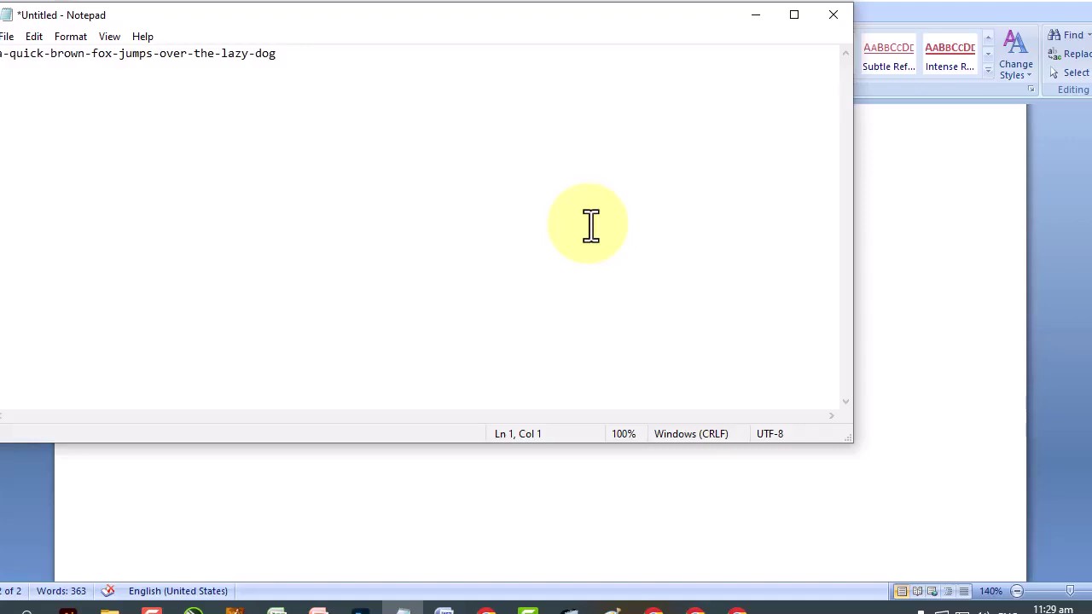
In Word, type the sentence 'A quick brown fox jumps over the lazy dog.'.
left_click(939, 260)
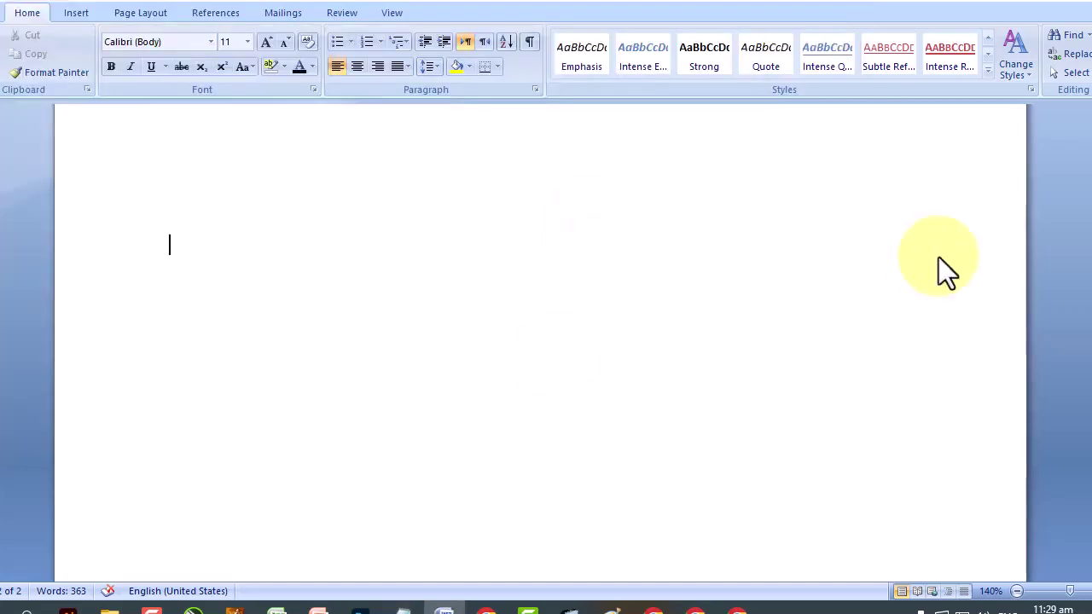
type("A quic")
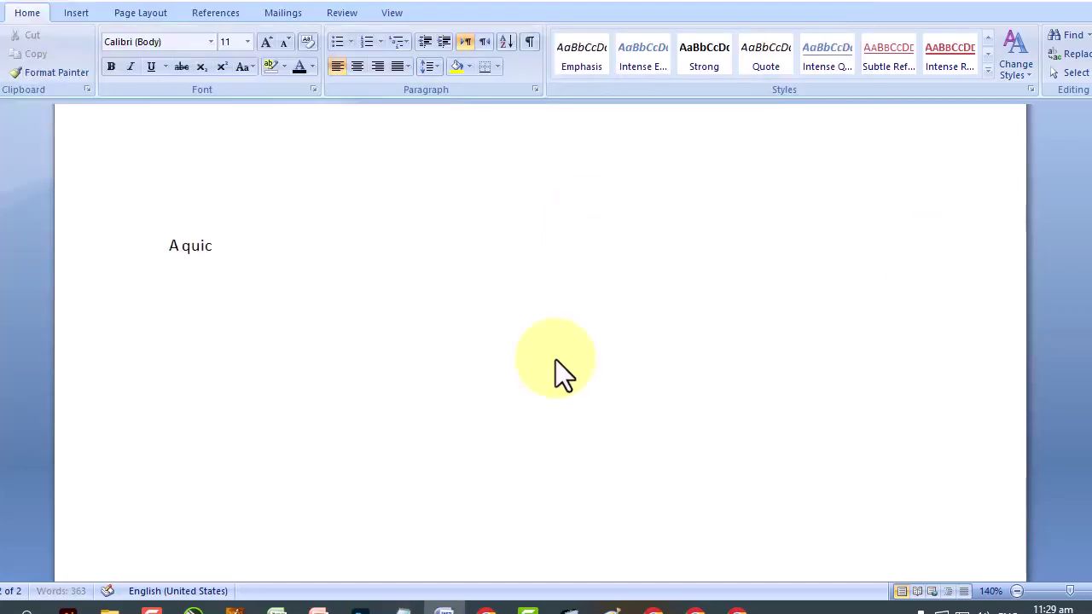
type("k brown fox jums")
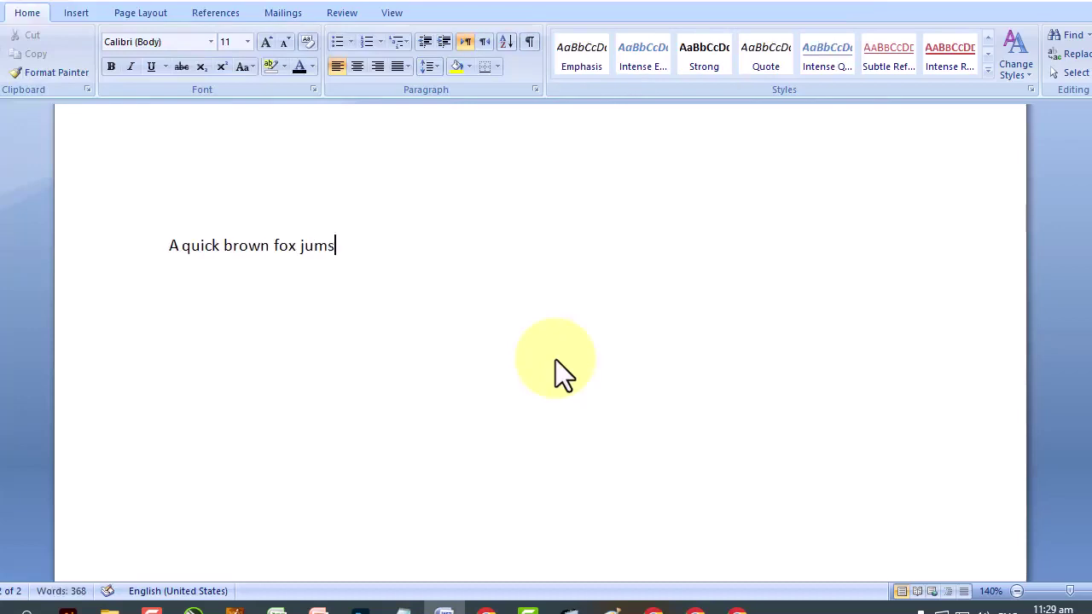
key("BackSpace")
type("ps over the lazy dog.")
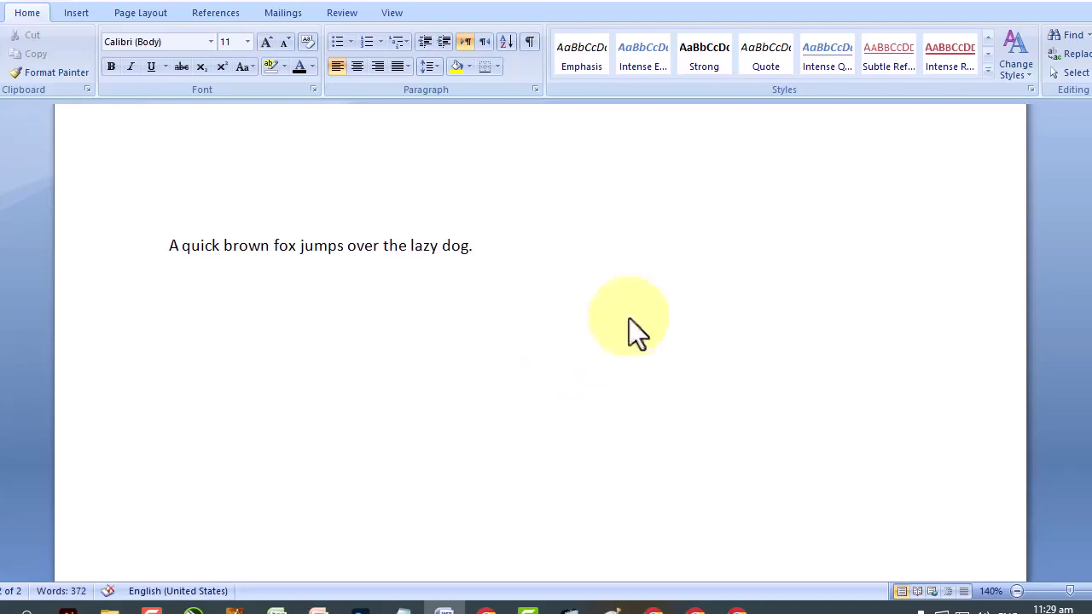
Replace all spaces in the document with '-', making 358 replacements.
left_click(1073, 53)
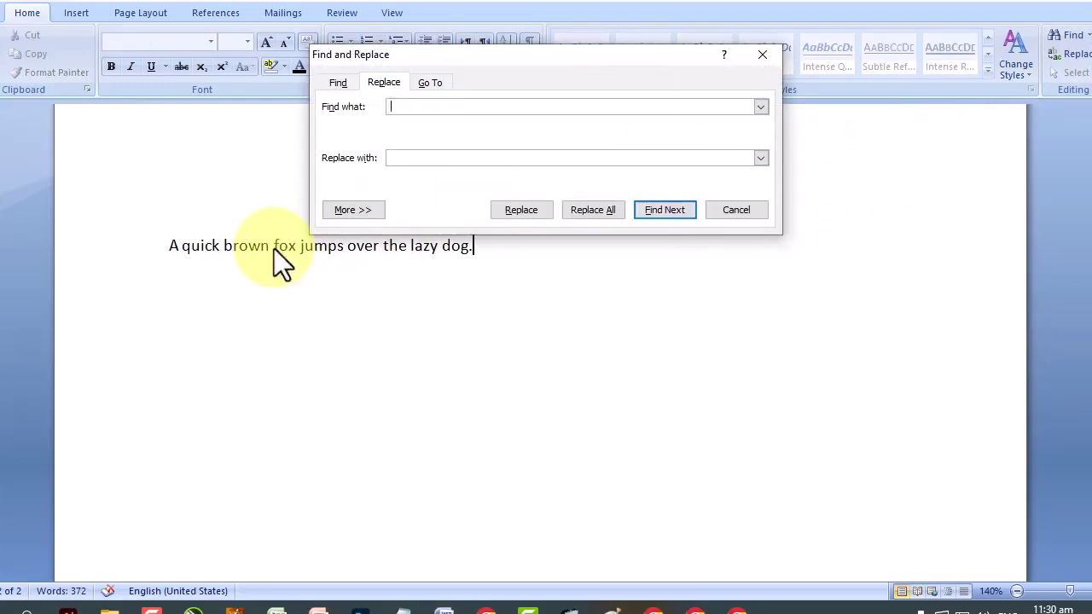
left_click(476, 159)
type("-")
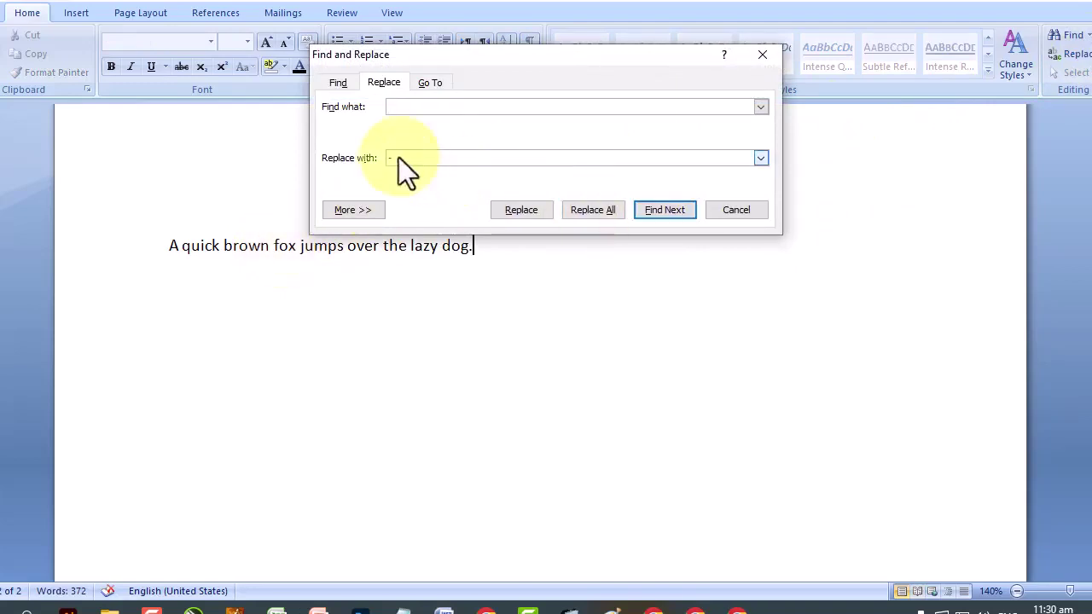
left_click_drag(388, 159, 420, 173)
left_click(600, 211)
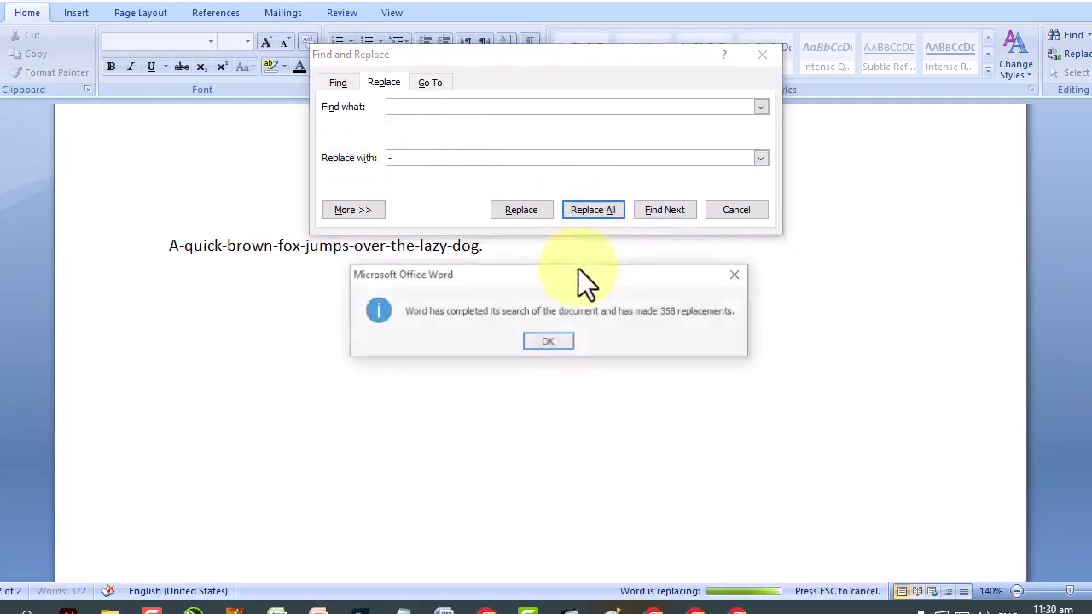
left_click(548, 343)
Close Find and Replace and review the document, selecting the line A-quick-brown-fox-jumps-over-the-lazy-dog.
left_click(736, 211)
scroll(729, 223, "up", 5)
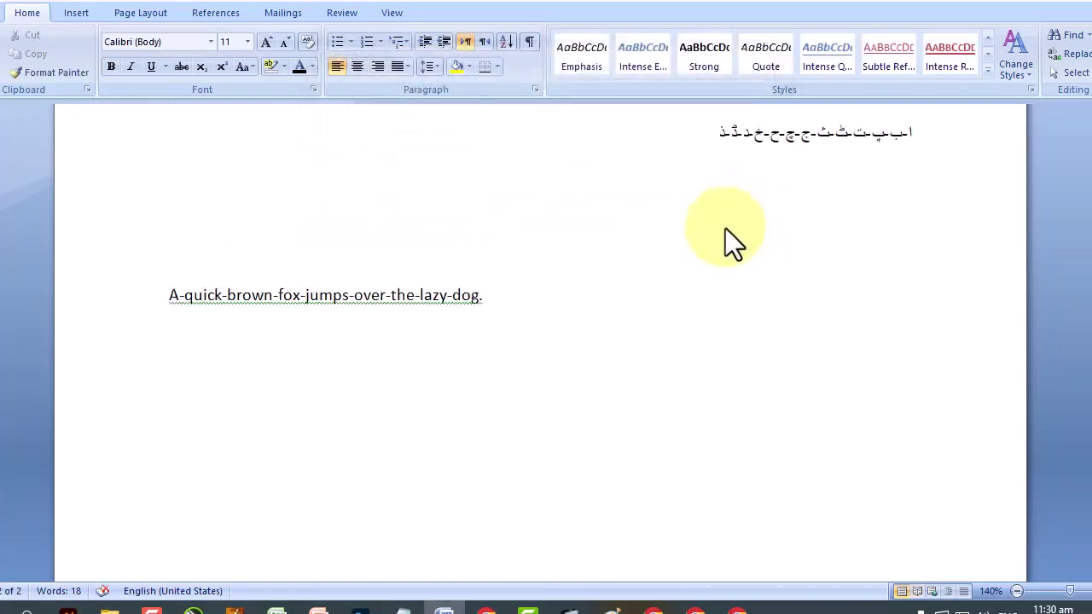
scroll(572, 389, "up", 6)
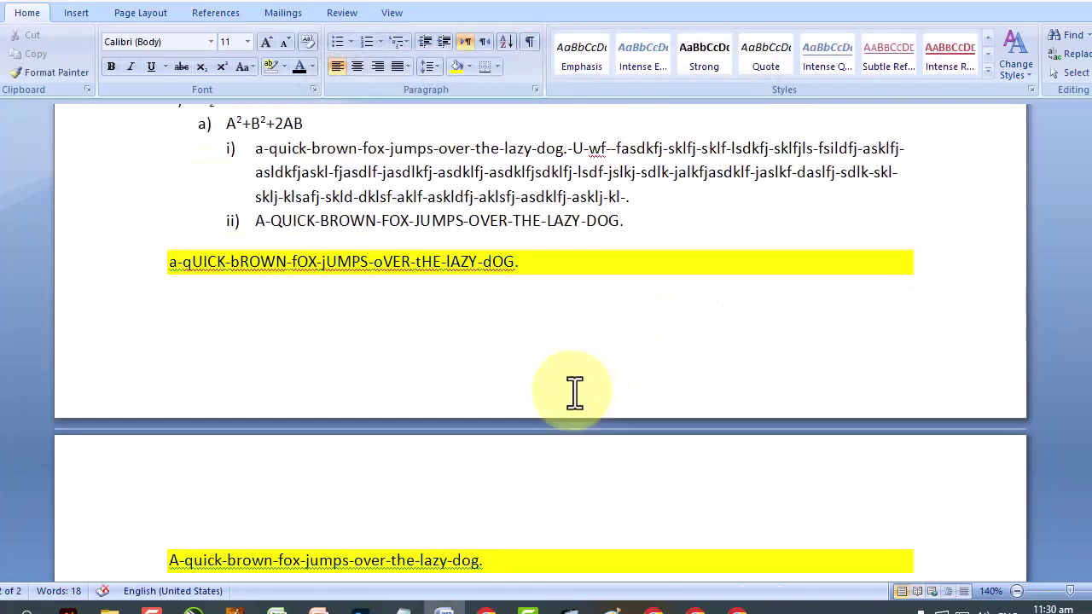
scroll(556, 205, "up", 10)
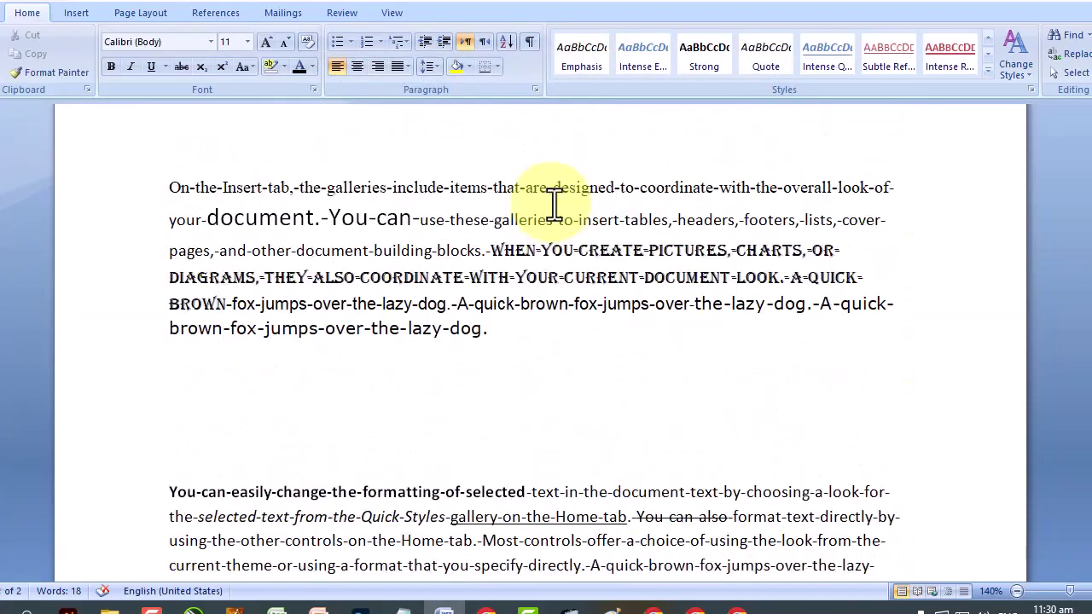
scroll(555, 281, "down", 15)
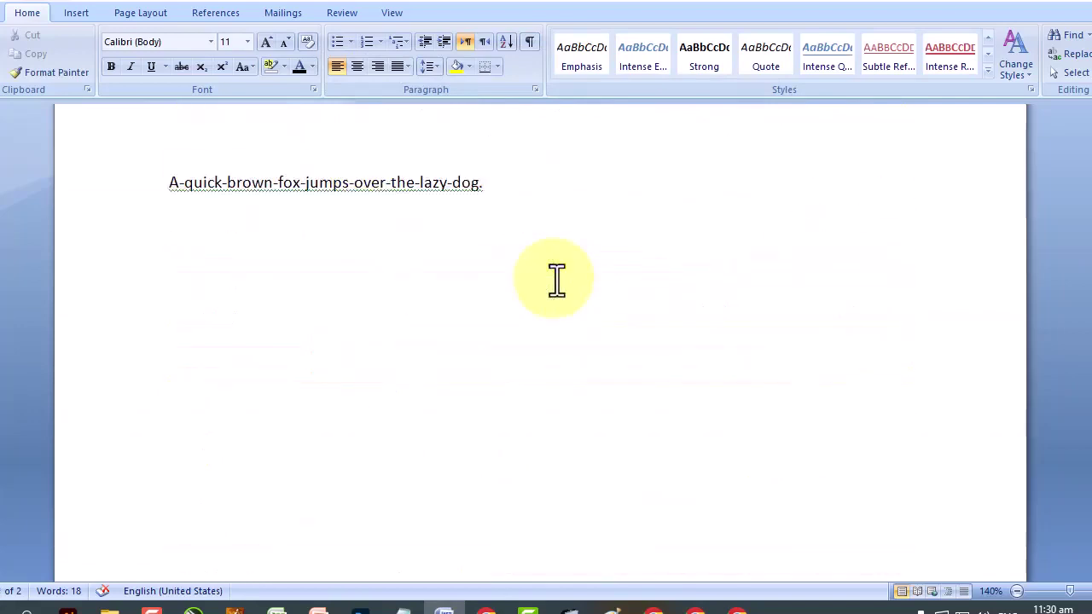
left_click_drag(512, 182, 78, 183)
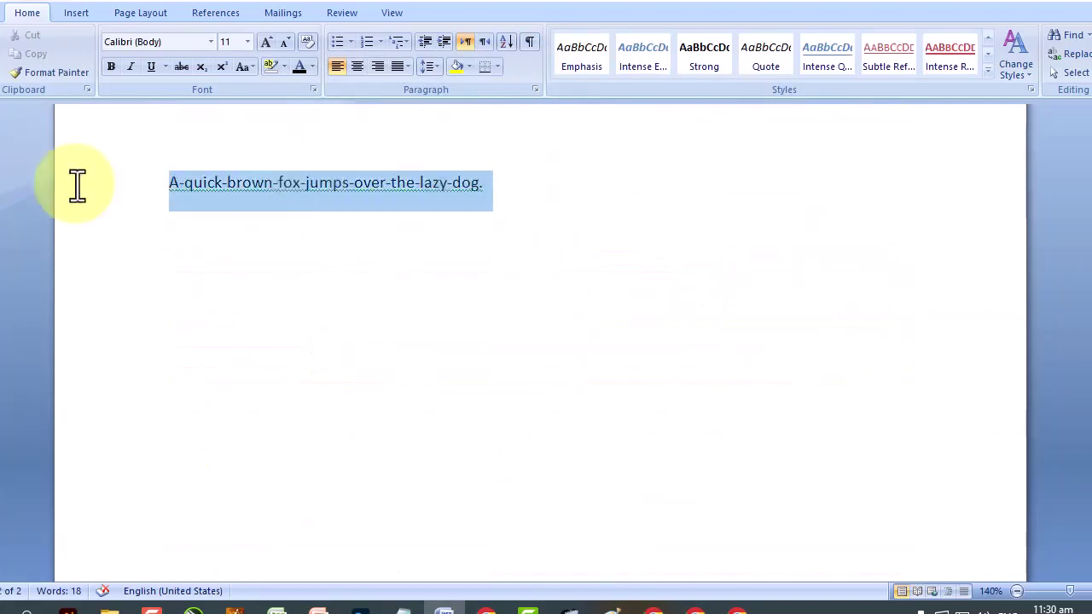
left_click(402, 272)
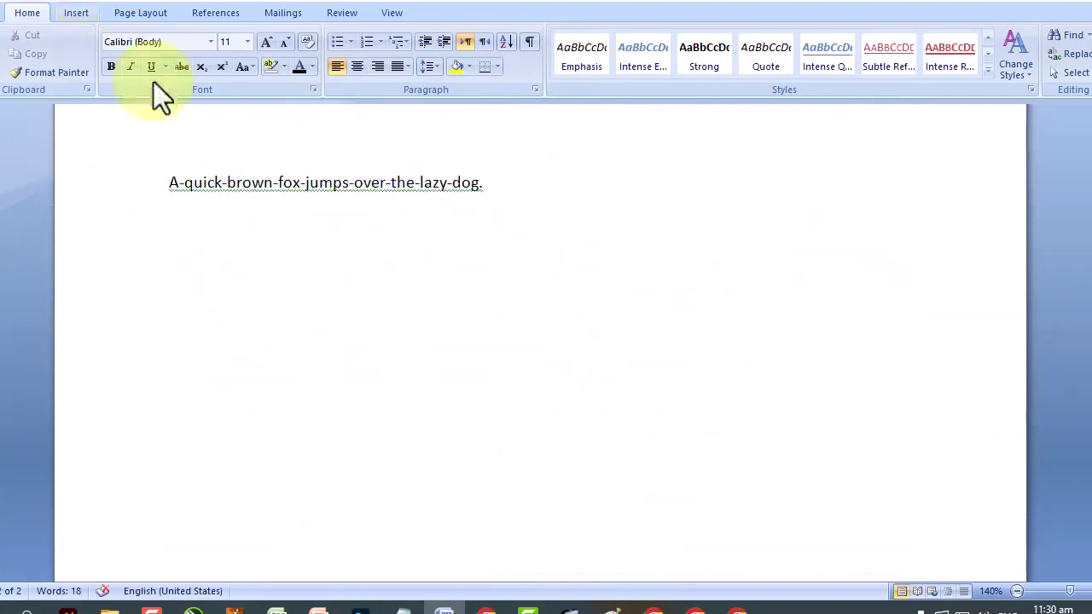
scroll(369, 175, "up", 7)
scroll(369, 175, "up", 15)
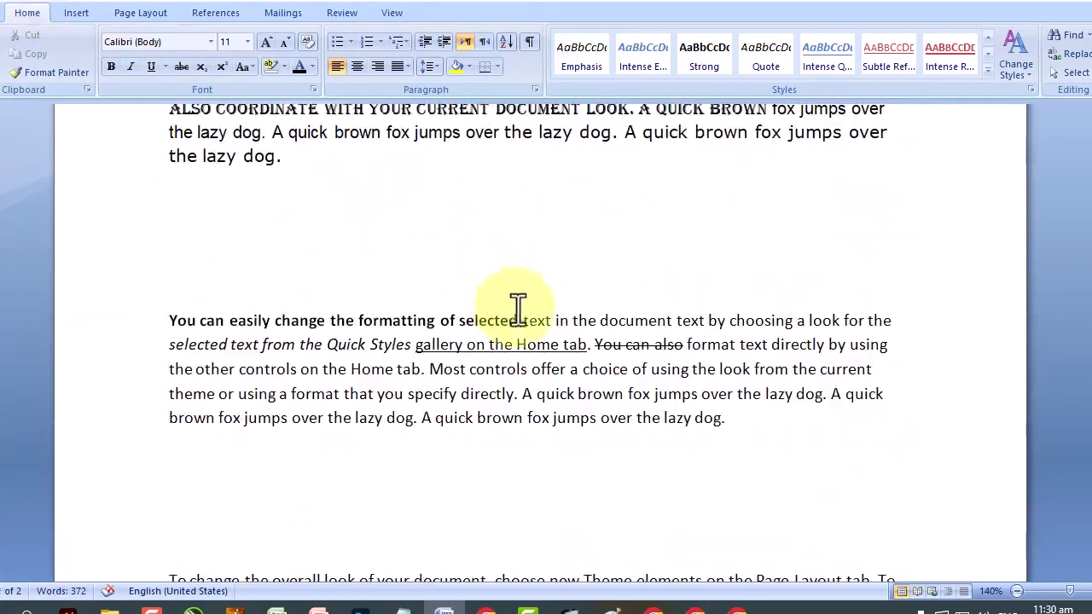
scroll(520, 309, "up", 5)
scroll(478, 314, "down", 4)
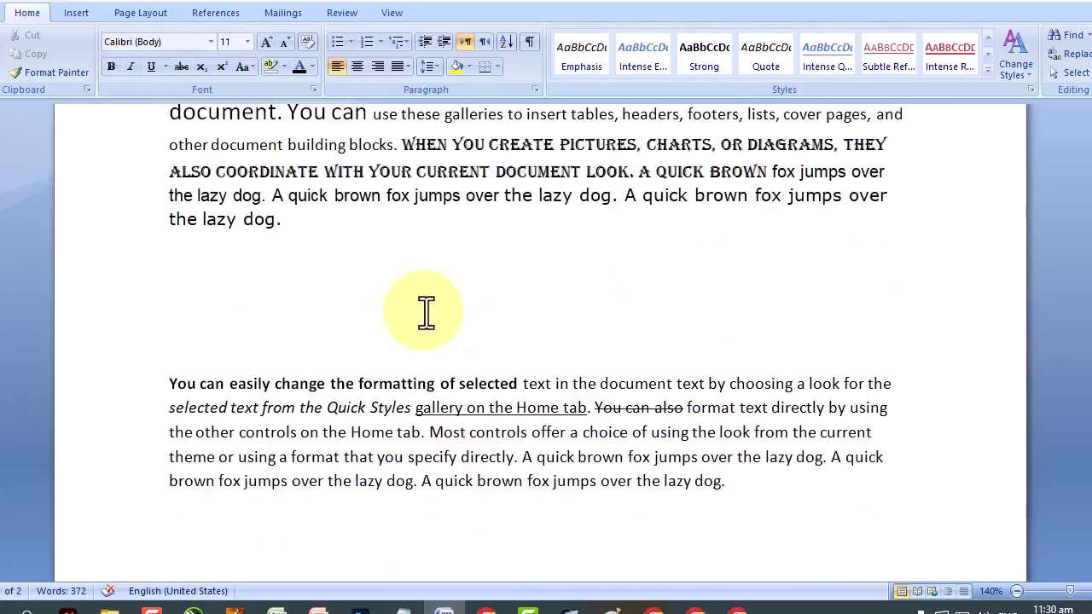
scroll(426, 313, "down", 1)
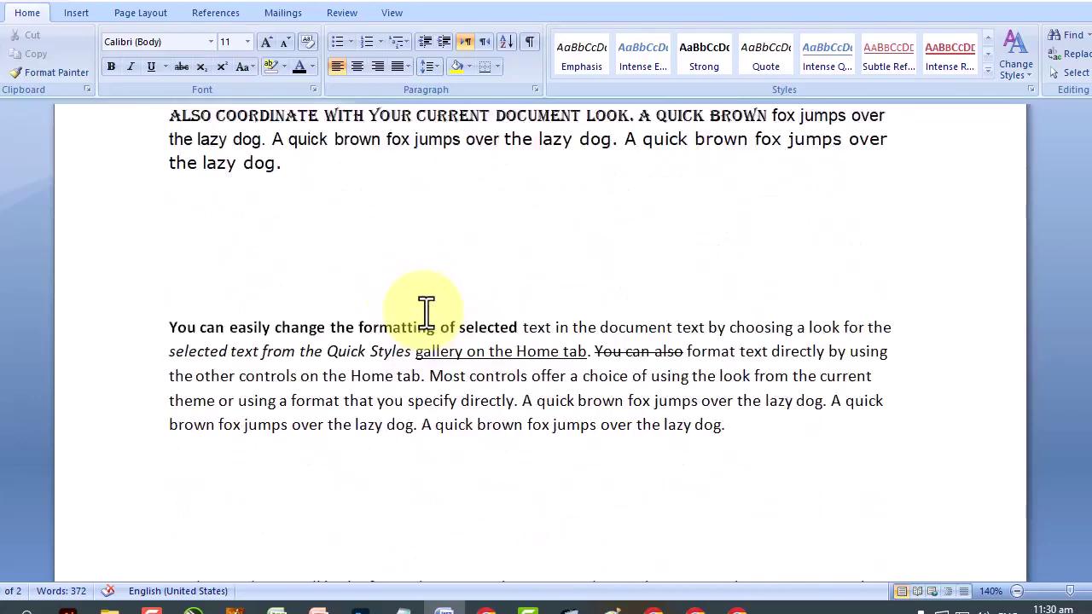
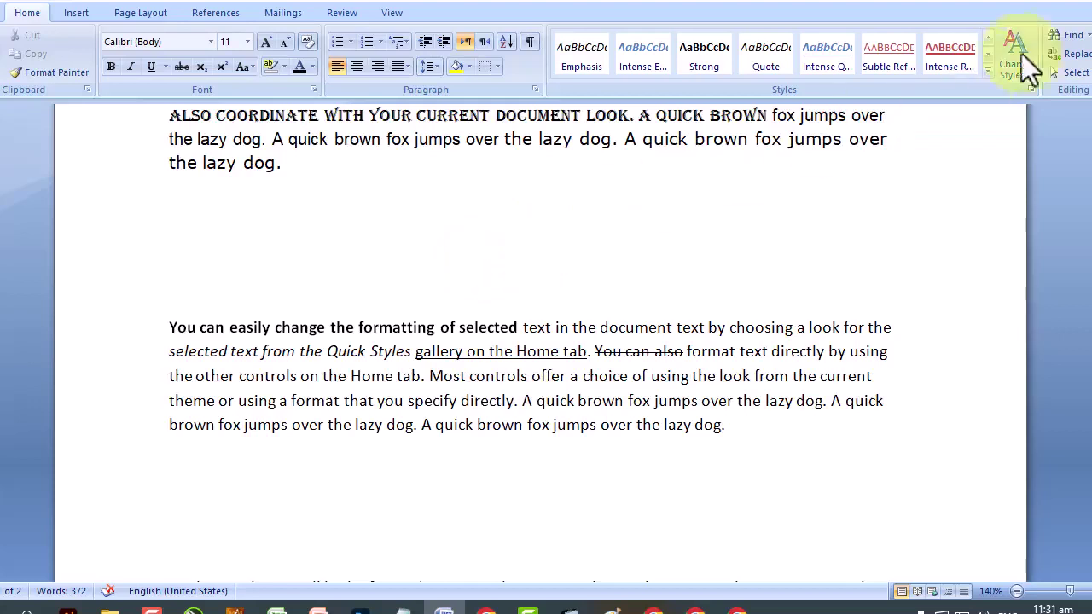
Find 'brown' and replace its first occurrence with 'pink'.
left_click(1067, 35)
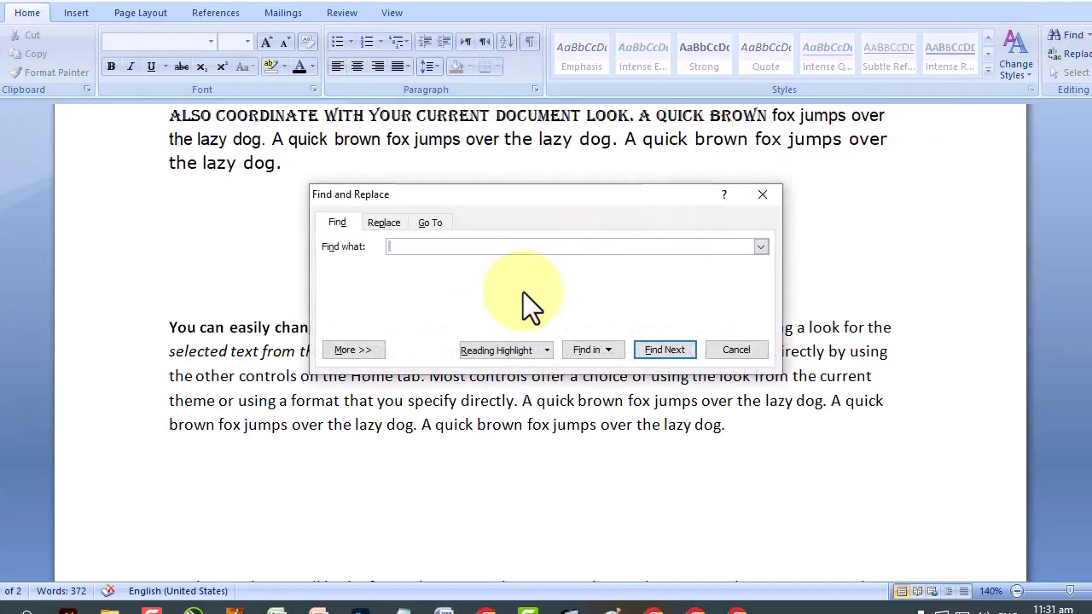
type("brown")
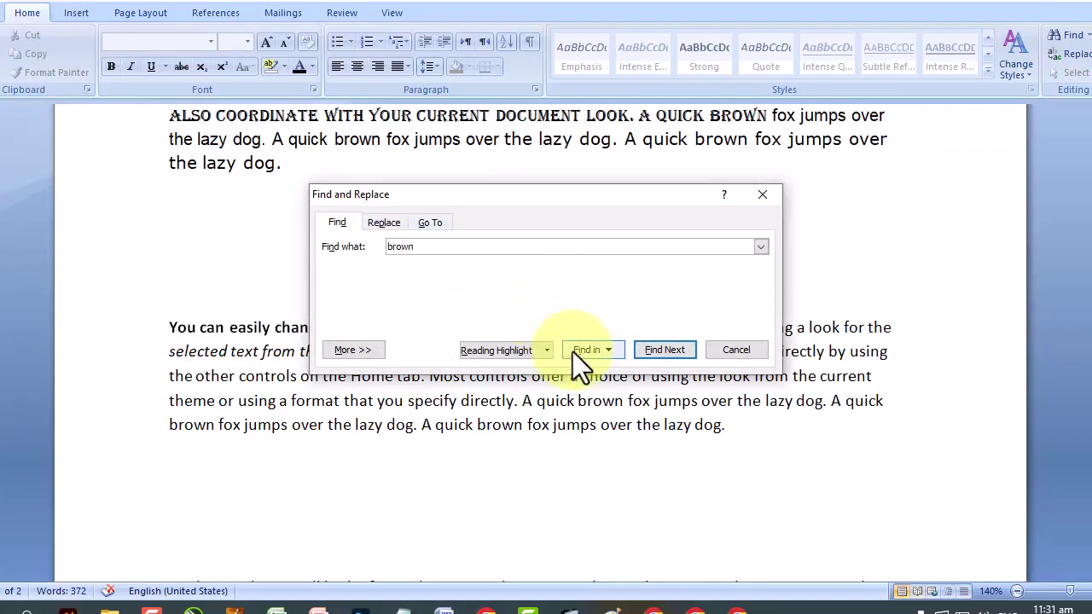
left_click(657, 349)
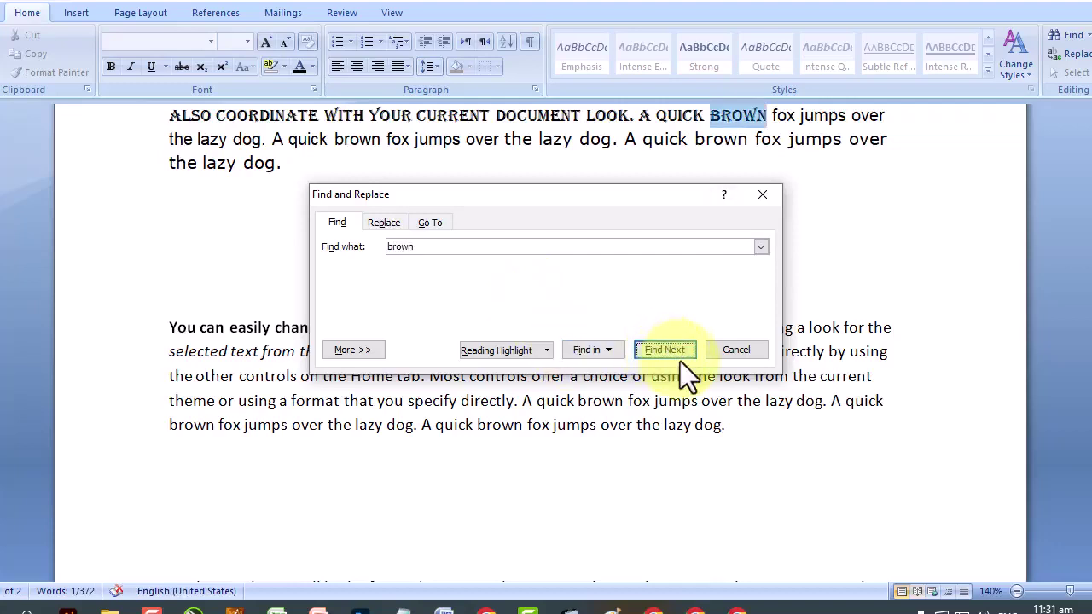
left_click(384, 222)
left_click(453, 305)
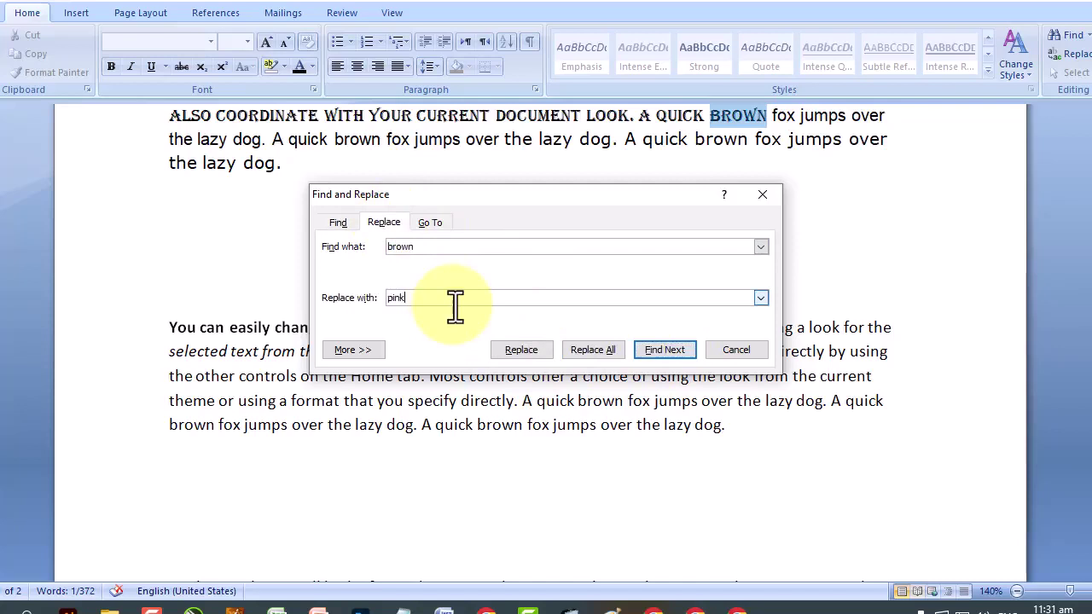
left_click(530, 351)
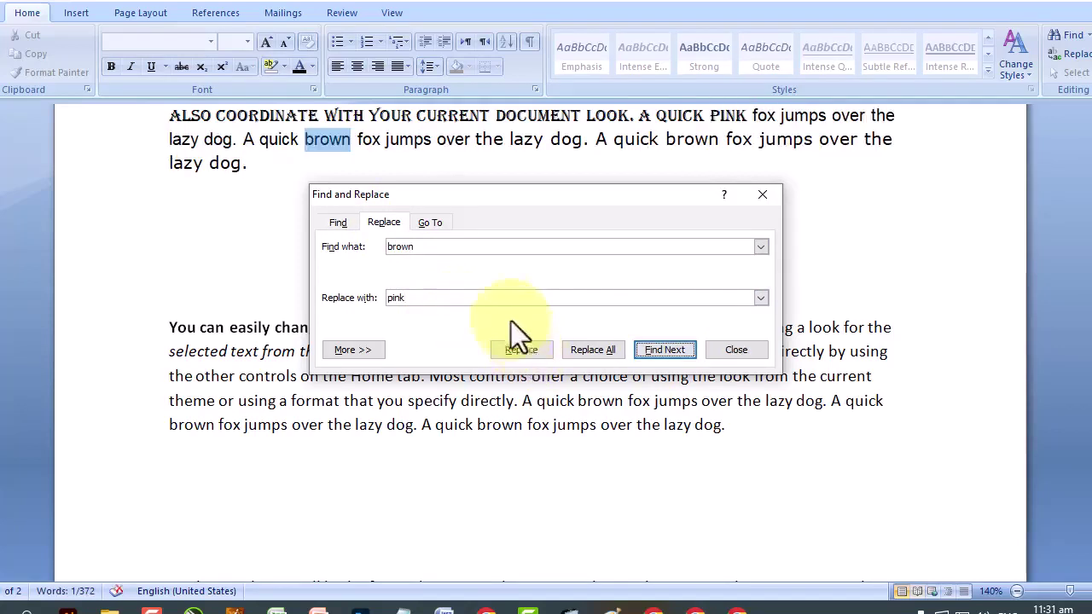
Skip or replace further matches, then Replace All for 12 replacements to 'pink'.
left_click_drag(432, 198, 629, 111)
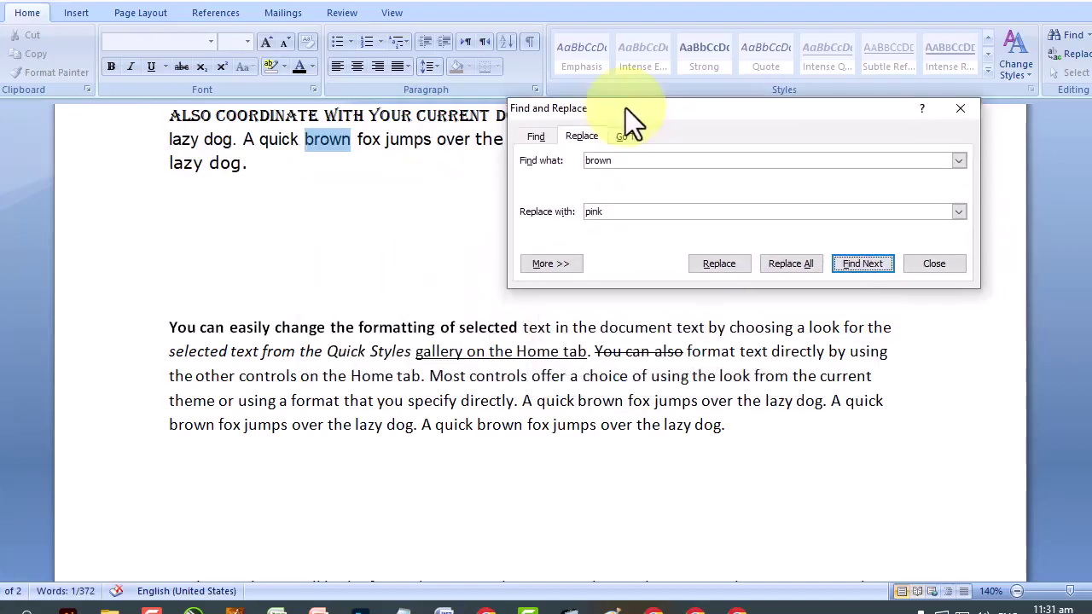
left_click(873, 265)
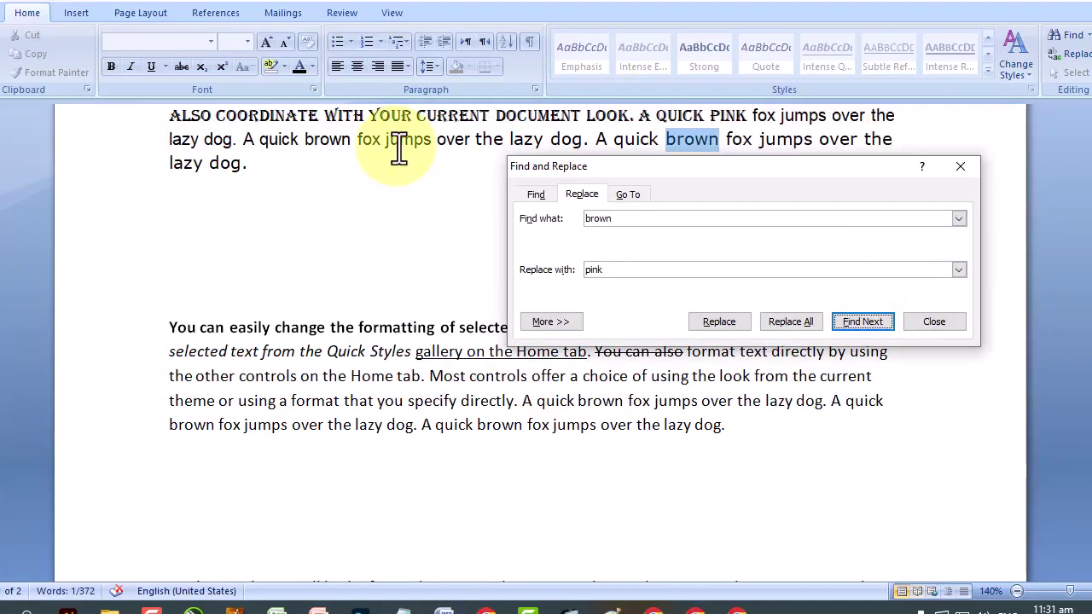
left_click(861, 322)
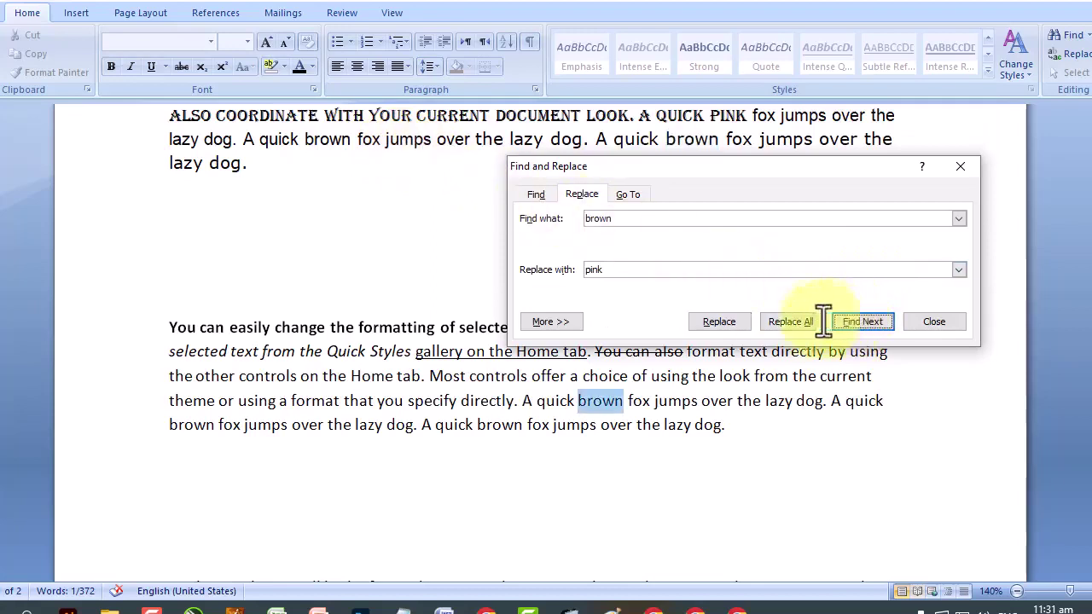
left_click(720, 322)
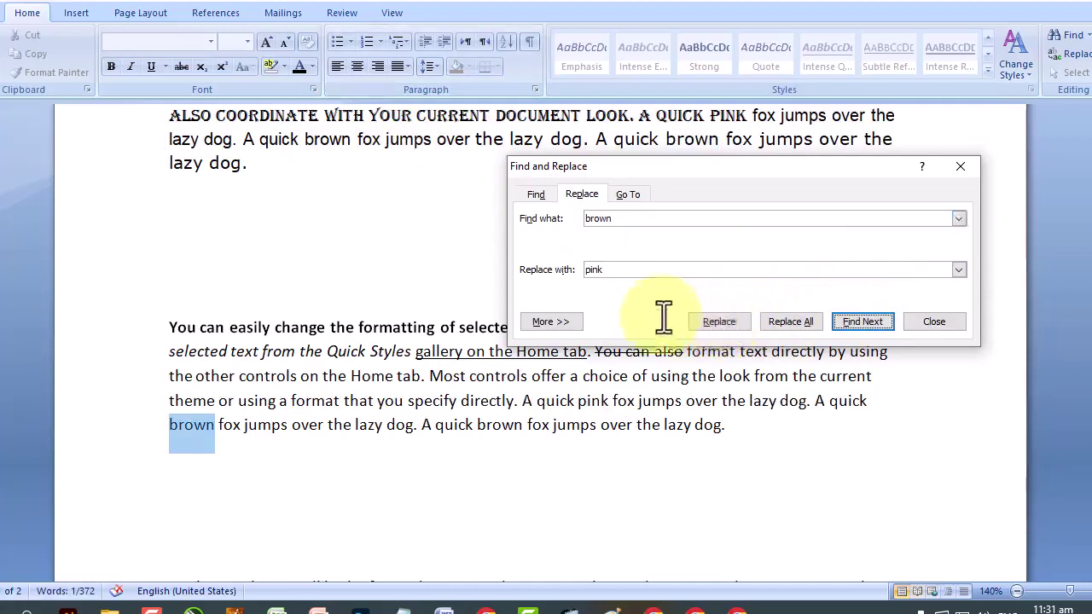
scroll(358, 290, "down", 3)
scroll(298, 285, "up", 2)
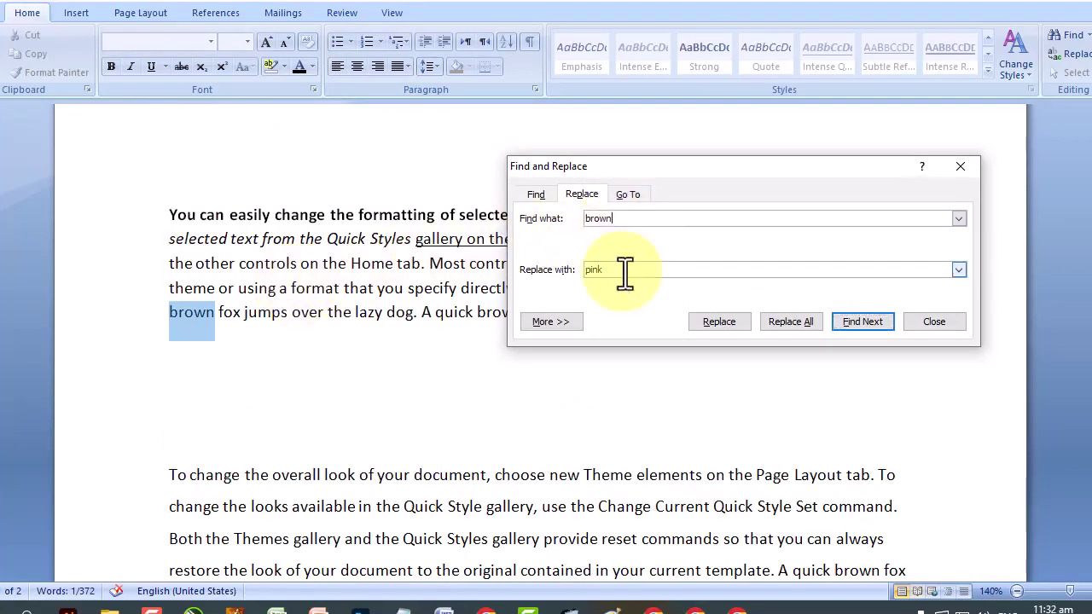
left_click(778, 325)
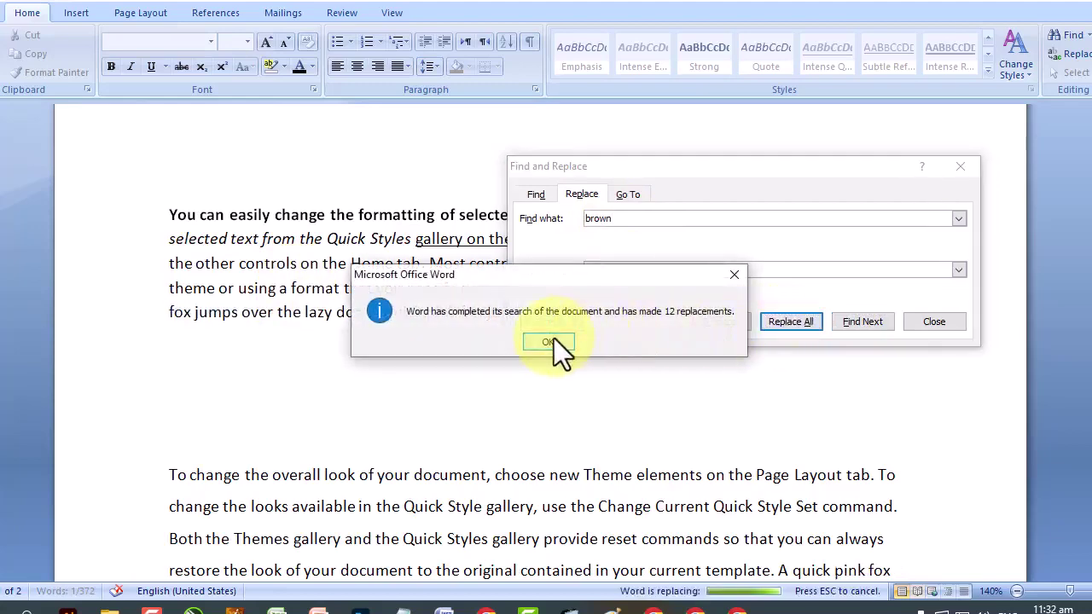
left_click(550, 342)
Close Find and Replace and place the caret after 'dog.'.
left_click(933, 322)
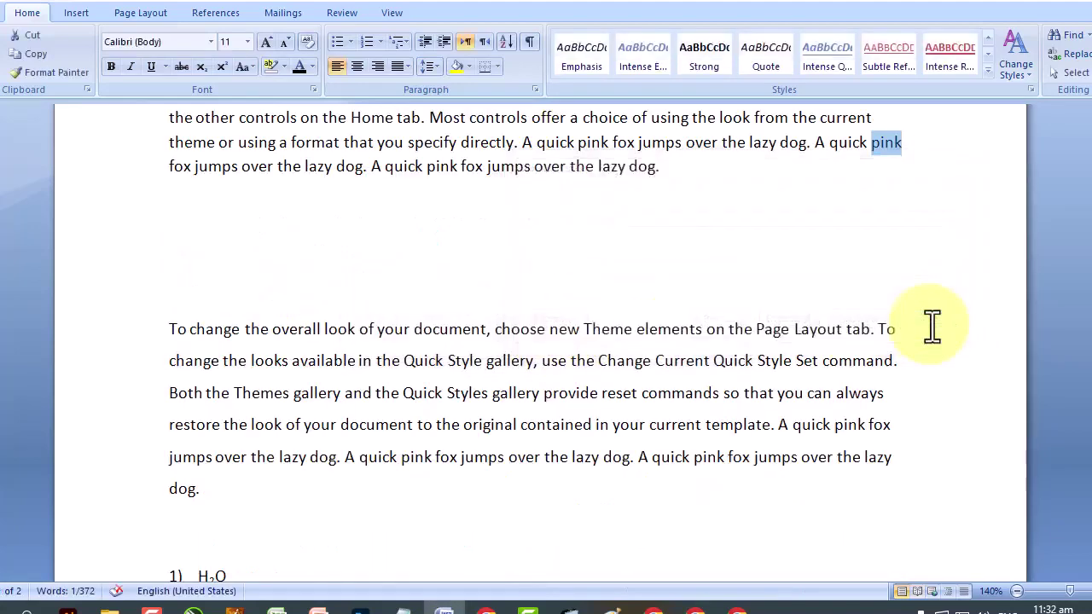
scroll(932, 323, "down", 2)
scroll(879, 308, "down", 2)
left_click_drag(693, 235, 728, 242)
scroll(662, 314, "down", 1)
scroll(662, 314, "down", 6)
scroll(662, 314, "up", 15)
scroll(662, 315, "up", 1)
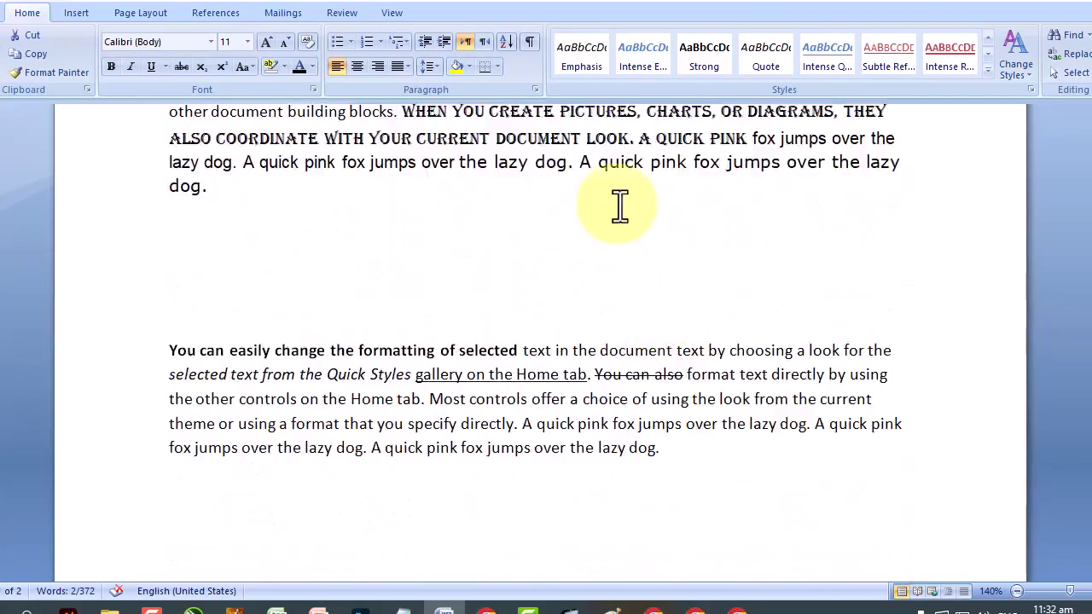
left_click(810, 202)
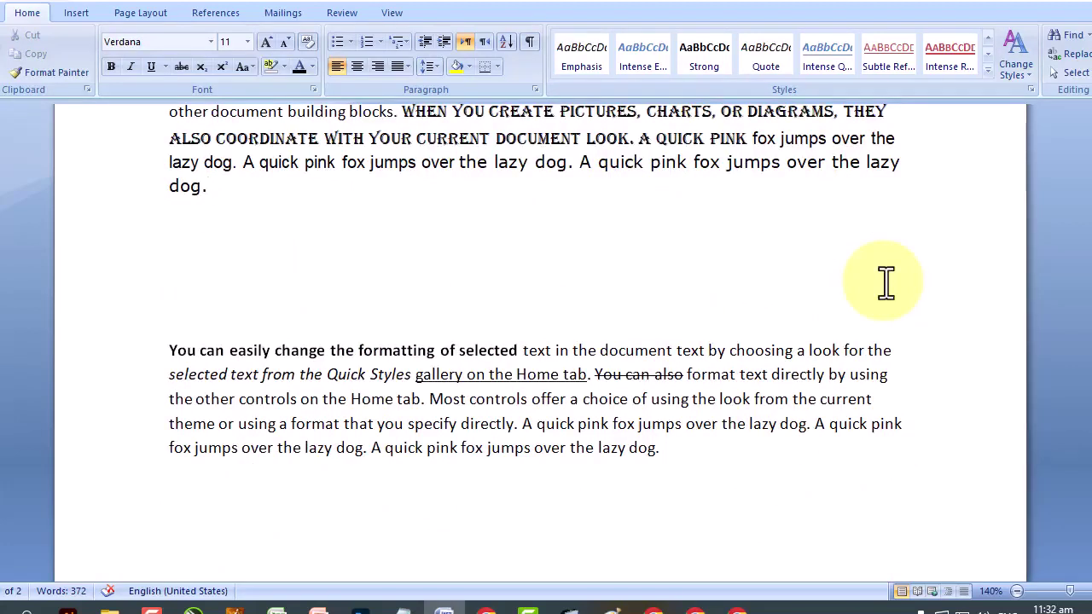
Select the whole document with Select All, then go to the Insert tab's Shapes.
left_click(1067, 73)
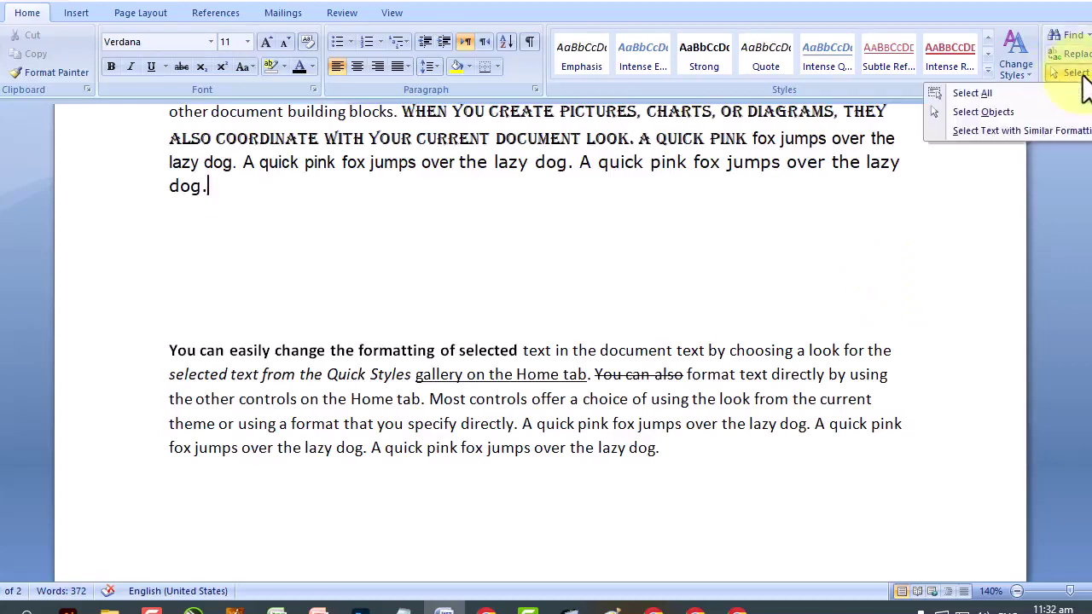
left_click(984, 95)
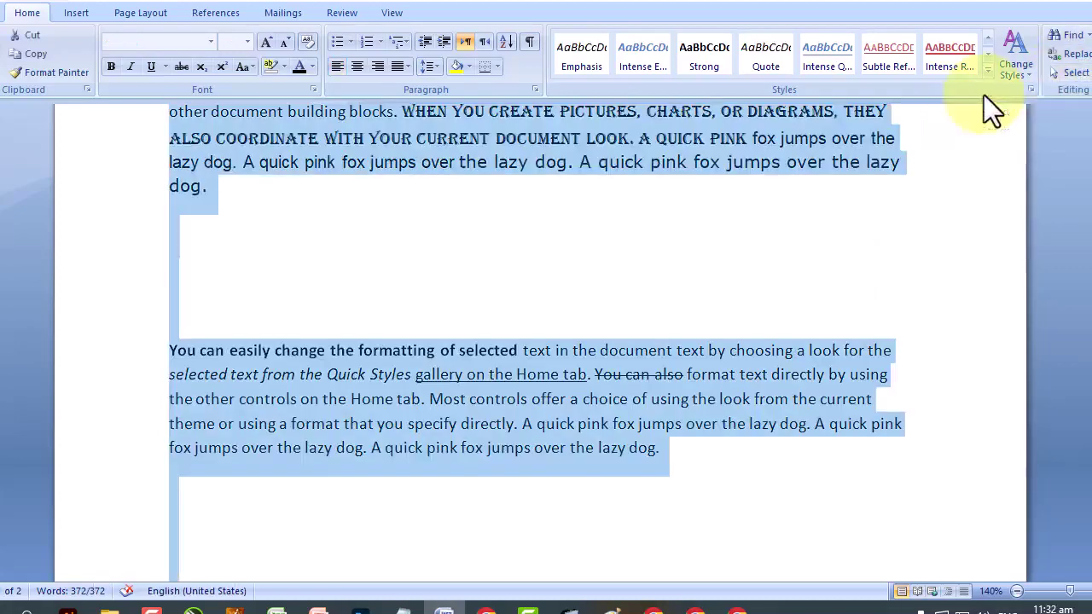
left_click(1071, 73)
left_click(461, 239)
left_click(1071, 73)
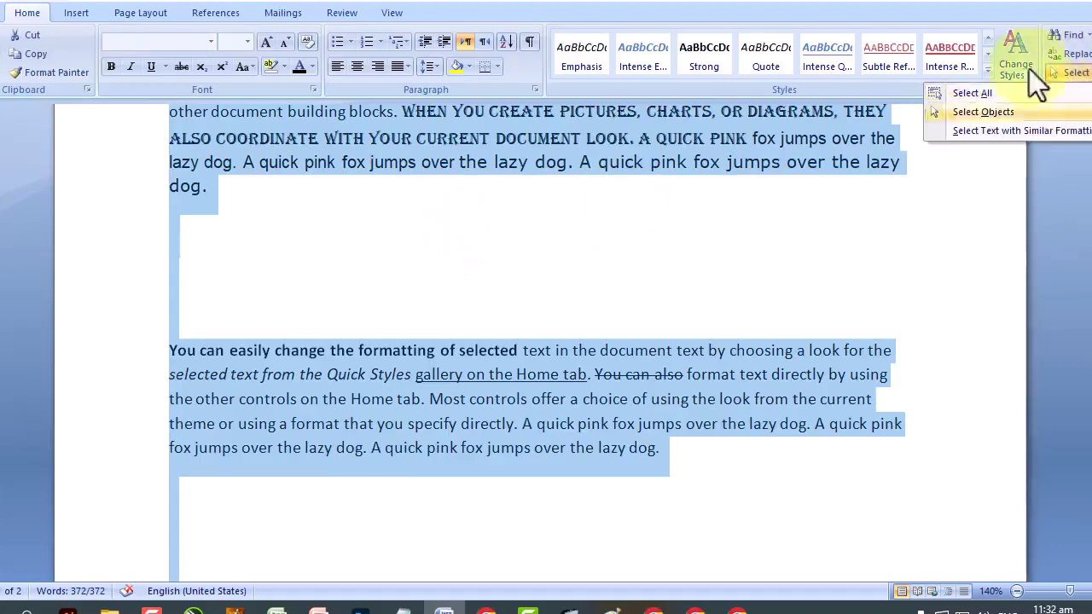
left_click(79, 10)
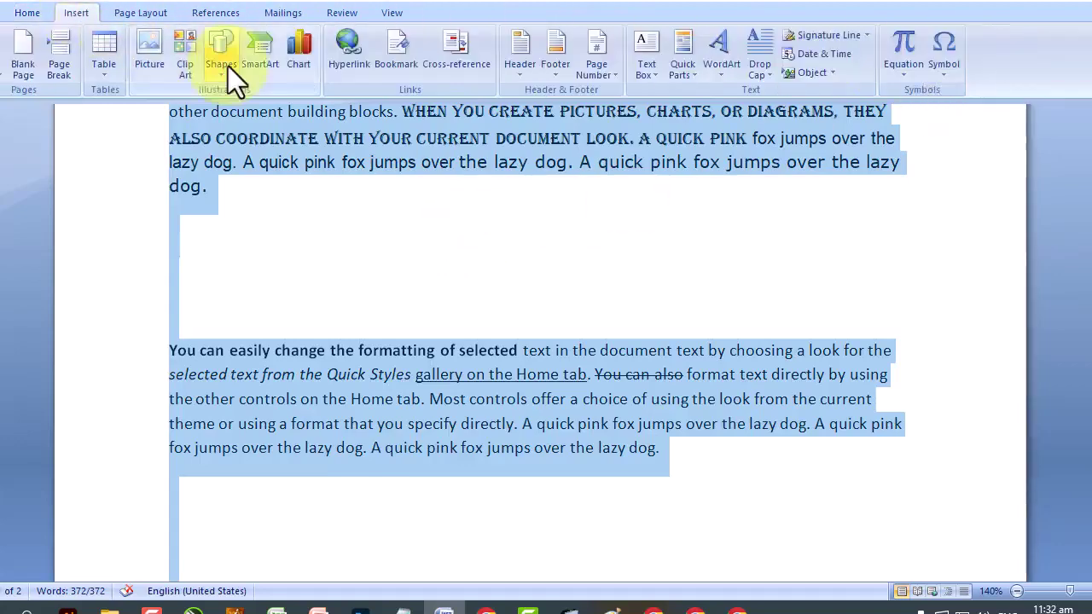
left_click(227, 65)
Draw a small rounded rectangle below the first paragraph and an oval to its right.
left_click(299, 194)
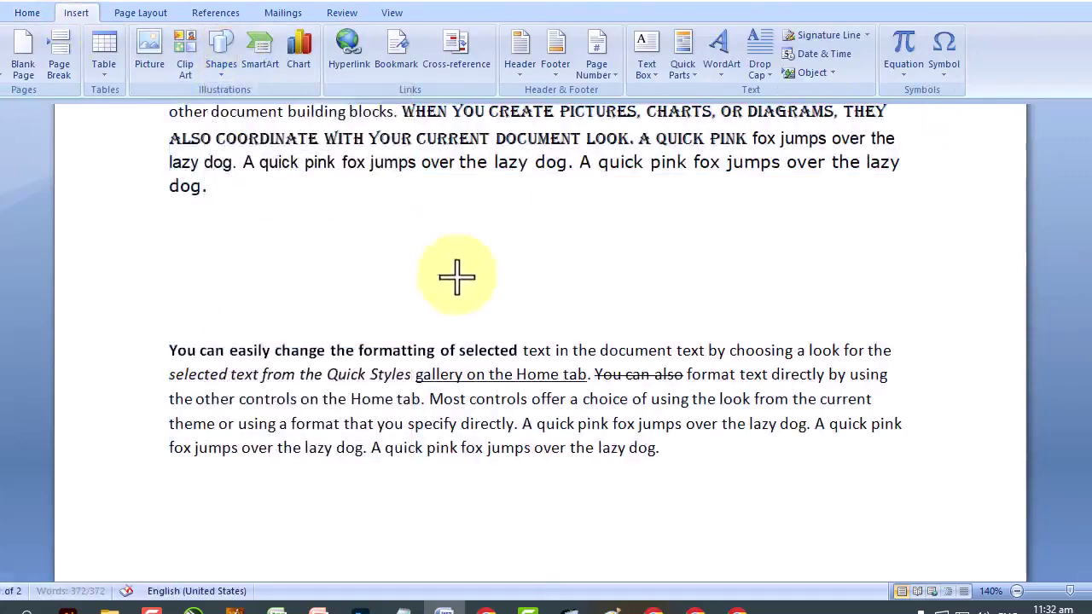
left_click_drag(455, 275, 394, 223)
left_click(441, 197)
left_click(74, 13)
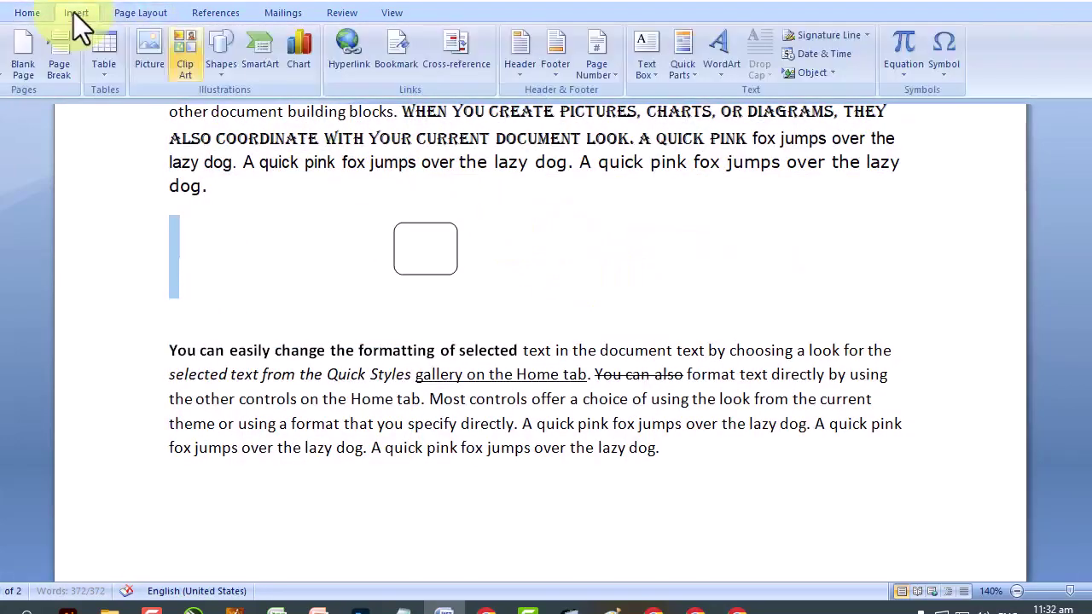
left_click(223, 70)
left_click(281, 109)
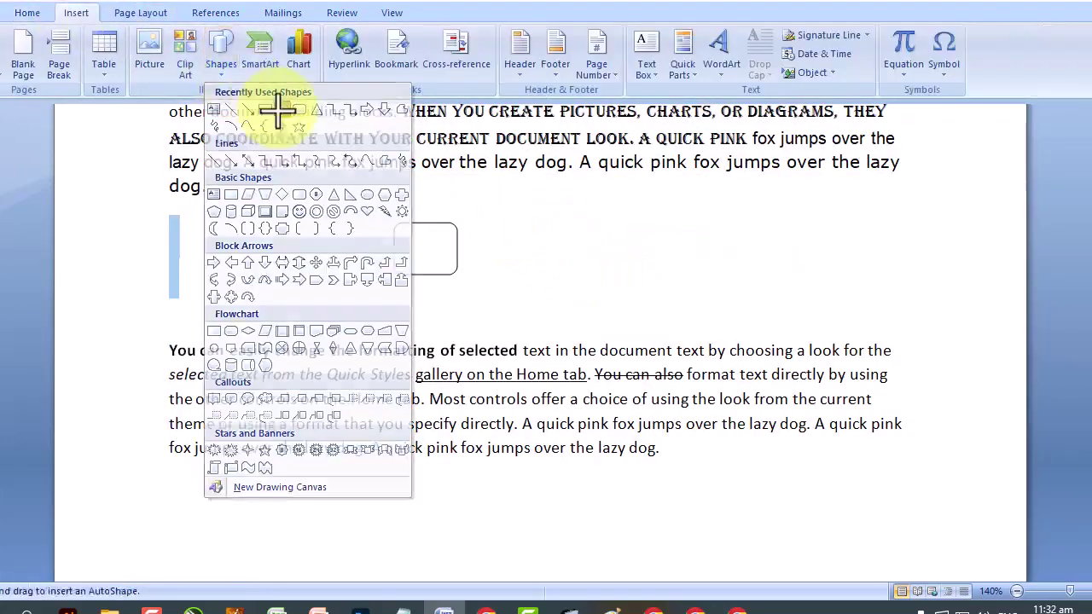
left_click_drag(552, 230, 631, 301)
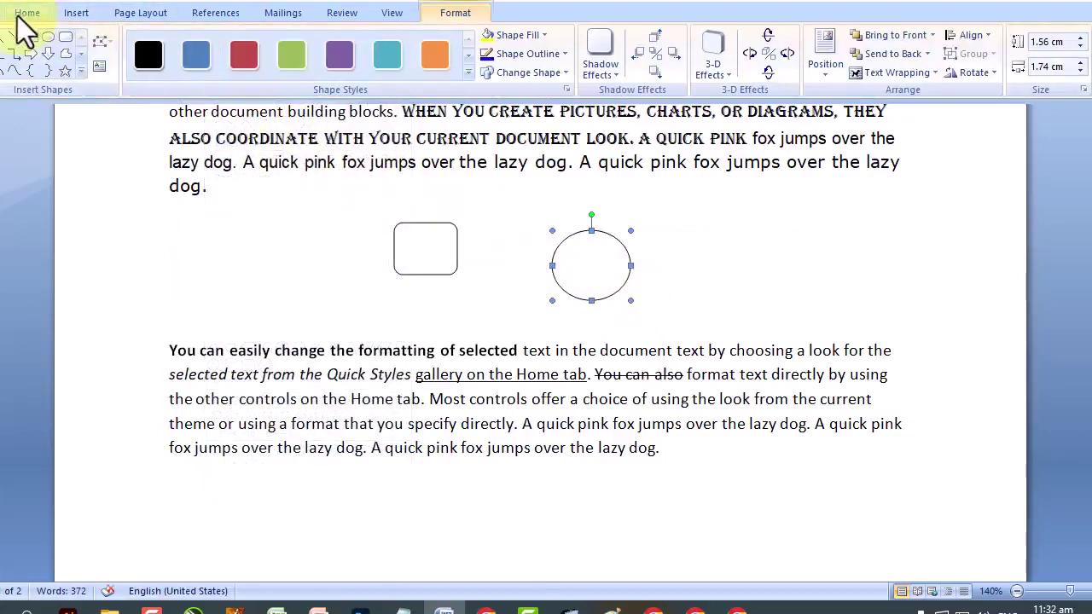
Switch the Home tab's Select menu to Select Objects mode.
left_click(27, 13)
left_click(1071, 72)
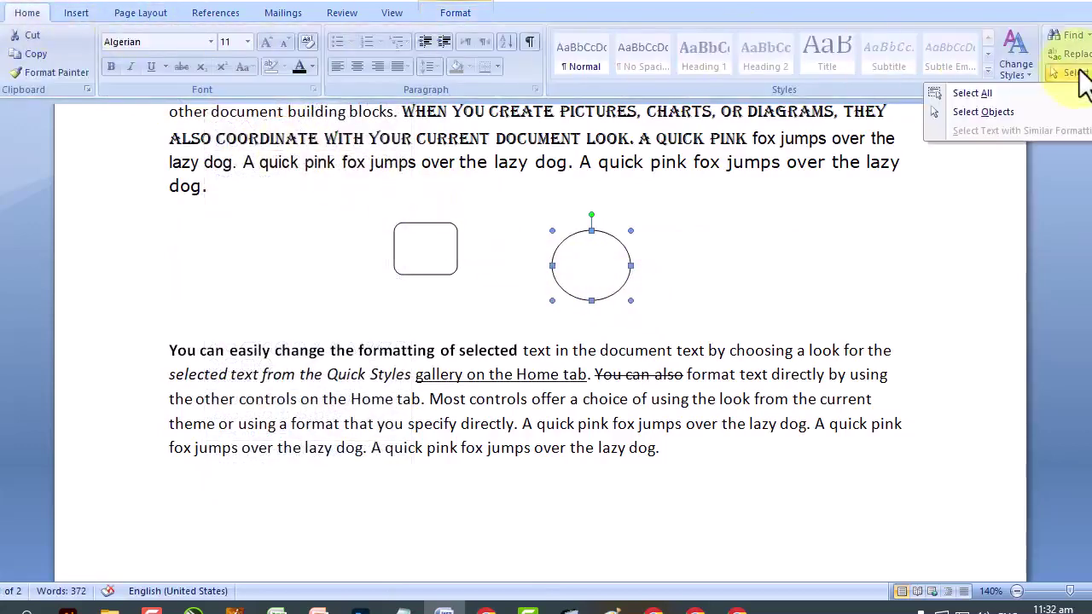
left_click(1003, 109)
left_click(752, 211)
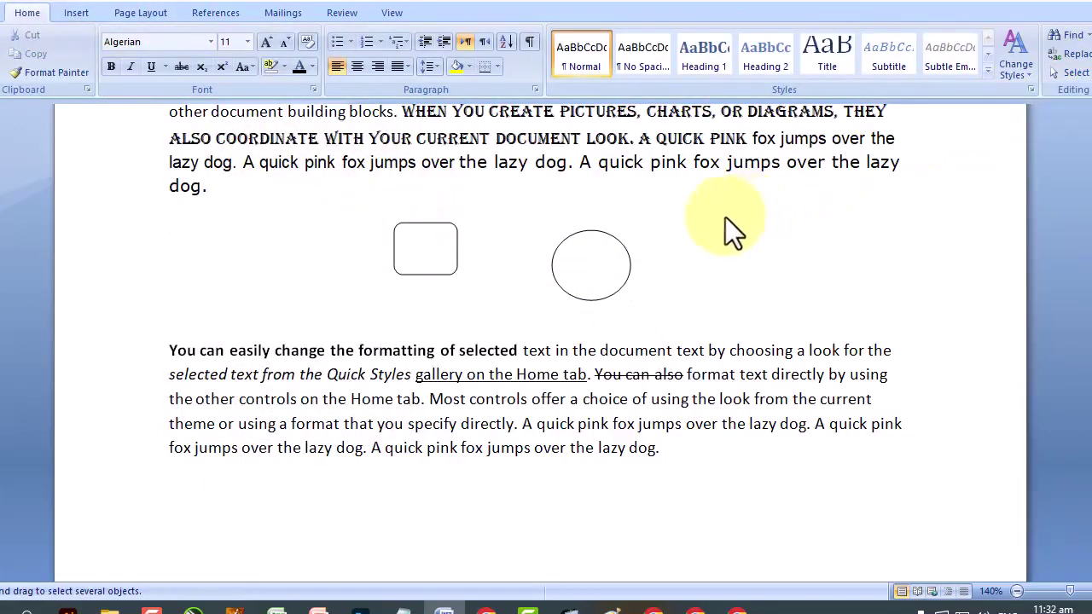
left_click(588, 244)
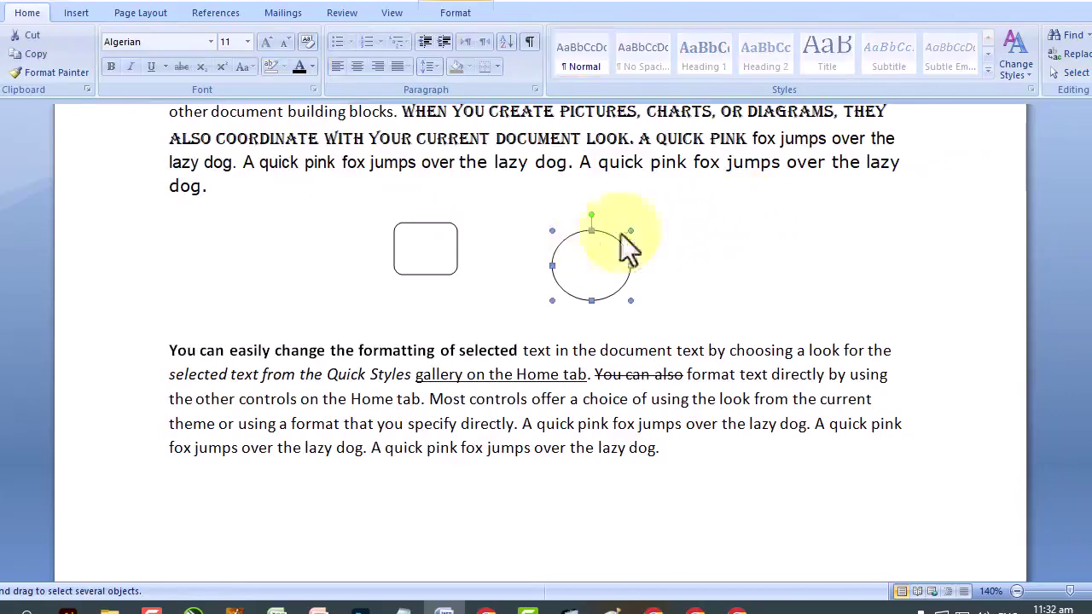
left_click(1071, 73)
left_click(824, 214)
Select the oval as a drawn object using Select Objects.
left_click(782, 223)
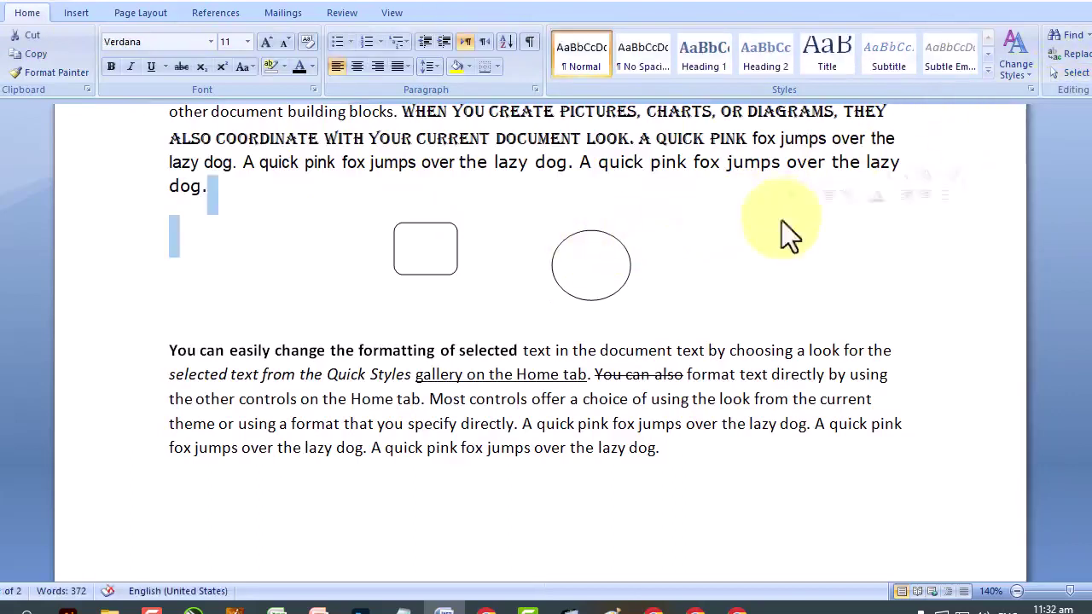
left_click(1073, 73)
left_click(1037, 111)
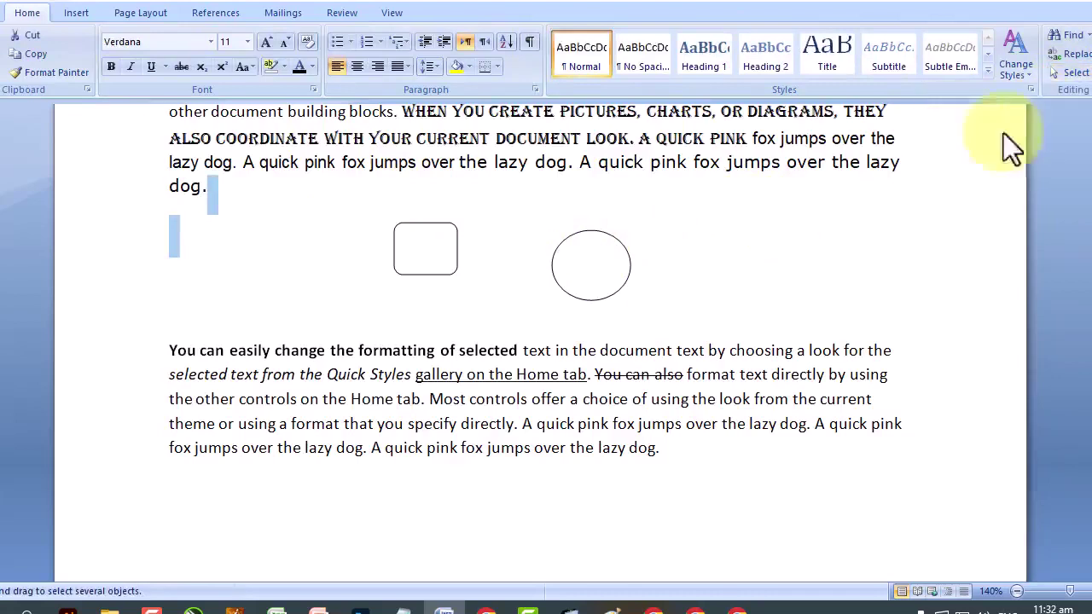
left_click(590, 261)
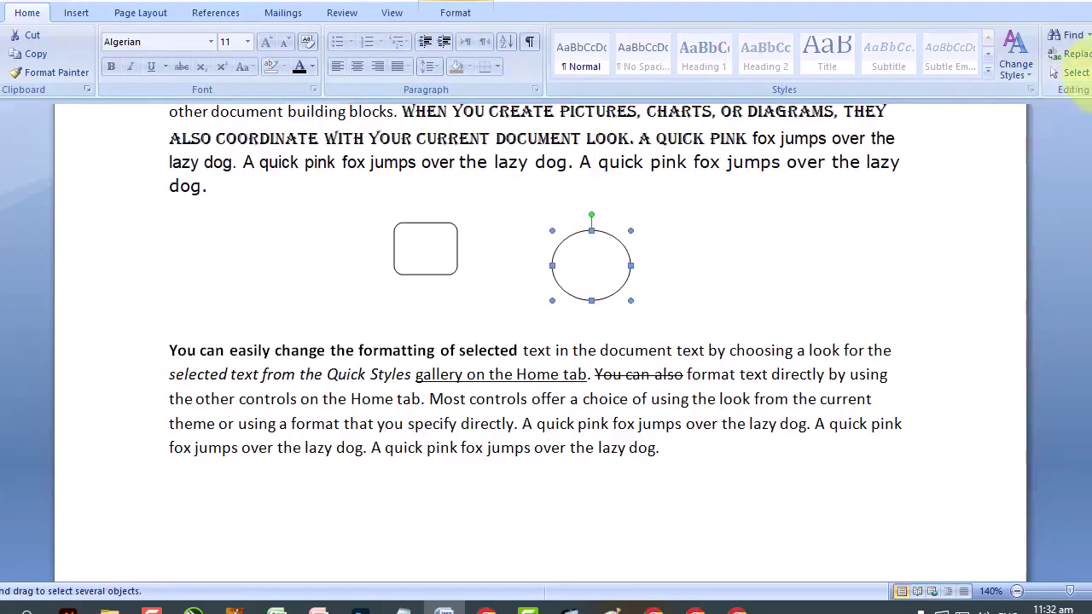
left_click(1075, 74)
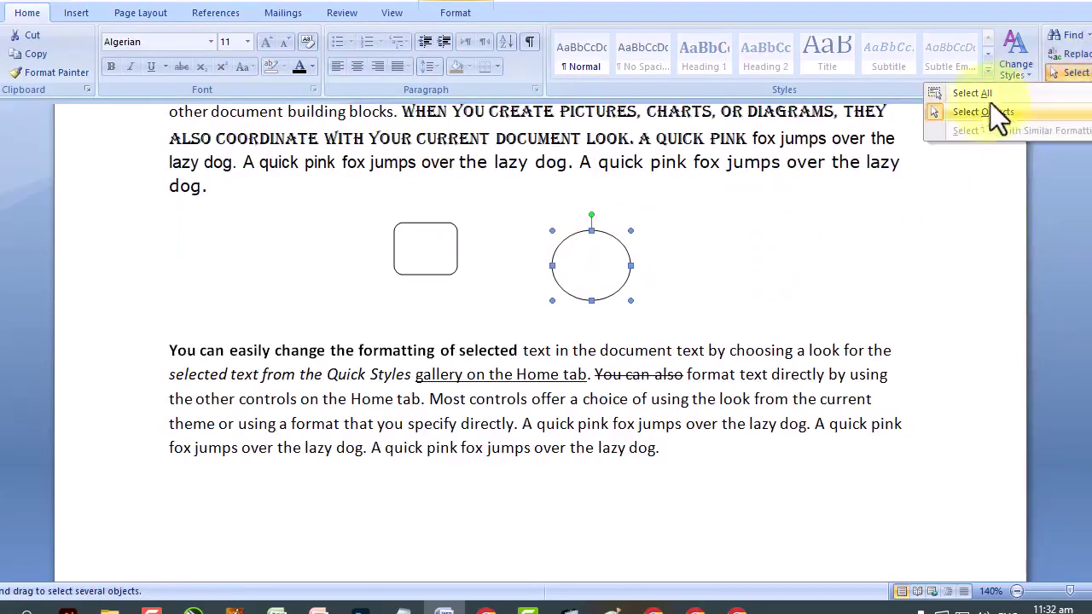
left_click(955, 113)
left_click(607, 272)
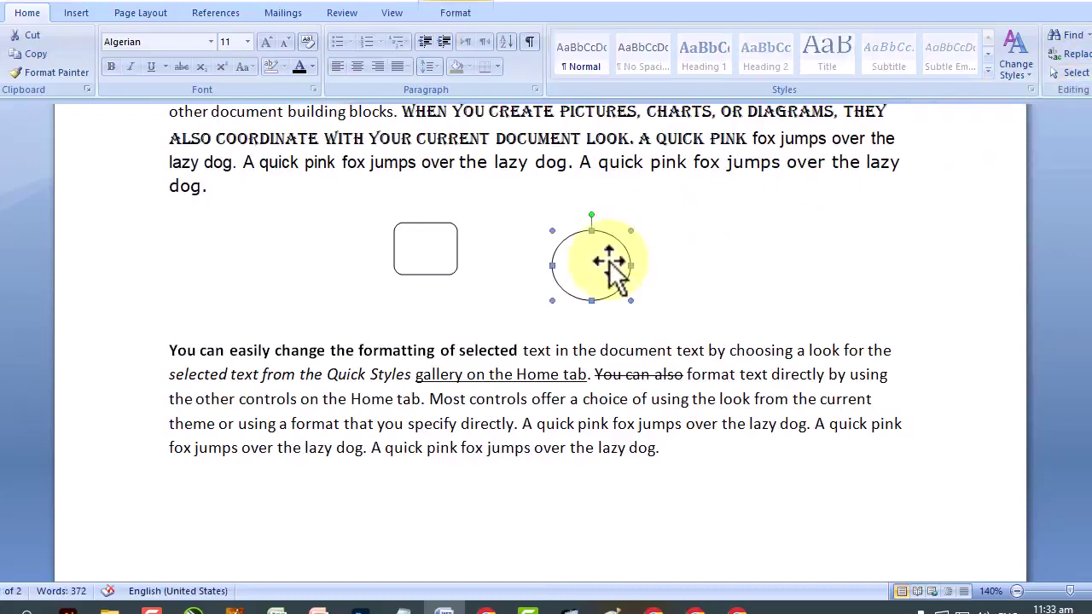
left_click(78, 16)
left_click(145, 55)
Insert the group-of-people photo, then the tall building photo, into the document.
double_click(363, 238)
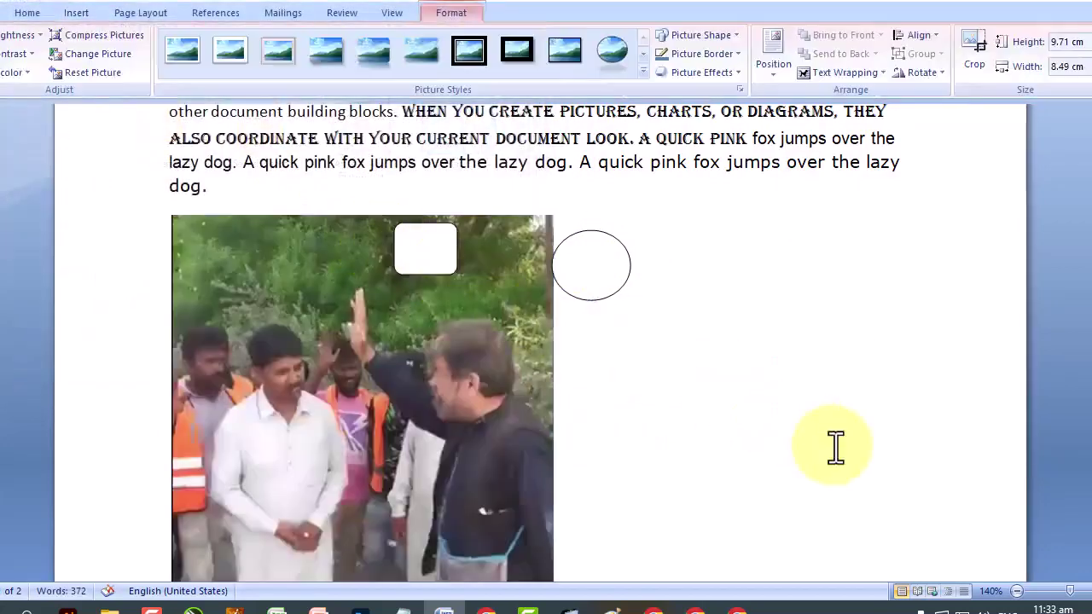
left_click(831, 448)
left_click(84, 15)
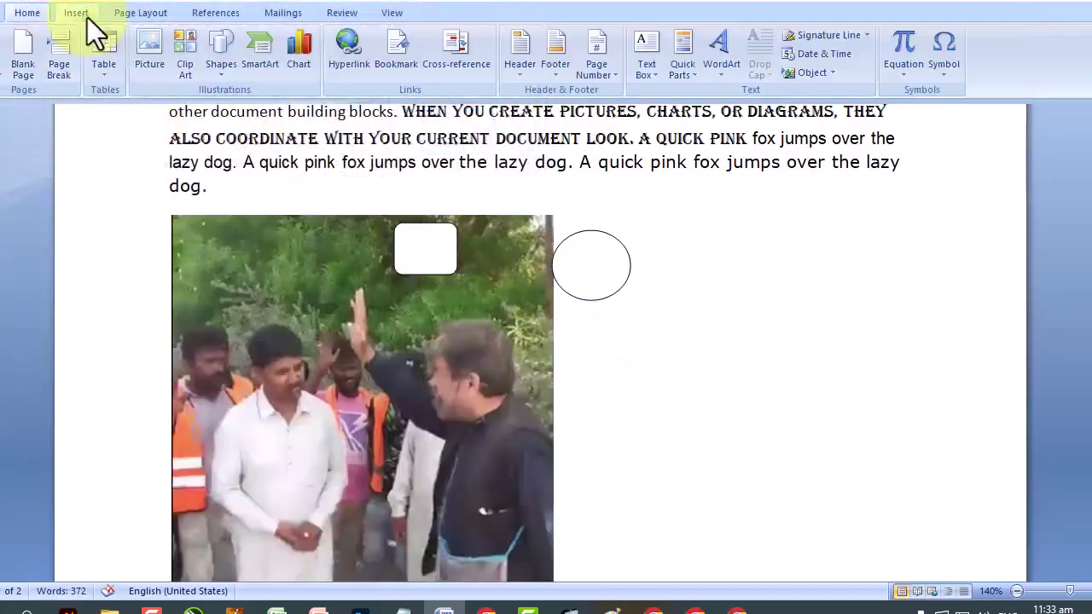
left_click(155, 62)
left_click(456, 256)
scroll(264, 264, "down", 2)
scroll(265, 264, "up", 2)
double_click(433, 140)
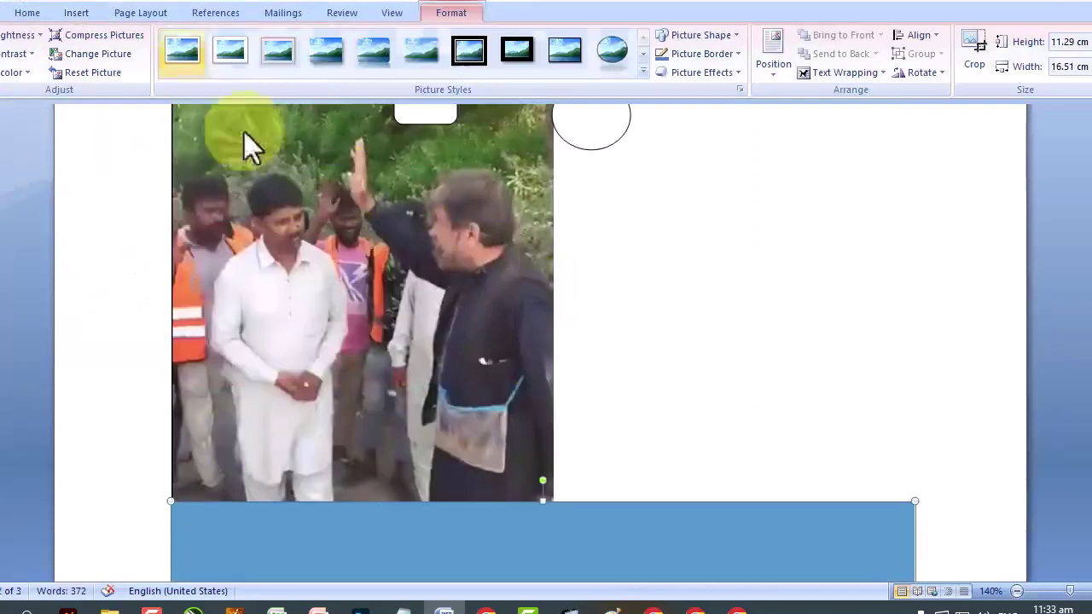
Use Select Objects mode to select the people photo.
left_click(32, 14)
left_click(1068, 73)
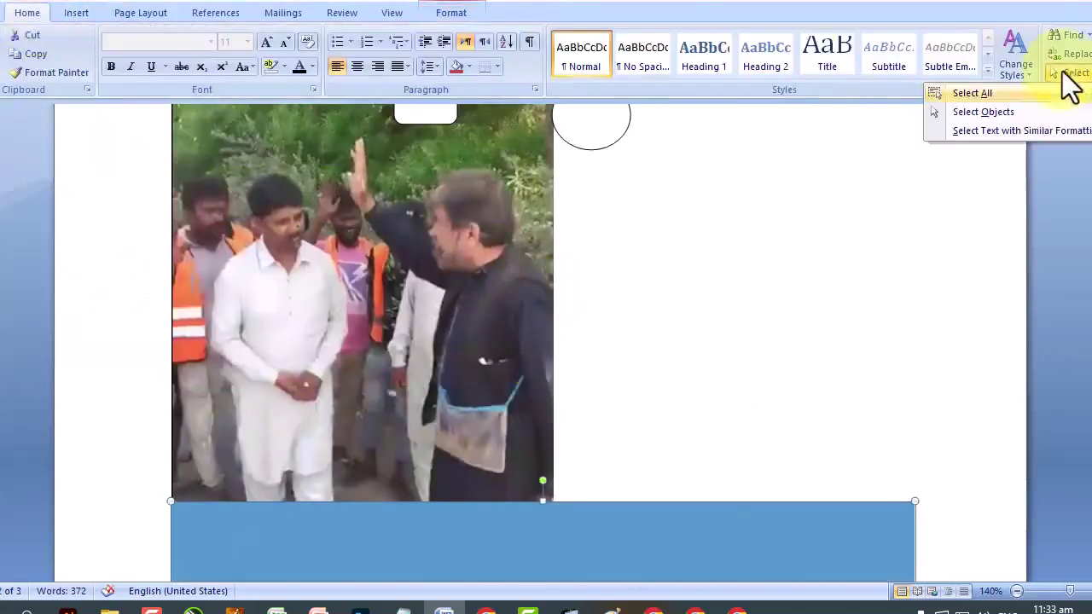
left_click(1017, 110)
left_click(510, 224)
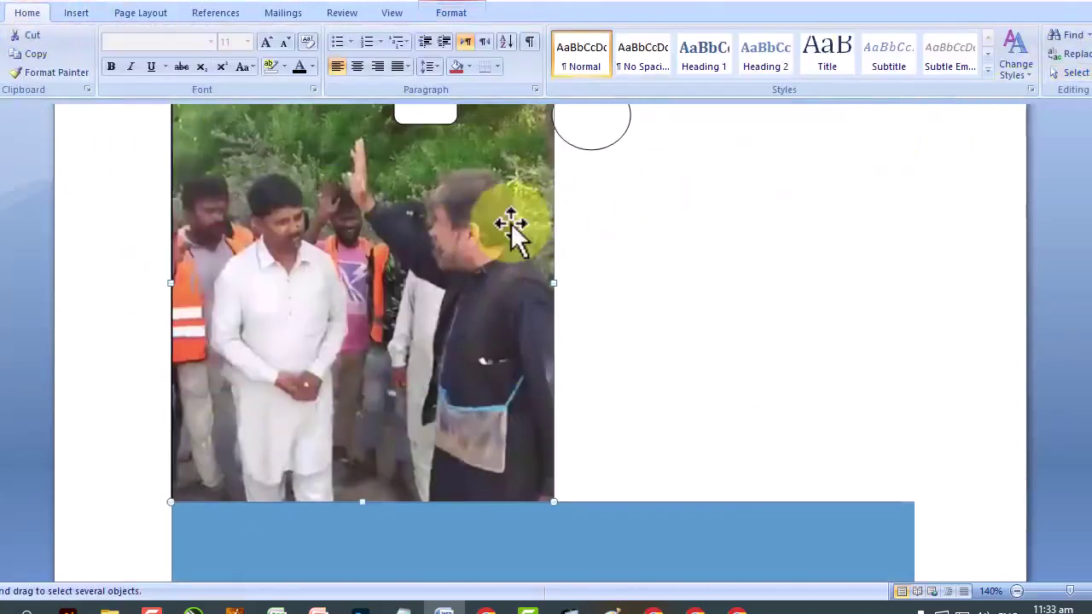
scroll(597, 214, "down", 3)
left_click(1072, 74)
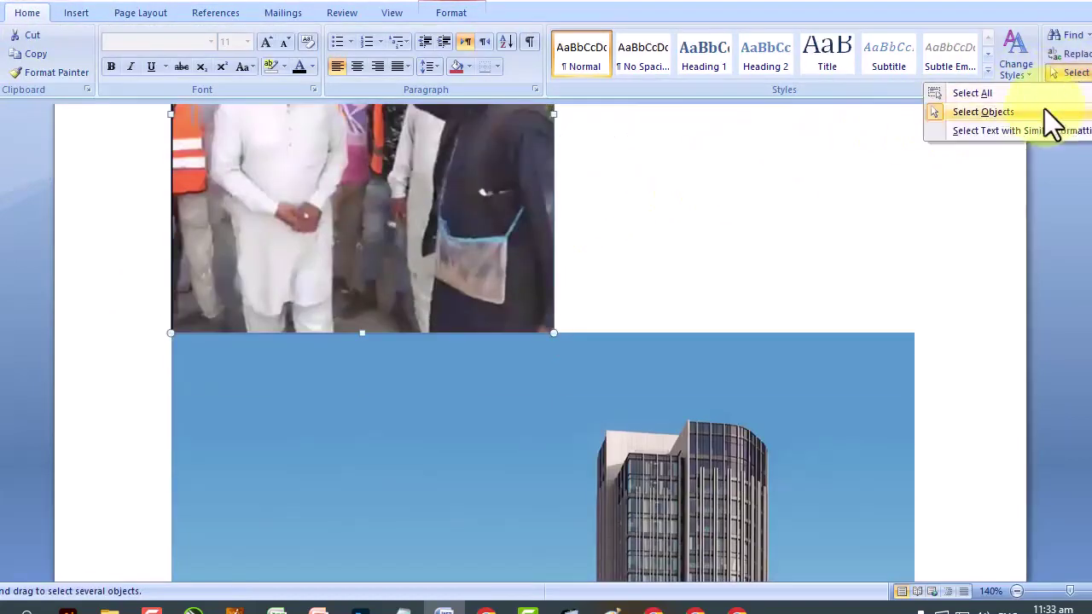
left_click(1045, 112)
left_click(651, 284)
Place the insertion point after the word 'look' in the opening paragraph.
scroll(650, 284, "down", 5)
scroll(652, 285, "up", 10)
scroll(653, 286, "up", 3)
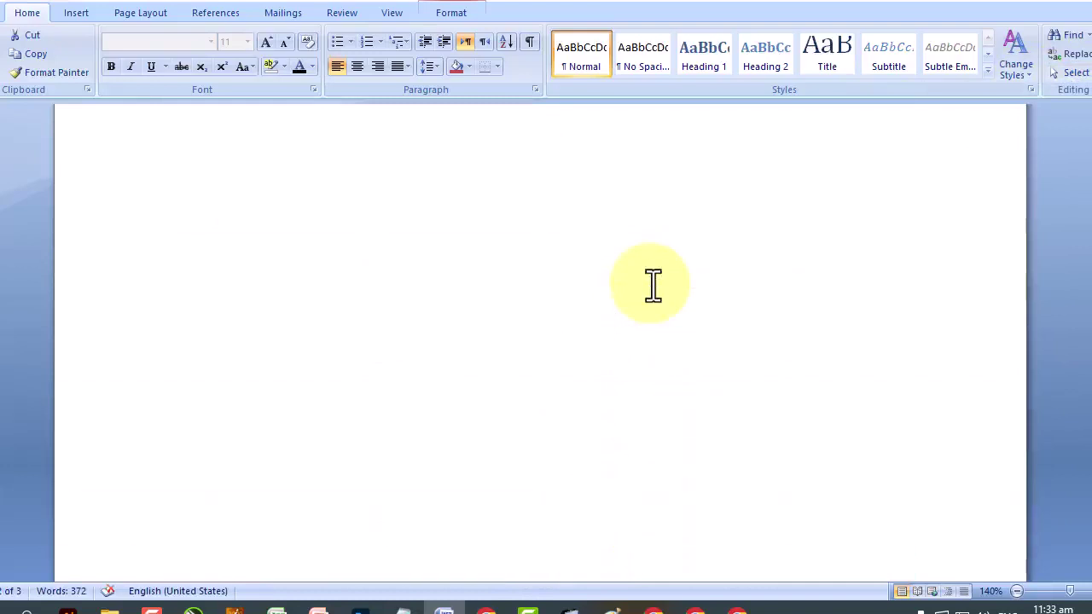
scroll(653, 286, "up", 3)
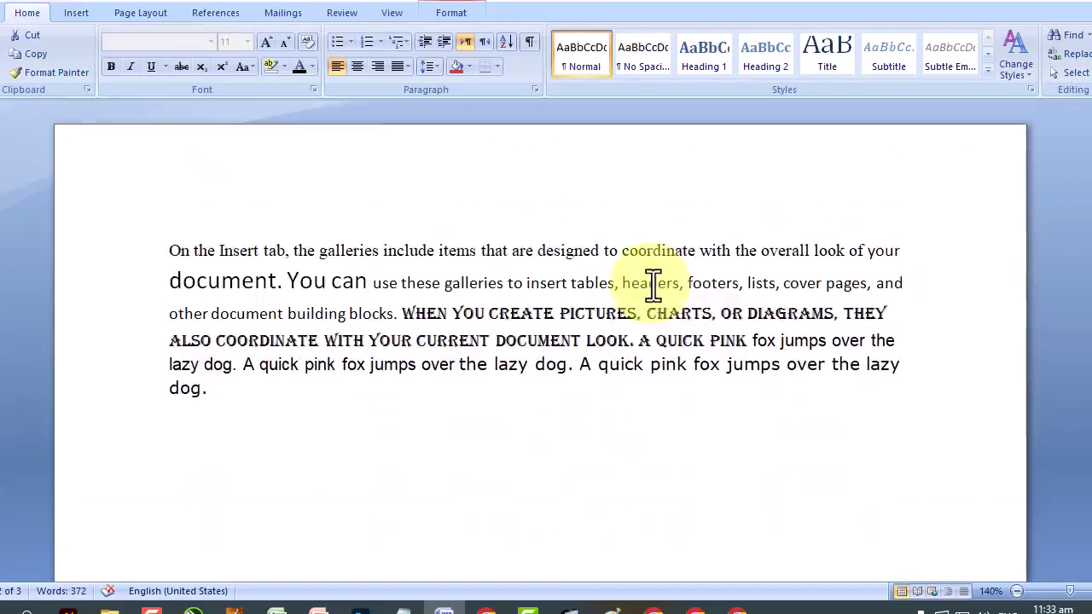
left_click(843, 248)
left_click(75, 14)
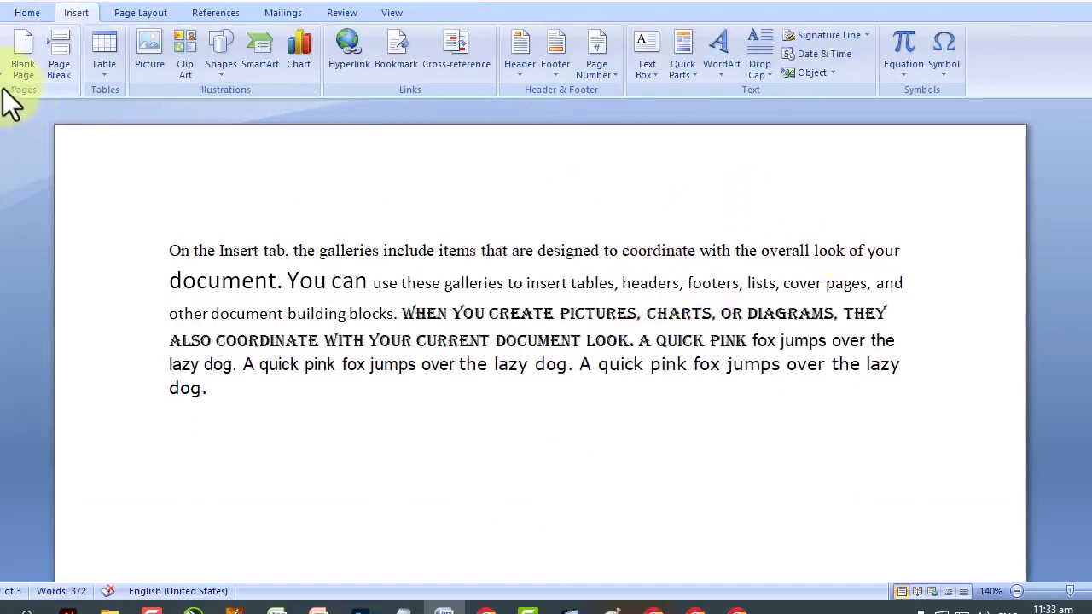
Insert the Austere cover page and set its Year field to 2023.
left_click(9, 68)
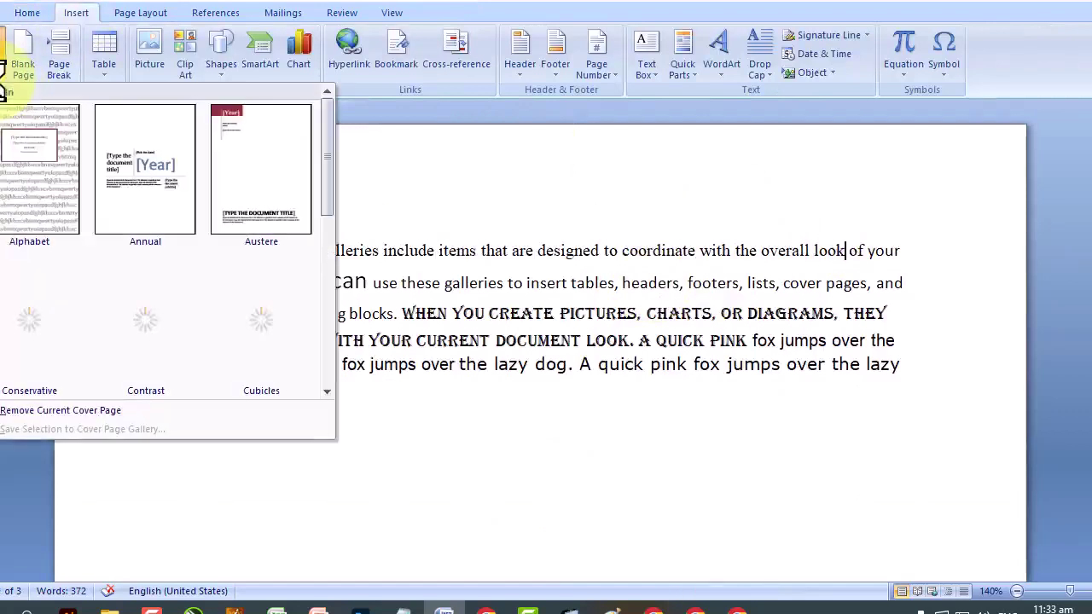
left_click(263, 160)
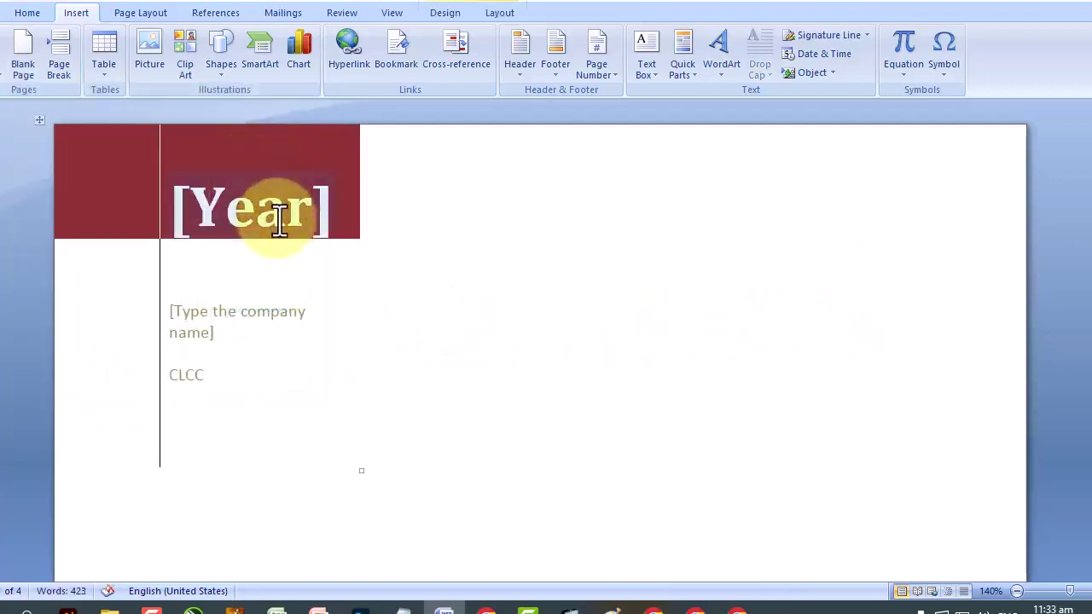
left_click(277, 214)
left_click(347, 208)
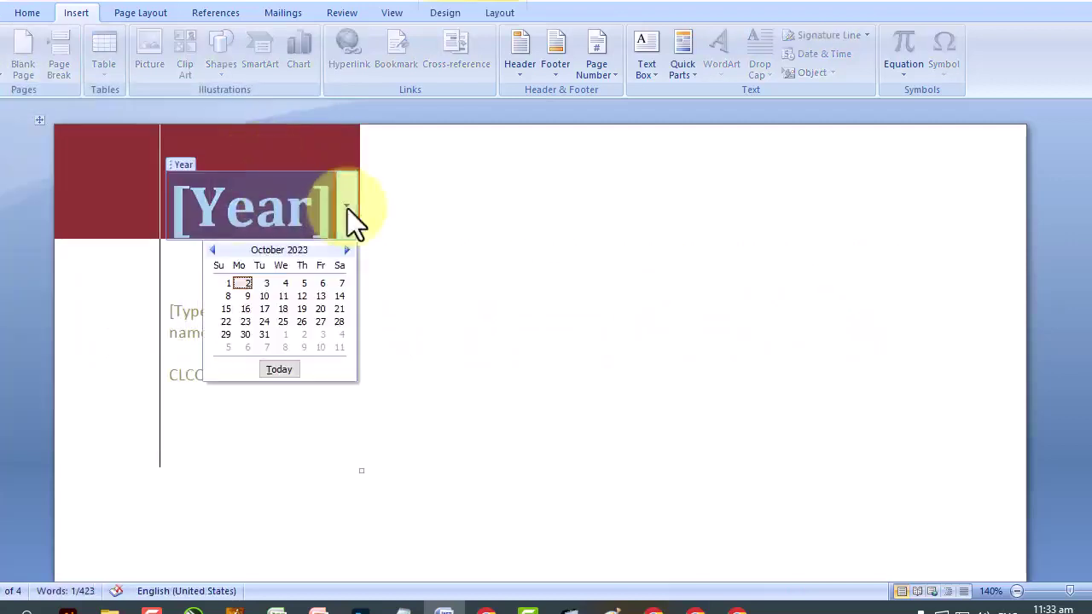
left_click(247, 281)
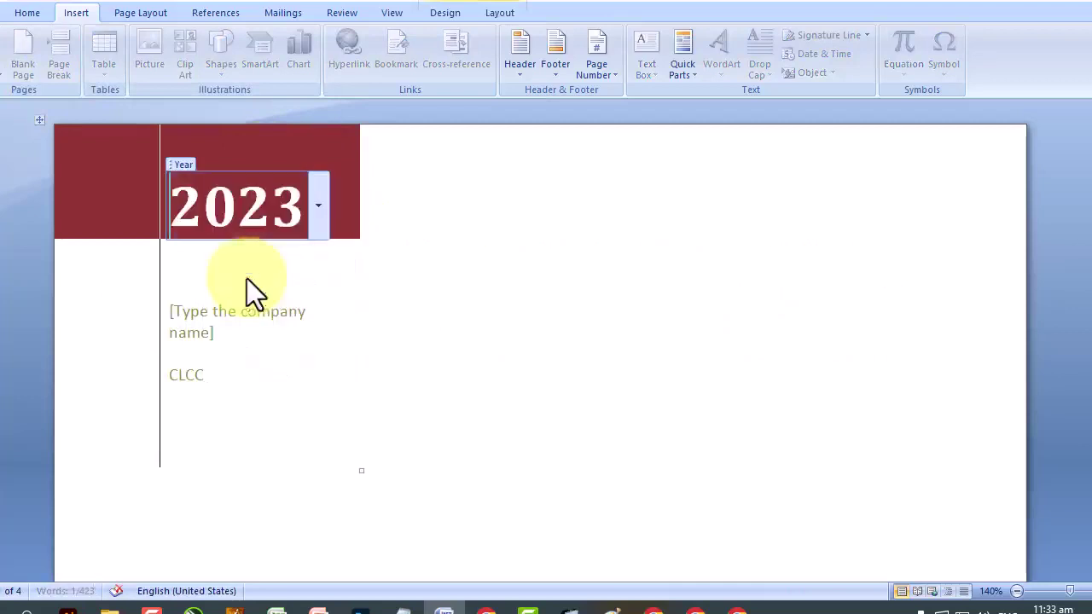
scroll(289, 299, "down", 4)
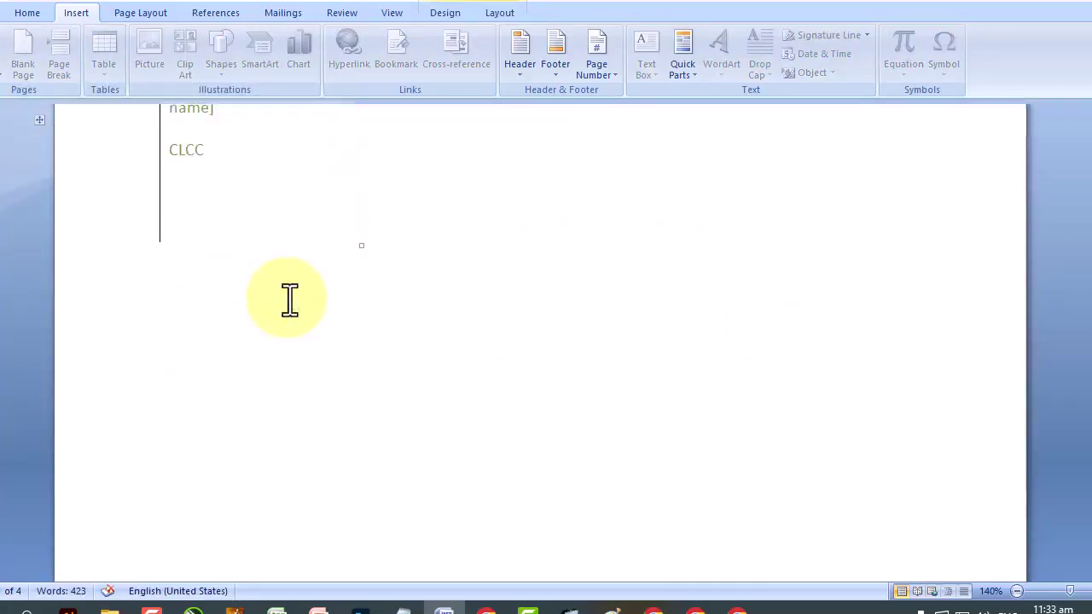
scroll(288, 299, "up", 3)
Fill in the cover's company name and enter the title NOTES.
left_click(248, 271)
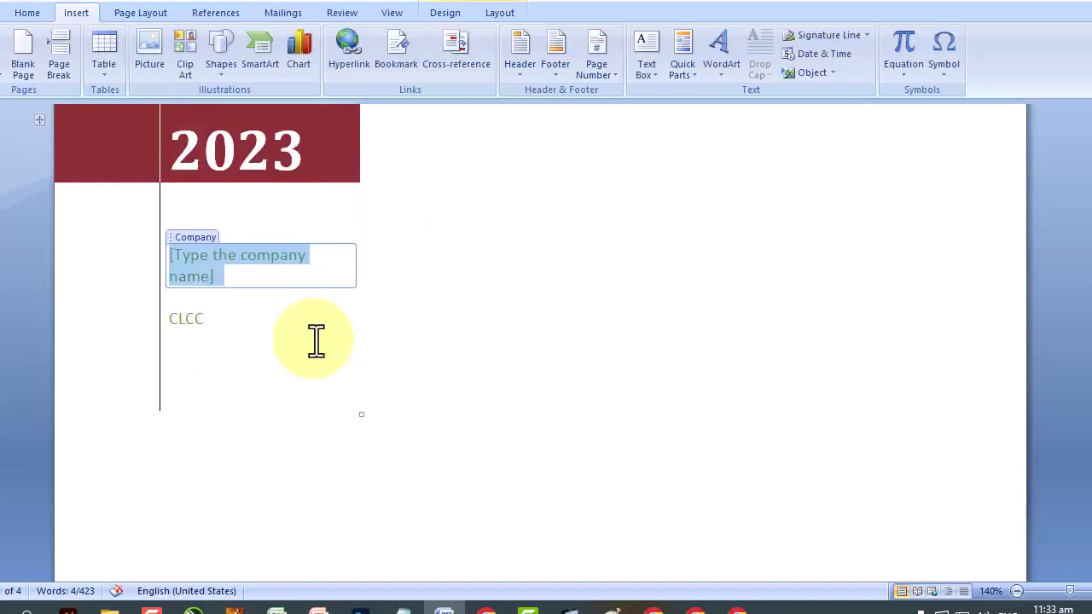
type("Learn with")
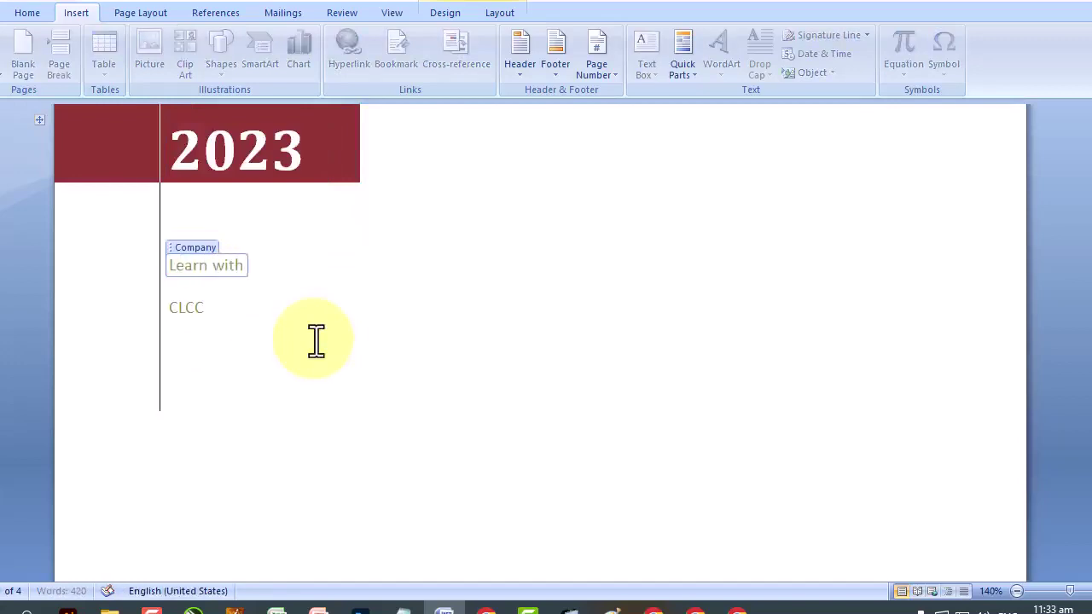
type(" shakeel anjum")
left_click(217, 312)
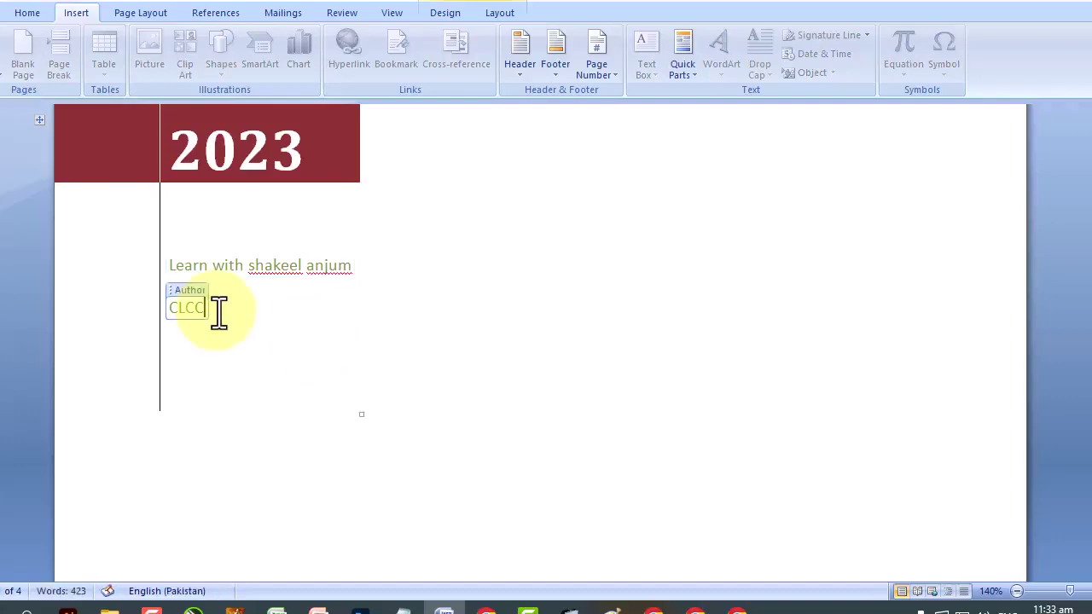
scroll(202, 310, "down", 5)
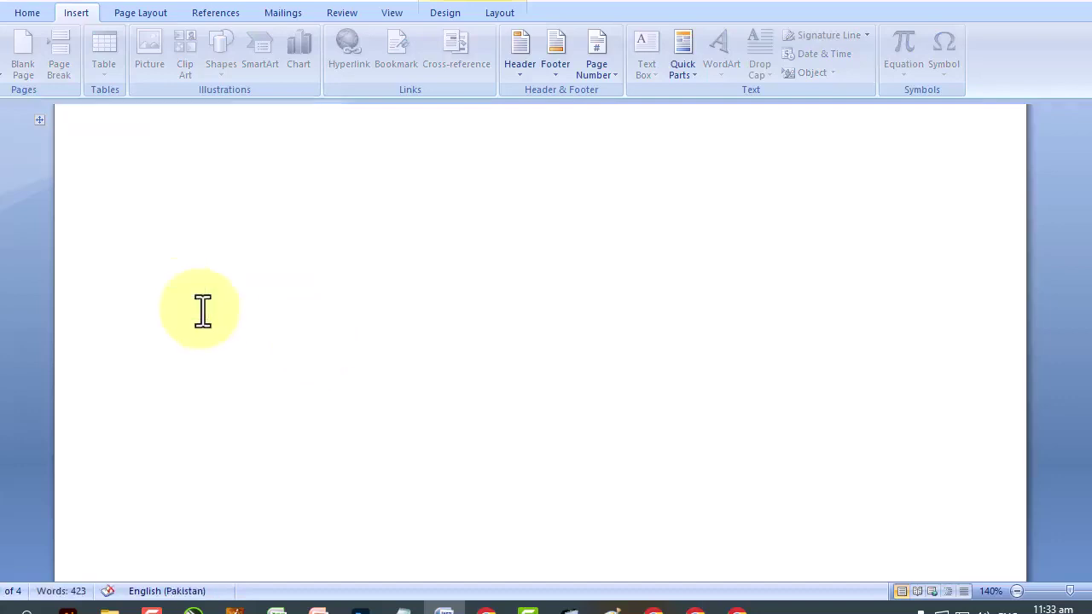
left_click(419, 341)
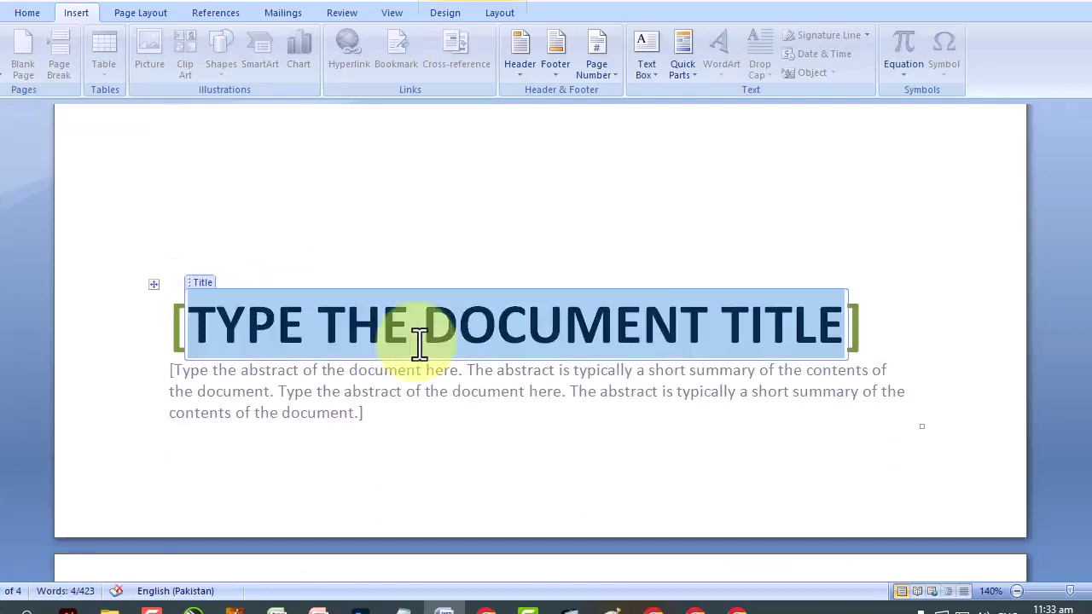
type("NOTES")
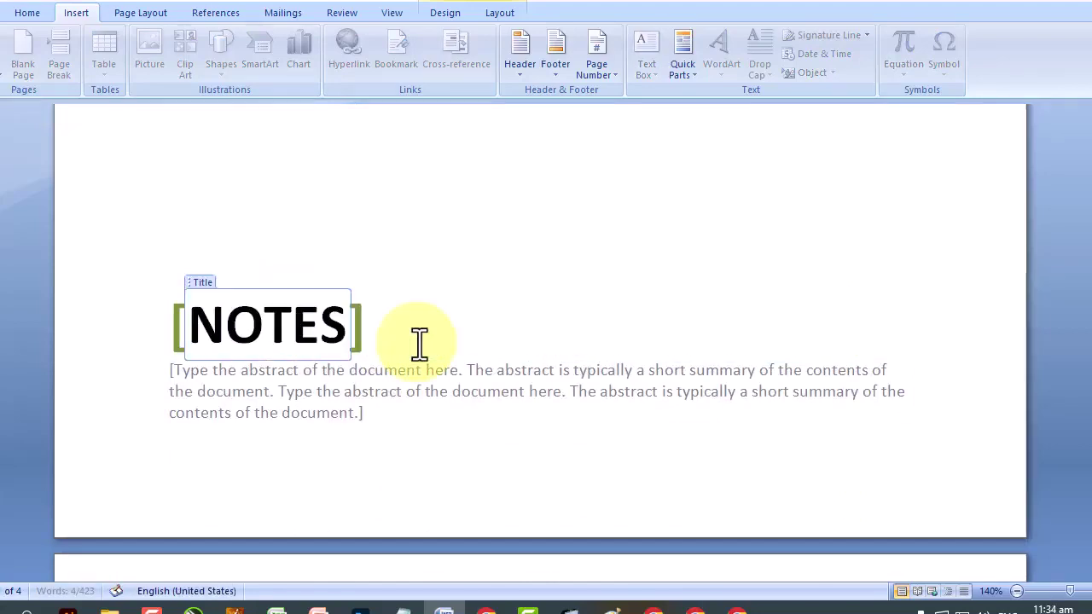
Zoom out to 80% to view whole pages, dismiss the cover page gallery and undo one action.
scroll(464, 430, "down", 5)
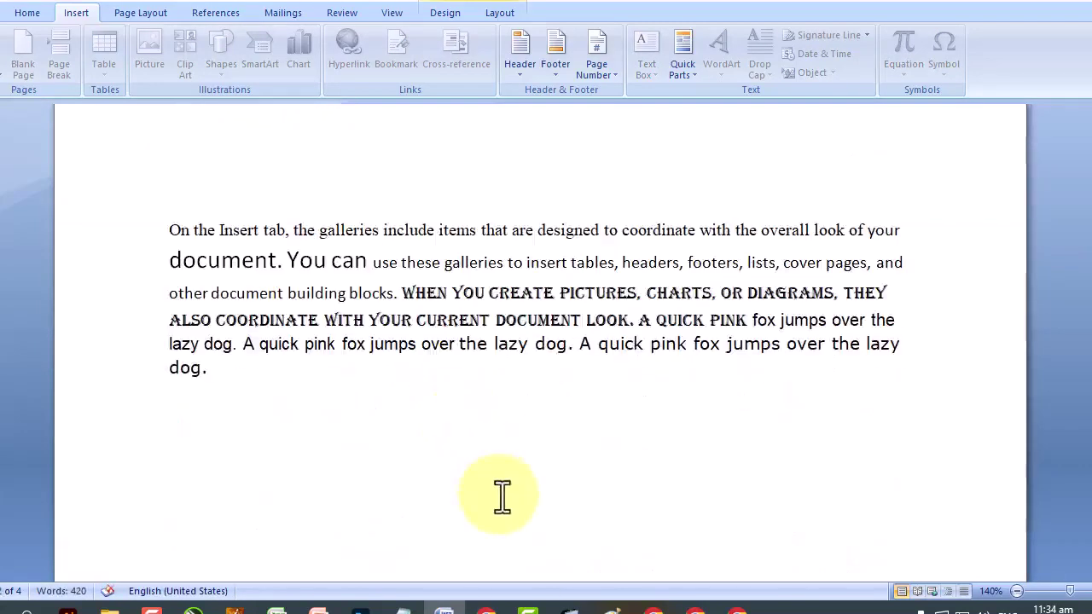
scroll(500, 498, "up", 7)
scroll(501, 498, "up", 5)
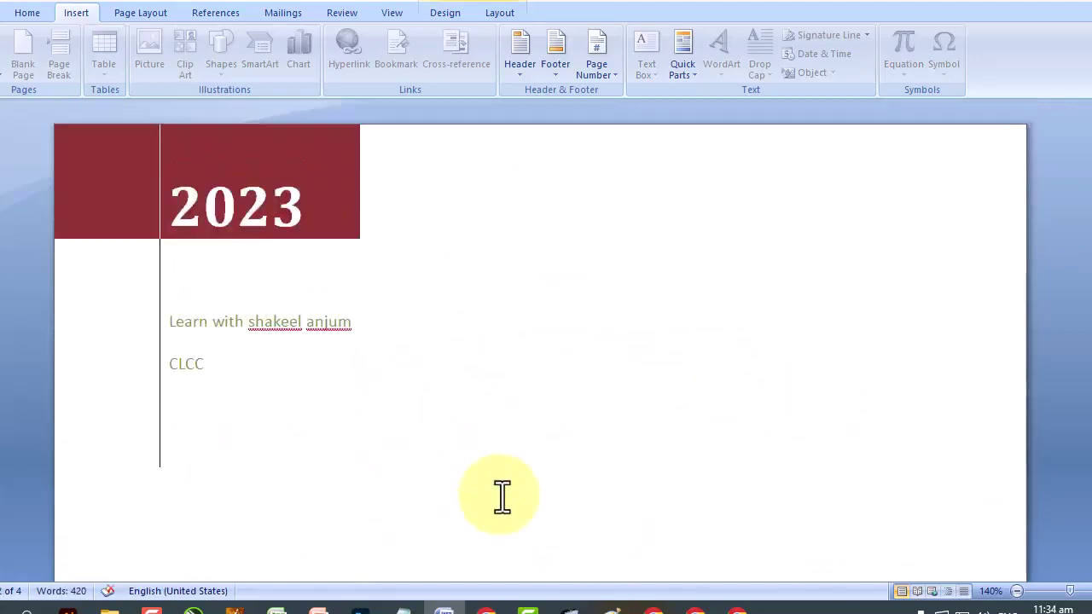
left_click(1016, 592)
left_click(1016, 592)
left_click(1016, 591)
left_click(1016, 591)
left_click(1017, 592)
left_click(1017, 591)
scroll(652, 307, "down", 5)
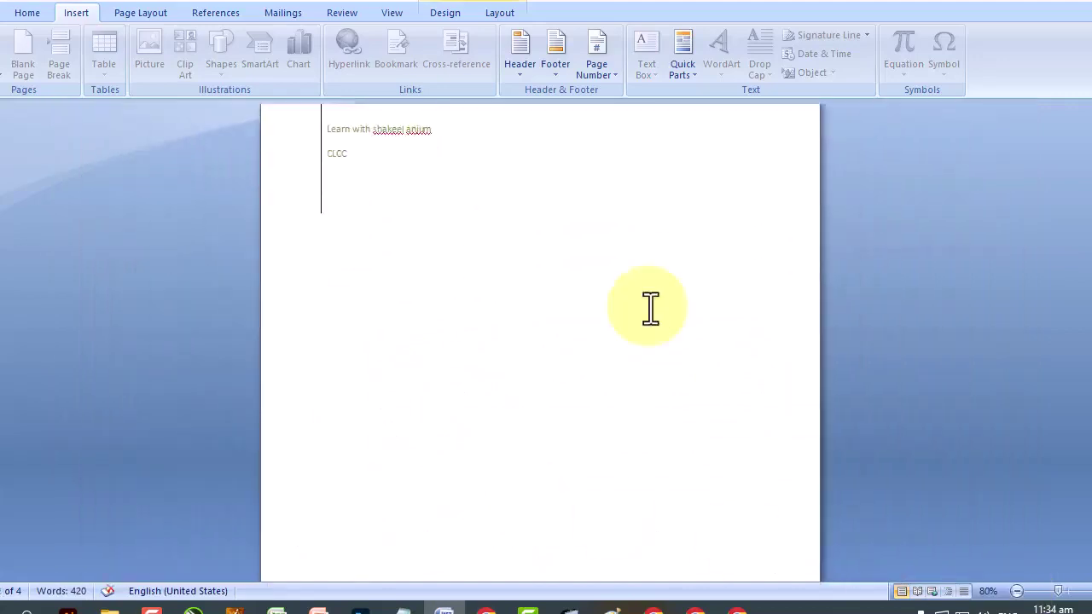
left_click(7, 29)
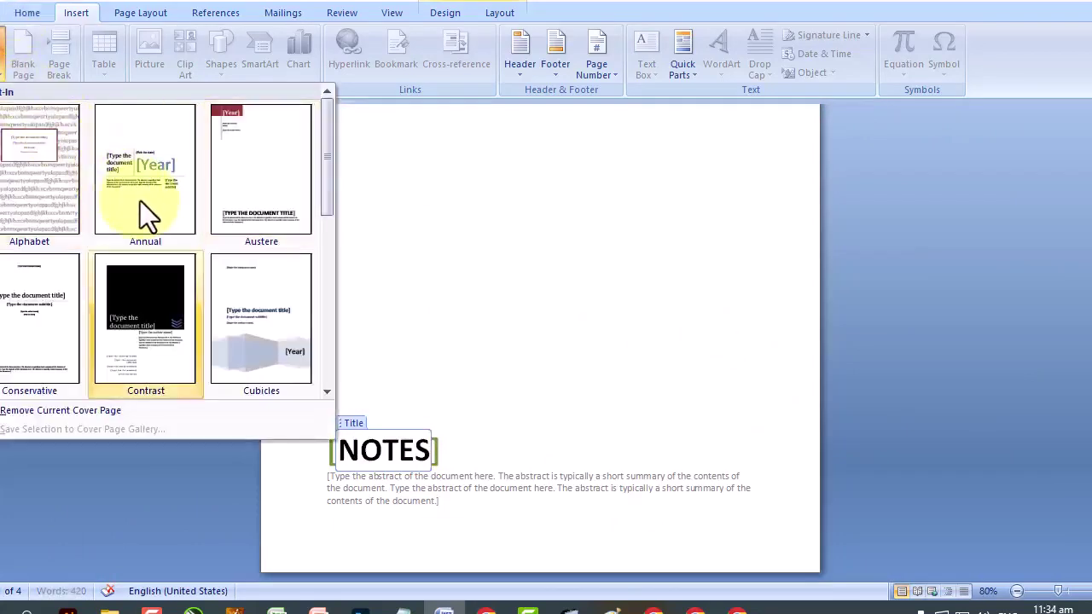
left_click(491, 254)
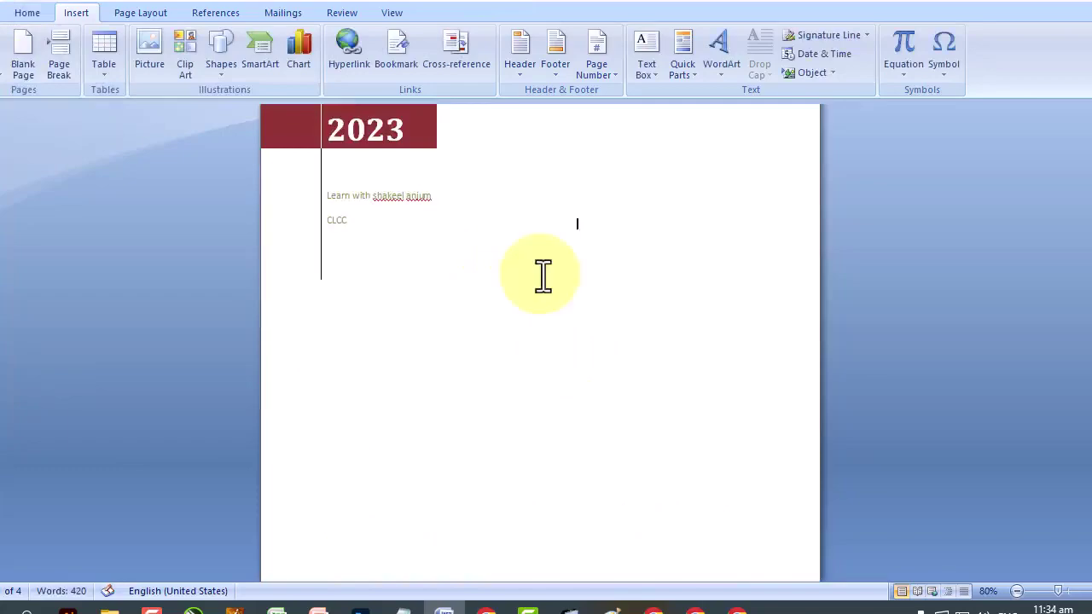
key("ctrl+z")
scroll(543, 275, "down", 8)
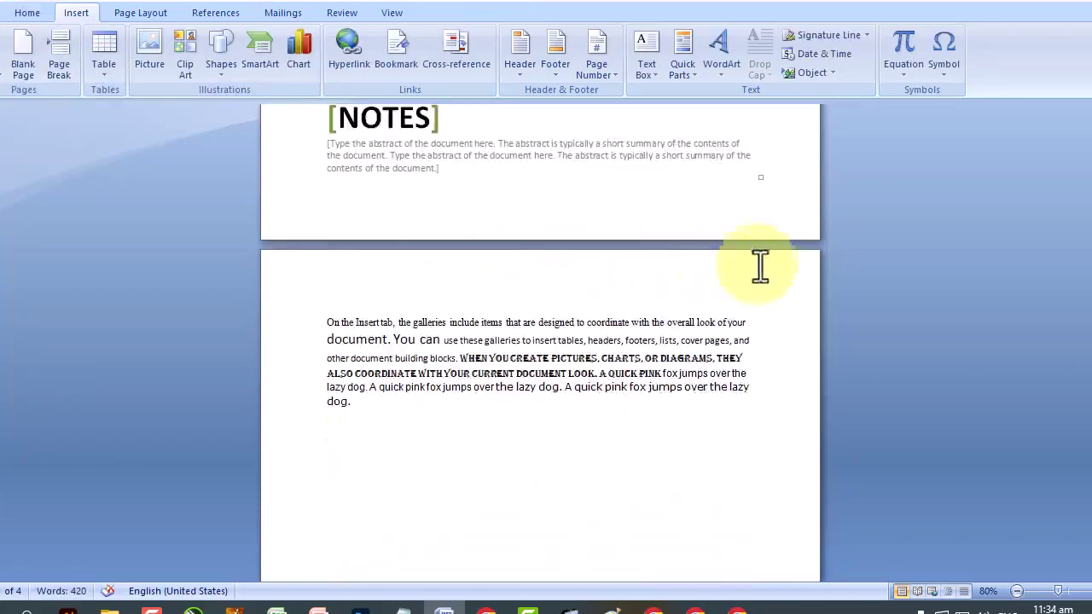
scroll(540, 342, "down", 10)
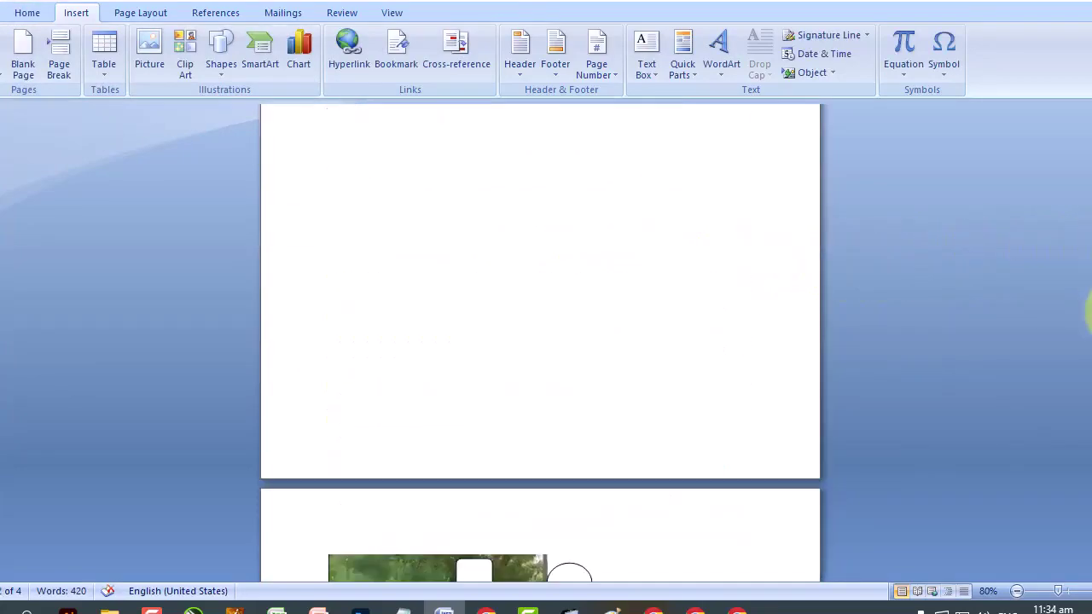
left_click(150, 607)
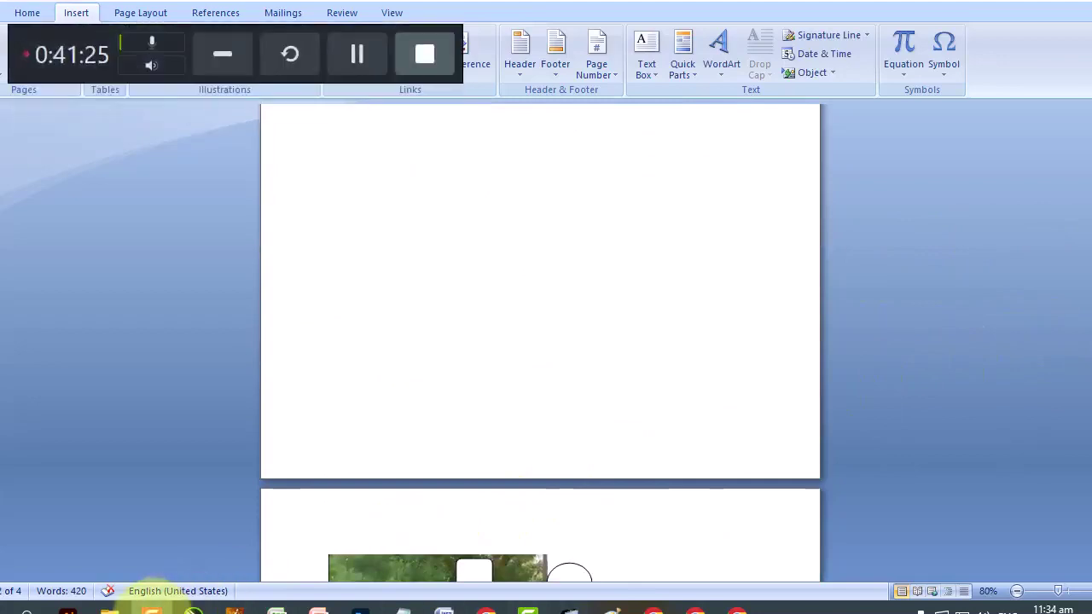
left_click(213, 52)
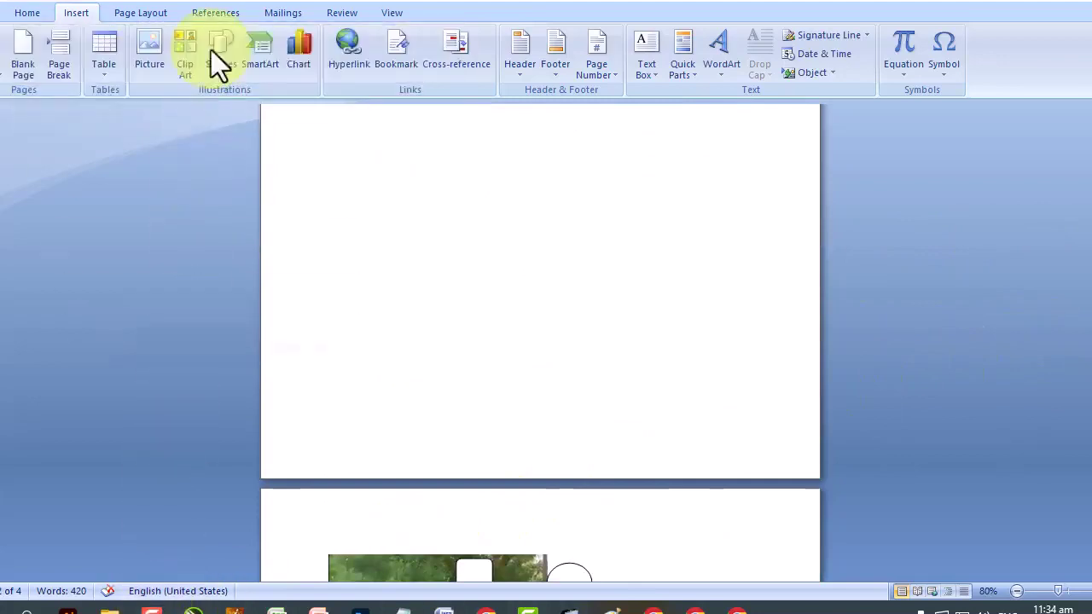
left_click(1022, 4)
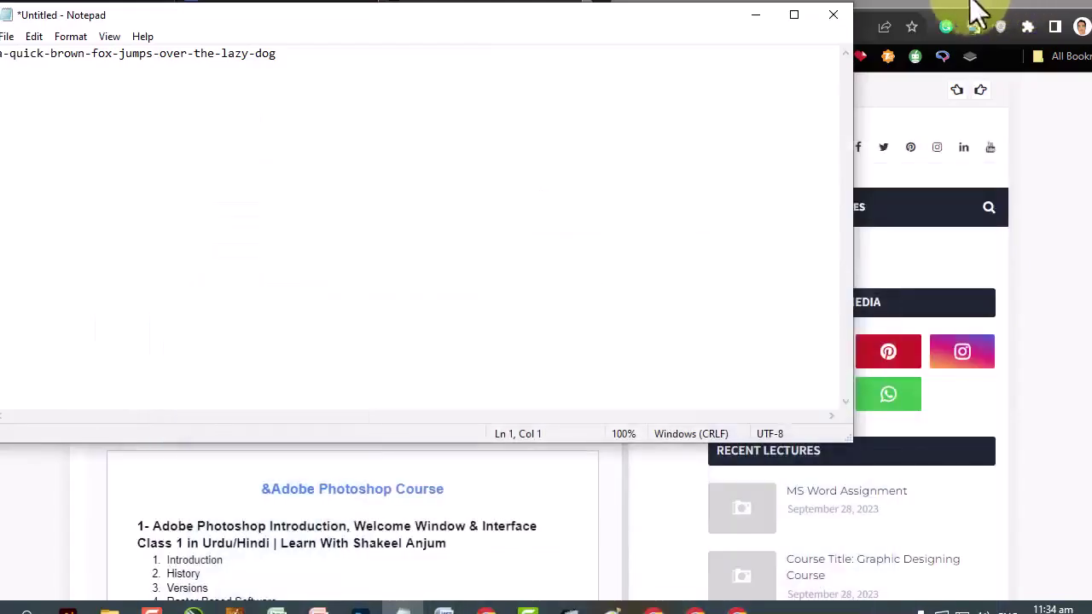
left_click(753, 17)
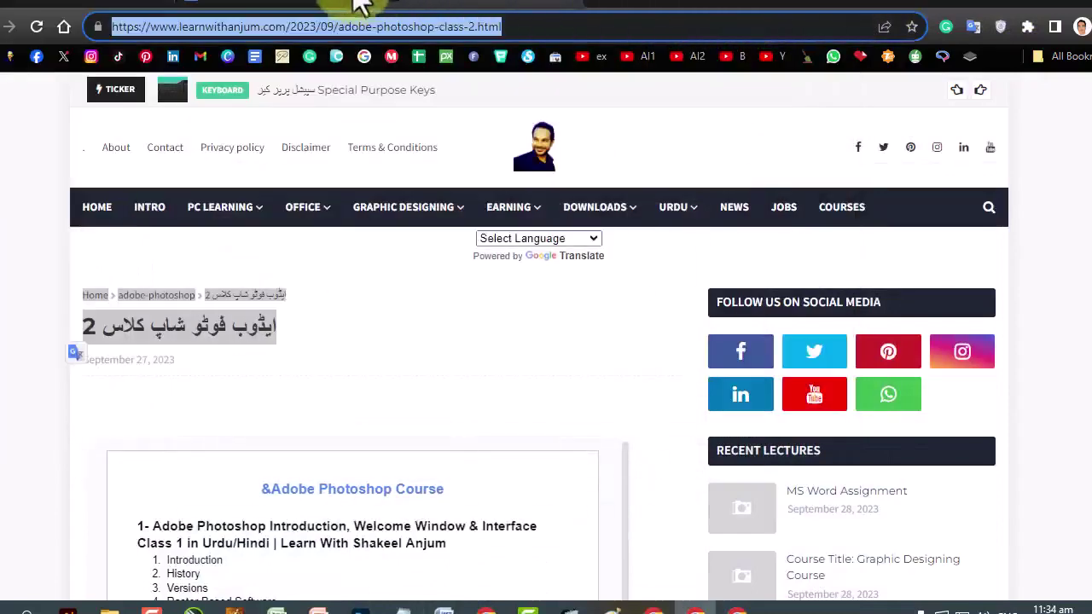
left_click(299, 4)
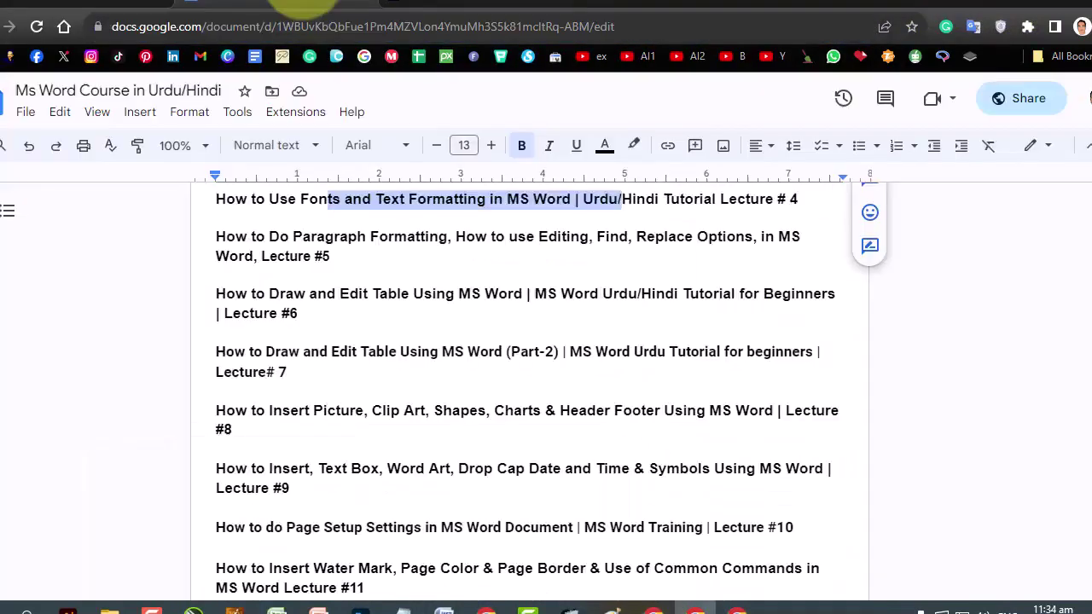
mouse_move(308, 295)
left_mouse_down()
mouse_move(580, 305)
mouse_move(424, 373)
mouse_move(285, 312)
mouse_move(291, 303)
left_mouse_up()
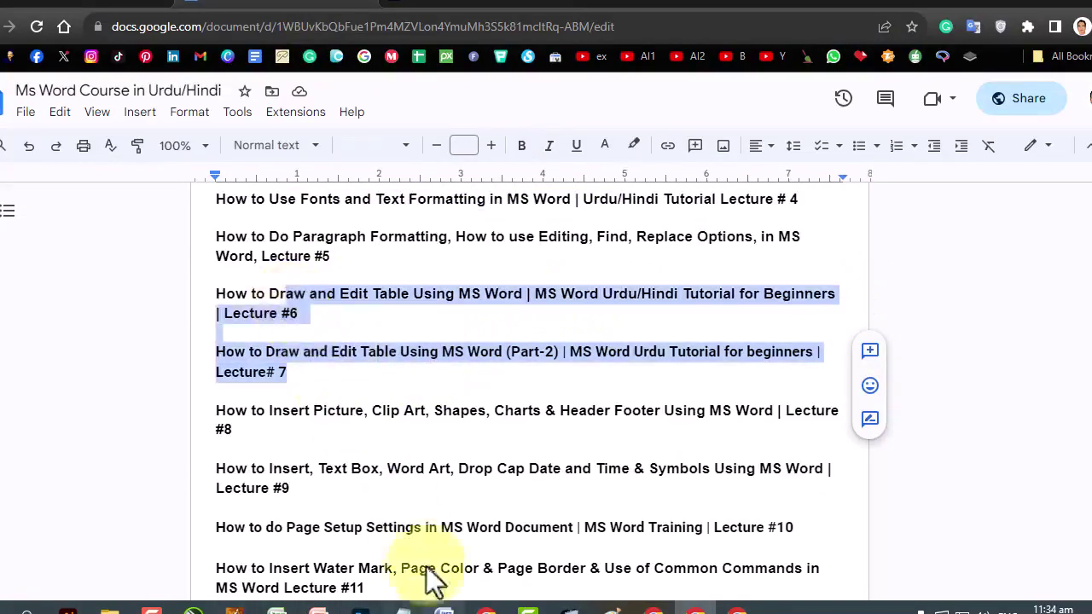
left_click(444, 609)
scroll(465, 324, "down", 3)
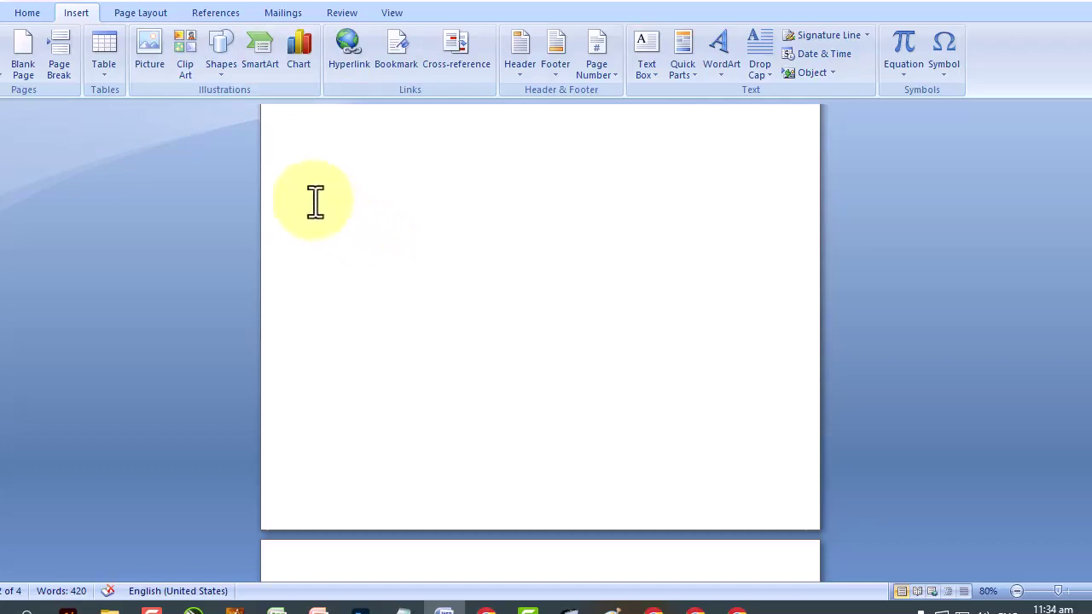
Place the insertion point after 'dog.' on page 2 and open the Insert Table grid.
double_click(316, 253)
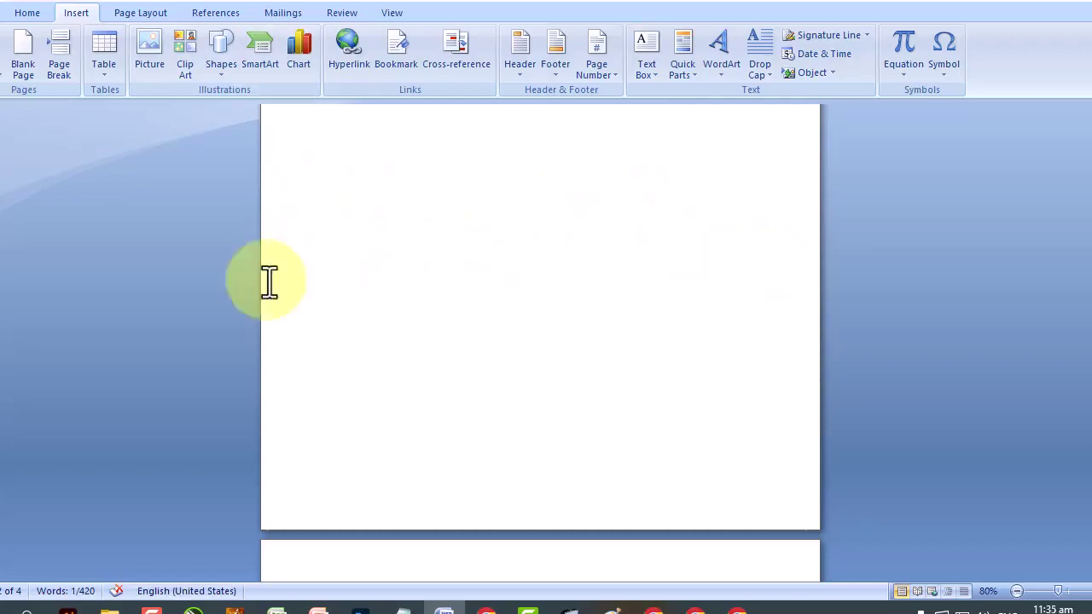
left_click(687, 427)
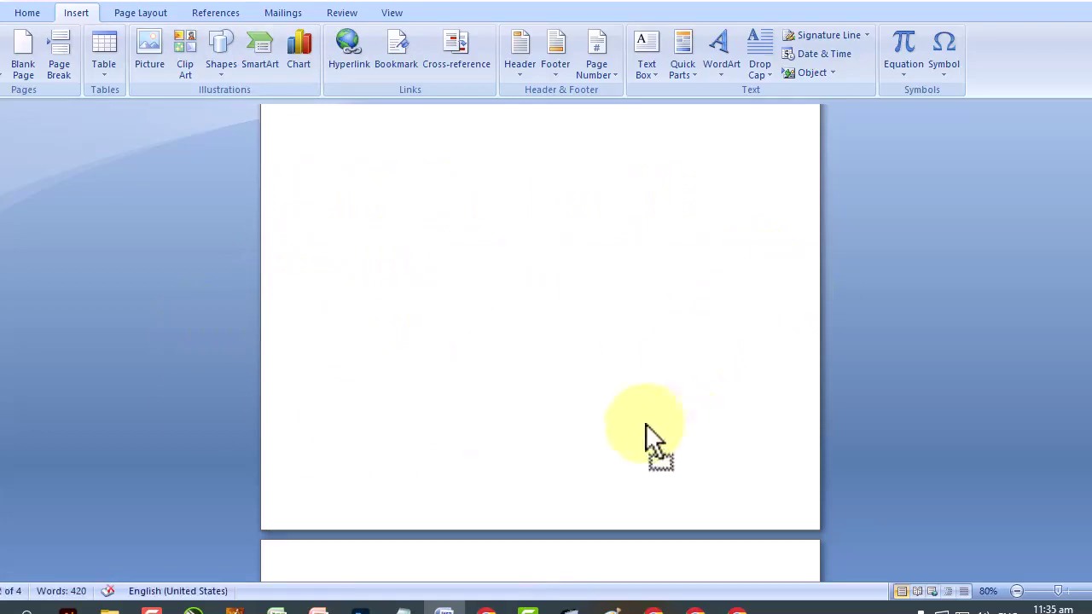
double_click(274, 402)
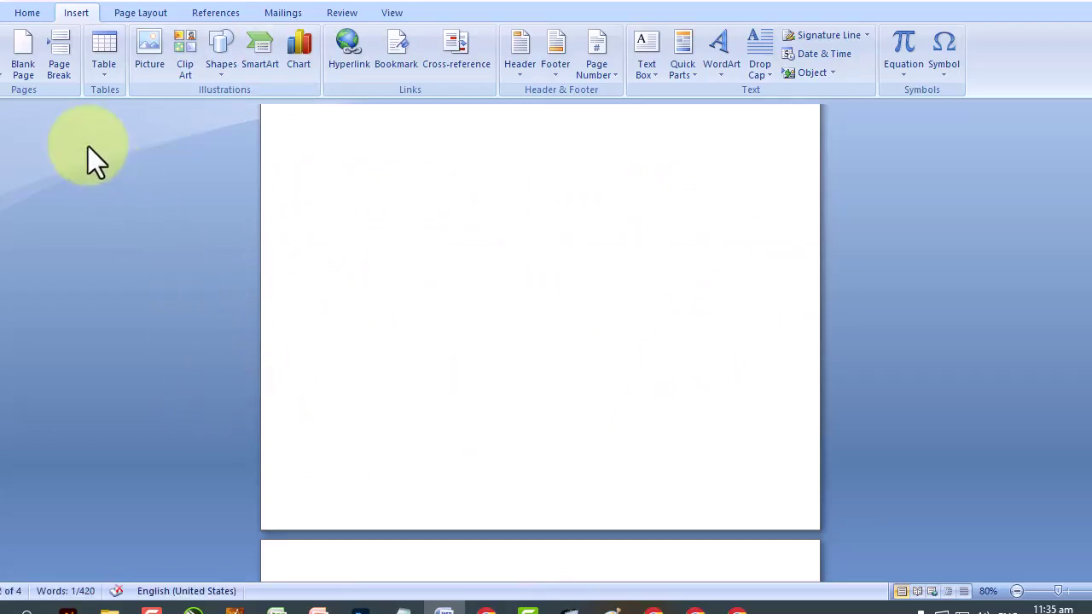
scroll(88, 146, "down", 9)
left_click(413, 368)
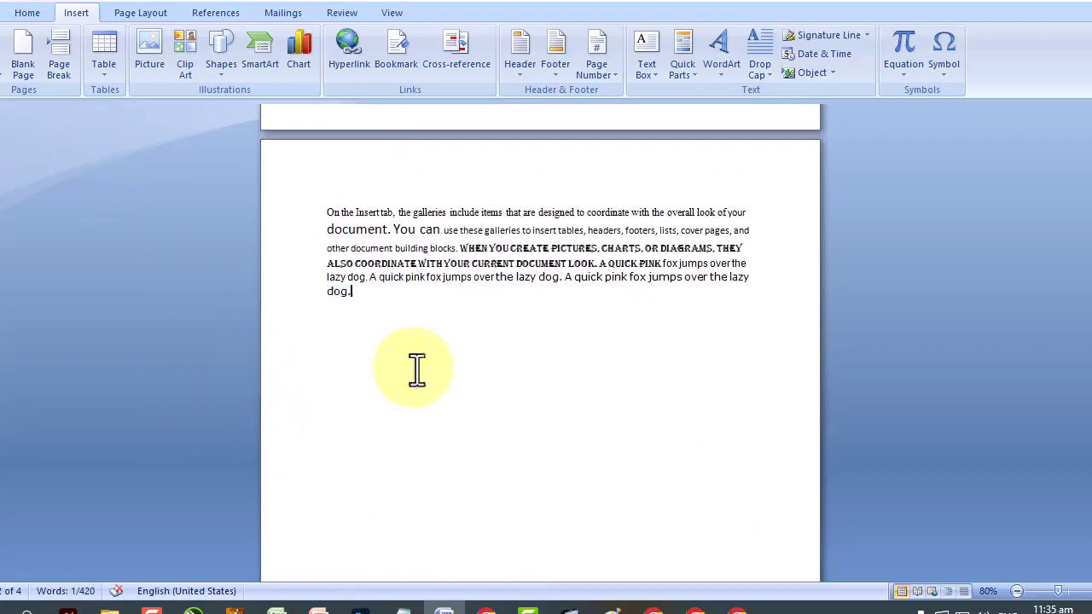
left_click(110, 76)
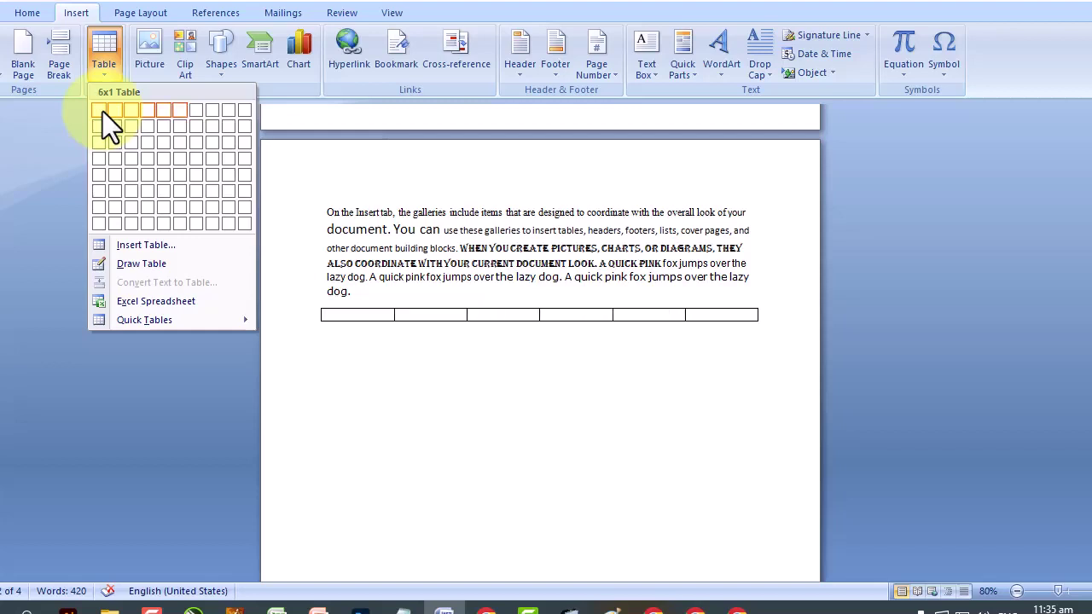
Insert a 6x6 table and zoom the page to 110%.
left_click(175, 192)
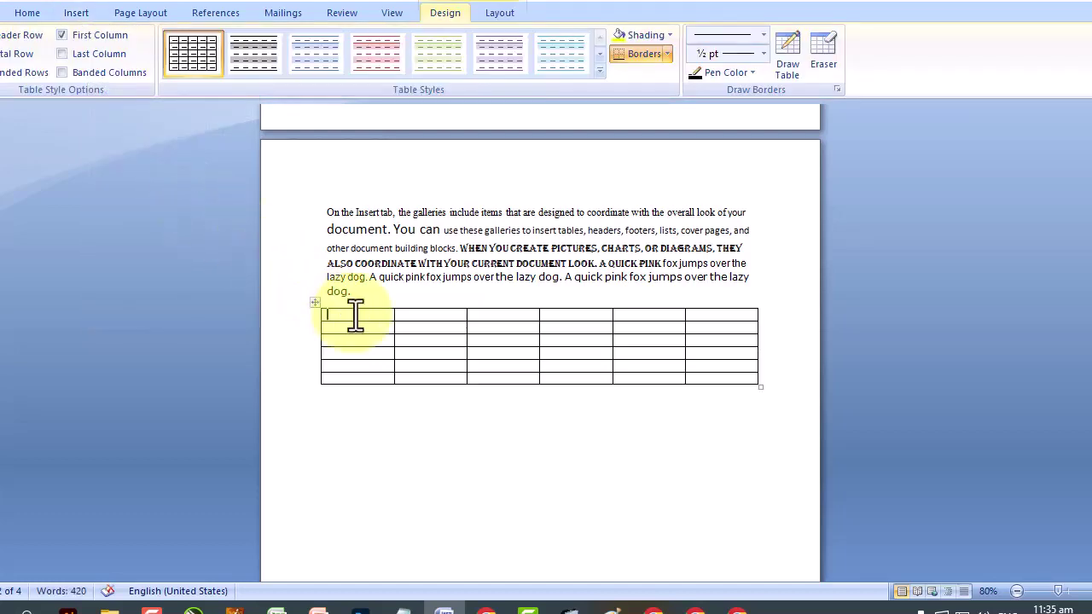
left_click(1086, 592)
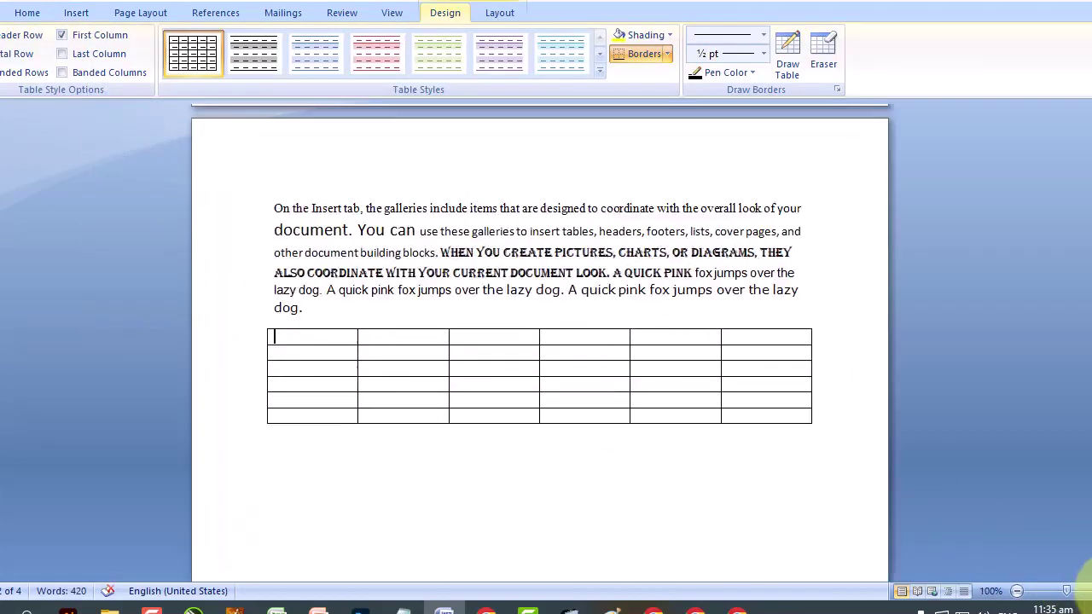
left_click(1085, 591)
Type the header row: s.no, Name, father name, age, address, contact #.
type("s.no")
key("Tab")
type("Name")
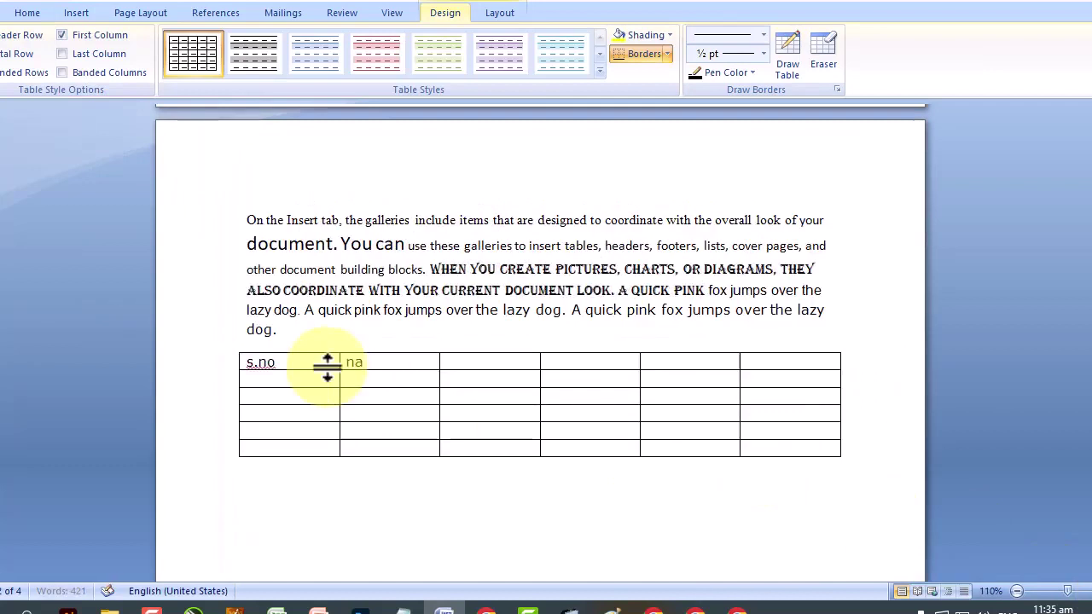
key("Tab")
type("father name")
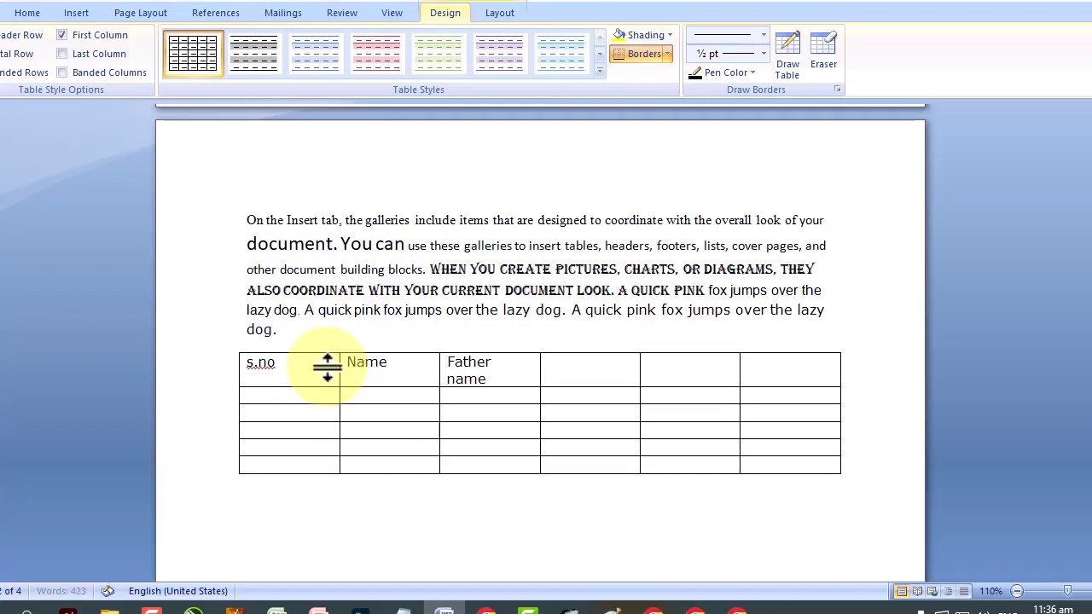
key("Tab")
type("age")
key("Tab")
type("address")
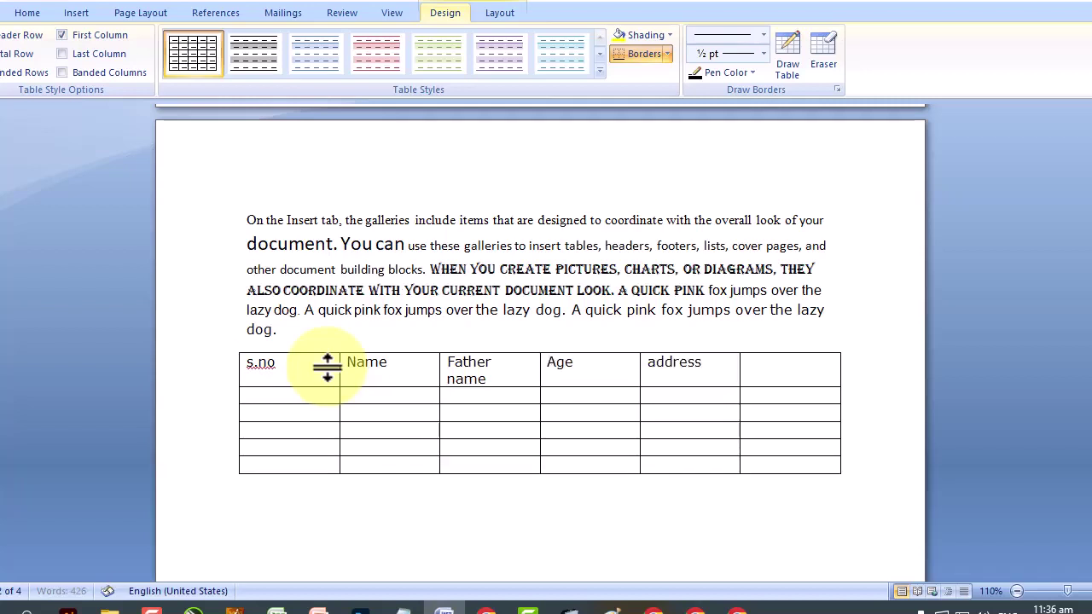
key("Tab")
type("contact #")
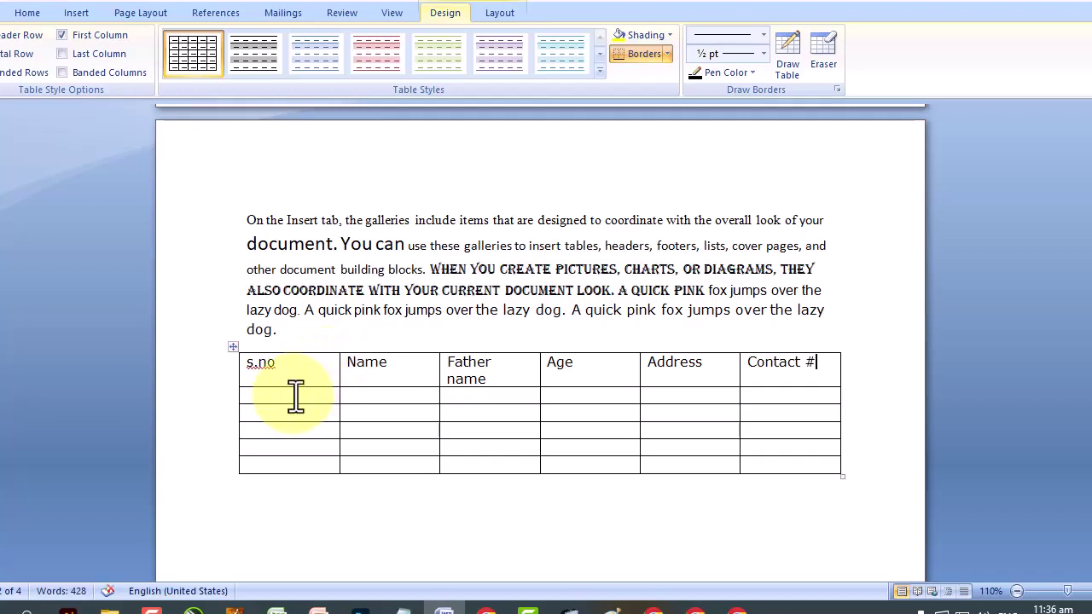
left_click_drag(295, 395, 817, 396)
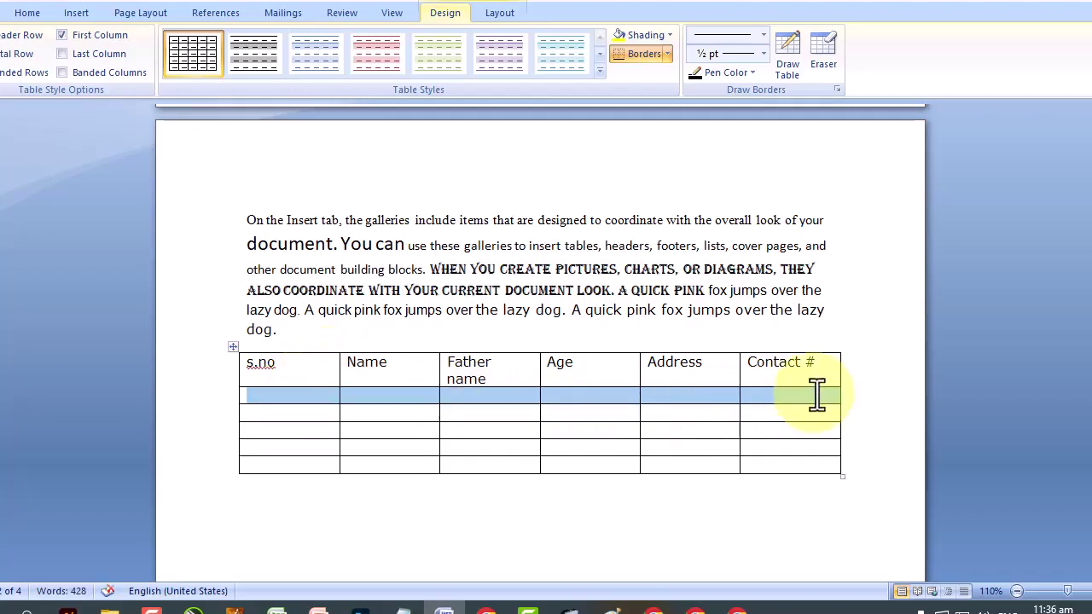
left_click_drag(276, 412, 758, 411)
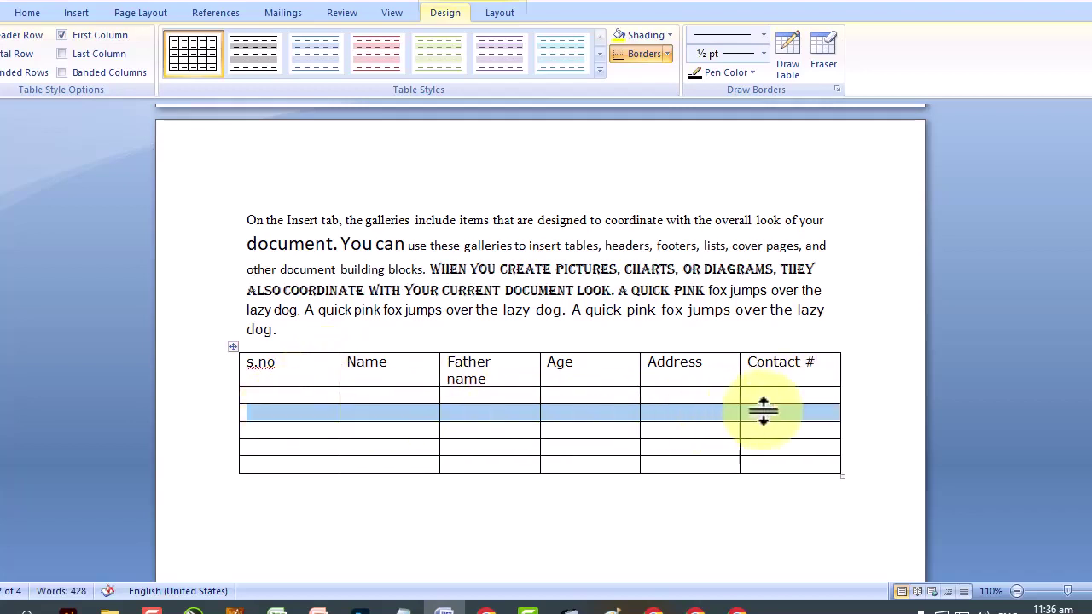
left_click_drag(287, 429, 775, 431)
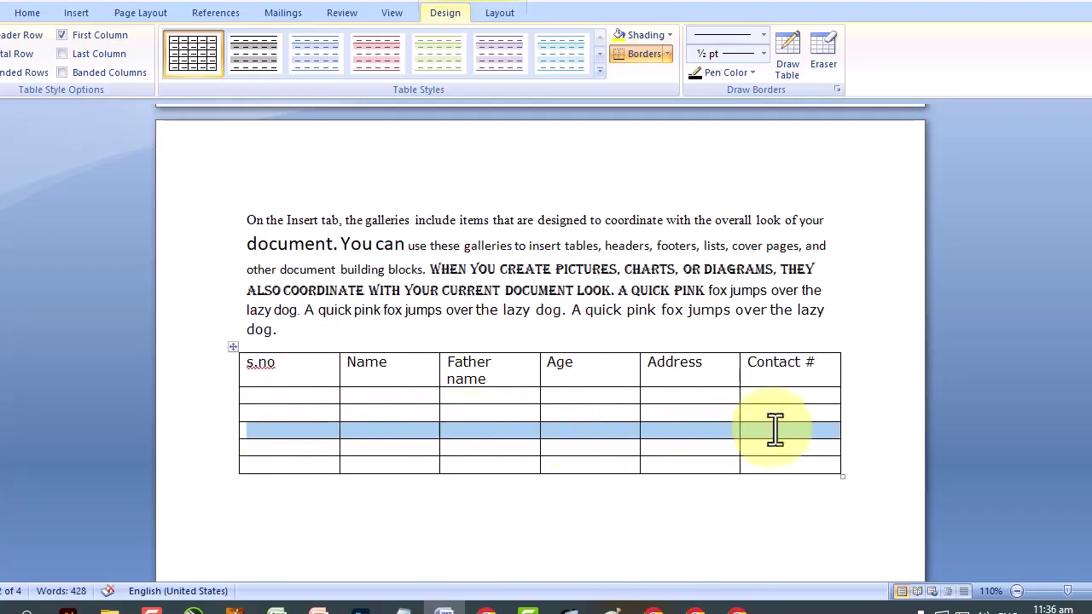
left_click_drag(312, 450, 743, 443)
left_click(306, 463)
left_click_drag(305, 464, 737, 459)
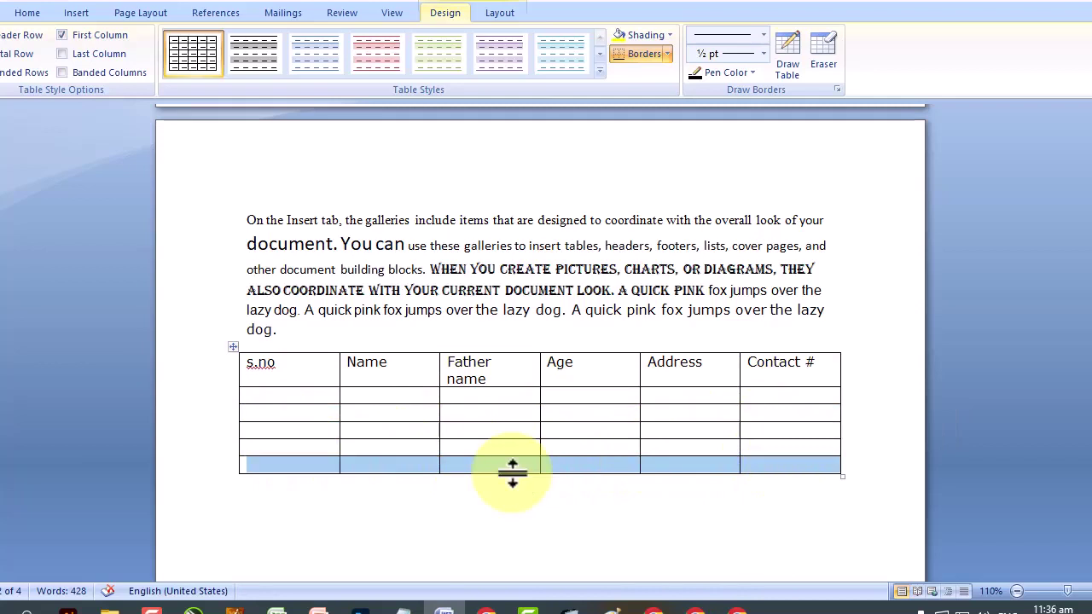
left_click(292, 348)
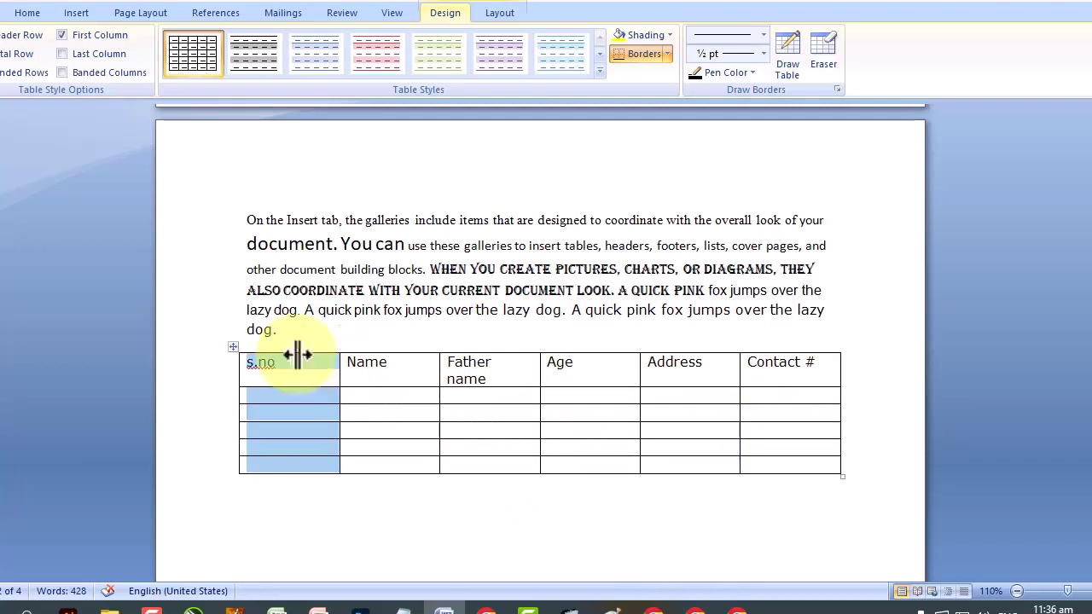
left_click(399, 331)
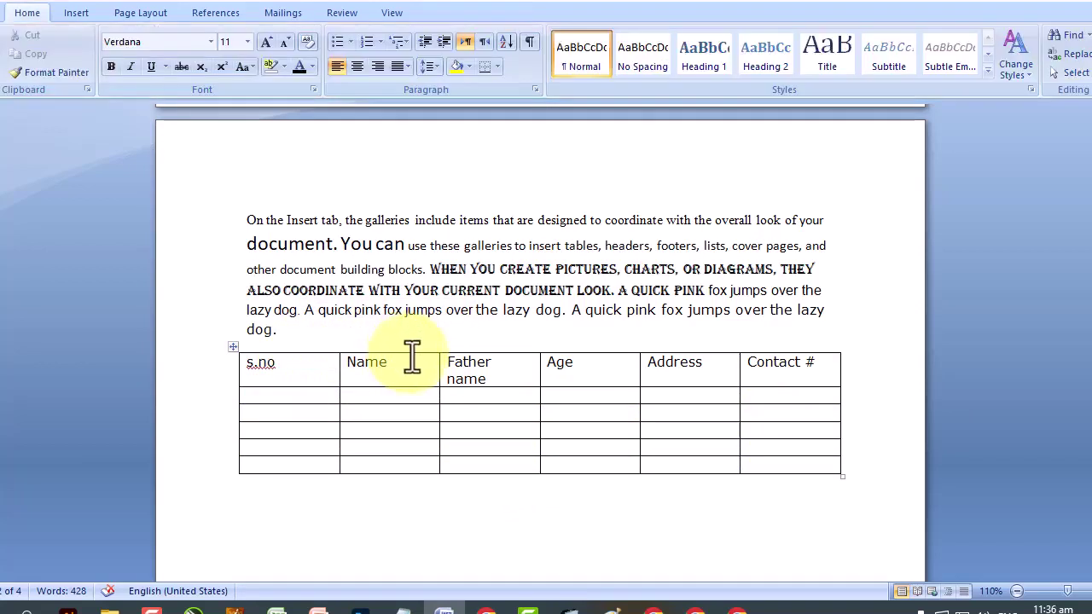
left_click(409, 345)
left_click(510, 344)
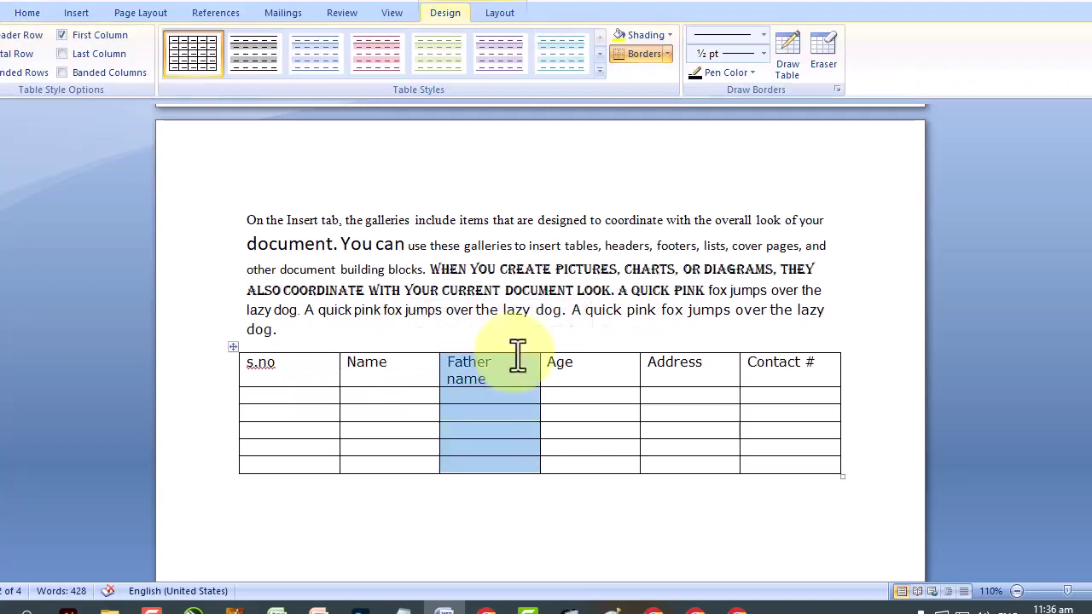
left_click(611, 345)
left_click(705, 344)
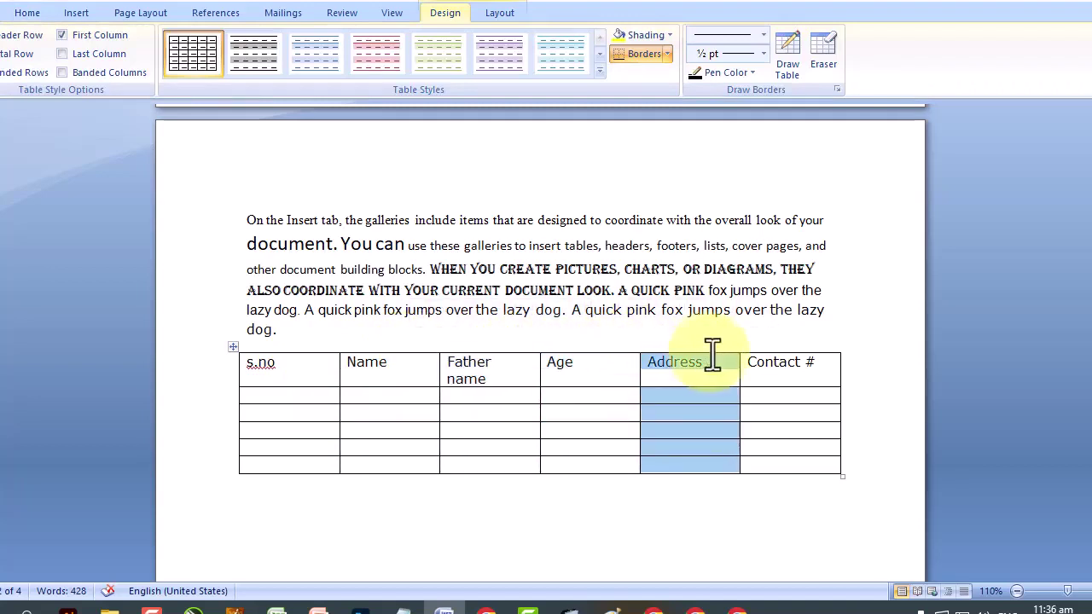
left_click(817, 345)
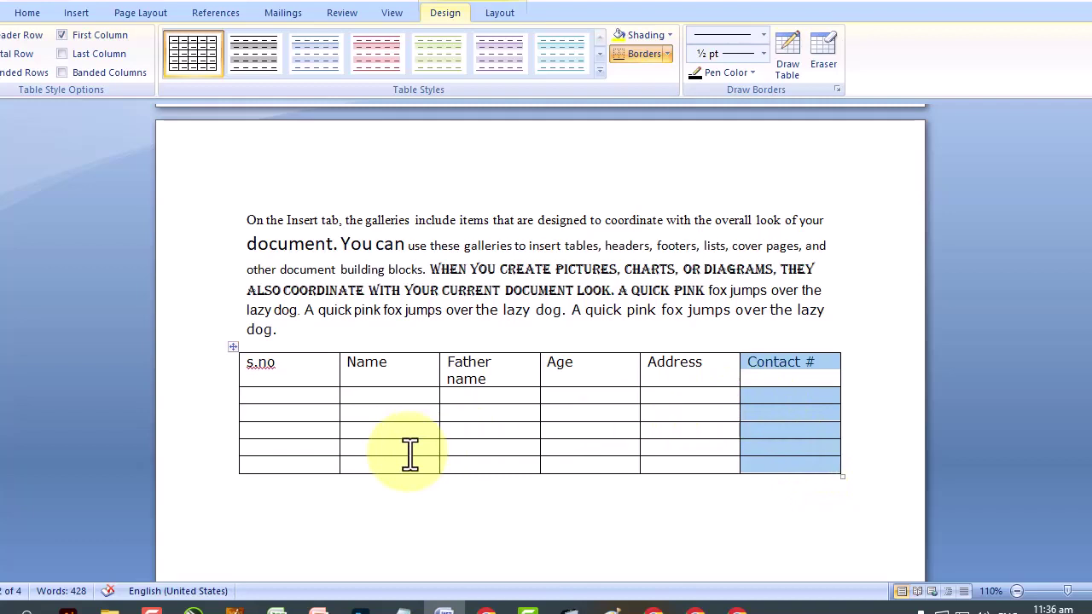
left_click(519, 482)
left_click(321, 344)
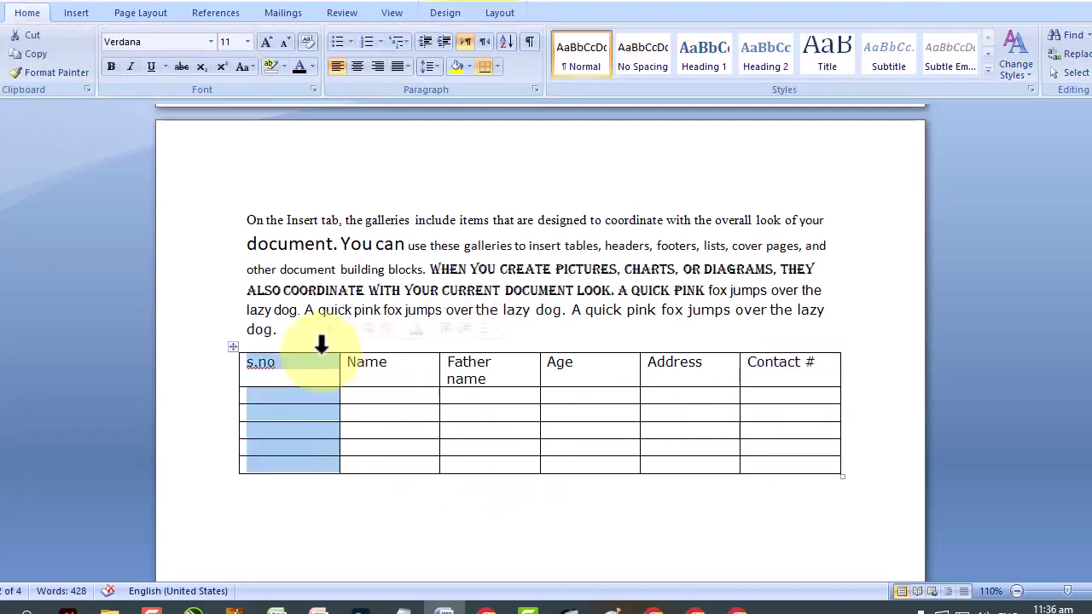
left_click(390, 345)
left_click(495, 345)
left_click(693, 358)
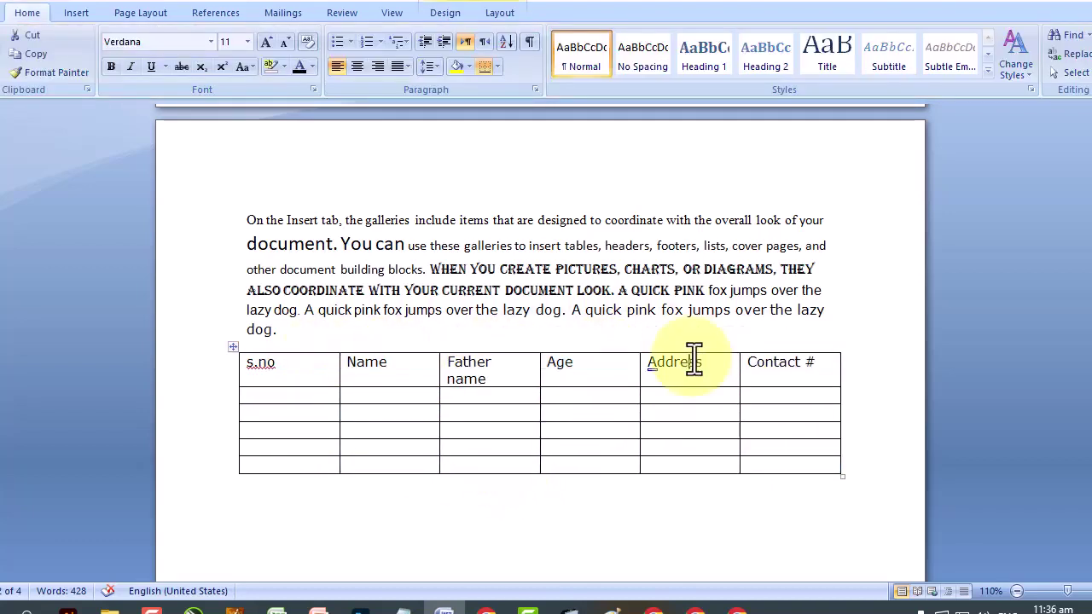
left_click(771, 346)
left_click_drag(240, 397, 237, 400)
left_click(235, 401)
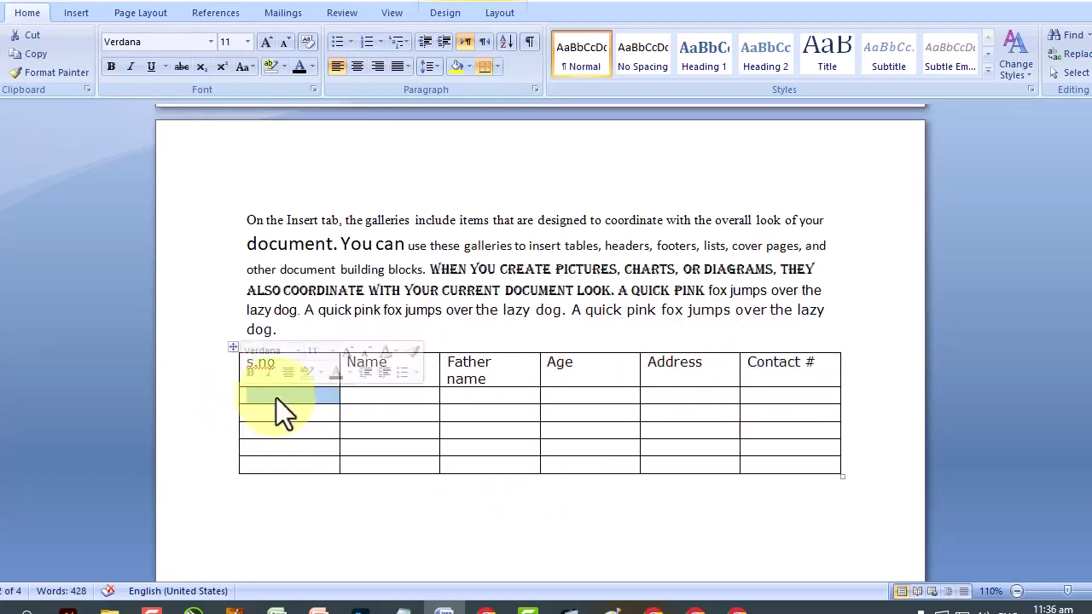
left_click_drag(775, 398, 326, 401)
left_click_drag(772, 416, 288, 419)
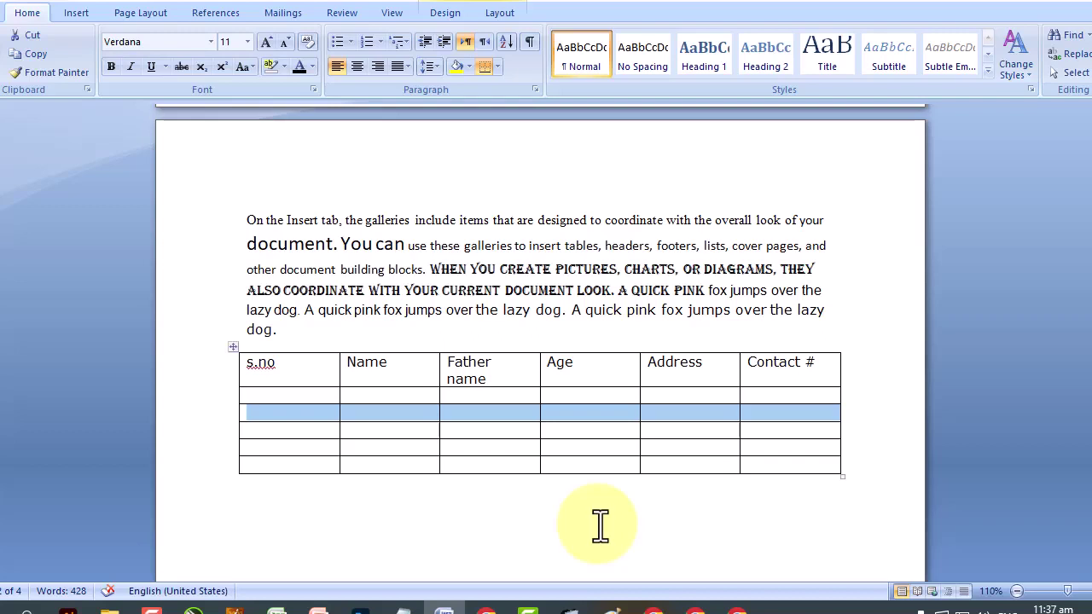
left_click(606, 360)
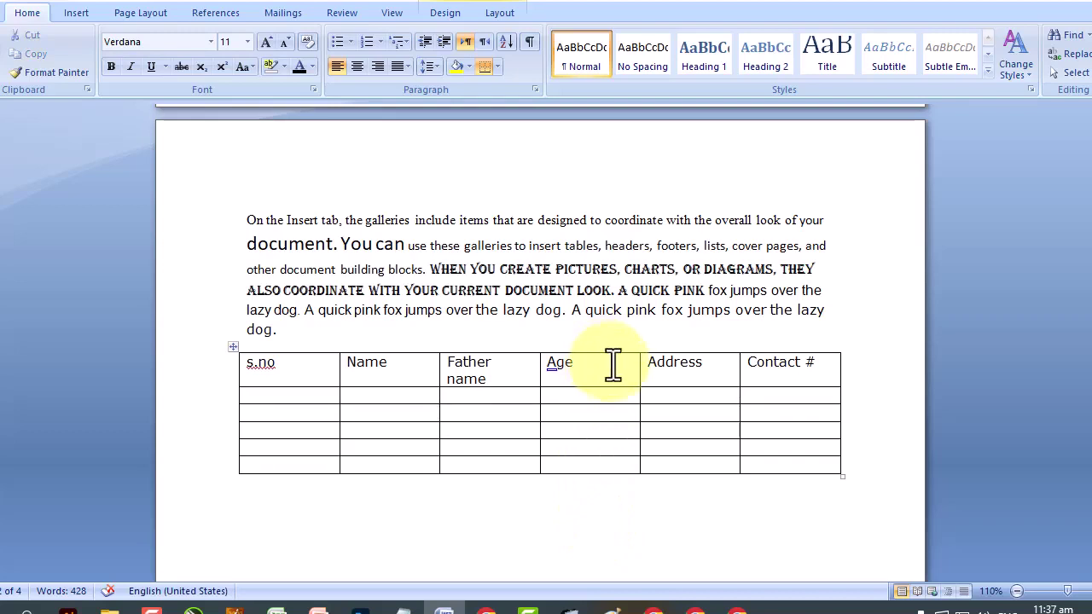
left_click_drag(612, 366, 593, 429)
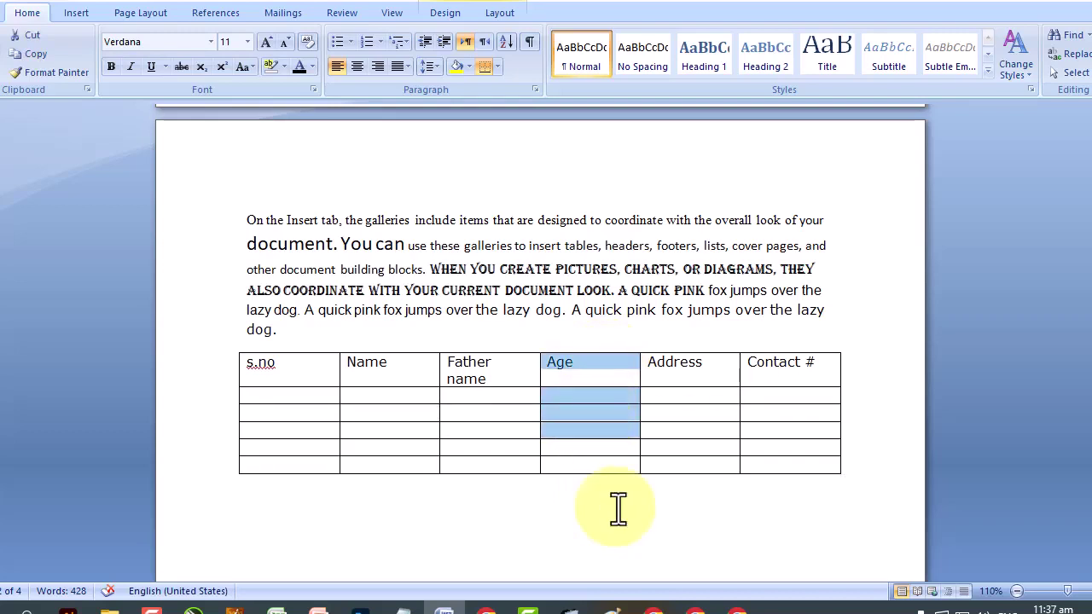
left_click(609, 355)
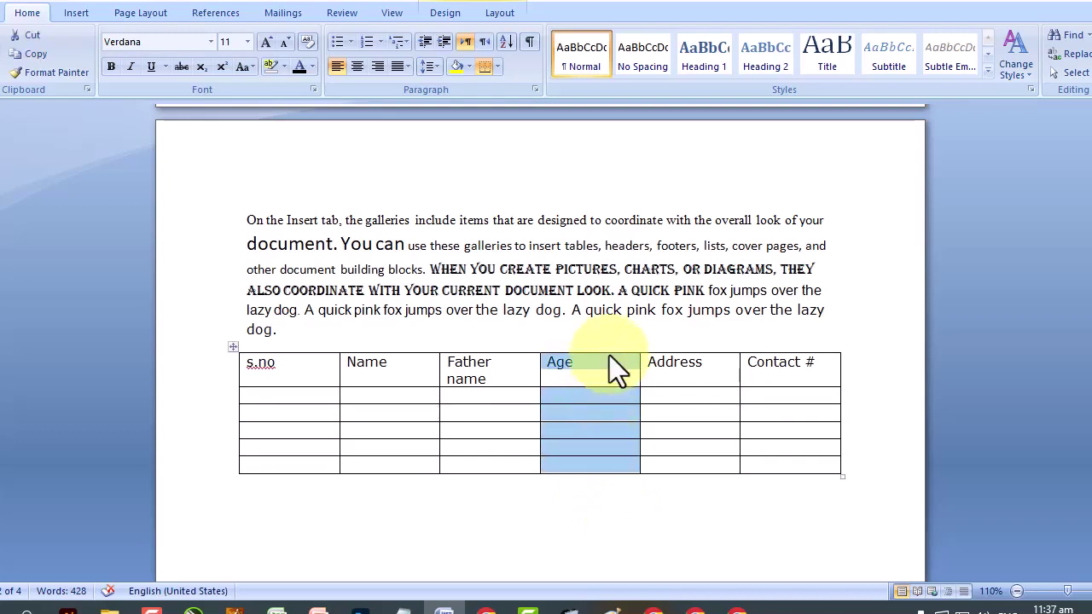
left_click(779, 363)
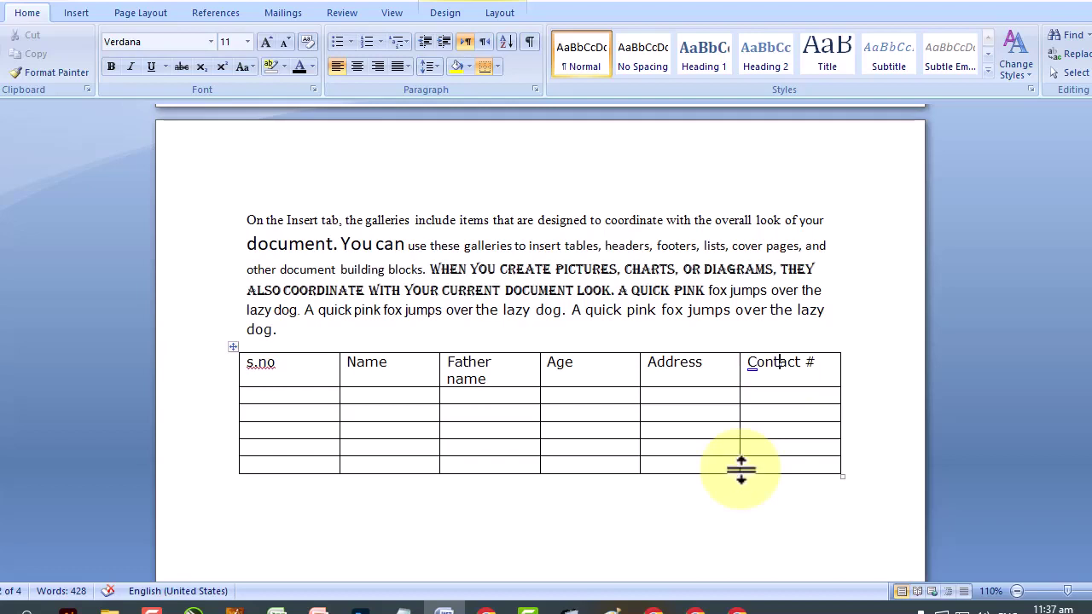
left_click(233, 347)
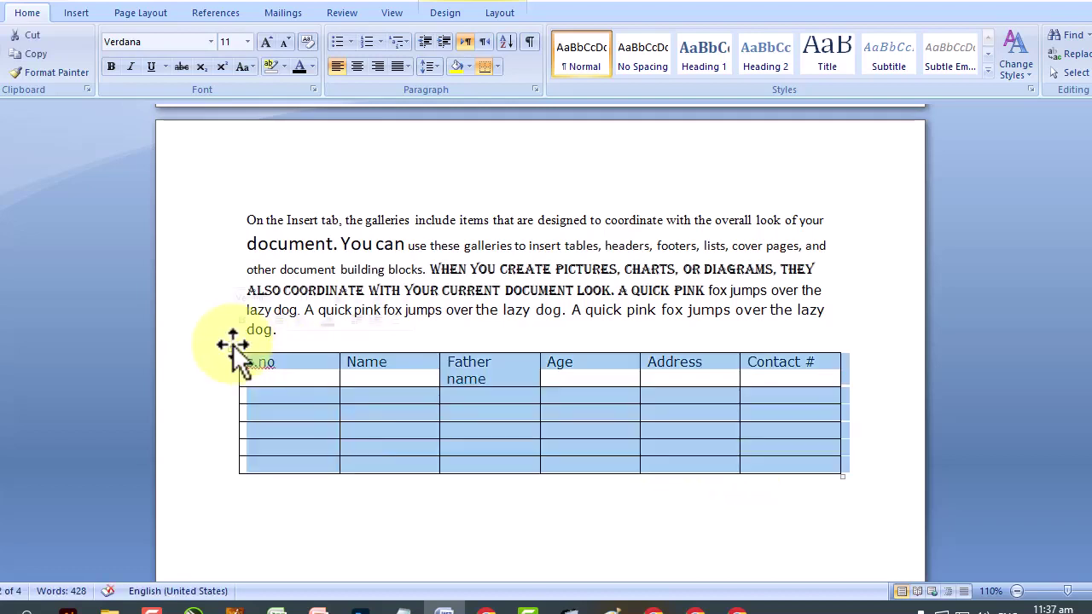
left_click(513, 412)
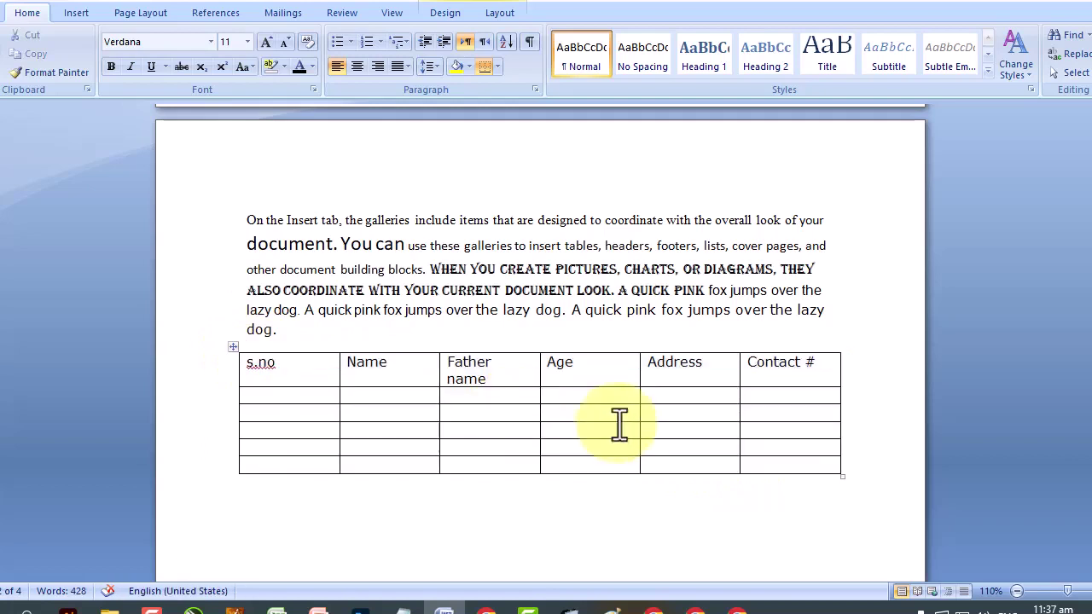
left_click_drag(575, 366, 578, 430)
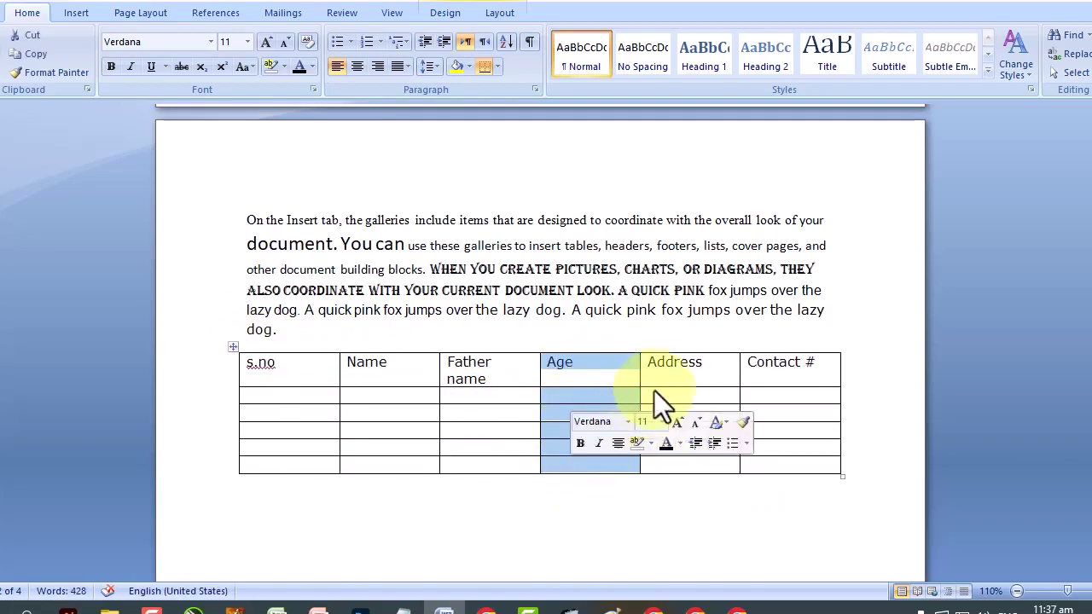
left_click_drag(682, 370, 682, 461)
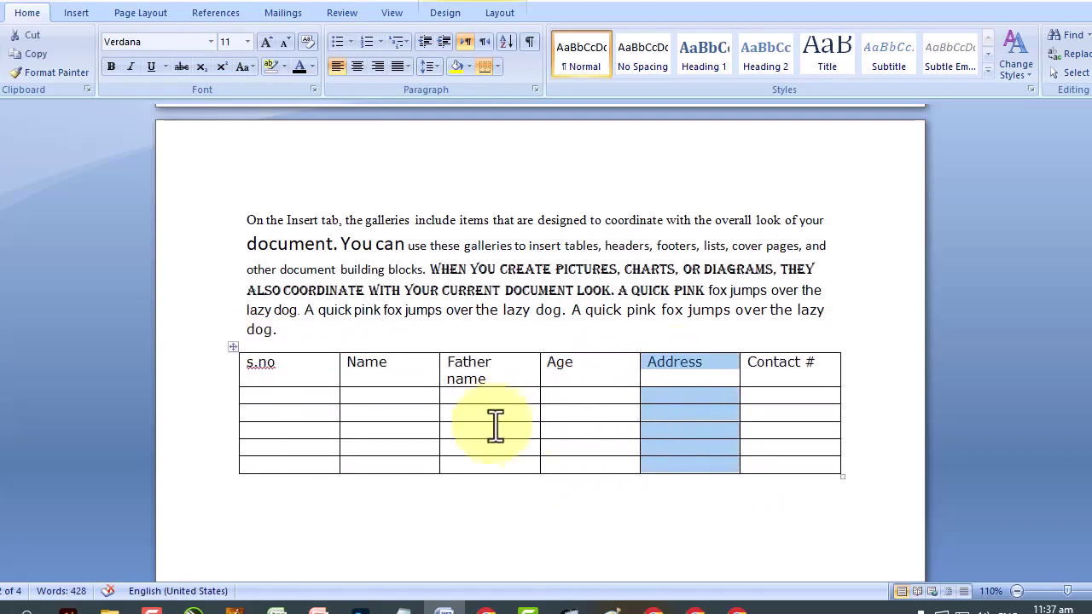
Type the sample people's names down the s.no column cells.
left_click(328, 394)
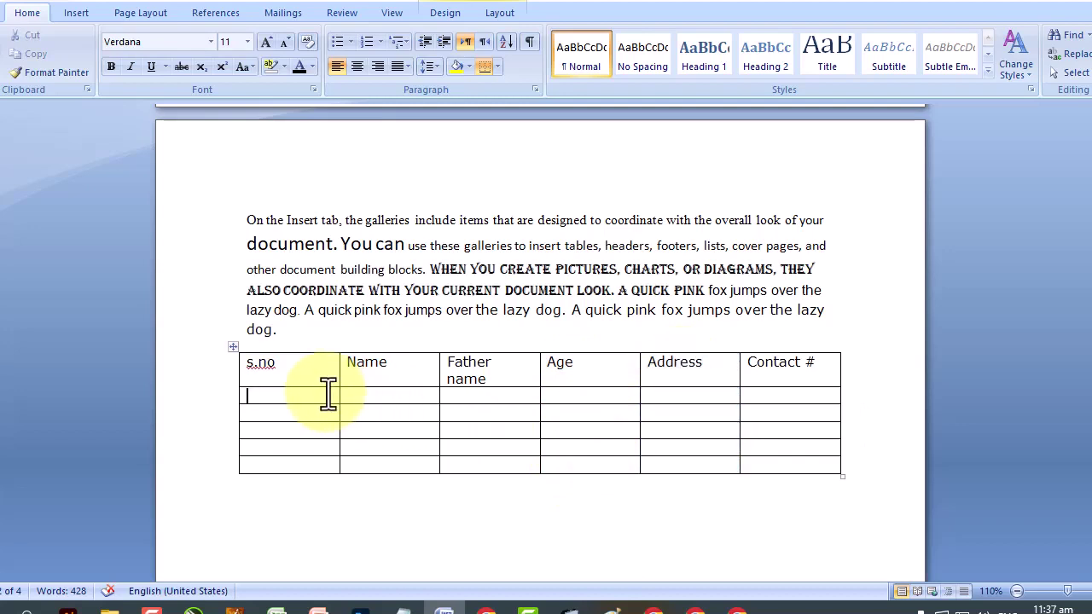
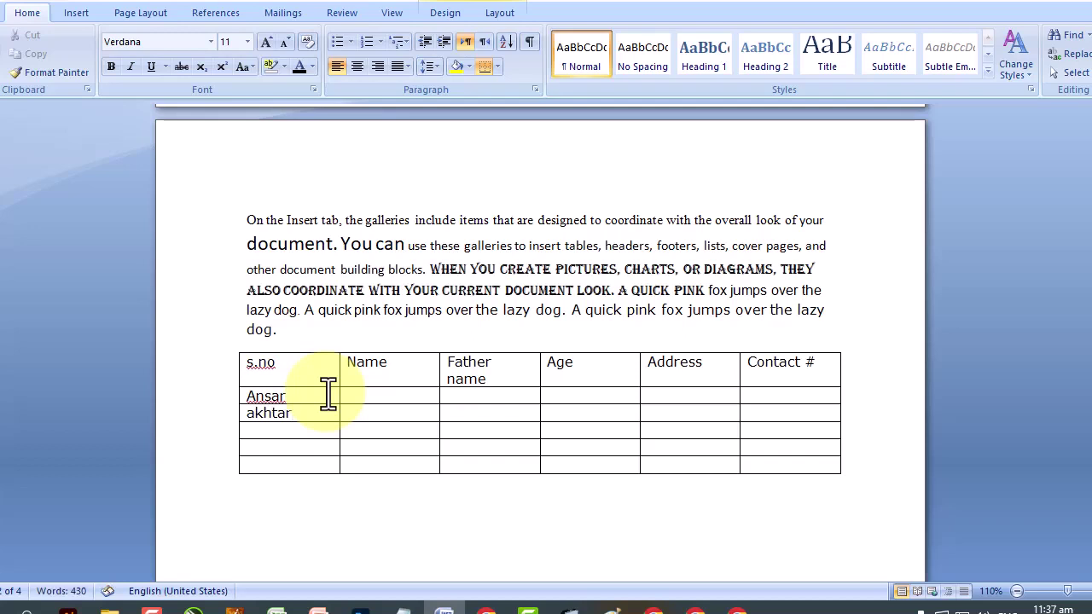
key("Down")
type("dnaish")
key("BackSpace")
key("BackSpace")
type("an")
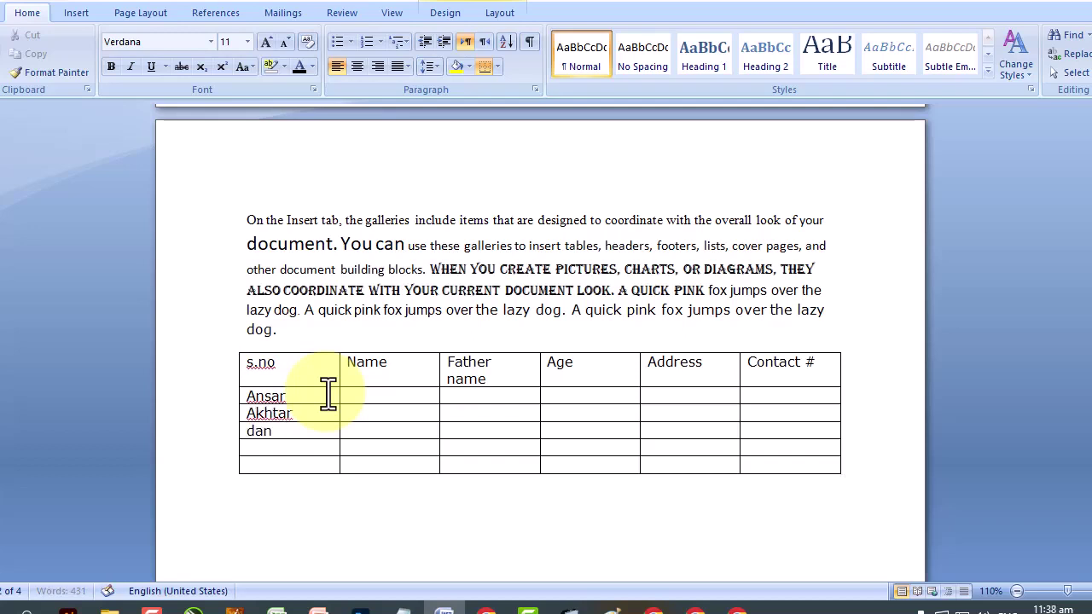
type("sih")
key("Down")
type("shakeel")
key("Down")
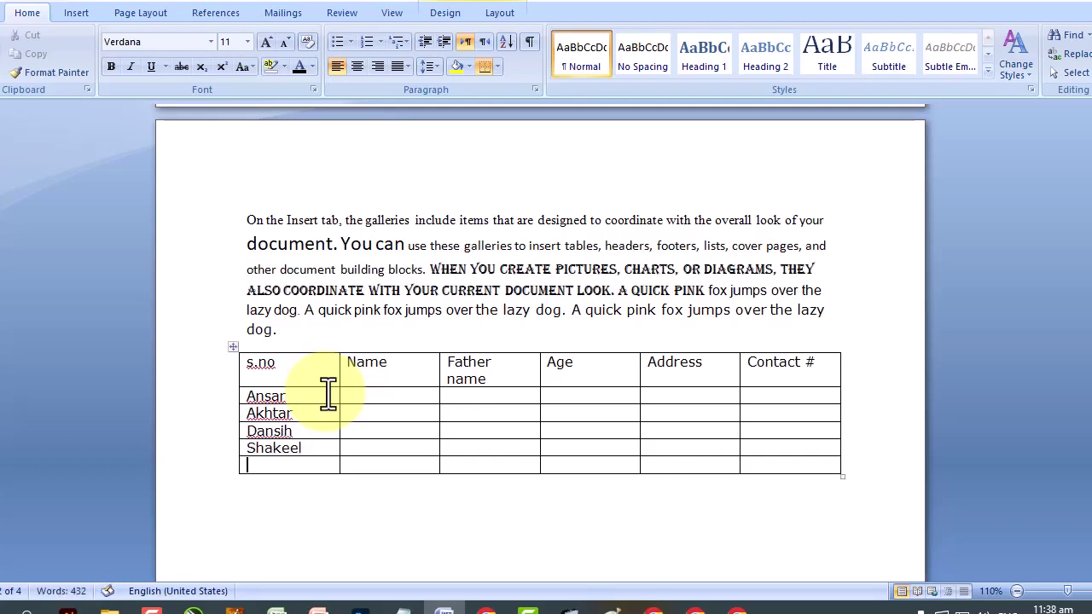
type("shahzaib")
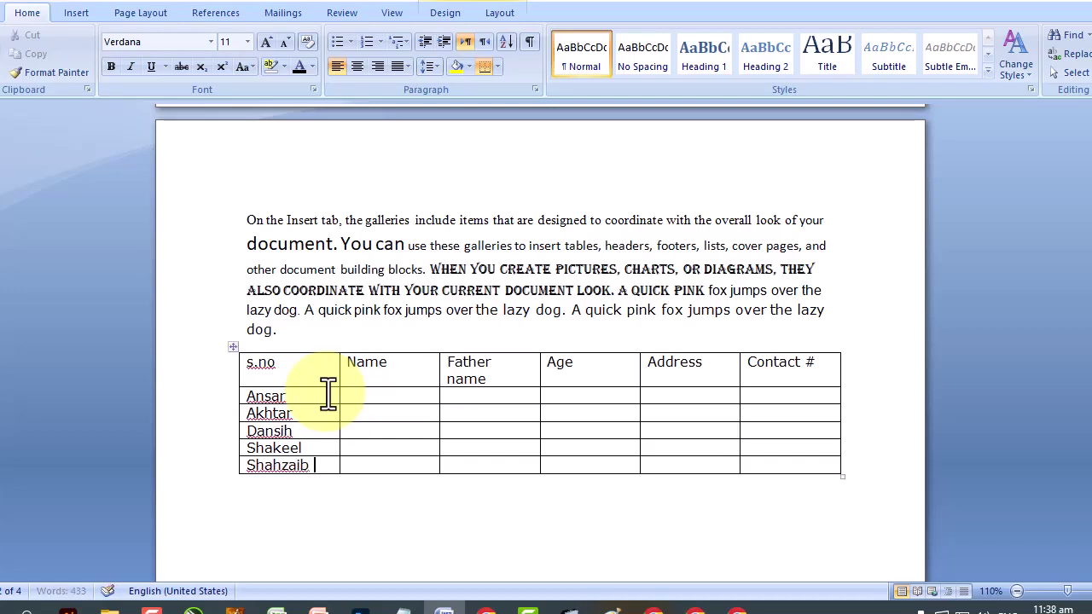
Cut the names from the s.no column and paste them into the Name column.
left_click_drag(288, 396, 246, 396)
left_click(416, 396)
left_click_drag(253, 390, 247, 466)
scroll(275, 429, "up", 1)
right_click(260, 468)
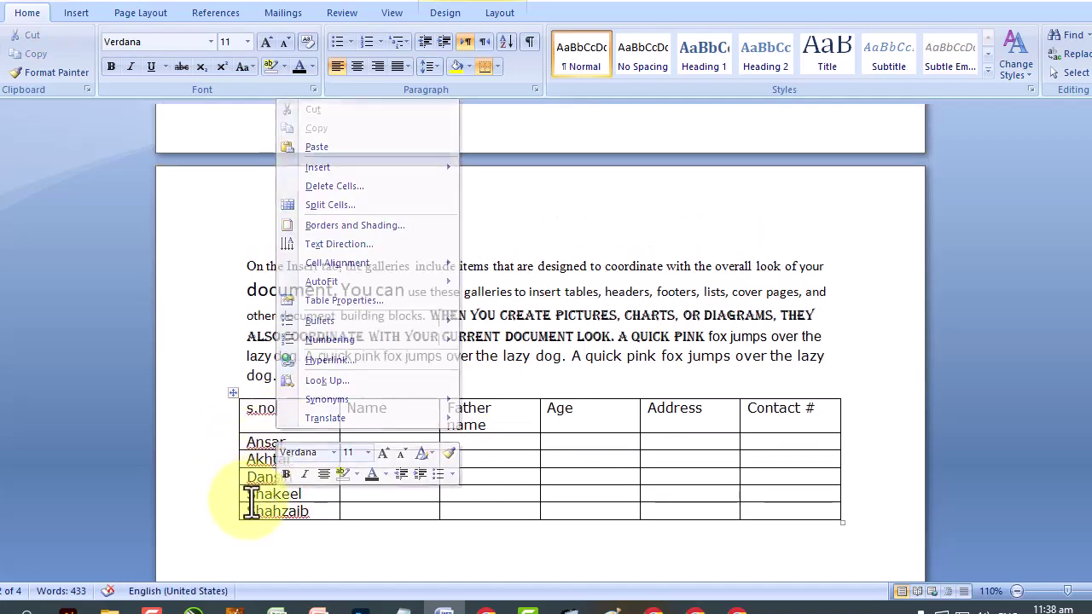
left_click(253, 497)
left_click_drag(247, 441, 310, 505)
right_click(280, 464)
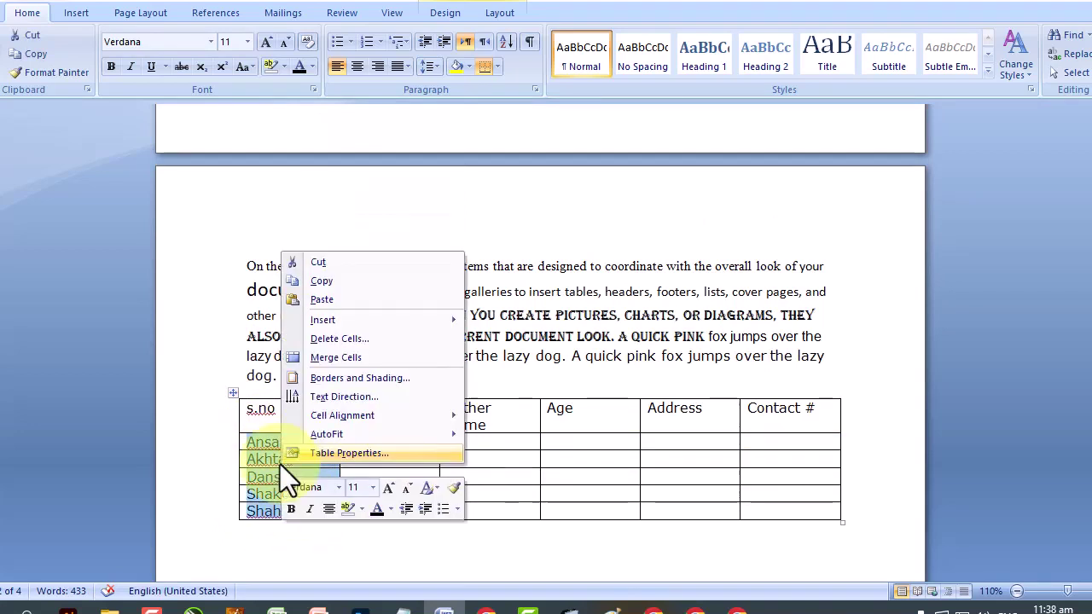
left_click(337, 262)
left_click(376, 442)
right_click(381, 446)
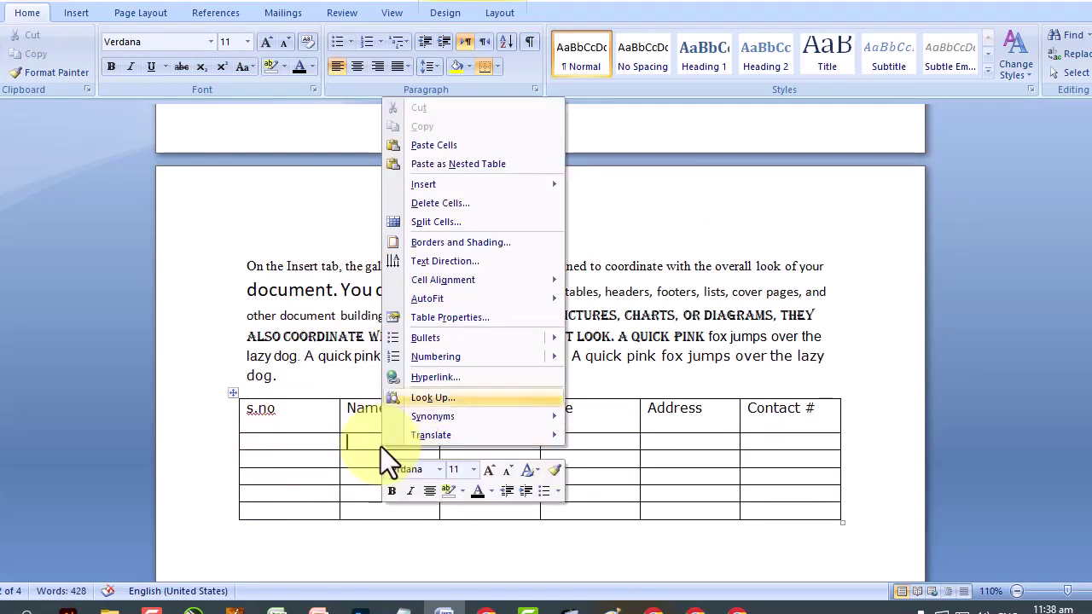
left_click(442, 145)
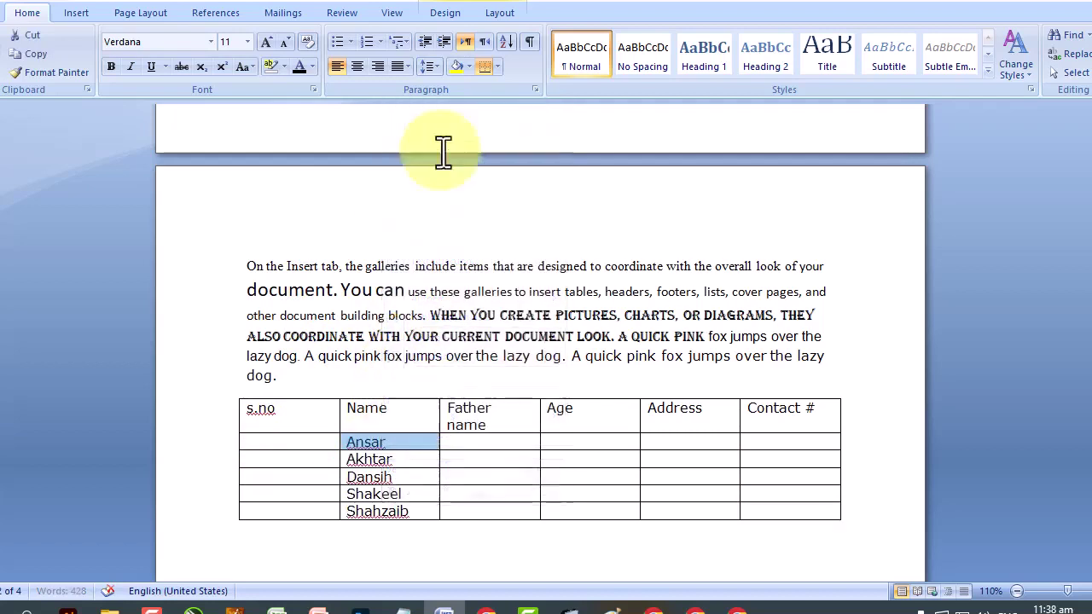
left_click(308, 447)
Number the rows 1–5 in s.no and enter placeholder father names.
type("1")
key("Down")
type("2")
key("Down")
type("3")
key("Down")
type("4")
key("Down")
type("5")
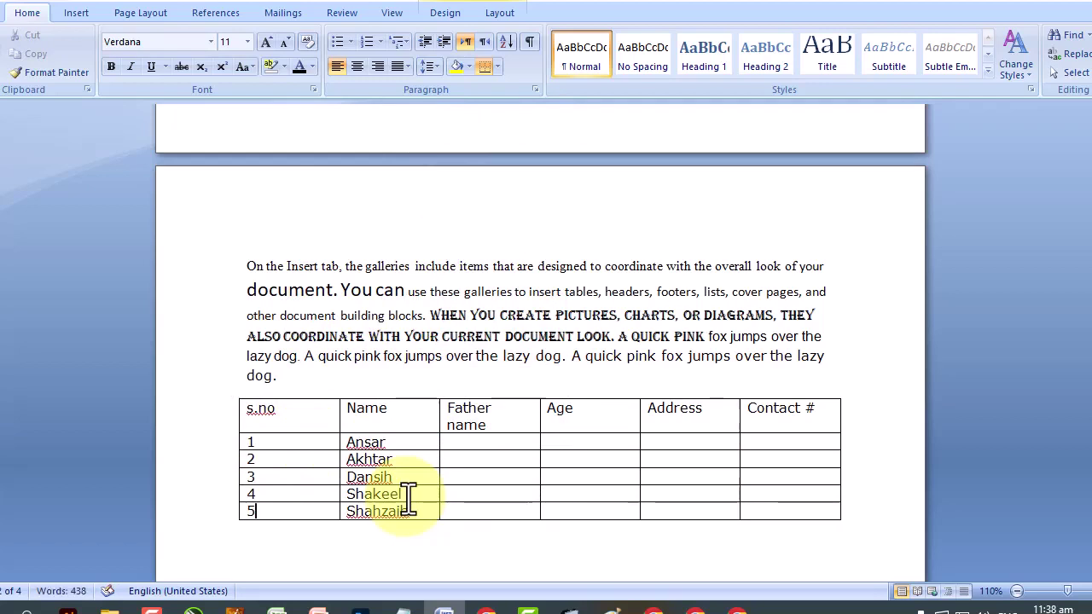
type("Klesdlf slf s a")
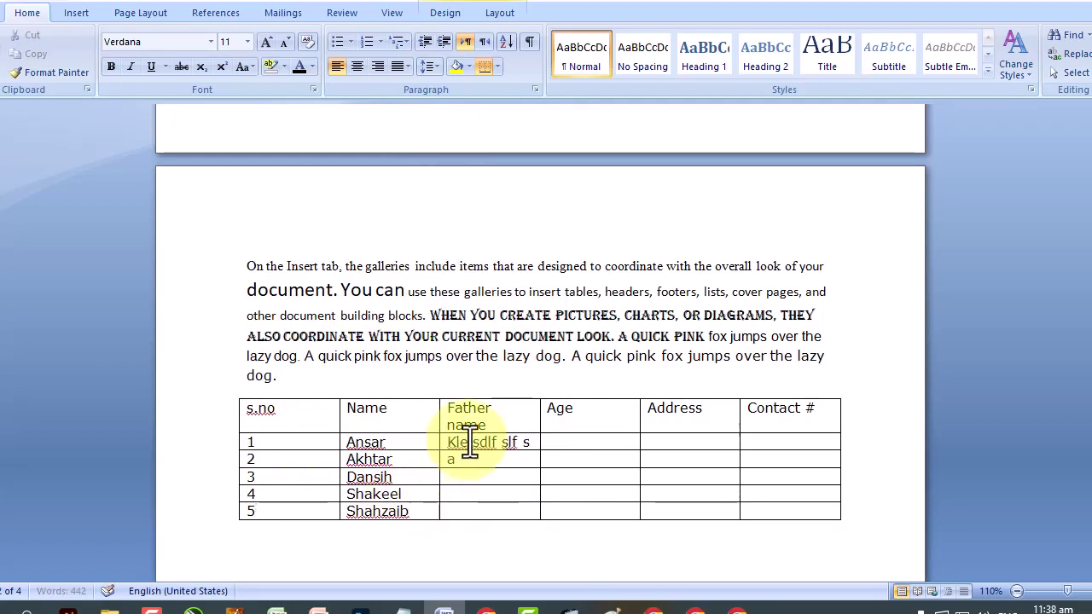
type("f jslkf jaslkfj")
key("Down")
type("Ak fasd fkasfk")
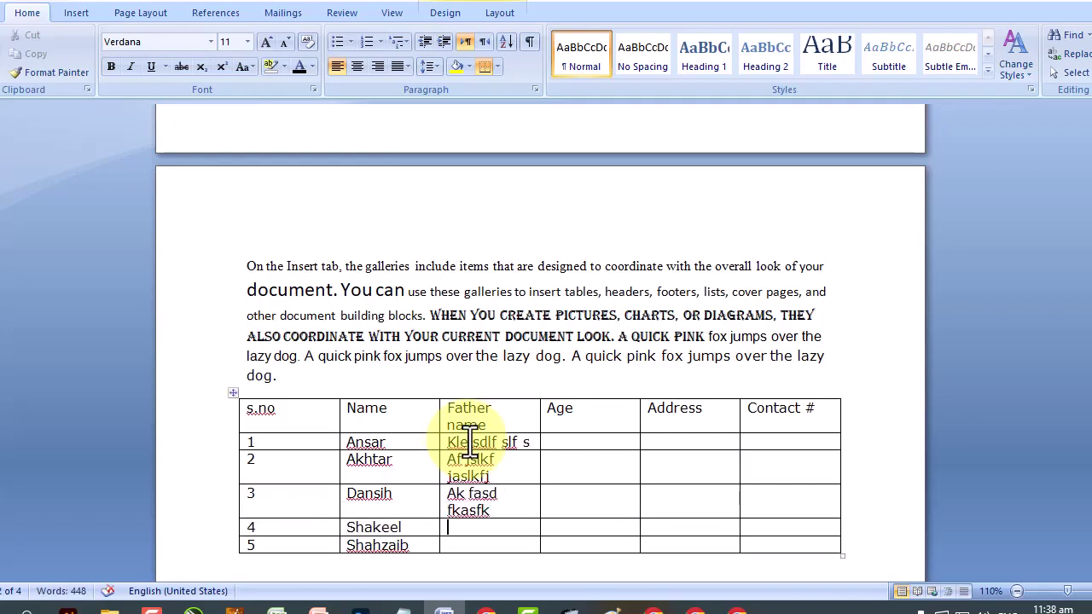
type("Sfs s s")
key("Down")
type("Sfj sdkj fsdlkj")
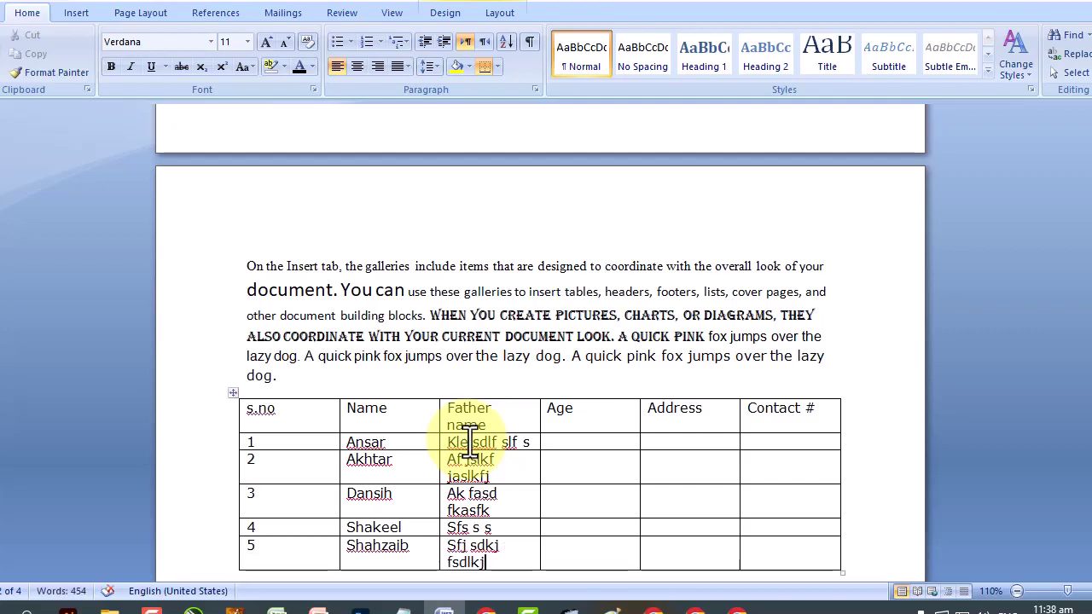
Enter ages 45, 24, 8124 and 45 in the Age column.
left_click(585, 443)
type("45")
key("Down")
type("24")
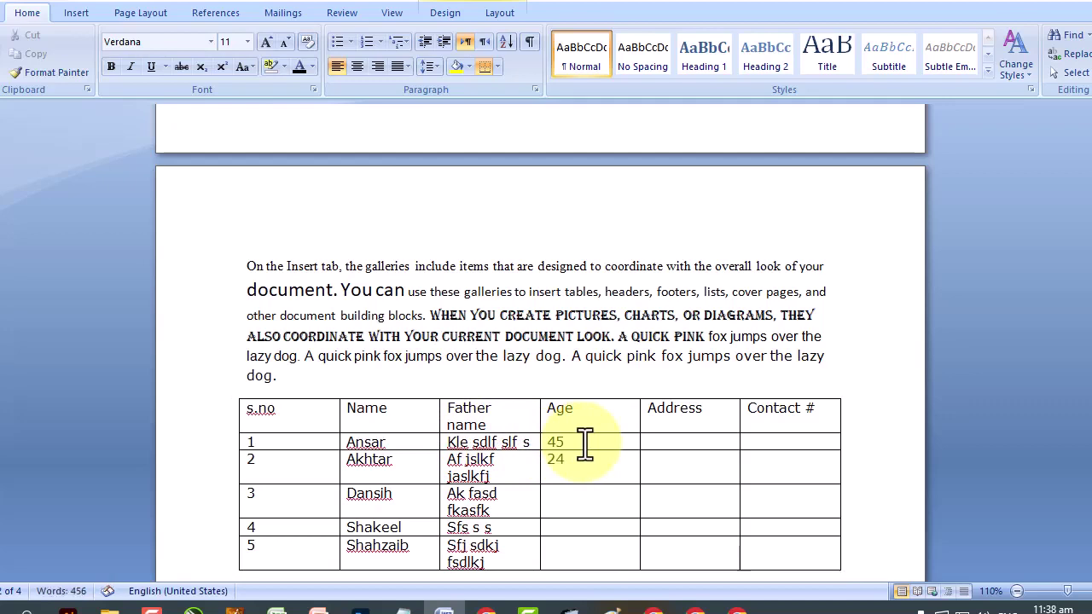
key("Down")
type("81")
type("24")
key("Down")
type("45")
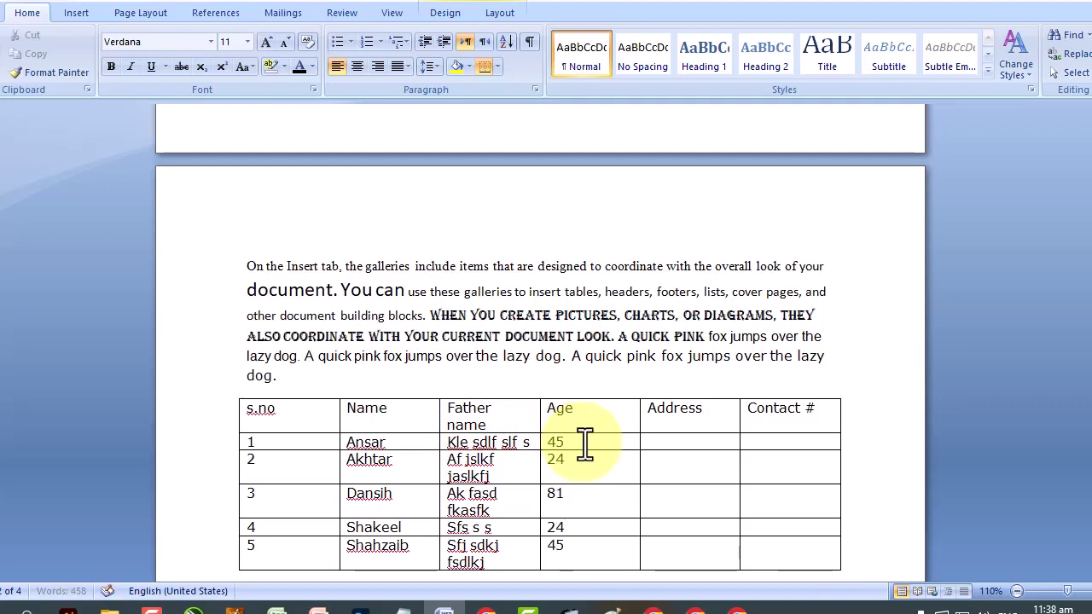
key("Tab")
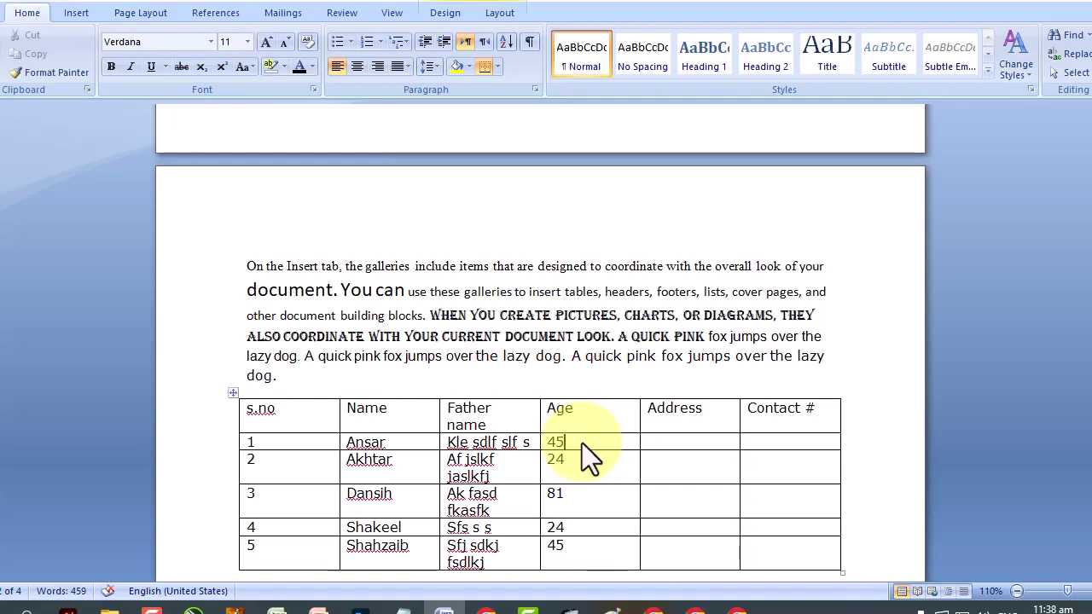
Fill the five Address cells with placeholder text and give row 1 contact number 543278979.
left_click(722, 444)
type("sdgdgd")
key("Down")
type("dgdfgd")
left_click(690, 502)
type("gdfgdfgdg")
left_click(698, 529)
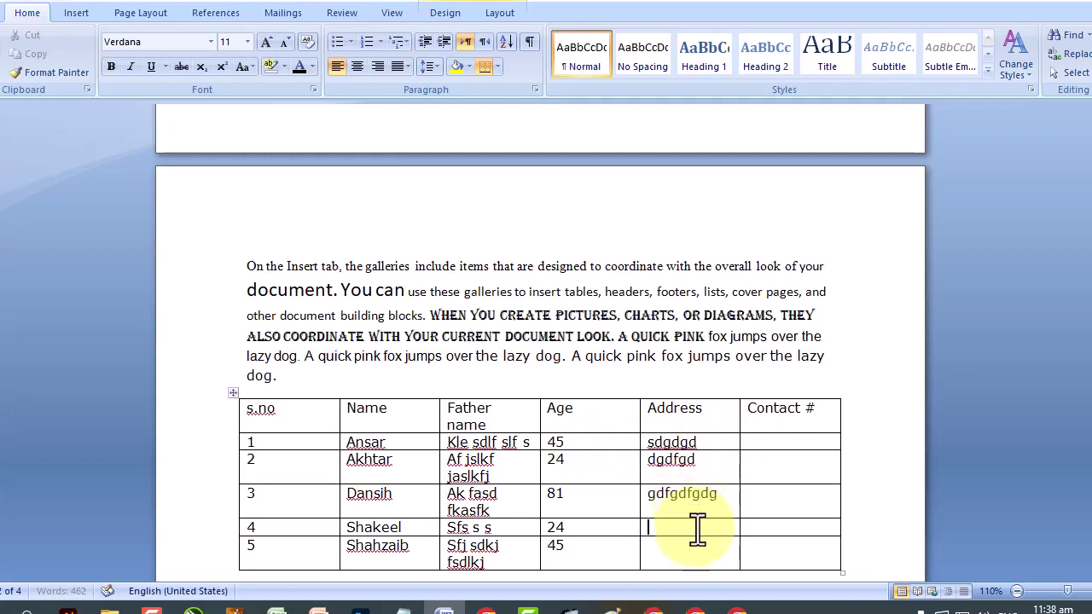
type("ddfgdfg")
left_click(701, 553)
type("dfgdgd")
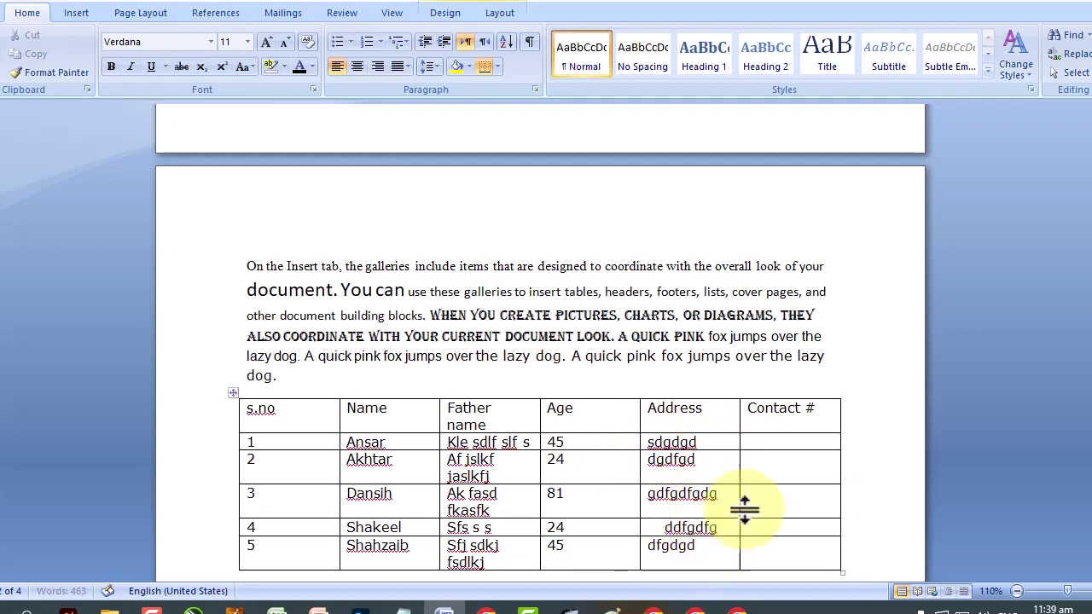
left_click(807, 441)
type("543278979")
Copy 543278979 into the empty Contact # cells of rows 2–5.
left_click_drag(826, 442, 751, 438)
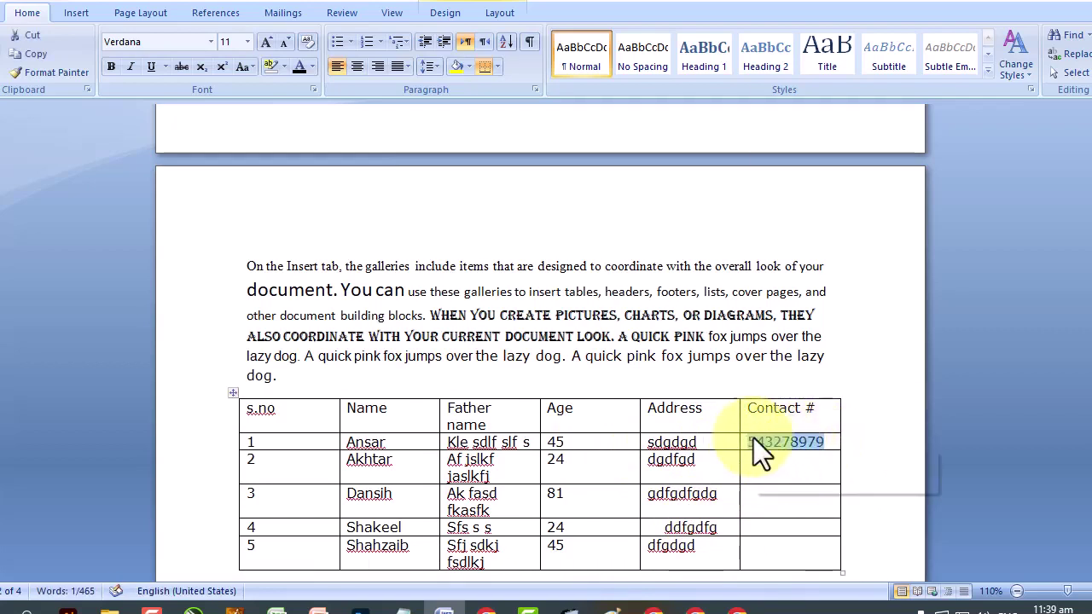
right_click(753, 438)
left_click(811, 123)
left_click(775, 507)
left_click_drag(772, 465, 765, 555)
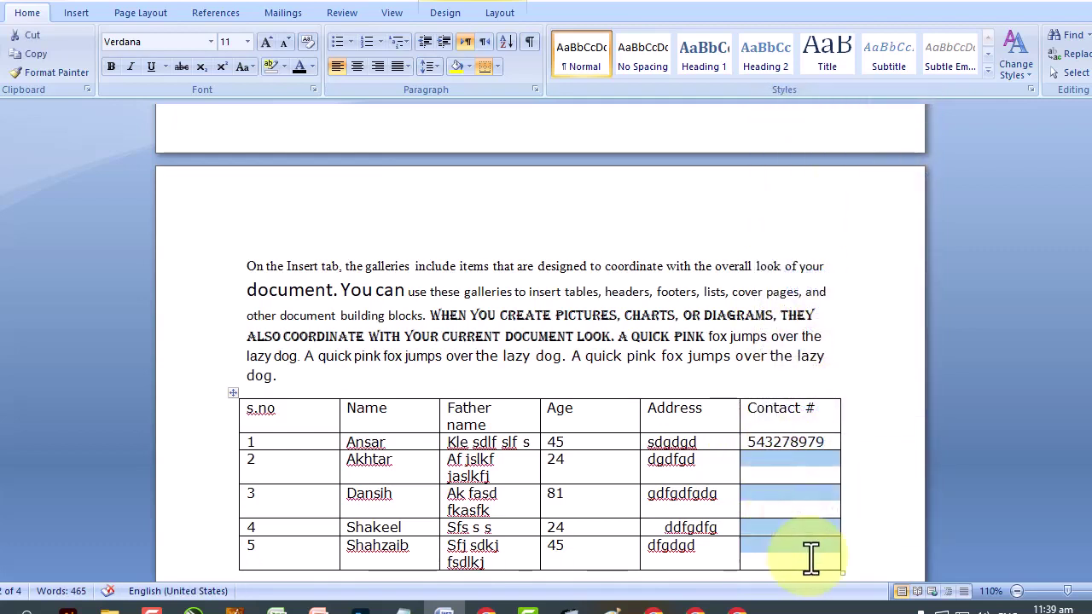
left_click(799, 450)
left_click(800, 460)
double_click(748, 444)
right_click(794, 441)
left_click(849, 257)
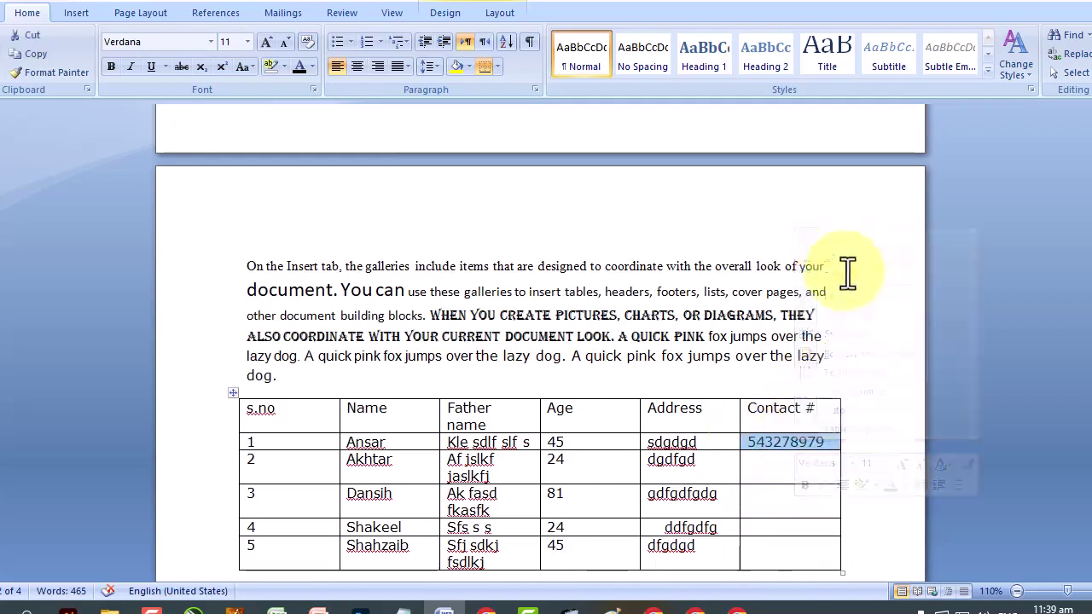
left_click_drag(787, 475, 773, 551)
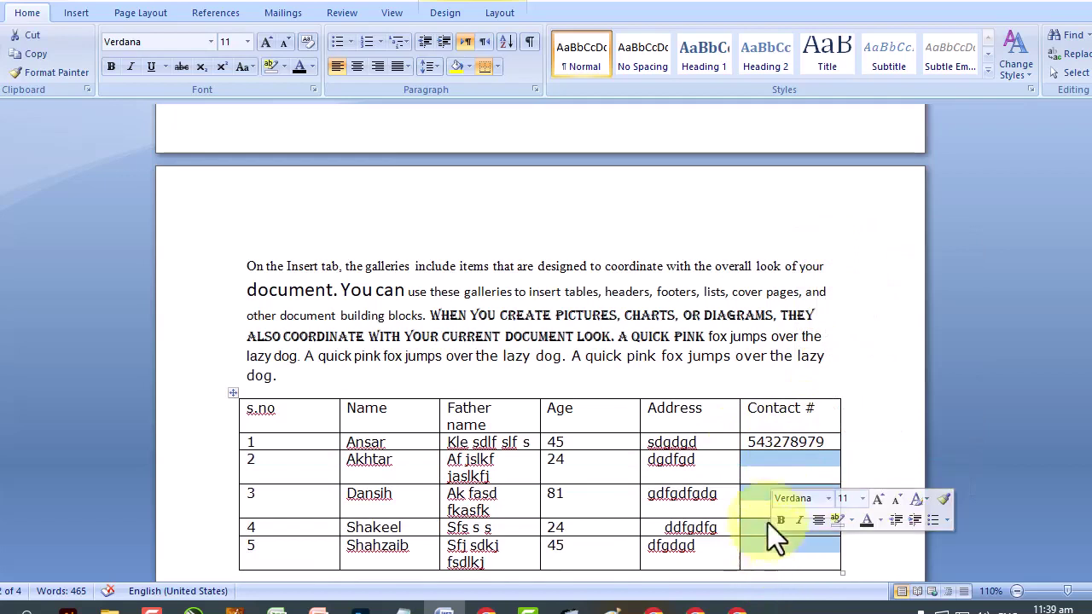
right_click(764, 489)
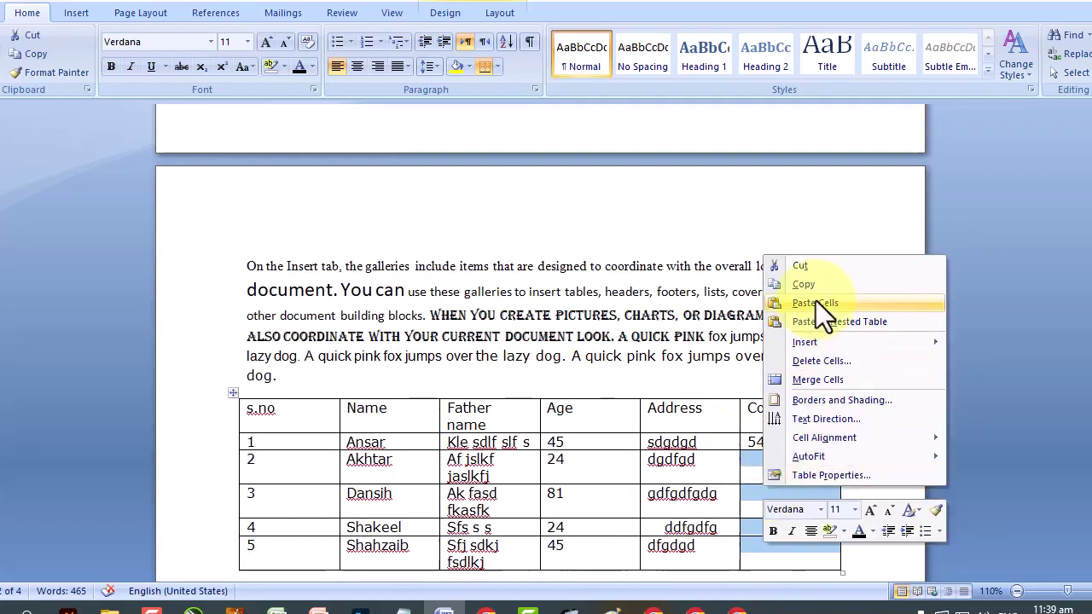
left_click(816, 303)
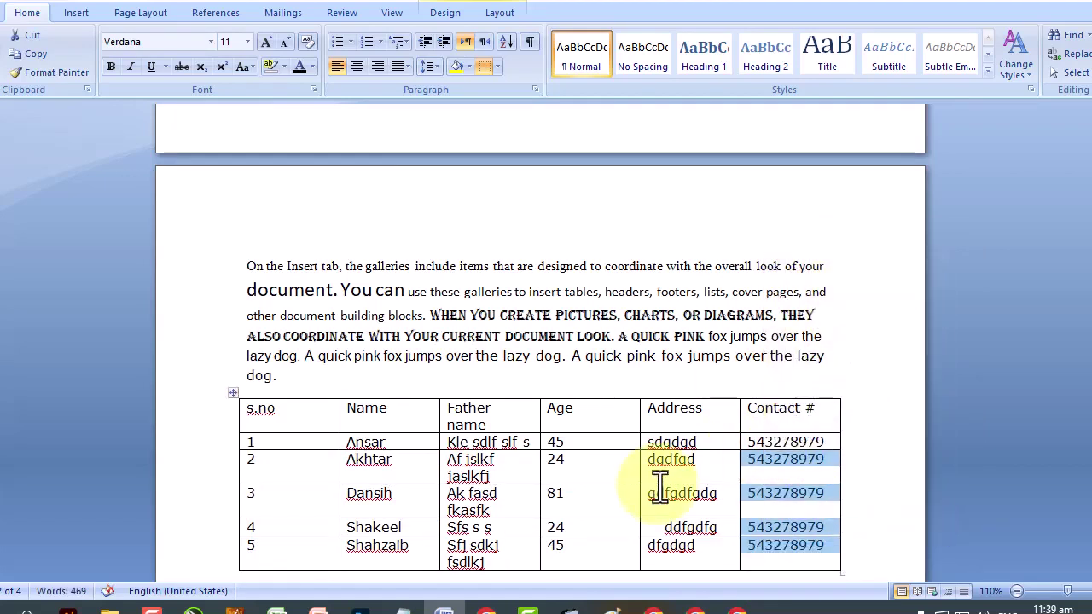
Auto-fit the s.no column width to its content.
double_click(339, 418)
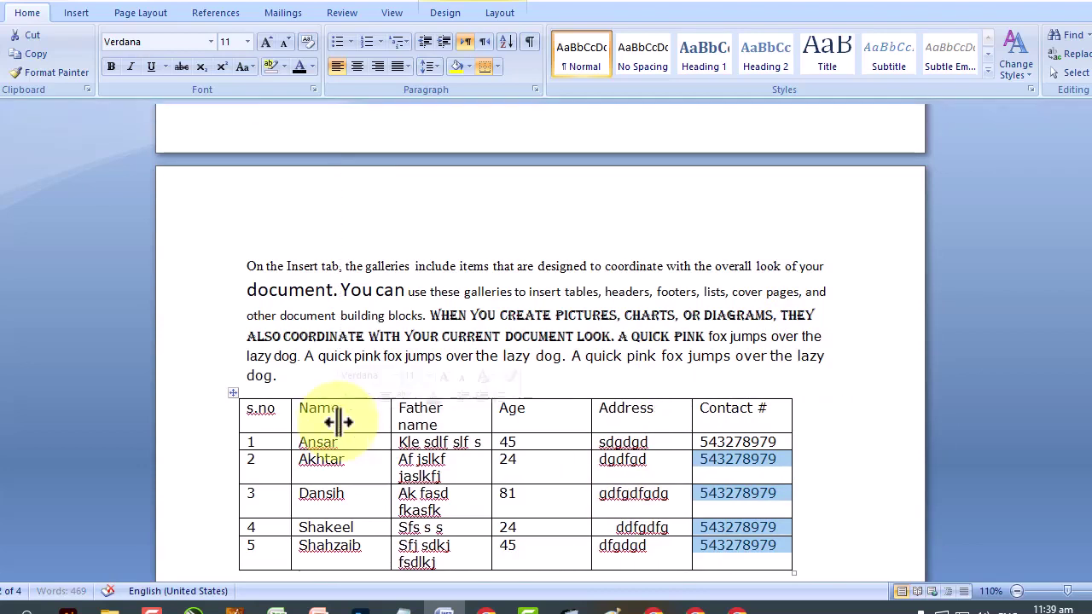
left_click(806, 442)
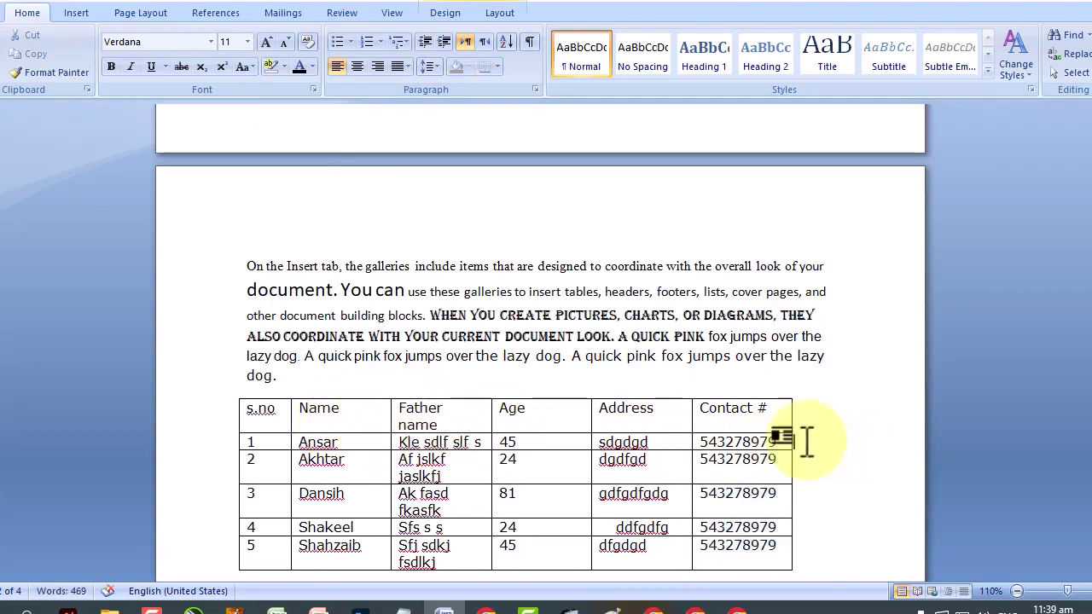
left_click_drag(731, 408, 770, 541)
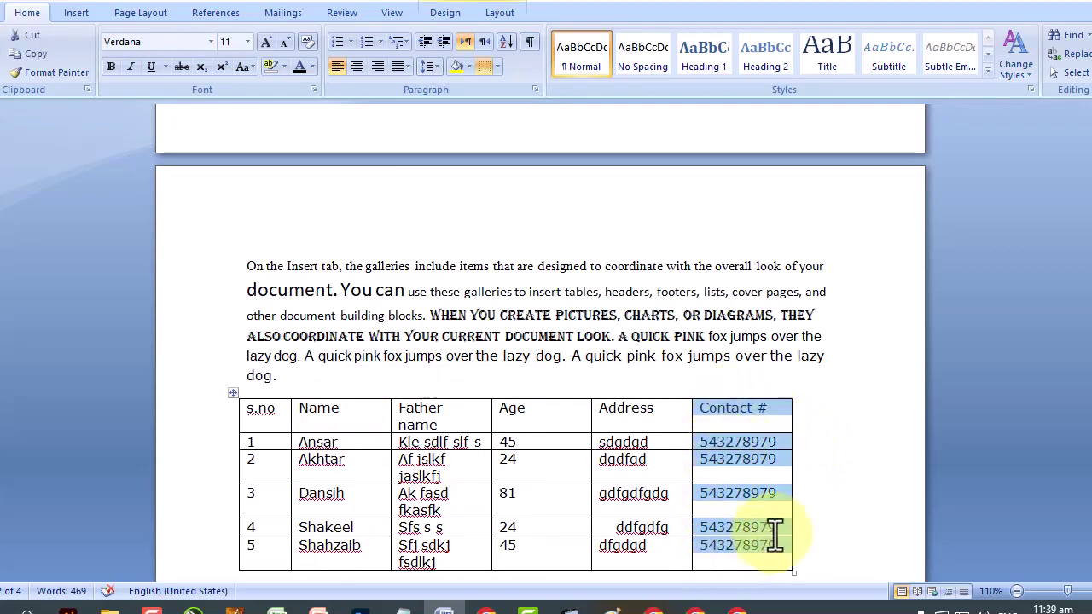
Add an empty seventh column to the right of the Contact # column.
right_click(746, 407)
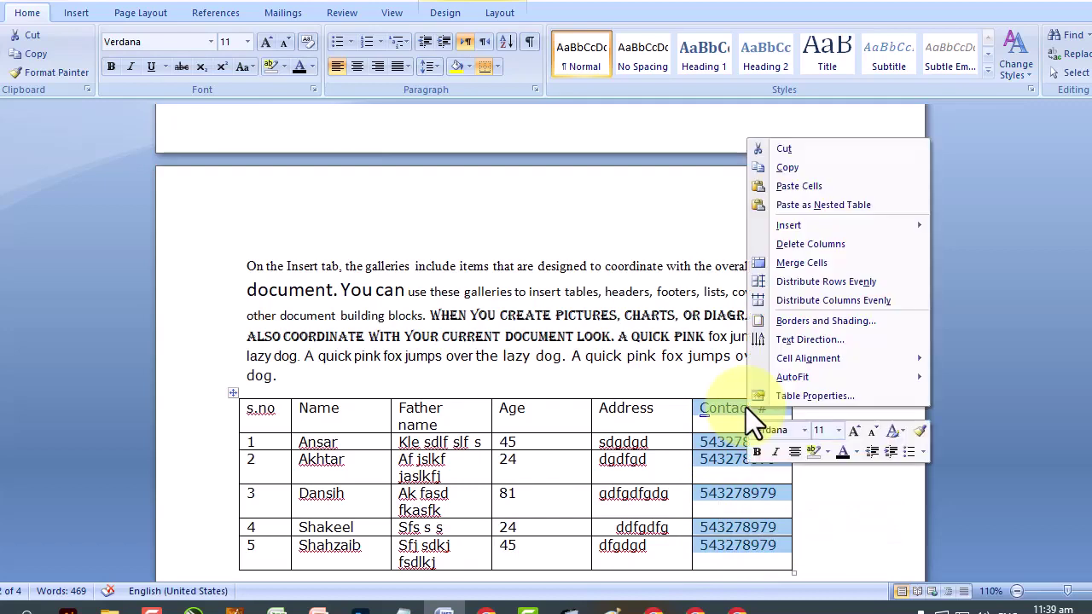
key("Up")
key("Up")
key("Up")
key("Up")
key("Up")
key("Up")
key("Up")
key("Up")
key("Up")
key("Up")
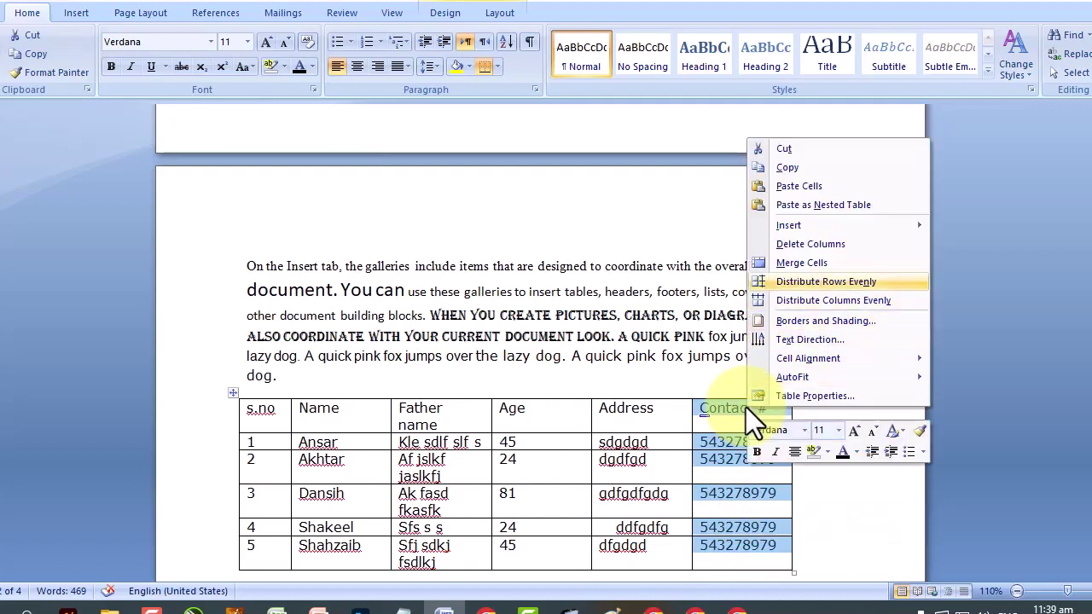
key("Right")
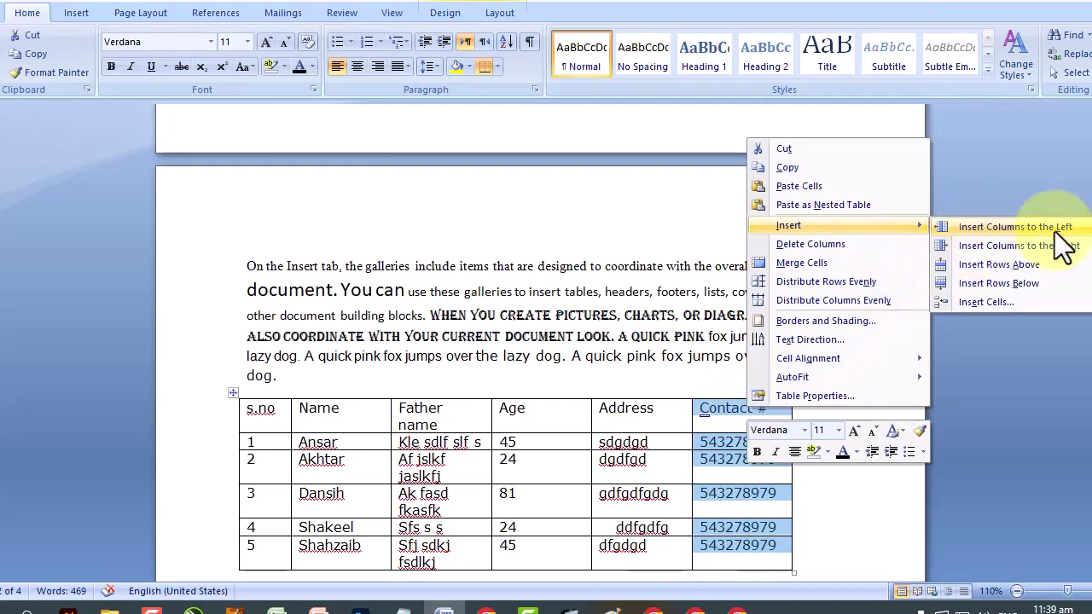
key("Up")
key("Up")
key("Up")
key("Up")
key("Up")
key("Up")
key("Up")
key("Up")
key("Up")
key("Up")
key("Right")
key("Down")
key("Left")
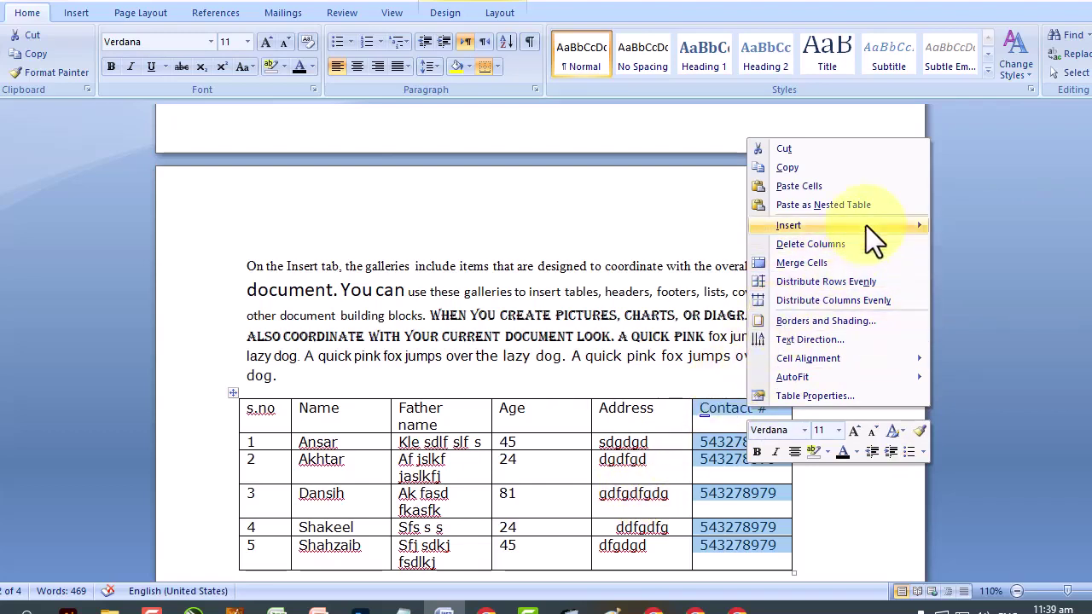
mouse_move(866, 226)
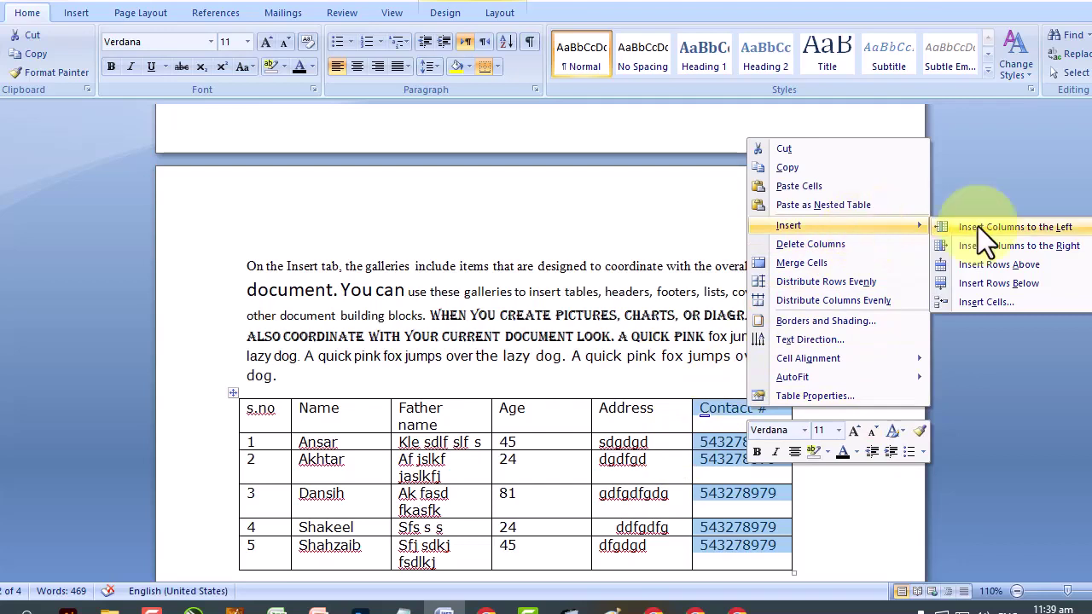
key("Left")
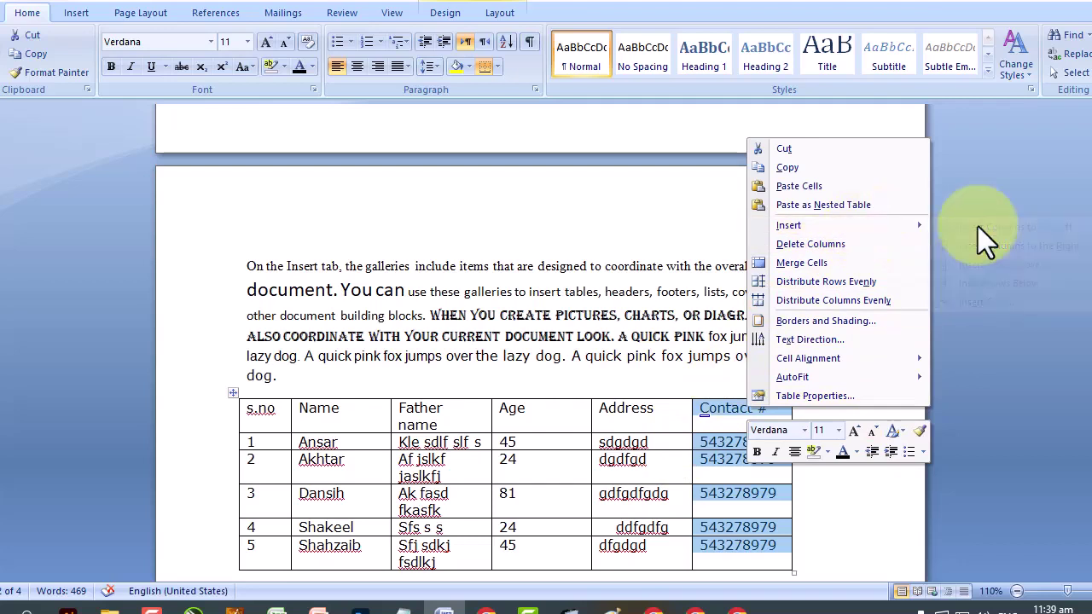
key("Right")
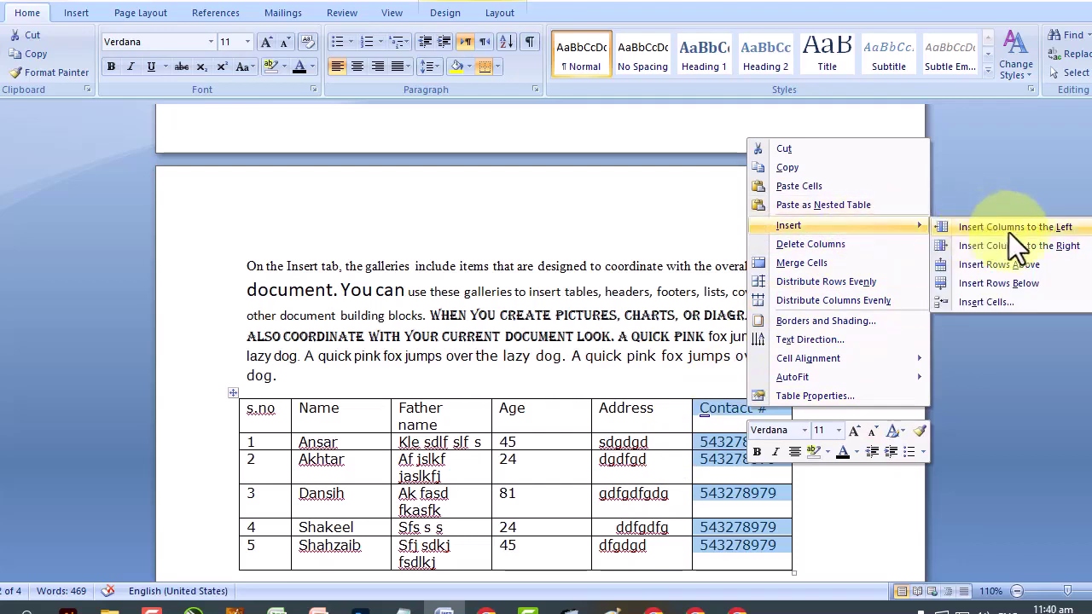
left_click(1066, 245)
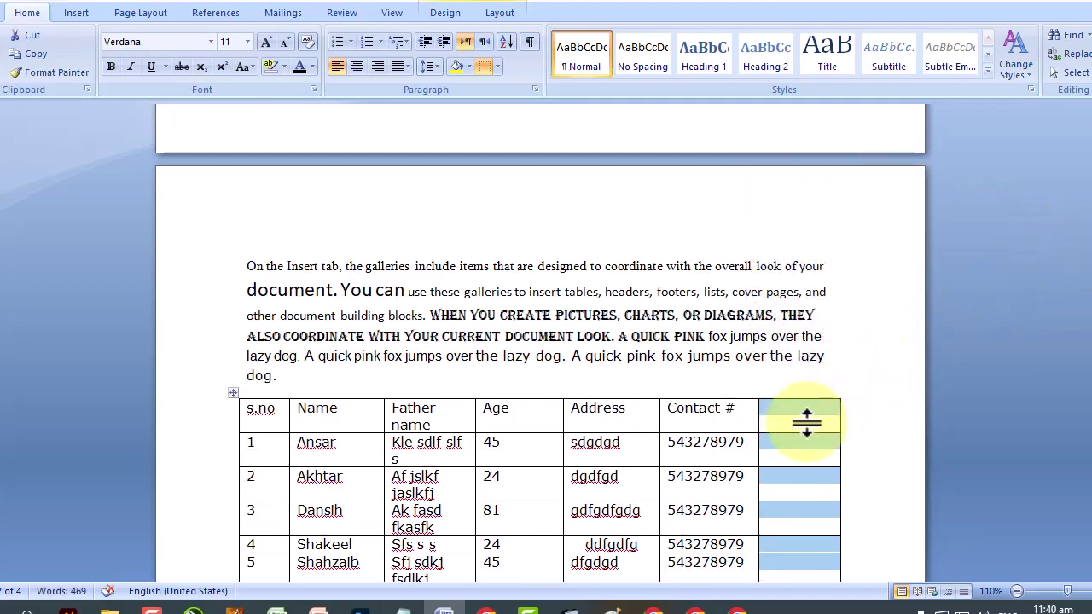
type("w")
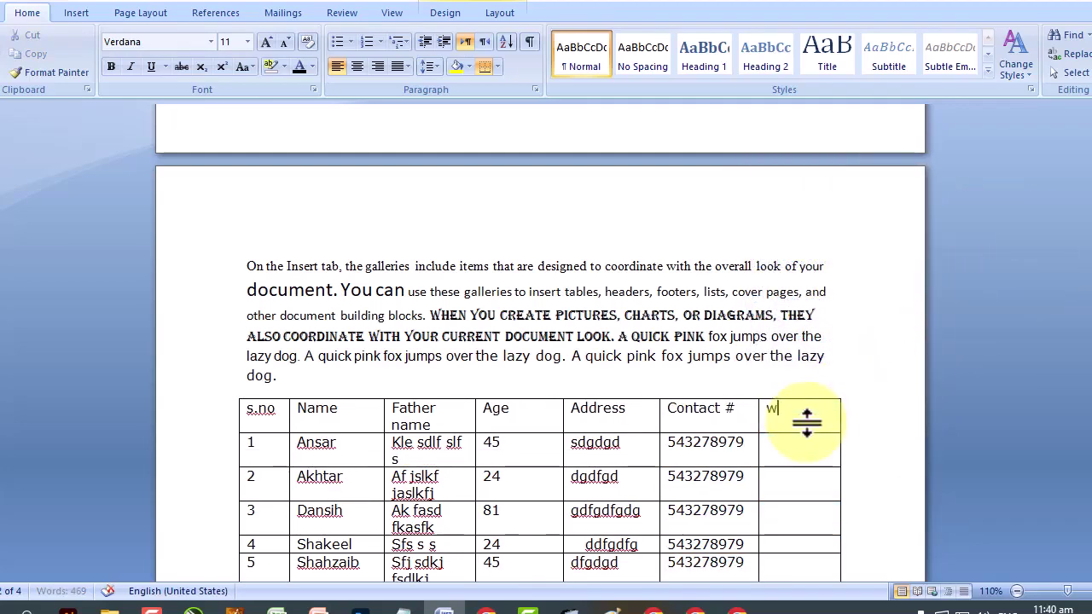
type("hatsapp")
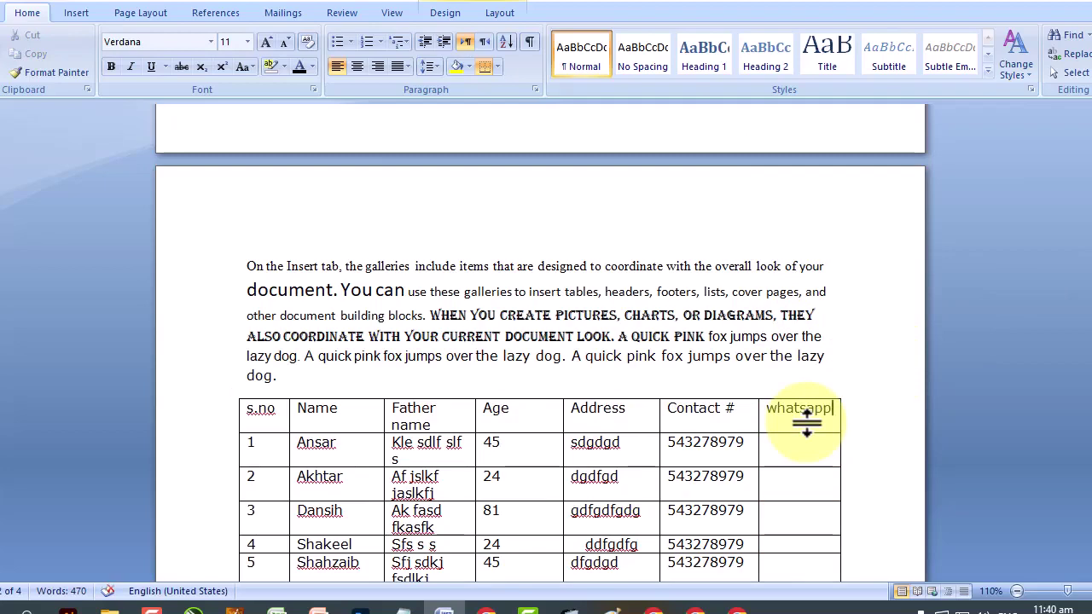
left_click_drag(780, 446, 787, 554)
scroll(787, 512, "down", 1)
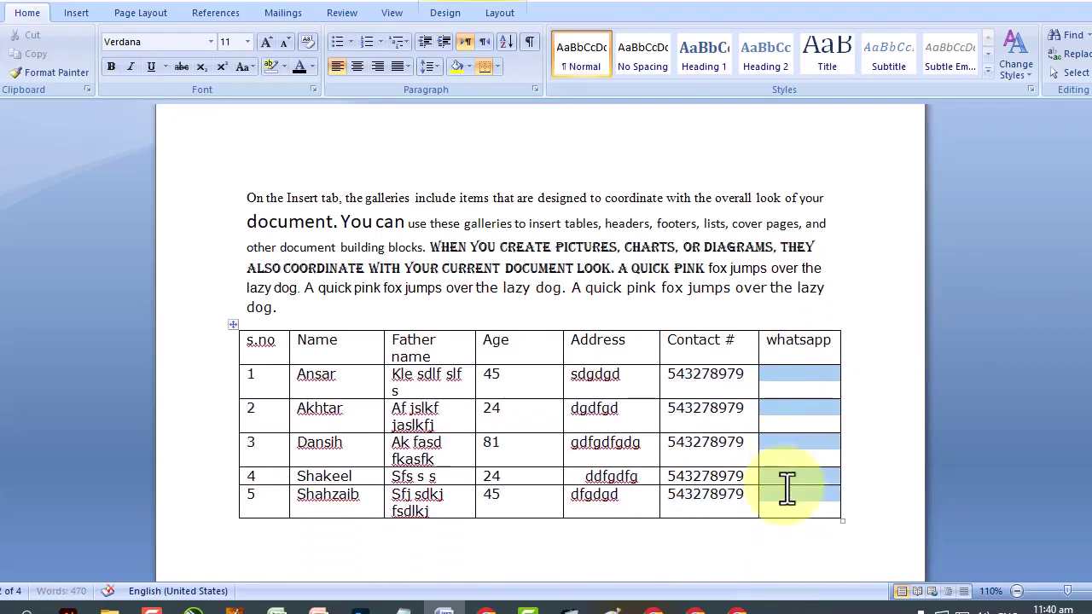
right_click(784, 375)
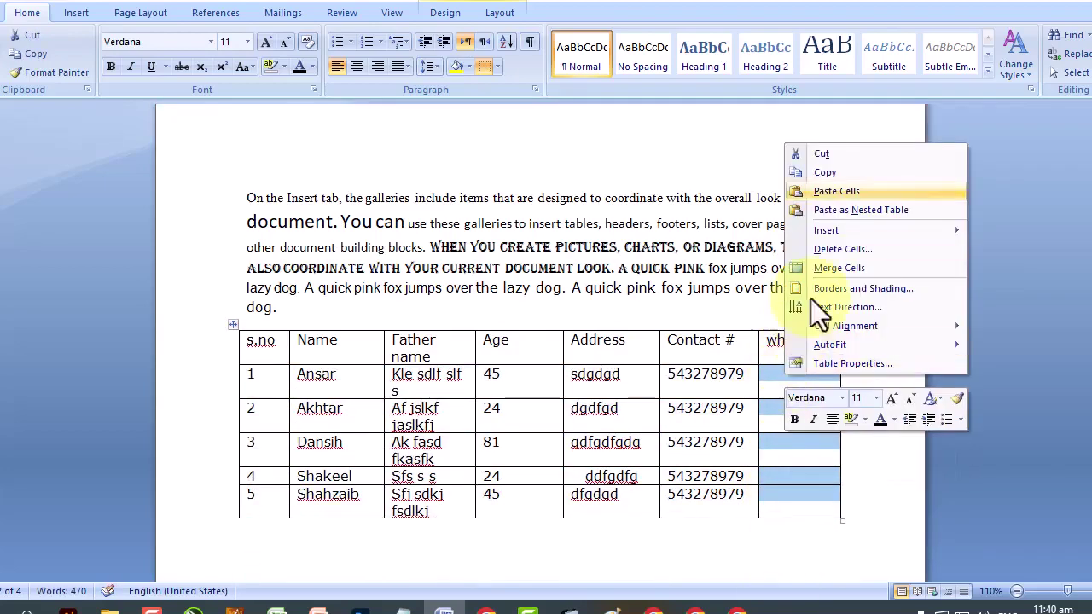
left_click(851, 189)
left_click(783, 409)
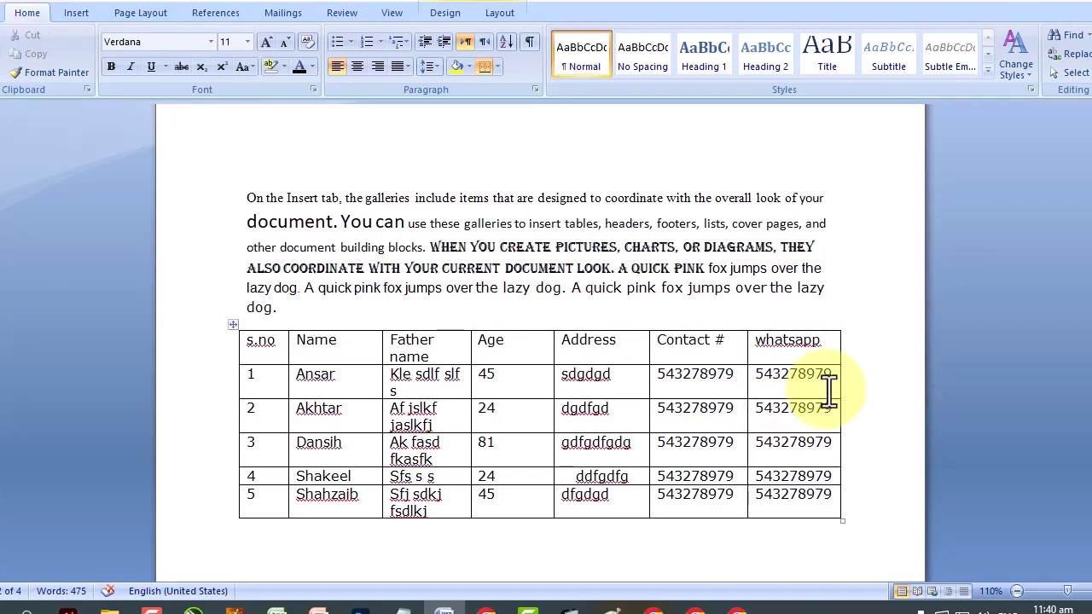
left_click_drag(262, 384, 792, 384)
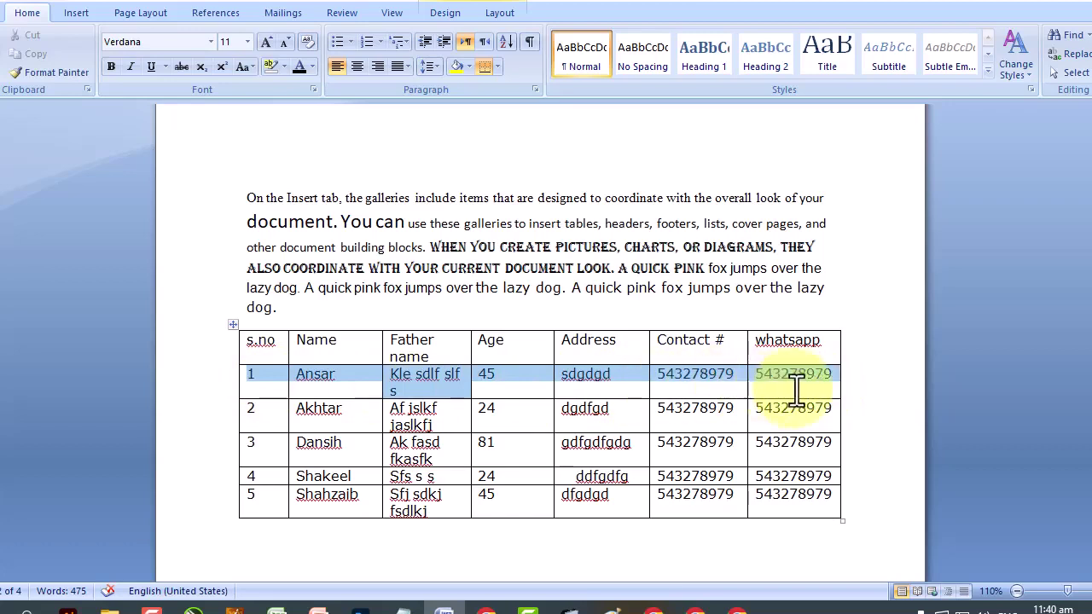
Insert an empty row above the row numbered 1, below the header.
right_click(640, 380)
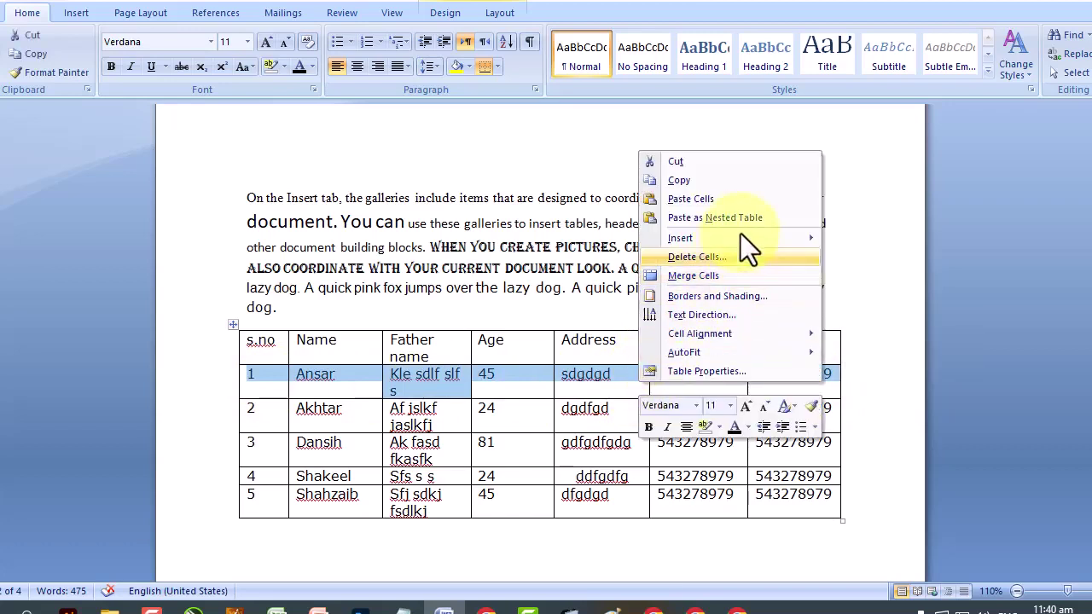
mouse_move(741, 238)
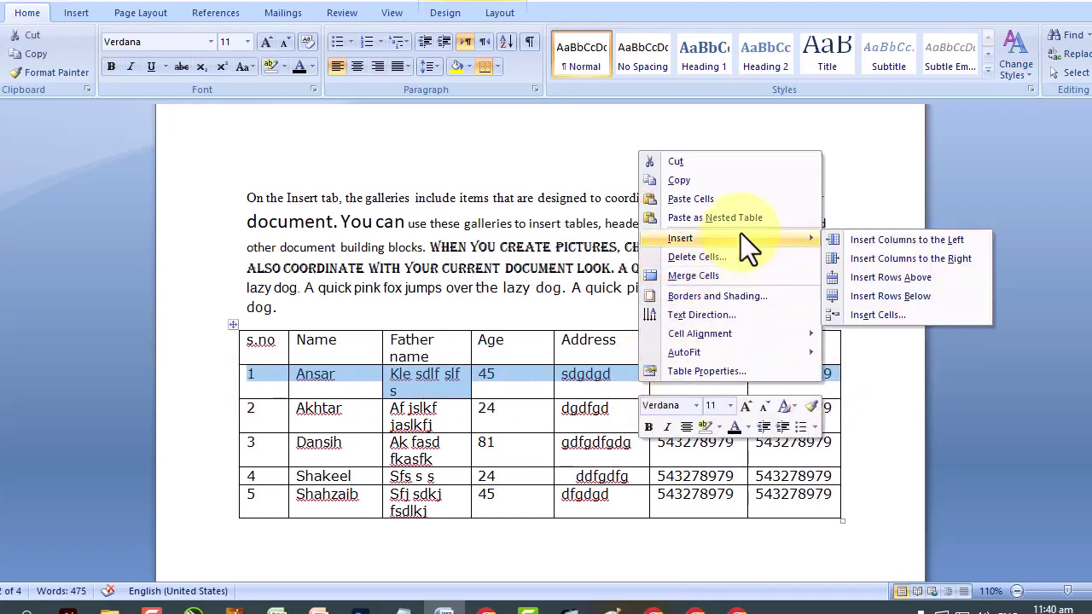
left_click(883, 280)
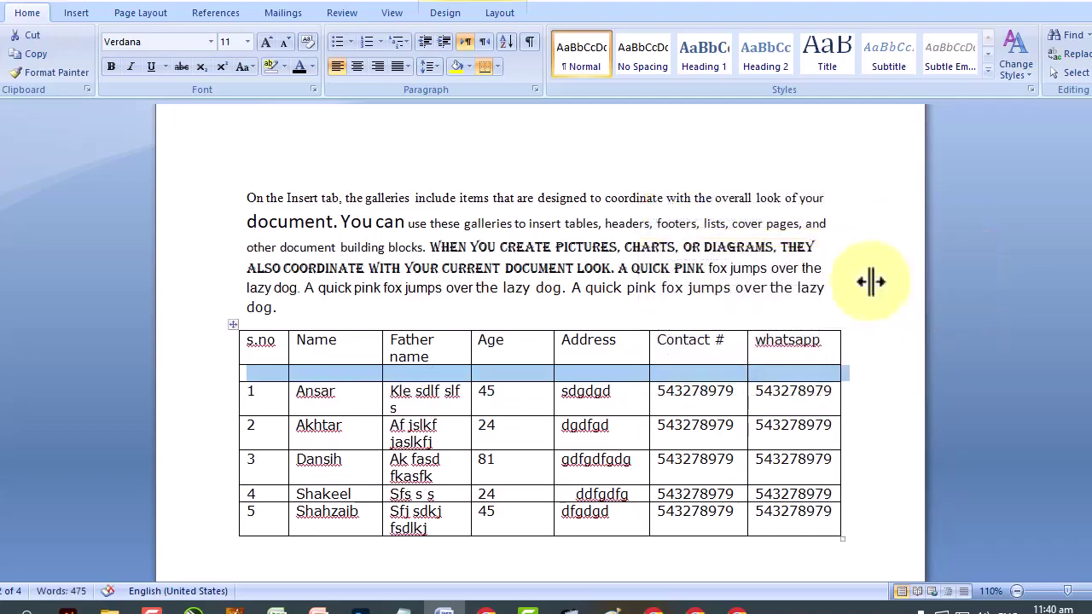
Label the new row's cells with data types: In numbers, Letters, Number, Capital Letters.
left_click(255, 375)
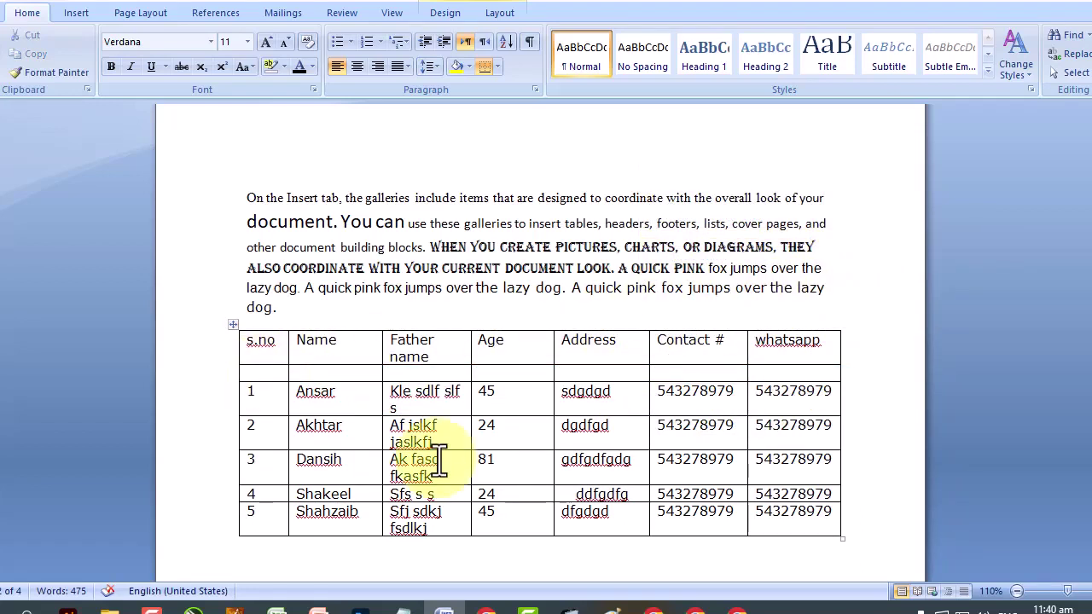
type("(ikn")
key("BackSpace")
key("BackSpace")
type("Nu")
key("BackSpace")
key("BackSpace")
type("In un")
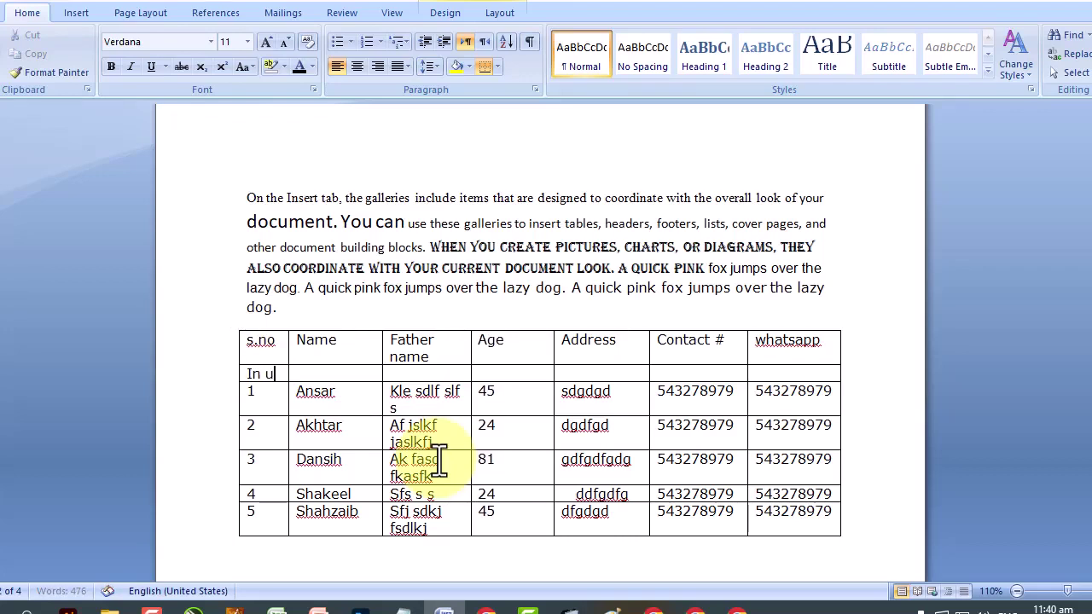
key("BackSpace")
key("BackSpace")
type("numbers")
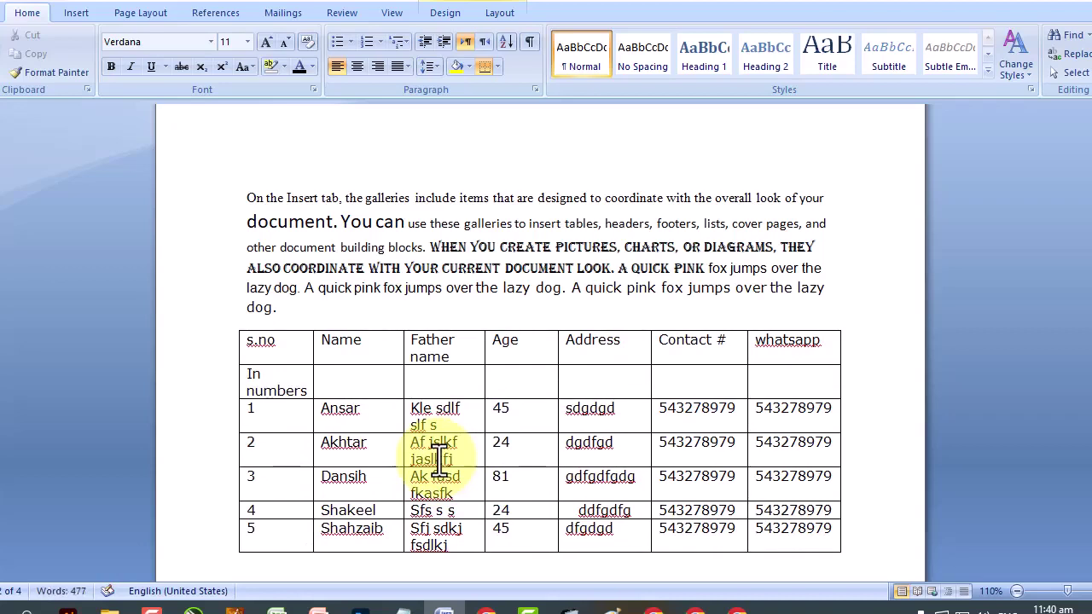
key("Tab")
type("Lette")
type("Letters")
key("Tab")
type("Number")
key("Tab")
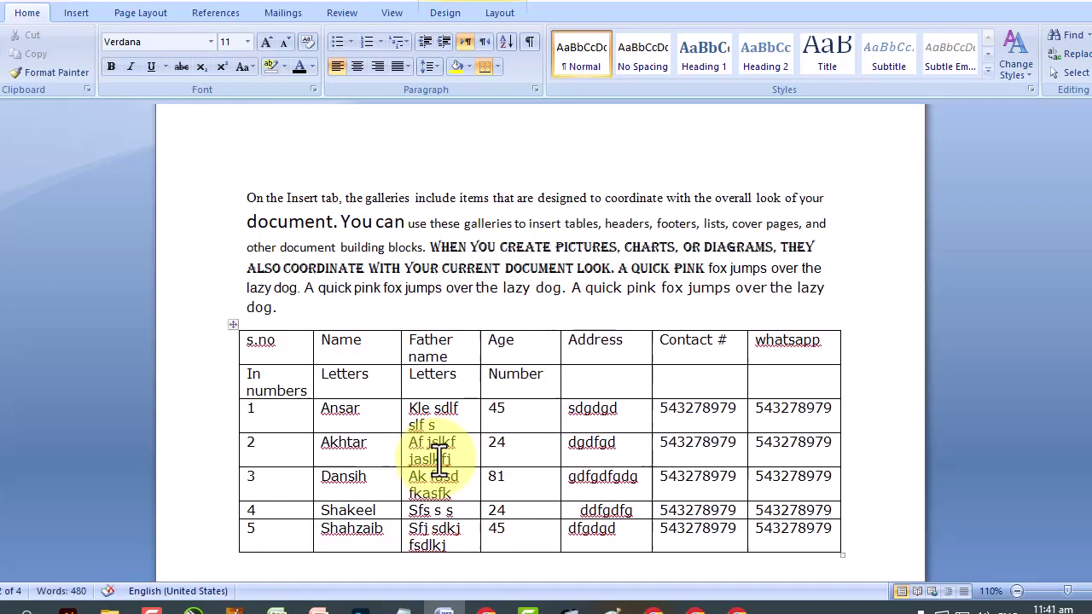
type("C")
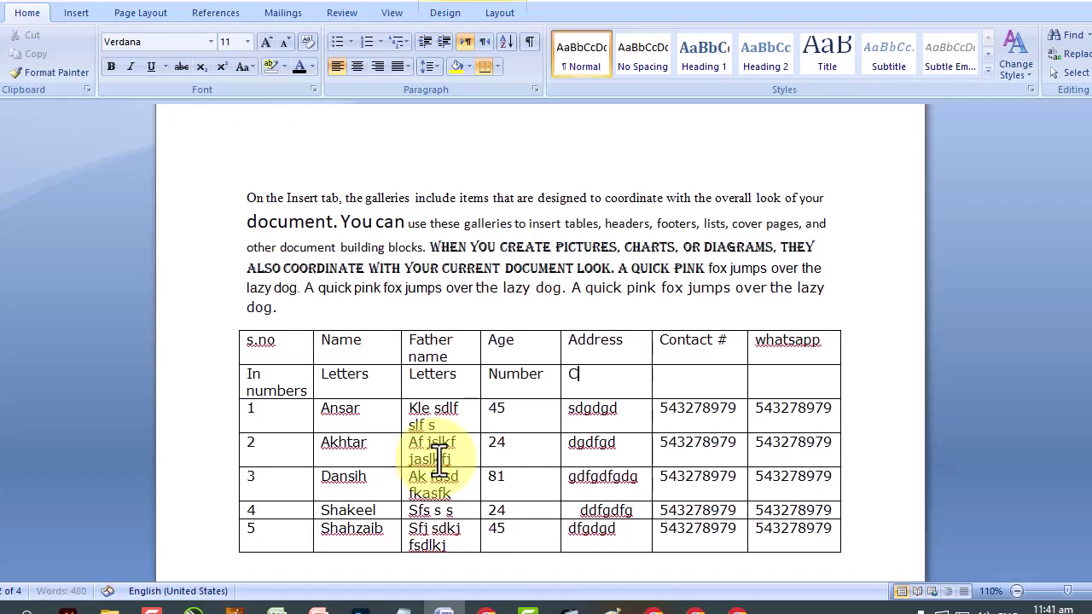
type("apital Letters")
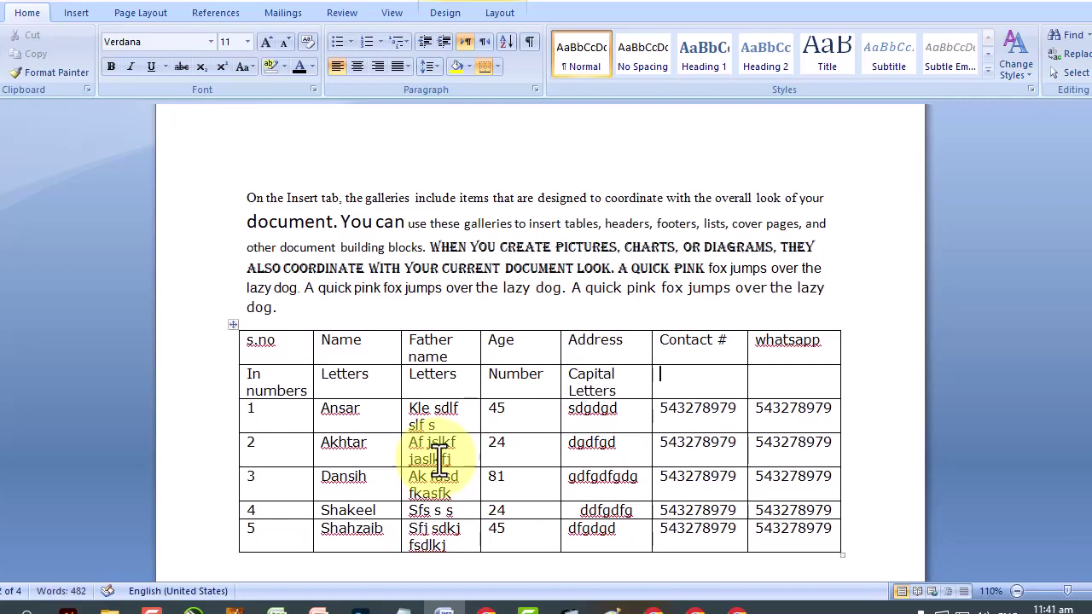
type("numbers")
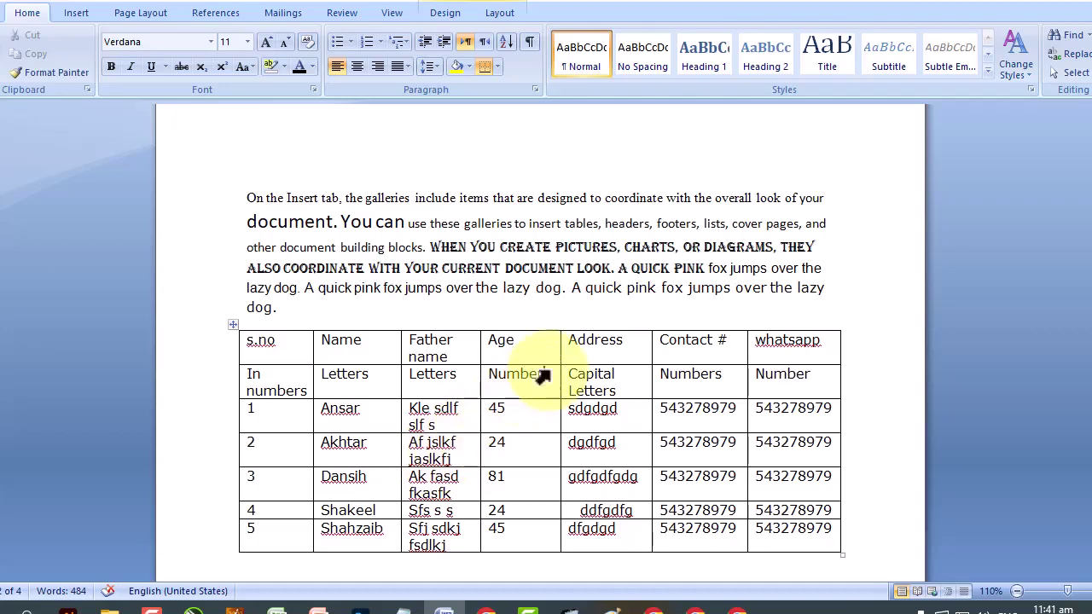
Shrink the descriptor row text four sizes and centre it.
left_click_drag(824, 378, 255, 381)
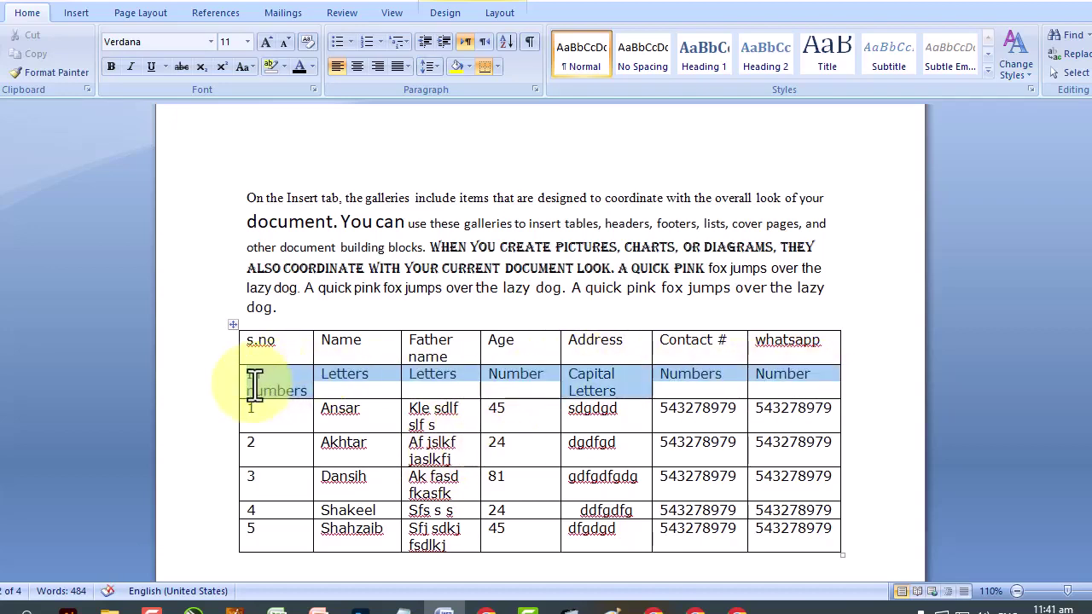
left_click(283, 43)
left_click(284, 43)
left_click(283, 43)
left_click(283, 42)
left_click(284, 43)
left_click(283, 43)
left_click(284, 42)
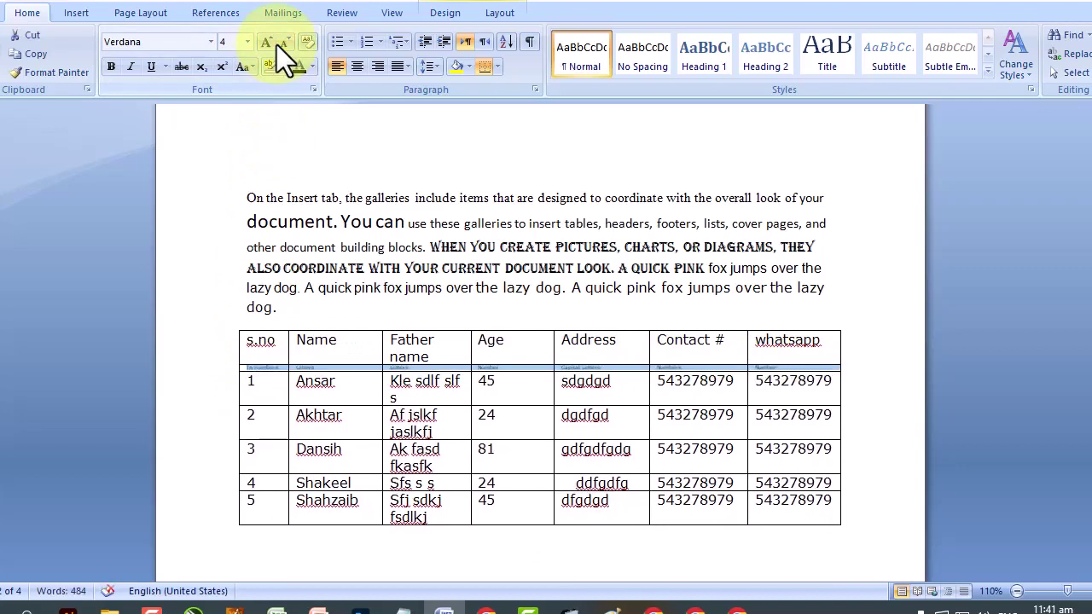
left_click(358, 67)
Centre the header labels both horizontally and vertically in their cells.
left_click_drag(794, 348, 270, 348)
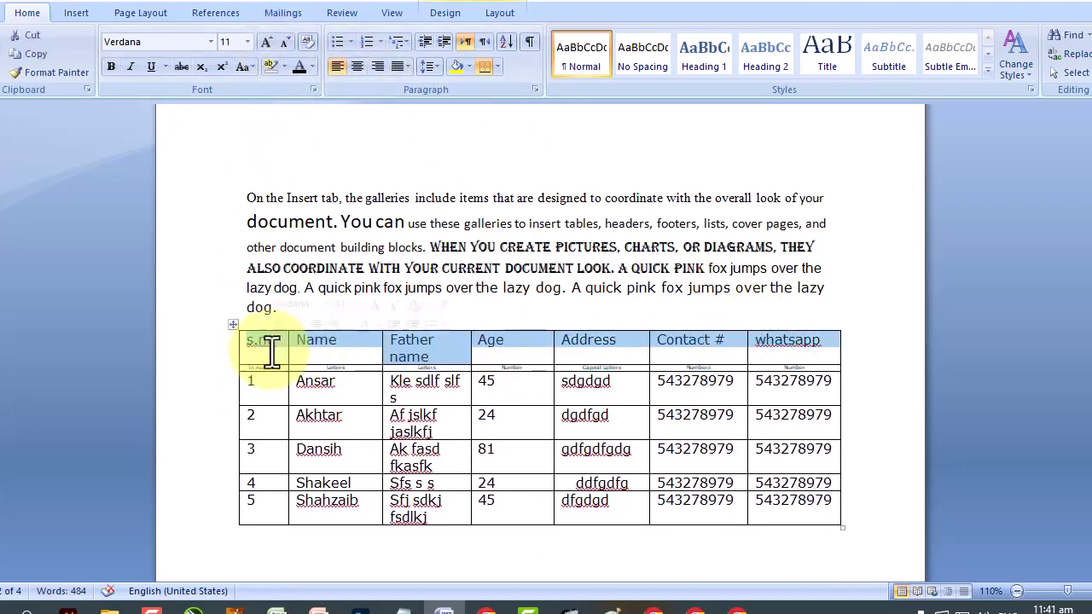
right_click(431, 353)
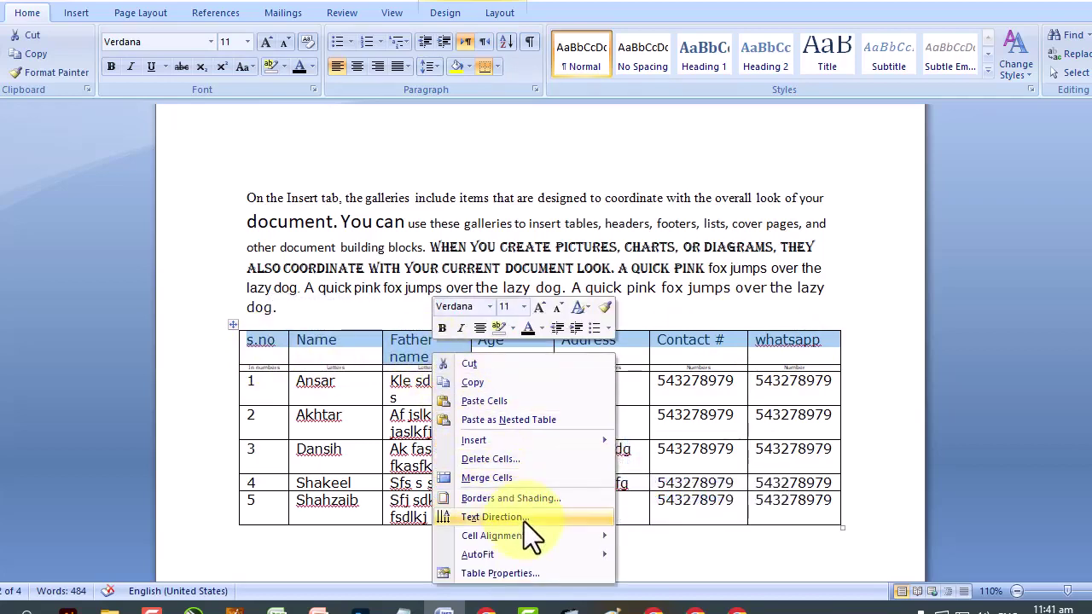
mouse_move(527, 535)
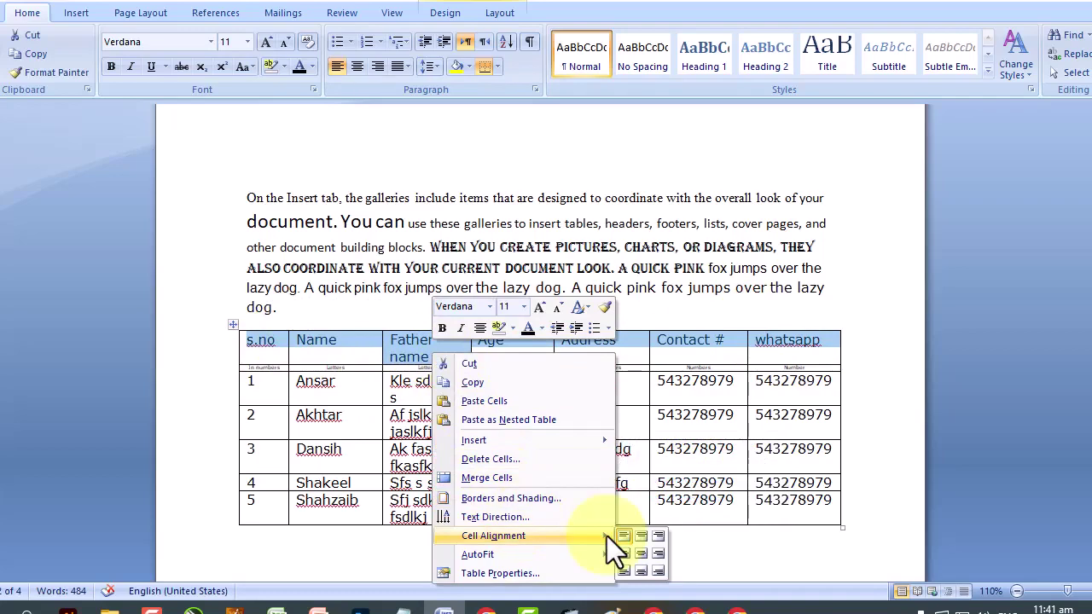
left_click(642, 554)
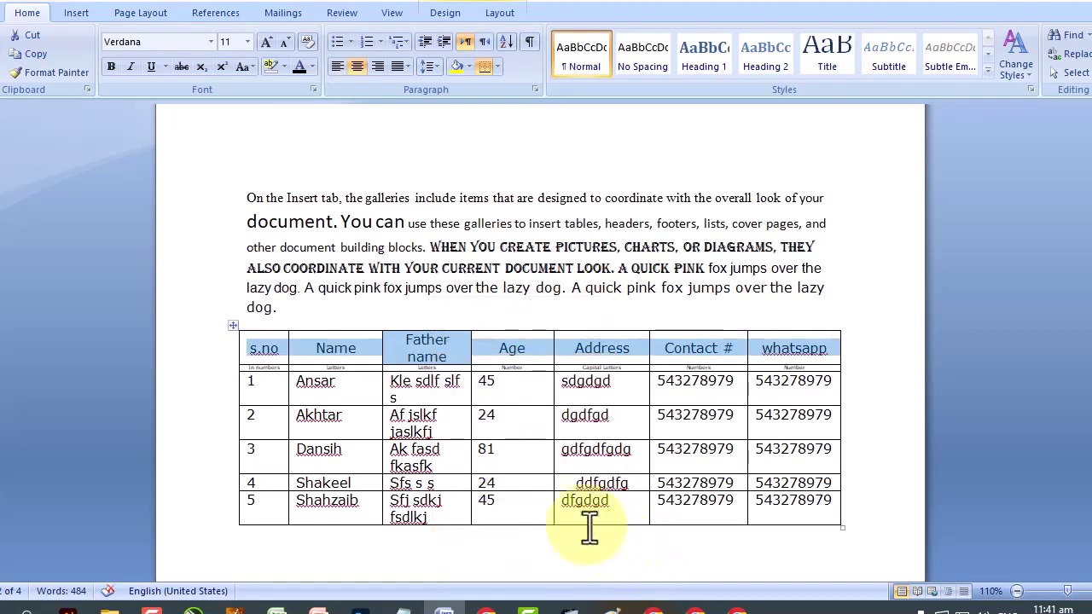
left_click(435, 448)
Centre the serial numbers 1–5 within their cells.
left_click_drag(261, 394, 254, 527)
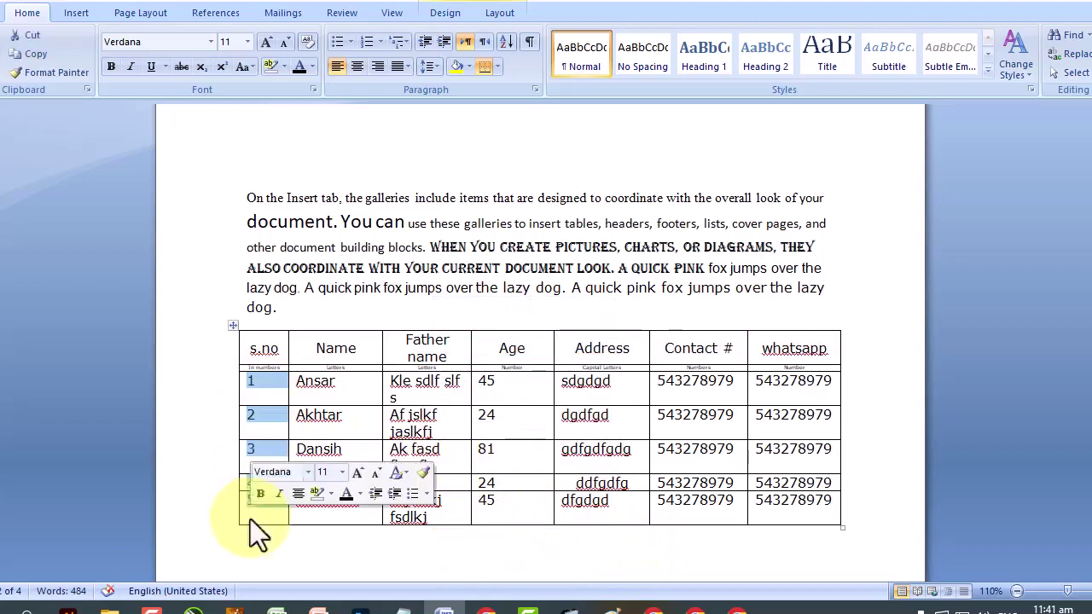
right_click(253, 417)
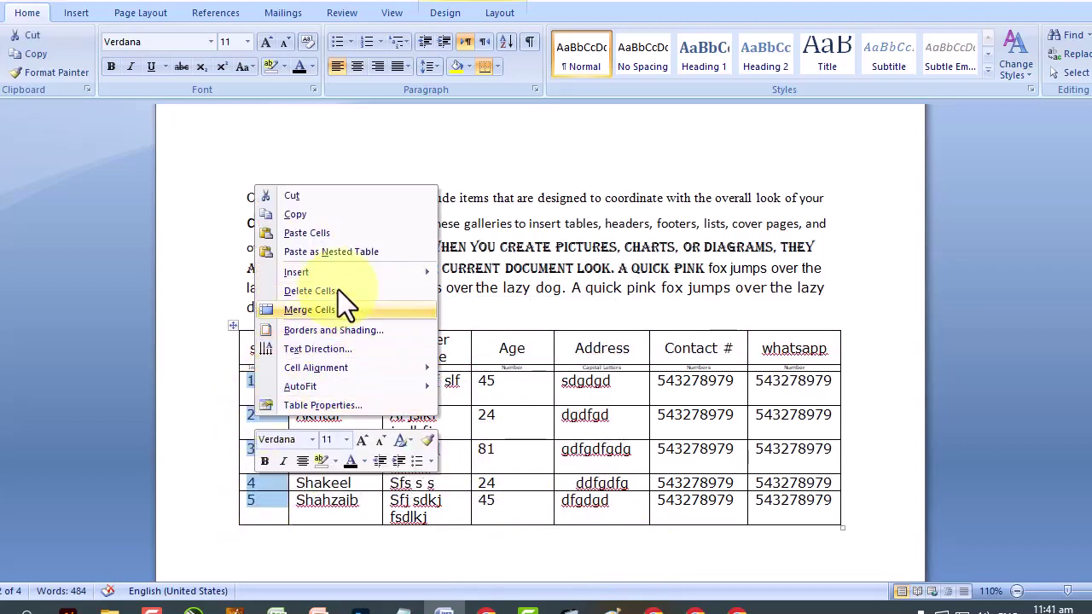
mouse_move(344, 368)
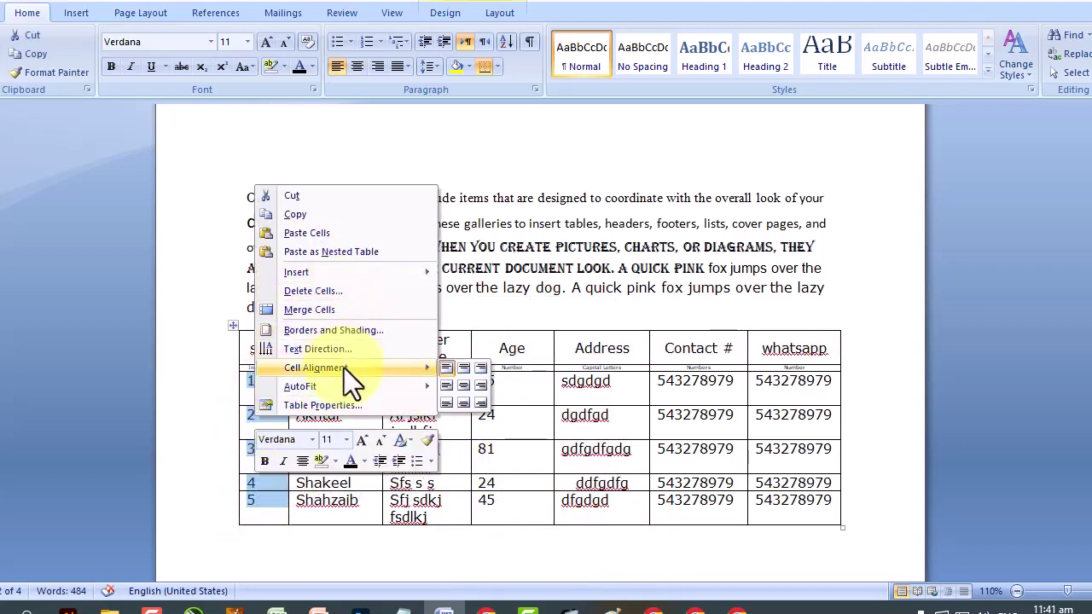
left_click(461, 383)
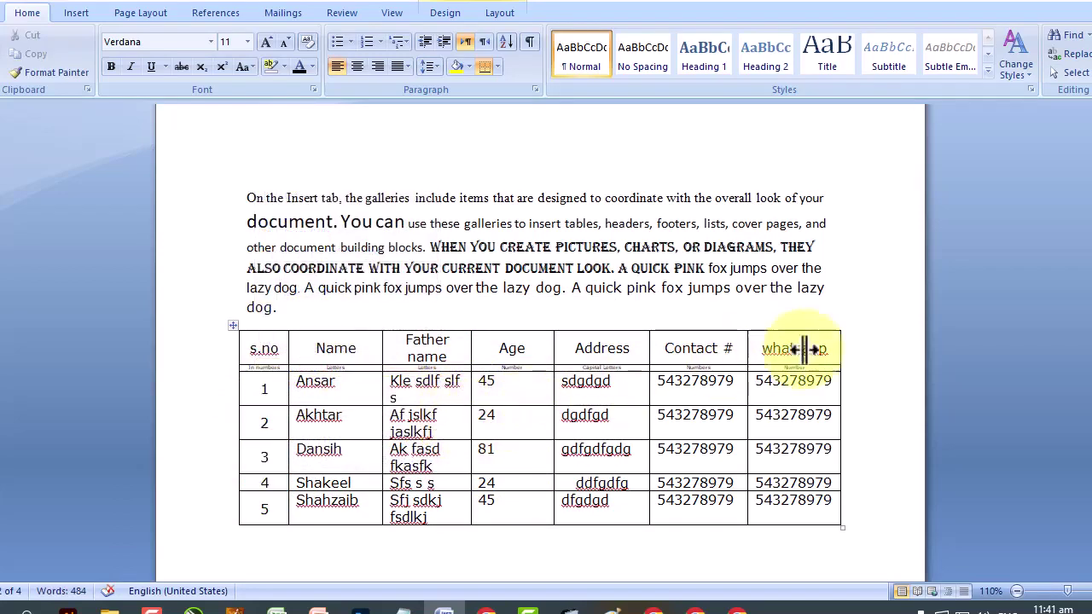
left_click_drag(834, 346, 285, 348)
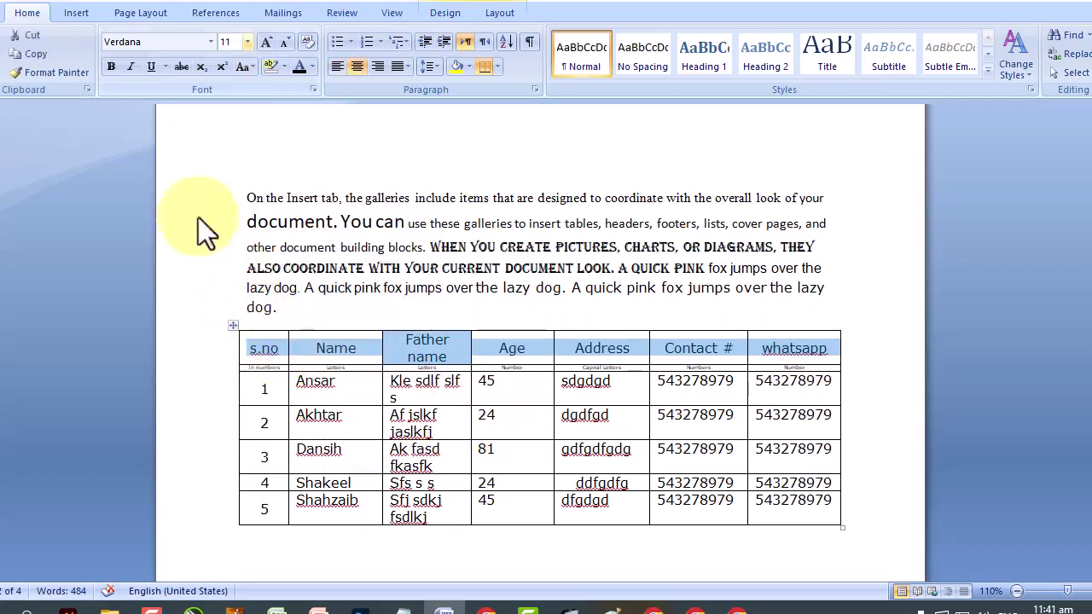
Make the header row bold with light grey shading.
left_click(111, 67)
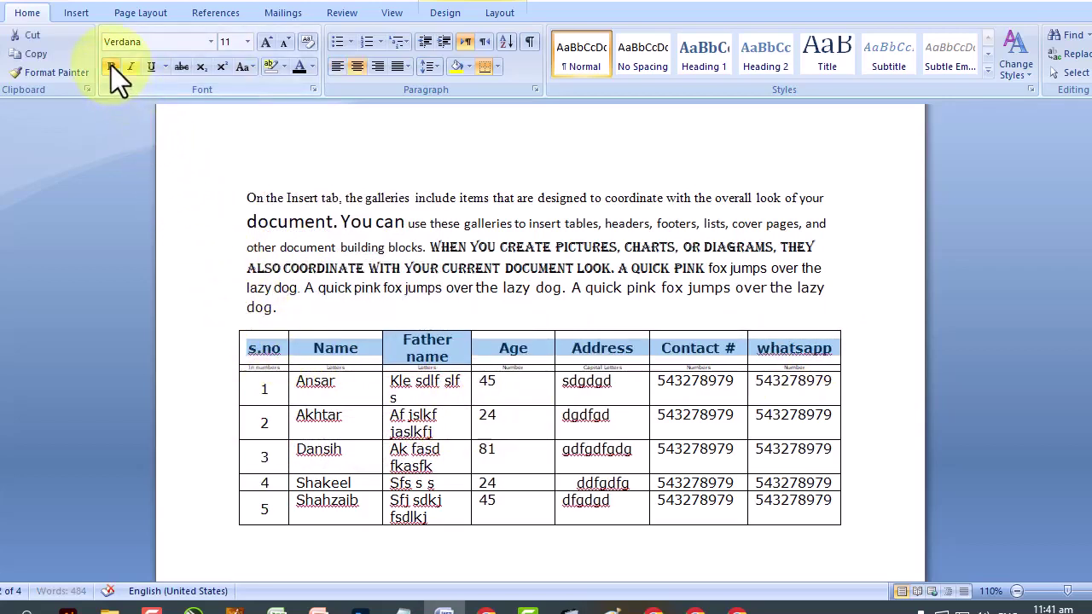
left_click(469, 68)
left_click(454, 126)
left_click(503, 392)
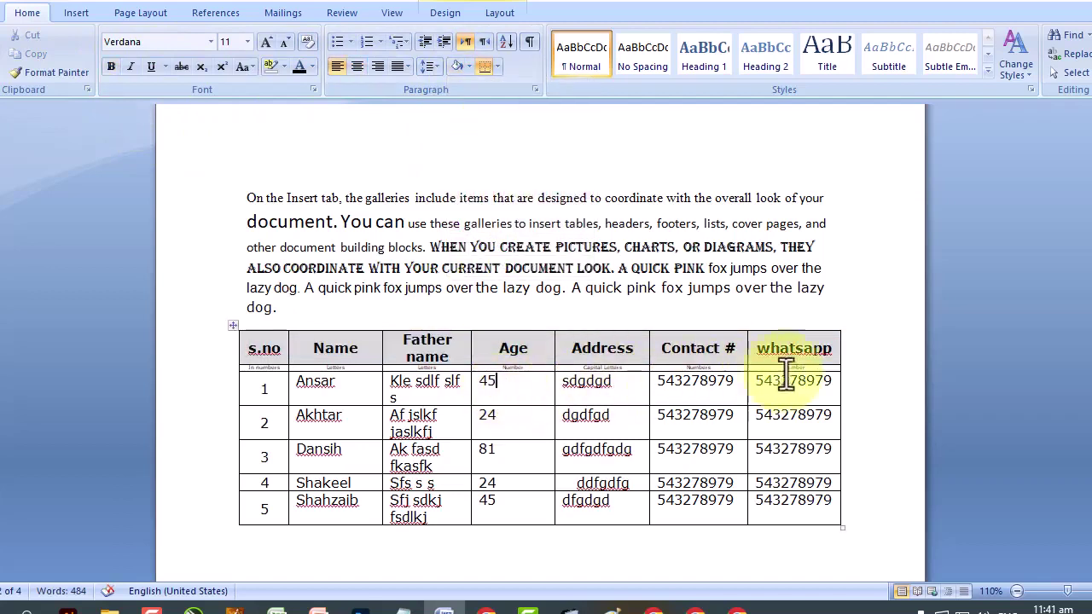
Shade the descriptor row black and give its text a light font colour.
left_click(245, 369)
left_click(470, 65)
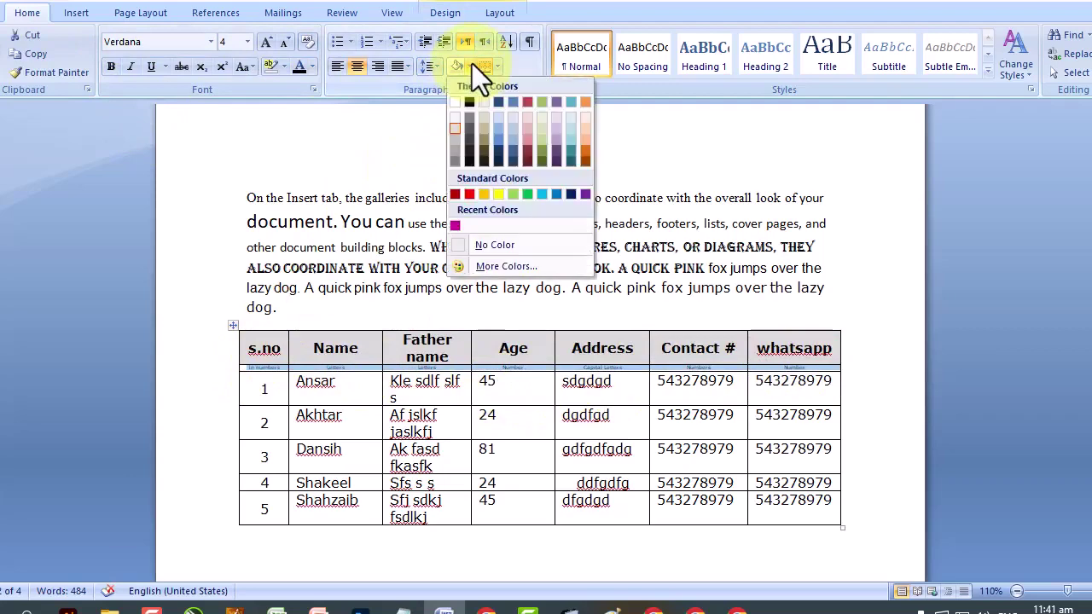
left_click(467, 104)
left_click(313, 66)
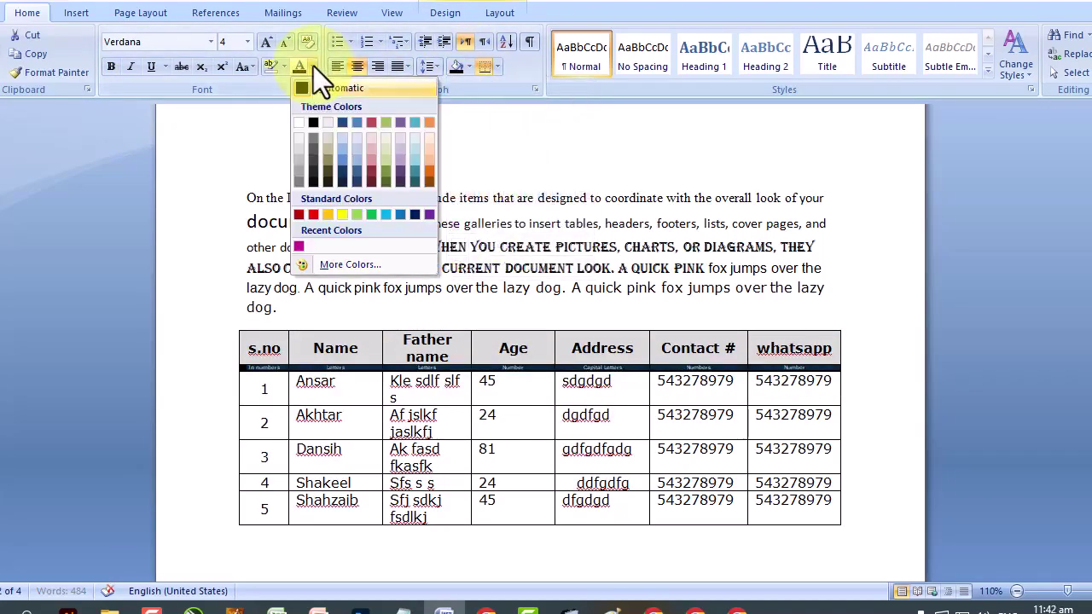
left_click(302, 125)
left_click(519, 450)
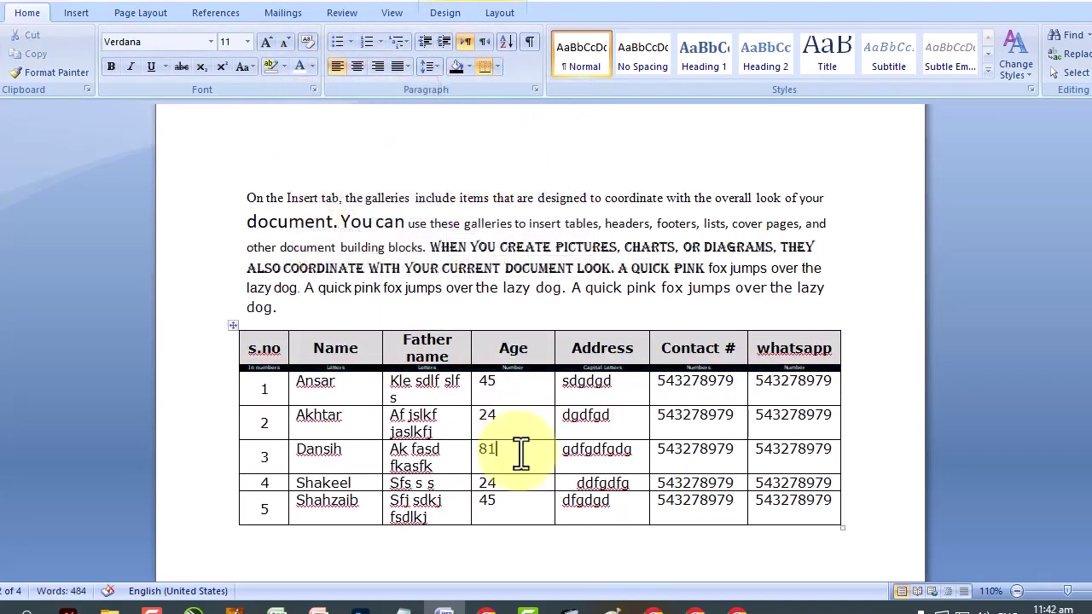
At 120% zoom, enlarge the descriptor row text one size and left-align it.
left_click(1083, 591)
scroll(748, 385, "down", 3)
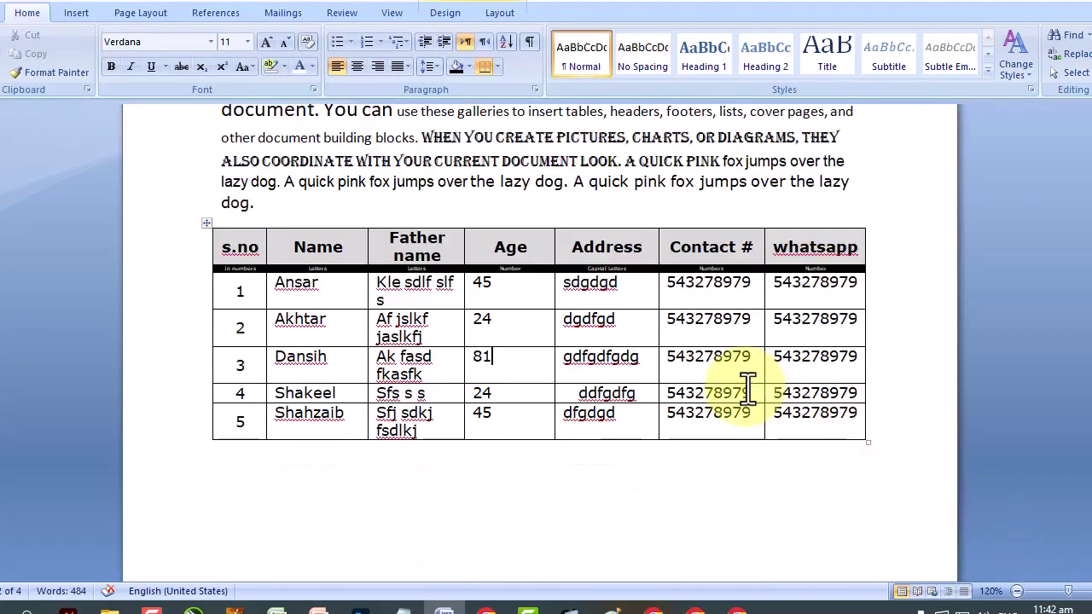
mouse_move(830, 261)
left_mouse_down()
mouse_move(338, 273)
mouse_move(231, 259)
left_mouse_up()
left_click(227, 266)
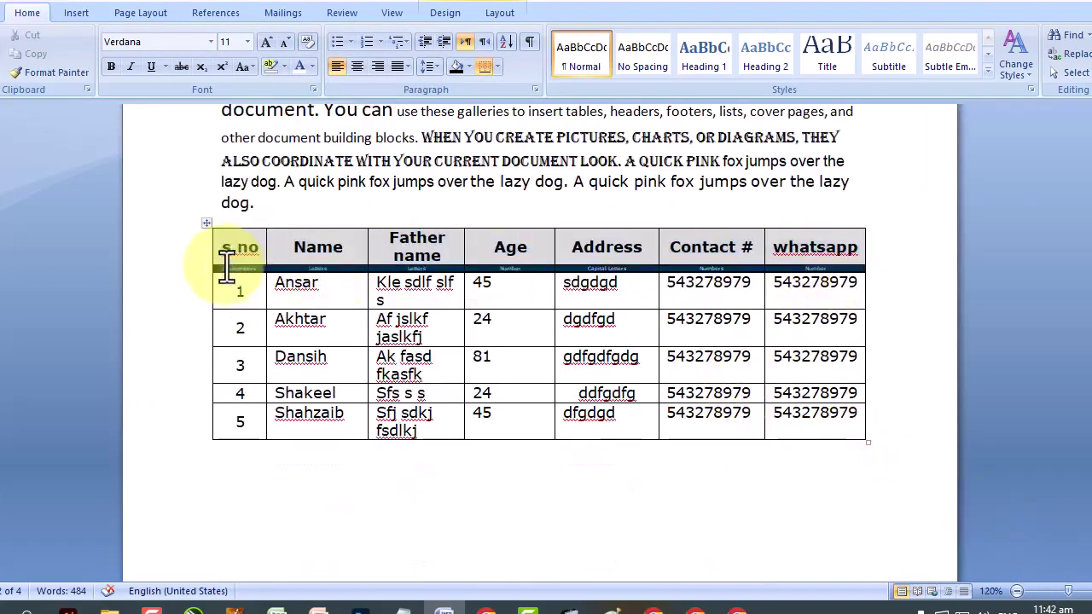
left_click(266, 41)
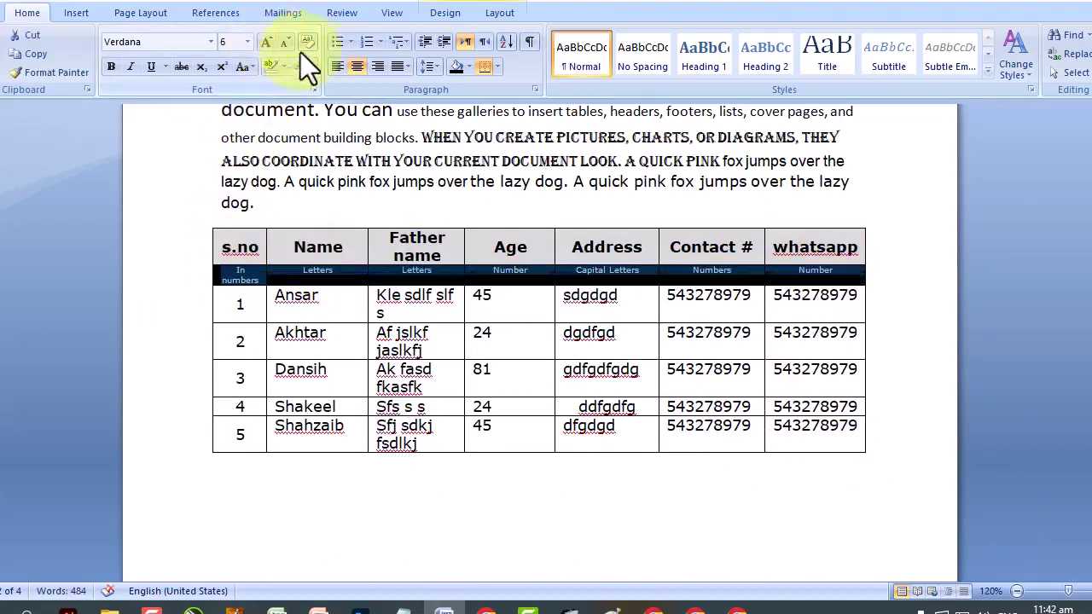
left_click(353, 69)
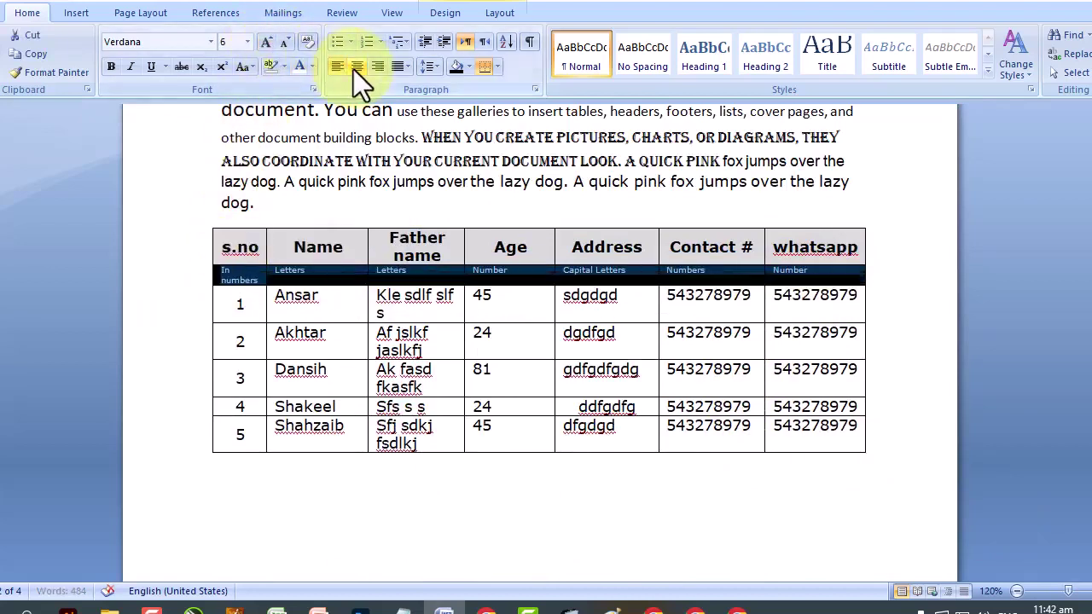
left_click(674, 500)
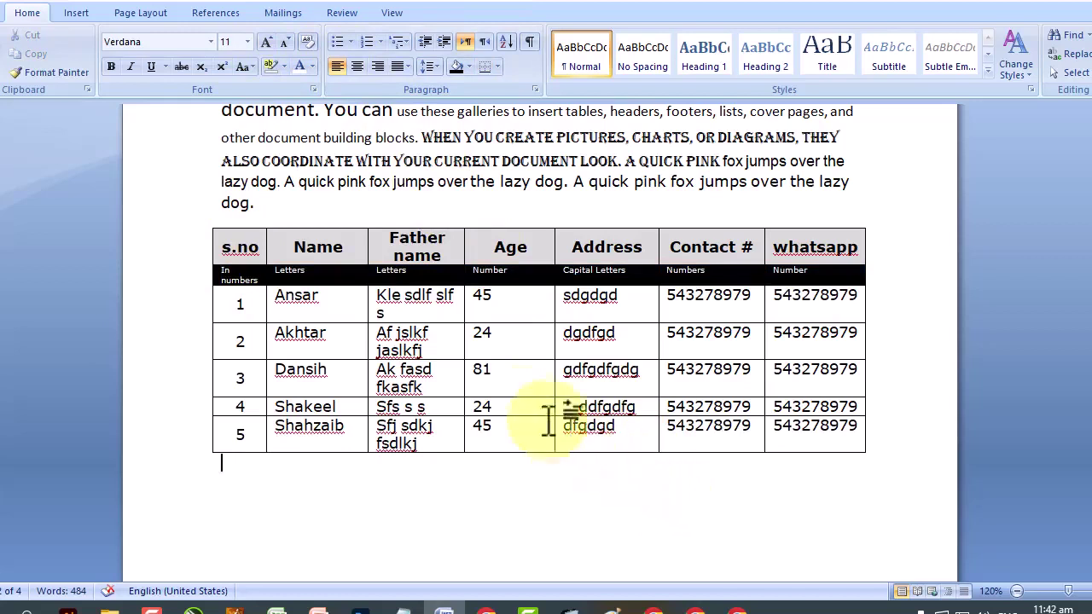
Turn the s.no and In numbers cells to vertical text direction.
left_click(215, 244)
left_click(338, 380)
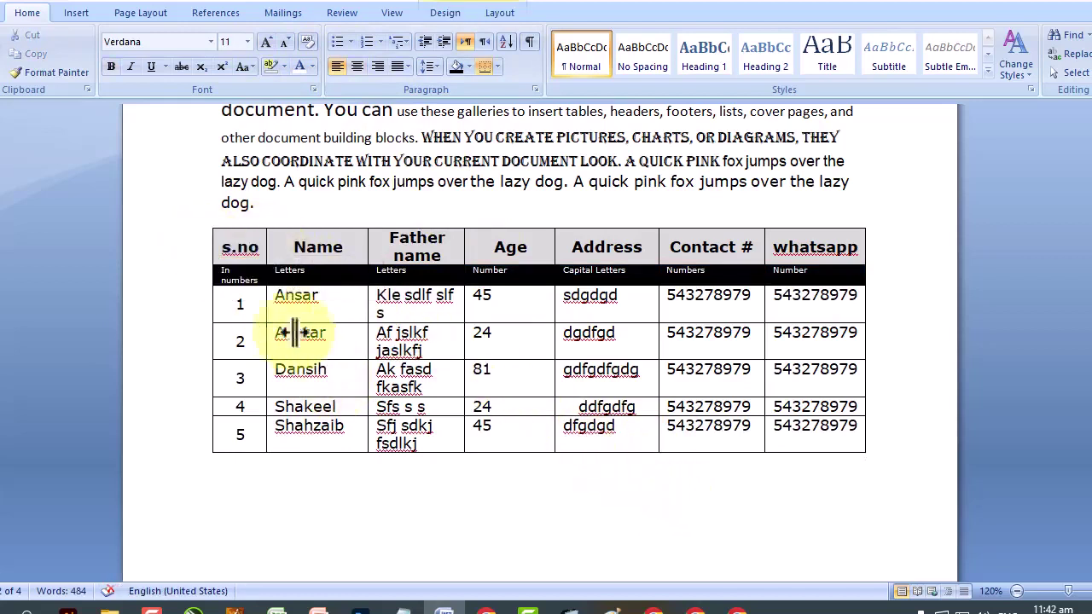
left_click_drag(233, 246, 243, 277)
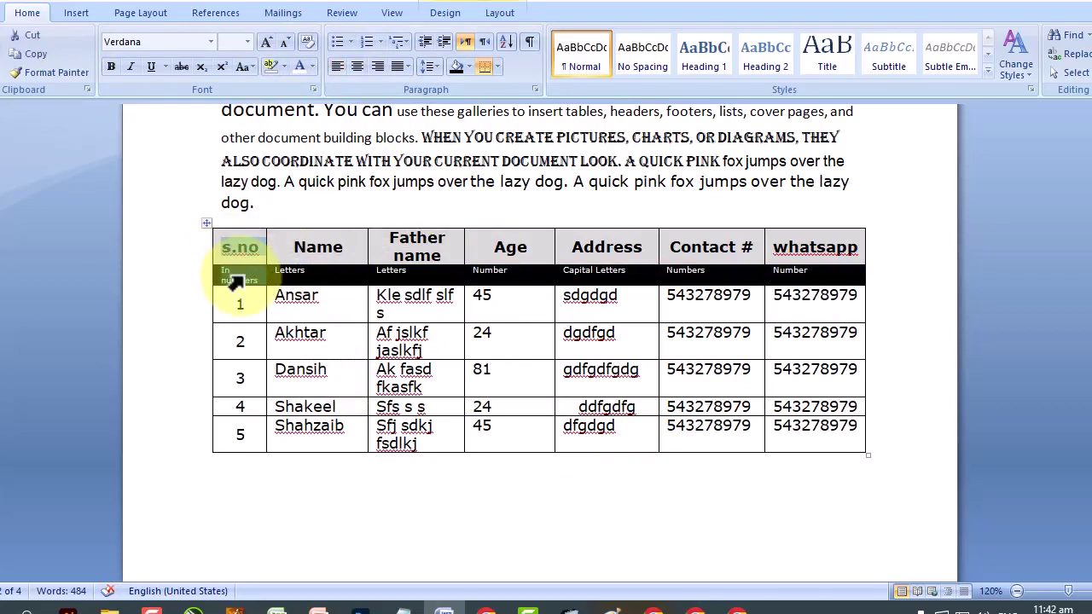
right_click(242, 290)
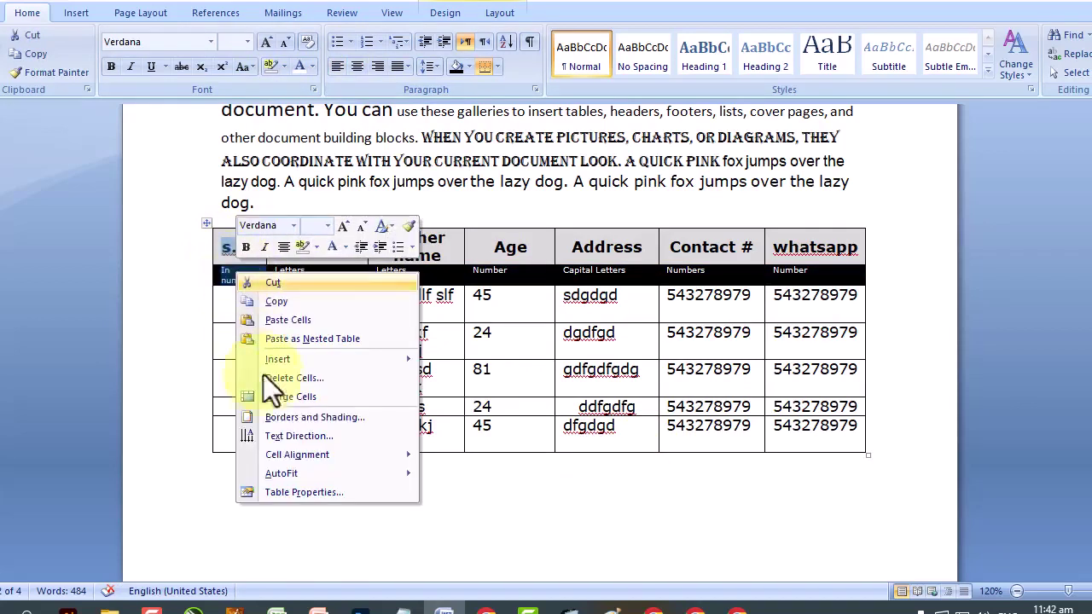
left_click(294, 436)
left_click(518, 268)
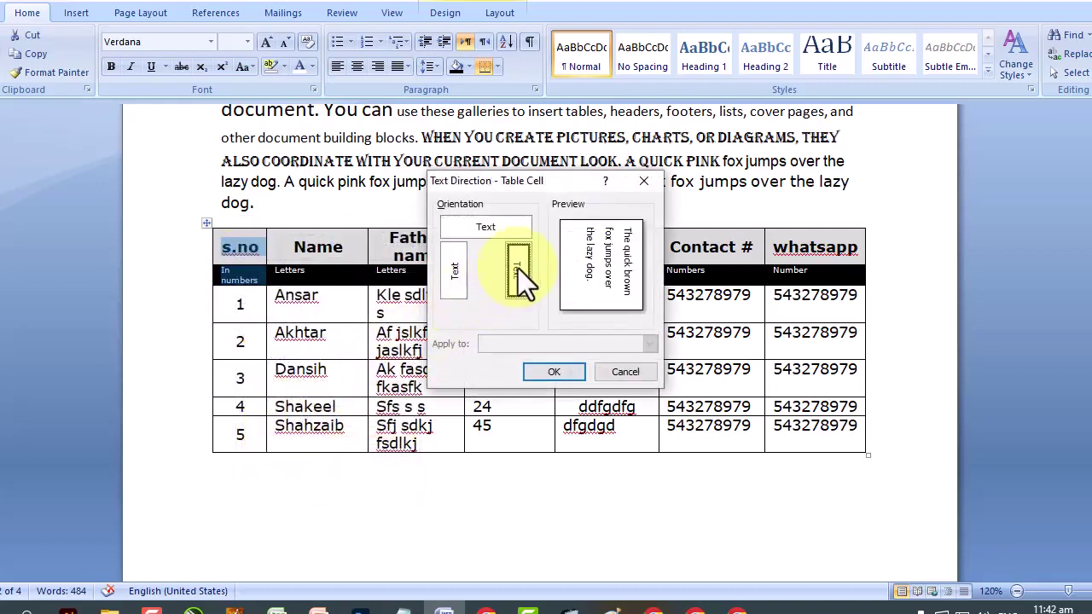
left_click(555, 373)
left_click(359, 402)
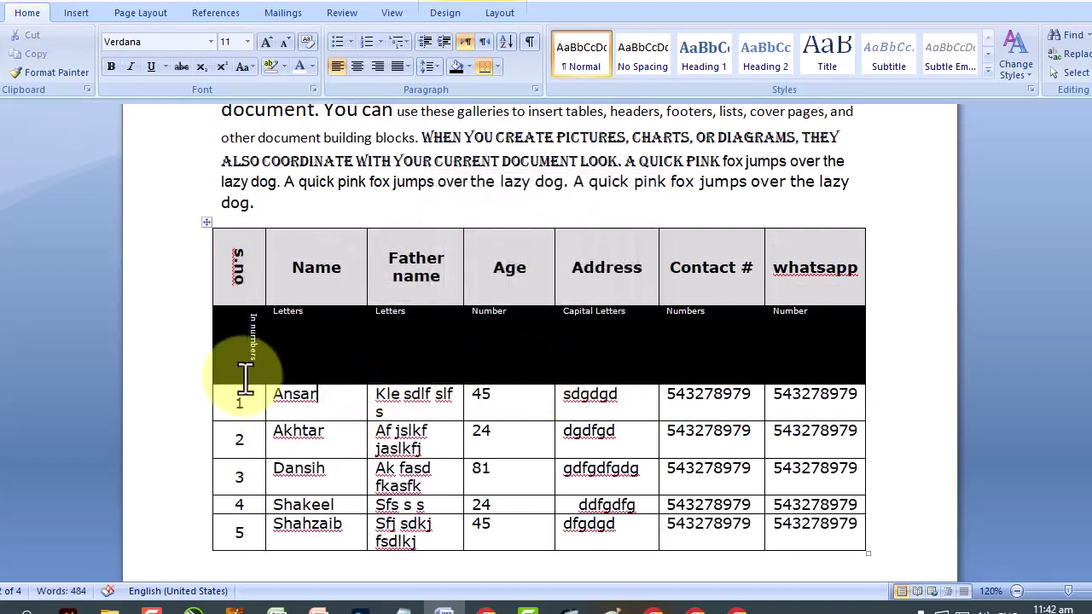
Select the black descriptor row beneath the header.
scroll(239, 393, "down", 3)
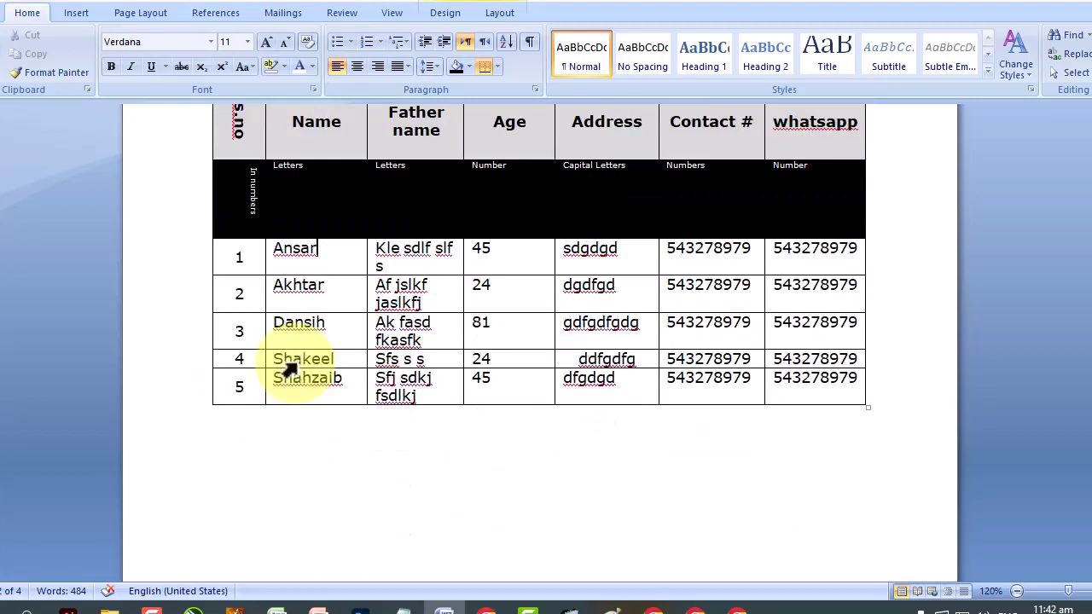
left_click(221, 436)
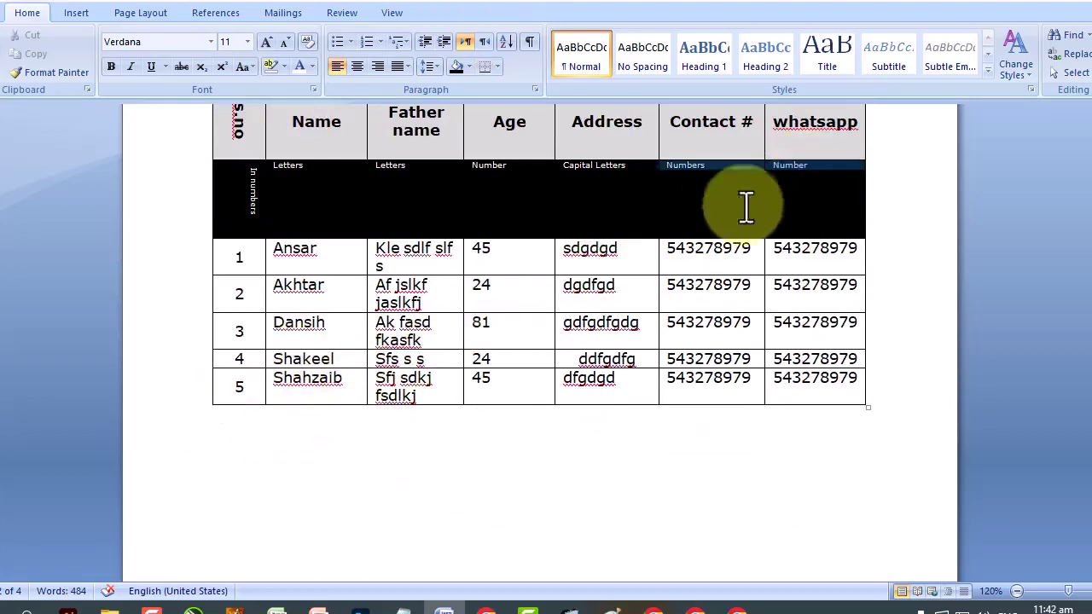
left_click(227, 244)
left_click(227, 229)
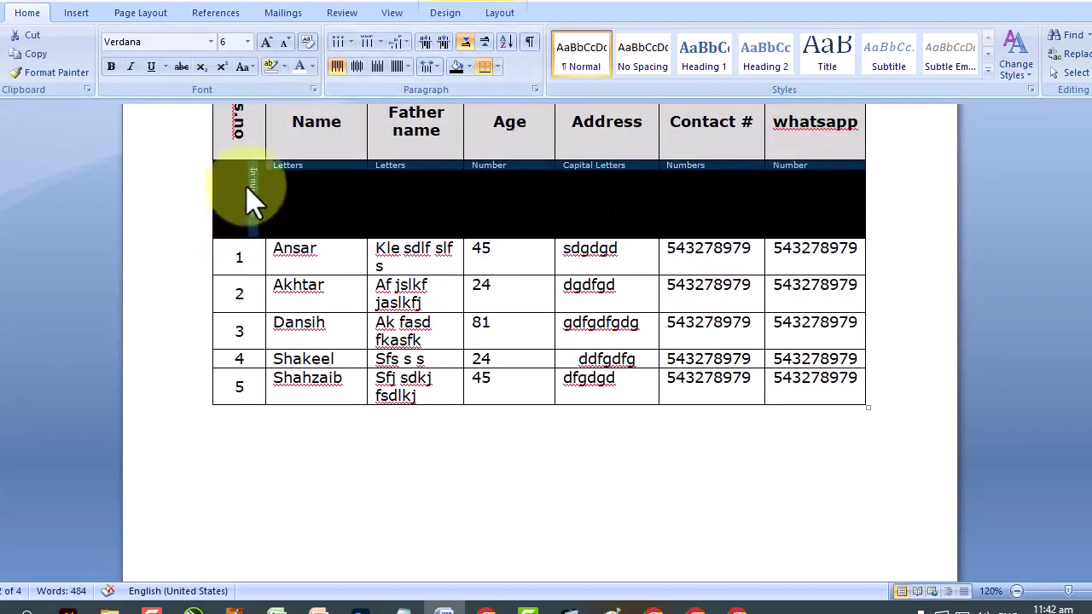
Give the descriptor row white borders, dropping its top and bottom edges.
right_click(249, 180)
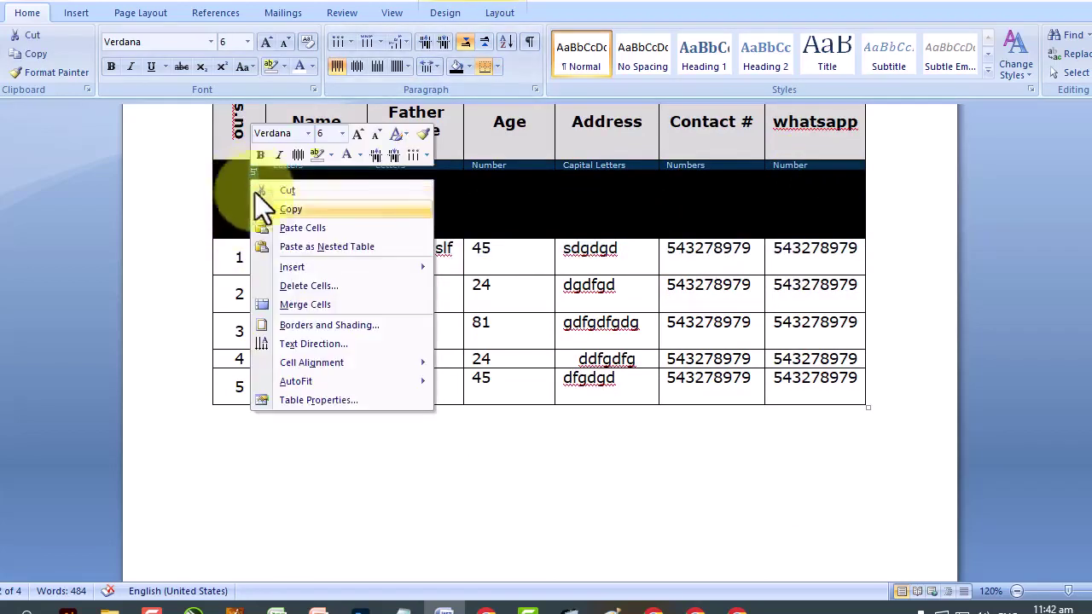
left_click(319, 327)
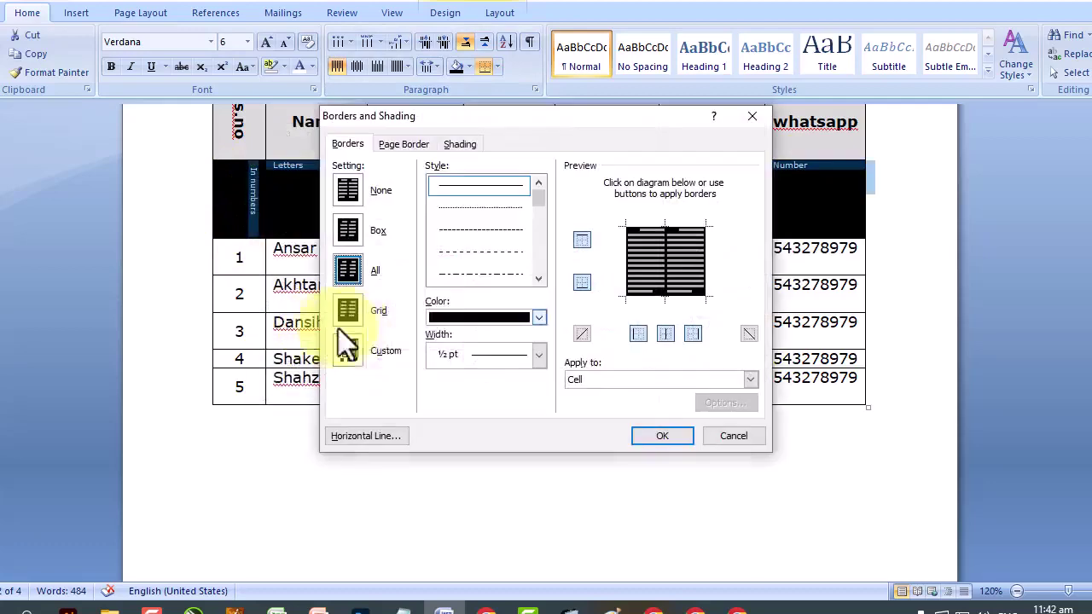
left_click(482, 322)
left_click(436, 376)
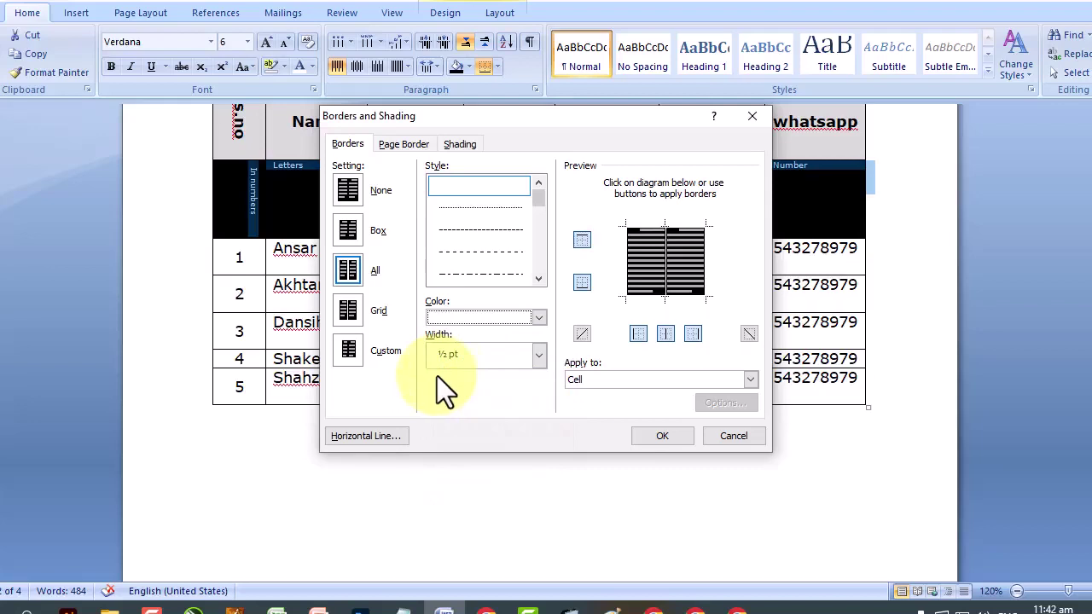
left_click(680, 228)
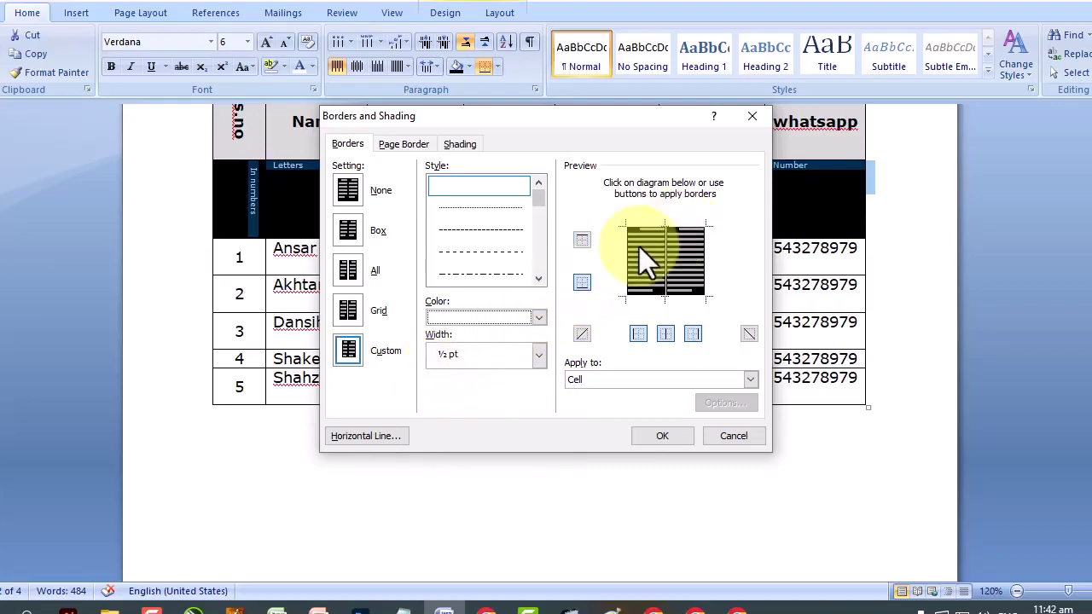
left_click(645, 291)
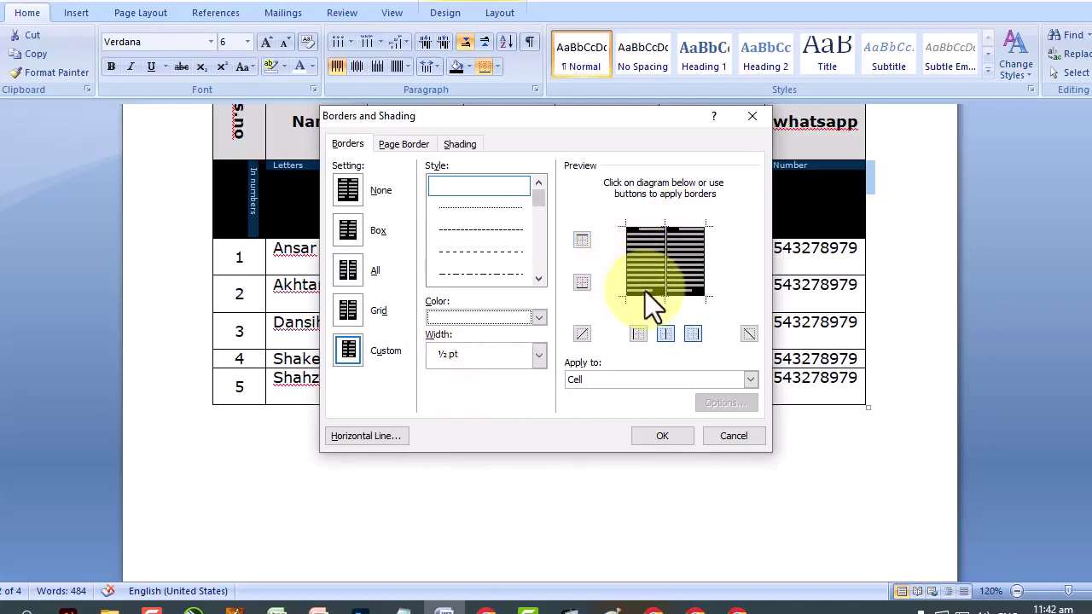
left_click(674, 259)
left_click(686, 268)
left_click(665, 258)
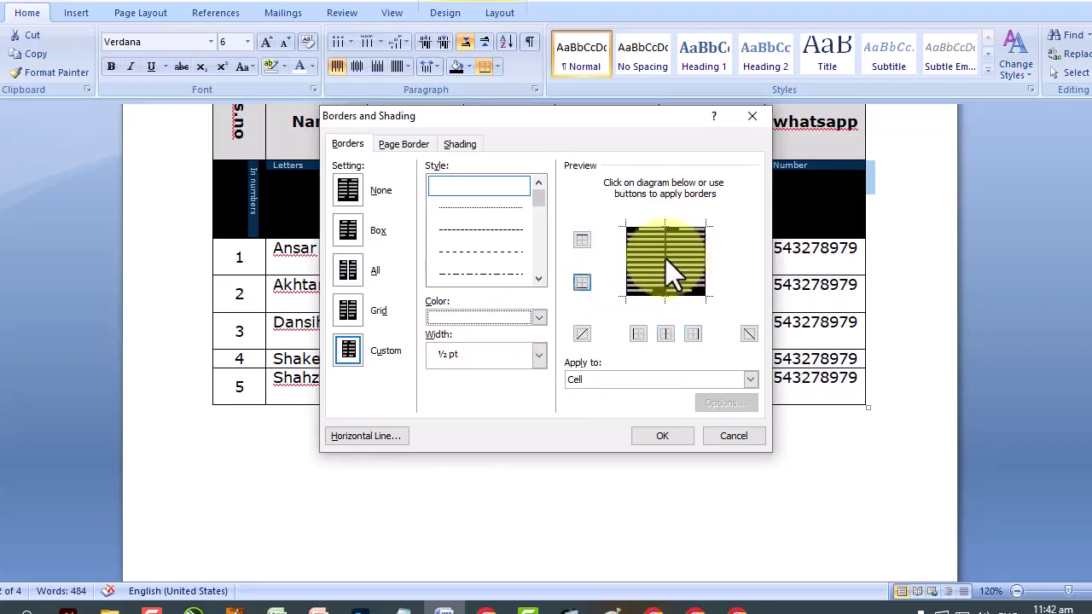
left_click(697, 263)
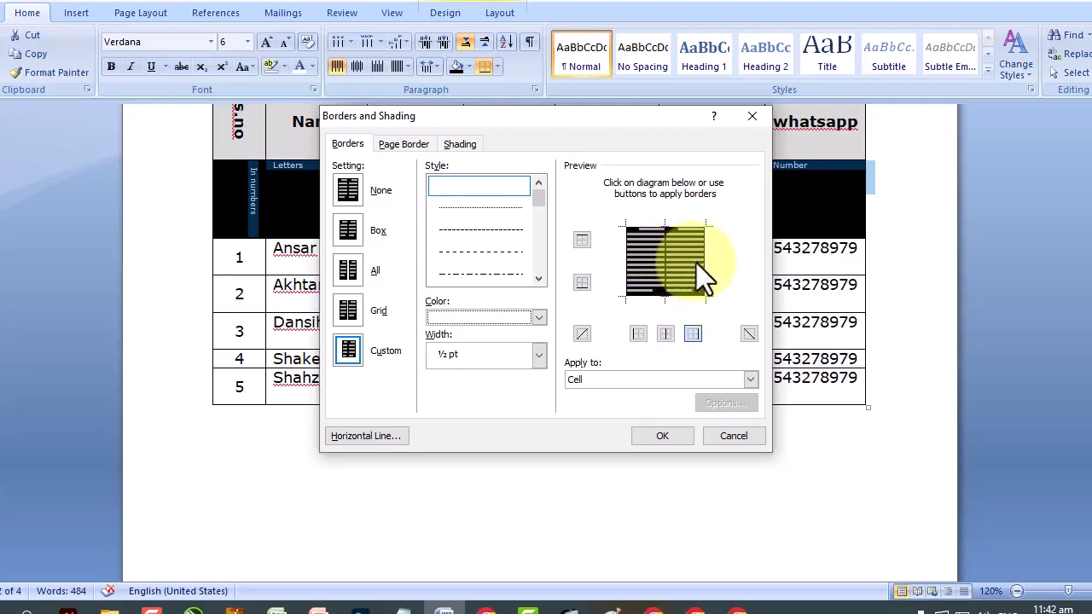
left_click(663, 435)
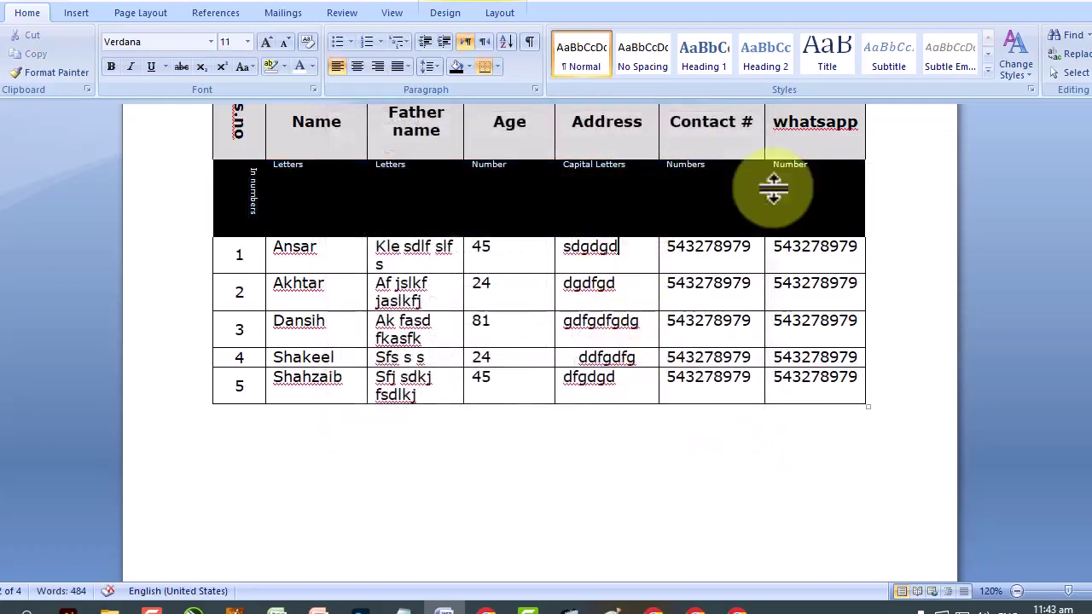
Rework the descriptor row's borders: no right edge, top and left edges added, no inside verticals.
left_click_drag(816, 180, 214, 236)
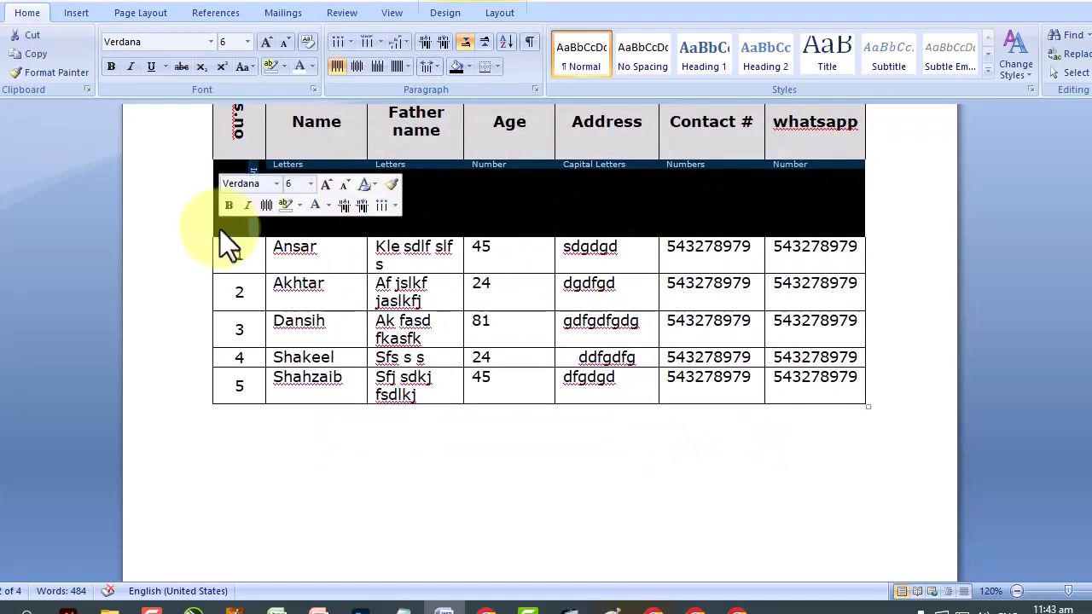
right_click(247, 167)
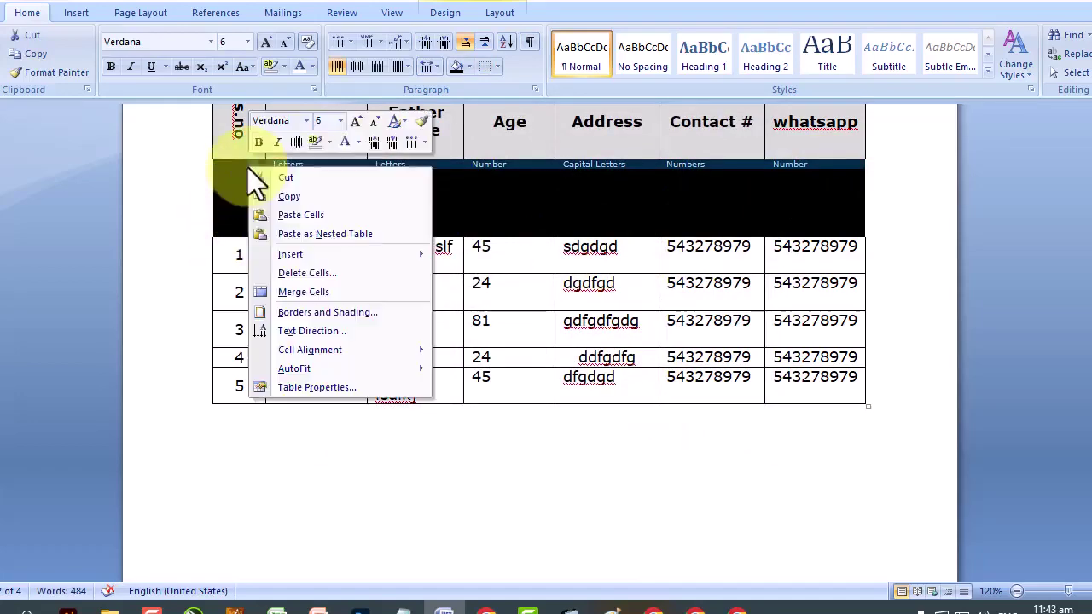
left_click(297, 311)
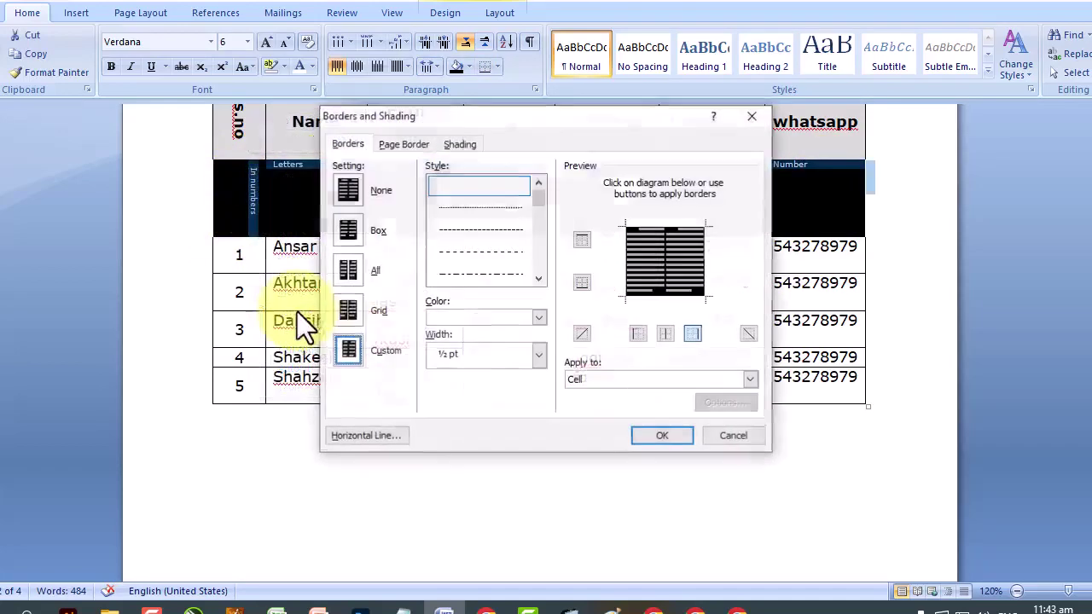
left_click(693, 297)
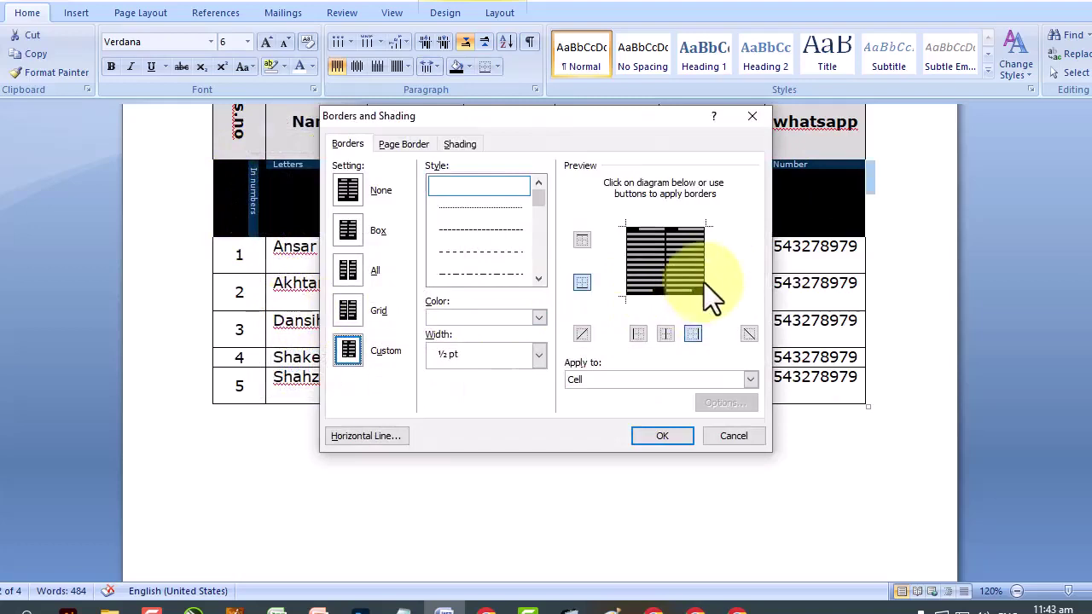
left_click(673, 228)
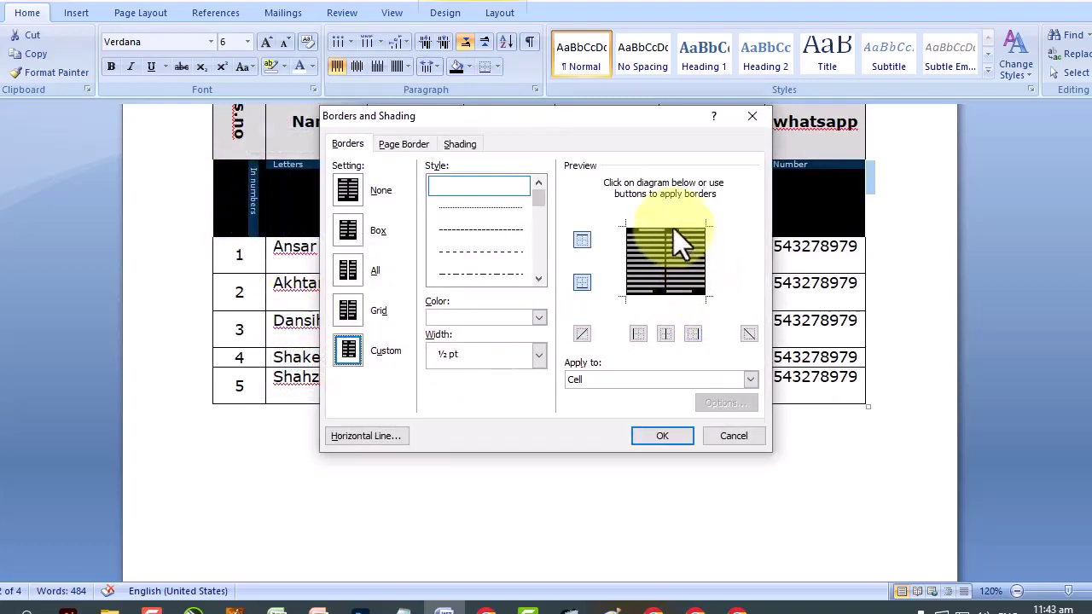
left_click(625, 259)
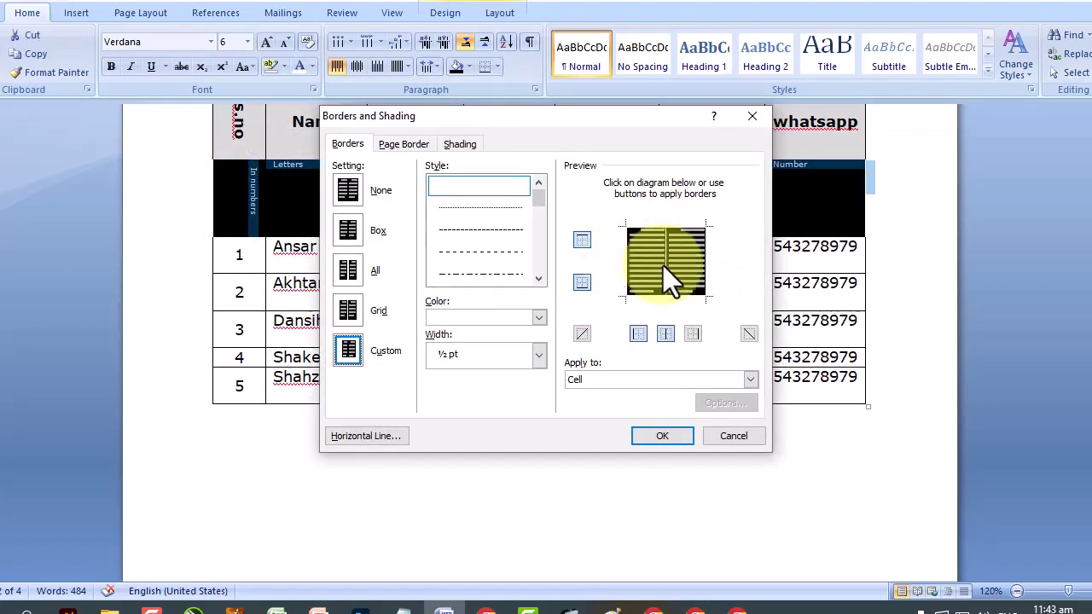
left_click(663, 266)
left_click(678, 265)
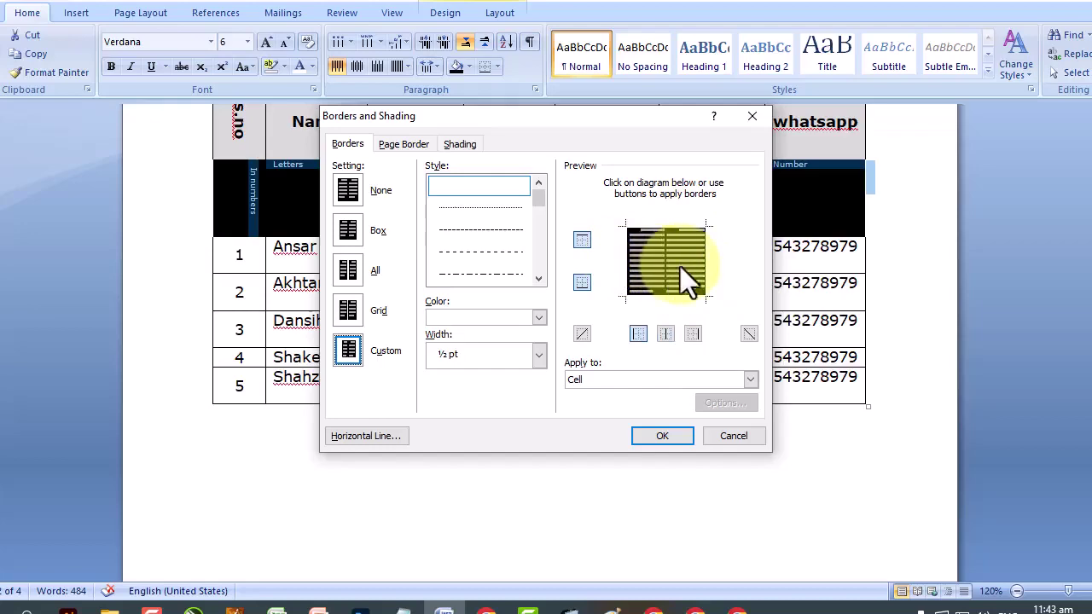
left_click(677, 434)
left_click(651, 402)
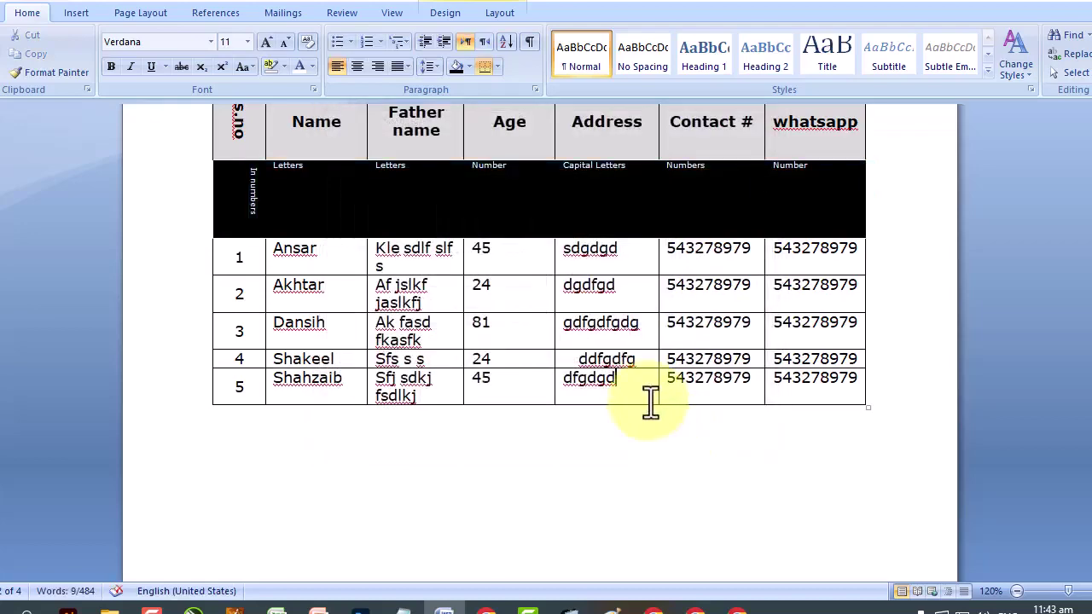
scroll(554, 207, "up", 4)
scroll(554, 205, "down", 3)
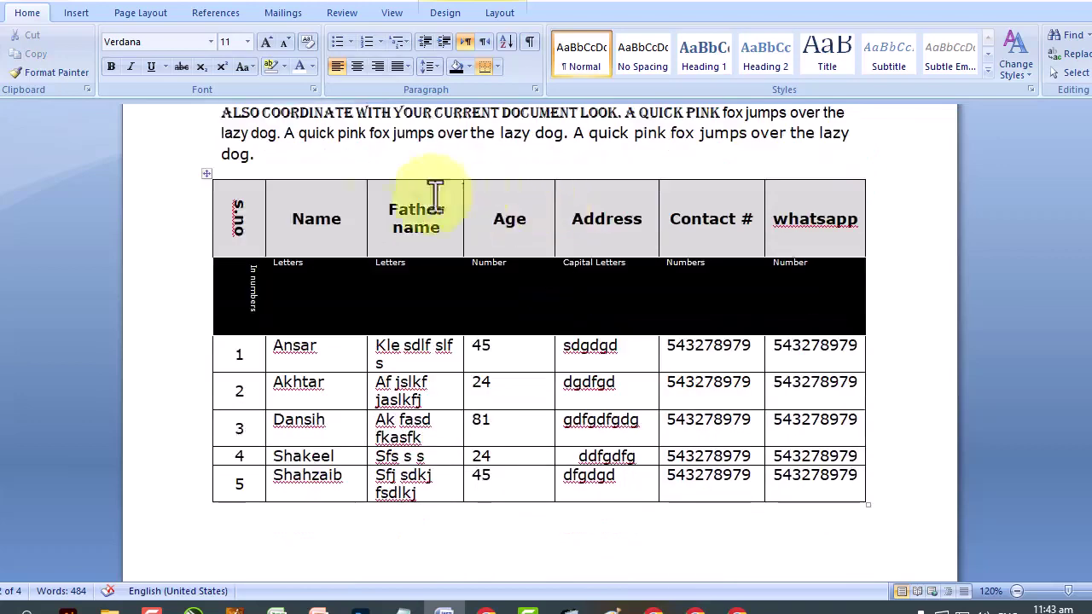
Remove all borders from the whole table.
left_click(208, 175)
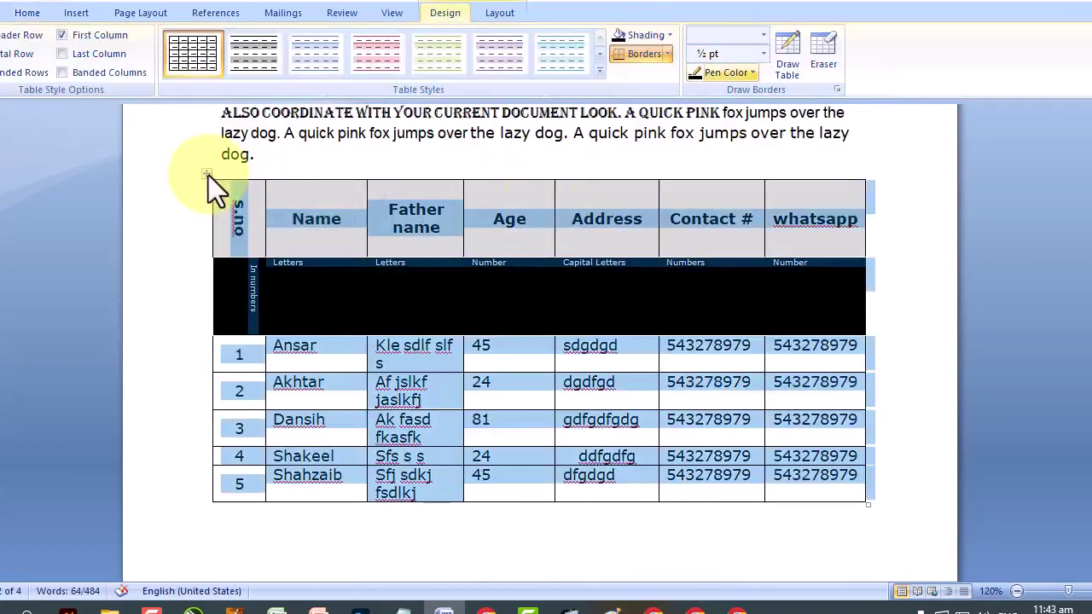
left_click(670, 53)
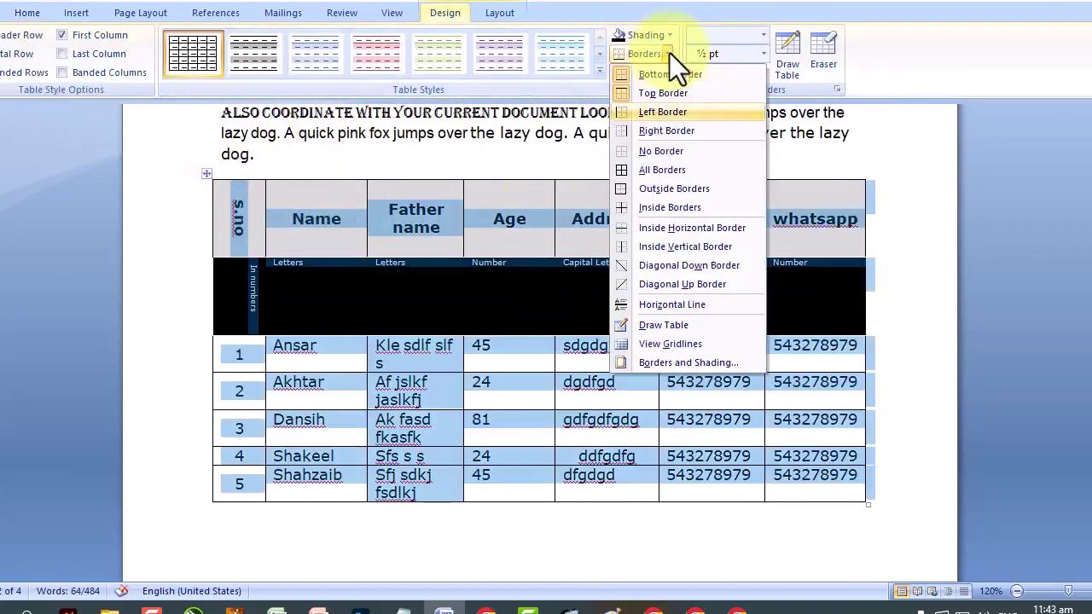
left_click(661, 174)
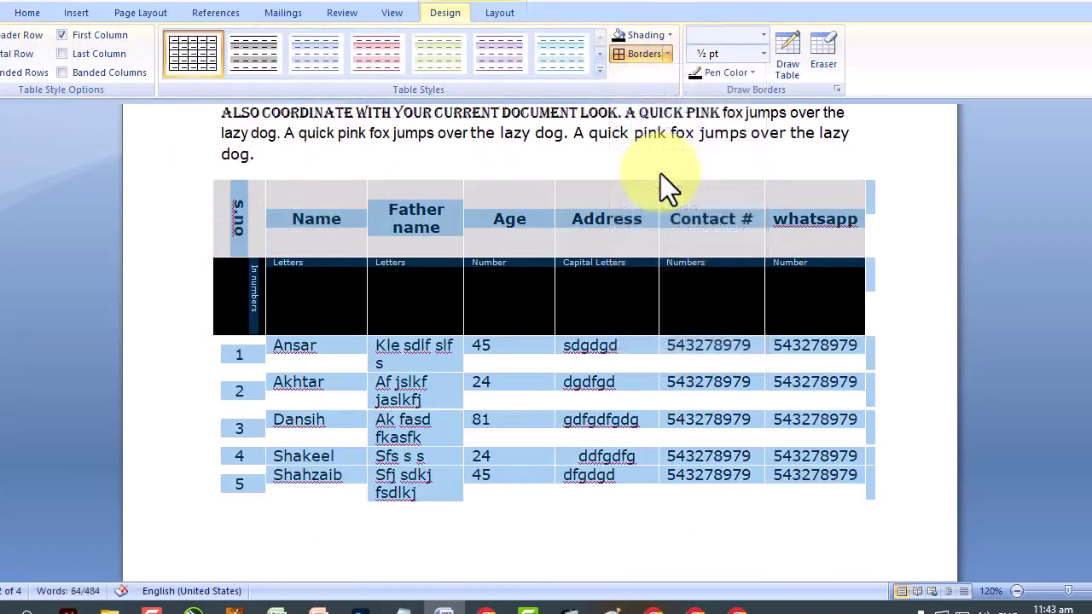
Apply yellow borders to every cell of the table.
left_click(669, 55)
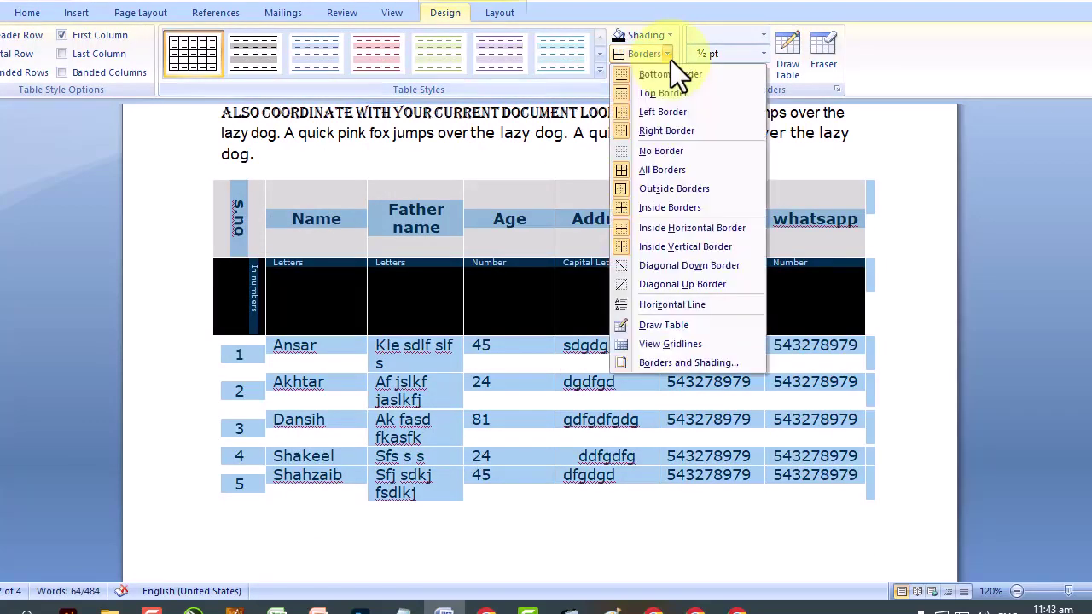
left_click(689, 365)
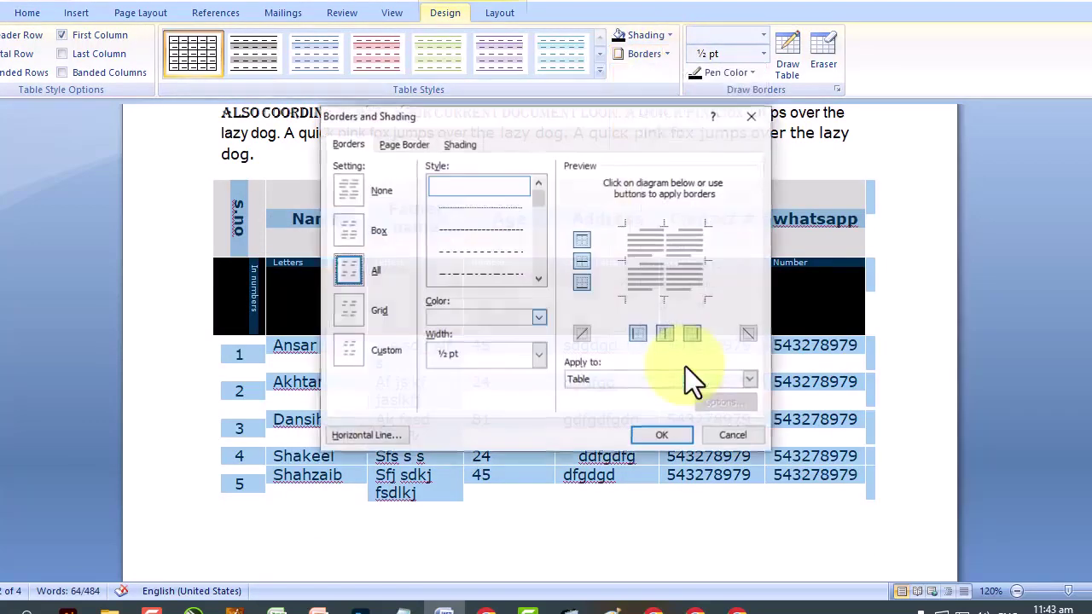
left_click(506, 316)
left_click(480, 465)
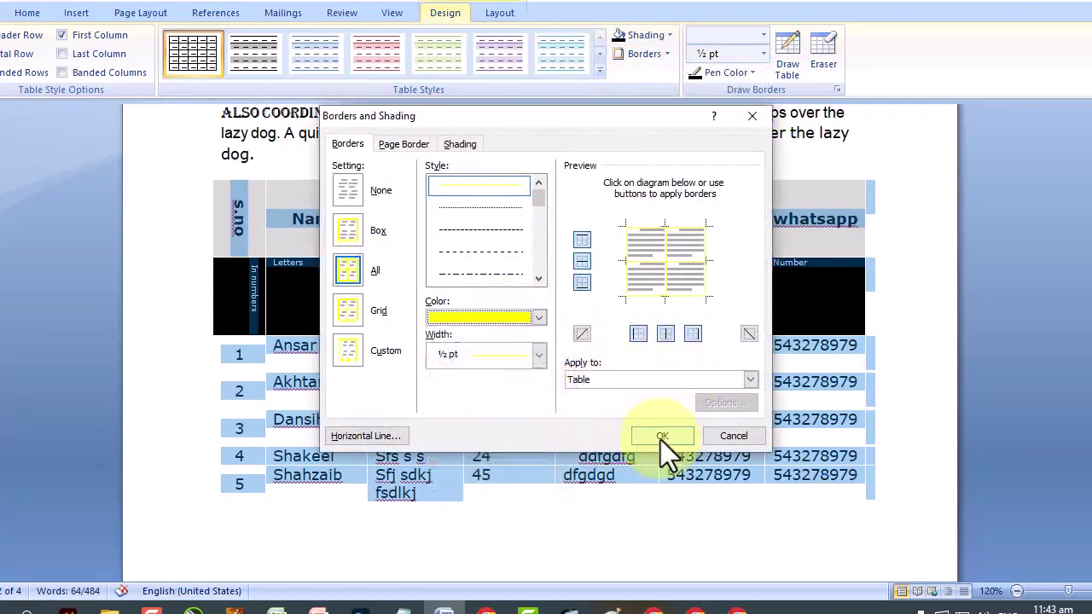
left_click(662, 436)
left_click(845, 301)
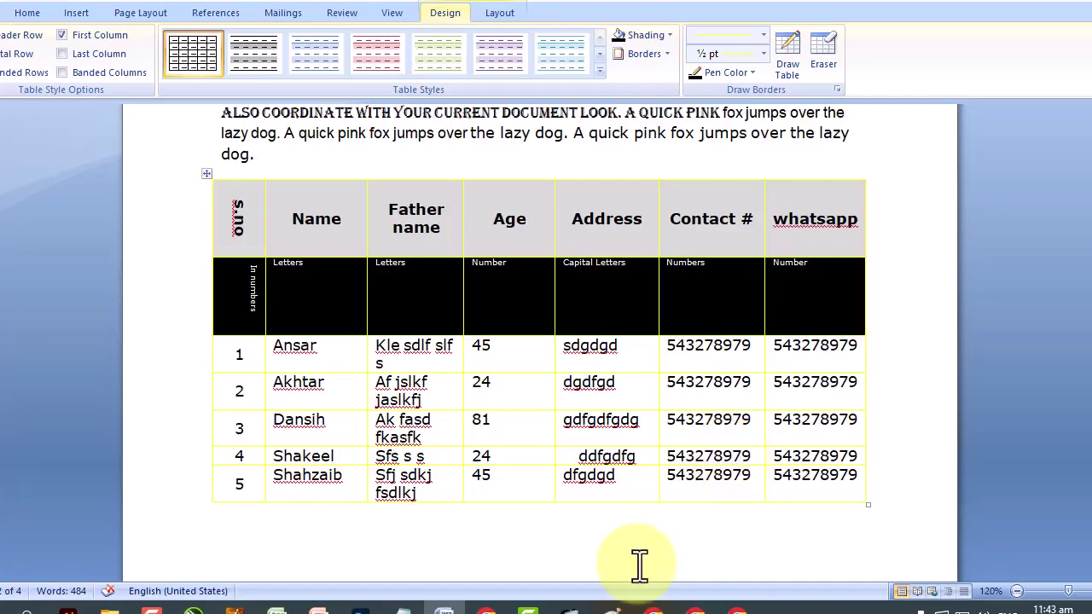
Change the whole table's cell borders from yellow to red.
scroll(580, 418, "down", 3)
scroll(580, 418, "up", 6)
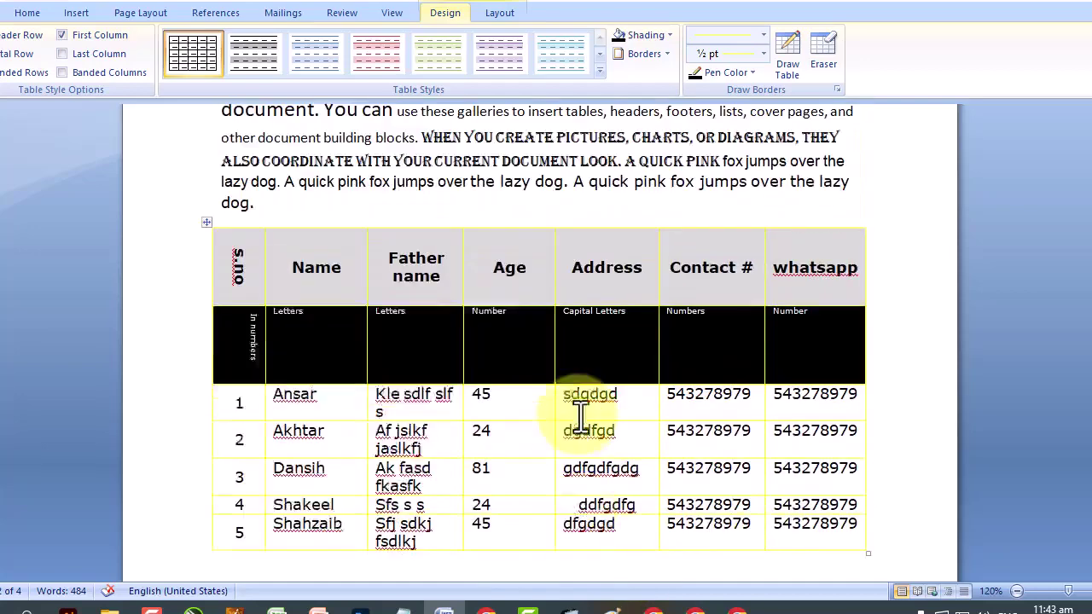
left_click(207, 272)
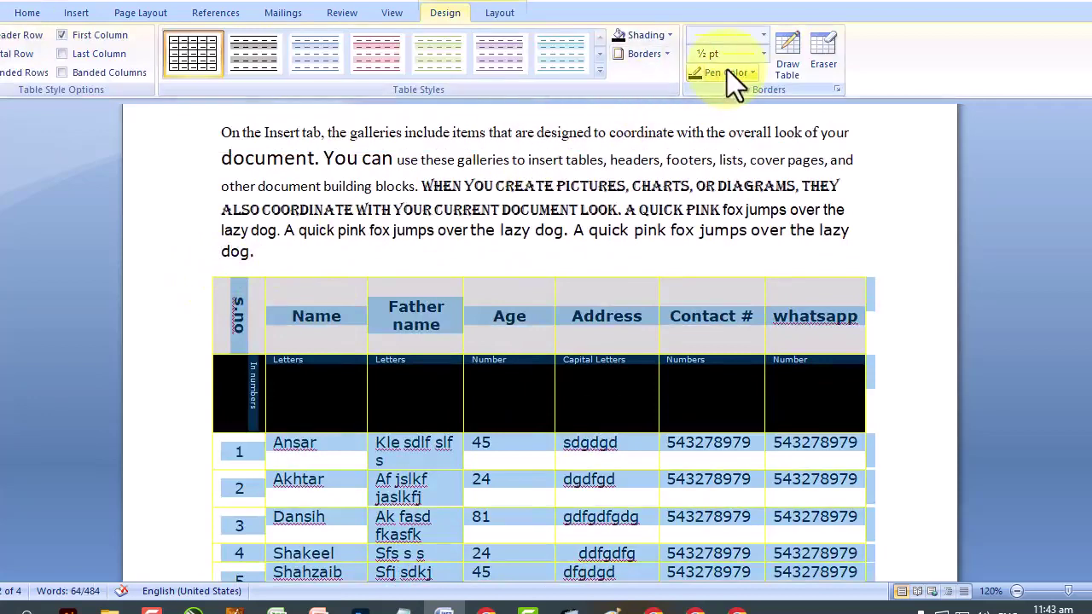
left_click(669, 39)
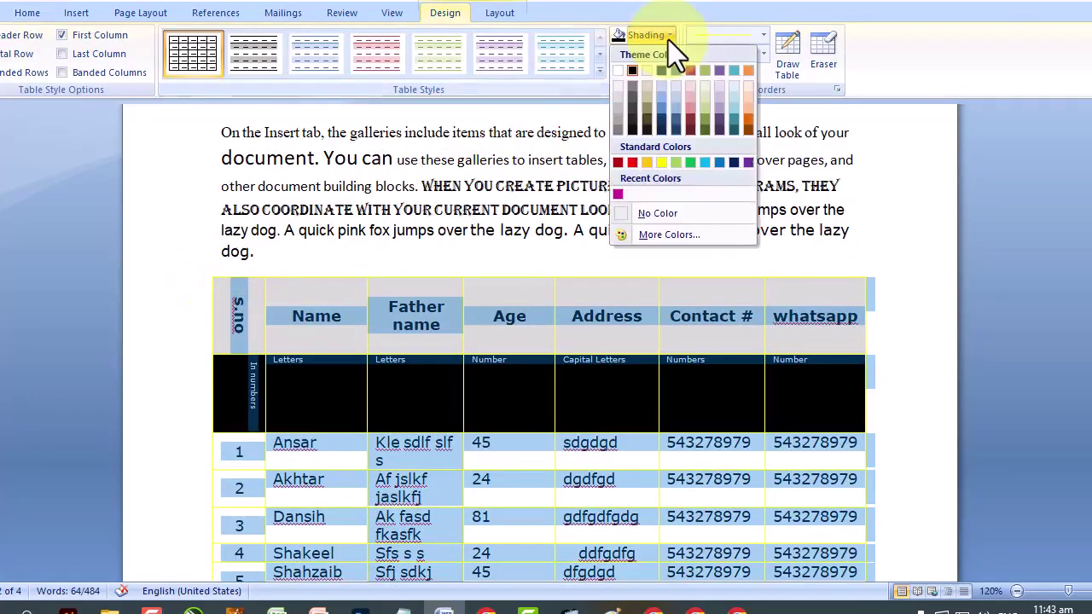
left_click(667, 54)
left_click(676, 363)
left_click(480, 316)
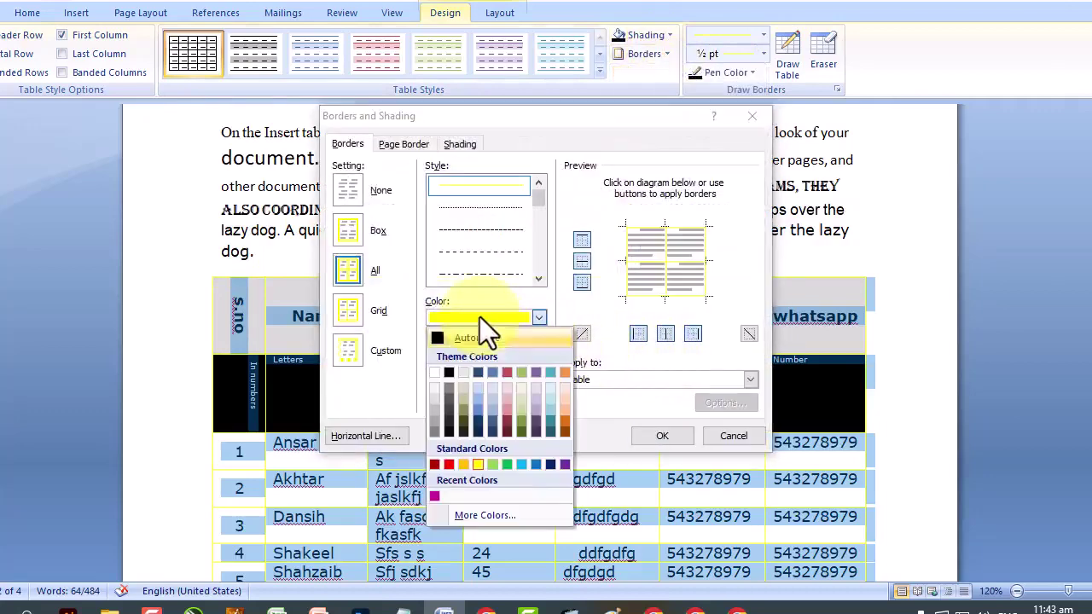
left_click(450, 465)
left_click(664, 436)
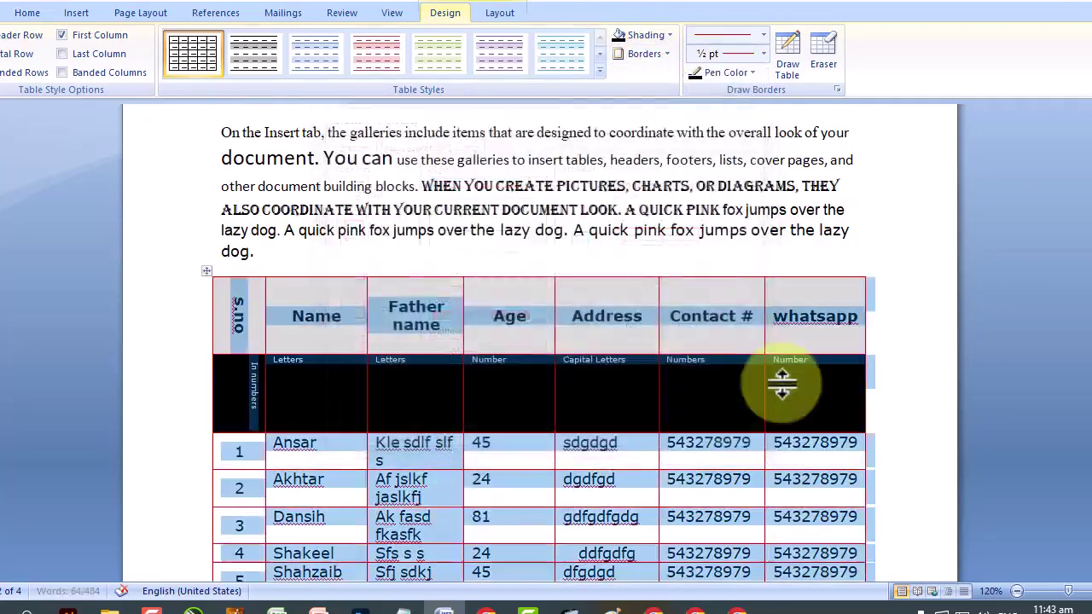
Select the header cells from Name through Contact #.
left_click(719, 378)
scroll(775, 384, "down", 3)
scroll(533, 378, "up", 2)
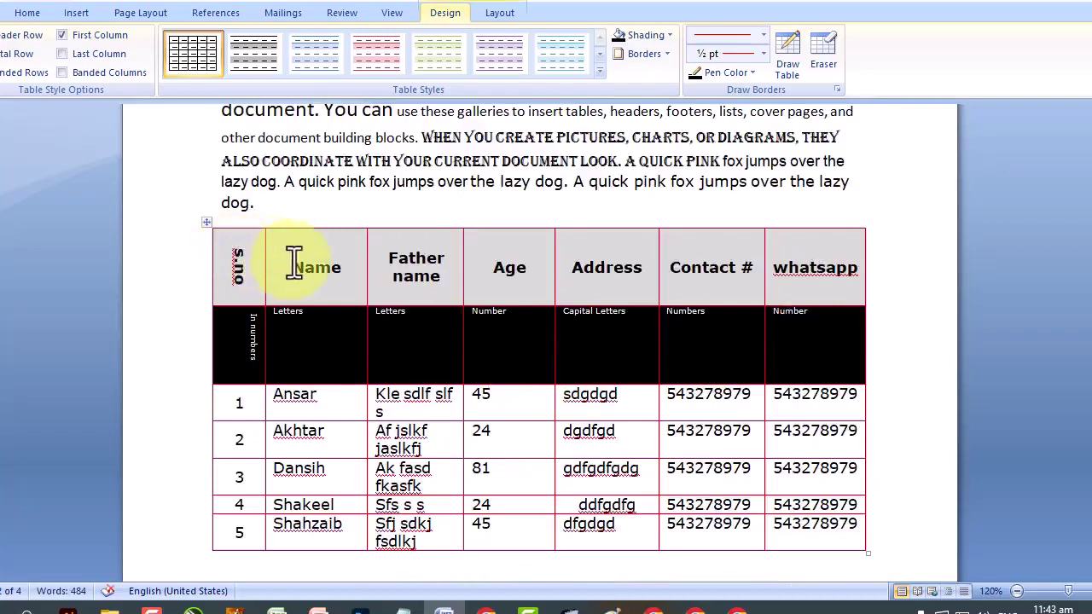
left_click_drag(292, 256, 739, 266)
Add a new empty row below row 5 from the last whatsapp cell.
right_click(693, 265)
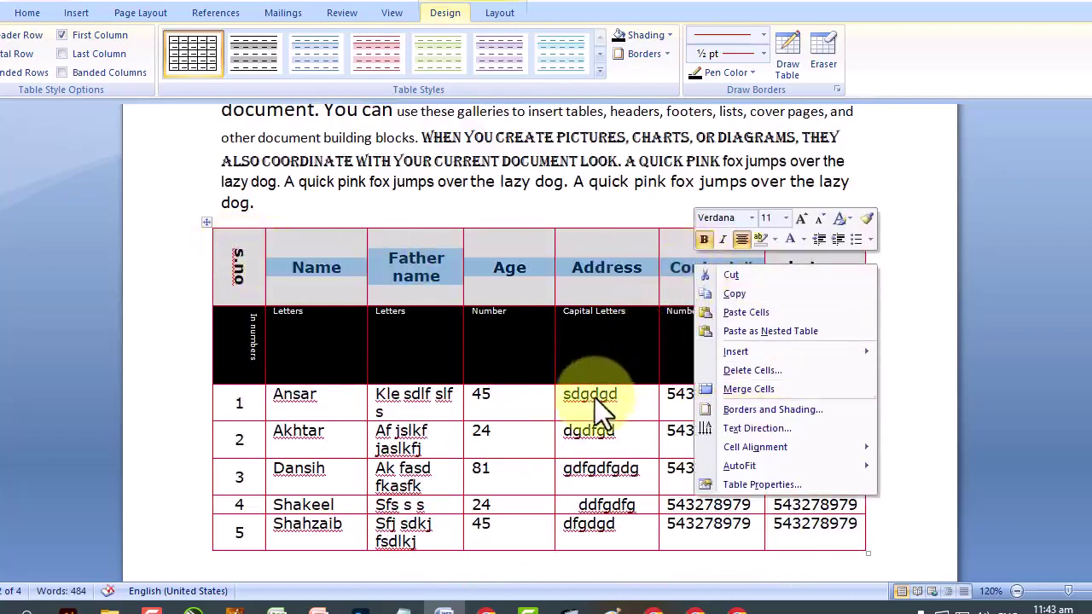
scroll(595, 398, "down", 1)
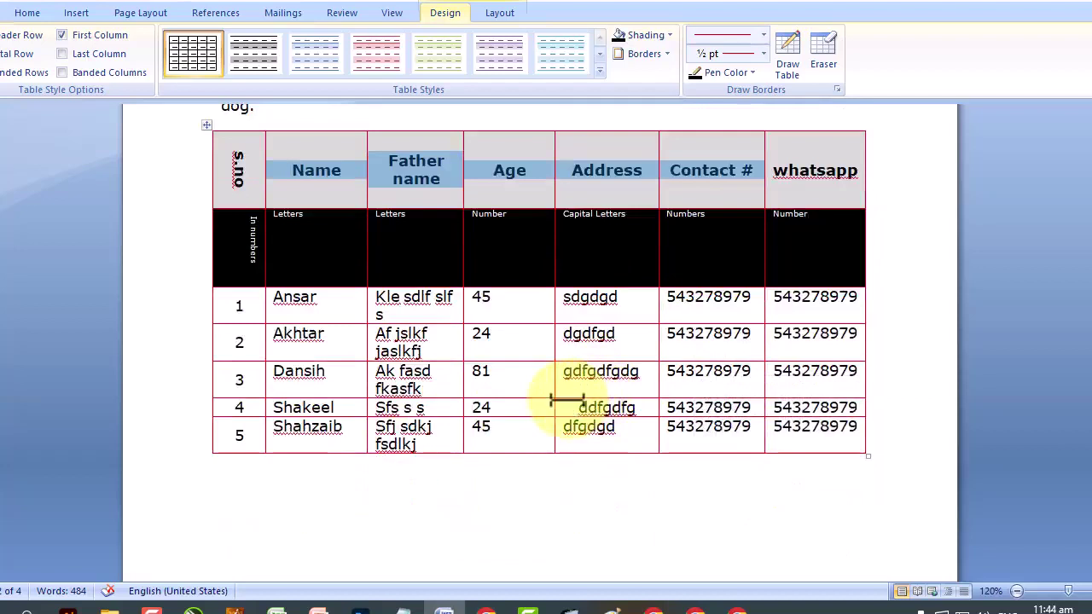
left_click(850, 440)
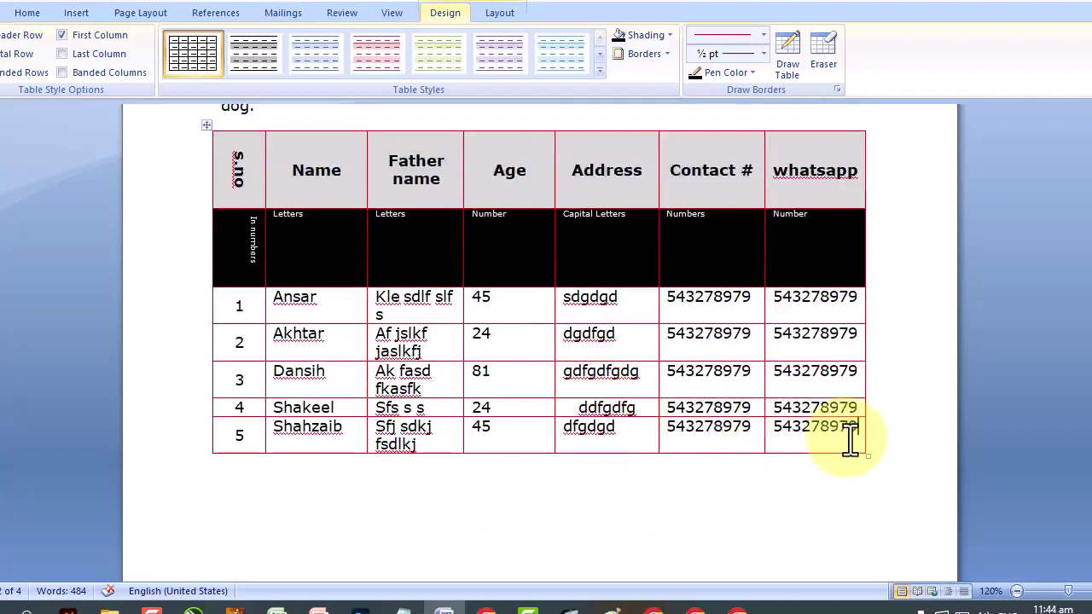
key("Tab")
Merge the new bottom row into one cell and append another empty row.
left_click(657, 519)
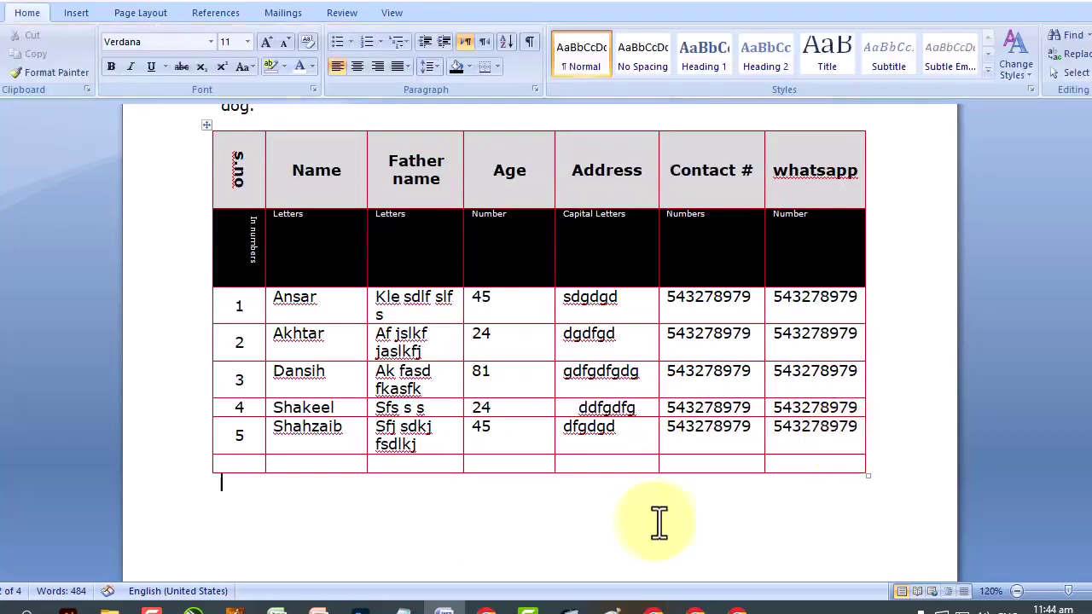
left_click_drag(806, 469, 231, 466)
right_click(301, 466)
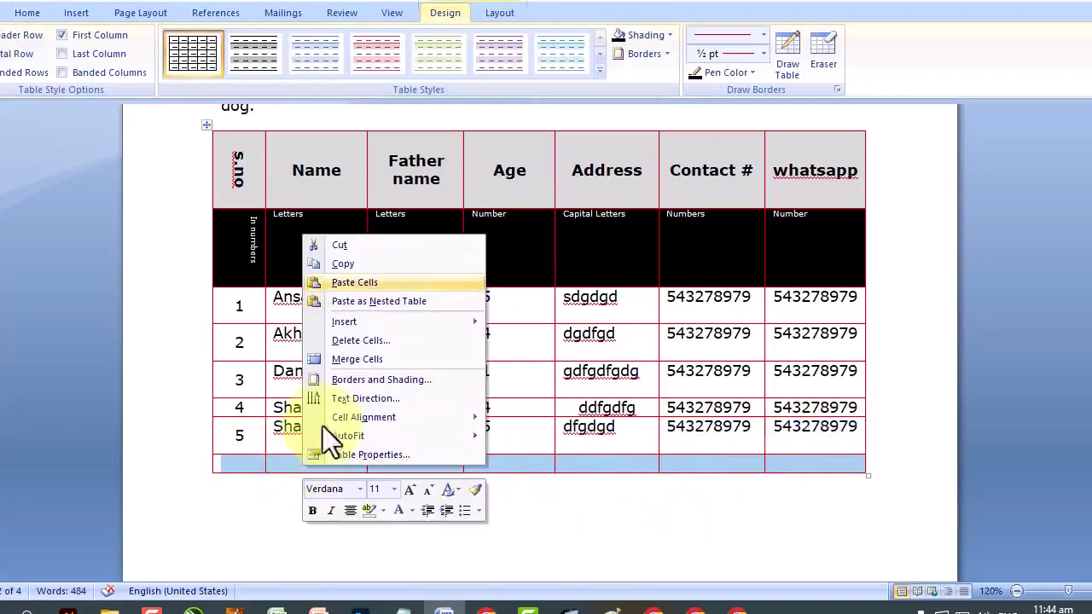
left_click(355, 360)
left_click(395, 513)
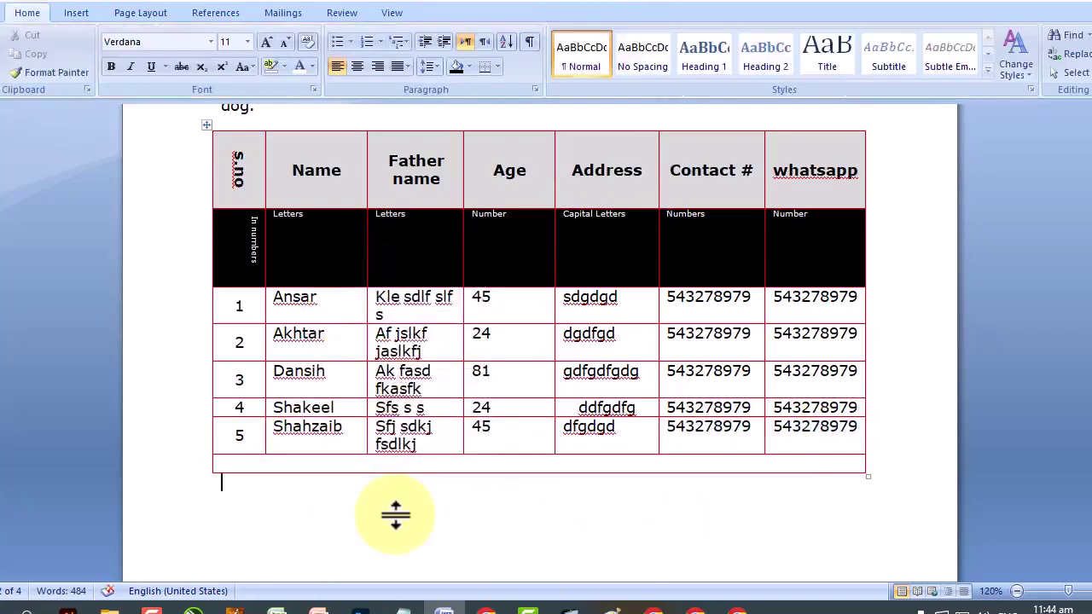
left_click(780, 463)
key("Tab")
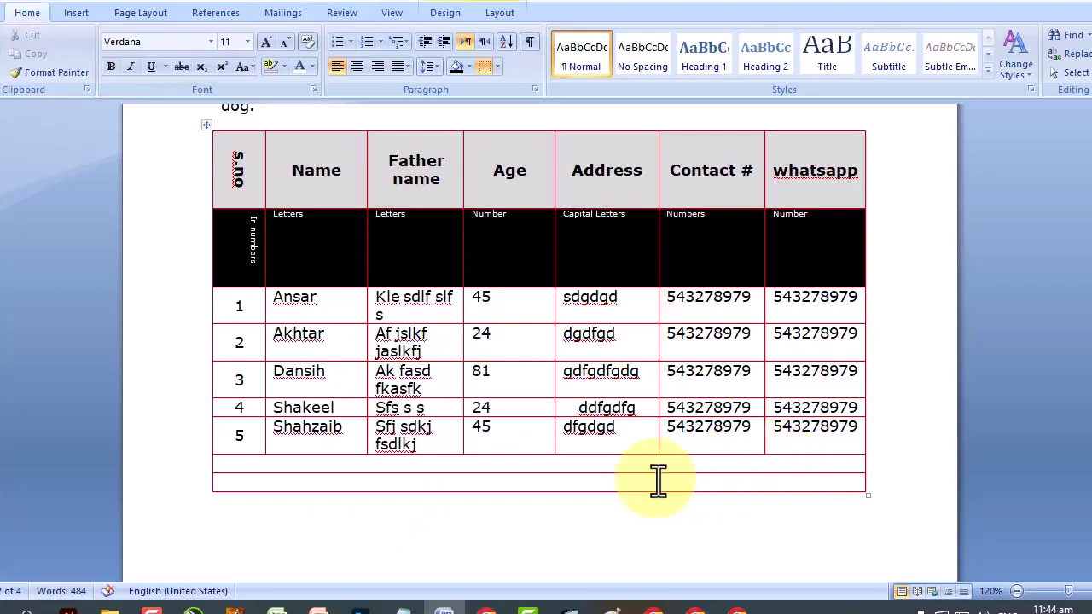
Split the bottom row into 10 cells.
right_click(380, 483)
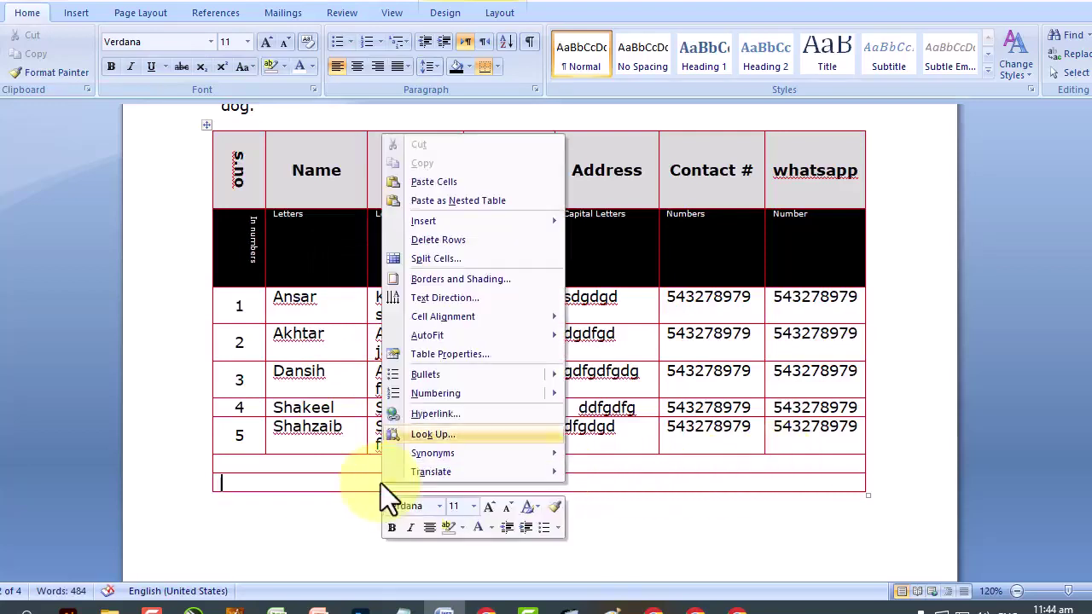
left_click(432, 260)
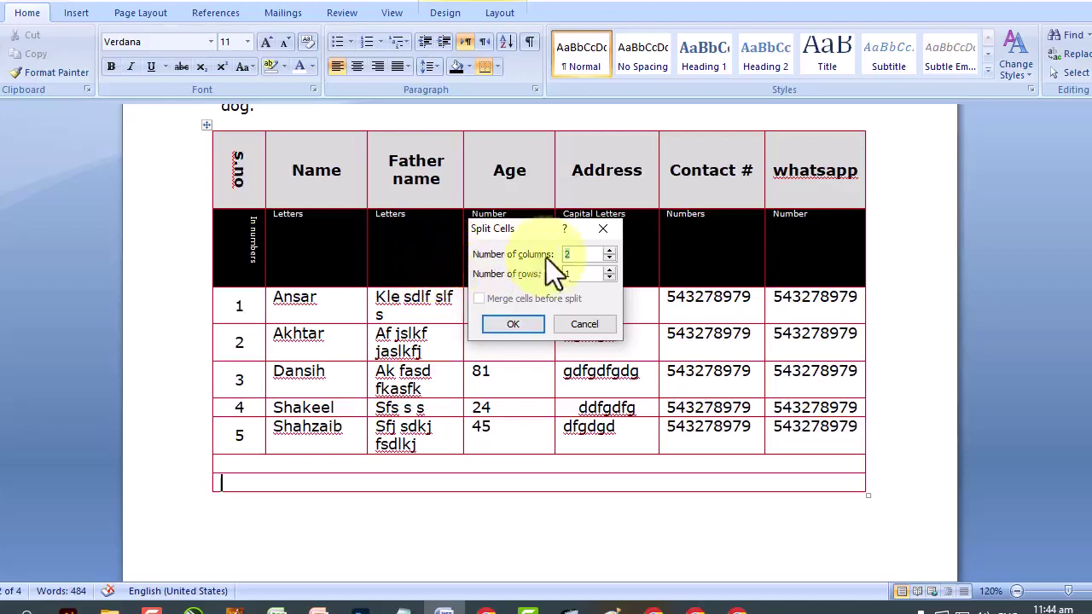
left_click_drag(586, 256, 521, 256)
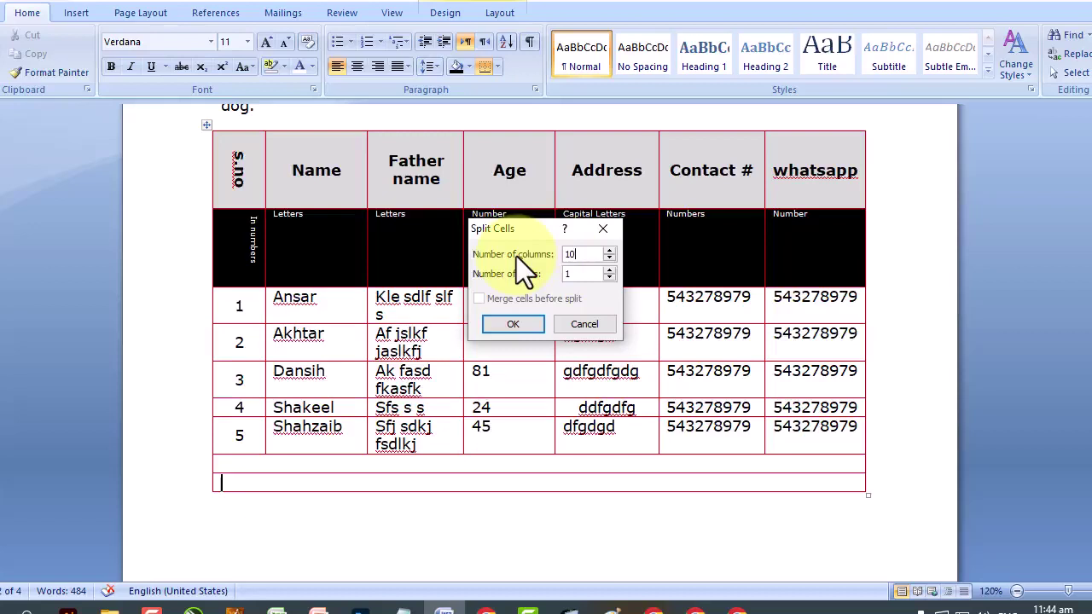
left_click(510, 326)
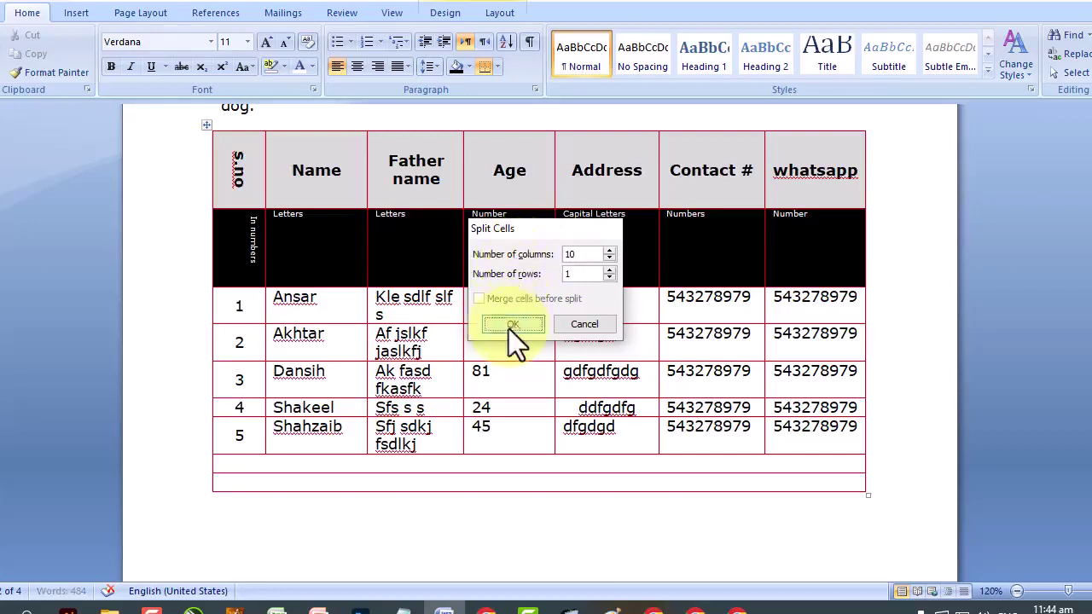
left_click(684, 484)
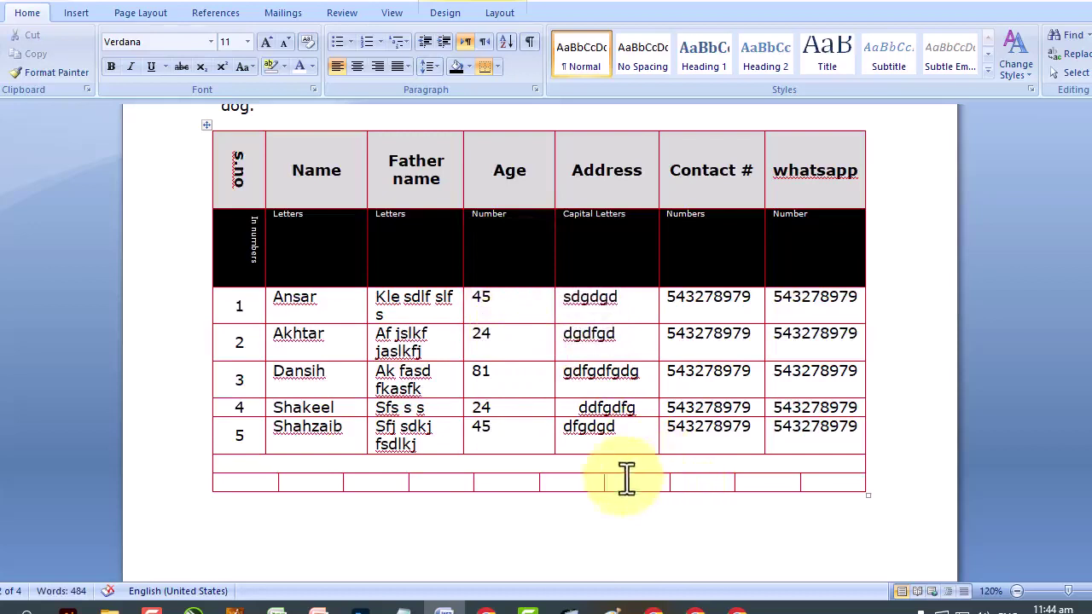
Delete the last five cells of the bottom row, shifting cells left.
right_click(596, 475)
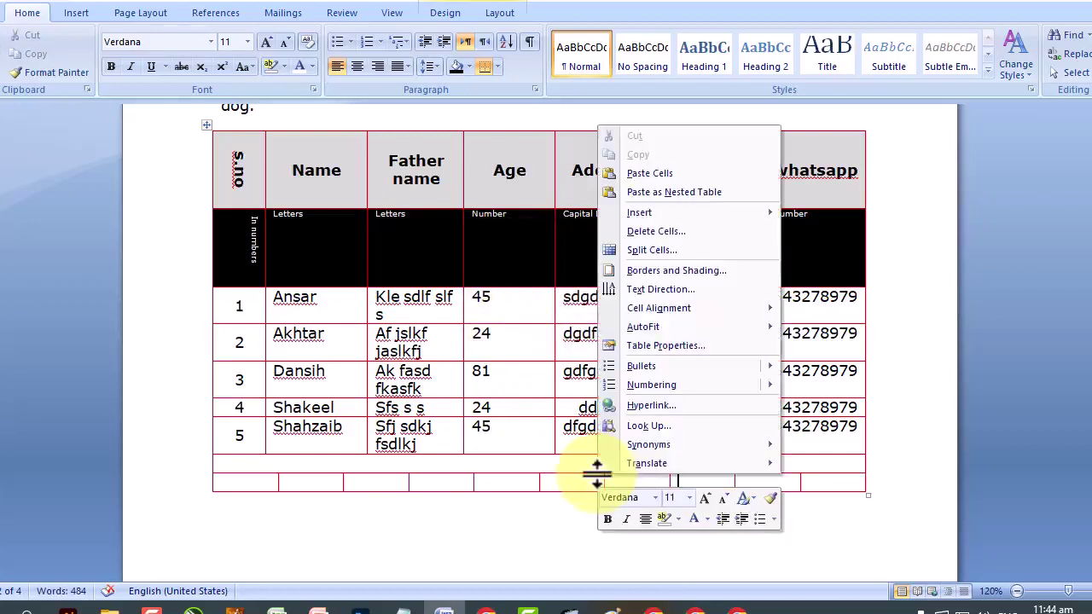
key("Up")
key("Up")
key("Up")
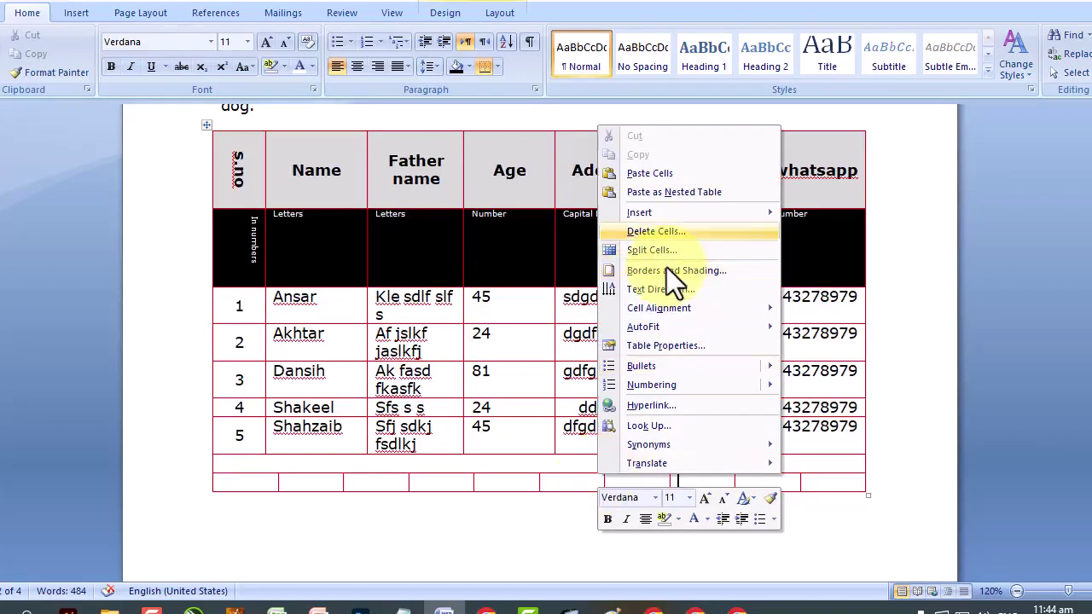
left_click(536, 556)
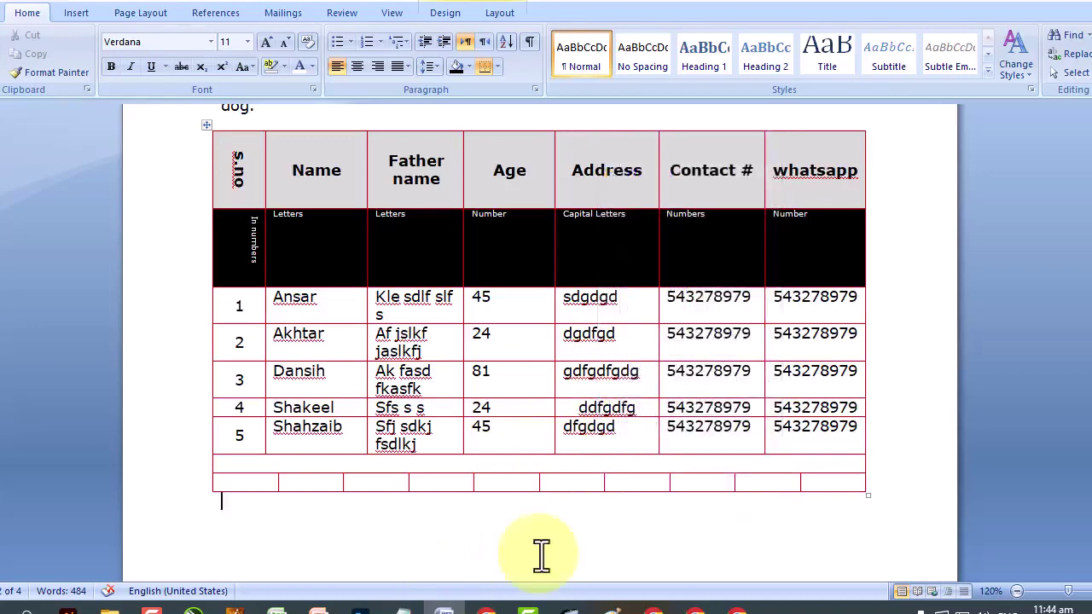
left_click_drag(829, 487, 592, 488)
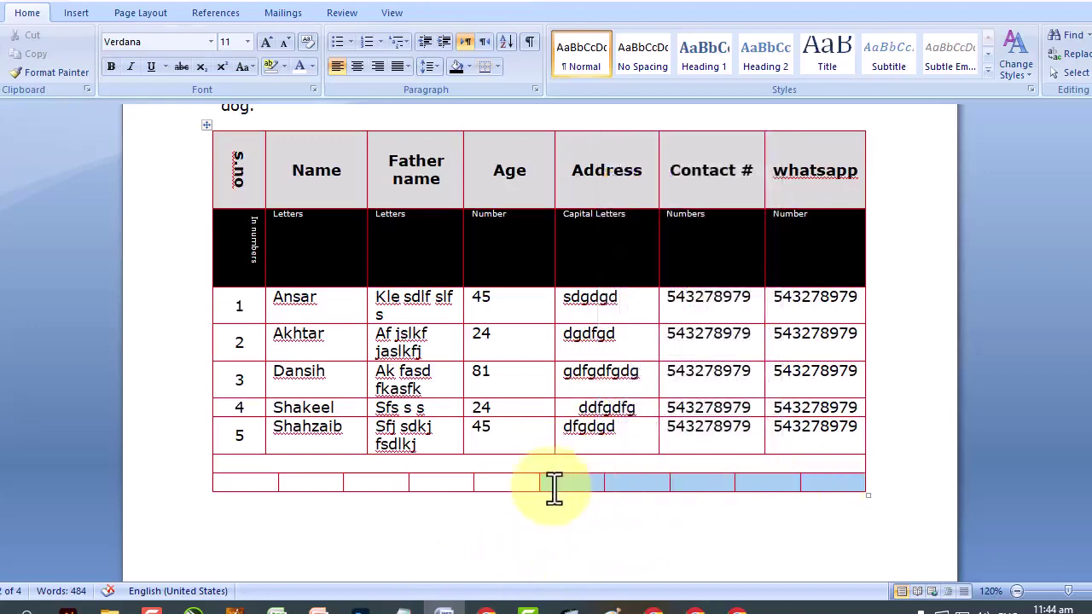
right_click(553, 487)
left_click(645, 368)
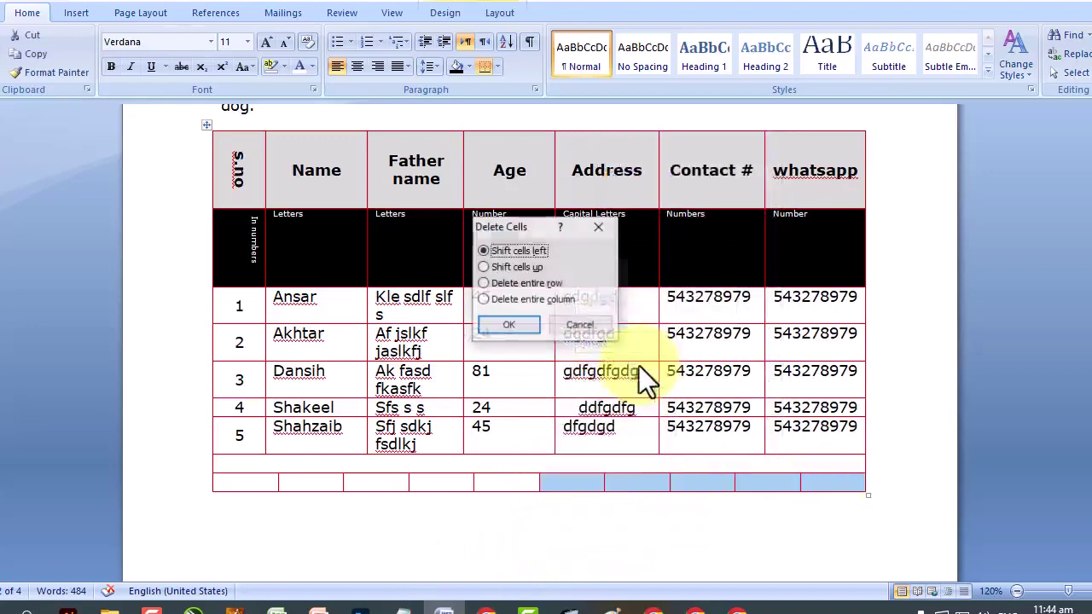
left_click(525, 326)
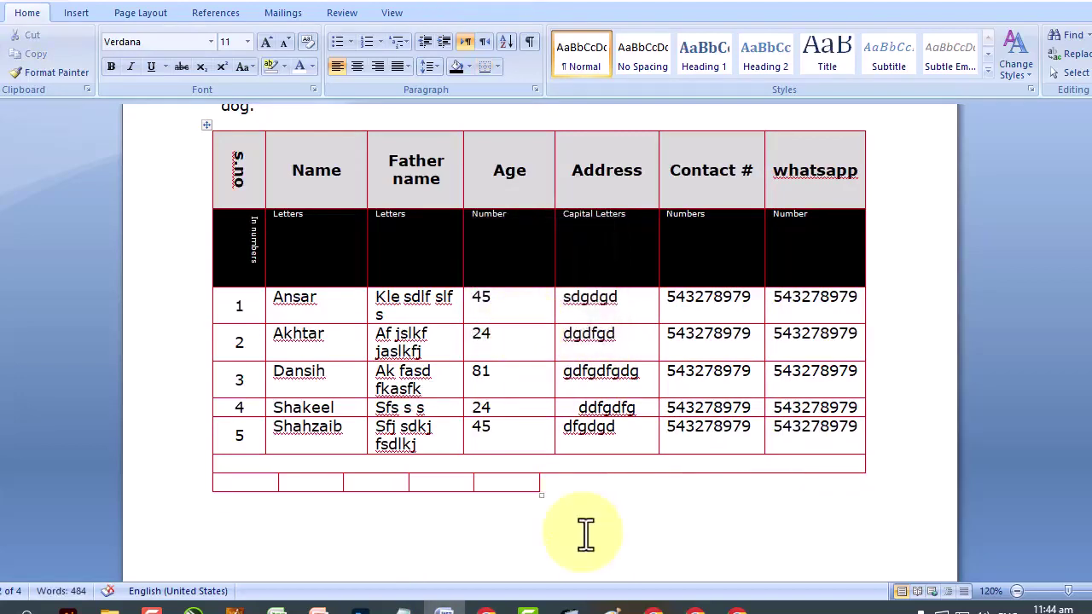
With the Eraser, remove the empty bottom rows and merge rows 1–2 Name and Father name cells.
left_click(208, 127)
left_click(821, 49)
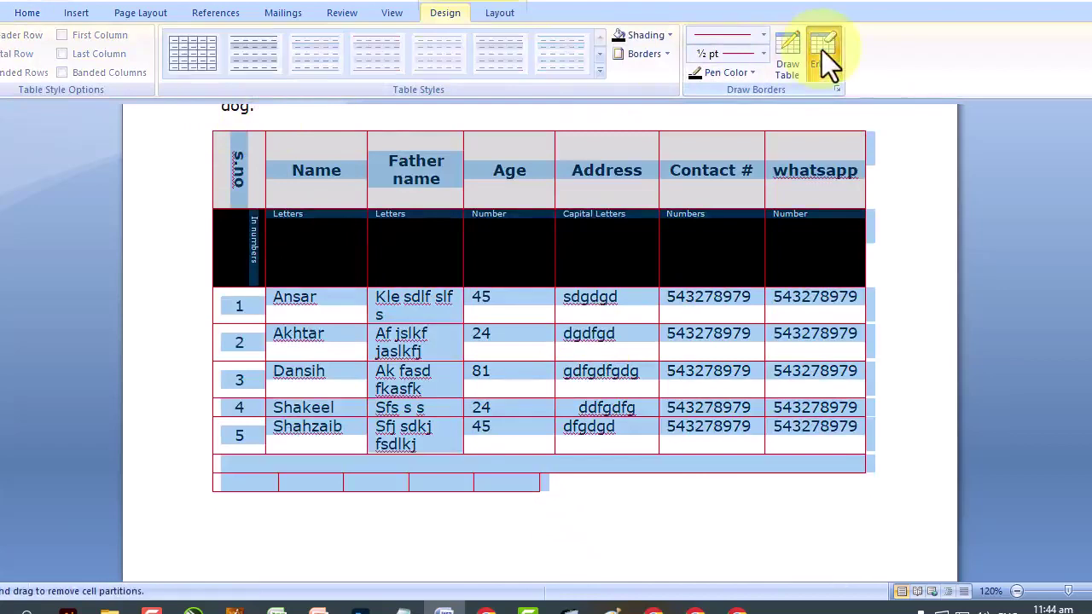
mouse_move(897, 469)
left_mouse_down()
mouse_move(337, 502)
mouse_move(171, 500)
mouse_move(207, 500)
left_mouse_up()
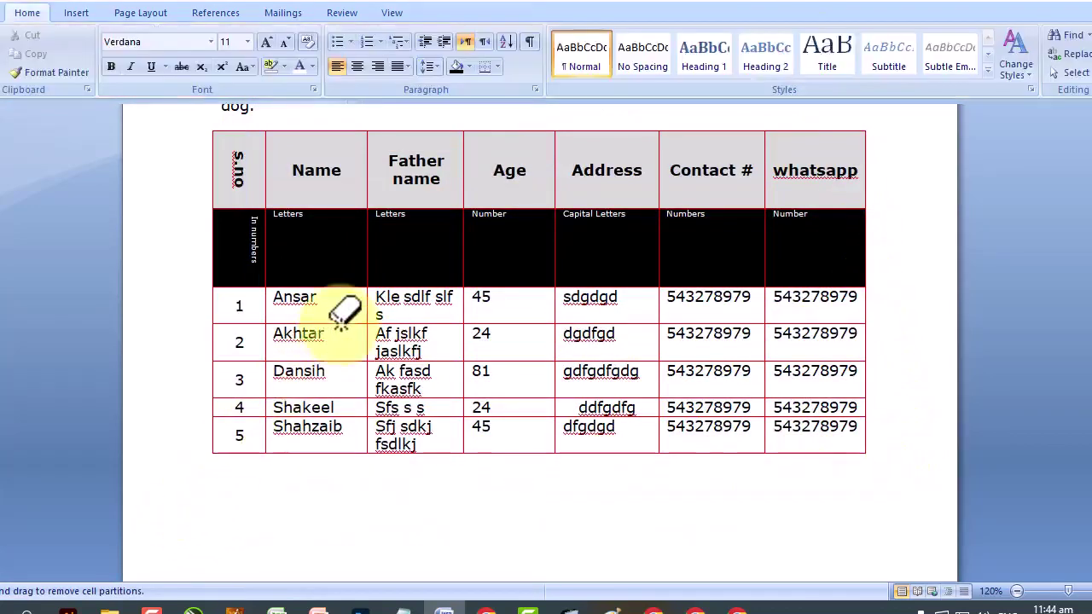
left_click(340, 322)
left_click(408, 324)
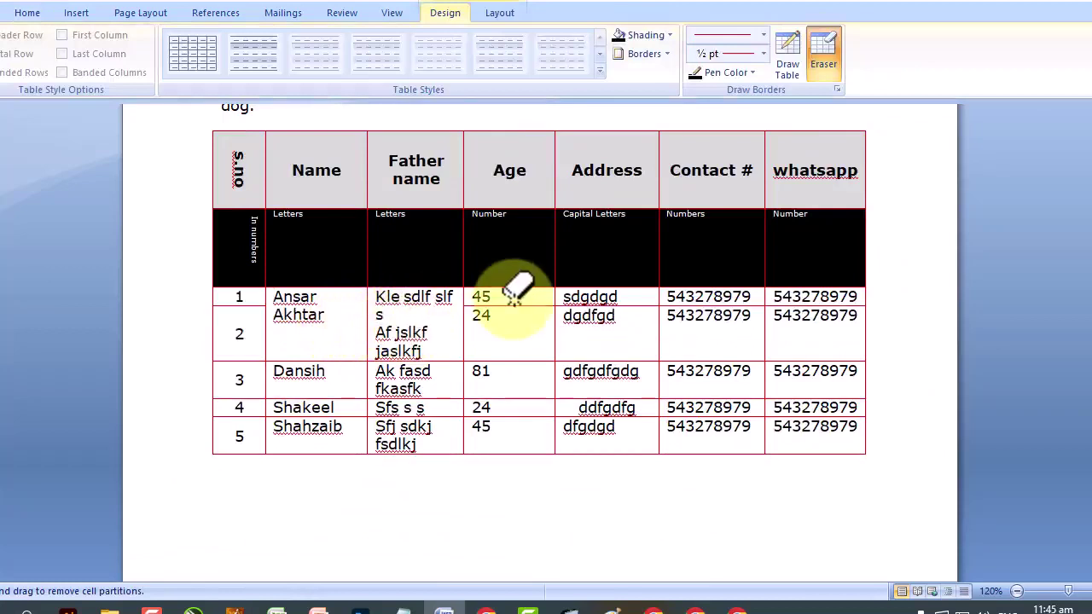
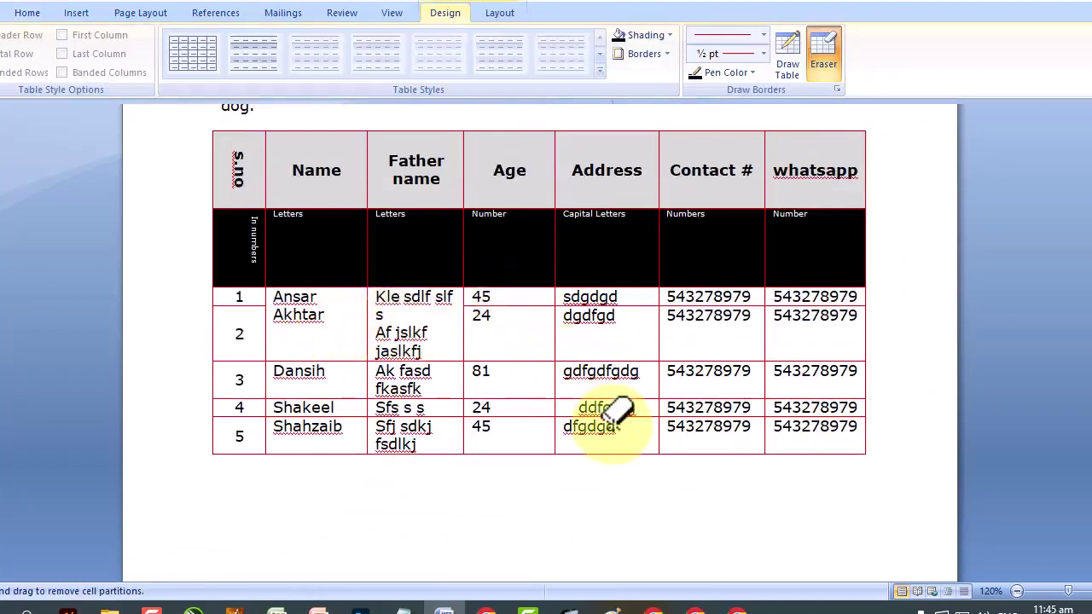
Undo both eraser edits to restore the split rows and bottom rows, then select the table.
left_click(40, 2)
left_click(39, 1)
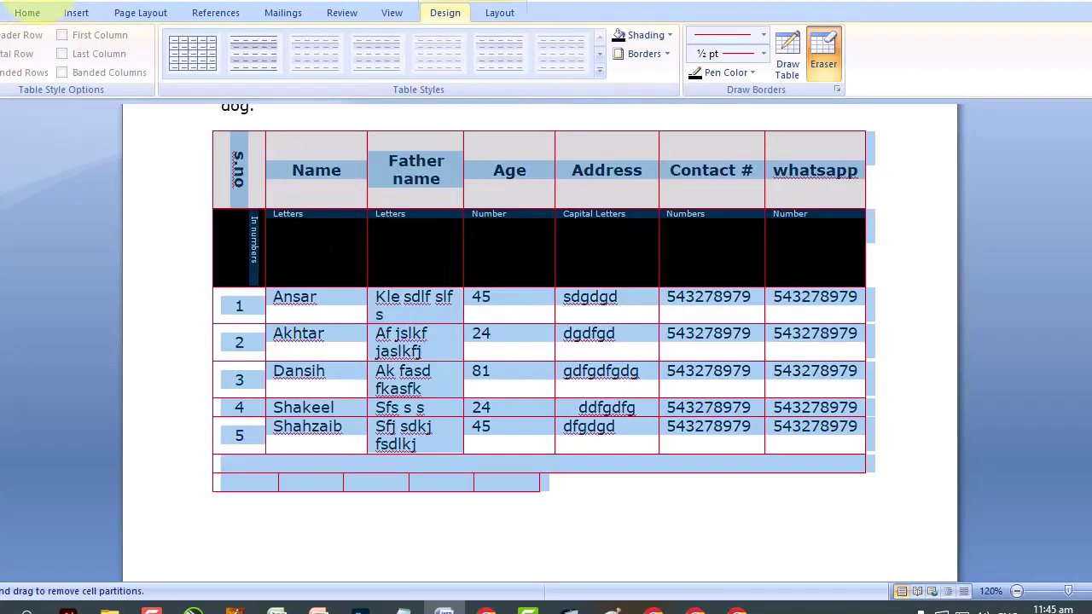
scroll(256, 196, "up", 2)
left_click(293, 236)
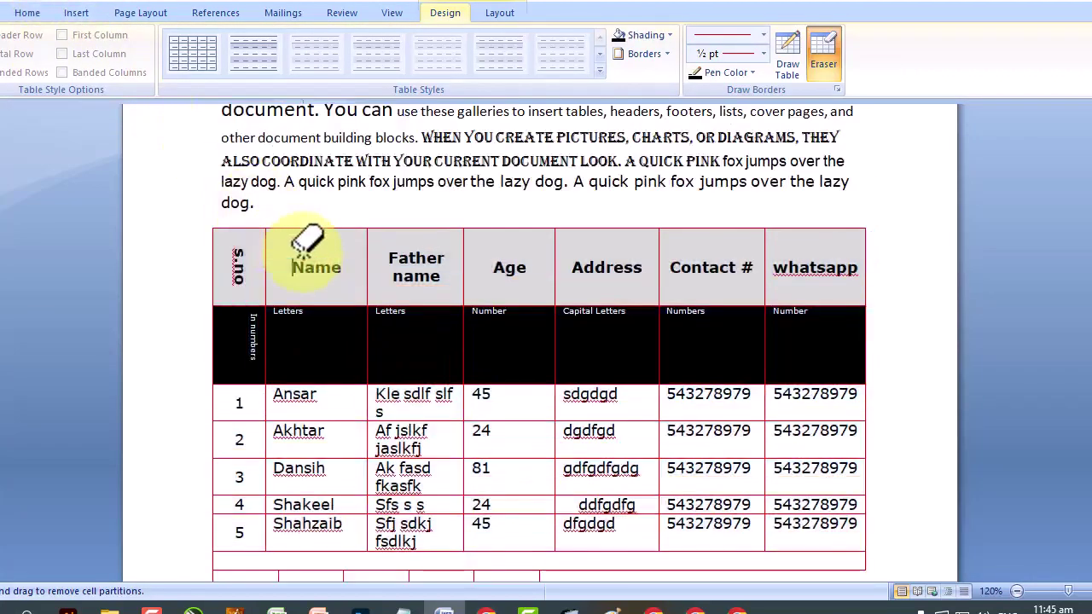
double_click(306, 252)
left_click(207, 223)
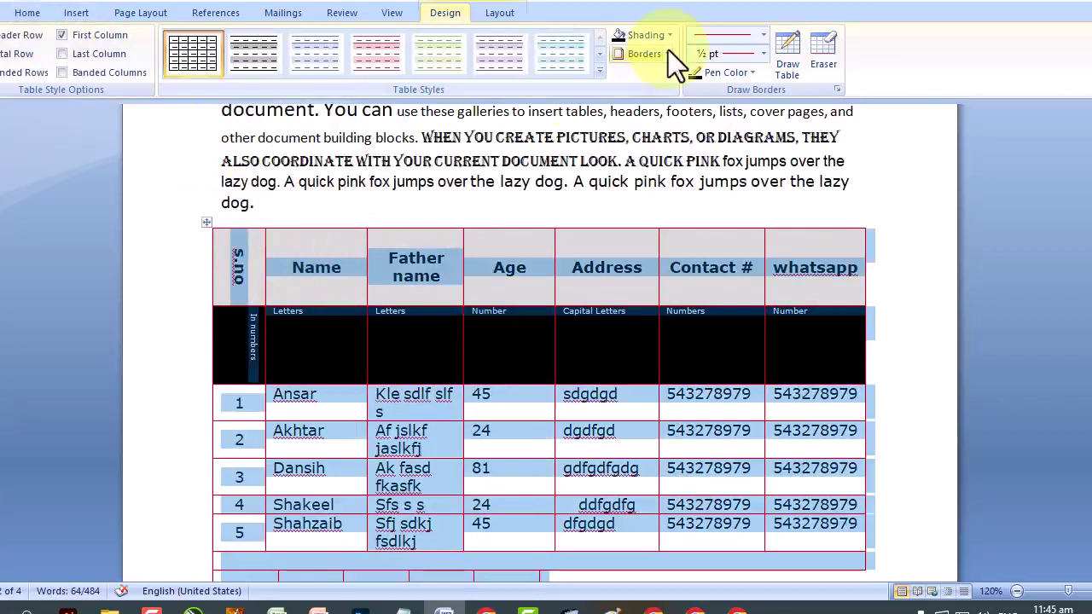
Set the border pen to a heavy weight with a solid line style.
left_click(763, 54)
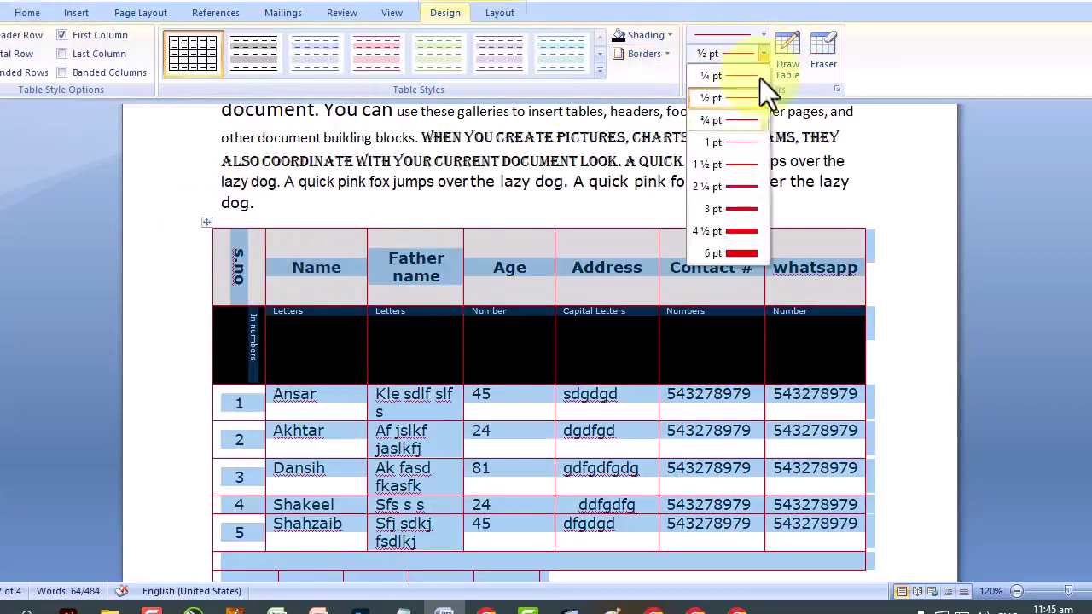
left_click(745, 232)
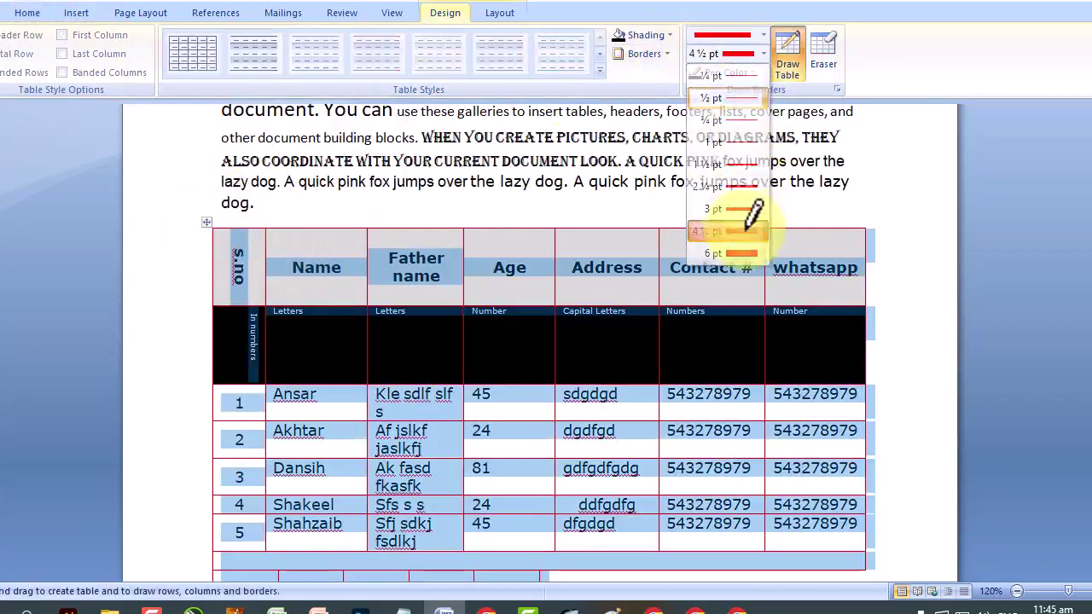
left_click(765, 38)
left_click(732, 273)
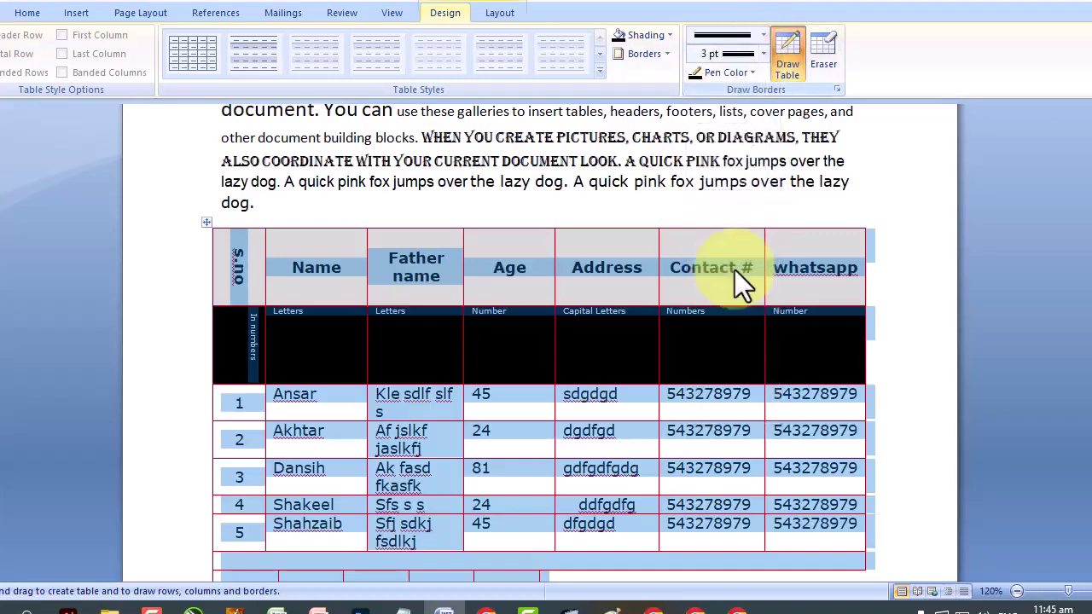
key("Escape")
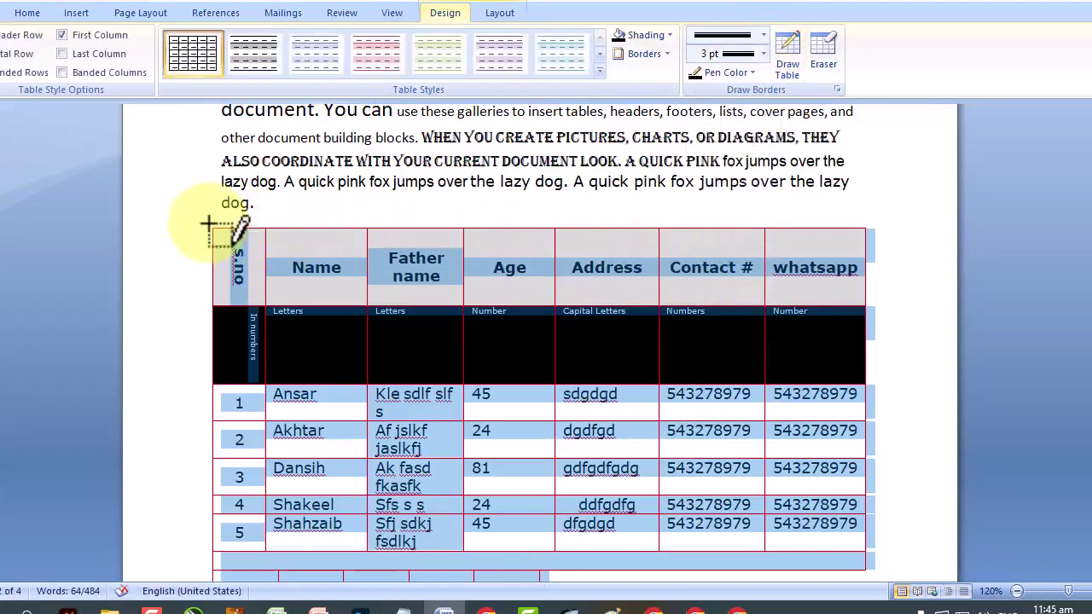
Apply All Borders with the thick pen to the whole table.
left_click(224, 250)
left_click(206, 223)
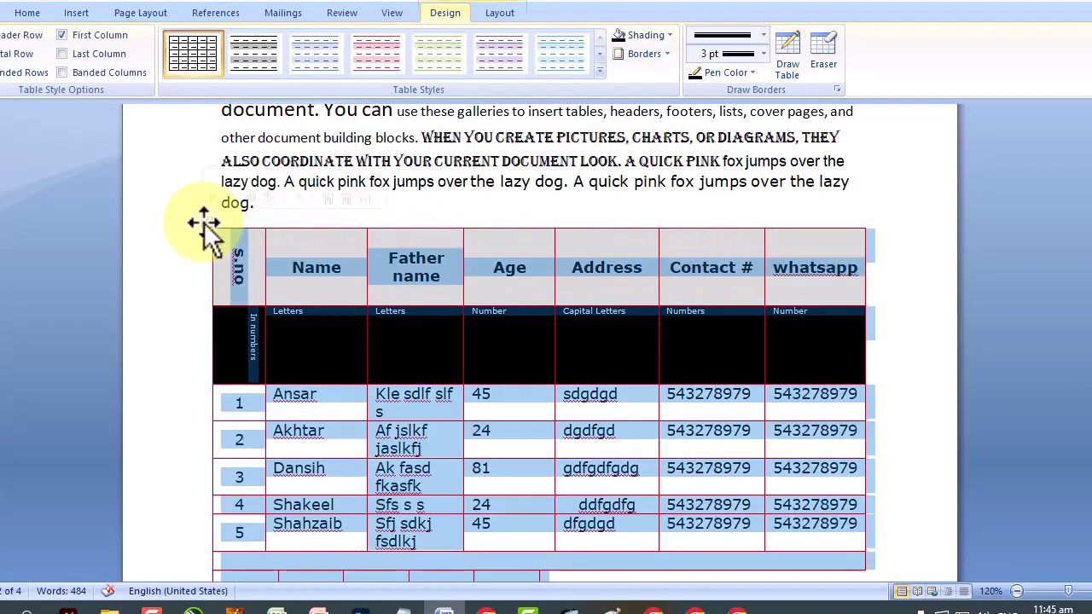
left_click(666, 54)
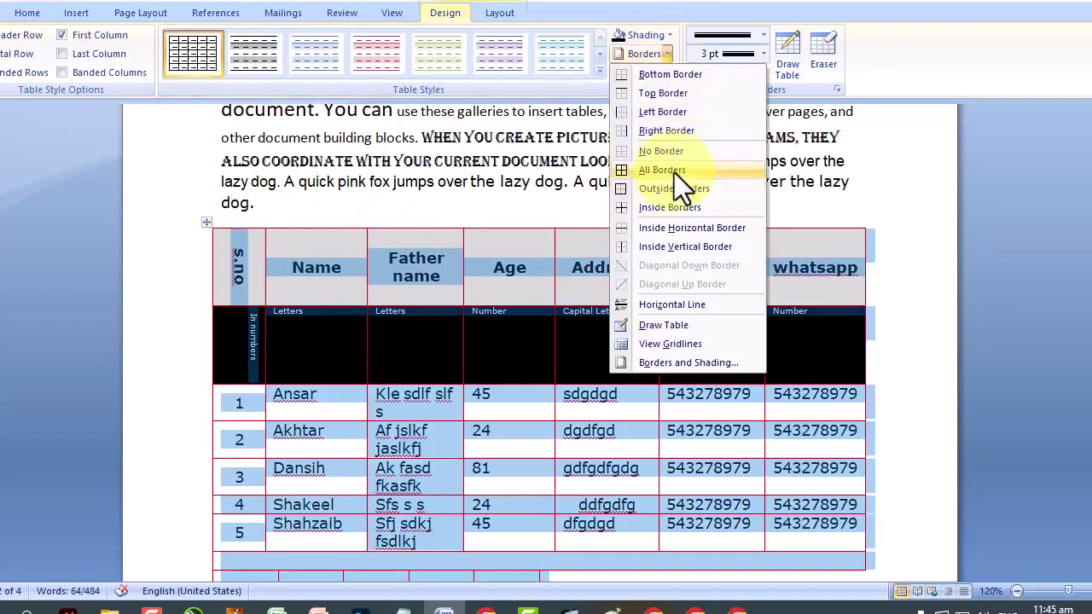
left_click(674, 171)
left_click(798, 341)
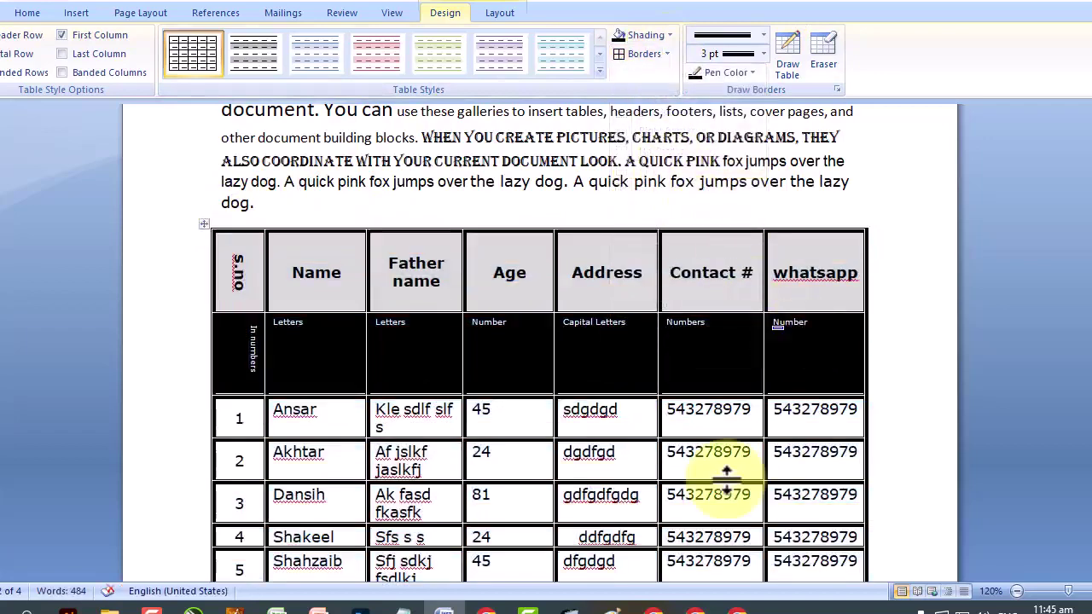
Apply AutoFit to Contents to the whole table, narrowing its columns.
right_click(588, 285)
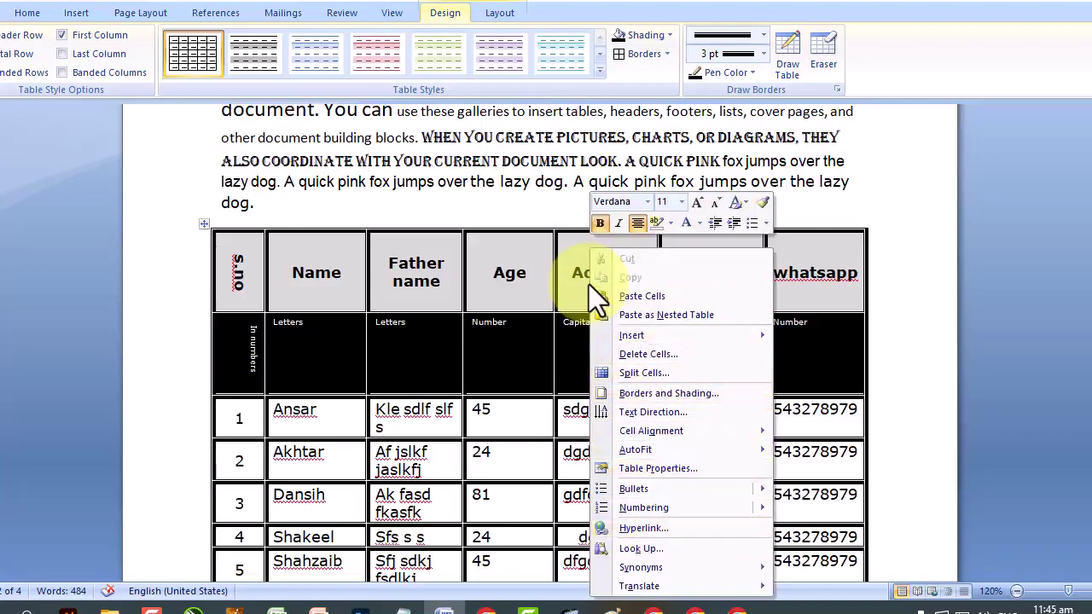
left_click(205, 224)
left_click(204, 223)
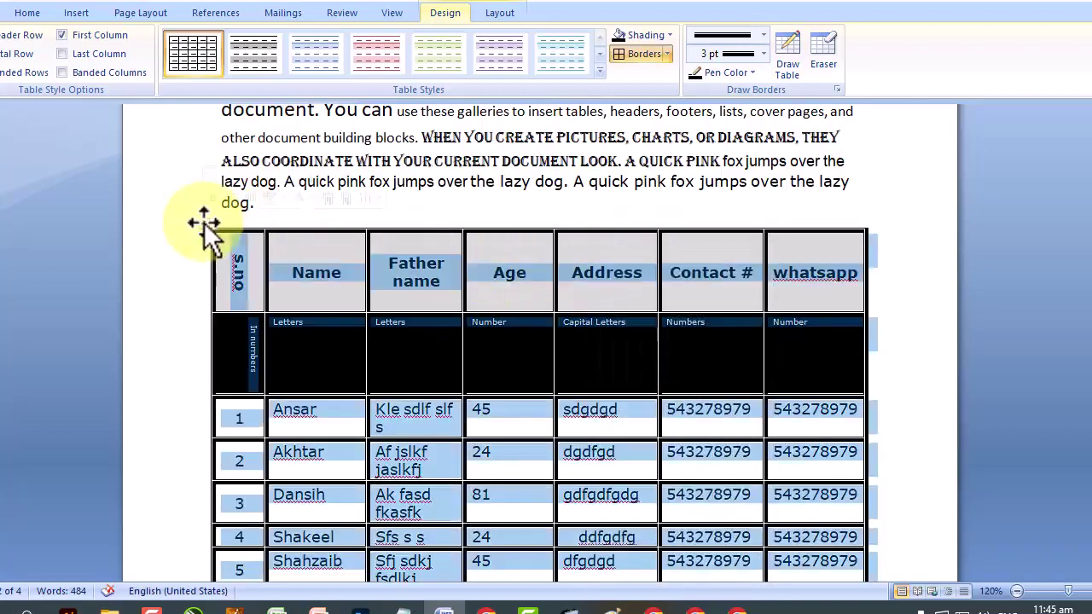
right_click(205, 224)
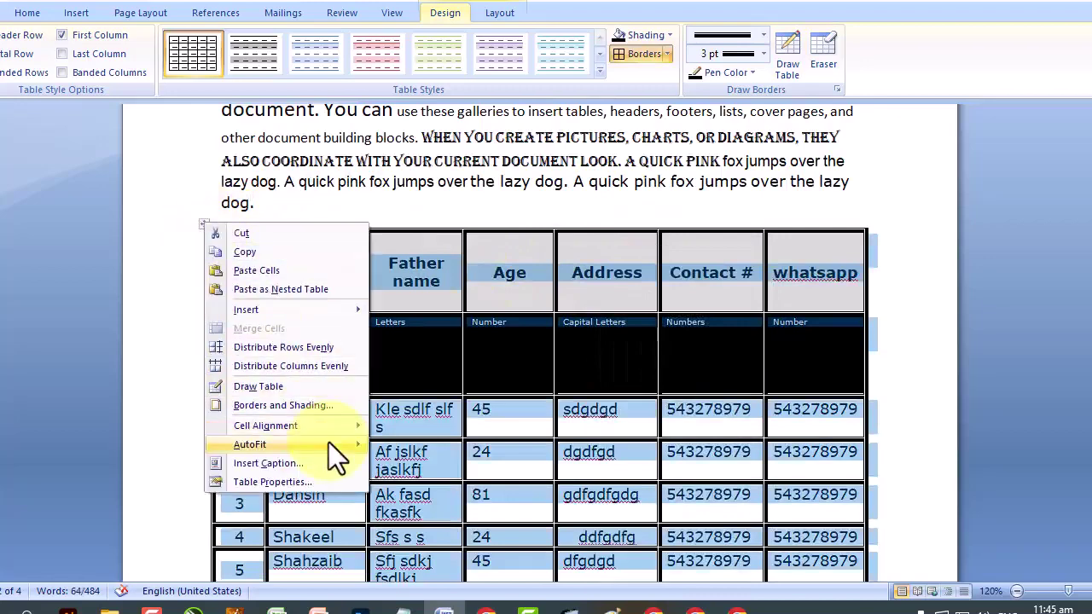
mouse_move(329, 442)
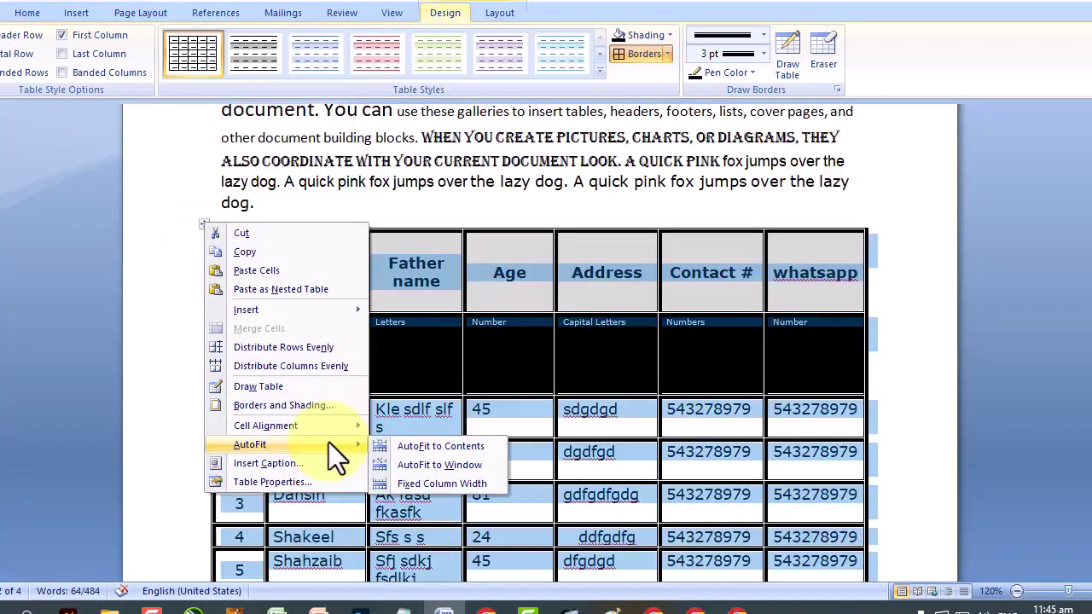
left_click(472, 445)
scroll(598, 478, "down", 3)
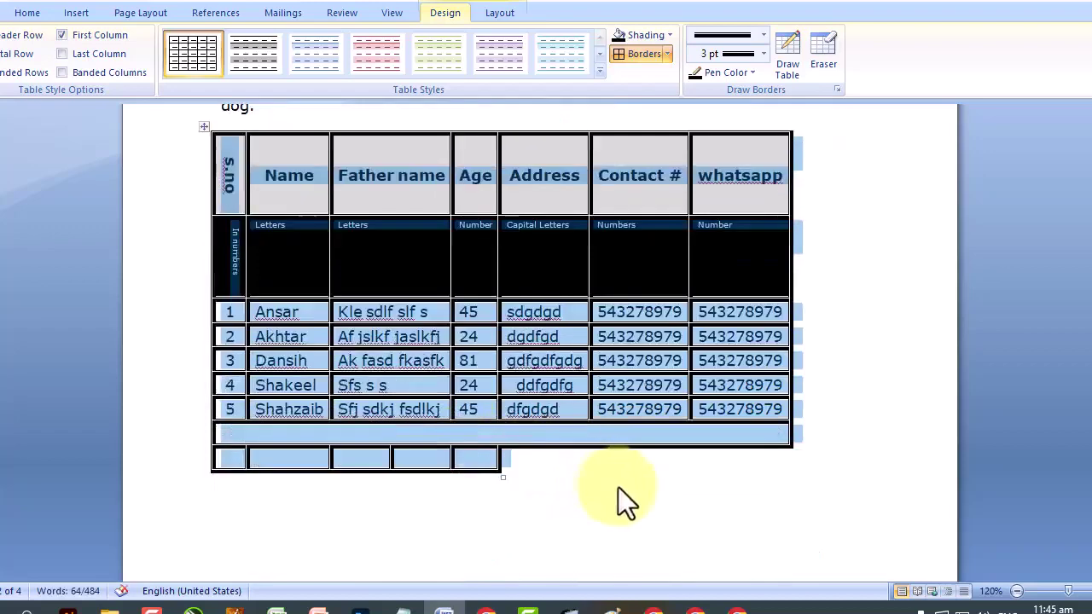
left_click(624, 484)
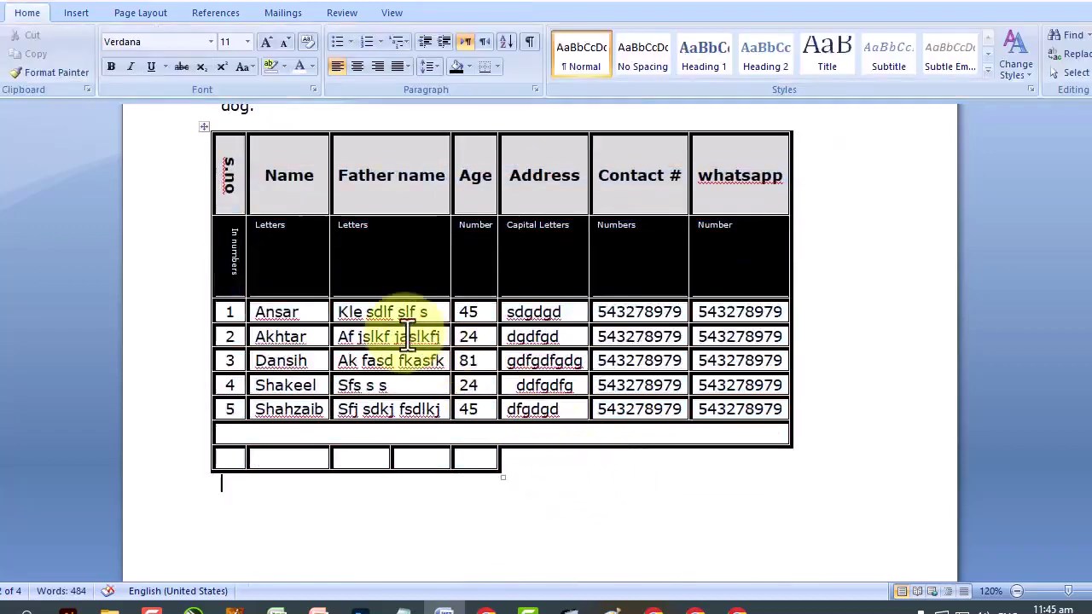
Choose Draw Table and drag a new table outline below the first table.
left_click(86, 18)
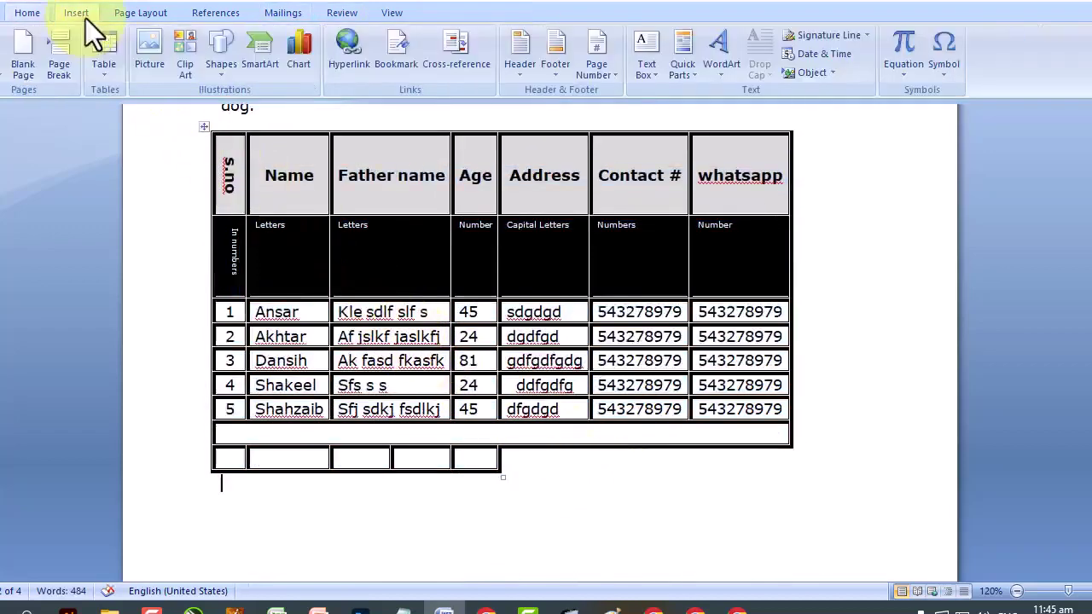
left_click(102, 63)
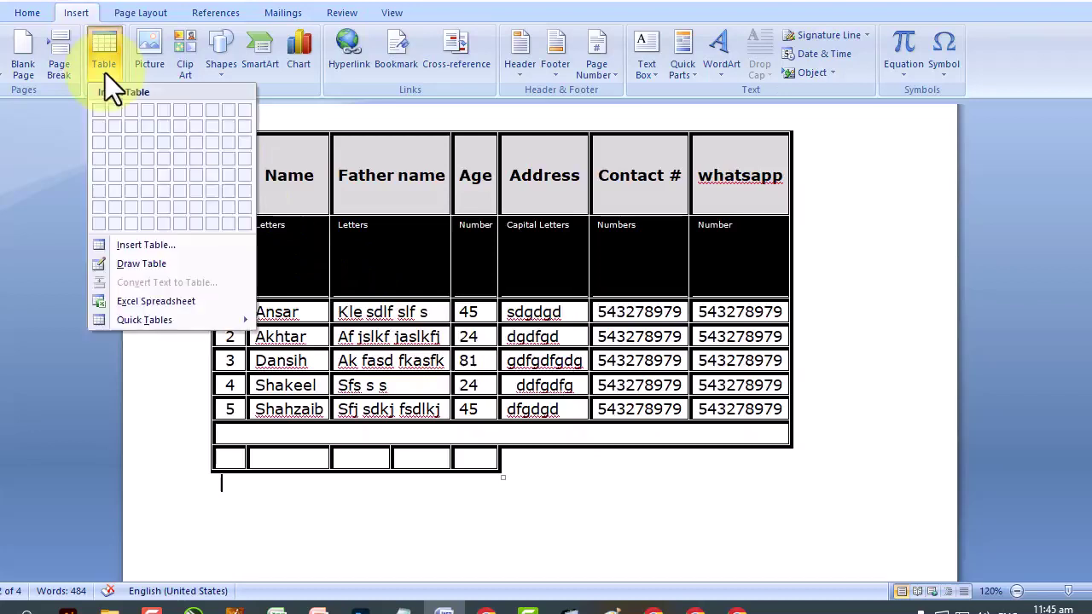
left_click(327, 537)
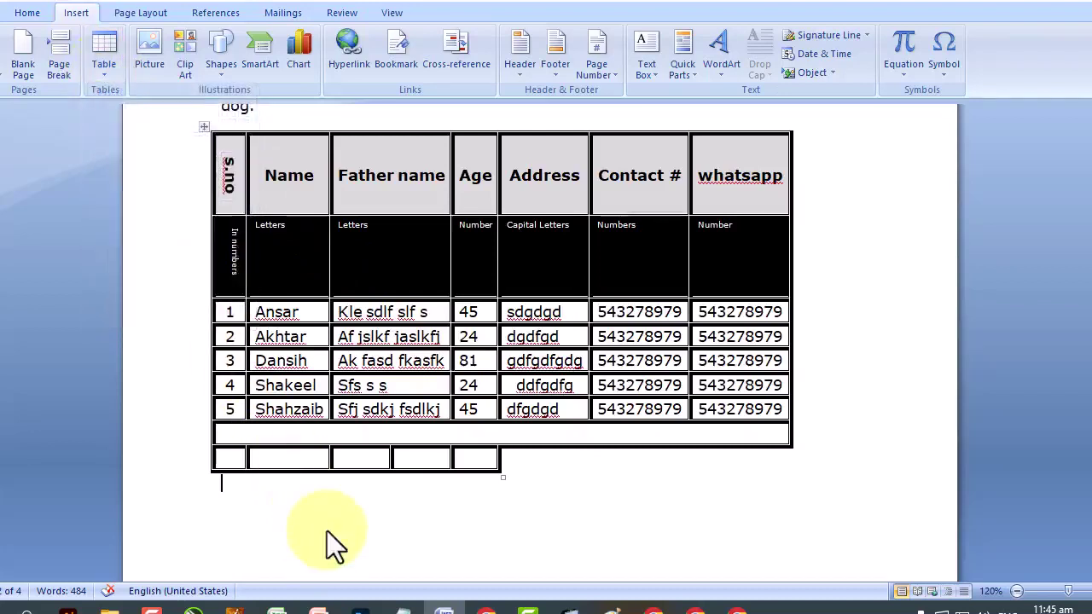
left_click(107, 68)
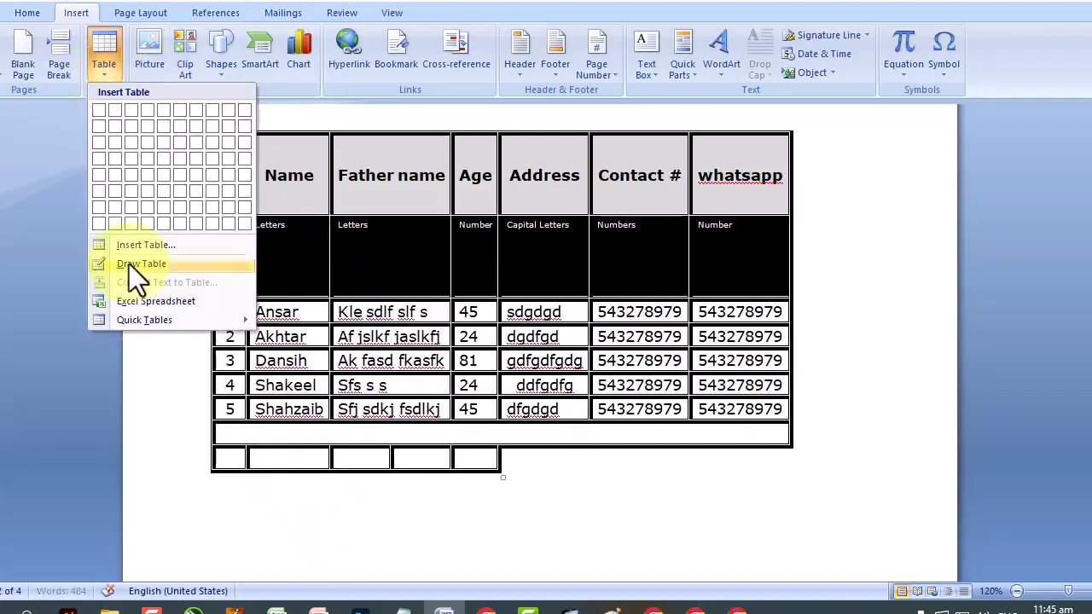
left_click(132, 264)
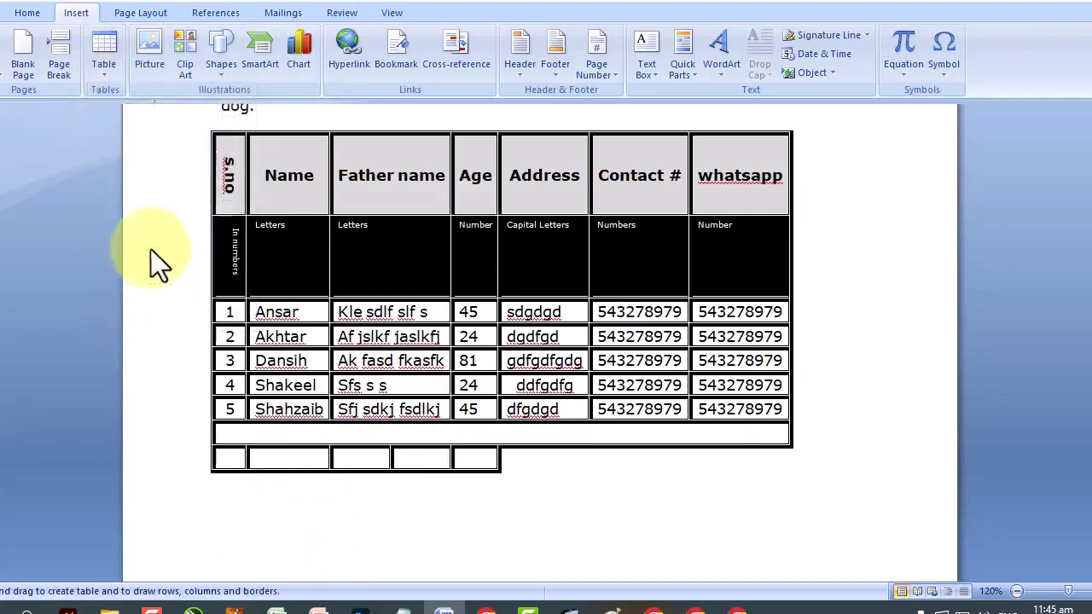
left_click(109, 73)
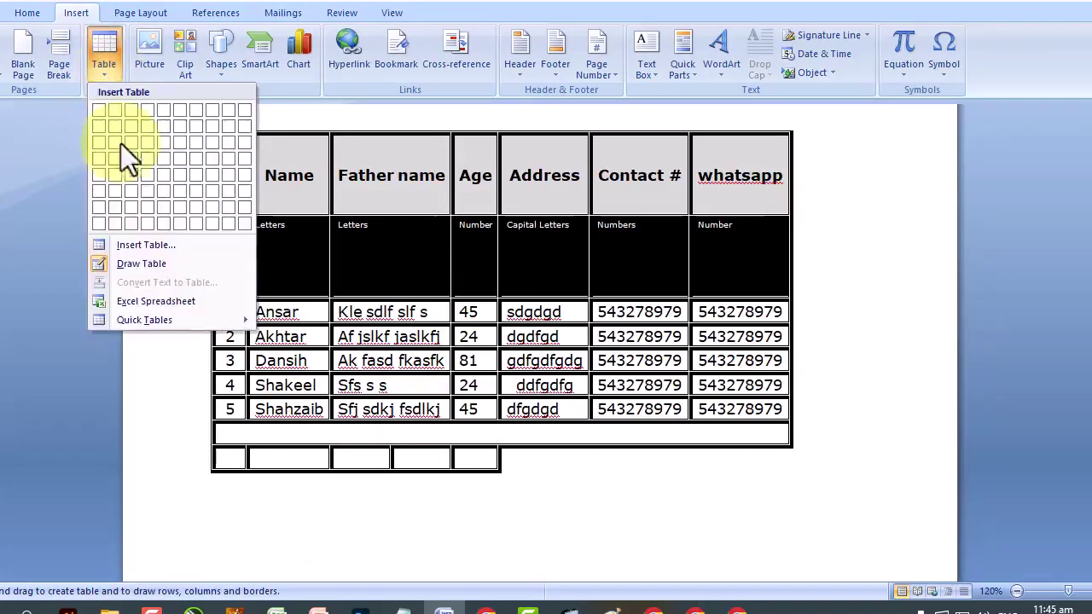
left_click(141, 262)
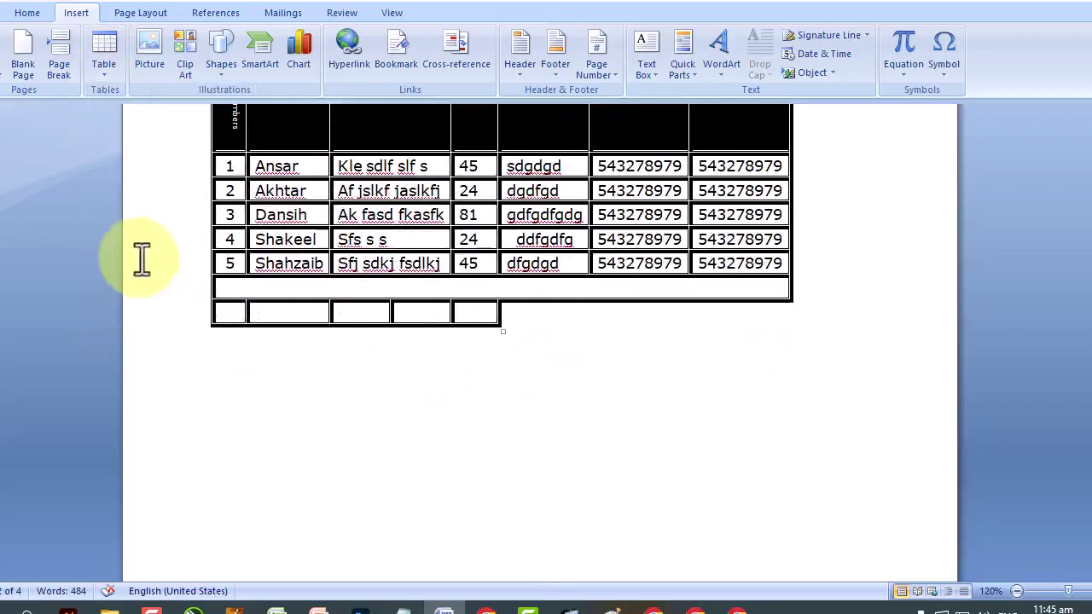
left_click(114, 77)
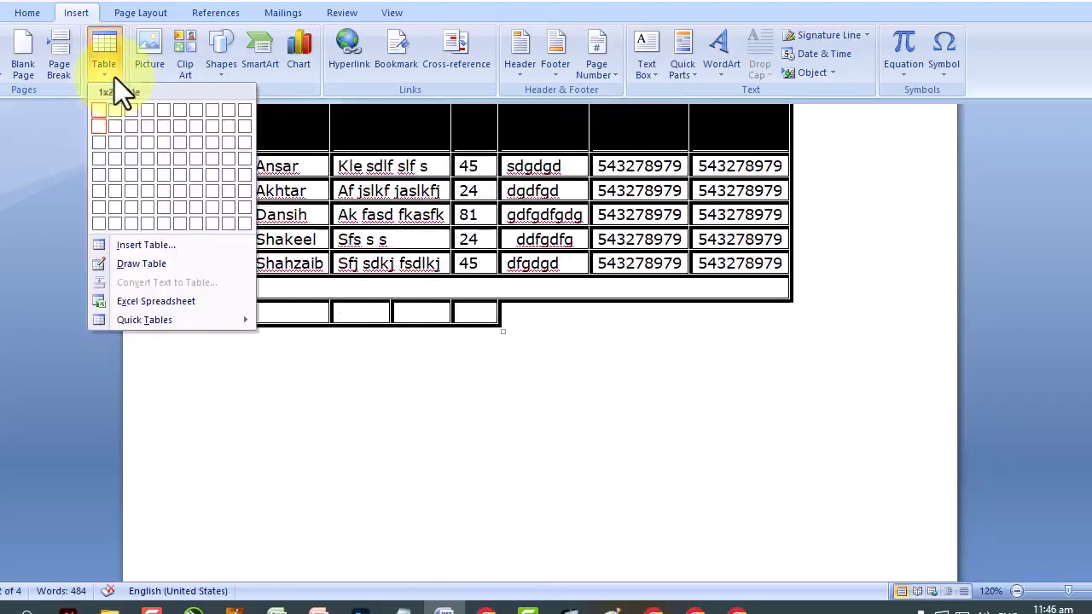
left_click(115, 265)
mouse_move(223, 377)
left_mouse_down()
mouse_move(390, 466)
mouse_move(703, 506)
mouse_move(774, 556)
left_mouse_up()
Draw three column dividers and three row dividers in the new table, undoing a stray box.
left_click_drag(680, 376, 680, 529)
left_click_drag(577, 369, 577, 550)
left_click_drag(463, 371, 442, 547)
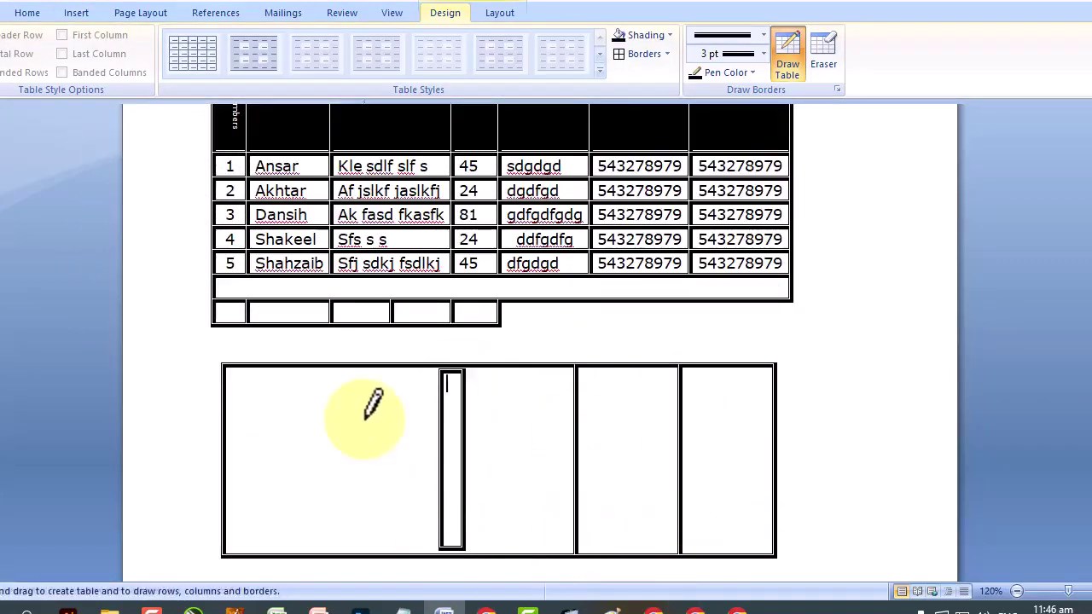
left_click(39, 2)
left_click_drag(386, 374, 401, 551)
left_click_drag(249, 398, 699, 408)
left_click_drag(243, 456, 760, 456)
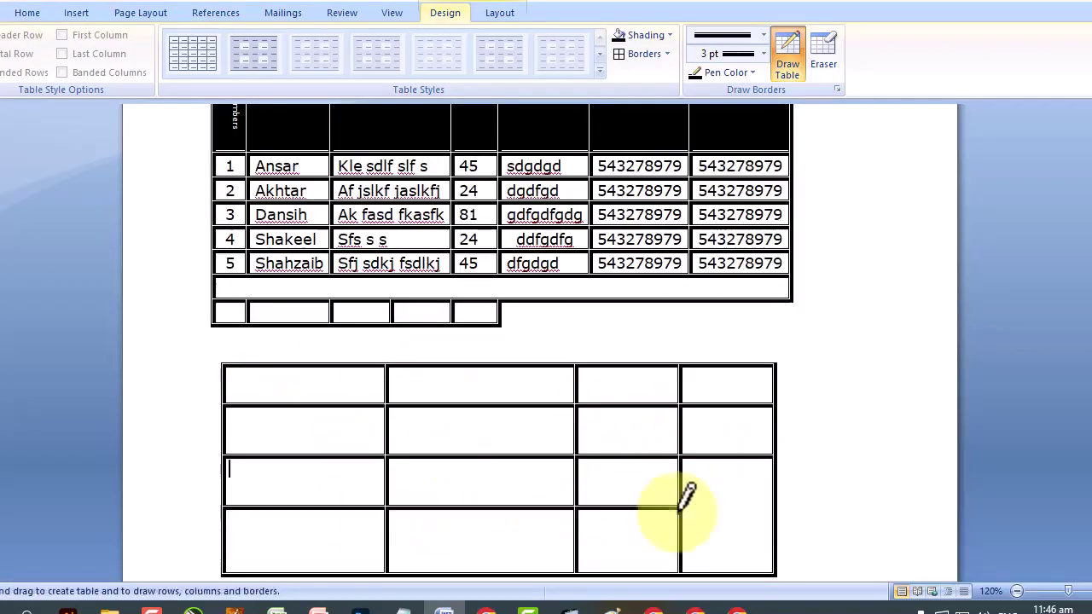
left_click_drag(681, 508, 226, 507)
scroll(402, 426, "down", 5)
key("Escape")
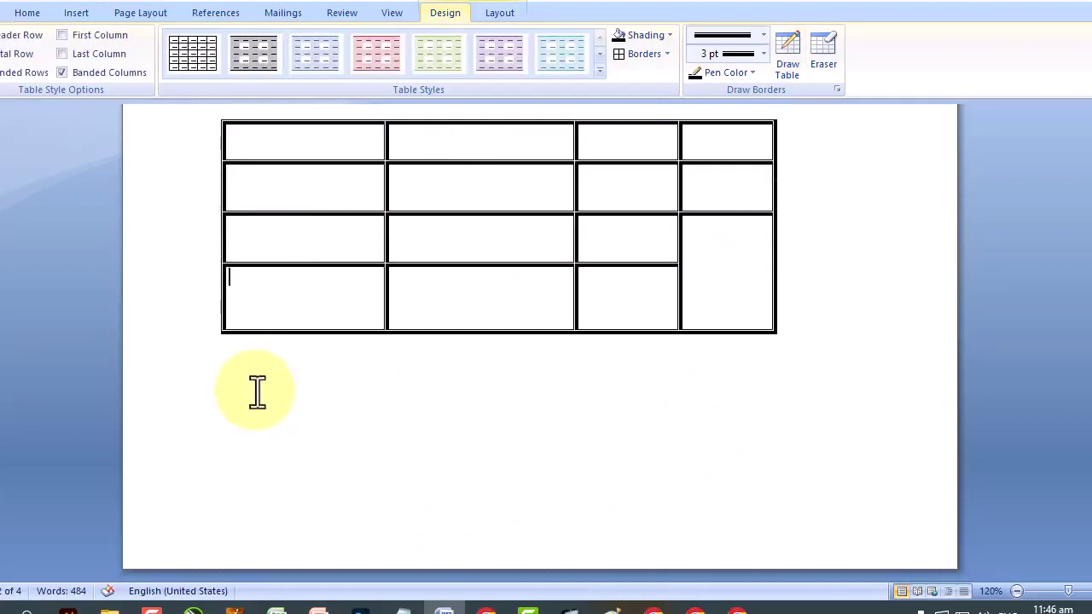
Make the new table's bottom row much taller with an added line.
key("shift+End")
left_click(256, 403)
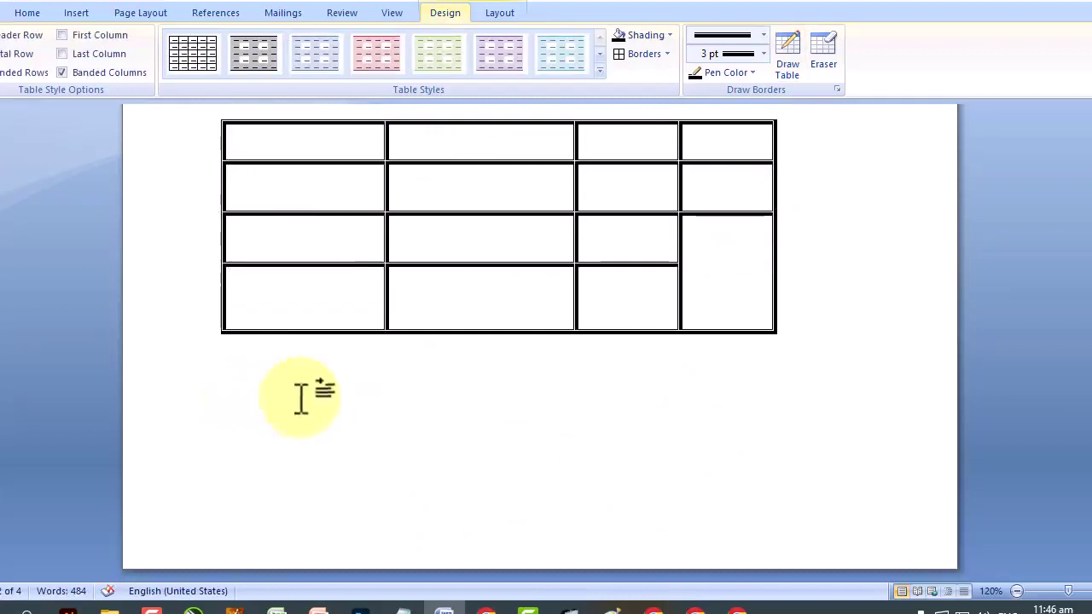
key("Tab")
key("Return")
key("Return")
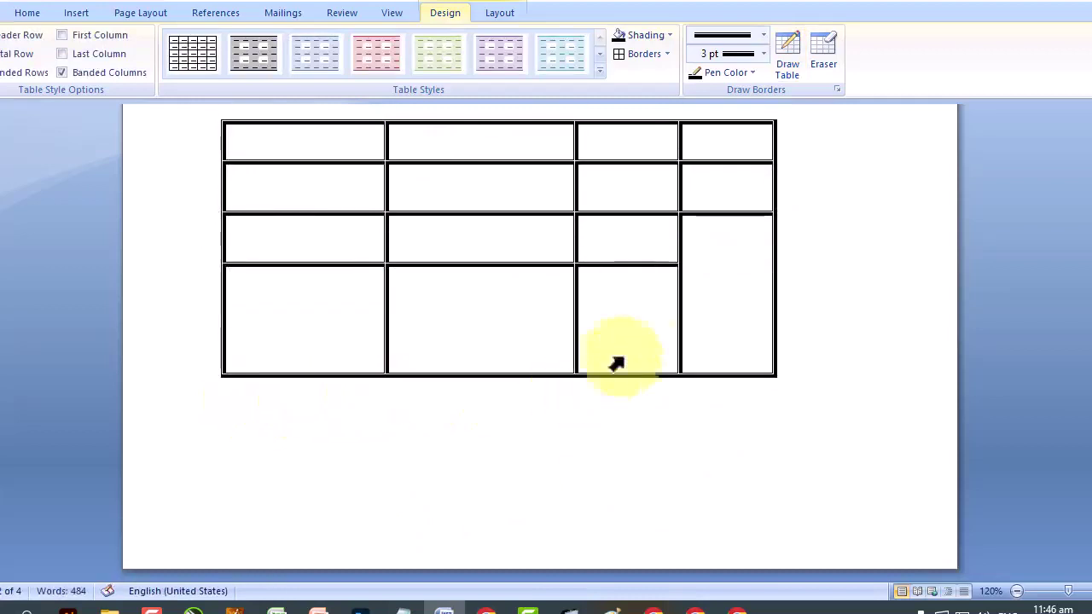
key("ctrl+z")
key("Return")
key("Return")
key("Return")
key("Return")
key("Return")
key("Return")
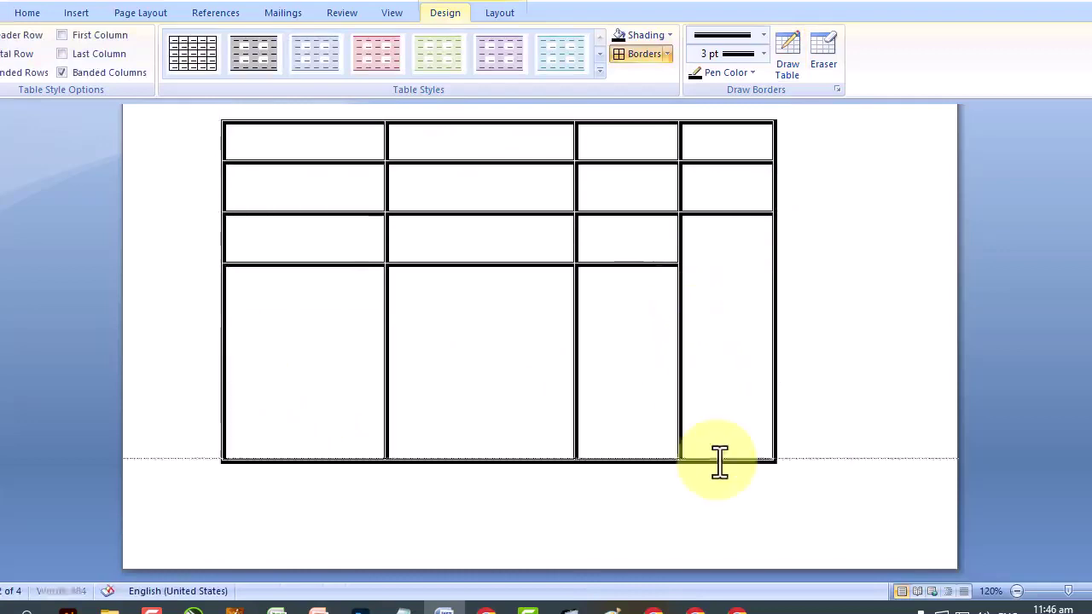
Insert a page break after the last 'lazy dog.' line to start a new page.
scroll(707, 452, "down", 10)
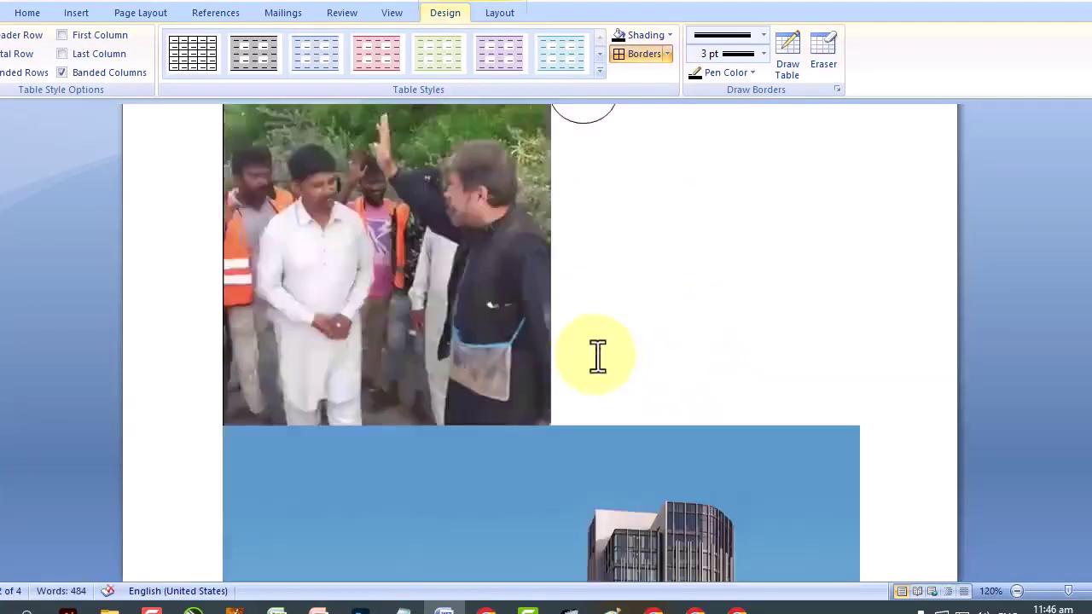
scroll(597, 357, "down", 15)
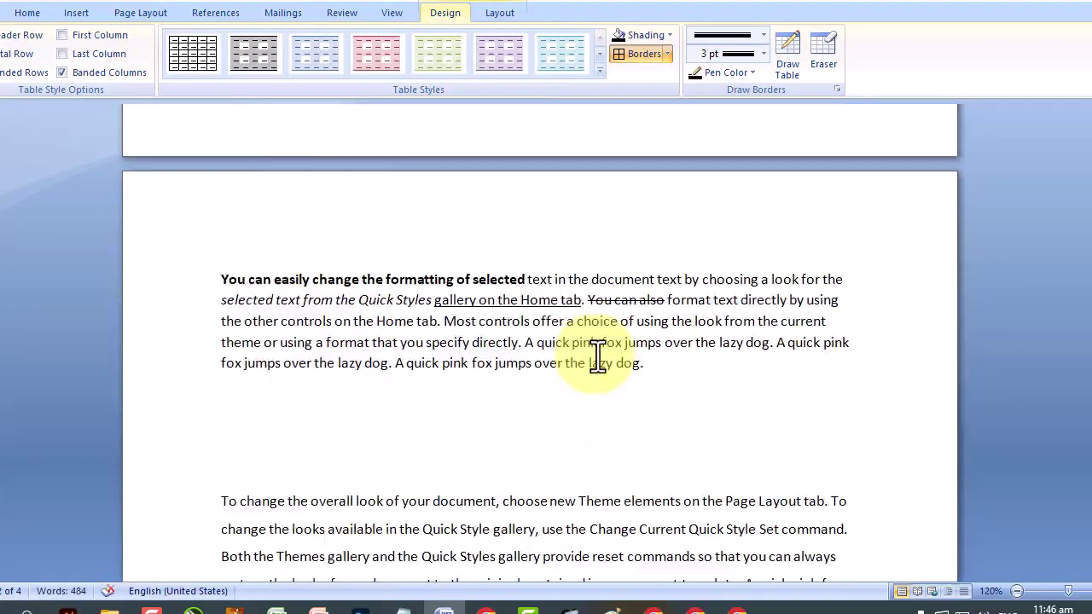
scroll(865, 378, "down", 15)
left_click(565, 476)
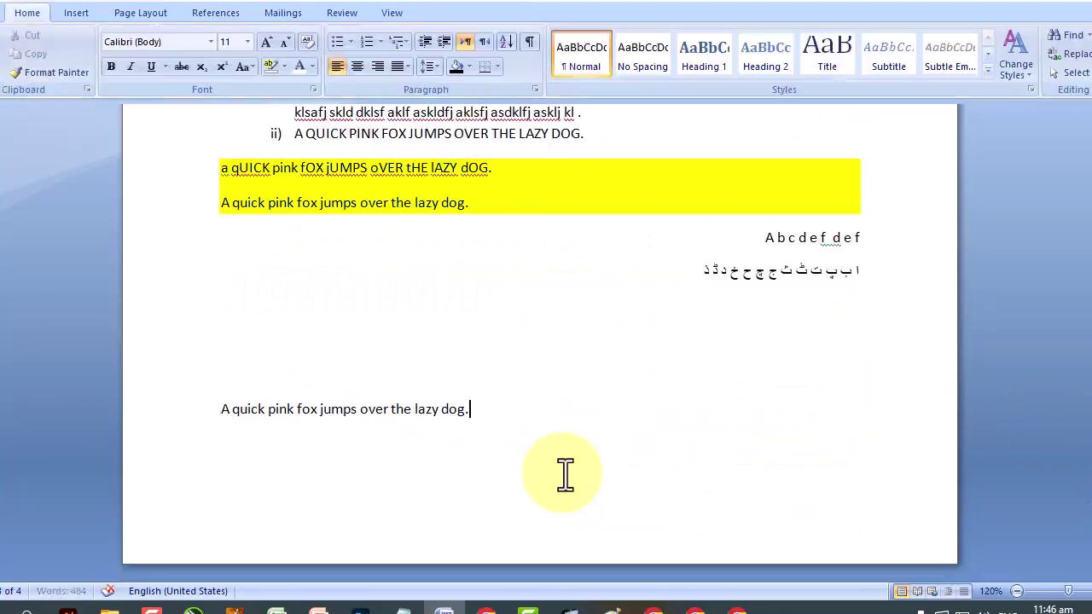
key("ctrl+Return")
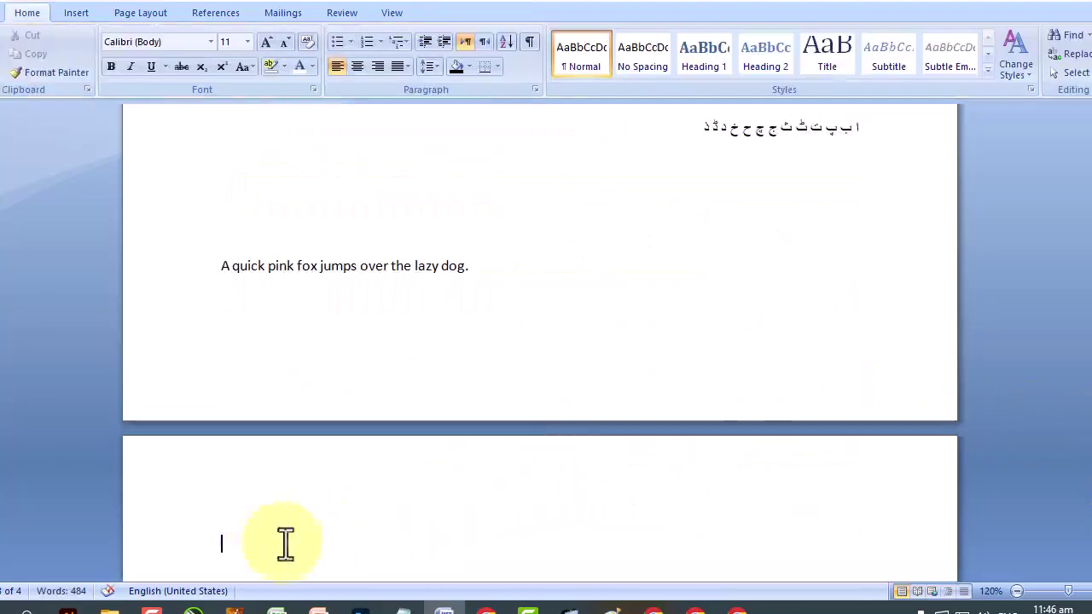
double_click(268, 541)
Insert a table with 6 columns and 3 rows through the Insert Table dialog.
left_click(76, 12)
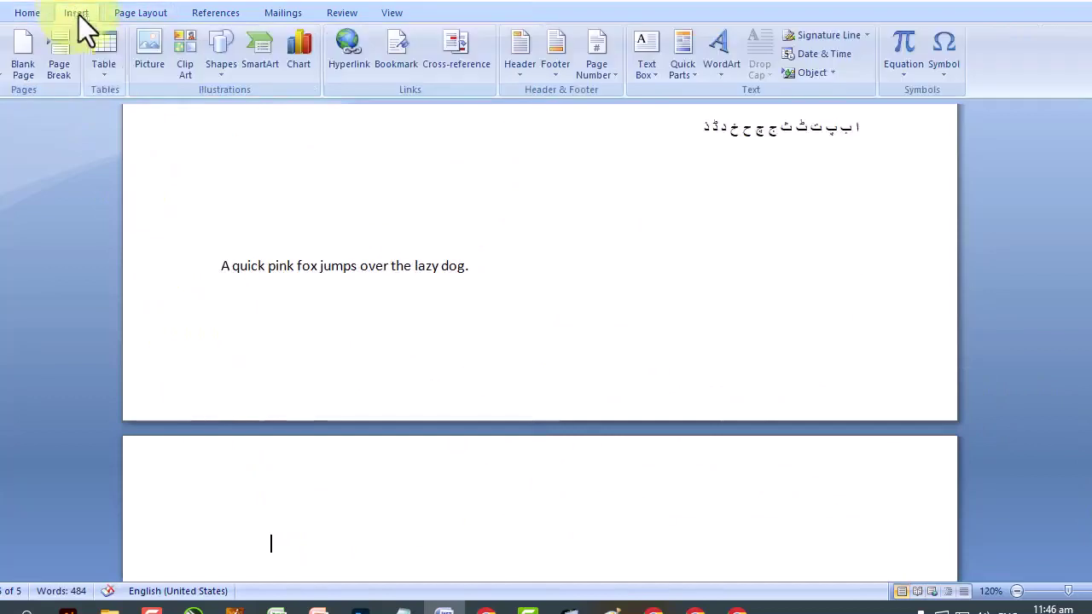
left_click(106, 76)
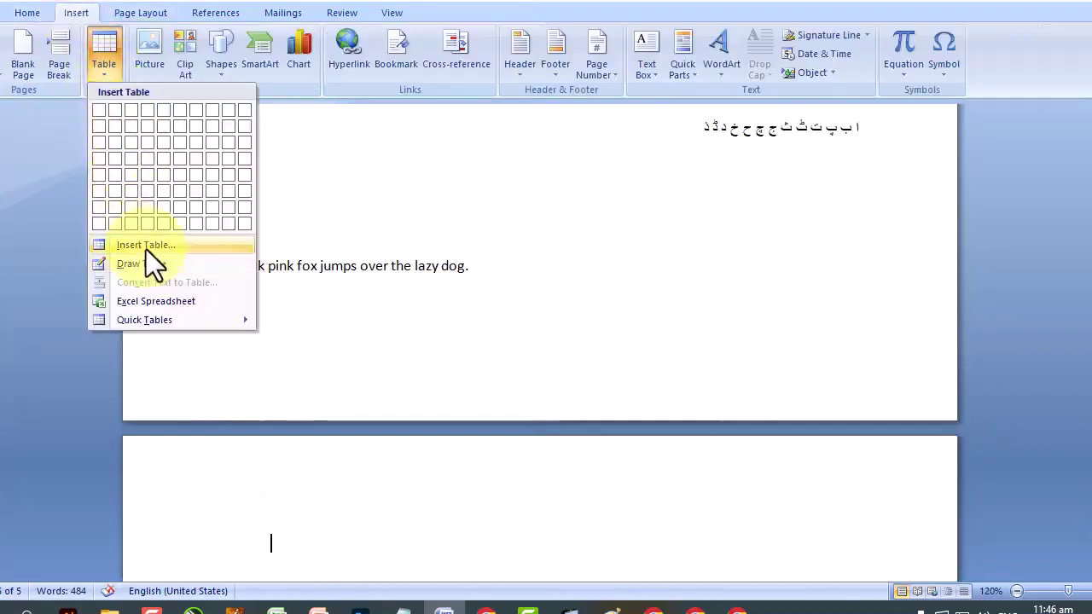
left_click(145, 245)
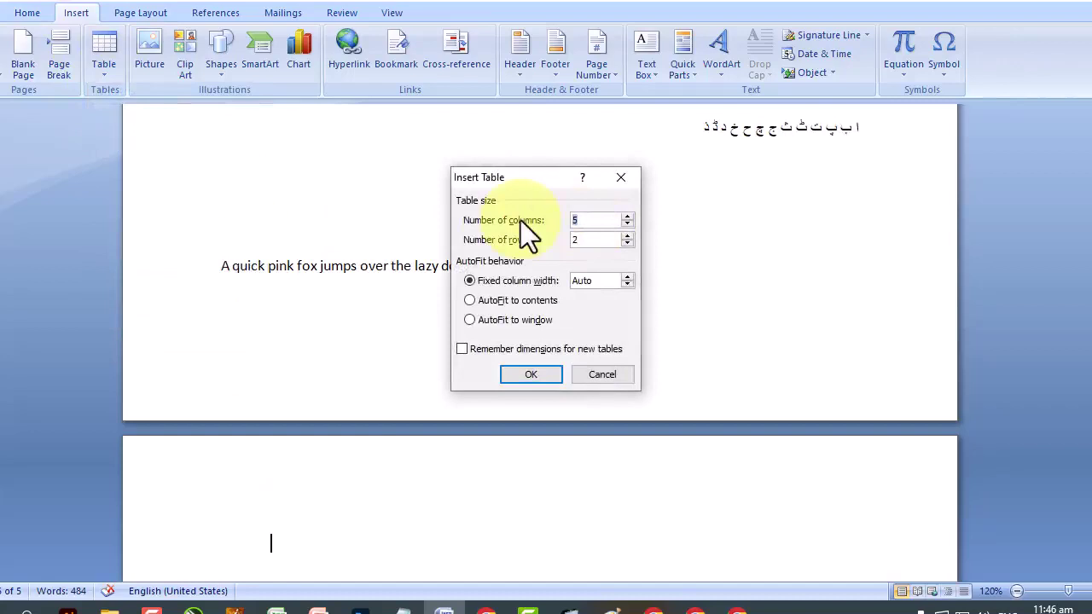
type("6")
key("Tab")
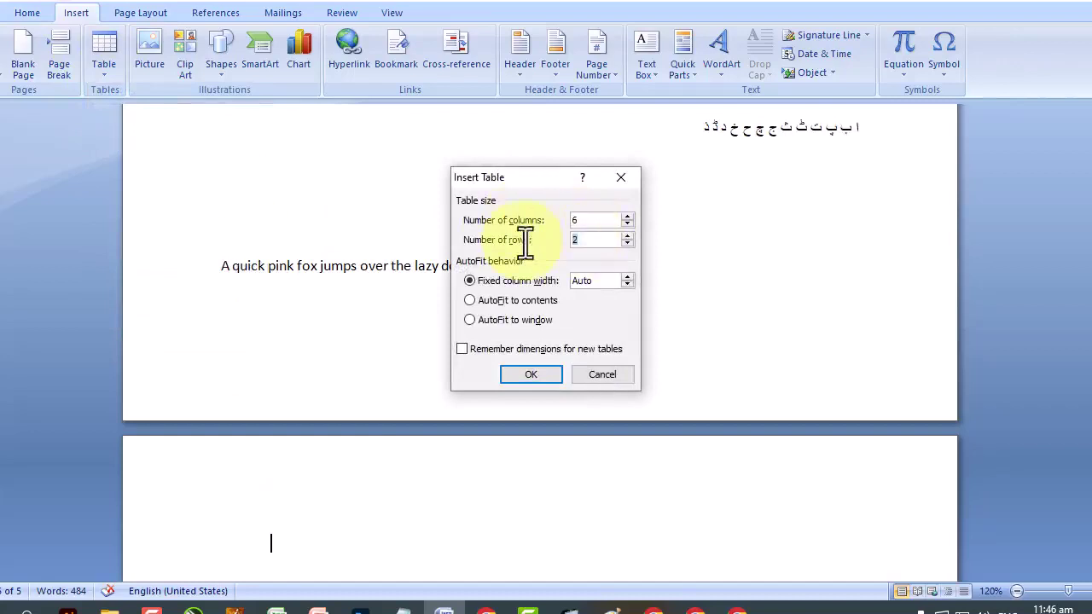
type("3")
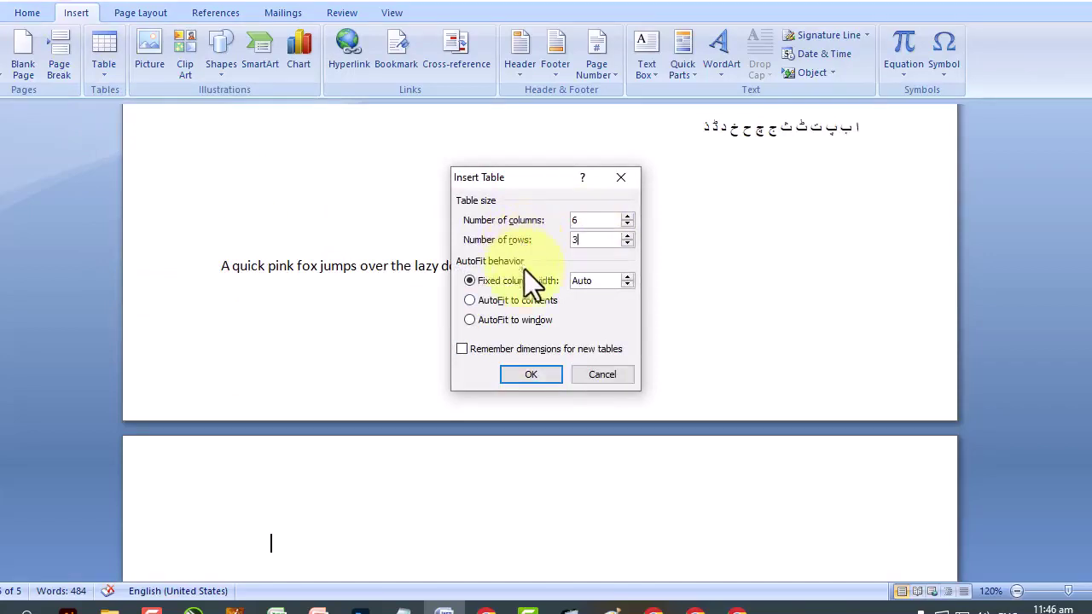
left_click(533, 373)
Select the first two rows of the new 6x3 table and open the Insert Table dropdown.
scroll(404, 355, "down", 4)
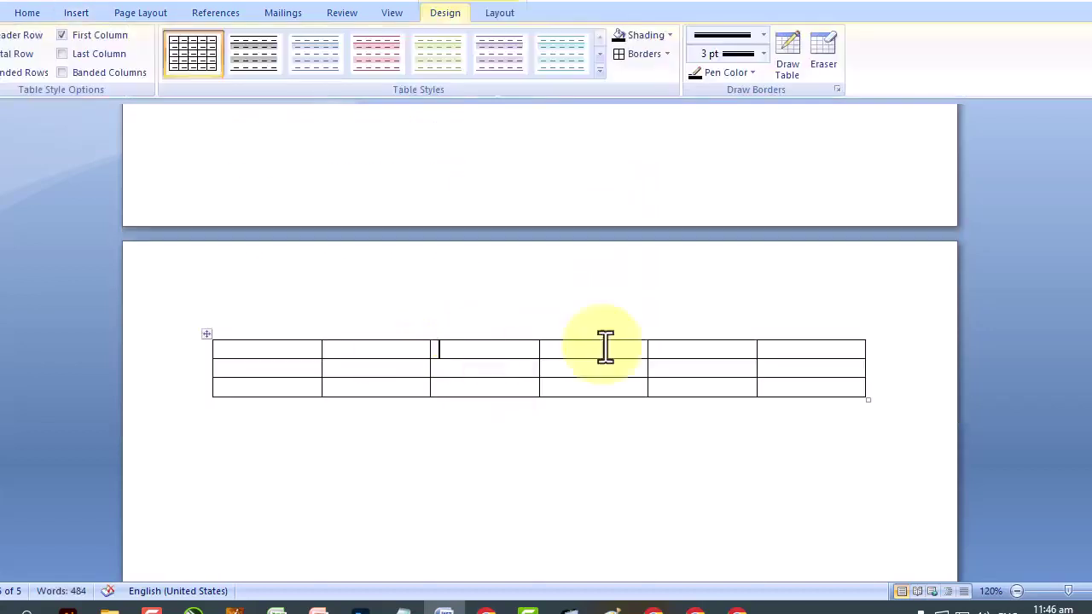
left_click(702, 331)
left_click(815, 371)
left_click(809, 334)
left_click(708, 344)
left_click_drag(288, 350, 778, 341)
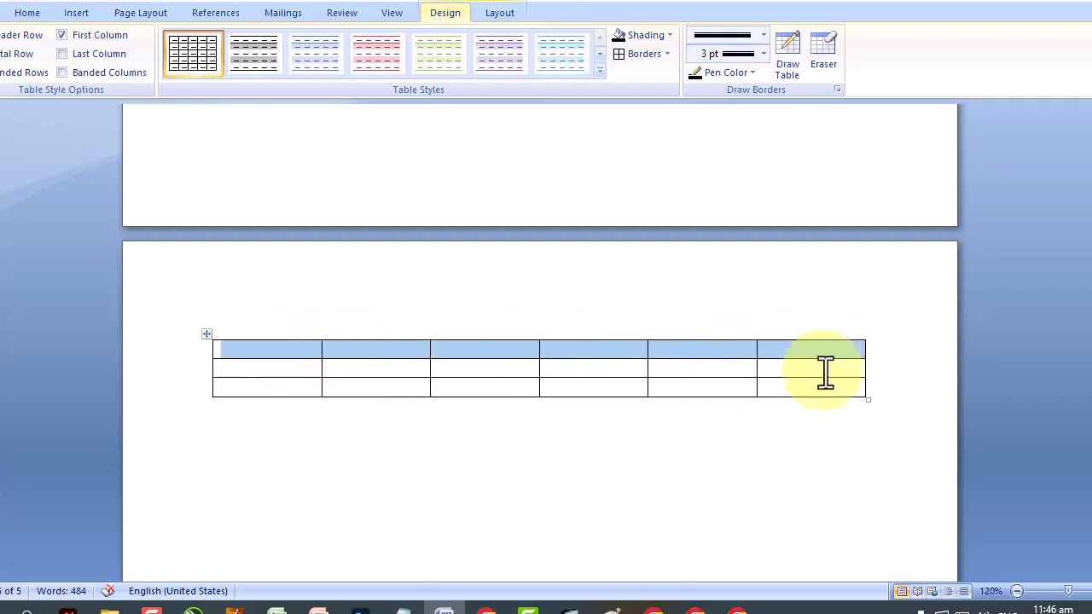
left_click_drag(824, 370, 317, 378)
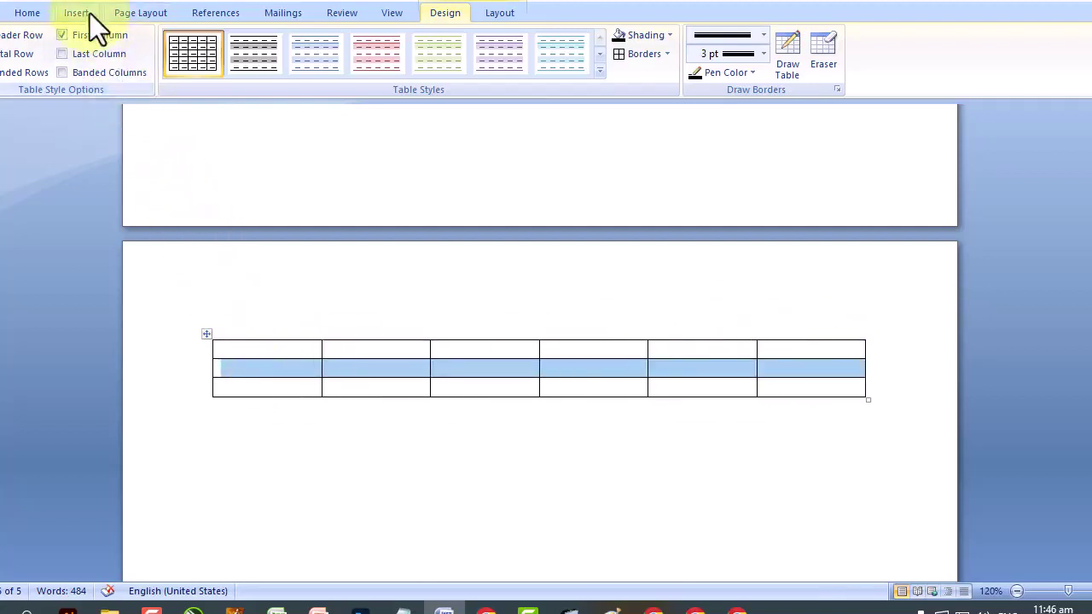
left_click(90, 13)
left_click(115, 78)
key("Down")
key("Down")
key("Down")
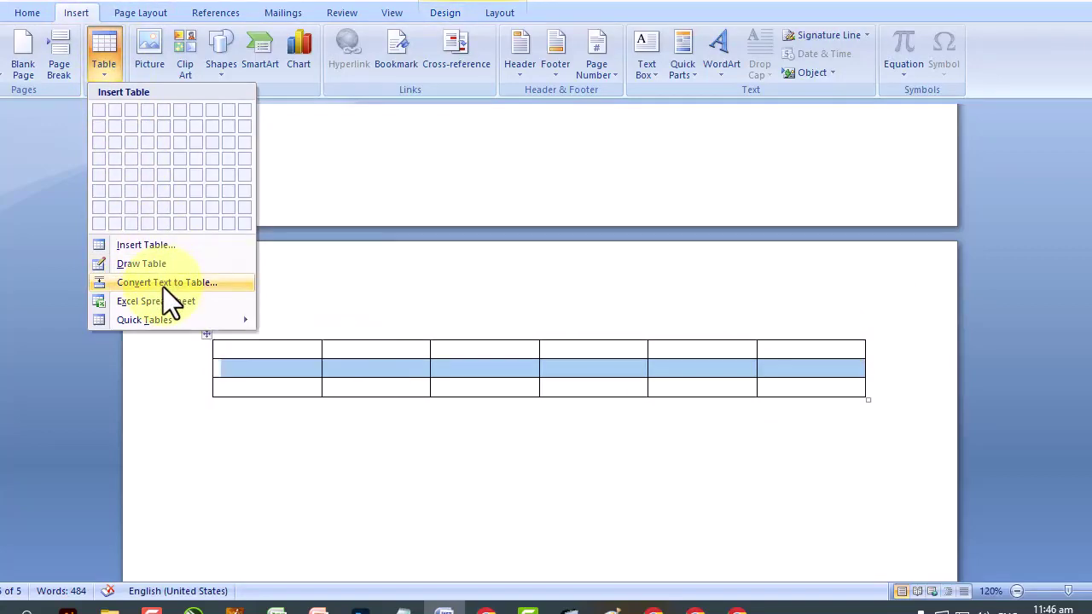
Close the table list and select the line 'A quick pink fox jumps over the lazy dog.'.
scroll(300, 233, "up", 5)
scroll(305, 245, "up", 3)
scroll(307, 248, "down", 3)
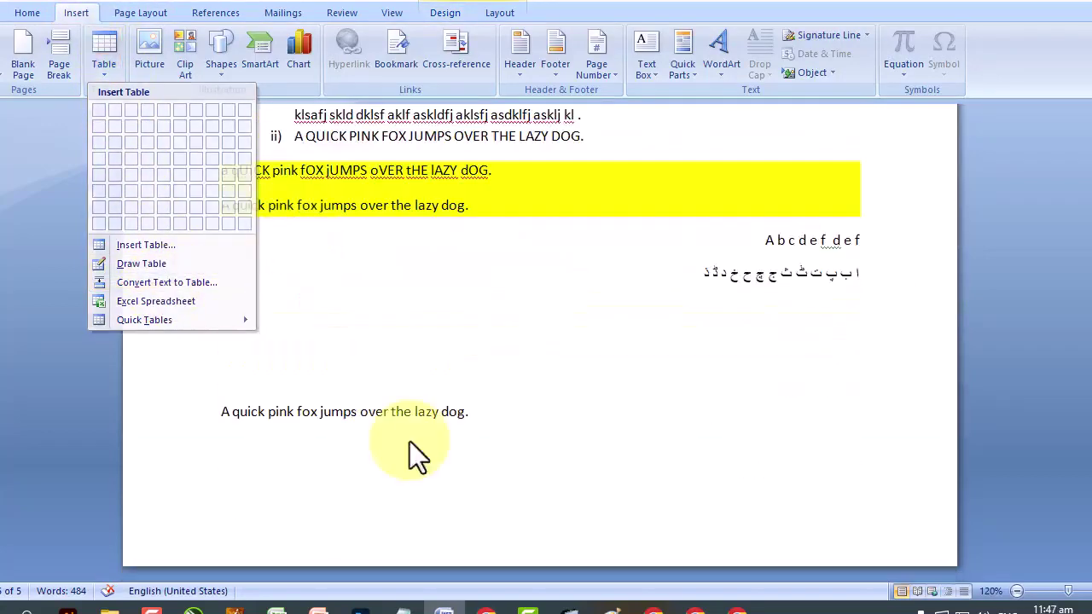
left_click(417, 448)
left_click_drag(489, 417, 141, 431)
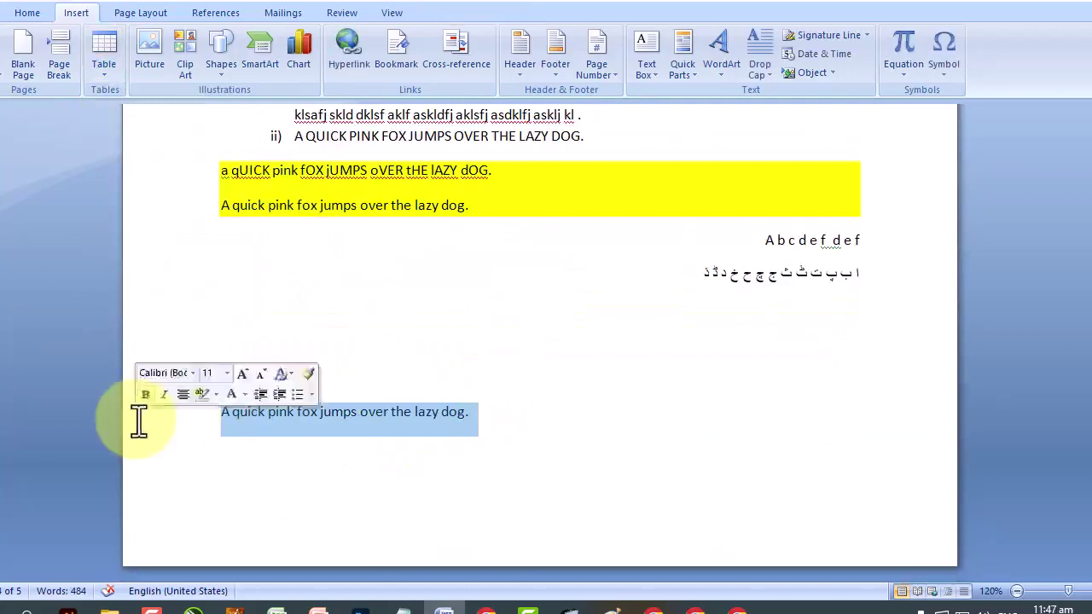
Convert the selected line into a nine-column table using a space separator.
left_click(101, 76)
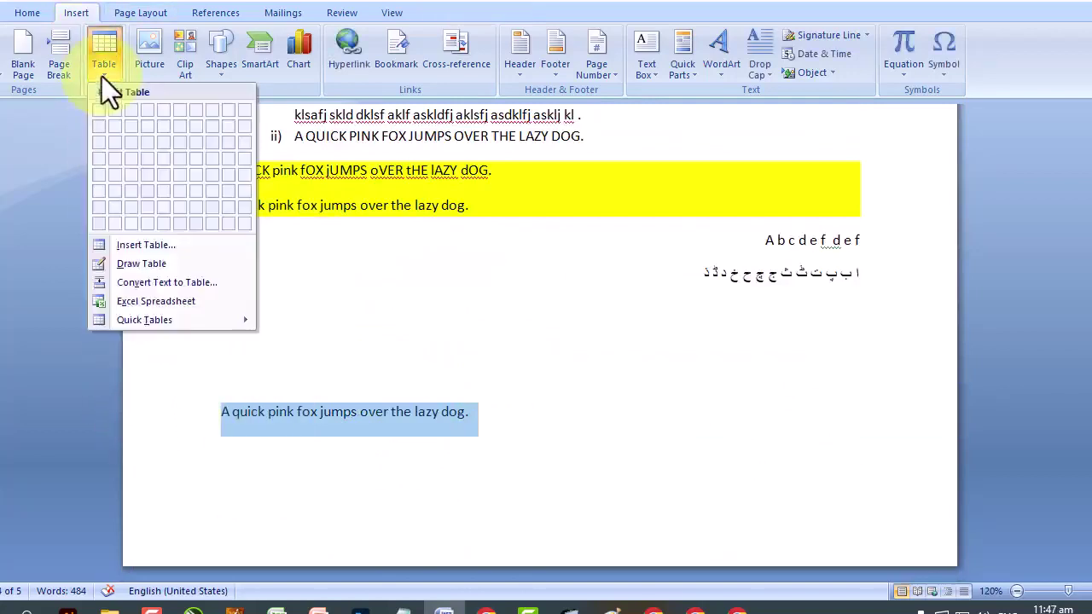
left_click(134, 287)
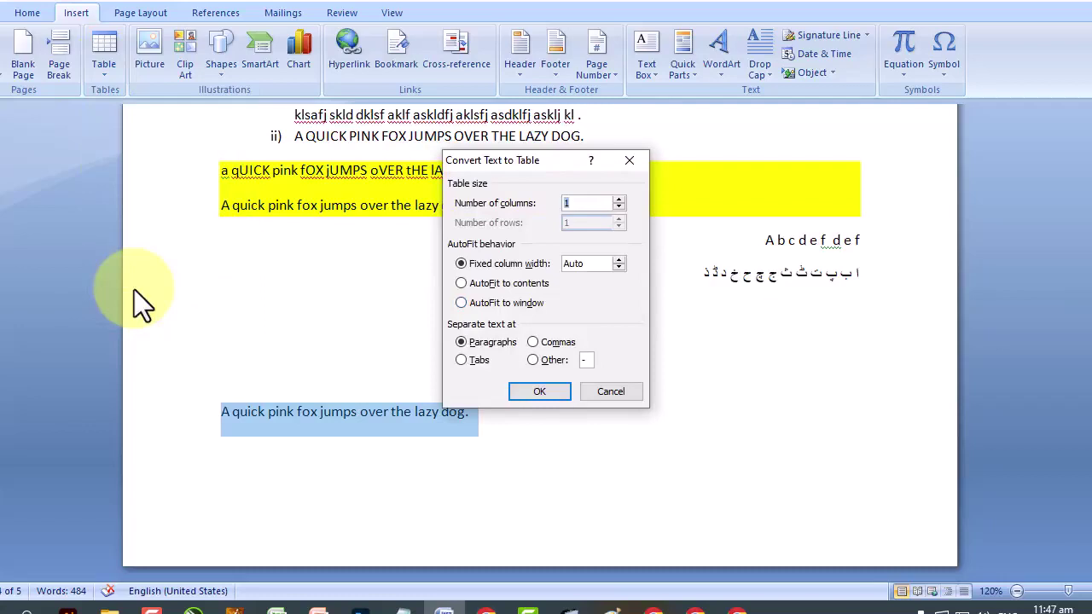
left_click(535, 362)
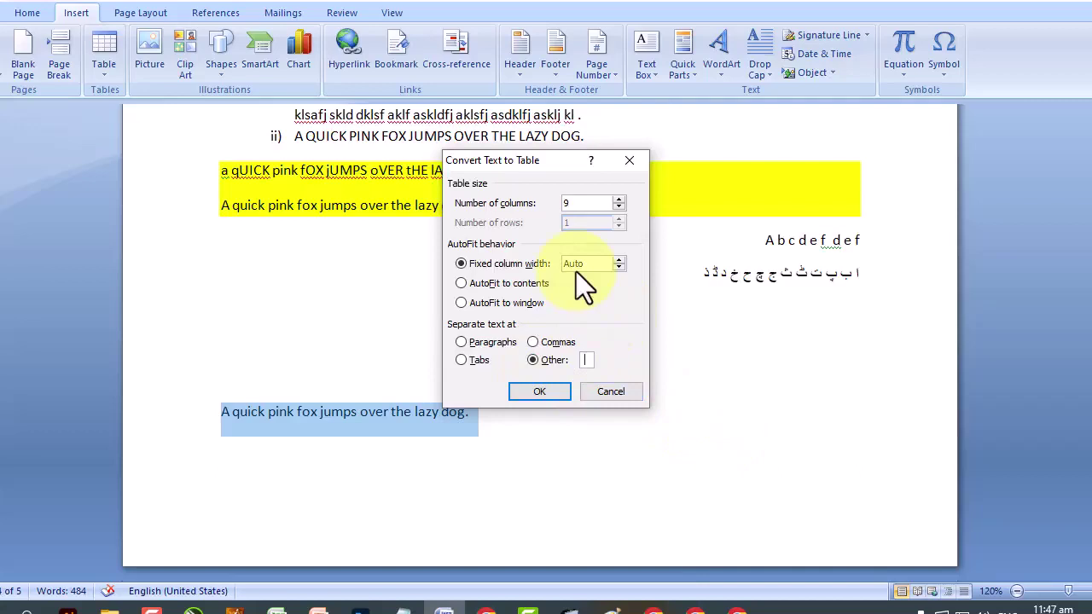
left_click(539, 392)
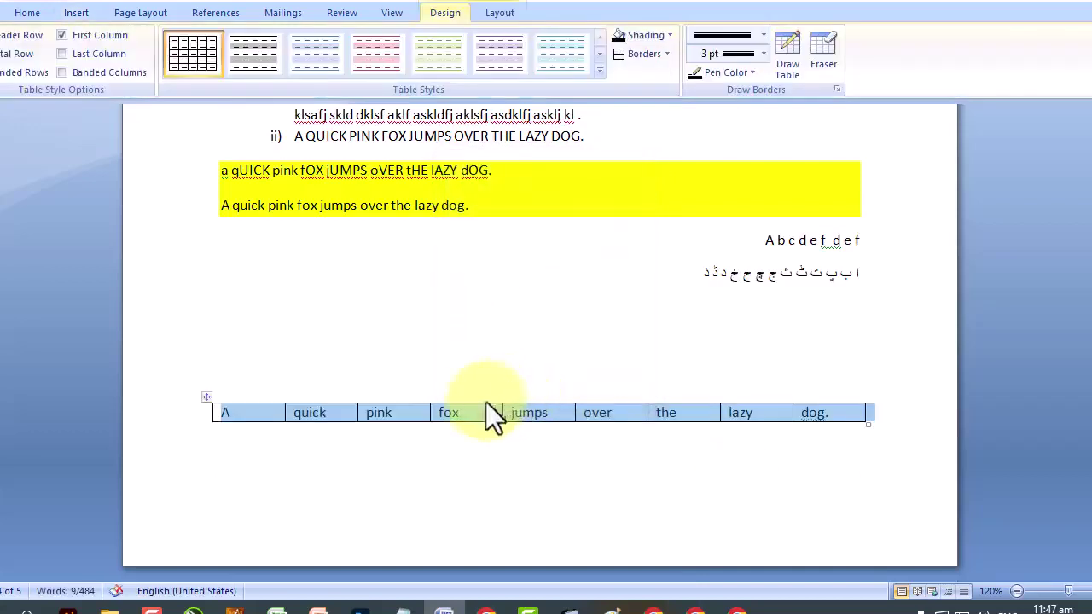
left_click(474, 395)
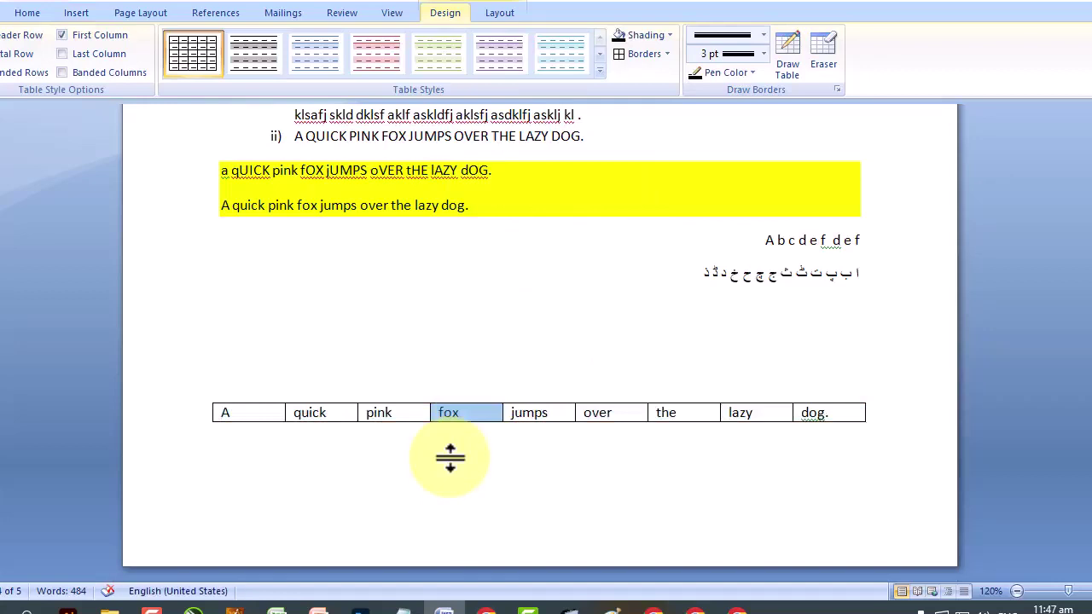
Preview the Calendar 2 design in the Quick Tables gallery without inserting it.
left_click(77, 13)
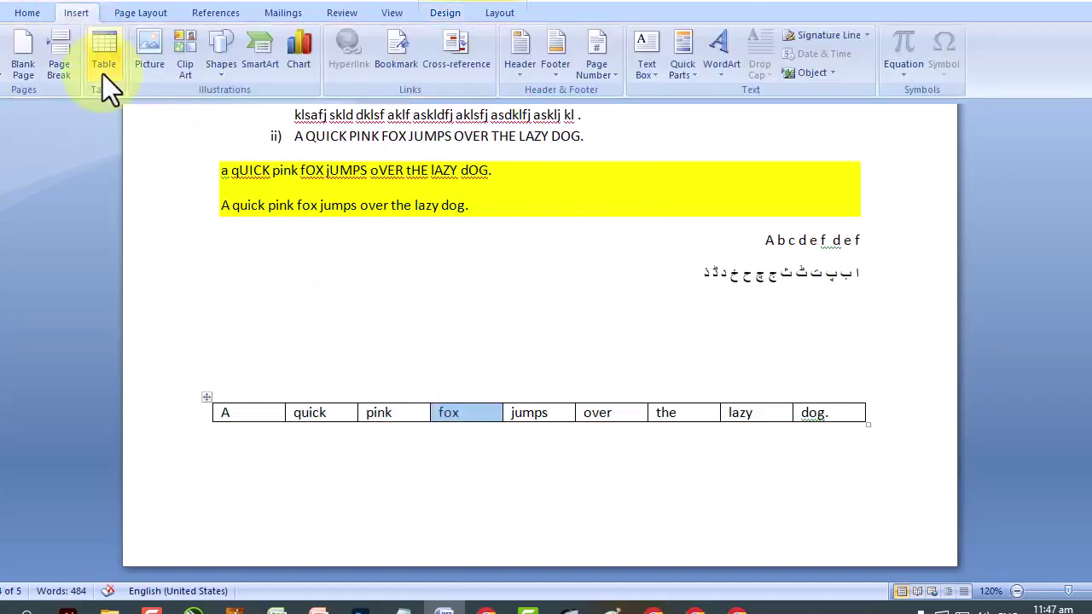
left_click(102, 73)
key("Down")
key("Down")
key("Down")
key("Down")
key("Down")
key("Right")
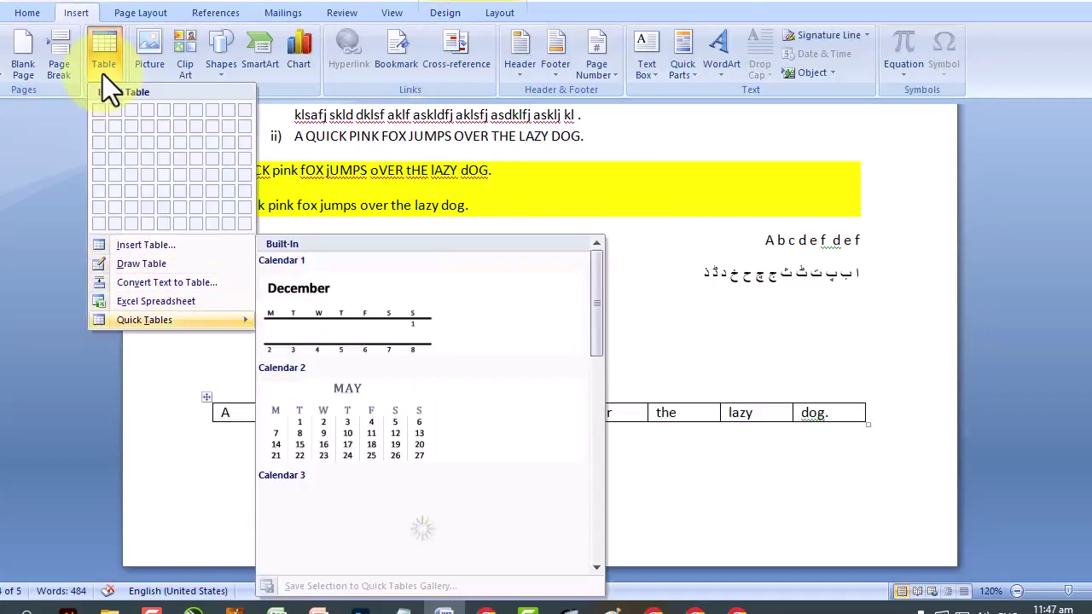
key("Down")
key("Escape")
key("Escape")
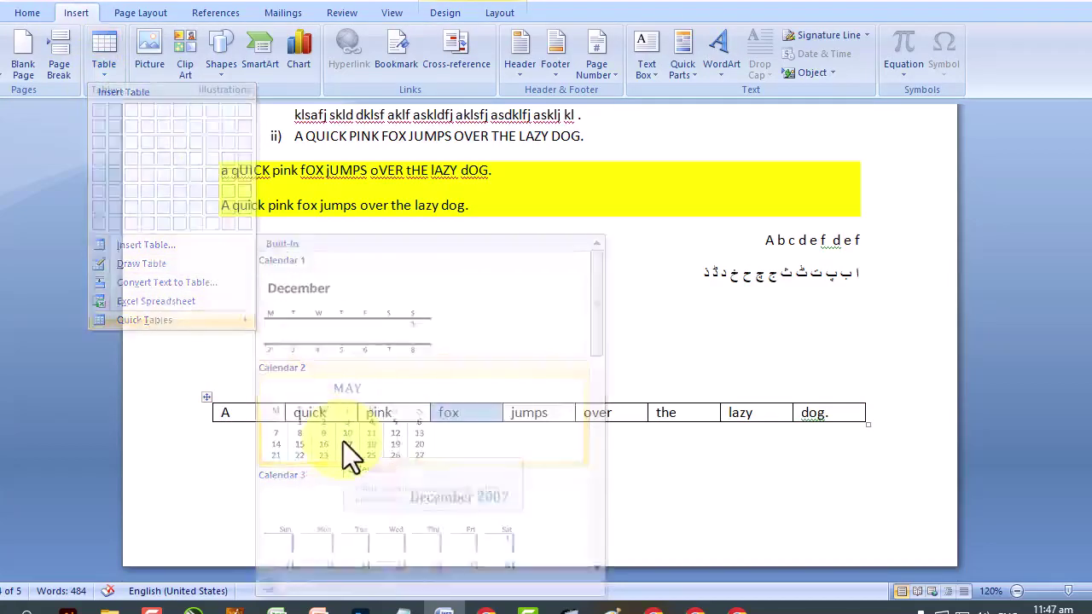
scroll(357, 365, "up", 8)
scroll(357, 365, "down", 5)
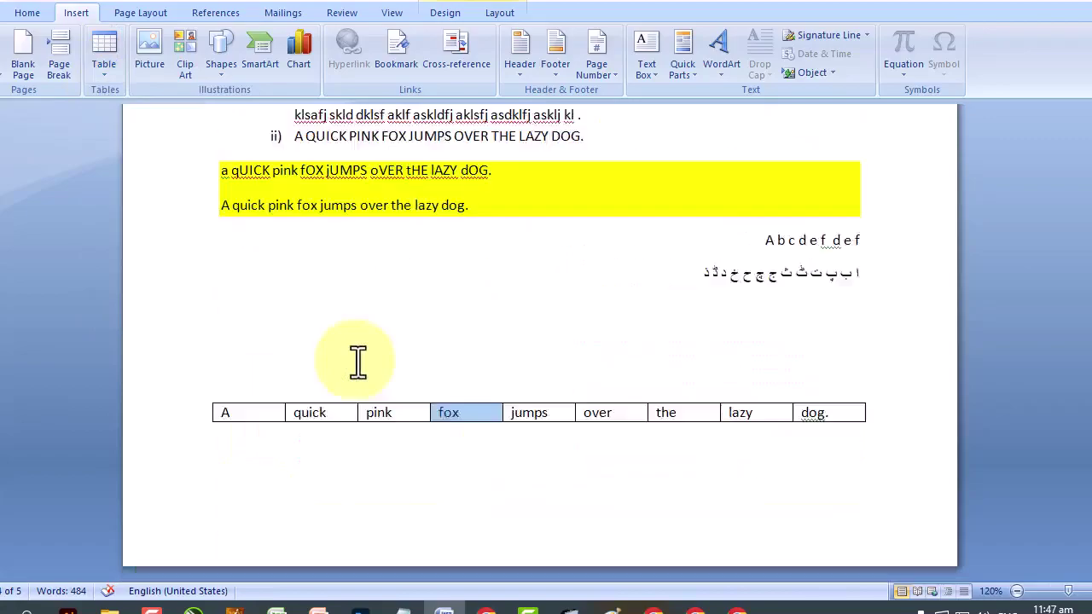
left_click_drag(1091, 435, 1091, 243)
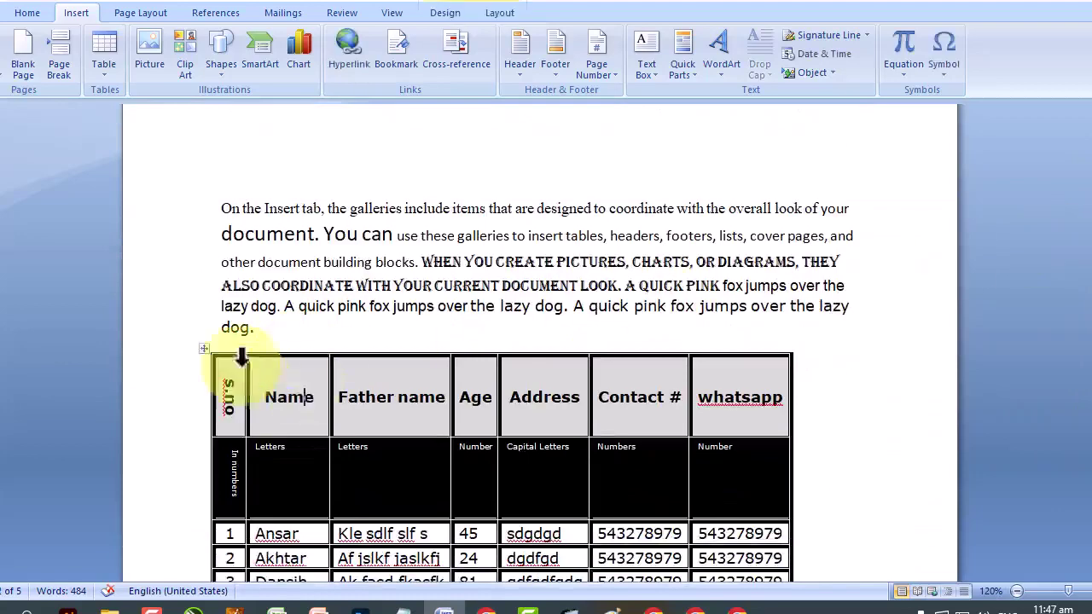
Select the details table and replace it with a Calendar 2 quick table.
left_click(204, 349)
left_click(104, 76)
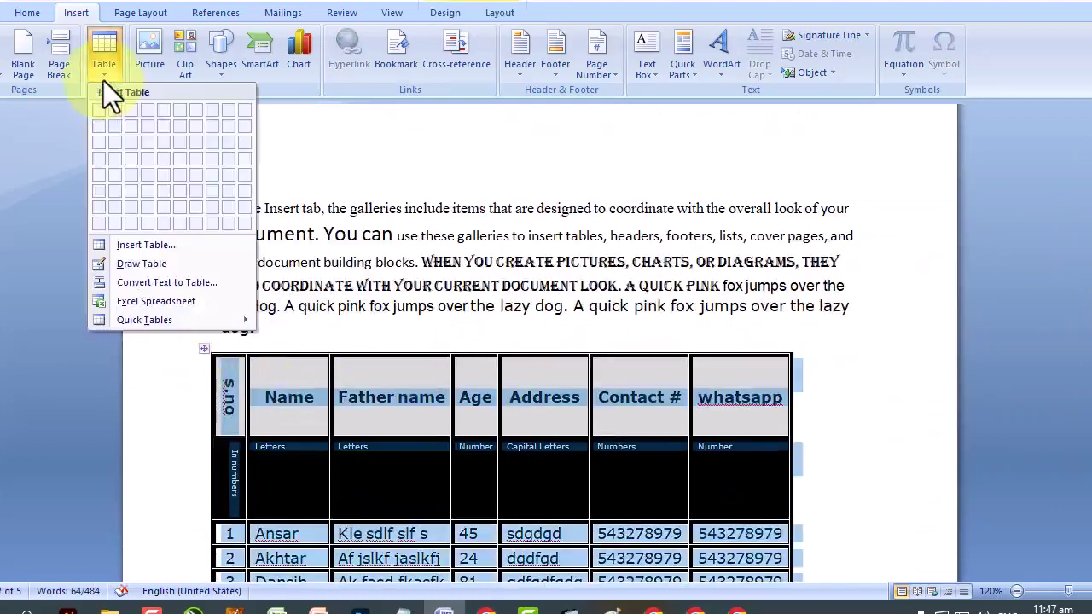
mouse_move(170, 320)
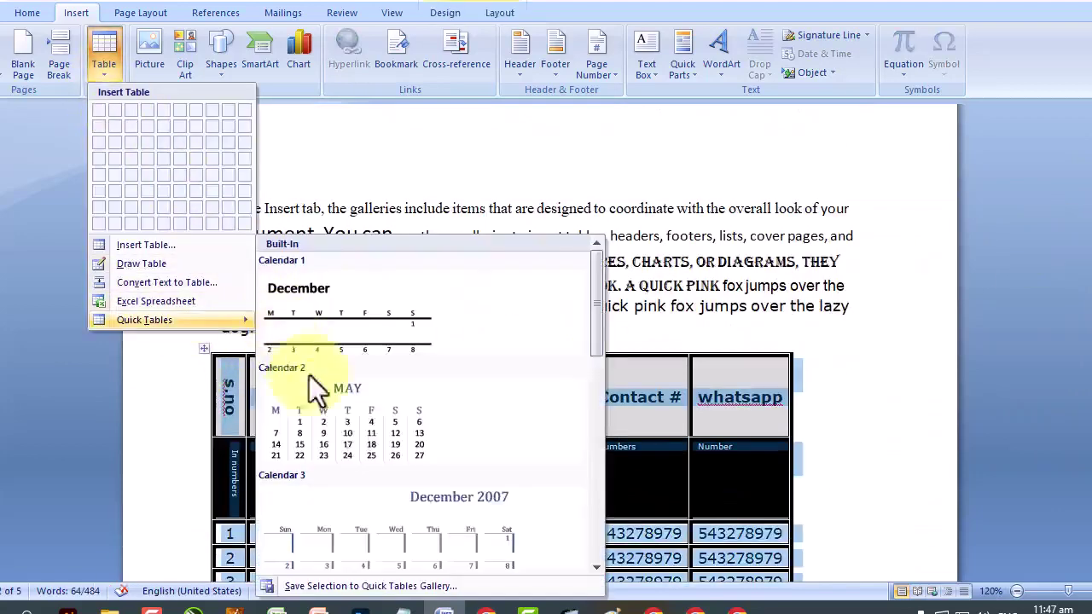
left_click(344, 426)
scroll(389, 381, "up", 3)
Insert a page break to push the following text onto a new page.
left_click(102, 82)
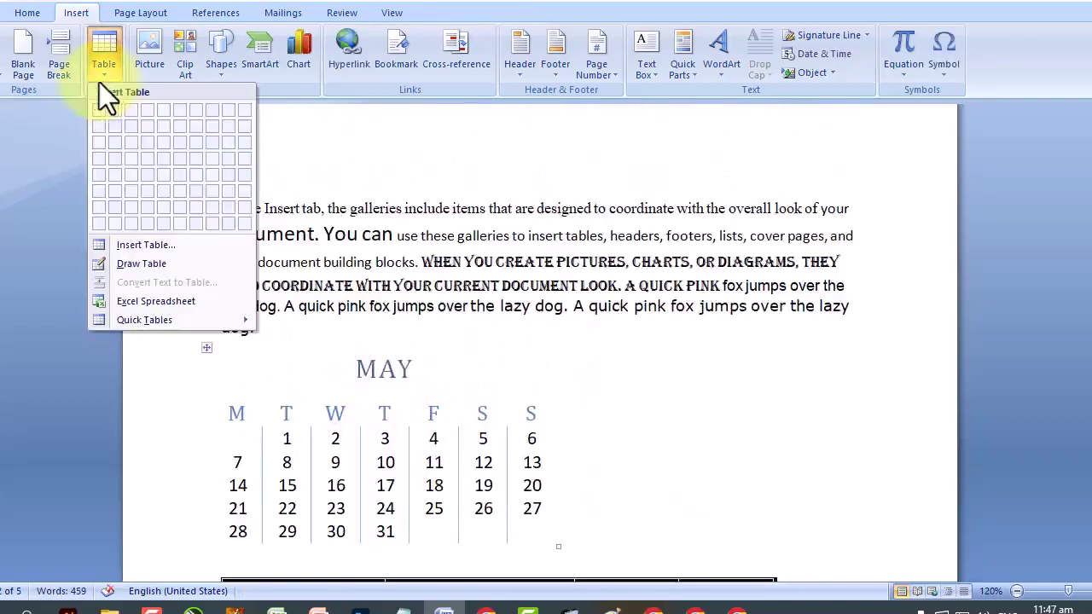
left_click(56, 80)
left_click(56, 80)
scroll(605, 285, "down", 10)
Place the caret after 'dog.' and start the numbered list on a new page.
scroll(605, 288, "up", 3)
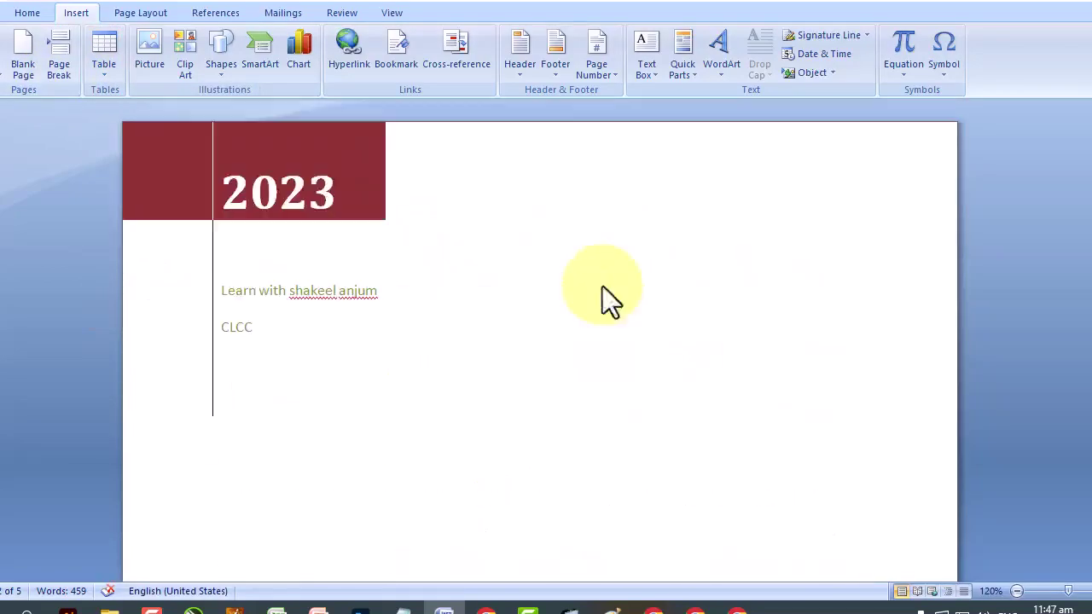
left_click_drag(1089, 150, 1089, 166)
left_click_drag(1090, 326, 1090, 406)
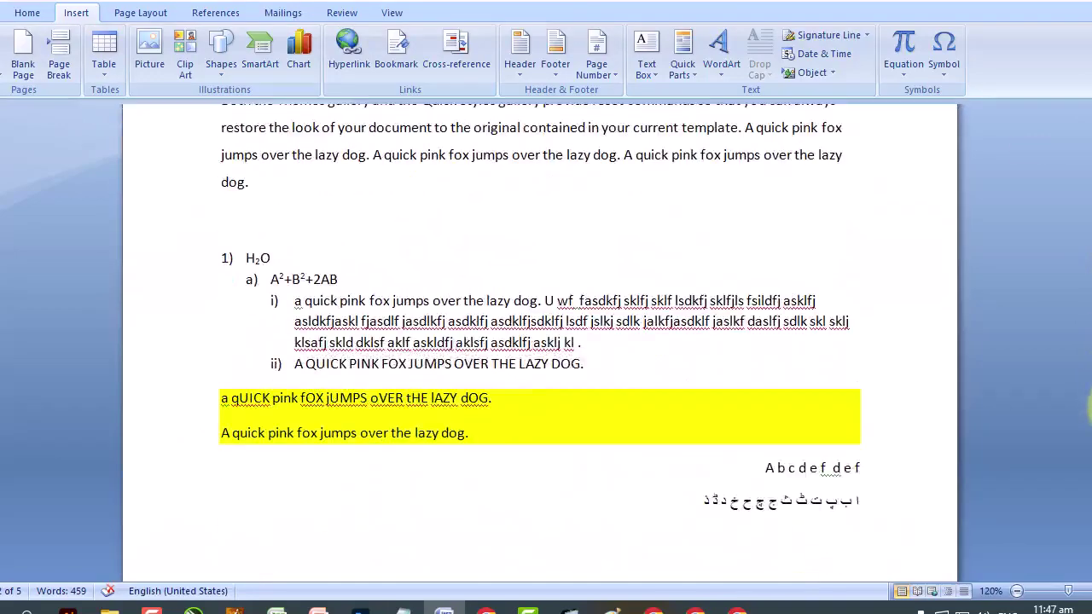
left_click(316, 195)
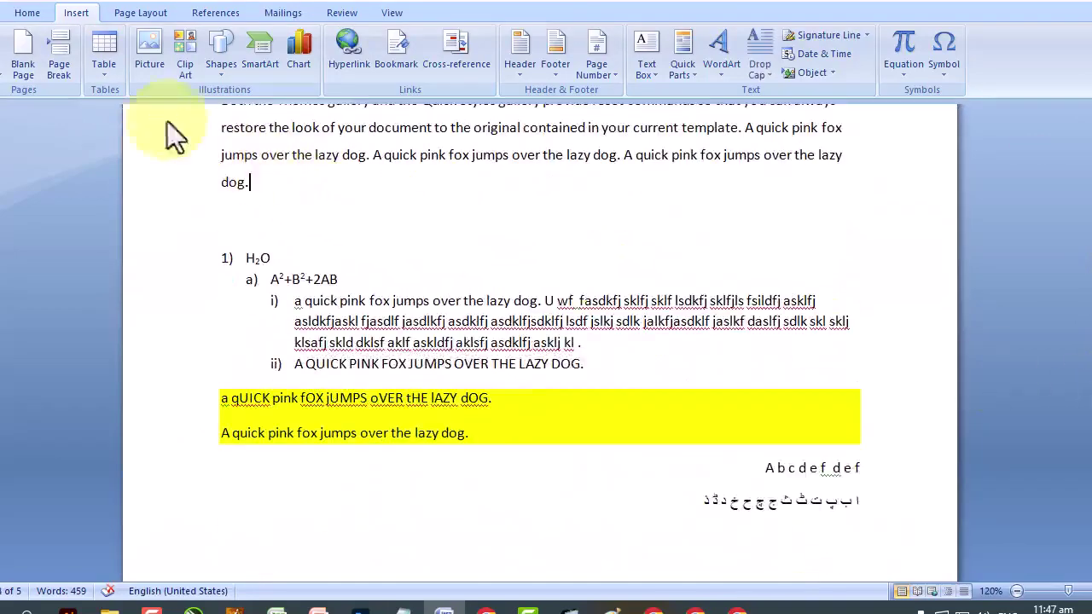
left_click(62, 68)
scroll(333, 318, "down", 10)
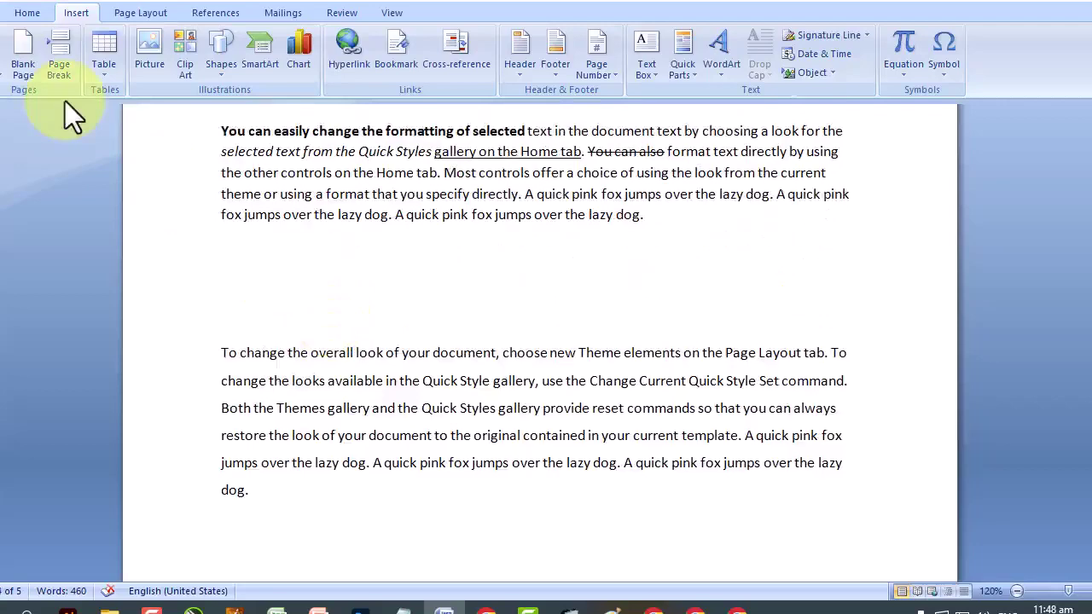
scroll(65, 101, "down", 1)
scroll(65, 101, "down", 2)
After the final text, replace a trial blank page with a page break, creating empty page six.
left_click(281, 278)
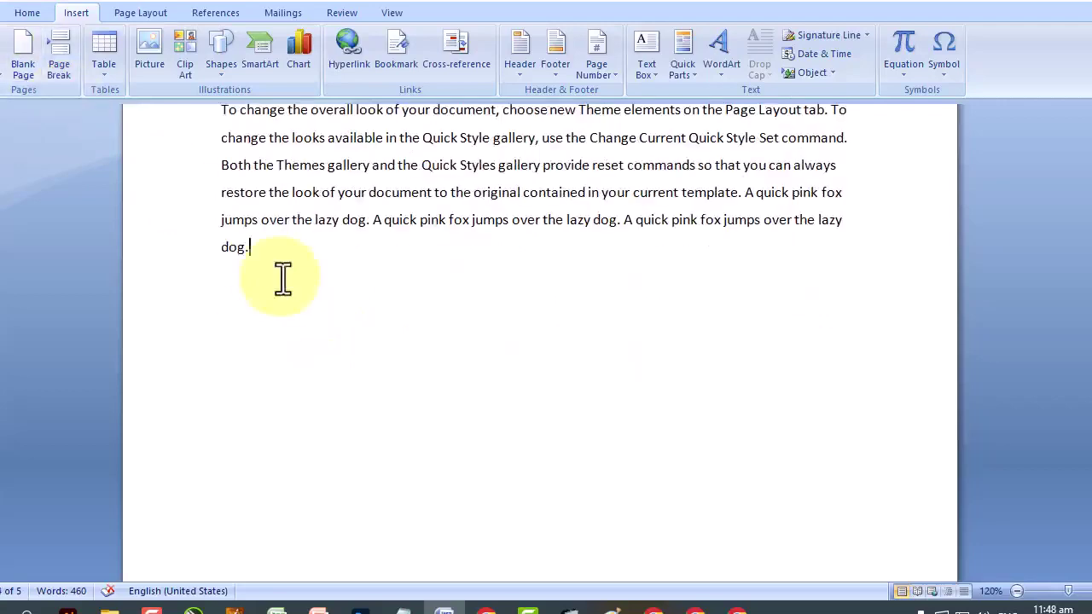
left_click(28, 58)
key("BackSpace")
key("BackSpace")
key("BackSpace")
key("BackSpace")
key("BackSpace")
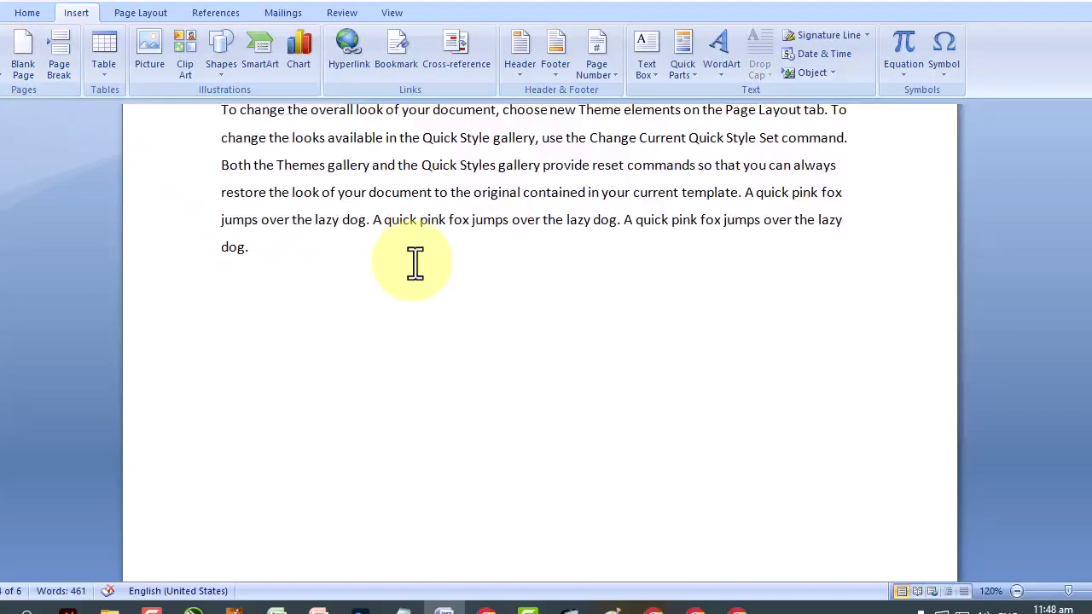
key("ctrl+Return")
scroll(419, 281, "down", 3)
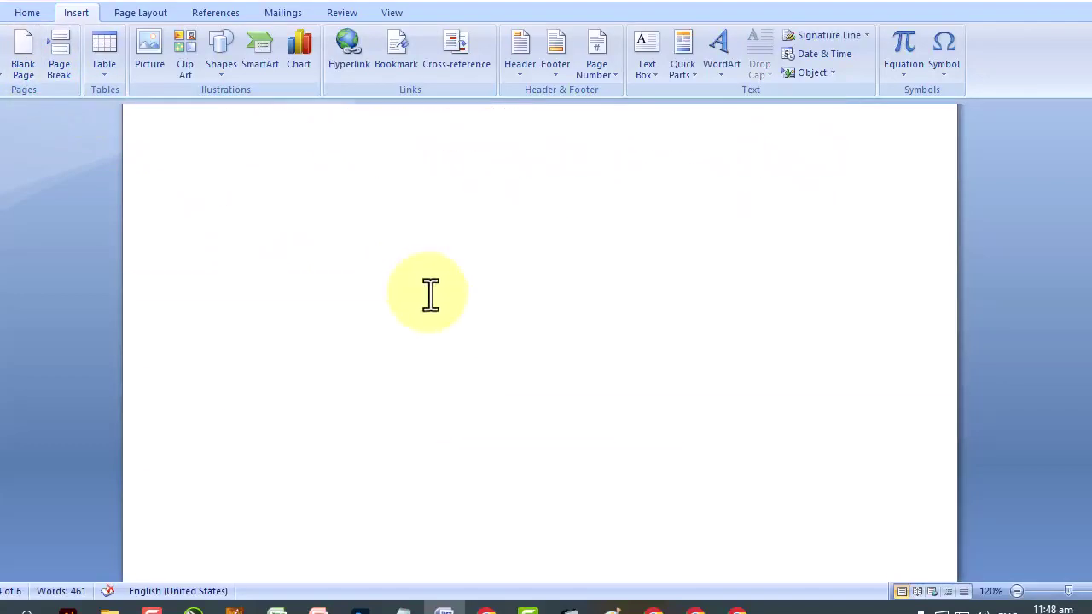
scroll(430, 295, "down", 2)
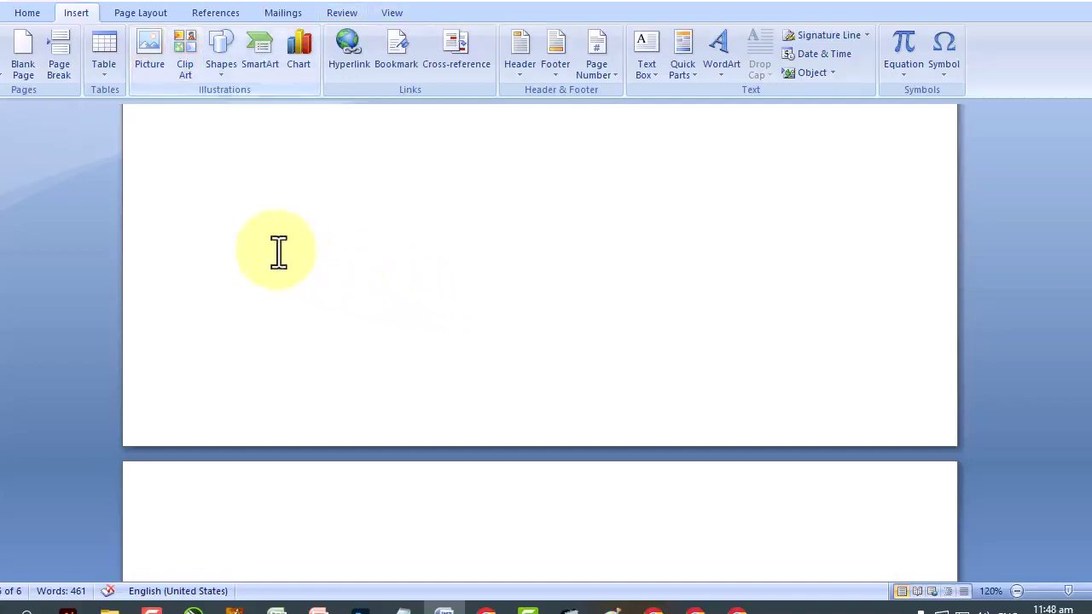
scroll(279, 251, "up", 2)
scroll(279, 251, "up", 1)
scroll(280, 252, "up", 4)
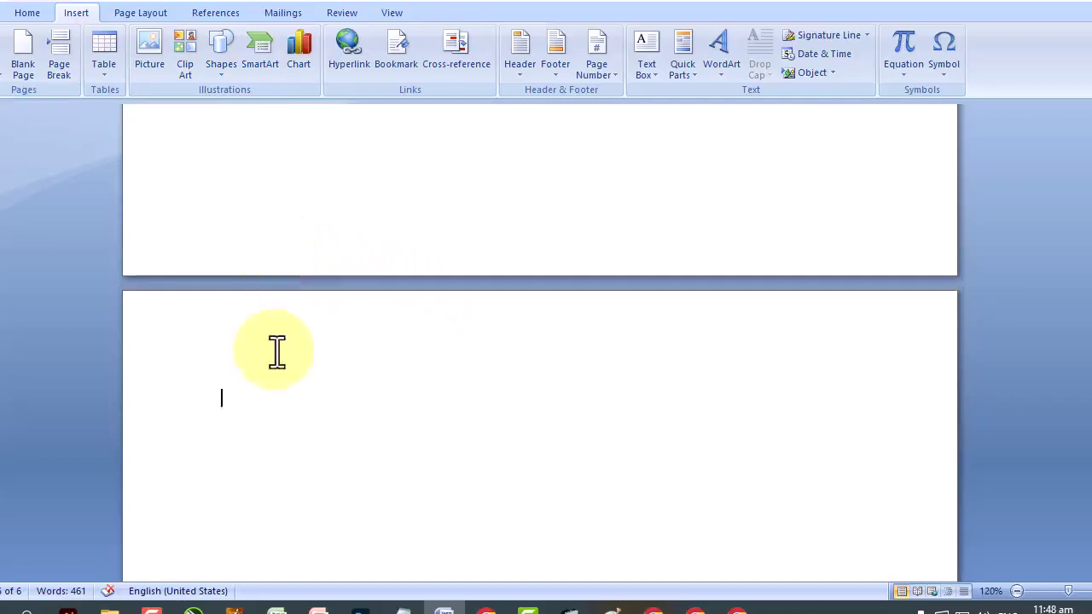
Insert the Building LWSA photo from the Pictures folder onto the new page.
left_click(159, 72)
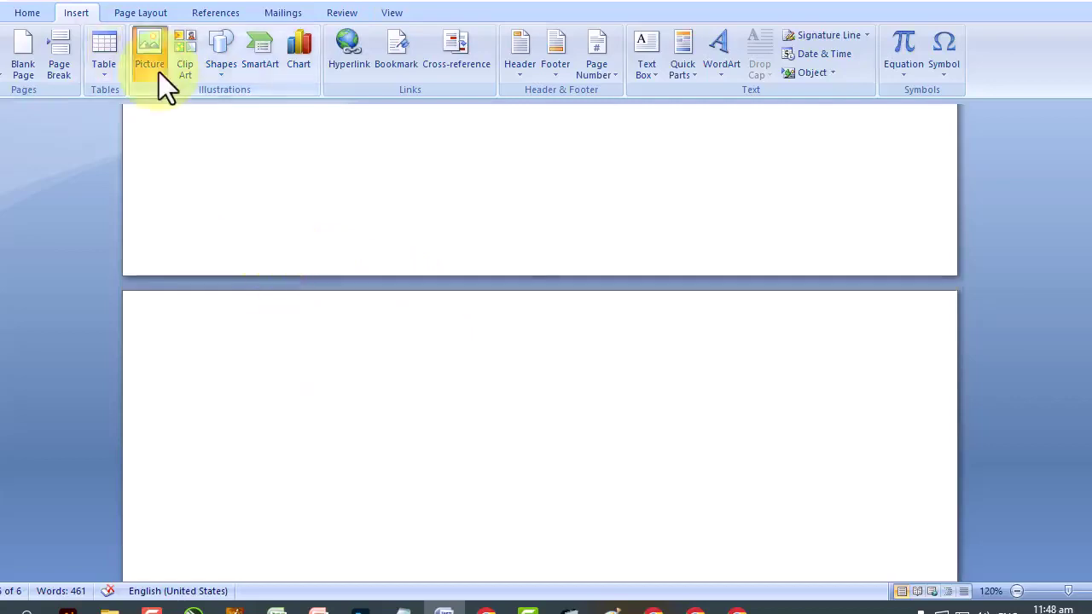
scroll(536, 171, "down", 2)
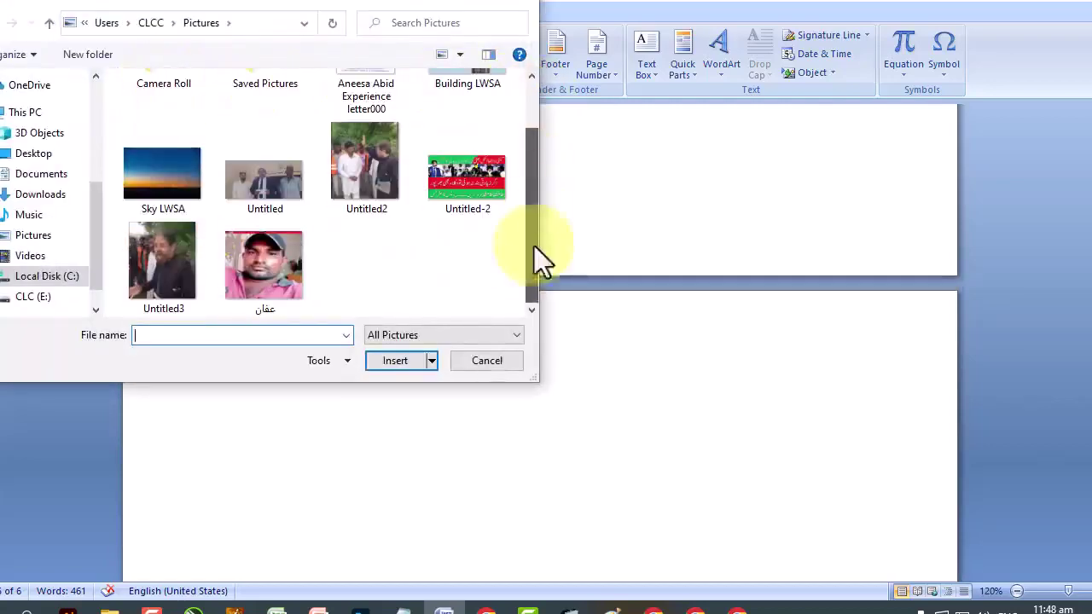
scroll(535, 267, "up", 2)
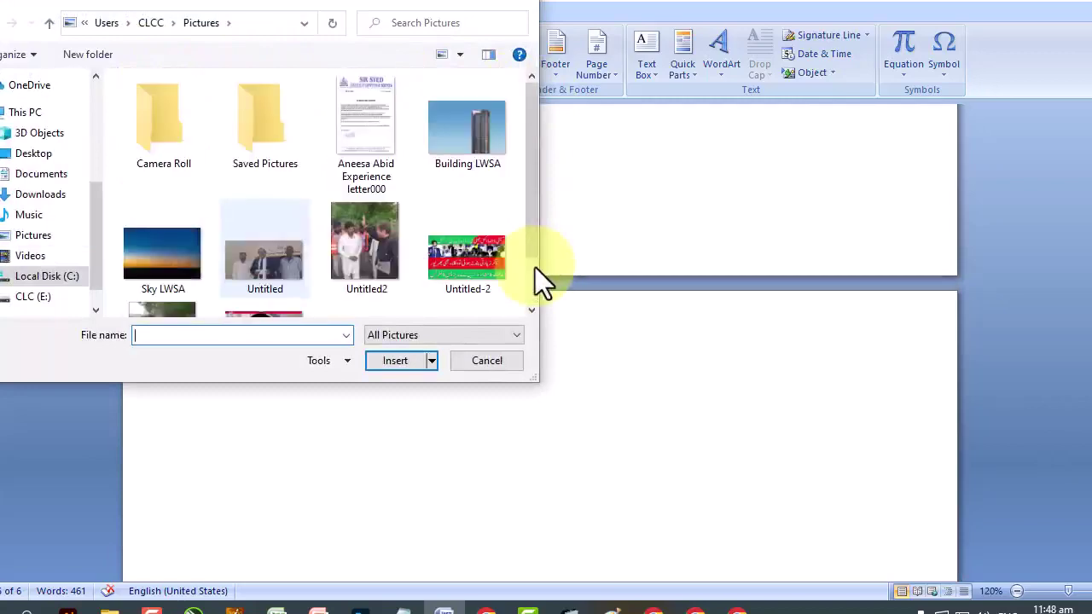
left_click(471, 130)
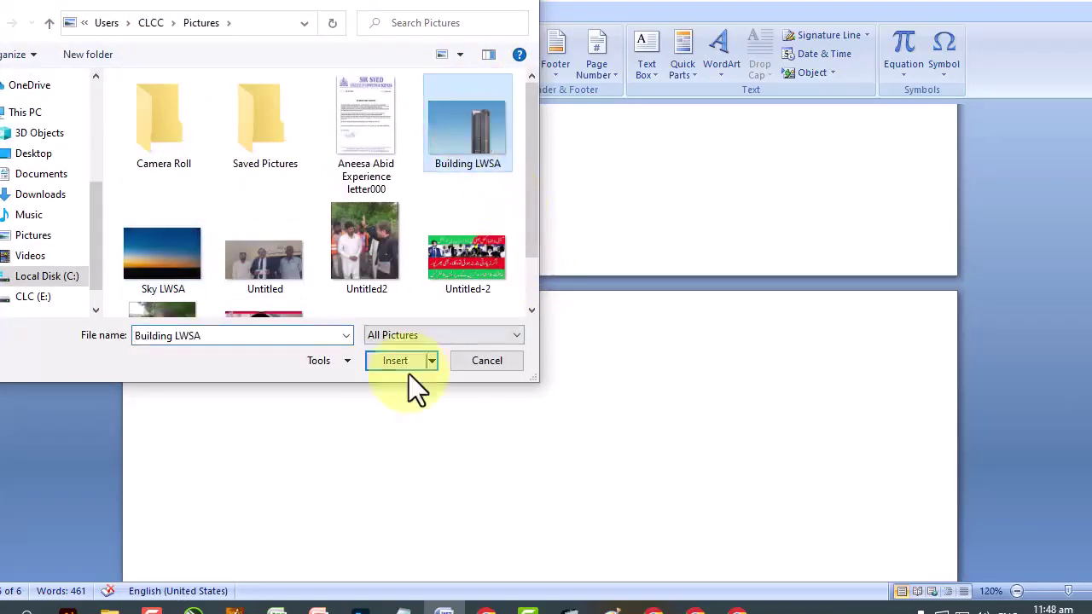
left_click(400, 364)
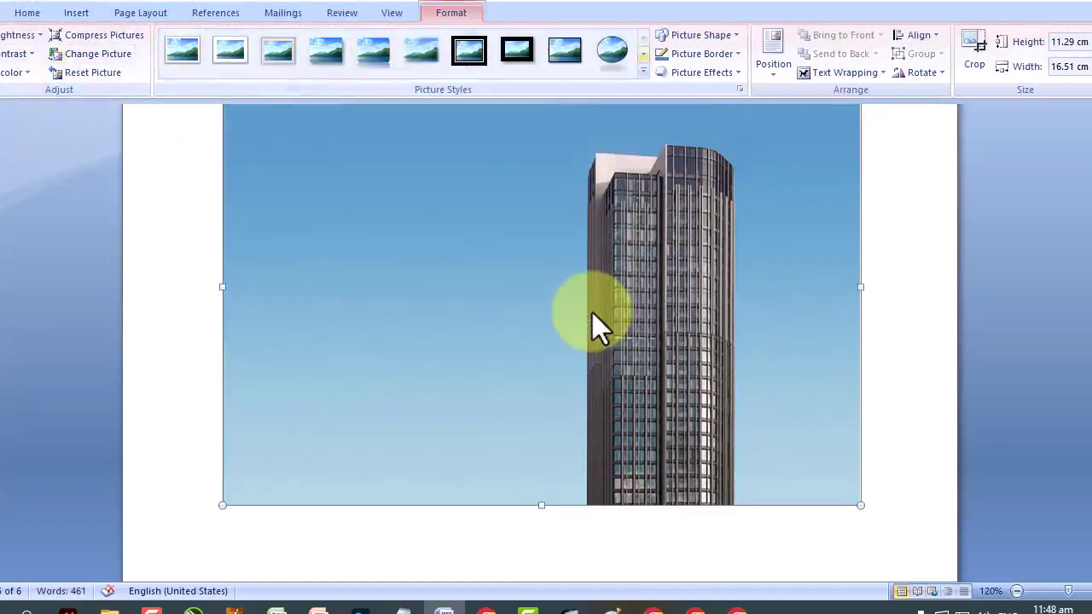
Darken the building photo to -20% brightness and raise its contrast to +30%.
left_click(27, 36)
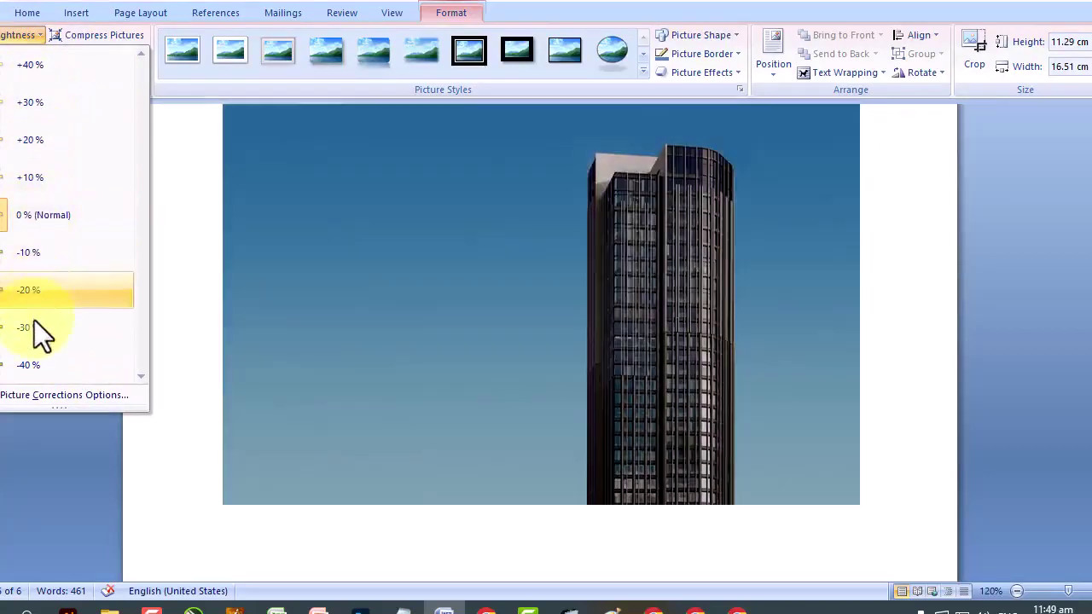
key("Up")
key("Up")
key("Up")
key("Up")
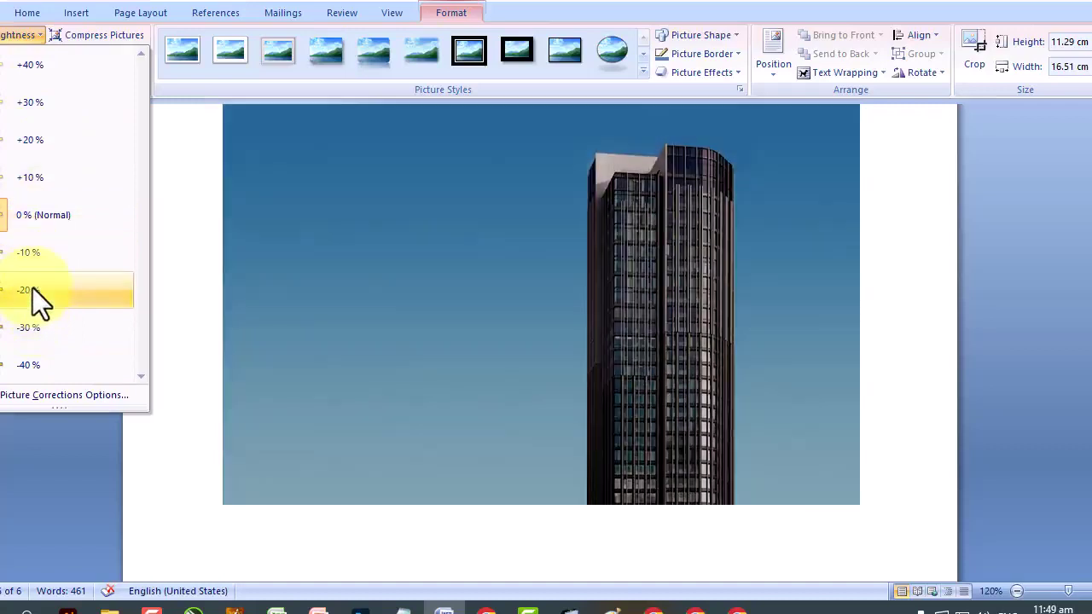
left_click(32, 291)
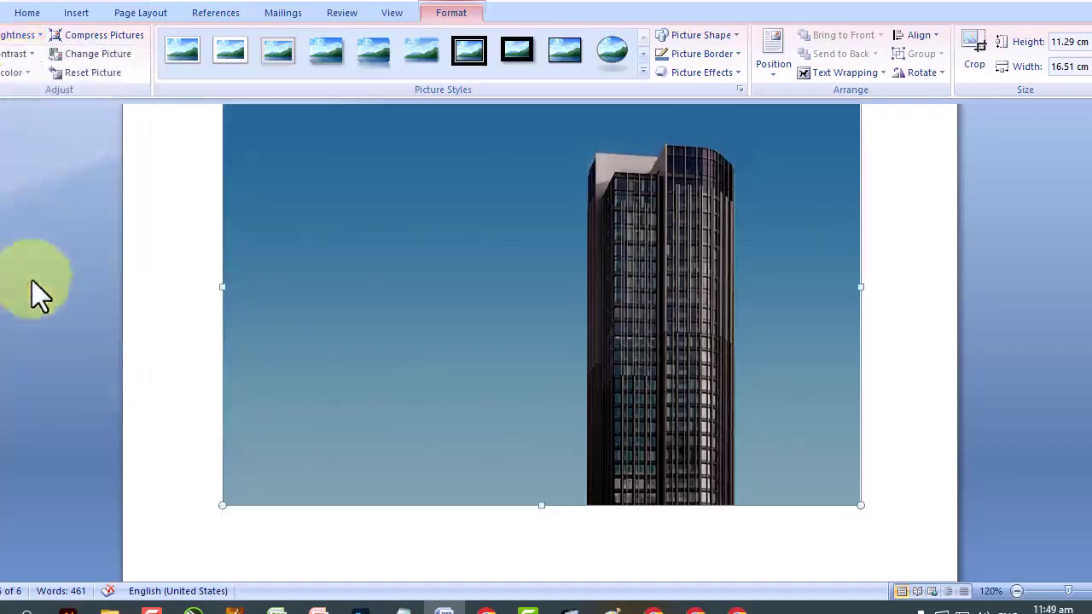
left_click(17, 56)
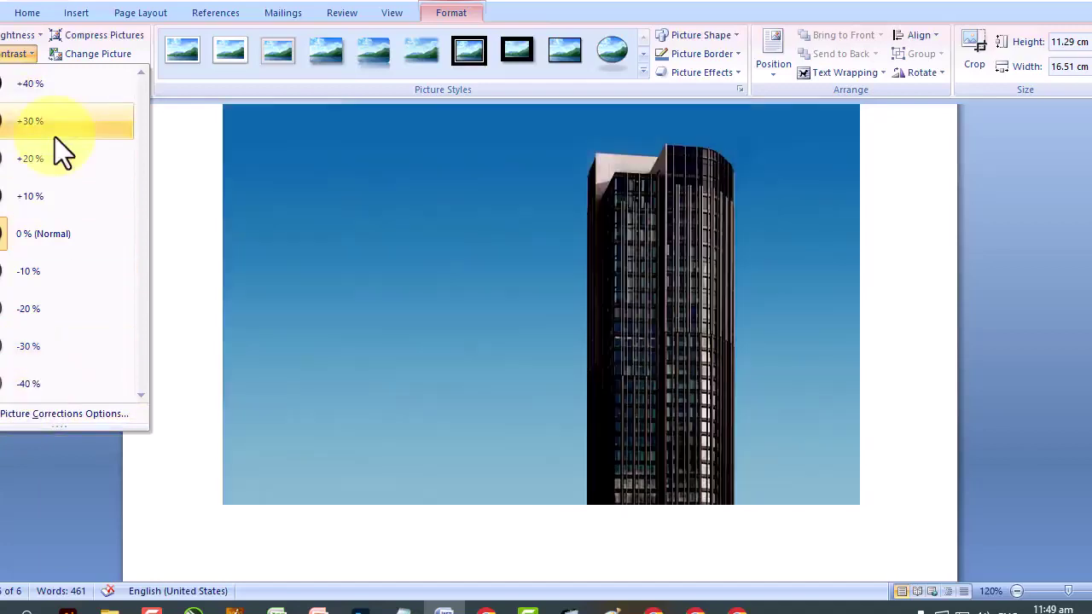
left_click(55, 137)
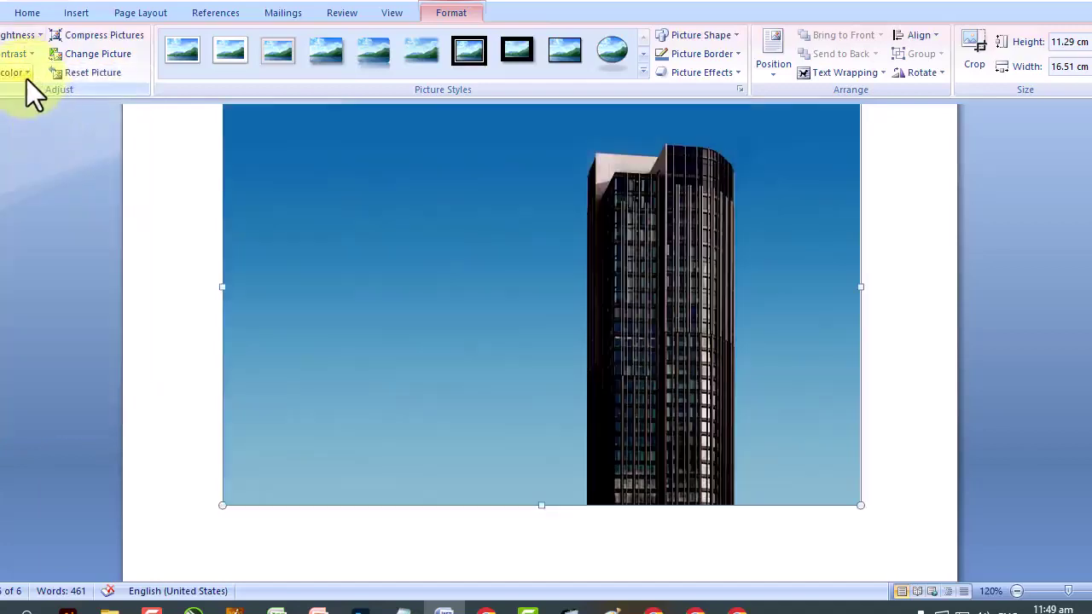
left_click(26, 78)
Preview dark, green, orange, teal, purple, blue-grey and red recolour tints on the photo.
key("Down")
key("Right")
key("Right")
key("Right")
key("Right")
key("Right")
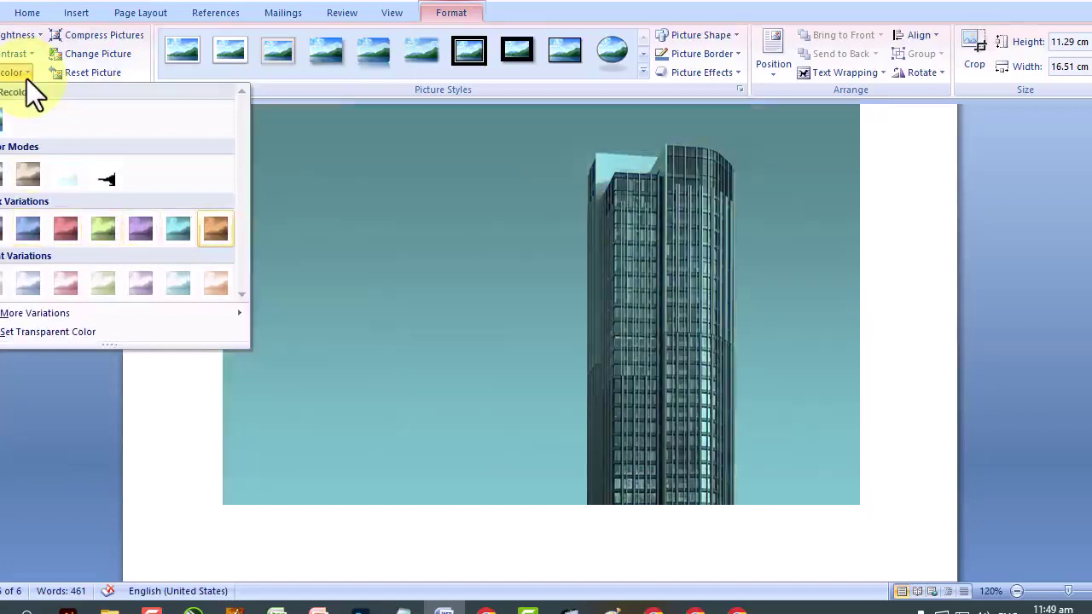
key("Down")
key("Down")
key("Right")
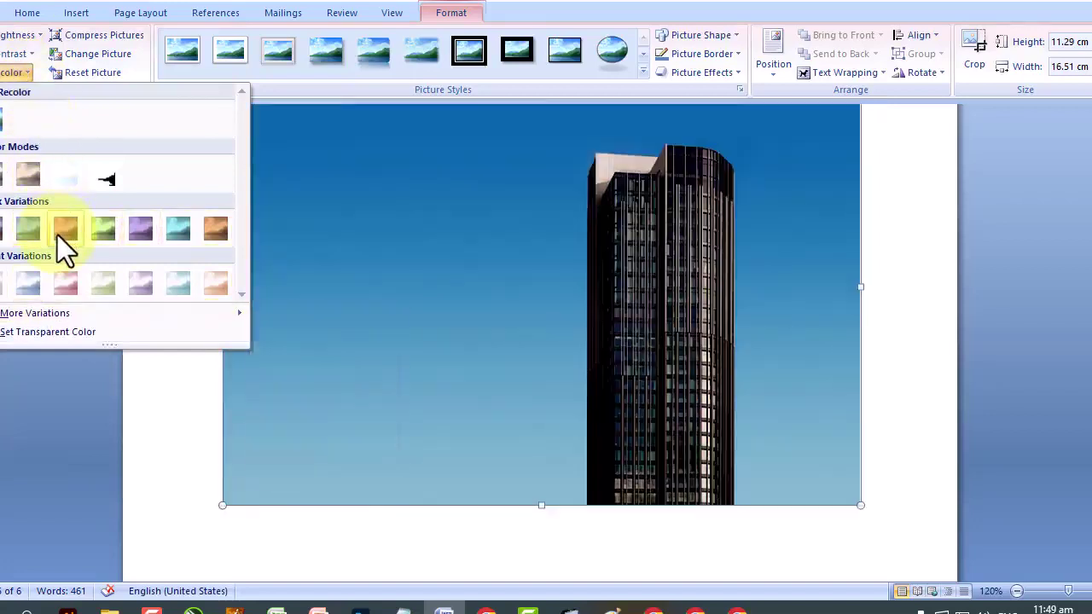
key("Down")
key("Right")
key("Right")
key("Right")
key("Right")
key("Right")
key("Left")
key("Left")
key("Left")
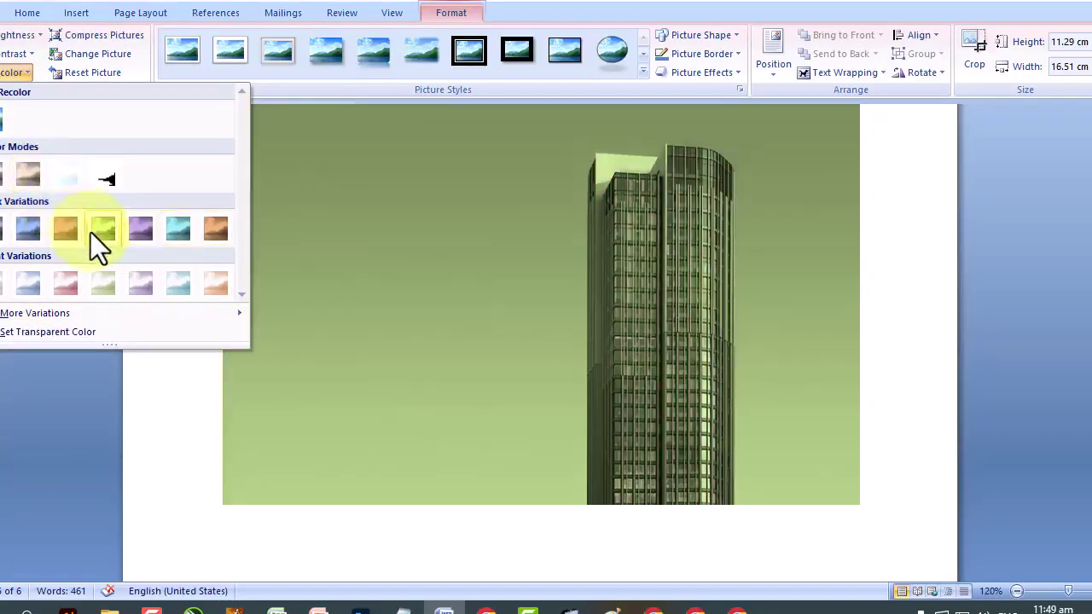
key("Left")
key("Left")
key("Right")
key("Up")
key("Up")
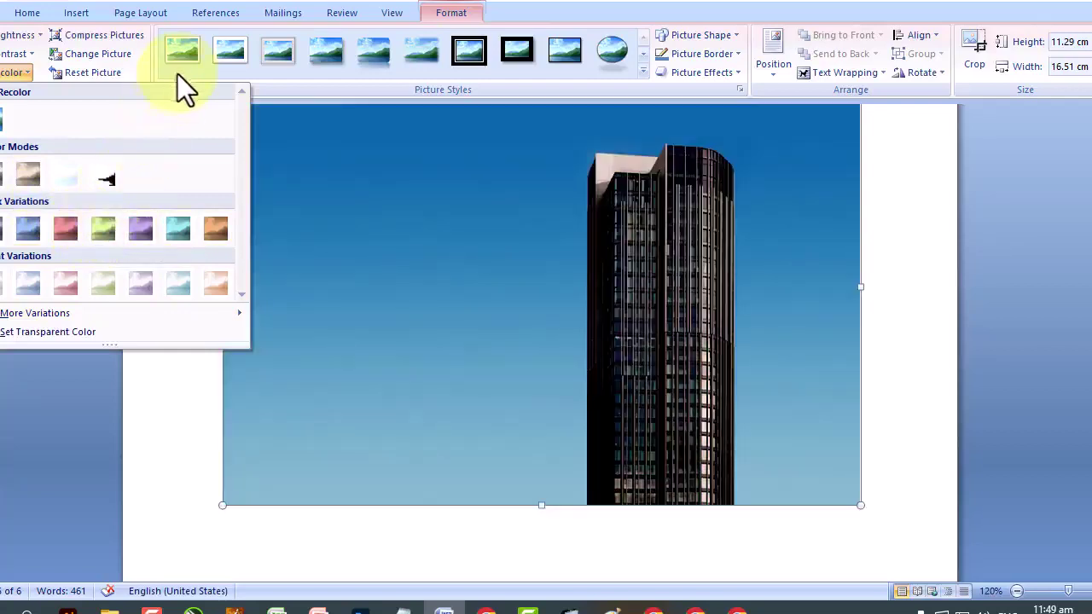
Dismiss the recolour choices unapplied, then reset the picture and undo the reset.
key("Escape")
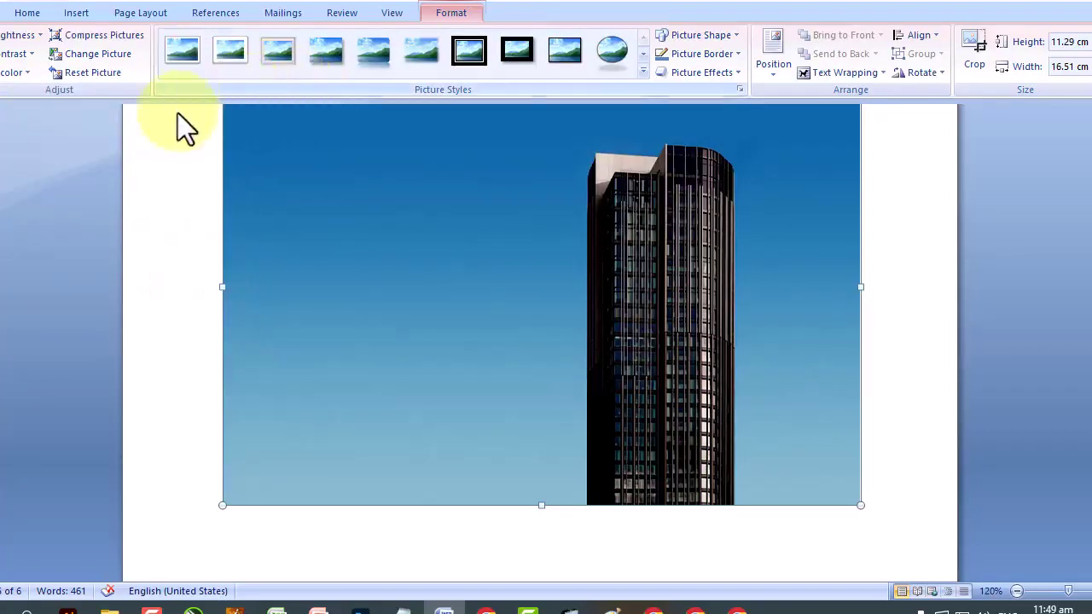
left_click(103, 70)
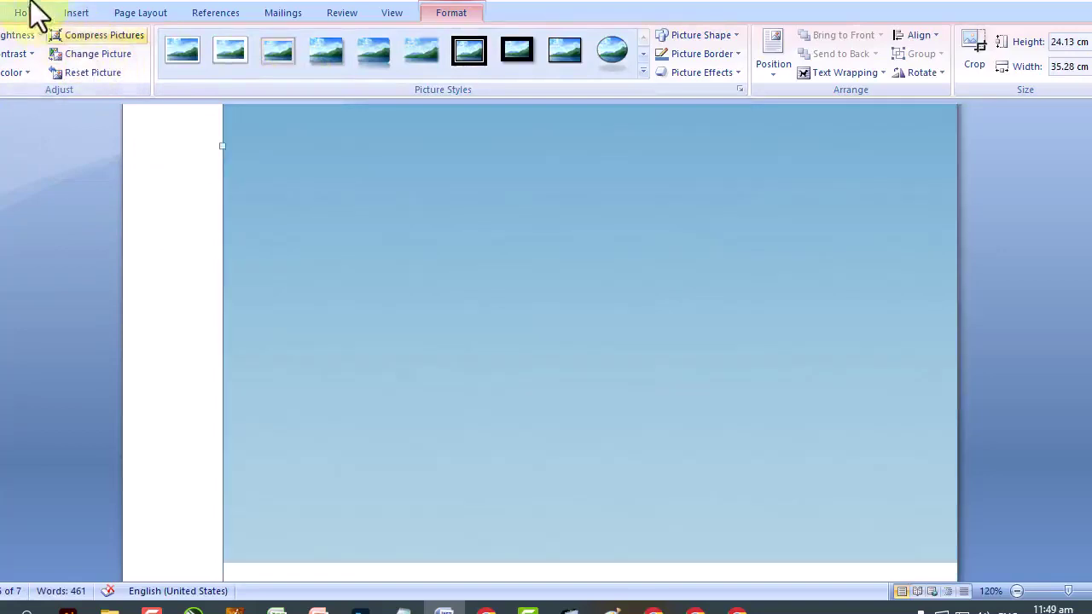
key("ctrl+z")
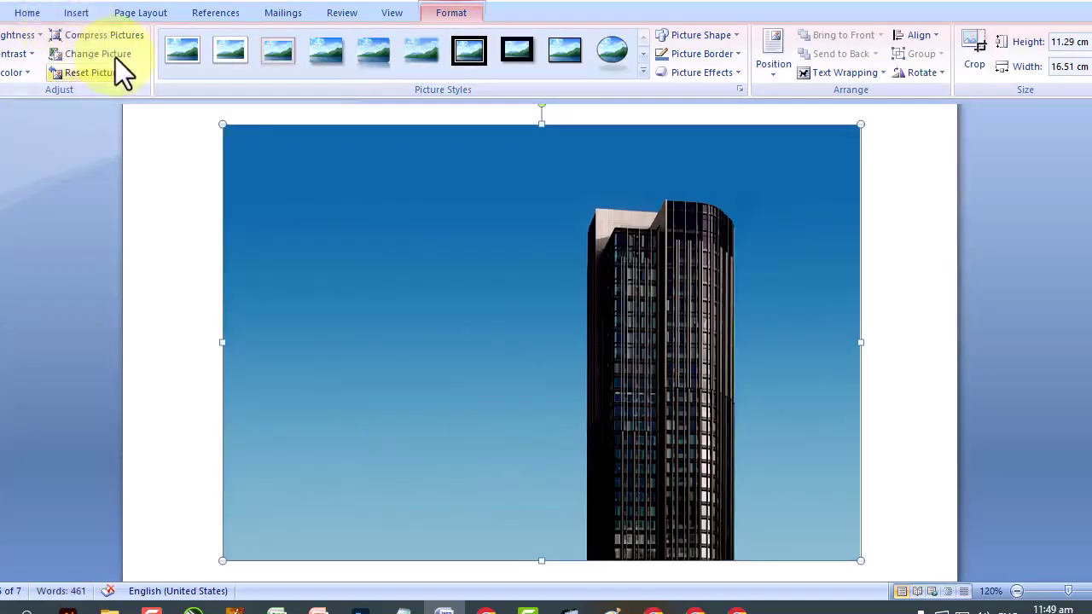
Cancel the Change Picture dialog and shrink the photo to 4.57 × 6.68 cm.
left_click(115, 57)
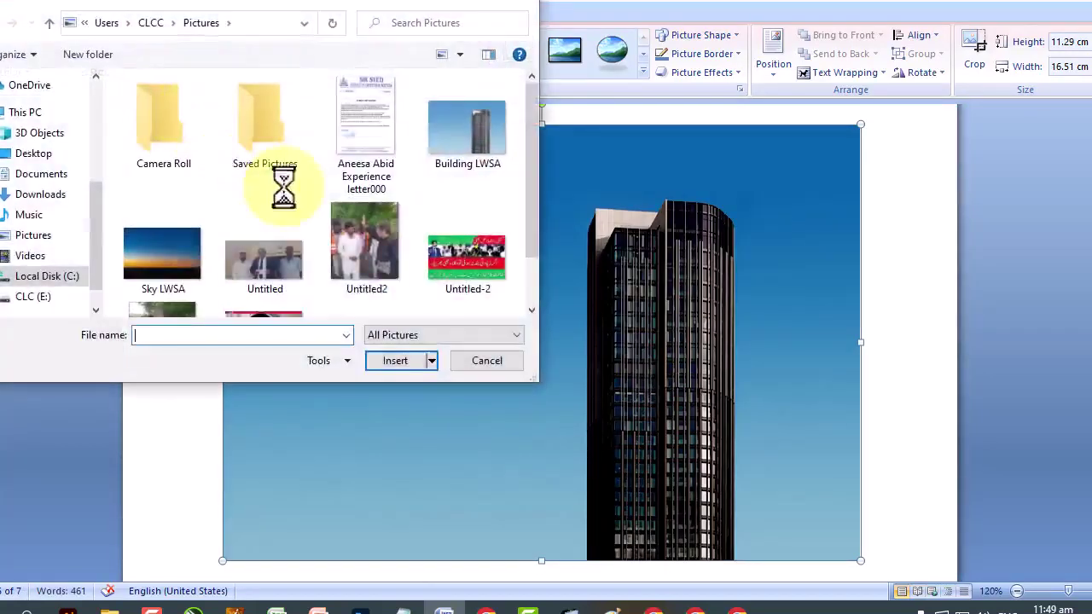
left_click(506, 359)
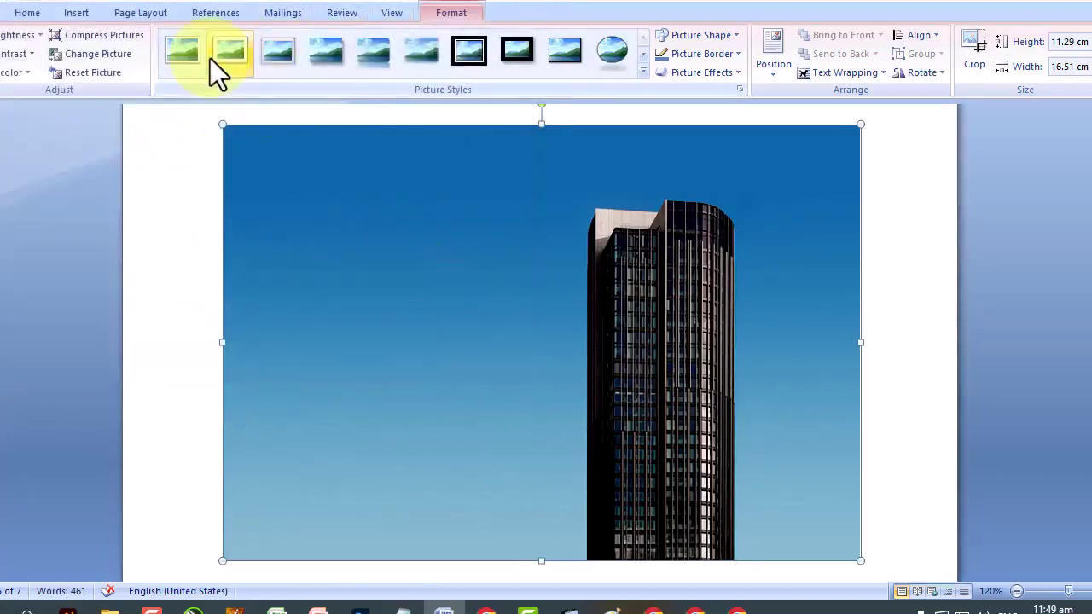
left_click(527, 187)
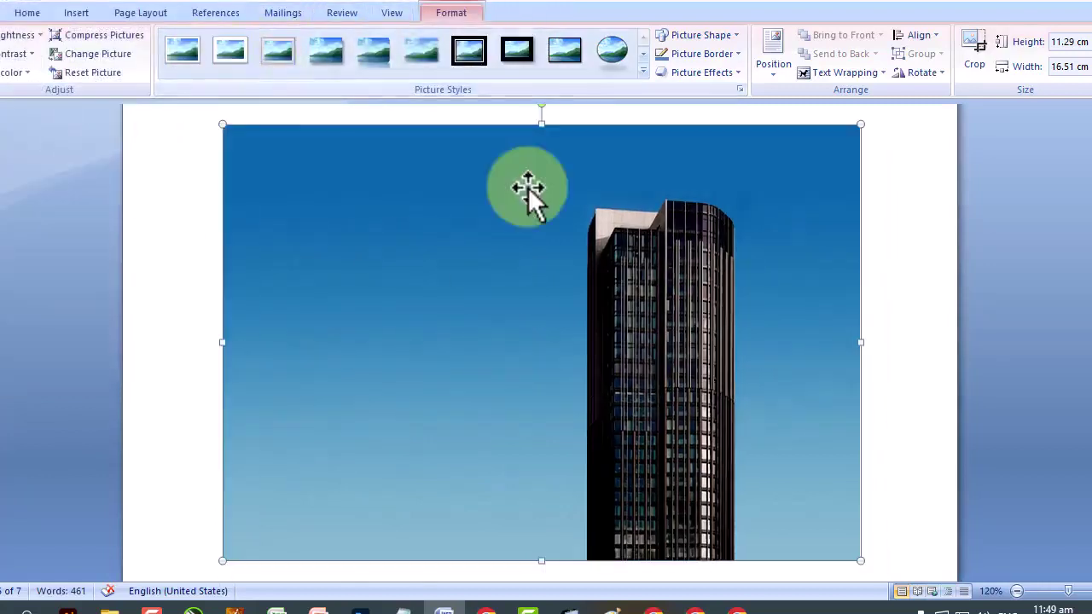
left_click_drag(236, 142, 595, 427)
left_click(304, 158)
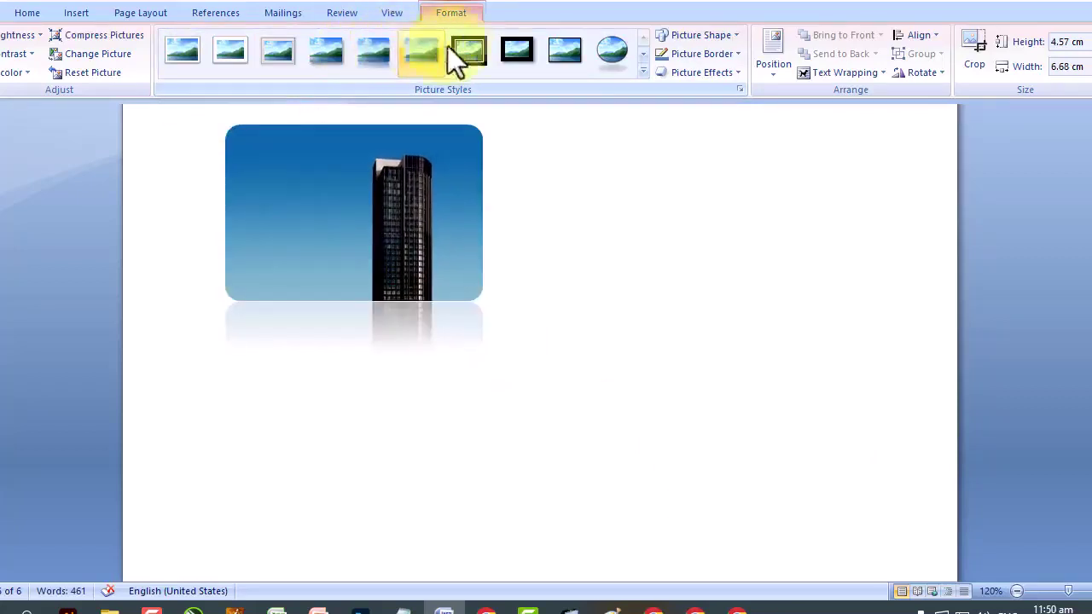
Preview picture styles such as a thick black frame with shadow and rotated white frames.
left_click(484, 45)
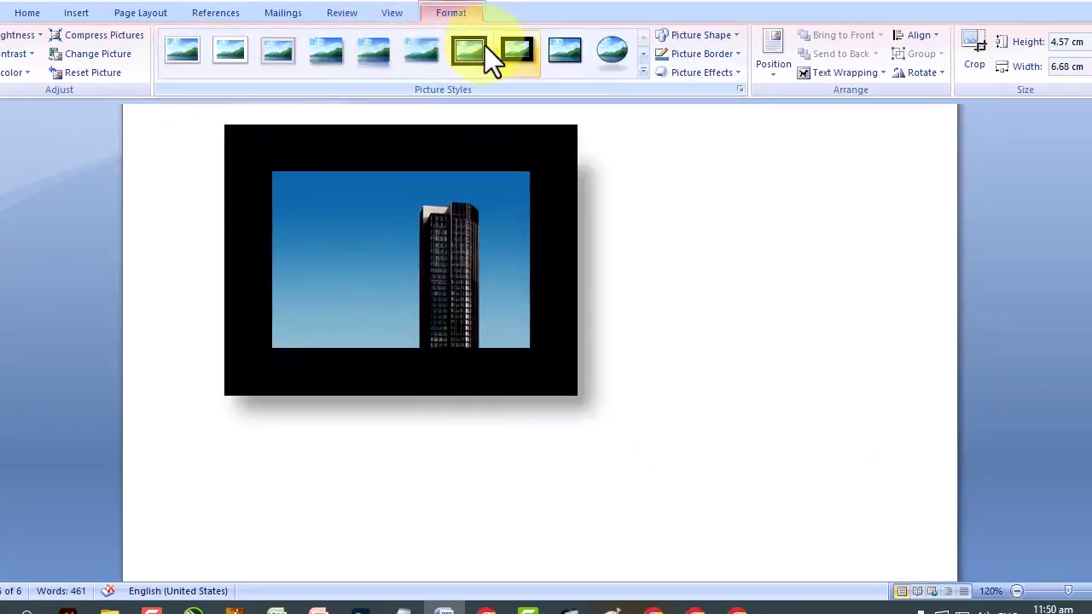
left_click(643, 54)
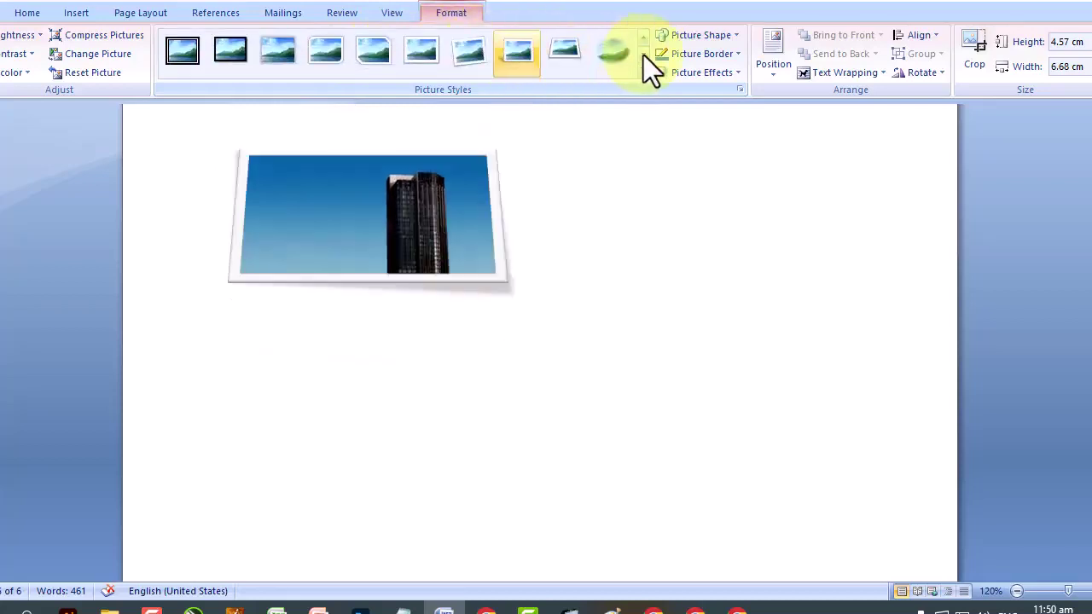
key("Left")
key("Left")
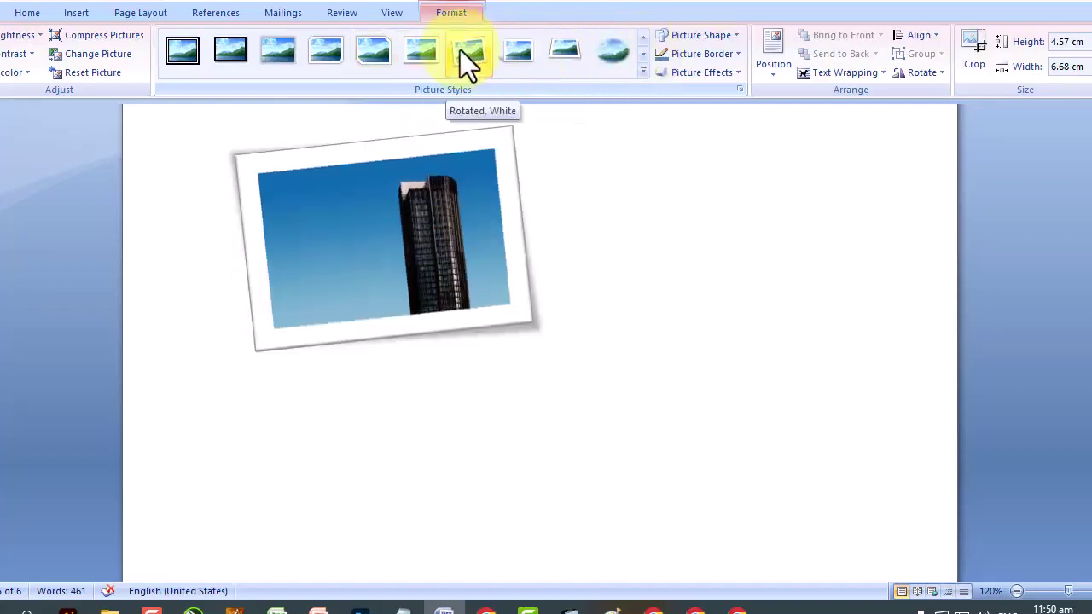
left_click(724, 34)
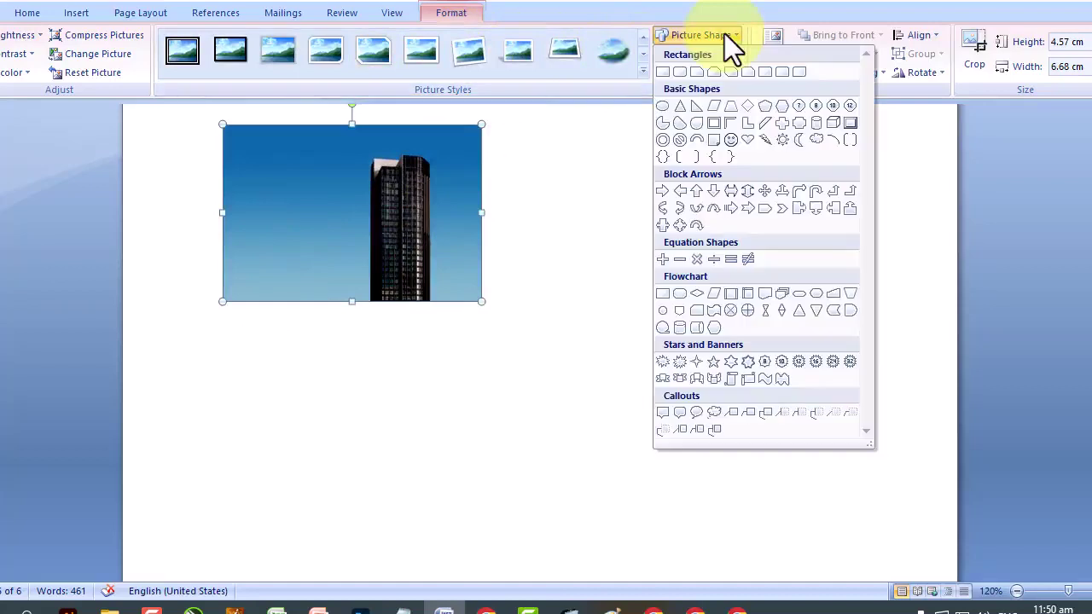
Try an arrow shape on the photo, undo it, and give the photo a red border.
left_click(686, 226)
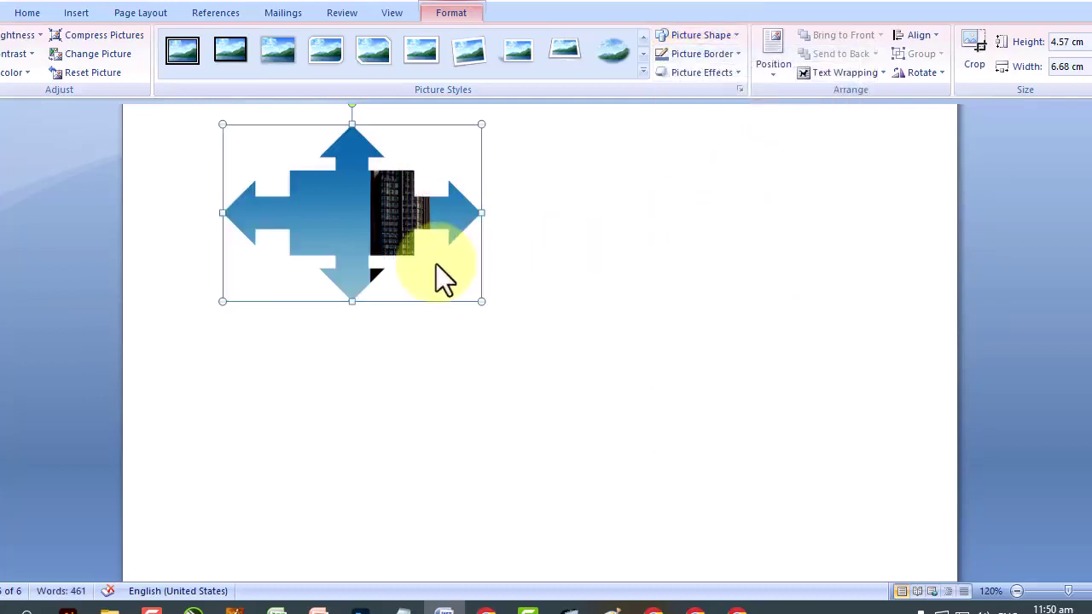
left_click(32, 8)
left_click(716, 51)
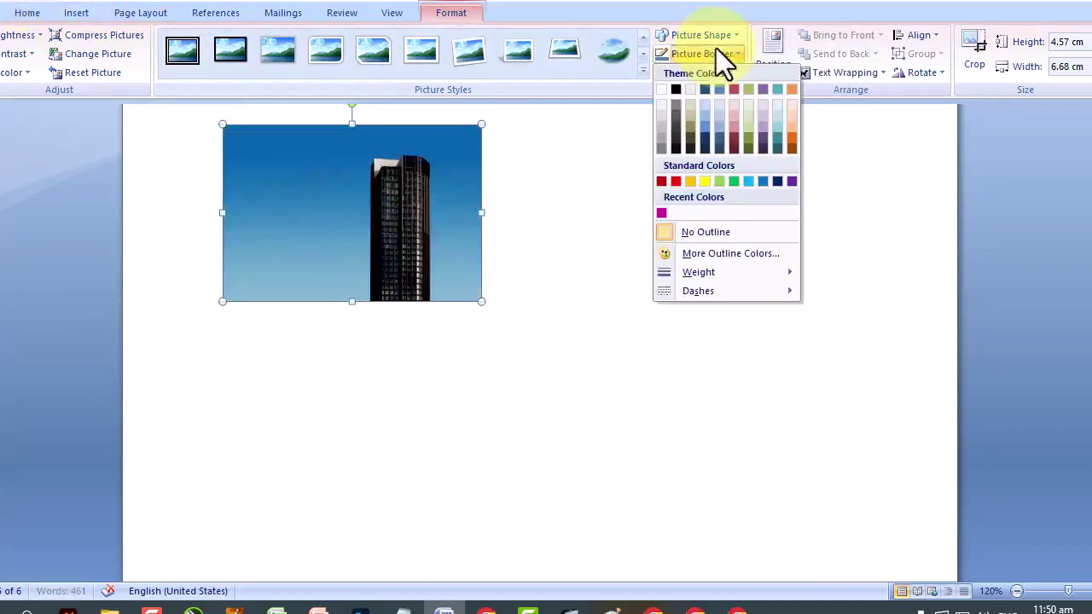
left_click(676, 180)
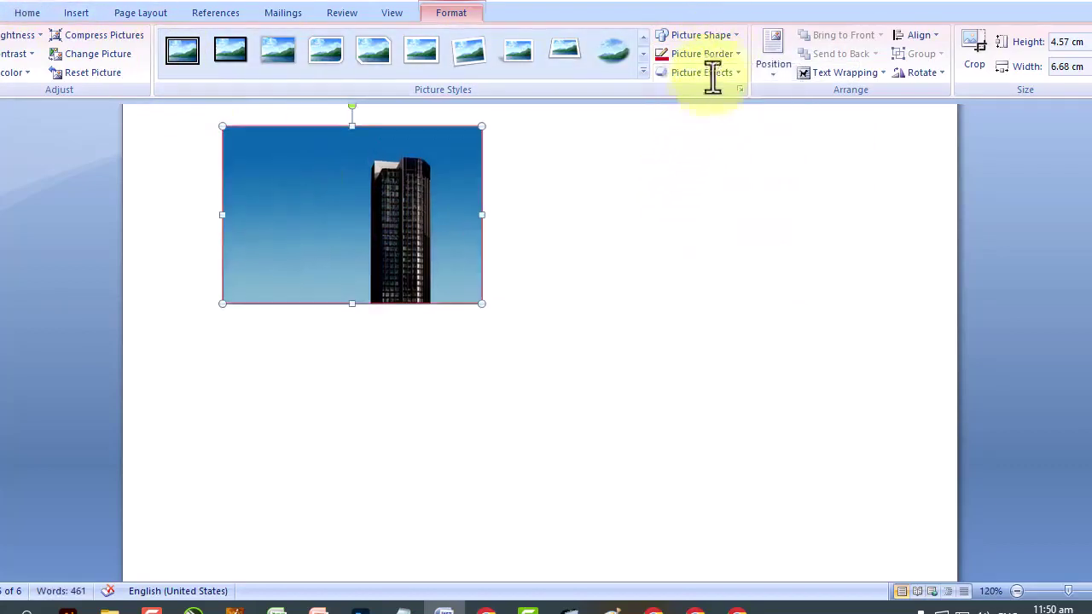
Preview border weights and dashes, then remove the photo's outline entirely.
left_click(715, 55)
mouse_move(715, 272)
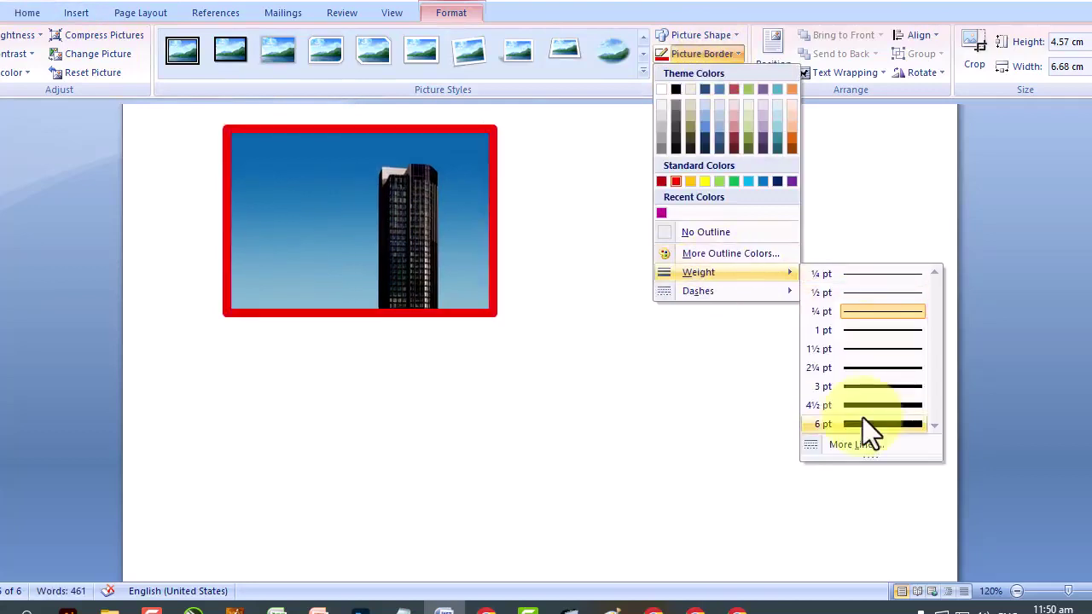
mouse_move(778, 293)
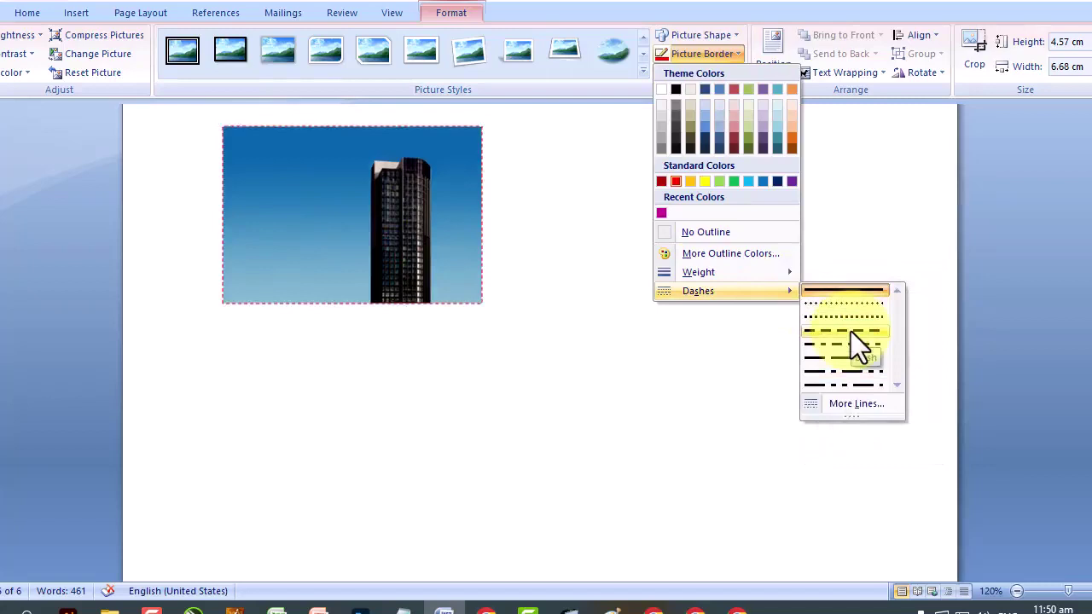
left_click(764, 235)
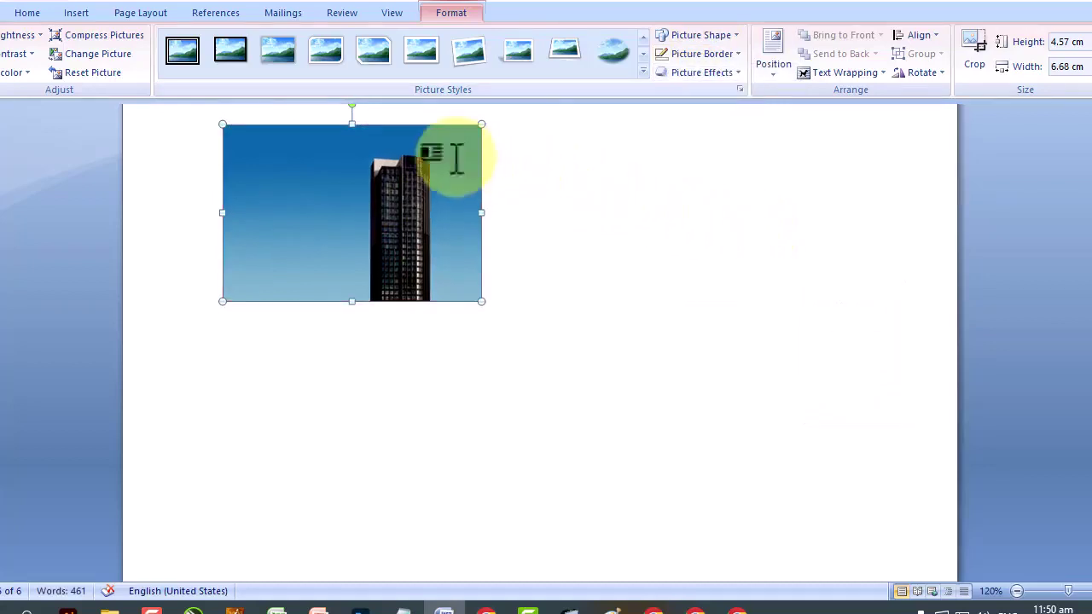
left_click(680, 71)
mouse_move(711, 142)
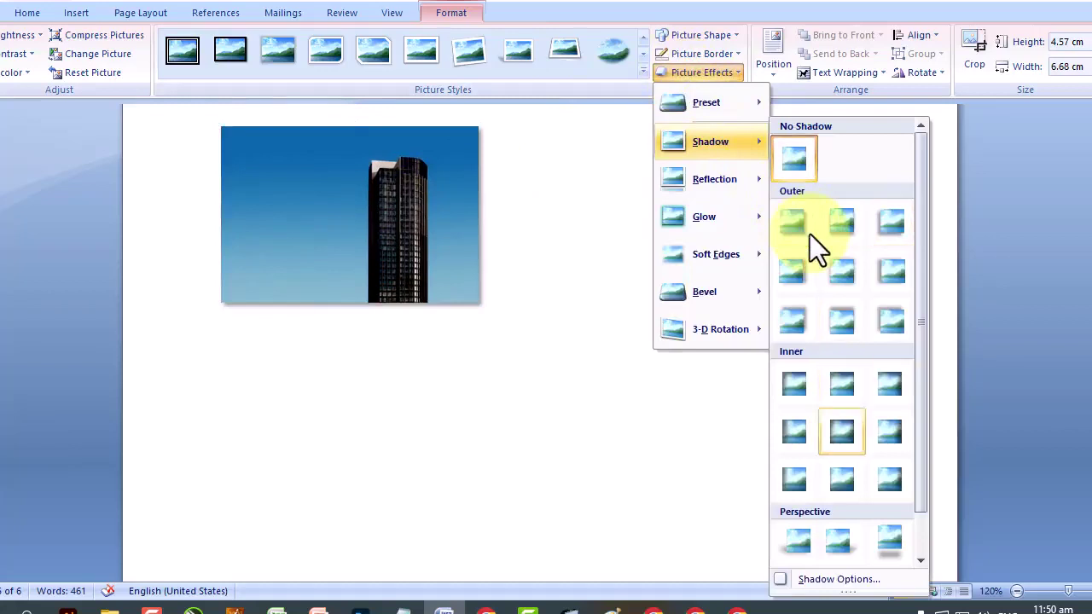
key("Down")
key("Down")
key("Right")
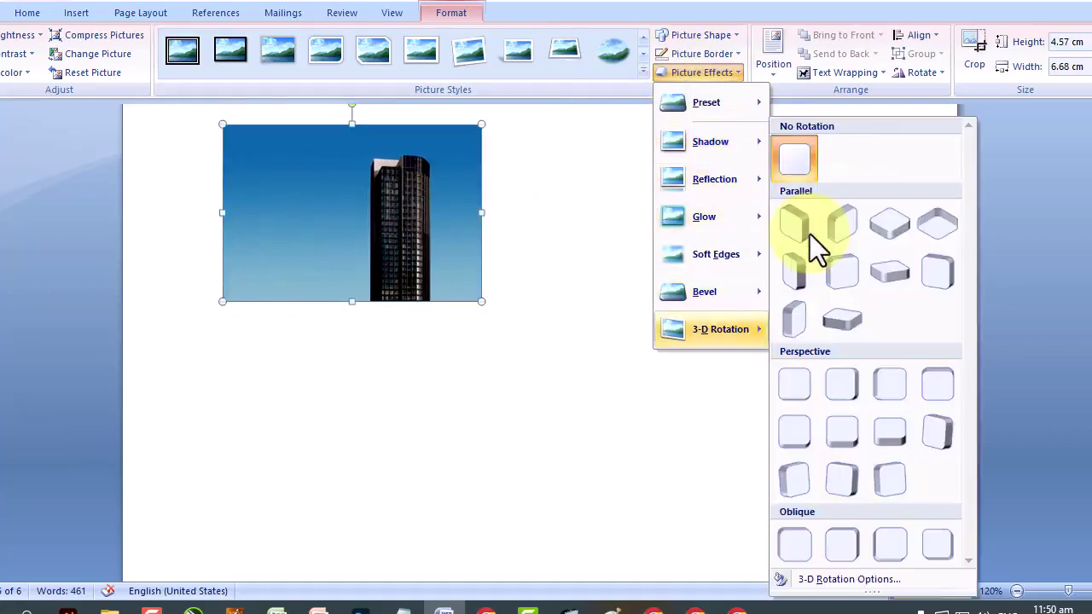
key("Down")
key("Right")
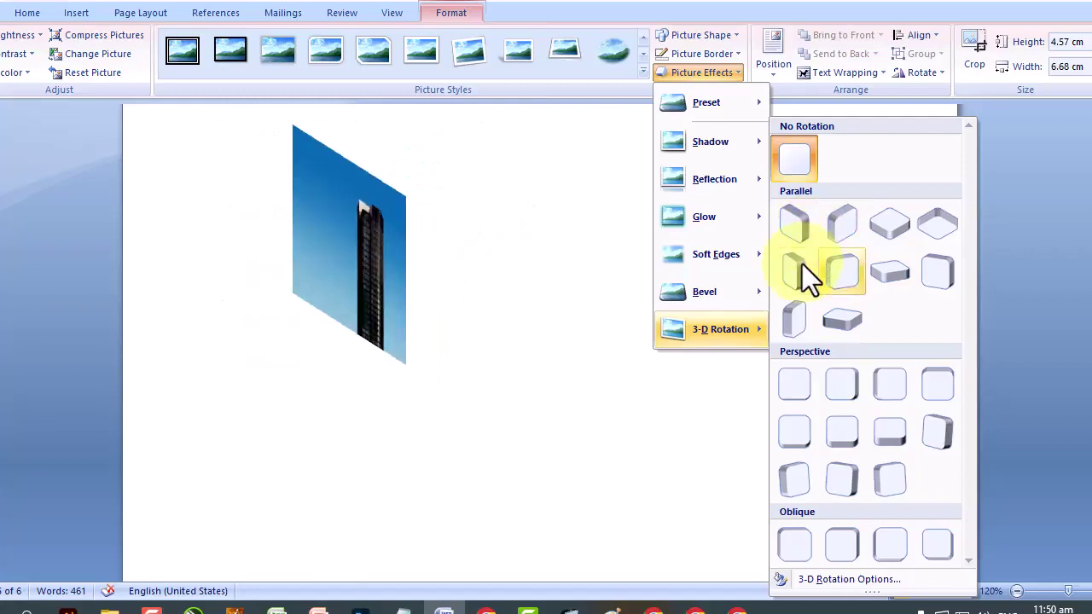
key("Right")
key("Up")
key("Right")
key("Right")
left_click(739, 70)
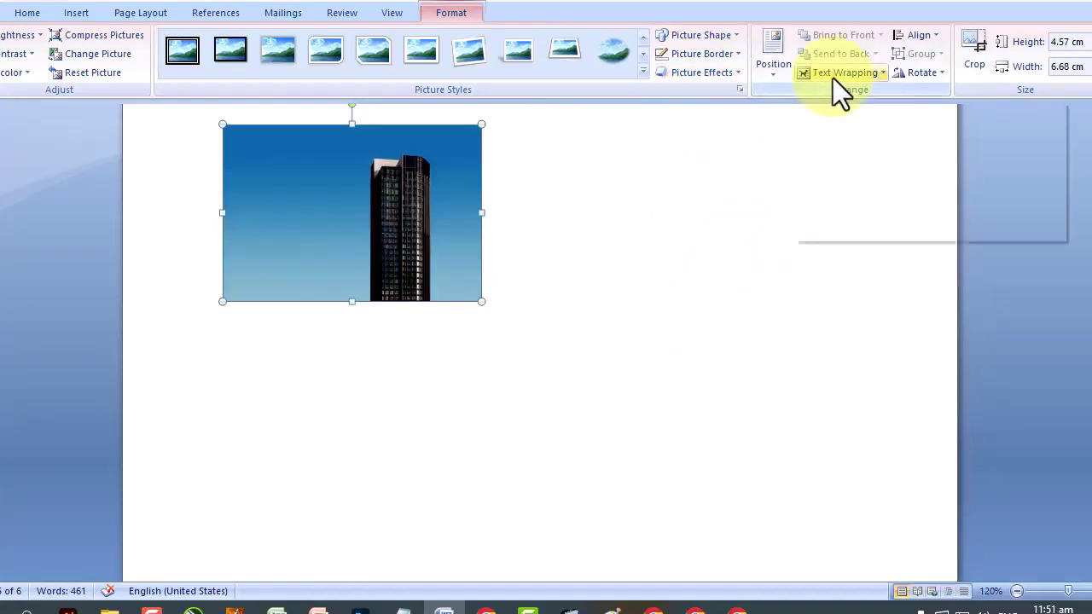
Preview the photo at the various preset page positions without applying one.
left_click(773, 53)
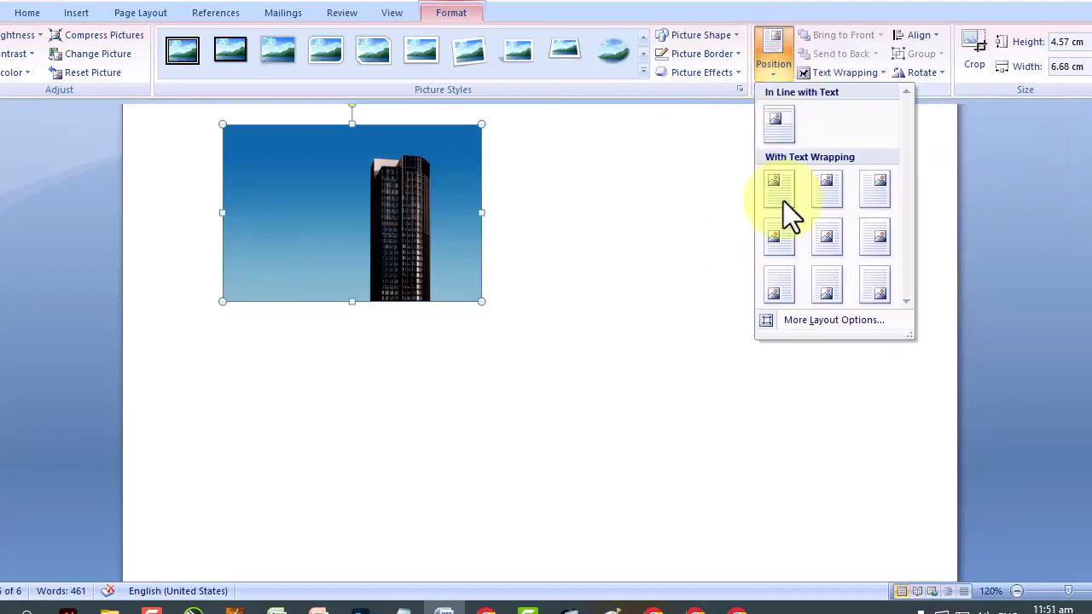
key("Right")
key("Right")
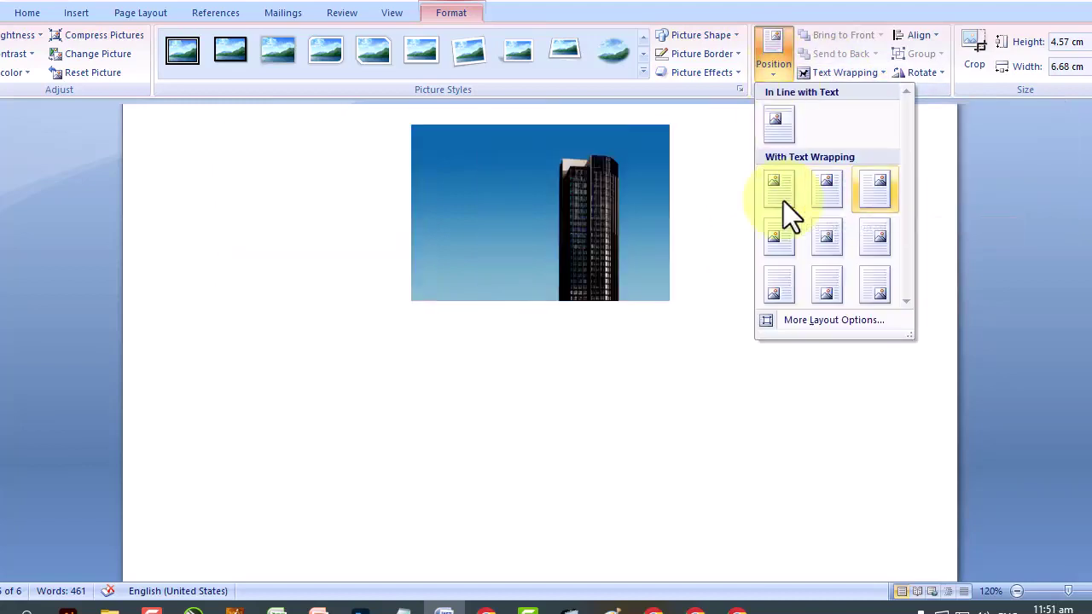
key("Down")
key("Left")
key("Left")
key("Down")
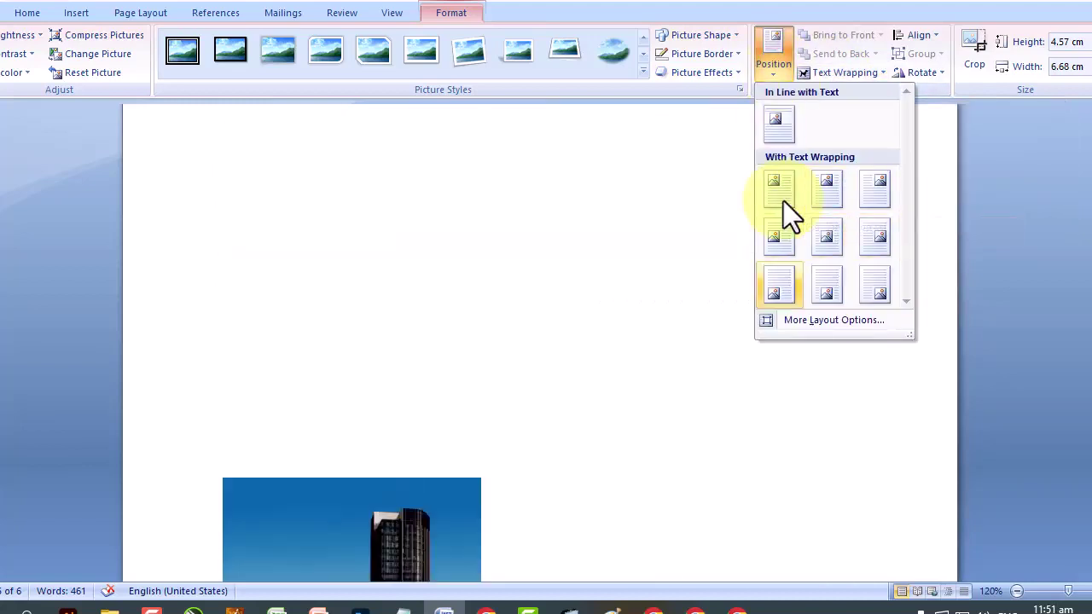
key("Right")
key("Right")
key("Up")
key("Up")
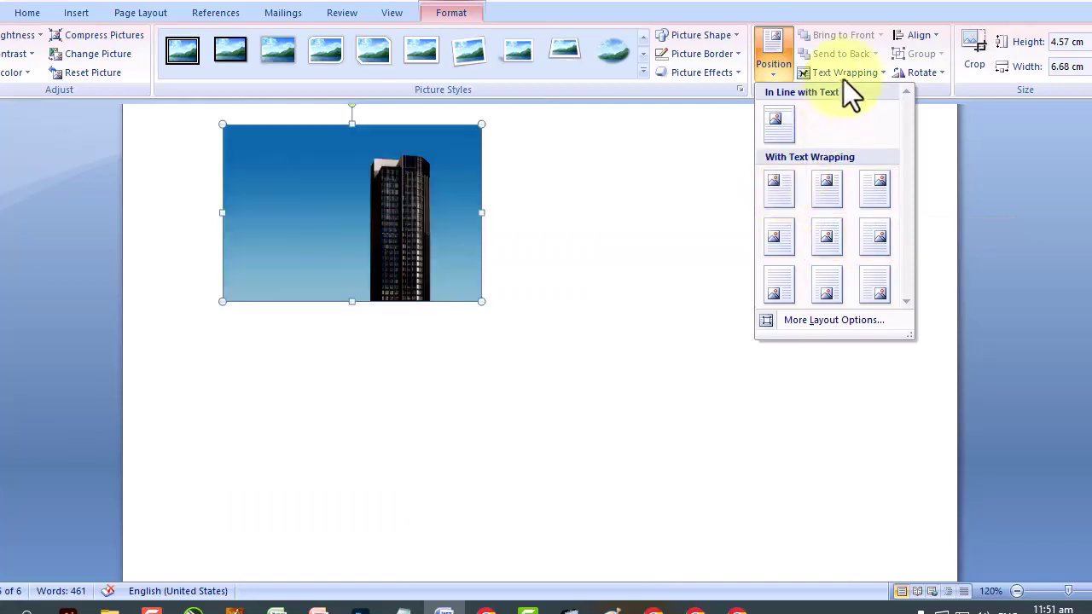
Set tight text wrapping and drag the photo to the right side of the page.
left_click(843, 75)
left_click(616, 250)
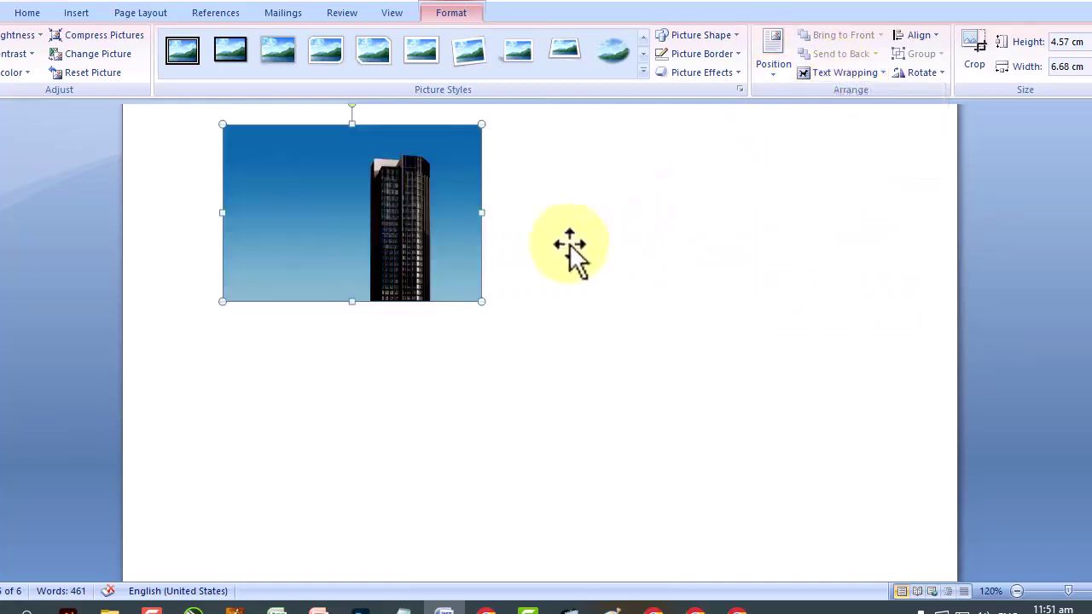
left_click_drag(432, 210, 348, 231)
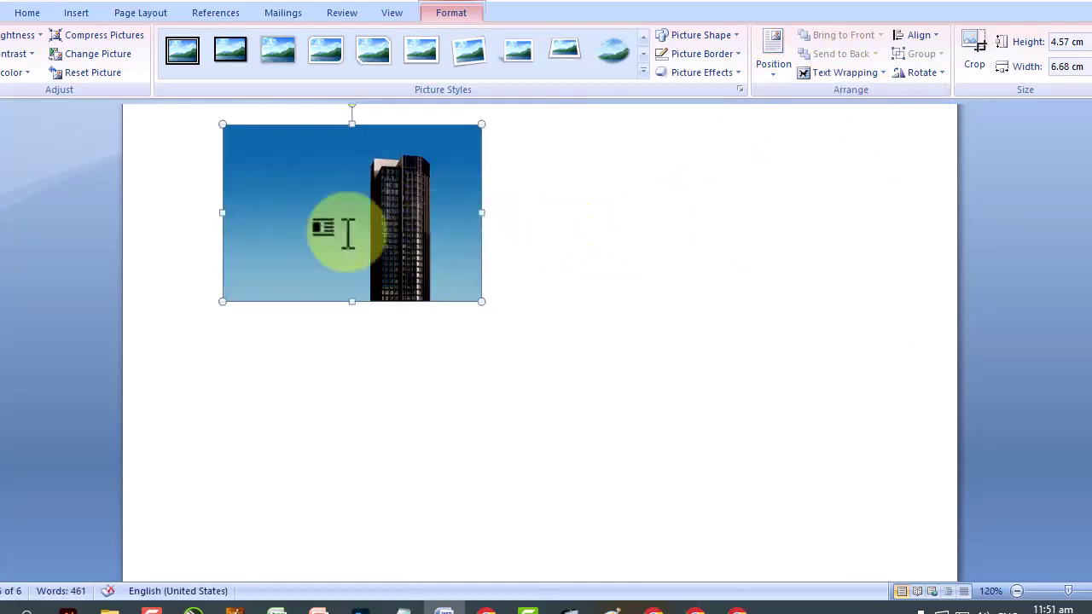
left_click(838, 75)
left_click(836, 138)
left_click_drag(402, 209, 799, 287)
left_click(847, 73)
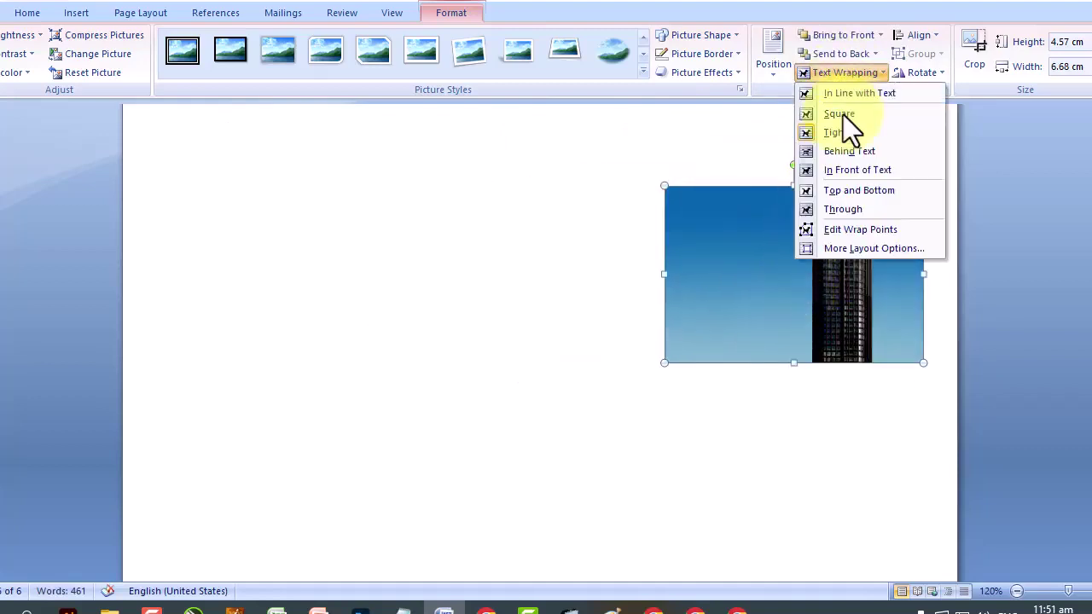
Give the photo square wrapping and drag it into the paragraph text.
left_click(843, 114)
left_click_drag(804, 463, 743, 188)
scroll(766, 384, "up", 3)
left_click_drag(766, 384, 598, 196)
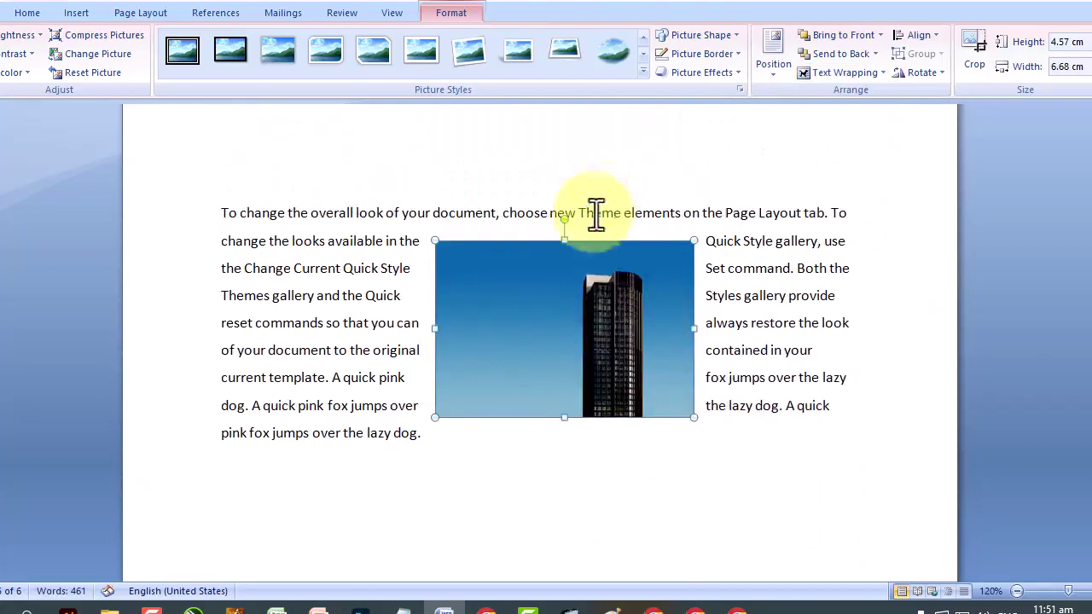
left_click_drag(556, 293, 491, 274)
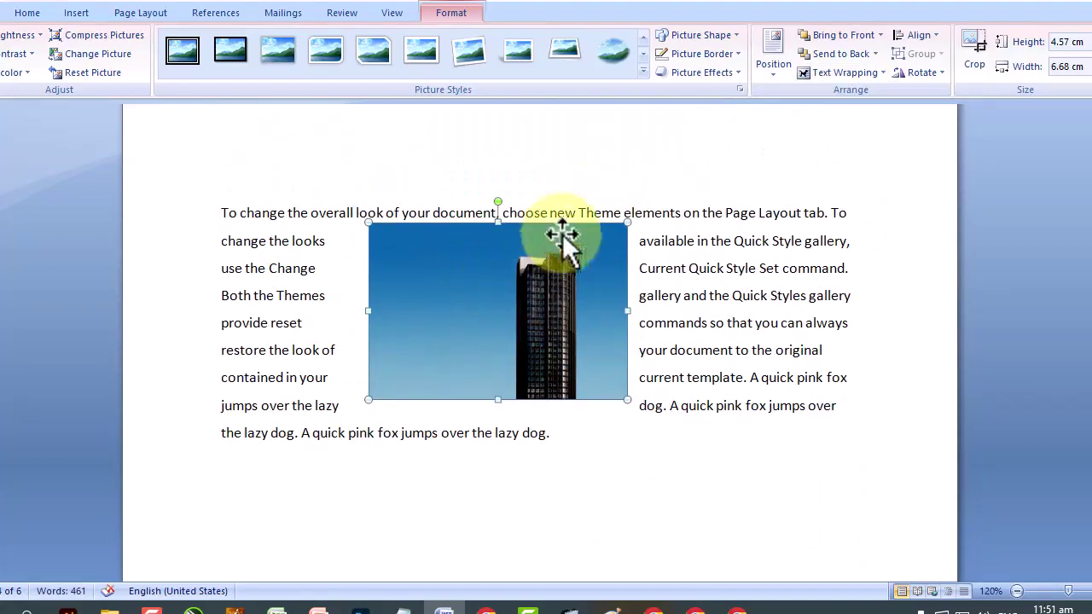
left_click(833, 73)
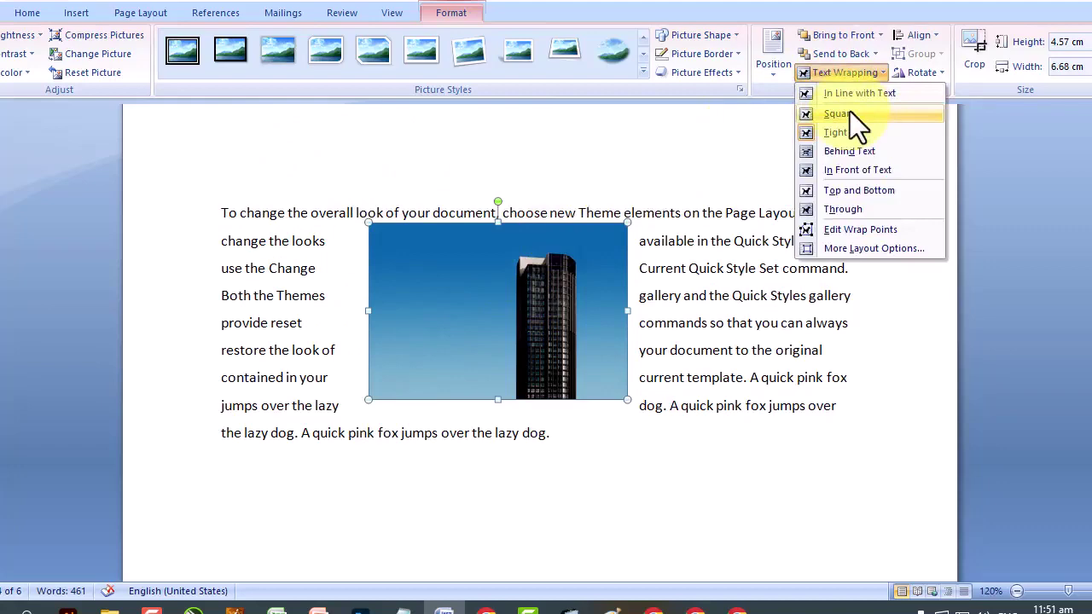
left_click(850, 111)
left_click_drag(465, 280, 464, 292)
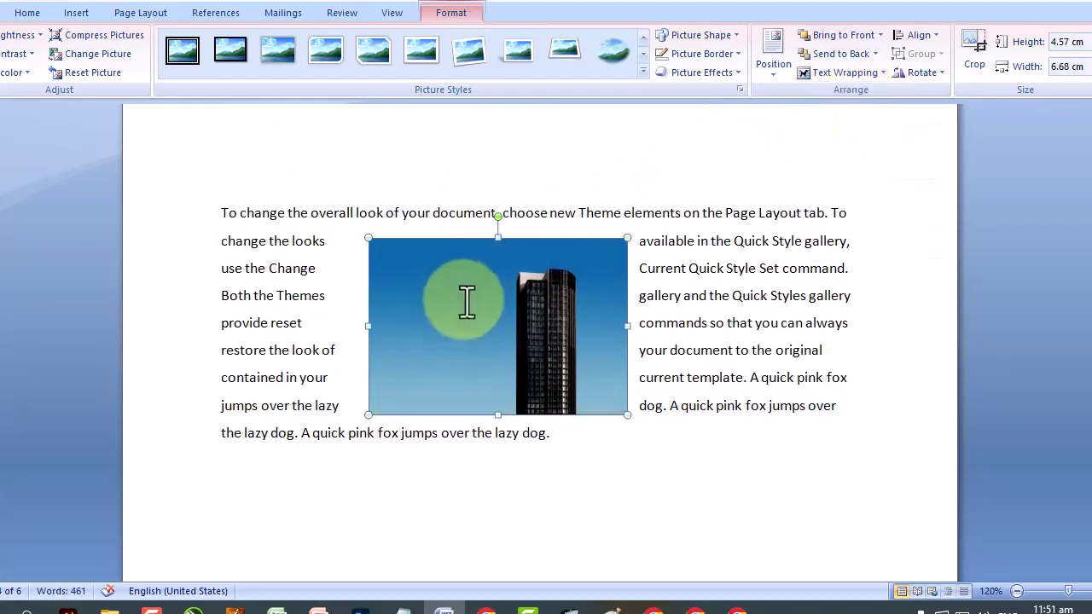
Shrink the photo to 3.08 × 4.5 cm and set it in line with text after 'To change'.
left_click_drag(628, 416, 543, 356)
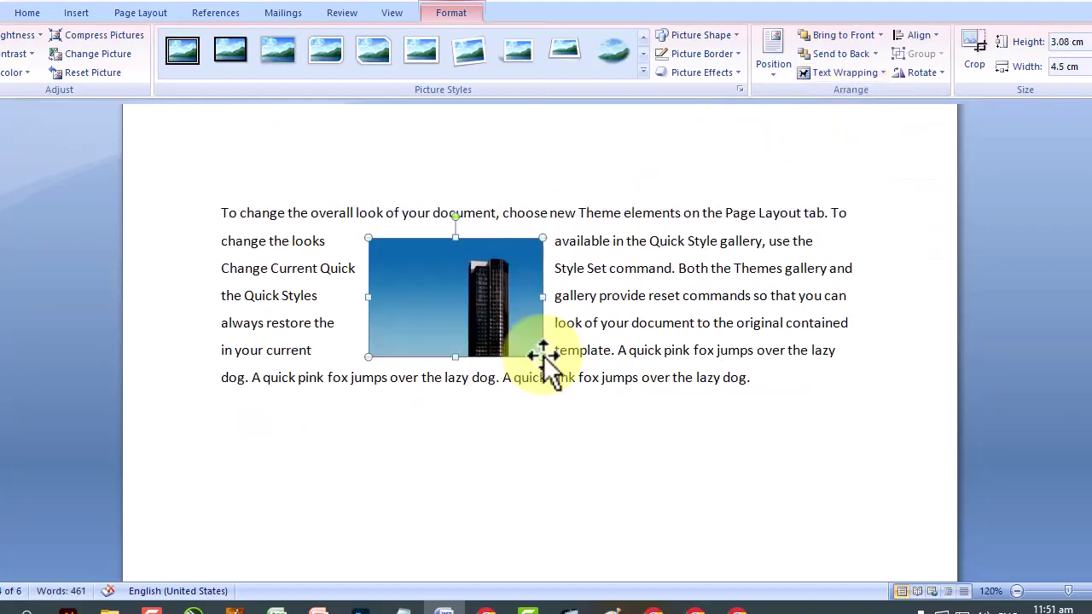
left_click(863, 78)
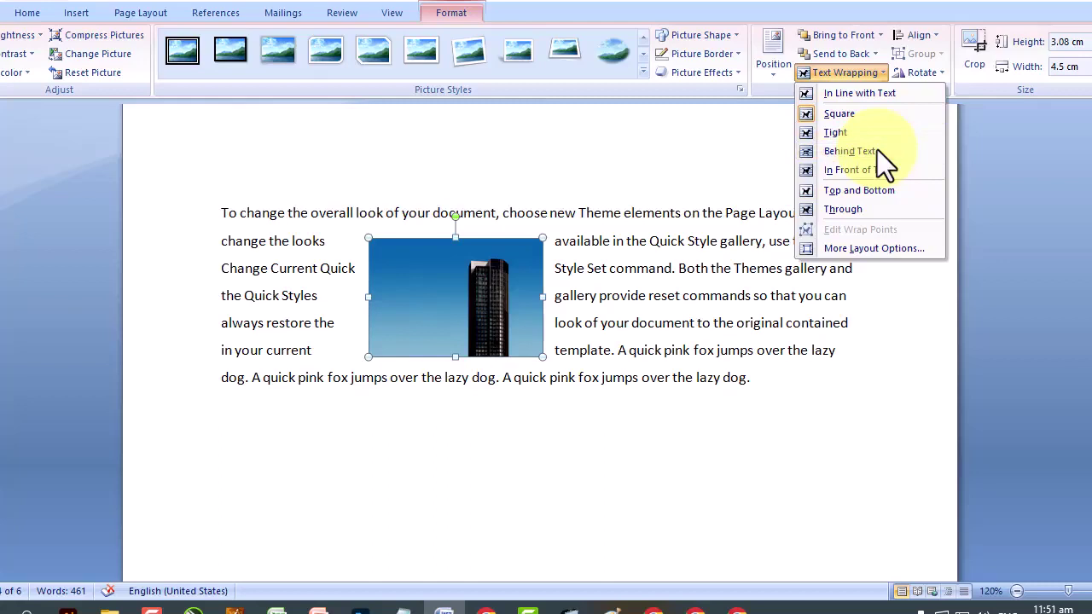
left_click(871, 91)
left_click_drag(361, 281, 457, 254)
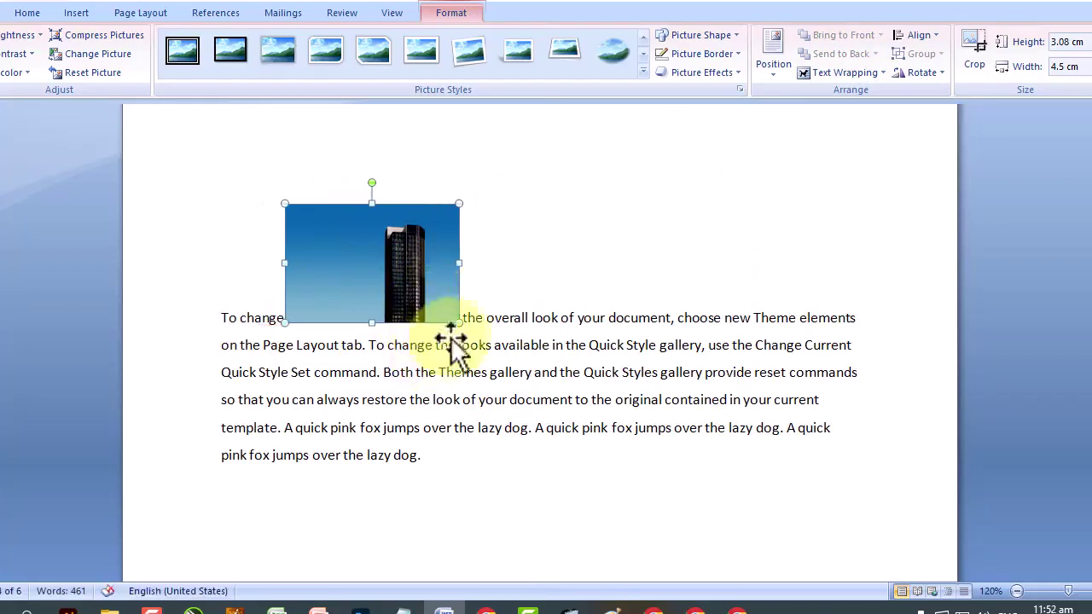
left_click(839, 75)
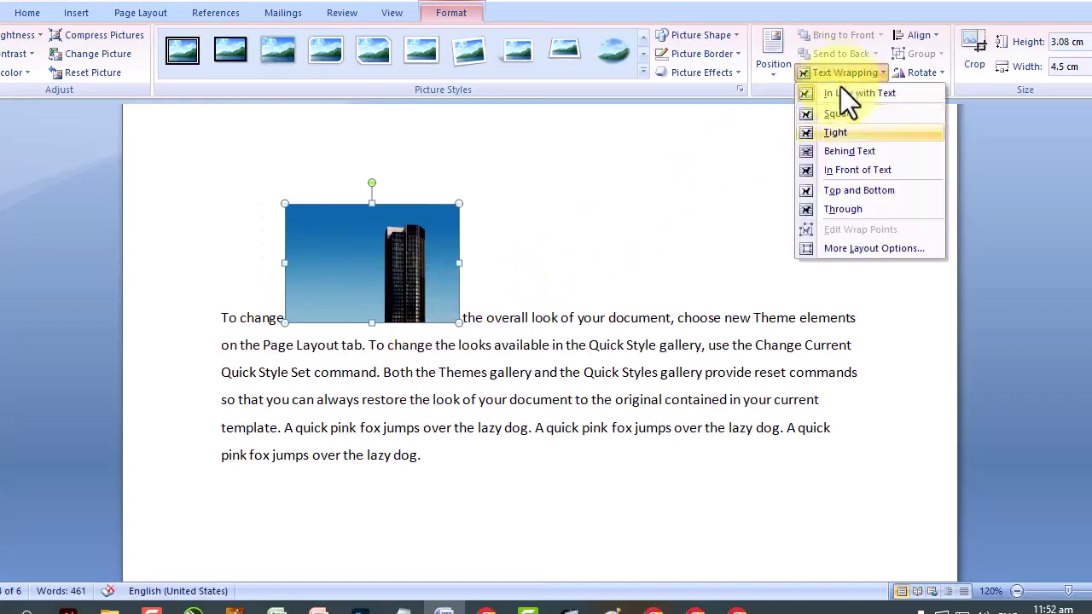
Try Behind Text, In Front of Text, Top and Bottom and Through wrapping, repositioning the photo.
left_click(862, 153)
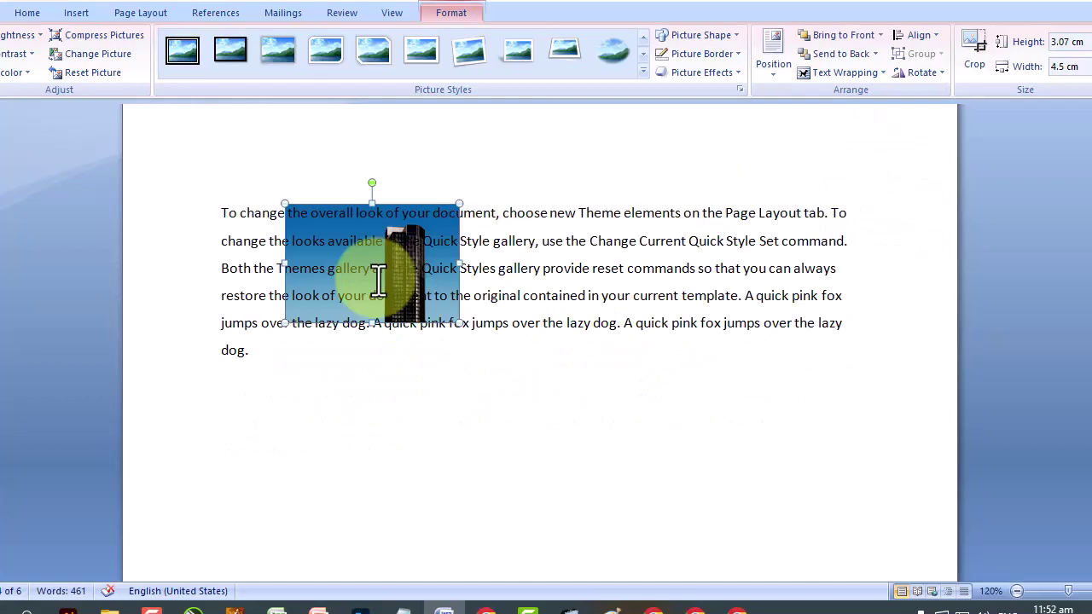
left_click(868, 74)
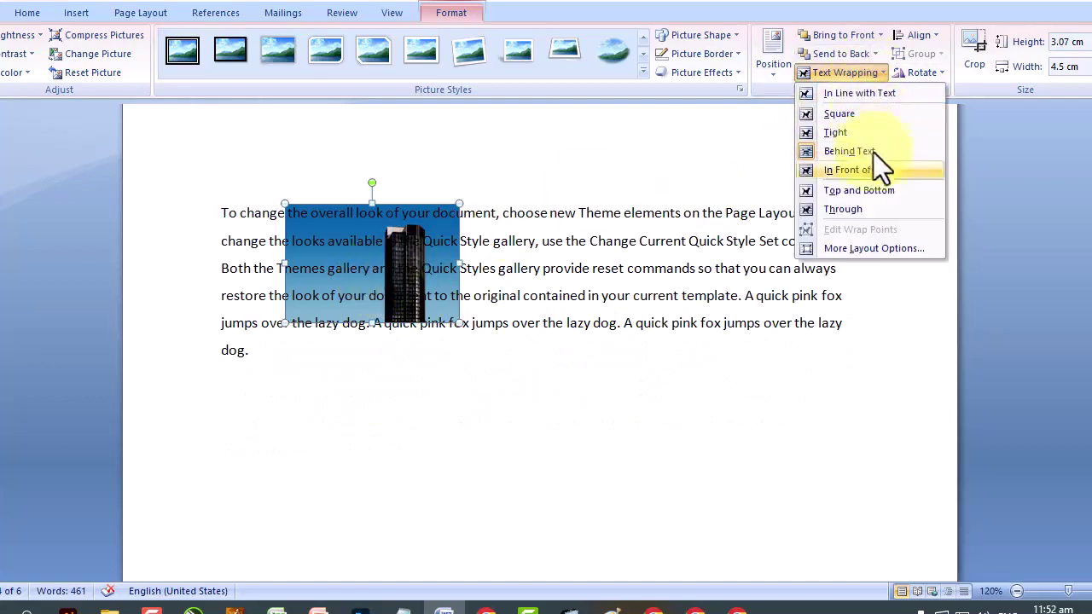
left_click(875, 169)
left_click(842, 73)
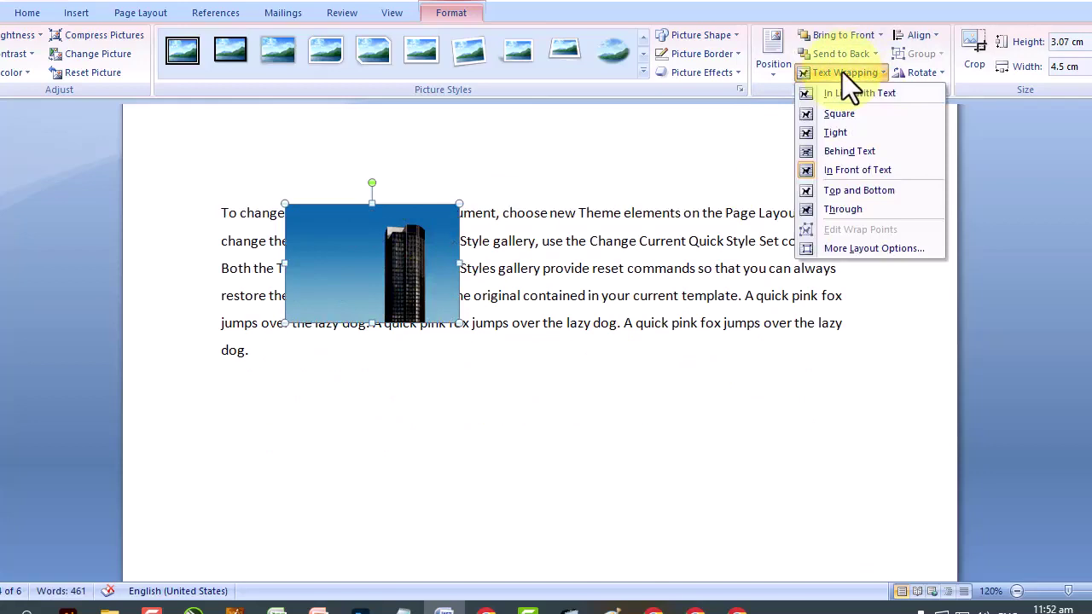
left_click(864, 196)
left_click_drag(425, 243, 449, 333)
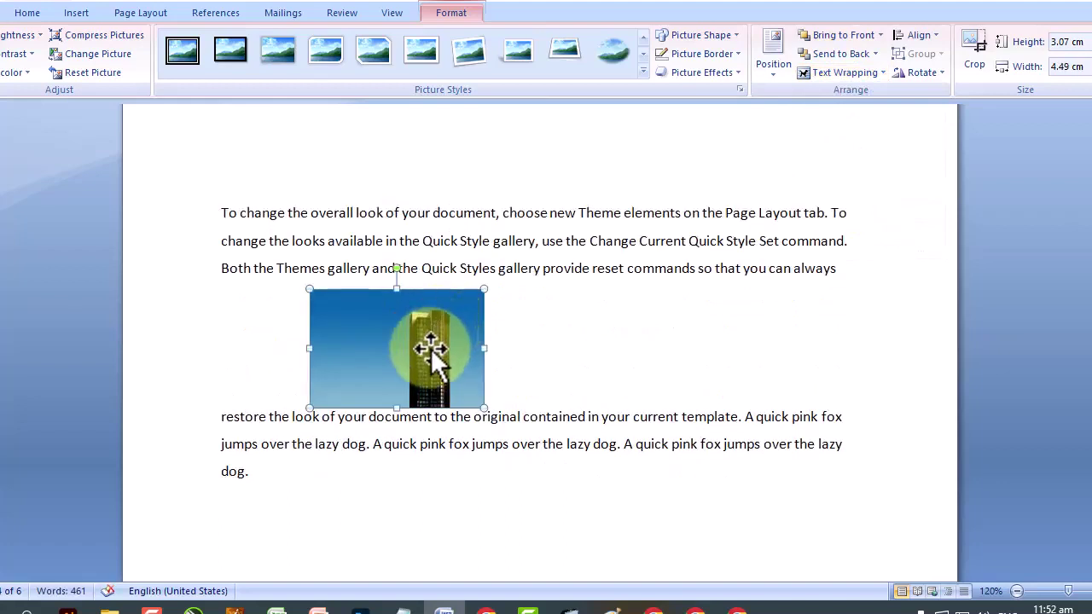
left_click(844, 73)
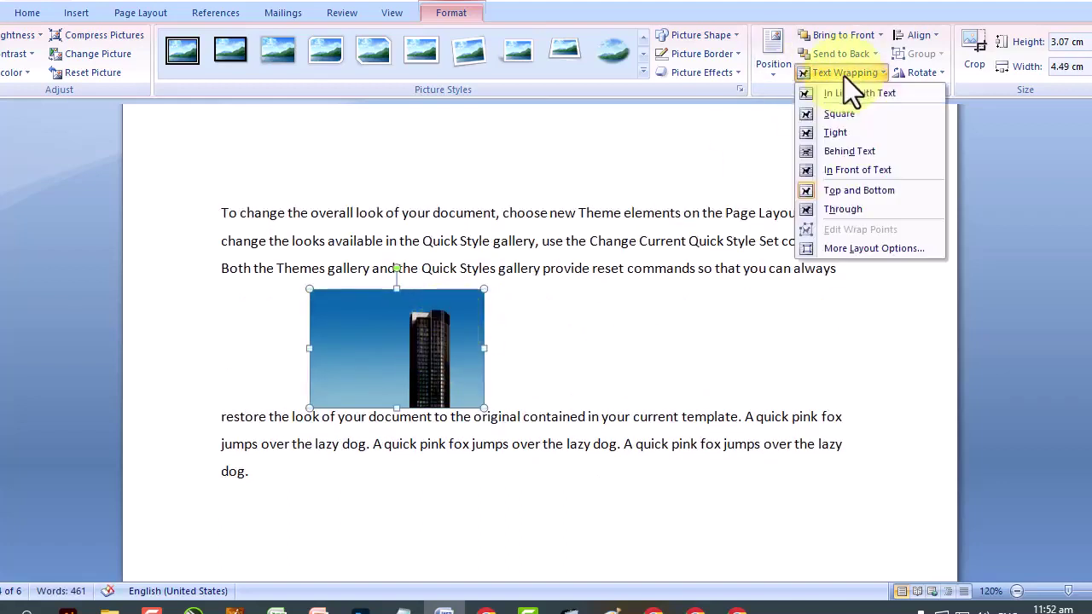
left_click(847, 209)
left_click_drag(413, 344, 476, 325)
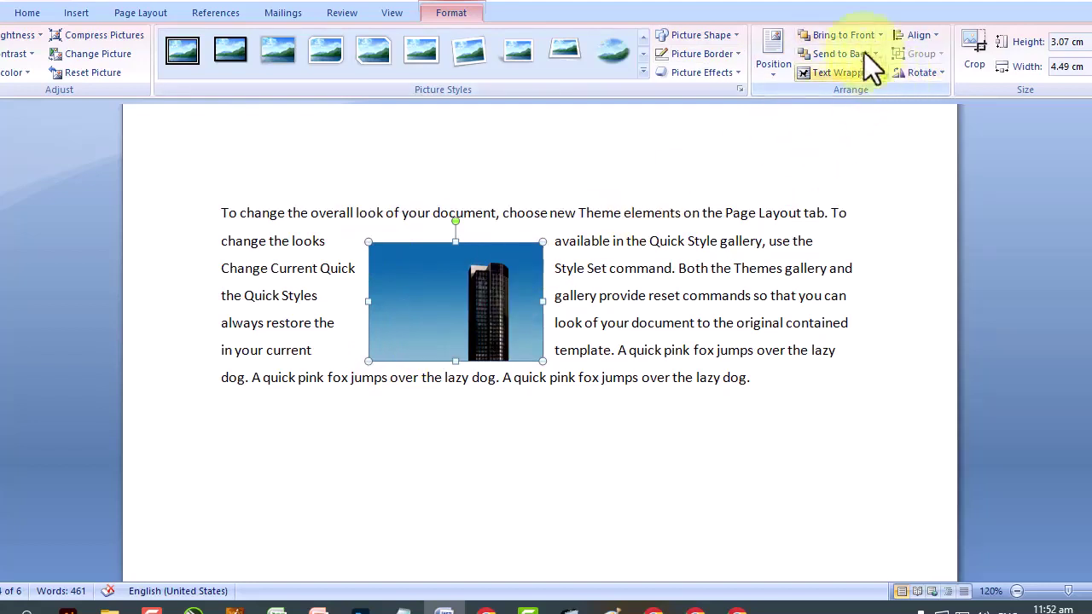
left_click_drag(486, 276, 453, 240)
scroll(453, 241, "down", 3)
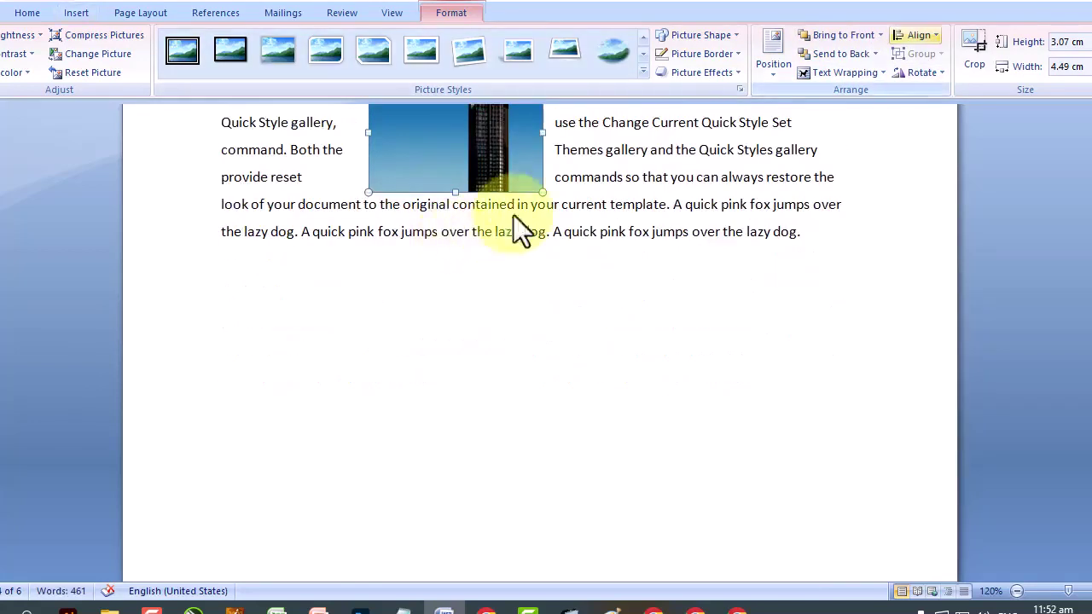
Align the picture to the vertical middle, then to the left margin.
left_click(916, 41)
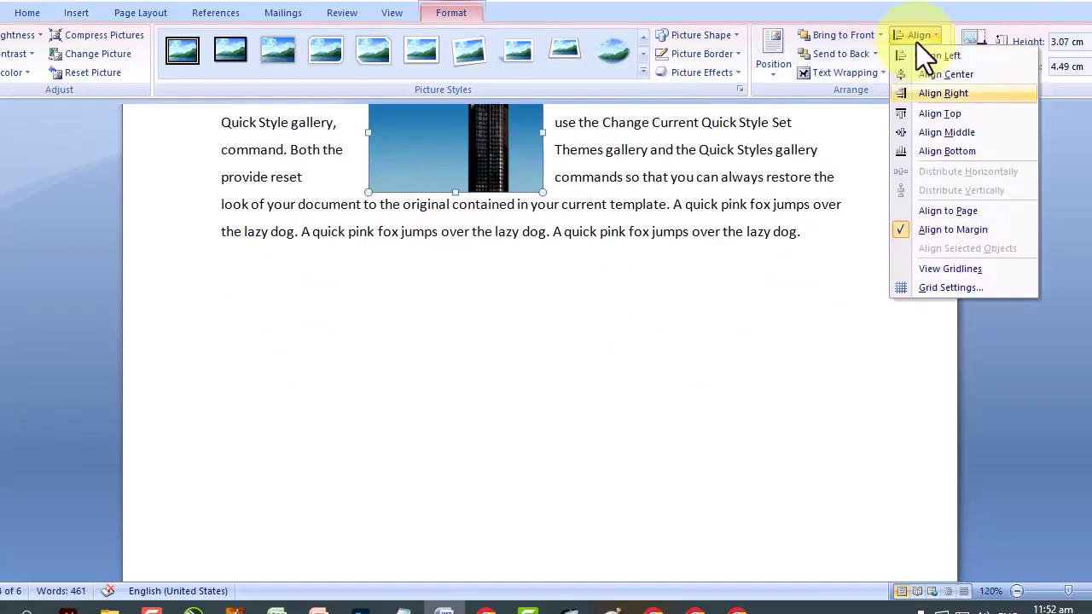
scroll(917, 42, "up", 1)
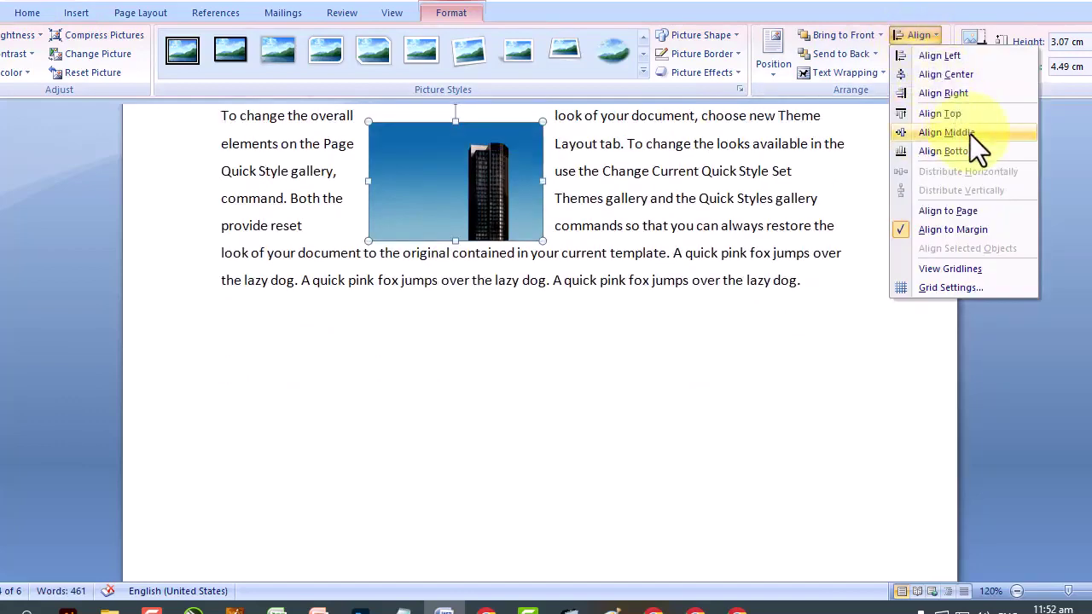
left_click(970, 134)
scroll(971, 136, "up", 2)
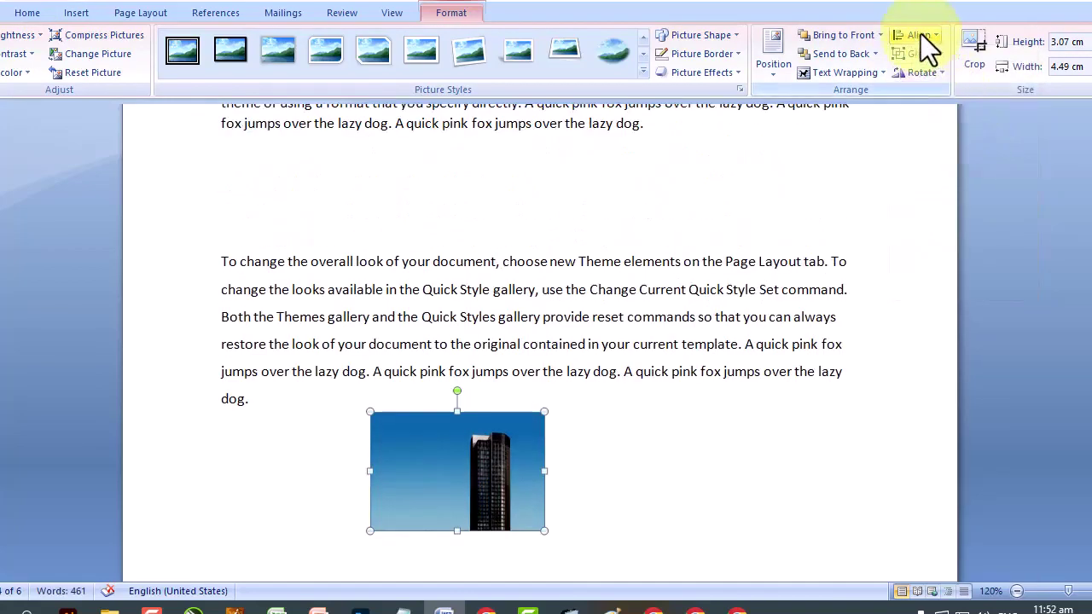
left_click(921, 35)
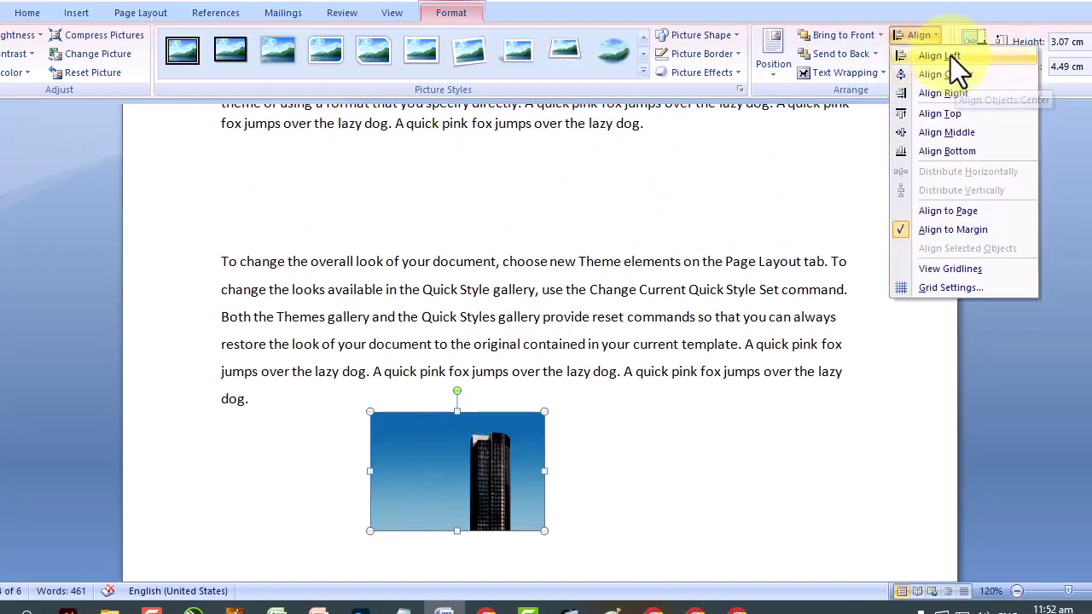
left_click(950, 55)
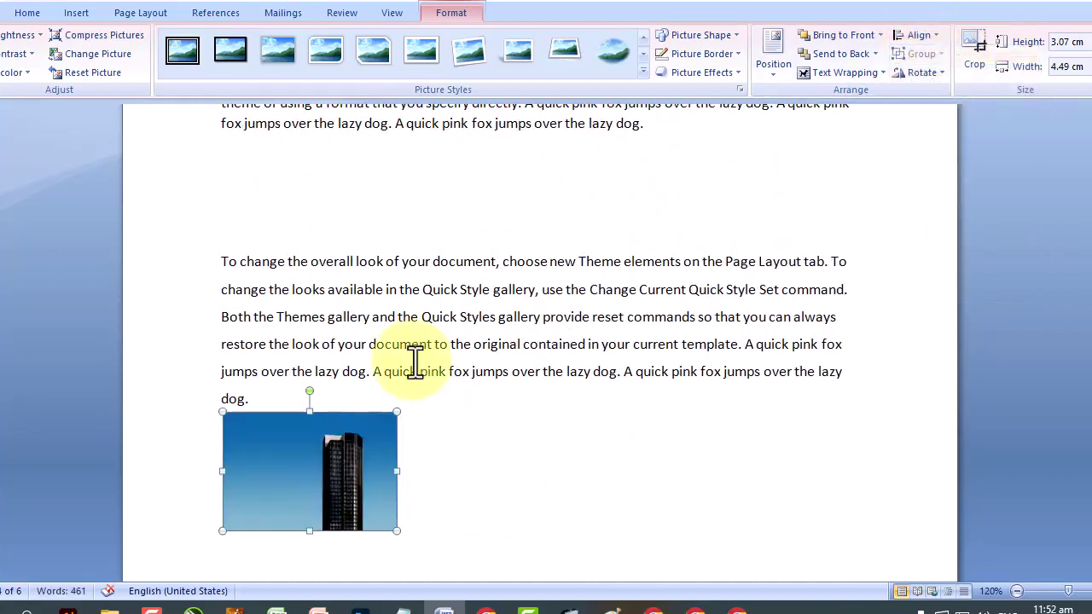
Move the picture into the paragraph and enlarge it to 5.1 × 7.45 cm.
left_click_drag(248, 480, 394, 275)
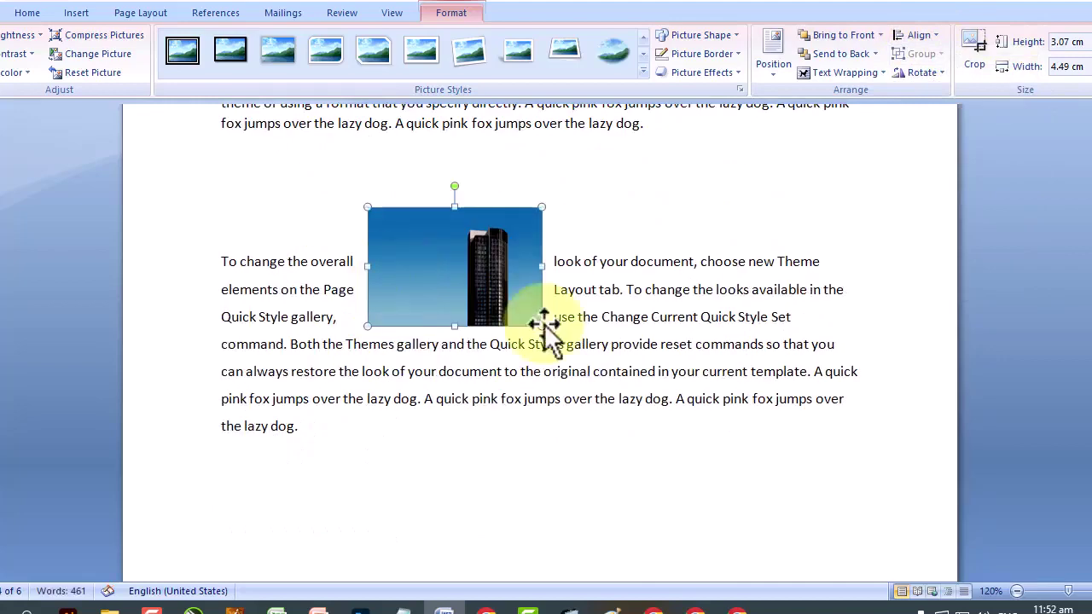
left_click_drag(542, 326, 656, 405)
left_click_drag(499, 342, 457, 285)
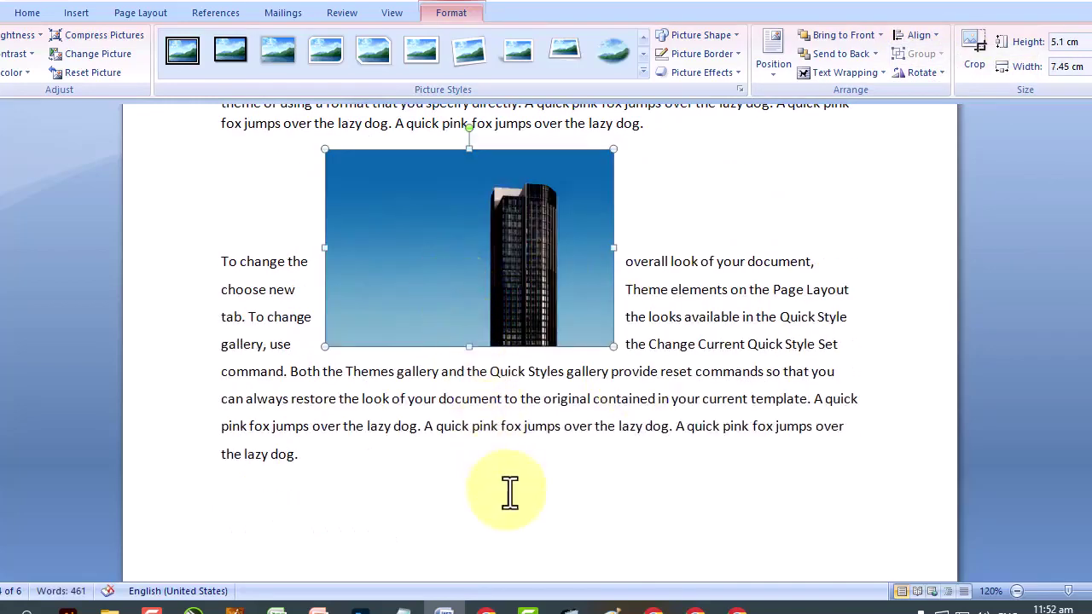
left_click(509, 492)
left_click(75, 14)
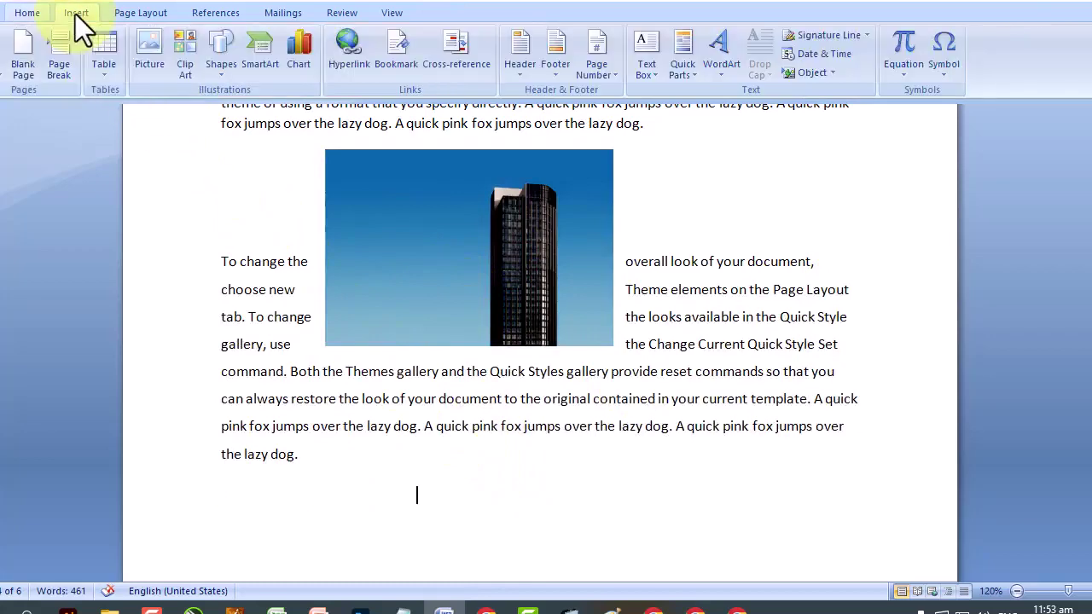
Insert the picture file 'Untitled' showing three men.
left_click(148, 64)
scroll(341, 239, "down", 2)
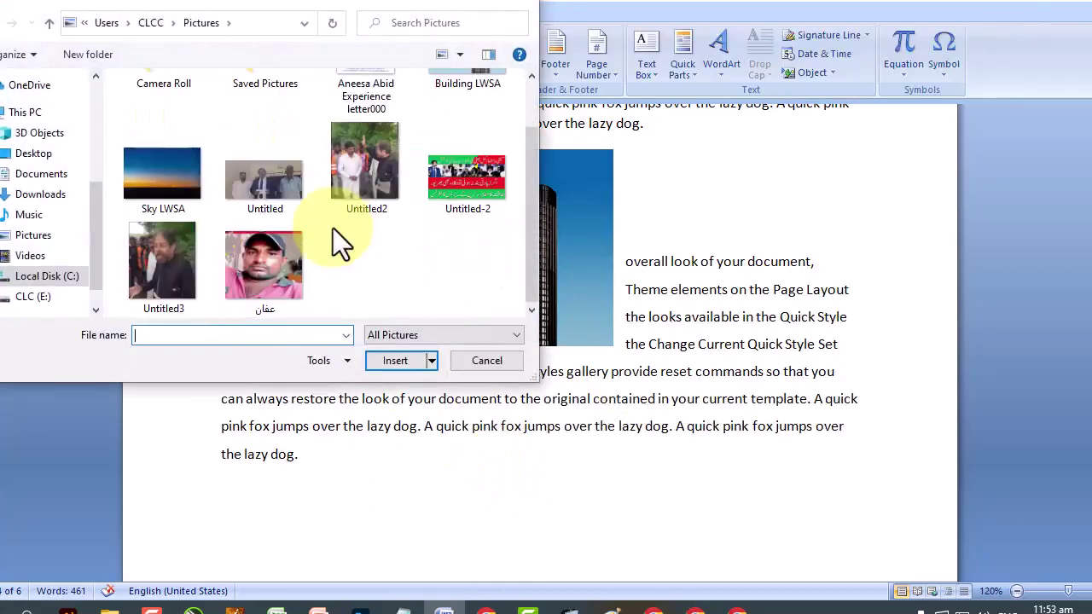
scroll(332, 228, "up", 2)
double_click(279, 267)
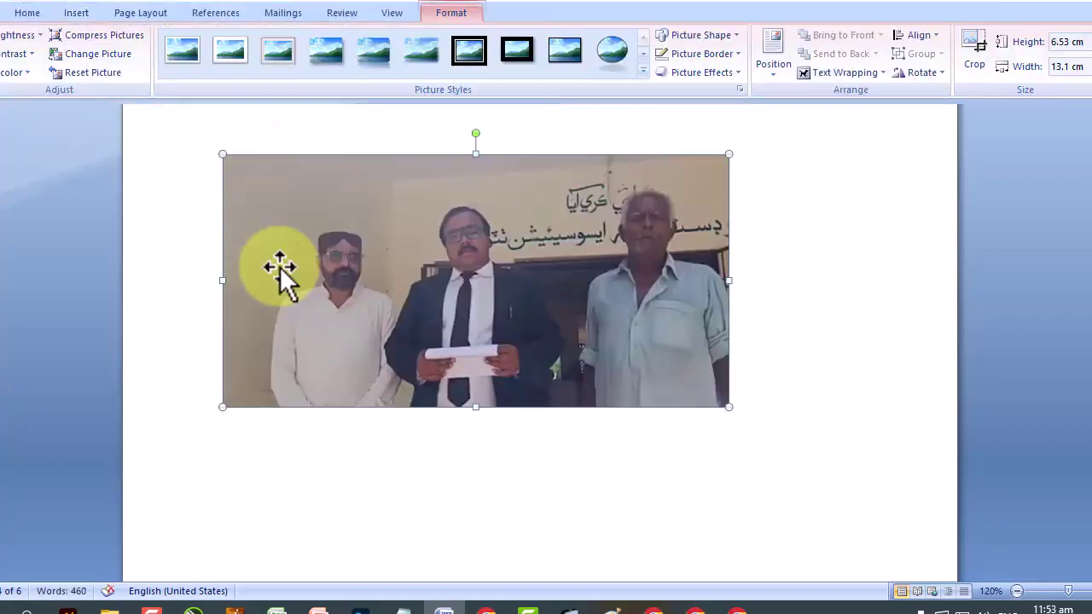
Crop the right, left and top of the photo to show only the left man, 4.86 × 3.5 cm.
left_click(979, 54)
left_click_drag(728, 279, 395, 295)
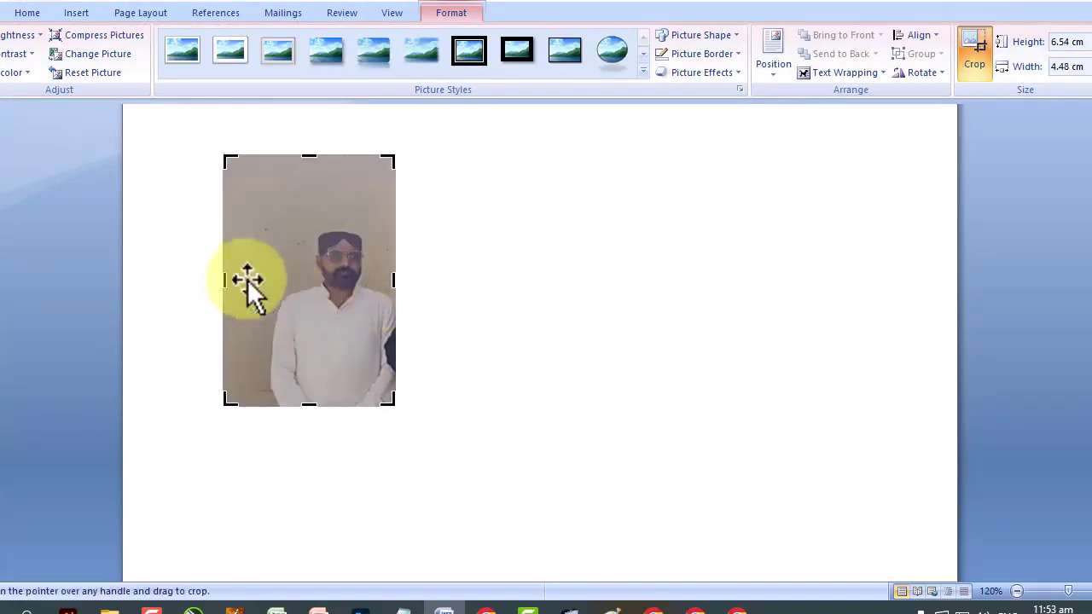
left_click_drag(222, 282, 261, 284)
left_click_drag(285, 152, 291, 221)
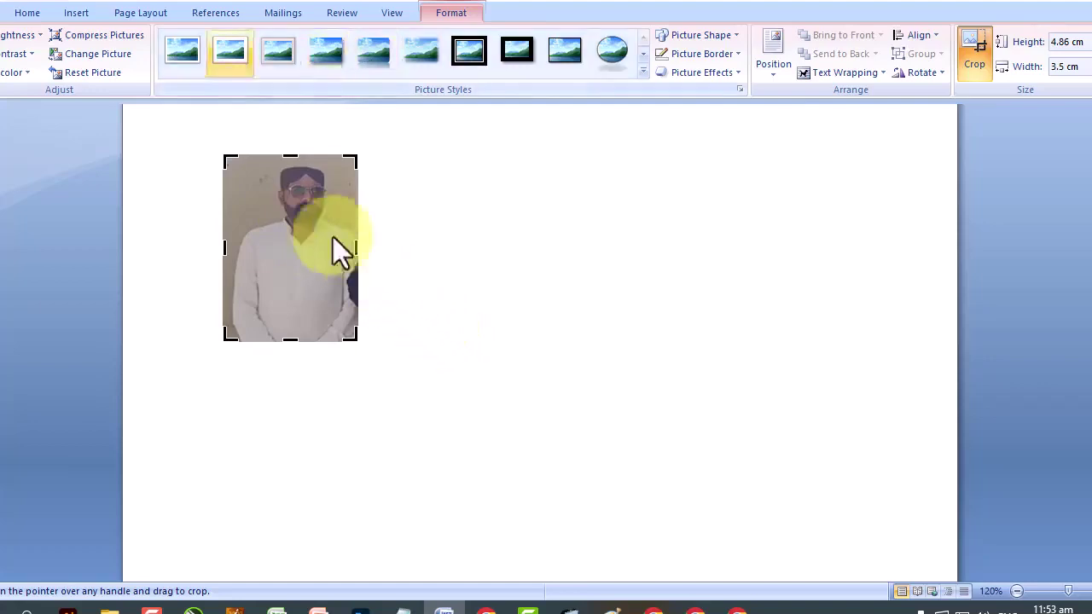
left_click(76, 17)
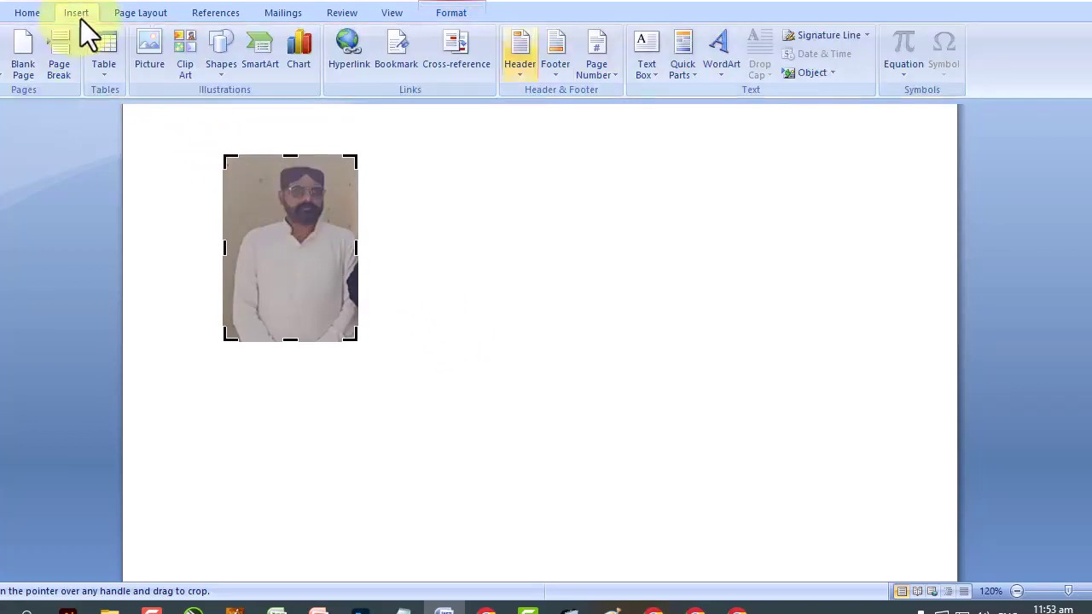
Search Clip Art for 'book' and insert the book-and-head clip beside the photo.
left_click(188, 59)
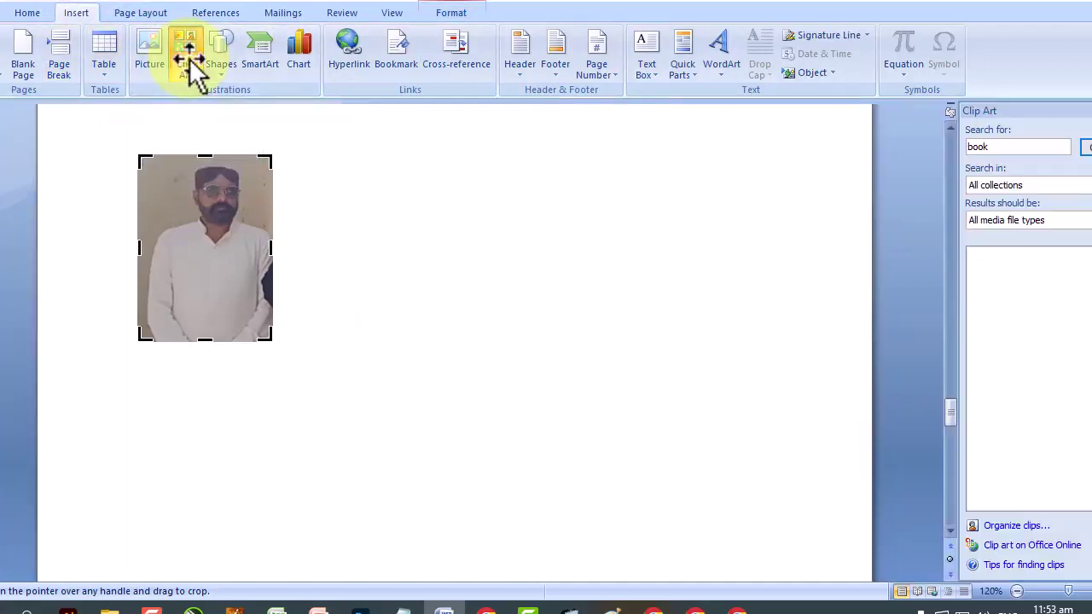
left_click(1088, 149)
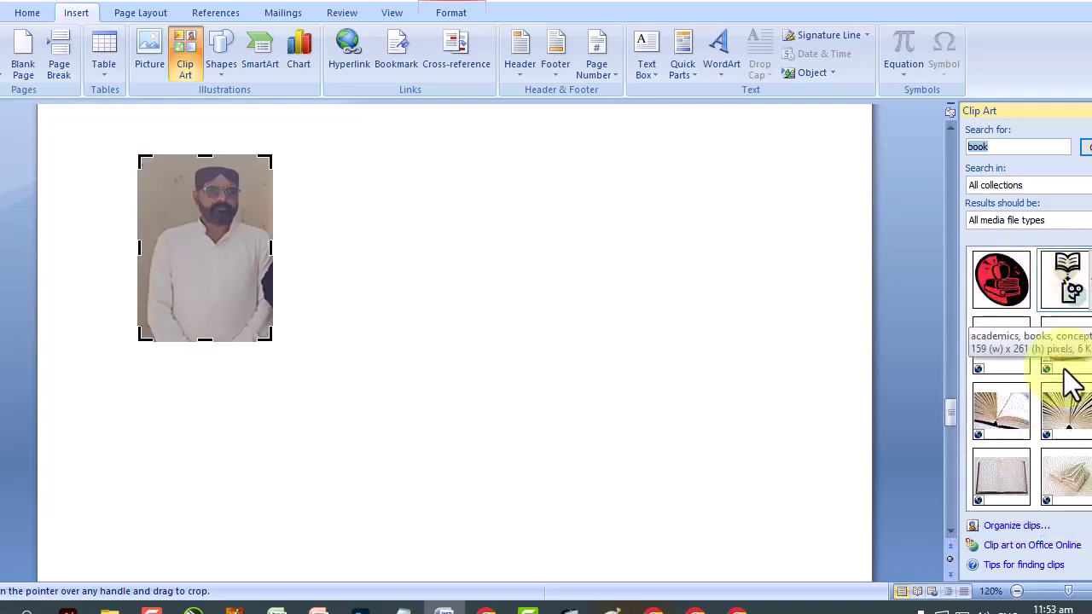
left_click(1066, 280)
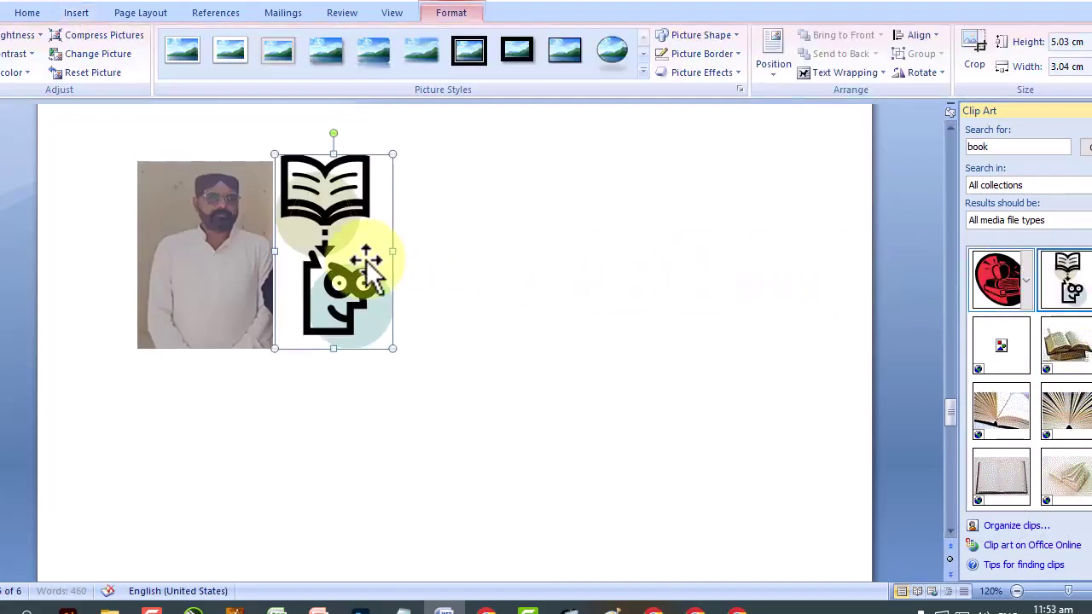
left_click(62, 61)
left_click(482, 365)
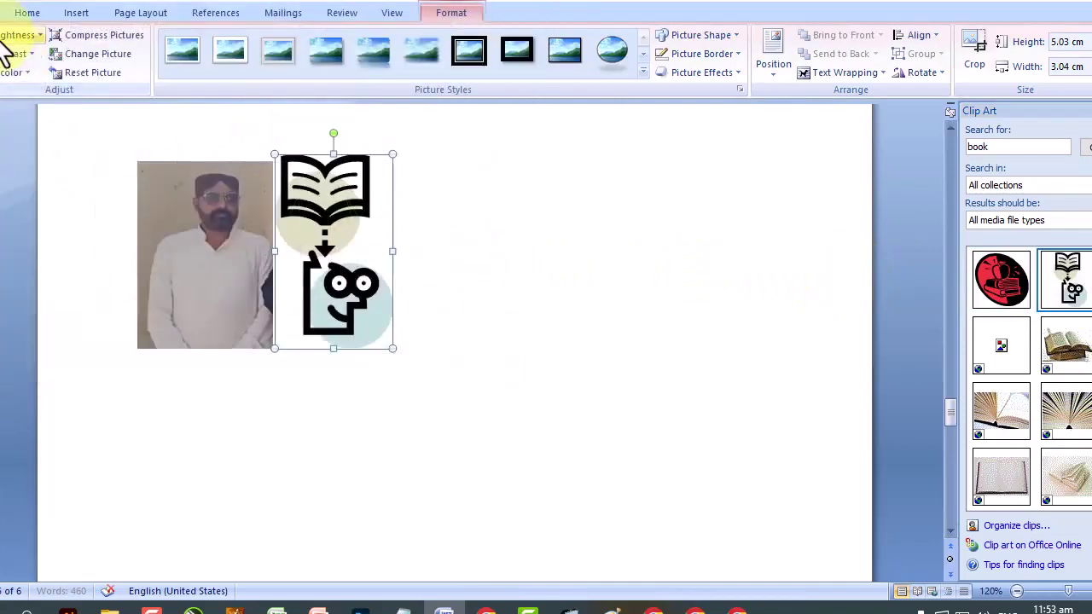
Brighten the clip art to +20%, then select the cropped photo.
left_click(12, 36)
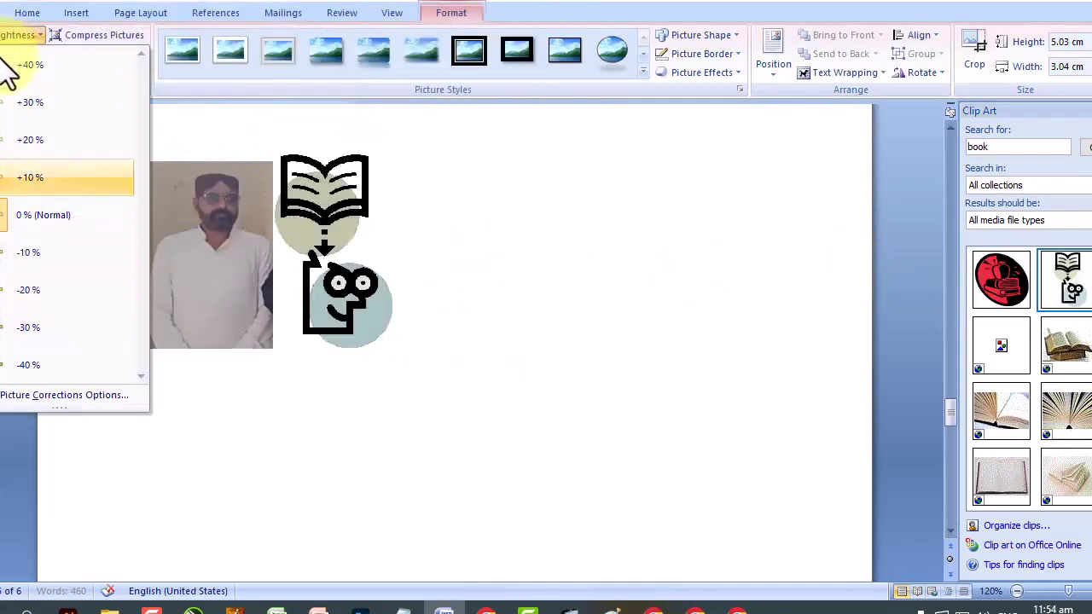
left_click(26, 140)
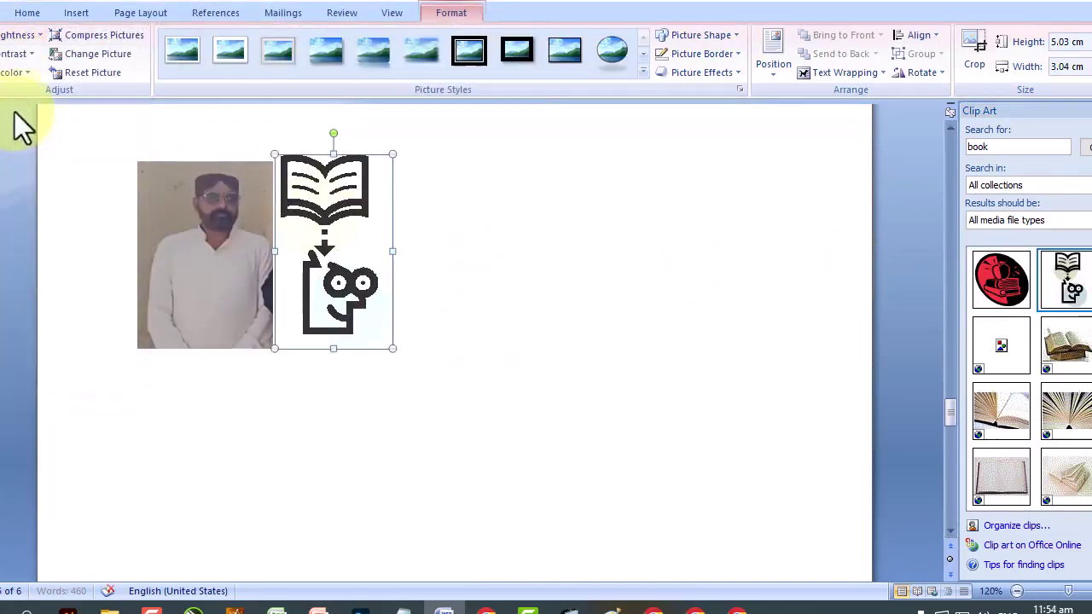
left_click(10, 38)
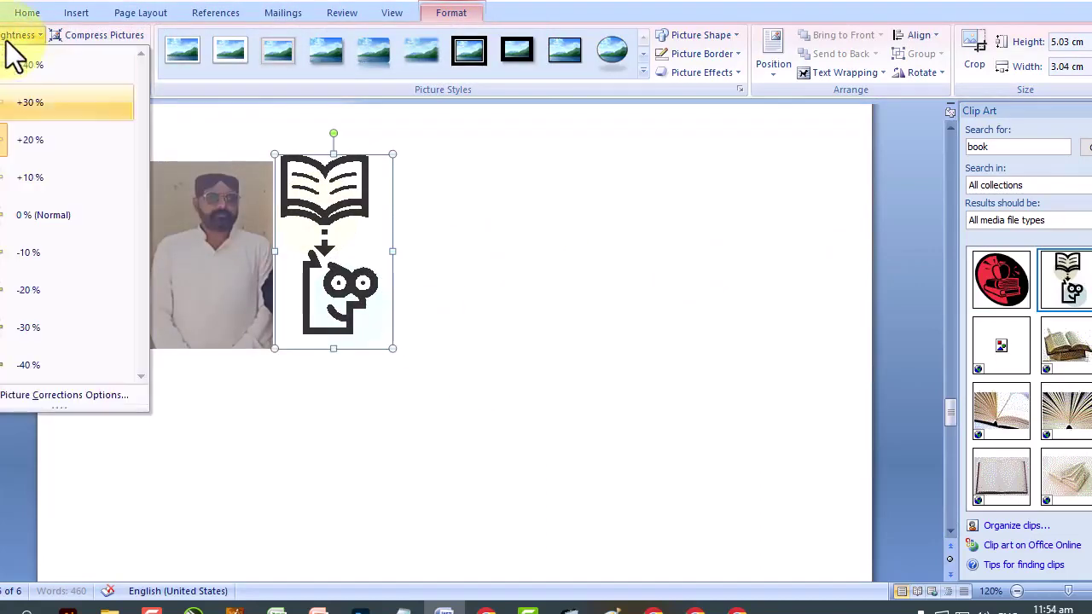
left_click(475, 266)
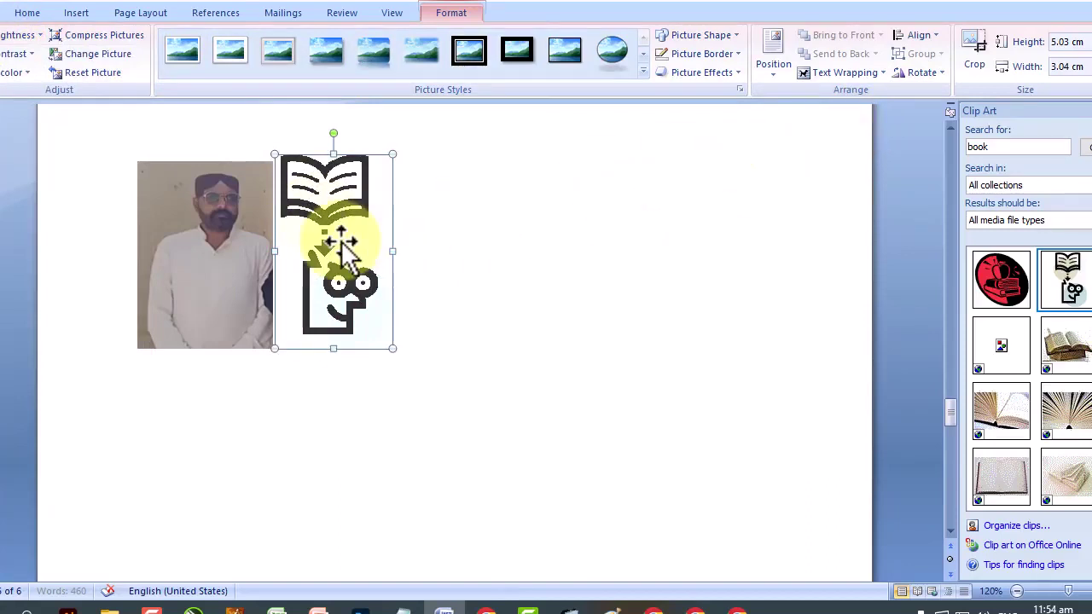
left_click(209, 238)
left_click(166, 244)
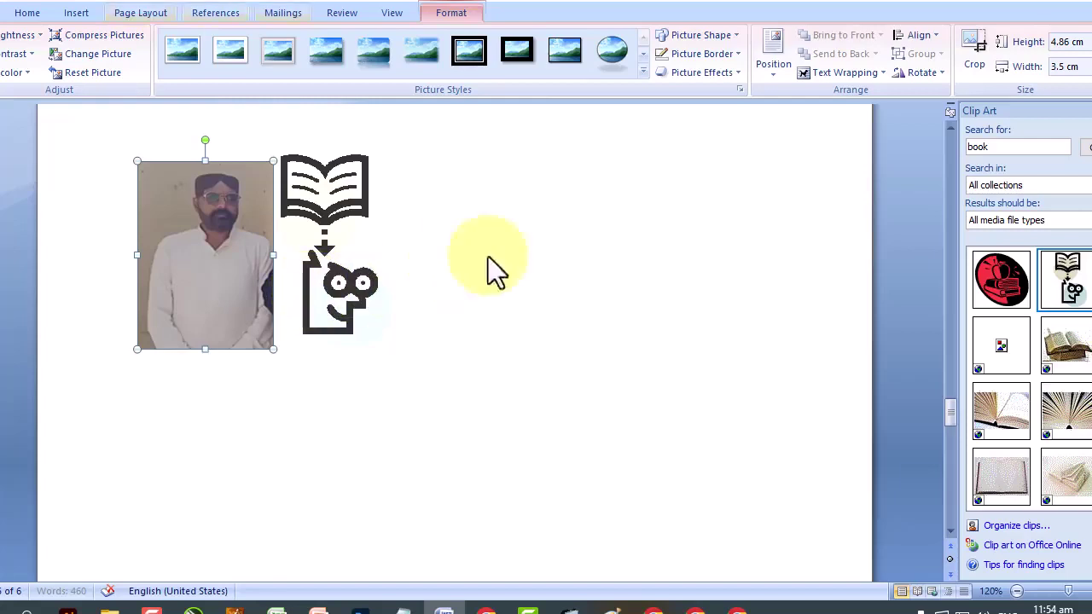
Search Clip Art for 'man' and browse through the results.
double_click(1015, 147)
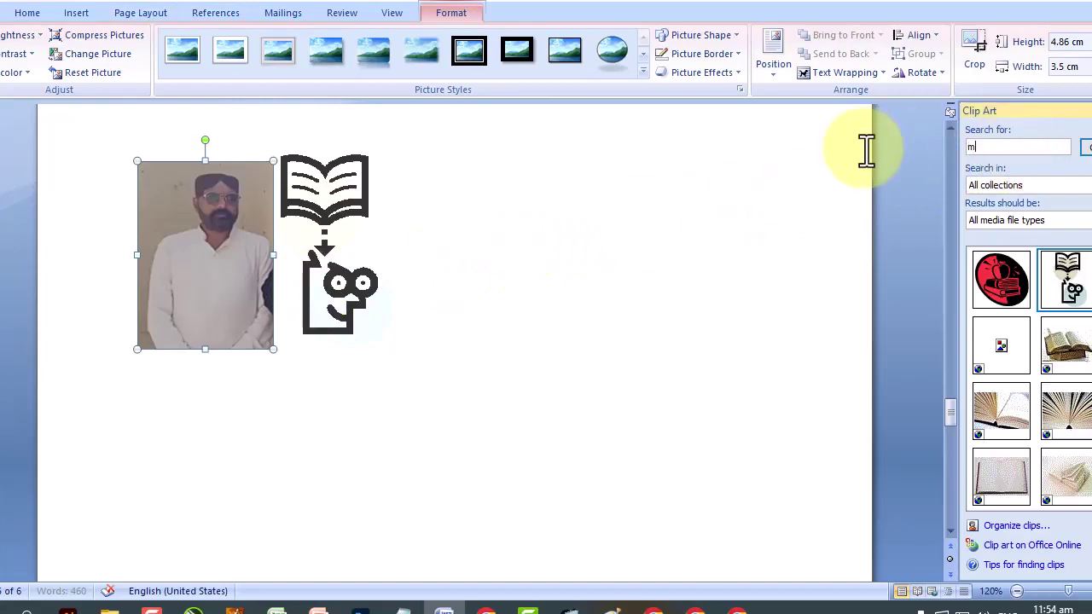
key("Return")
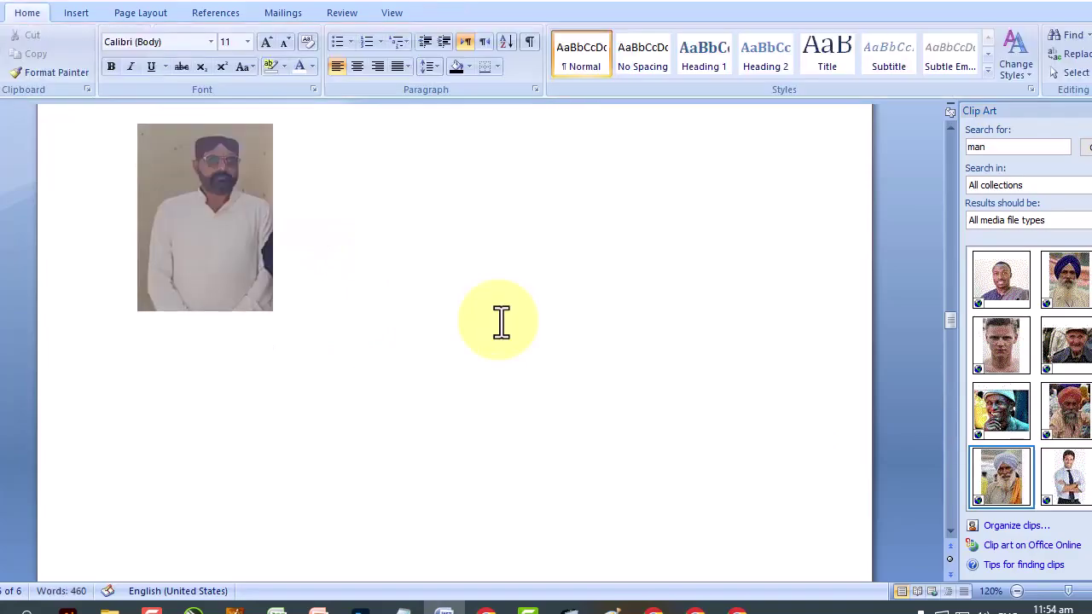
scroll(500, 319, "up", 6)
left_click_drag(948, 304, 950, 341)
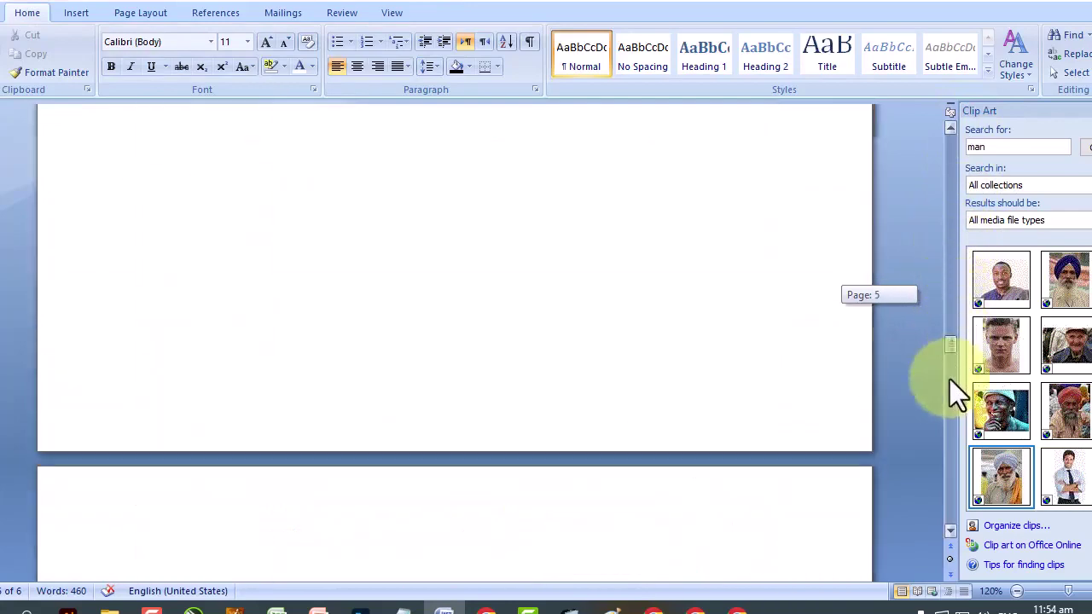
left_click_drag(945, 429, 954, 457)
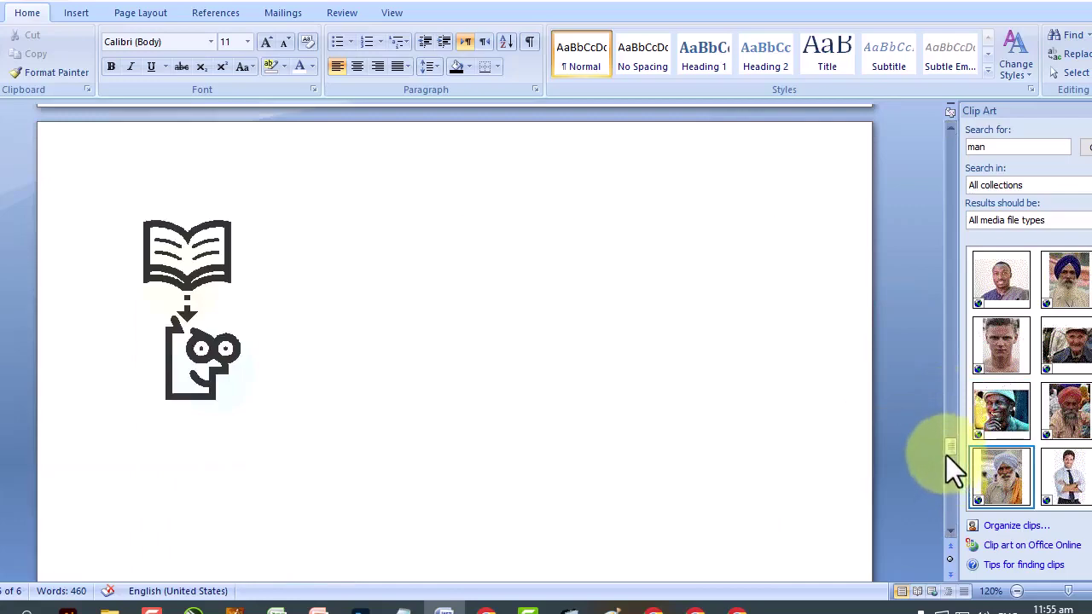
left_click_drag(942, 448, 951, 130)
Move the inserted turban photo down the page, then delete it.
left_click(552, 310)
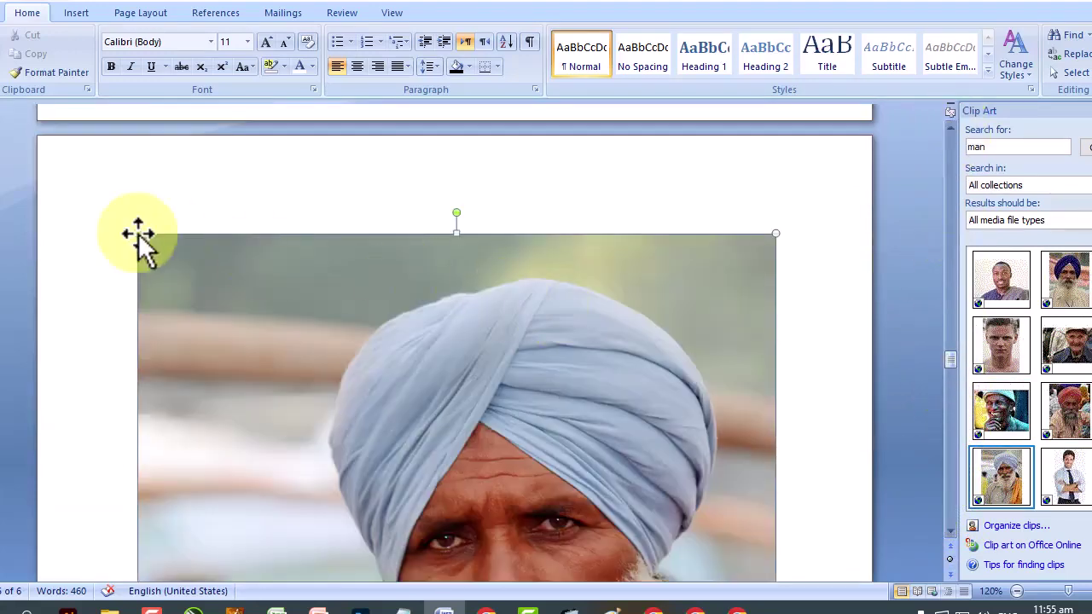
left_click_drag(138, 235, 510, 529)
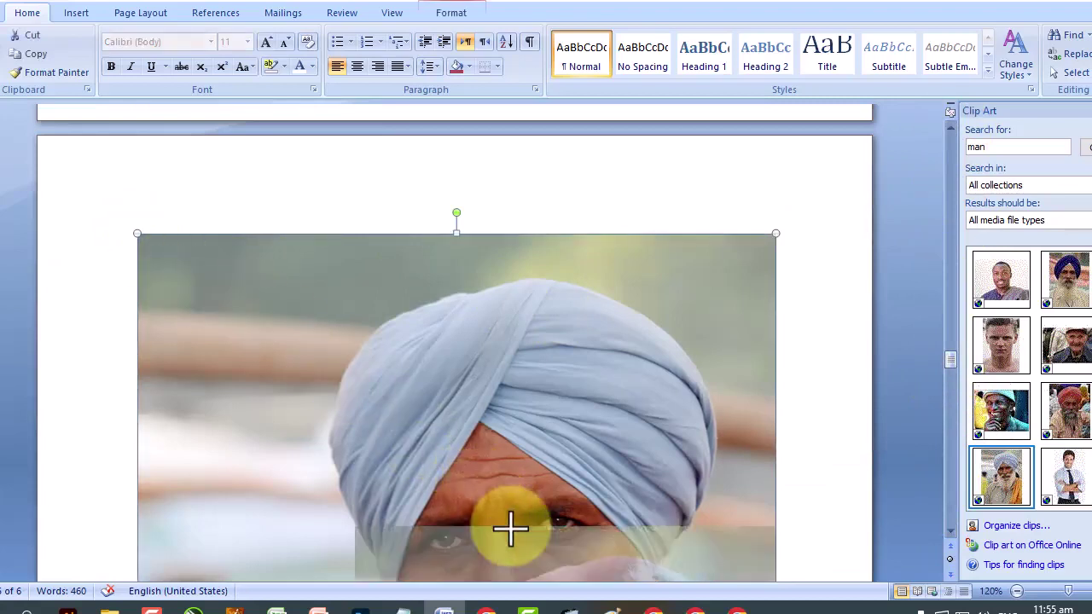
left_click_drag(510, 529, 626, 363)
scroll(625, 363, "down", 3)
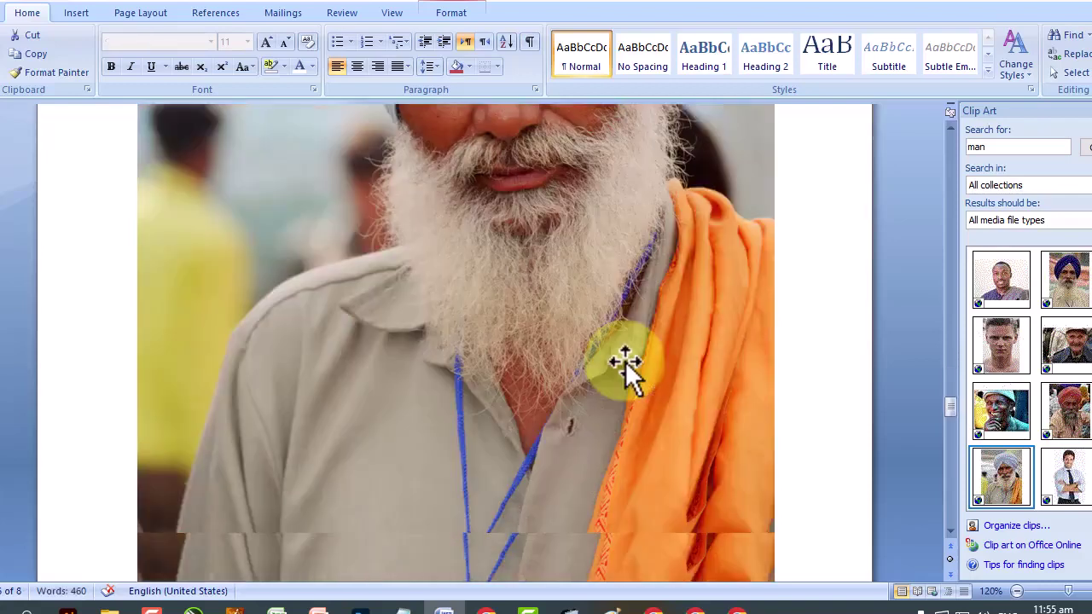
scroll(603, 444, "up", 12)
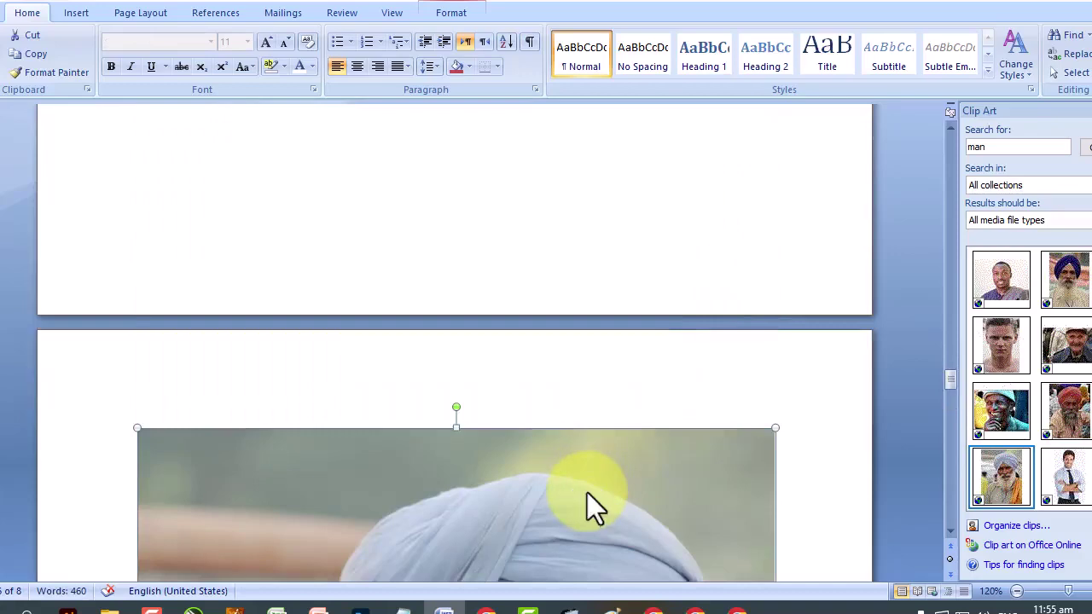
key("Delete")
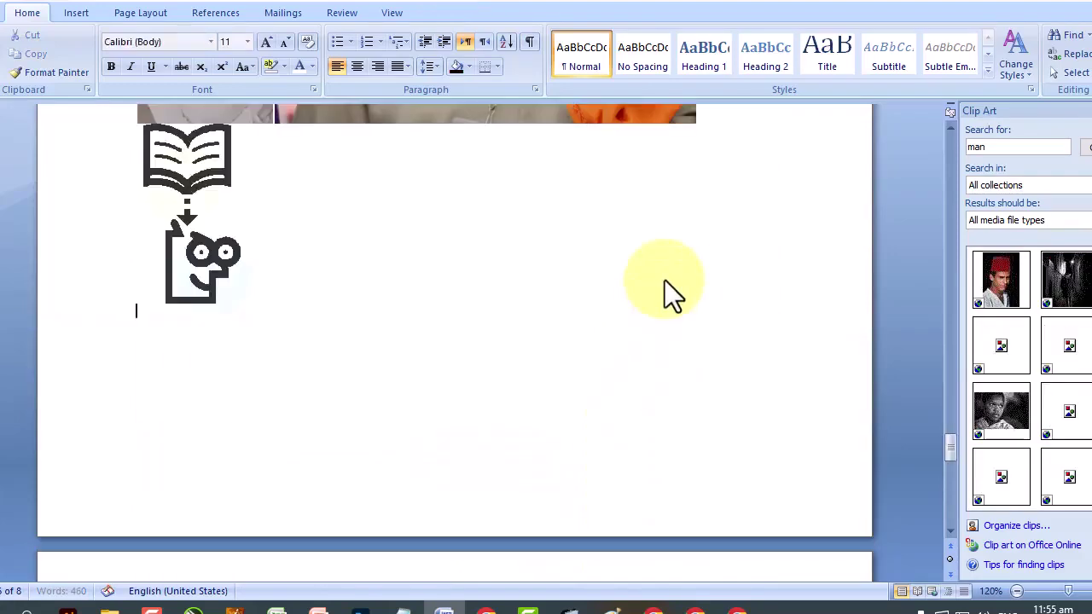
Restore the turban photo with Ctrl+Z, then delete it again for good.
key("ctrl+z")
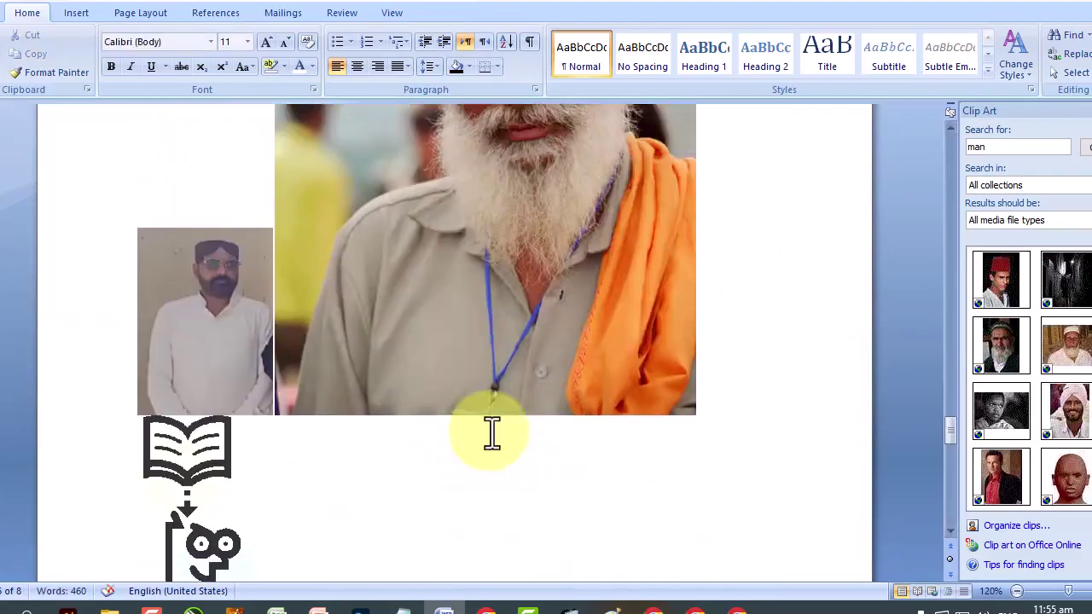
scroll(491, 431, "up", 5)
left_click(515, 401)
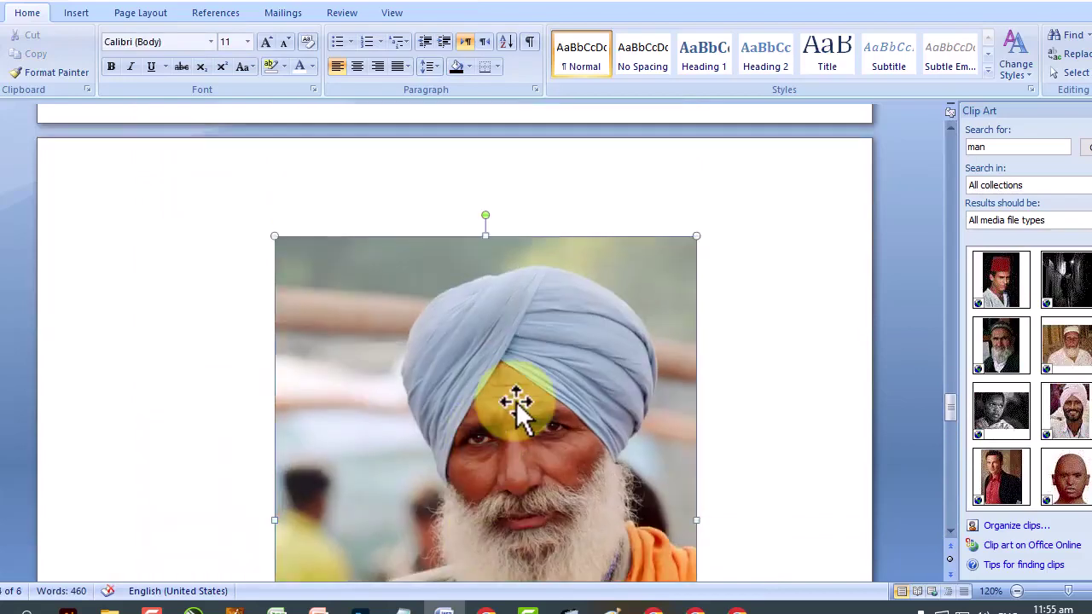
key("Delete")
left_click(171, 273)
left_click(77, 13)
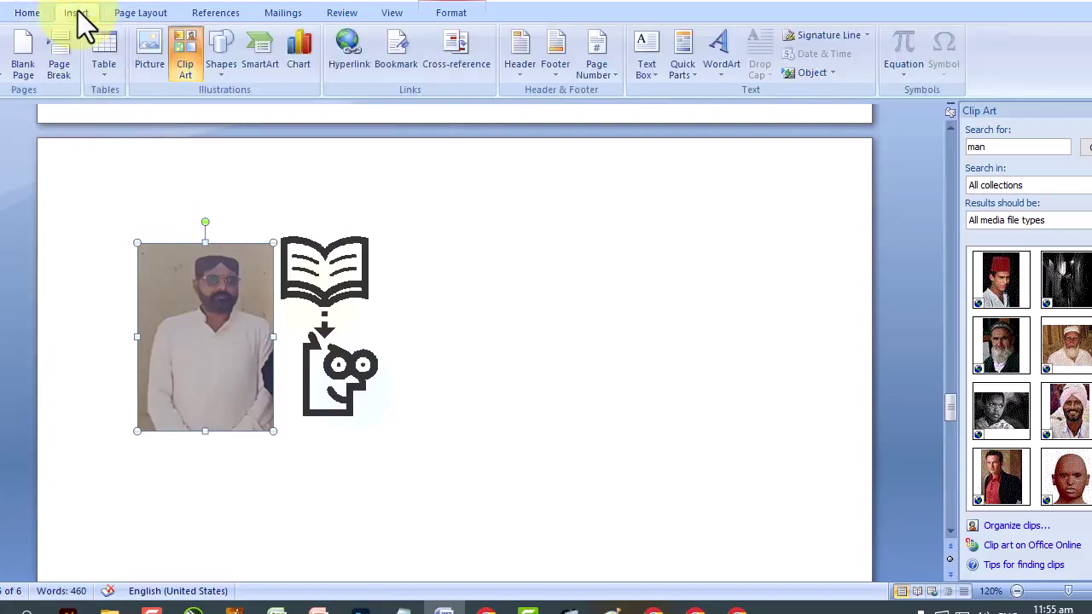
Draw a magnetic-disk shape right of the clip art, change it to a Can, and deepen its top.
left_click(226, 72)
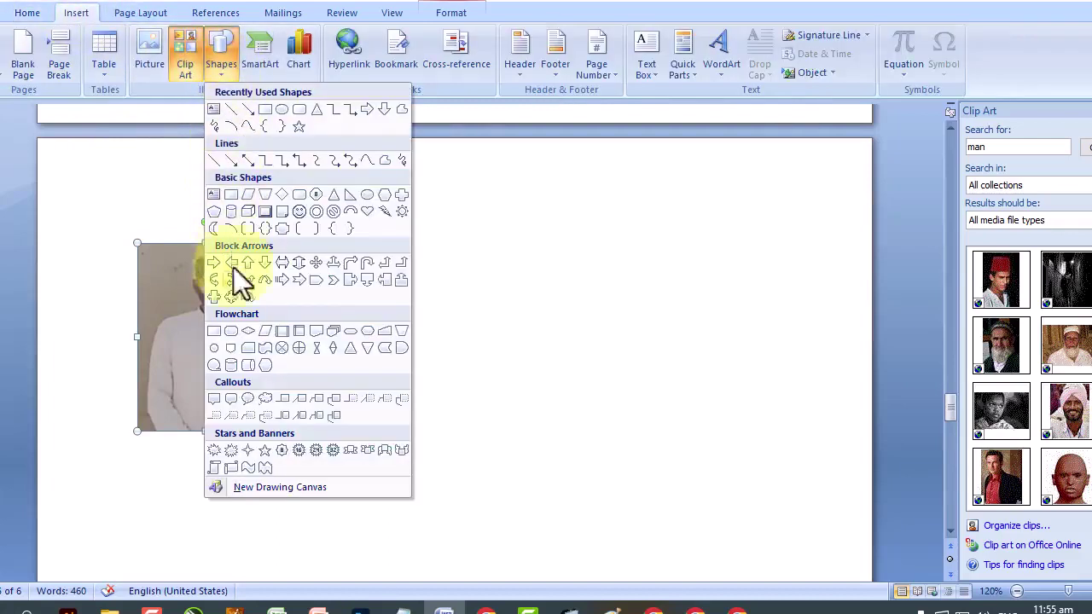
left_click(235, 365)
left_click_drag(509, 348, 627, 477)
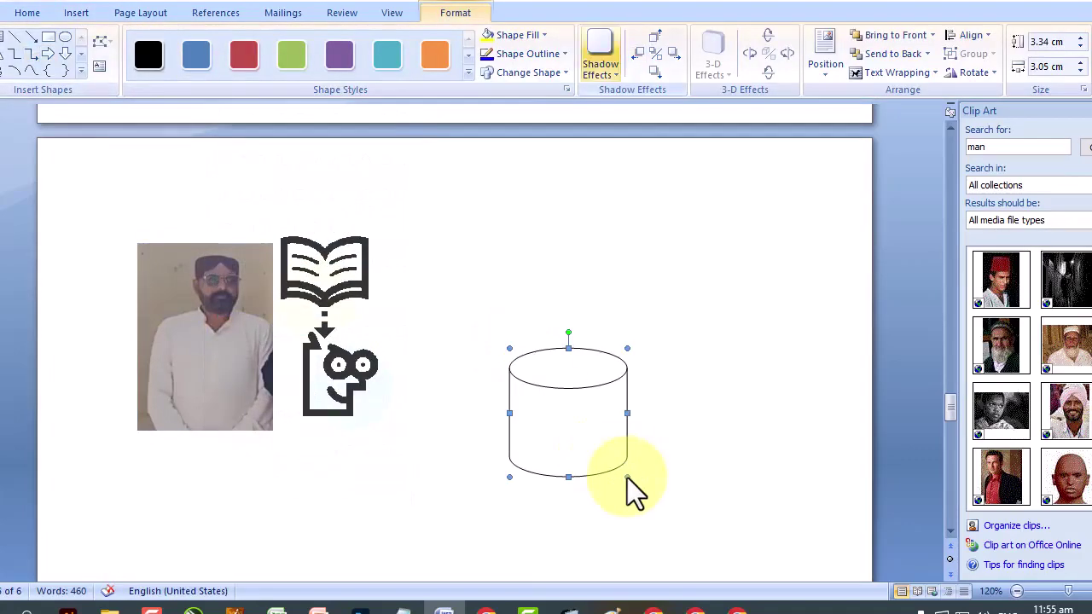
left_click(567, 78)
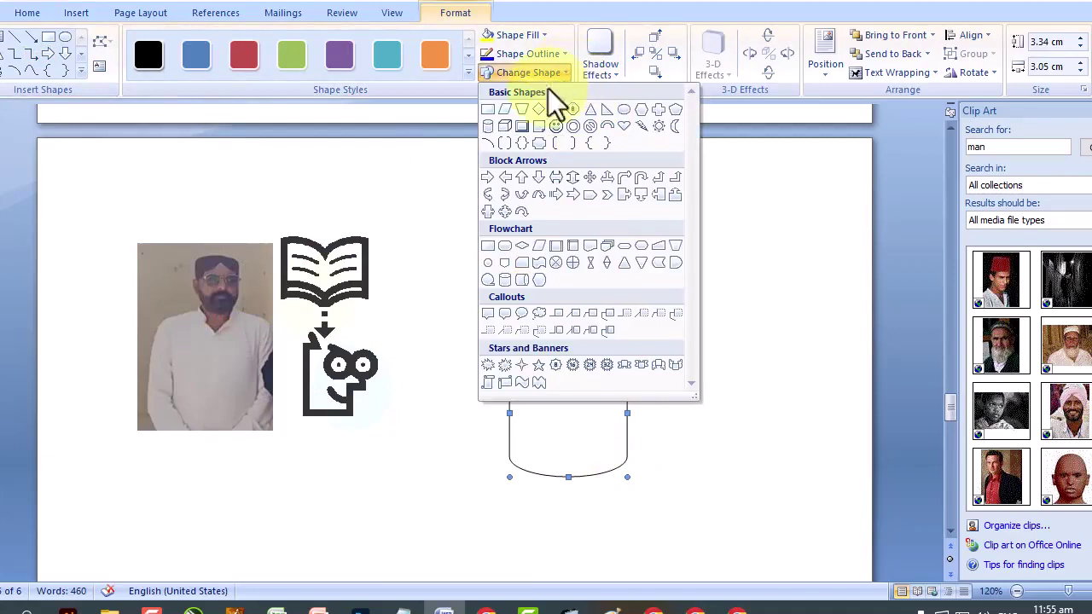
left_click(488, 130)
scroll(579, 362, "down", 3)
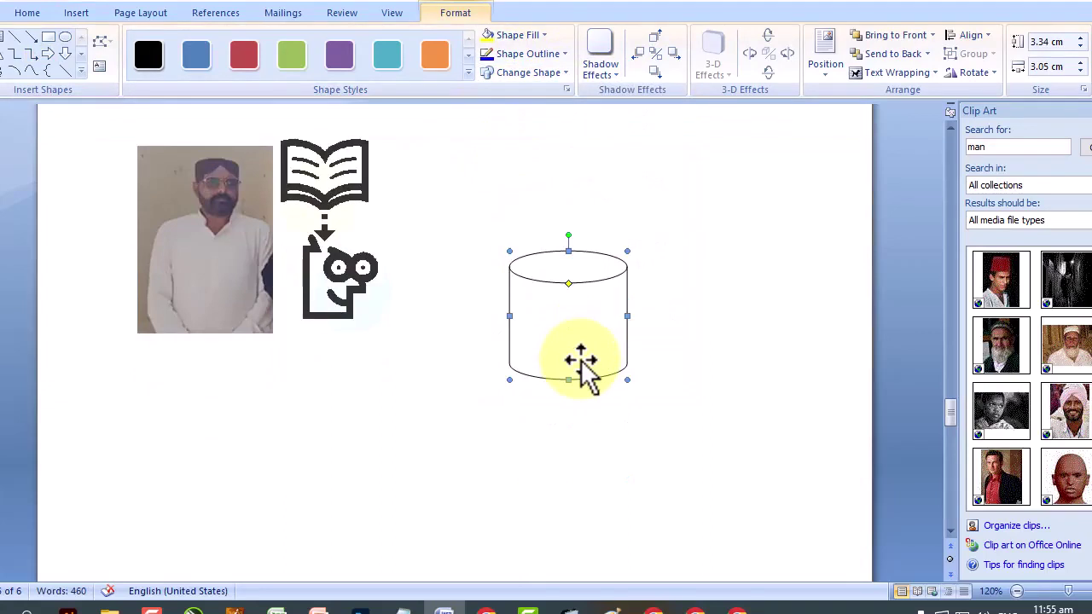
mouse_move(569, 285)
left_mouse_down()
mouse_move(571, 323)
mouse_move(570, 271)
left_mouse_up()
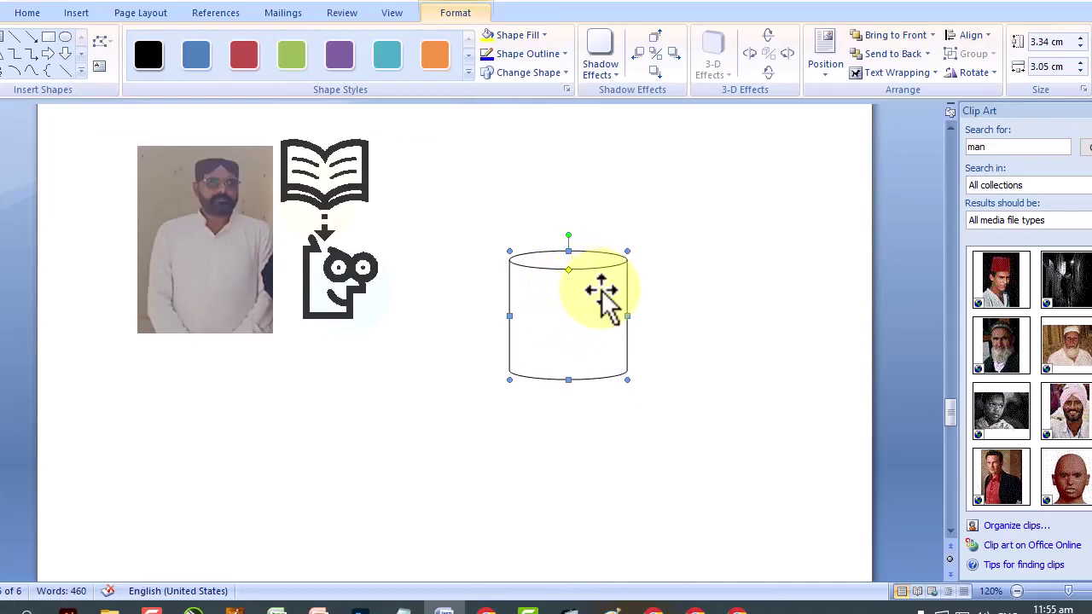
mouse_move(568, 236)
left_mouse_down()
mouse_move(619, 247)
mouse_move(622, 273)
mouse_move(556, 231)
mouse_move(566, 236)
left_mouse_up()
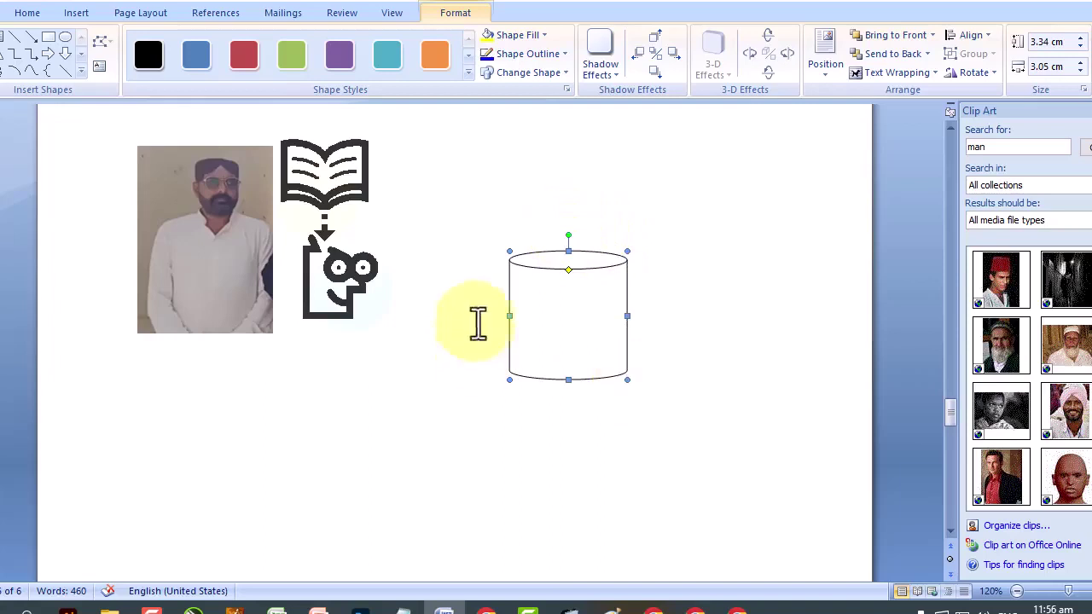
Give the cylinder the teal filled shape style, and close More Fill Colors without applying one.
left_click(470, 55)
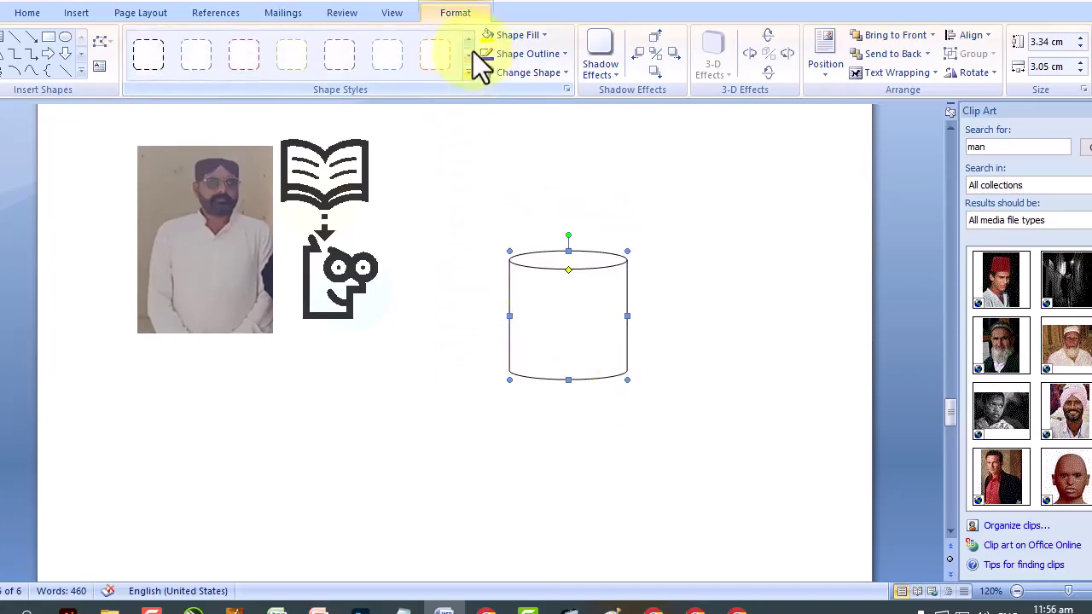
left_click(471, 41)
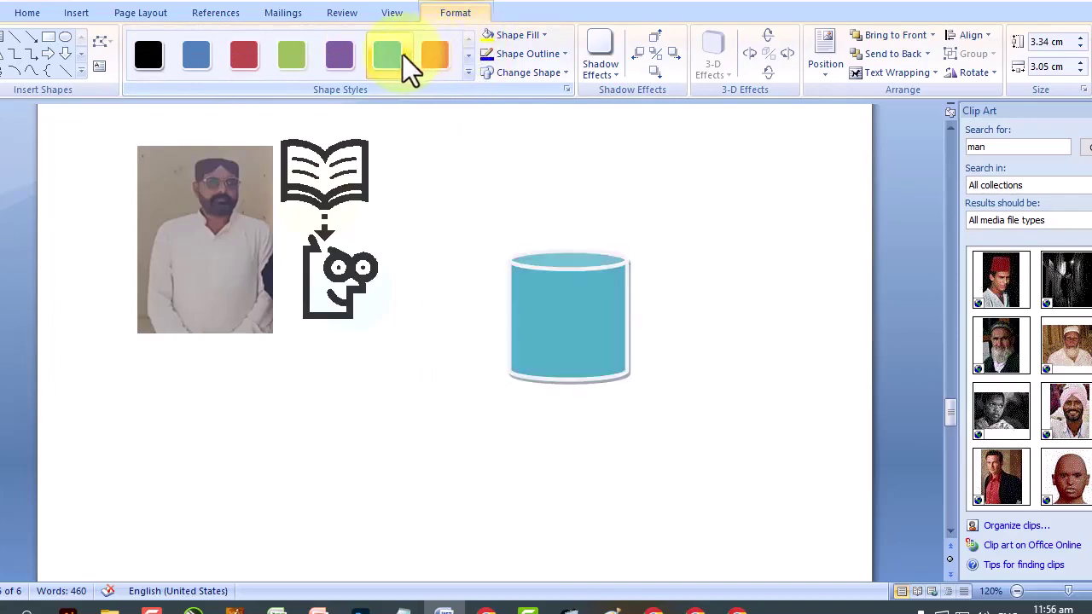
left_click(401, 55)
left_click(468, 55)
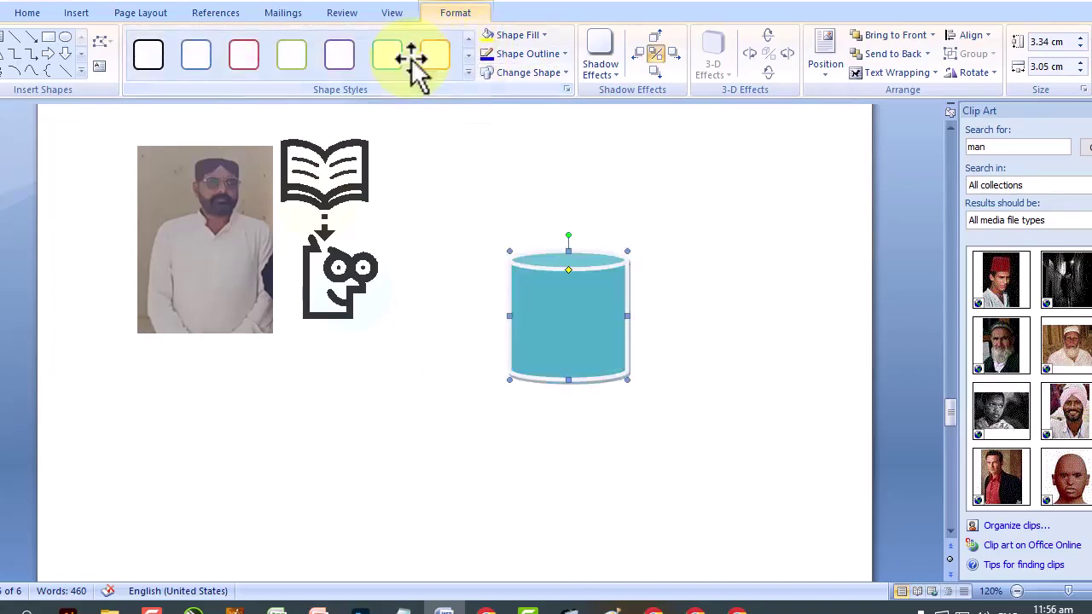
left_click(535, 37)
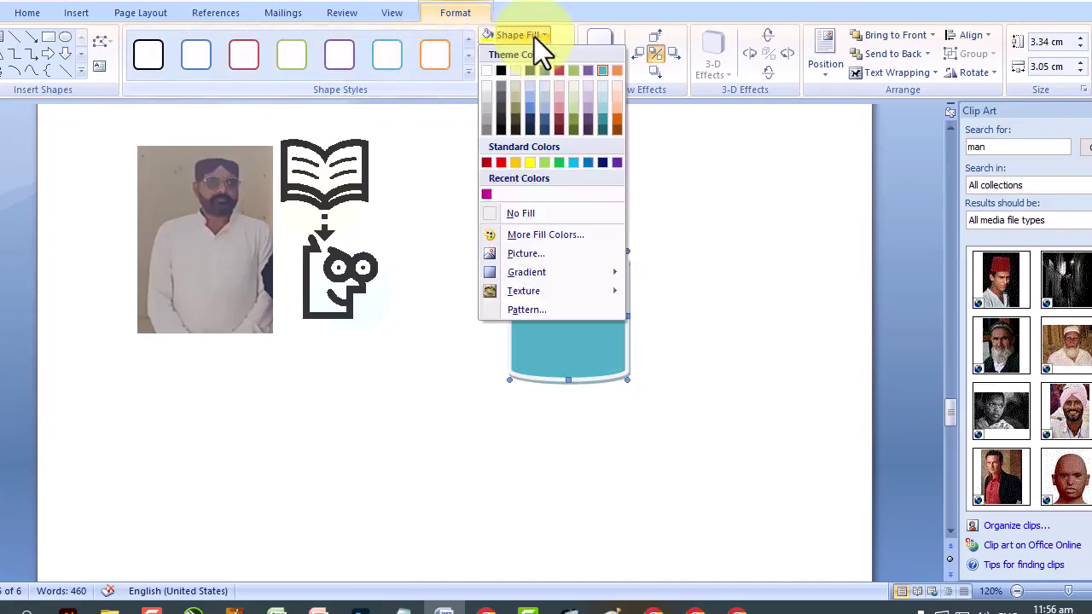
left_click(553, 236)
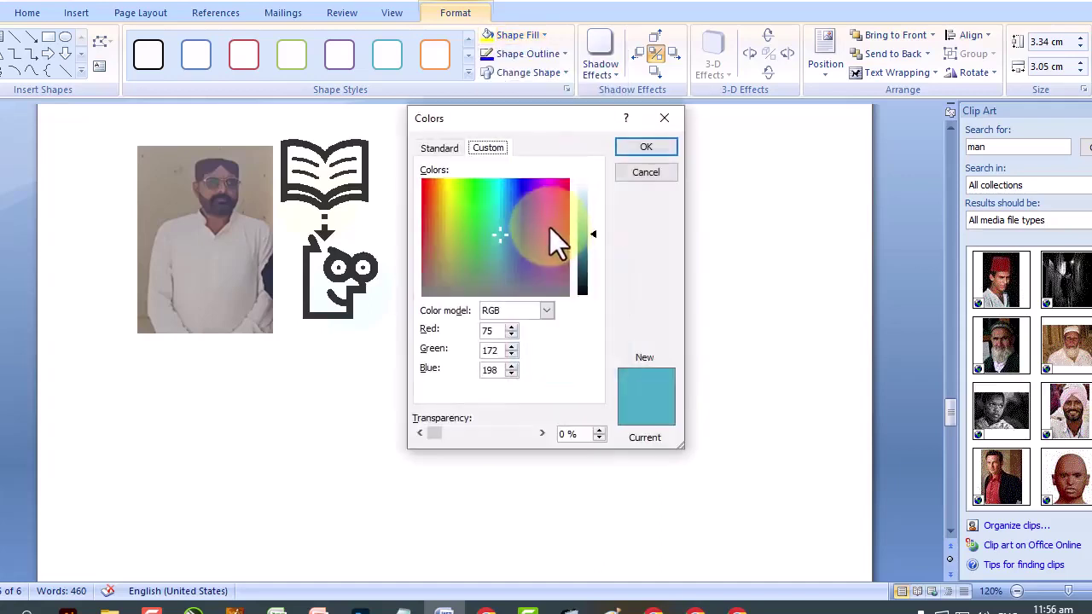
left_click(555, 239)
left_click(439, 149)
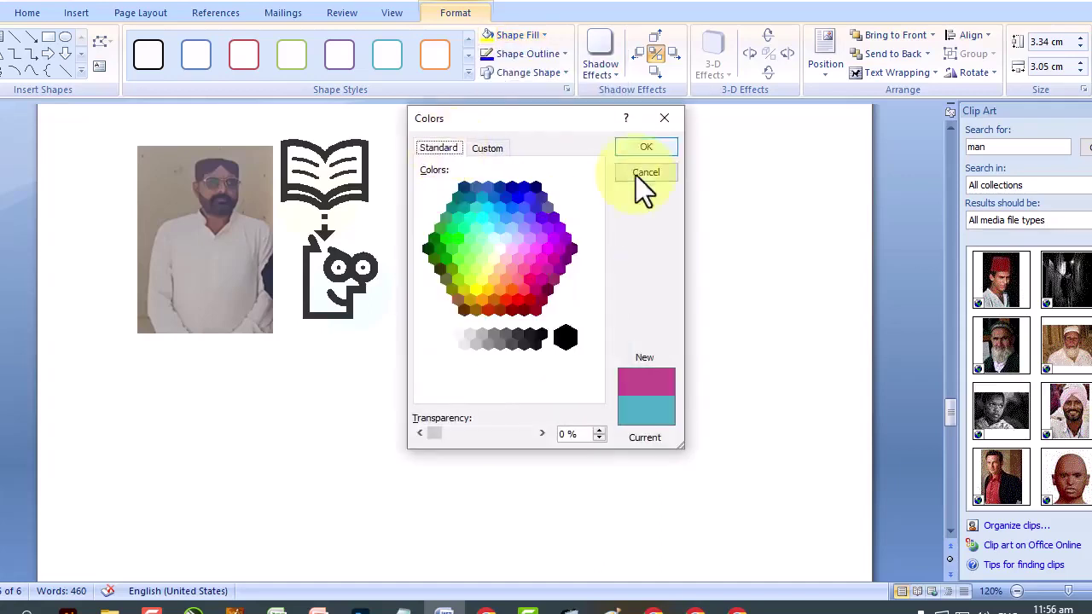
left_click(644, 172)
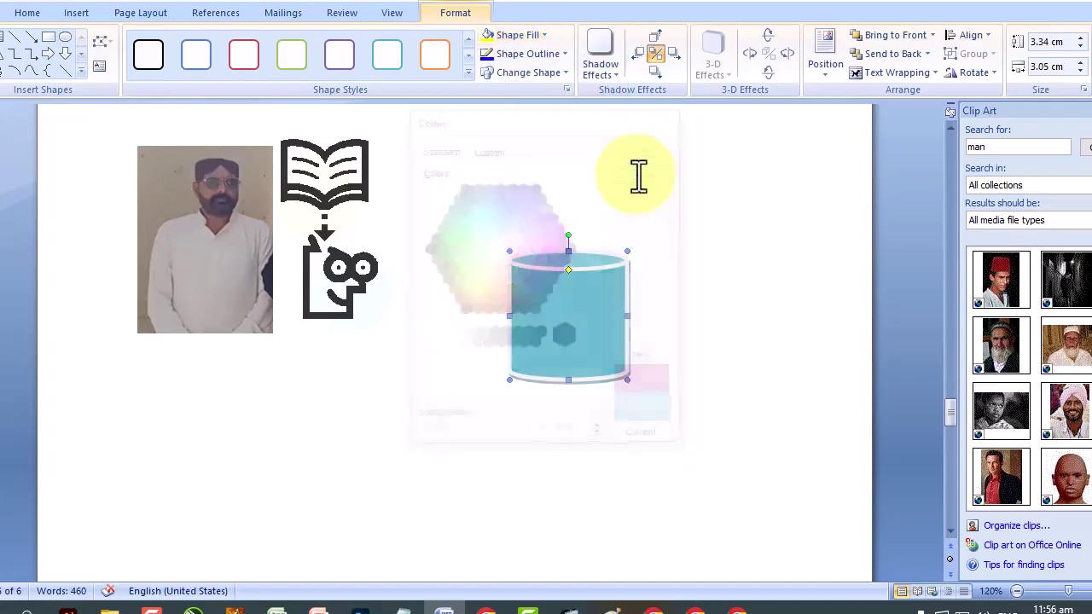
left_click(525, 38)
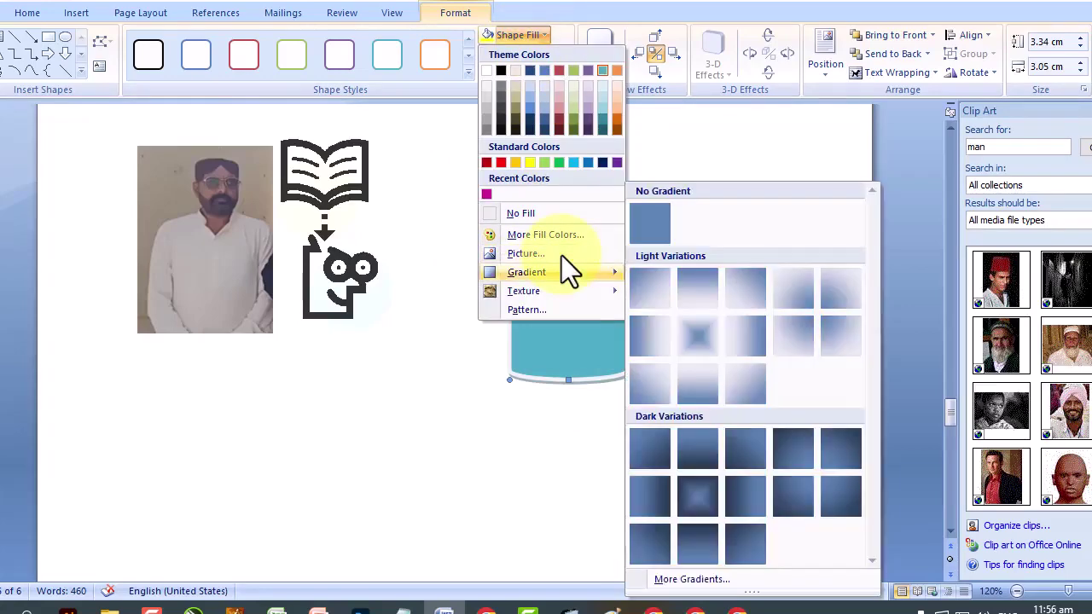
Try a Sky picture fill (undone), then light and dark gradient fills on the cylinder.
left_click(561, 256)
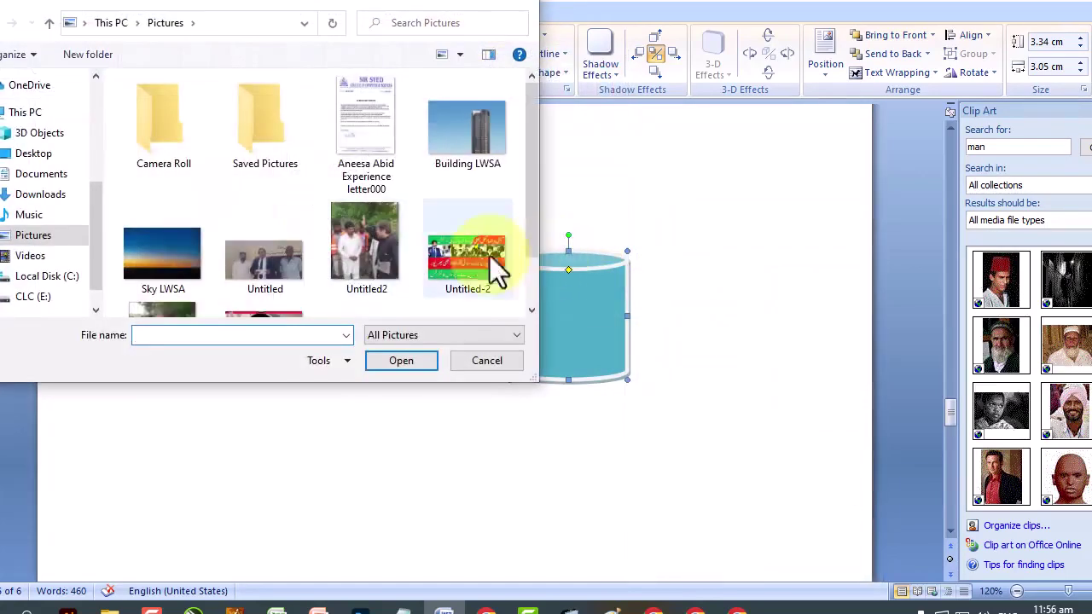
double_click(149, 257)
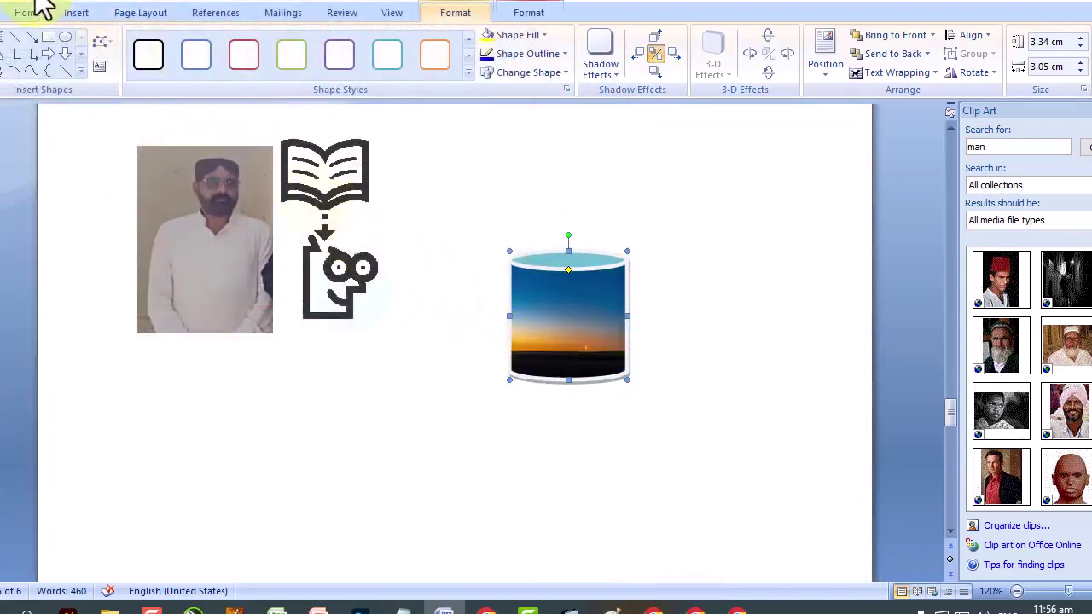
key("ctrl+z")
left_click(517, 37)
key("Down")
key("Down")
key("Down")
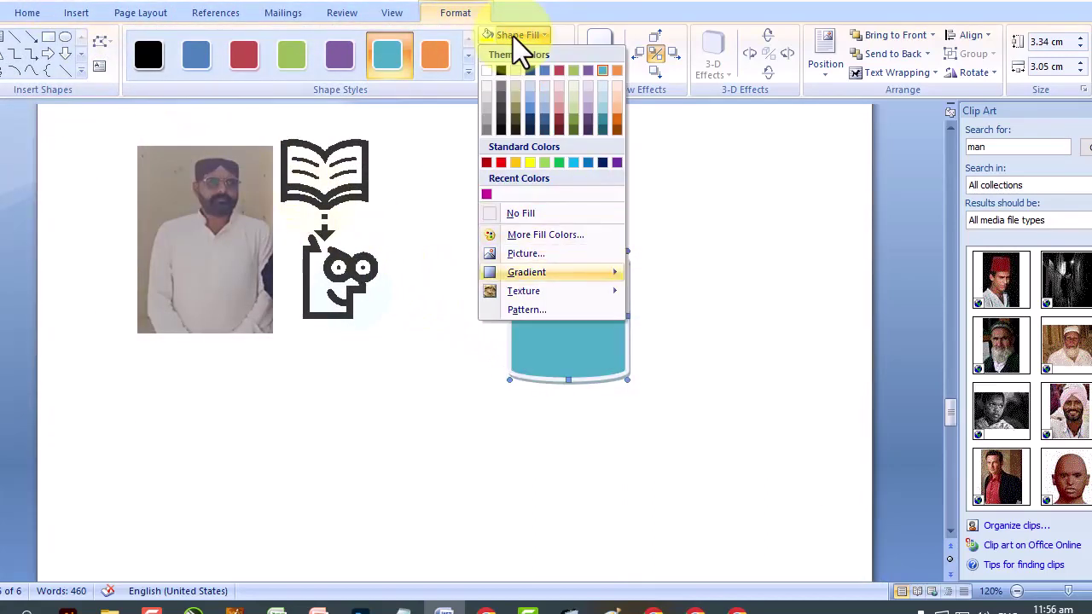
key("Right")
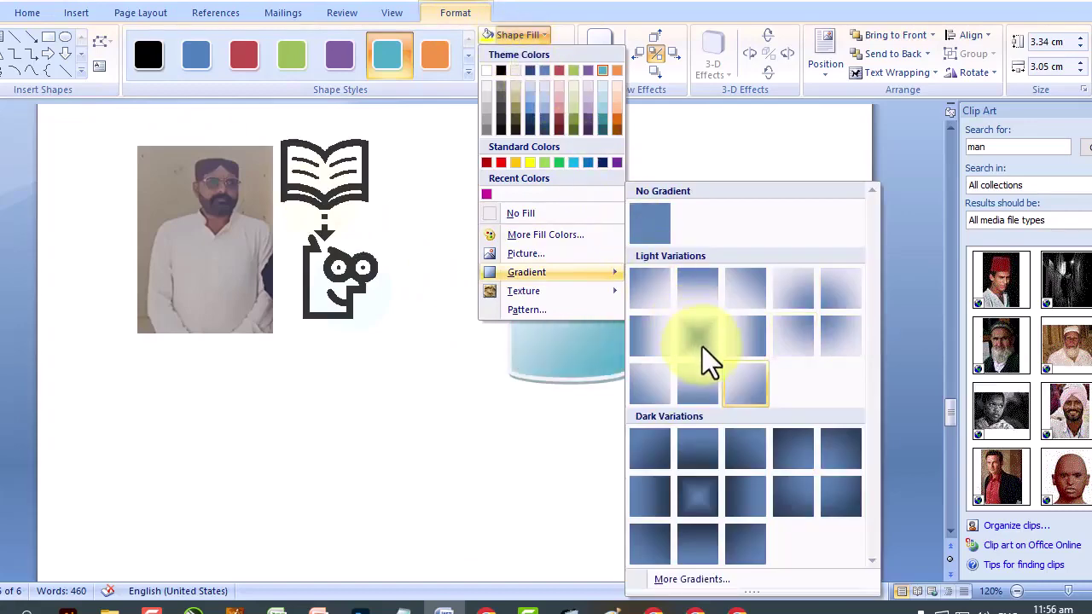
left_click(703, 347)
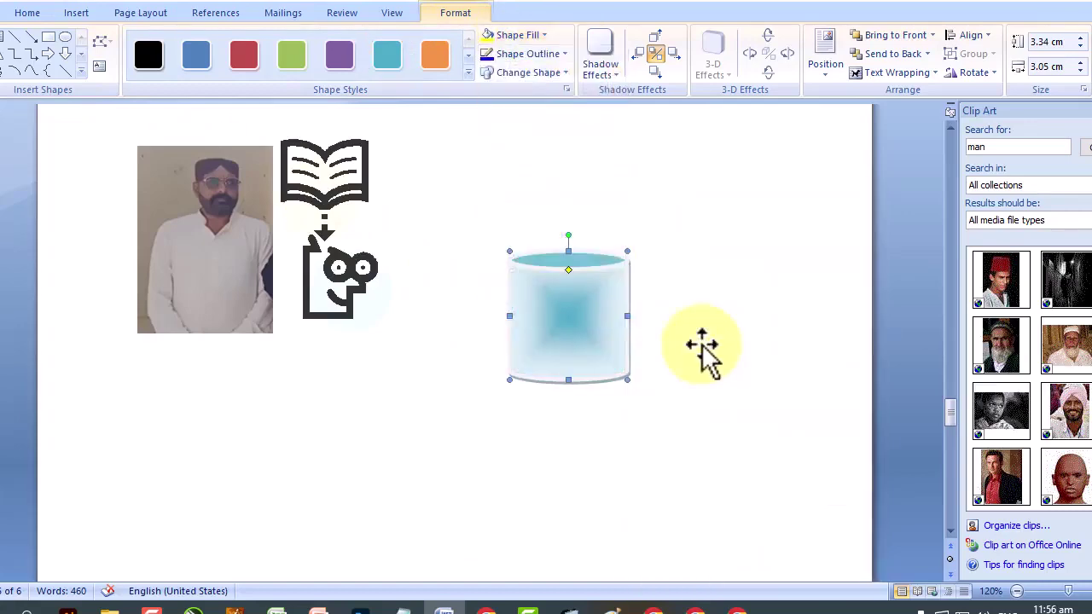
left_click(537, 38)
key("Down")
key("Down")
key("Down")
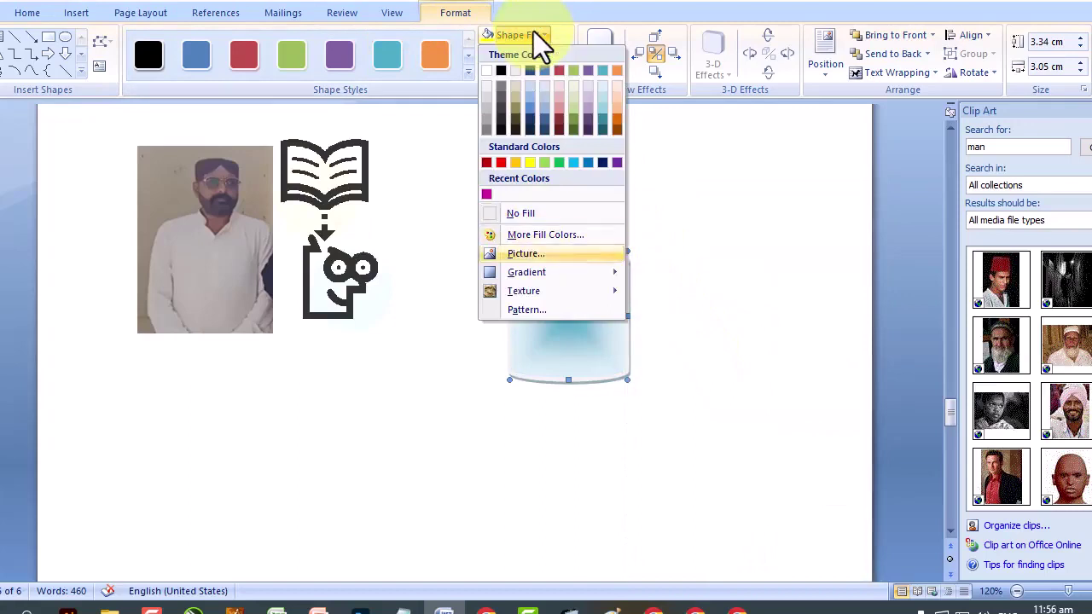
key("Down")
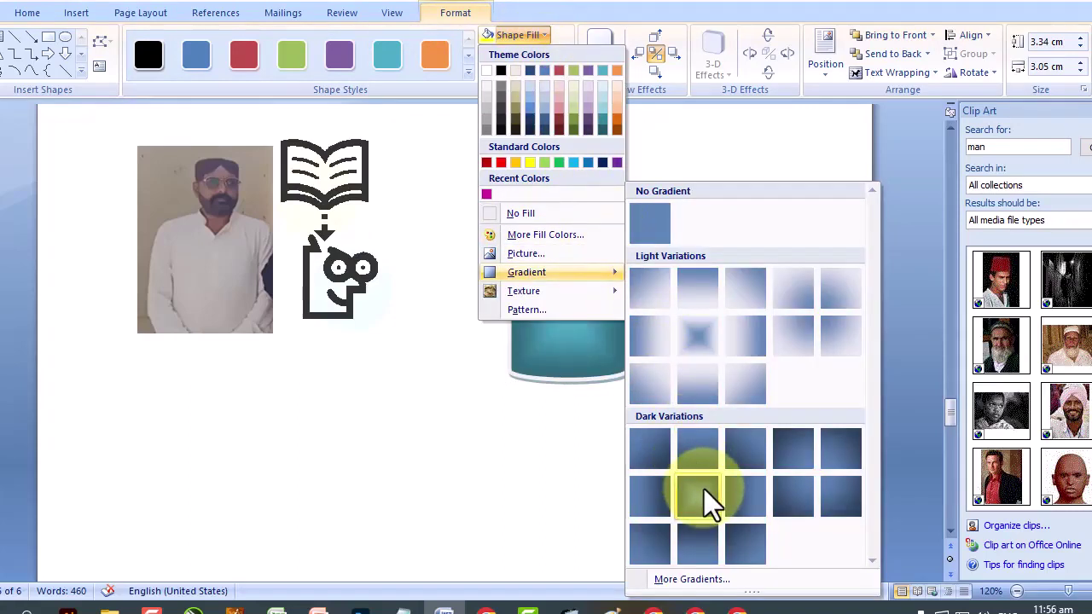
left_click(707, 503)
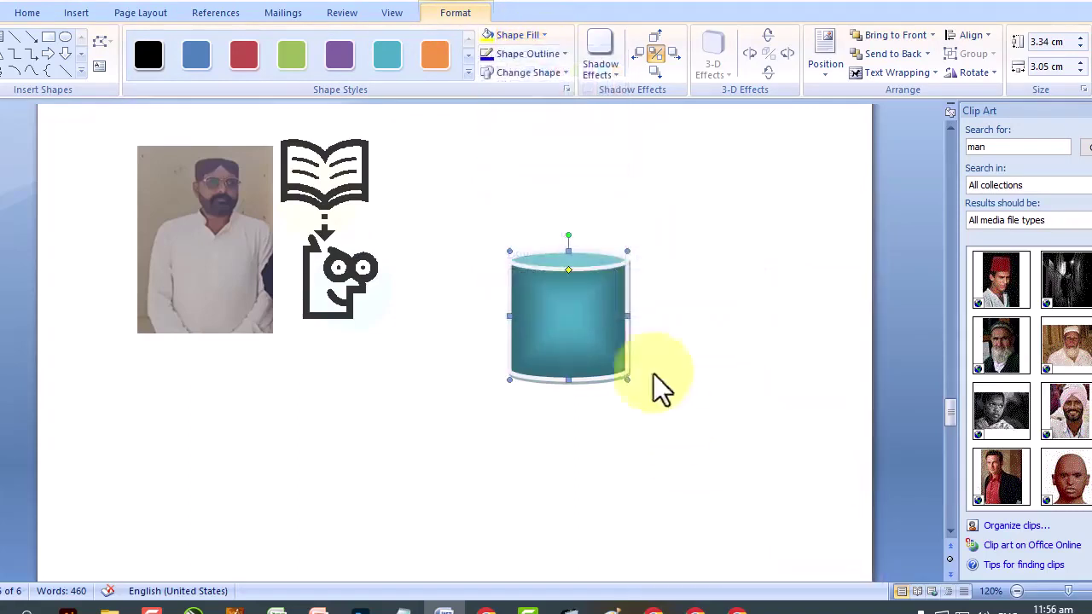
Preview texture fills, then apply the Small grid pattern fill to the cylinder.
left_click(513, 38)
mouse_move(555, 297)
key("Down")
key("Down")
key("Up")
key("Right")
left_click(570, 309)
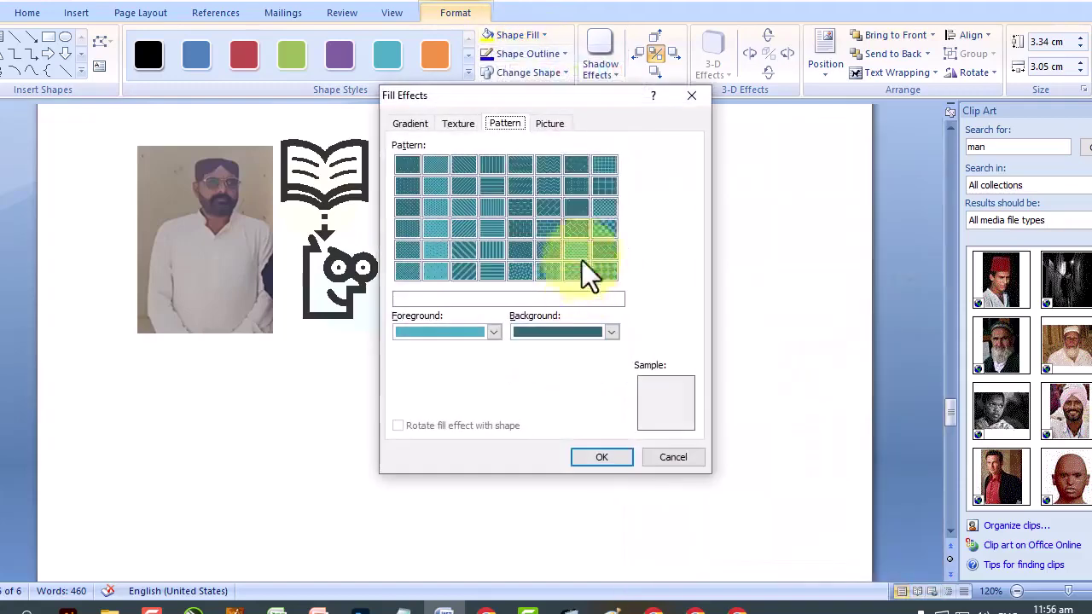
left_click(604, 165)
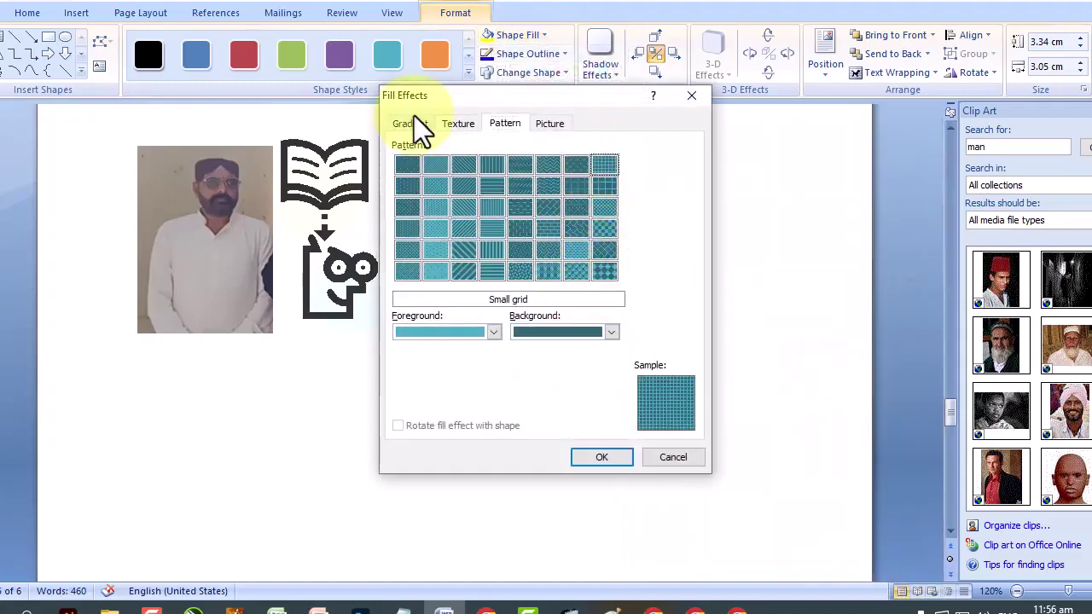
left_click(602, 460)
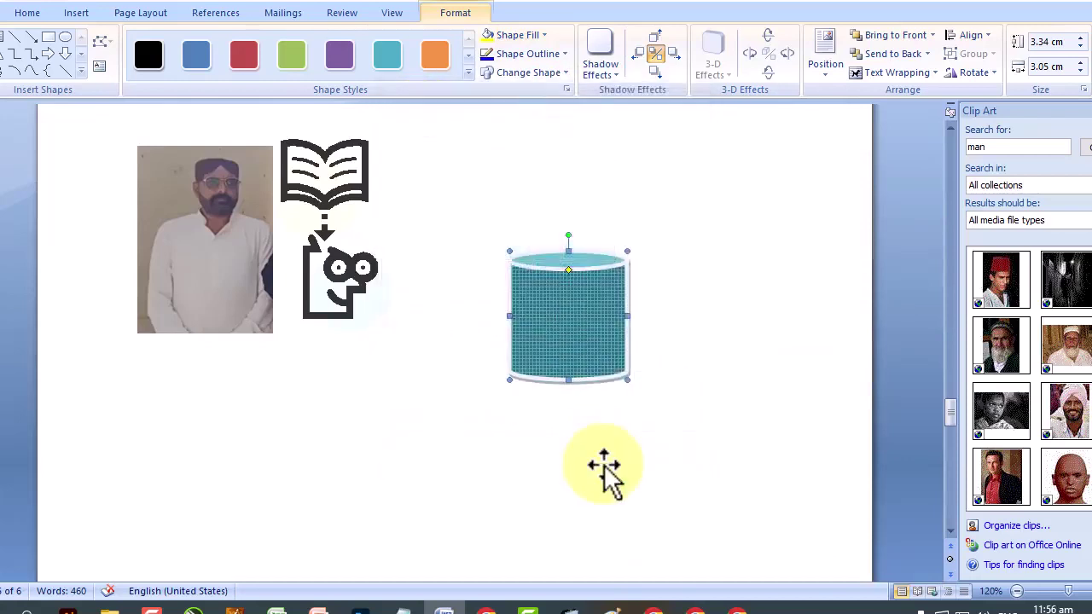
left_click(538, 36)
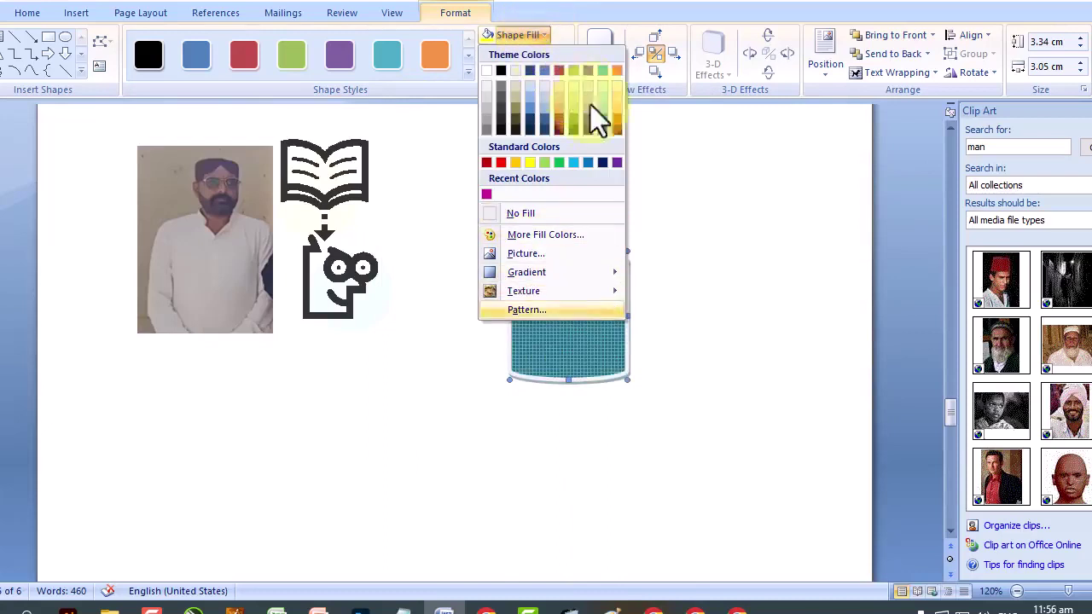
left_click(702, 252)
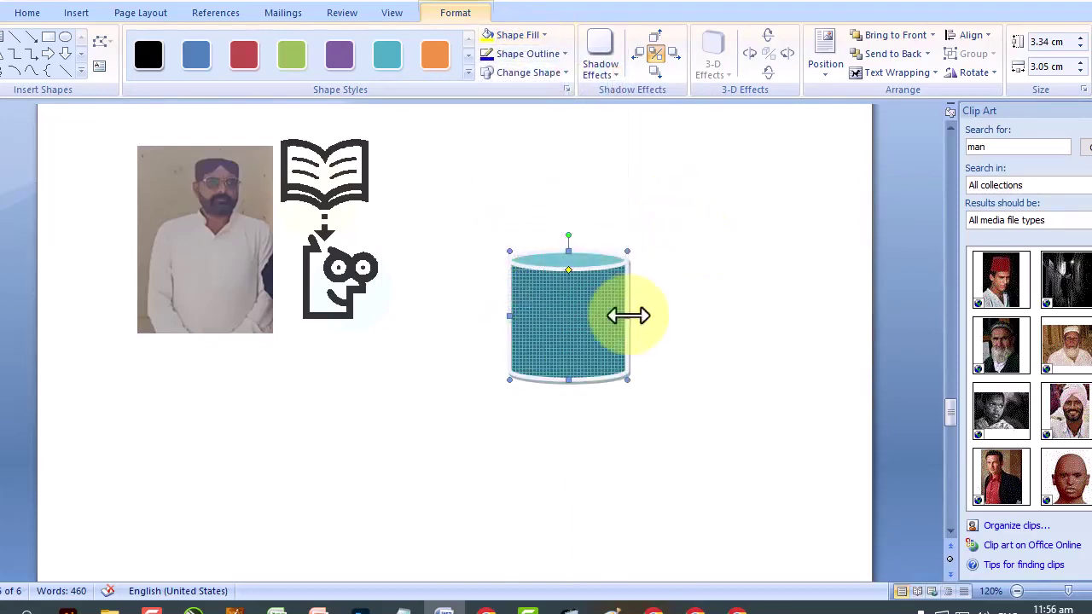
Widen the cylinder, move it below the clip art, and insert an arched 'Your Text Here' WordArt.
left_click_drag(629, 316, 831, 319)
left_click_drag(597, 341, 443, 402)
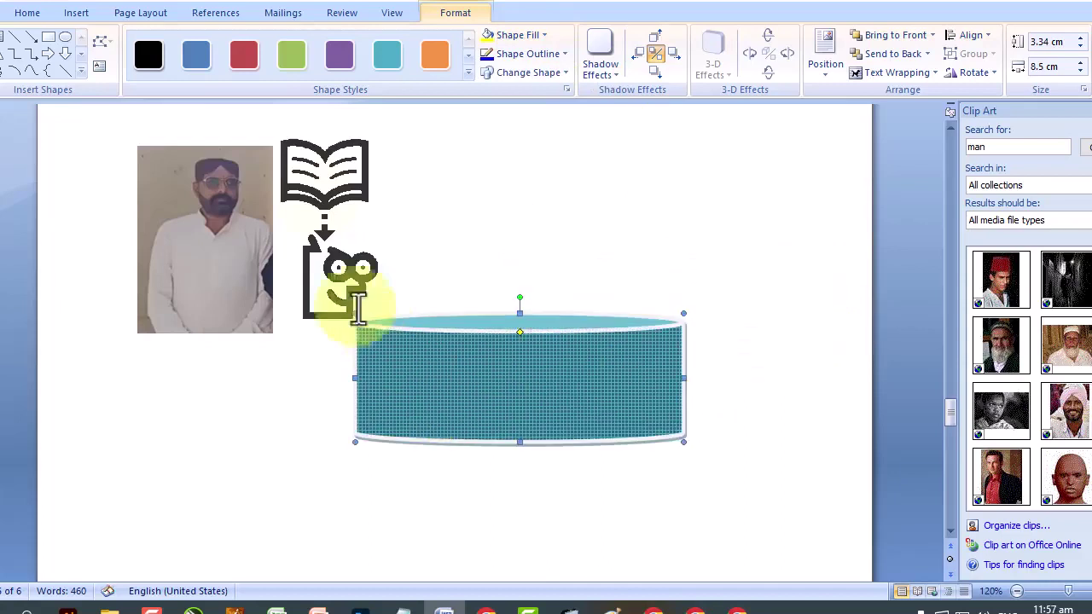
left_click(79, 15)
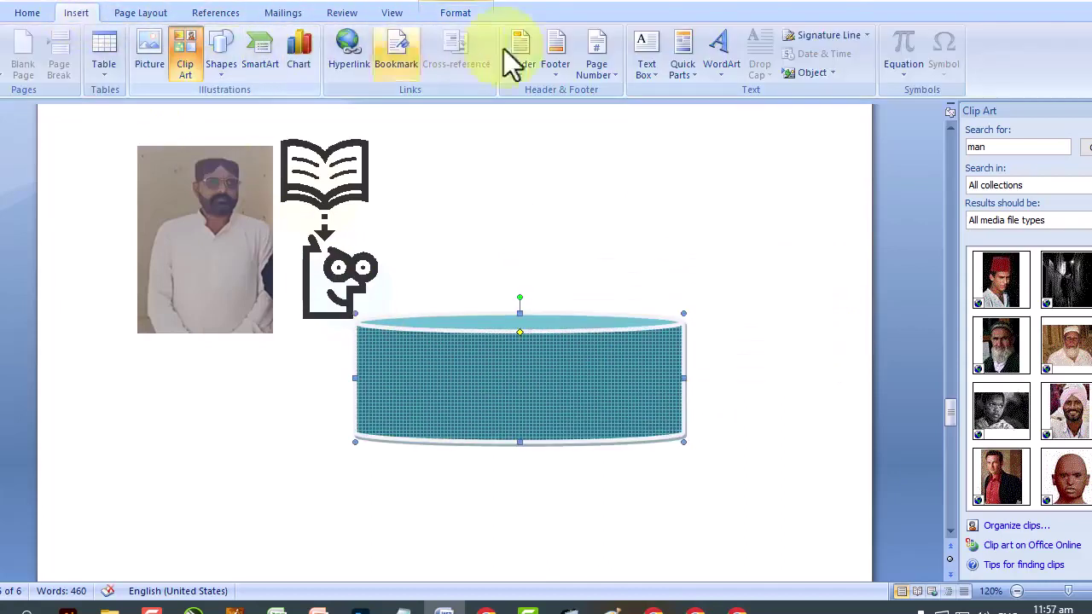
left_click(726, 69)
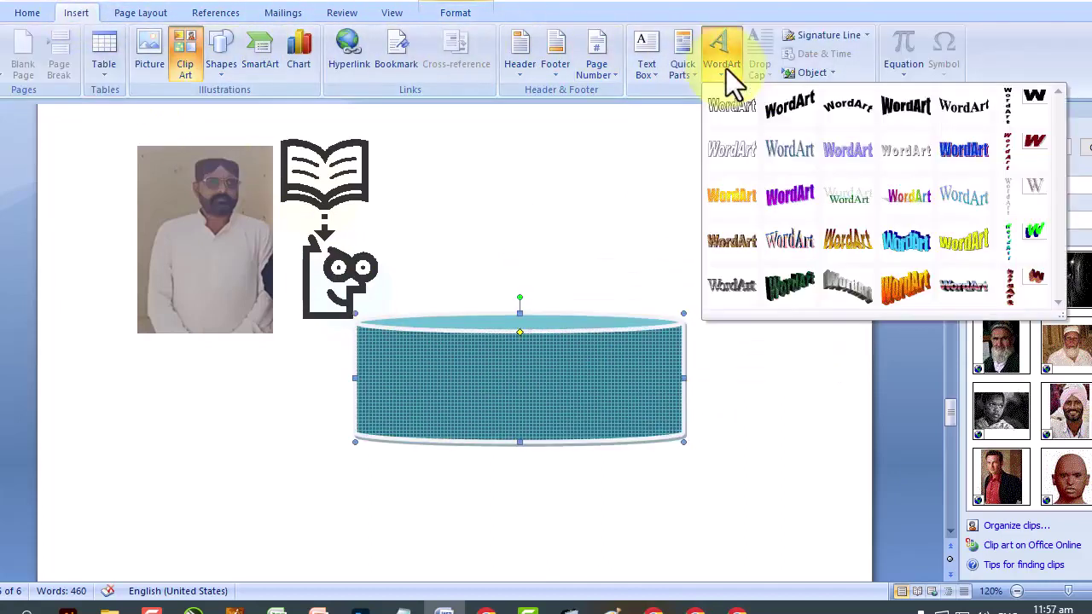
left_click(848, 109)
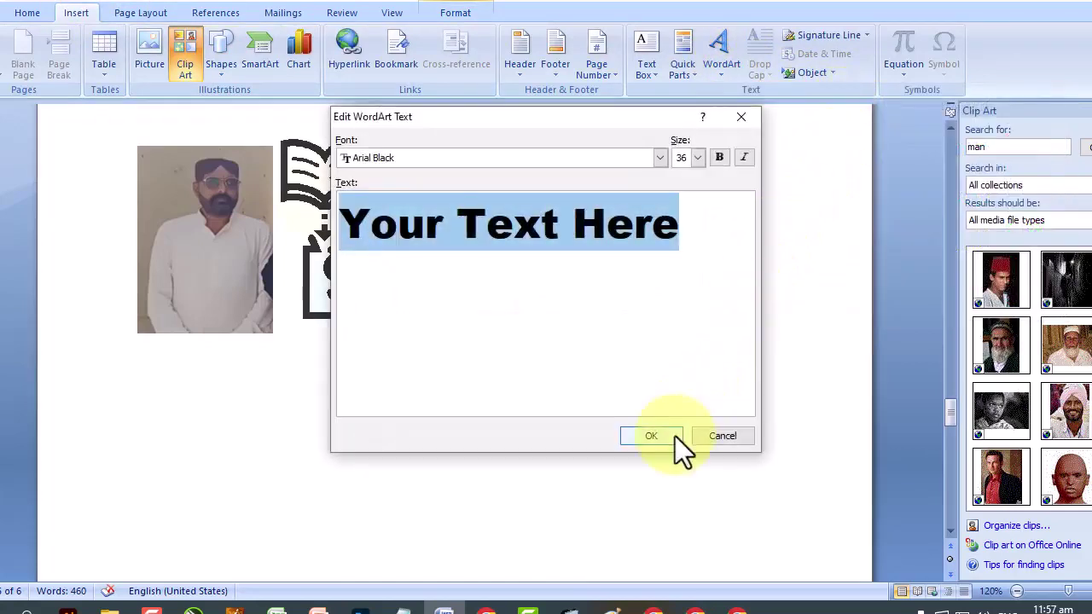
left_click(651, 436)
left_click_drag(301, 364, 490, 383)
Set the WordArt's wrapping to In Front of Text and drag it onto the cylinder's front face.
left_click(513, 376)
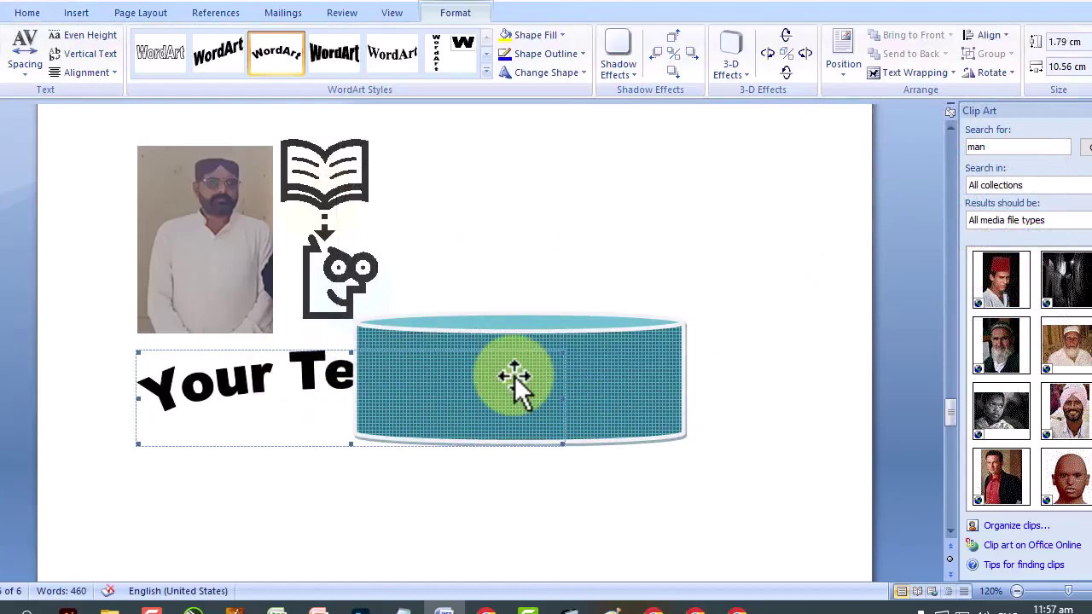
left_click(81, 16)
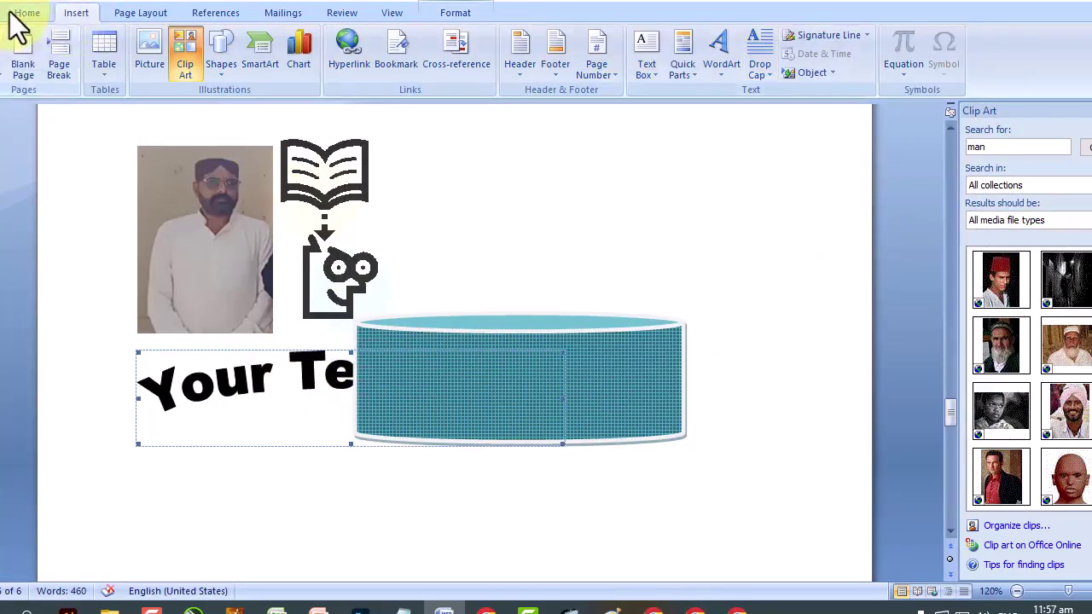
left_click(19, 20)
left_click(69, 14)
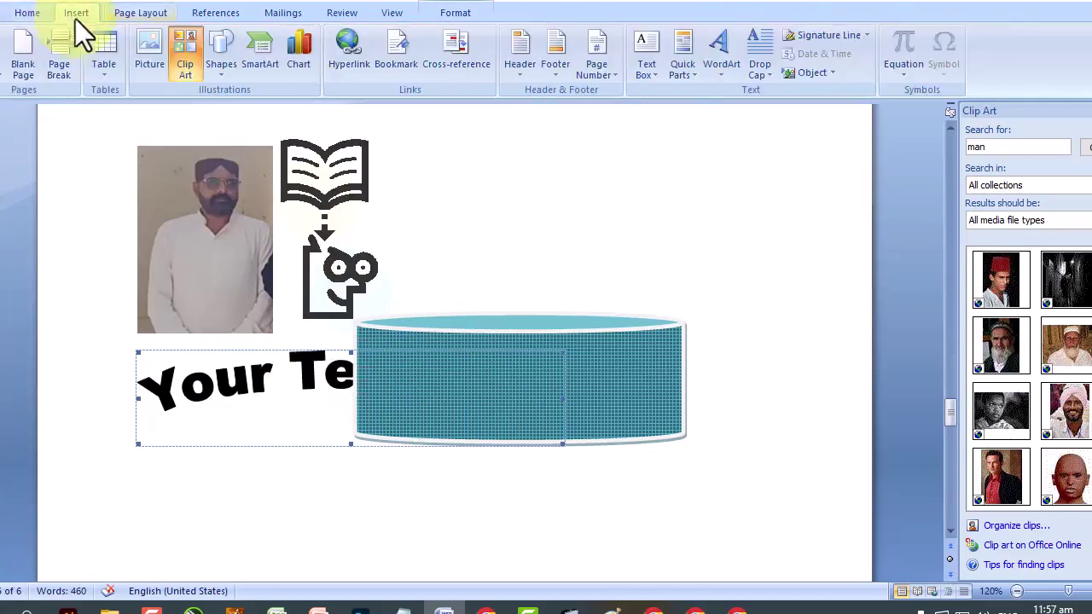
left_click(615, 375)
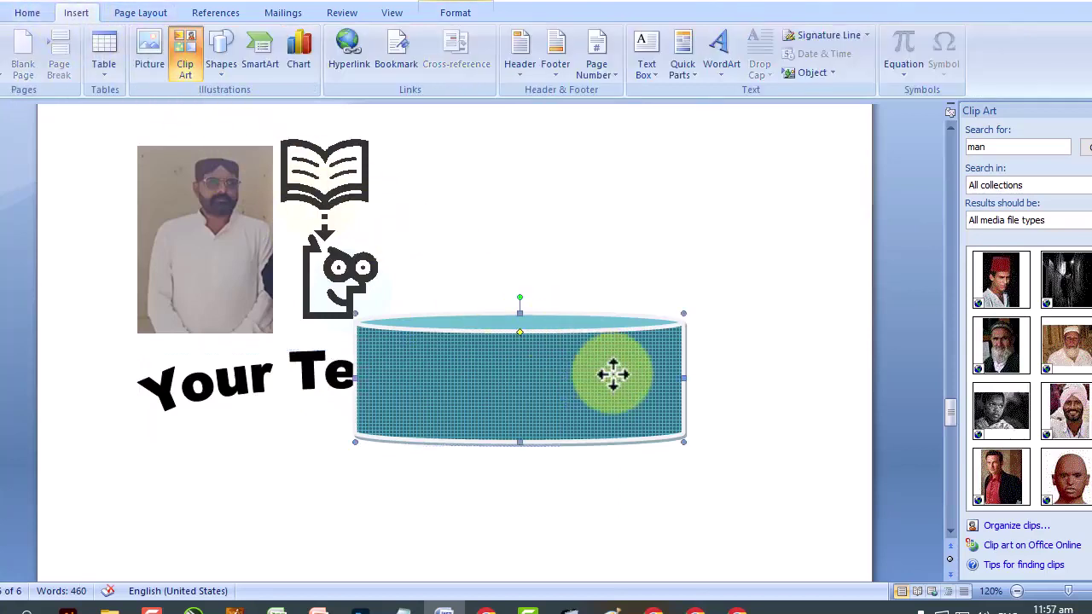
left_click(614, 375)
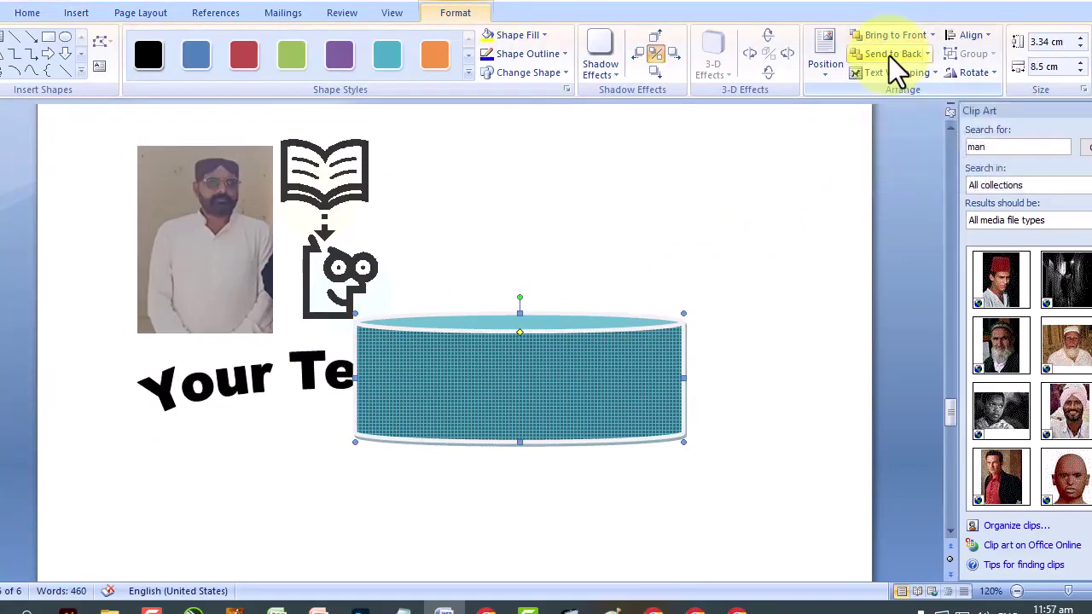
left_click(296, 377)
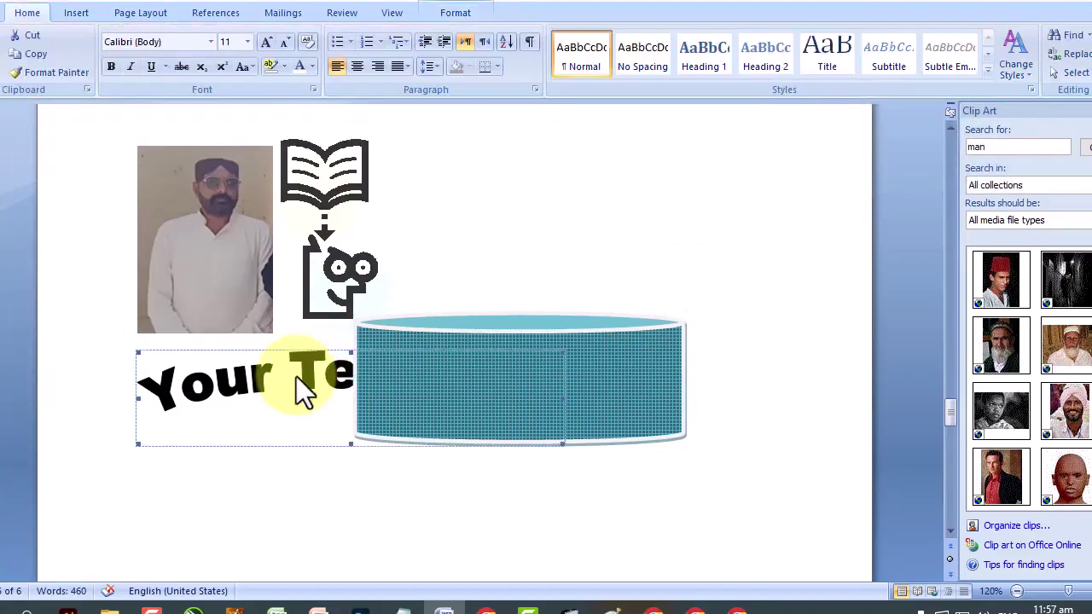
left_click(231, 378)
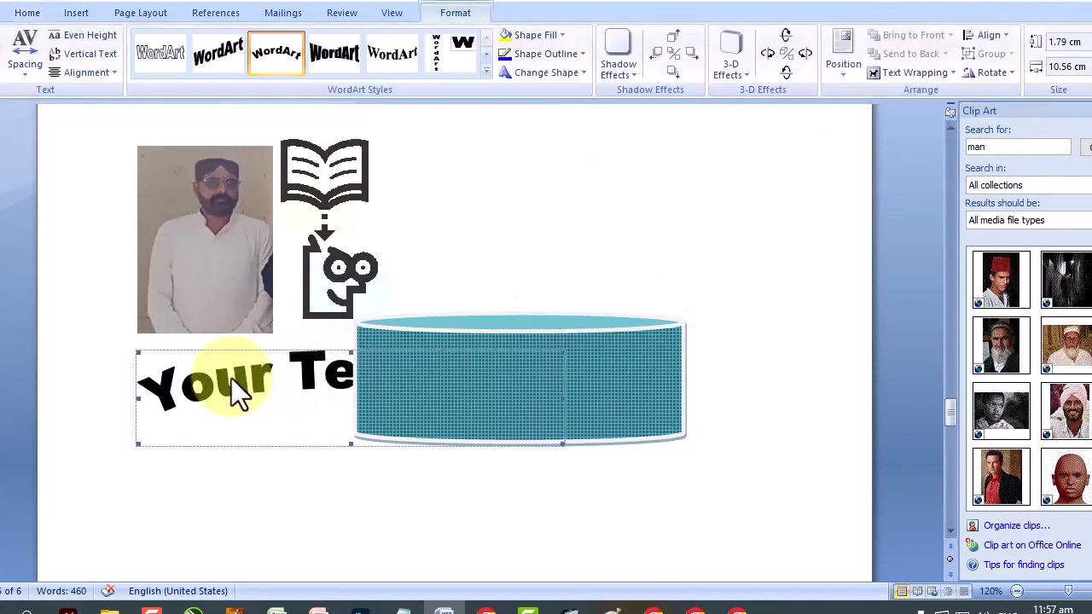
left_click(931, 70)
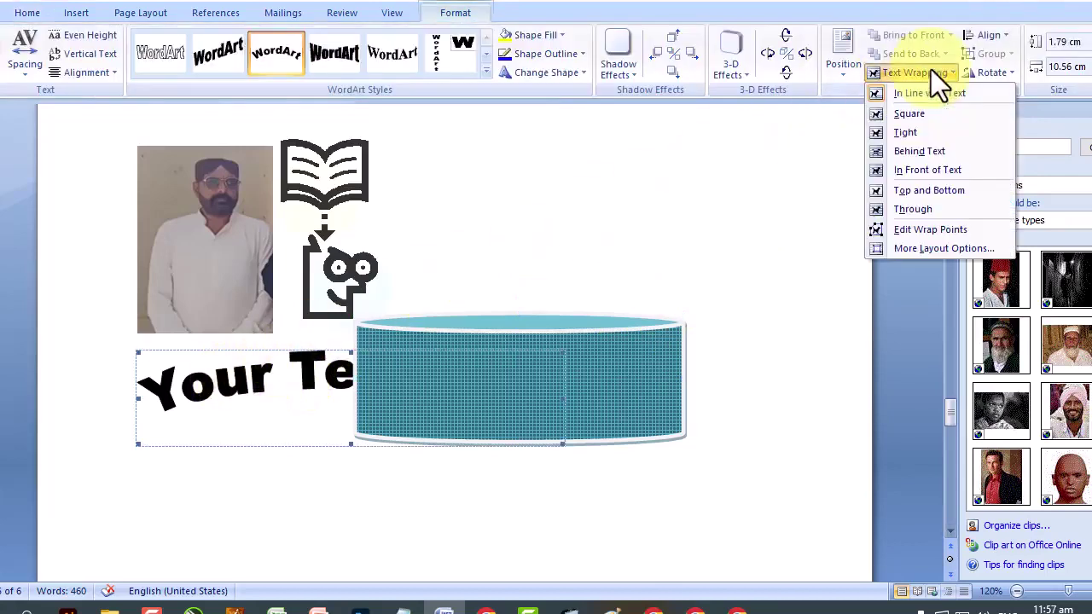
left_click(909, 171)
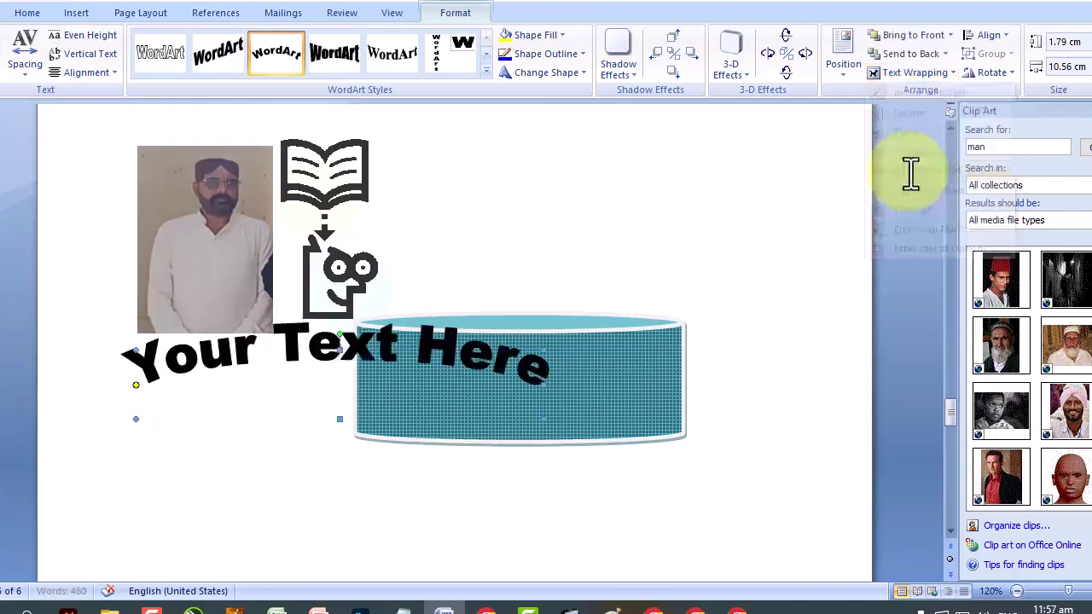
left_click_drag(372, 339, 608, 409)
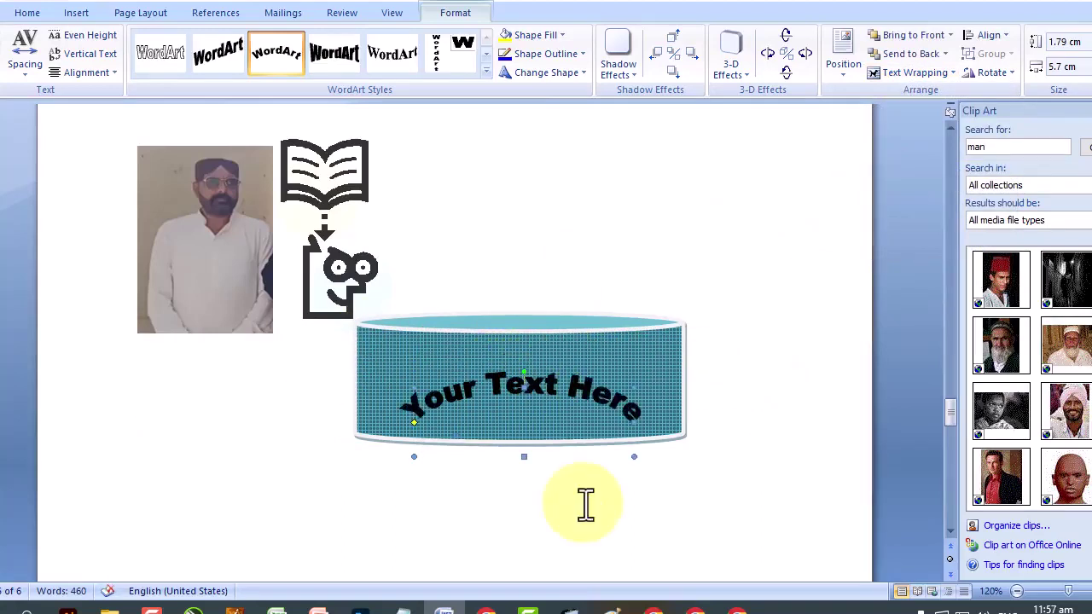
Insert a Basic Cycle SmartArt diagram.
left_click(78, 13)
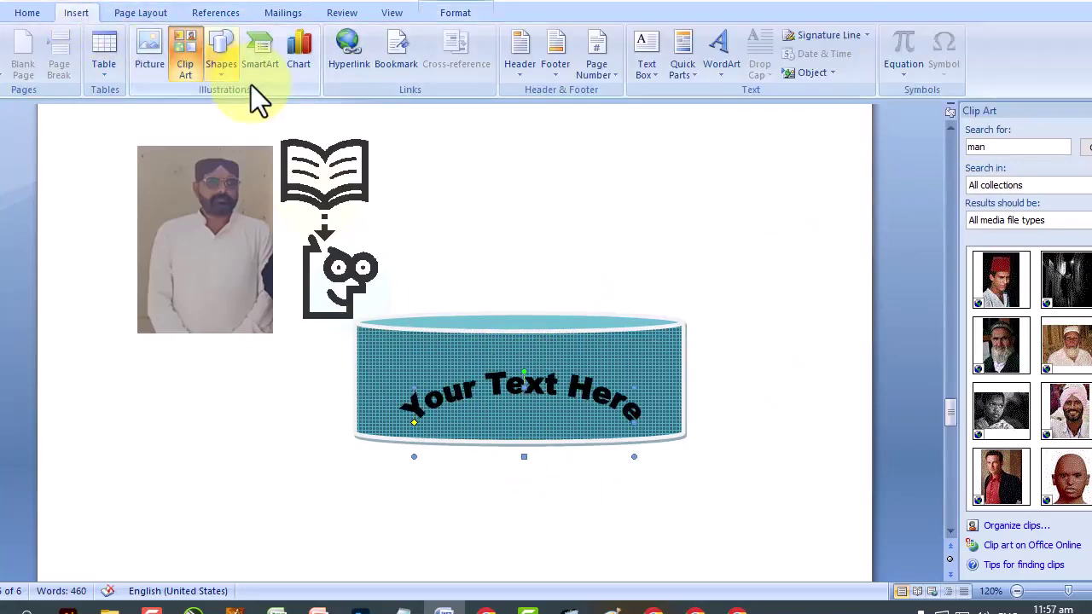
left_click(254, 62)
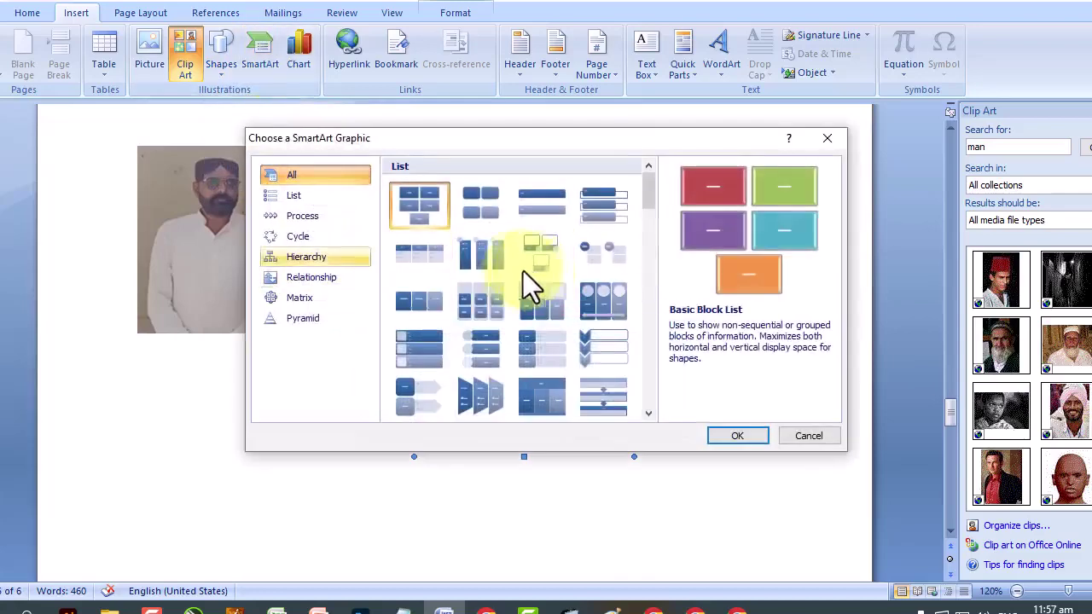
left_click(303, 239)
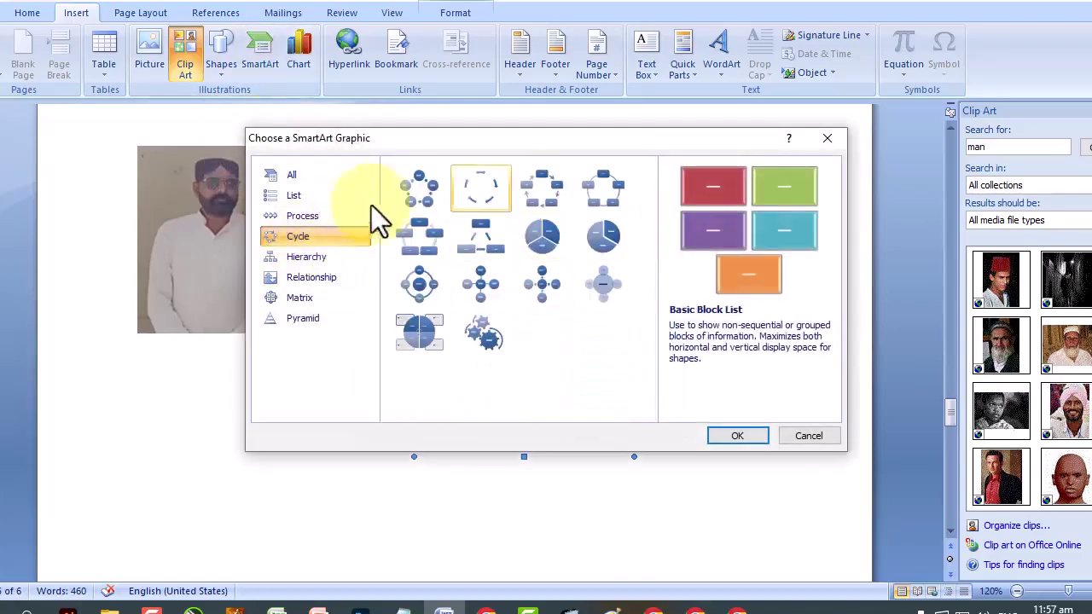
left_click(423, 190)
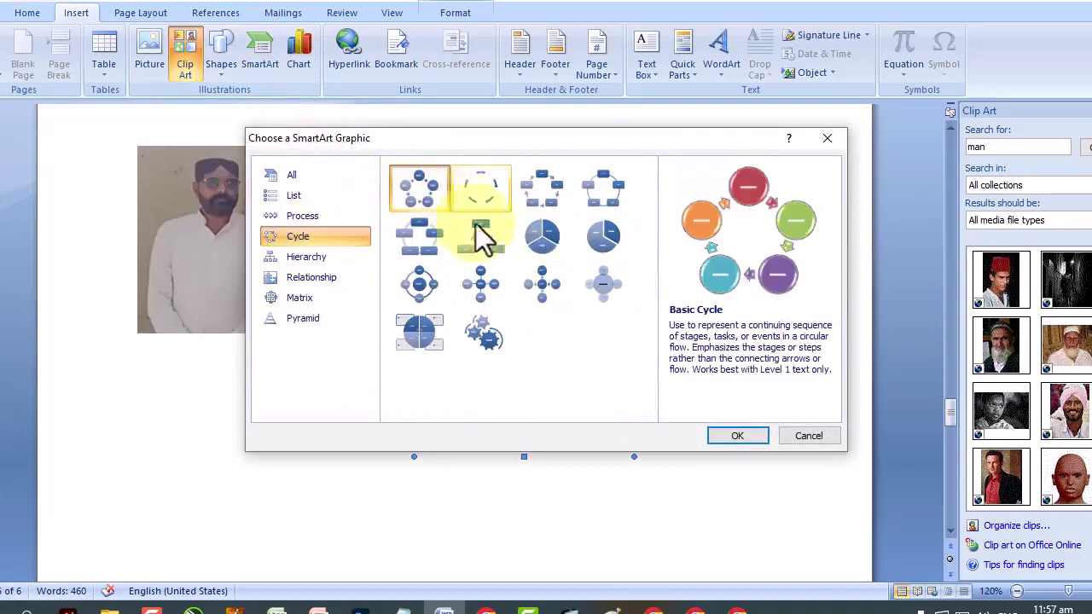
left_click(729, 435)
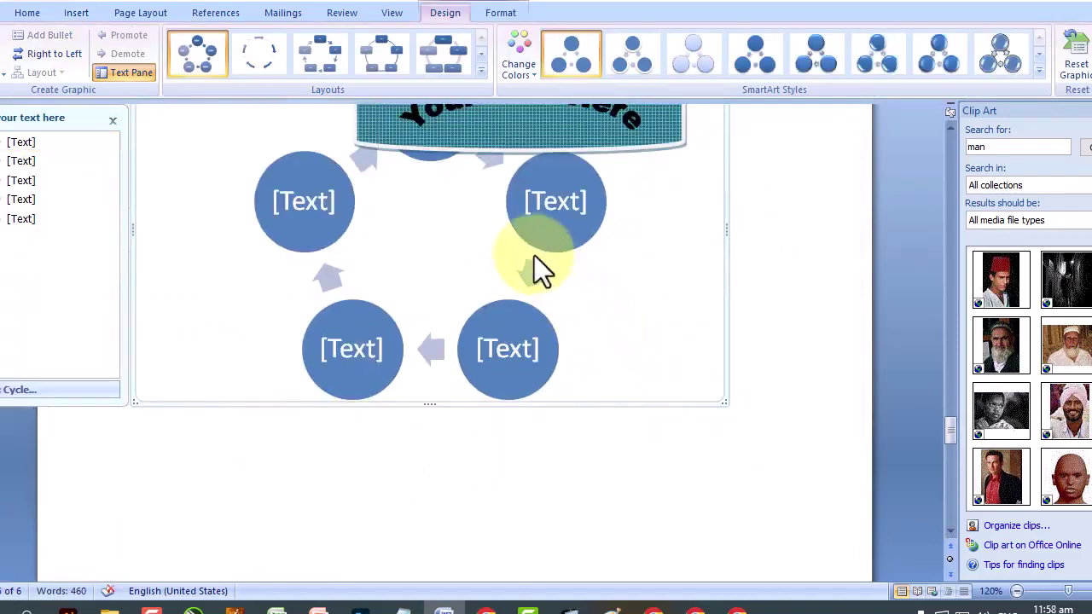
Shrink the cycle diagram and reposition the cylinder up and to the right.
scroll(354, 268, "up", 3)
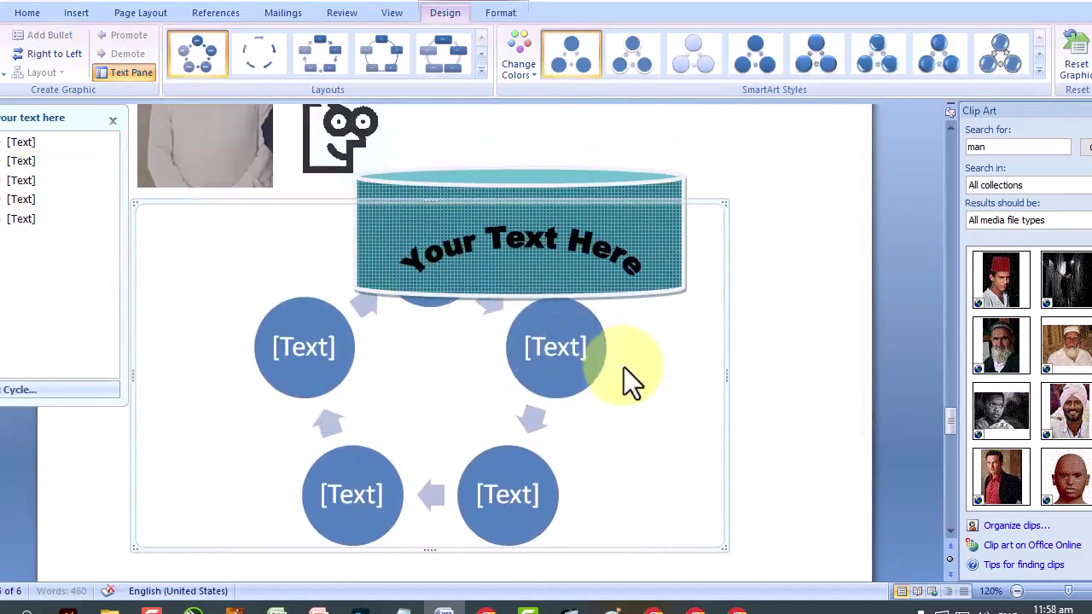
left_click(660, 203)
left_click(604, 326)
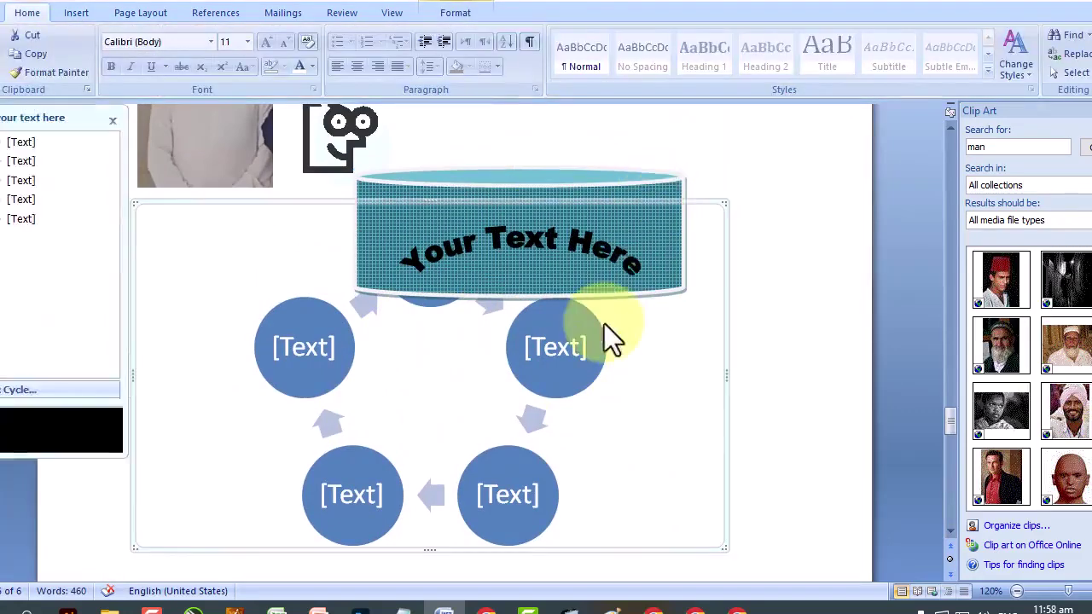
left_click_drag(725, 205, 553, 346)
left_click_drag(629, 244, 742, 192)
left_click_drag(559, 242, 678, 226)
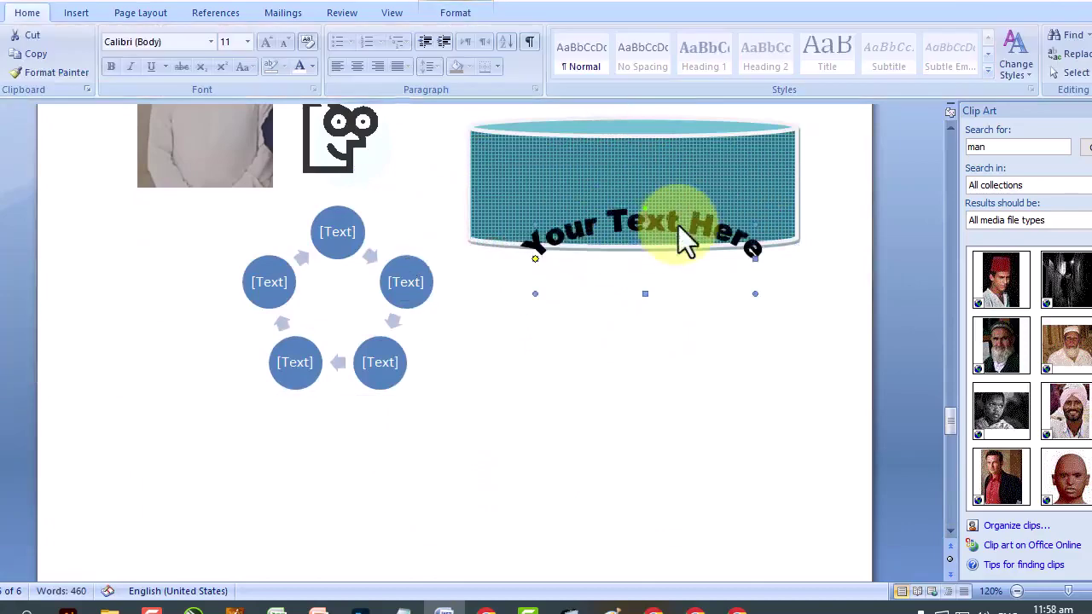
scroll(705, 247, "up", 2)
scroll(670, 417, "up", 1, "ctrl")
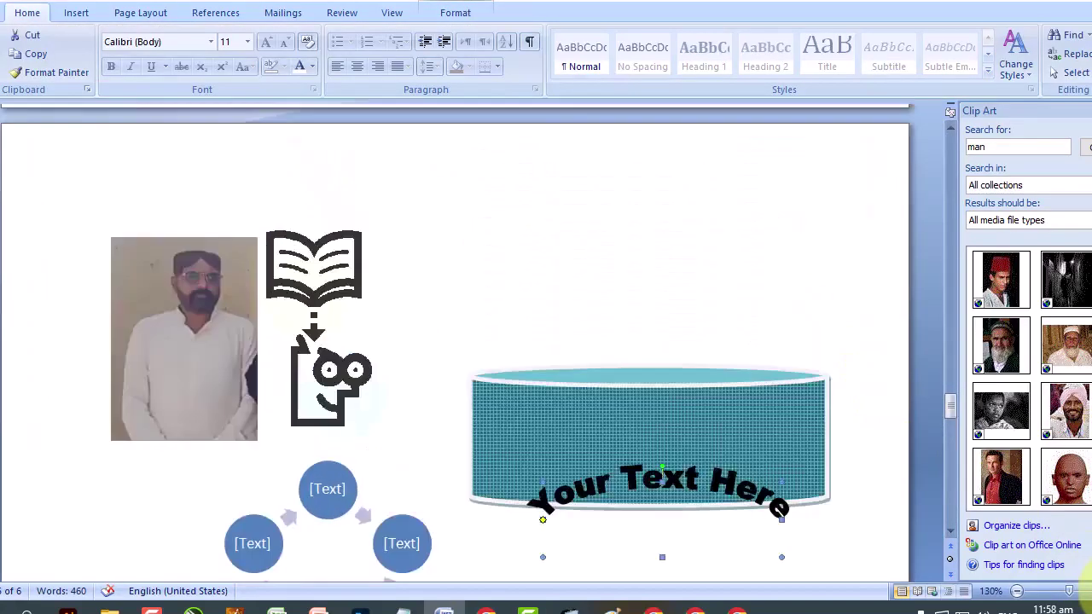
scroll(670, 417, "down", 3)
Label the top circle 'Bottle Production' on two lines.
left_click(327, 279)
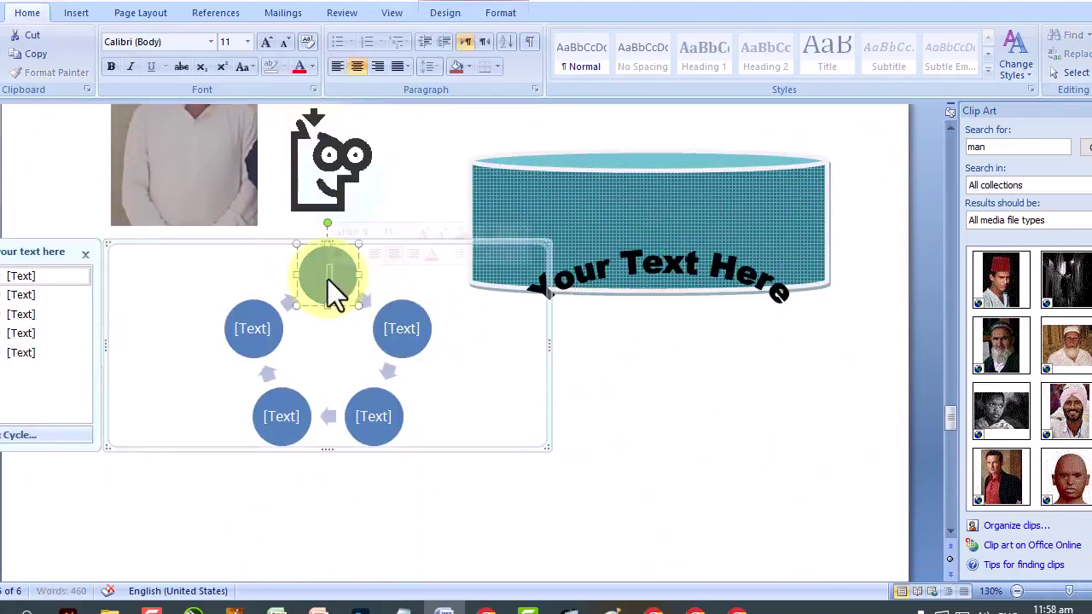
type("Bottle")
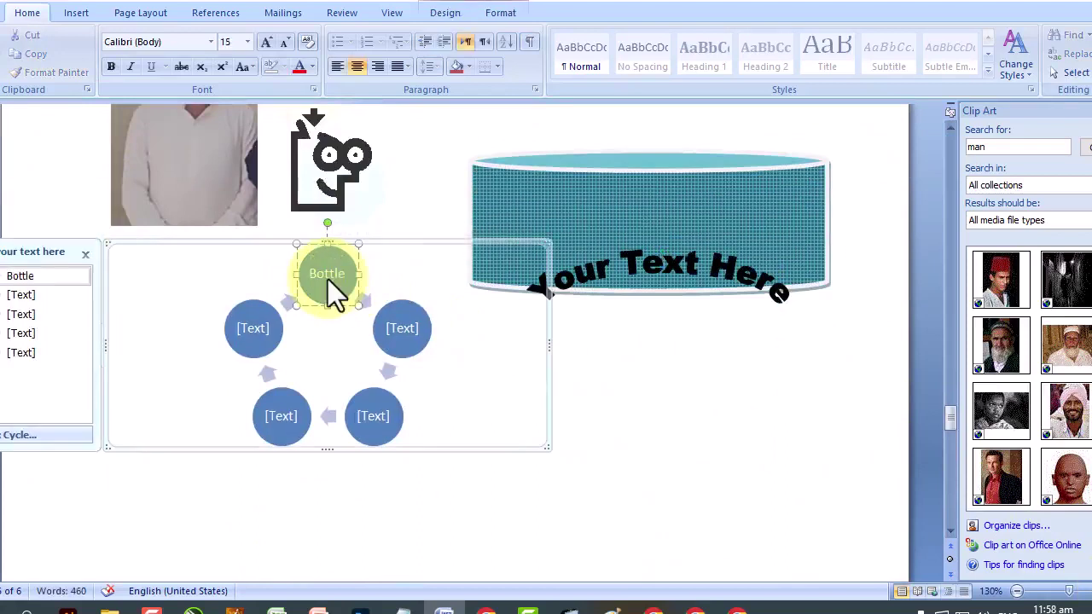
key("shift+Return")
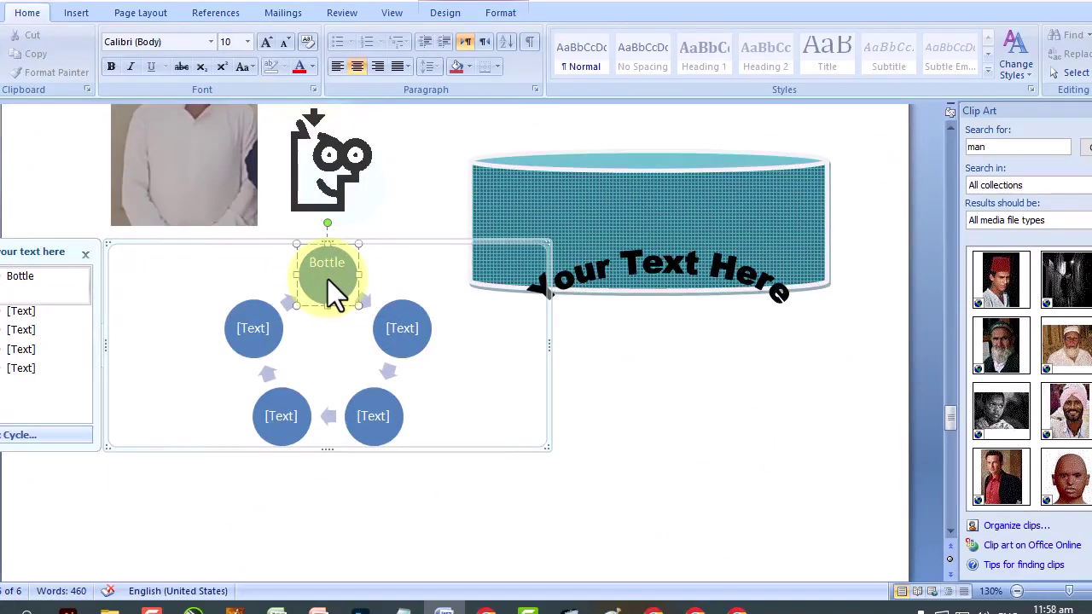
type("Productioj")
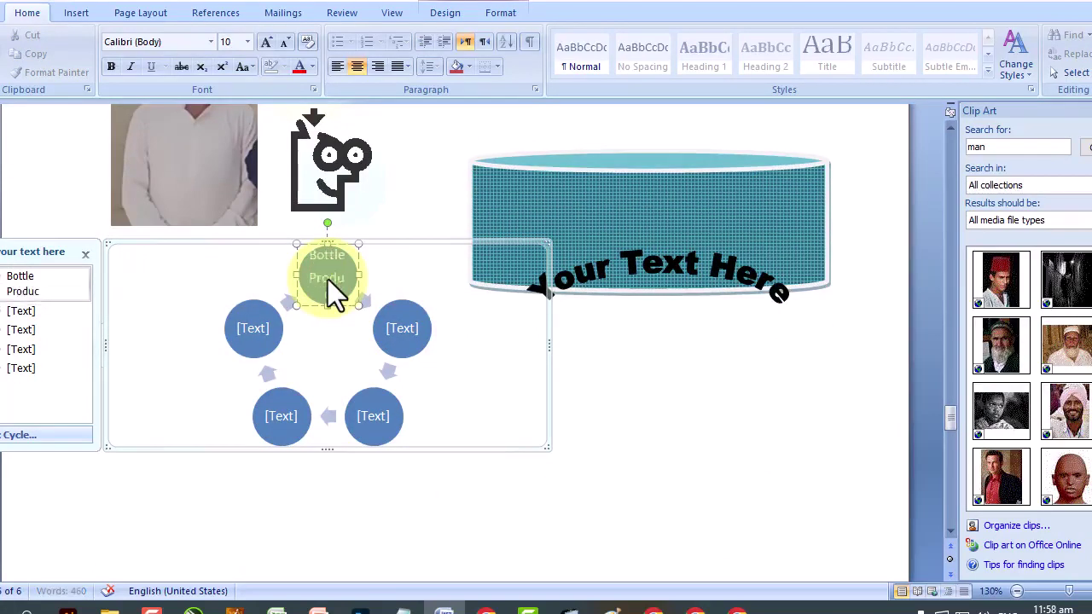
key("BackSpace")
key("BackSpace")
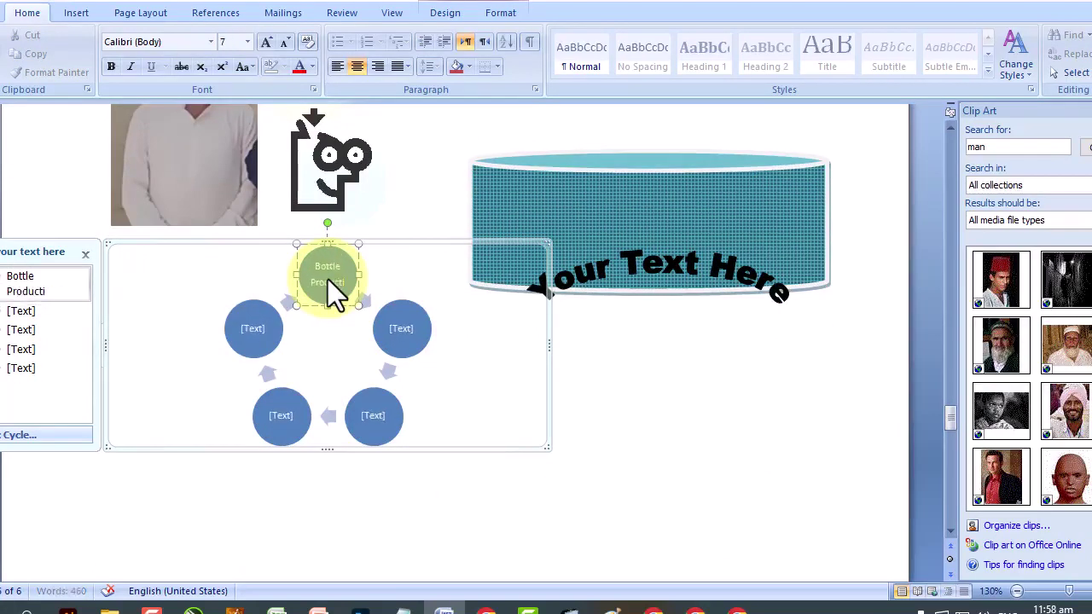
type("on")
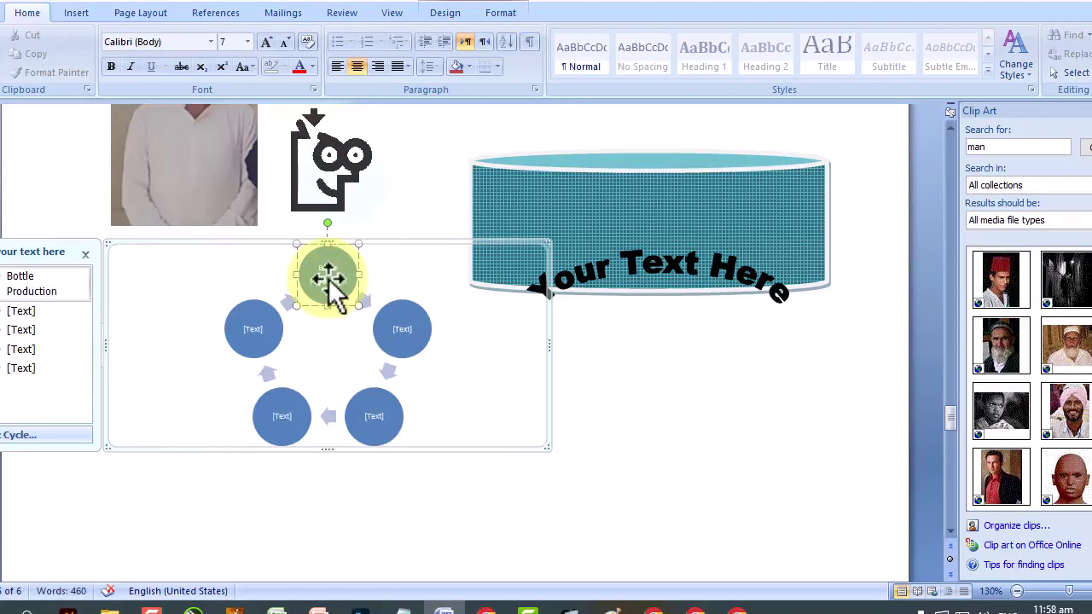
Label the remaining circles Sail Out, Market, Custormer and Manufacturer.
left_click(398, 330)
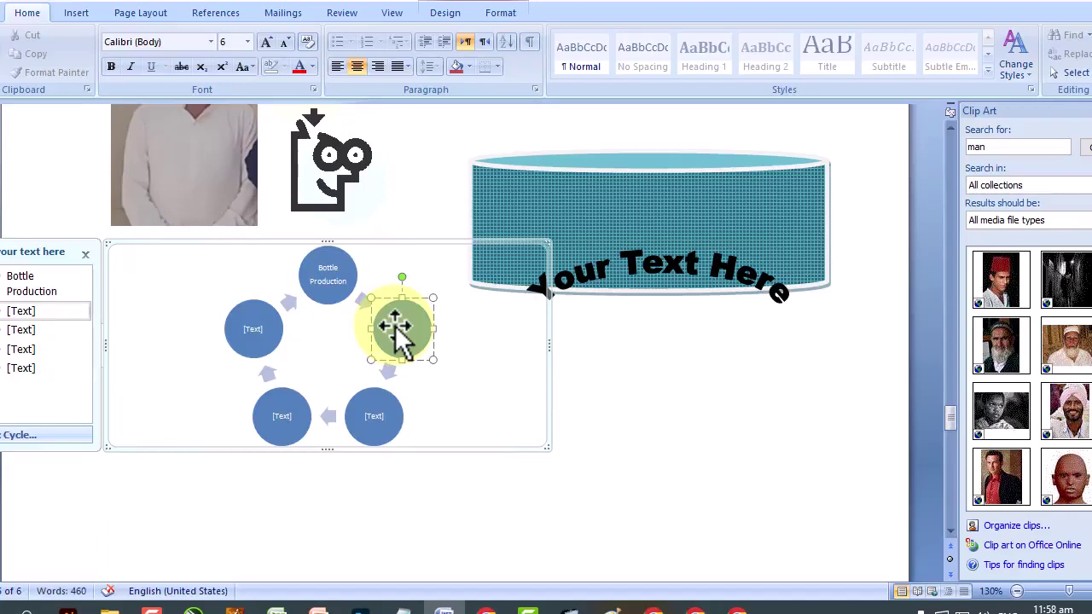
type("Sail Out")
left_click(374, 419)
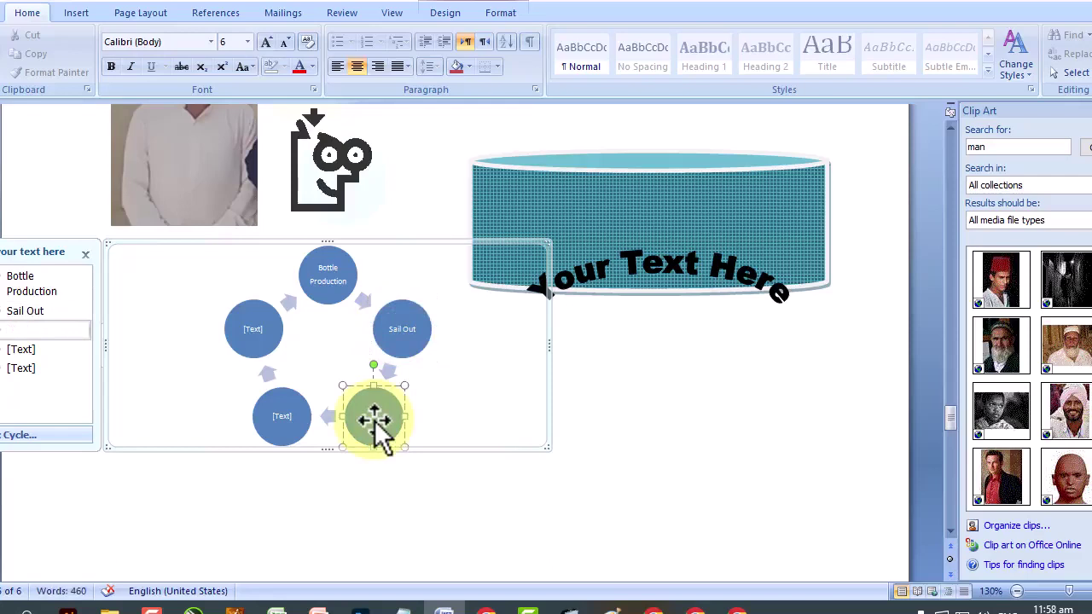
type("Market")
left_click(285, 421)
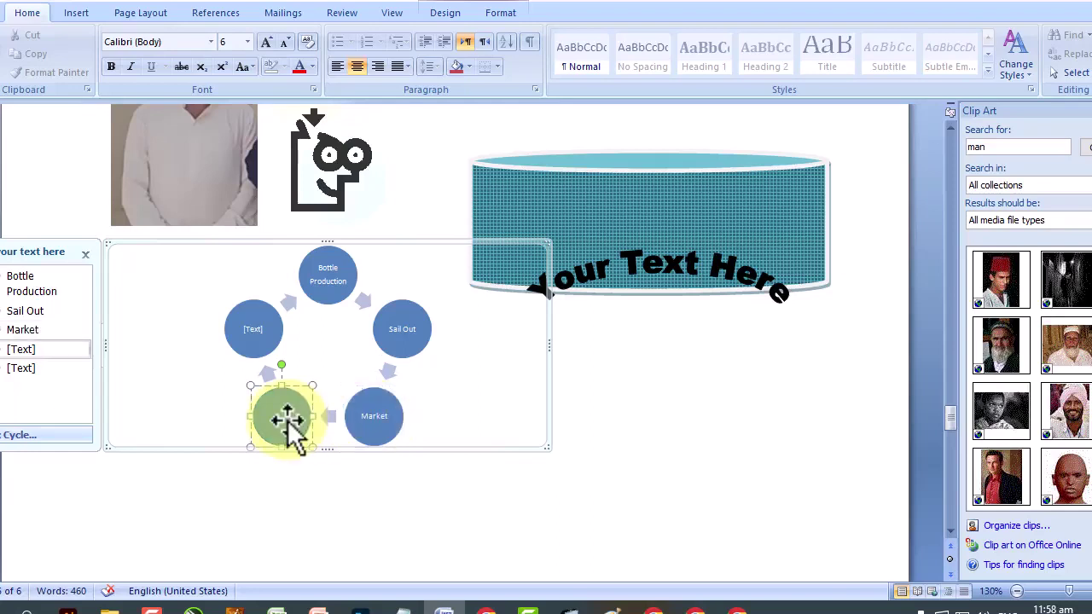
type("Custormer")
left_click(256, 323)
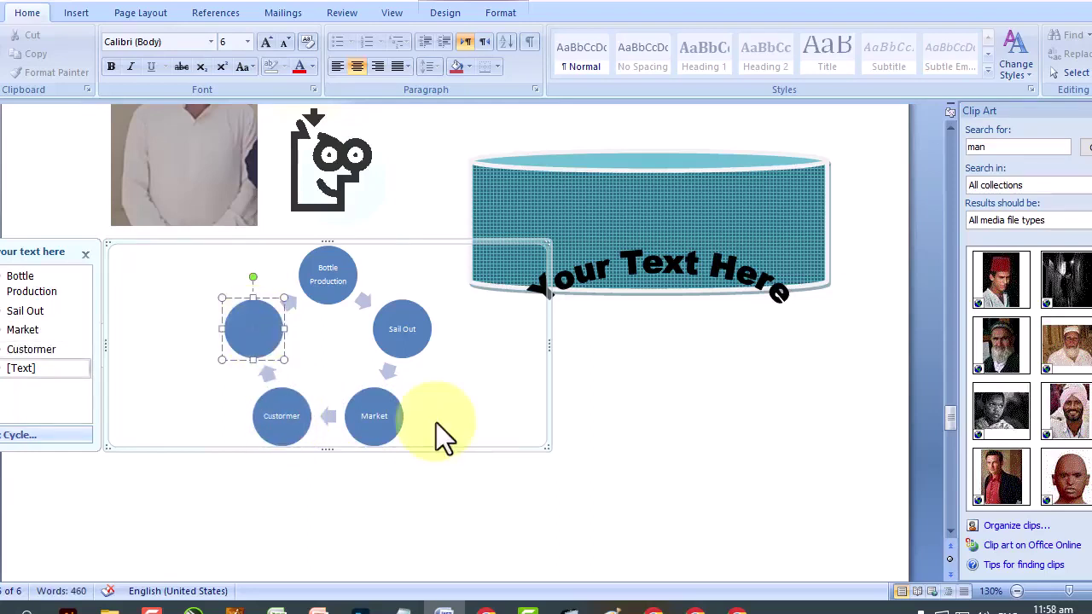
type("C")
key("BackSpace")
type("Manufacturer")
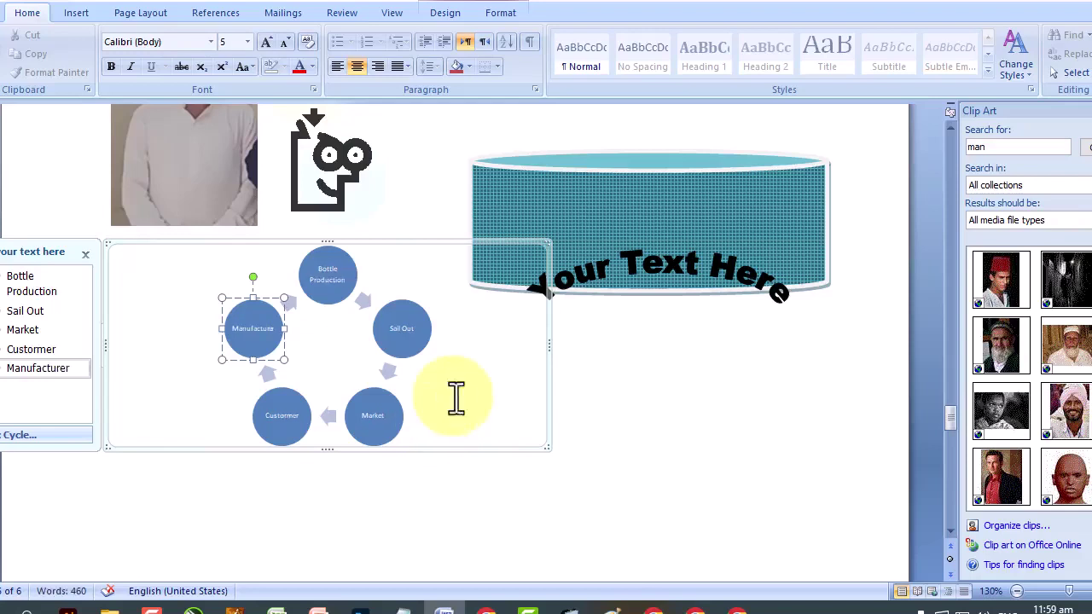
Check each circle's label from Bottle Production round to Manufacturer.
left_click(322, 271)
left_click(404, 332)
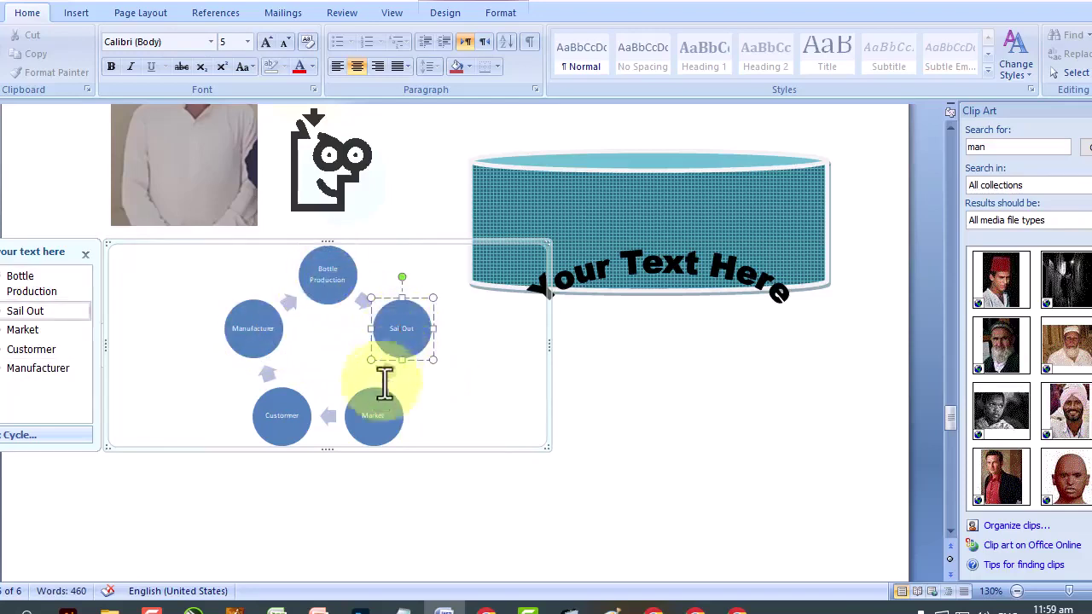
left_click(370, 415)
left_click(280, 418)
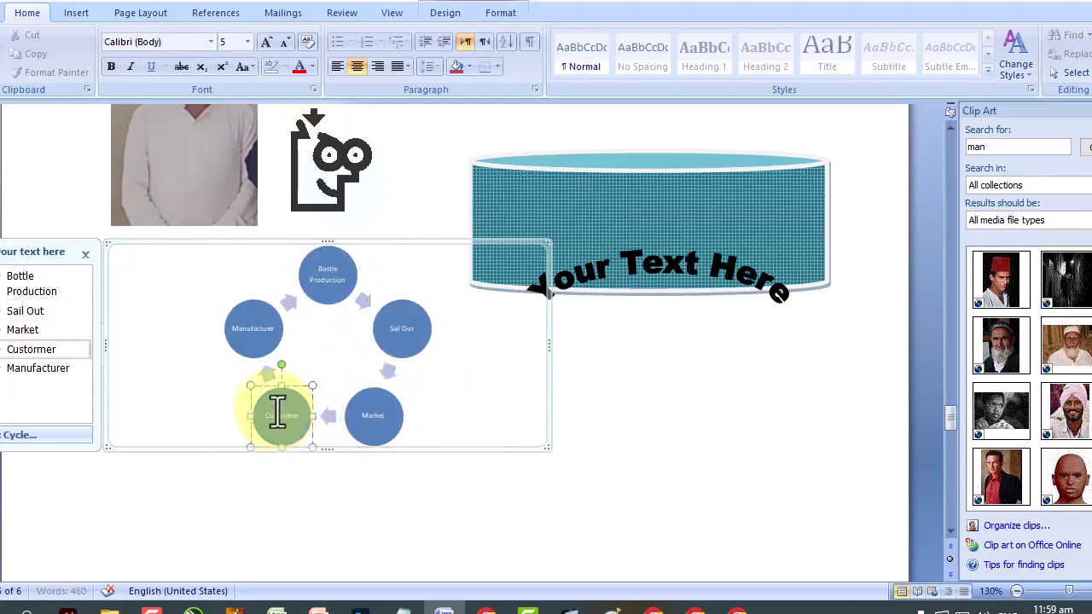
left_click(250, 326)
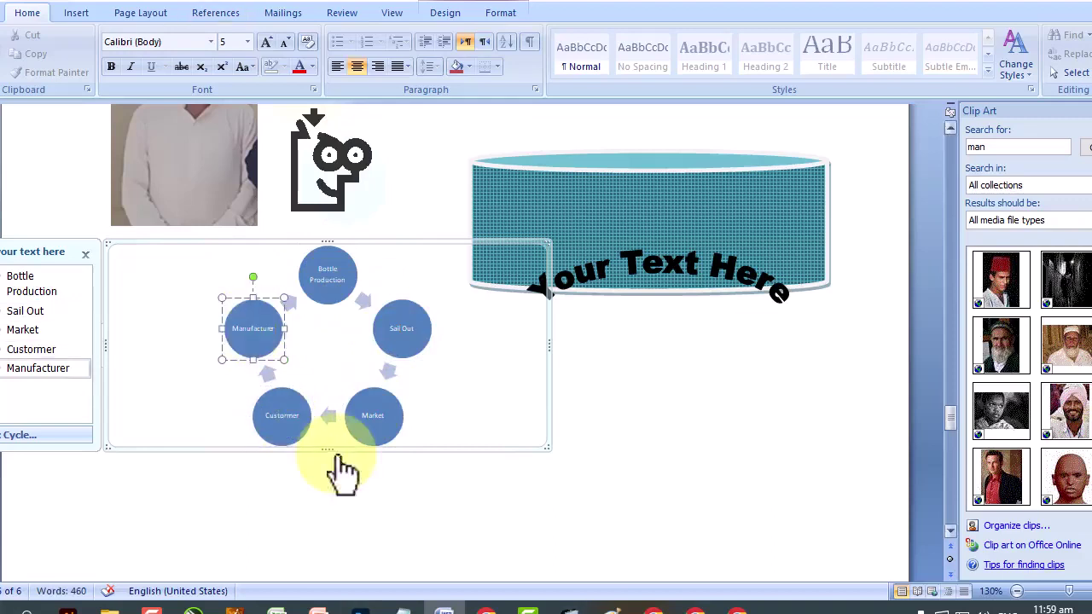
Shrink the cycle diagram, review its colour options, and apply the Metallic Scene 3D style.
left_click_drag(547, 446, 457, 390)
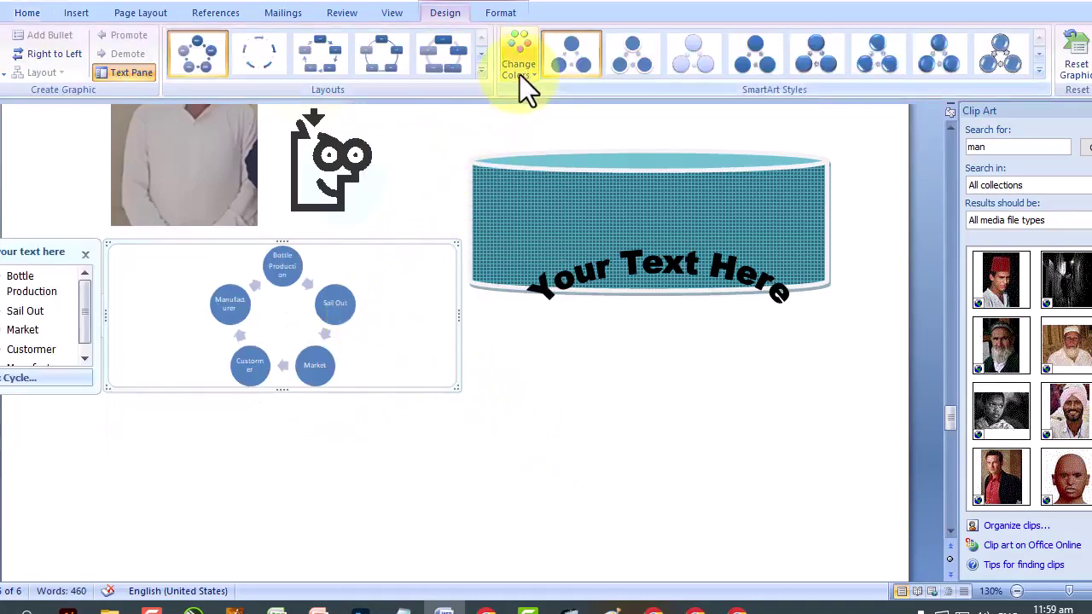
left_click(519, 74)
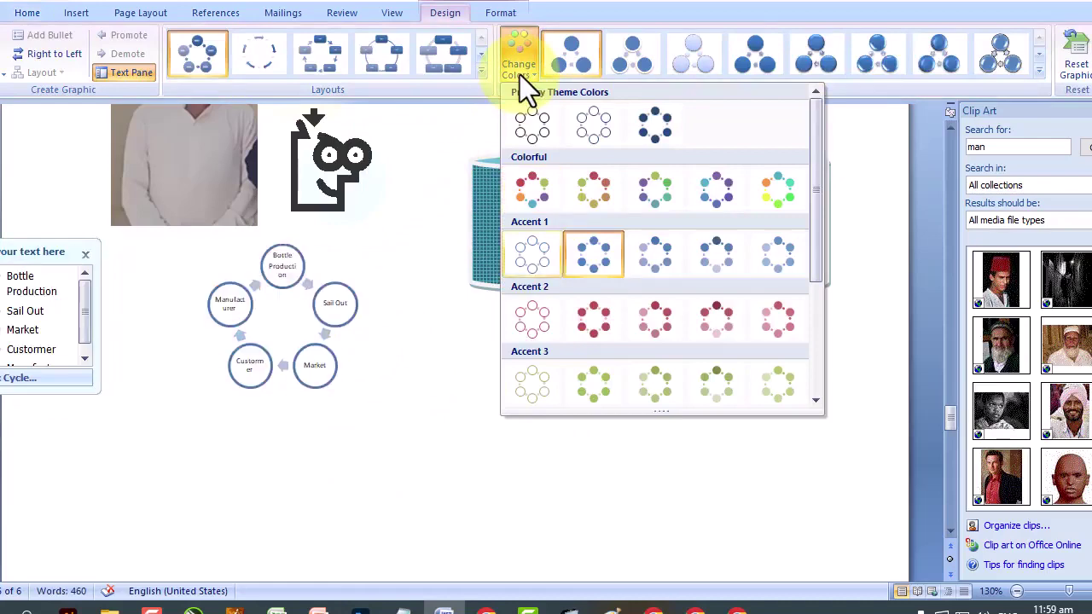
left_click(883, 56)
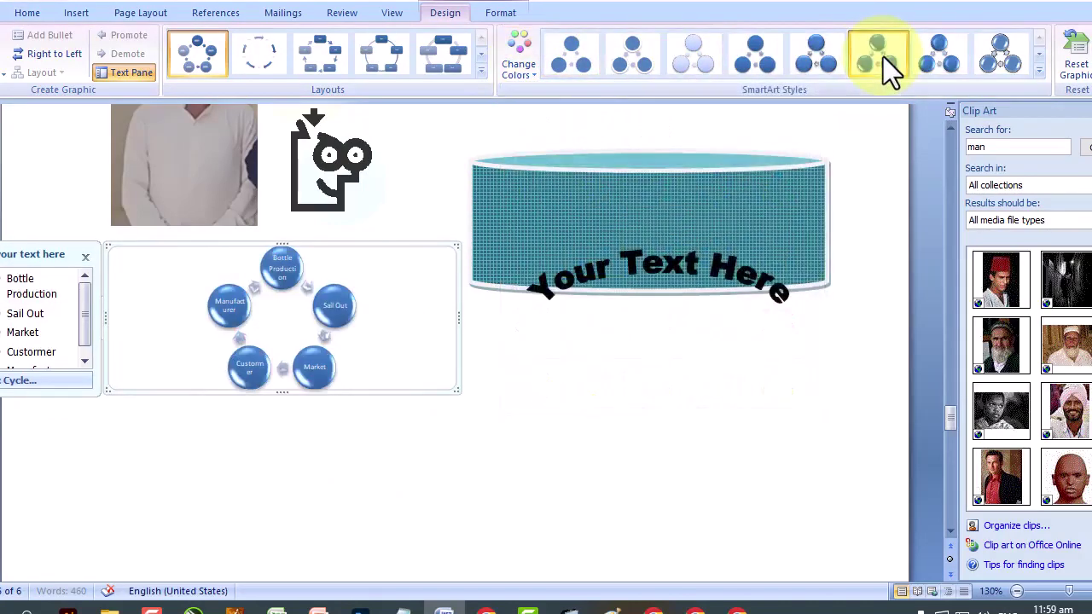
left_click(1039, 56)
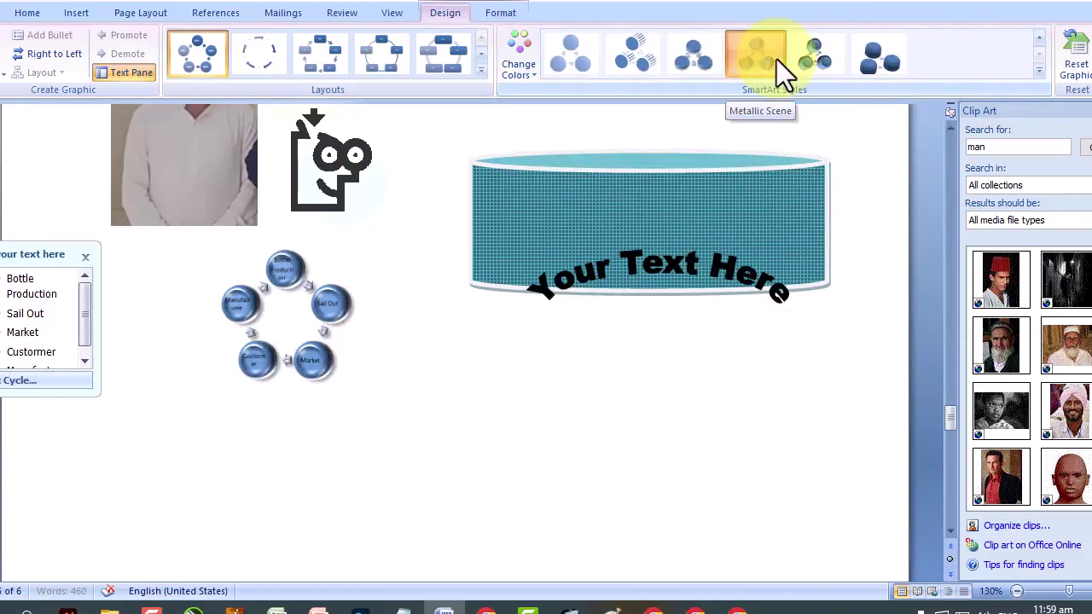
left_click(776, 59)
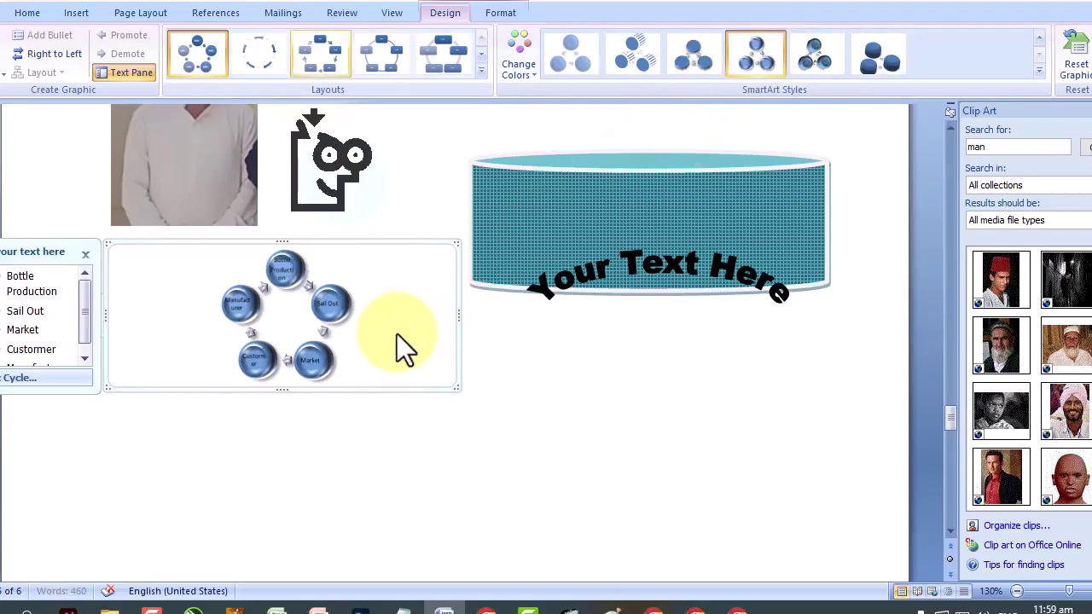
Browse the Insert Chart gallery, then cancel without adding a chart.
left_click(78, 15)
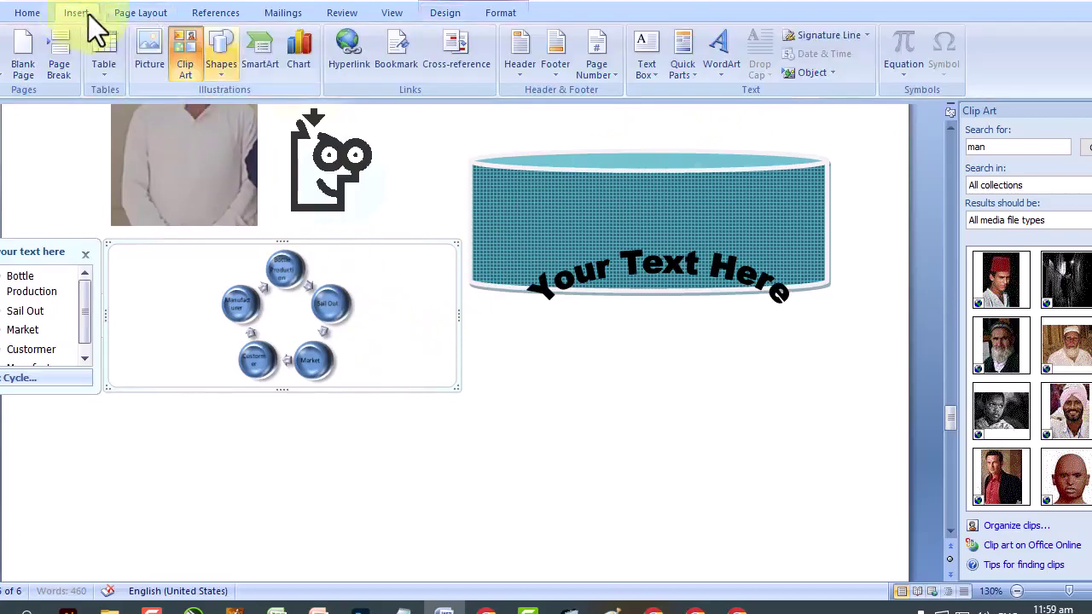
left_click(285, 70)
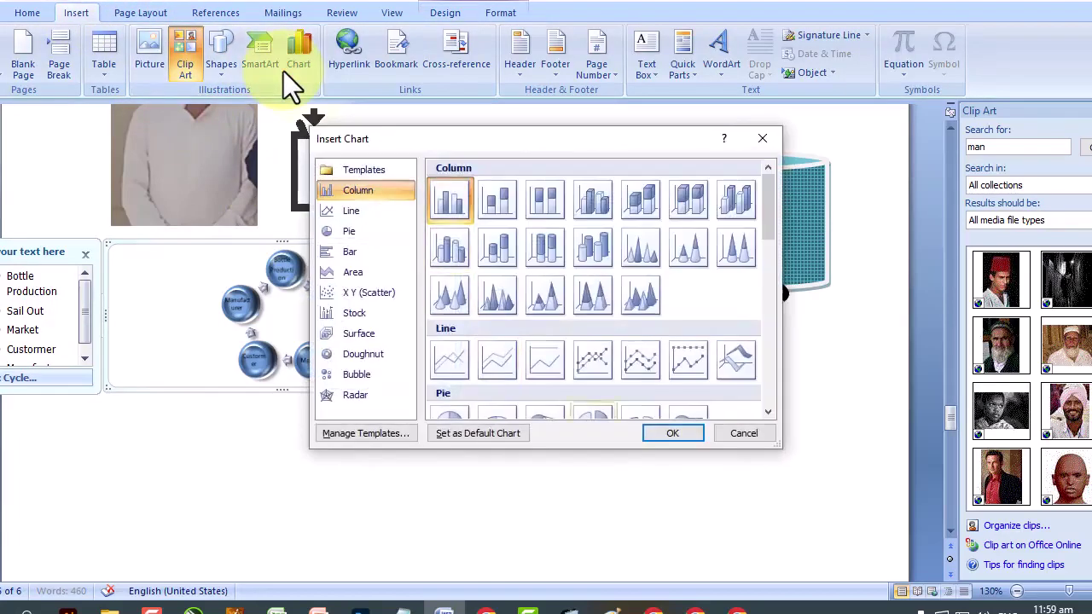
scroll(597, 290, "down", 5)
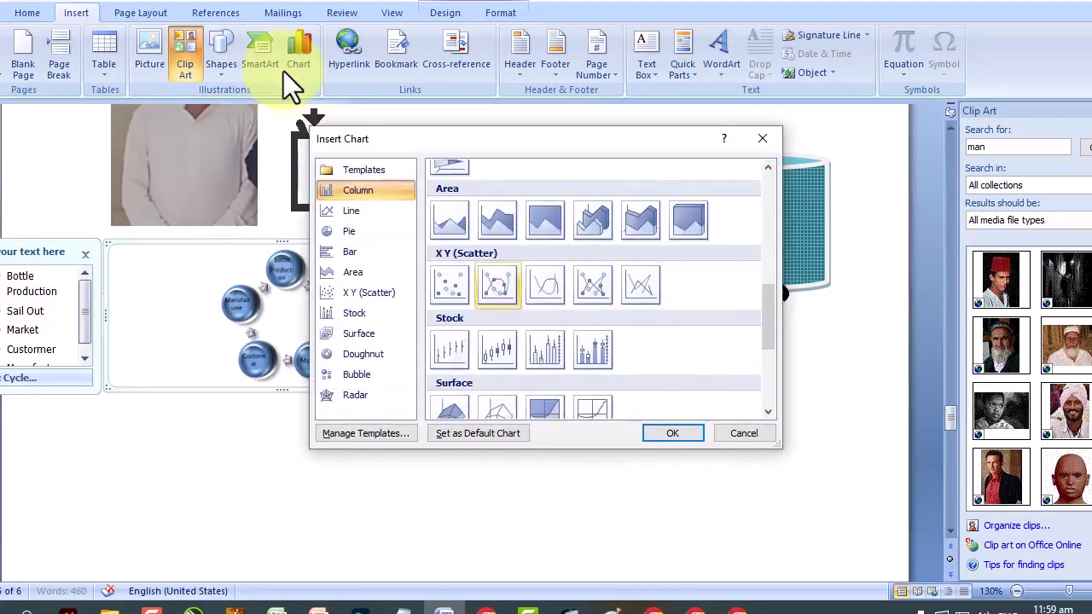
scroll(450, 172, "up", 5)
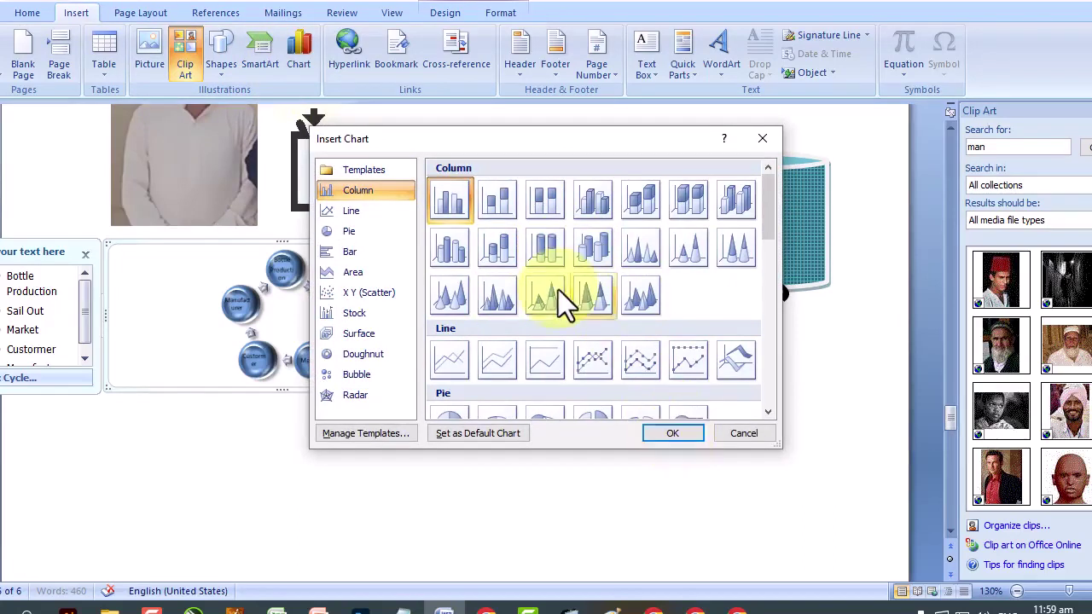
left_click(146, 26)
left_click(744, 433)
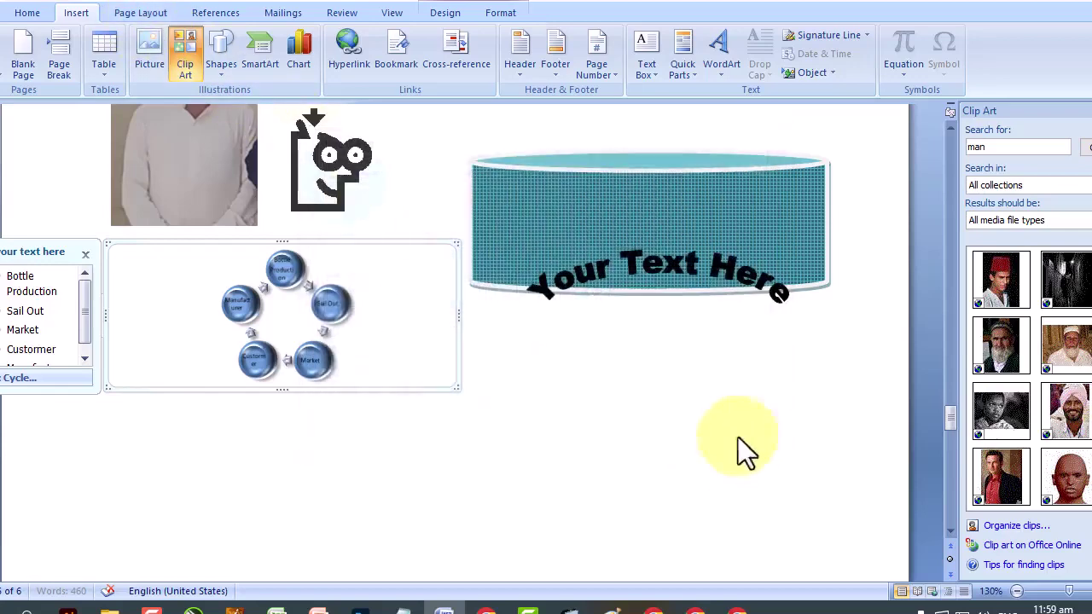
Look through Page Layout, References, Mailings and Review, then reopen Insert Chart and select Pie.
left_click(142, 12)
left_click(234, 8)
left_click(286, 16)
left_click(341, 17)
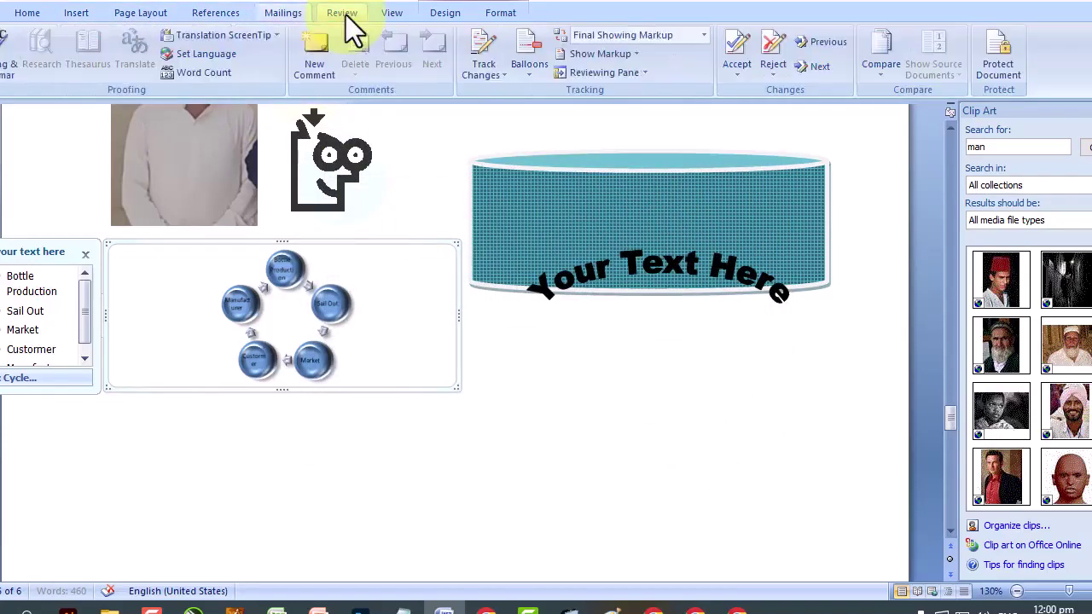
left_click(229, 10)
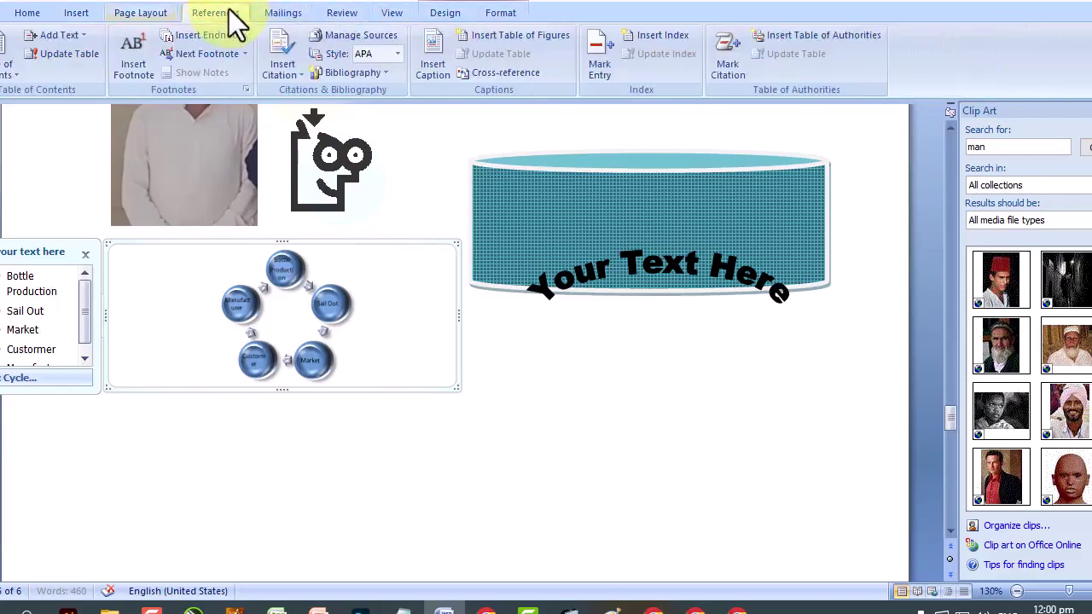
left_click(144, 13)
left_click(72, 11)
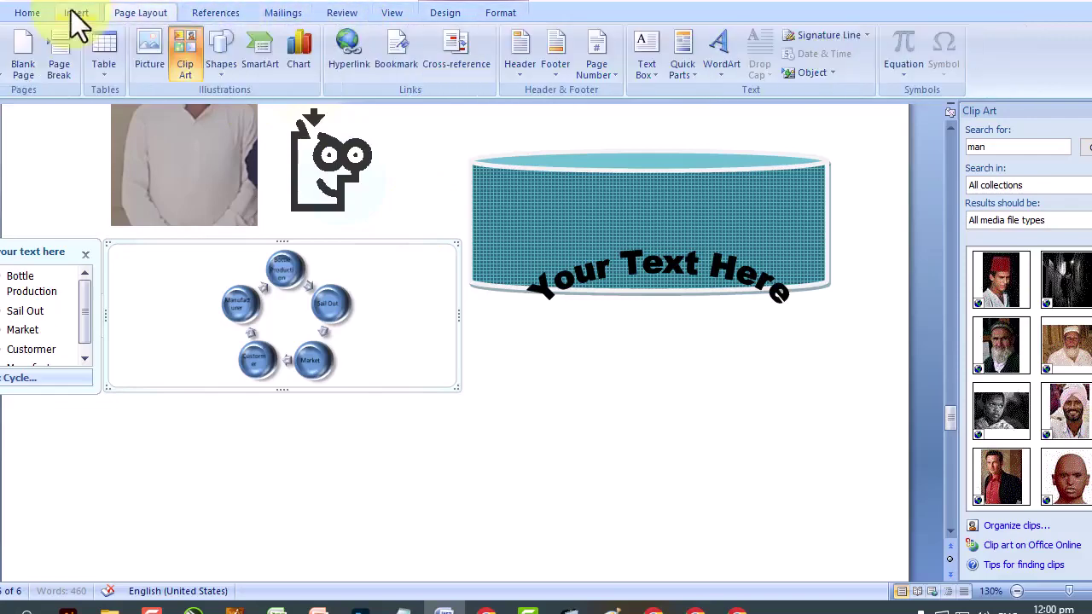
left_click(306, 70)
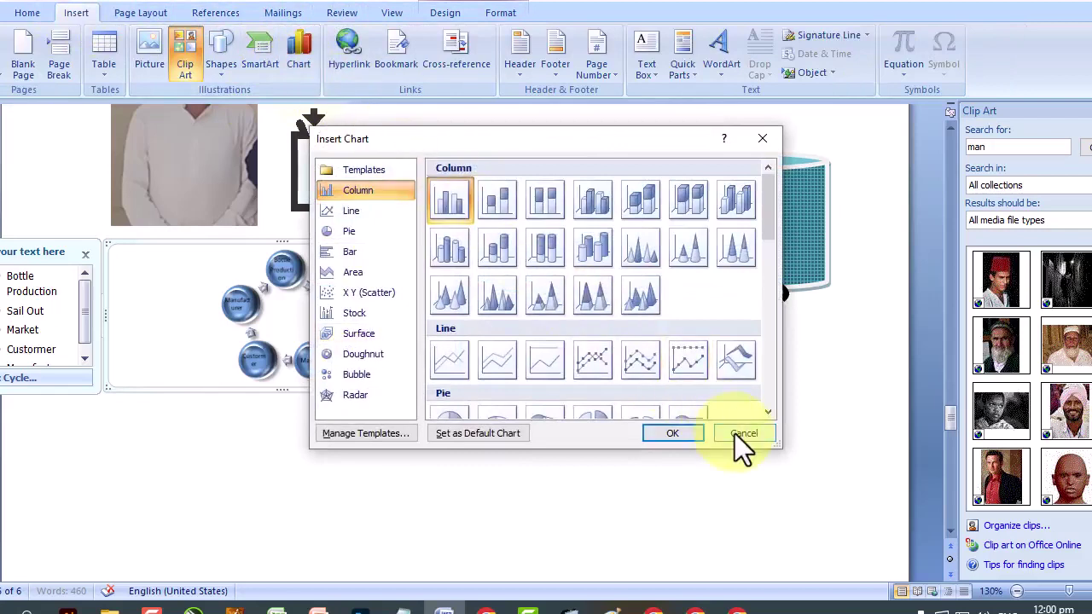
left_click(349, 231)
Insert the Sales pie chart, leave its Excel data sheet, and shrink the chart to half width.
left_click(688, 434)
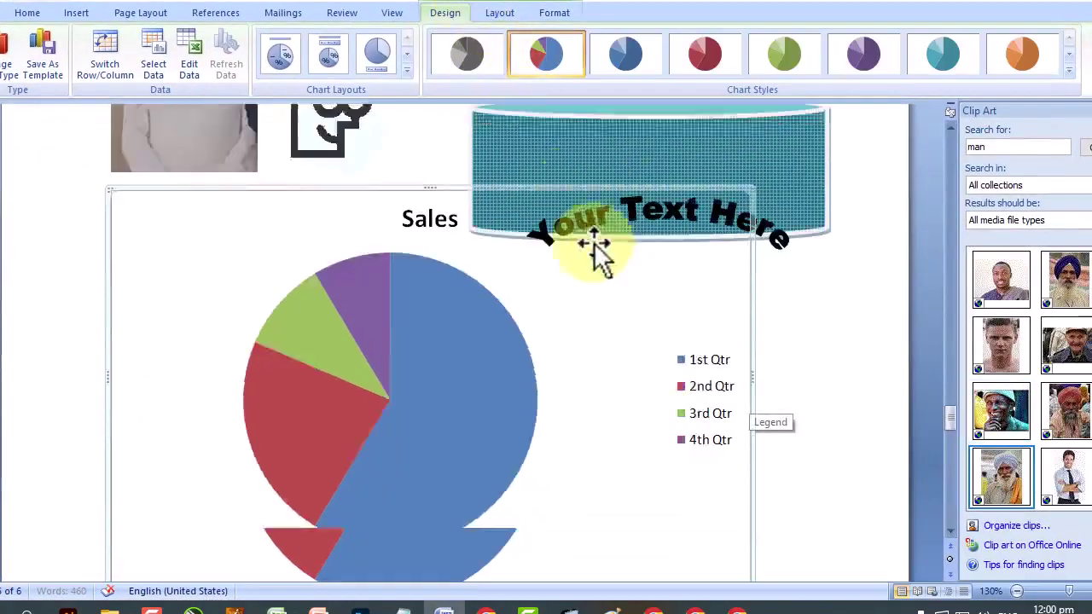
scroll(657, 378, "down", 9)
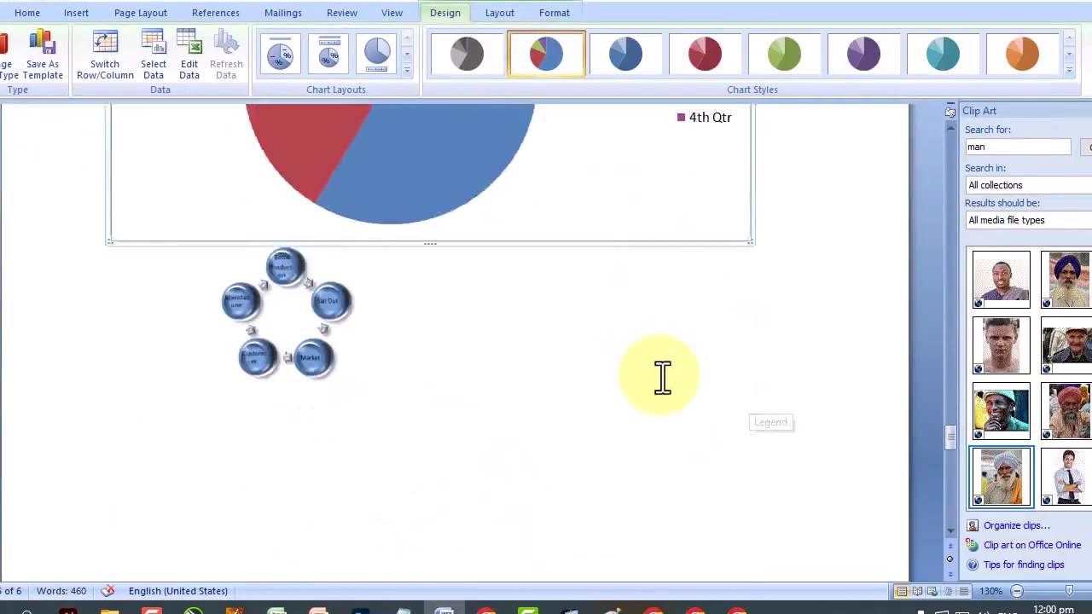
scroll(658, 378, "up", 9)
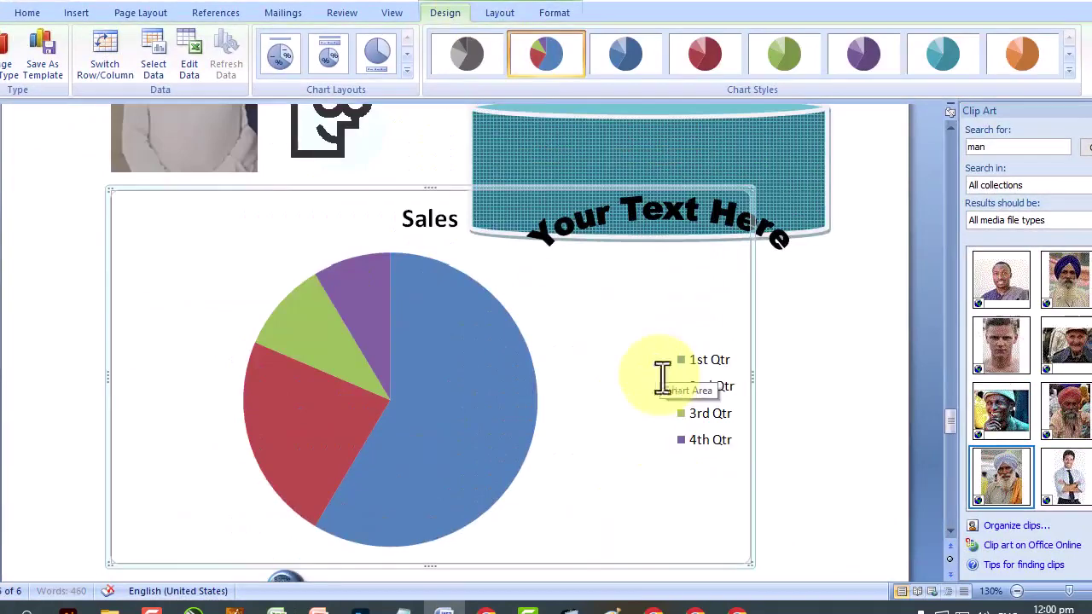
left_click(276, 608)
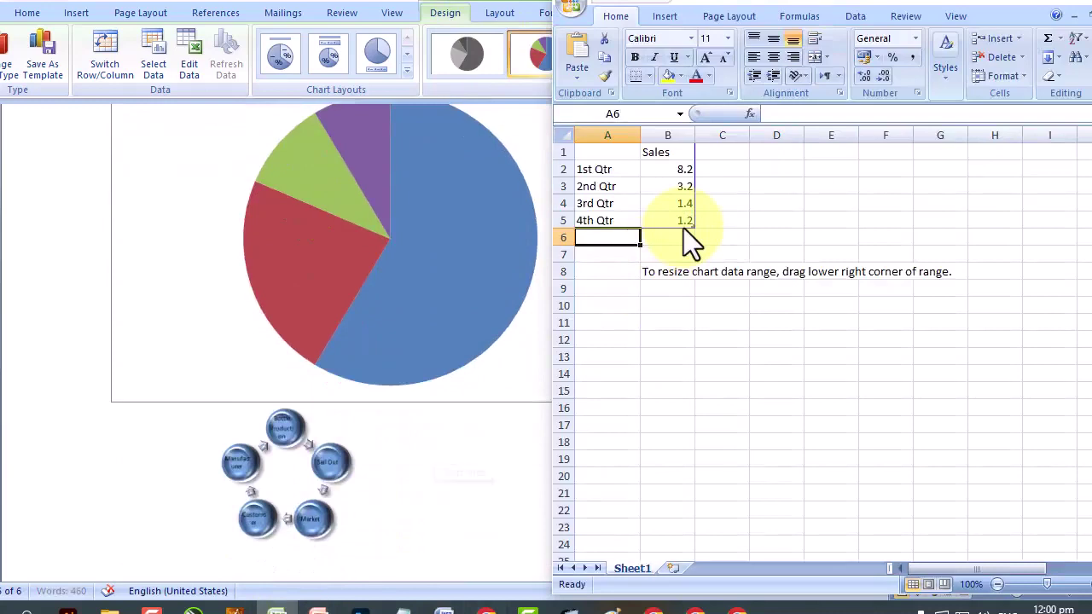
left_click(341, 501)
left_click_drag(750, 404, 530, 259)
scroll(569, 304, "up", 3)
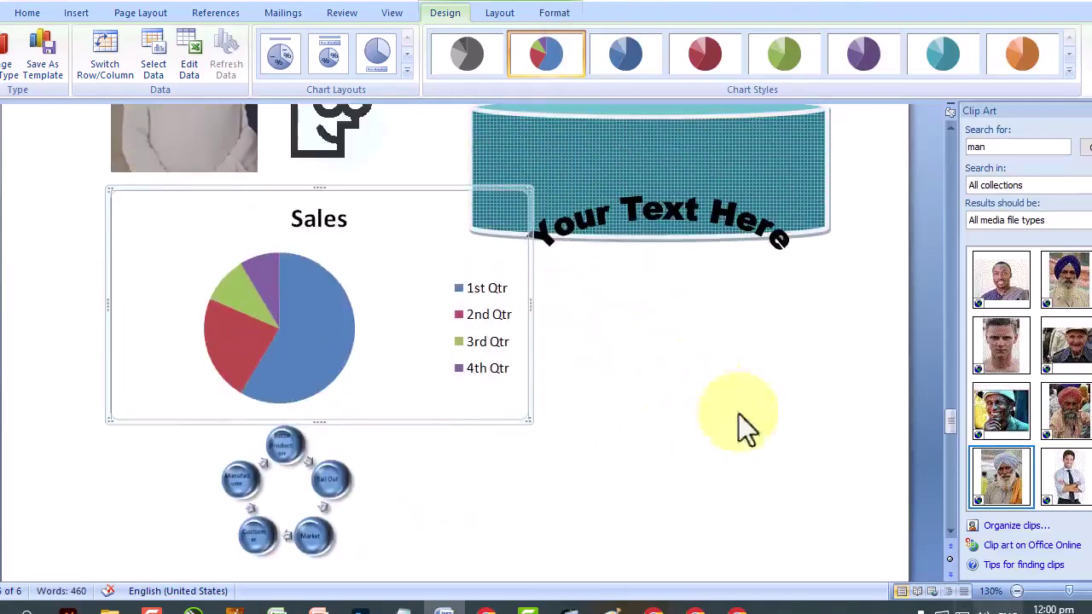
left_click(1017, 591)
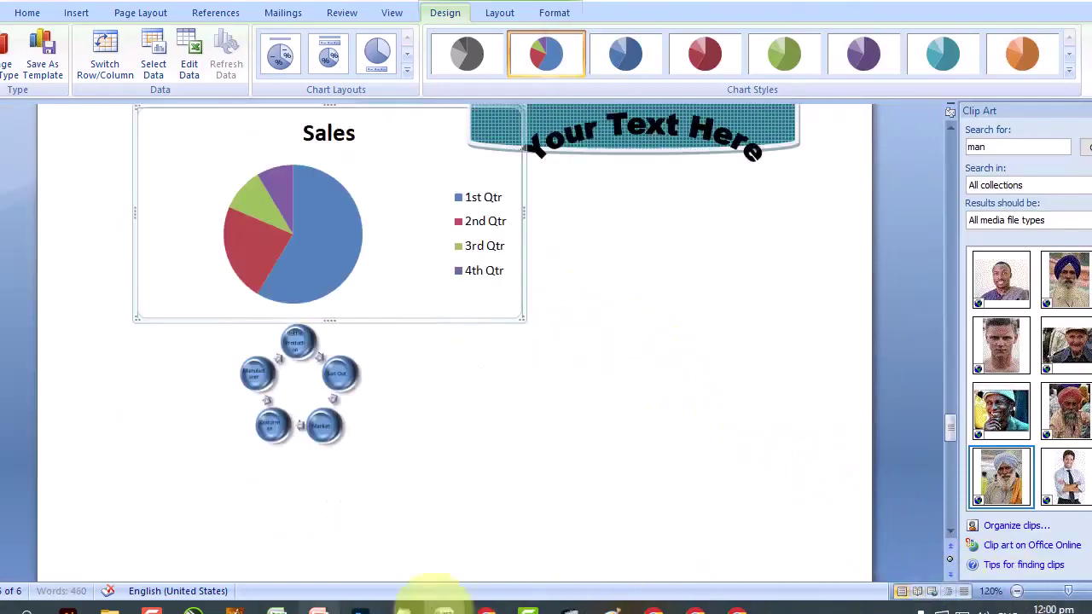
Change the 3rd Qtr value (B4) from 1.4 to 2 and the 1st Qtr value (B2) to 2.
left_click(277, 607)
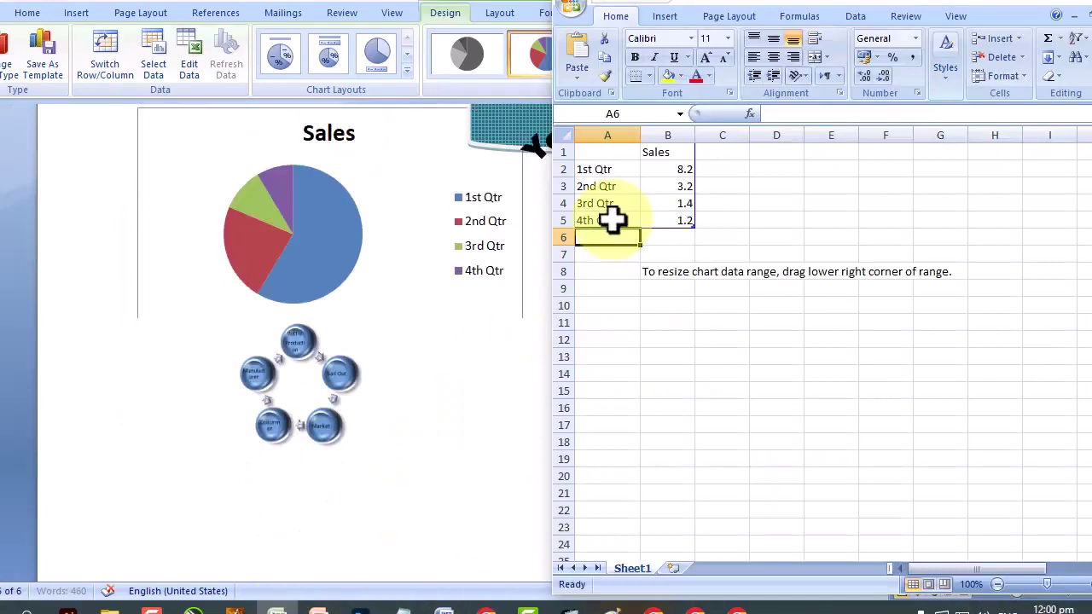
double_click(673, 205)
left_click_drag(673, 205, 716, 205)
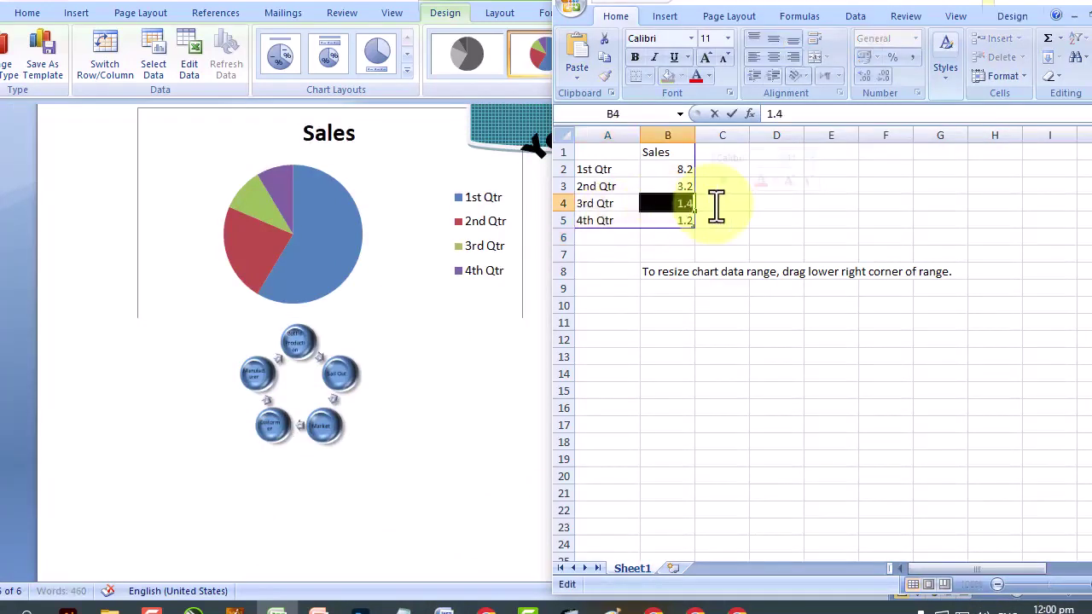
type("2")
key("Return")
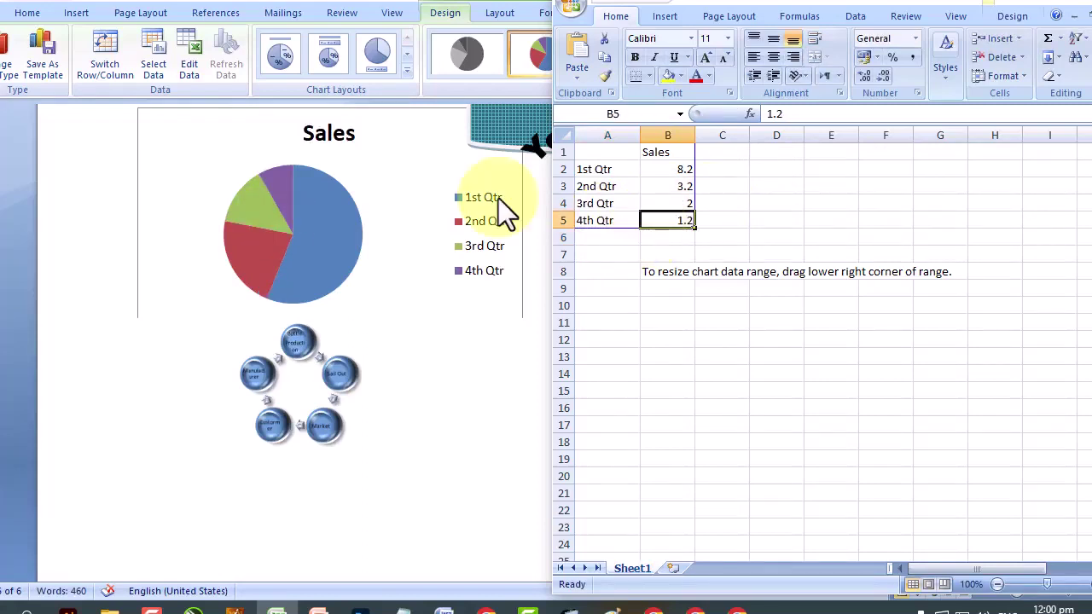
left_click(670, 171)
type("5")
key("Return")
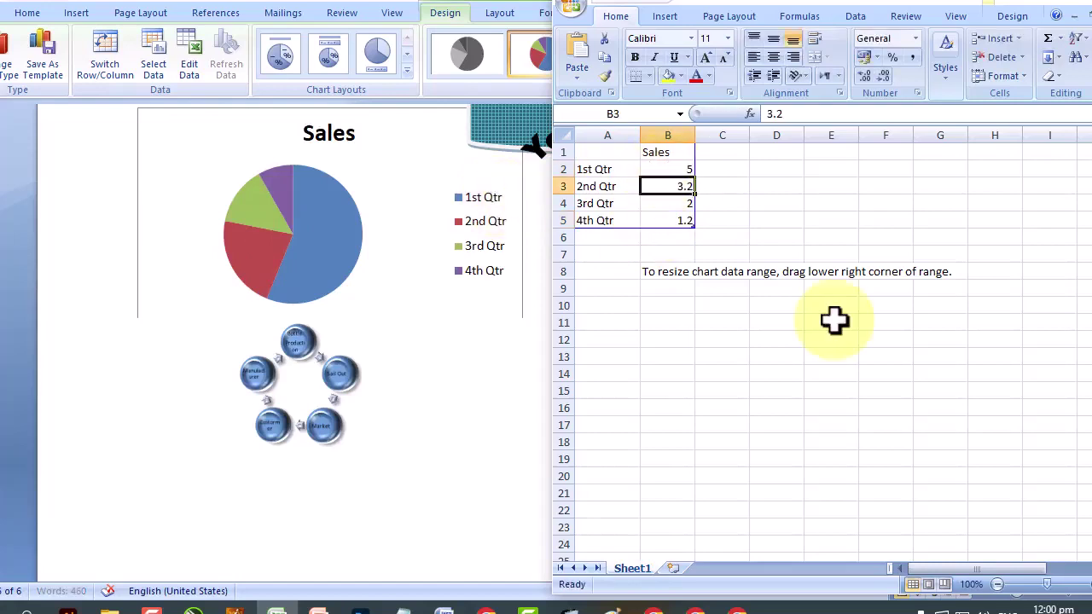
left_click(659, 168)
type("2")
key("Return")
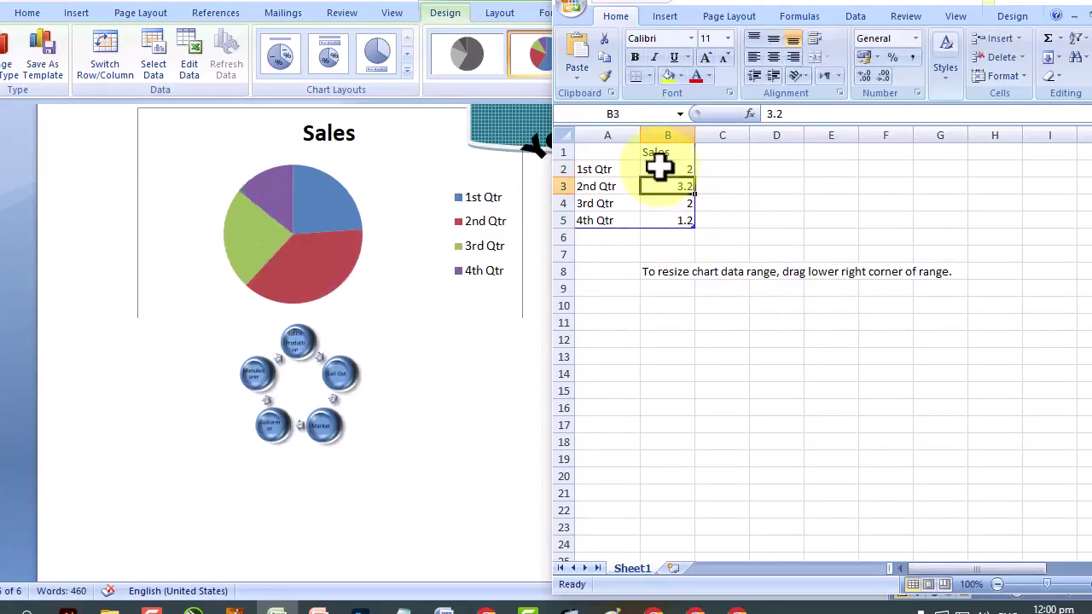
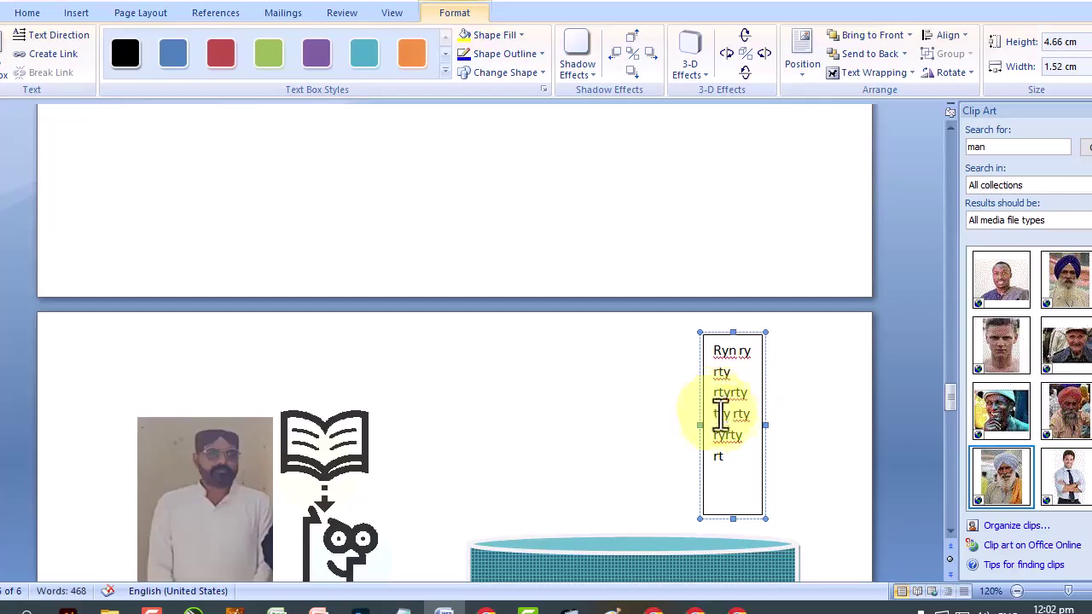
Turn the narrow text box's text so it runs vertically.
left_click_drag(726, 469, 694, 344)
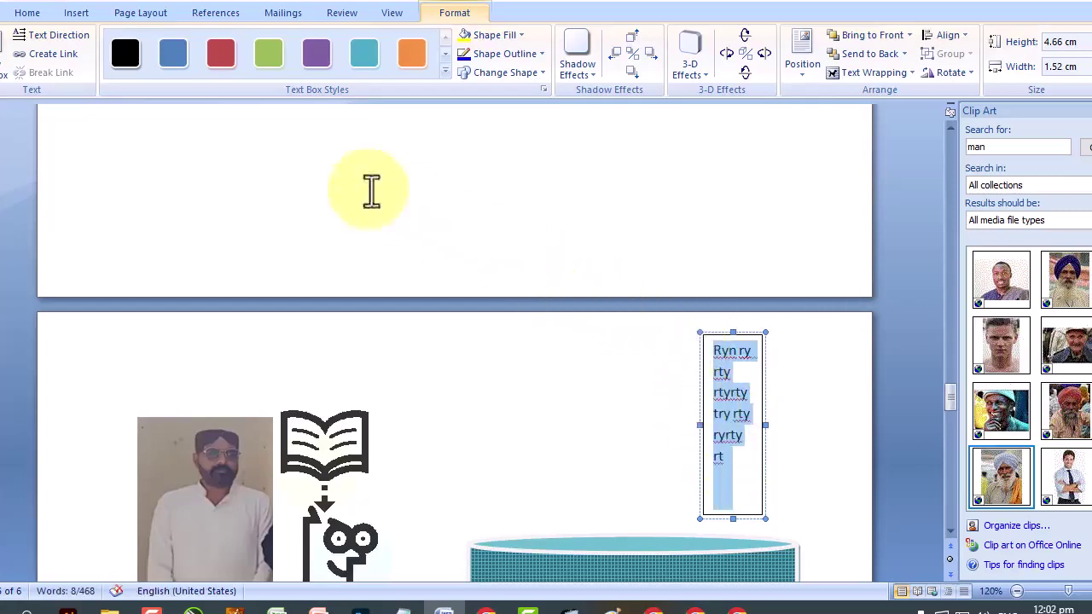
left_click(47, 37)
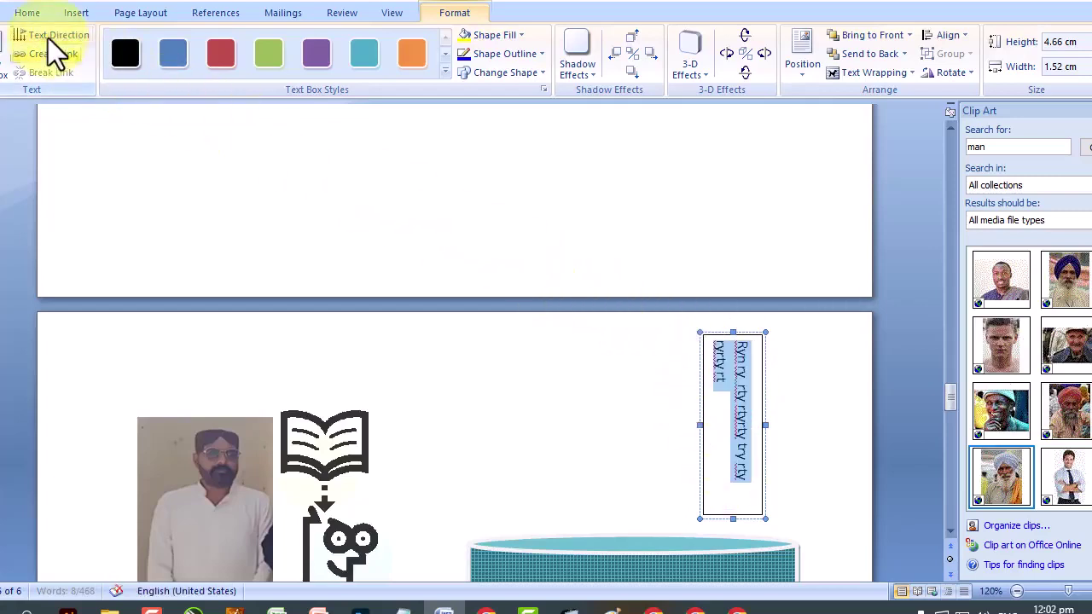
left_click(731, 381)
left_click(805, 512)
scroll(805, 512, "down", 1)
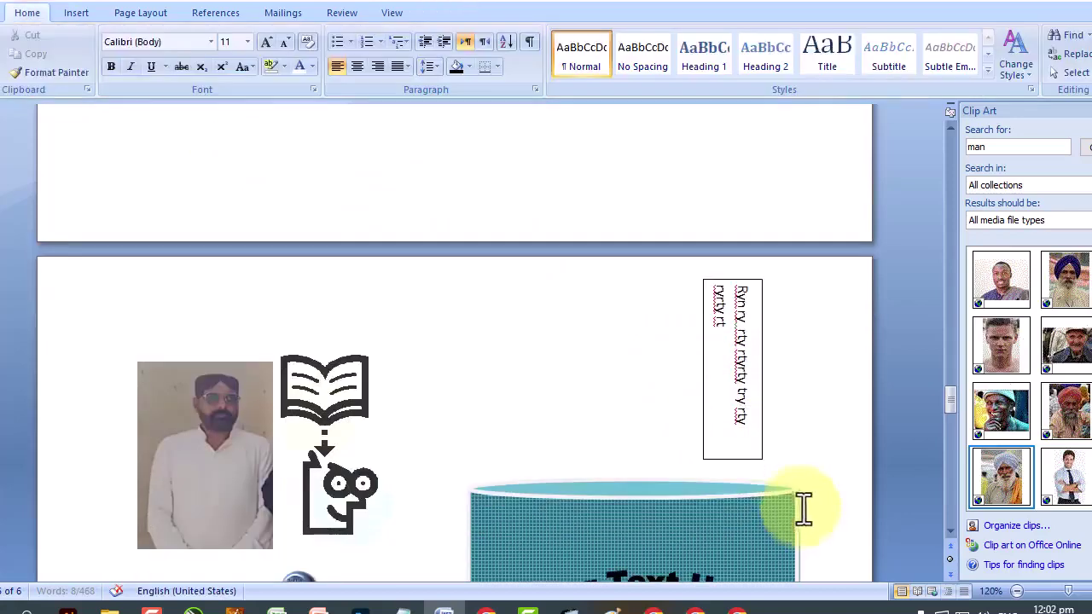
Remove the vertical text box's border with No Outline.
left_click(762, 412)
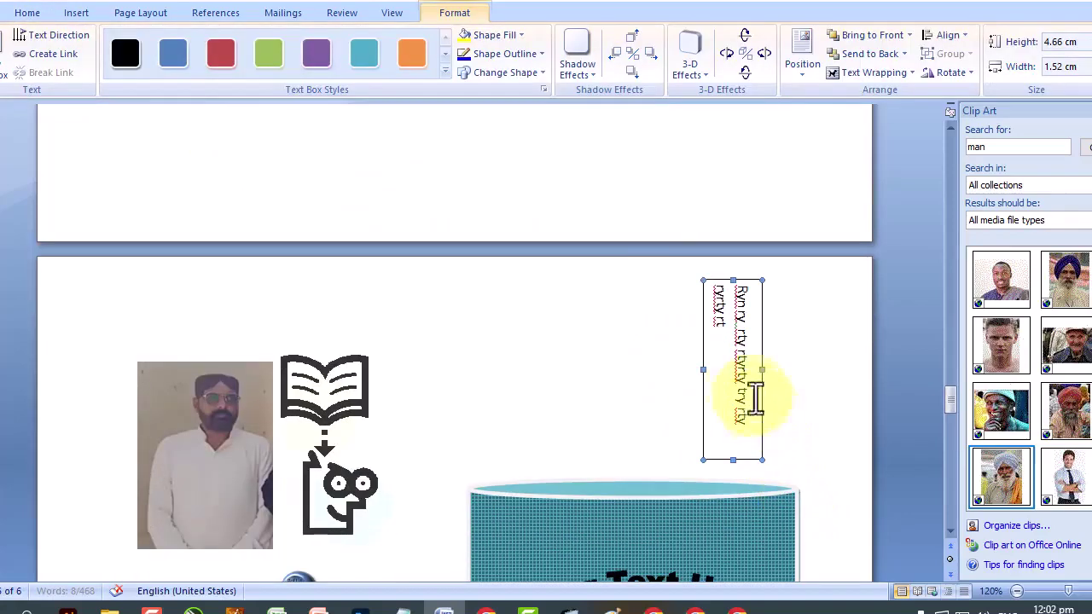
left_click(532, 59)
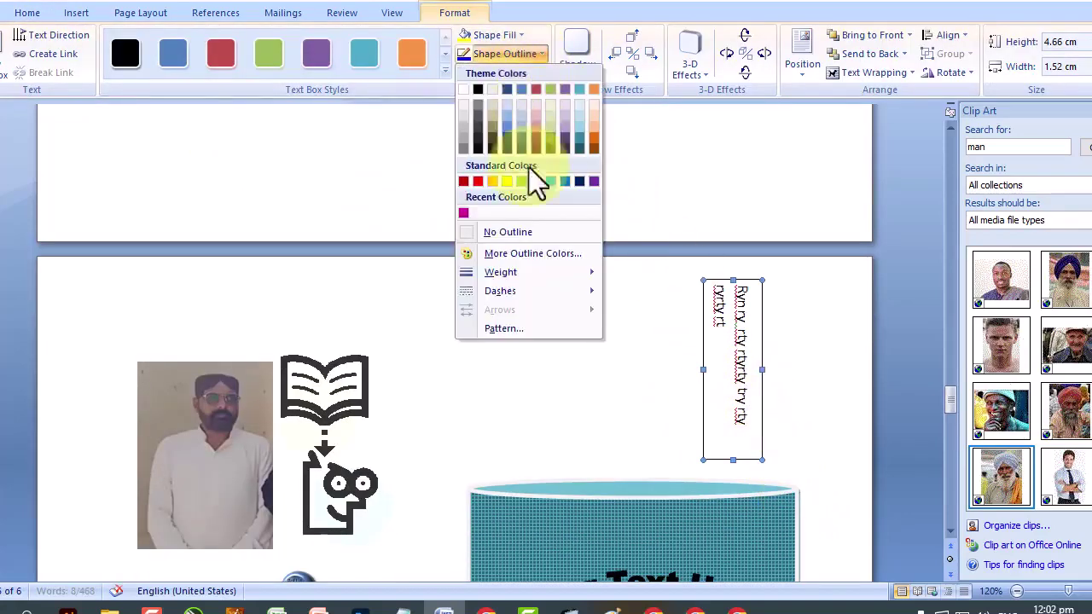
left_click(526, 232)
left_click(813, 410)
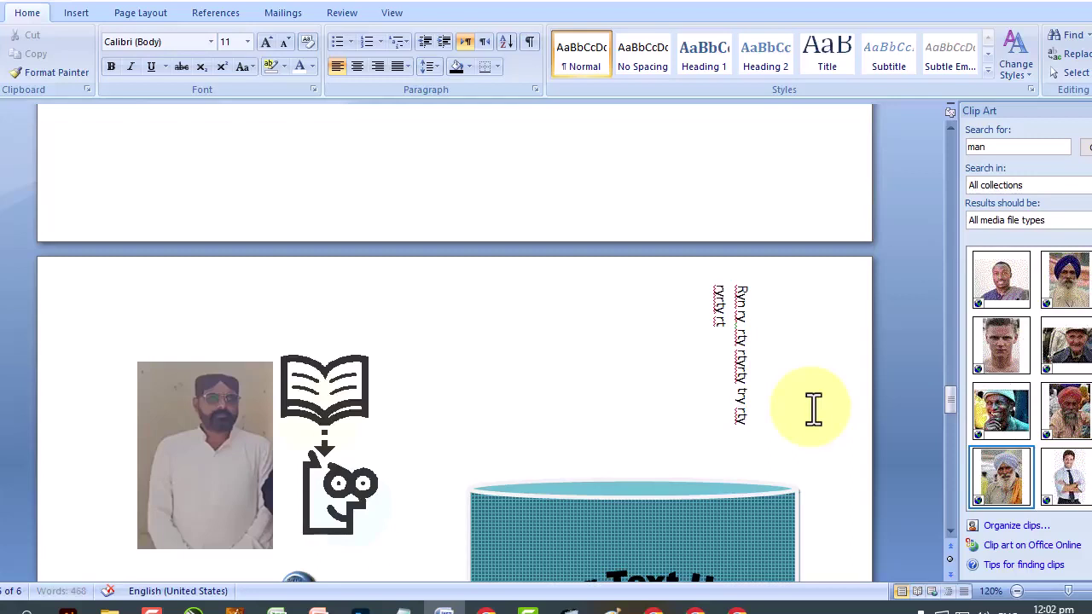
left_click(81, 12)
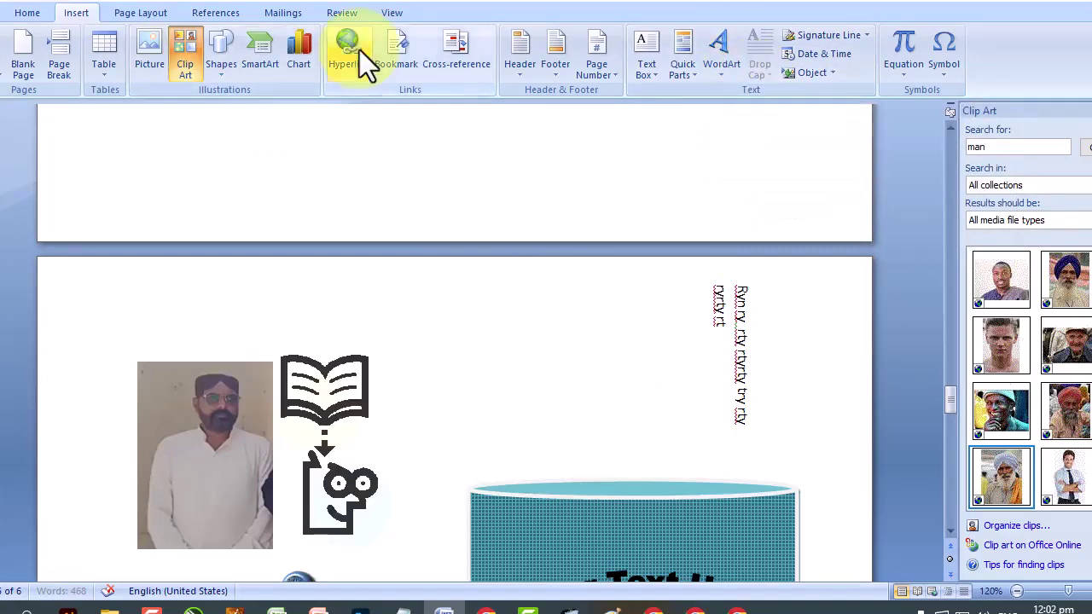
scroll(364, 81, "down", 5)
scroll(449, 315, "down", 2)
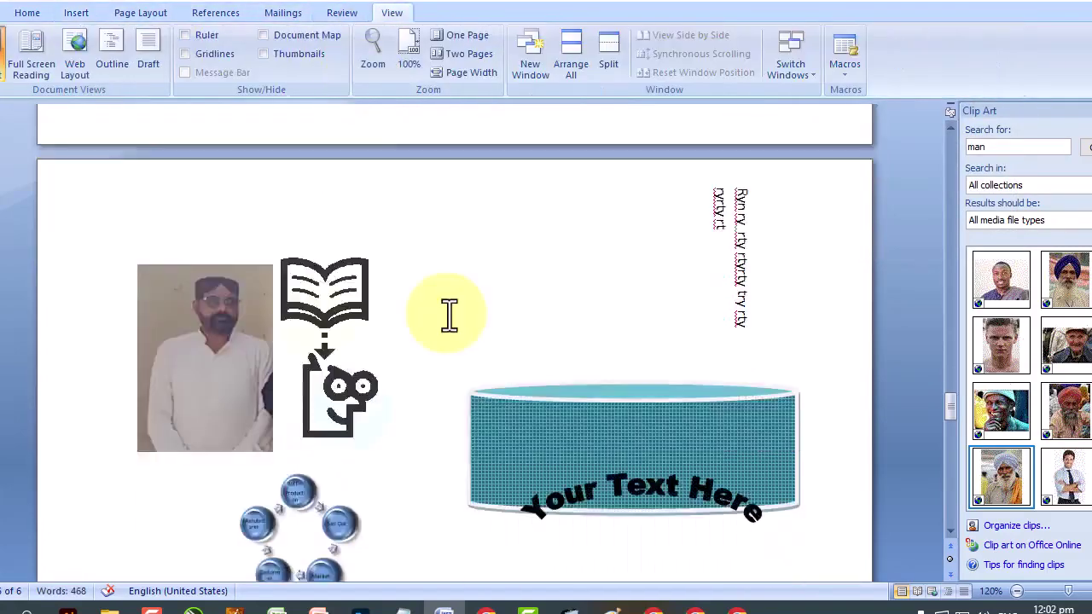
scroll(450, 315, "down", 5)
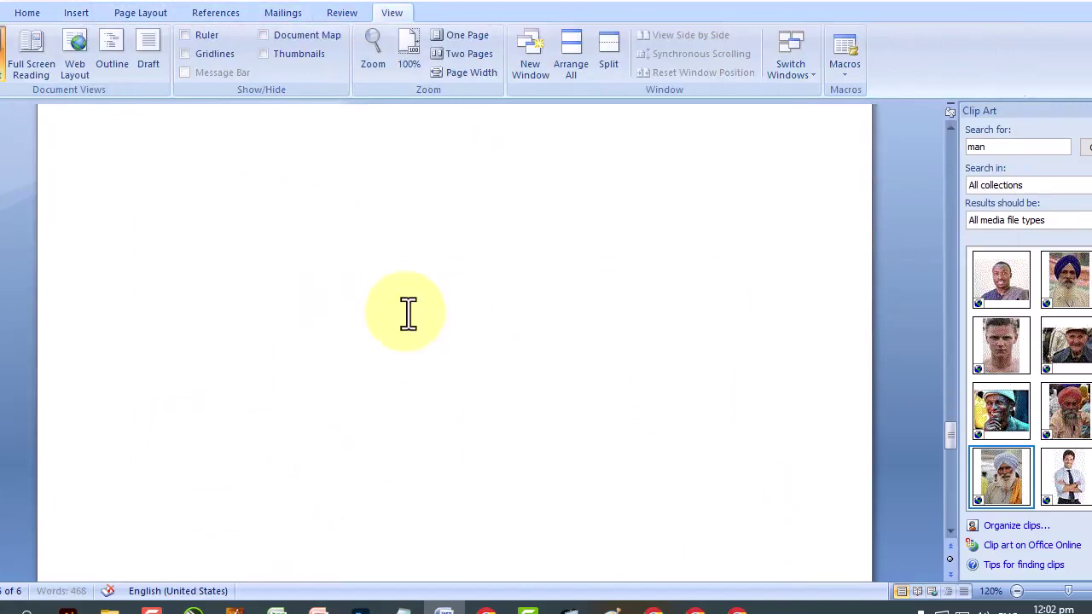
left_click(151, 608)
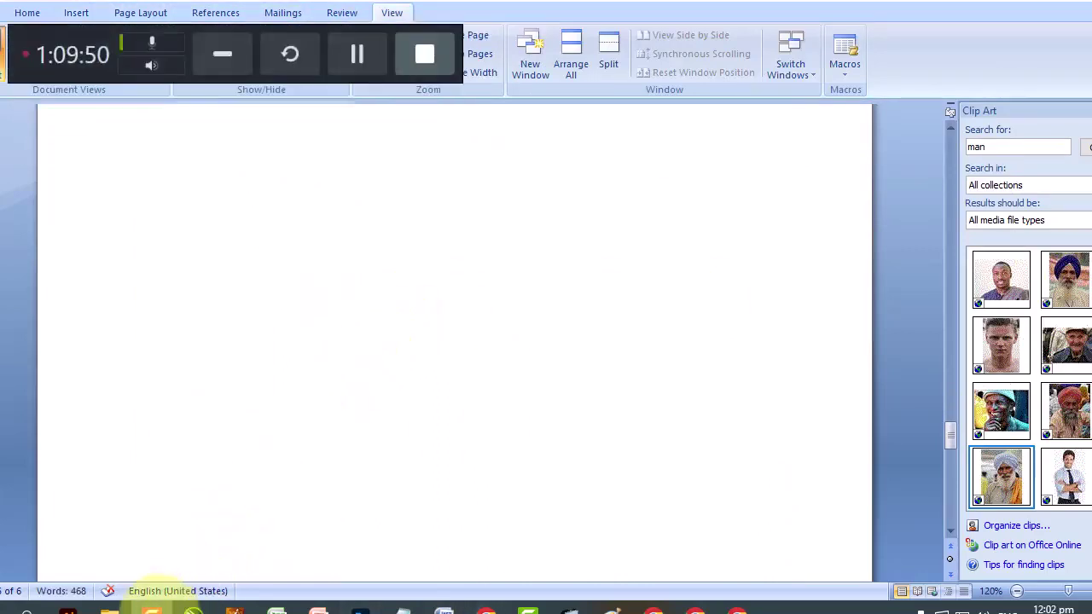
left_click(227, 47)
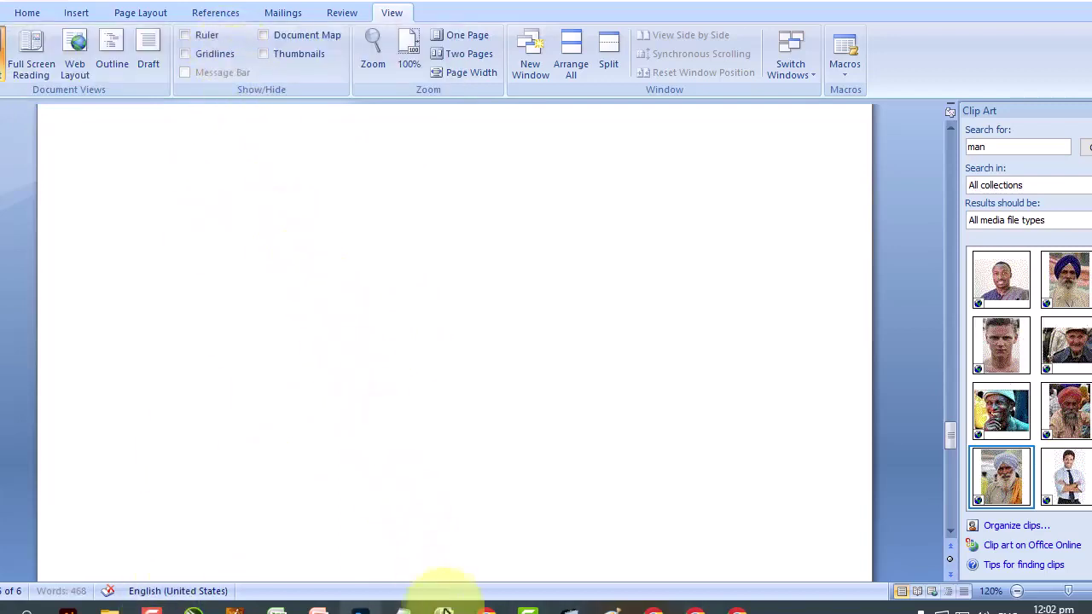
left_click(443, 607)
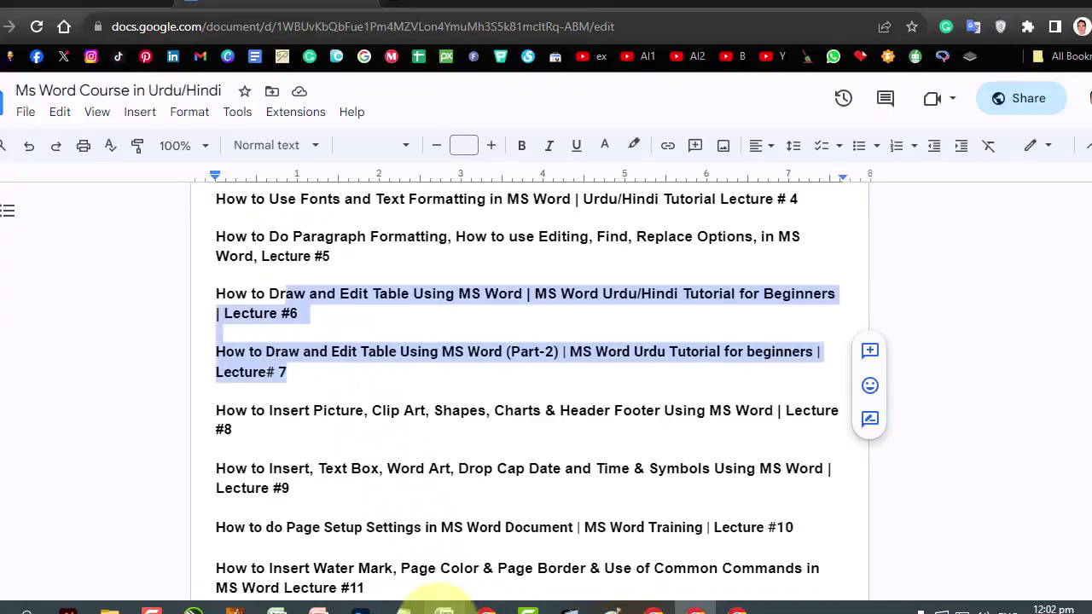
left_click(444, 608)
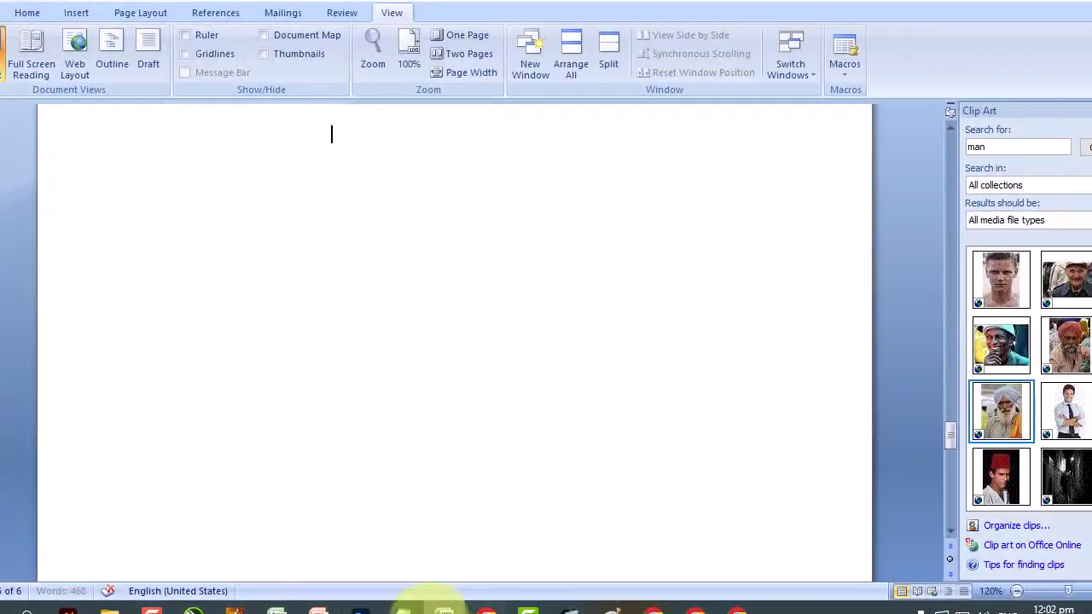
left_click(444, 607)
Type the word 'Image' on the line below the circular diagram.
left_click(444, 608)
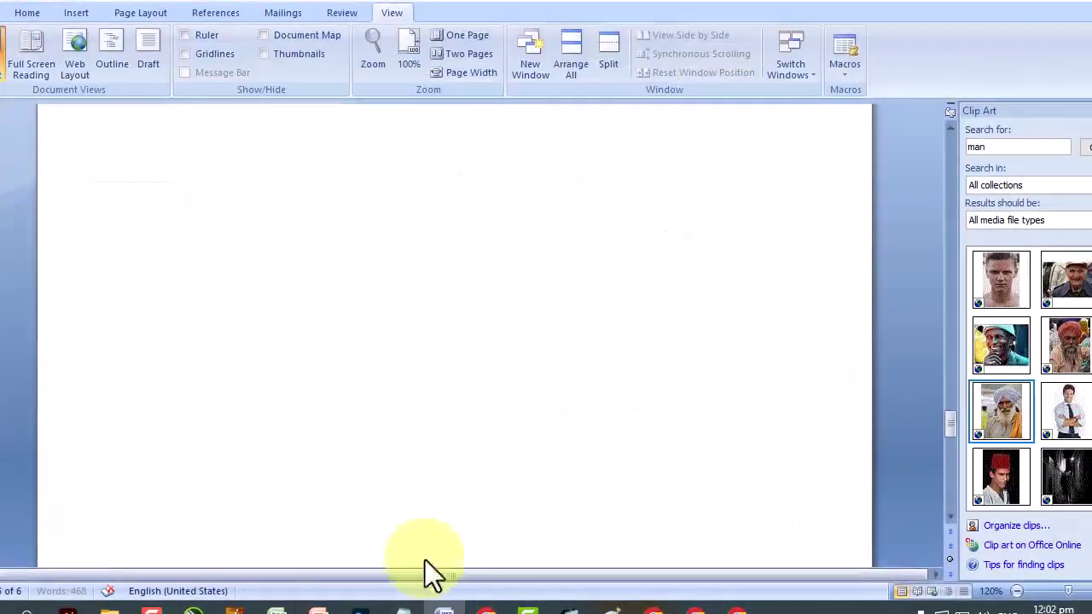
left_click(384, 194)
left_click(401, 323)
left_click(76, 13)
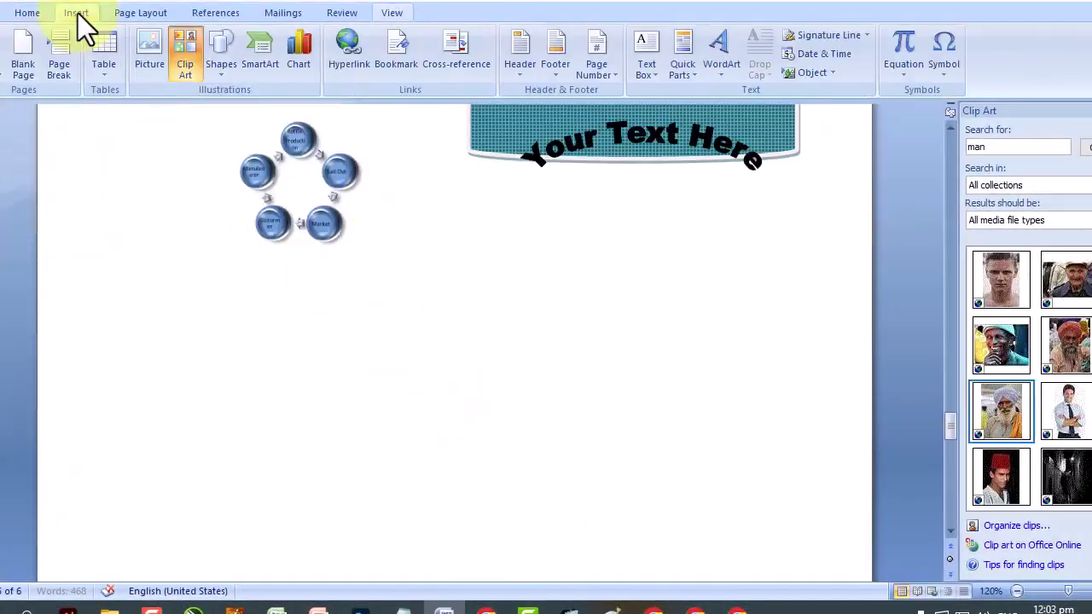
left_click(295, 175)
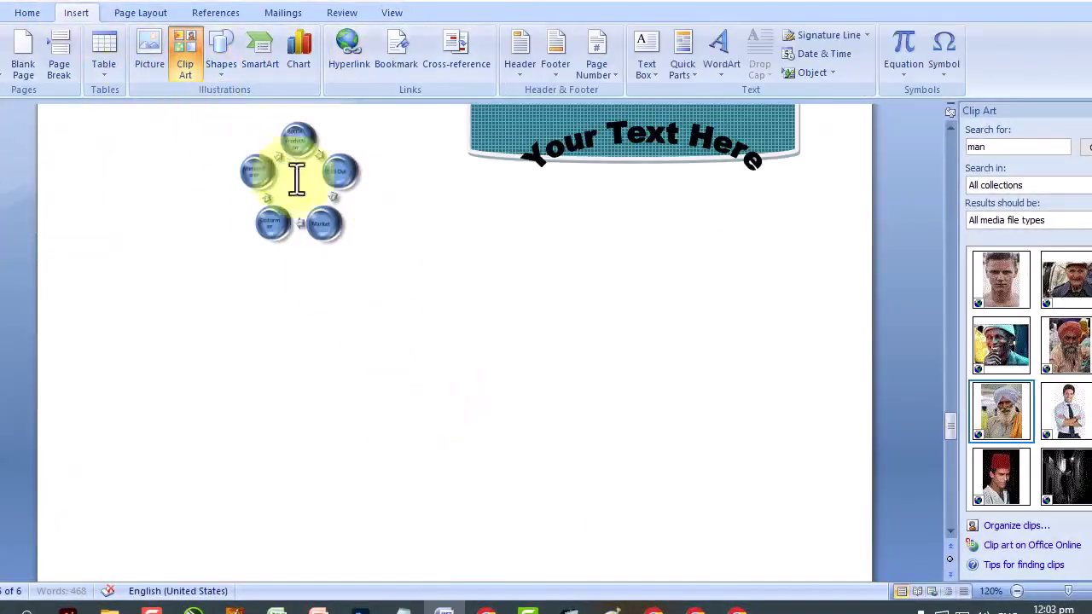
left_click(363, 321)
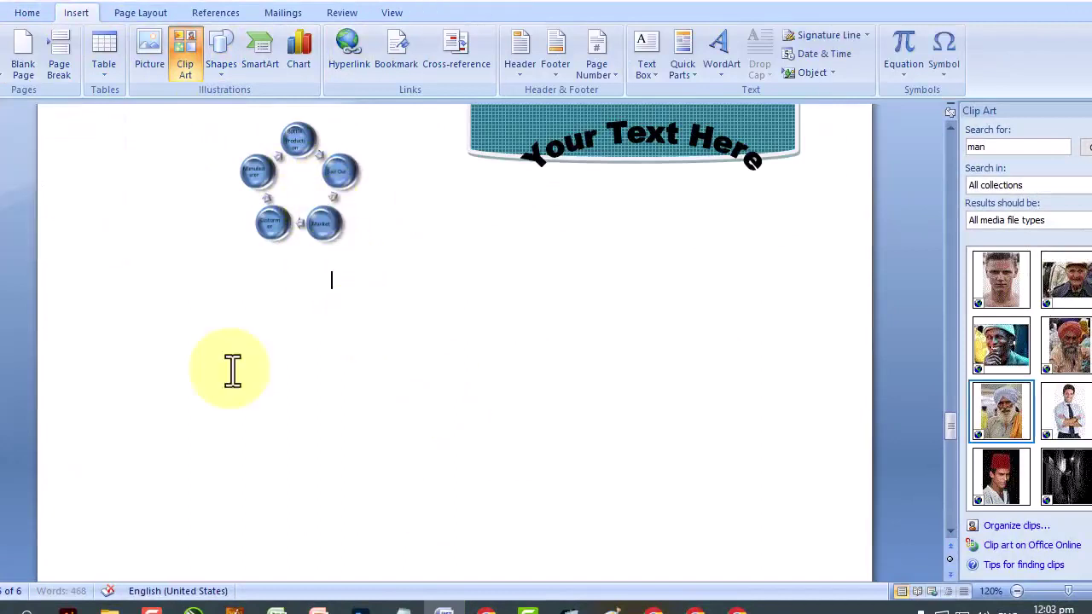
left_click(232, 370)
type("Im")
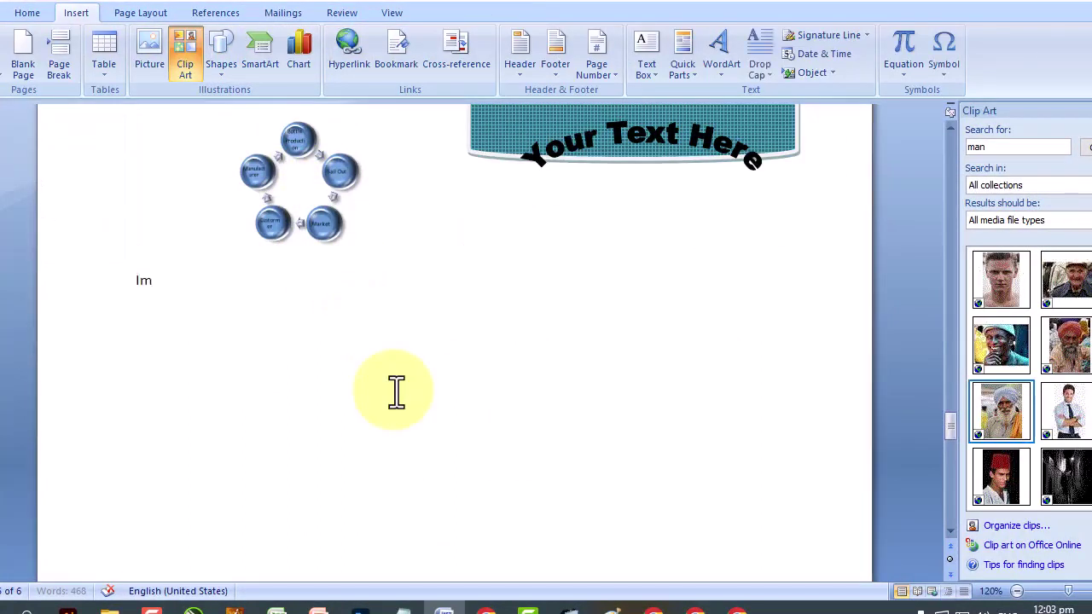
type("age")
Hyperlink 'Image' to the picture 12.jpg and follow the link to test it.
left_click(98, 288)
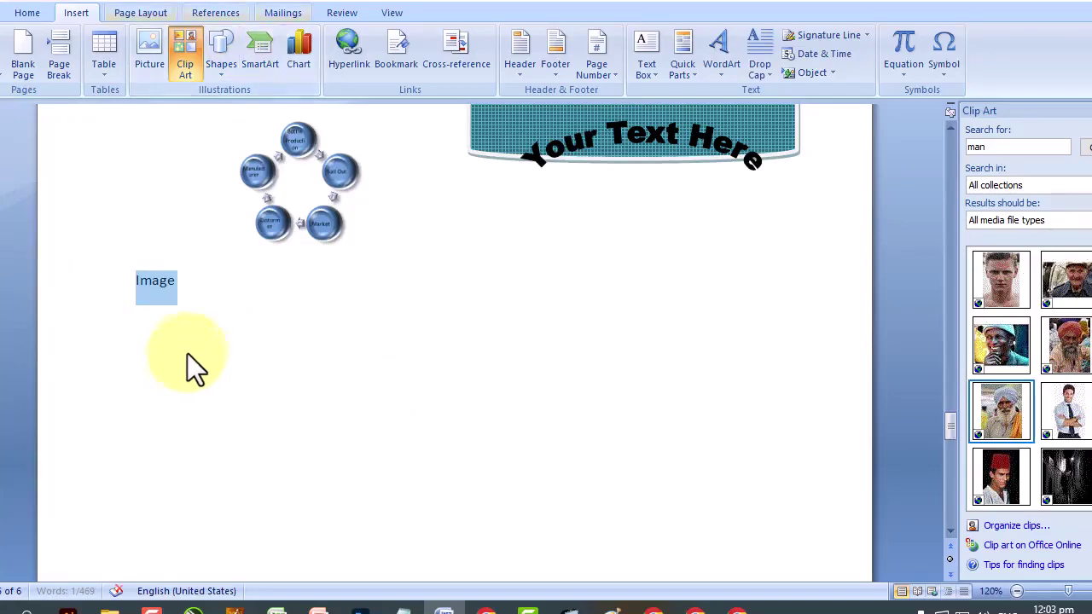
left_click(338, 61)
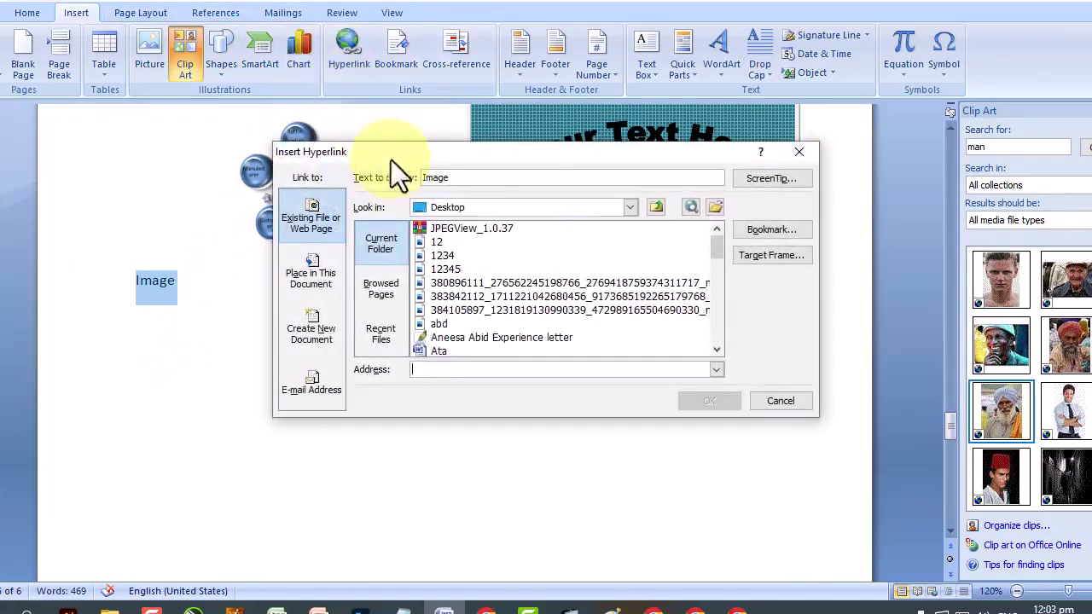
left_click(437, 243)
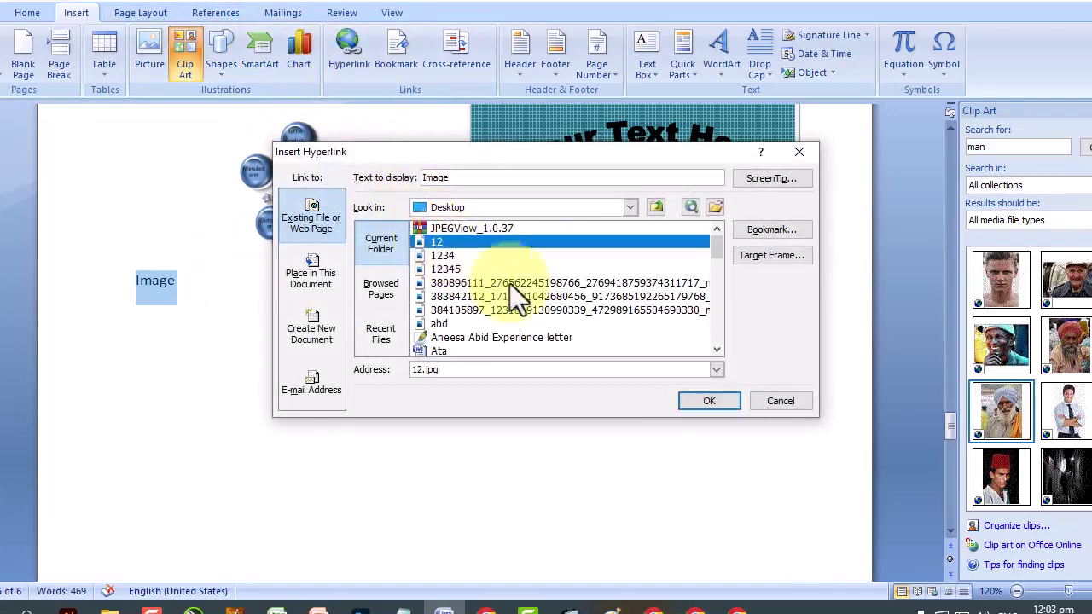
left_click(712, 399)
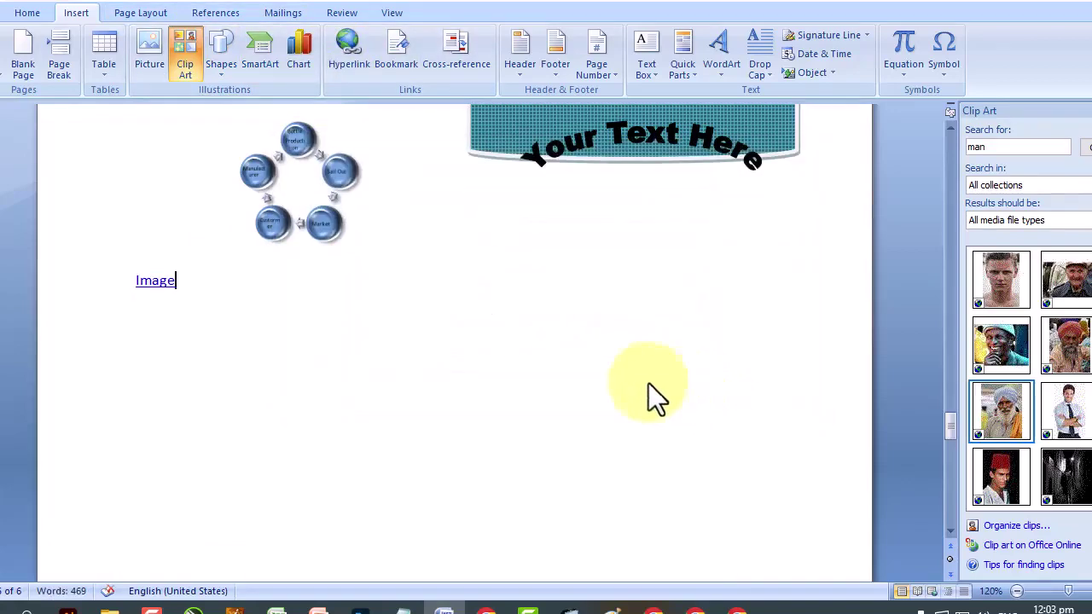
left_click(156, 281, "ctrl")
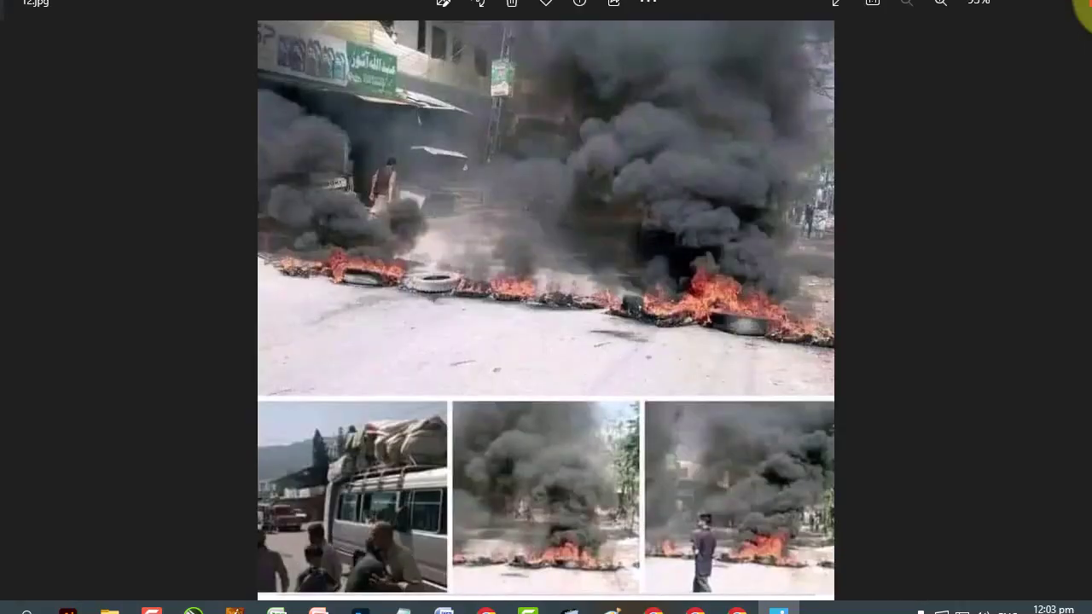
left_click(1084, 8)
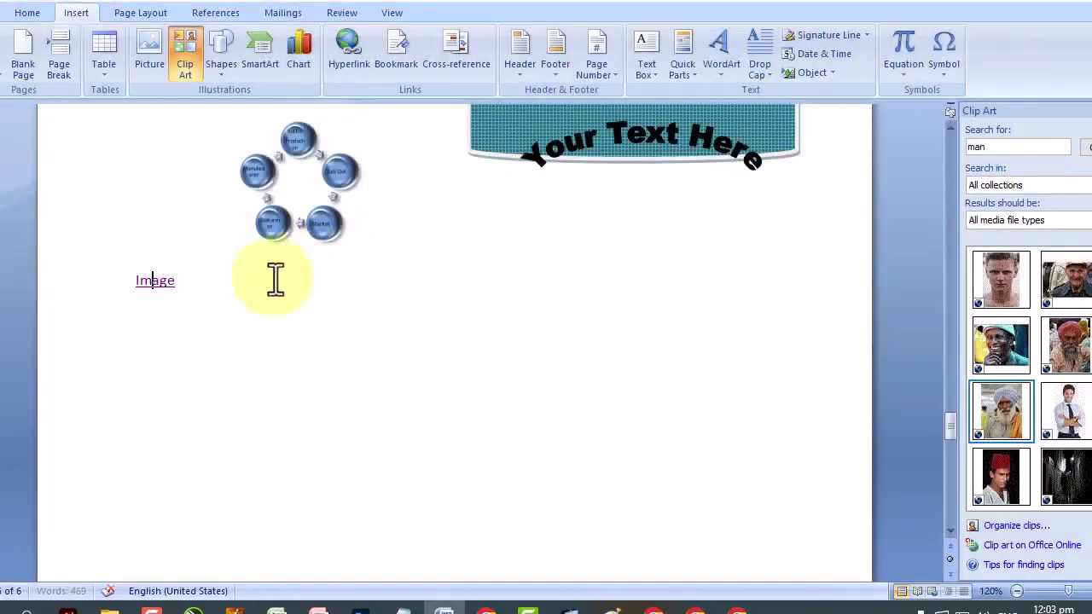
left_click(46, 280)
Type a credit line starting 'learn wi' after the last paragraph and select it.
scroll(683, 358, "up", 15)
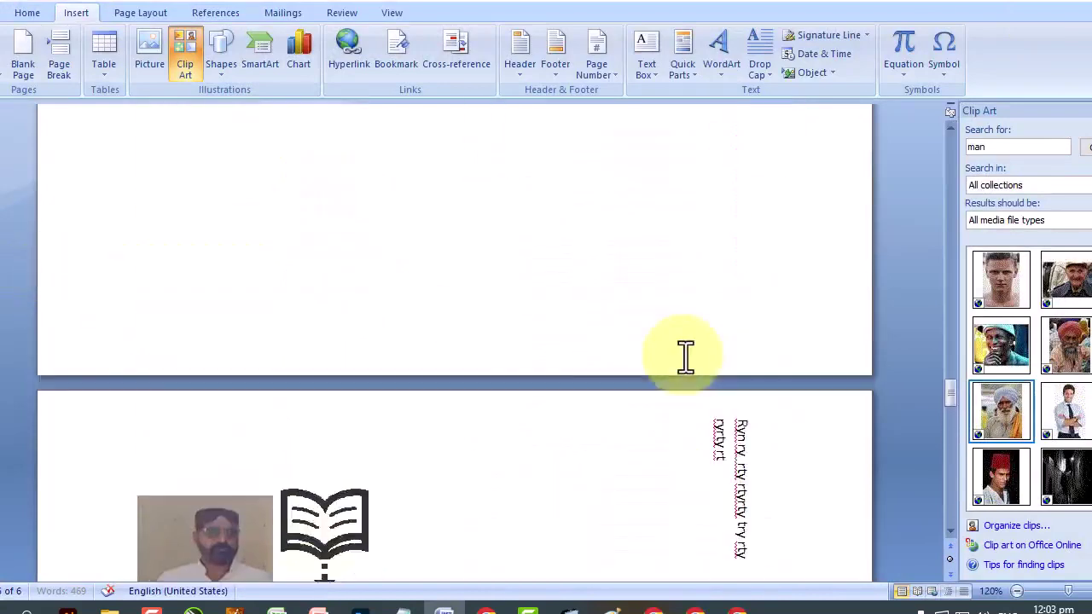
left_click(258, 514)
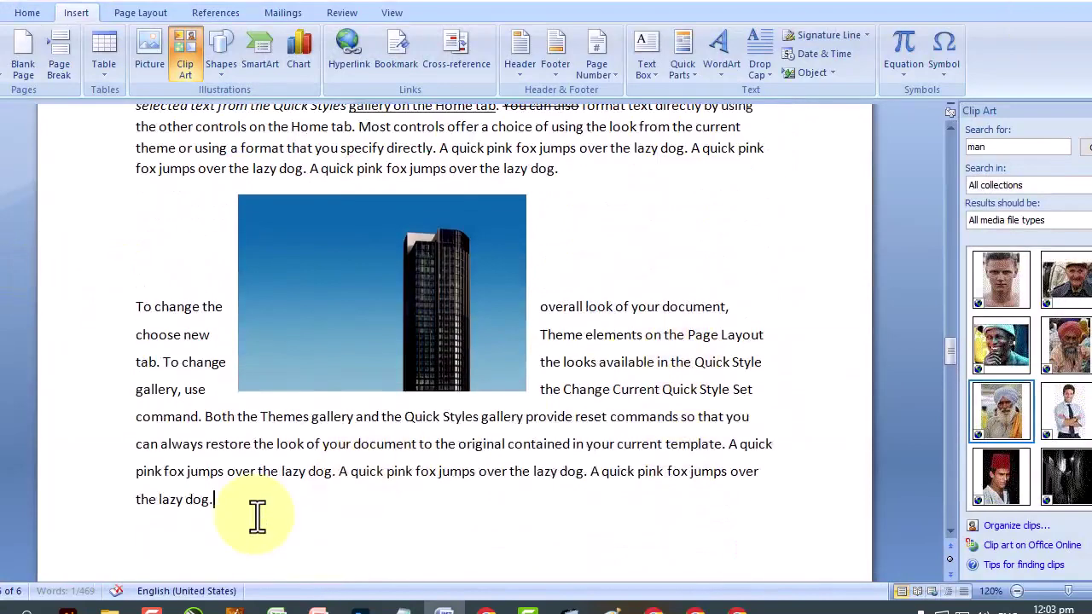
type("learn with shakeel anjum")
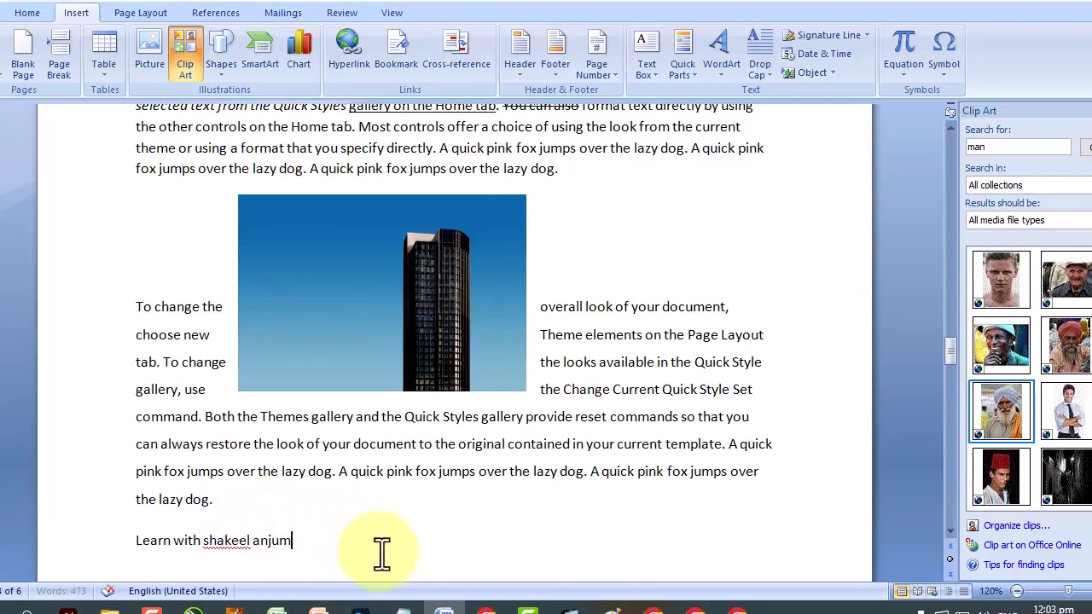
left_click(119, 539)
scroll(119, 540, "down", 2)
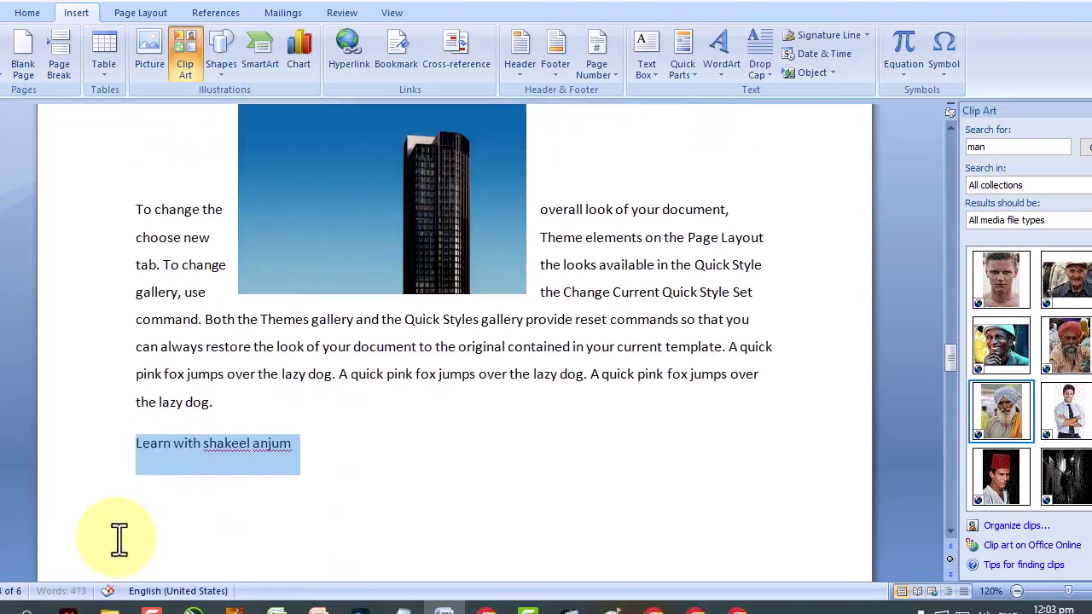
Copy the web address of the Photoshop class 2 page in the browser.
left_click(693, 608)
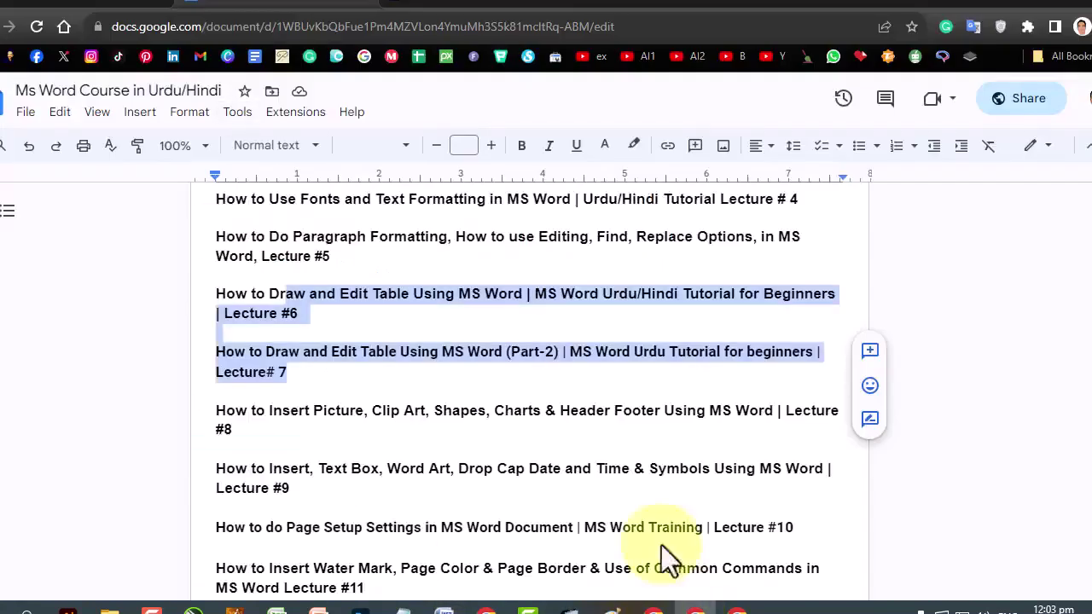
left_click(476, 7)
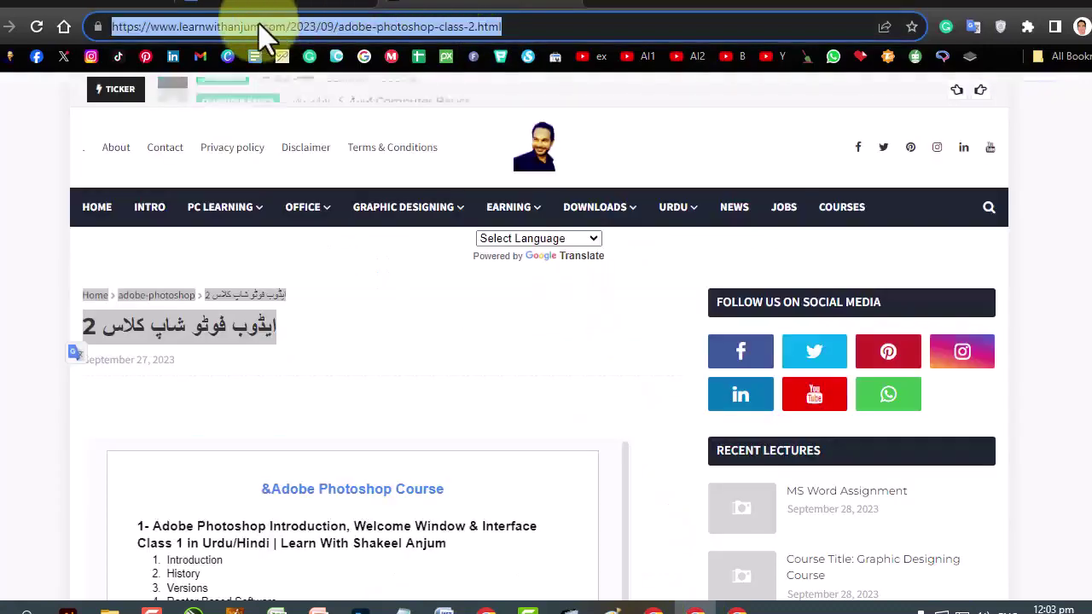
right_click(258, 23)
left_click(341, 125)
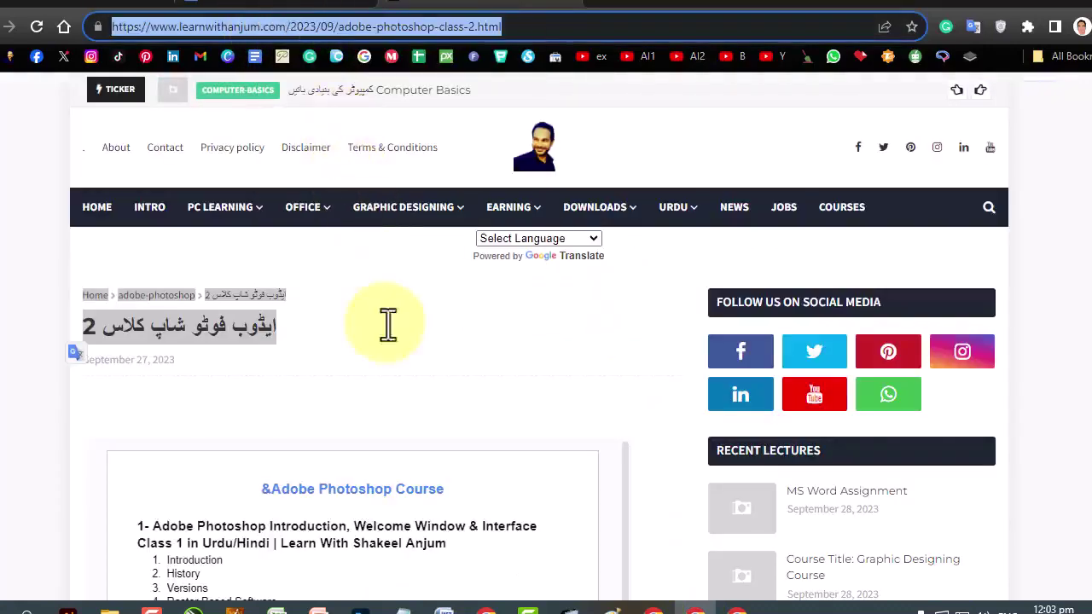
Hyperlink the credit line to the pasted Photoshop class 2 address and test it.
left_click(445, 608)
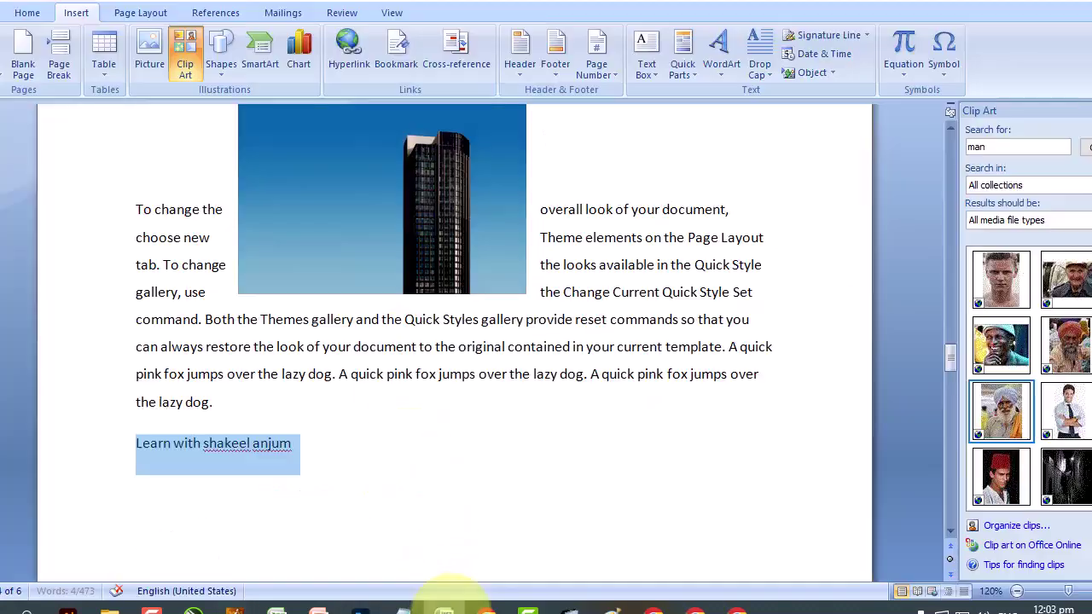
left_click(343, 56)
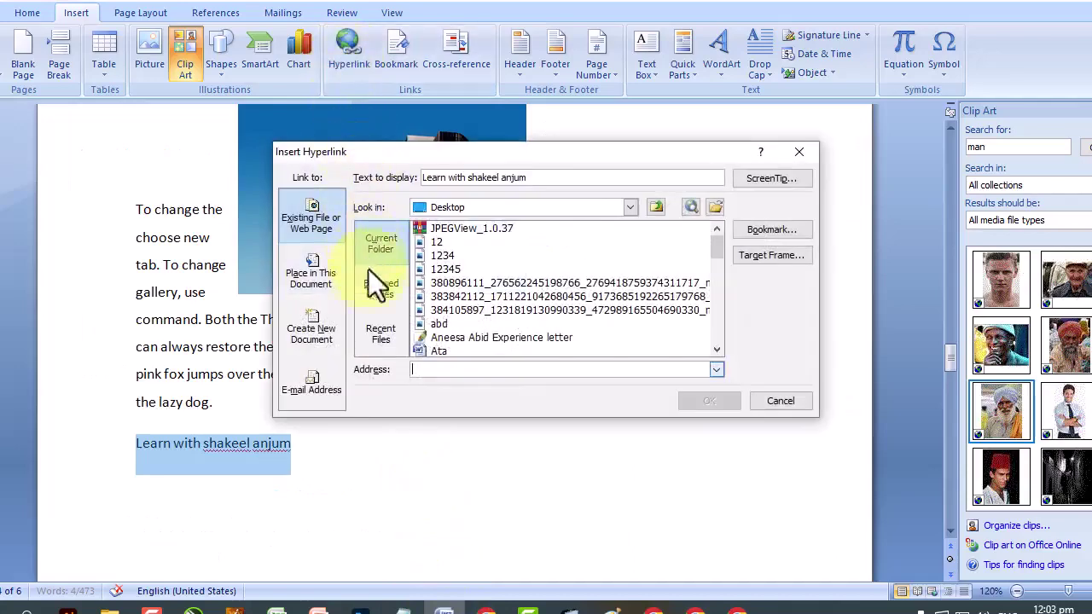
left_click(372, 293)
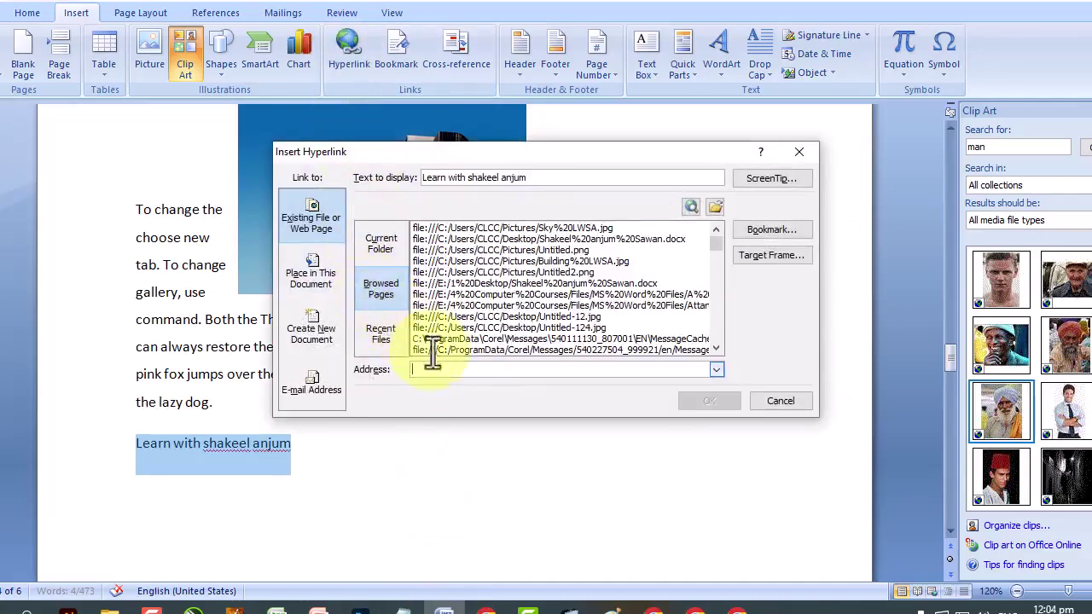
right_click(455, 371)
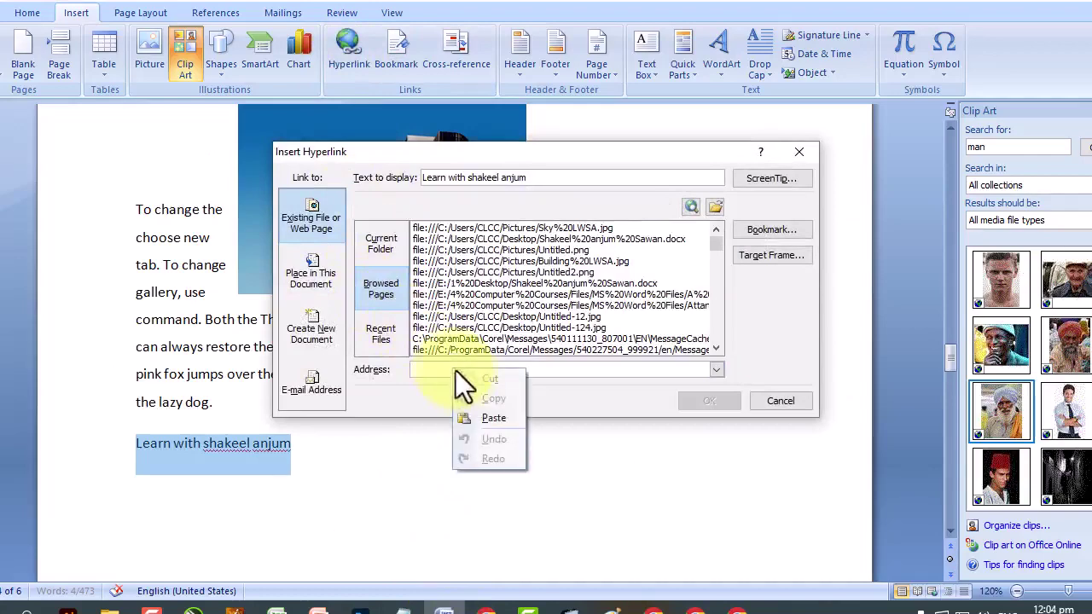
left_click(511, 417)
left_click(726, 402)
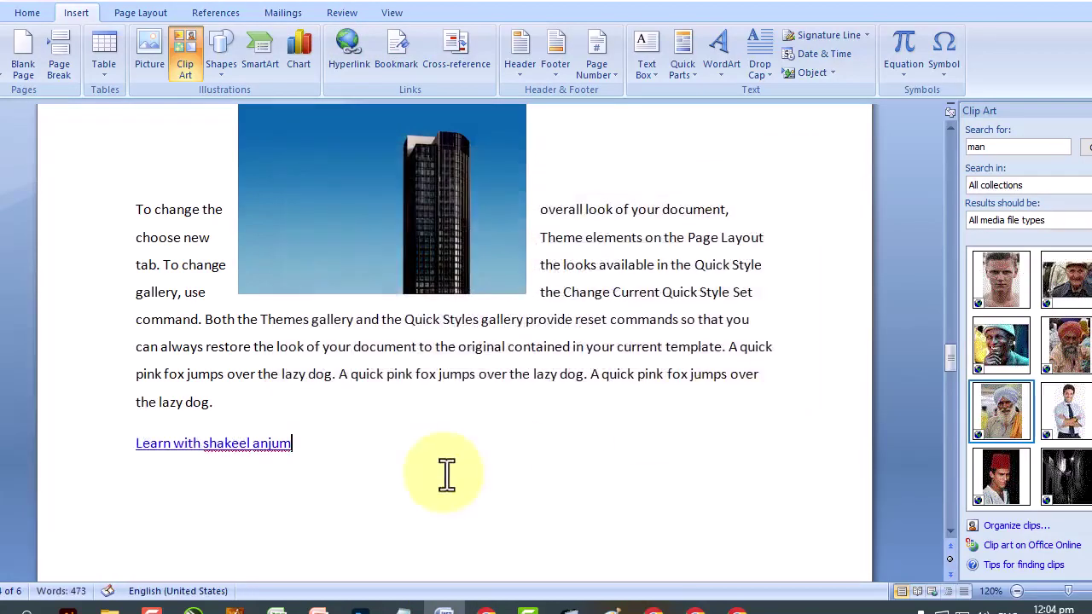
left_click(268, 445, "ctrl")
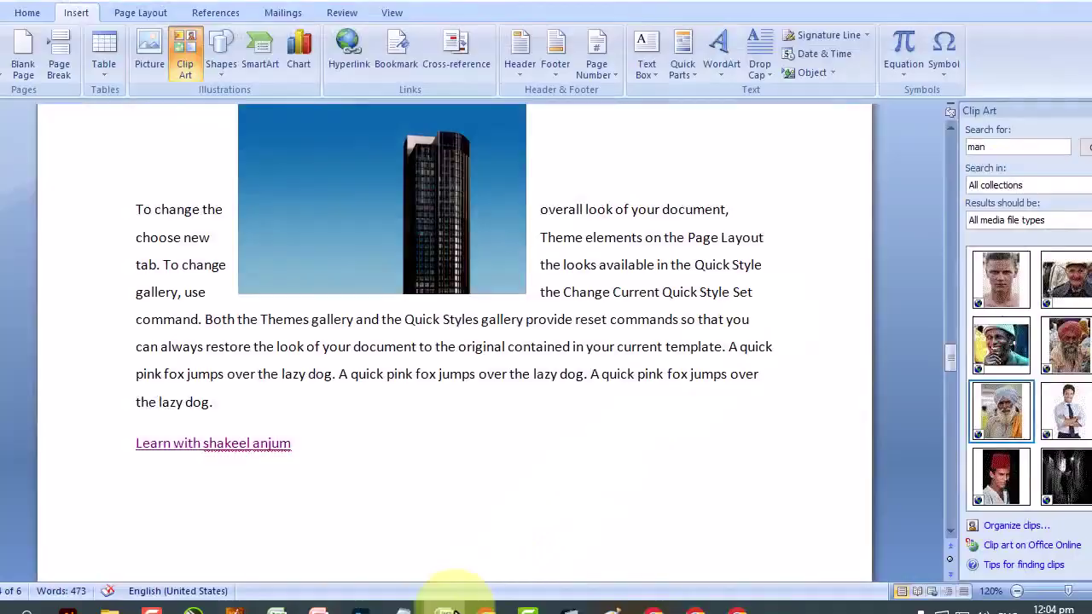
left_click(452, 609)
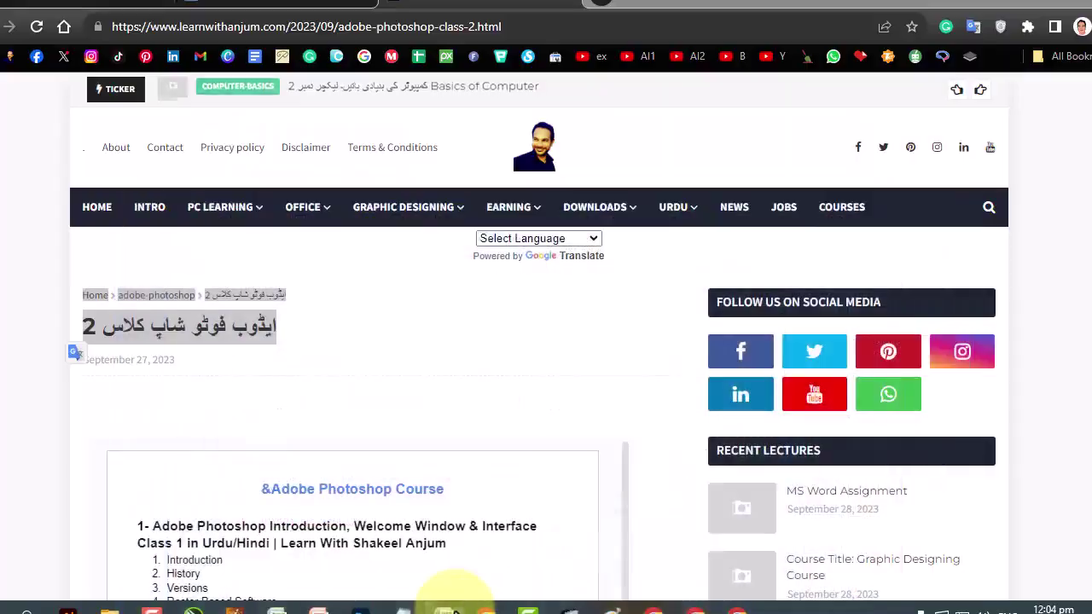
left_click(451, 609)
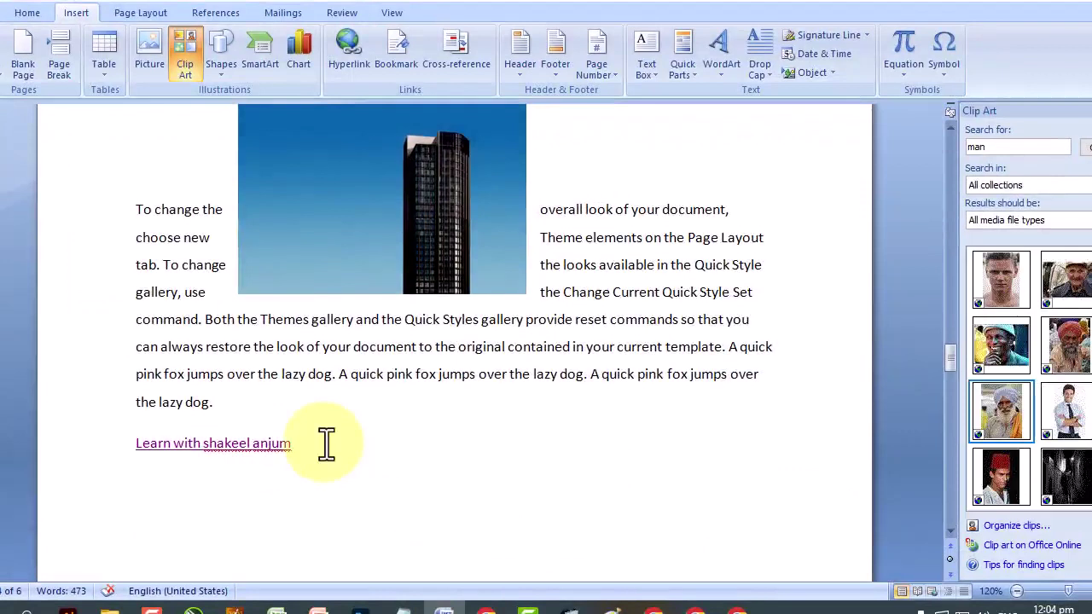
Insert the current date with time, 10/2/2023 12:04:49 PM, on a new line below the link.
left_click_drag(344, 449, 139, 458)
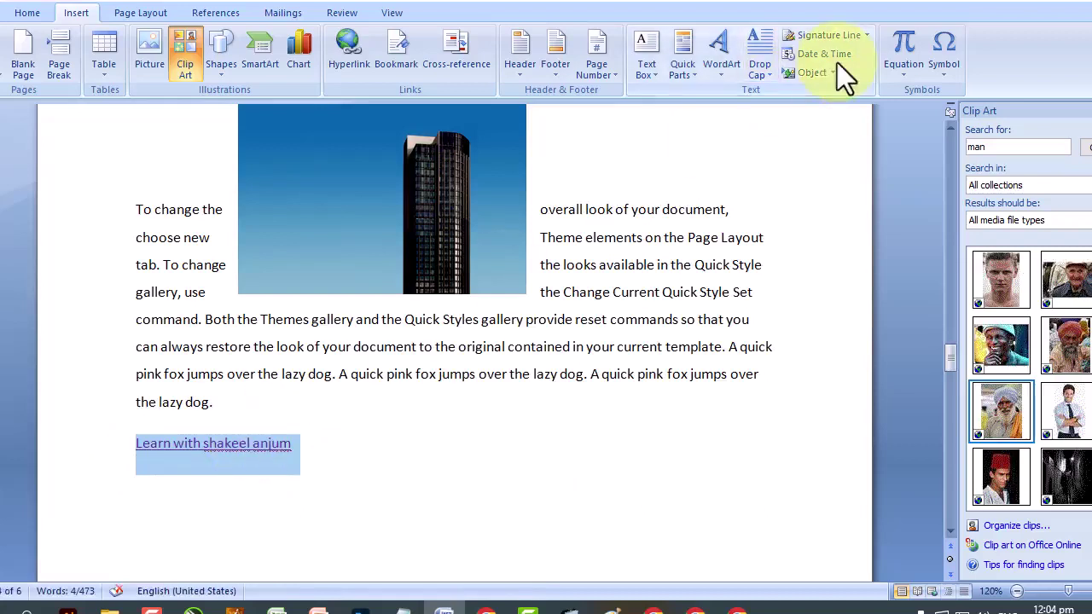
left_click(483, 436)
left_click(380, 469)
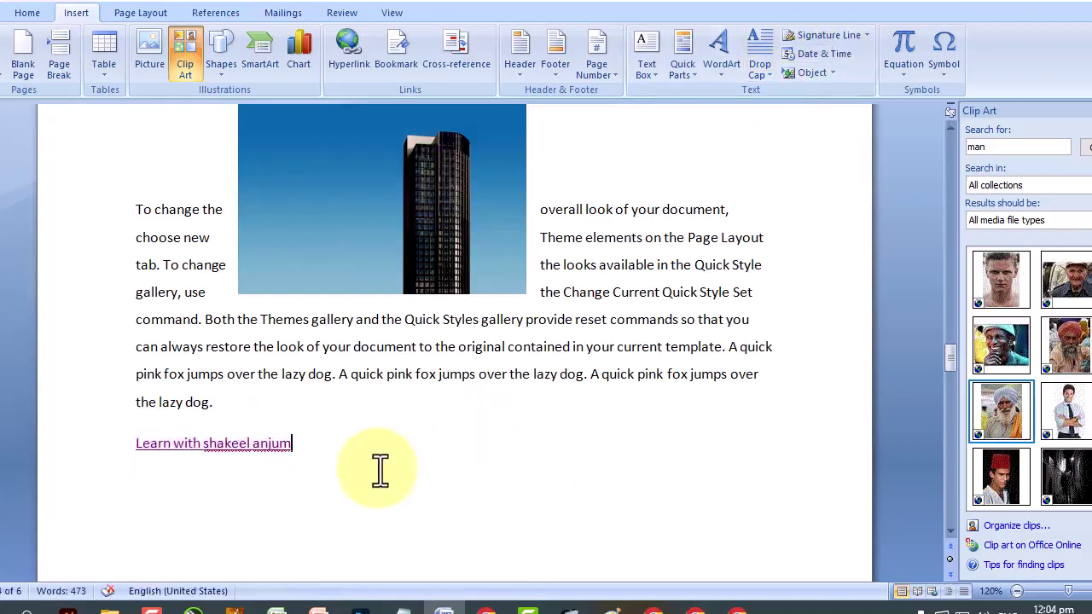
key("Return")
scroll(383, 470, "down", 1)
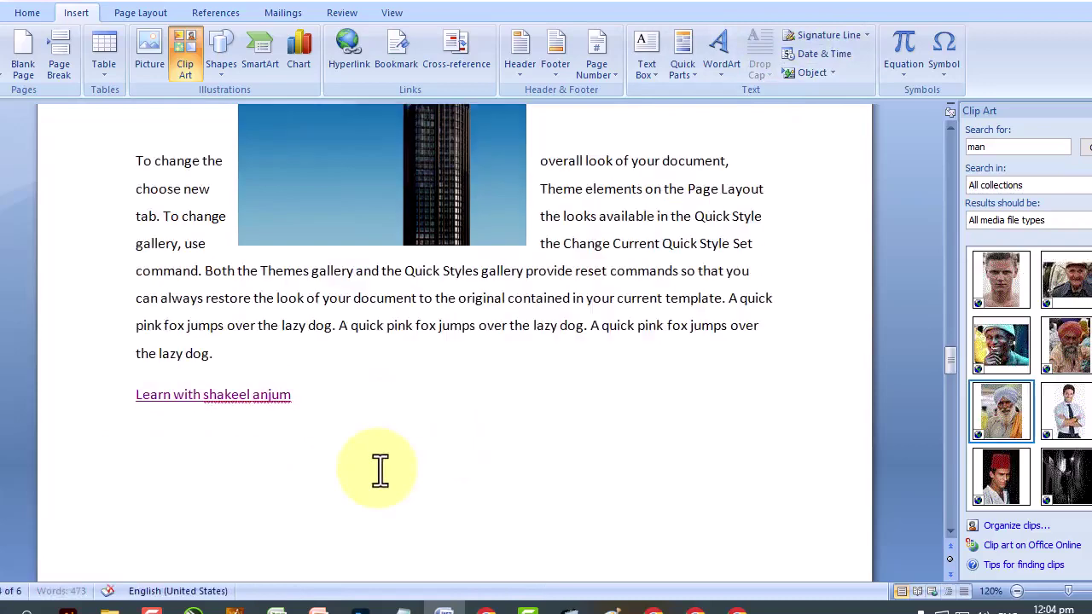
left_click(809, 53)
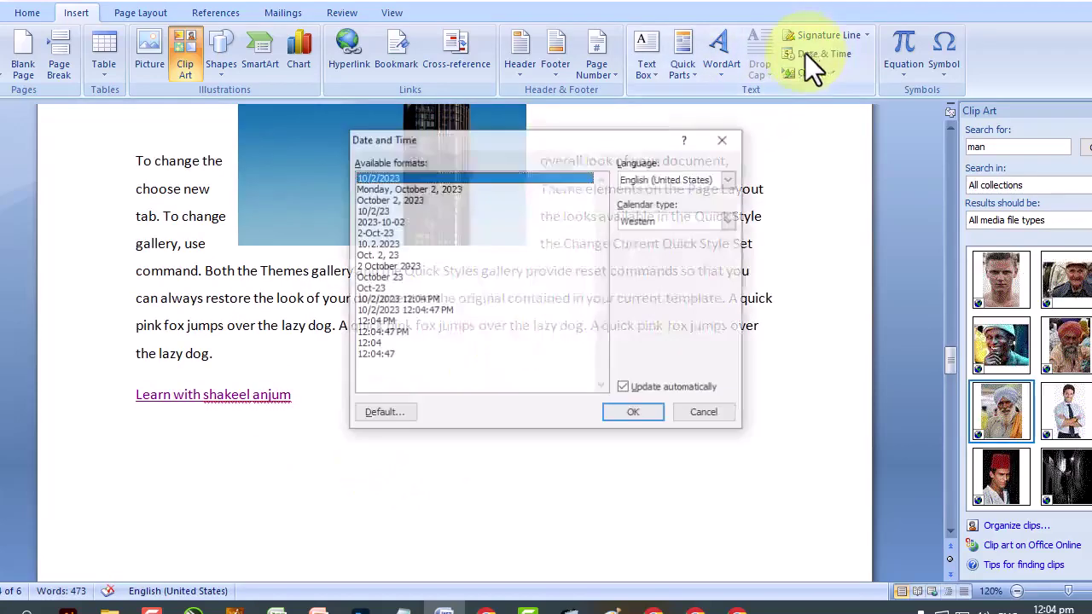
left_click(427, 311)
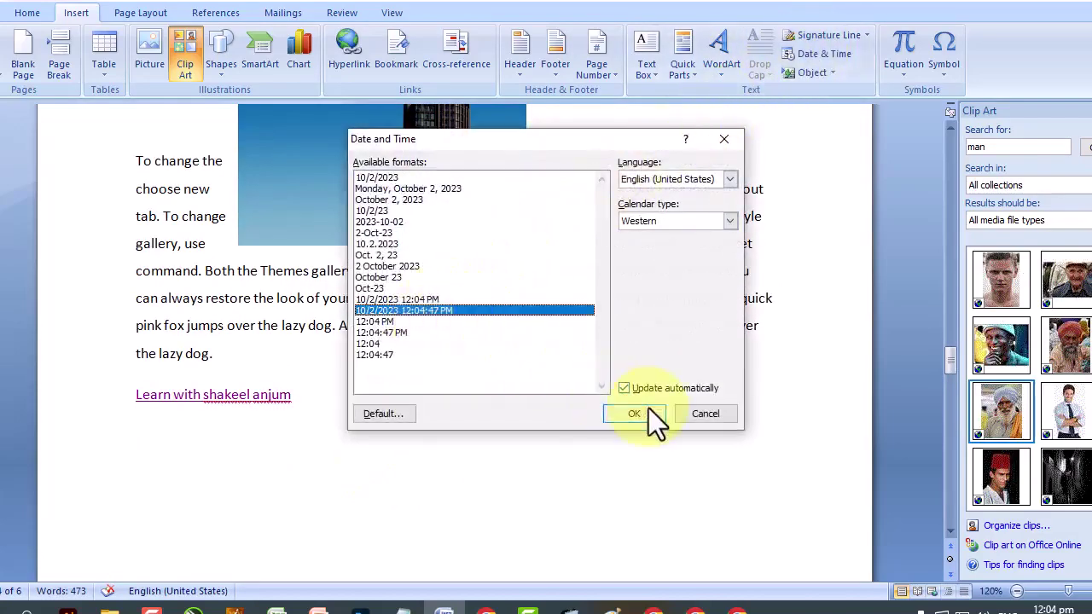
left_click(645, 412)
Inspect the inserted date field and select its whole line.
left_click(169, 444)
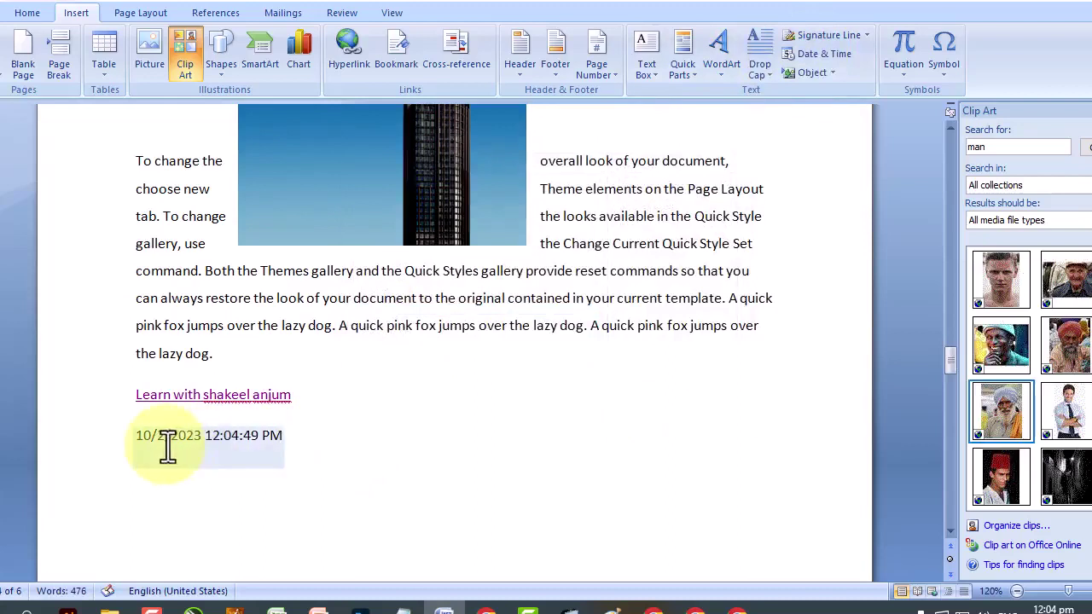
left_click(251, 436)
left_click(339, 441)
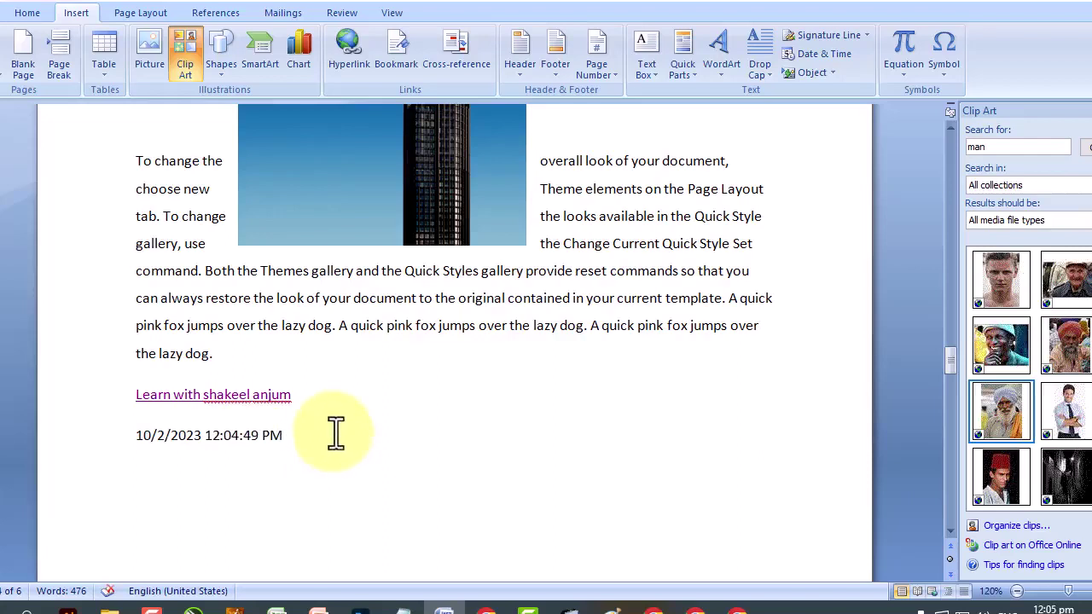
left_click_drag(334, 434, 124, 431)
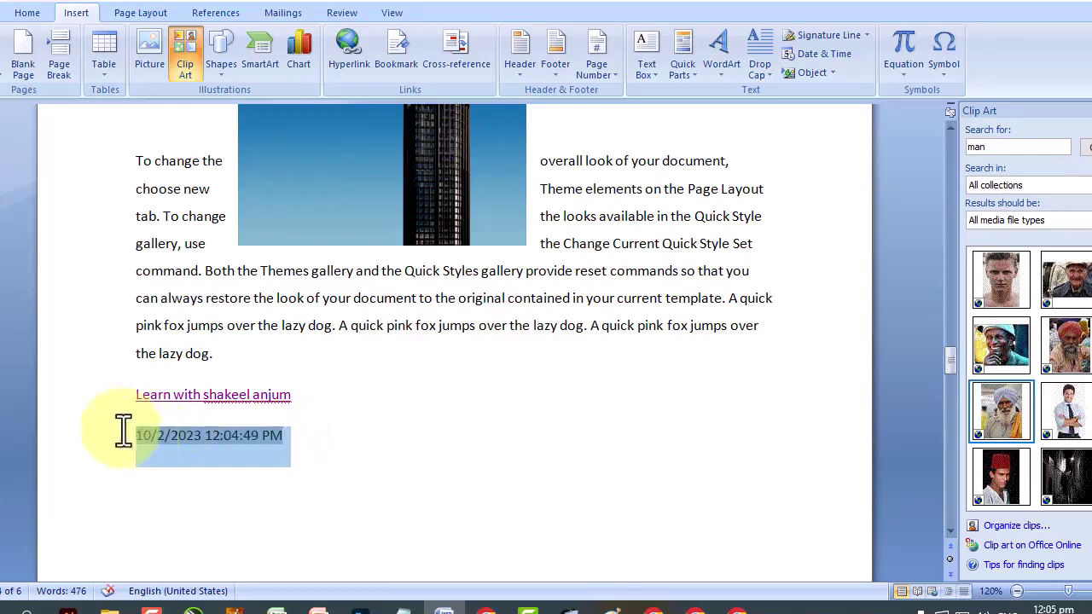
left_click(455, 446)
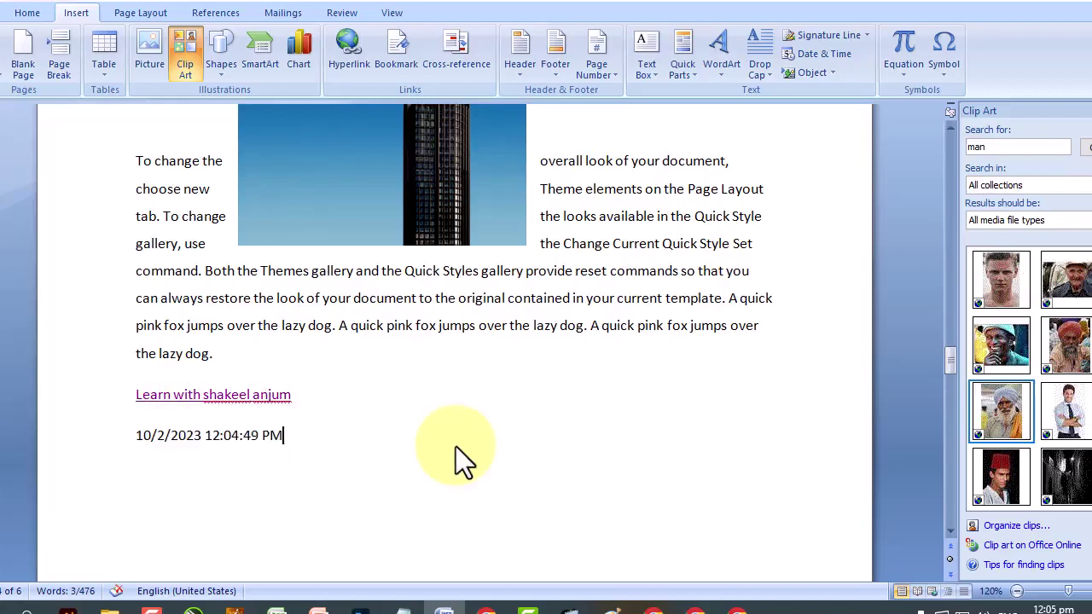
Add a date-only line below, then delete it.
key("Return")
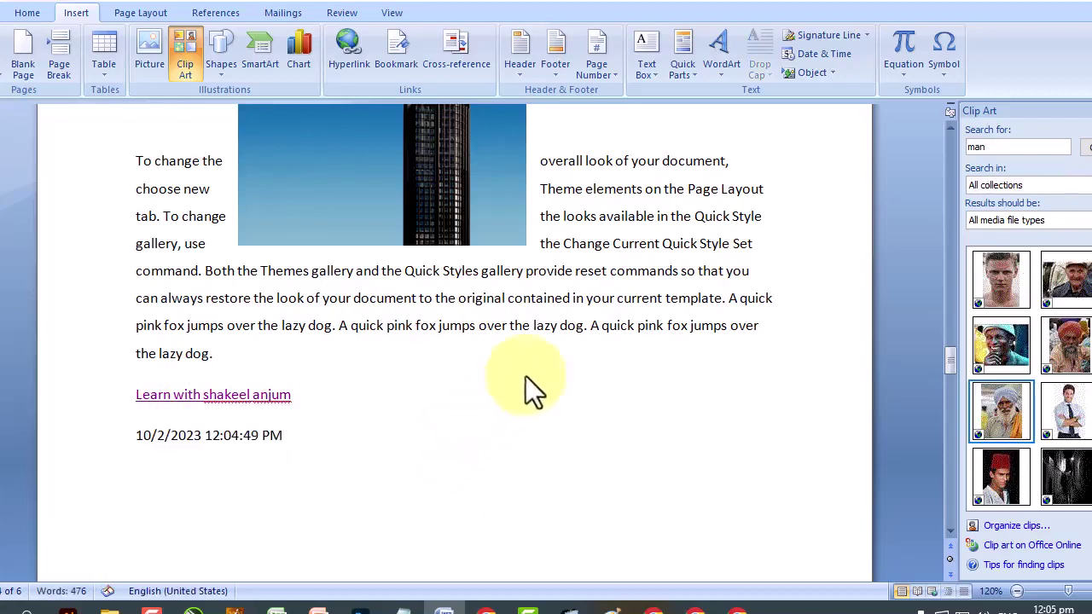
left_click(842, 56)
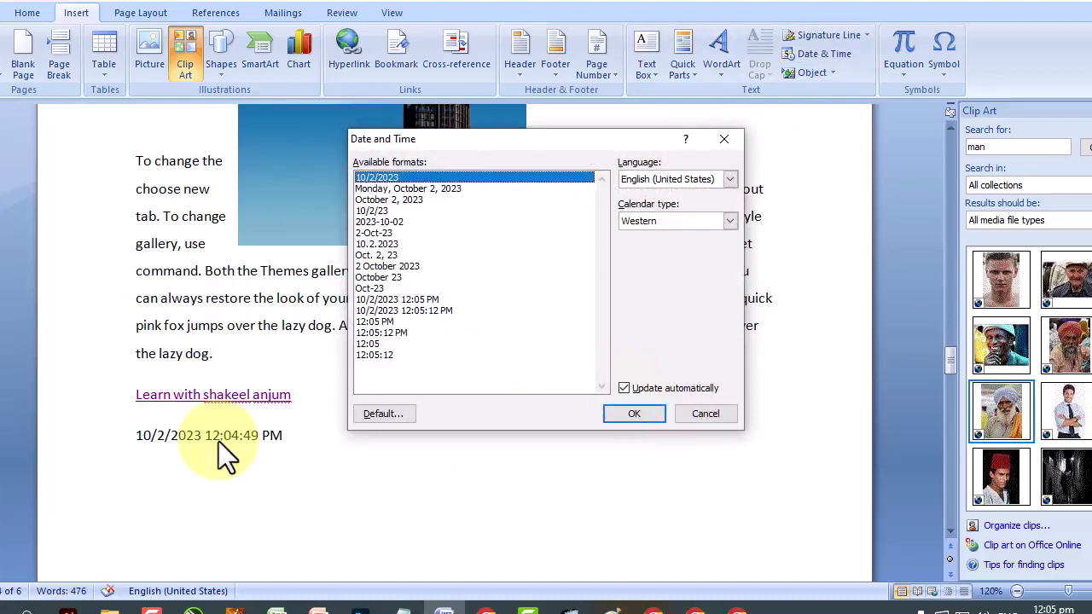
left_click(635, 412)
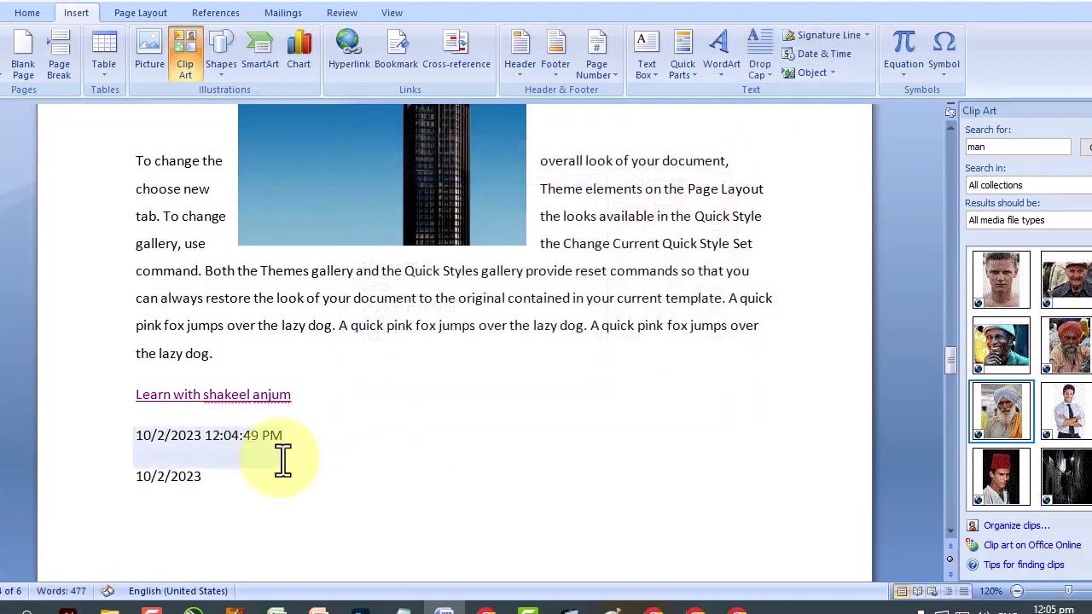
left_click(107, 476)
key("Delete")
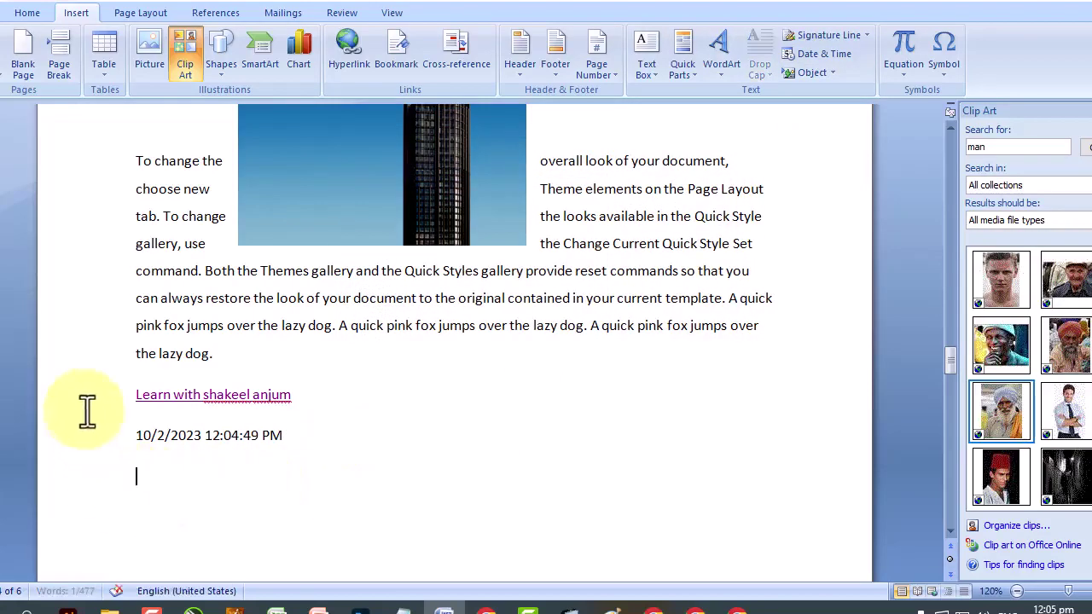
Save the document to the Desktop as 'rfgfdgfg'.
left_click(8, 15)
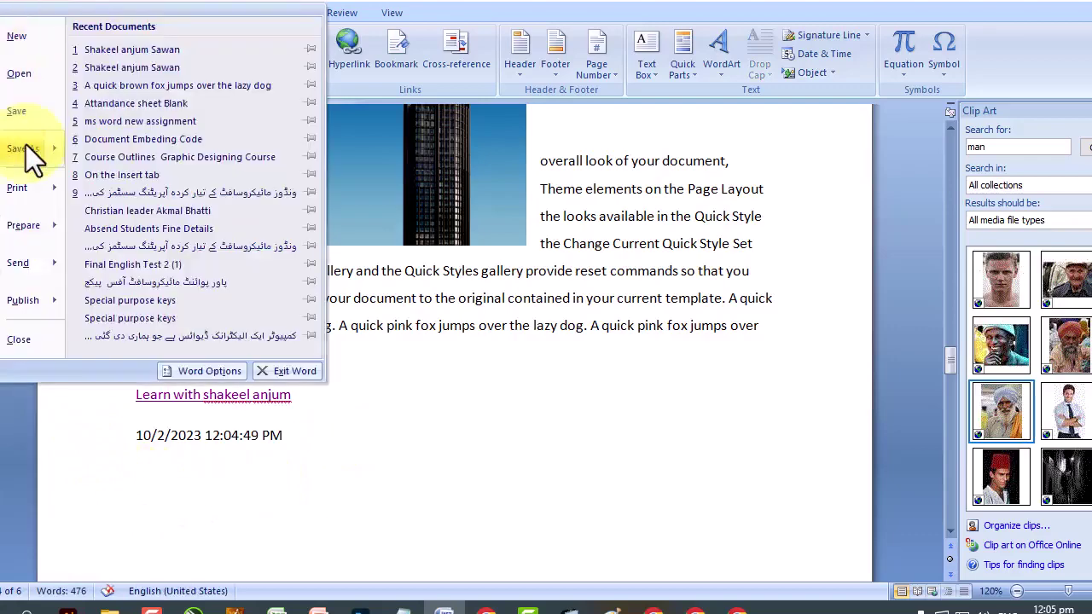
left_click(26, 144)
left_click(47, 125)
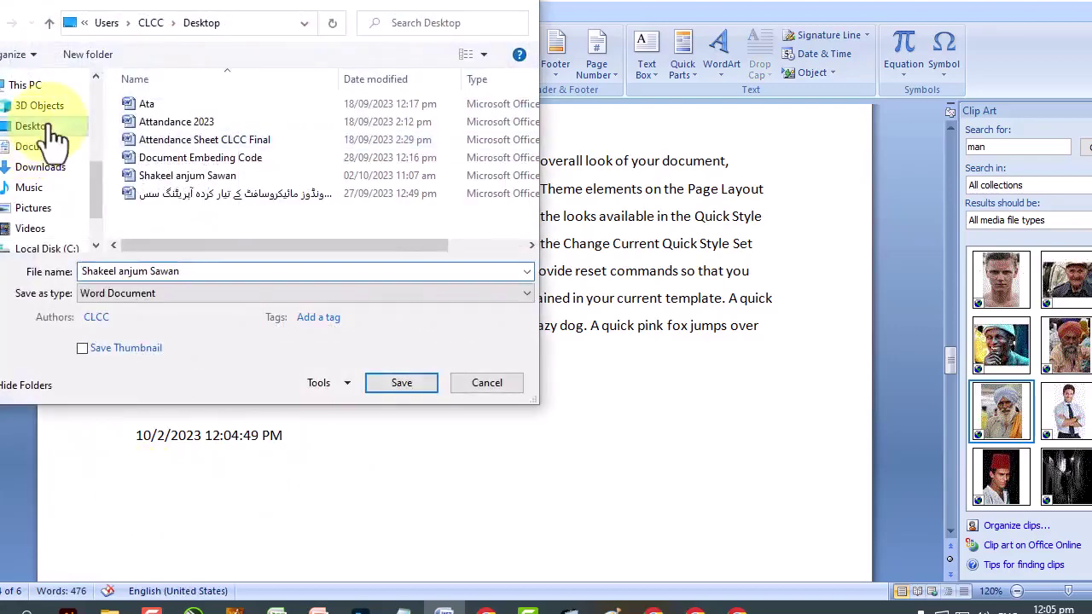
left_click(310, 270)
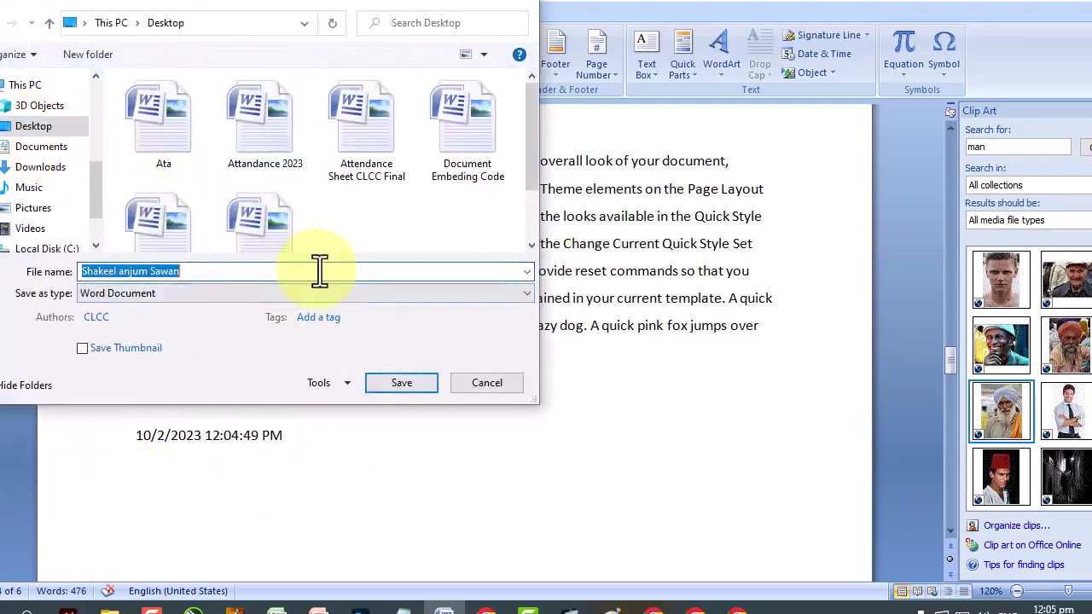
left_click(314, 270)
type("rfgfdgfg")
left_click(389, 388)
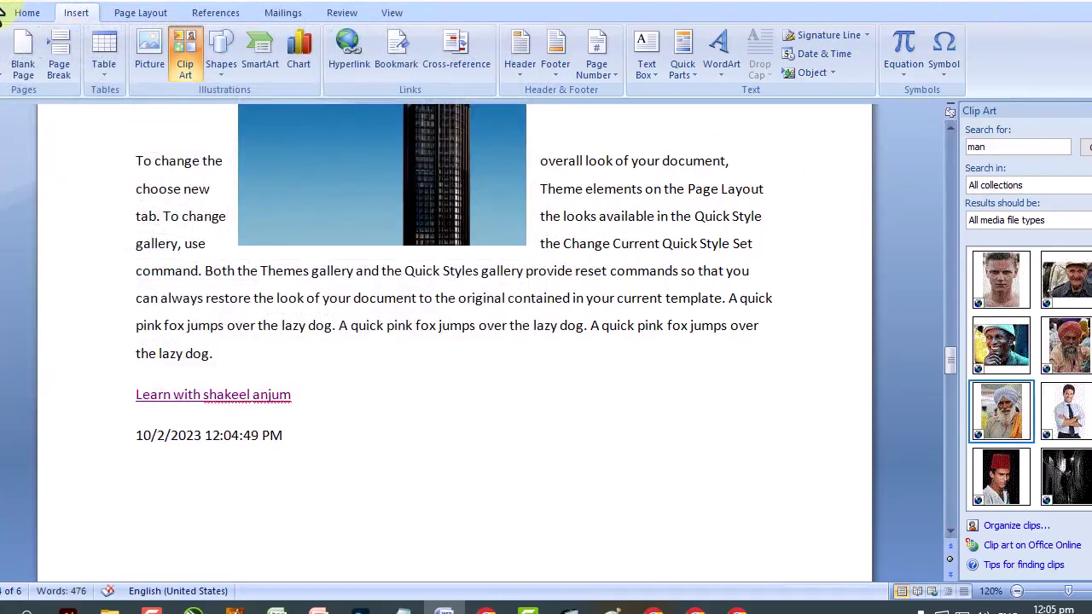
Open the Date and Time dialog for the date field and cancel without changes.
left_click_drag(261, 439, 195, 436)
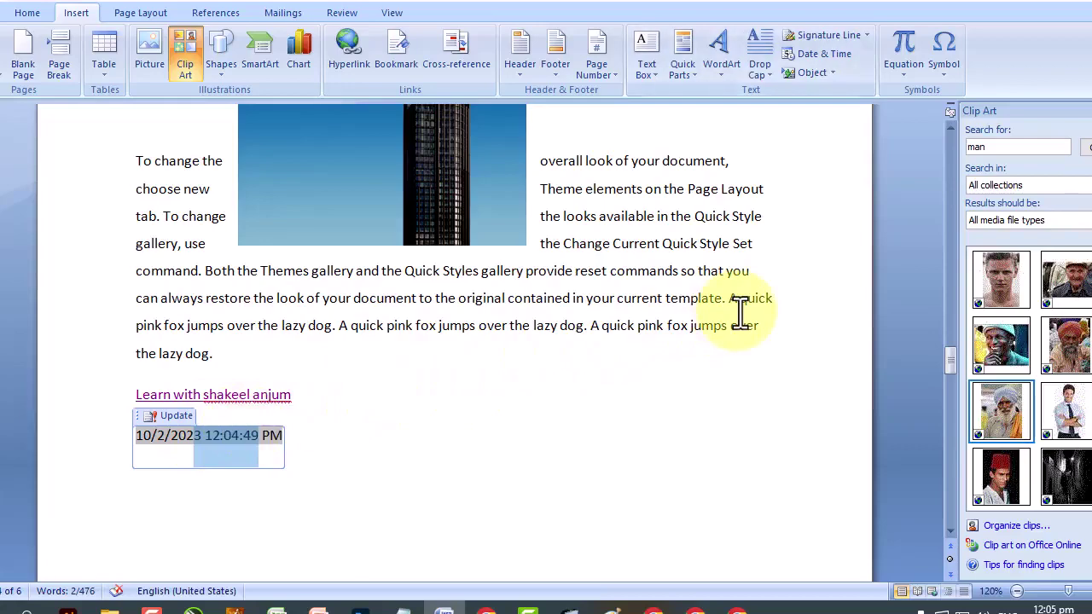
left_click(815, 55)
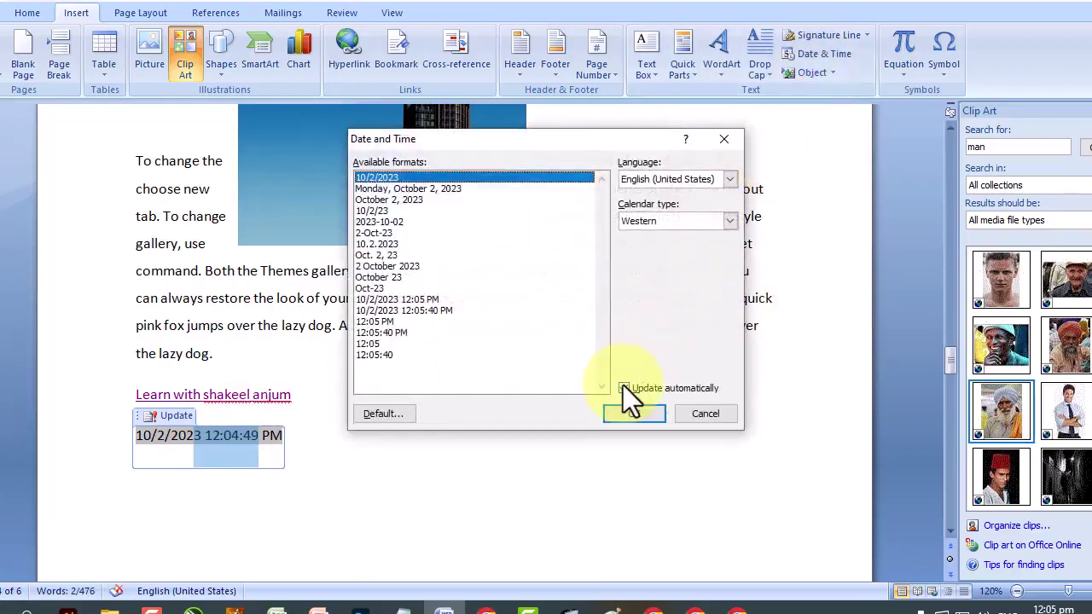
left_click(708, 415)
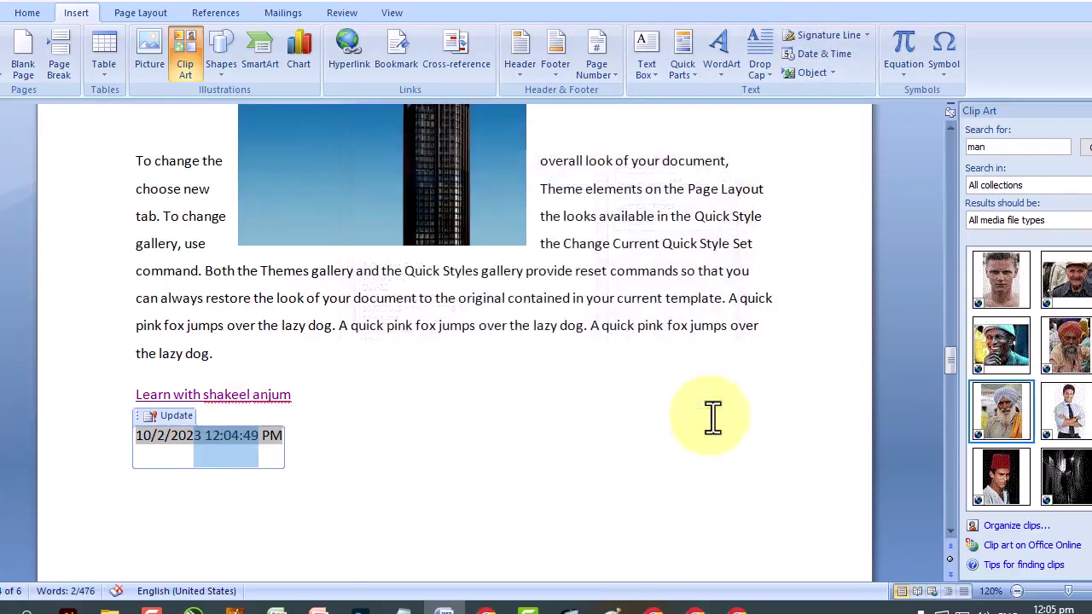
left_click(253, 446)
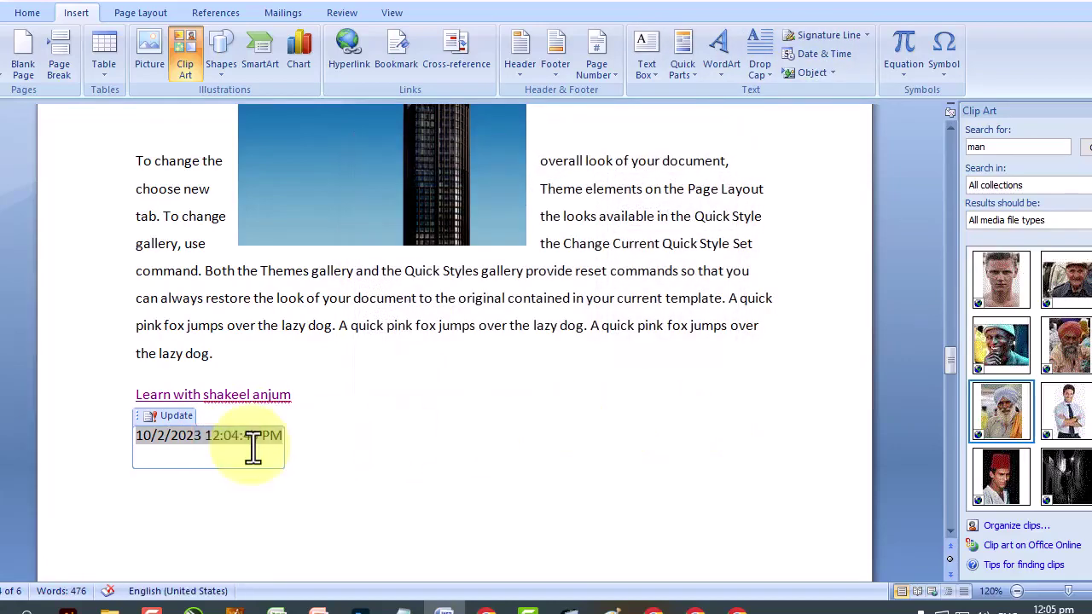
Close the document, reopen it from Recent Documents, and click the date field.
left_click(12, 10)
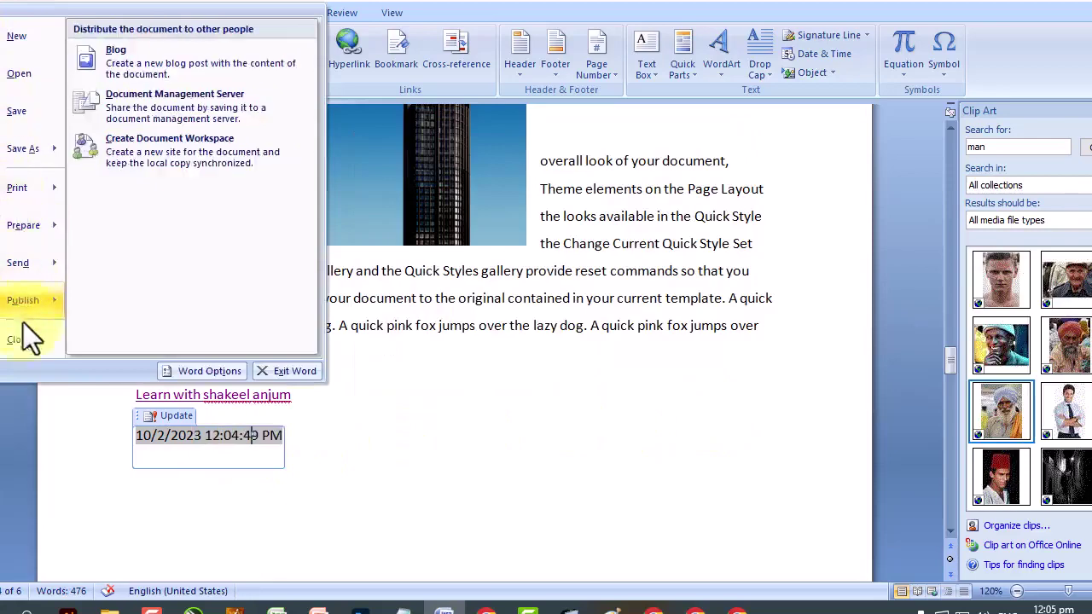
left_click(26, 339)
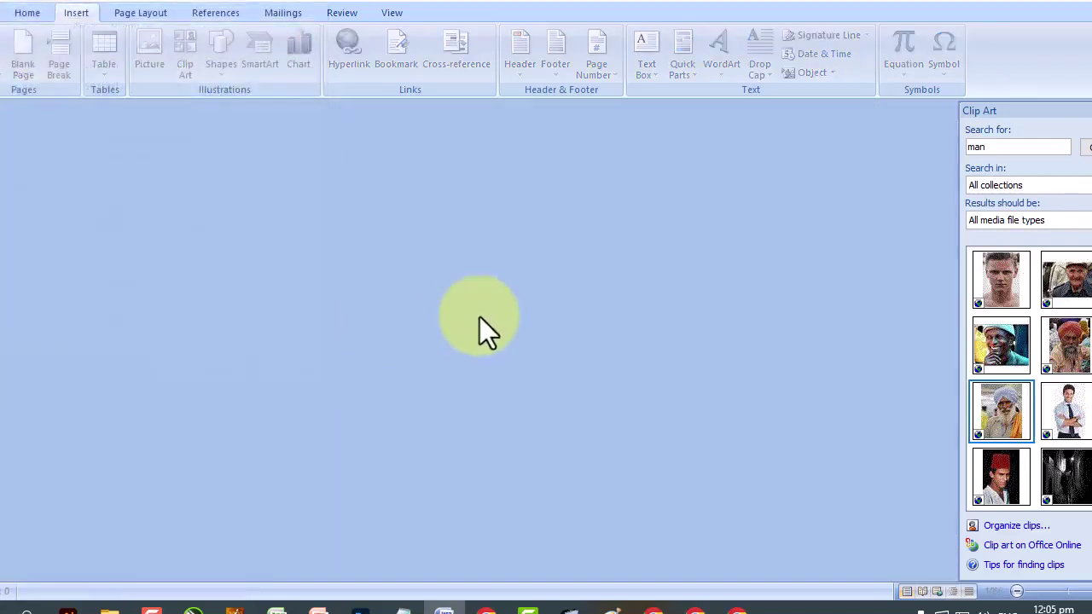
left_click(5, 12)
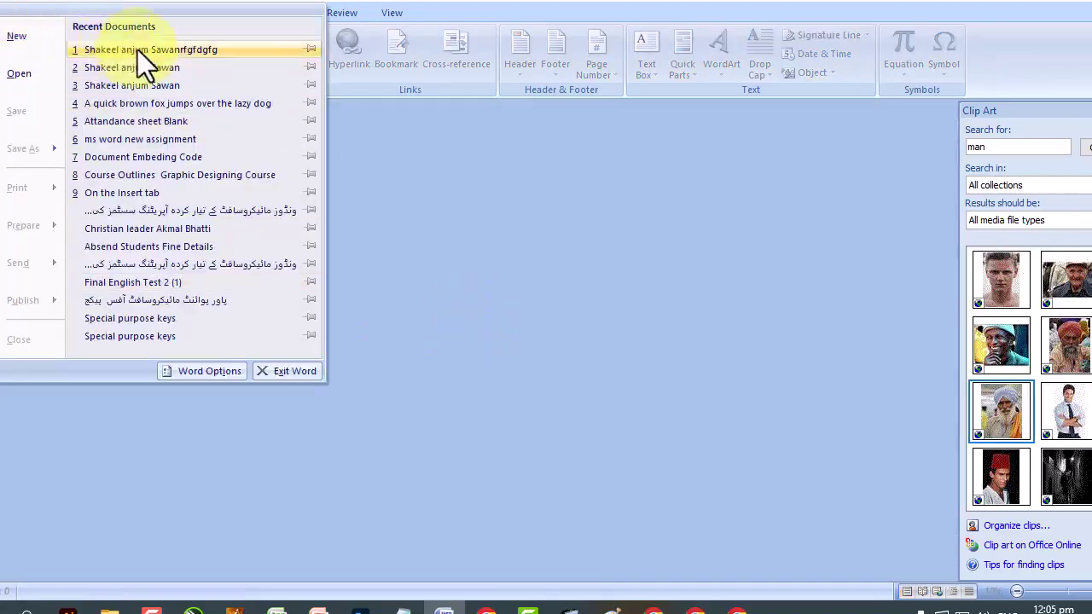
left_click(137, 51)
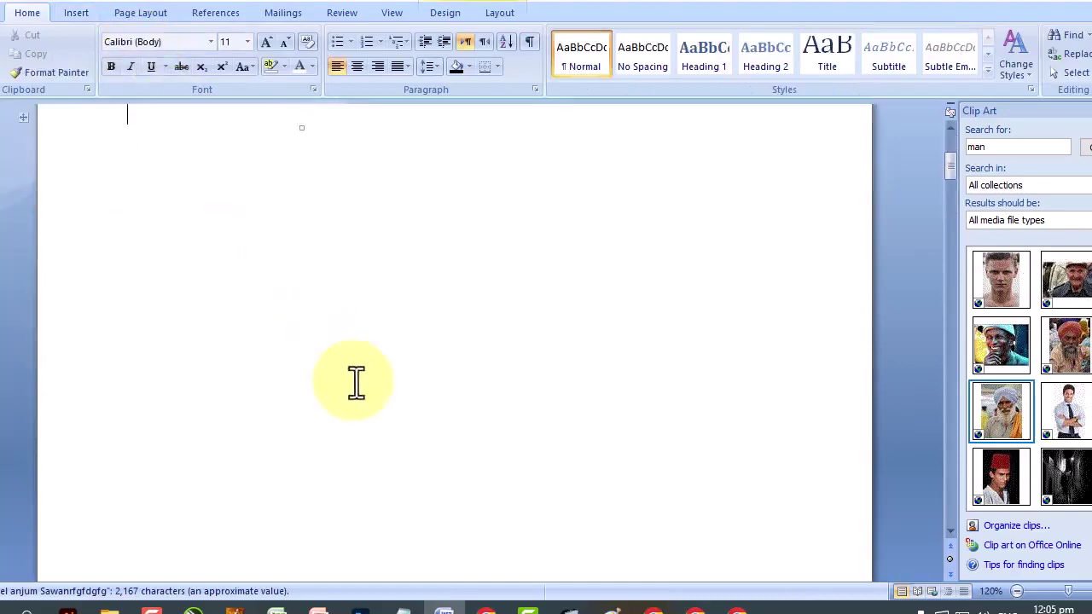
scroll(355, 383, "down", 15)
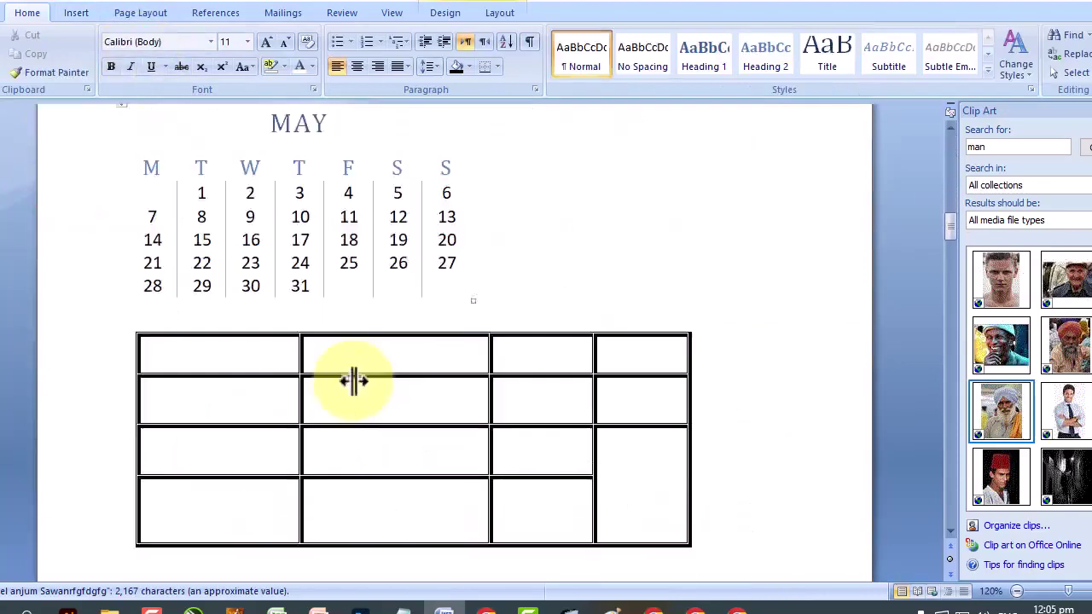
scroll(354, 381, "down", 12)
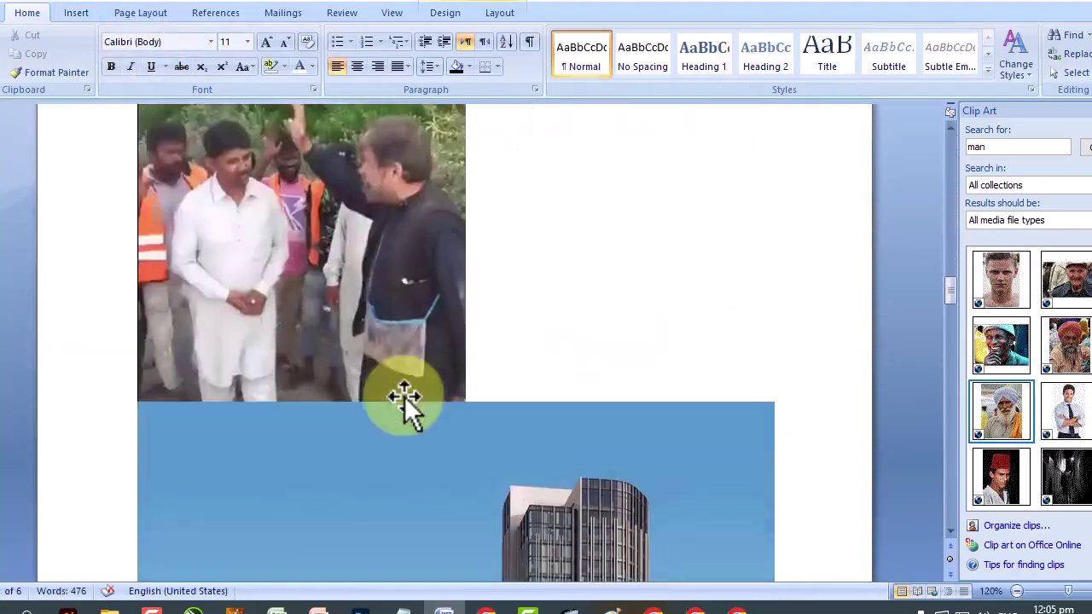
scroll(403, 396, "down", 10)
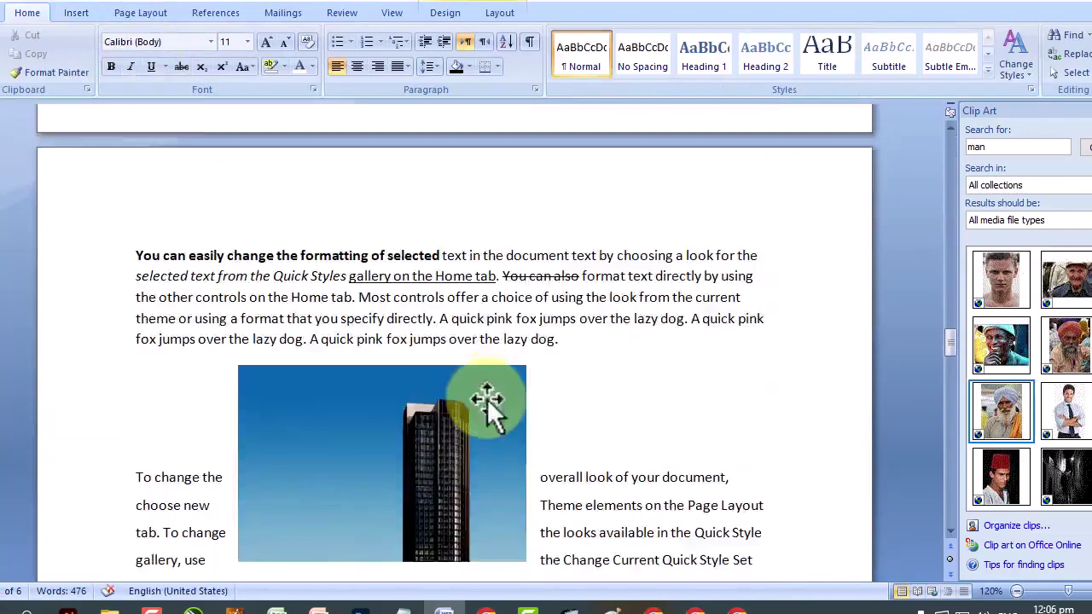
scroll(487, 397, "down", 8)
left_click(227, 368)
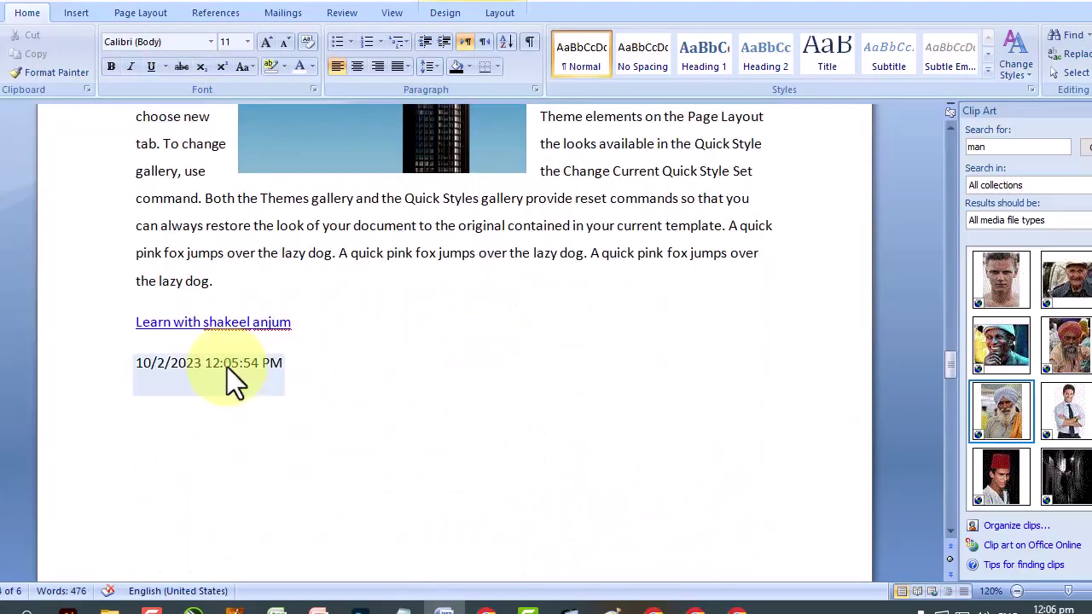
Insert a non-updating date and time with seconds, 10/2/2023 12:06:26 PM, on the empty line.
left_click(227, 367)
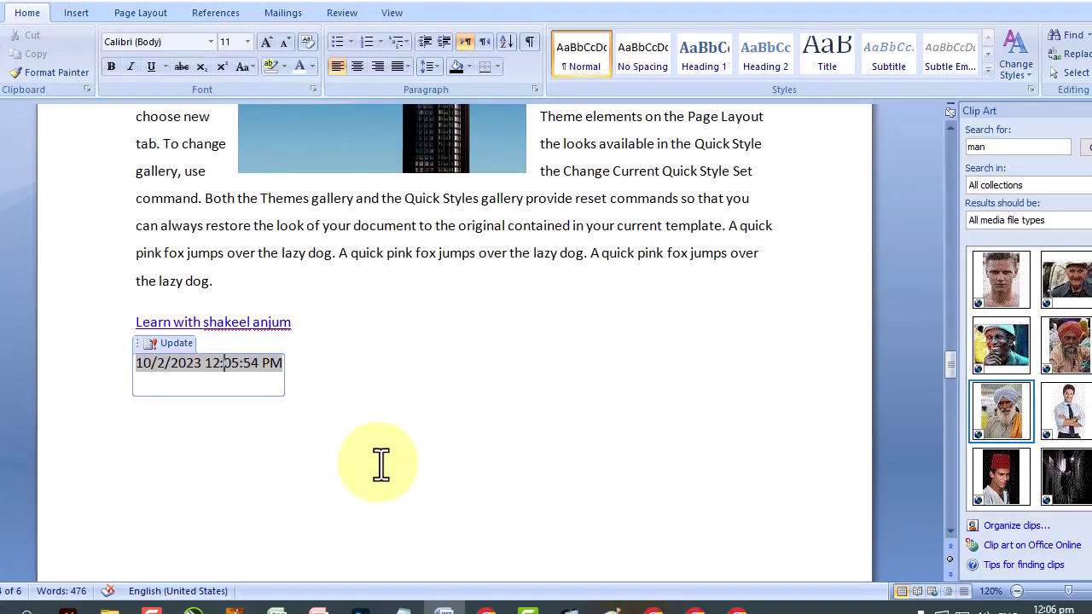
left_click(332, 406)
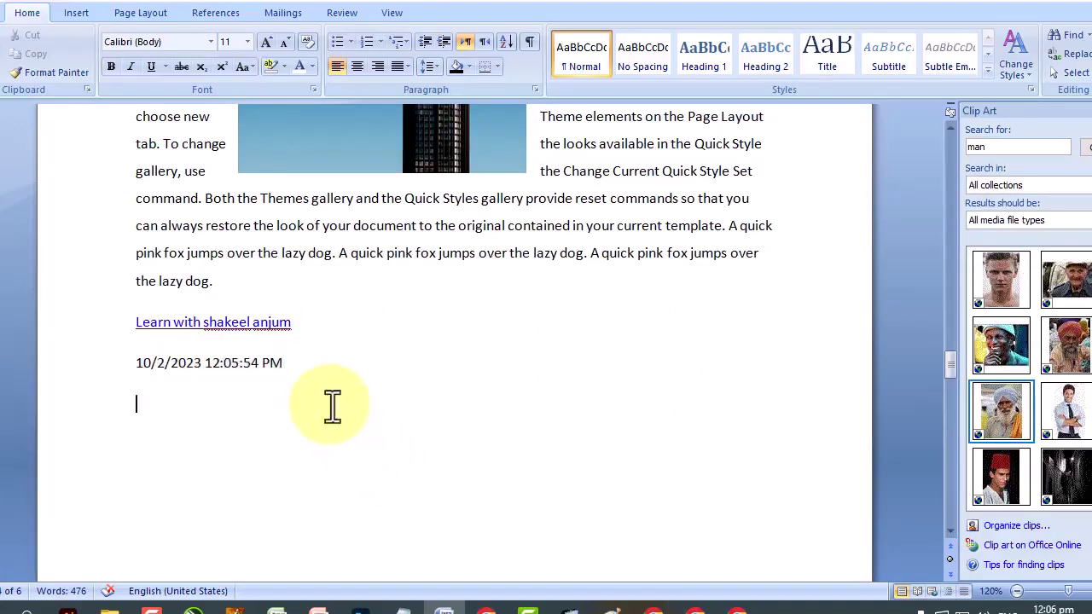
left_click(81, 13)
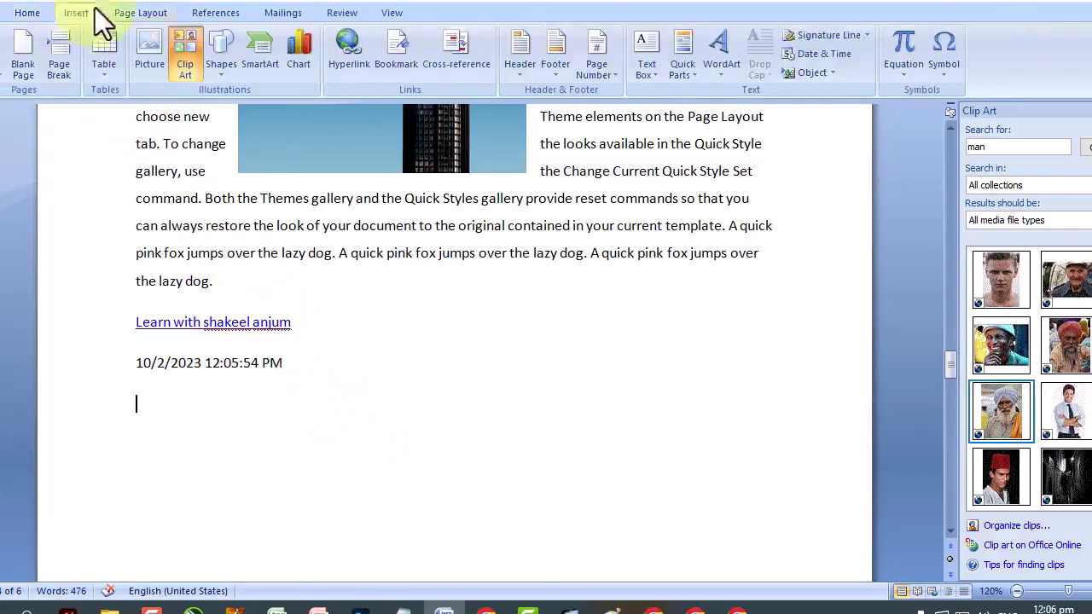
left_click(845, 60)
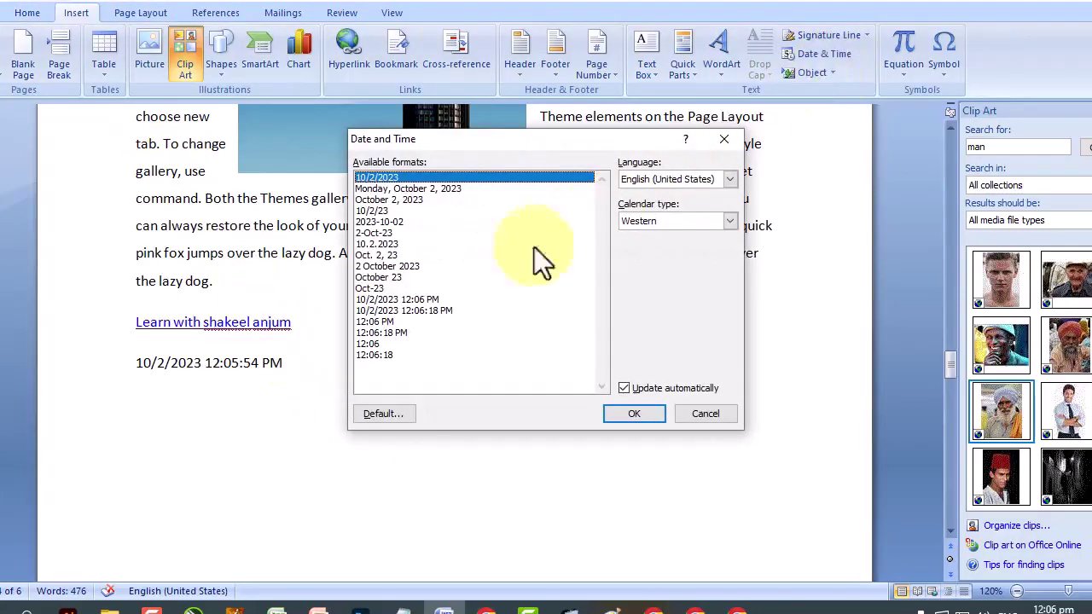
left_click(426, 311)
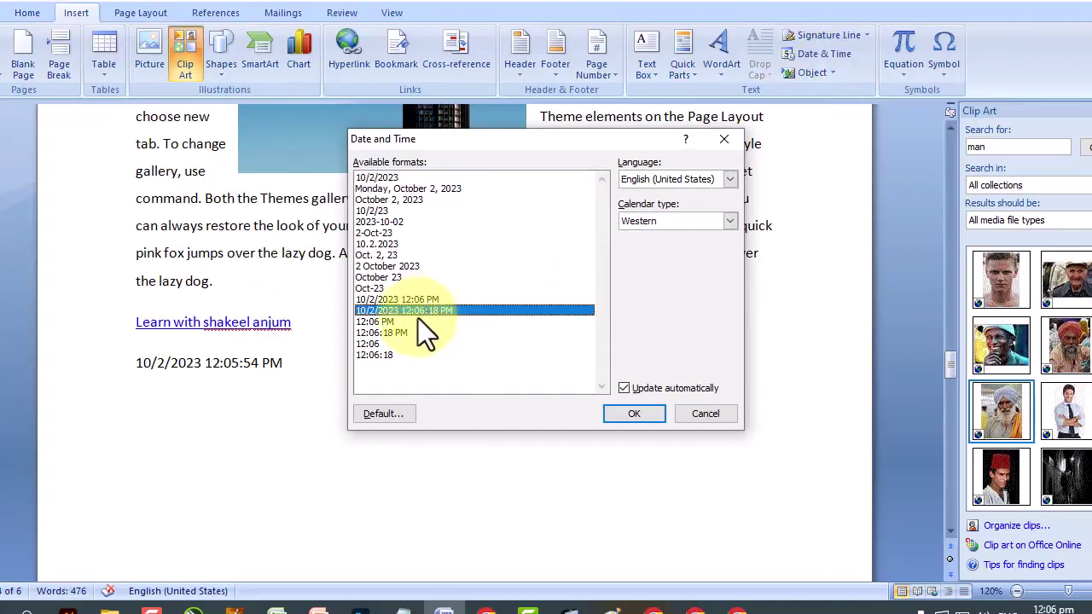
left_click(626, 388)
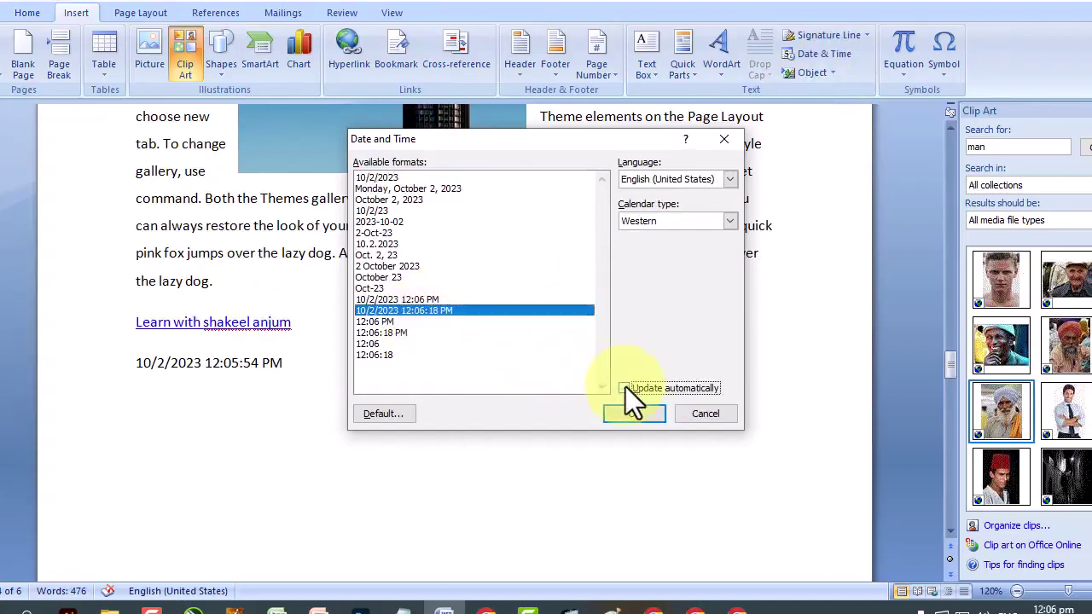
left_click(632, 416)
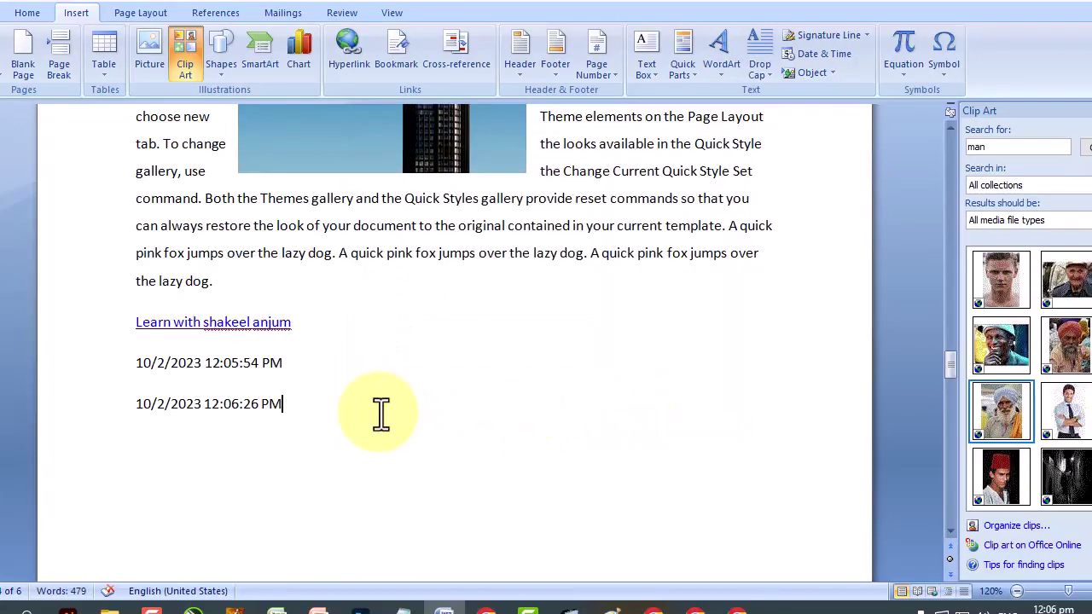
Select the new fixed date line, comparing it with the updating date above.
left_click_drag(321, 413, 111, 410)
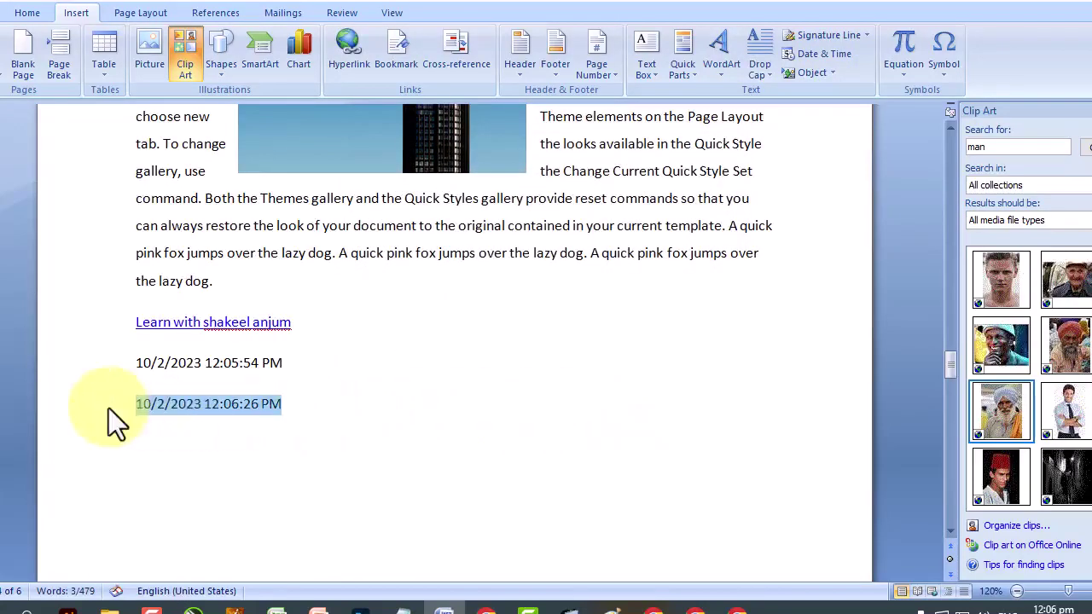
left_click(188, 365)
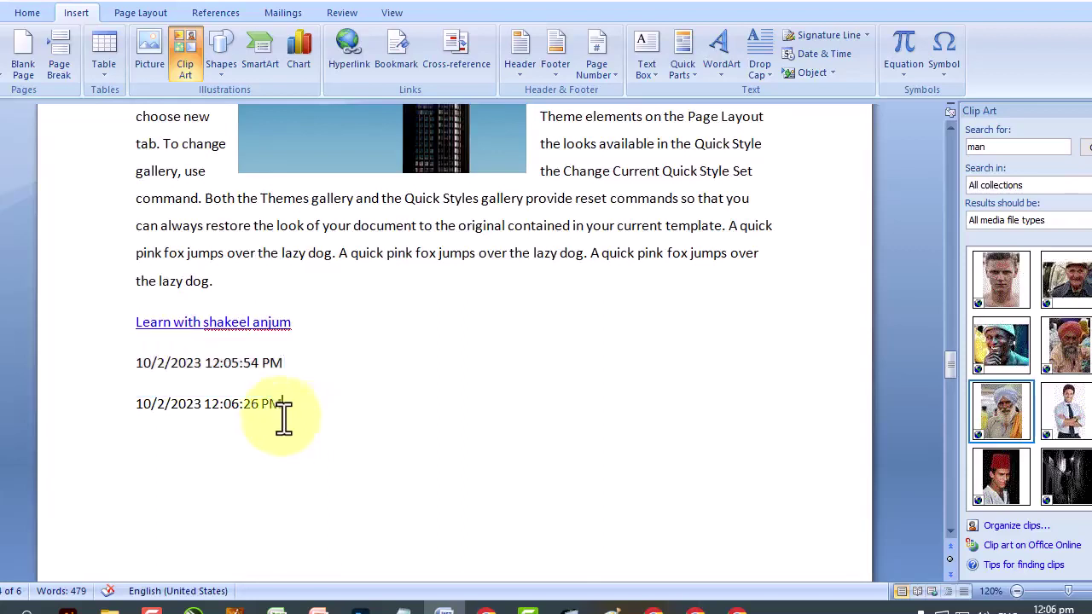
left_click_drag(282, 418, 78, 415)
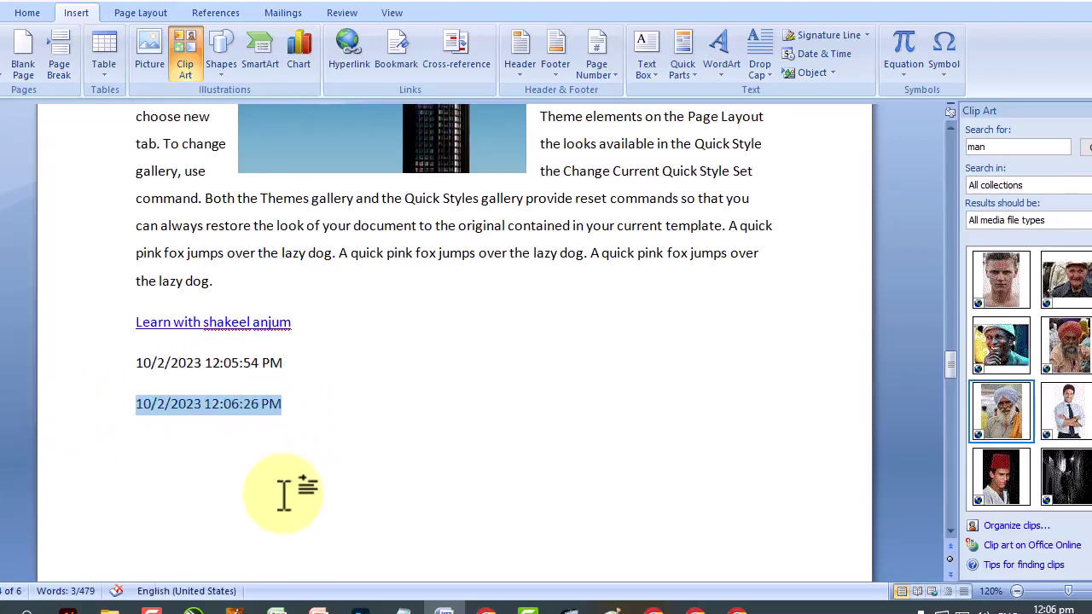
left_click(330, 402)
left_click(90, 402)
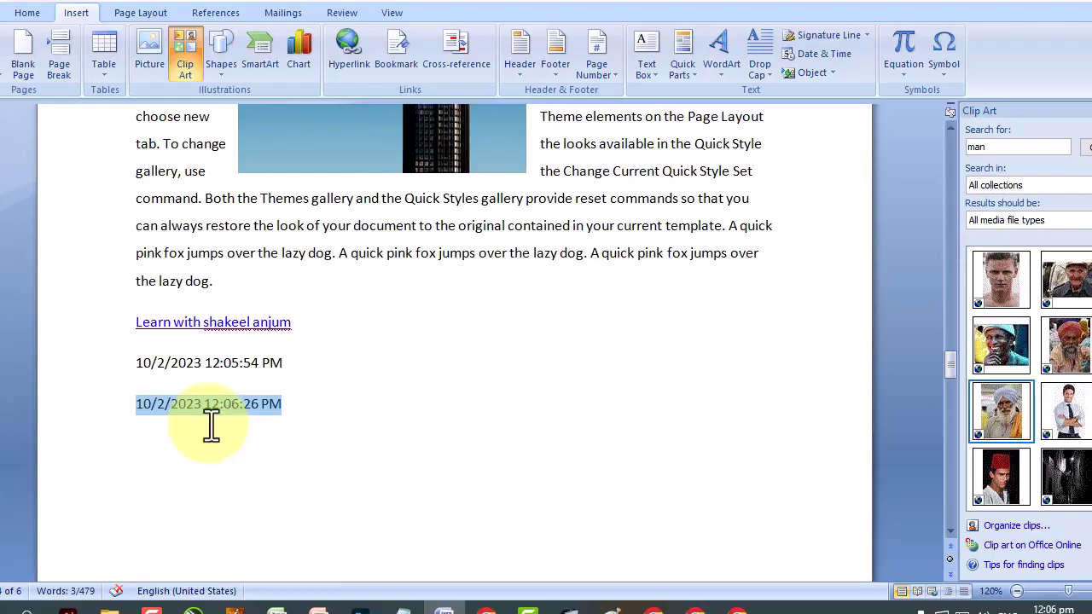
Open the Symbol dialog and switch its font from Wingdings 3 to Wingdings.
left_click(942, 65)
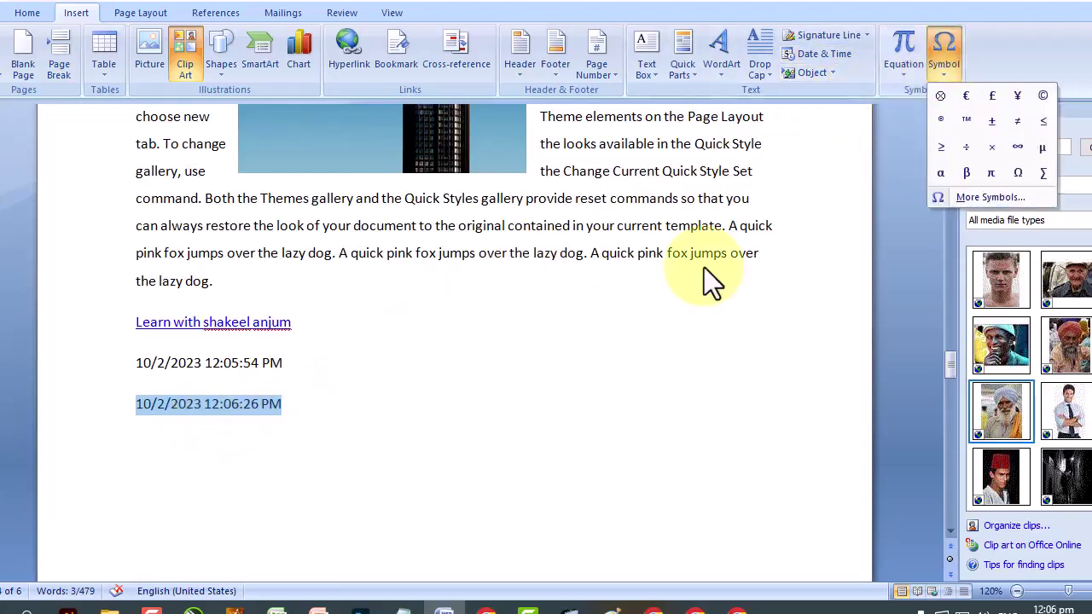
left_click(972, 195)
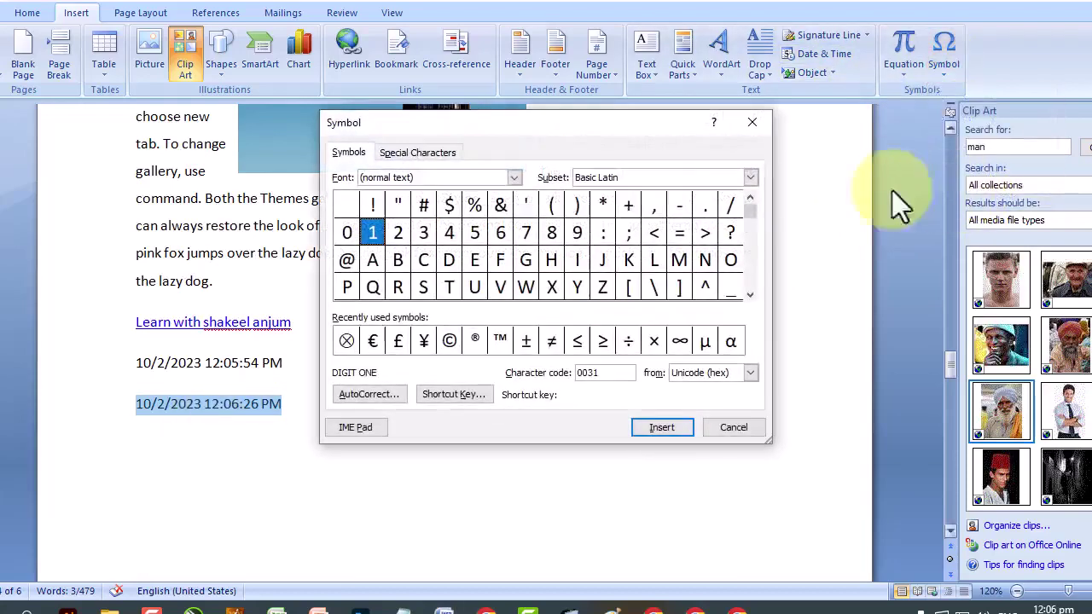
left_click(514, 178)
scroll(466, 229, "down", 5)
scroll(465, 224, "down", 5)
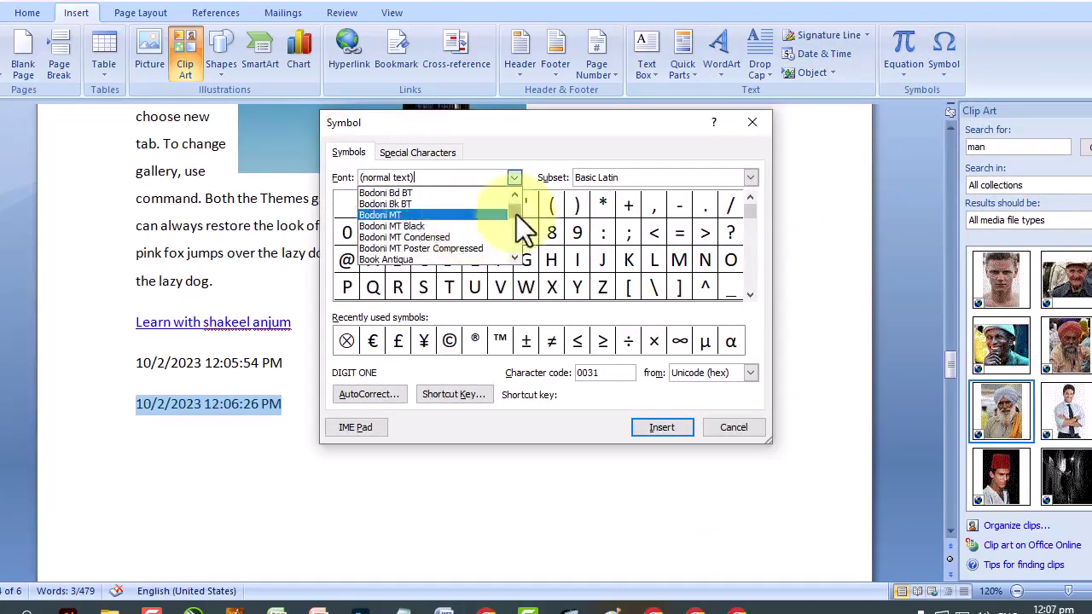
left_click_drag(516, 214, 515, 251)
left_click(514, 195)
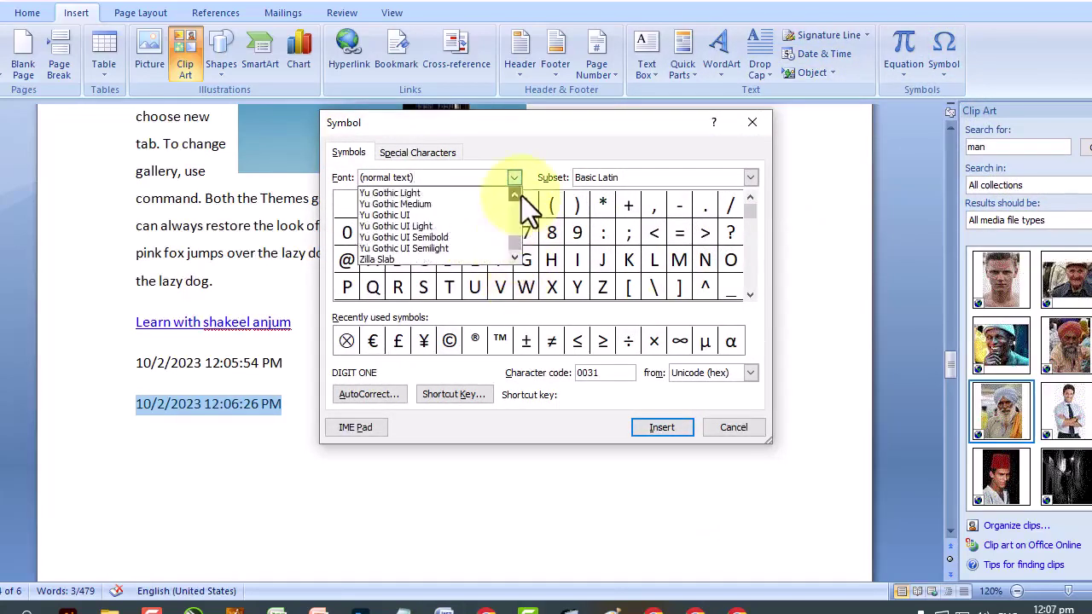
left_click(514, 194)
left_click(515, 195)
left_click(445, 214)
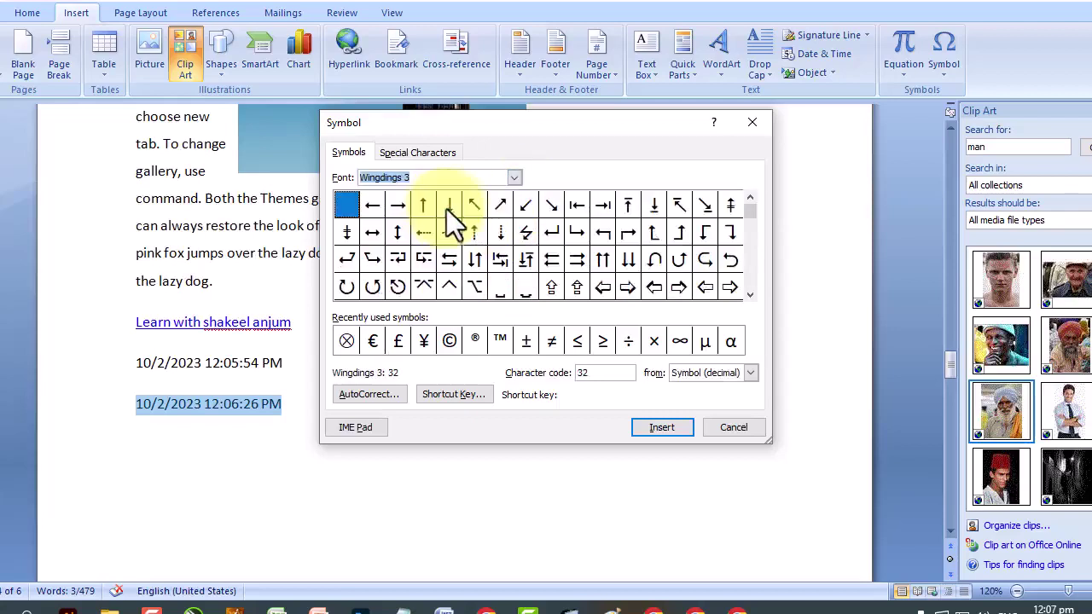
left_click(516, 177)
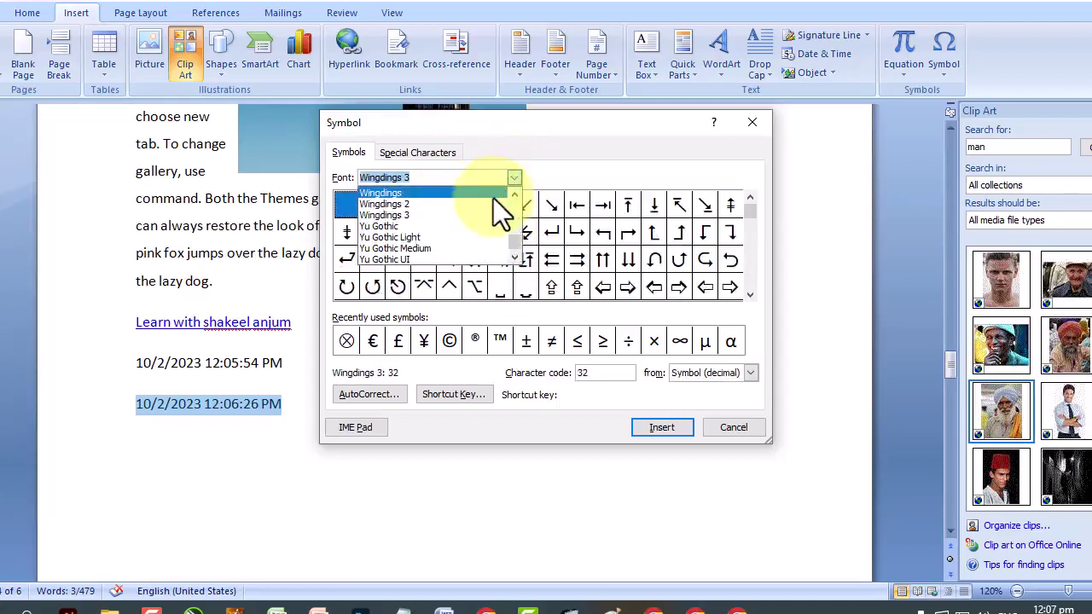
left_click(493, 190)
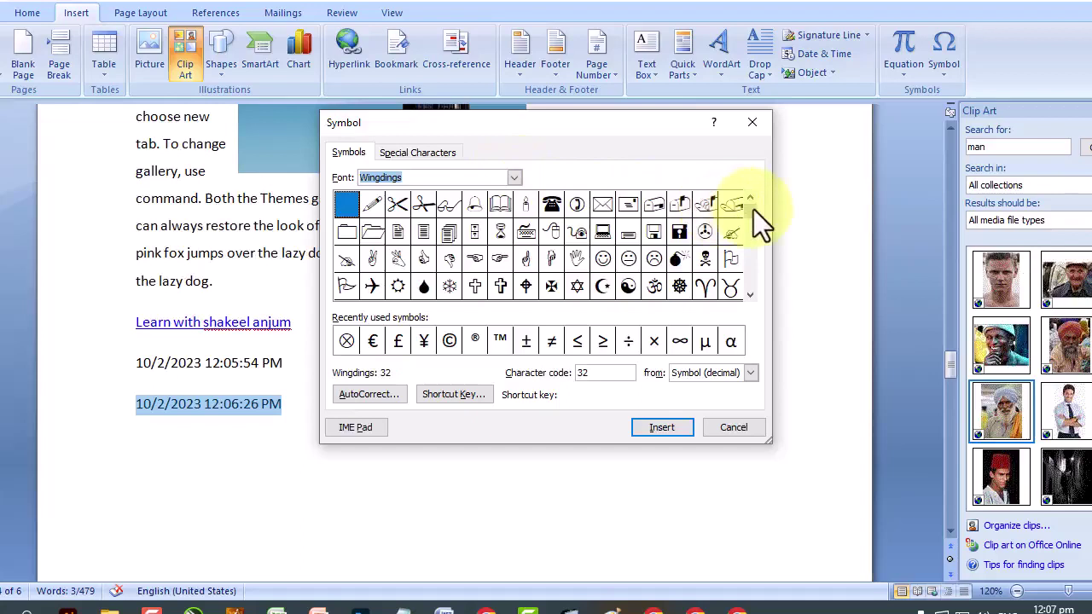
Insert the Wingdings dharma-wheel symbol in place of the fixed date line.
scroll(754, 249, "down", 2)
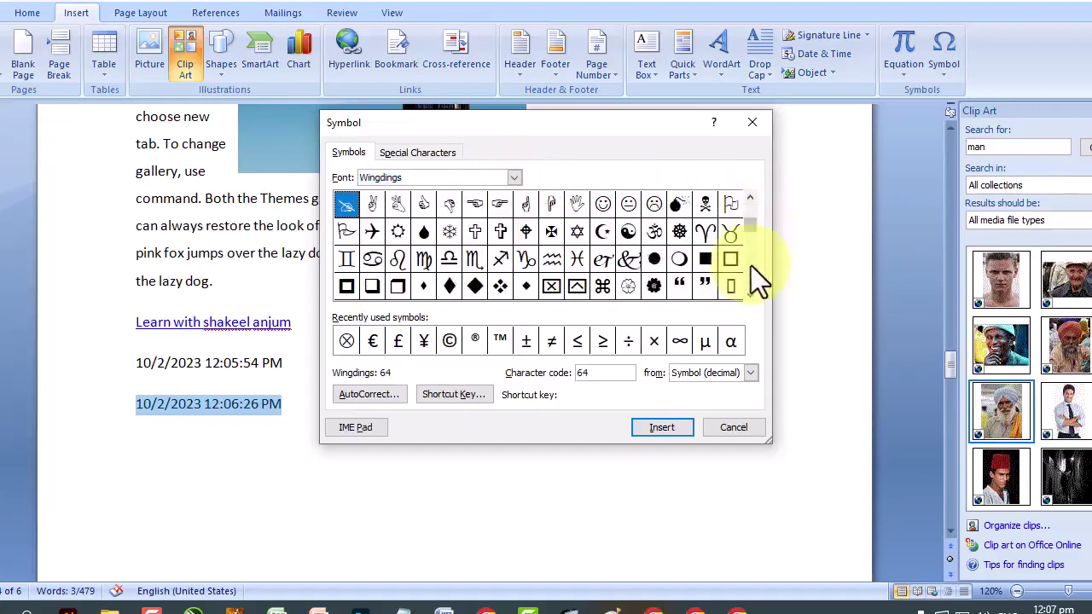
left_click(680, 231)
left_click(667, 429)
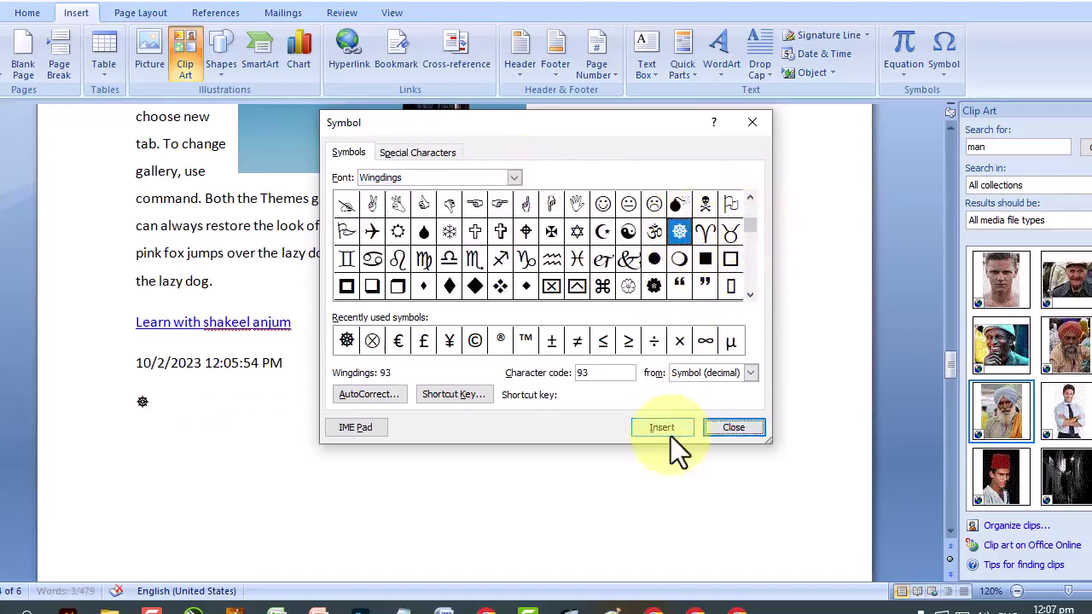
left_click(733, 428)
left_click_drag(154, 401, 132, 403)
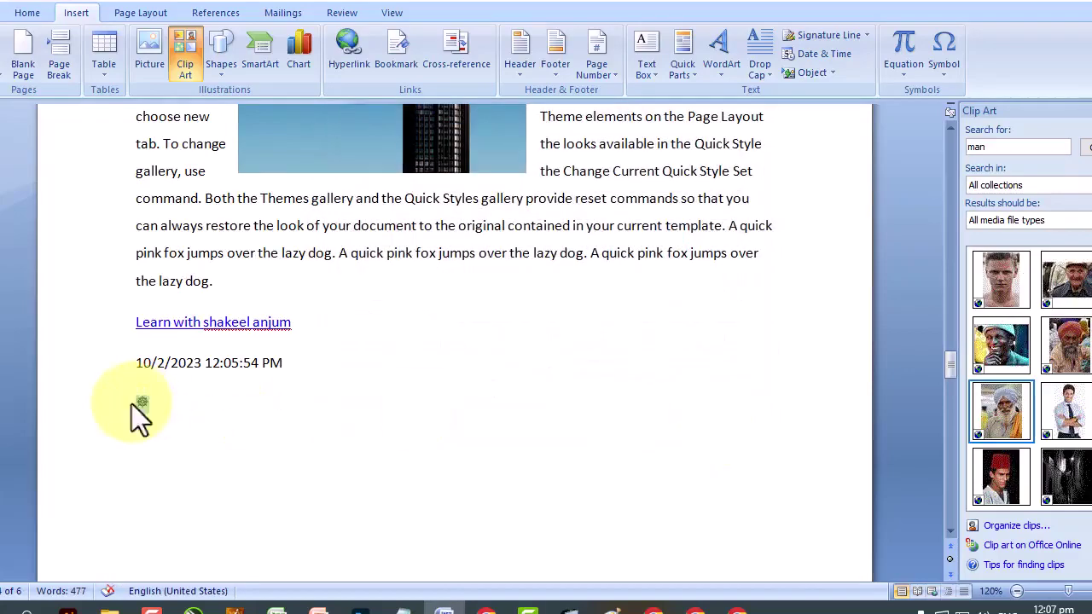
key("ctrl+z")
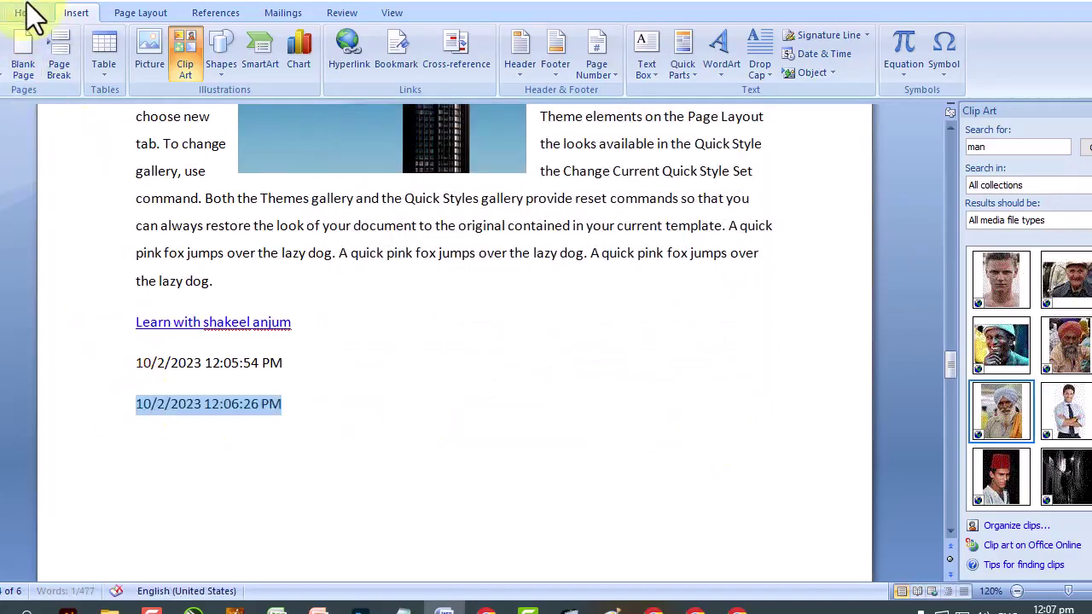
key("ctrl+y")
Enlarge the wheel symbol with five Grow Font steps.
left_click(34, 12)
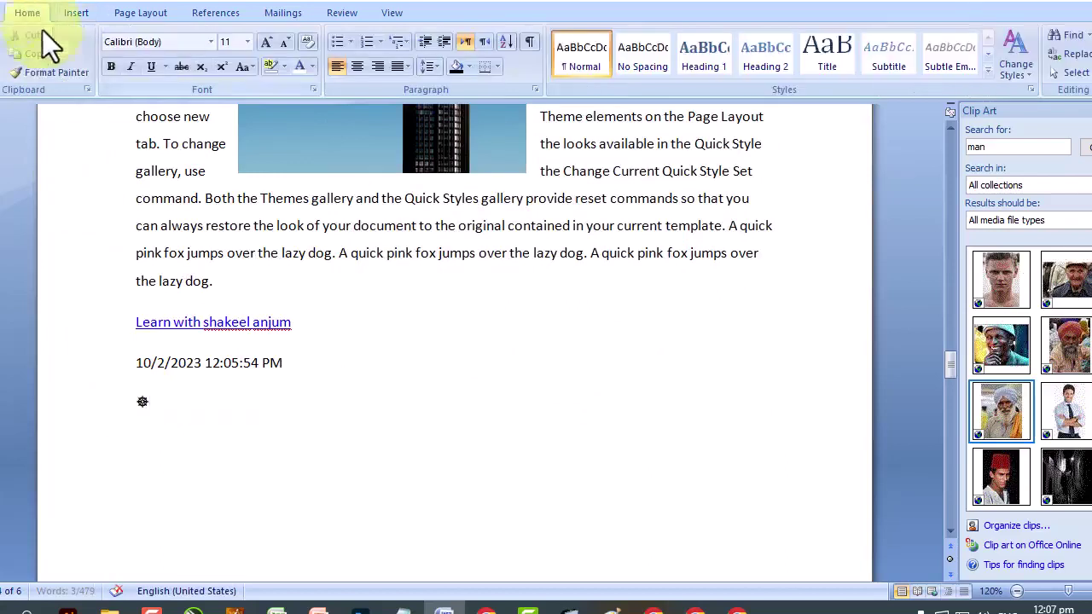
left_click_drag(140, 403, 146, 384)
left_click(150, 413)
triple_click(151, 408)
left_click(151, 407)
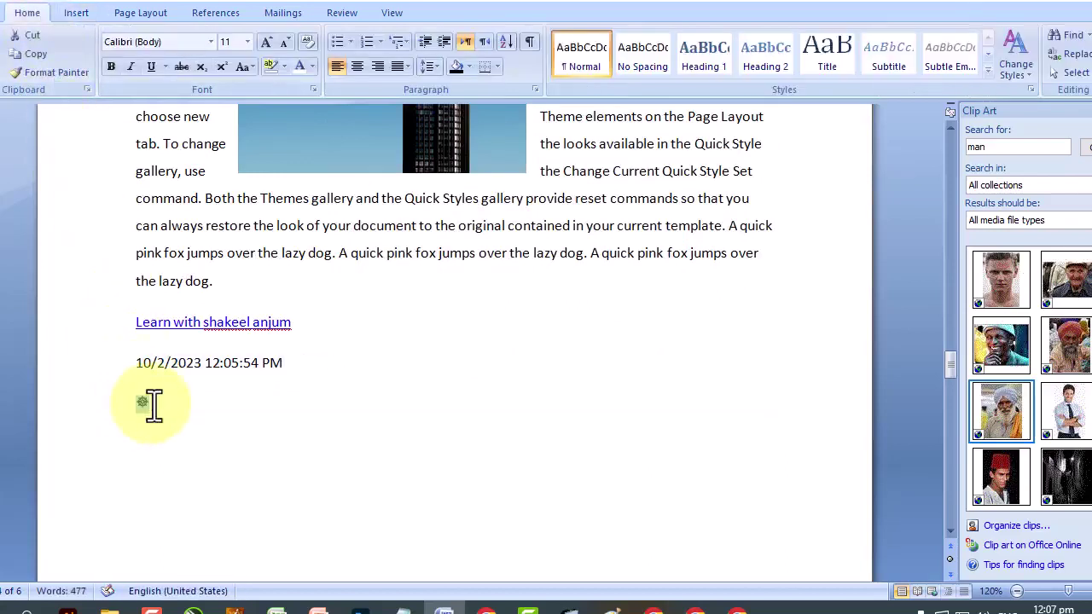
left_click(270, 40)
left_click(271, 40)
left_click(271, 40)
left_click(270, 40)
left_click(271, 40)
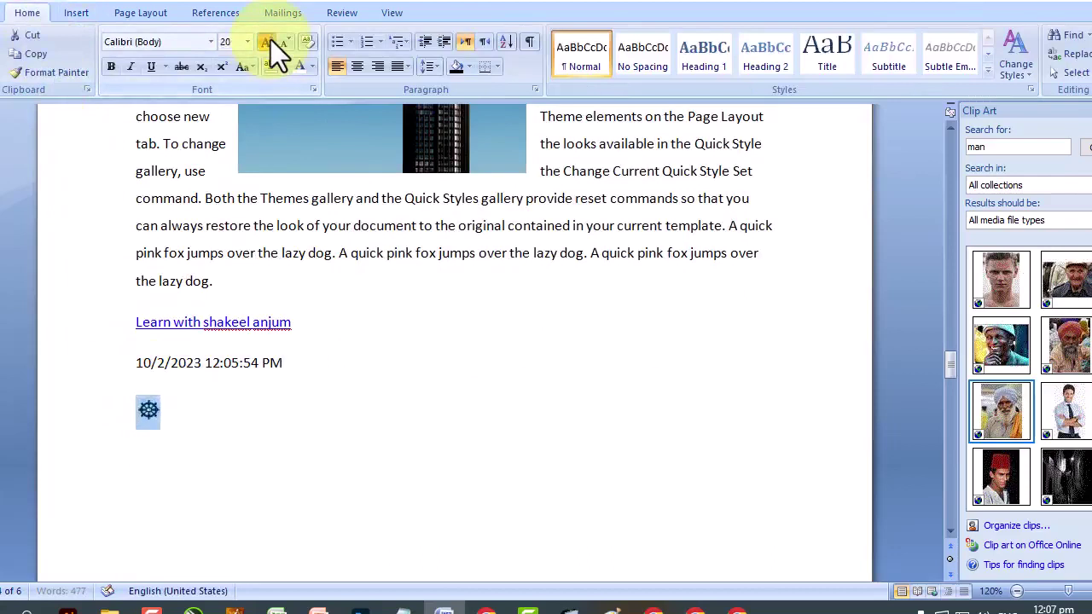
left_click(270, 40)
left_click(271, 40)
left_click(271, 40)
left_click(271, 40)
left_click(271, 39)
left_click(271, 39)
Generate sample paragraphs with =rand() below the wheel symbol and select the first one.
left_click(340, 427)
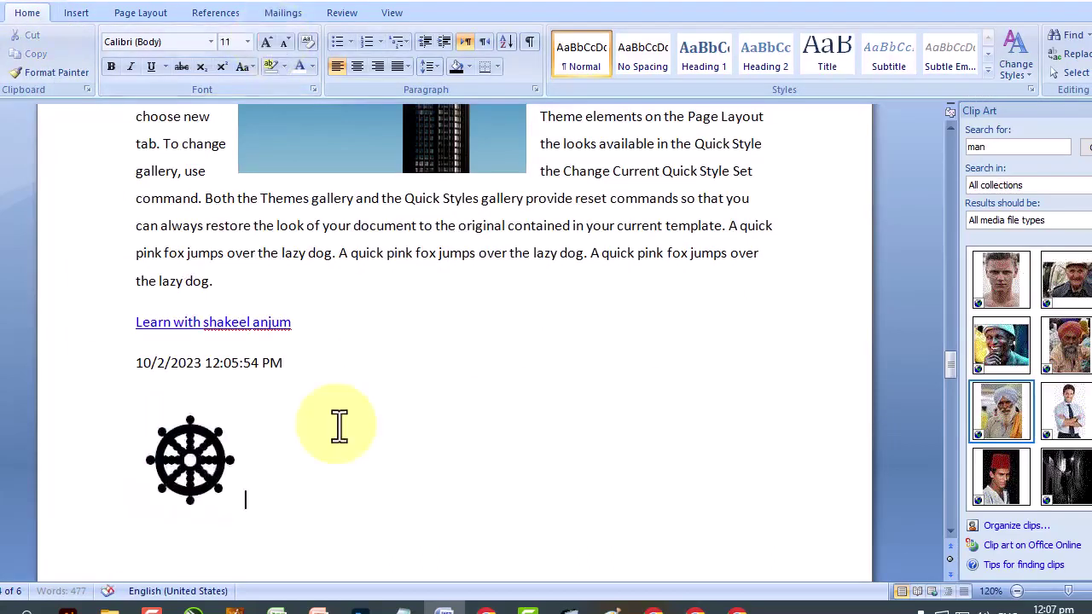
left_click(73, 14)
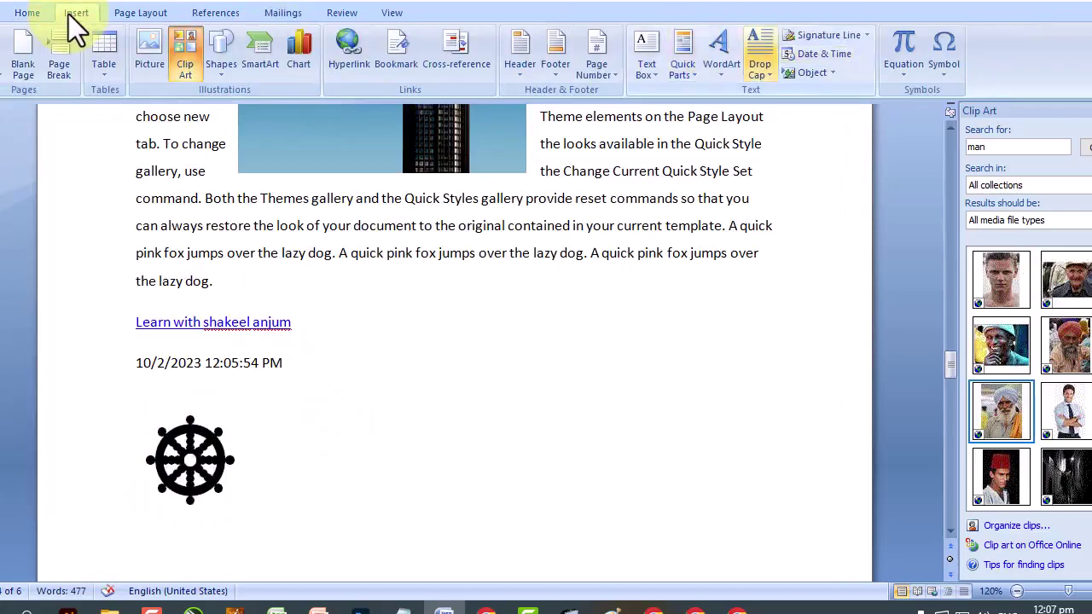
scroll(452, 341, "up", 1)
scroll(285, 304, "up", 10)
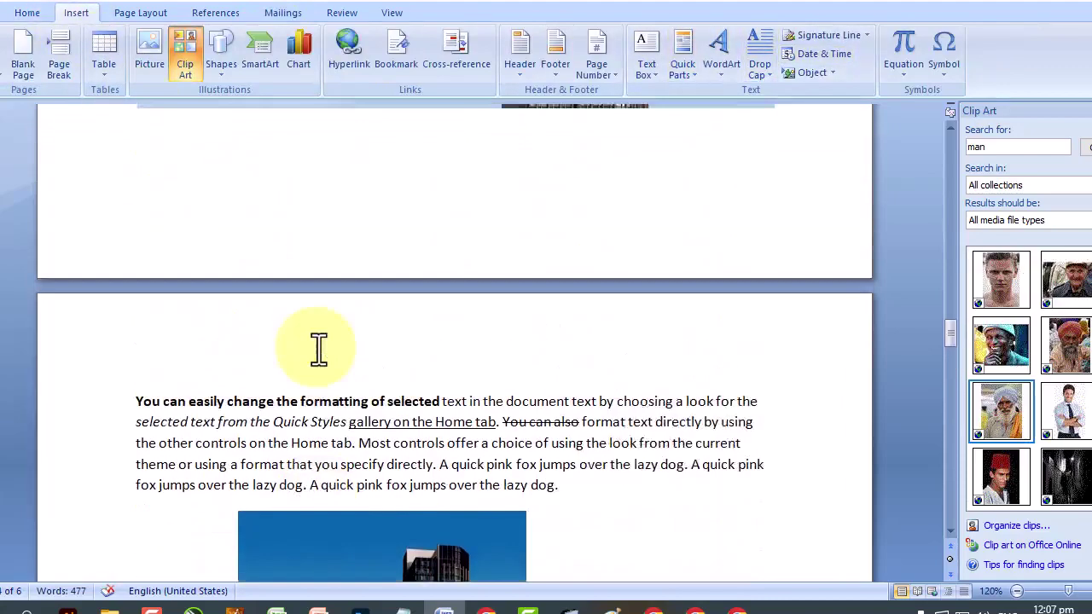
scroll(318, 350, "down", 5)
scroll(318, 350, "down", 10)
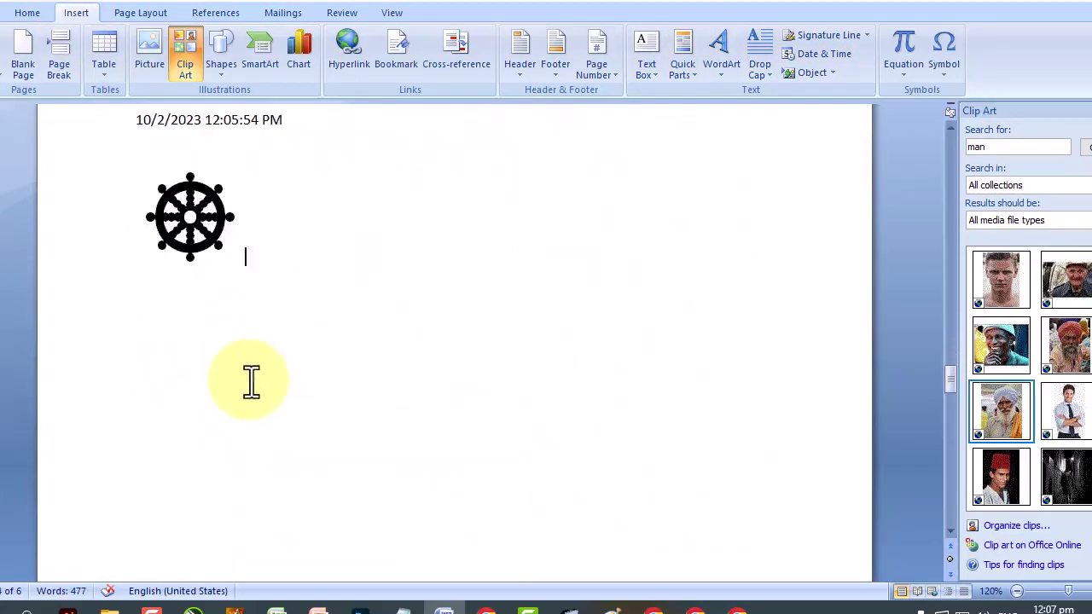
left_click(251, 381)
type("=rand()")
key("Return")
scroll(251, 378, "up", 8)
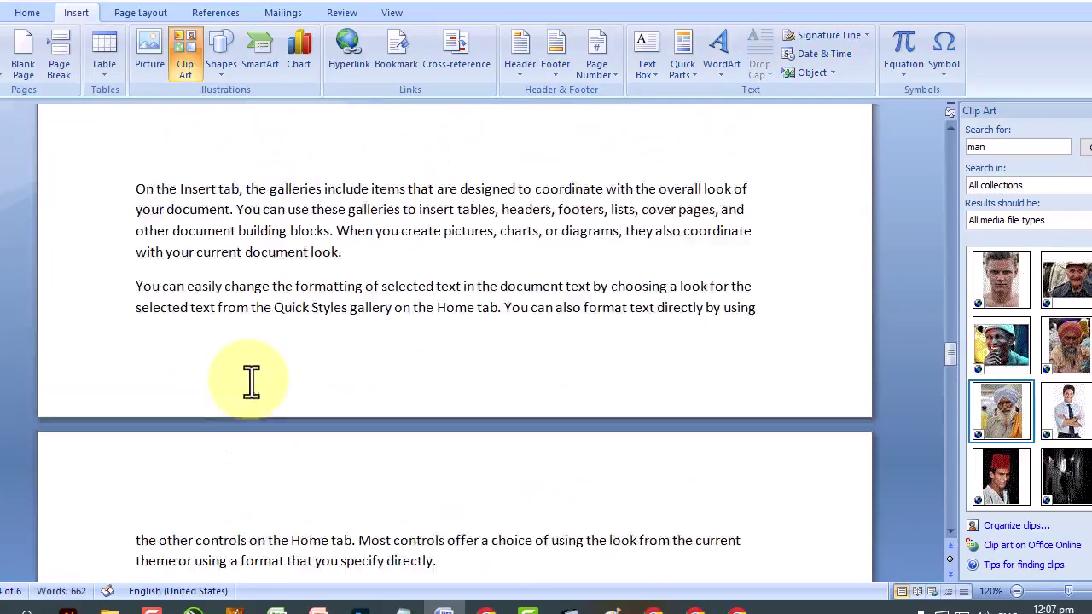
left_click_drag(140, 383, 426, 490)
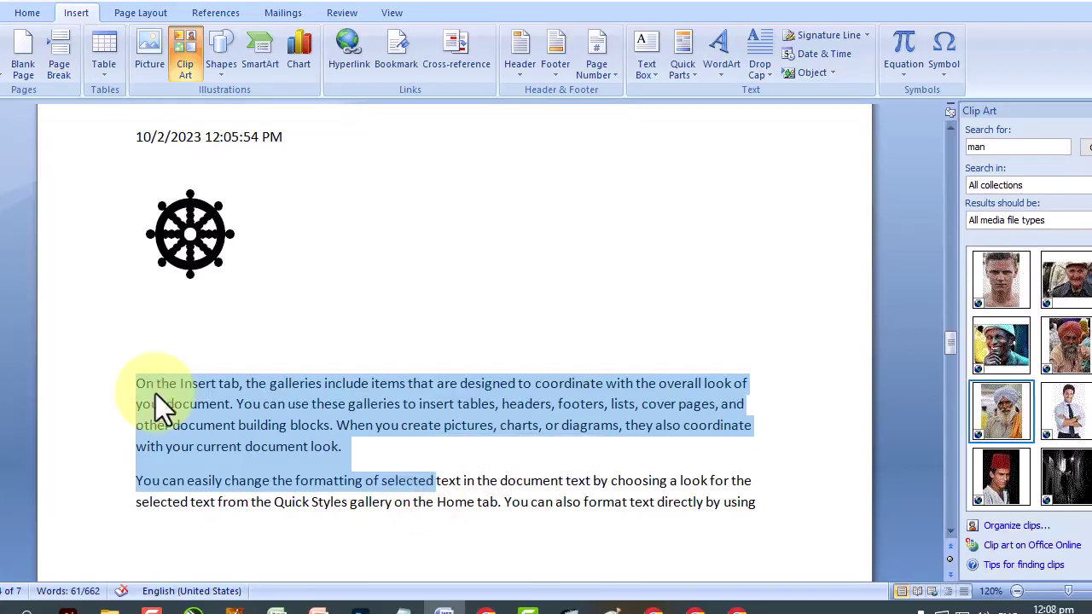
Add an in-margin drop cap five lines deep to the first sample paragraph.
left_click(771, 81)
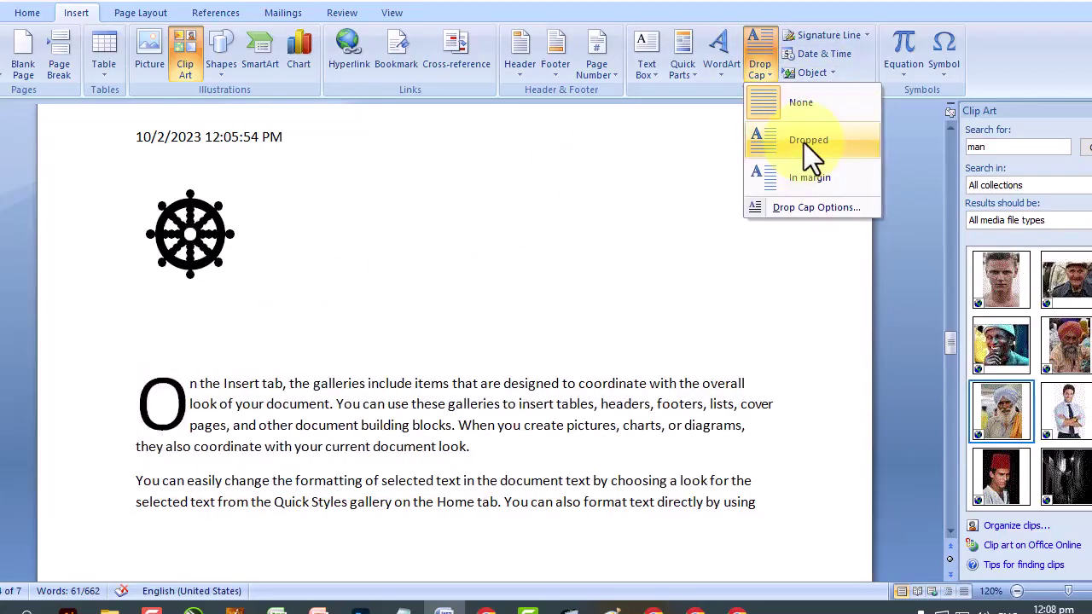
key("Down")
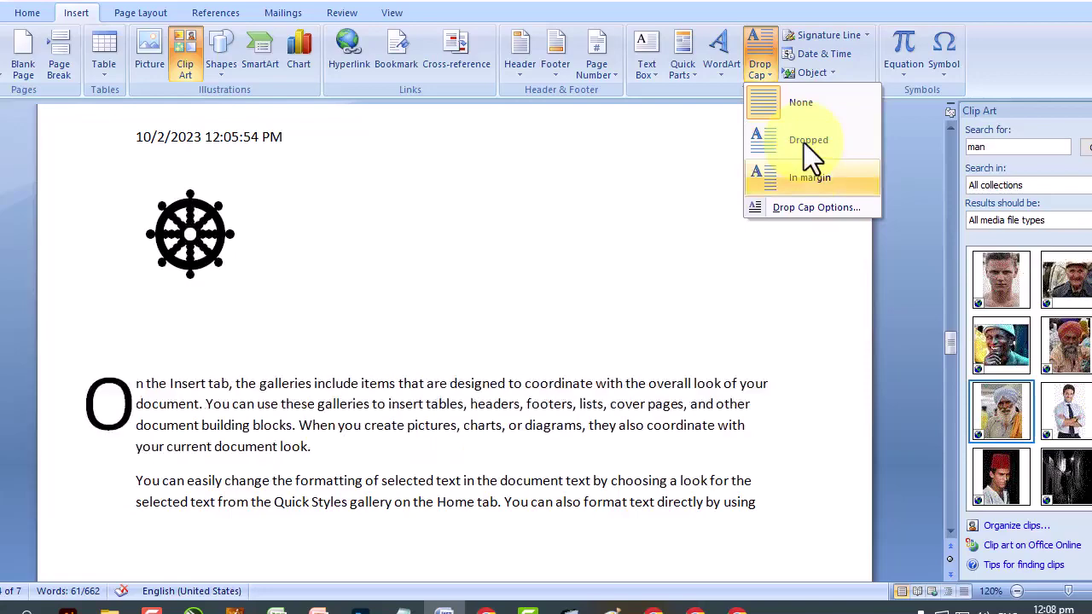
key("Down")
left_click(817, 207)
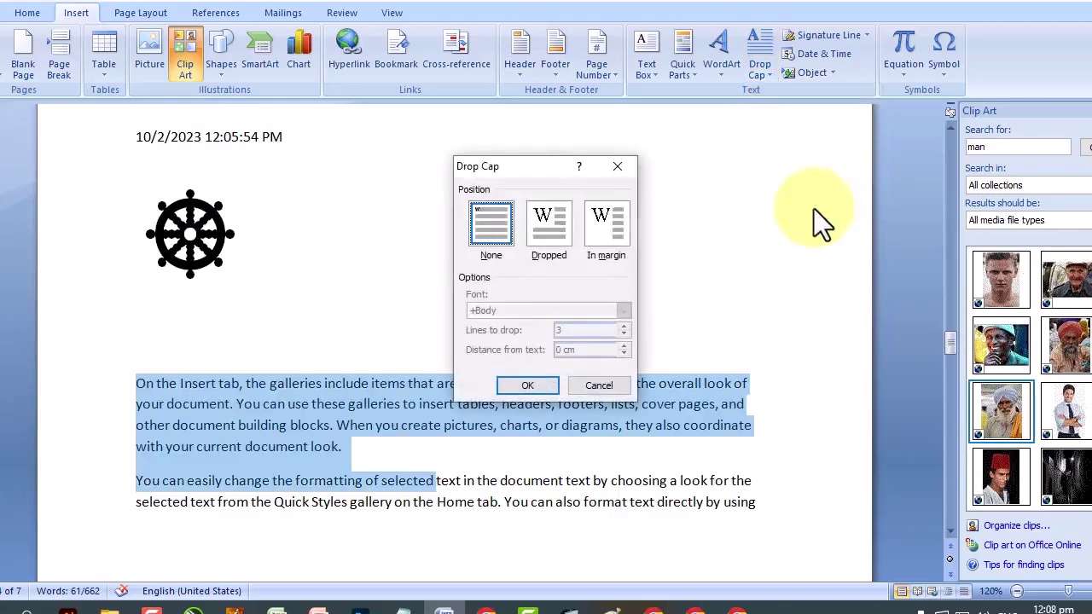
left_click(609, 224)
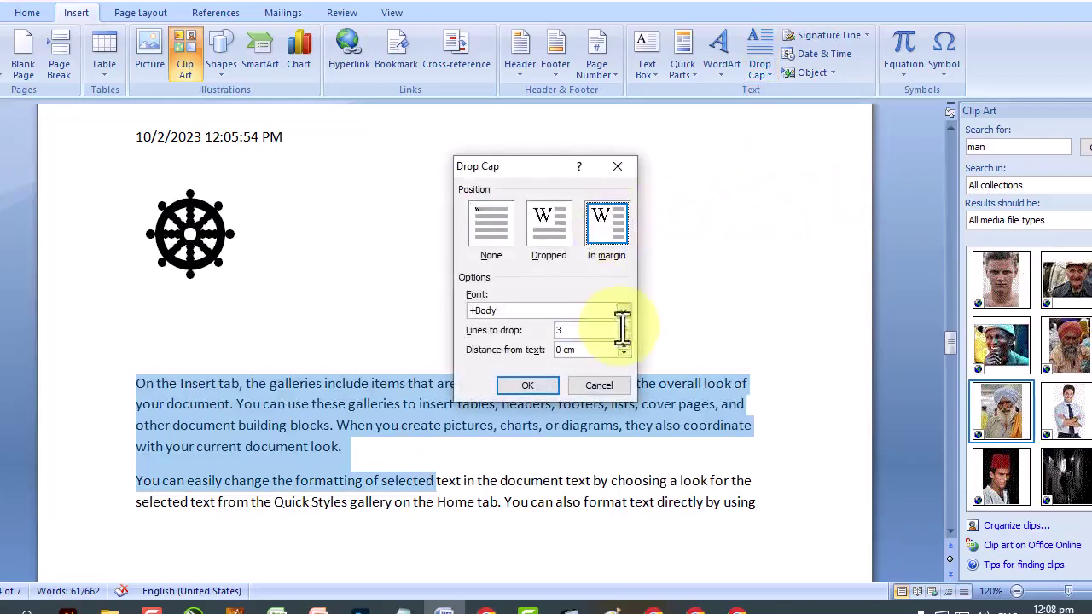
left_click(623, 327)
left_click(621, 327)
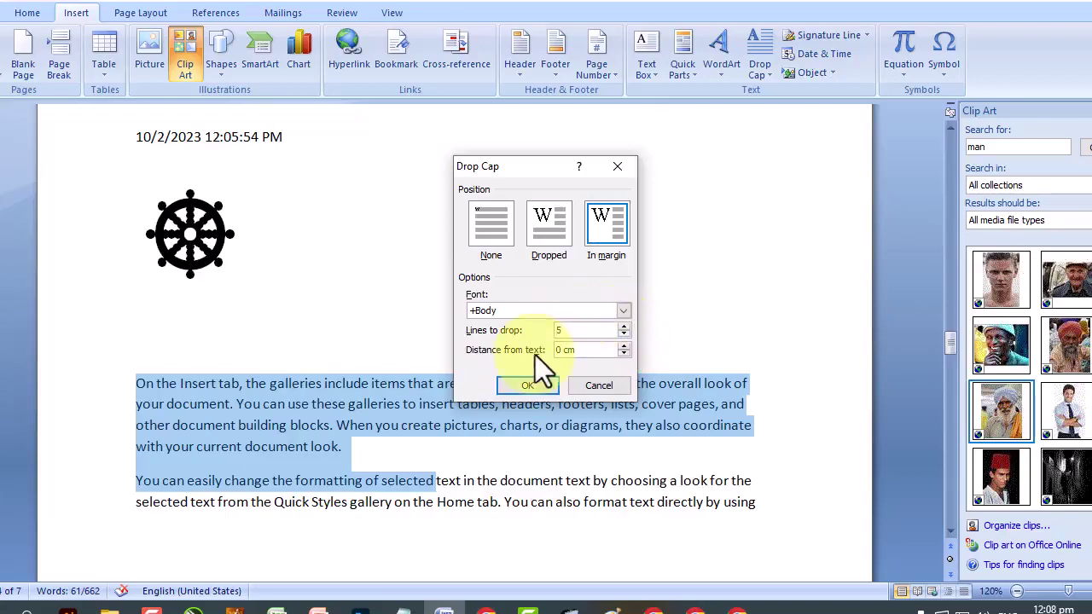
left_click(604, 348)
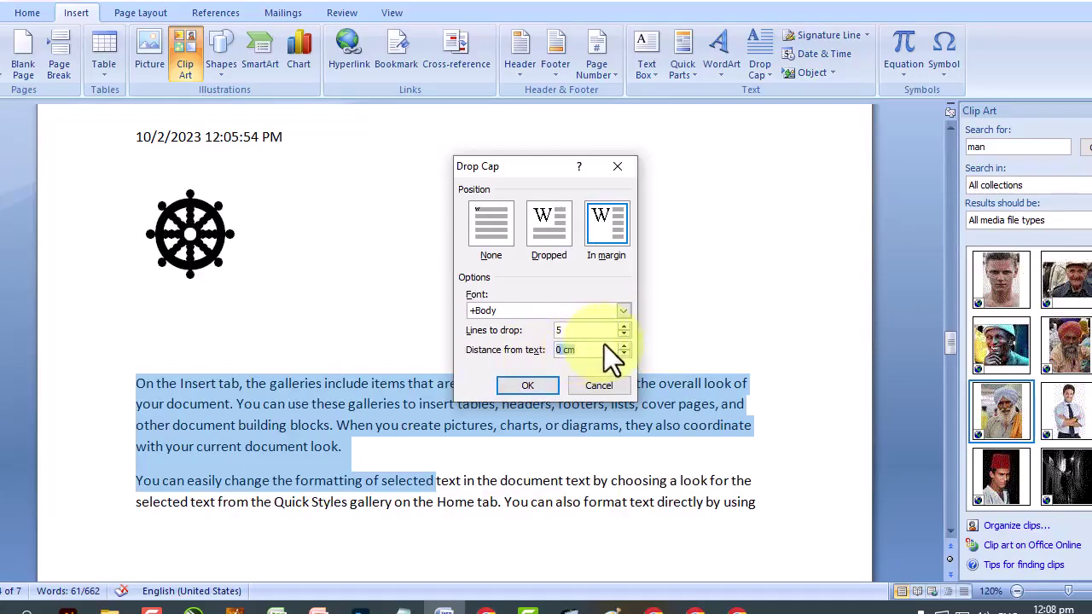
left_click(527, 386)
Switch the drop cap to the Dropped position inside the text.
scroll(529, 388, "down", 2)
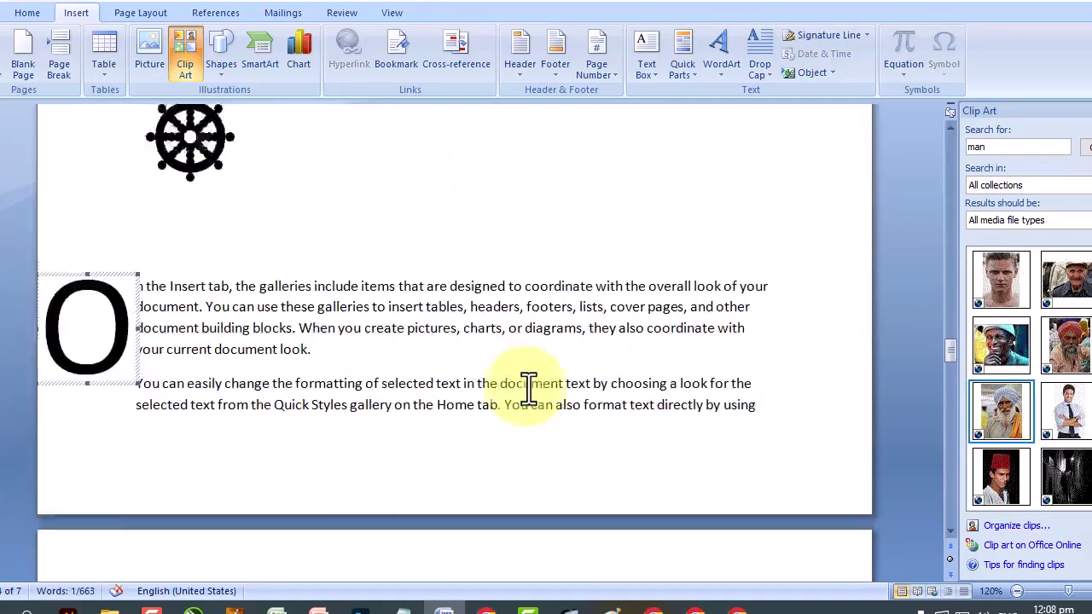
scroll(529, 388, "up", 6)
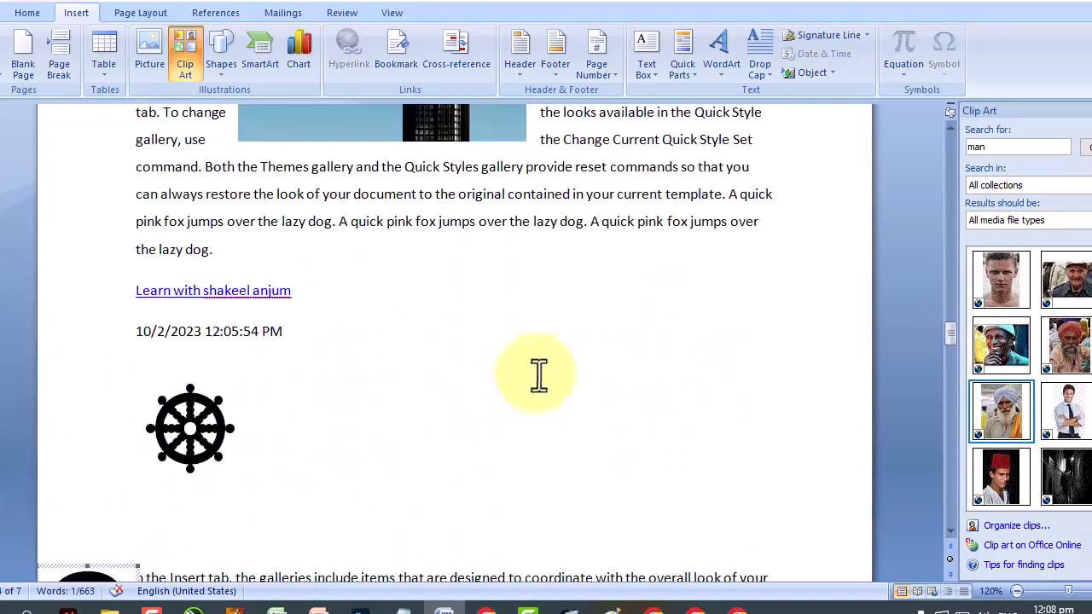
left_click(770, 72)
left_click(793, 141)
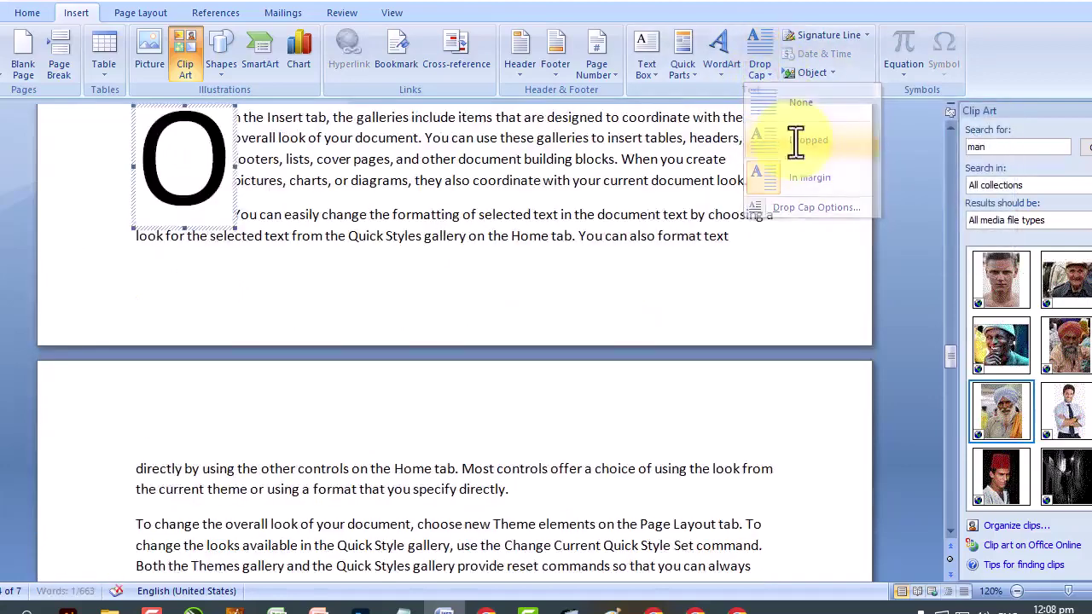
left_click(358, 285)
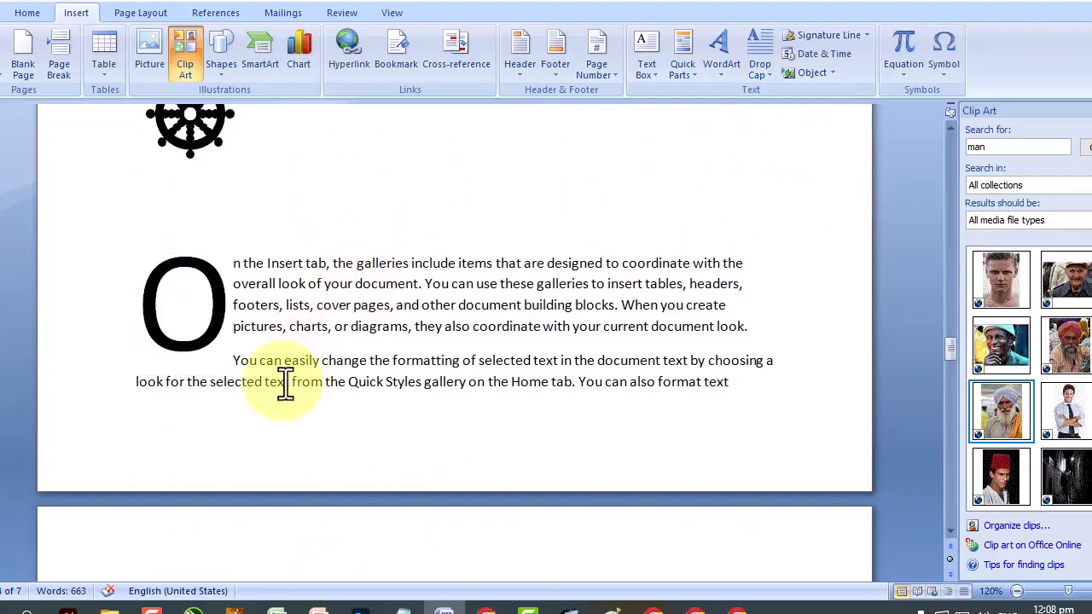
Start a new empty paragraph after the word 'template.'.
scroll(419, 305, "down", 3)
scroll(419, 305, "down", 5)
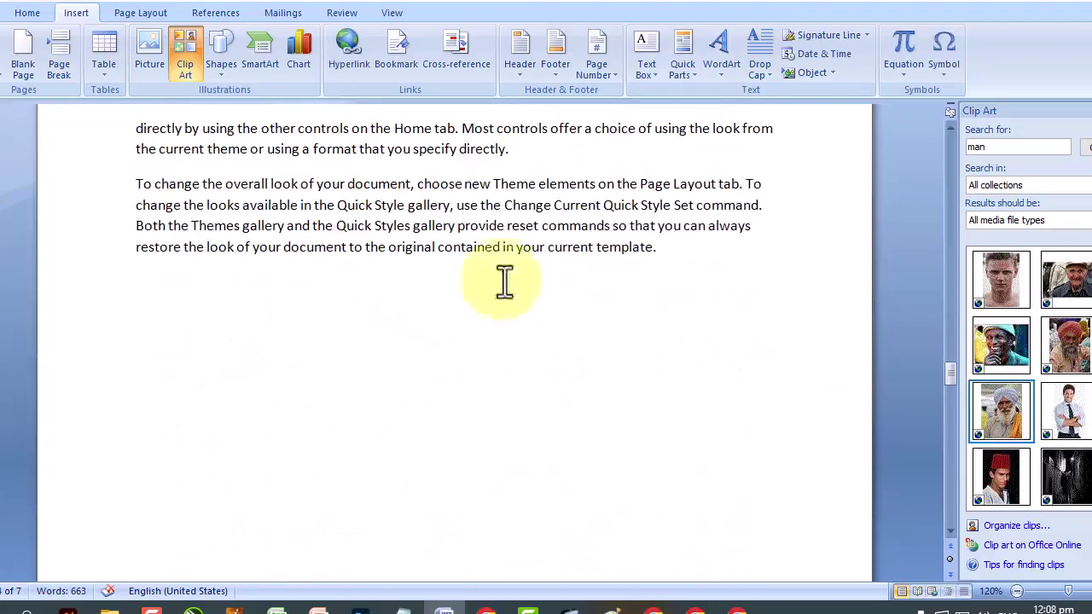
left_click(707, 271)
key("Return")
key("Return")
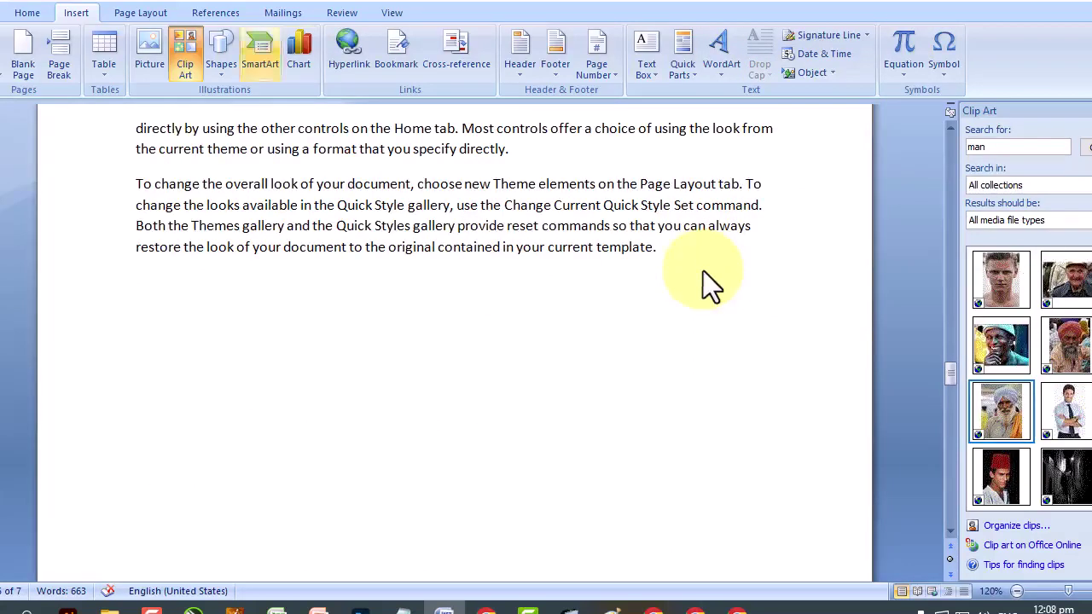
left_click(127, 15)
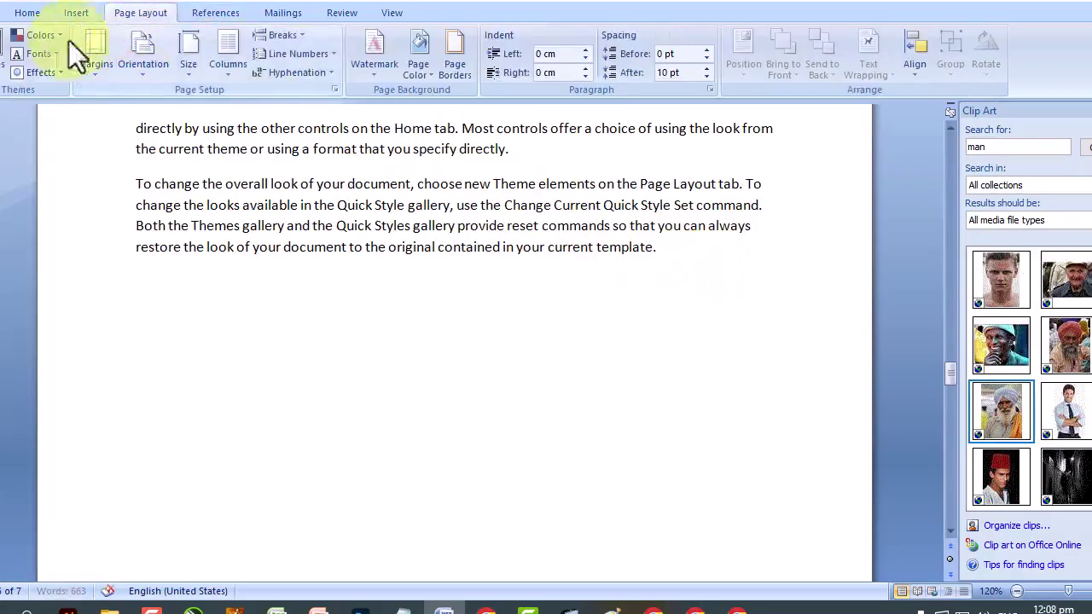
Preview the document themes gallery twice without changing the theme.
left_click(3, 64)
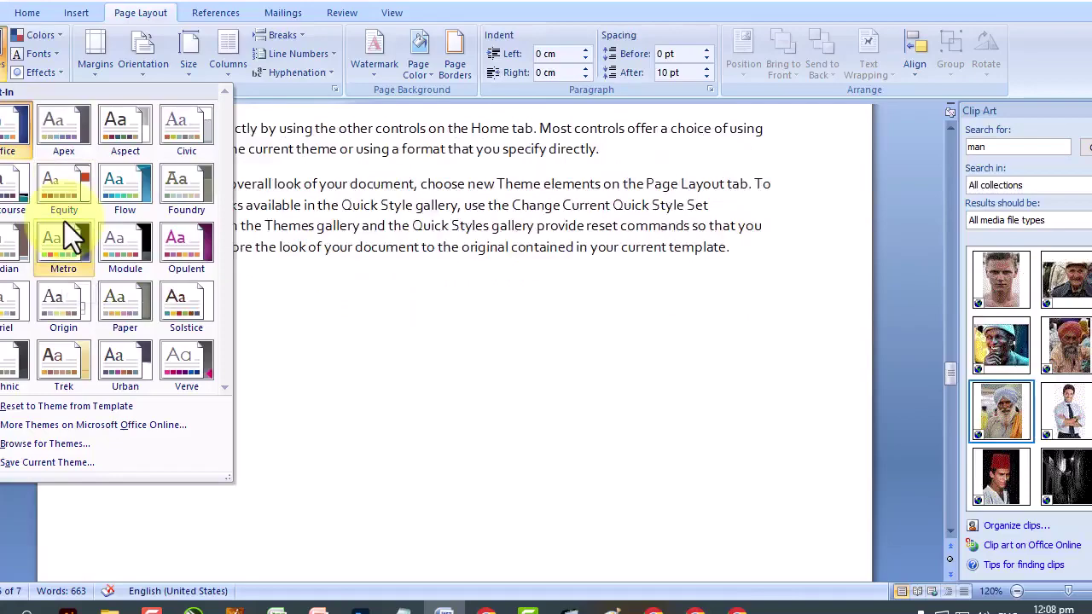
left_click(604, 424)
scroll(604, 423, "up", 15)
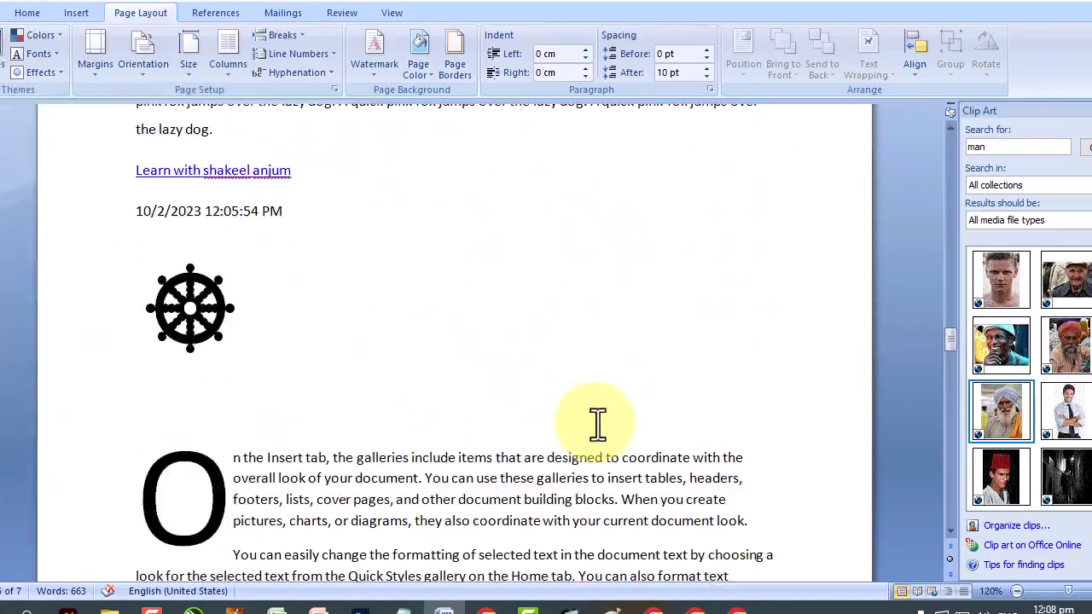
scroll(597, 424, "up", 15)
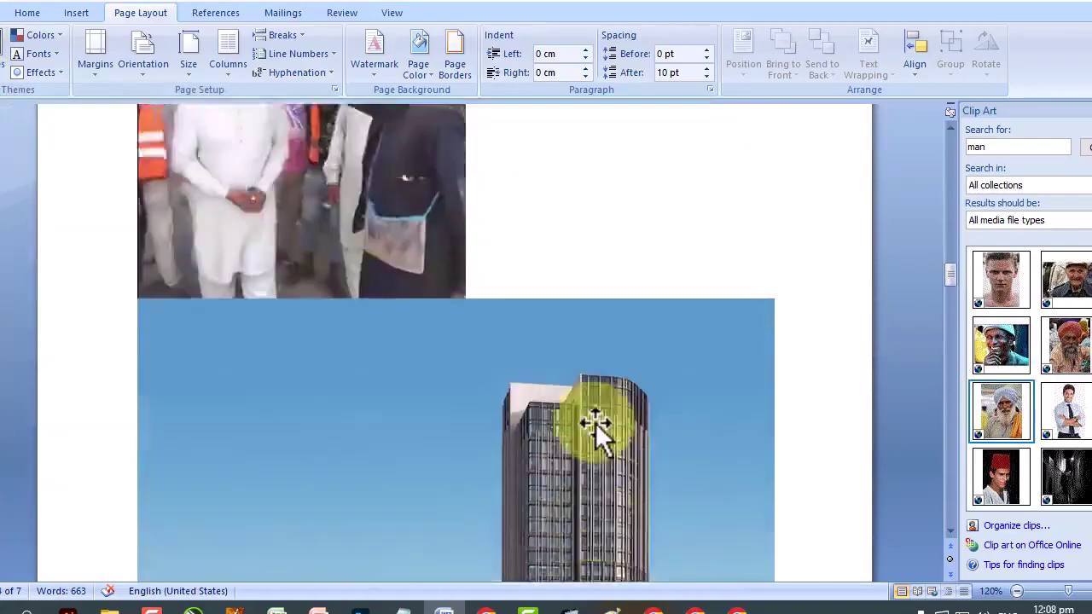
scroll(598, 424, "up", 15)
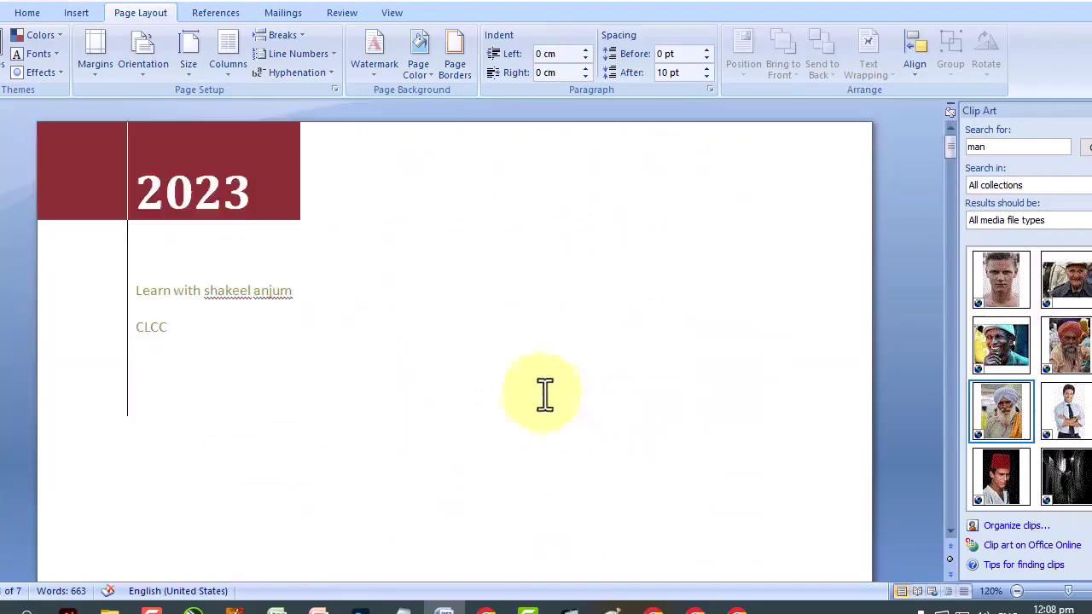
left_click(10, 60)
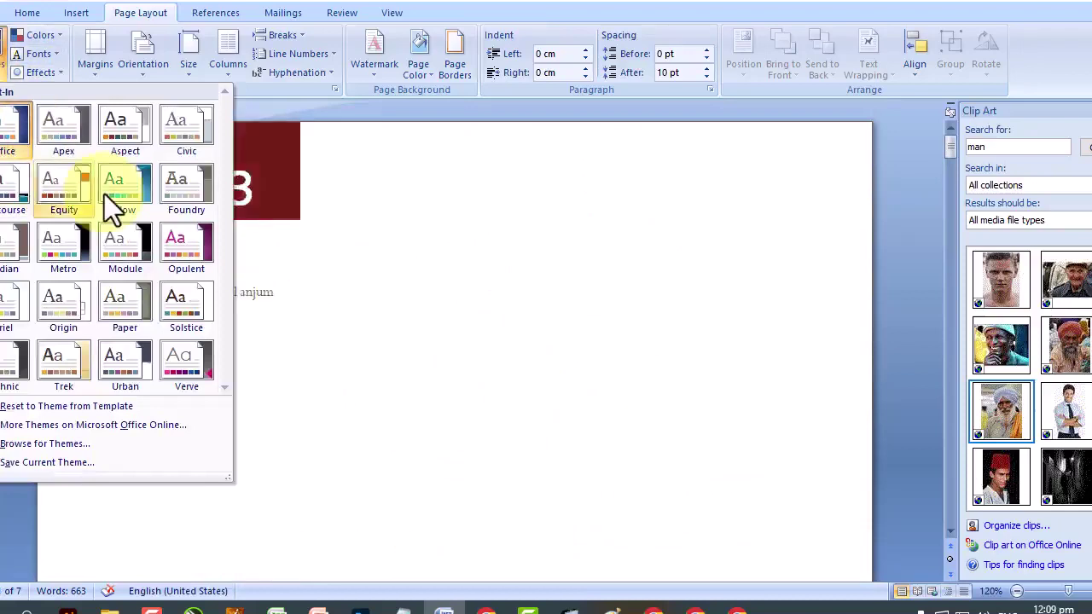
left_click(428, 266)
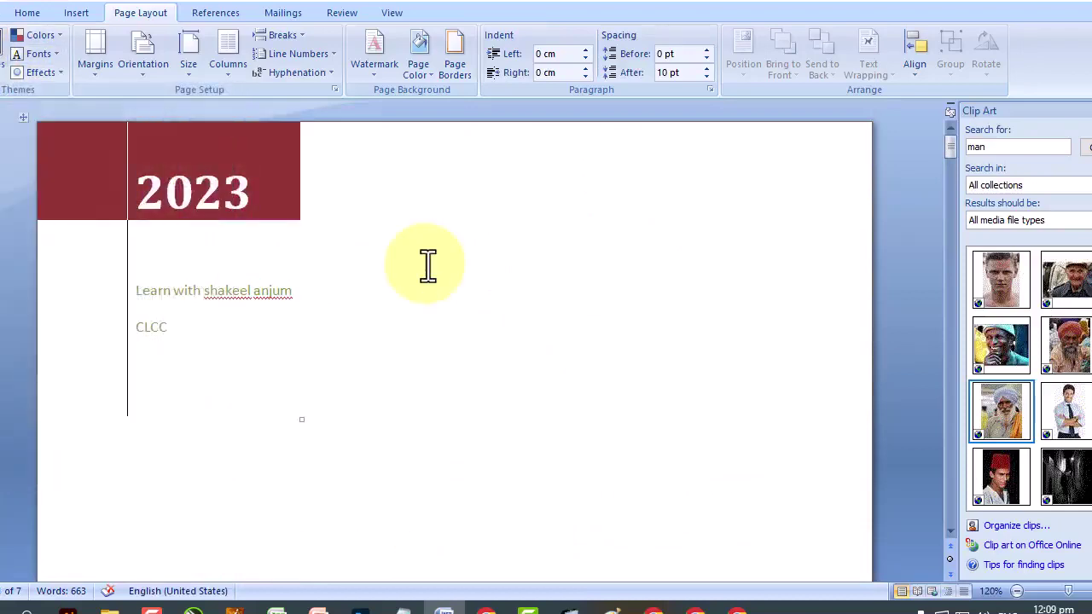
Choose Paper from the theme Effects gallery.
scroll(425, 264, "down", 8)
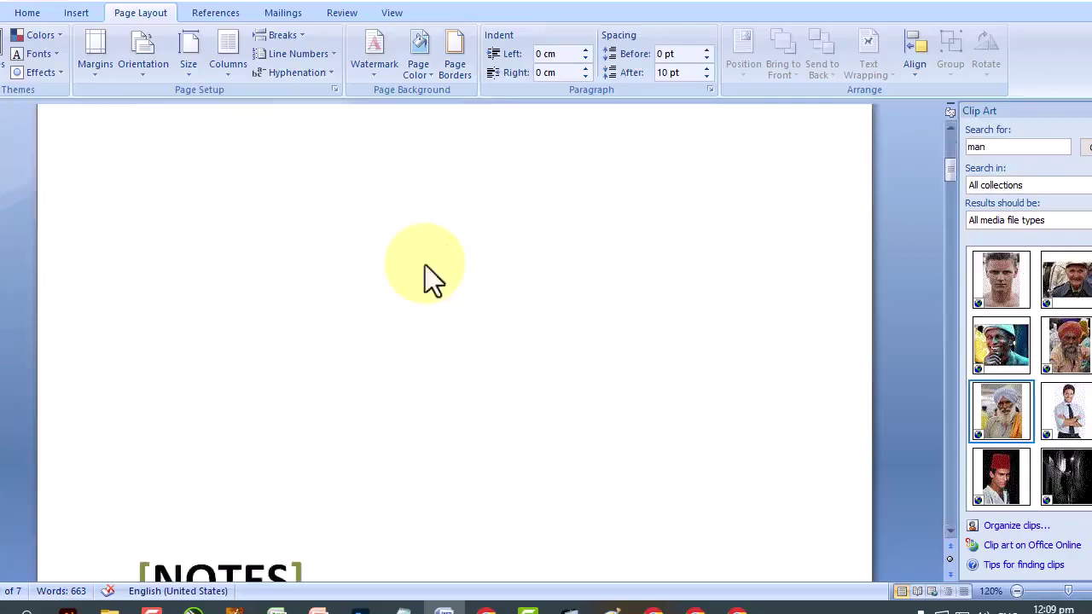
left_click_drag(952, 171, 983, 431)
left_click(7, 62)
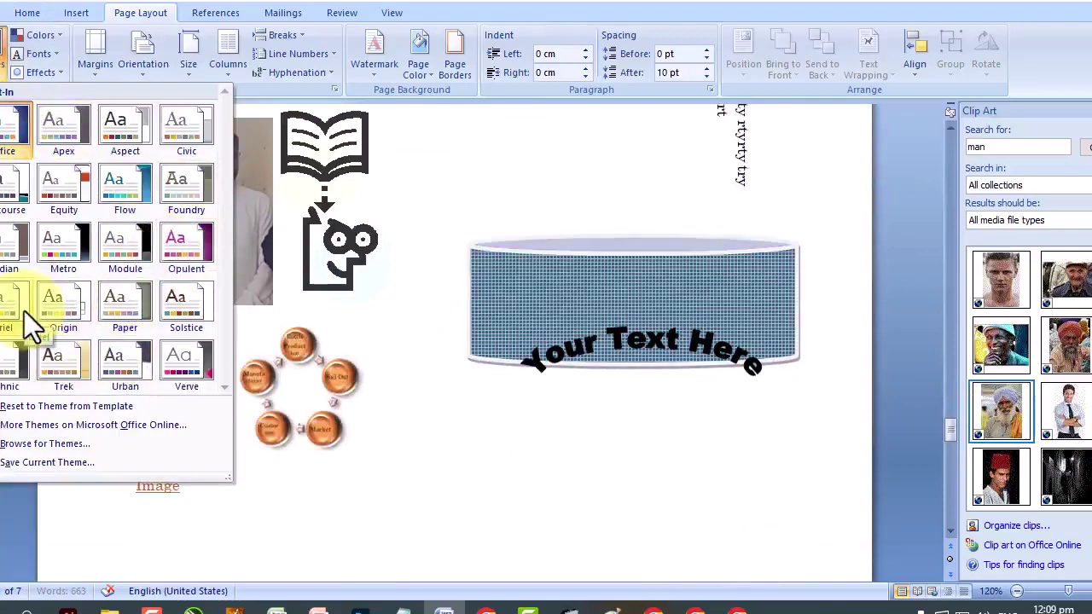
left_click(52, 75)
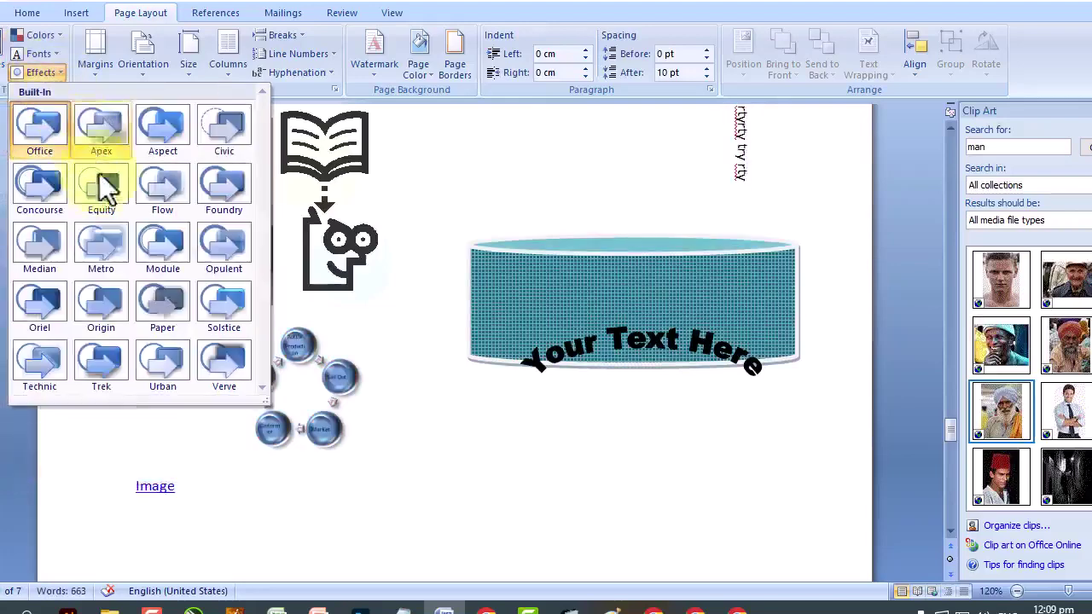
left_click(160, 298)
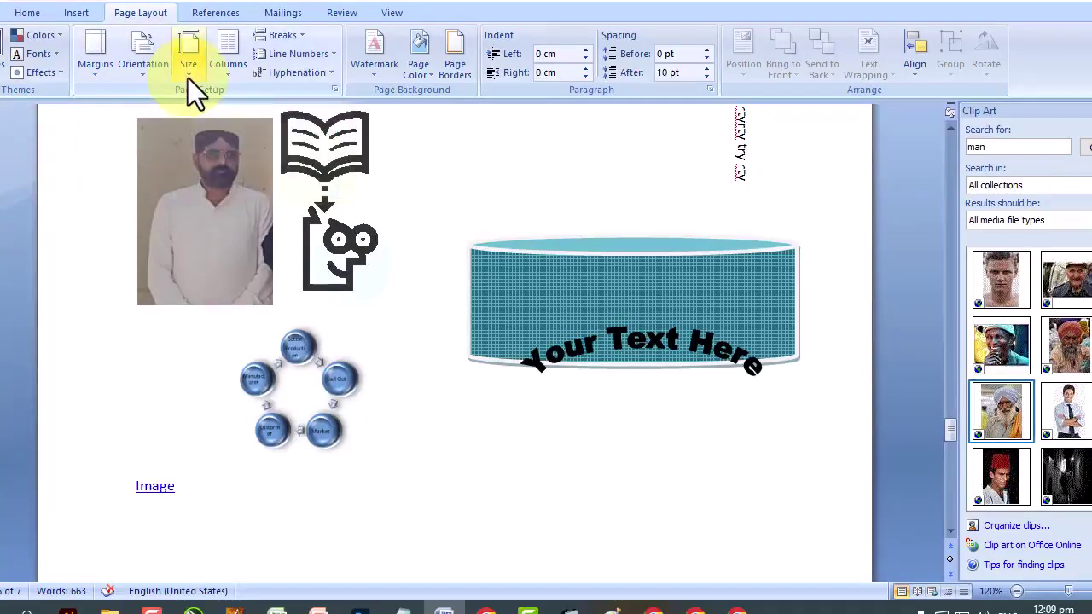
Check the Print options in the Office button menu without printing.
left_click(7, 11)
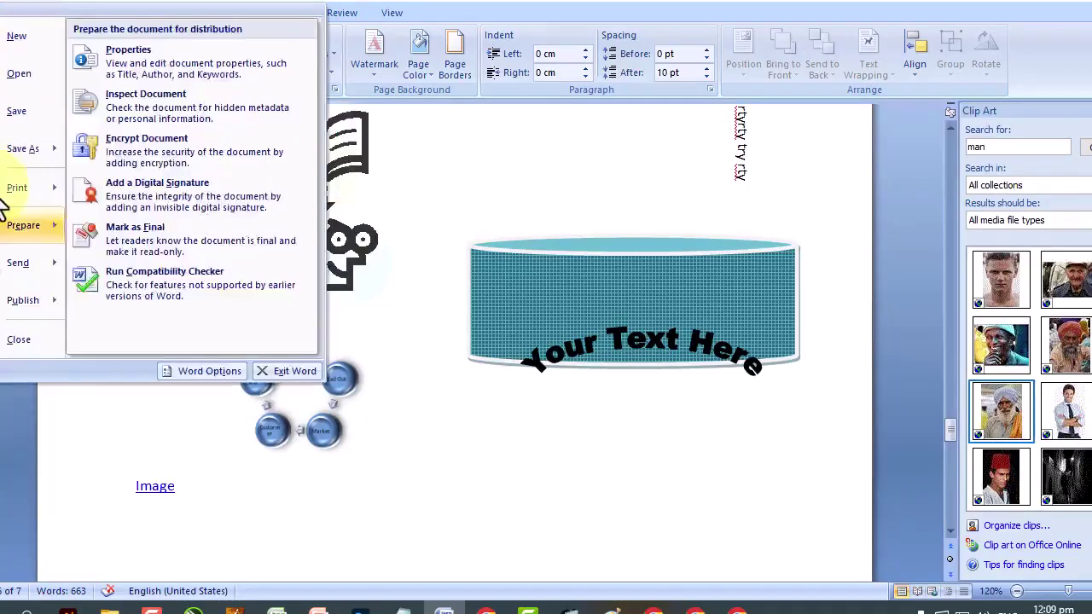
mouse_move(5, 195)
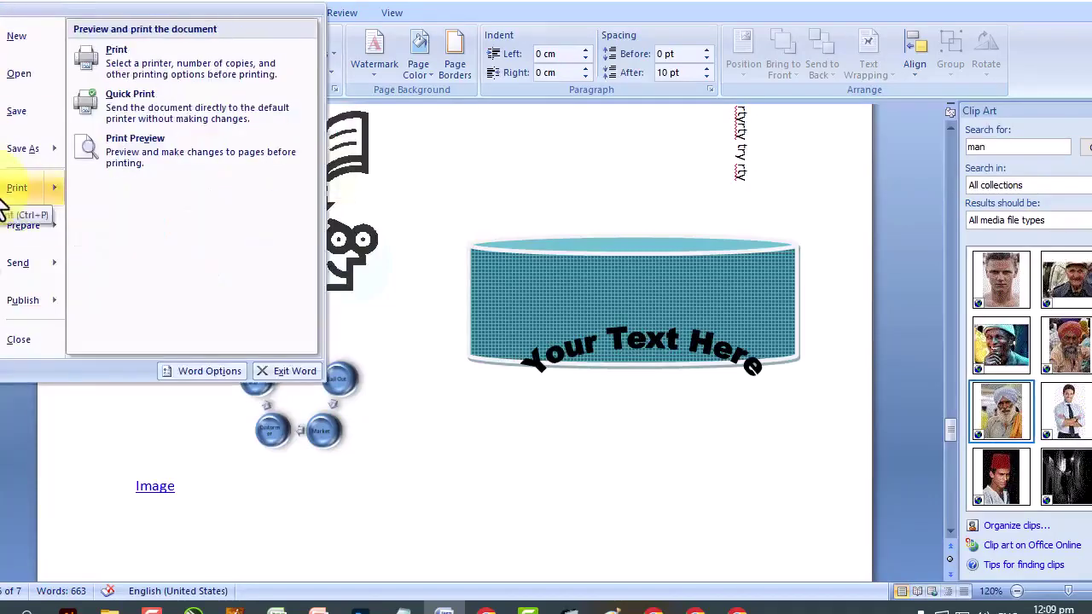
left_click(481, 466)
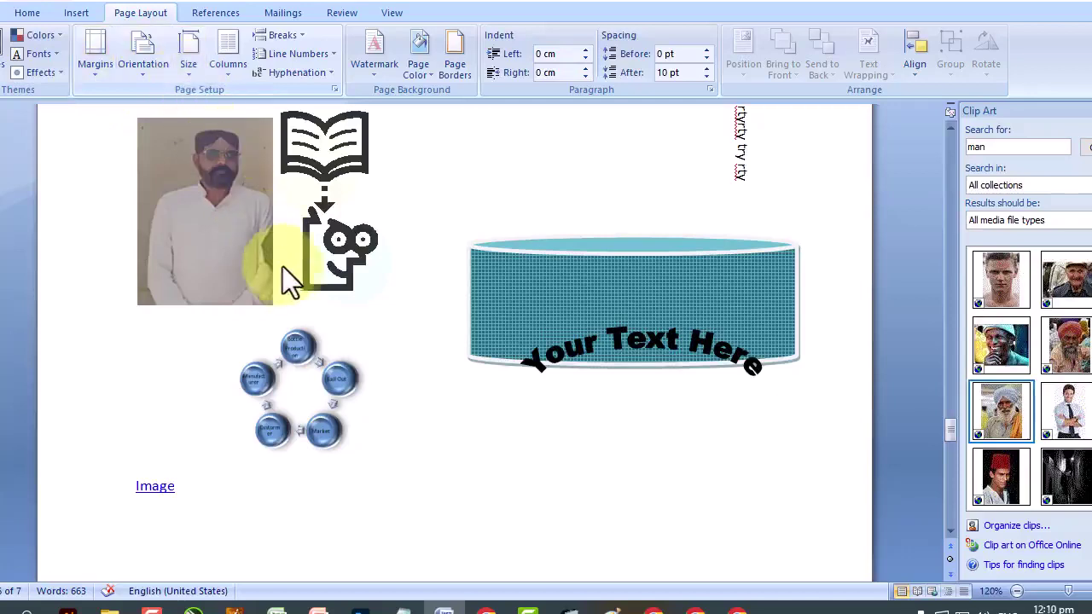
Scroll to the page showing the H2O list, highlighted lines and word table.
scroll(285, 274, "up", 2)
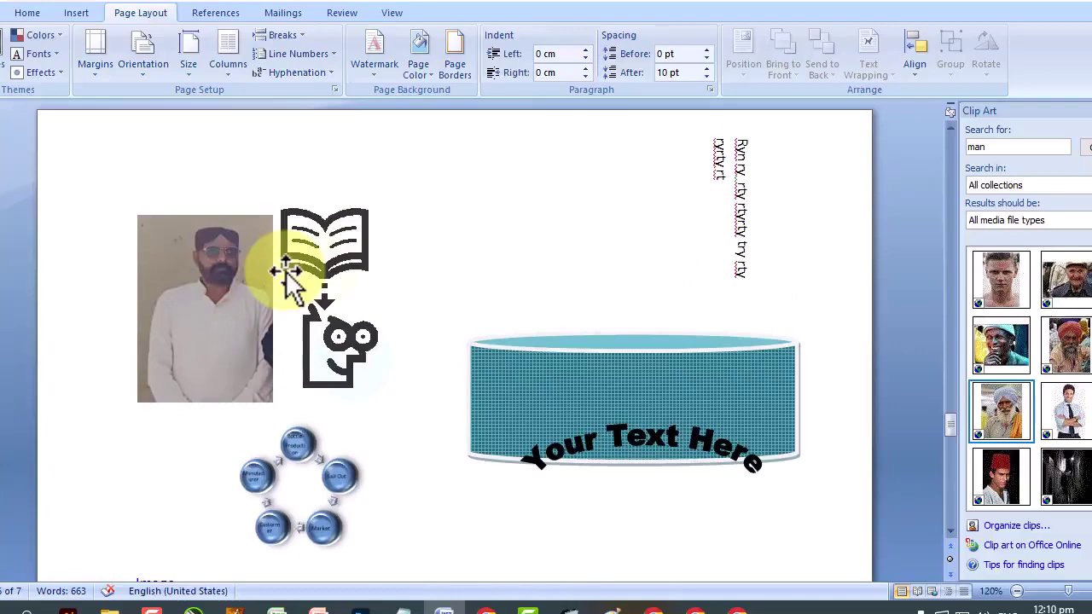
scroll(295, 273, "down", 10)
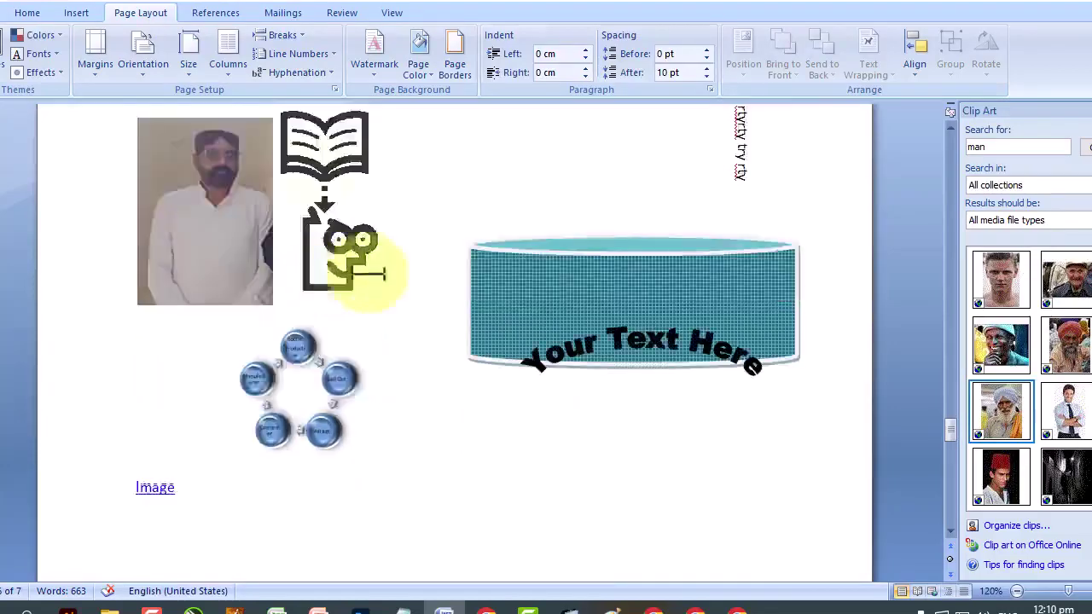
scroll(569, 282, "down", 12)
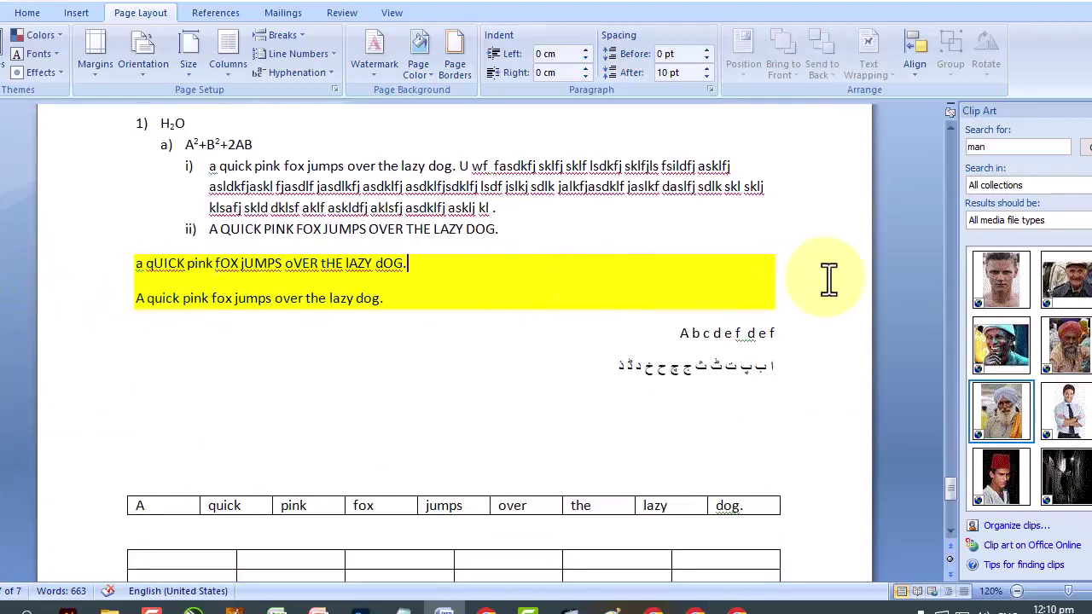
scroll(829, 281, "up", 2)
scroll(829, 281, "up", 2)
scroll(829, 278, "down", 6)
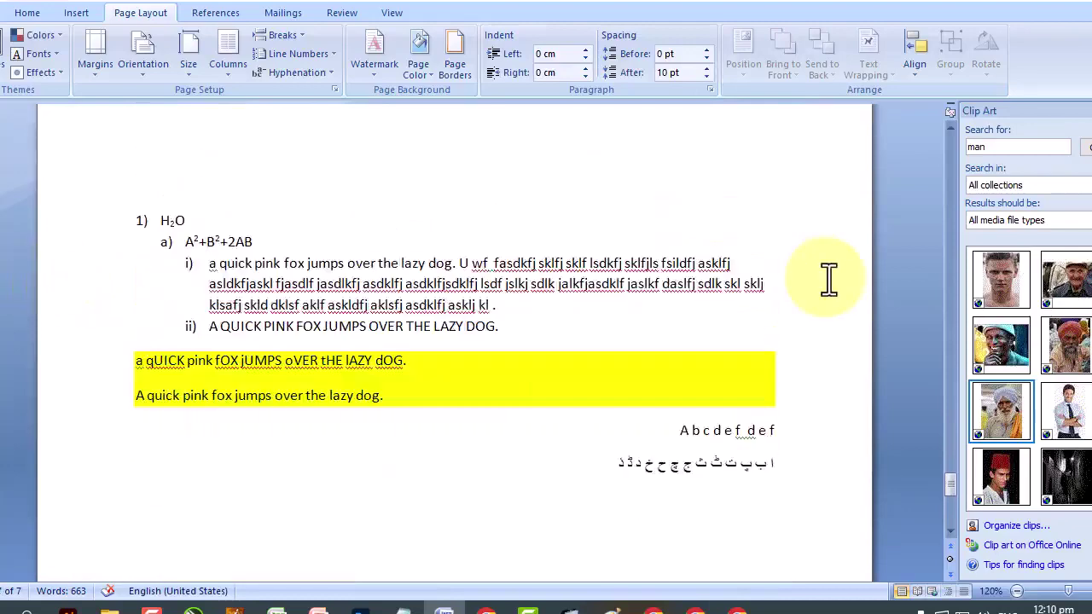
Try different top margin values in the custom margins dialog, then cancel.
left_click(98, 75)
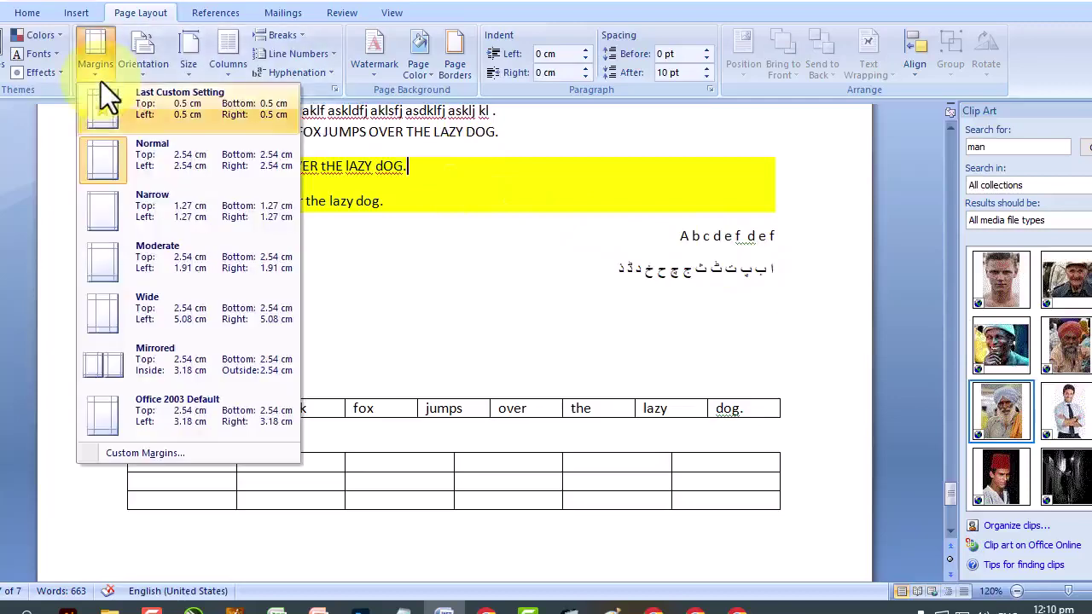
left_click(176, 459)
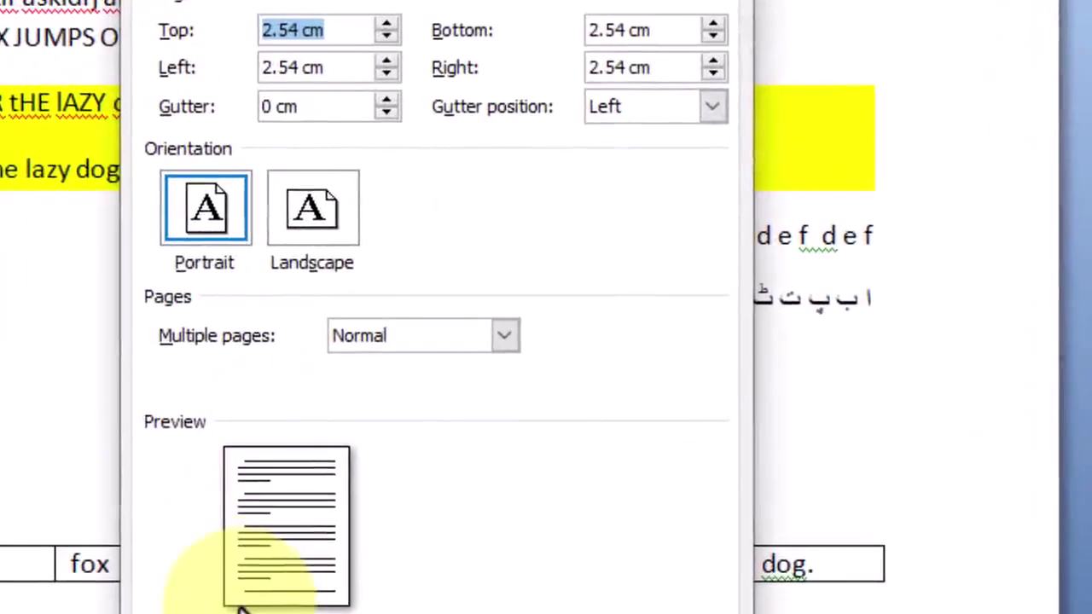
left_click(388, 26)
left_click(388, 26)
left_click(389, 26)
left_click(389, 25)
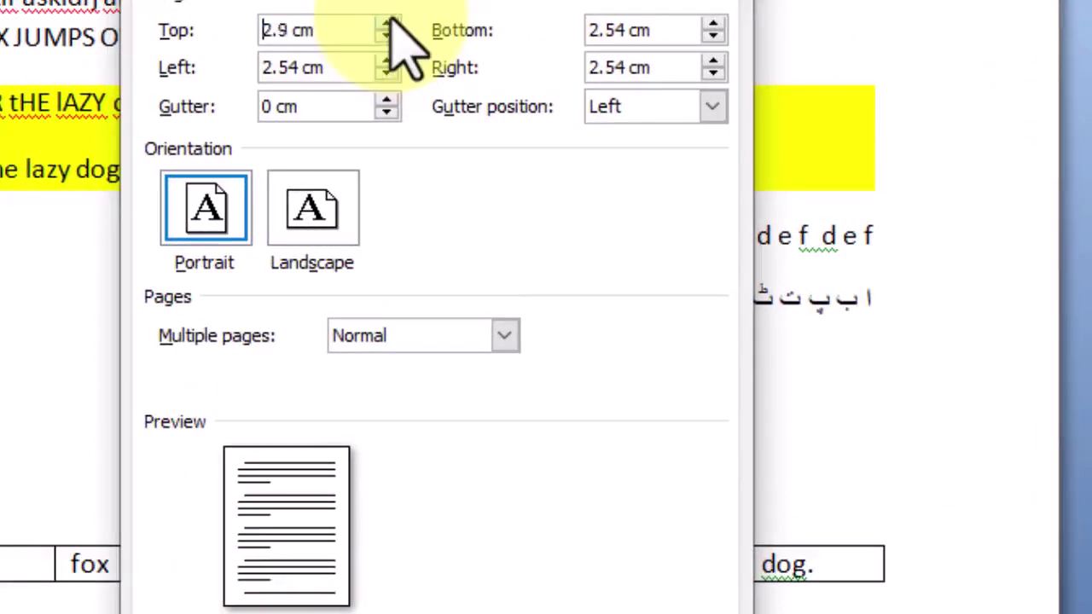
left_click(388, 26)
left_click(388, 26)
left_click(388, 26)
left_click(388, 26)
left_click(389, 26)
left_click(388, 26)
left_click(388, 26)
left_click(389, 26)
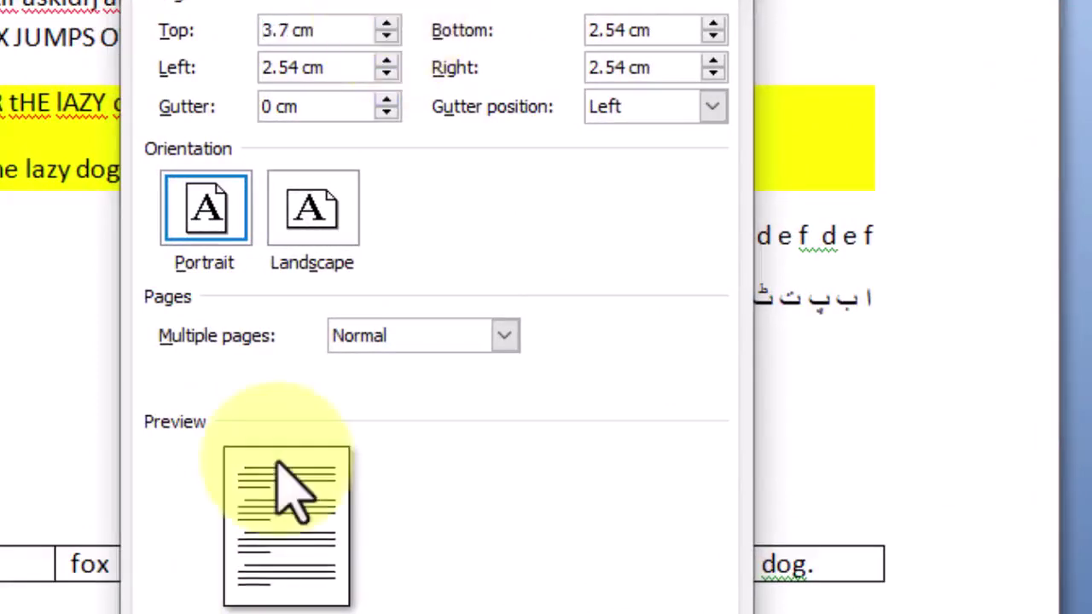
left_click(387, 37)
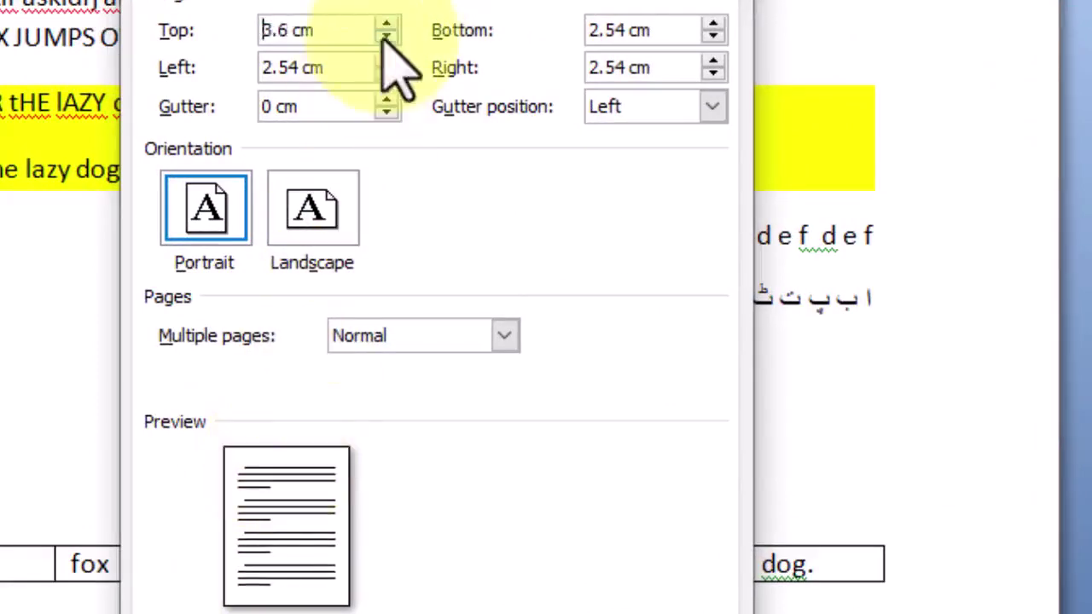
left_click_drag(387, 38, 387, 37)
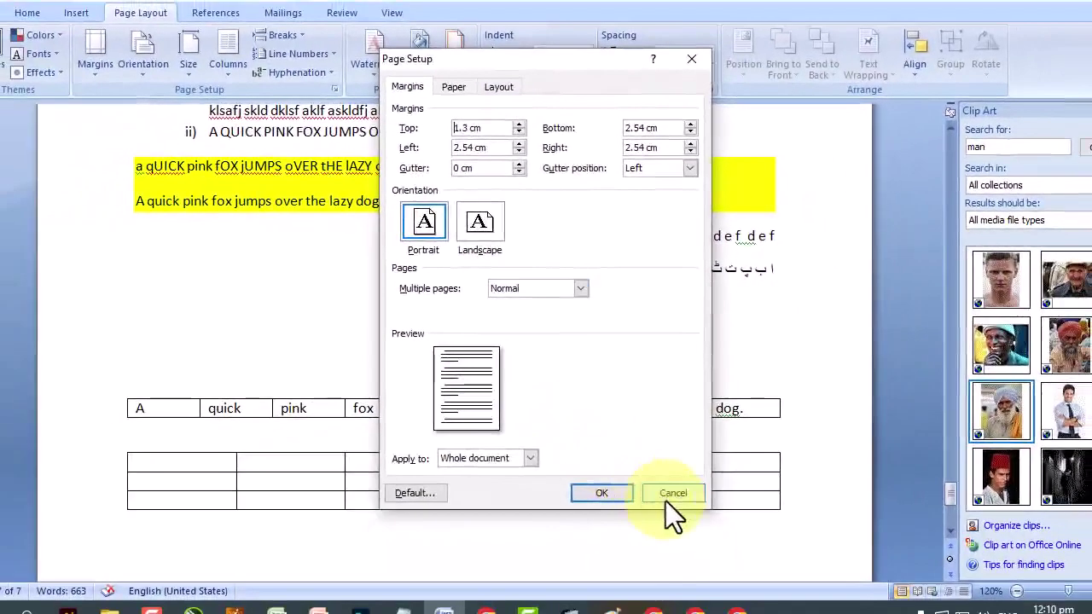
left_click(664, 510)
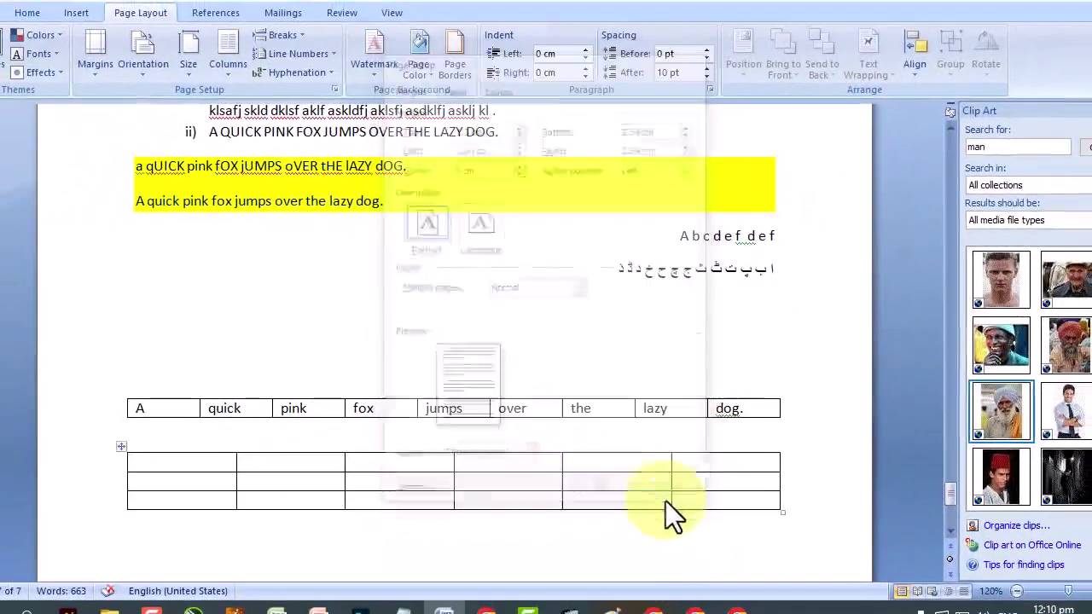
scroll(505, 373, "up", 5)
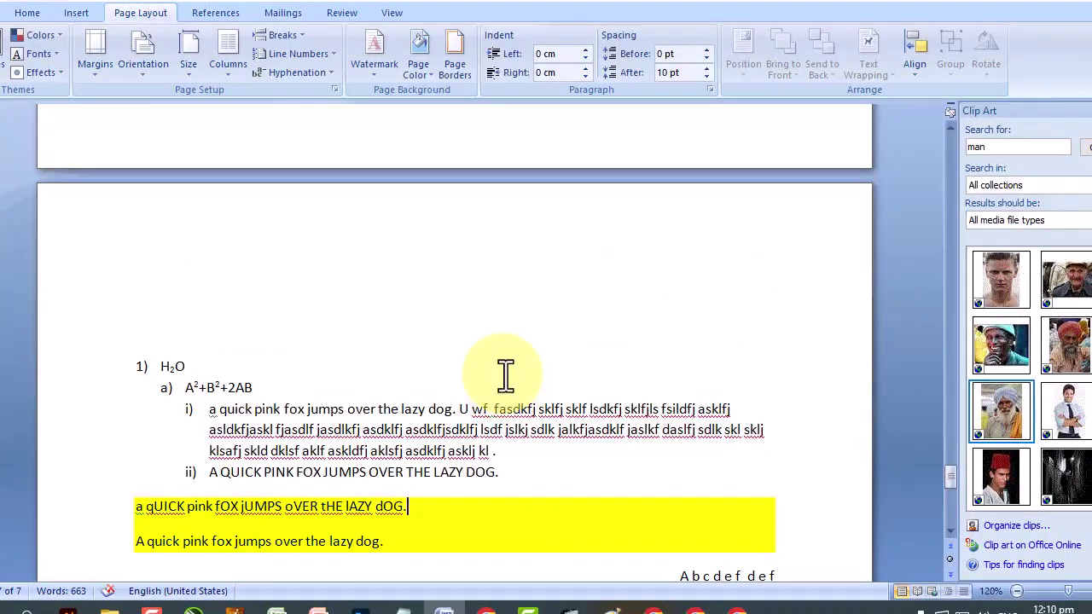
Zoom out, try landscape, then set the pages to portrait orientation.
left_click(132, 81)
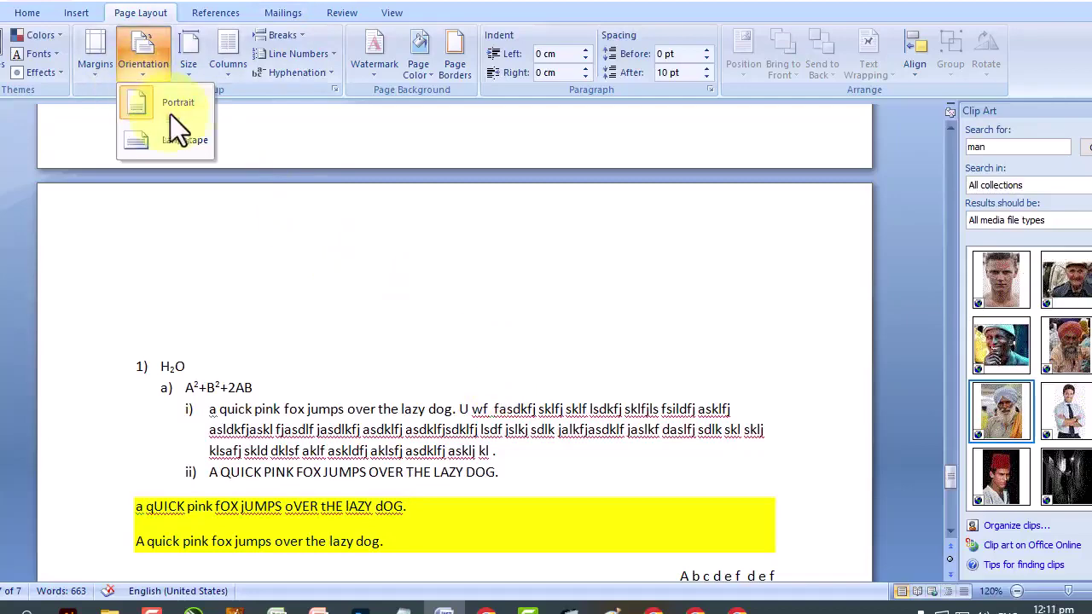
left_click_drag(1069, 590, 1019, 597)
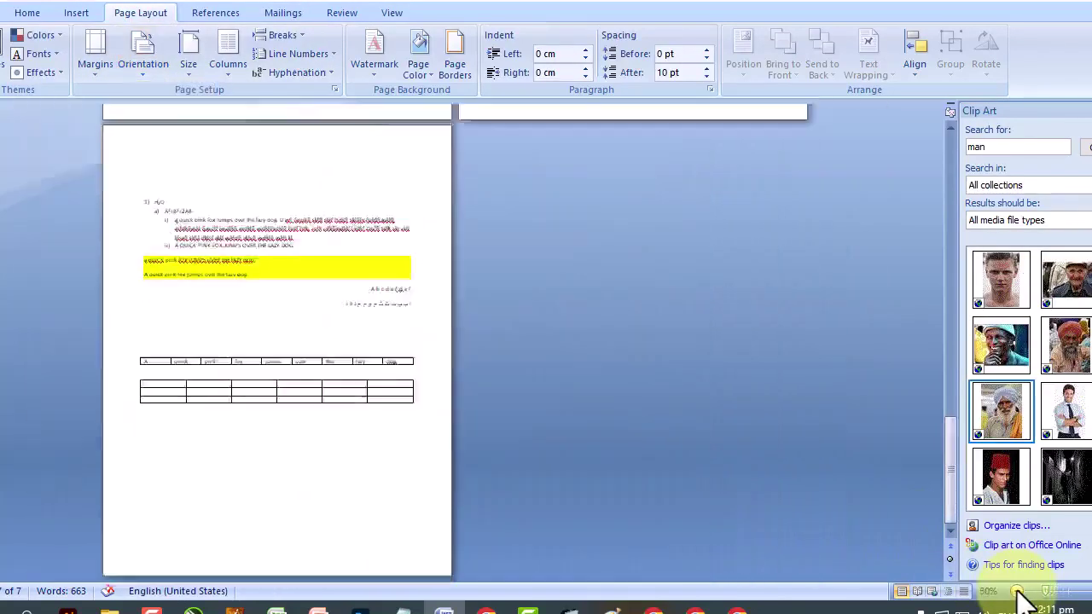
scroll(475, 461, "up", 5)
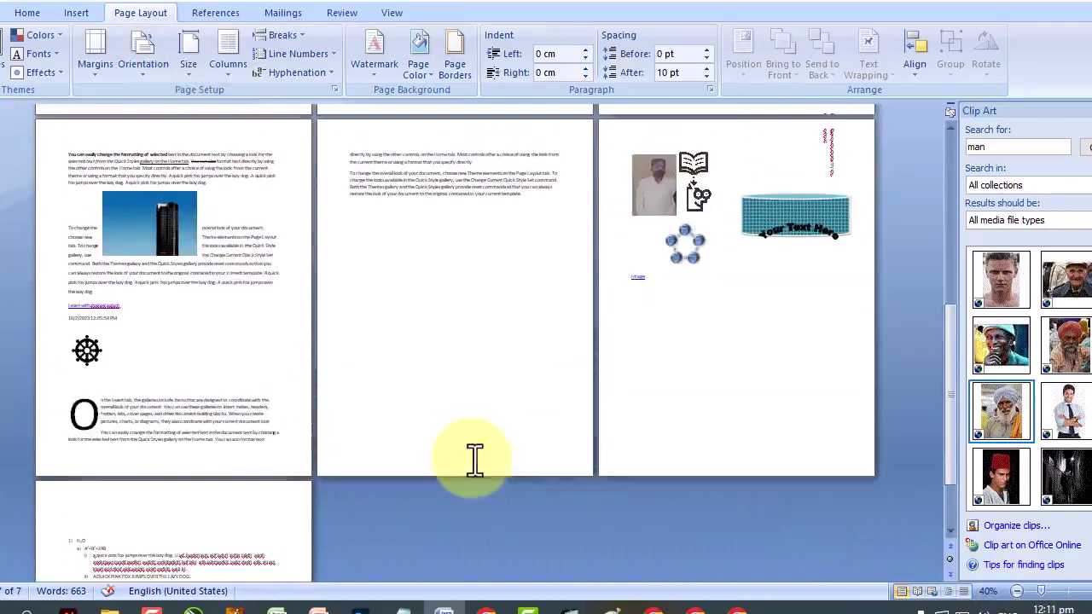
scroll(475, 461, "up", 1)
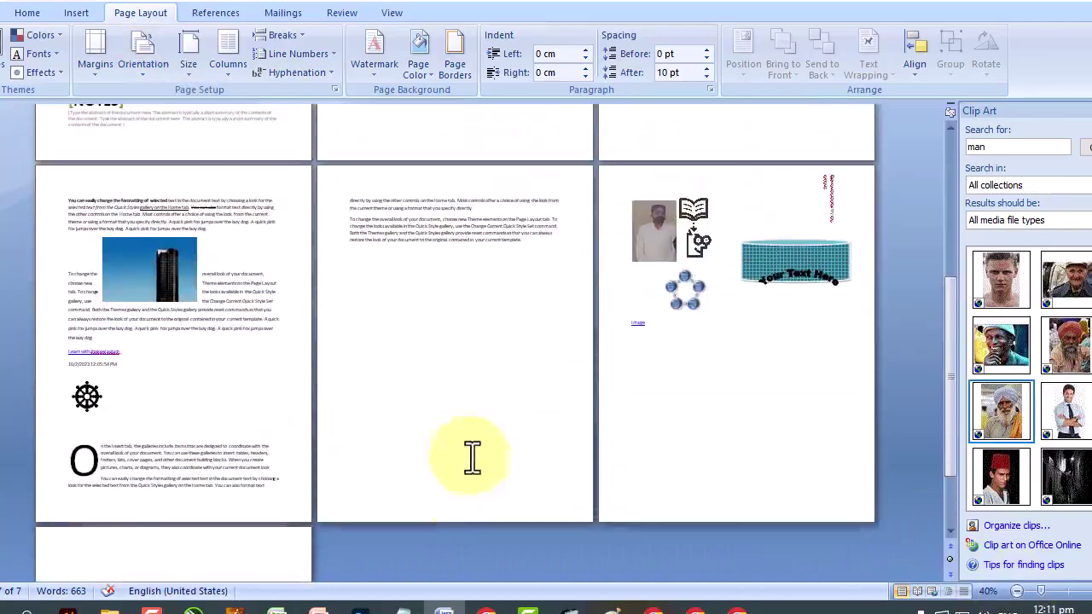
left_click(142, 79)
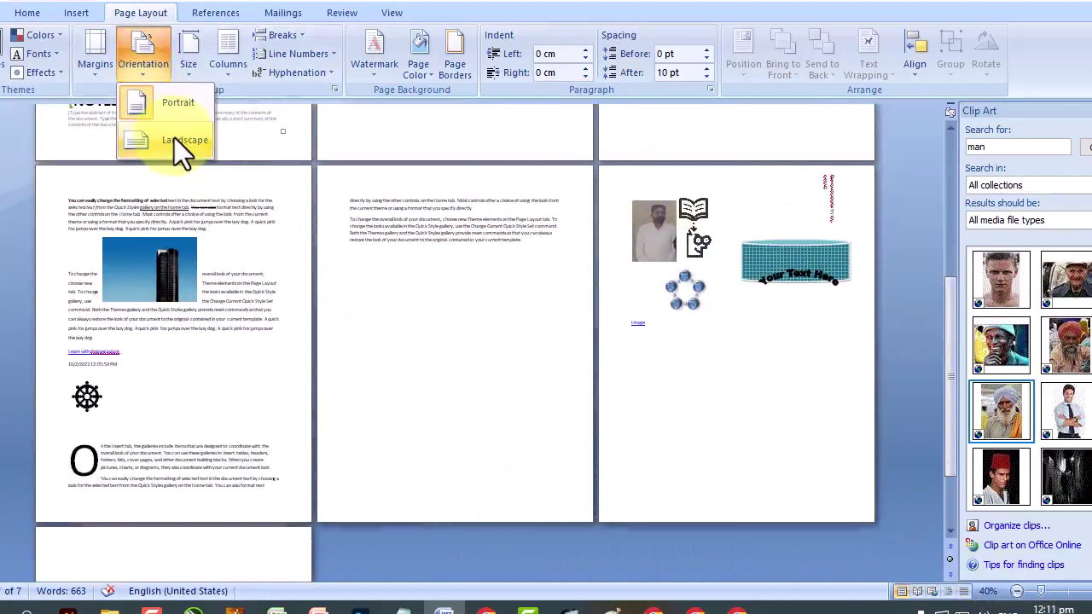
left_click(174, 138)
scroll(638, 340, "down", 1)
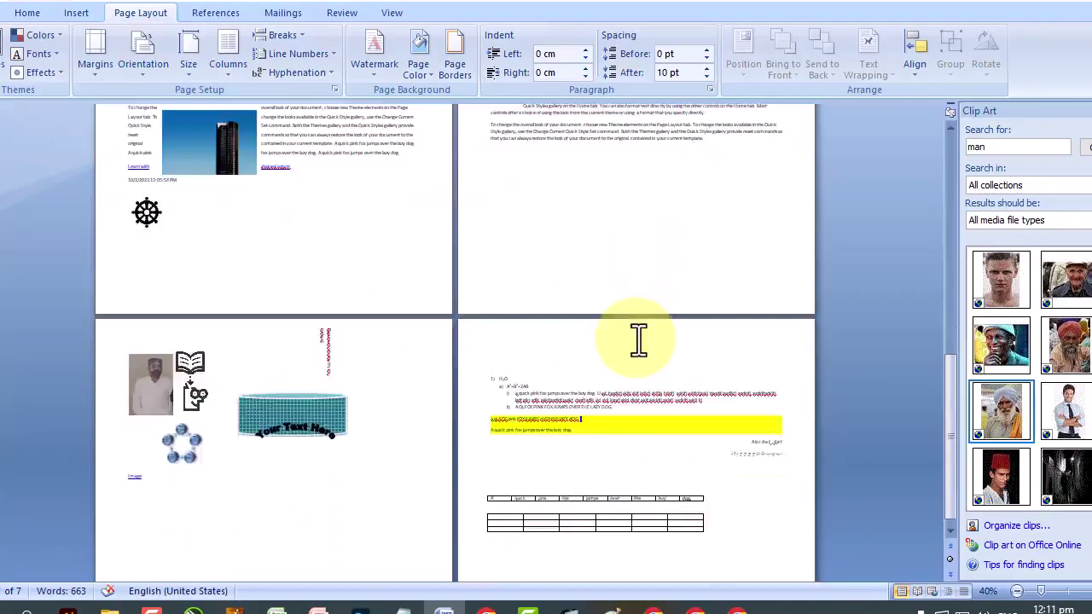
scroll(638, 340, "up", 2)
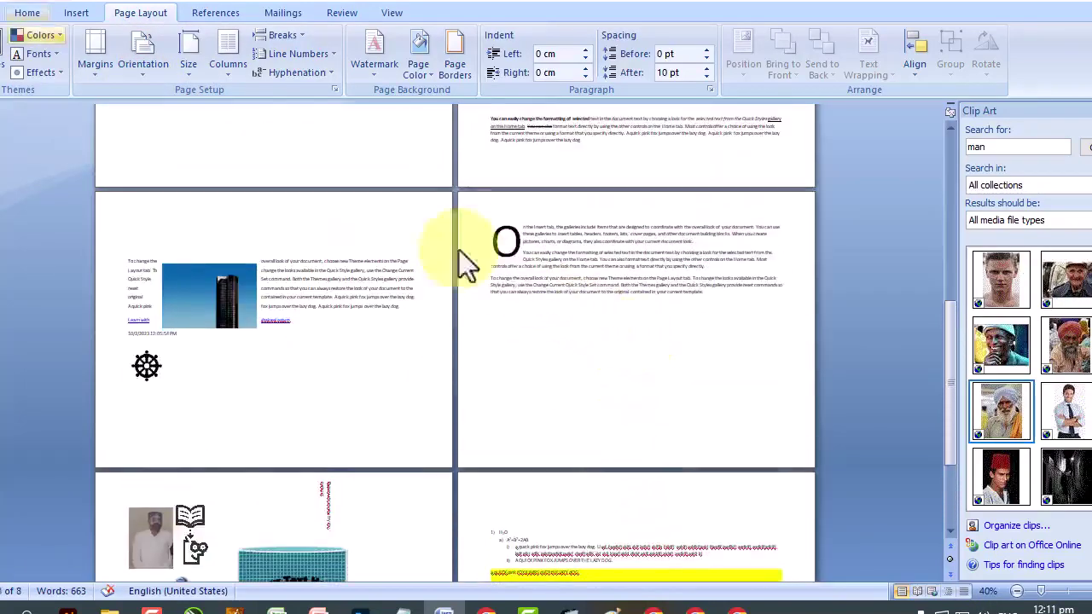
left_click(132, 72)
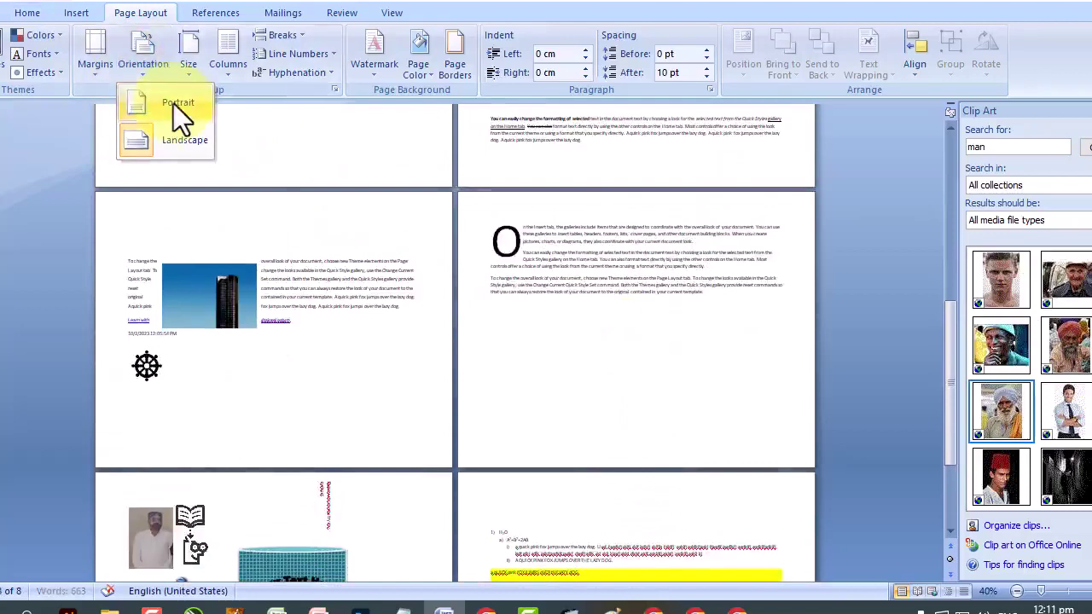
left_click(173, 103)
left_click(134, 78)
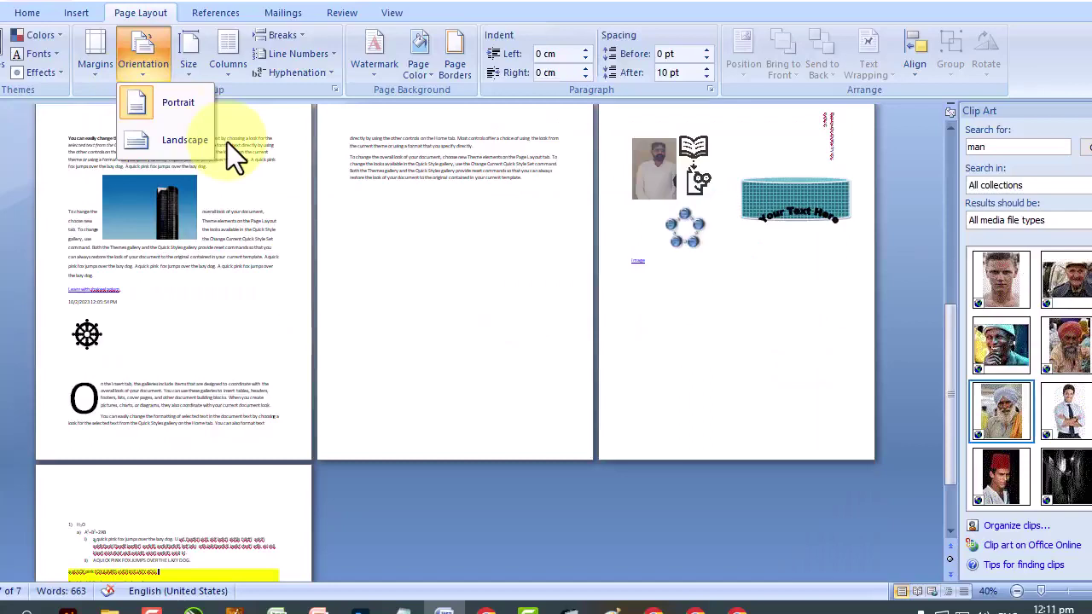
Change the paper size to A4 and scroll back to the top pages.
left_click(195, 74)
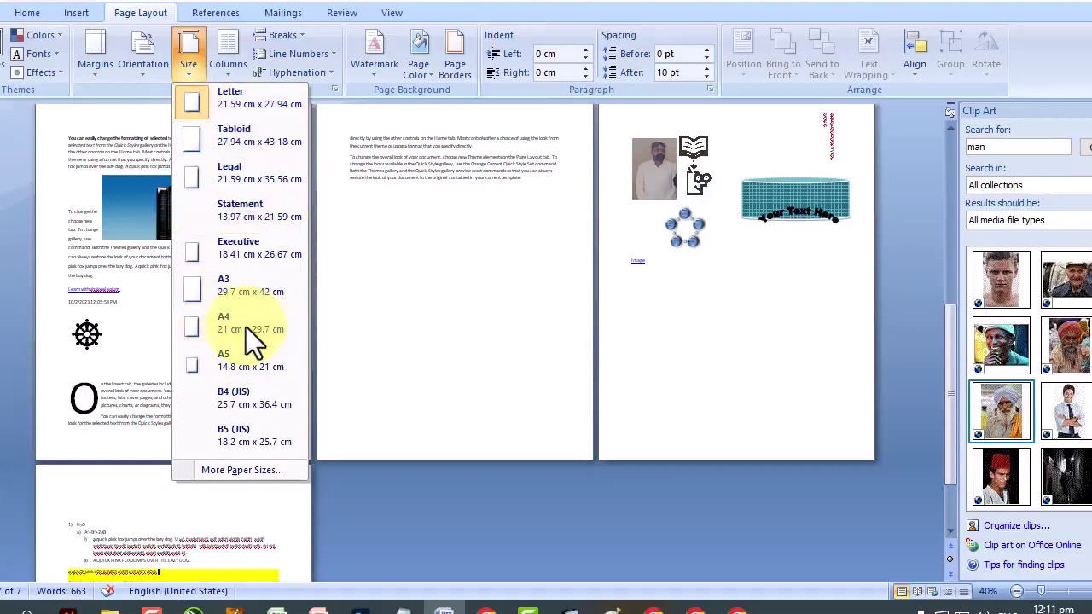
scroll(246, 327, "down", 2)
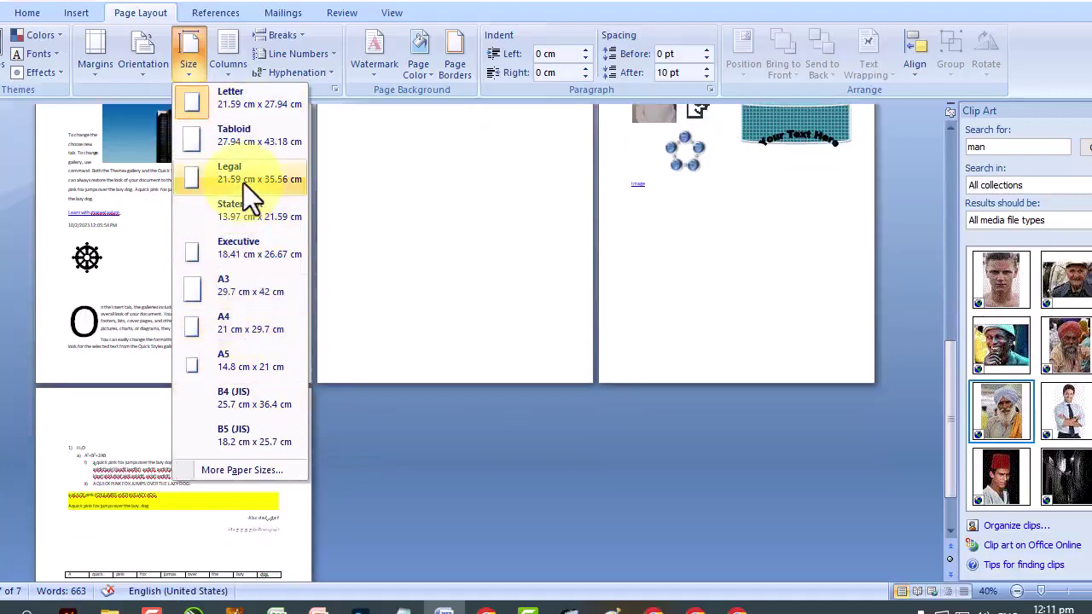
key("Down")
key("Down")
key("Down")
key("Down")
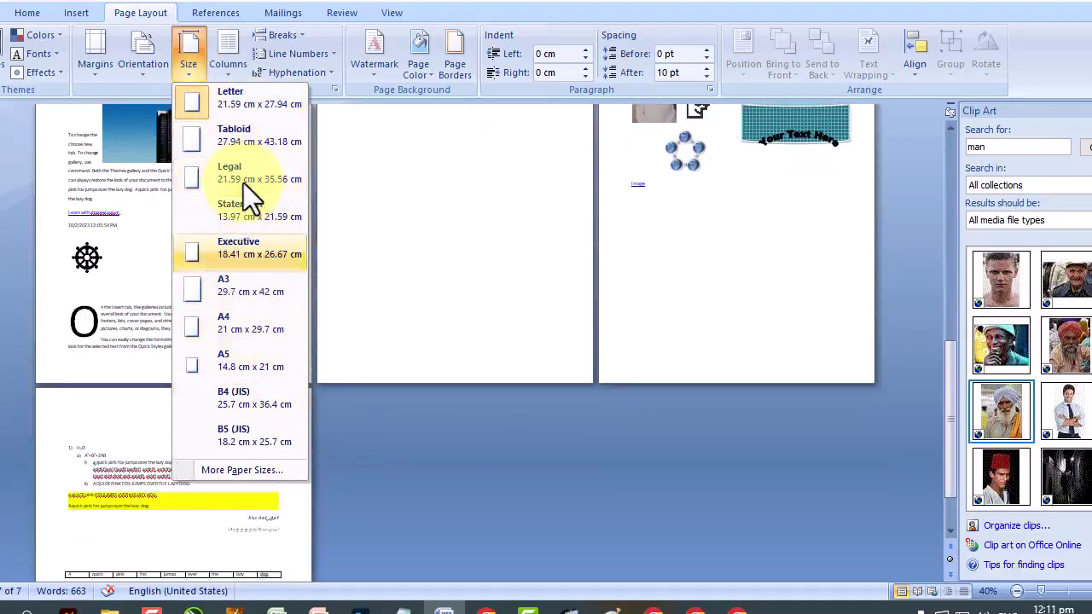
left_click(262, 325)
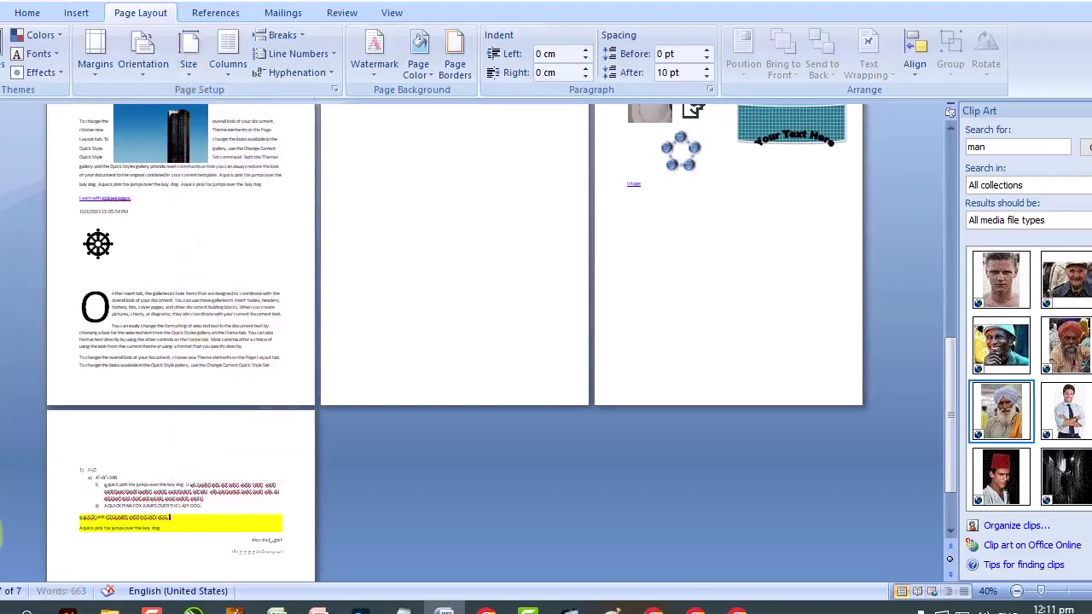
scroll(191, 414, "up", 5)
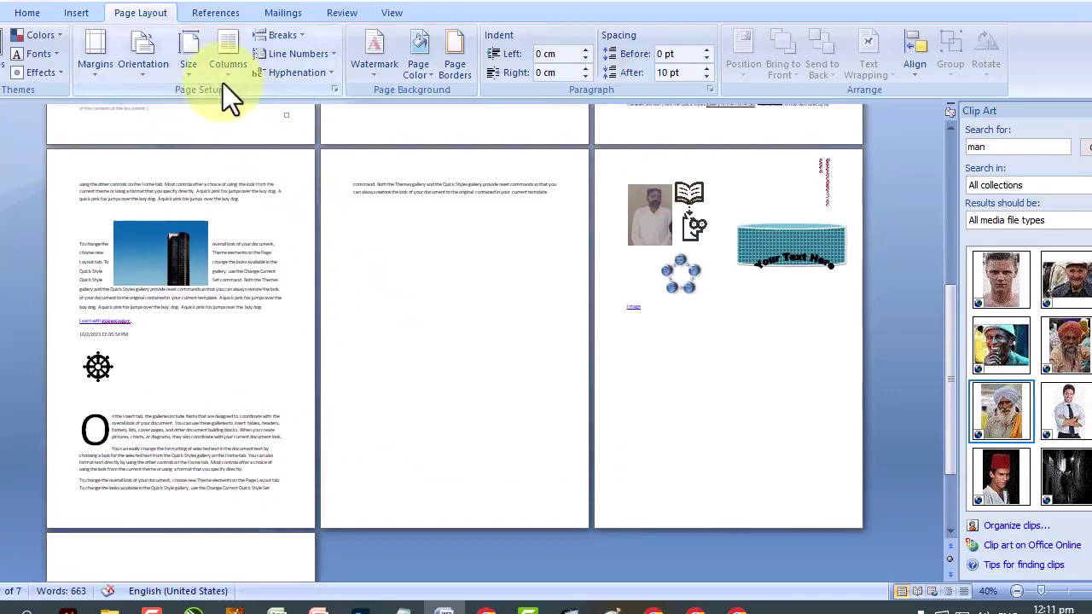
scroll(222, 83, "up", 10)
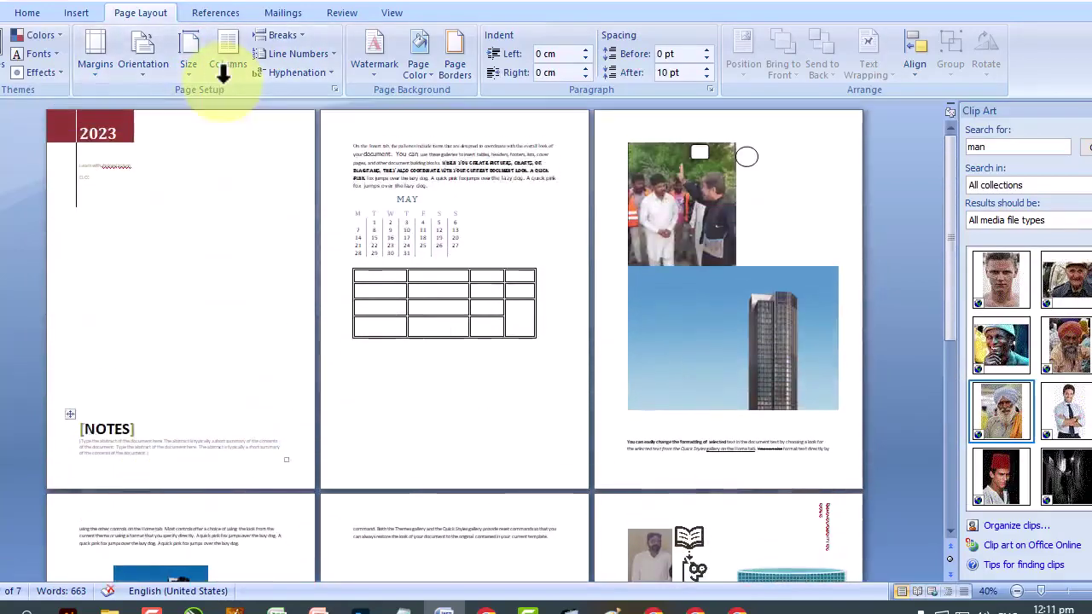
Create a blank document, zoom in, and type a long five-line run of the letter m.
left_click(12, 21)
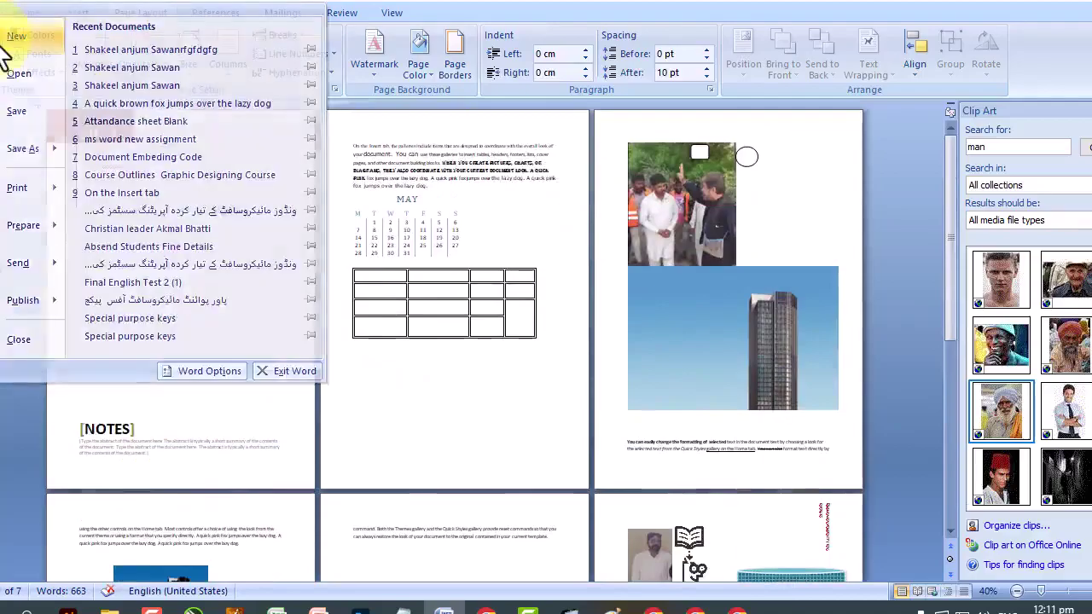
left_click(10, 38)
double_click(264, 160)
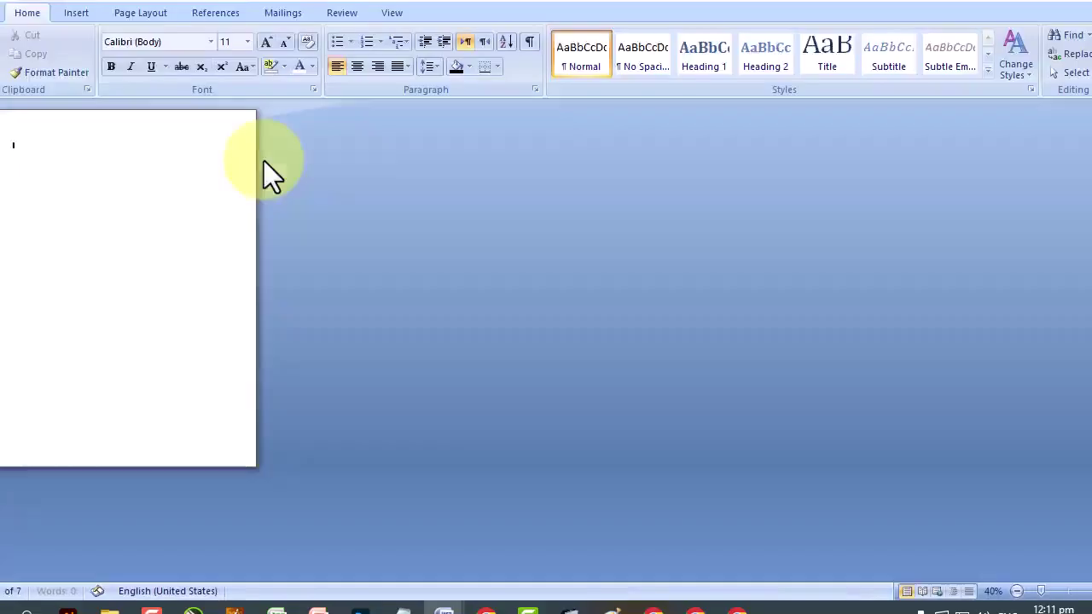
left_click(1063, 591)
type("m")
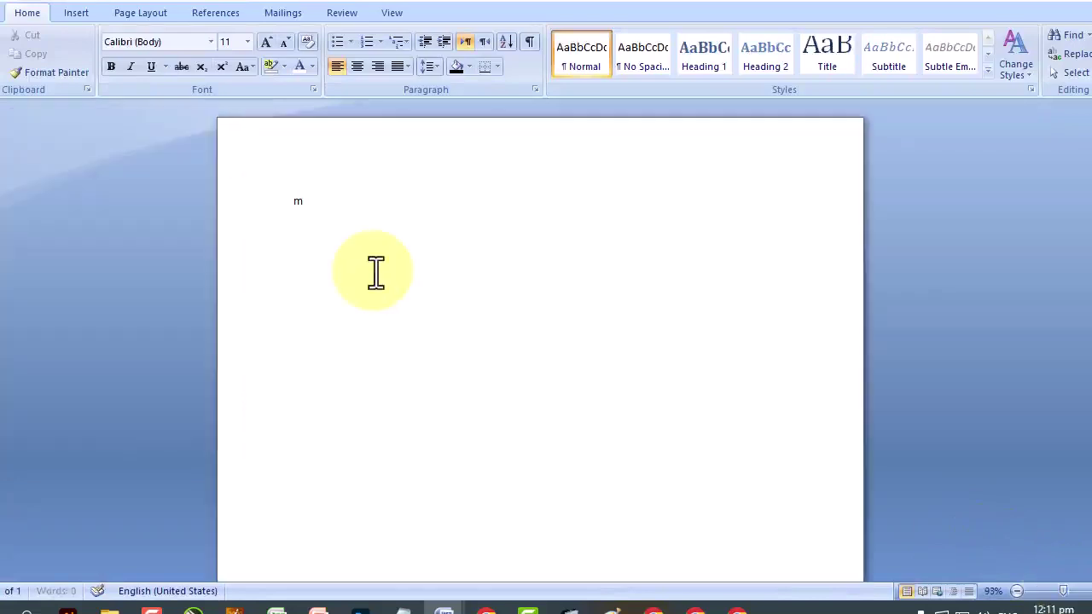
type("mmmmmmmmmmmmmmmmmmmmmmmmmmmmmmmmmmmmmmmmmmmmmmmmmmmmmmmmmmmmm")
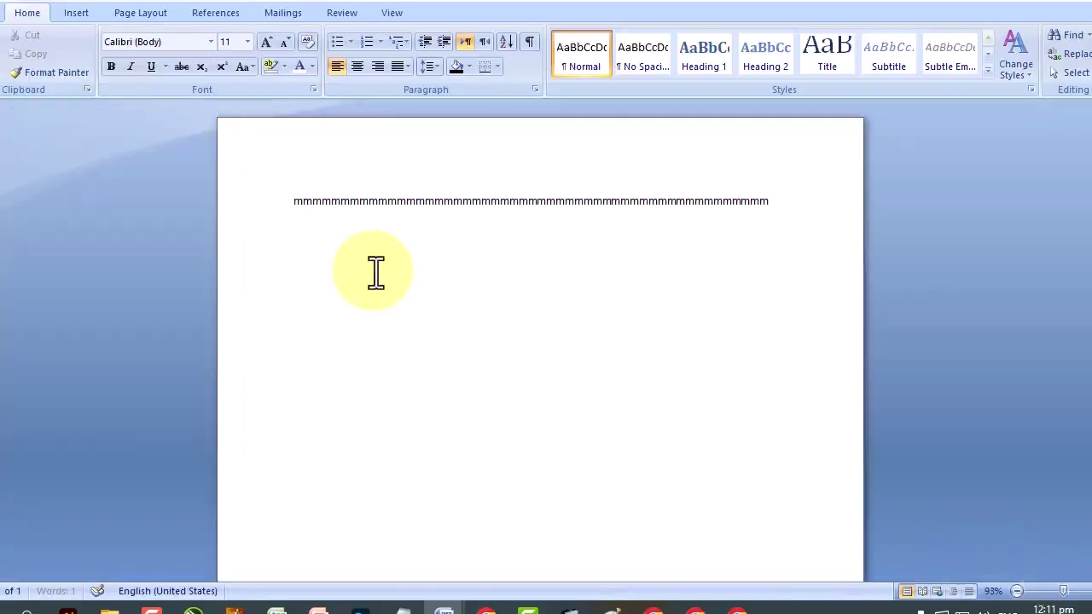
type("mmmmmmmmmmmmmmmmmmmmmmmmmmmmmmmmmmmmmmmmmmmmmmmmmmmmmmmmmmmmmmmmmmmmmmmmmmmmmmmmmmmmmmmmmmmmmmmmmmmmmmmmmmmmmmmmmmmmmmmmmmmmmmmmmmmm")
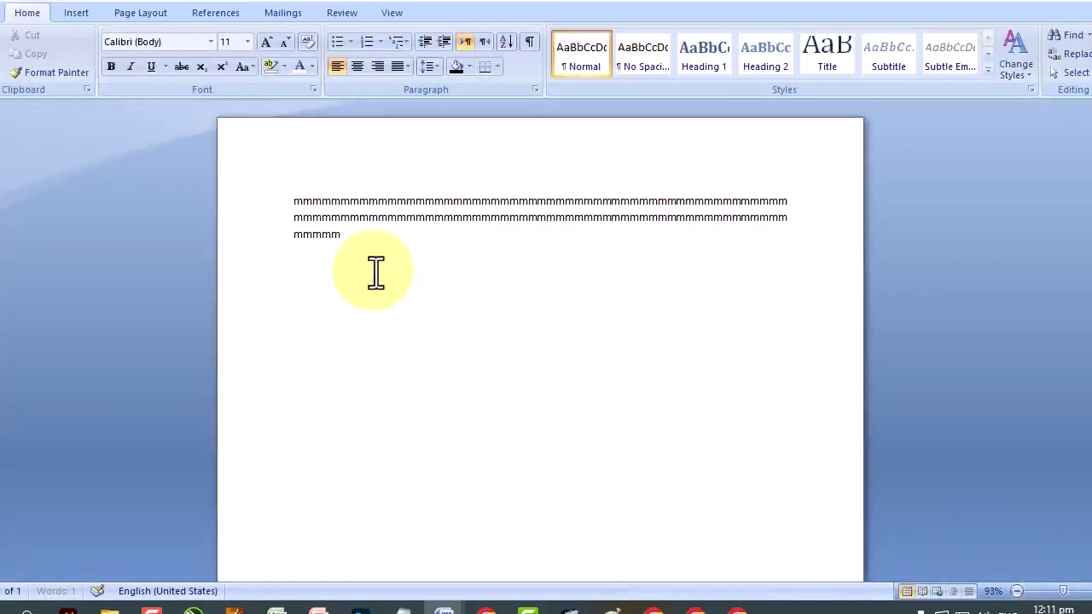
type("mmmmmmmmmmmmmmmmmmmmmmmmmmmmmmmmmmmmmmmmmmmmmmmmmmmmmmmmmmmmmmmmmmmmmmmmmmmmmmmmmmmmmmmm")
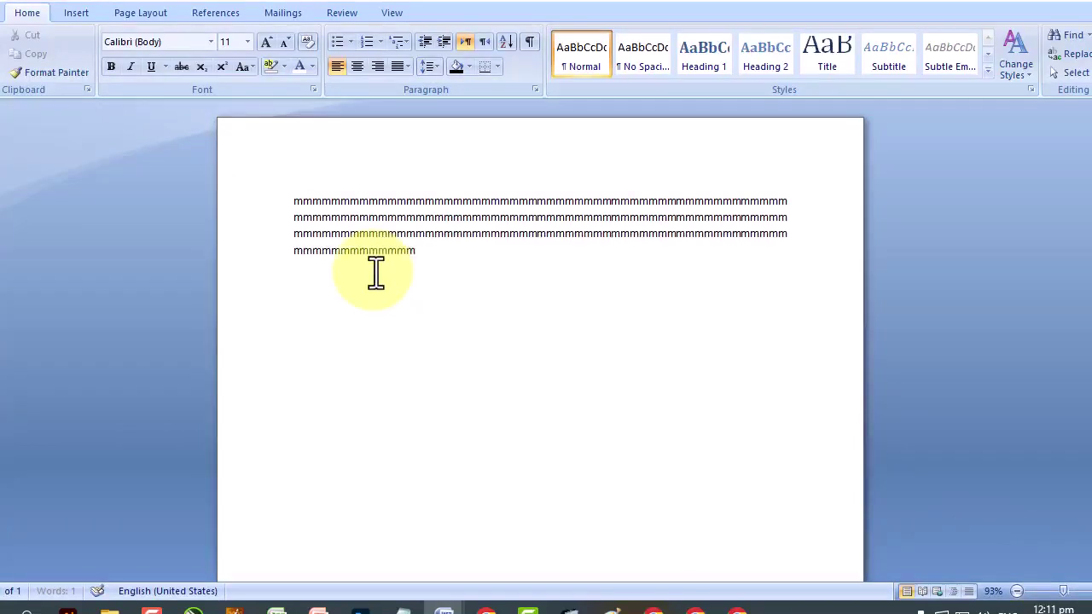
type("mmmmmmmmmmmmmmmmmmmmmmm")
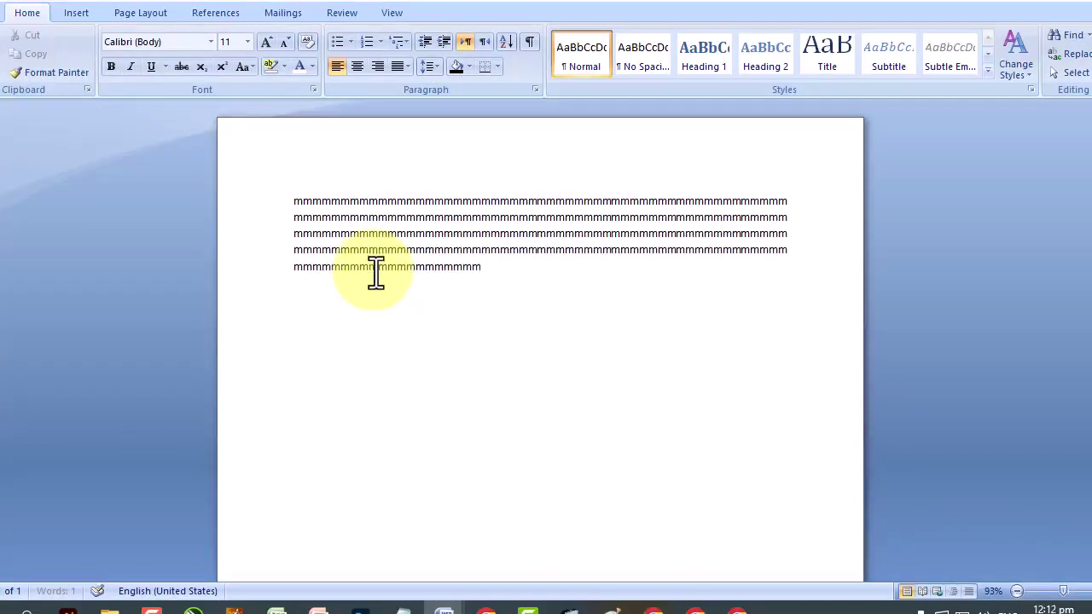
type("mmmmmmmmmmmmmmmmm,mmmm")
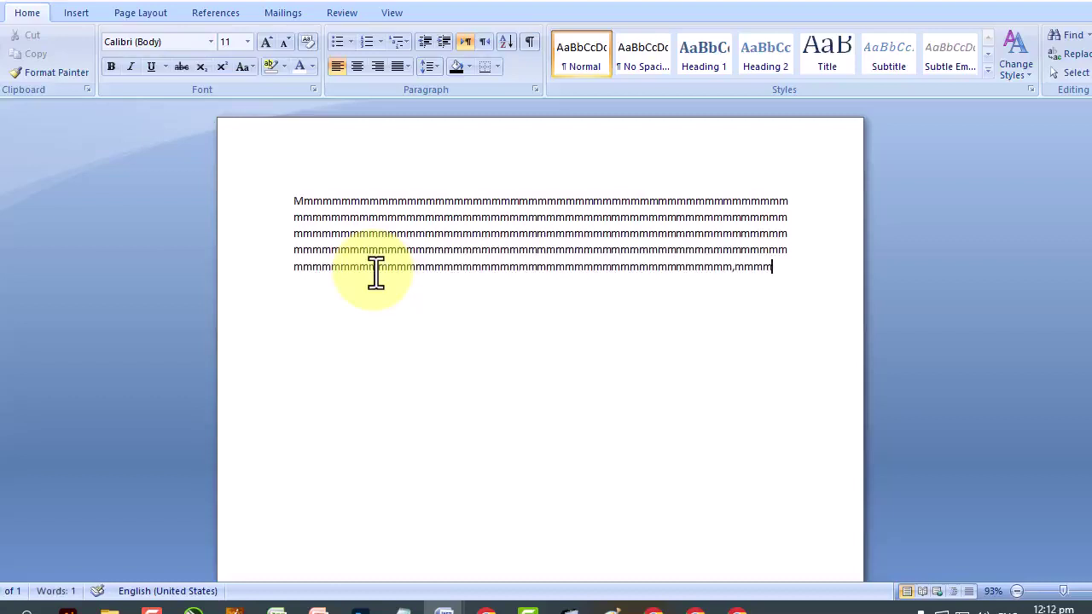
left_click(83, 14)
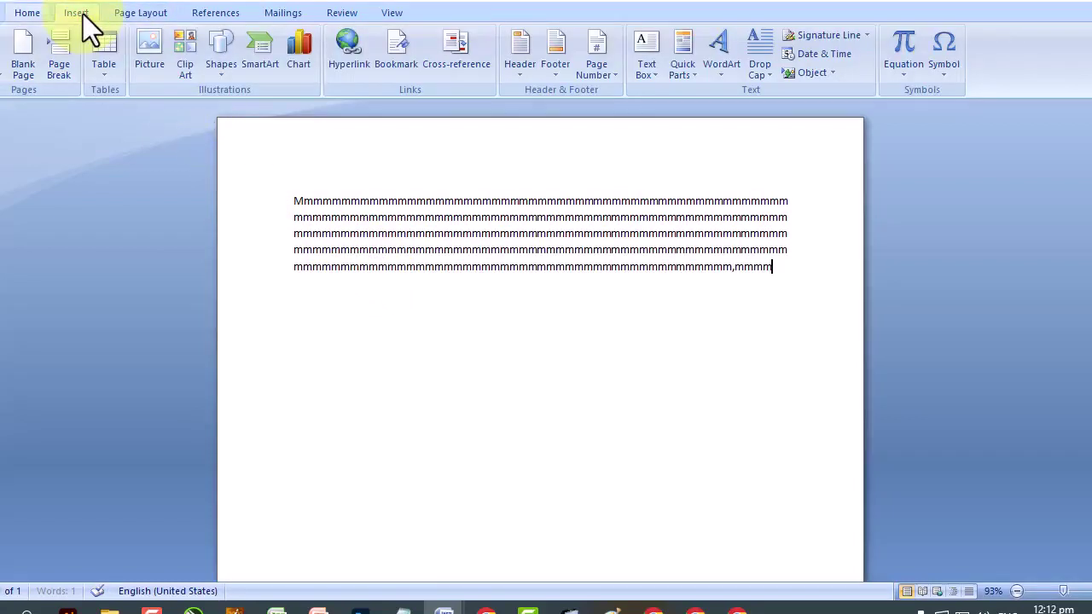
left_click(170, 11)
left_click(238, 77)
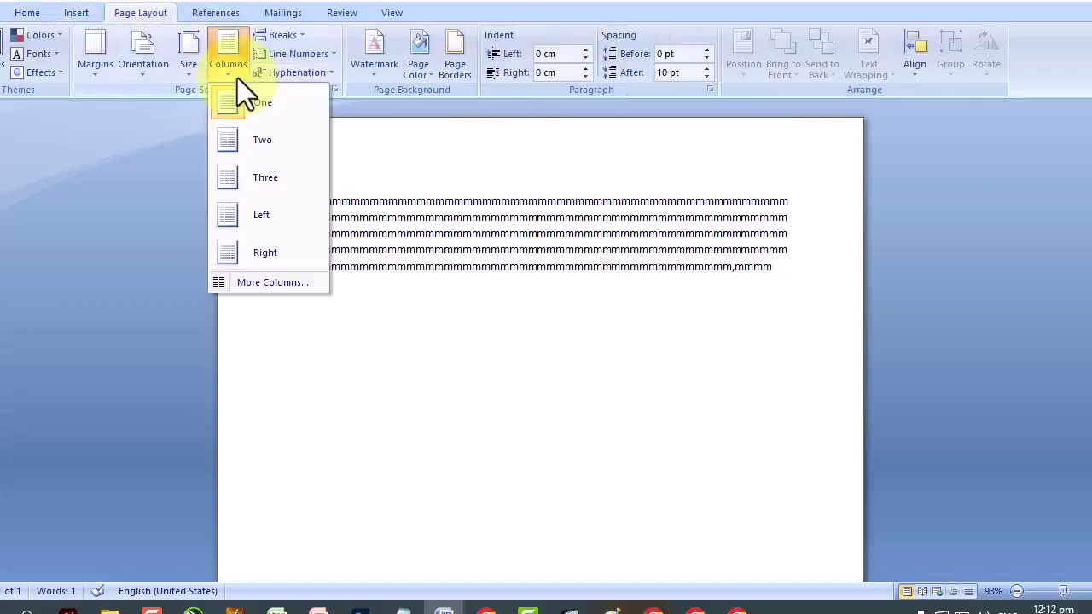
left_click(256, 284)
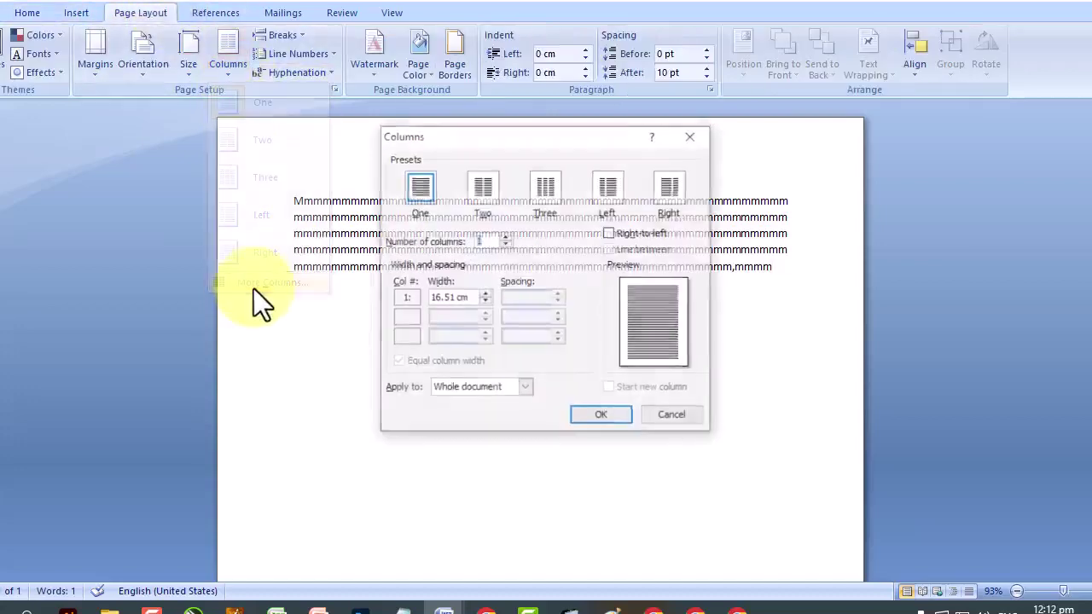
left_click(539, 191)
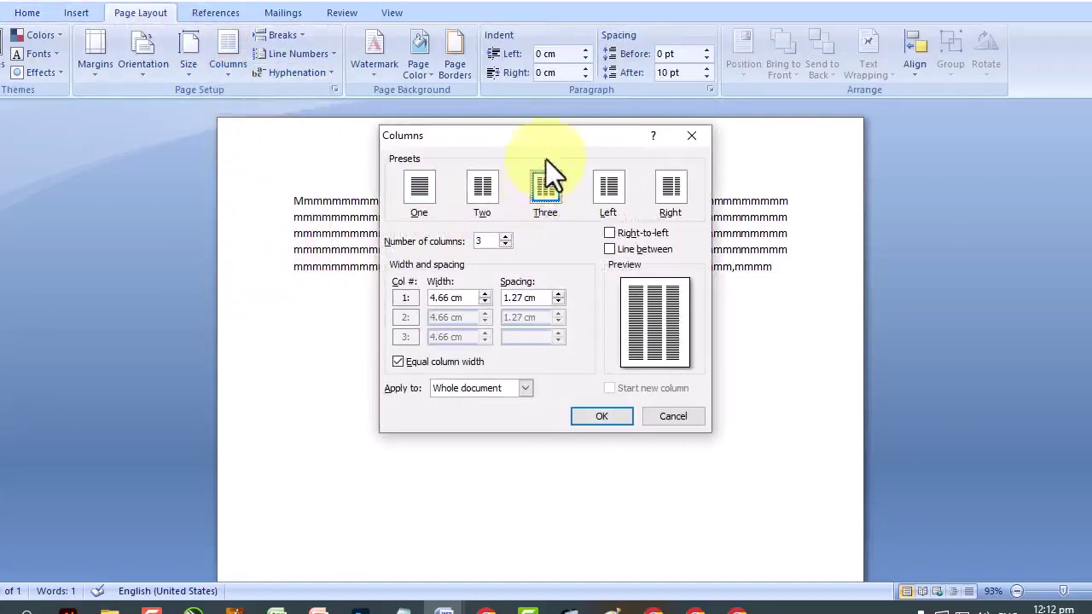
left_click_drag(551, 138, 617, 165)
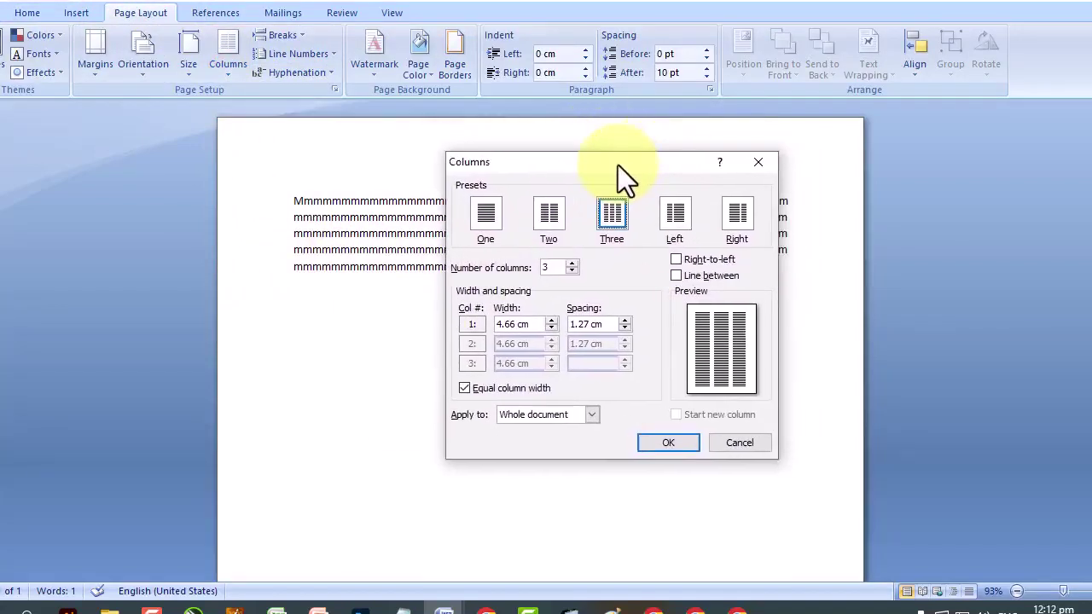
left_click(665, 441)
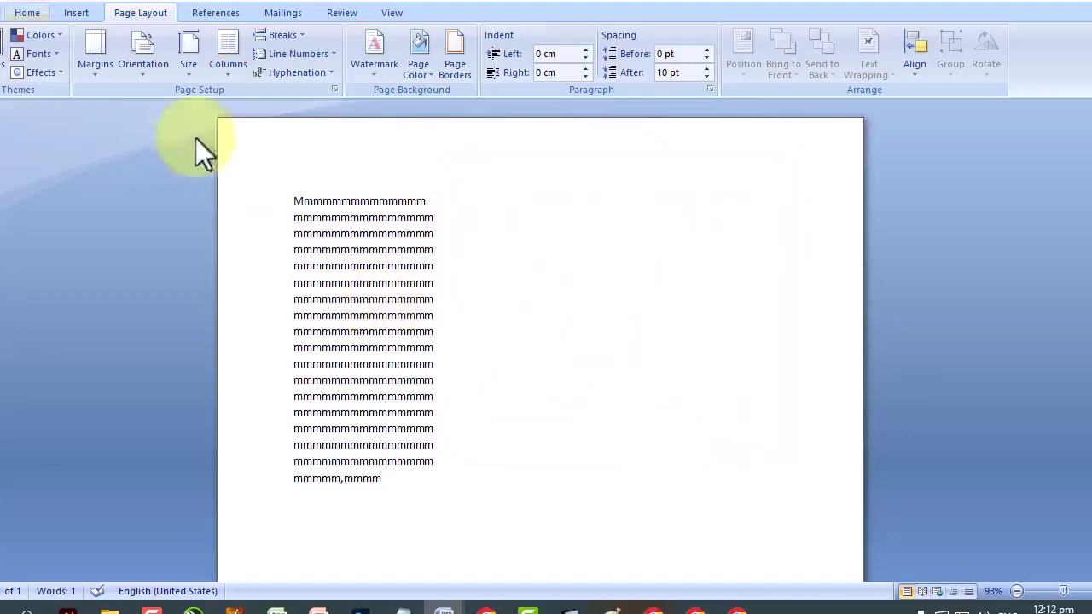
key("ctrl+z")
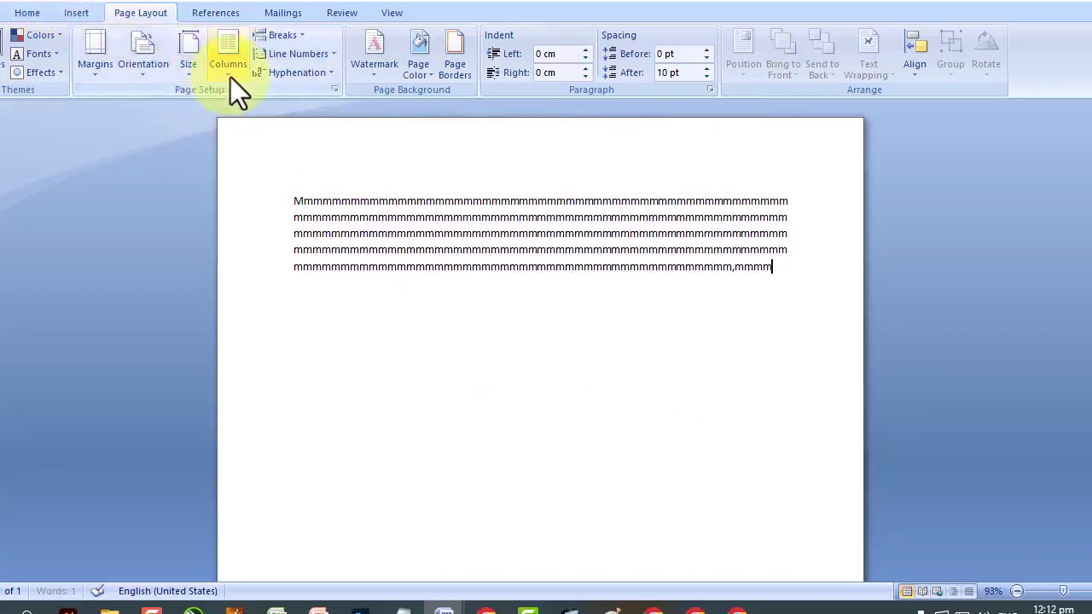
left_click(230, 77)
Apply three columns from this point forward and type m text into the first column.
left_click(283, 281)
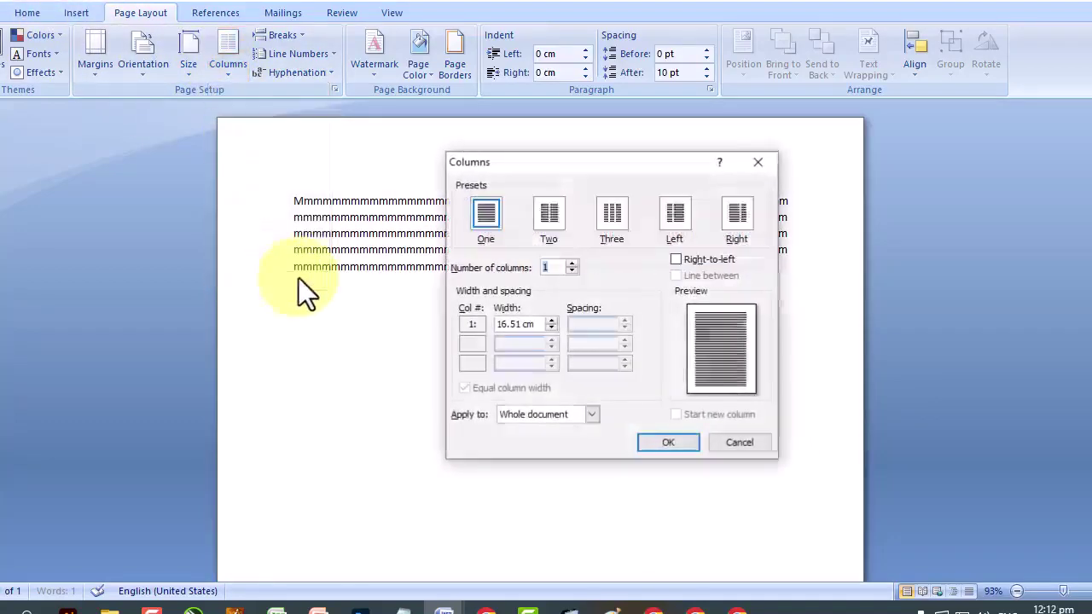
left_click(615, 220)
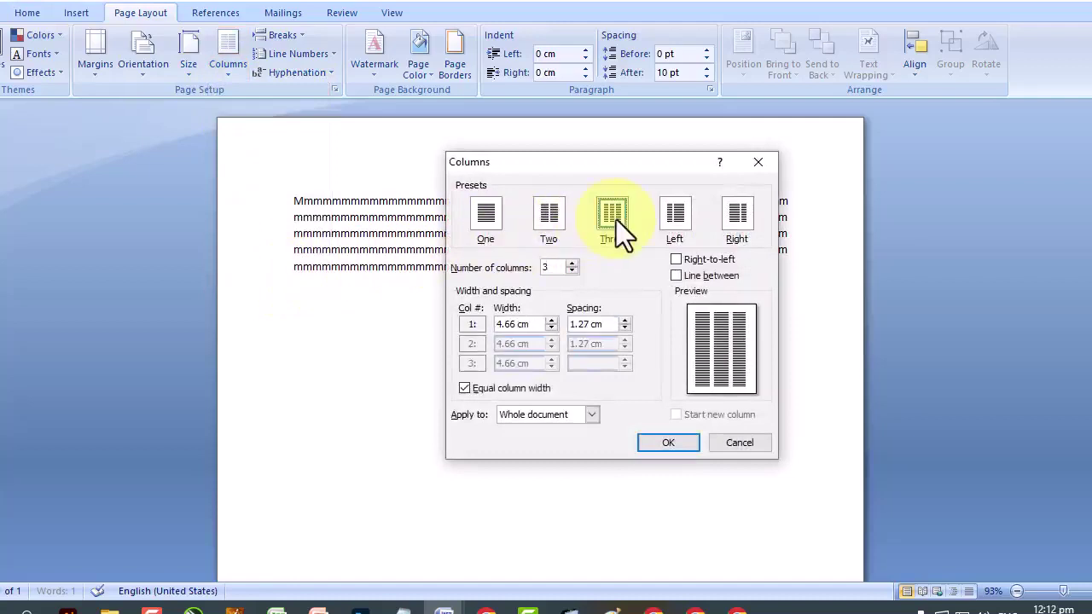
left_click(580, 415)
key("Down")
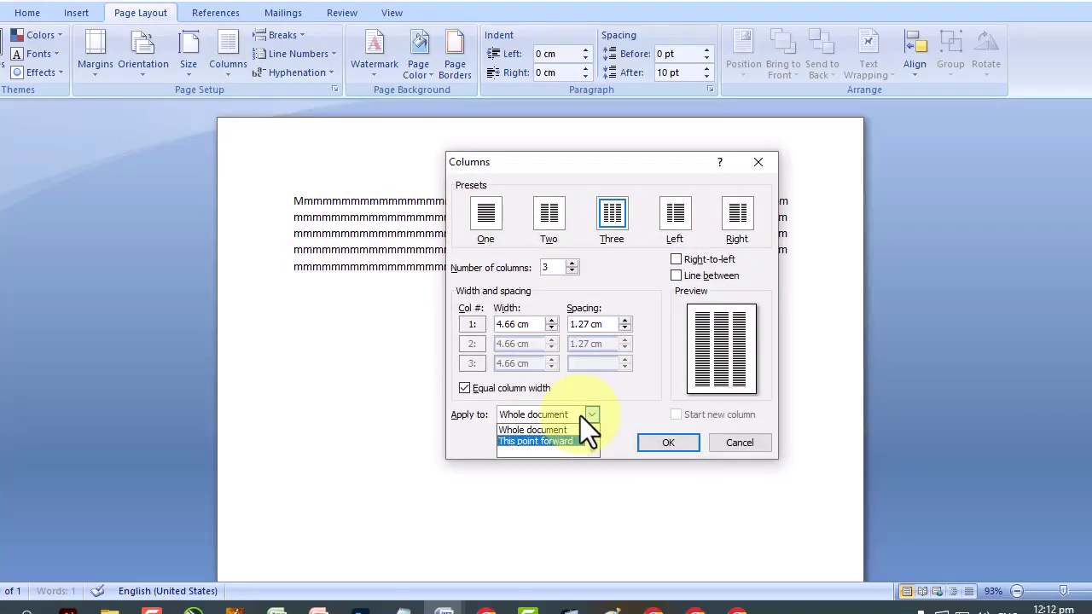
left_click(568, 437)
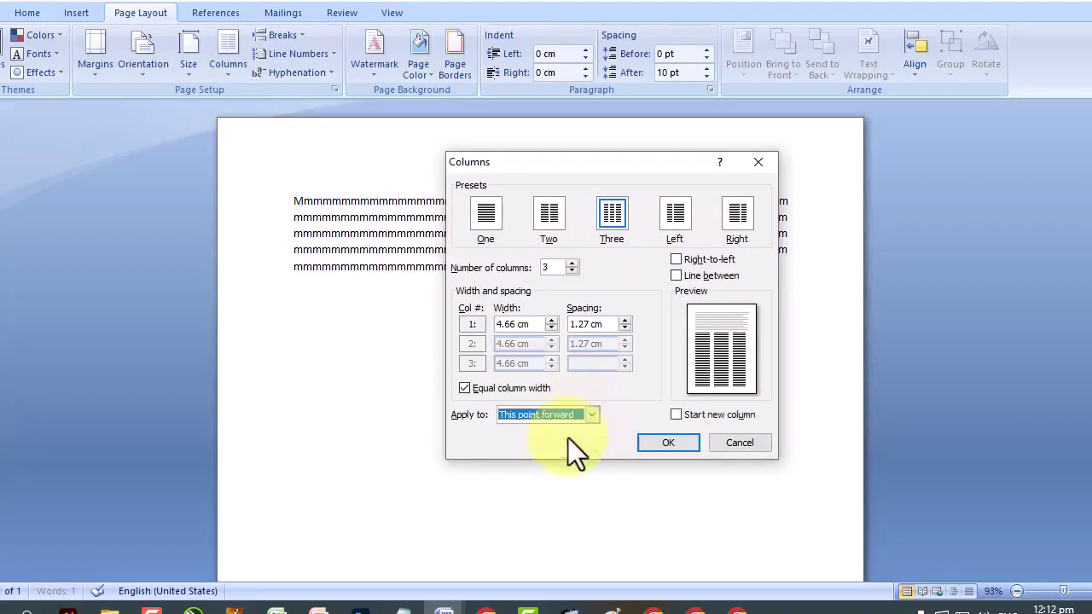
left_click(668, 443)
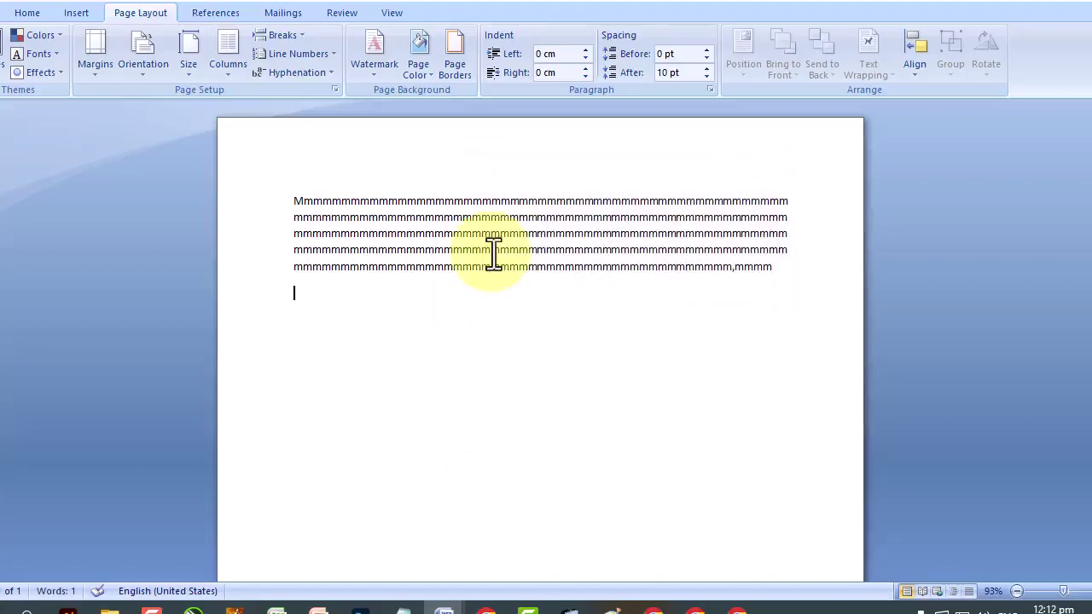
type("M,mmmmmmmmmmmmmmmmmmmmmmmmmmmmmmmmmmmmmmmmmmmmmmmmmmmmmmmmmmmmmmmmmmmmmmmmmmmmmmmmmmmmmmmmmmm")
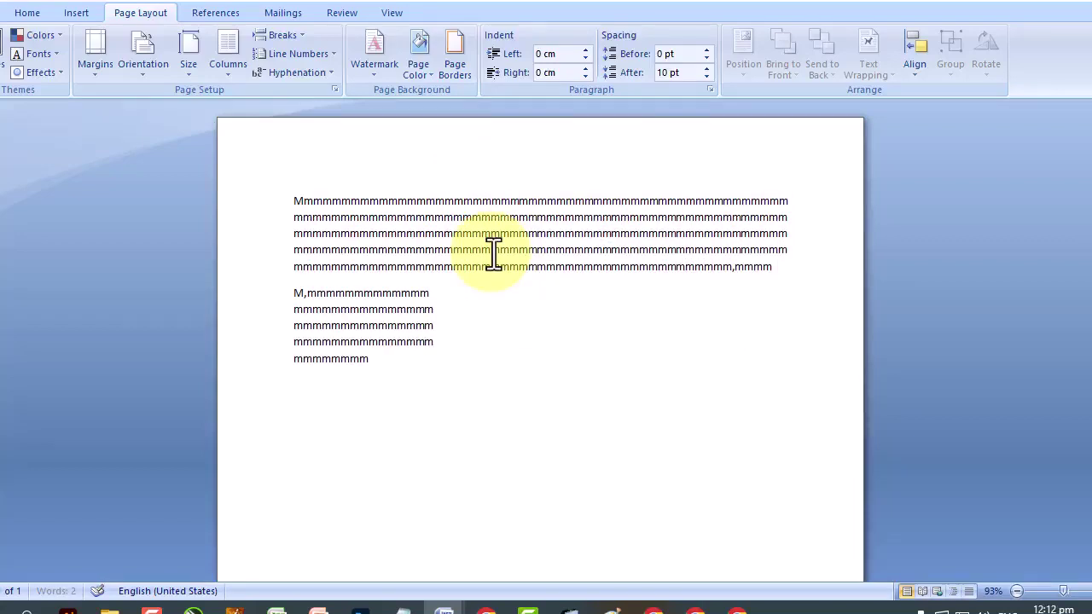
type("mmmmmmmmmmmmmmmmmmmmmmmmmmmmmmmmm")
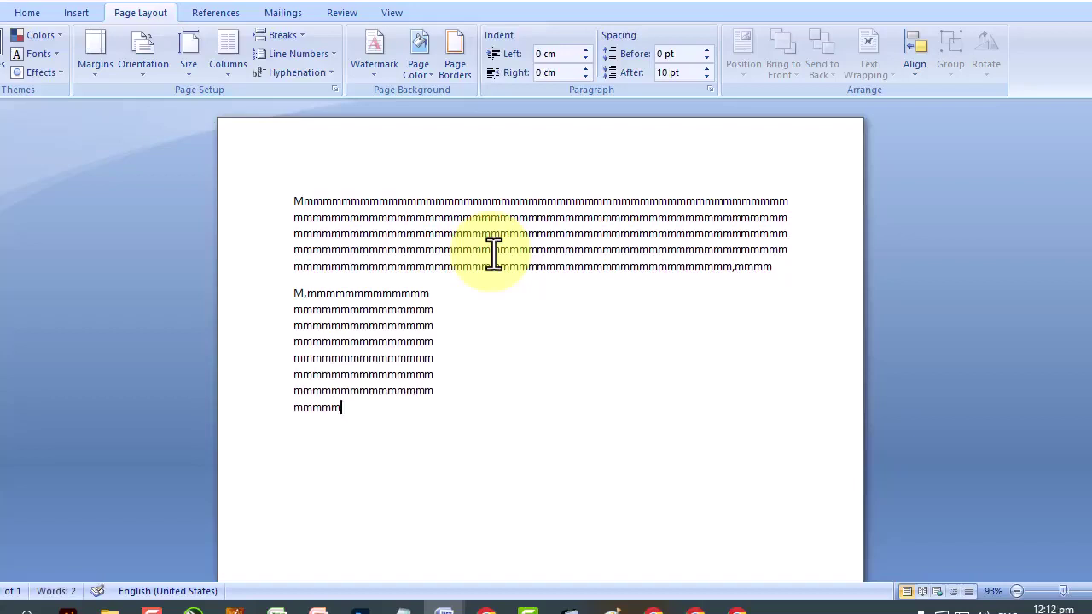
left_click(297, 38)
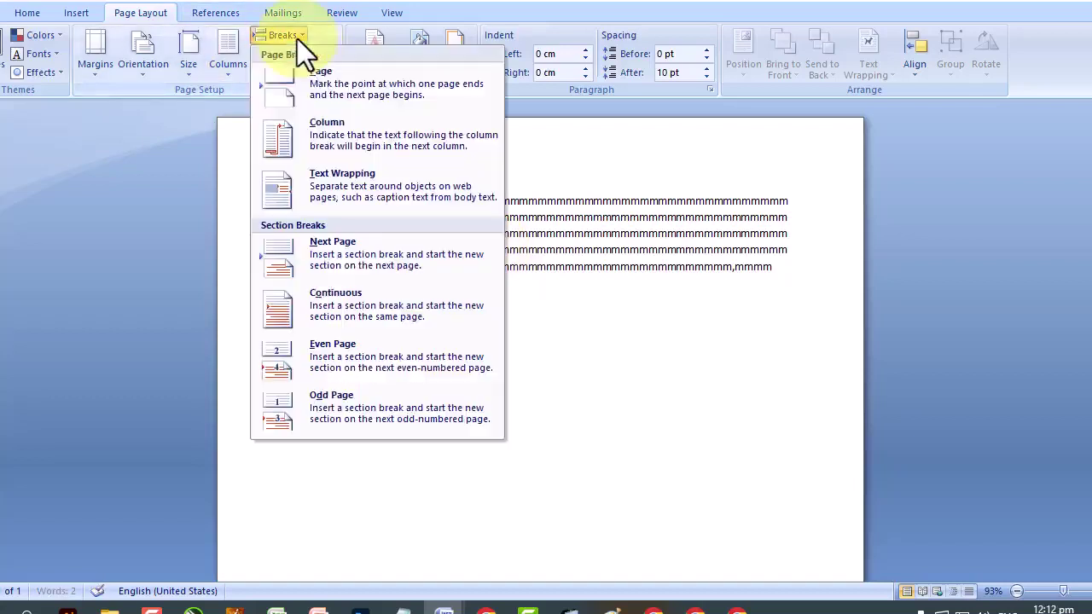
Insert a column break and fill the second column with m text.
left_click(338, 151)
type("mmmmmmmmmmmmmmmmmmmmmmmmmmmmmmmmmmmmmmmmmmmmmmmmmm")
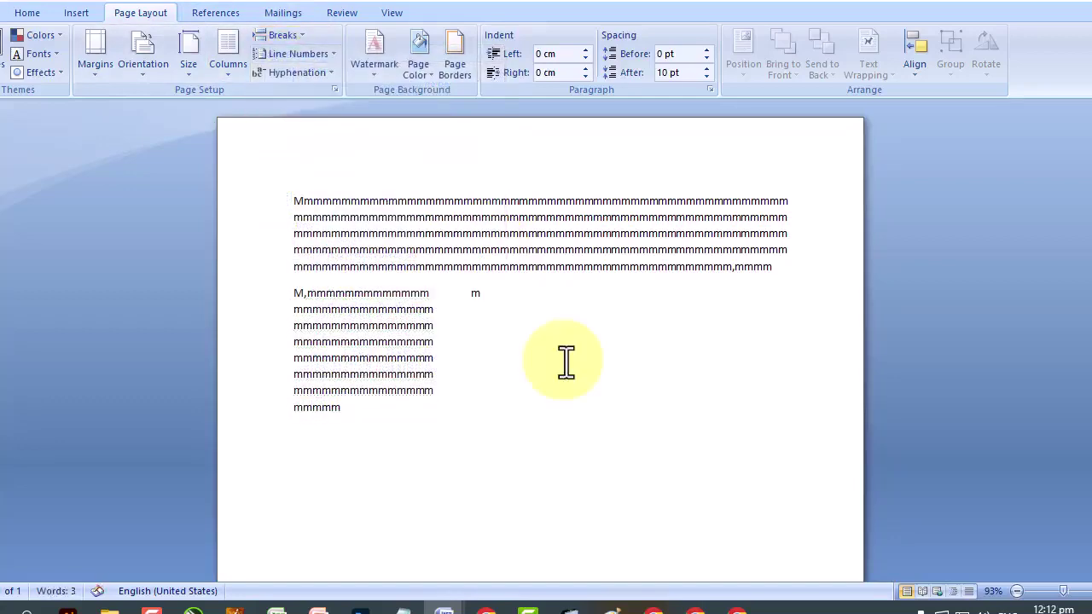
type("mmmmmmmmmmmmmmmmmm")
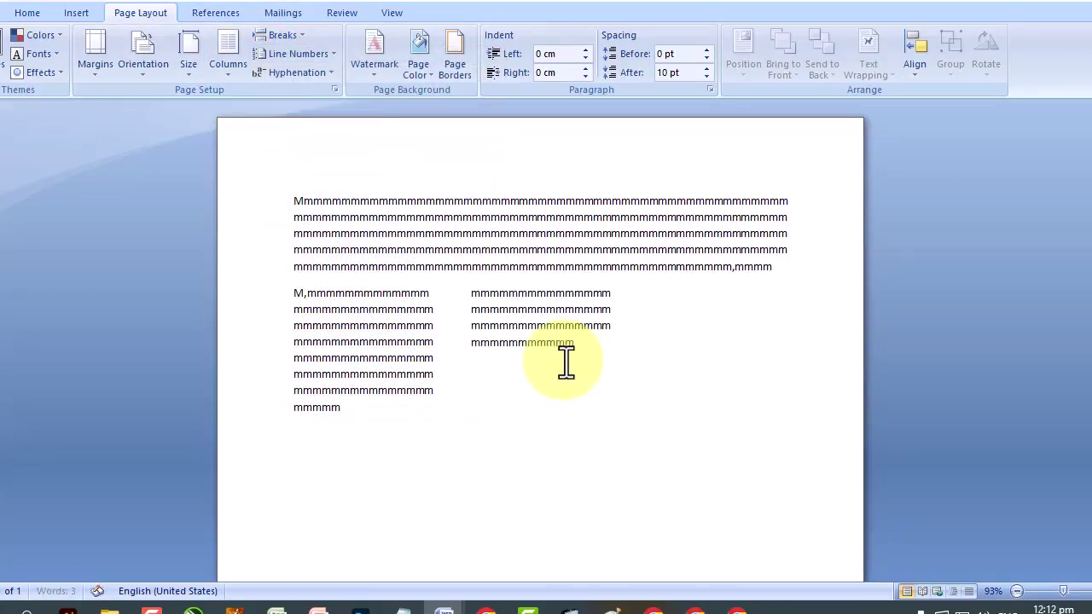
type("mmmmmmmmmmmmmmmmmmmmmmmmmmmmmmmmmmmmmmmmmmmmmmmmmmmmmmmmmmmmmmmmmmmmmmmmmmmmmmmm")
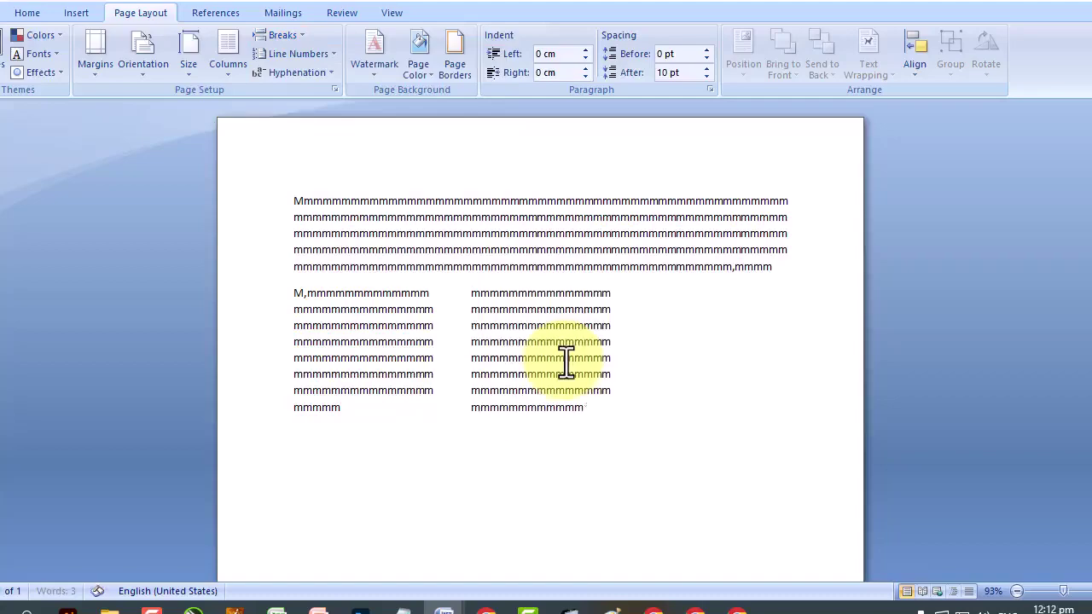
left_click(215, 80)
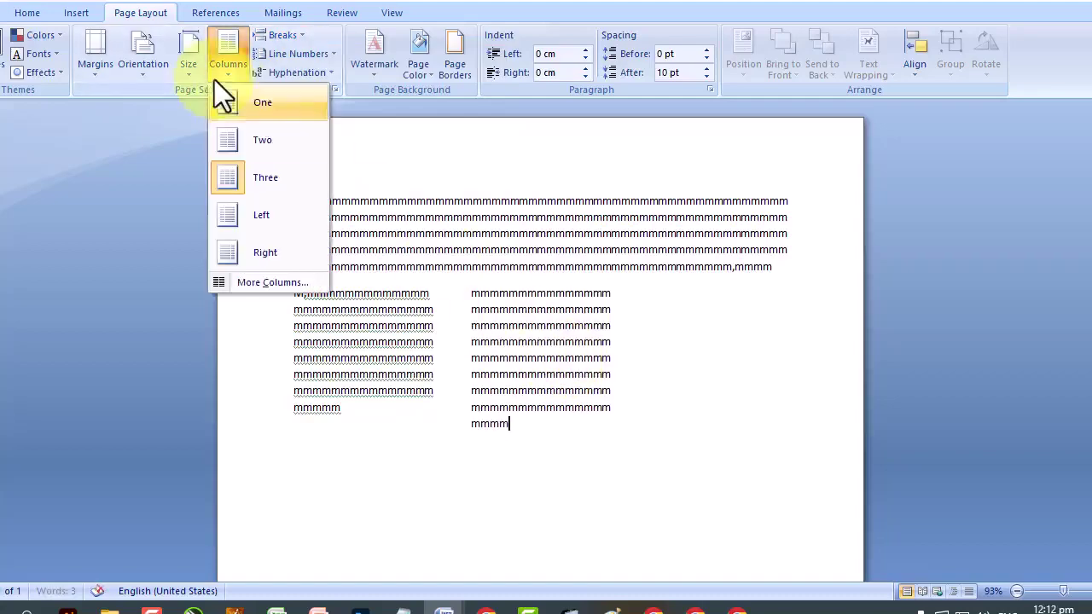
Insert another column break and fill the third column with m text.
left_click(291, 35)
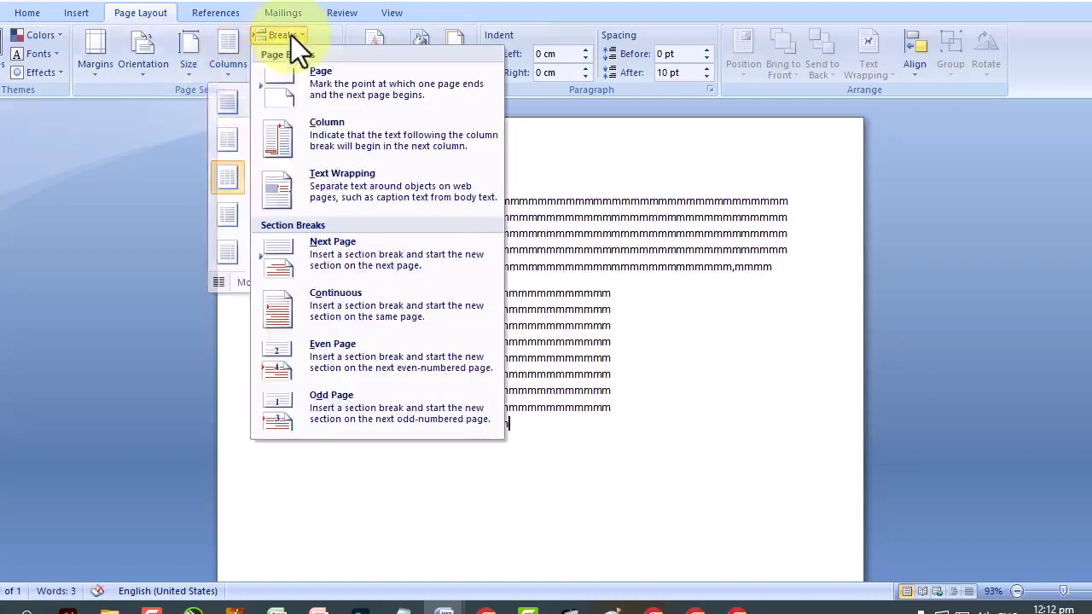
left_click(322, 141)
type("mmmmmmmmmm")
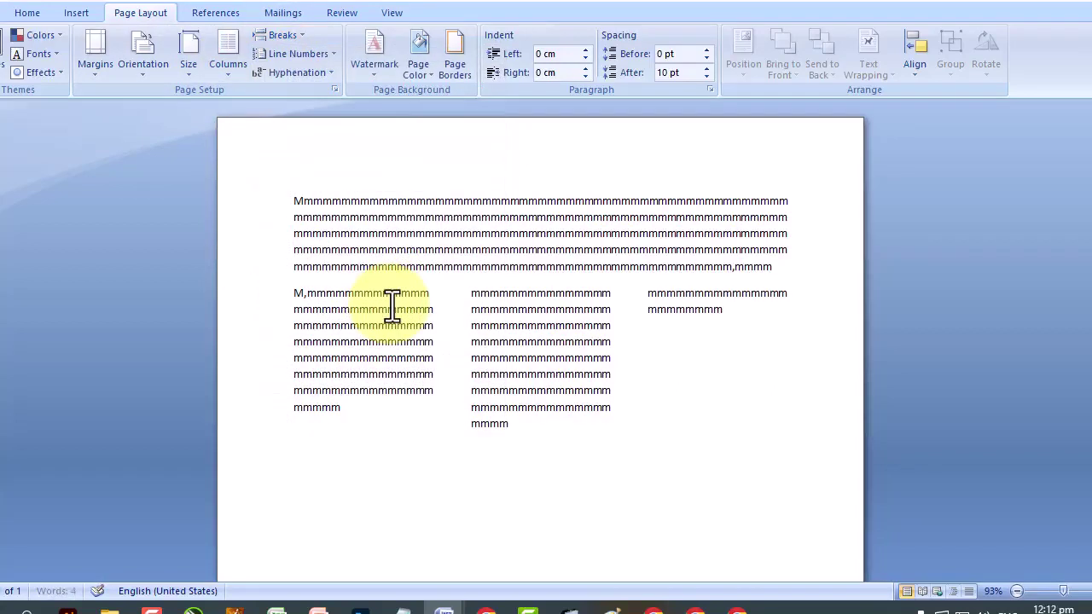
type("mmmmmmmmmmmmmmmmmmmmmmmmmmmmmmmmmmmmmmmmmmmmmmmmmmmmmmmmmmmmmmmmmmmmmmmmmmmmmmmmmmmmmmmmmmmmmmmmmmmmmmmmmmmmmmmmmmmmmmmmmmmmmmmmmmmmmmmmmmmmmmmmmmmmmmmmmm")
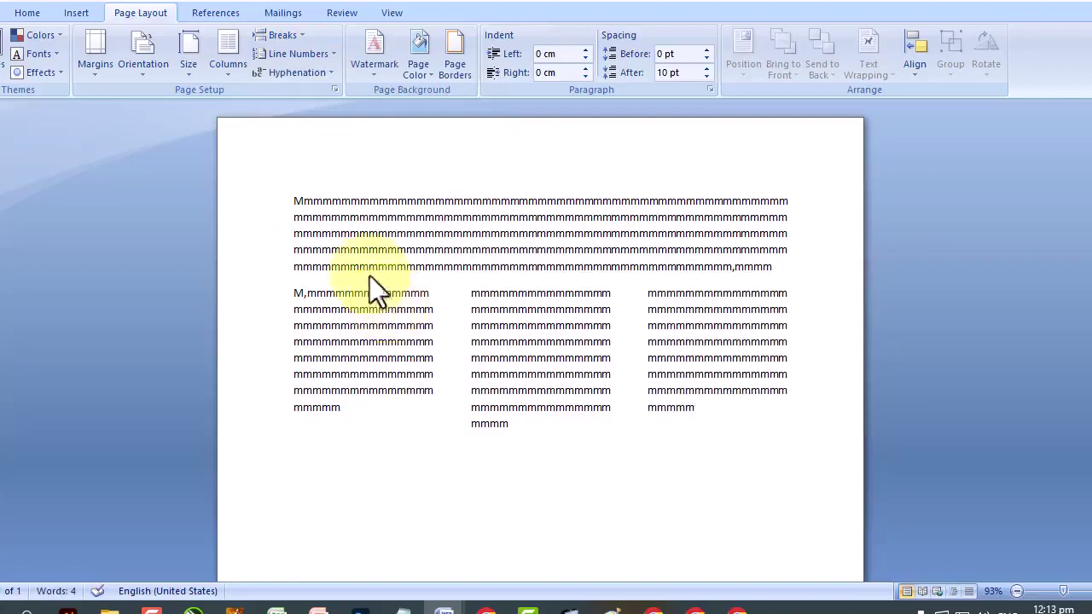
left_click(235, 75)
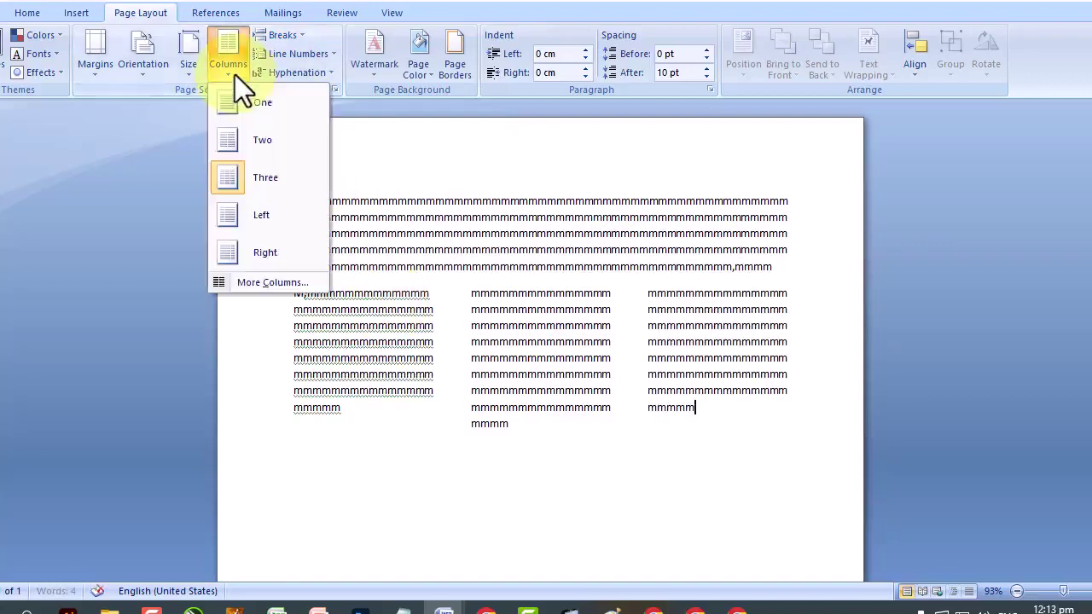
Set one column from this point forward and type a full-width run of m text.
left_click(255, 280)
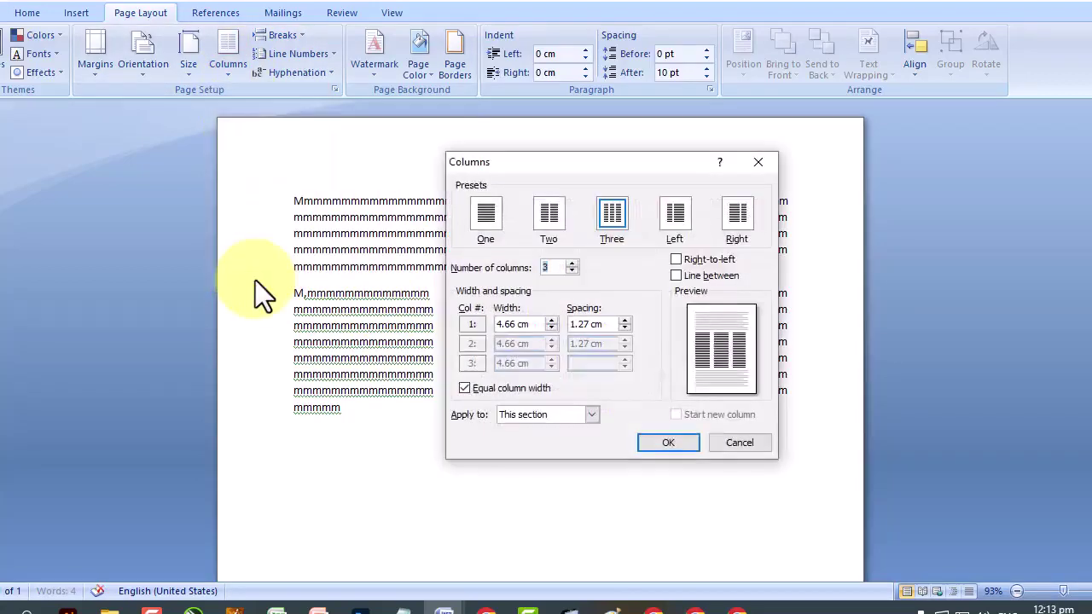
left_click(481, 215)
left_click(540, 414)
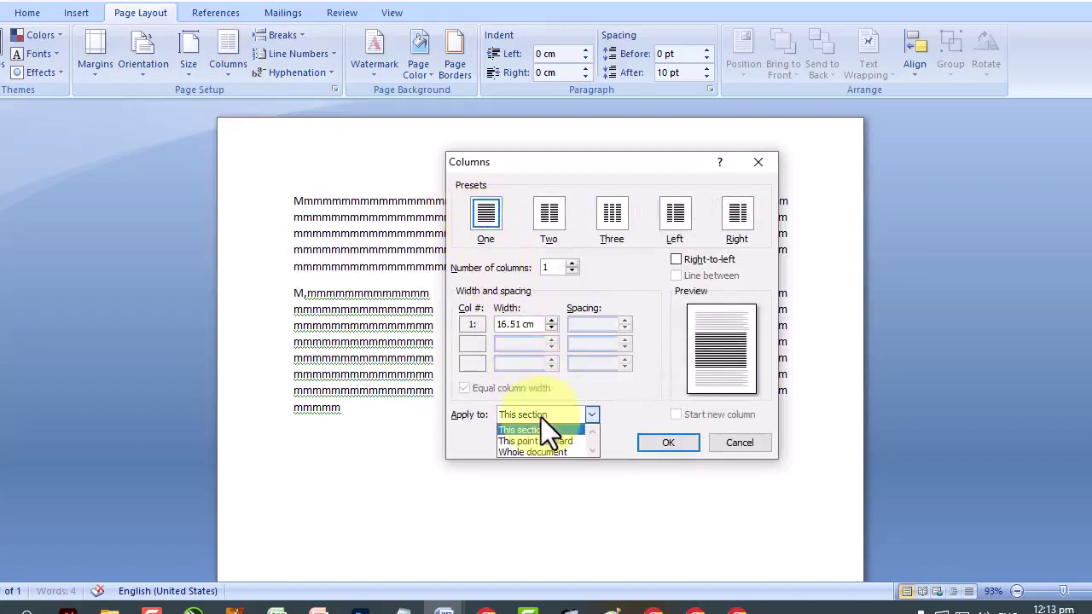
key("Down")
key("Down")
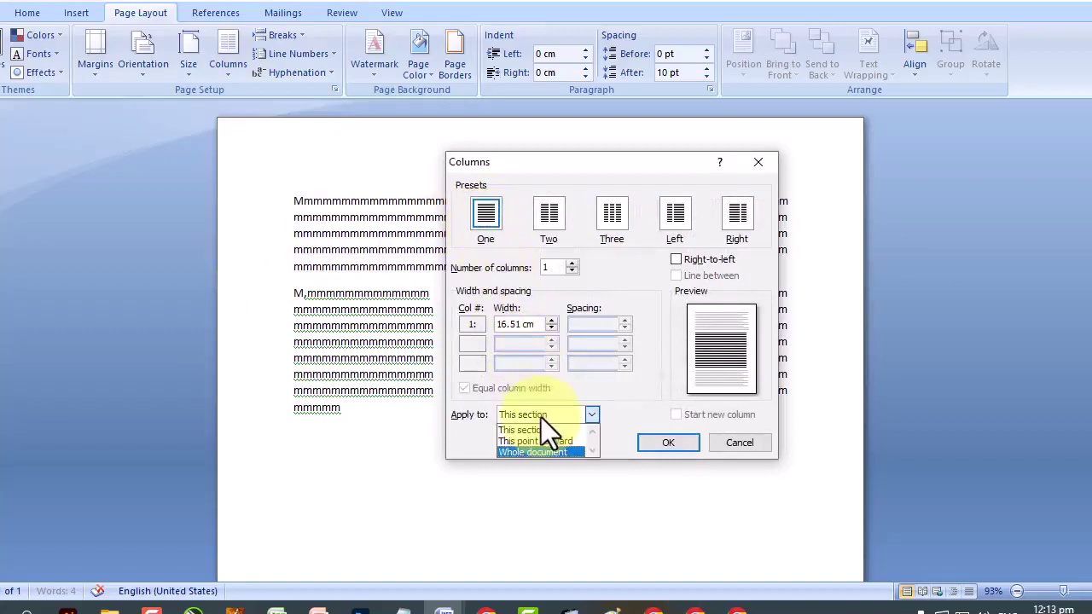
left_click(540, 443)
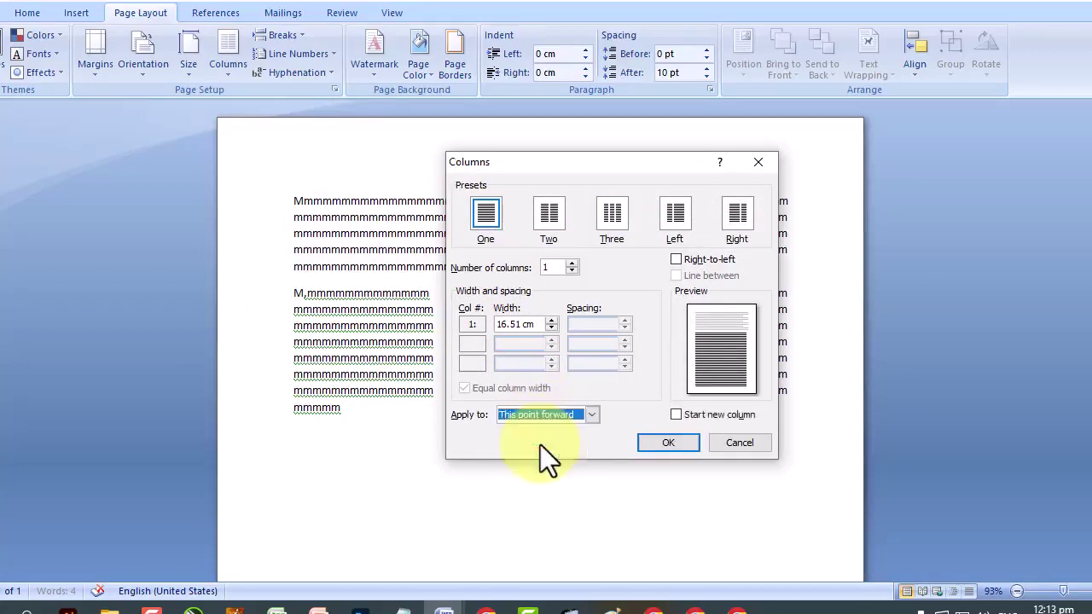
left_click(655, 444)
type("m")
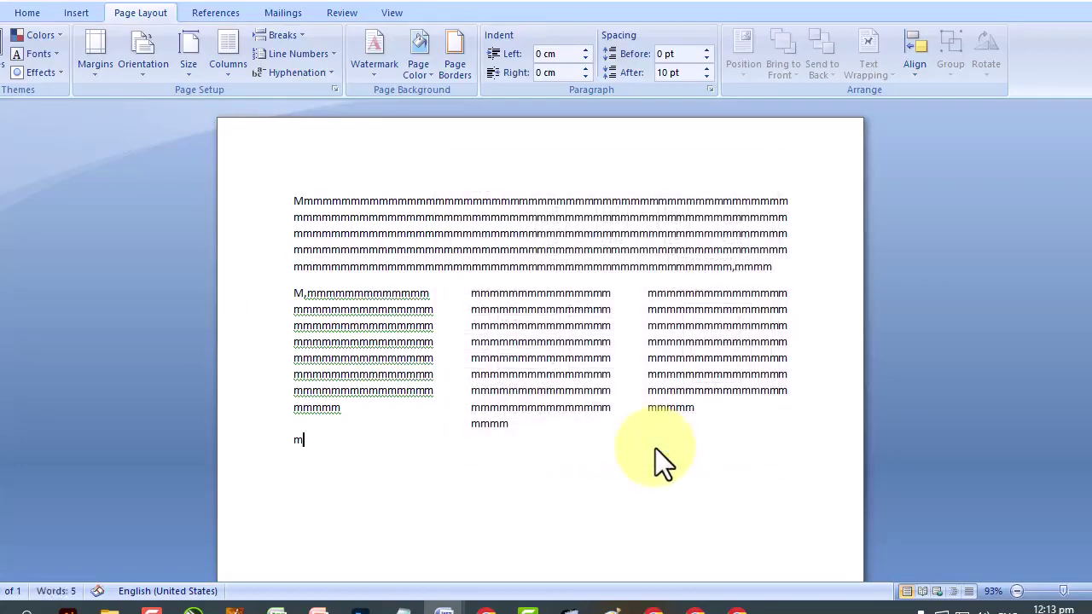
type("mmmmmmmmmmmmmmmmmmmmmmmmmmmmmmmmmmmmmmmmmmmmmmmmmmmmmmmmmmmmmmmmmmmm")
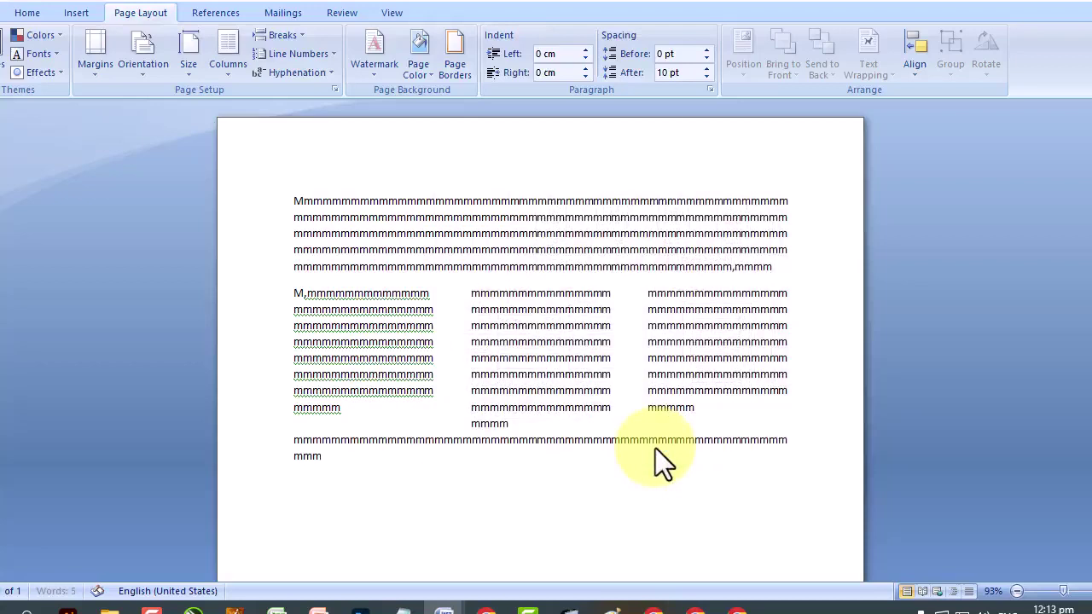
type("mmmmmmmmmmmmmmmmmmmmmmmmmmmmmmmmmmmmmmmmmmmmmmmmmmmmmmmmmmmmmmmmmmmmmmmmmm")
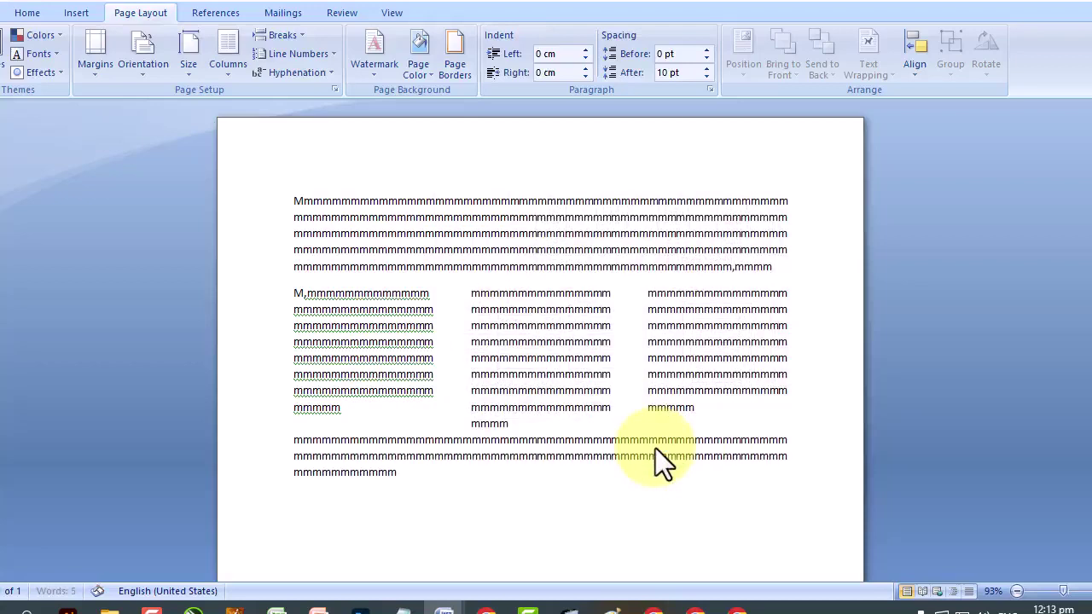
type("mmmmmmmmmmmmmmmmmmmmmmmmmmmmmmmmm")
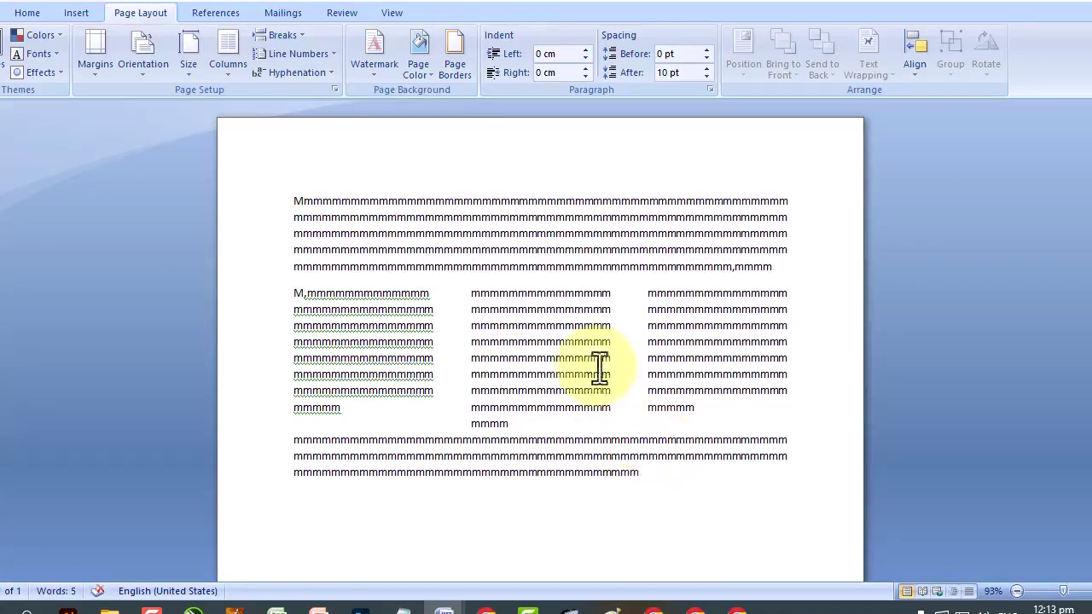
Add the CONFIDENTIAL 1 watermark to the page.
left_click(390, 82)
left_click(407, 159)
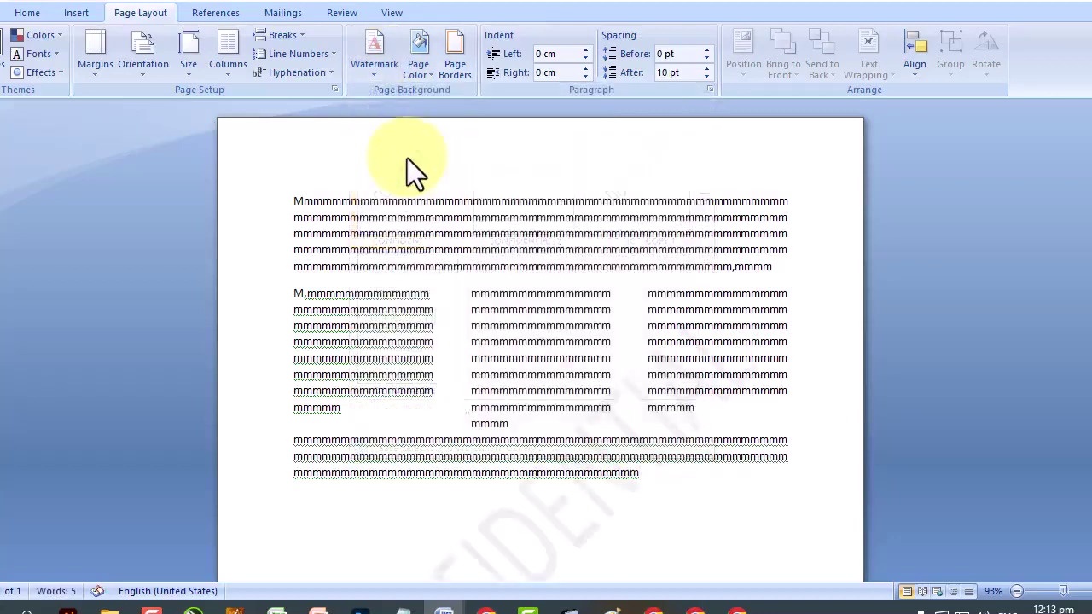
scroll(407, 158, "down", 6)
scroll(408, 158, "up", 2)
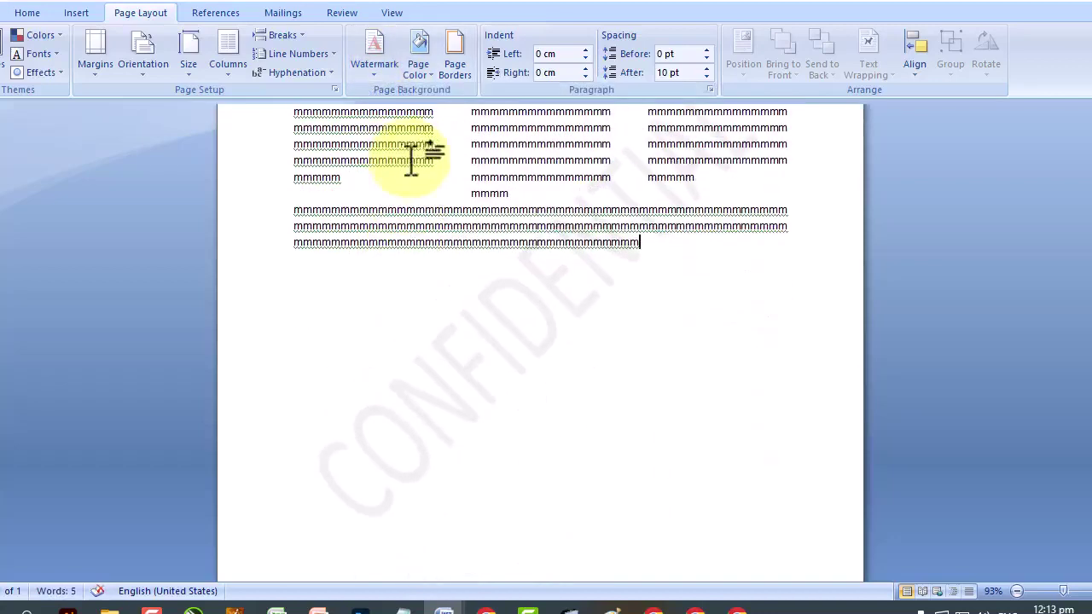
scroll(606, 276, "up", 3)
scroll(609, 279, "down", 3)
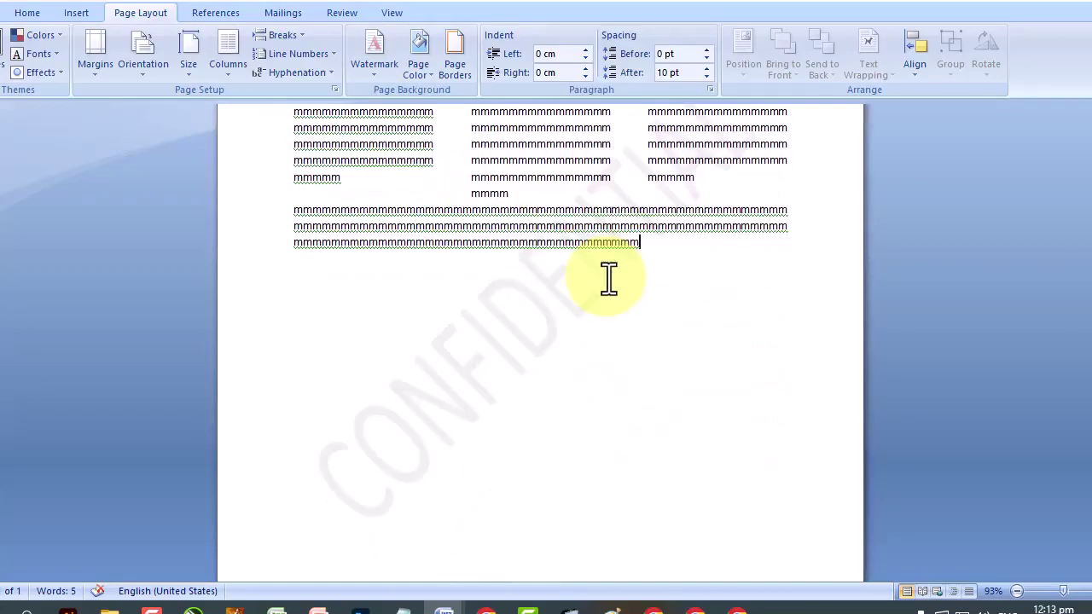
scroll(608, 279, "up", 1)
scroll(608, 279, "up", 1)
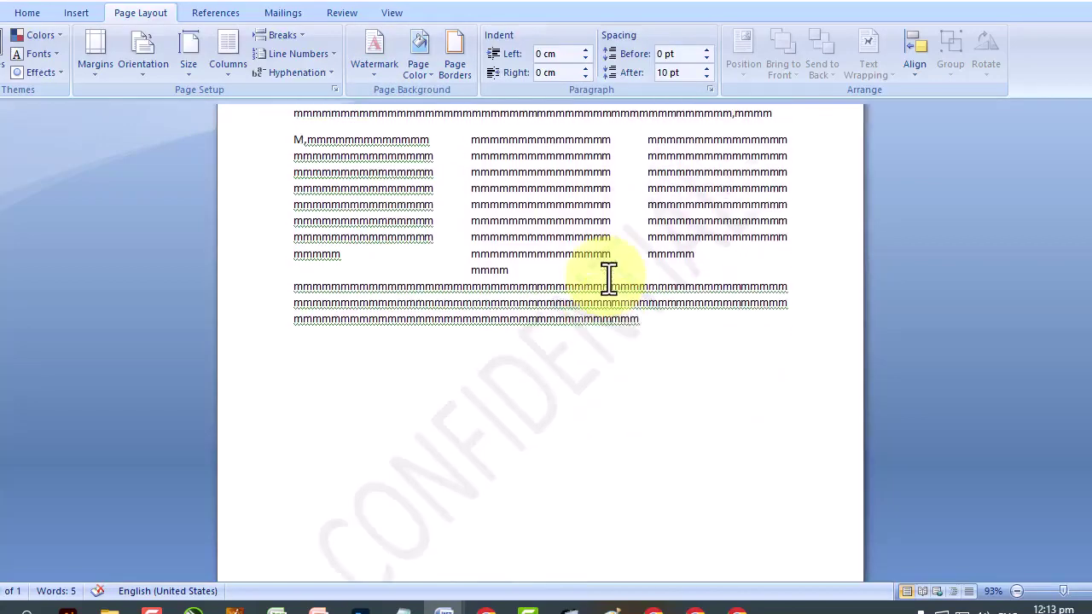
Replace it with a custom text watermark reading 'learn with' plus the author's name.
left_click(375, 79)
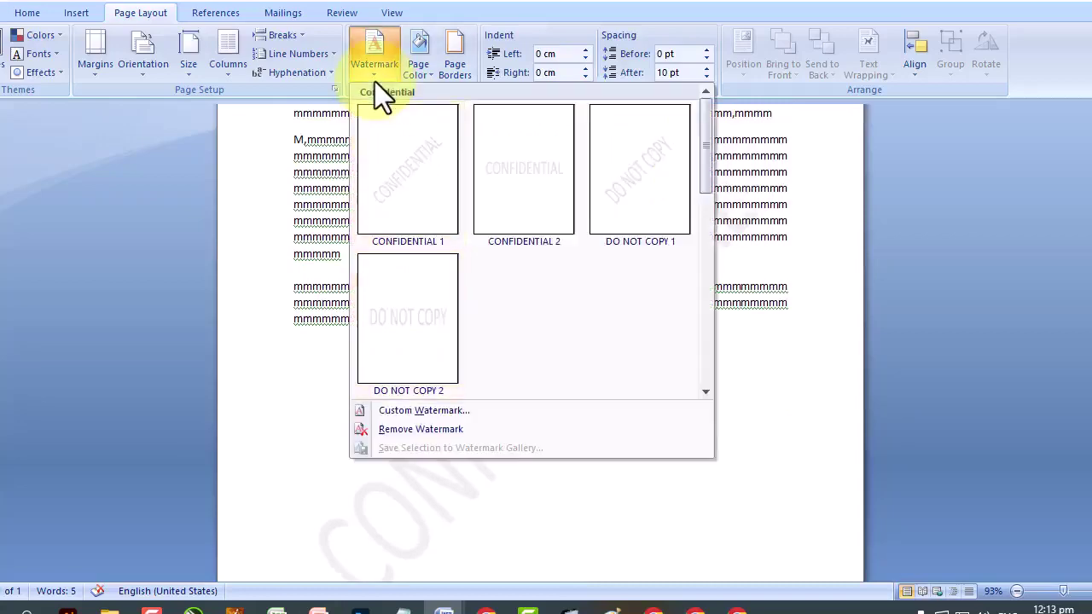
left_click(428, 414)
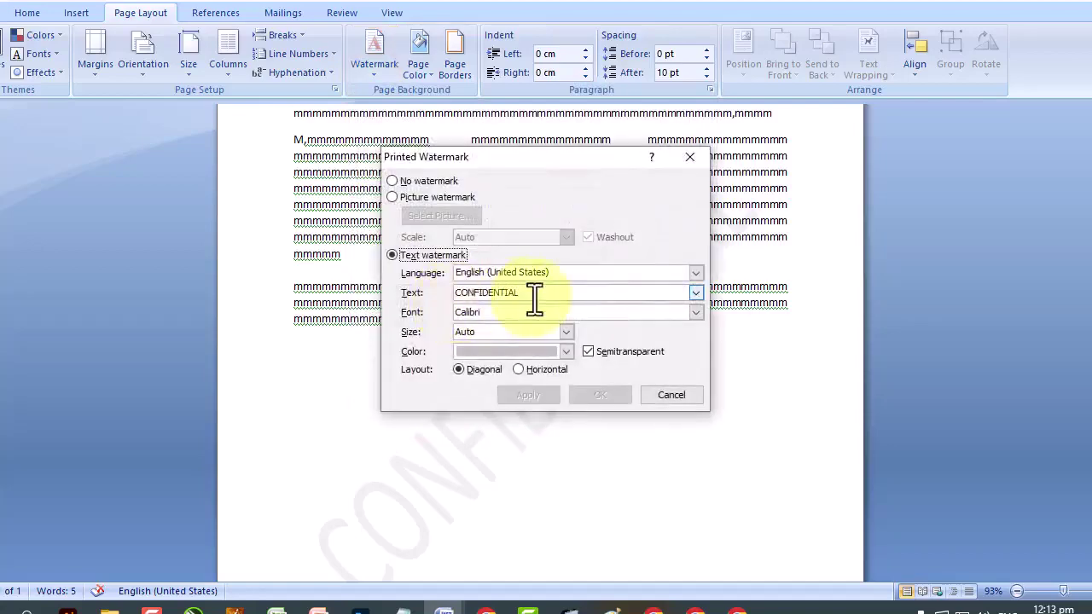
left_click_drag(534, 293, 417, 294)
key("BackSpace")
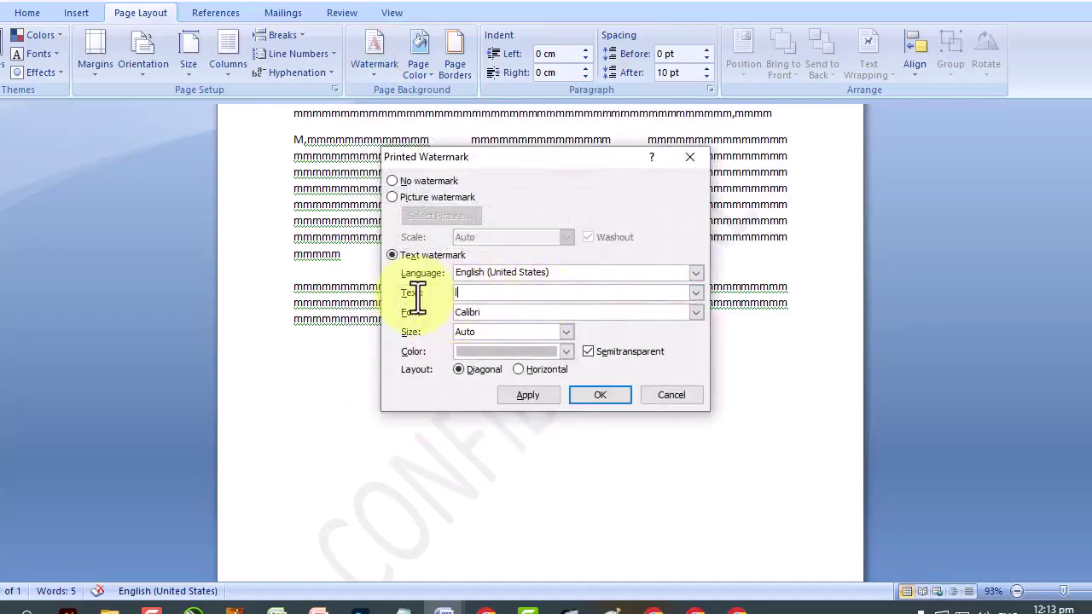
type("learn with shakeel anjum")
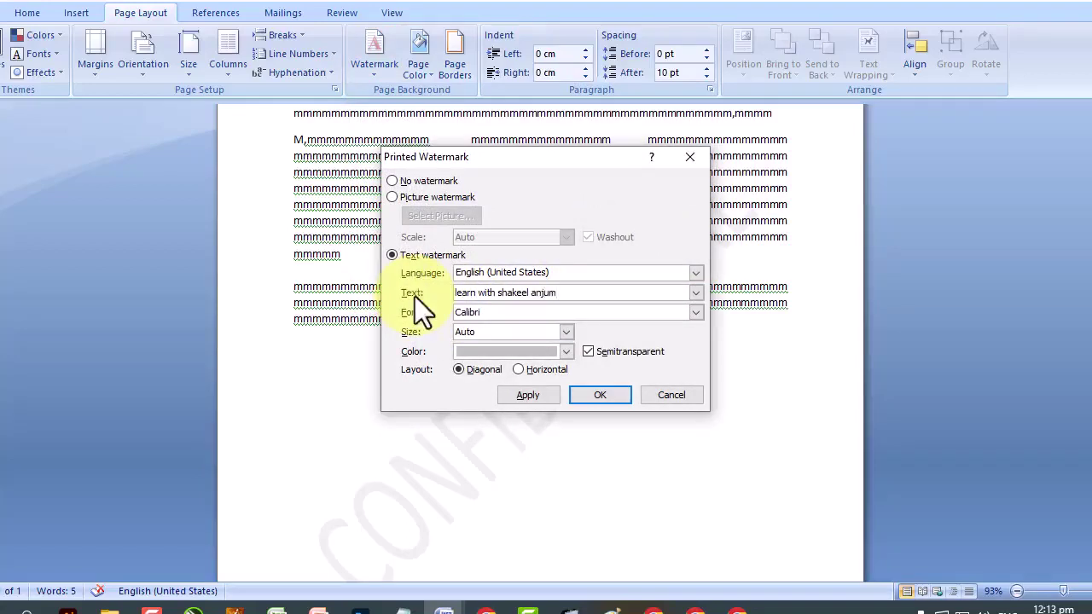
left_click(600, 396)
scroll(609, 398, "down", 2)
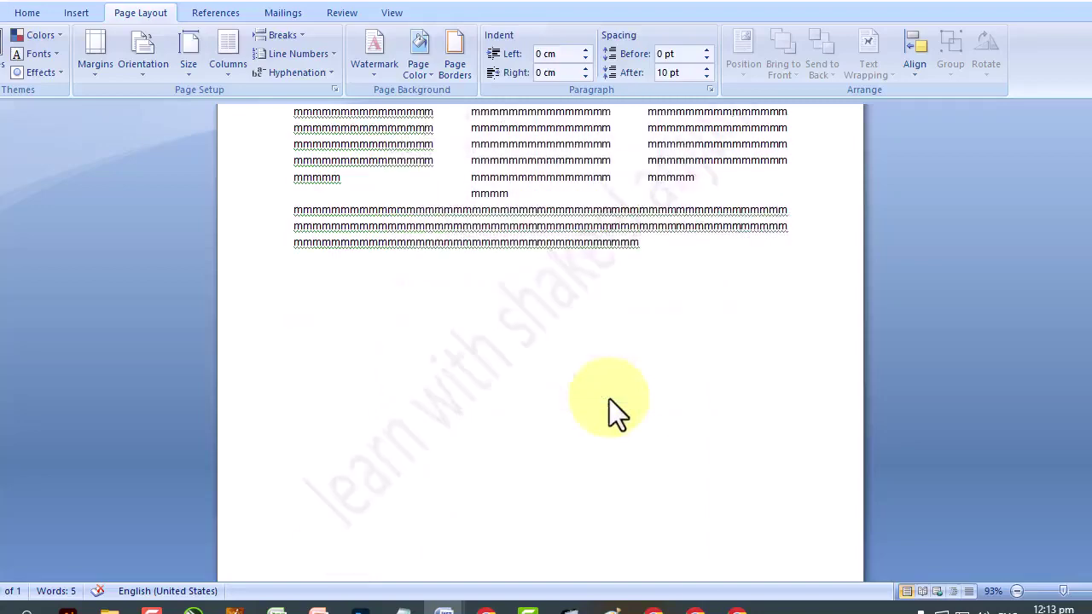
scroll(609, 398, "up", 4)
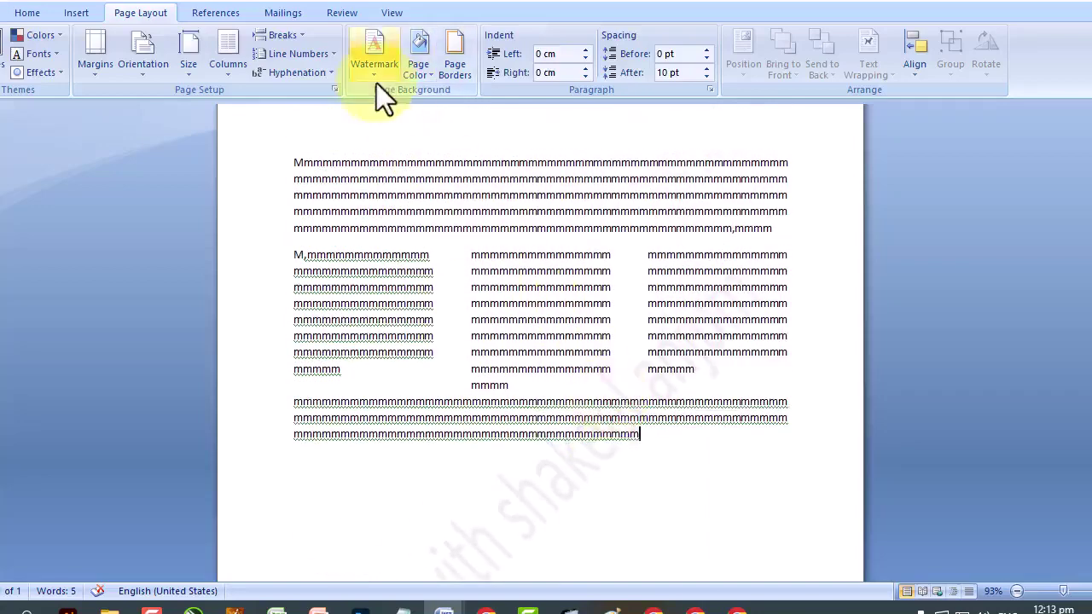
Make the custom text watermark dark red with a horizontal layout and apply it.
left_click(376, 83)
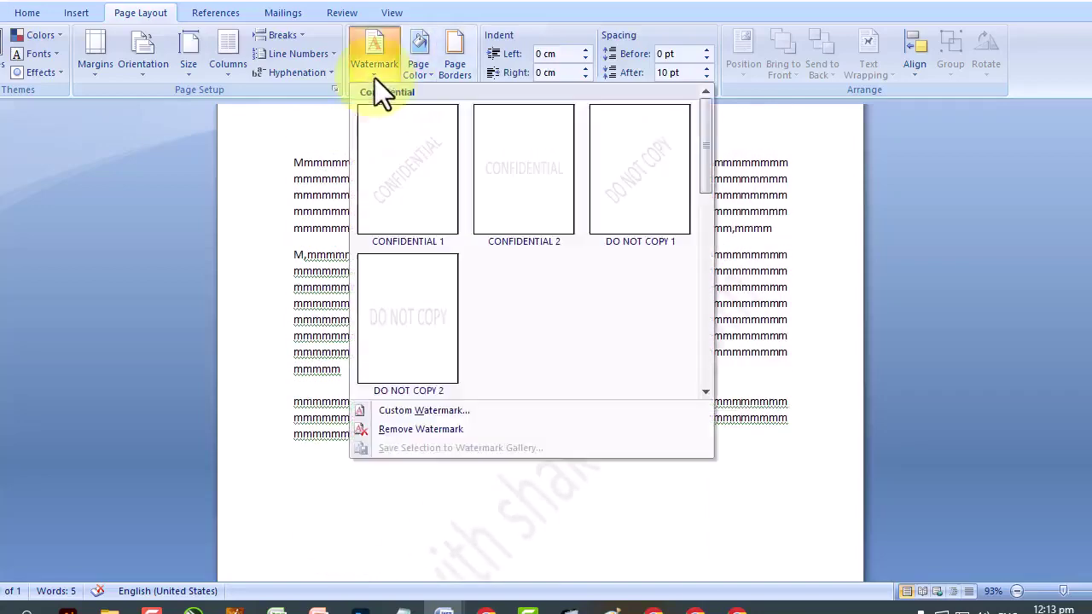
left_click(427, 417)
left_click(484, 355)
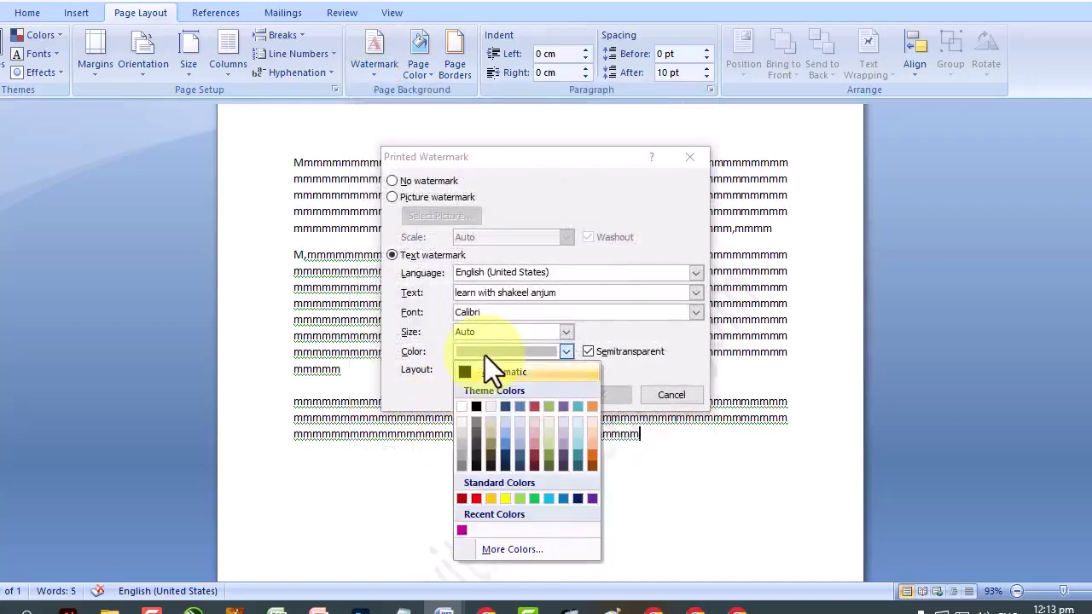
left_click(531, 452)
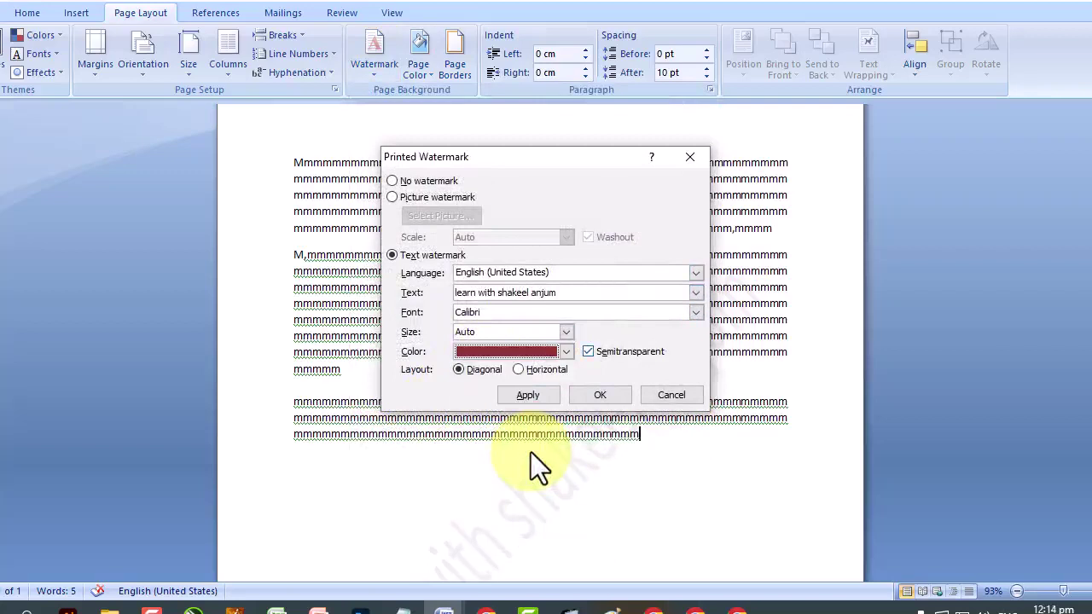
left_click(520, 370)
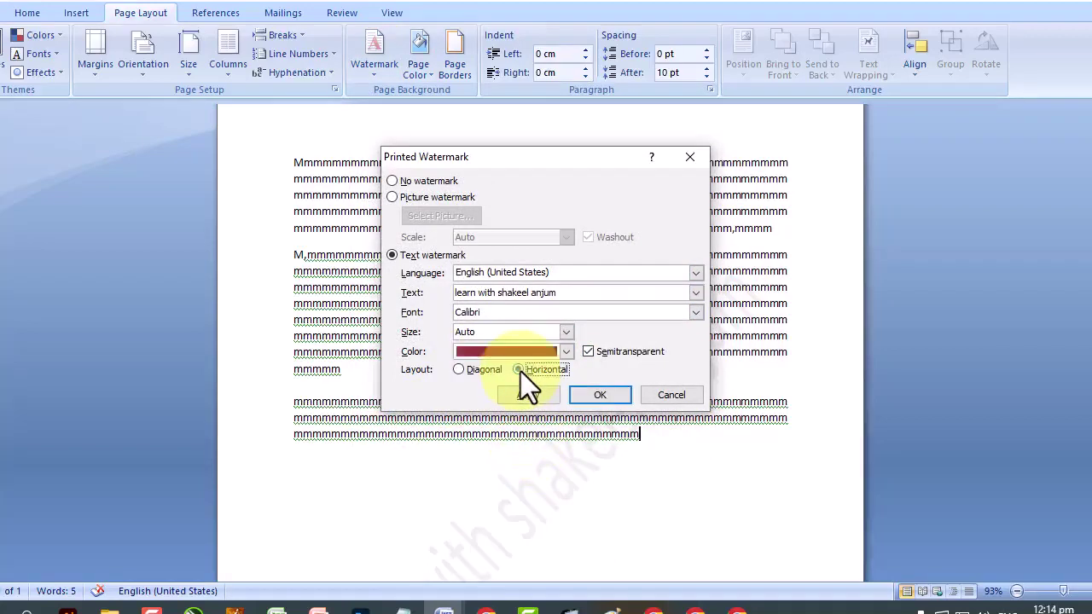
left_click(532, 398)
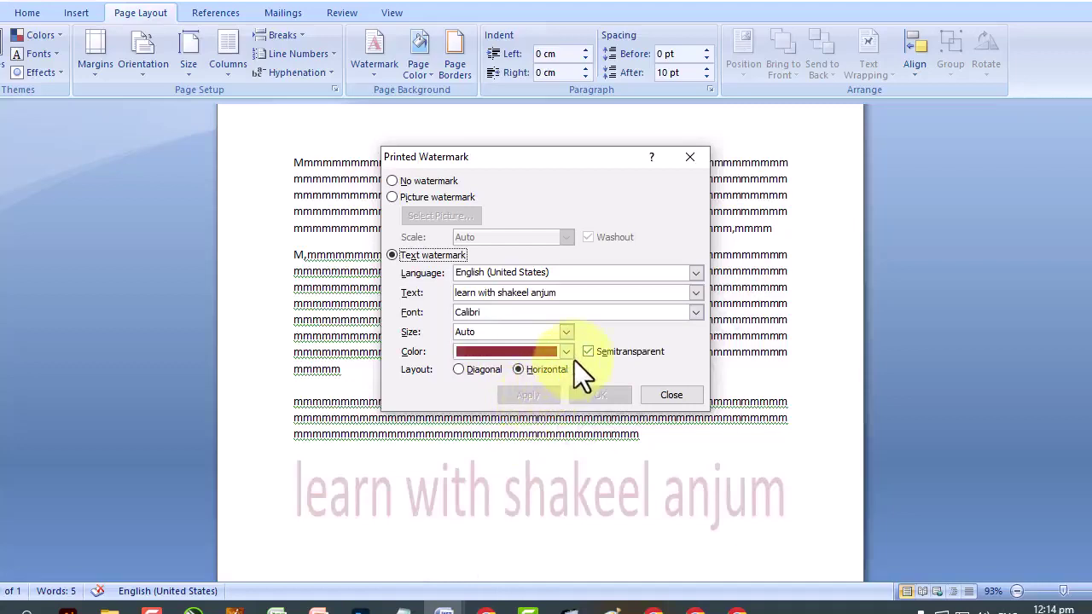
Turn the watermark's semitransparency off and back on, applying each change.
left_click(588, 351)
left_click(531, 396)
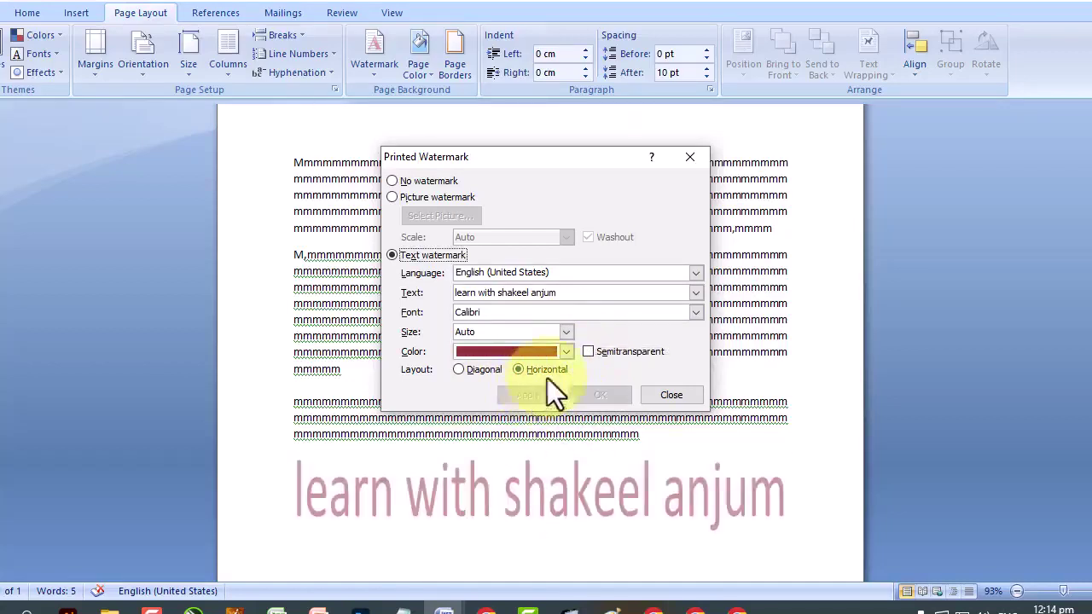
left_click(588, 351)
left_click(533, 393)
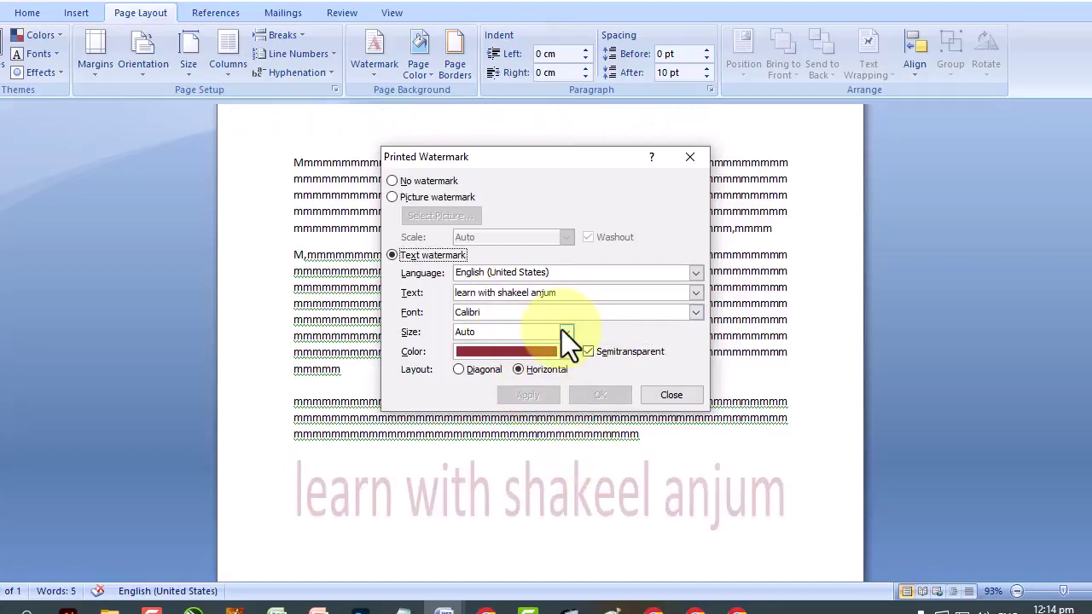
Swap the text watermark for a washed-out Sky LWSA.jpg picture watermark.
left_click(397, 198)
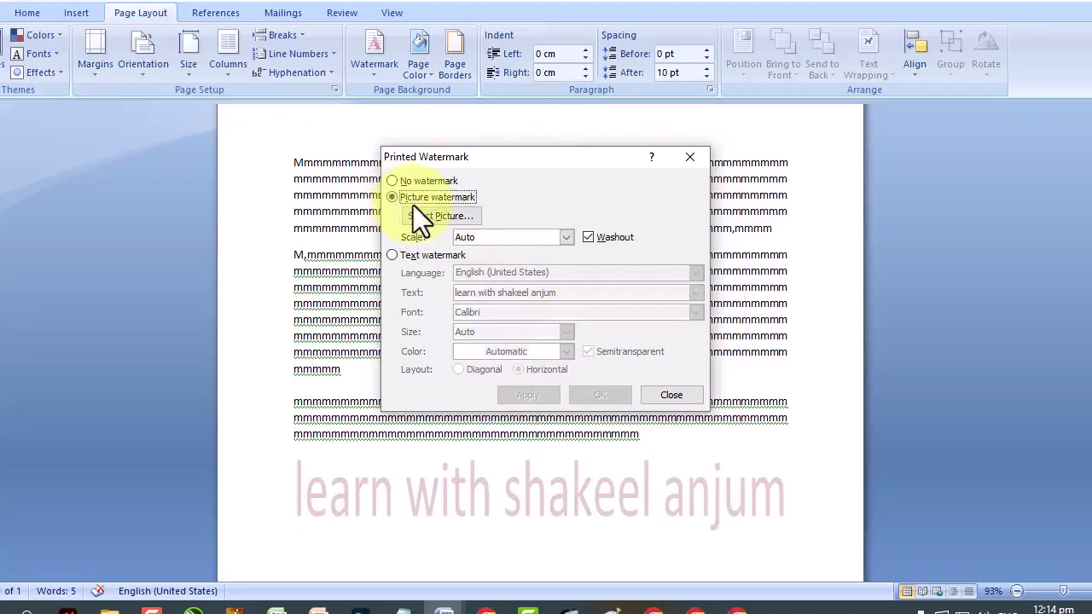
left_click(419, 212)
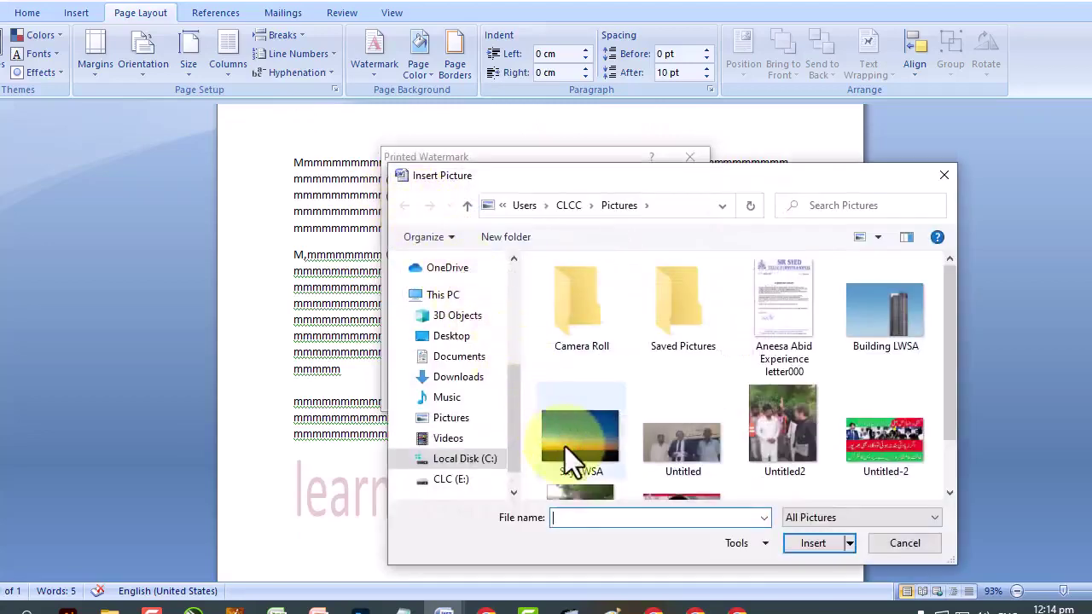
double_click(565, 446)
left_click(537, 394)
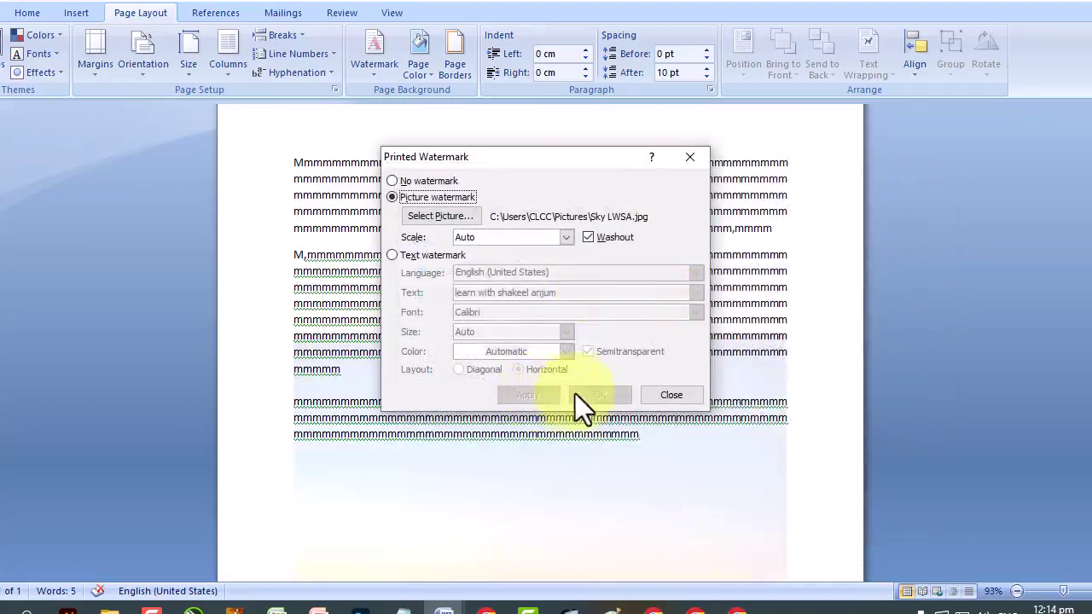
left_click(678, 397)
scroll(682, 397, "down", 3)
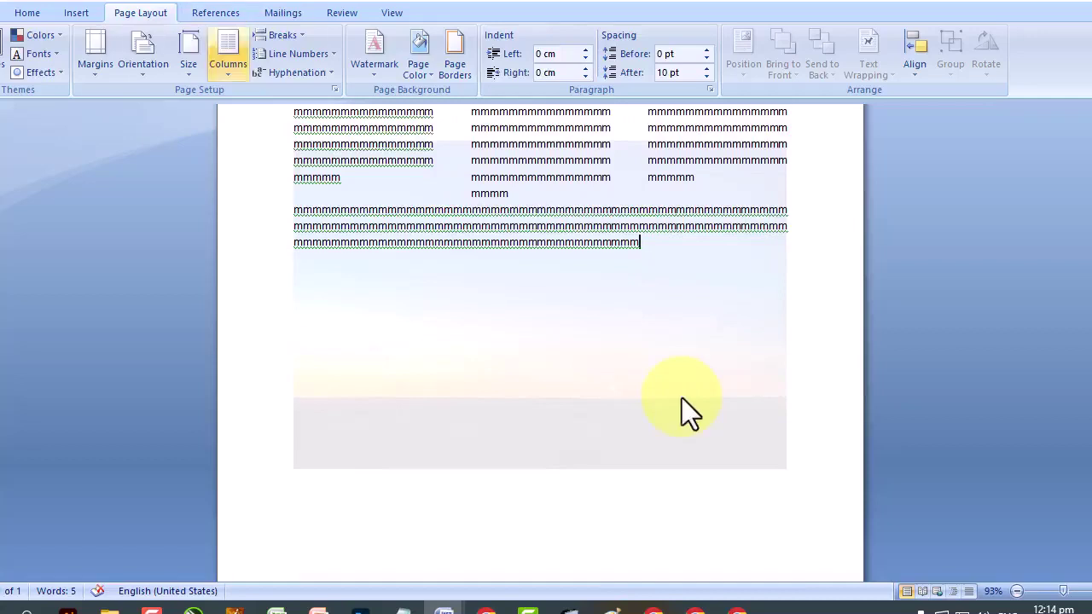
left_click(428, 80)
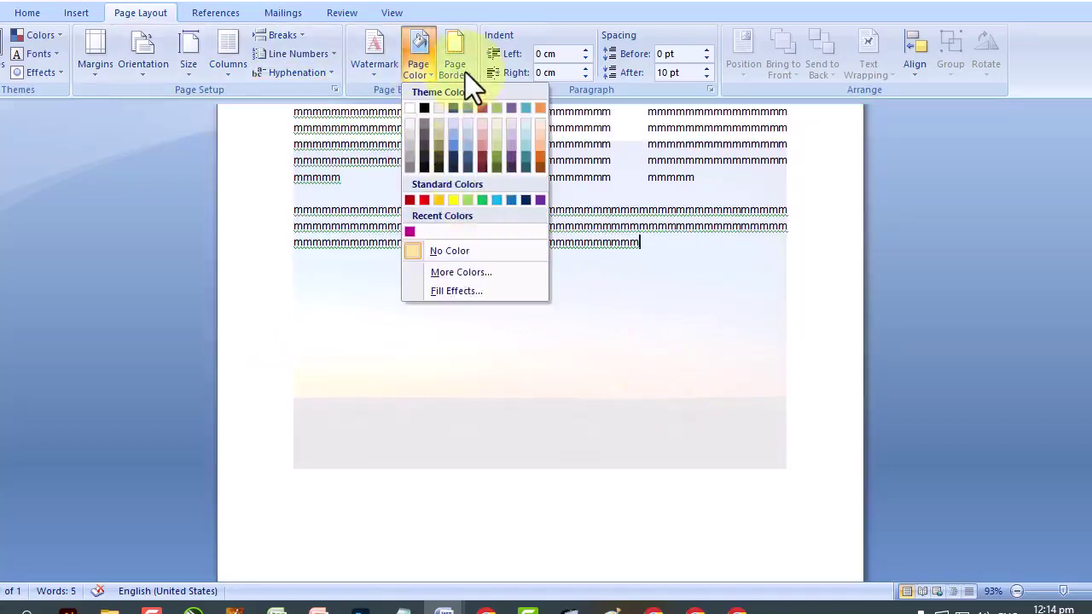
Start a page border as a 3-D box at 4½ pt using the red fruit art.
left_click(465, 72)
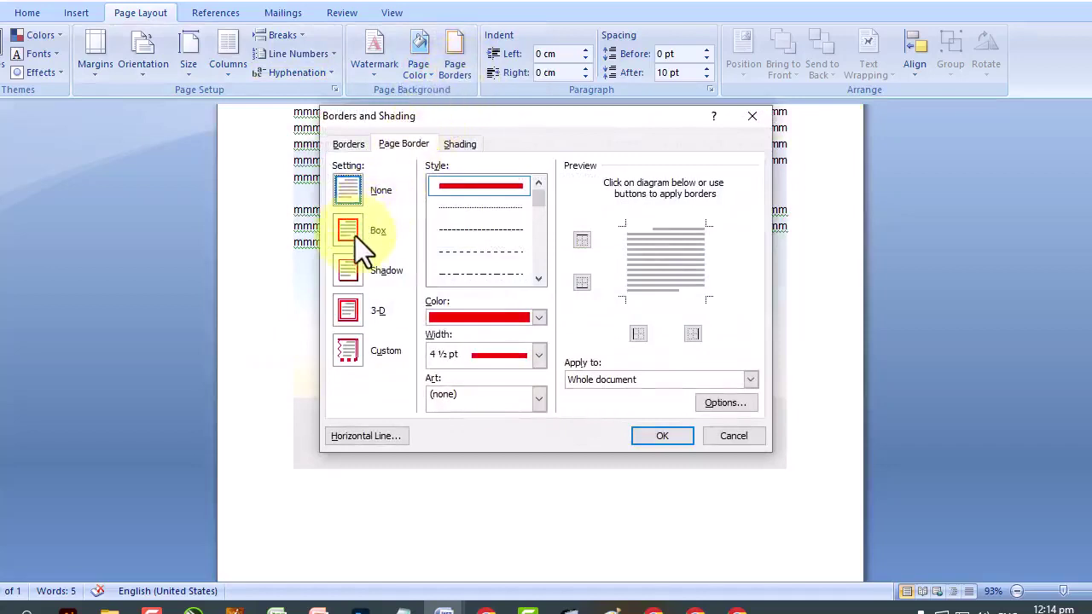
left_click(355, 236)
left_click(351, 310)
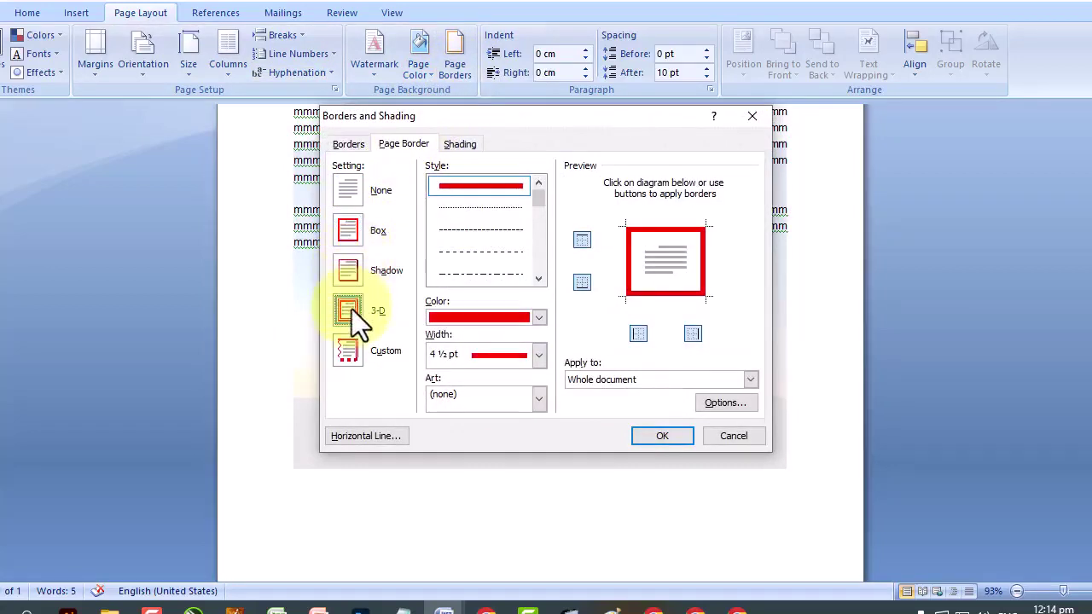
left_click(492, 362)
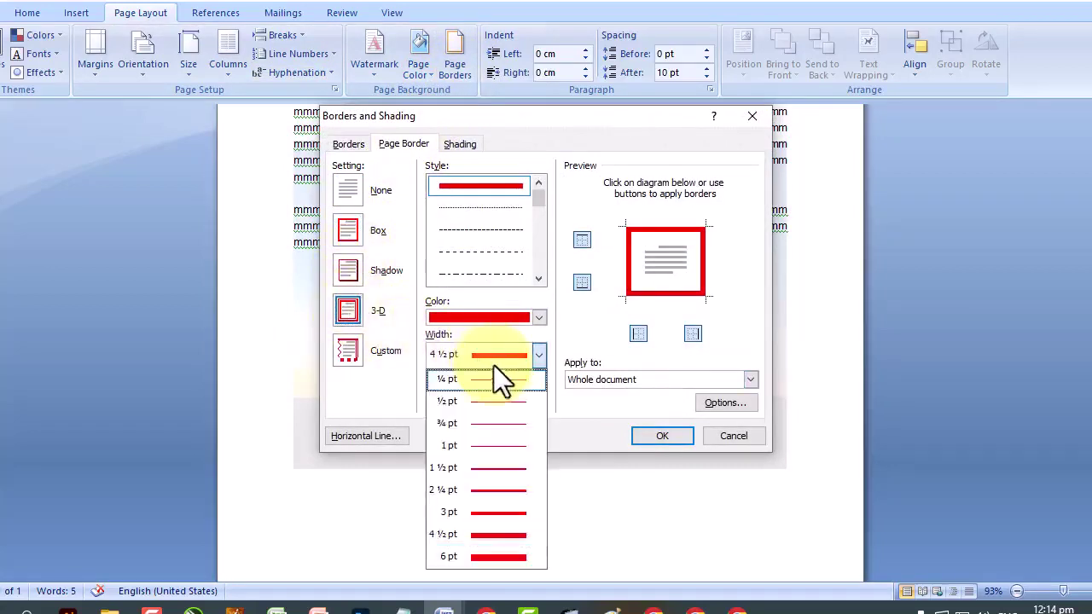
left_click(494, 366)
left_click(499, 399)
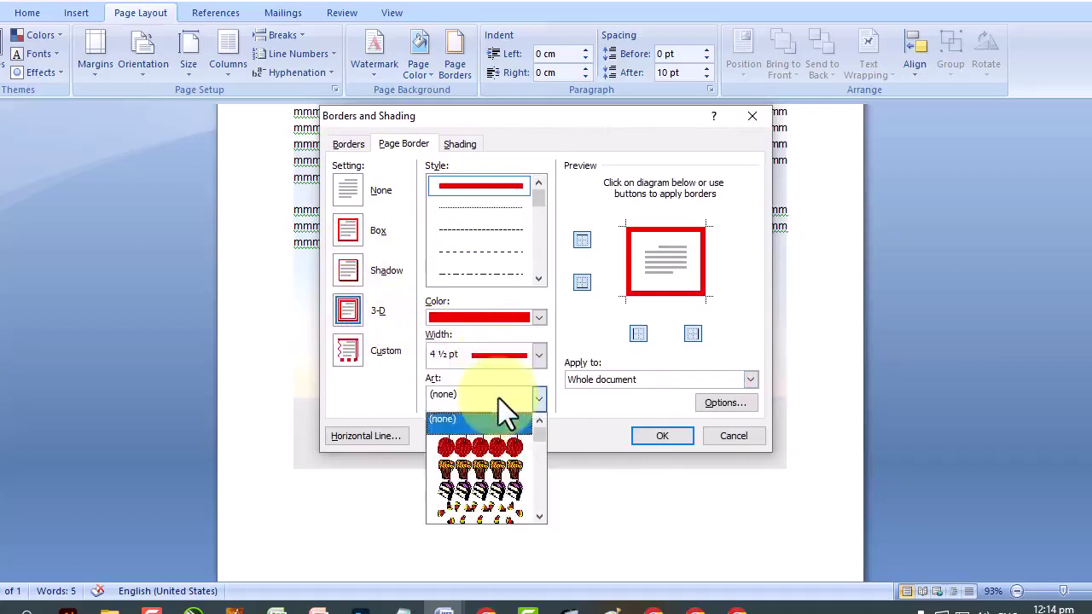
left_click(508, 452)
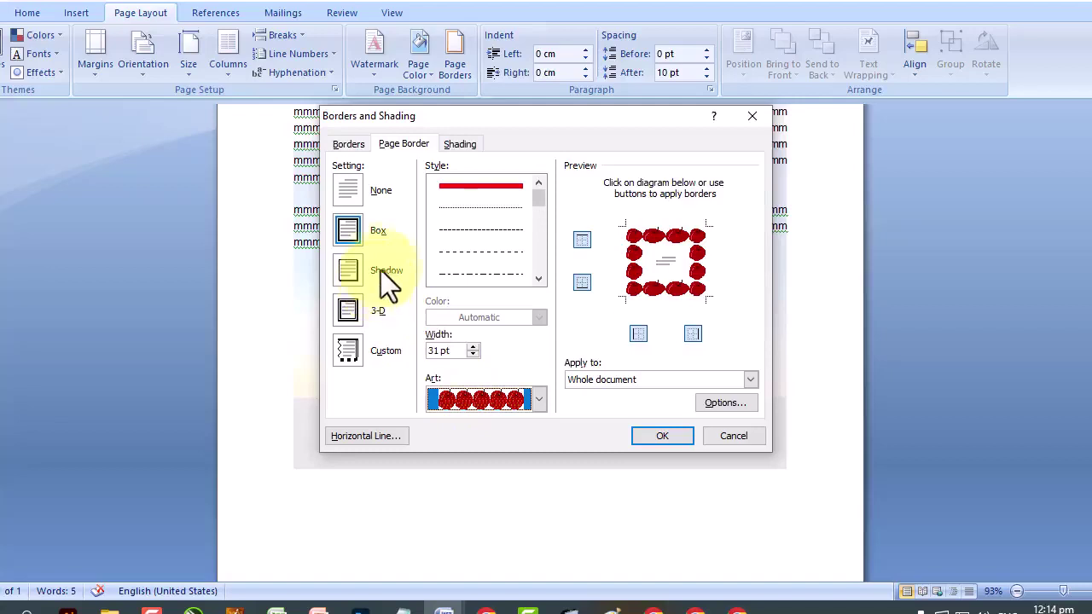
Review the paragraph border and shading options, and give the art page border a shadow setting.
left_click(449, 147)
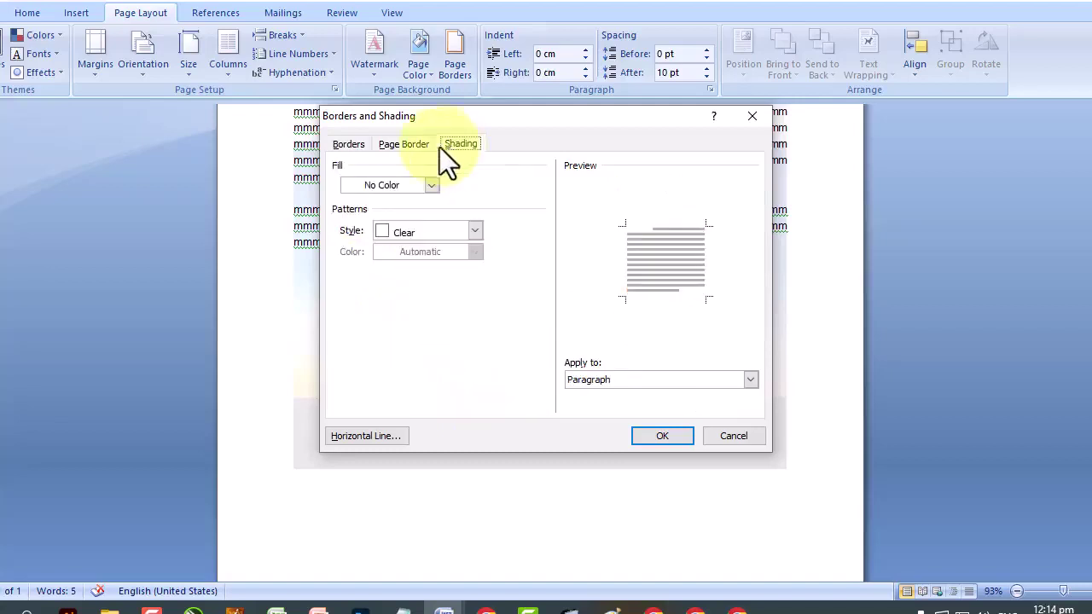
left_click(345, 149)
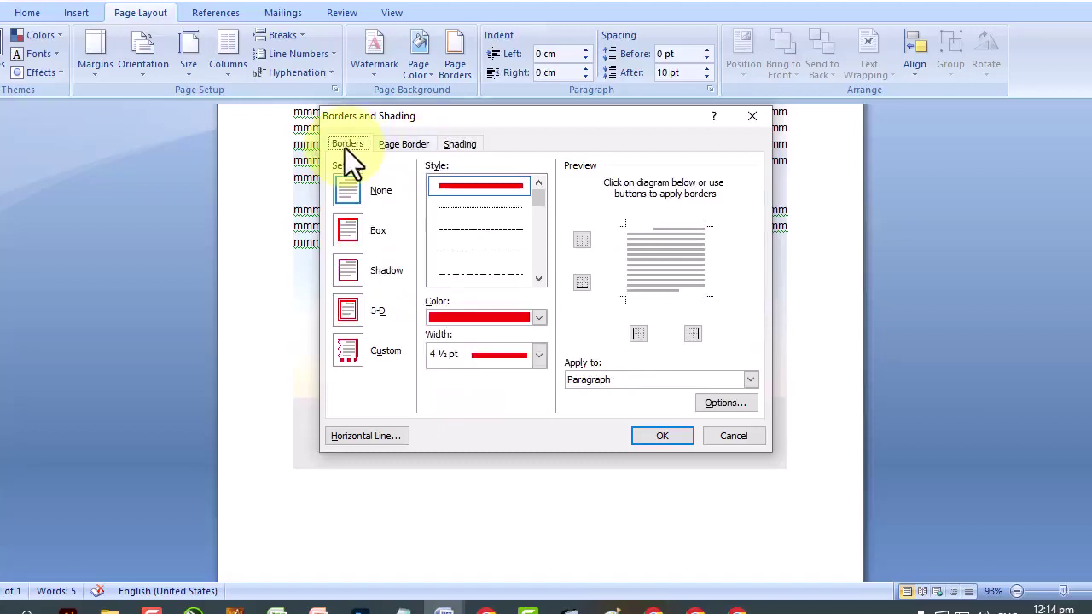
left_click(457, 141)
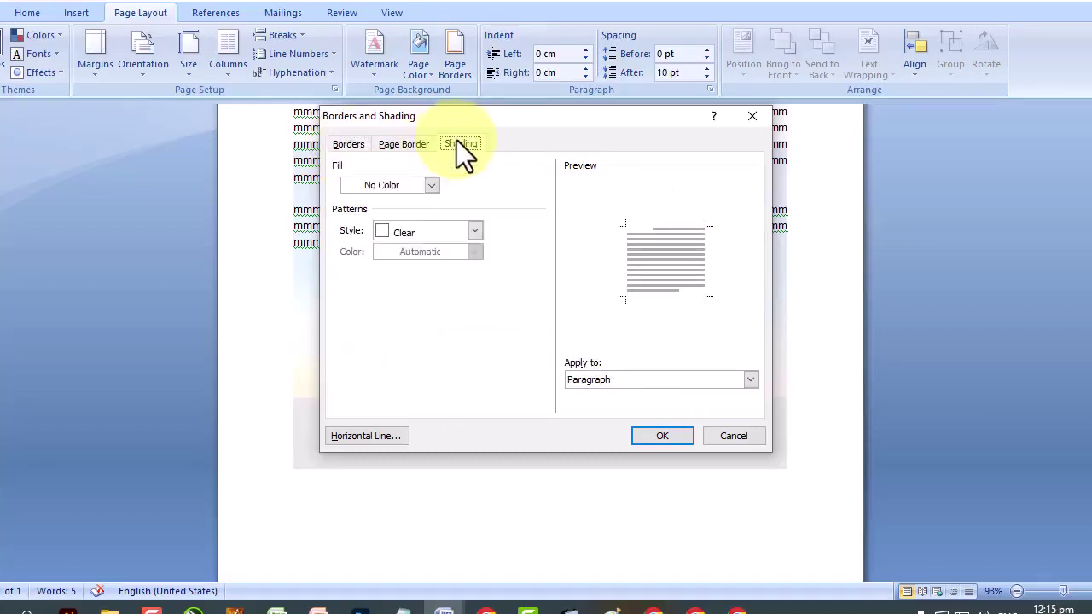
left_click(355, 143)
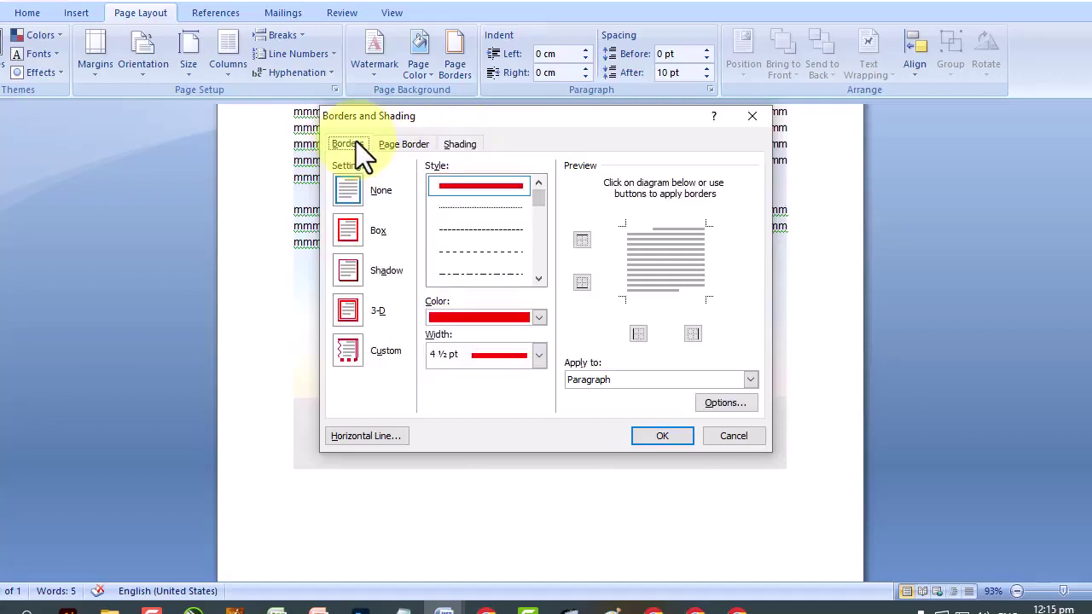
left_click(395, 144)
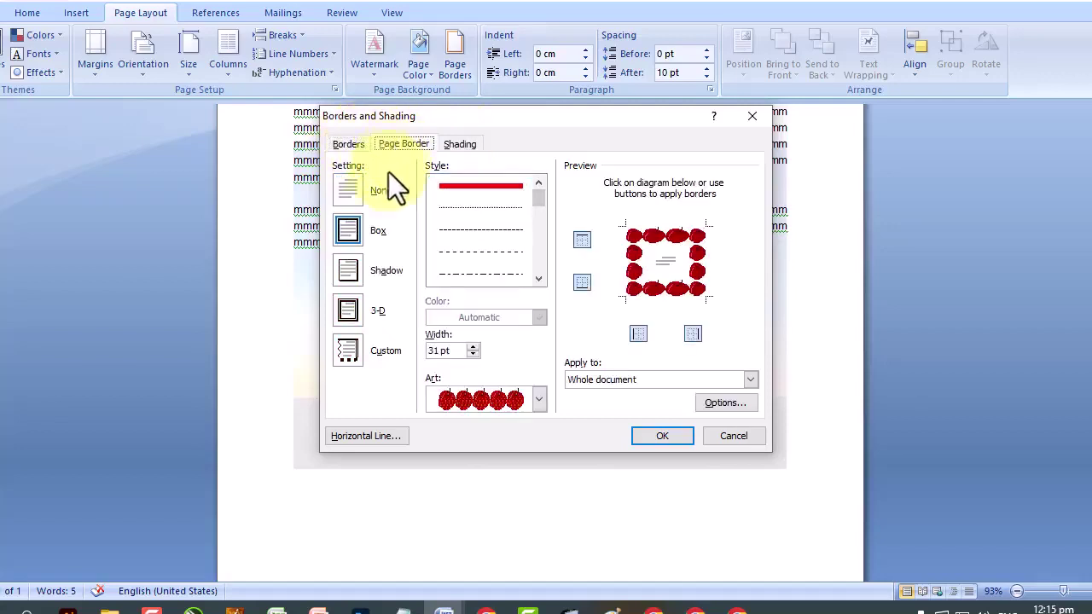
left_click(360, 276)
left_click(358, 144)
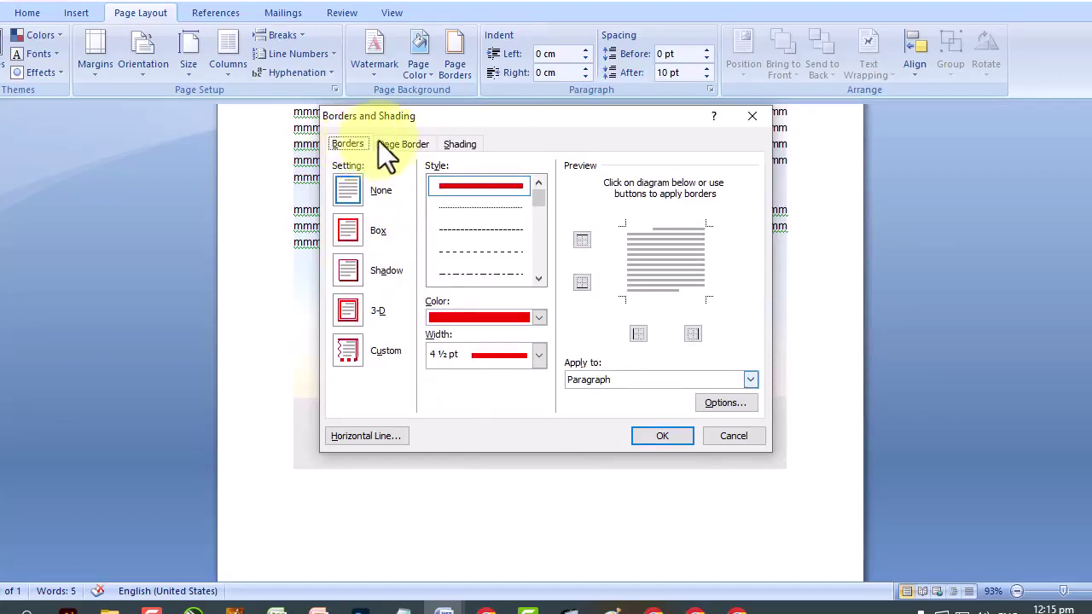
left_click(400, 138)
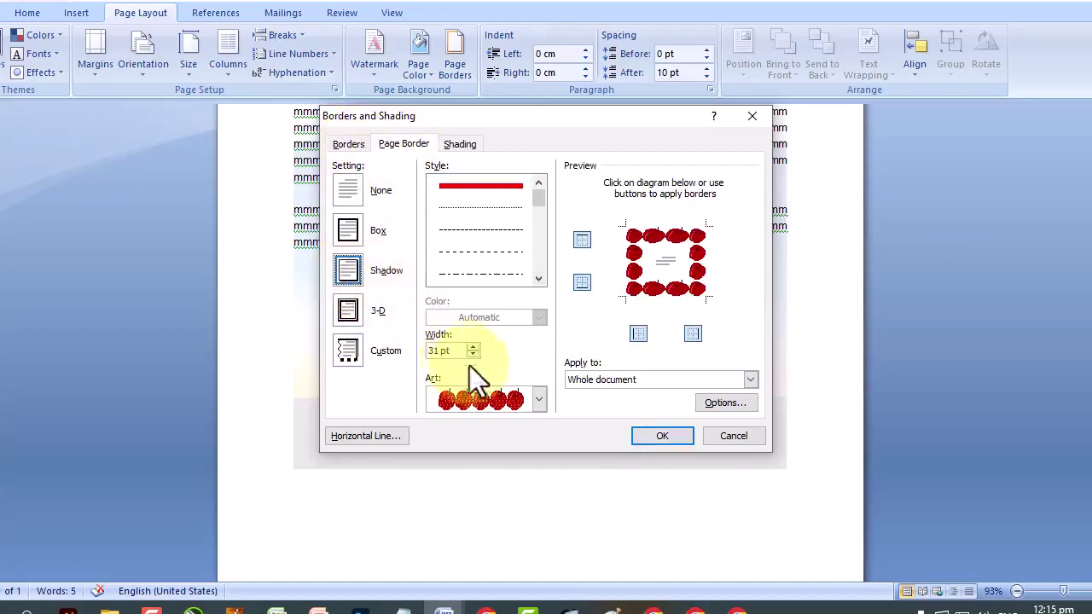
Set the fruit art border width to 6 pt and apply it to the whole document.
left_click(516, 400)
left_click(517, 402)
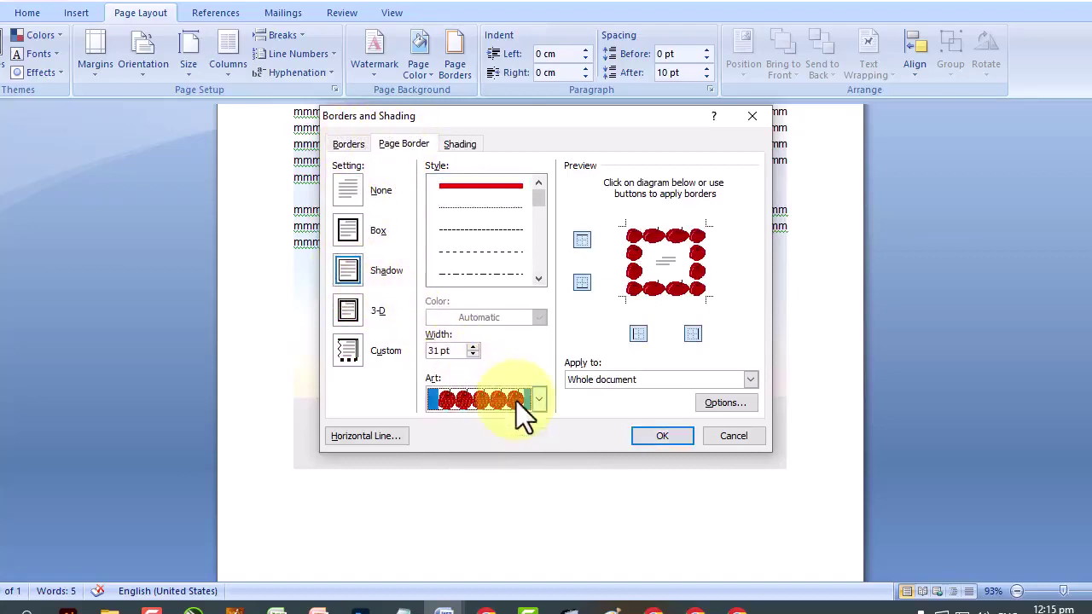
left_click(476, 357)
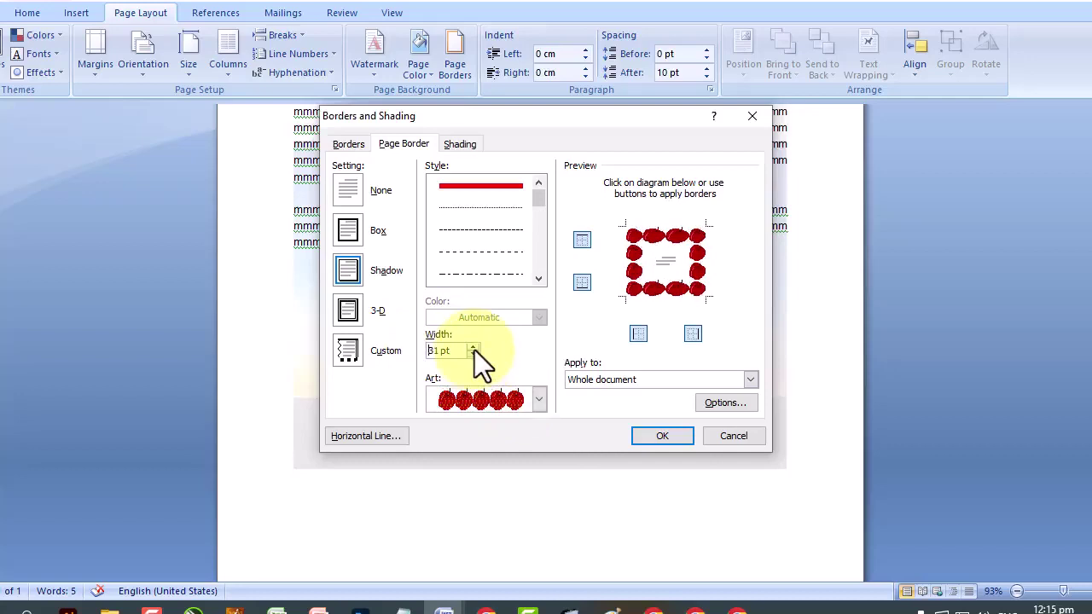
left_click(474, 354)
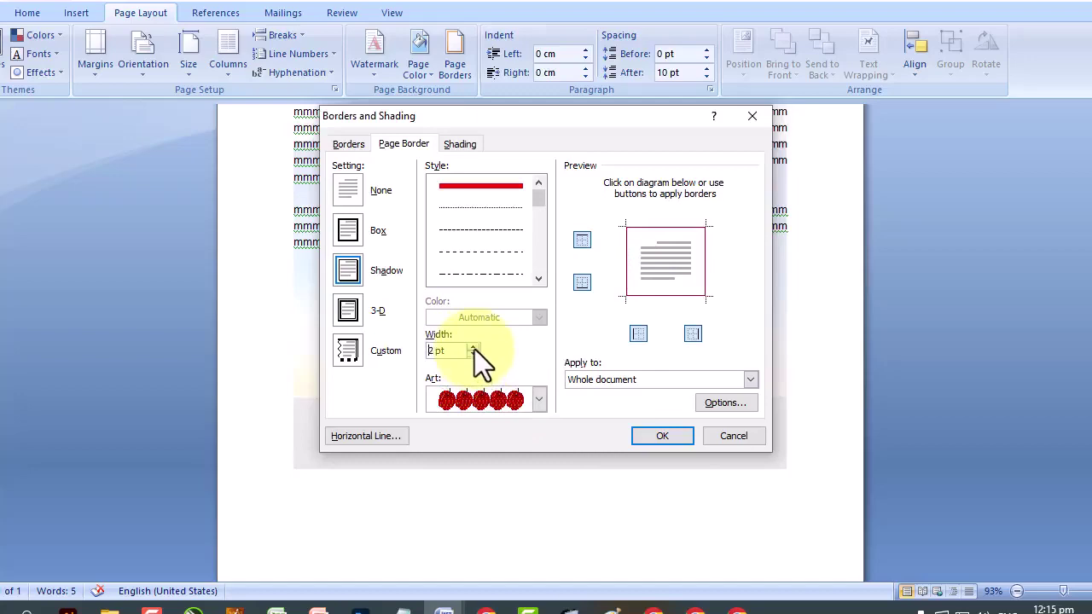
left_click(474, 348)
left_click(474, 347)
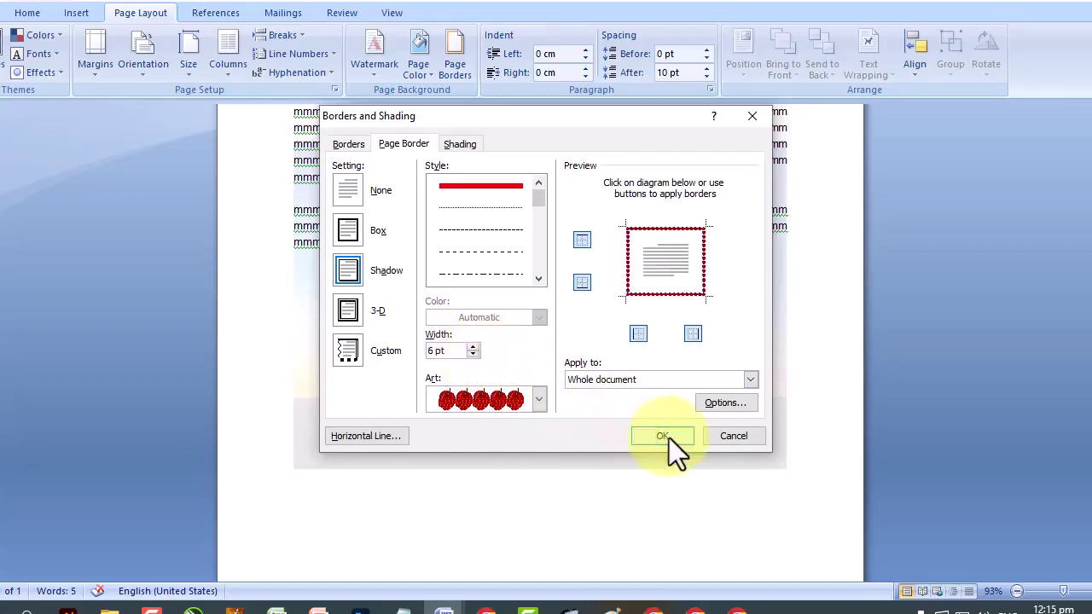
left_click(669, 438)
scroll(493, 395, "up", 5)
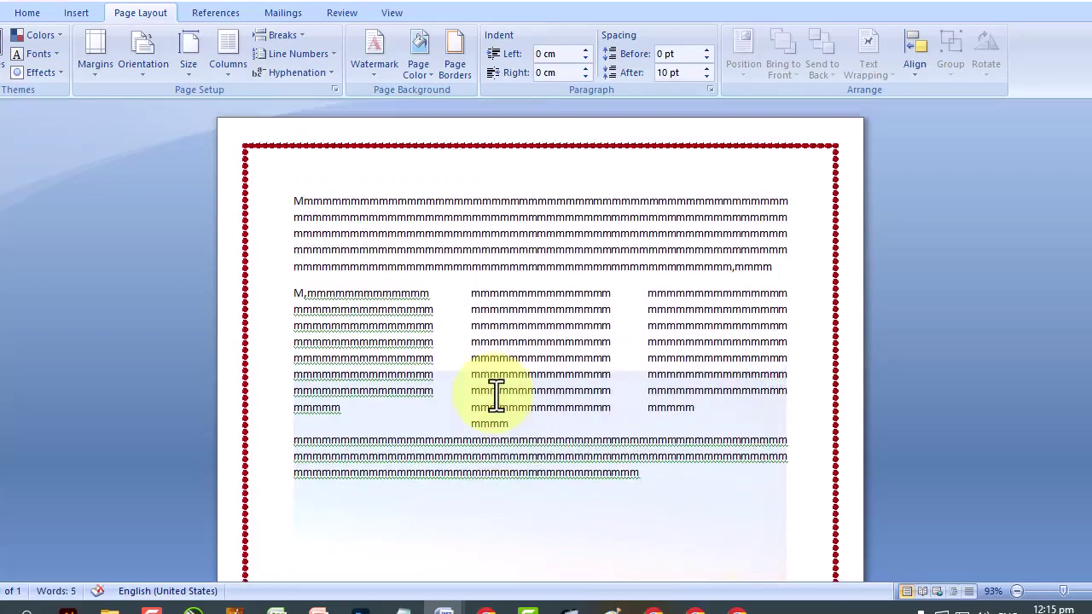
scroll(576, 456, "down", 3)
left_click(576, 456)
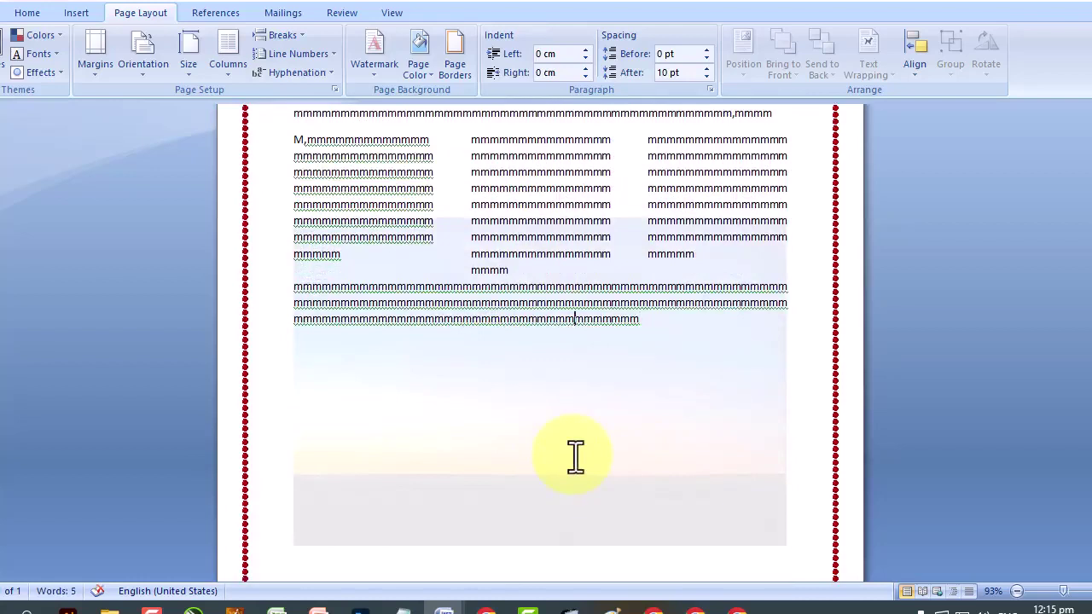